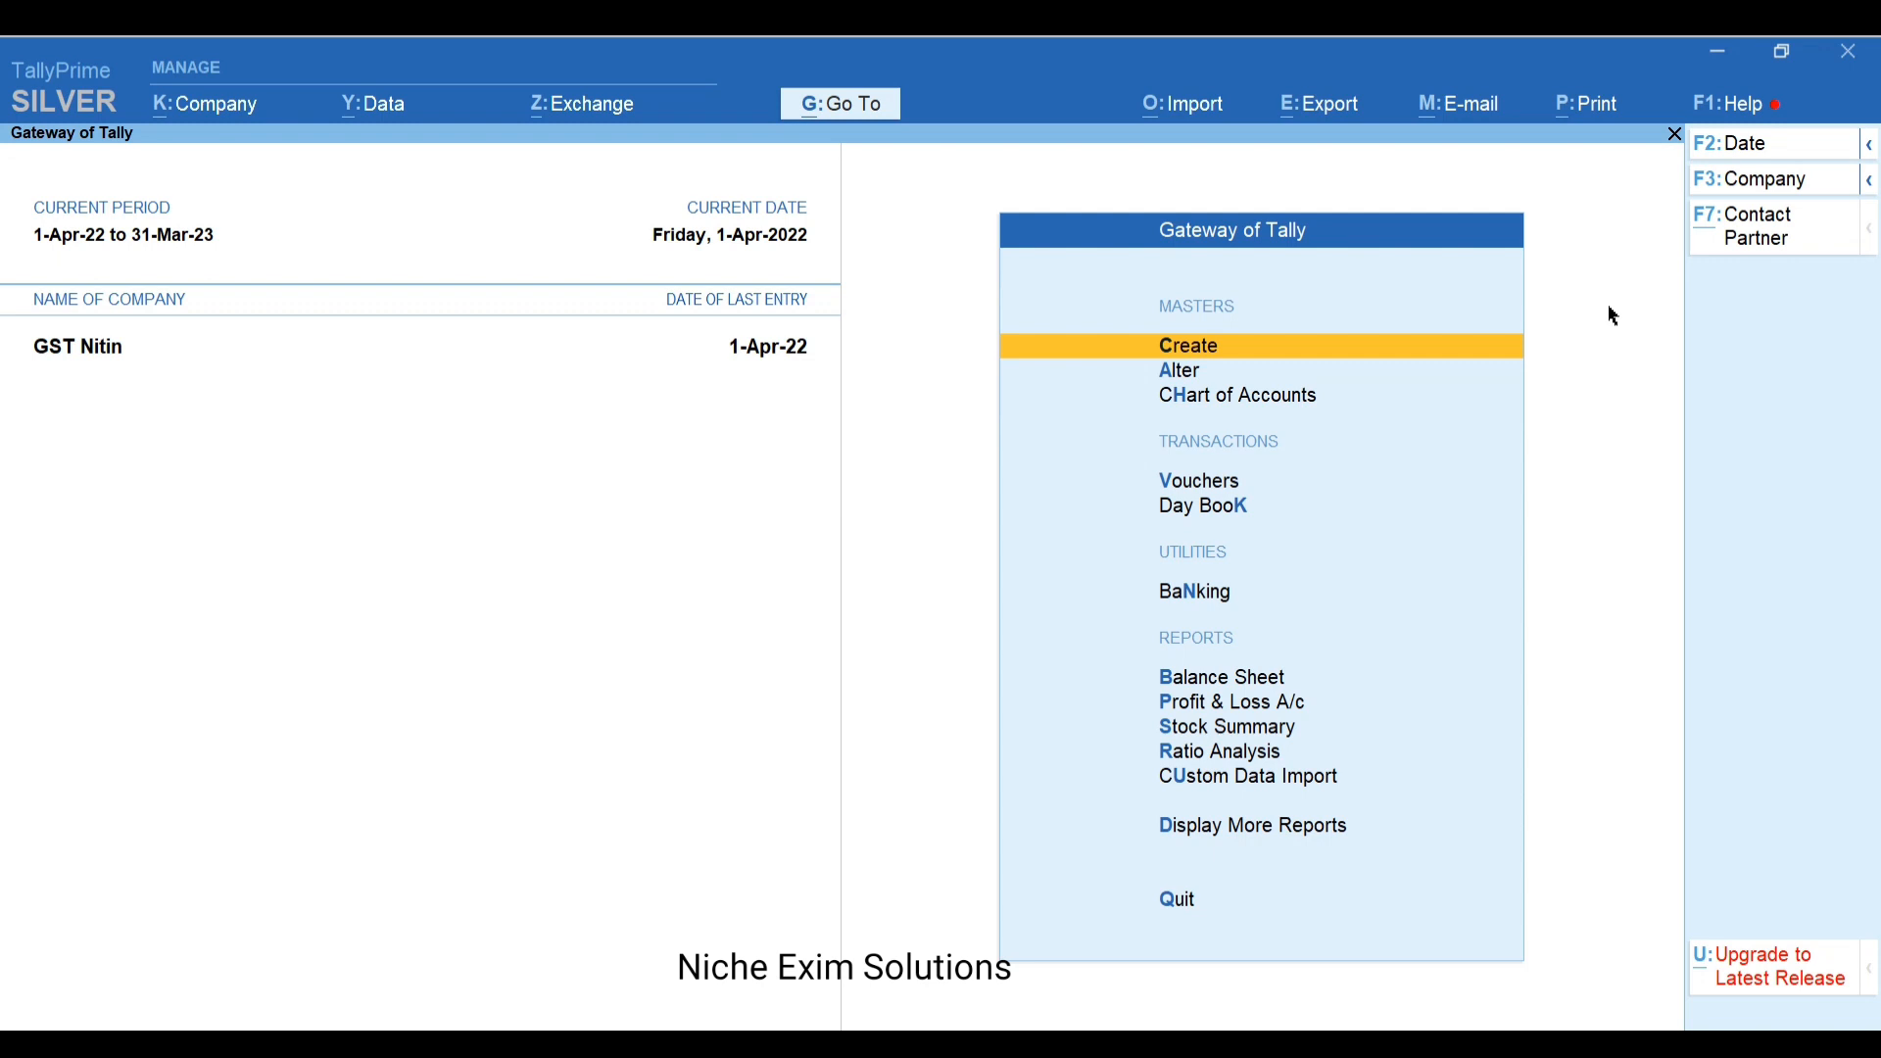
Open the company's GST details from the company features
{"action": "key", "text": "F11"}
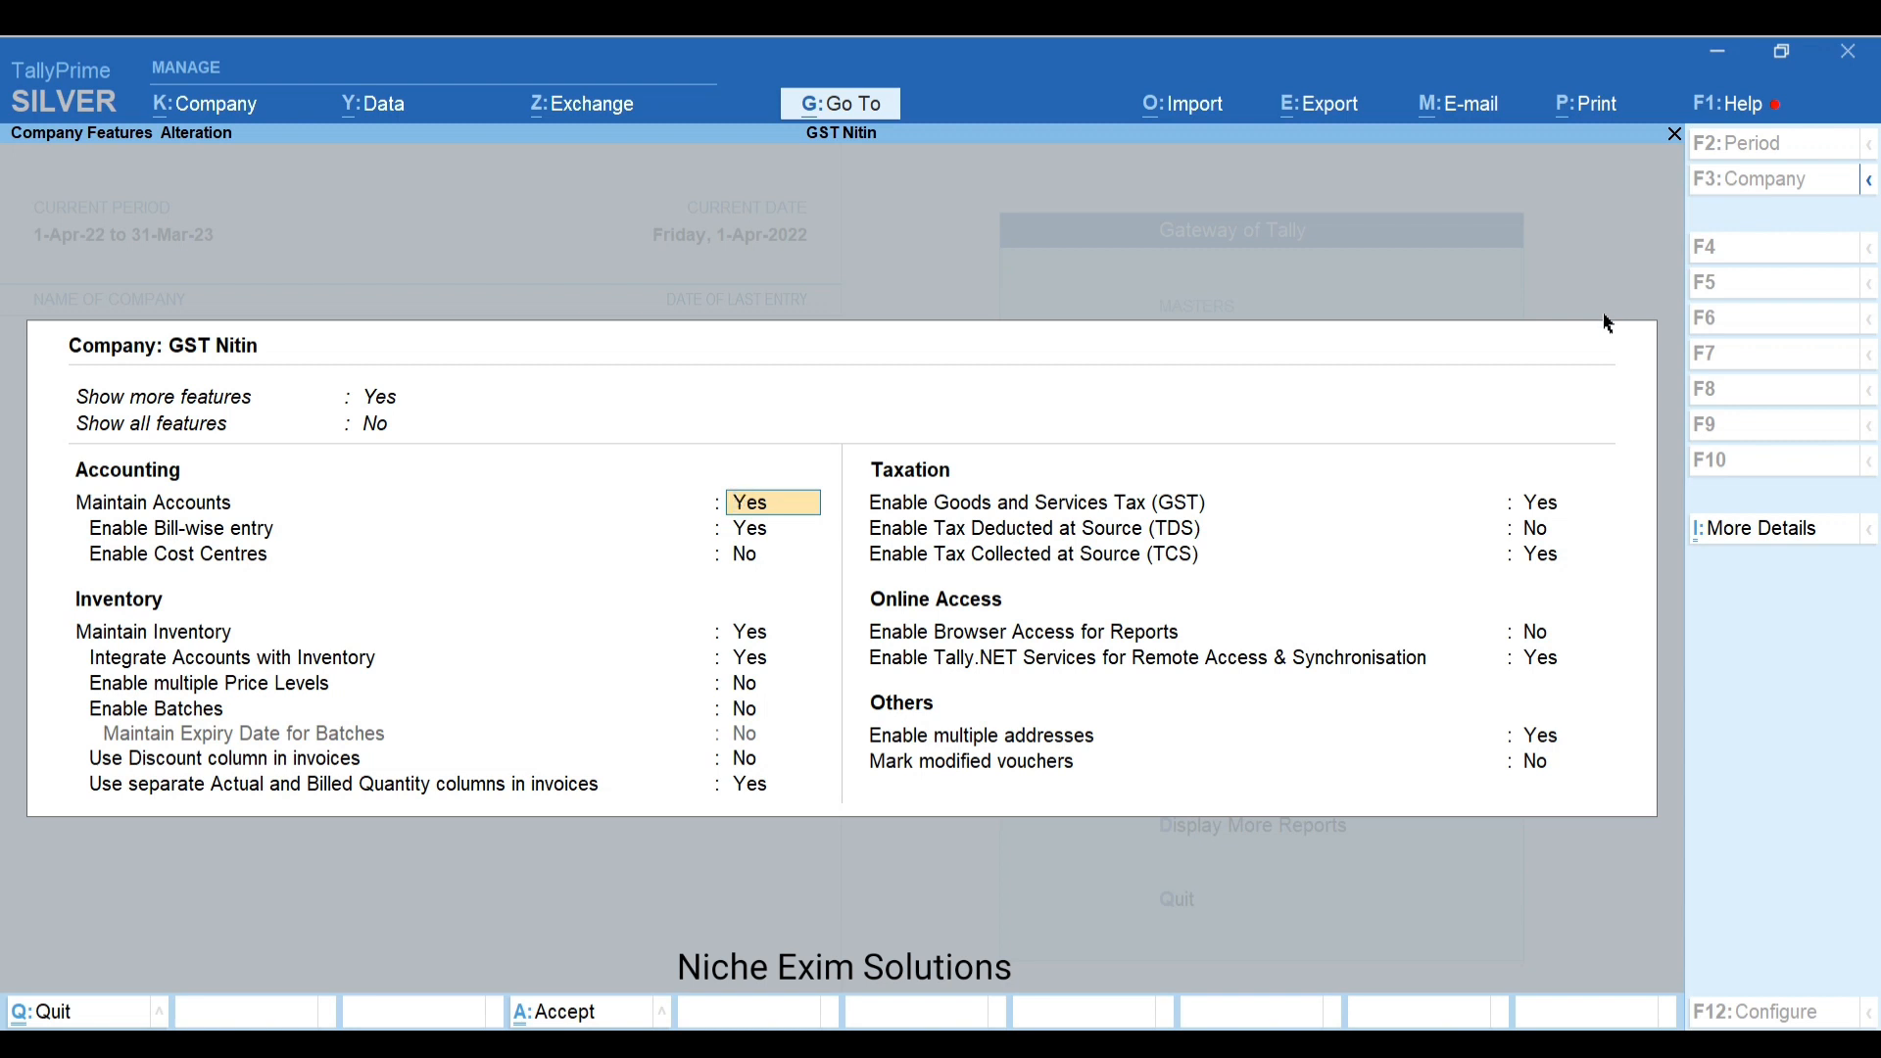
{"action": "left_click", "coordinate": [1551, 505]}
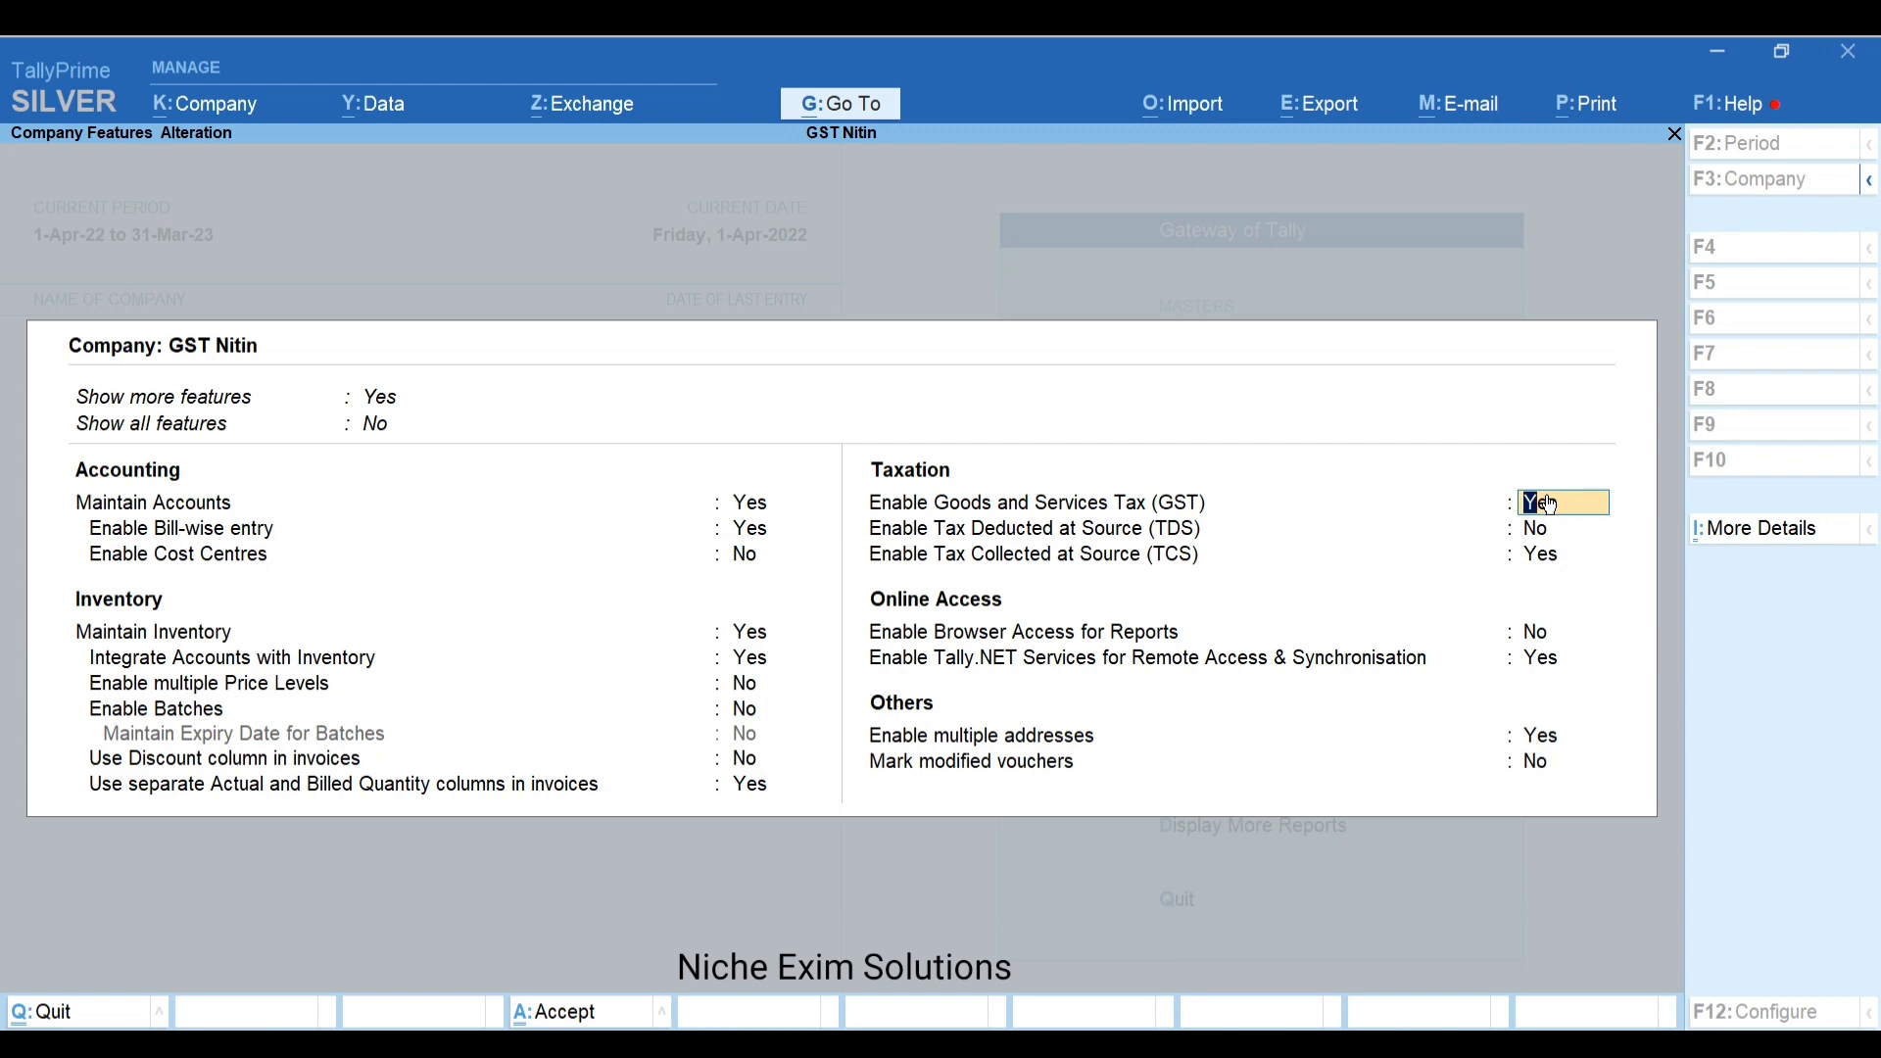
{"action": "key", "text": "Return"}
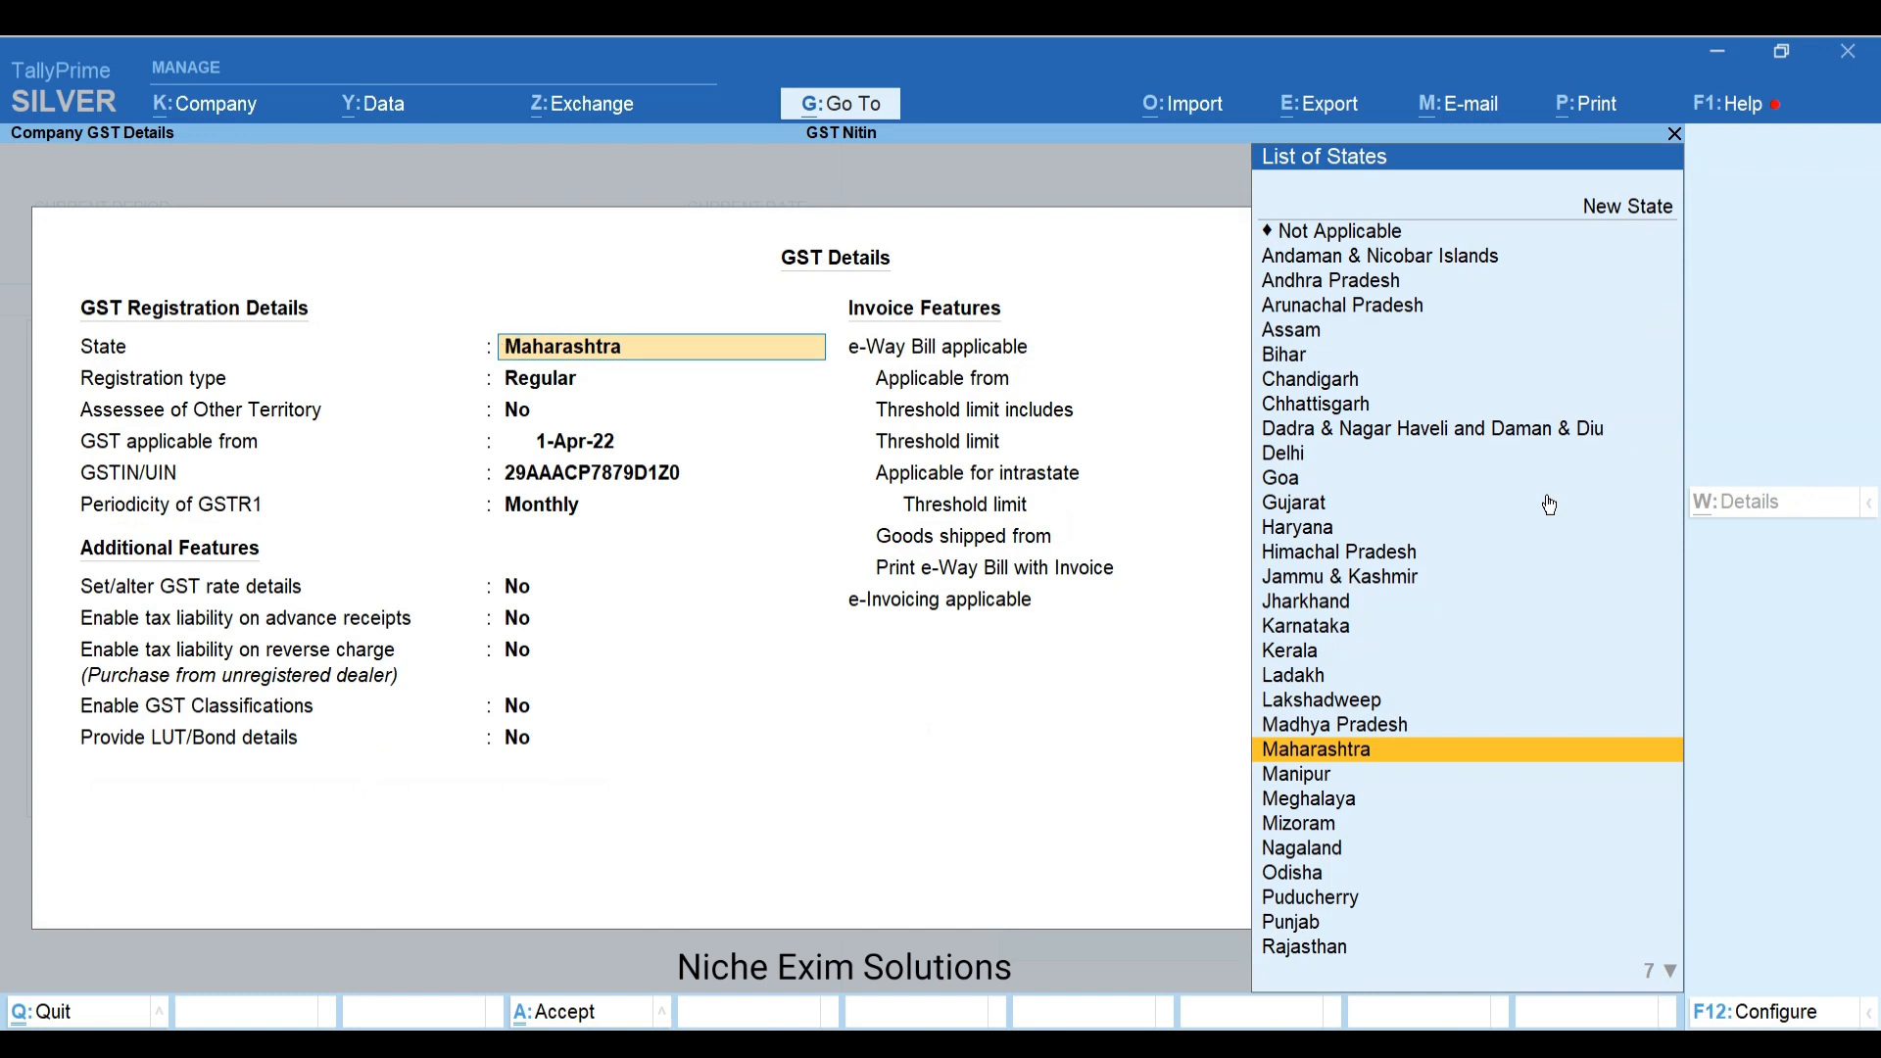
Go through the GST registration details, keeping Maharashtra, Regular, 1-Apr-22 and Monthly GSTR1, with all additional features set to No
{"action": "key", "text": "Return"}
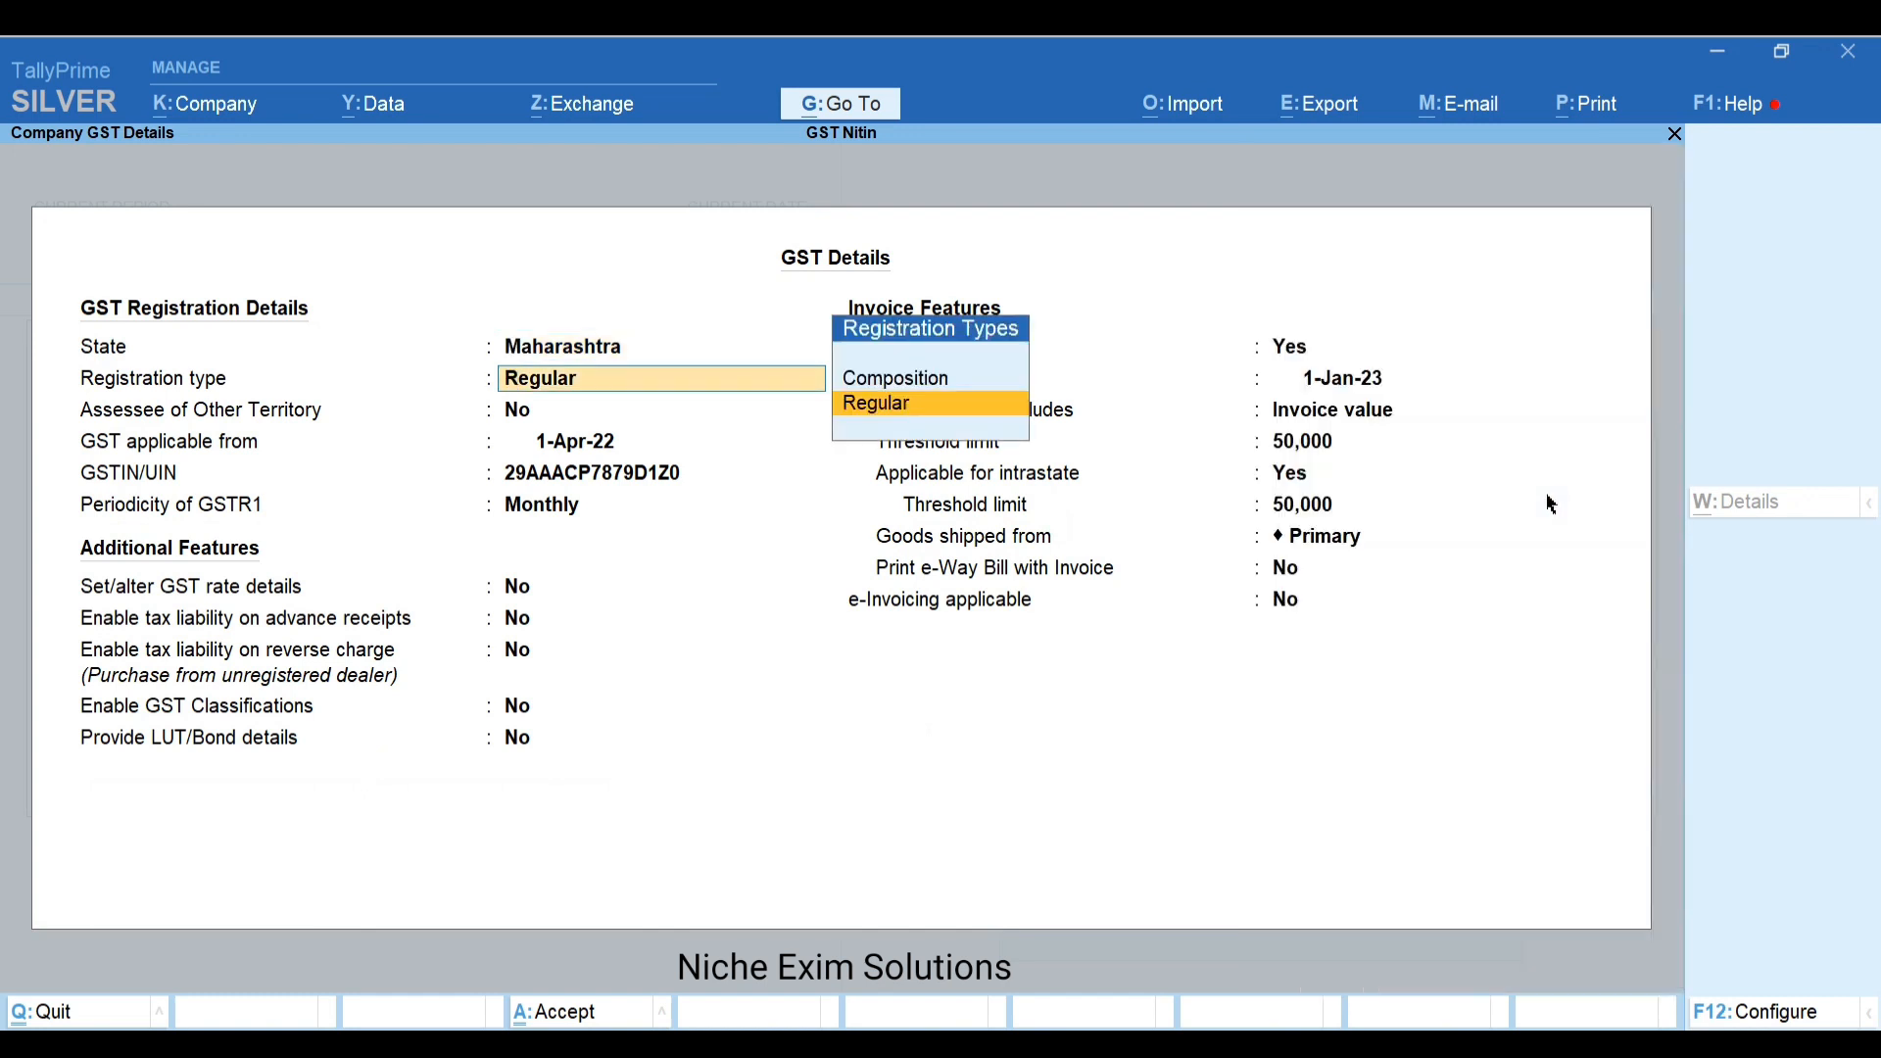
{"action": "key", "text": "Return"}
{"action": "key", "text": "Return"}
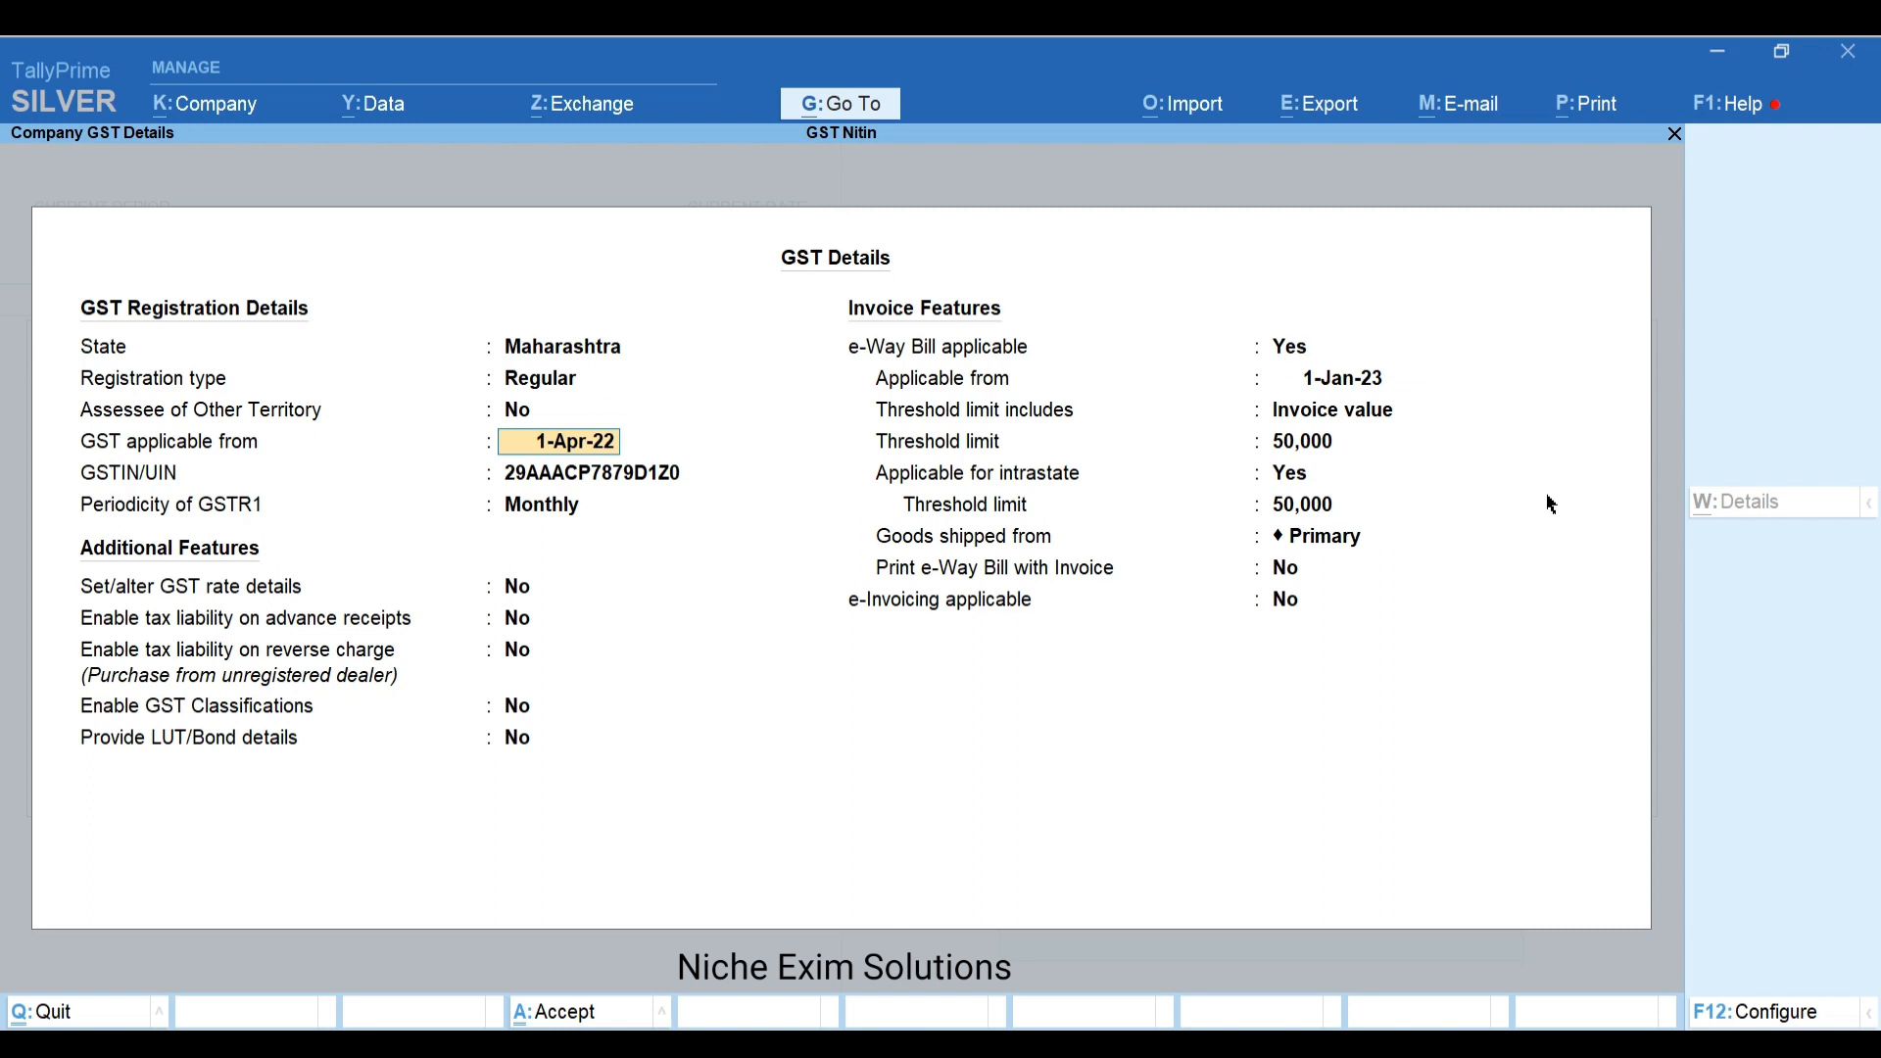
{"action": "key", "text": "Return"}
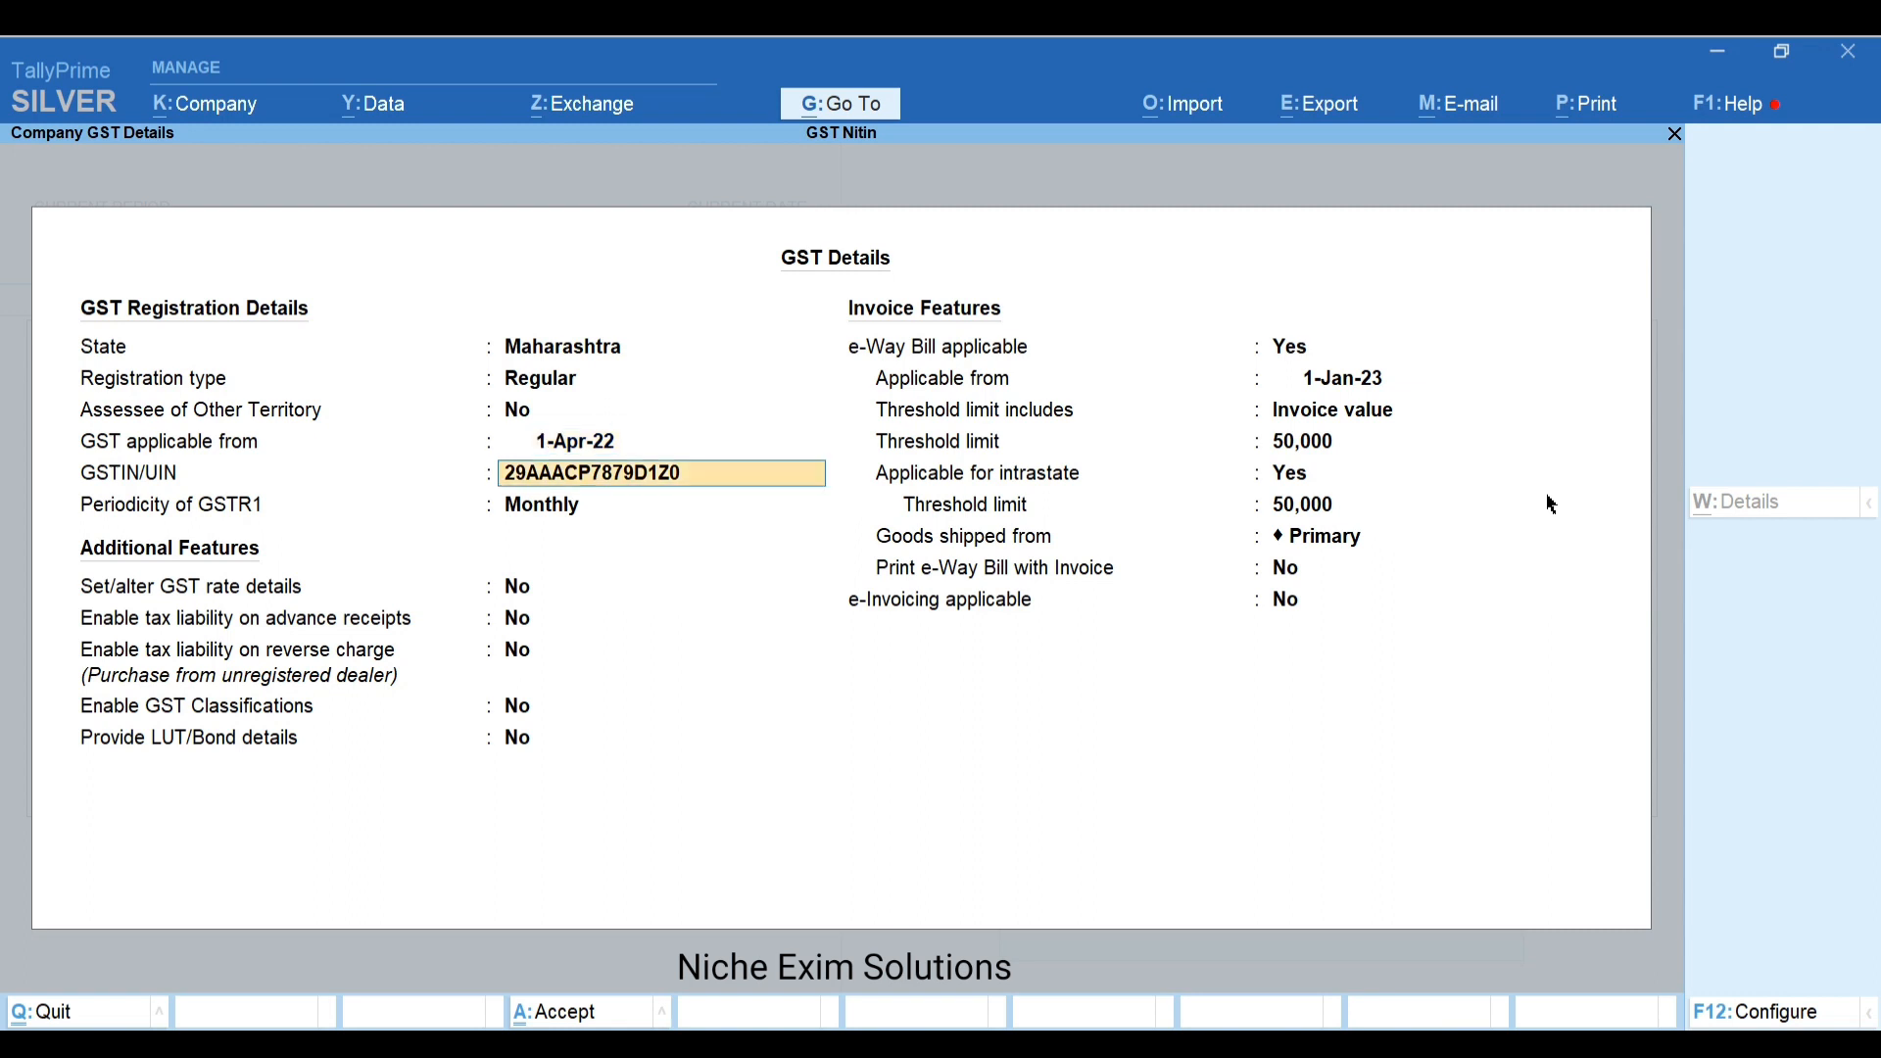
{"action": "key", "text": "Return"}
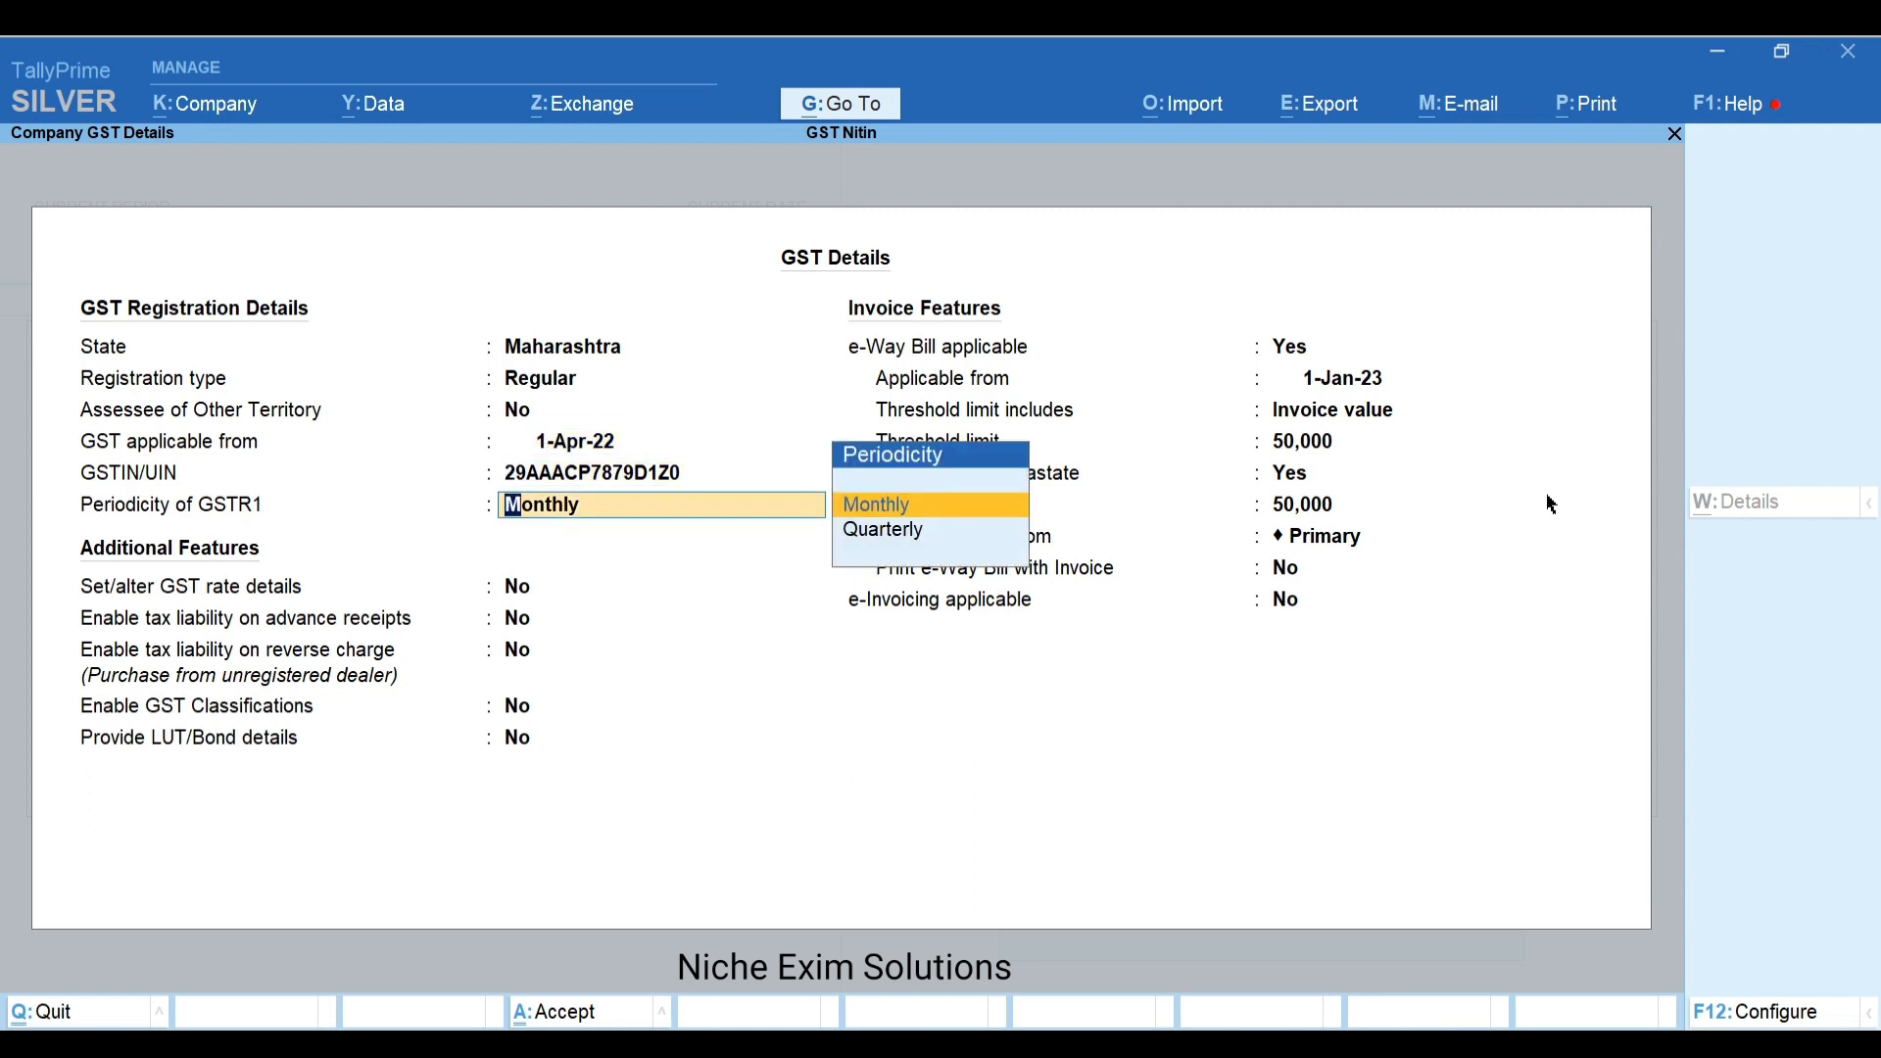
{"action": "key", "text": "Return"}
{"action": "key", "text": "Return"}
{"action": "key", "text": "Return"}
{"action": "key", "text": "Return"}
{"action": "key", "text": "Return"}
{"action": "key", "text": "Return"}
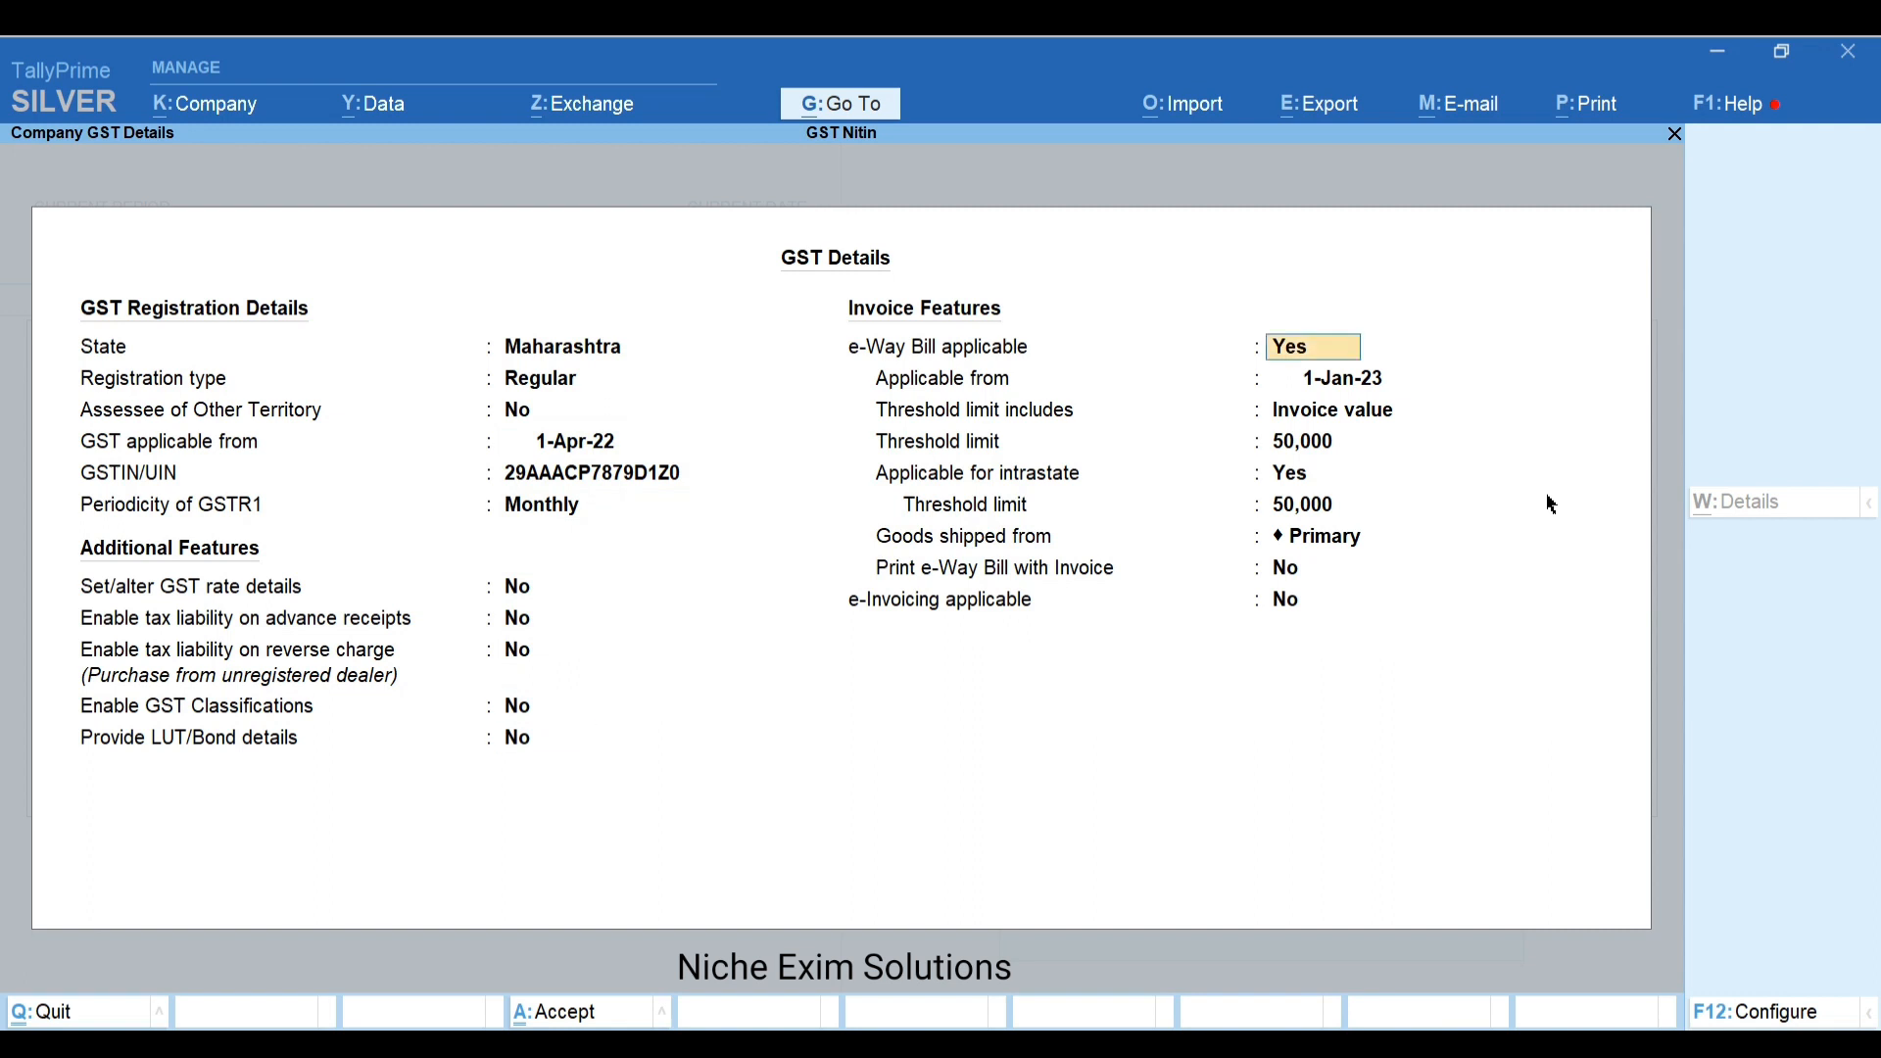
Keep e-Way Bill applicable from 1-Jan-23 on invoice value, with a 50,000 limit including intrastate and goods shipped from Primary
{"action": "key", "text": "Return"}
{"action": "key", "text": "Up"}
{"action": "key", "text": "Return"}
{"action": "key", "text": "Return"}
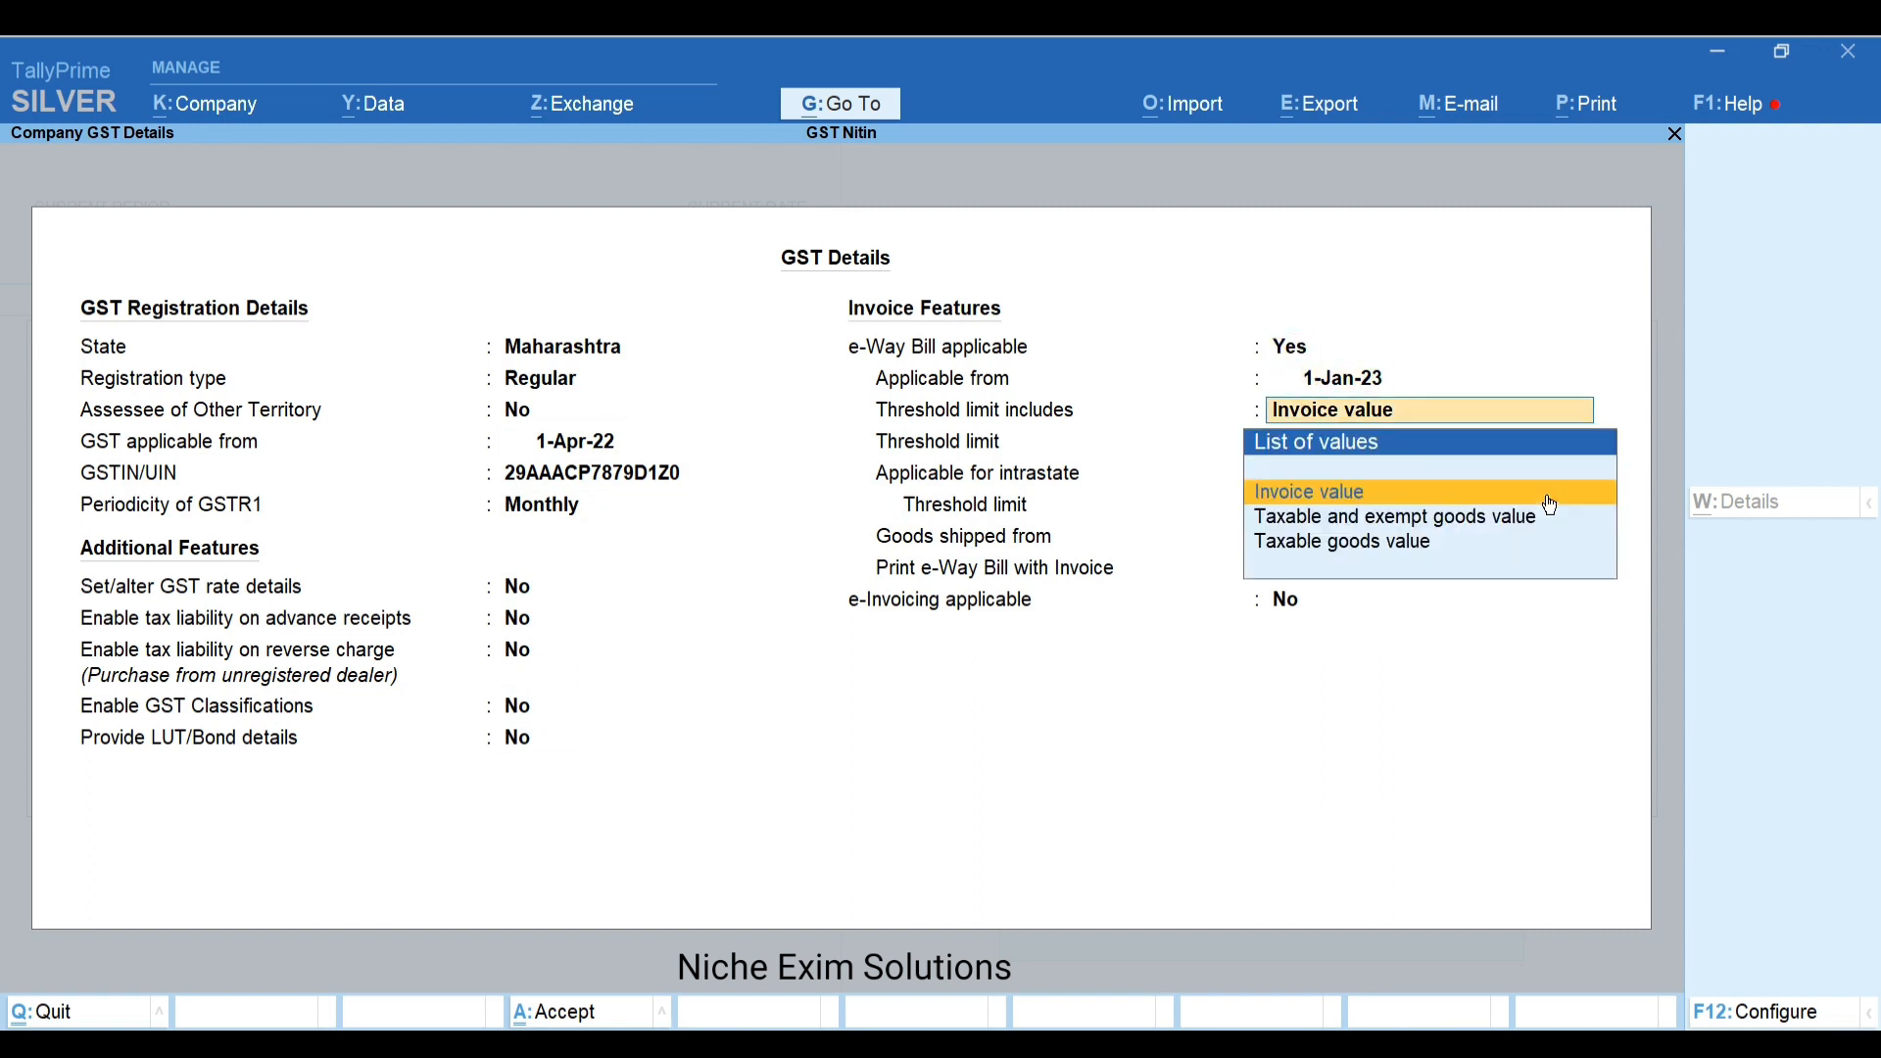
{"action": "key", "text": "Return"}
{"action": "key", "text": "Return"}
{"action": "key", "text": "Return"}
{"action": "key", "text": "Return"}
{"action": "key", "text": "Return"}
{"action": "key", "text": "Return"}
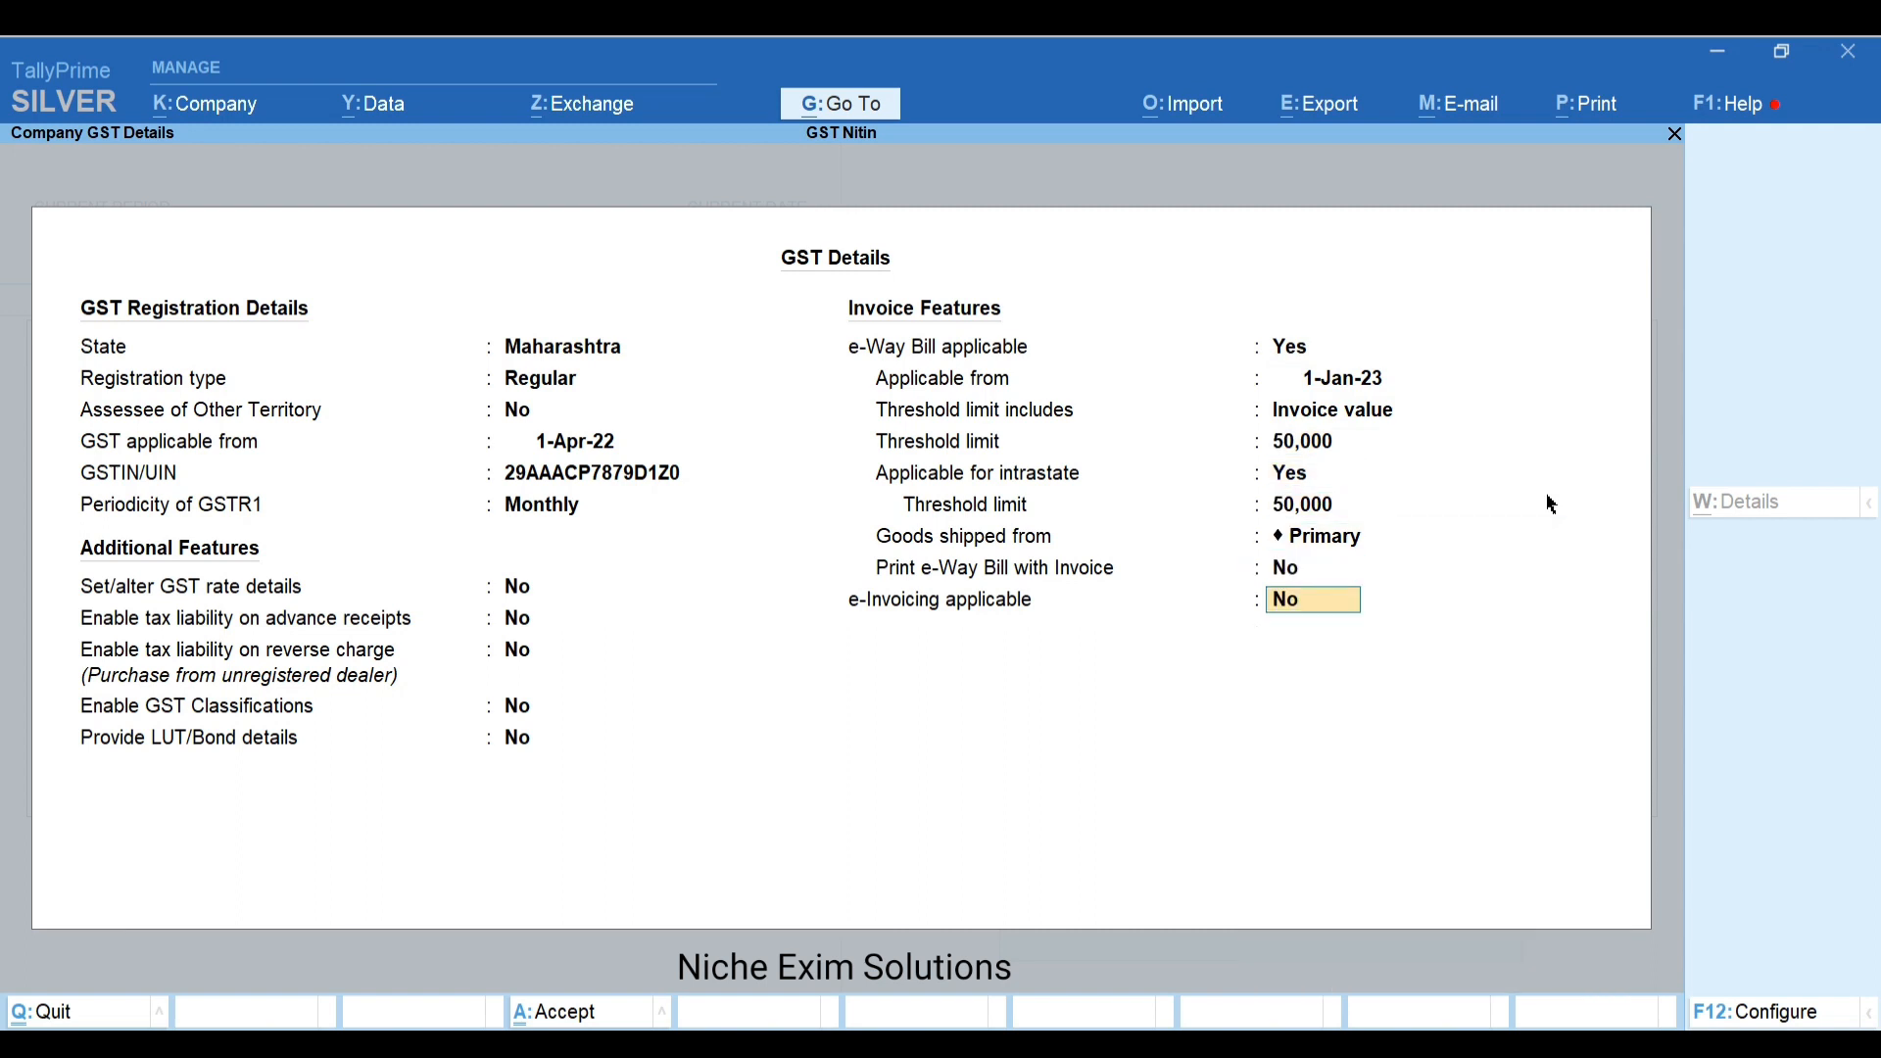
Enable e-Invoicing from 1-Apr-22 with bill-from place Mumbai, a 3-day report period and e-Way Bill details sent, and accept the GST details
{"action": "type", "text": "y"}
{"action": "key", "text": "Return"}
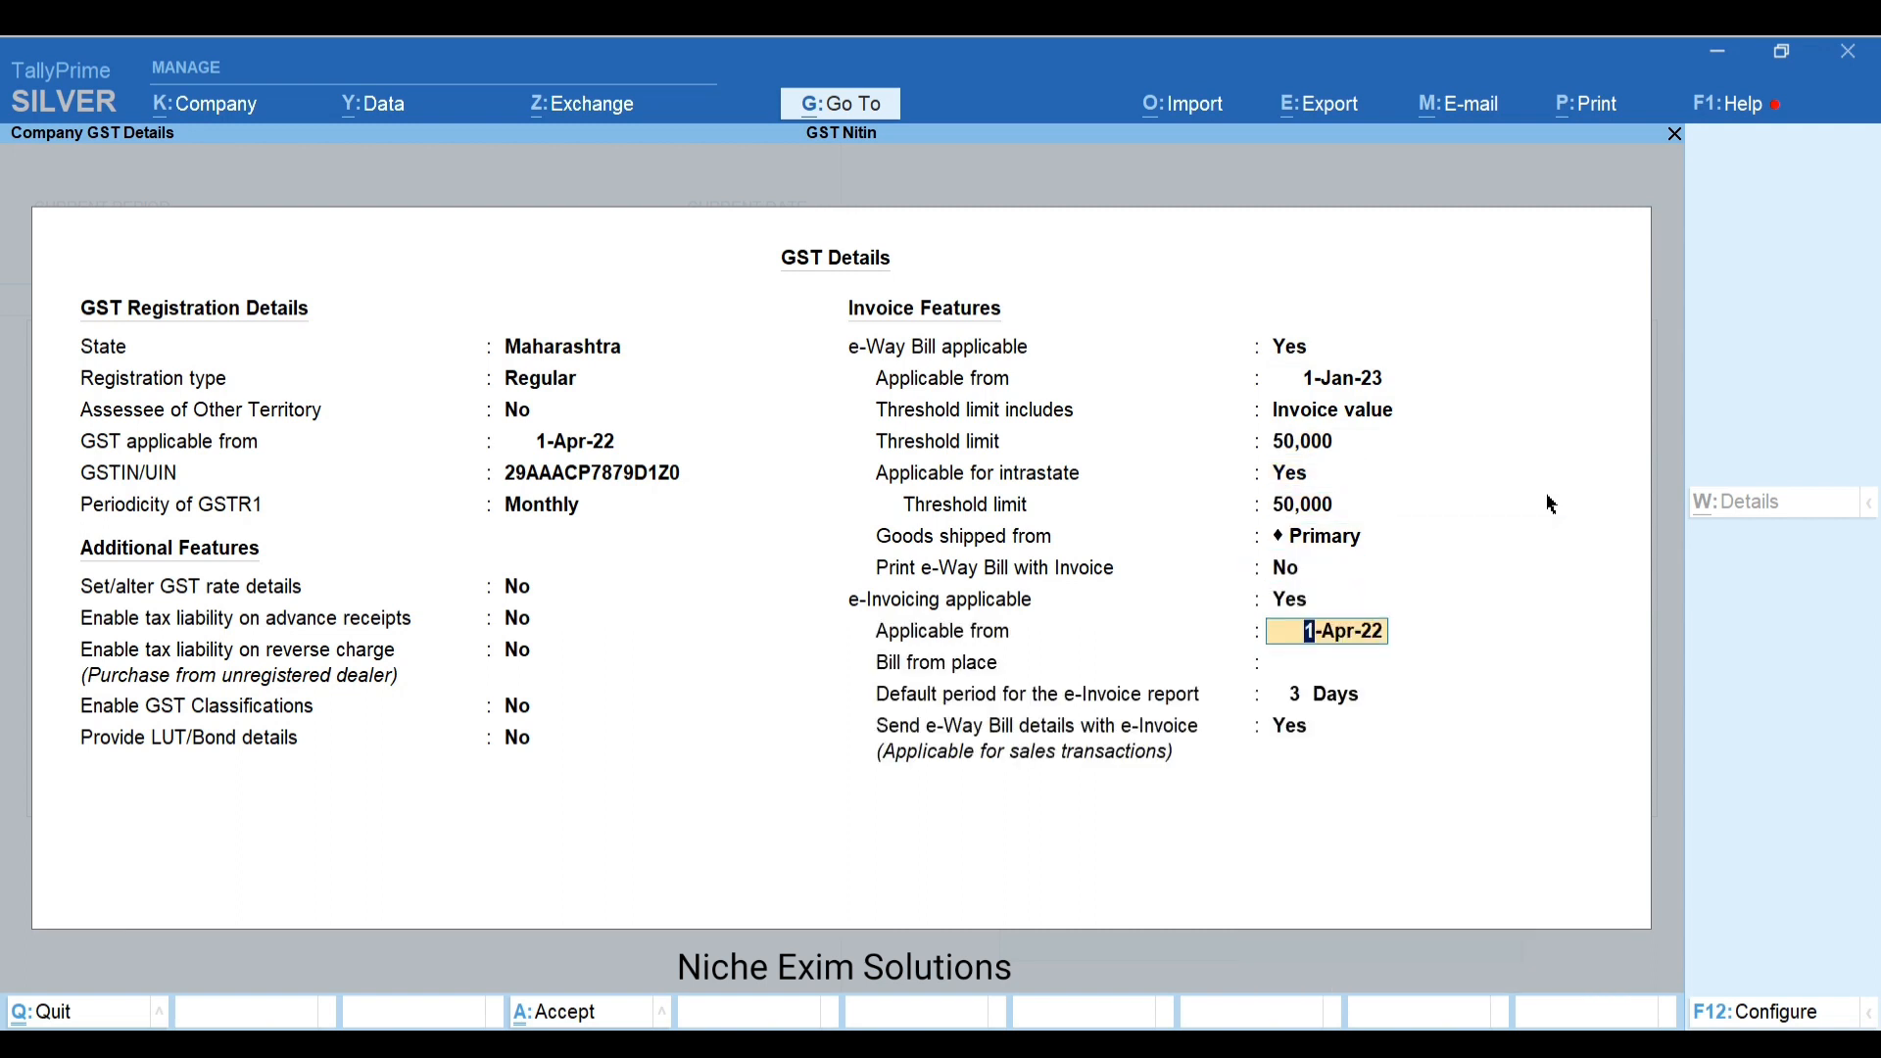
{"action": "key", "text": "Return"}
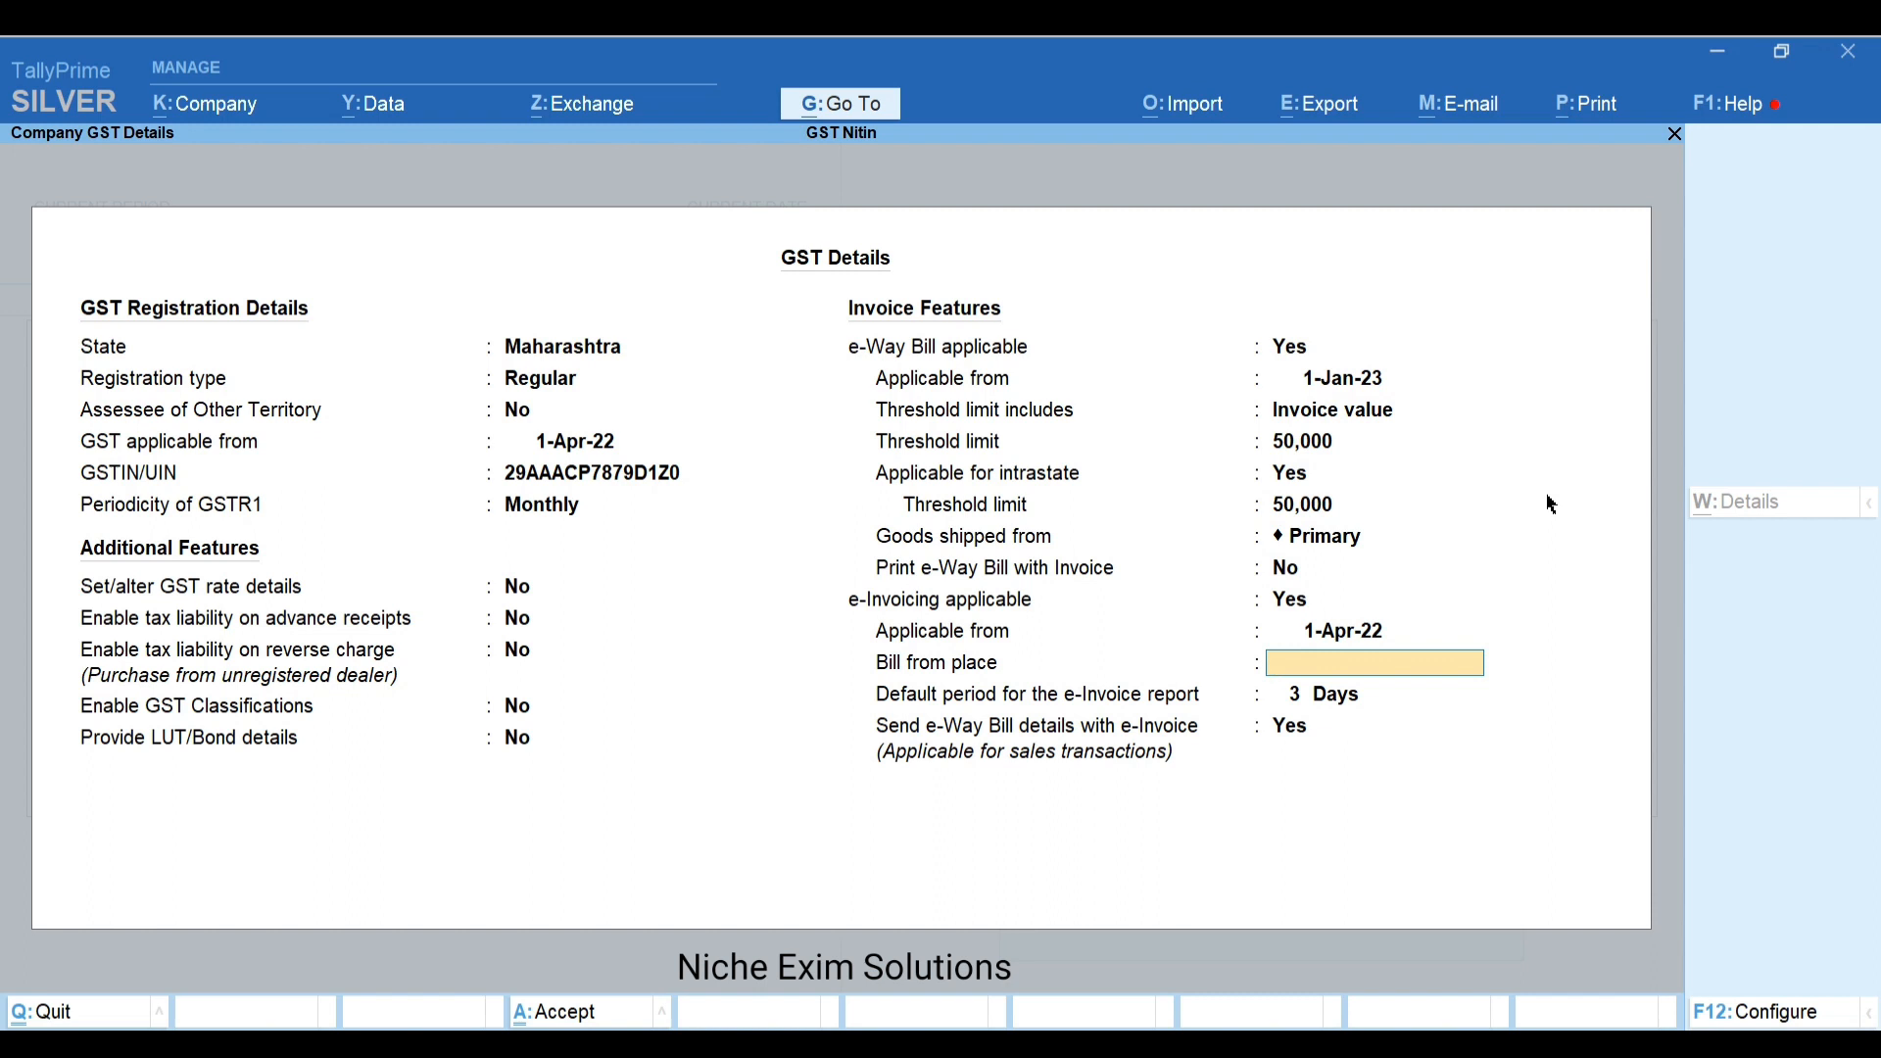
{"action": "type", "text": "Mumbai"}
{"action": "key", "text": "Return"}
{"action": "key", "text": "Return"}
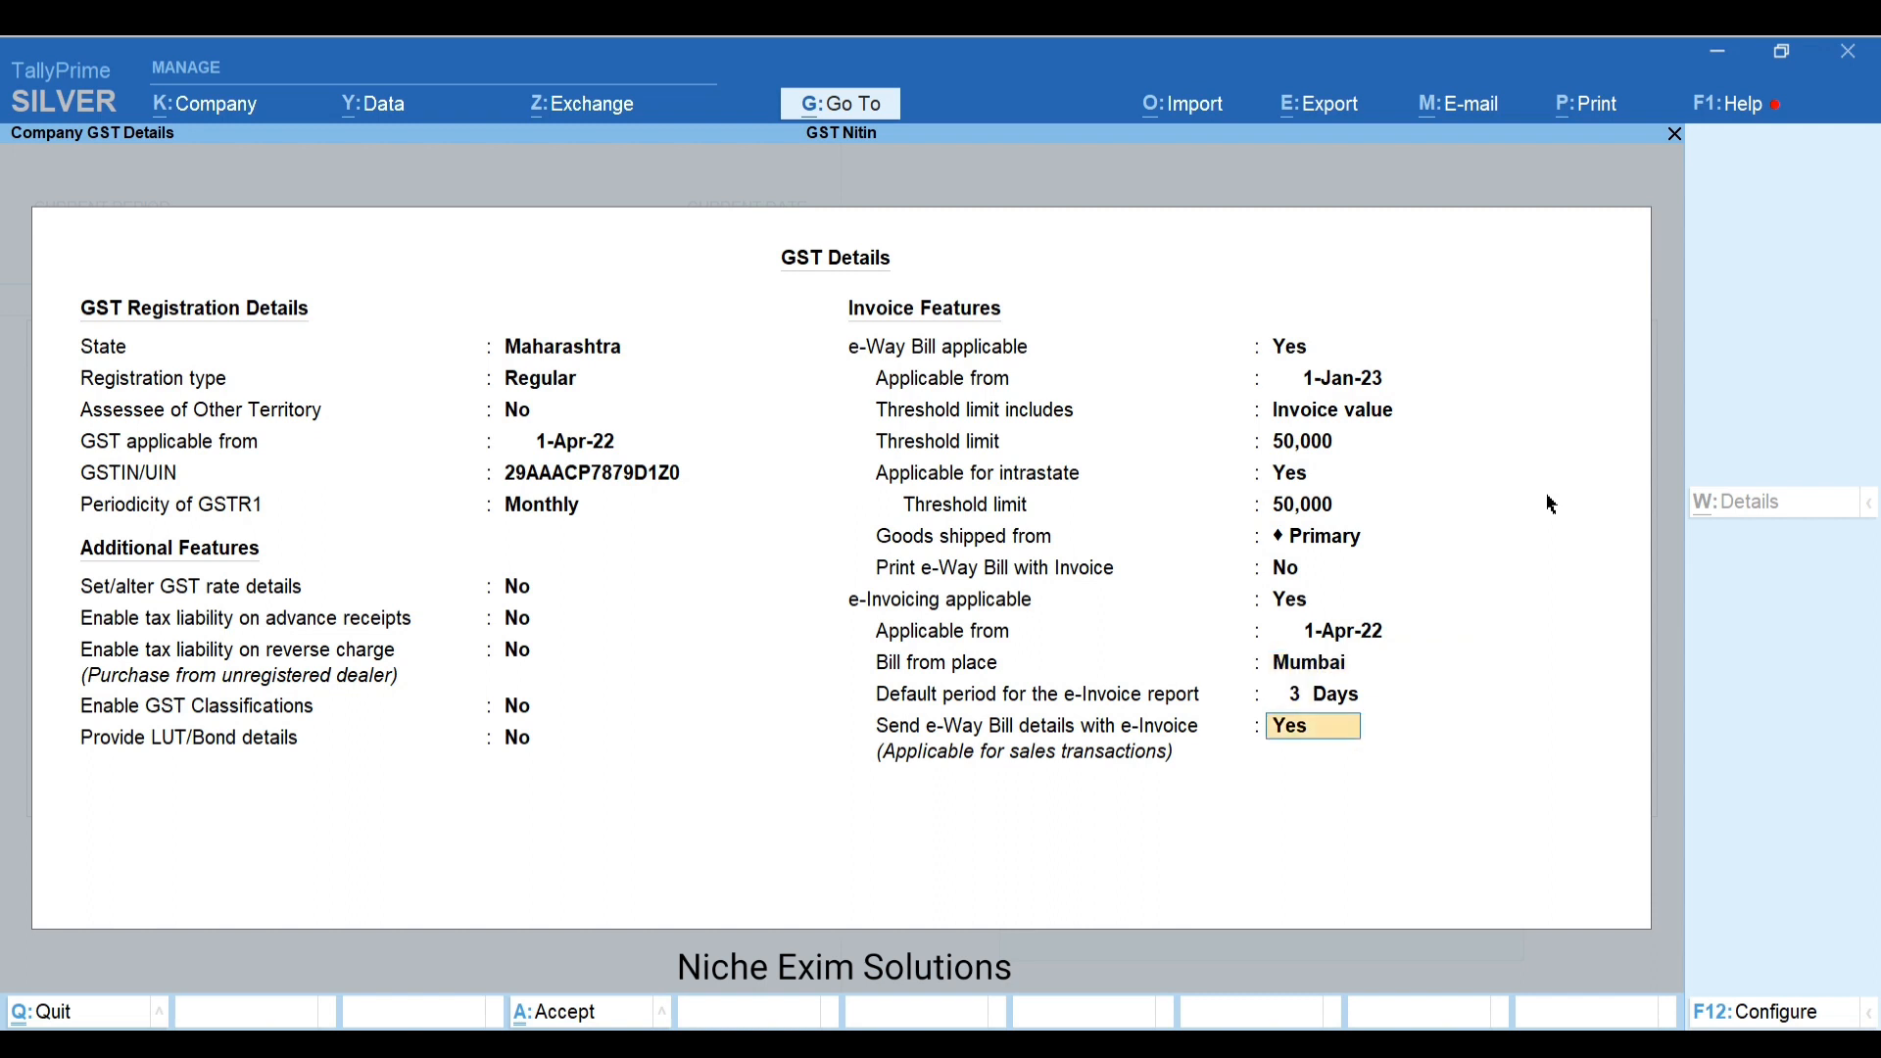
{"action": "key", "text": "Return"}
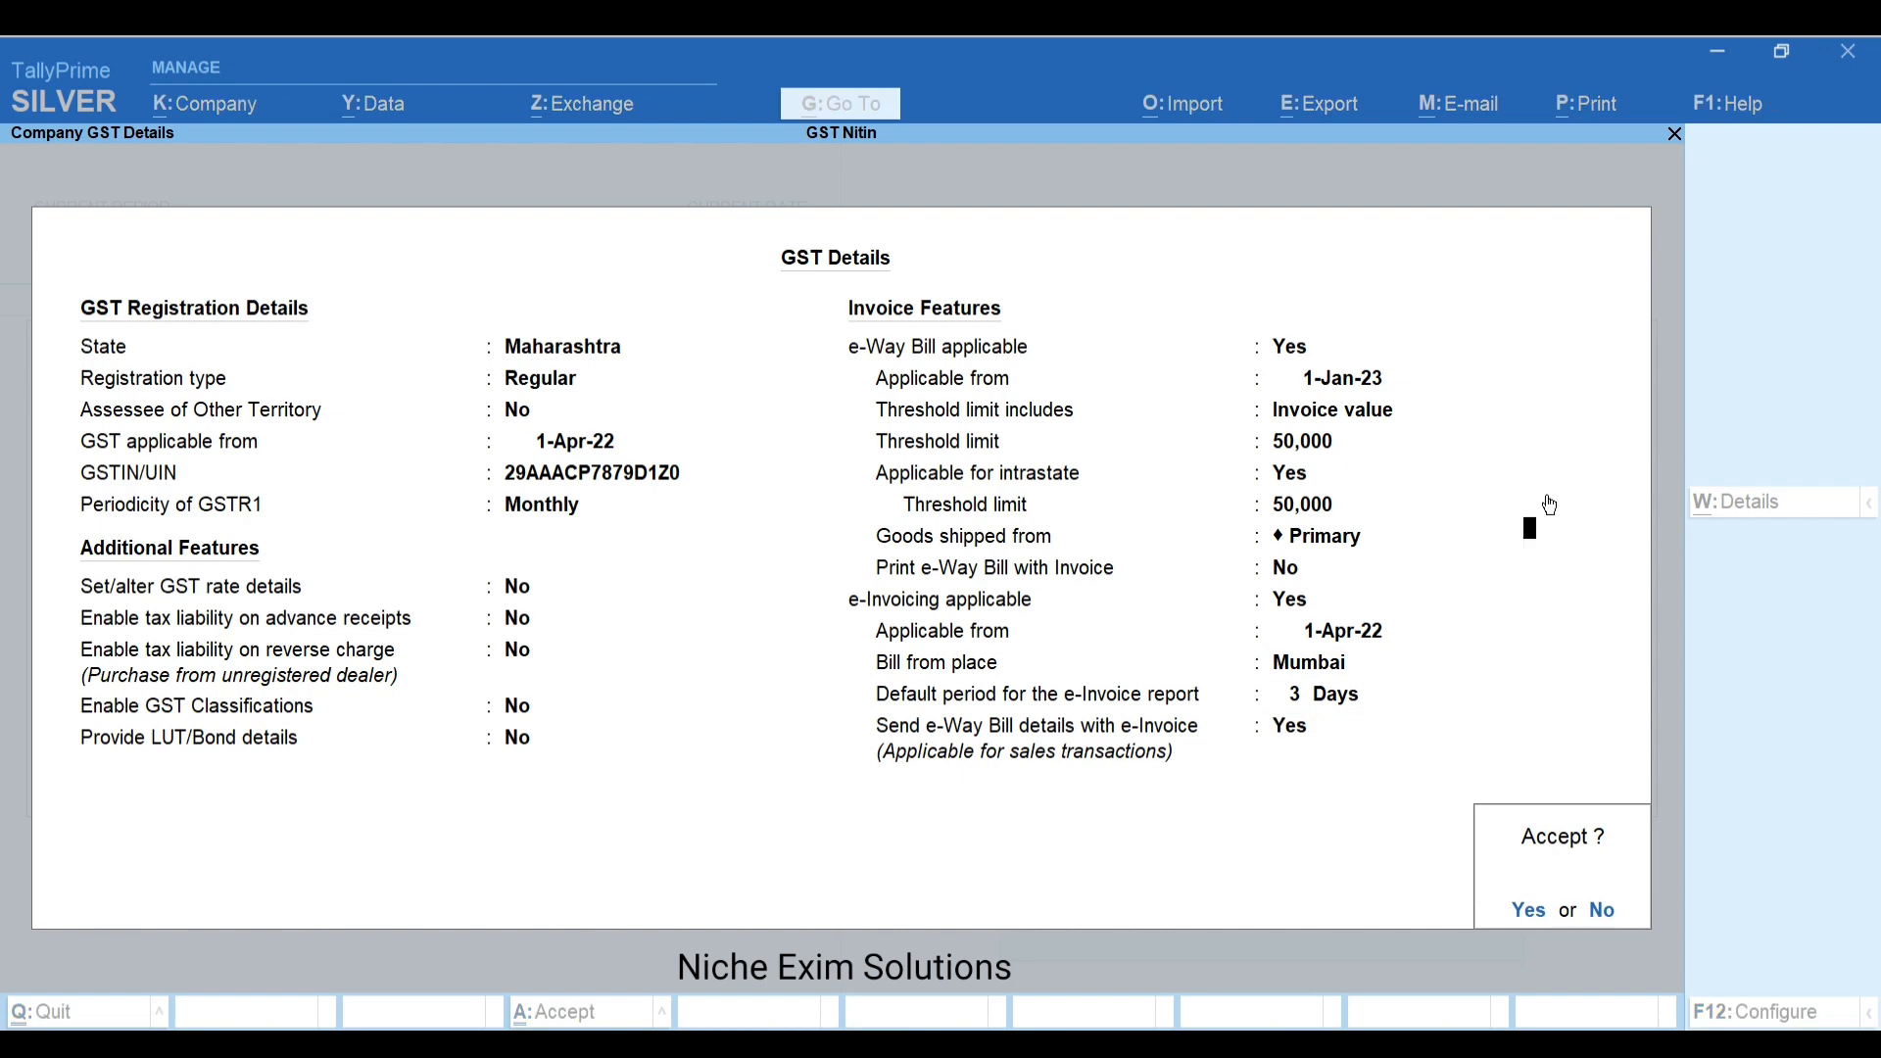
{"action": "key", "text": "Return"}
Keep TDS disabled and the existing TCS collector details, and save the company features
{"action": "key", "text": "Return"}
{"action": "key", "text": "Return"}
{"action": "key", "text": "Return"}
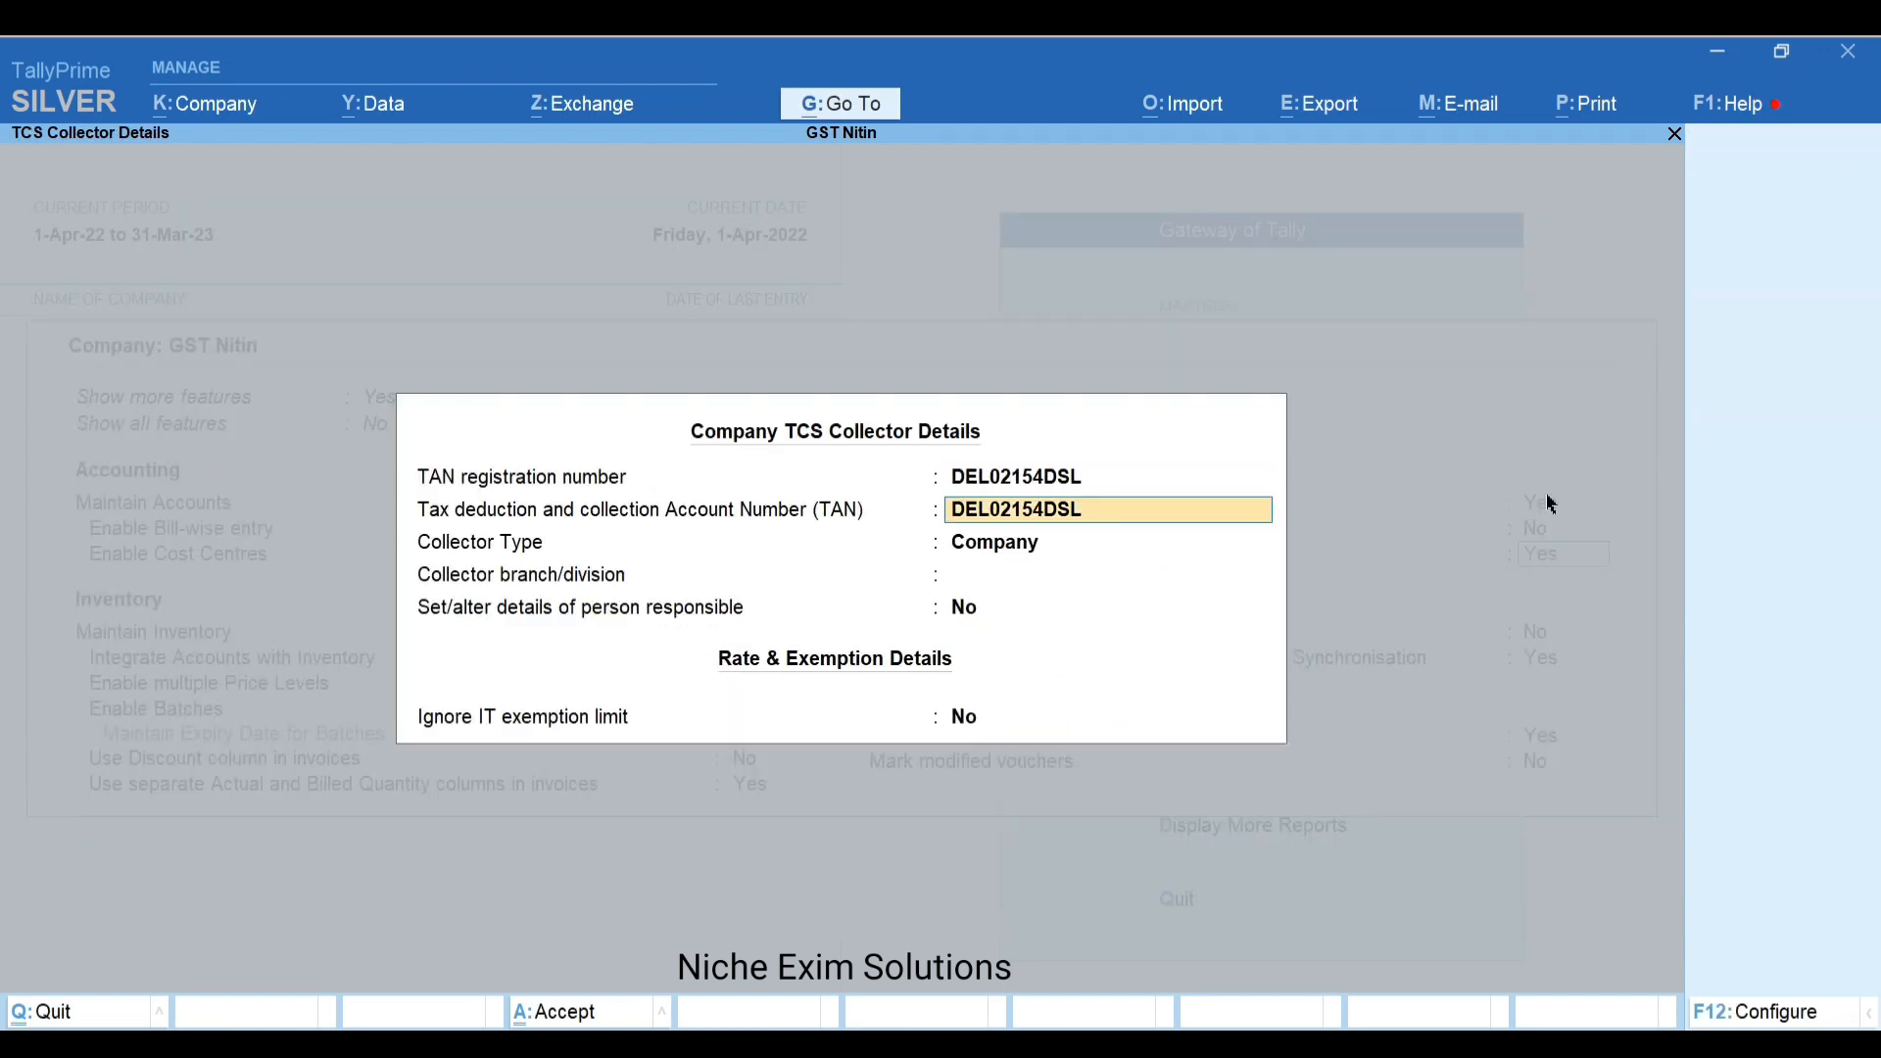
{"action": "key", "text": "Return"}
{"action": "key", "text": "Return"}
{"action": "key", "text": "Return"}
{"action": "key", "text": "Return"}
{"action": "key", "text": "Return"}
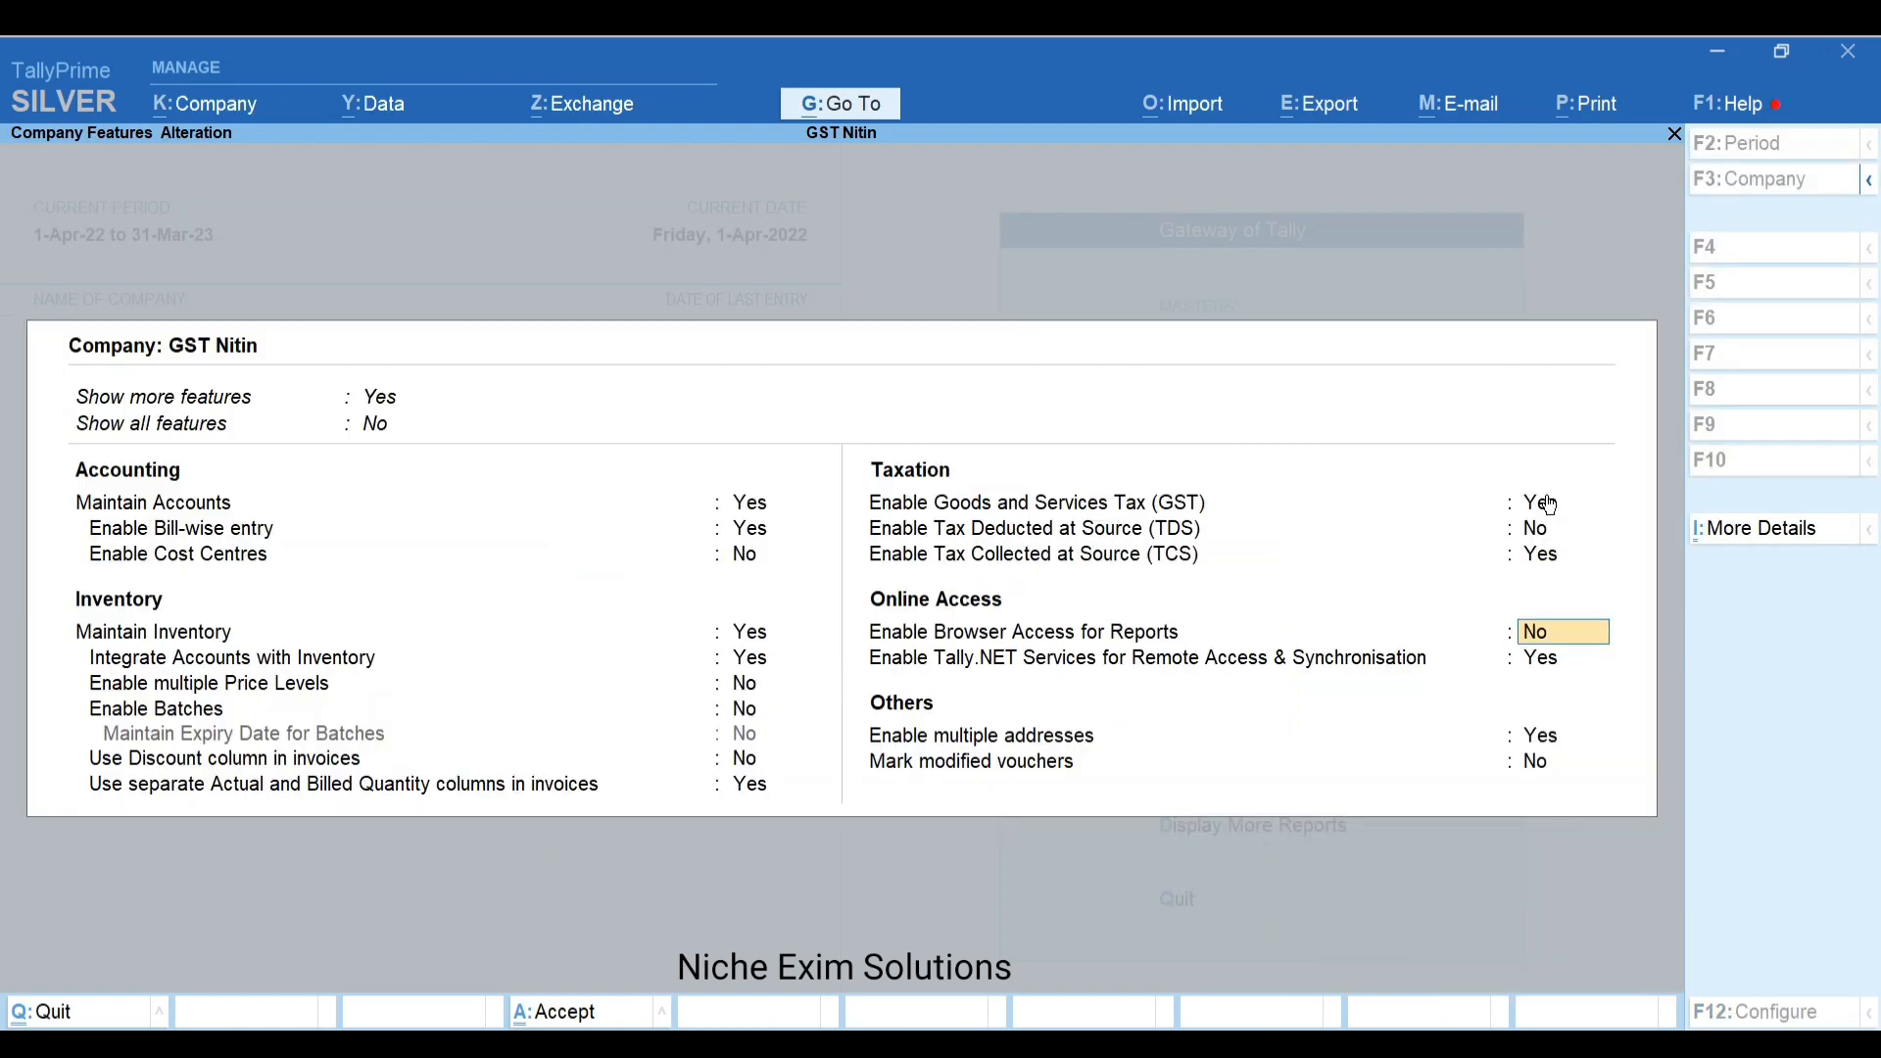
{"action": "key", "text": "ctrl+a"}
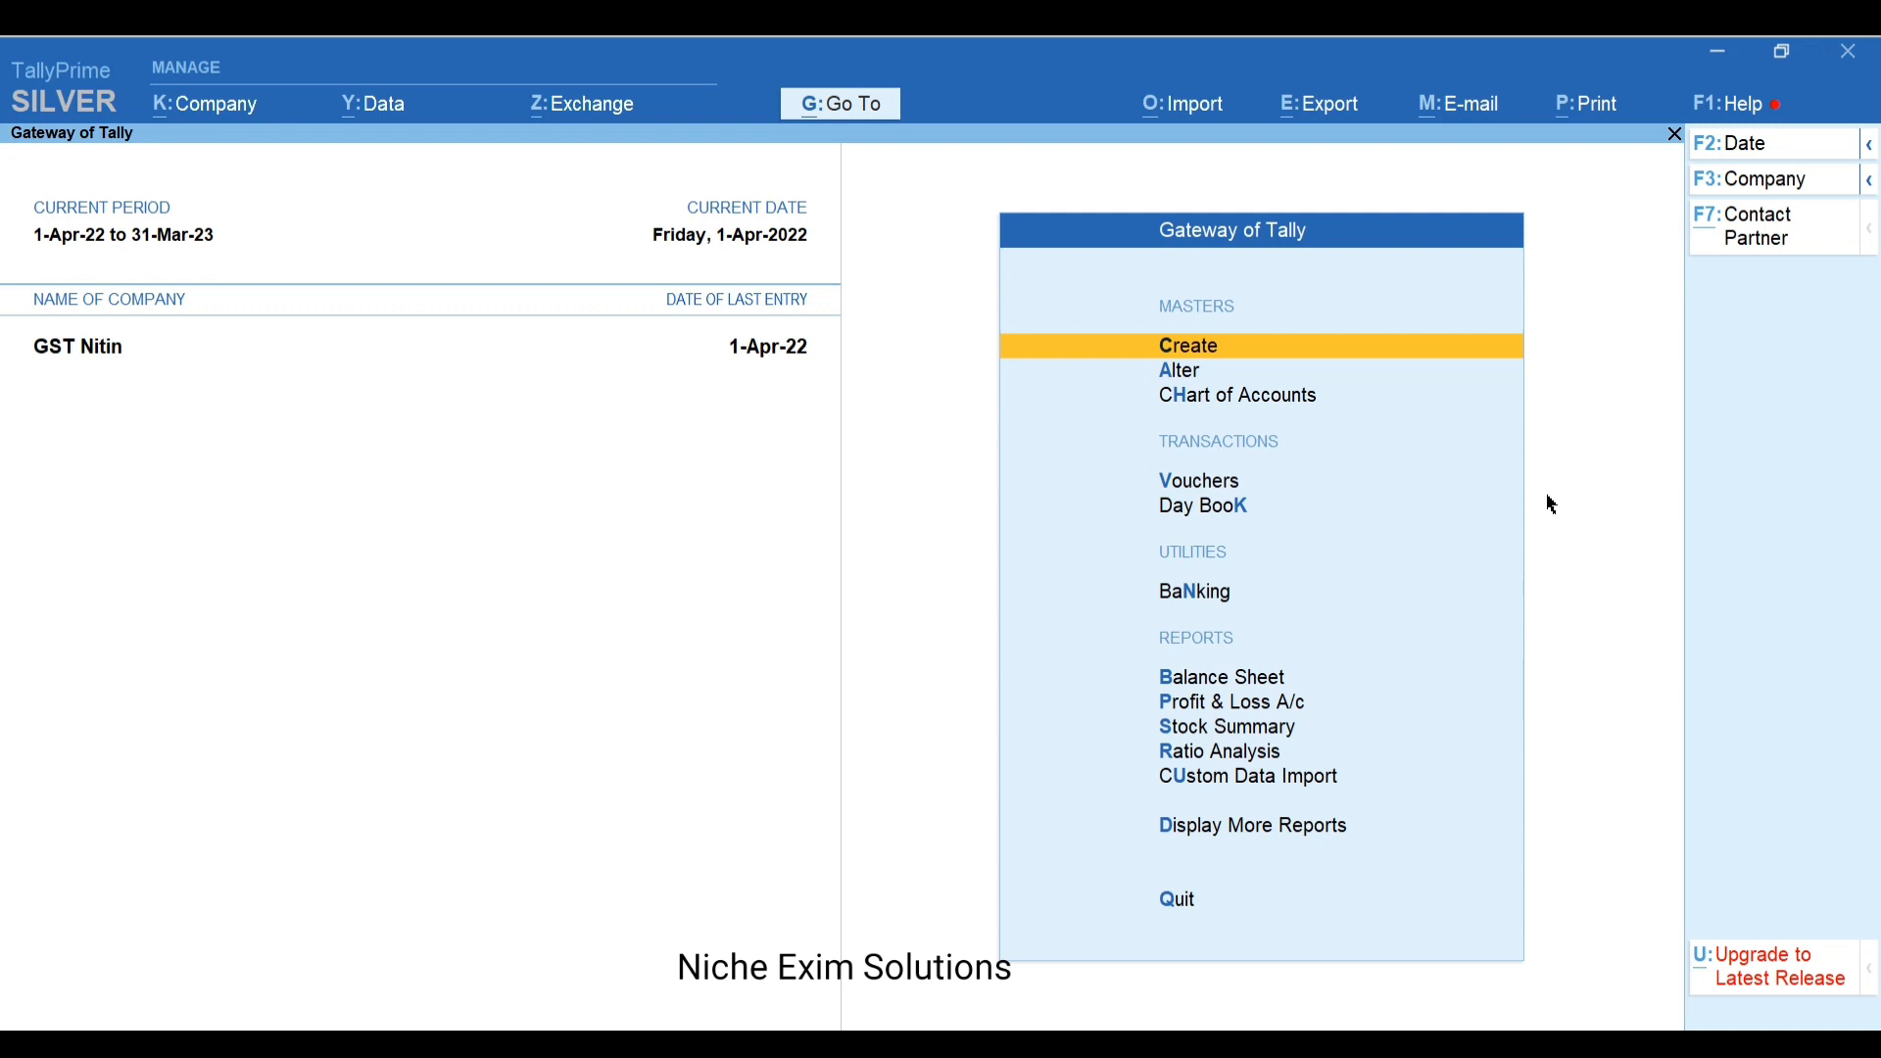
{"action": "key", "text": "Return"}
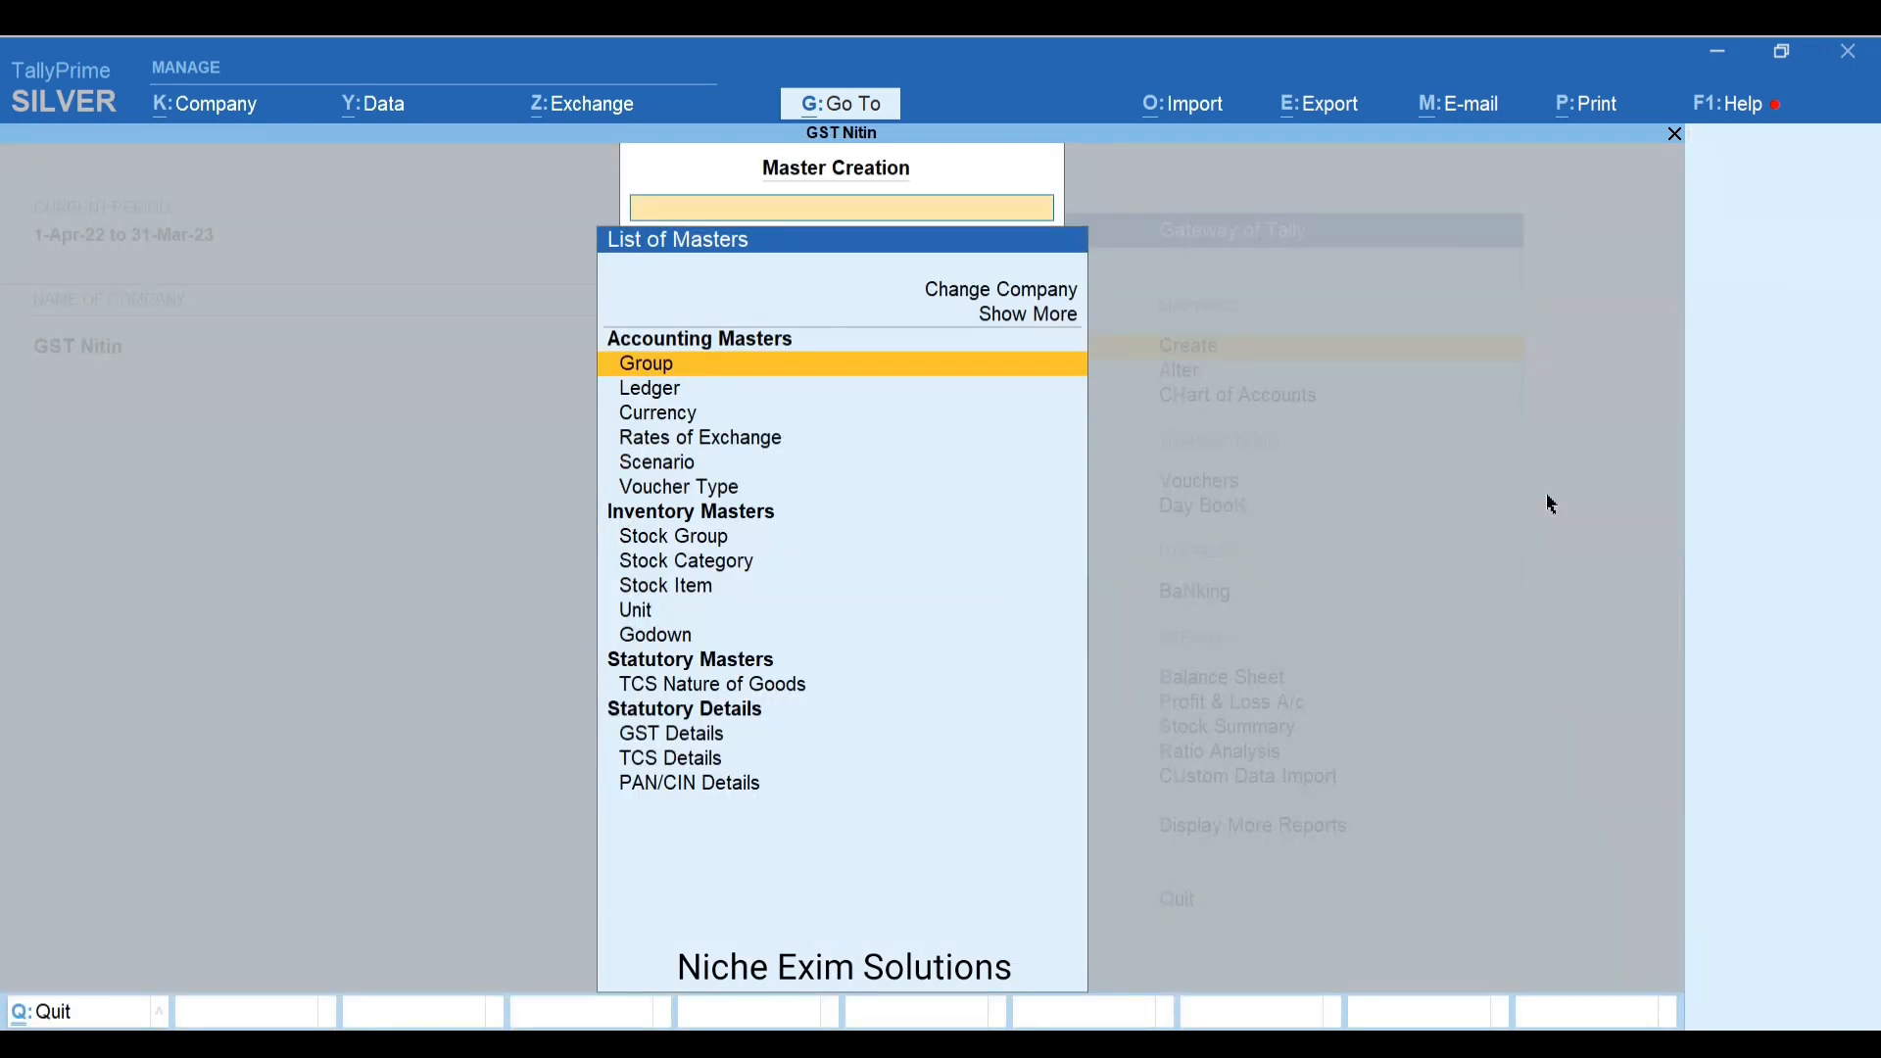
{"action": "key", "text": "Down"}
{"action": "key", "text": "Return"}
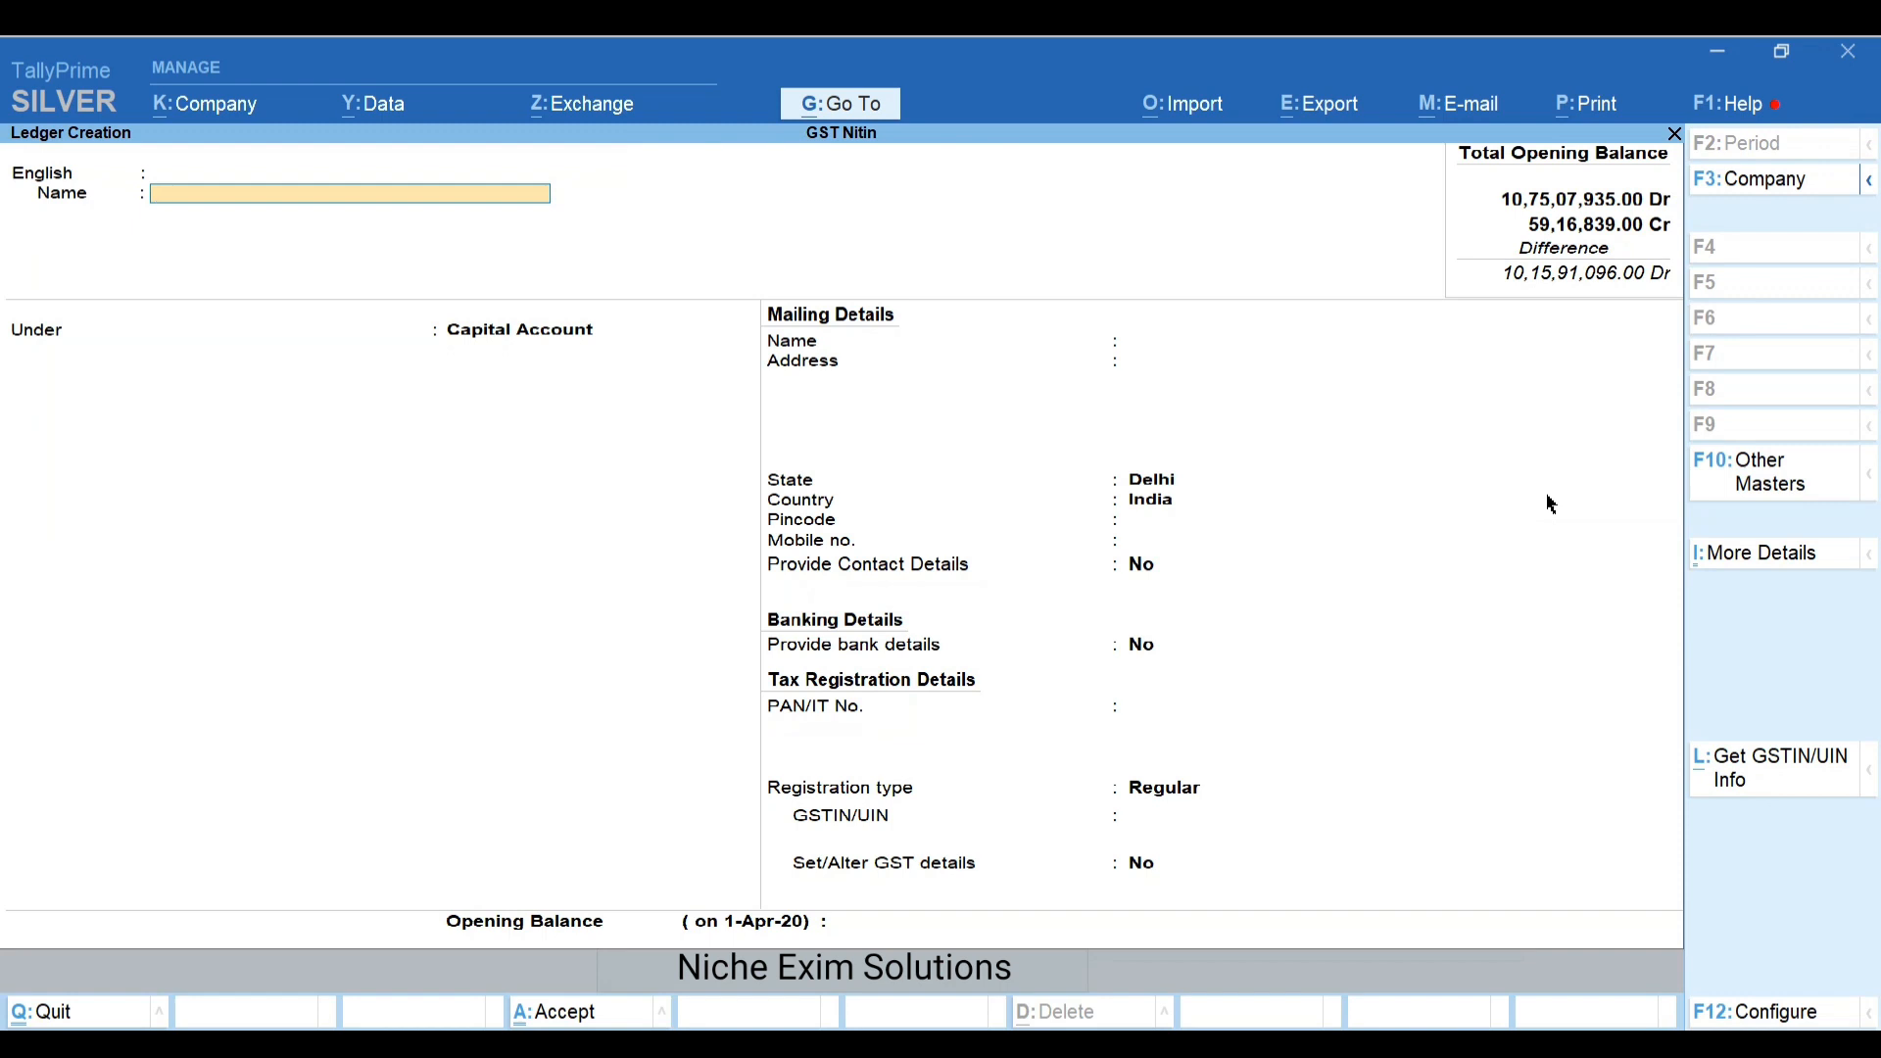
{"action": "key", "text": "Escape"}
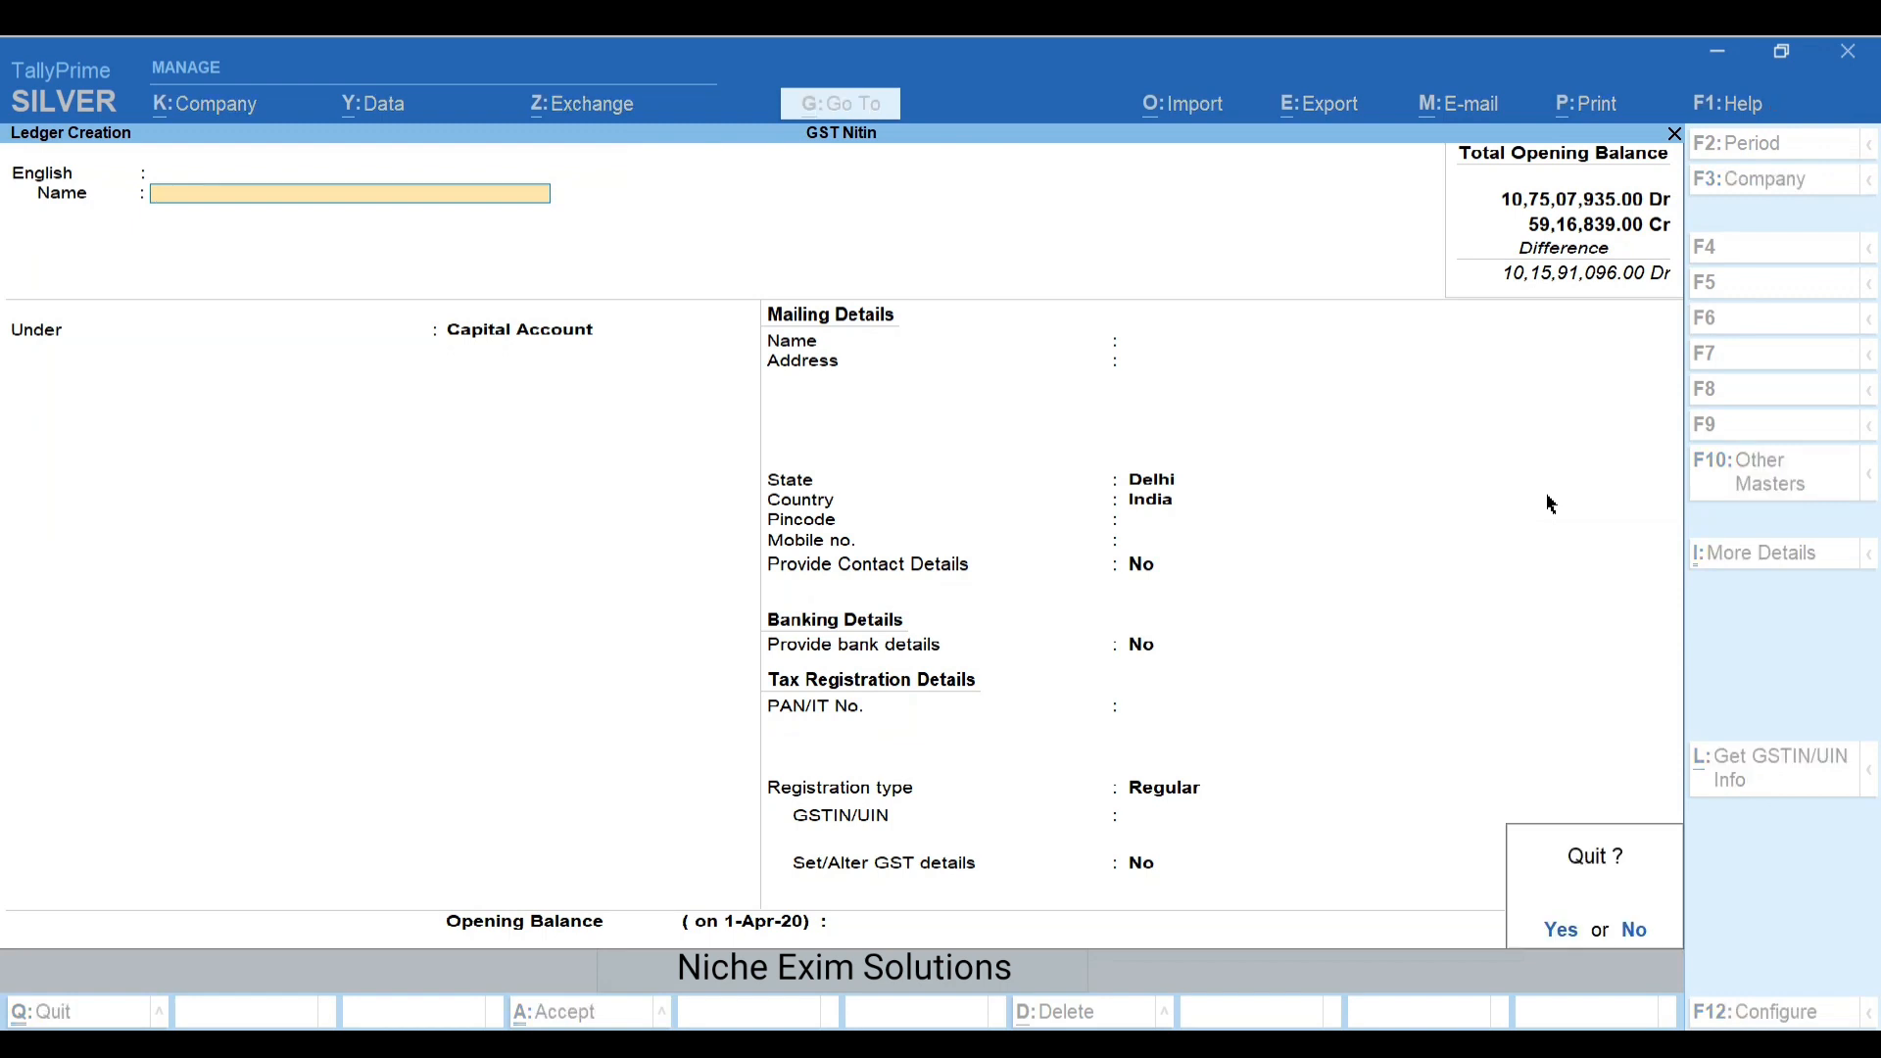
{"action": "key", "text": "Return"}
{"action": "key", "text": "Escape"}
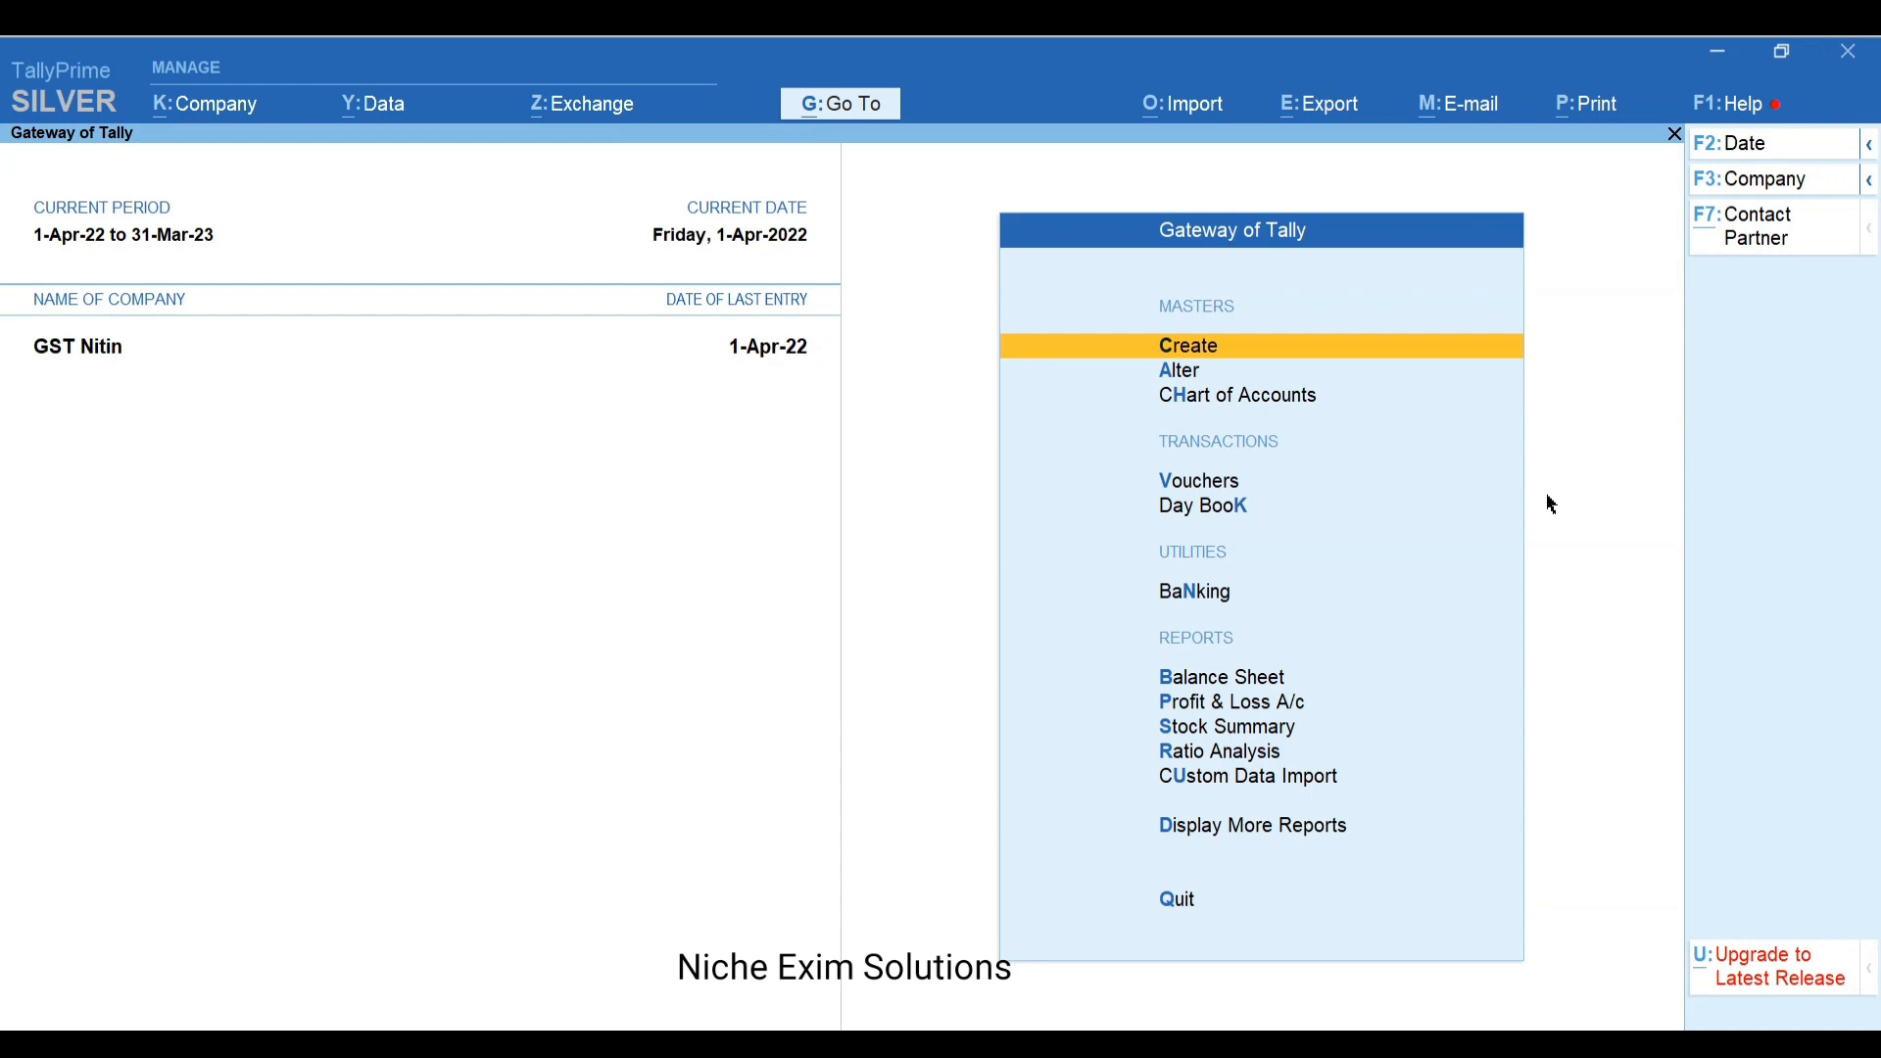
Open the CGST ledger for alteration
{"action": "key", "text": "Down"}
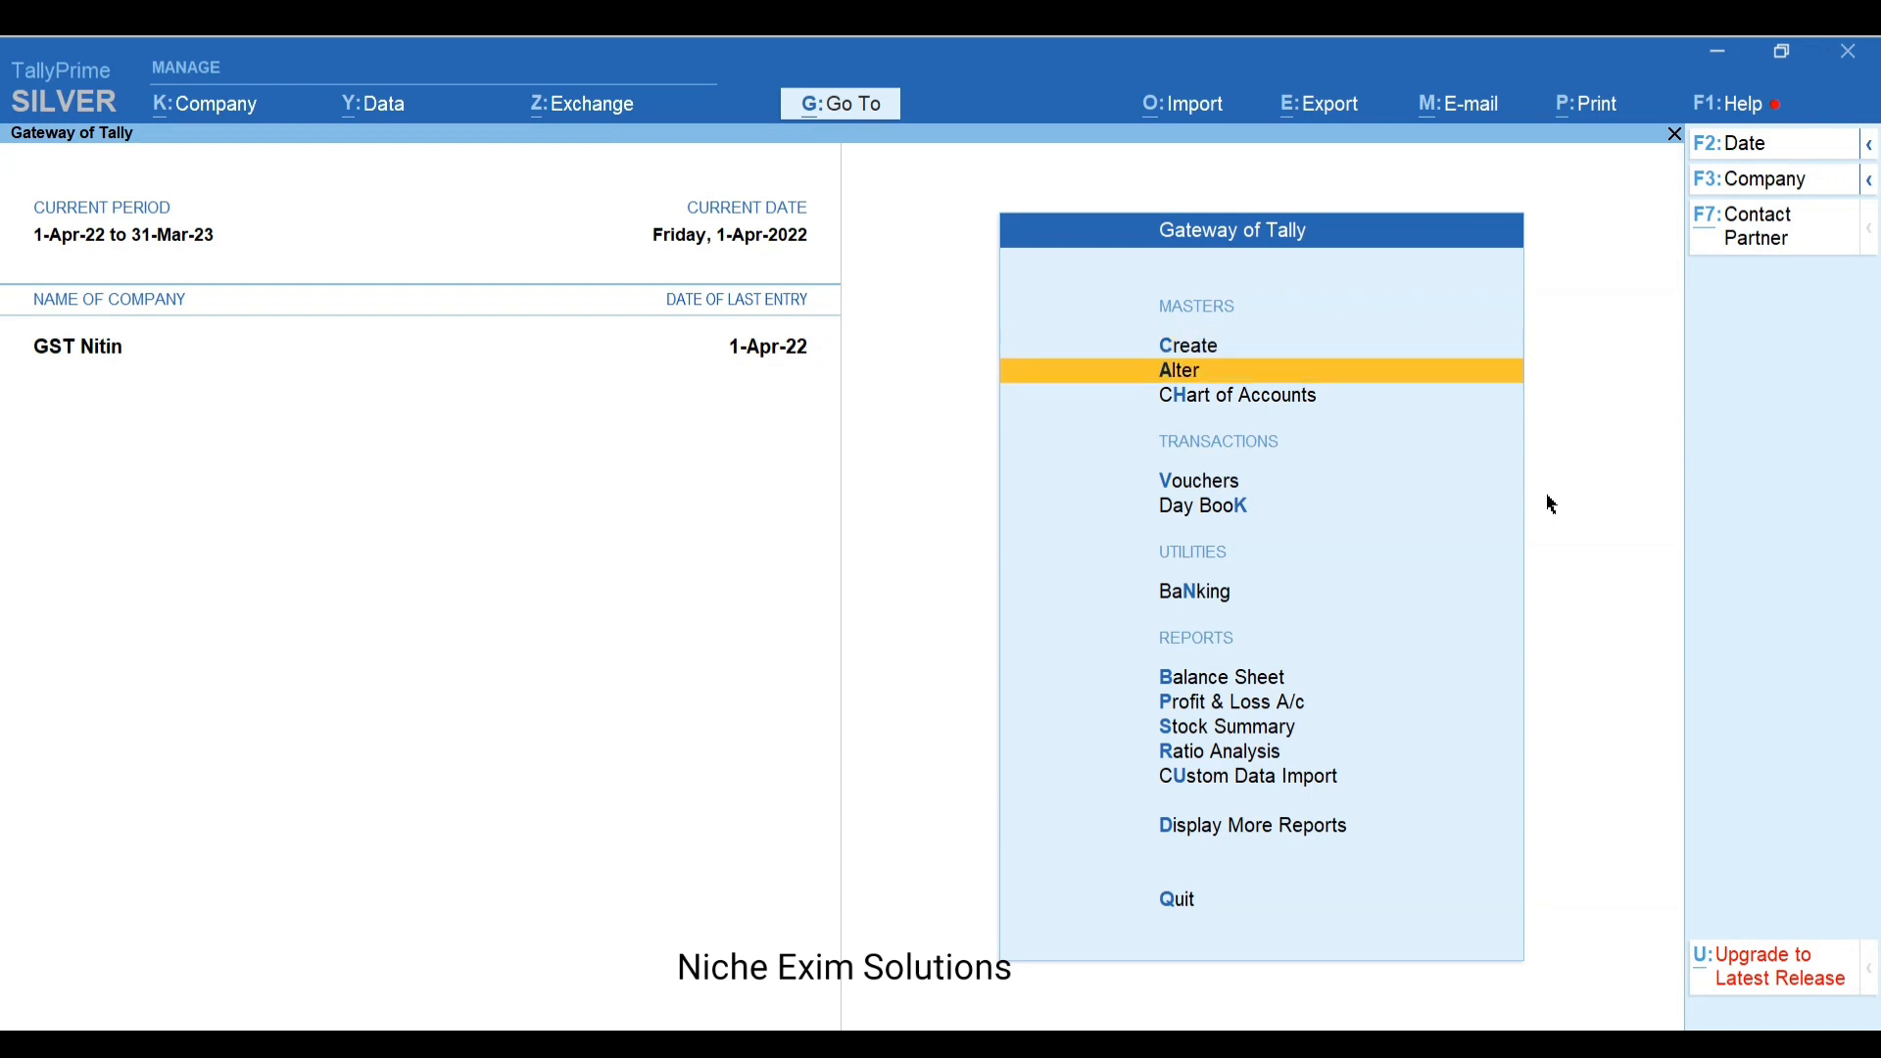
{"action": "key", "text": "Return"}
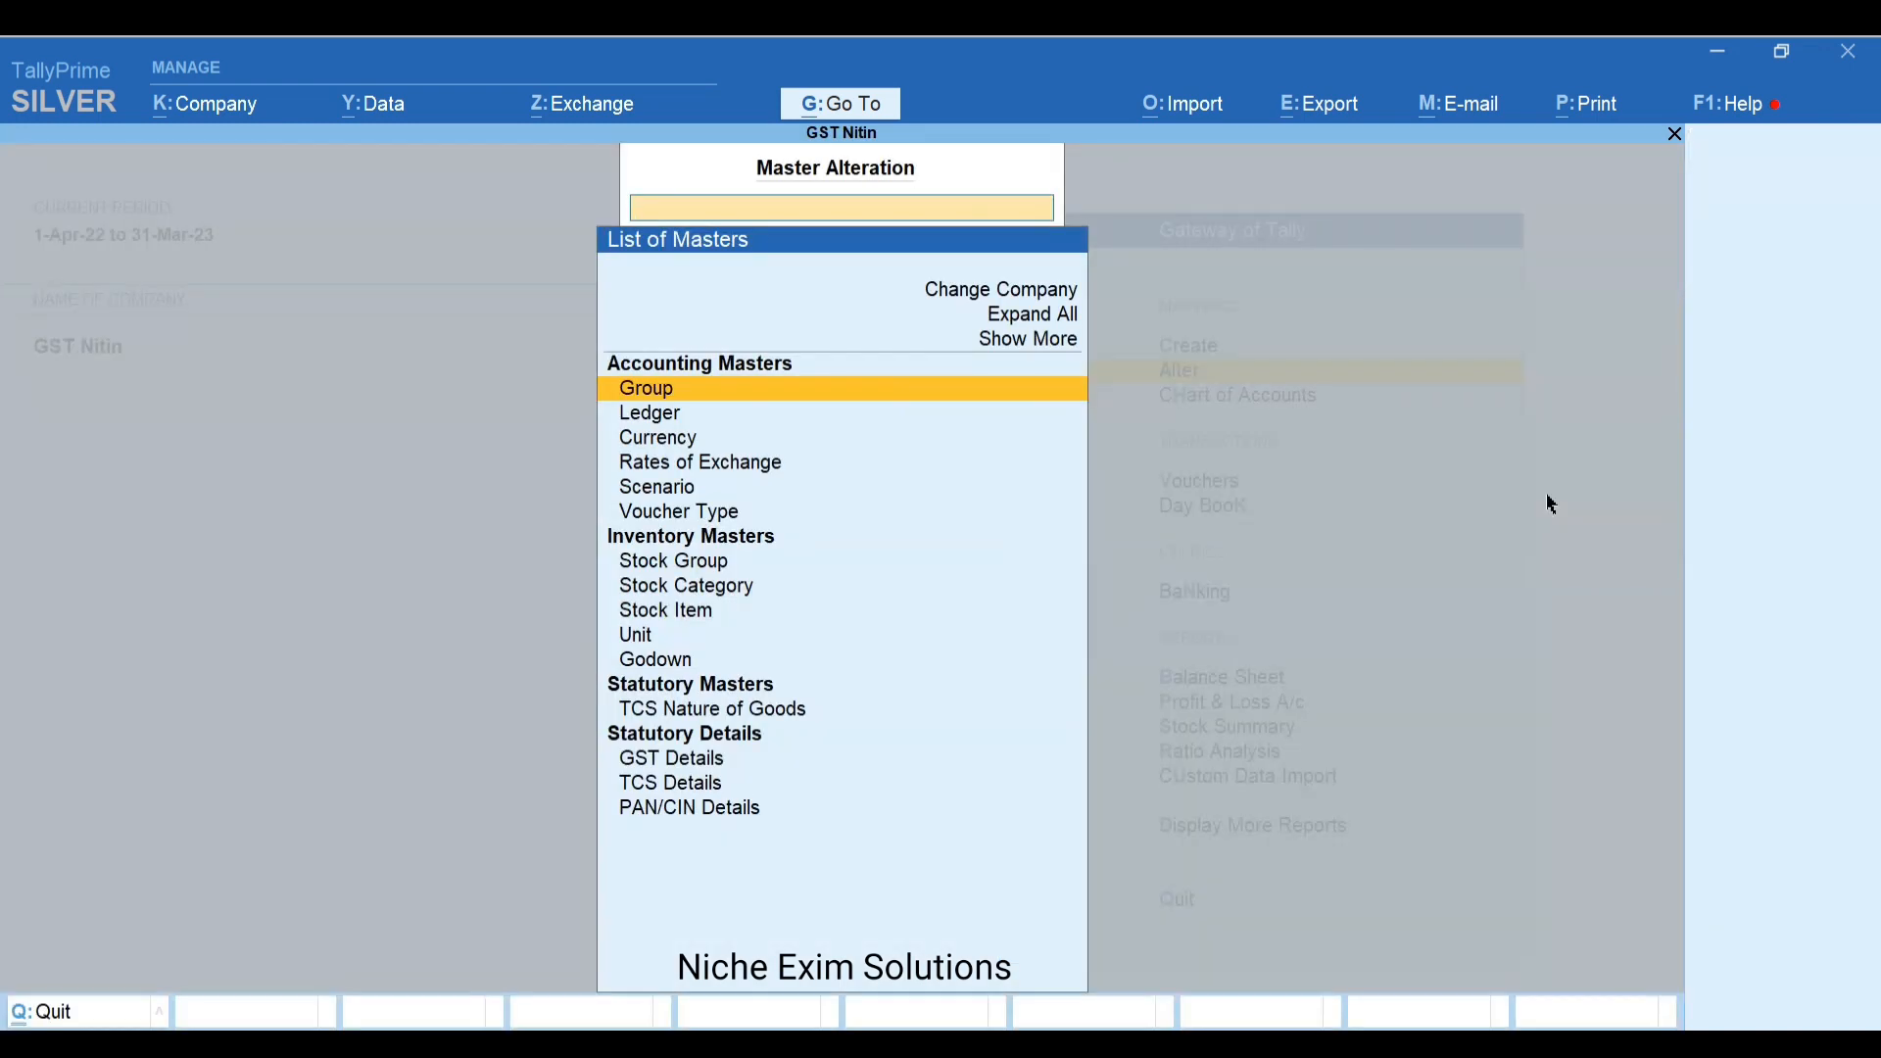
{"action": "key", "text": "Down"}
{"action": "key", "text": "Return"}
{"action": "type", "text": "Cgs"}
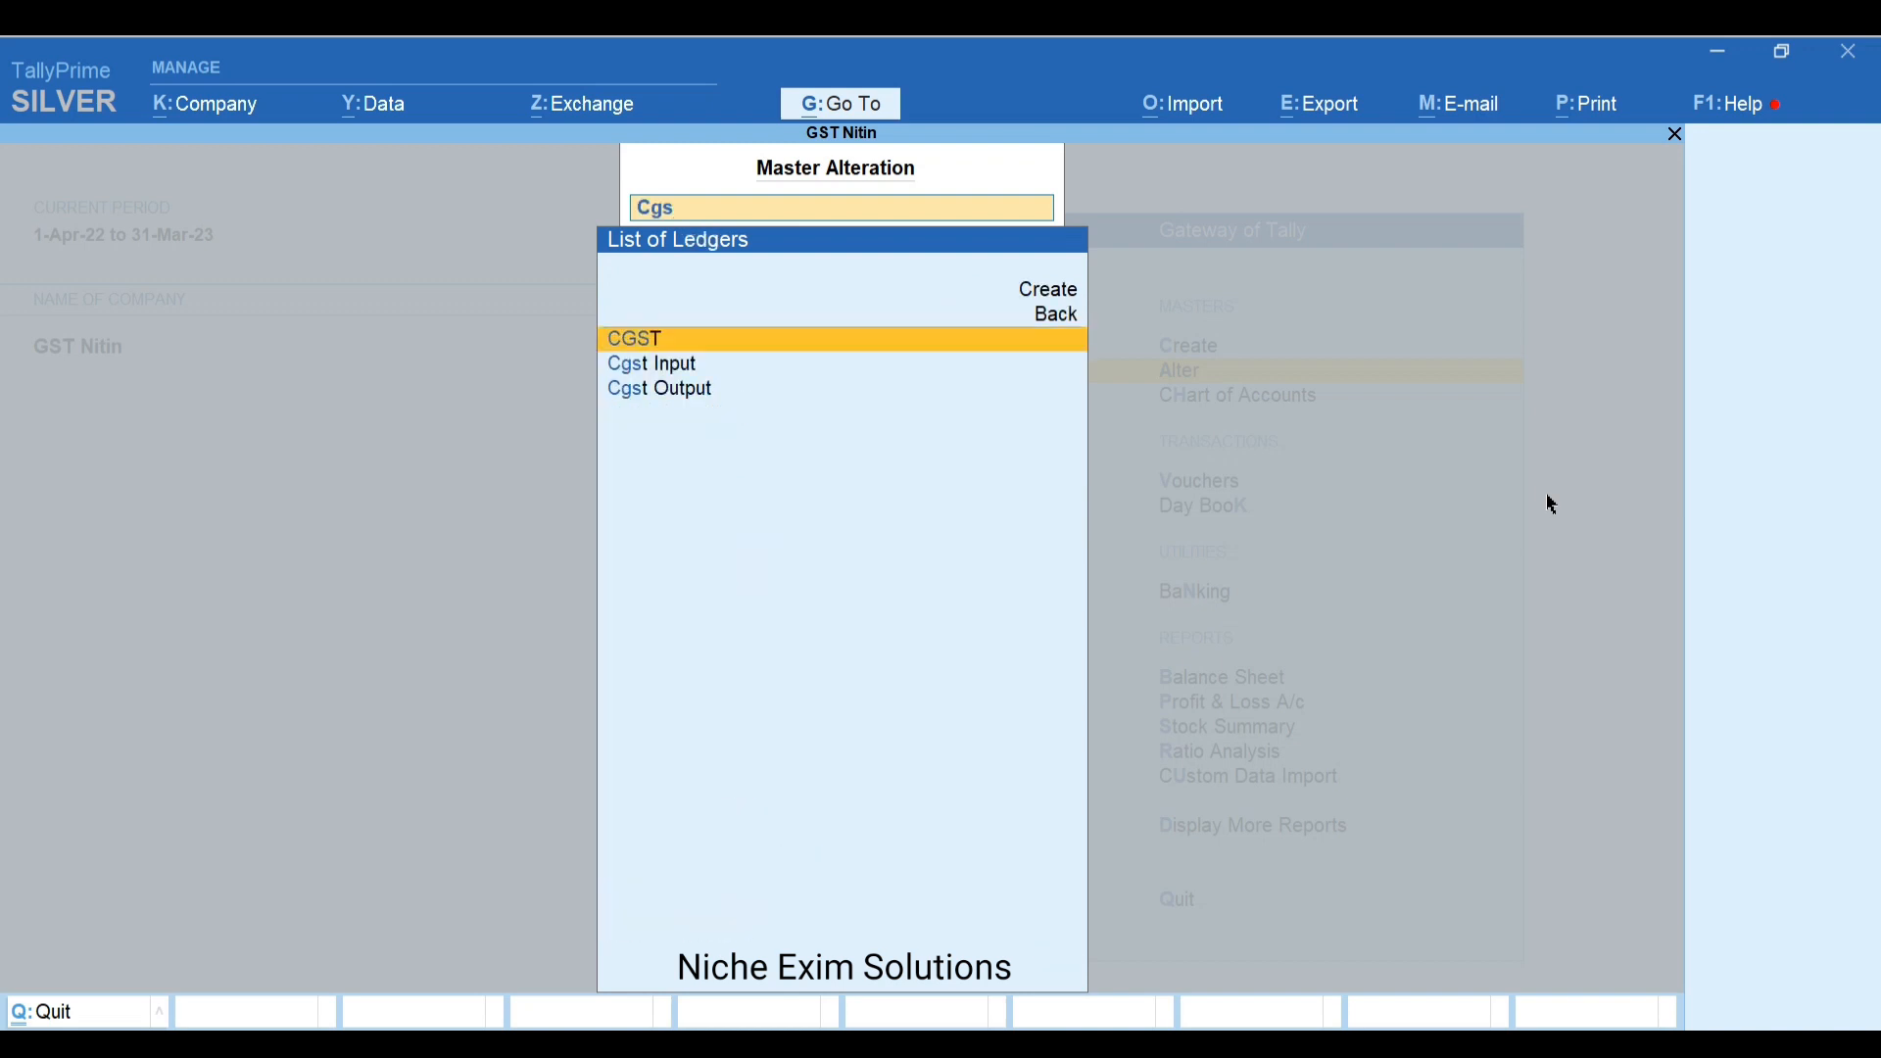
{"action": "key", "text": "Return"}
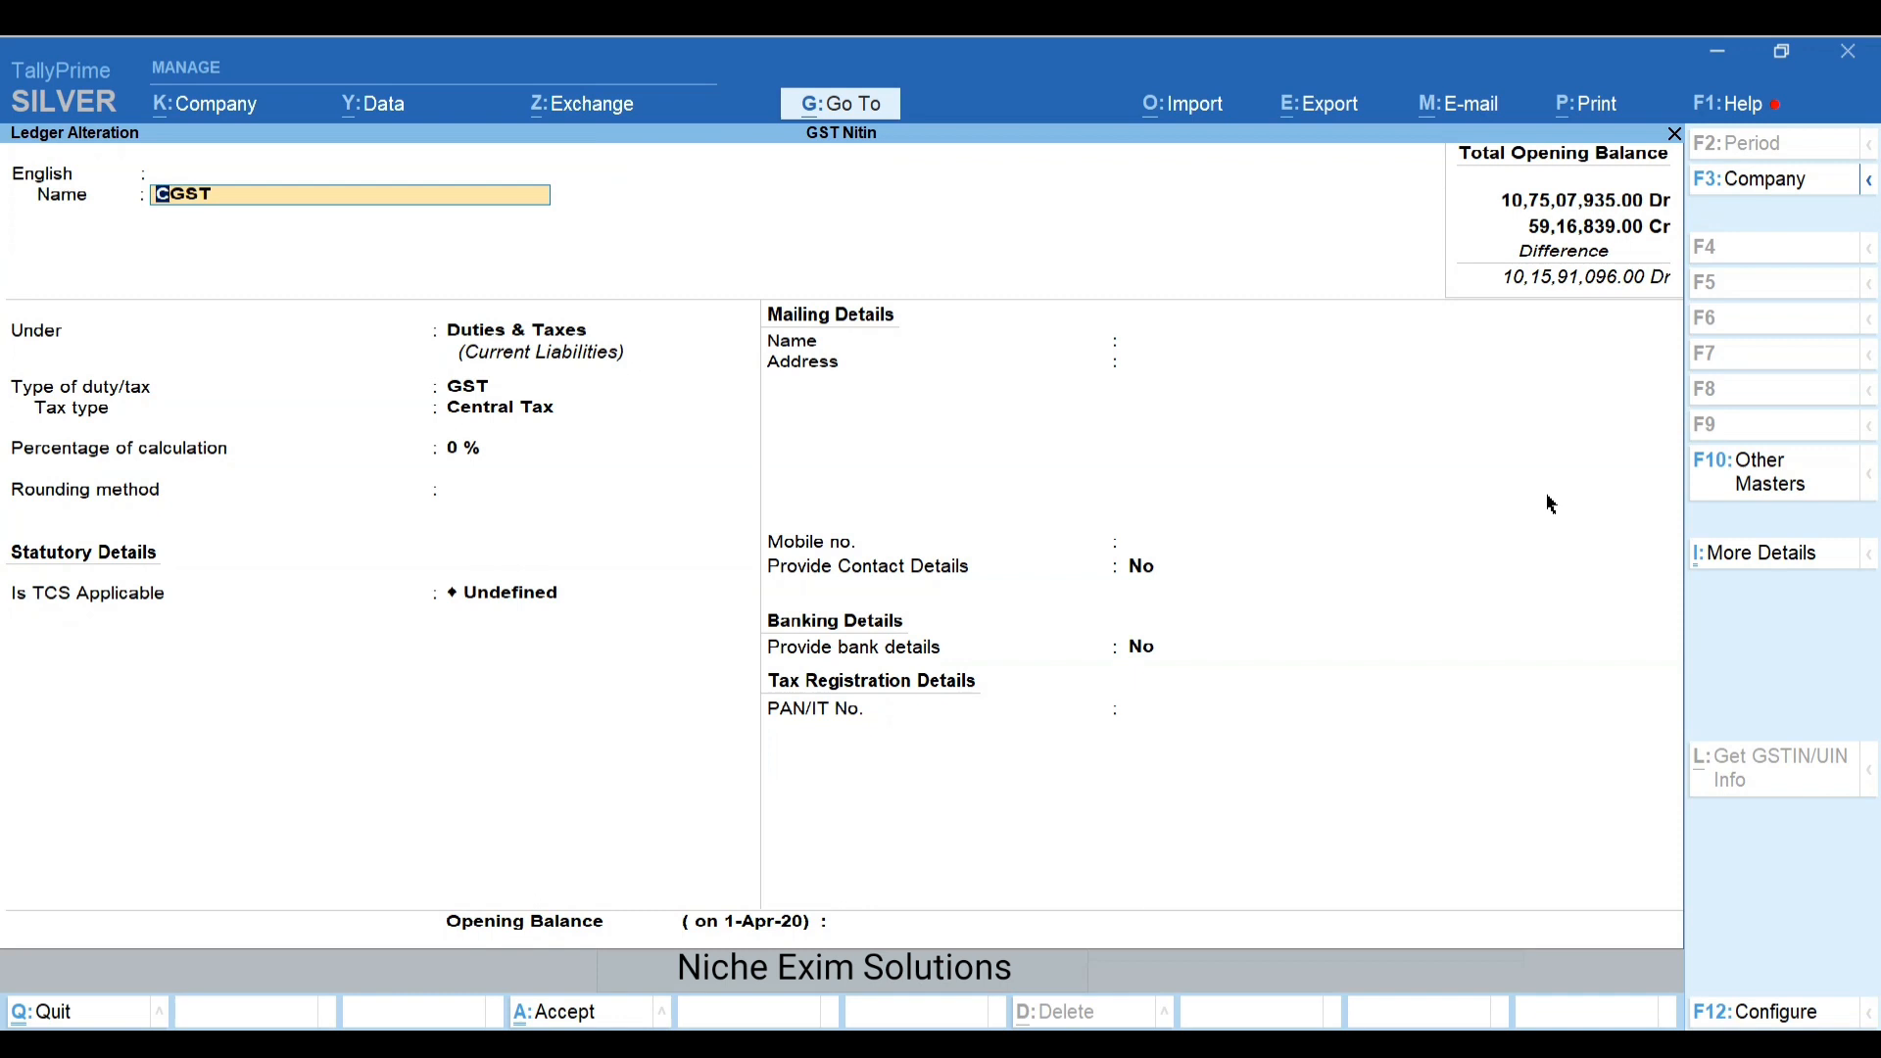
Confirm the CGST ledger under Duties & Taxes as GST, Central Tax, 0 %, with rounding Not Applicable, and save it
{"action": "key", "text": "Return"}
{"action": "key", "text": "Return"}
{"action": "key", "text": "Return"}
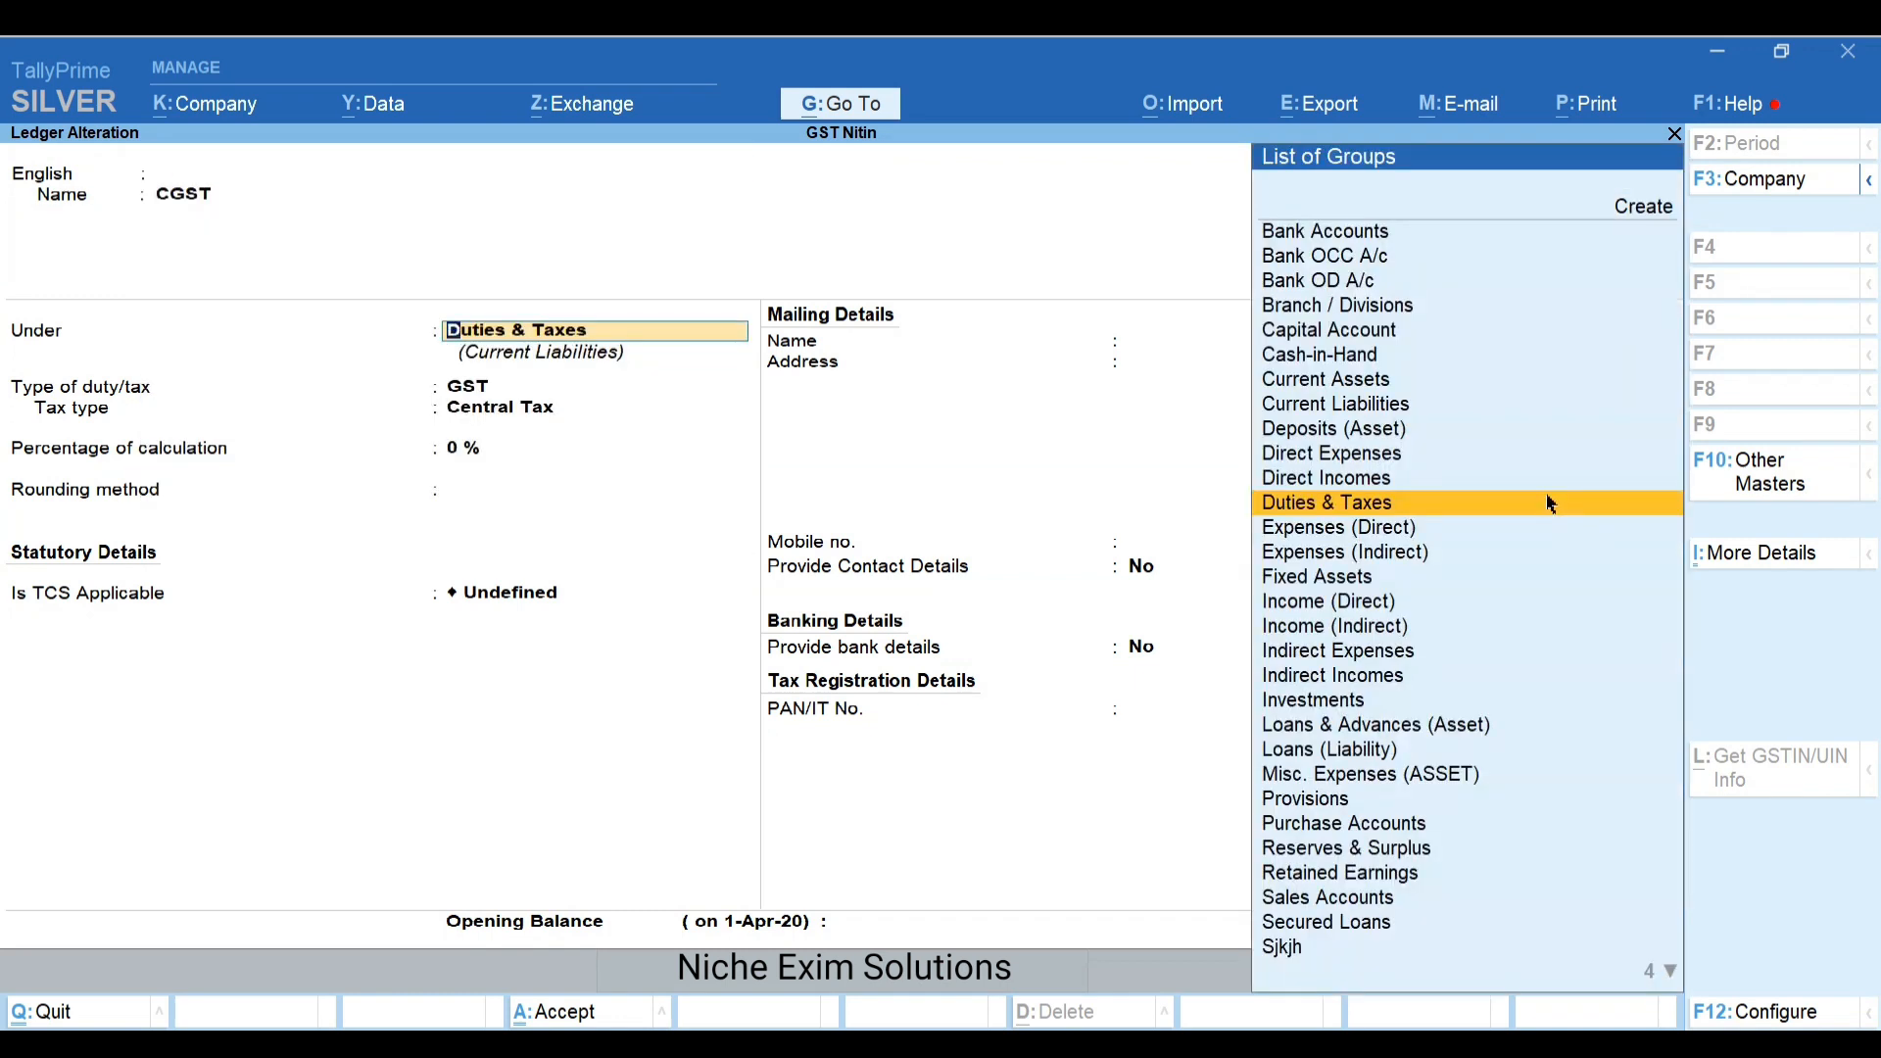
{"action": "key", "text": "Return"}
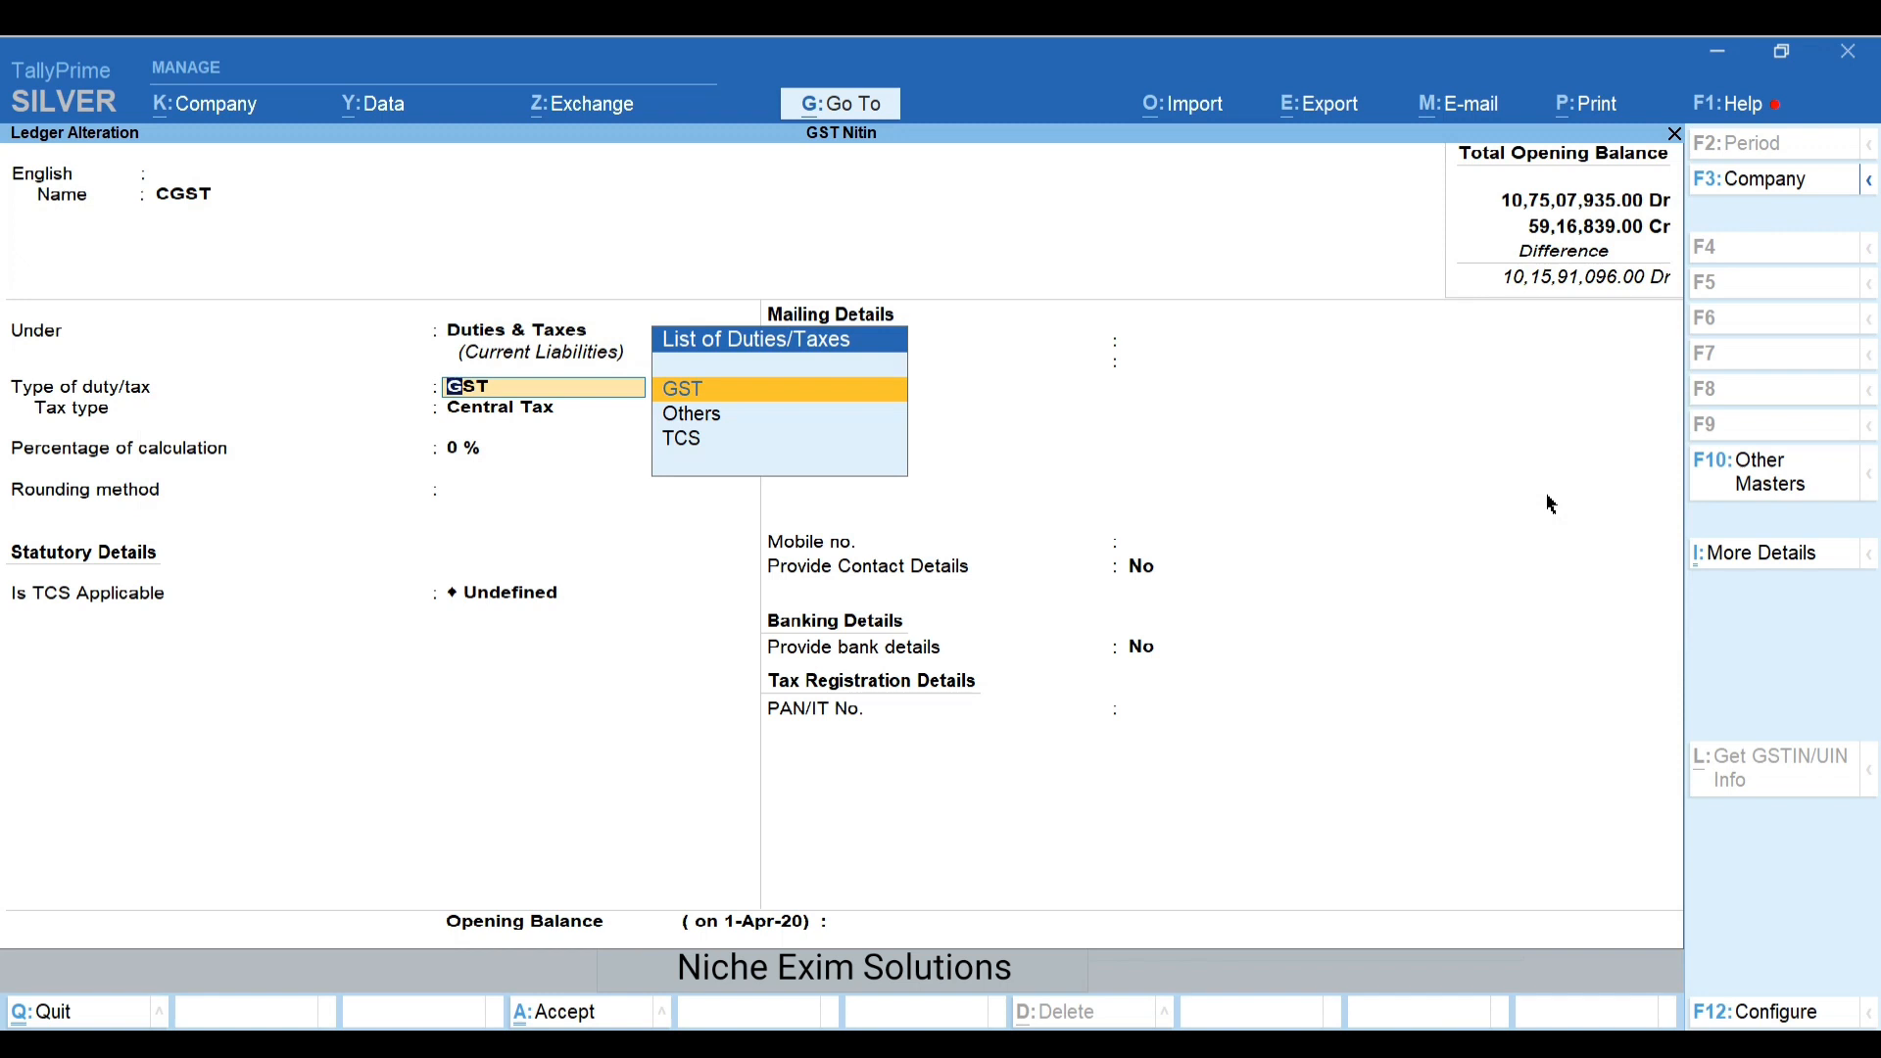
{"action": "key", "text": "Return"}
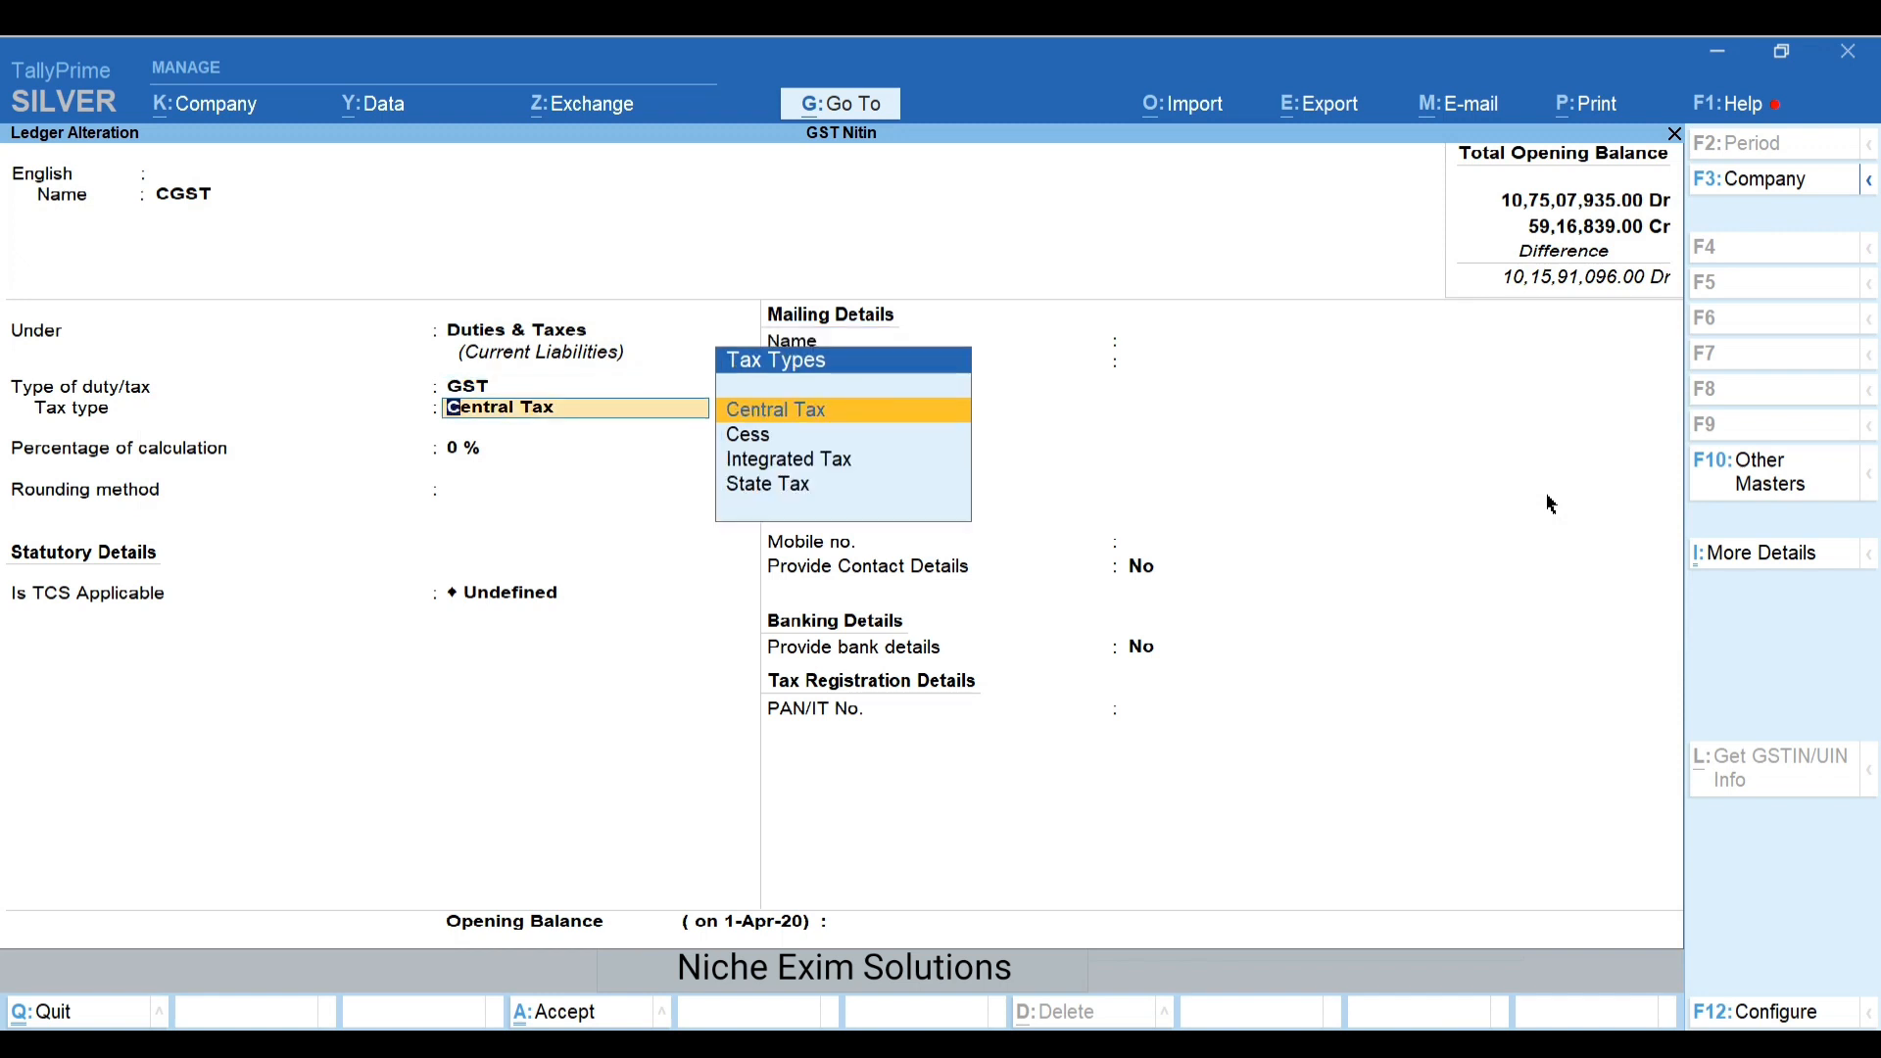
{"action": "key", "text": "Return"}
{"action": "key", "text": "Return"}
{"action": "key", "text": "Return"}
{"action": "key", "text": "ctrl"}
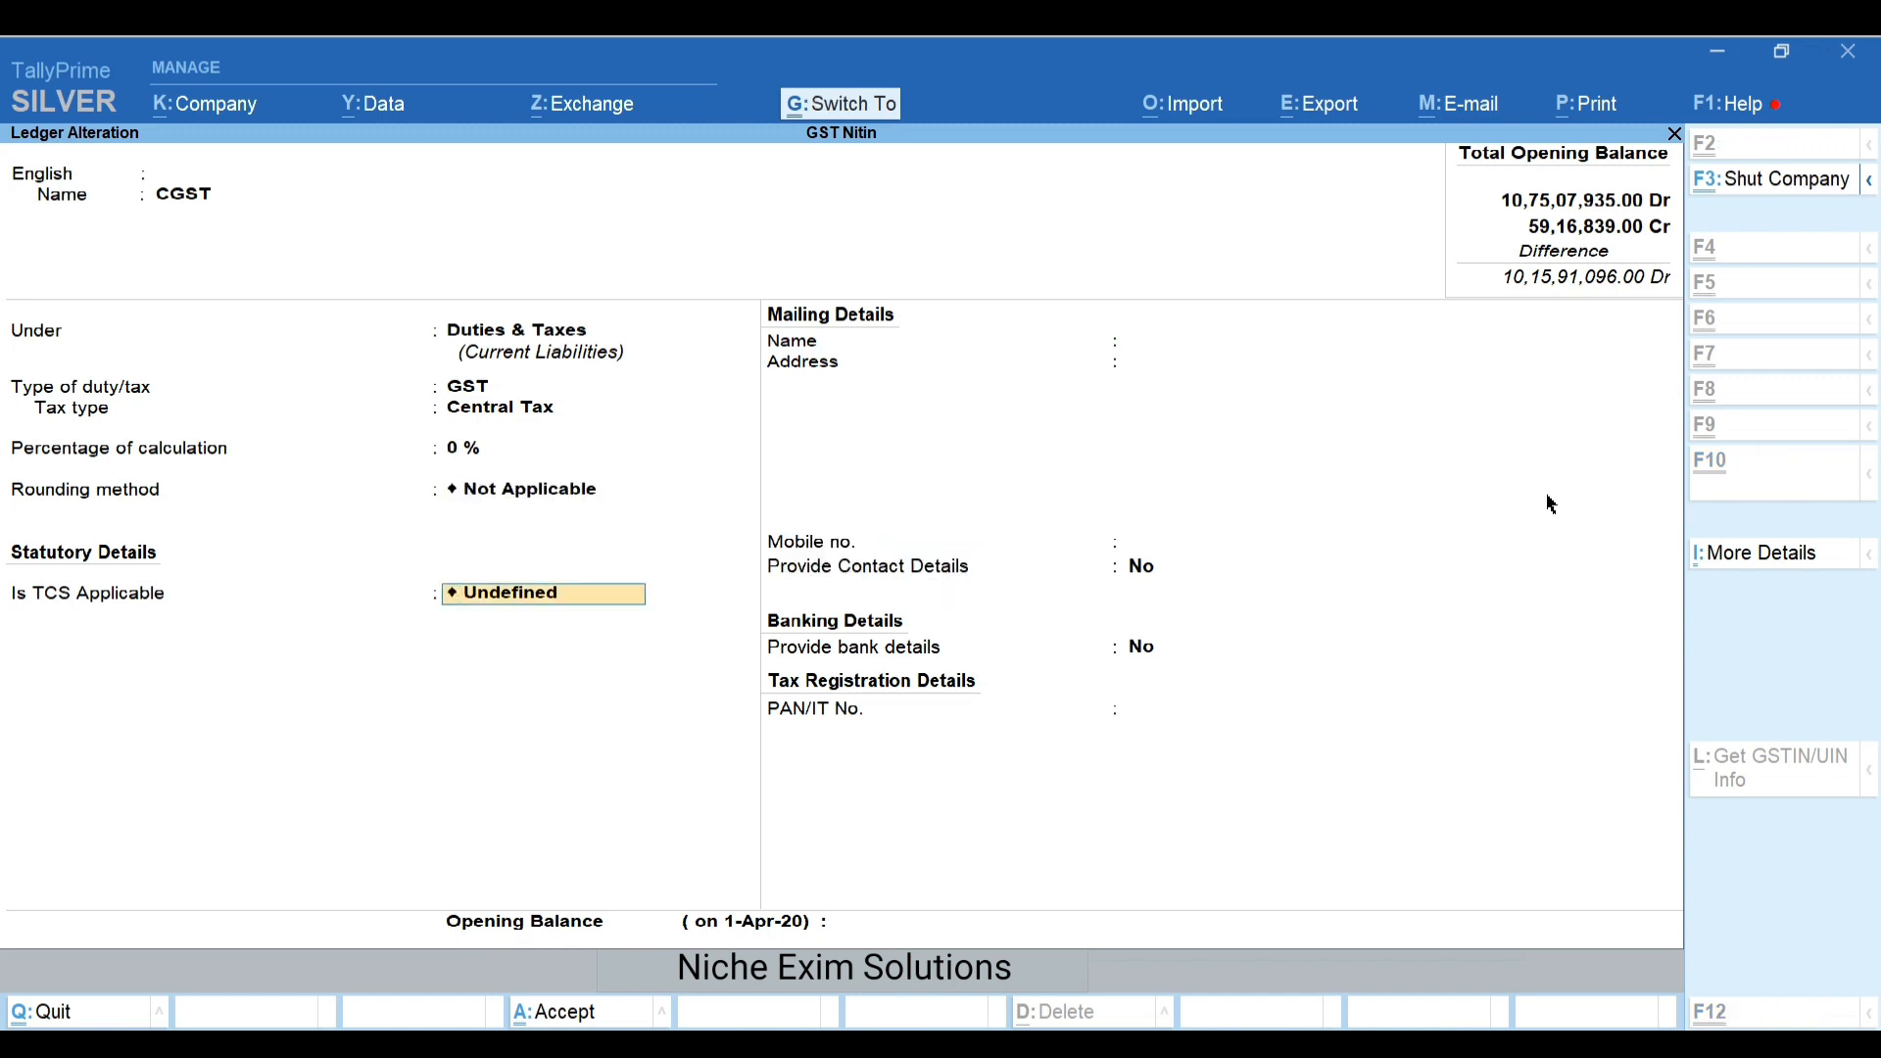
{"action": "key", "text": "ctrl+a"}
Open the SGST ledger, check its group, duty type and tax type, and close it
{"action": "type", "text": "Sg"}
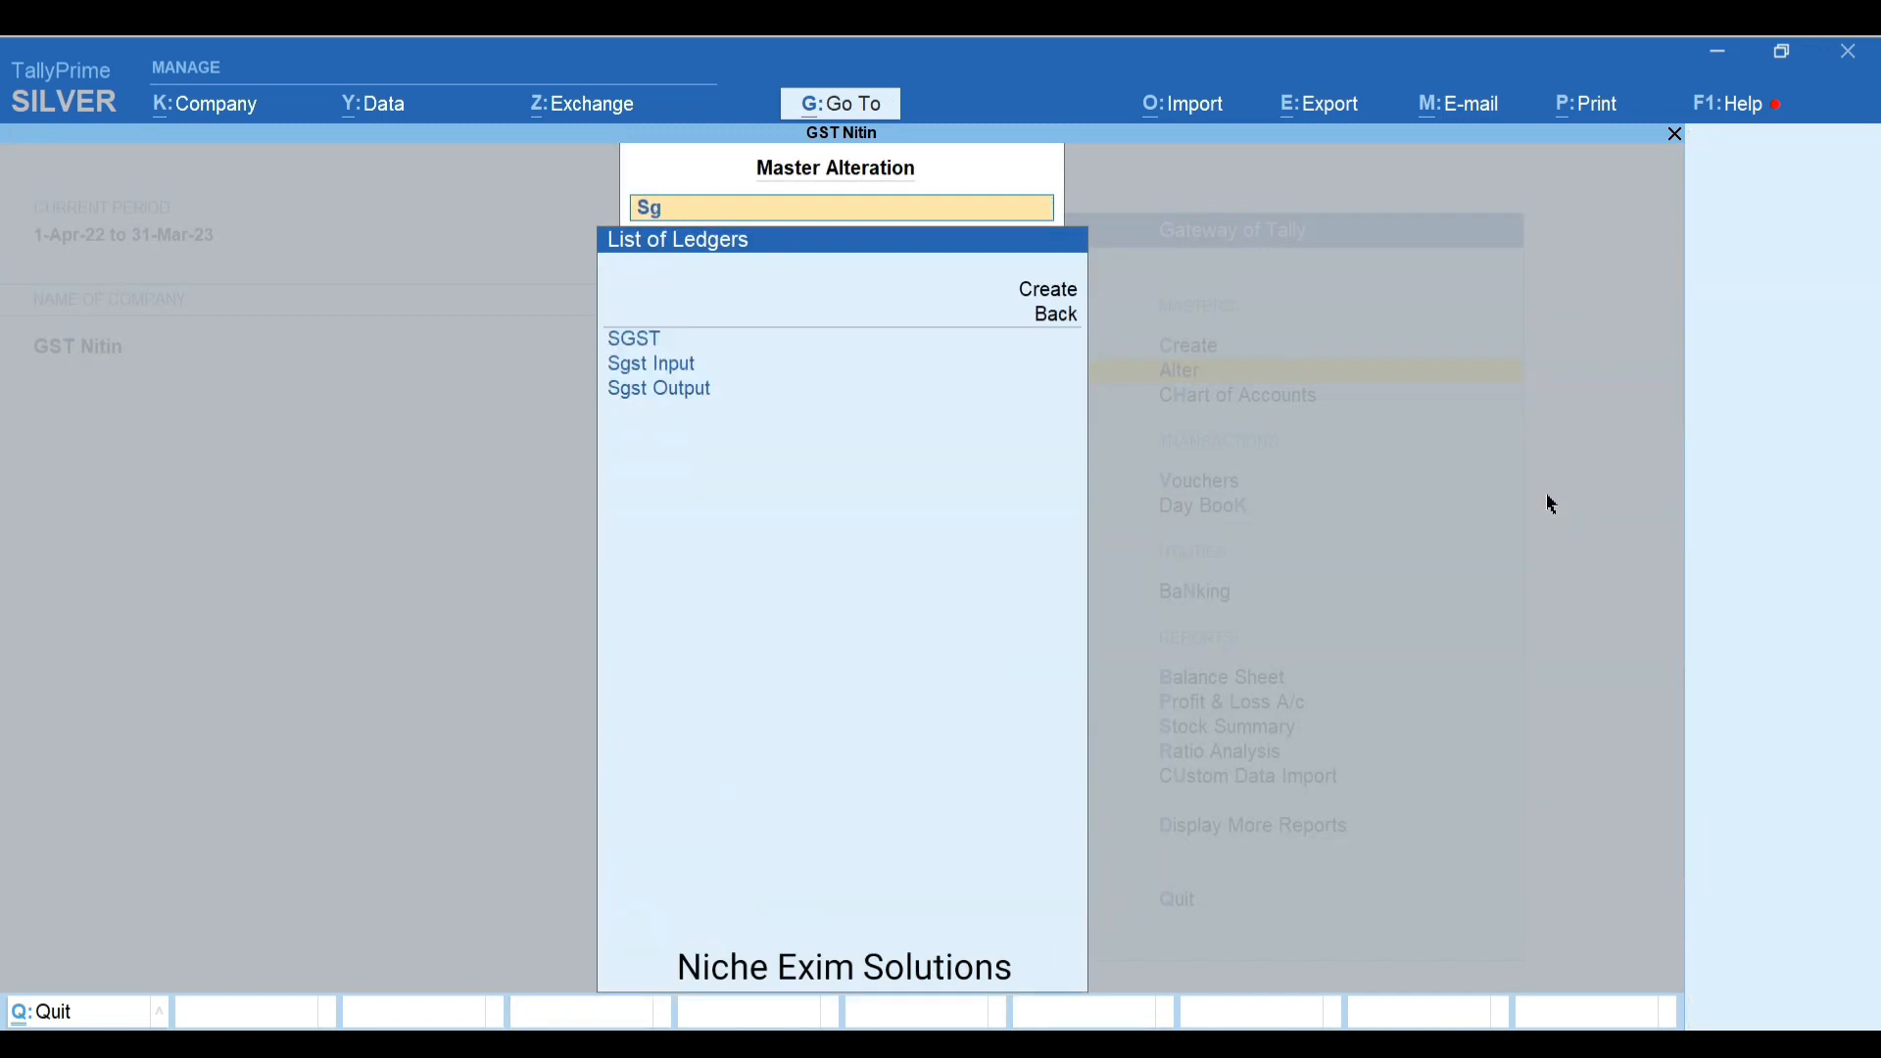
{"action": "key", "text": "Return"}
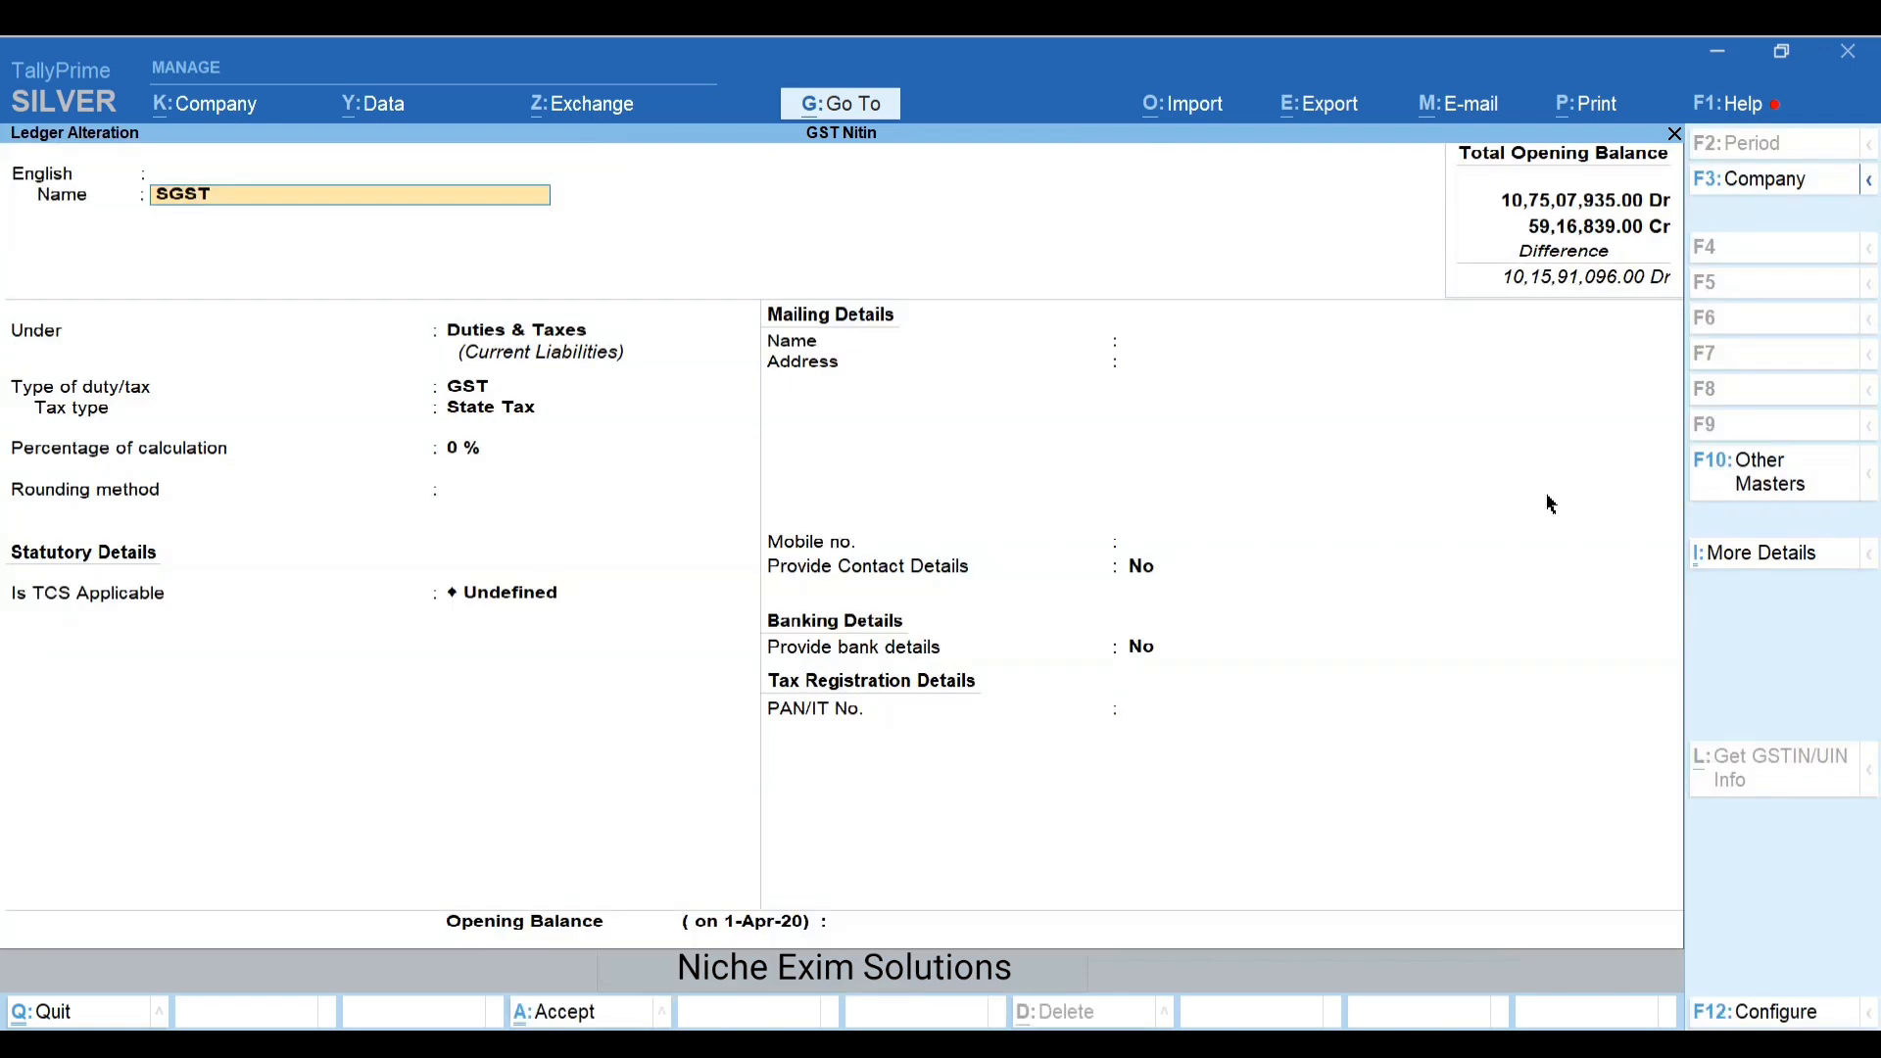
{"action": "key", "text": "Return"}
{"action": "key", "text": "Return"}
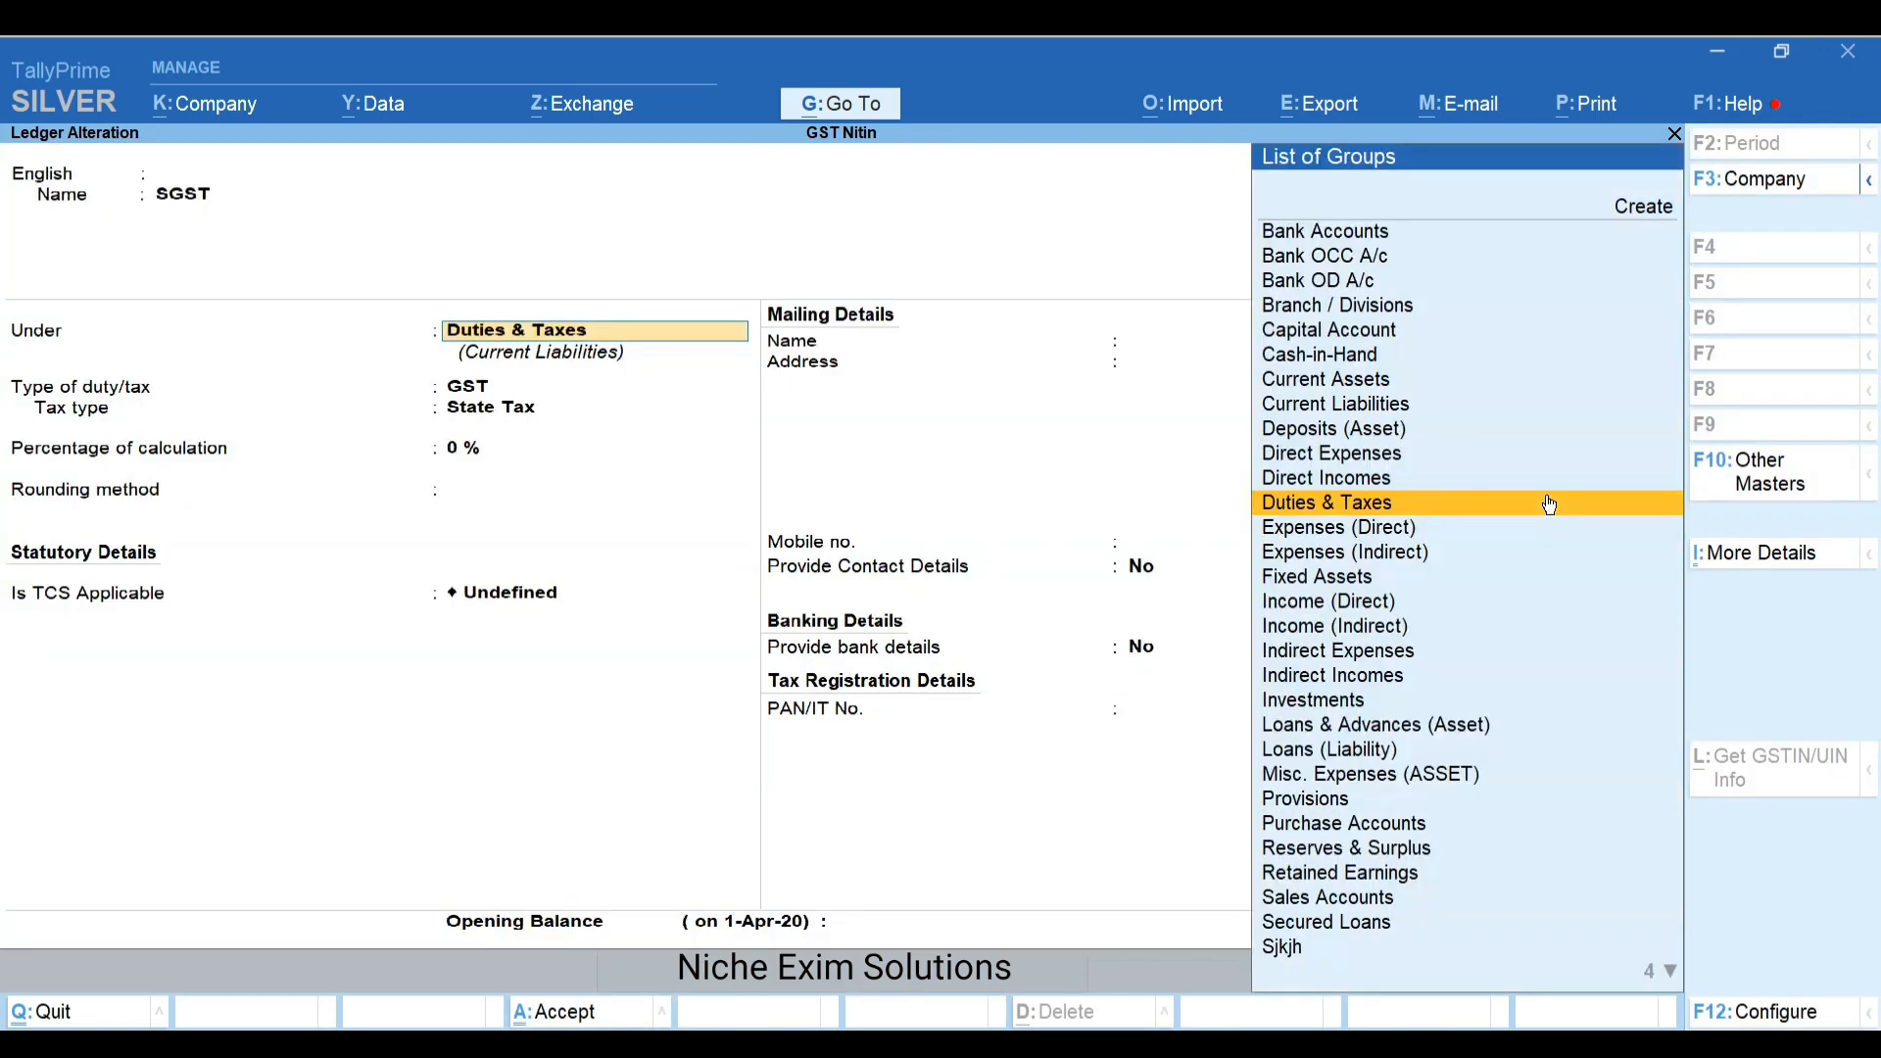
{"action": "key", "text": "Return"}
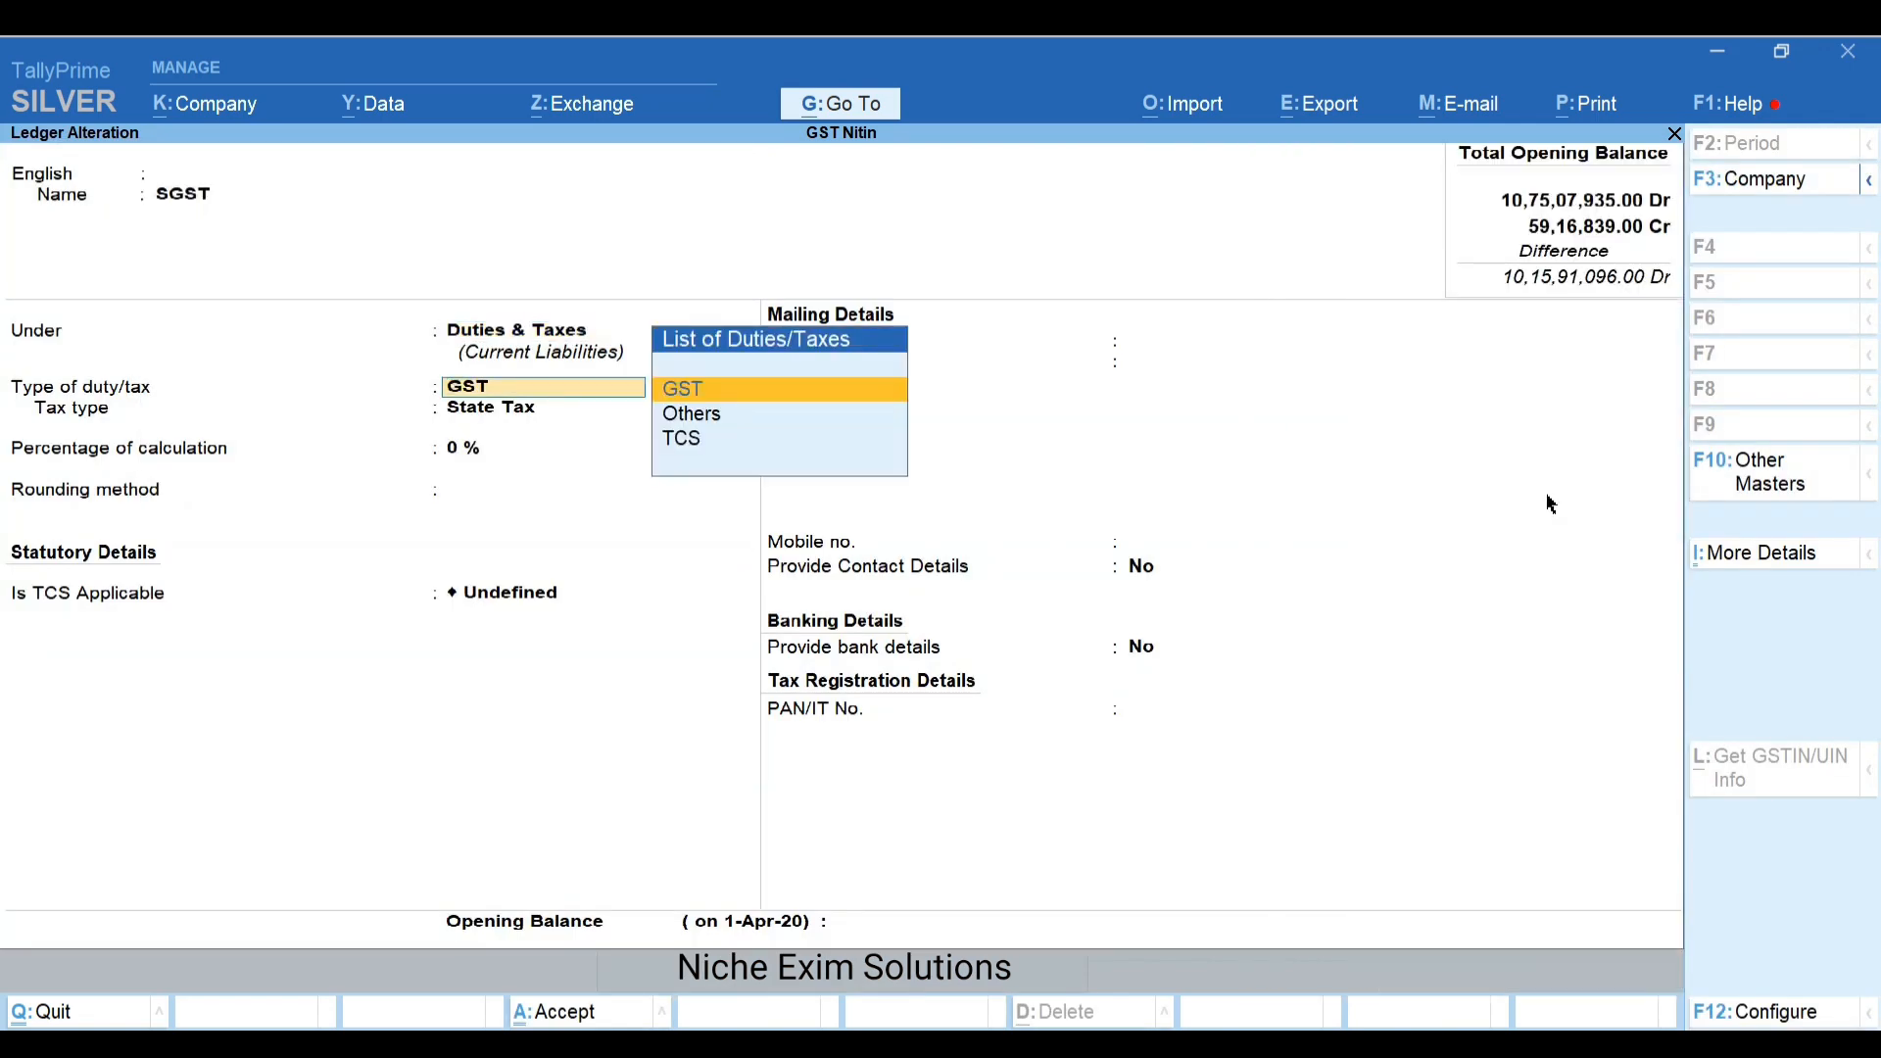
{"action": "key", "text": "Return"}
{"action": "key", "text": "ctrl+q"}
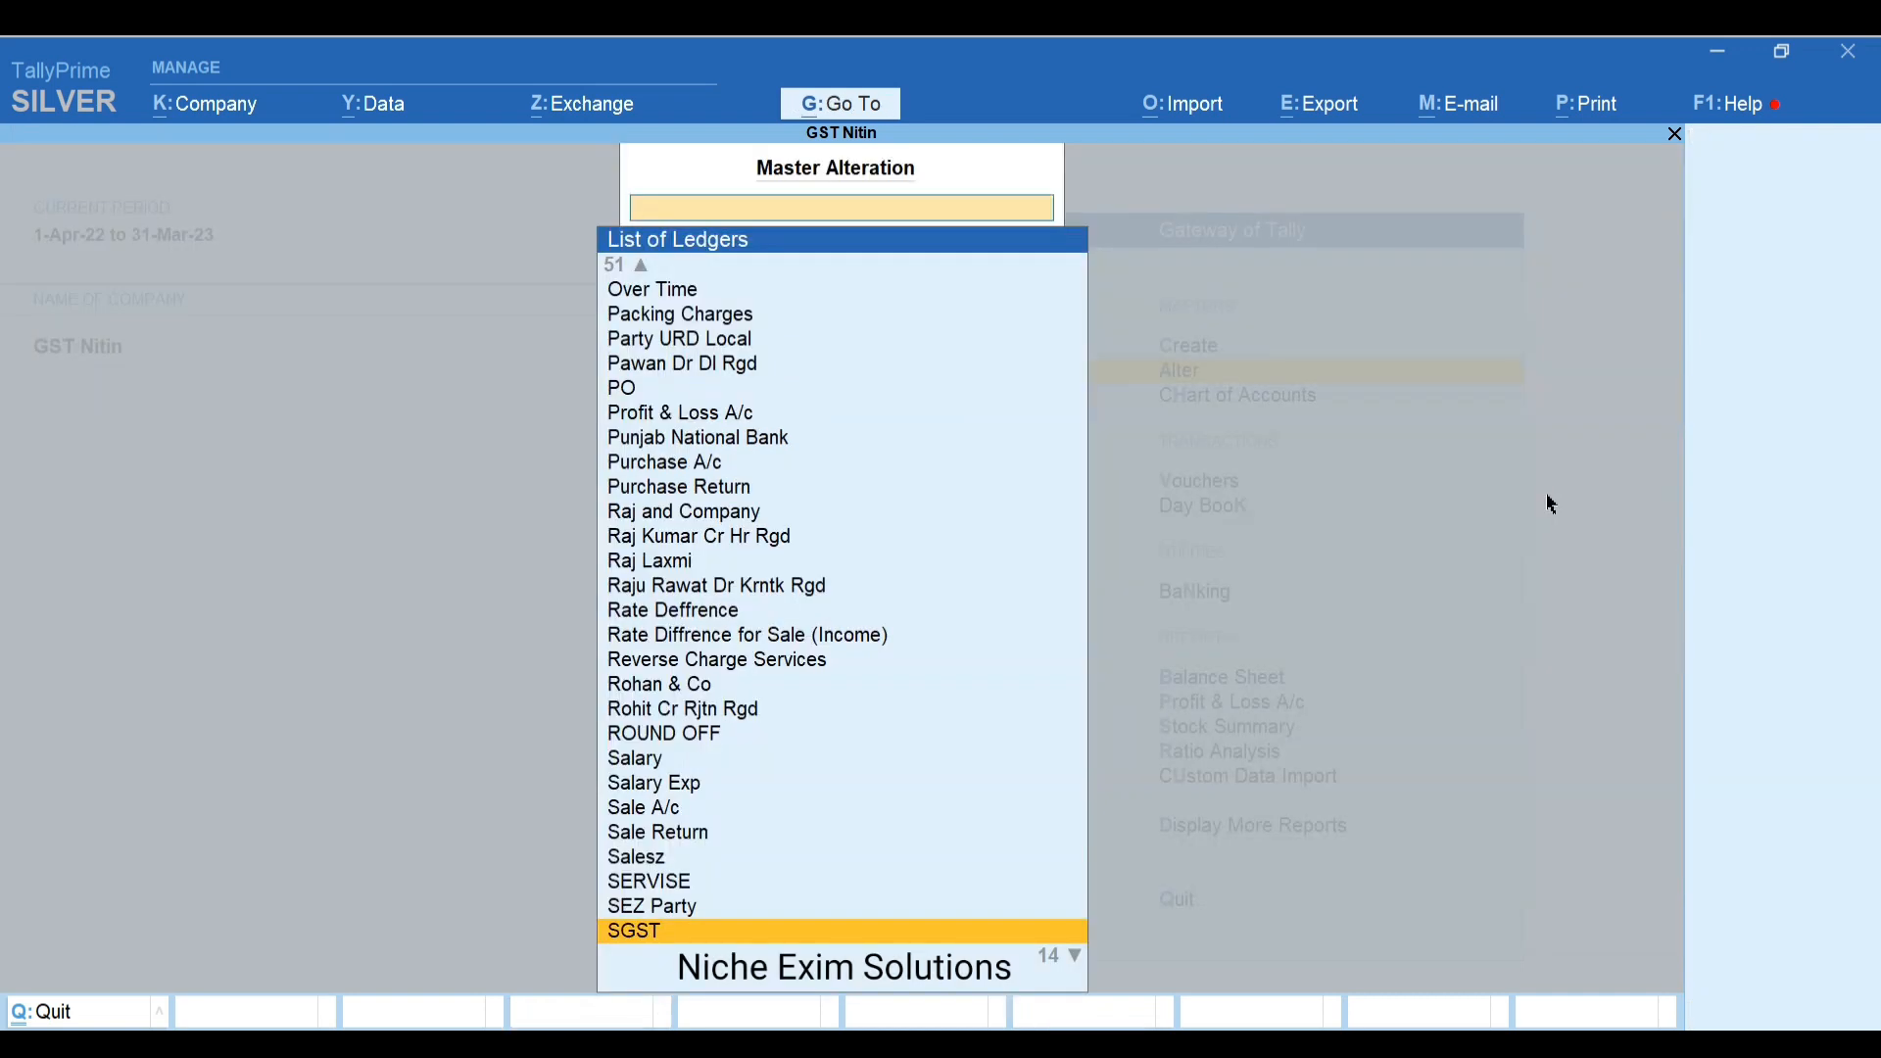
Open the IGST ledger, confirm it under Duties & Taxes as GST with tax type Integrated Tax, and save it
{"action": "type", "text": "Ig"}
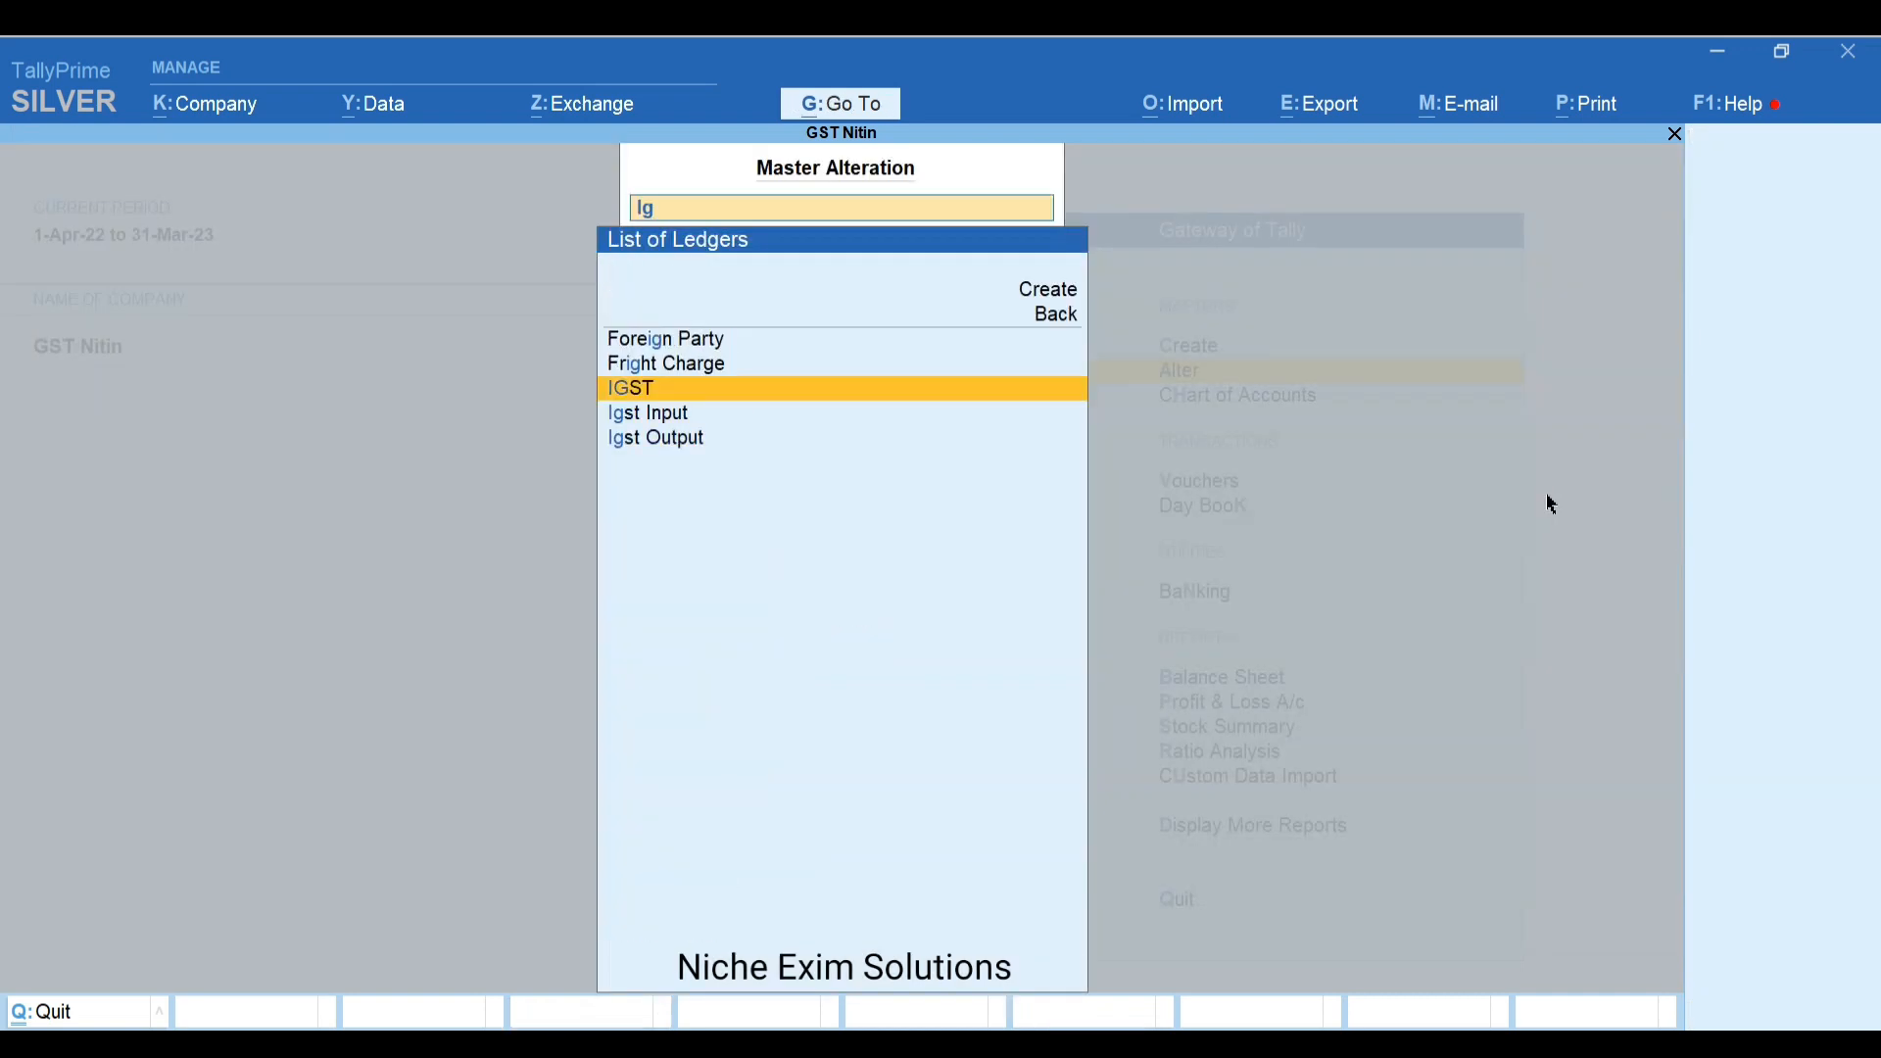
{"action": "key", "text": "Return"}
{"action": "key", "text": "Return"}
{"action": "key", "text": "Return"}
{"action": "key", "text": "Return"}
{"action": "key", "text": "Return"}
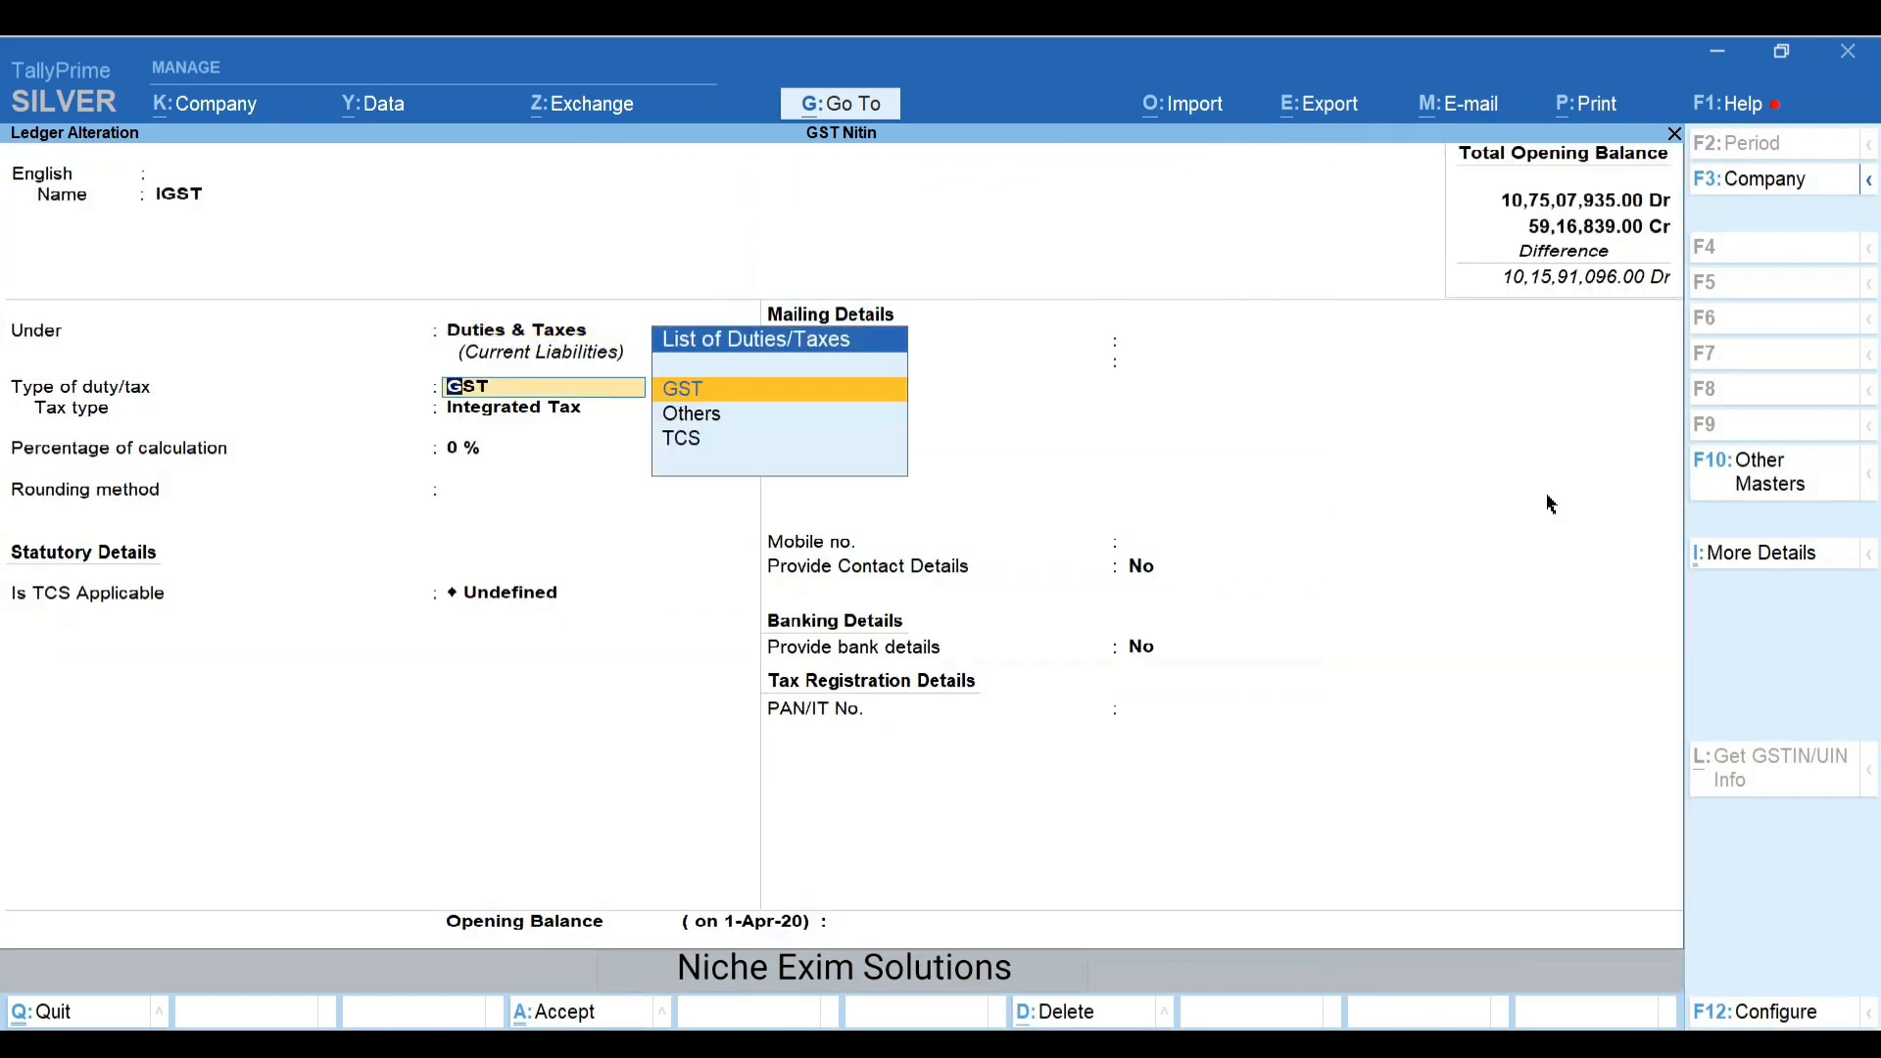
{"action": "key", "text": "Return"}
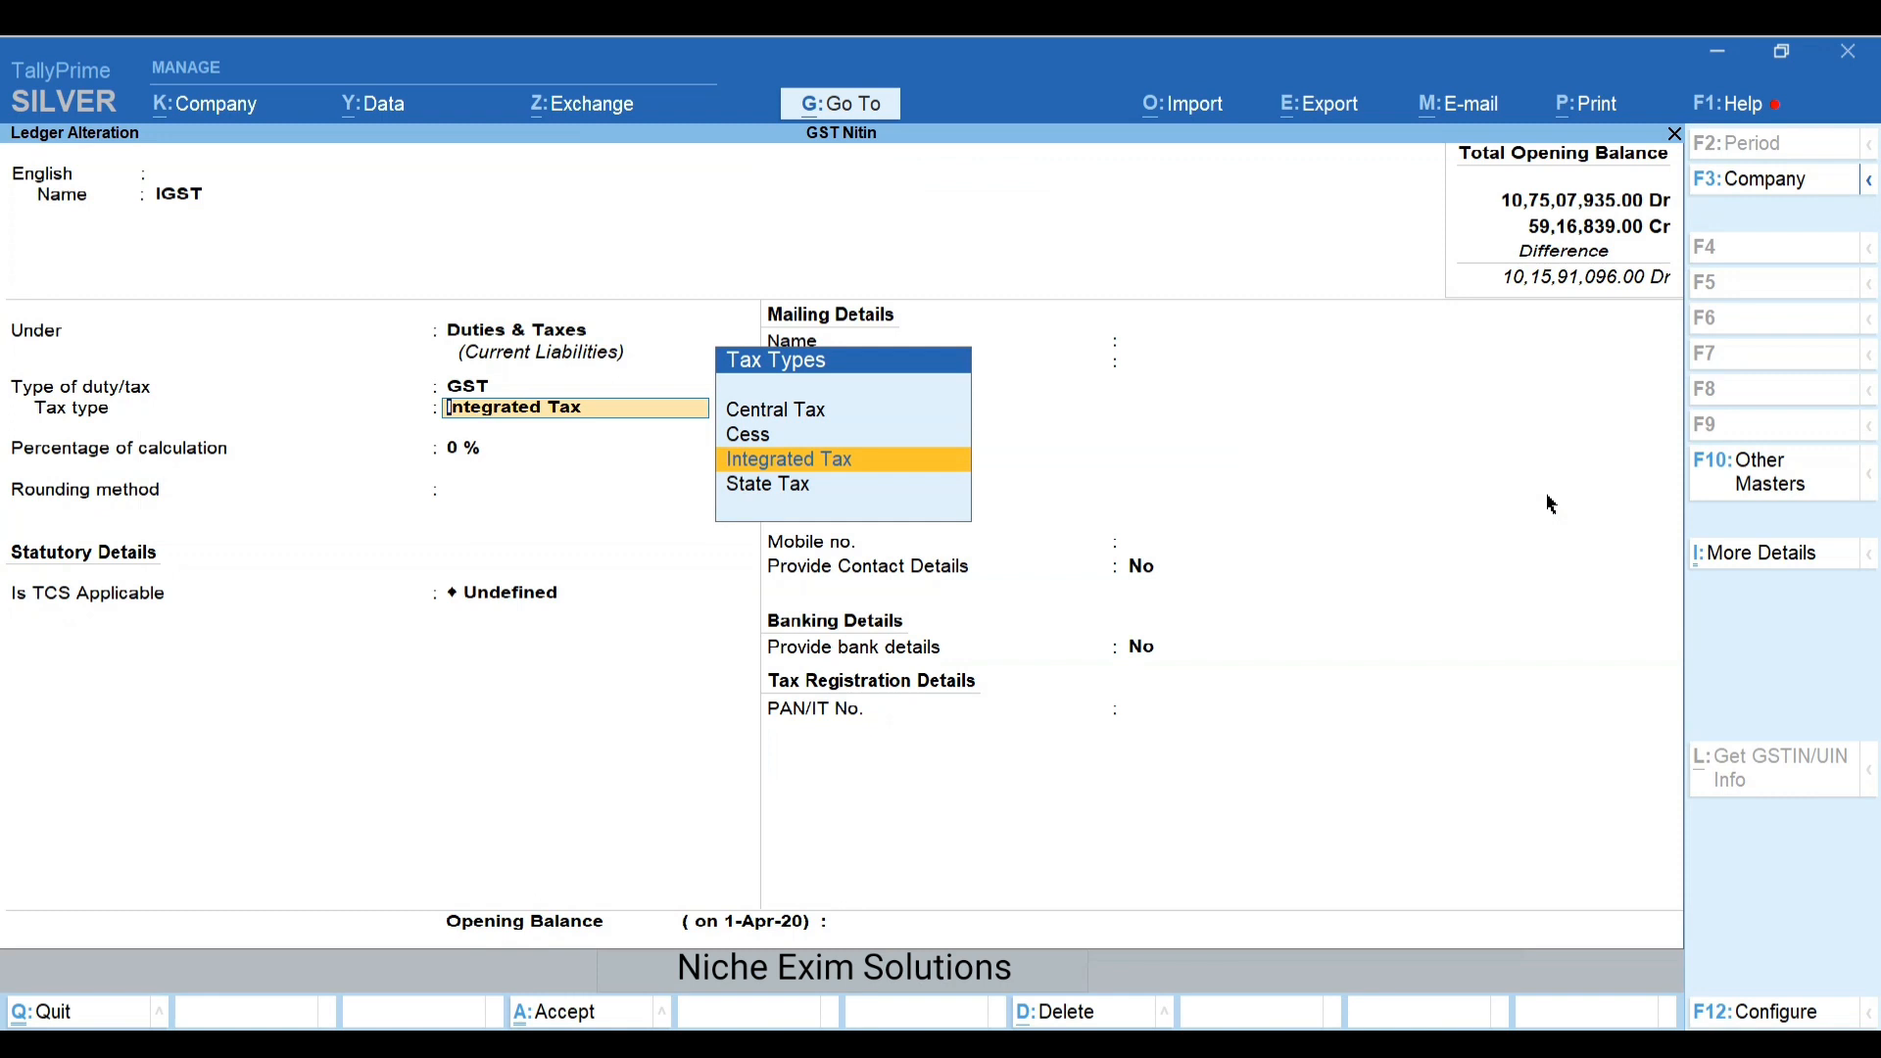
{"action": "key", "text": "Return"}
{"action": "key", "text": "ctrl+a"}
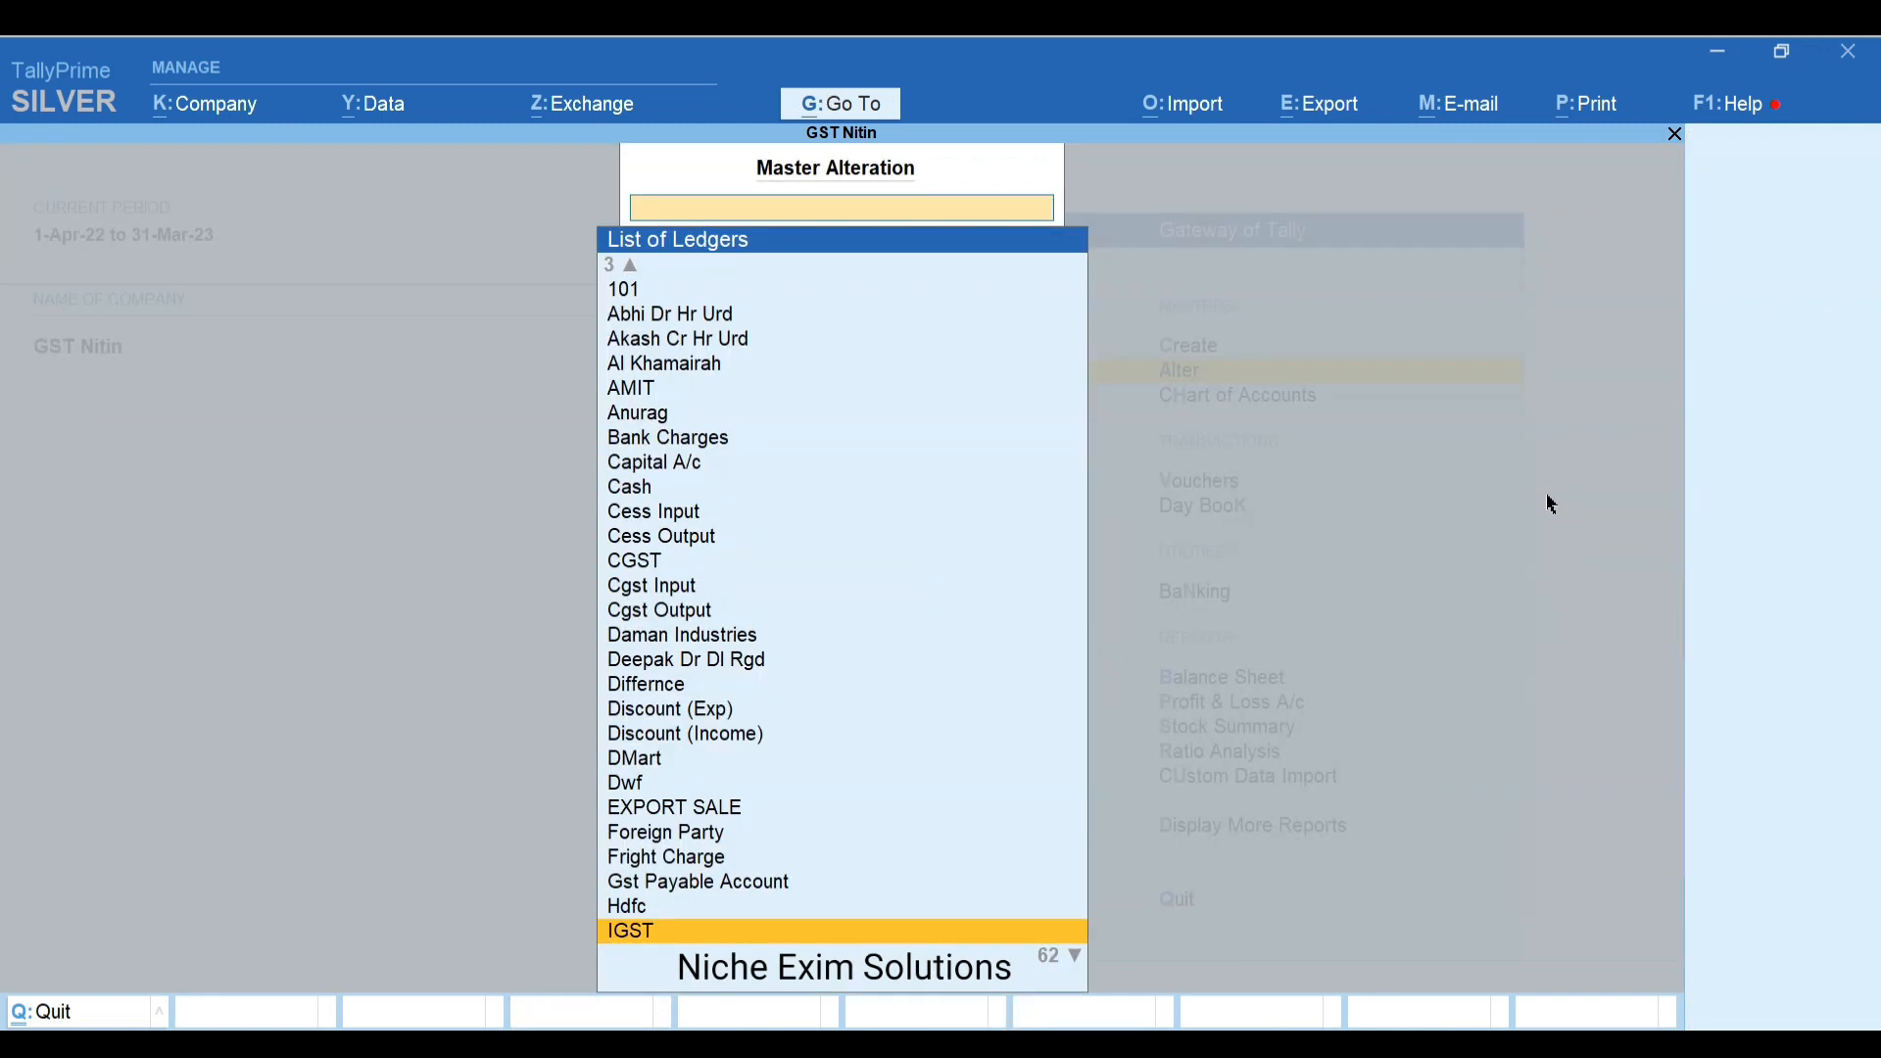
Look up Cess in the ledger list, start a new ledger instead, and name it Cess under Duties & Taxes
{"action": "type", "text": "Ces"}
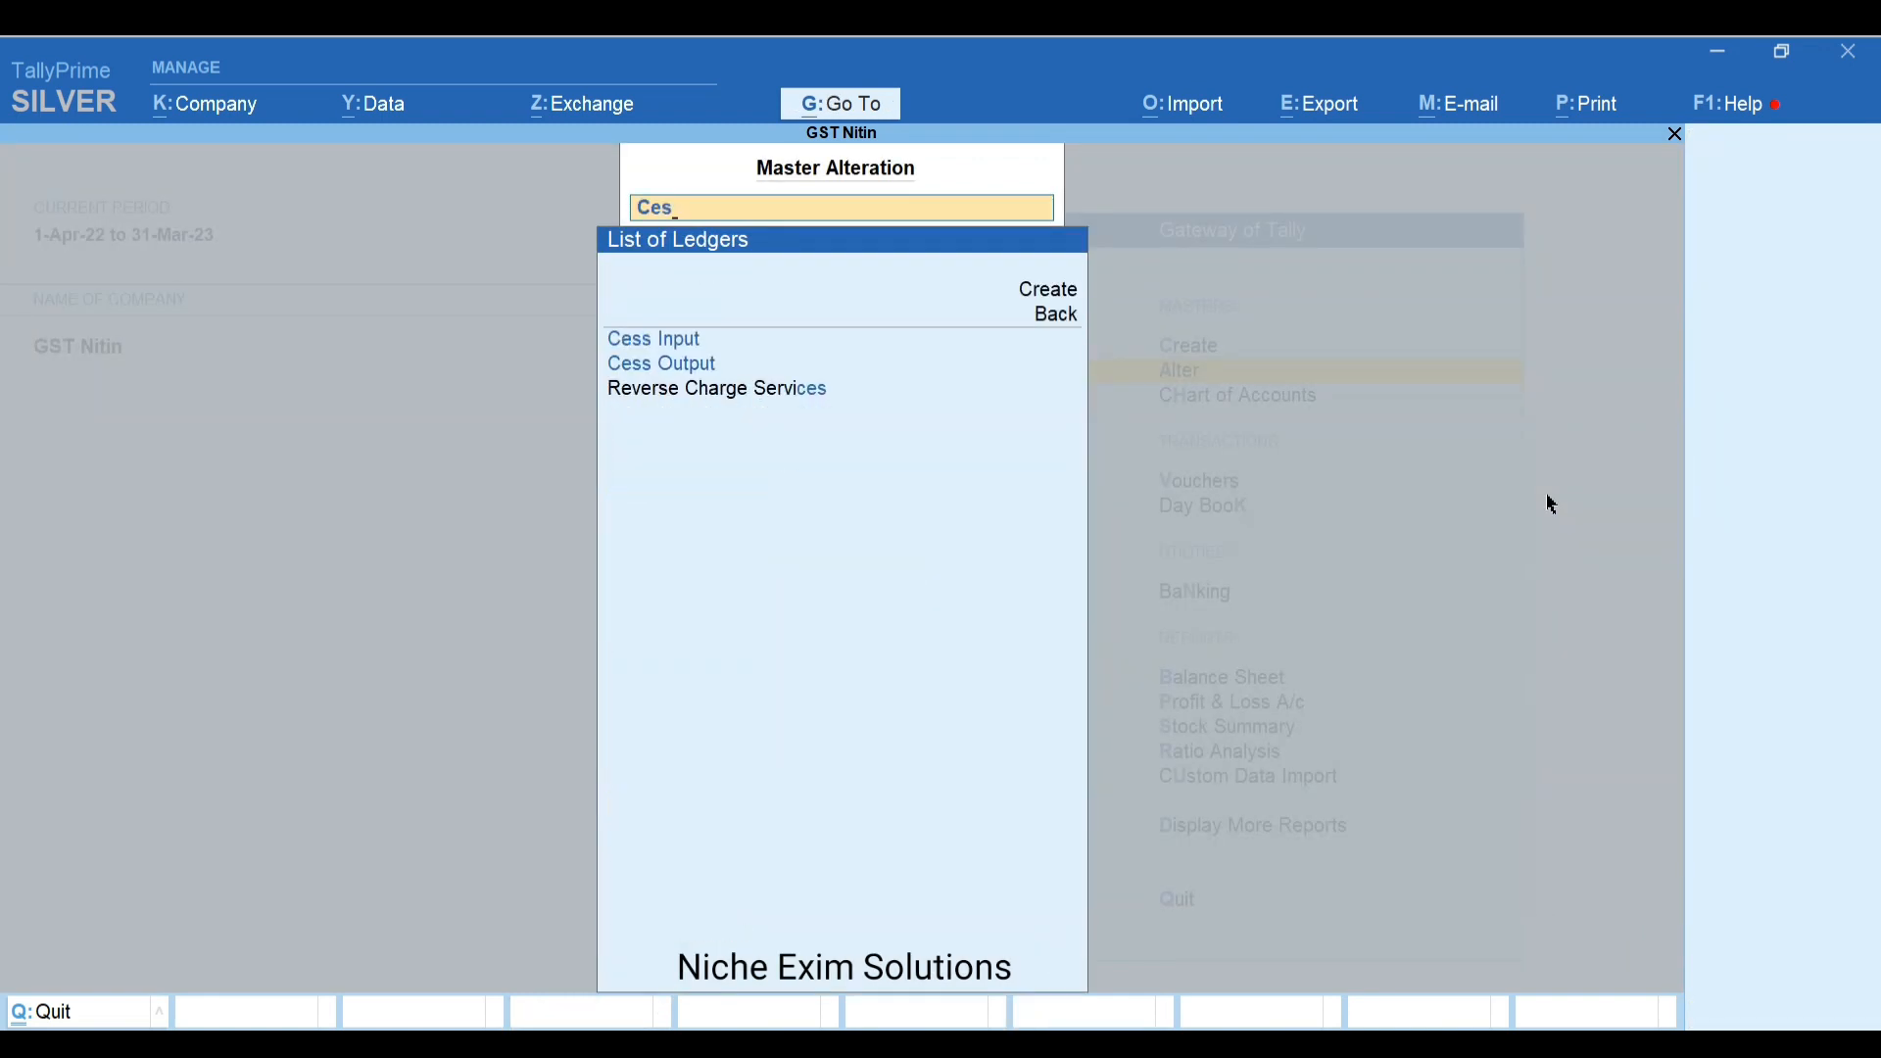
{"action": "key", "text": "Down"}
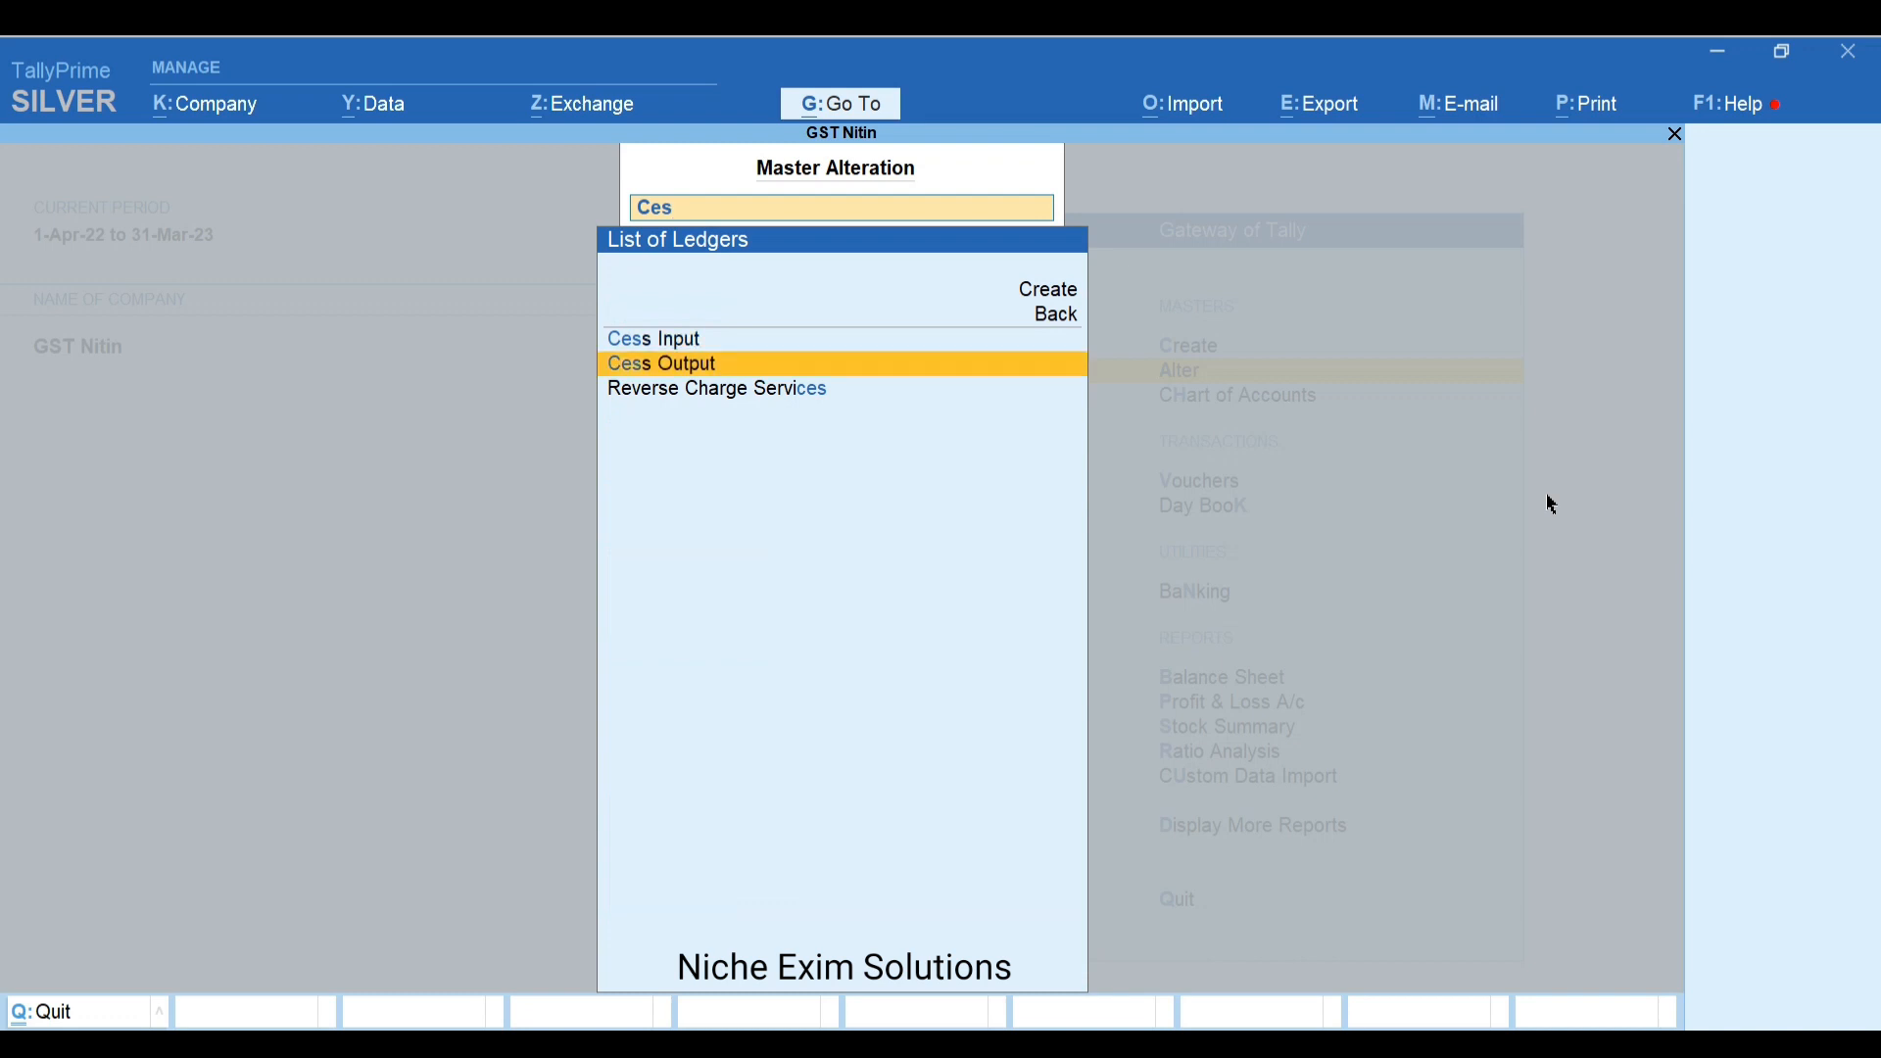
{"action": "key", "text": "Up"}
{"action": "key", "text": "Up"}
{"action": "key", "text": "Up"}
{"action": "key", "text": "Return"}
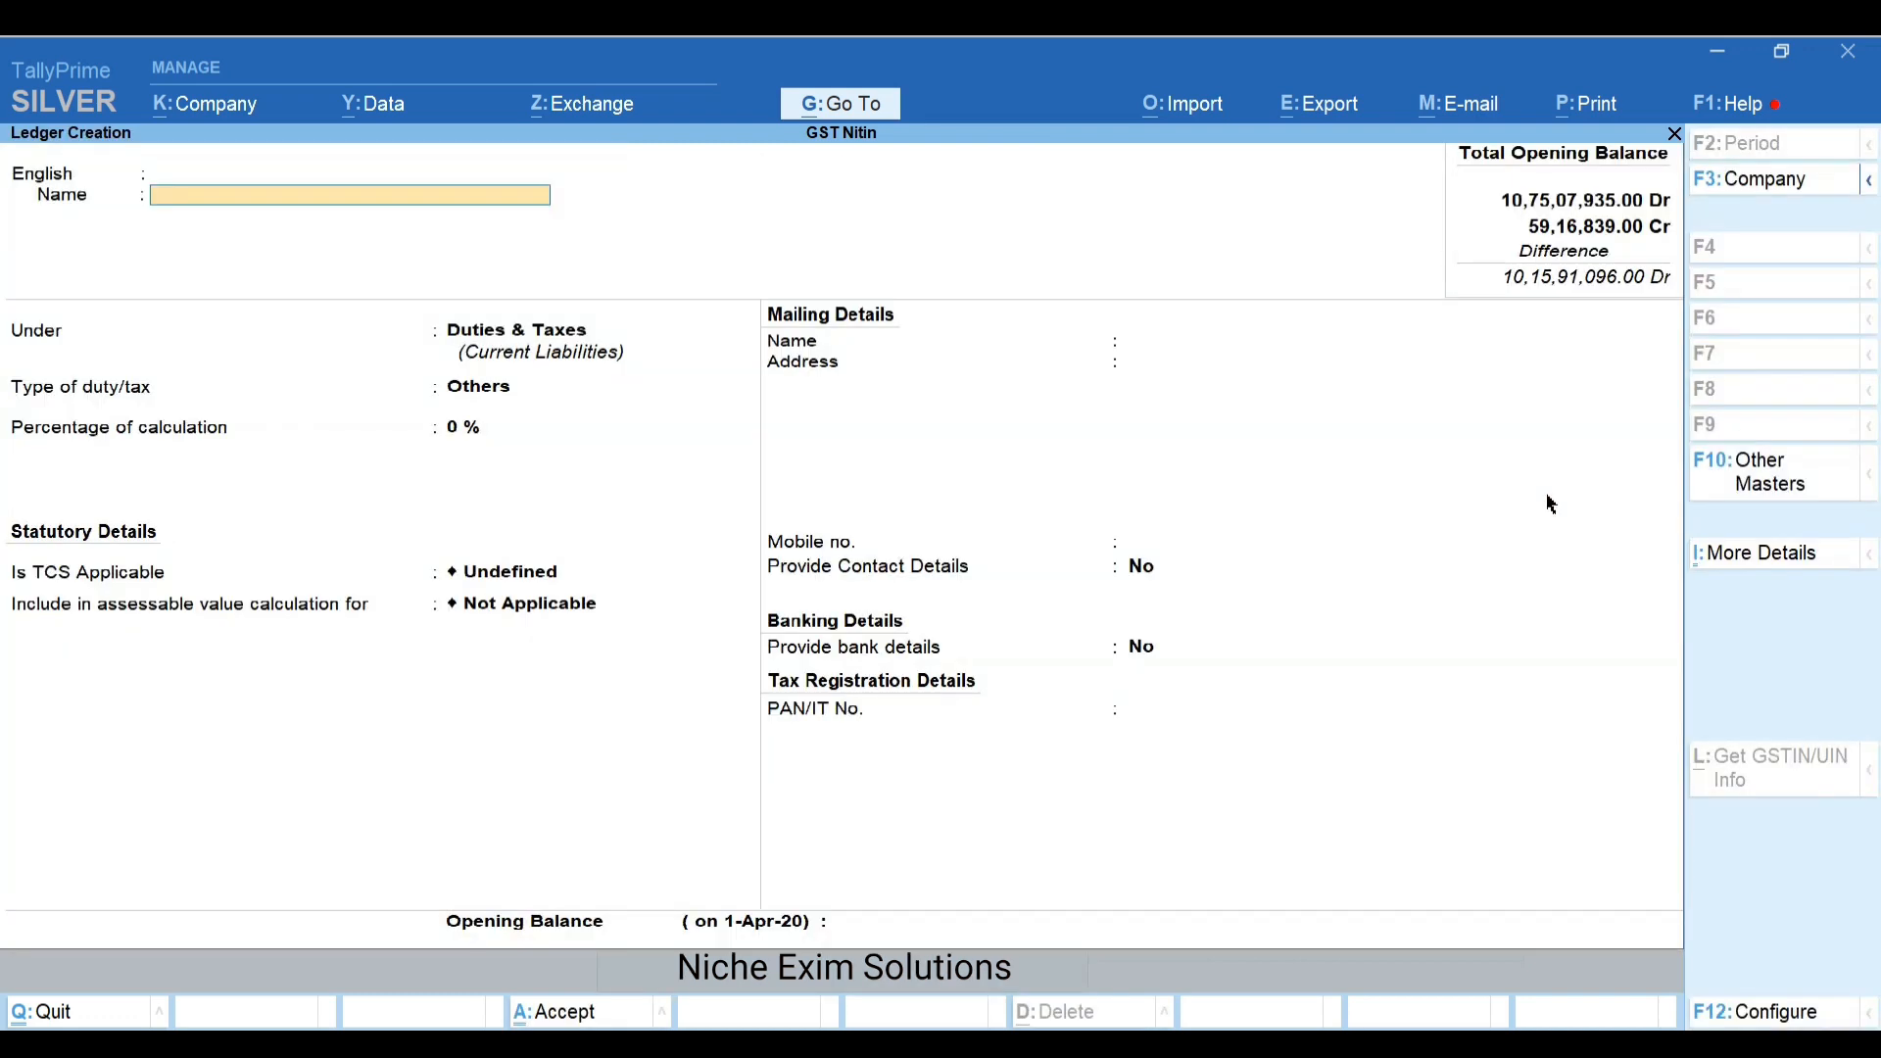
{"action": "type", "text": "Cess"}
{"action": "key", "text": "Return"}
{"action": "key", "text": "Return"}
{"action": "key", "text": "Return"}
{"action": "key", "text": "Return"}
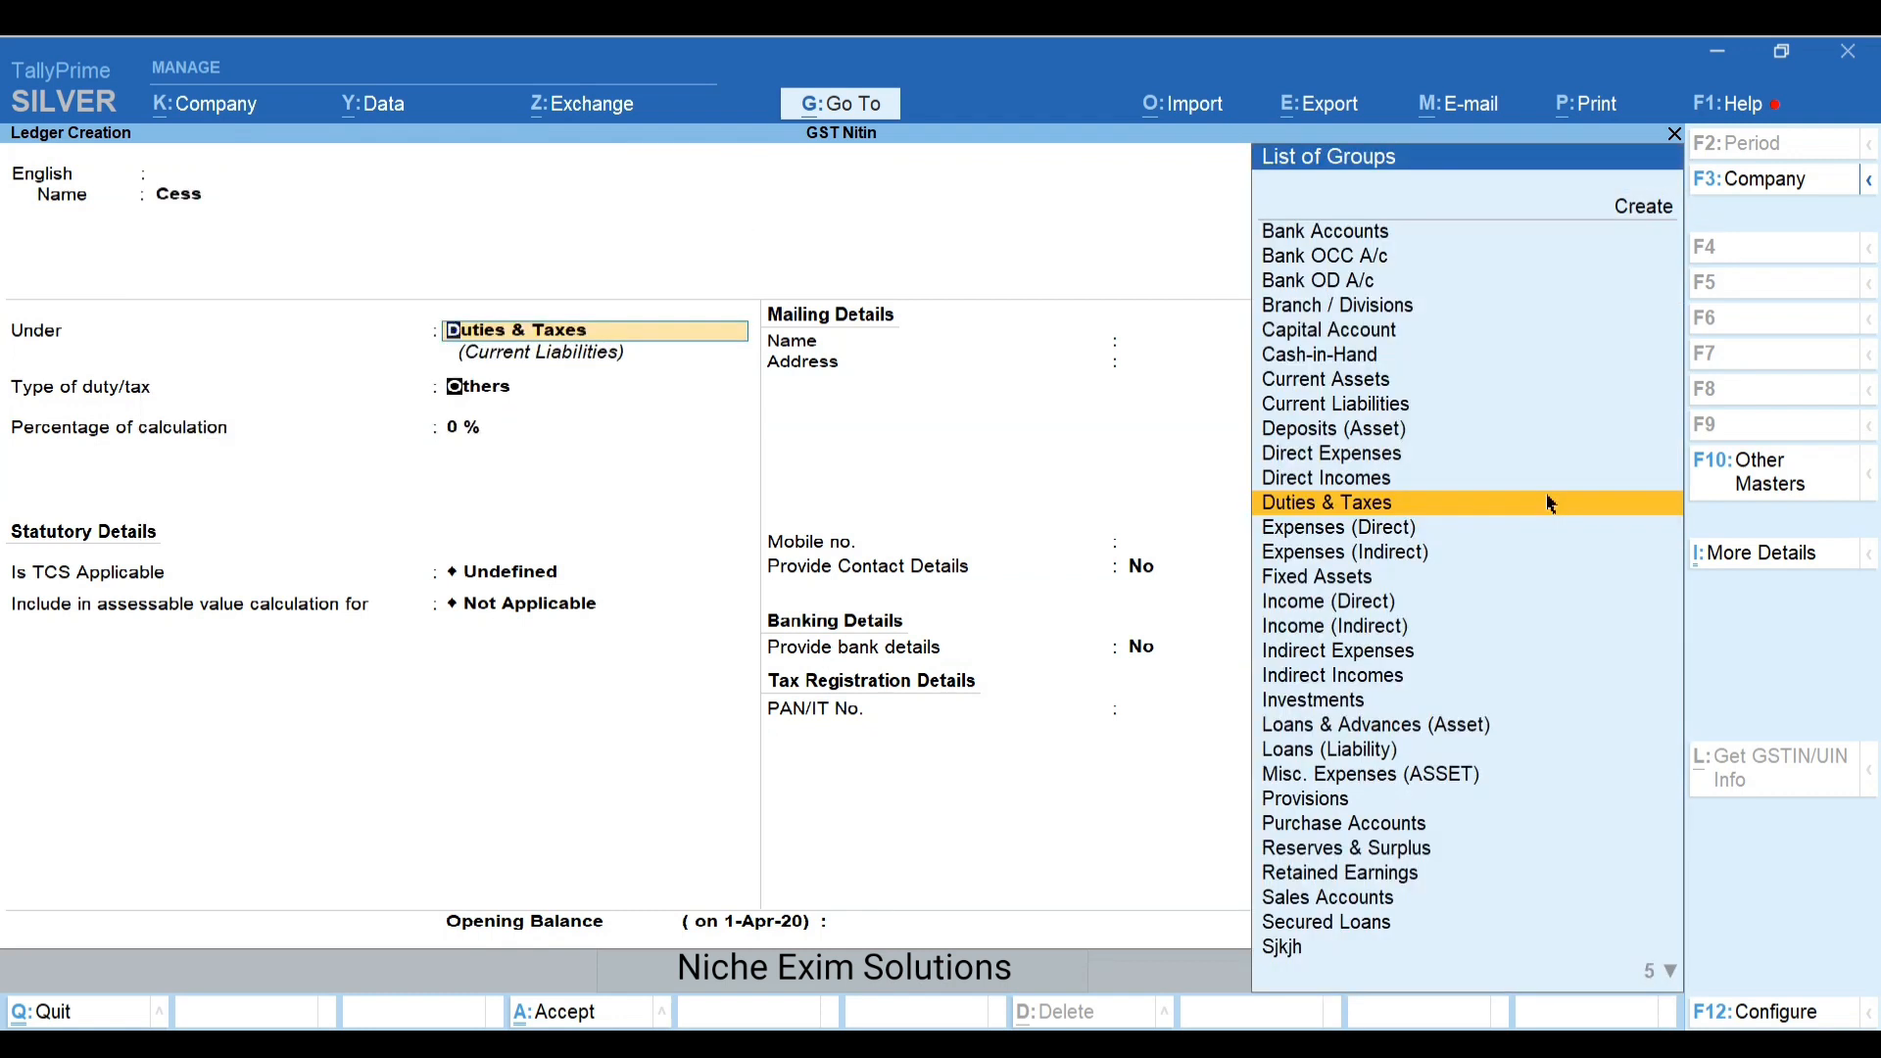
Set the Cess ledger to GST, tax type Cess, valuation Any, 0 %, rounding Not Applicable, save it, and return to the ledger list
{"action": "key", "text": "Up"}
{"action": "key", "text": "Return"}
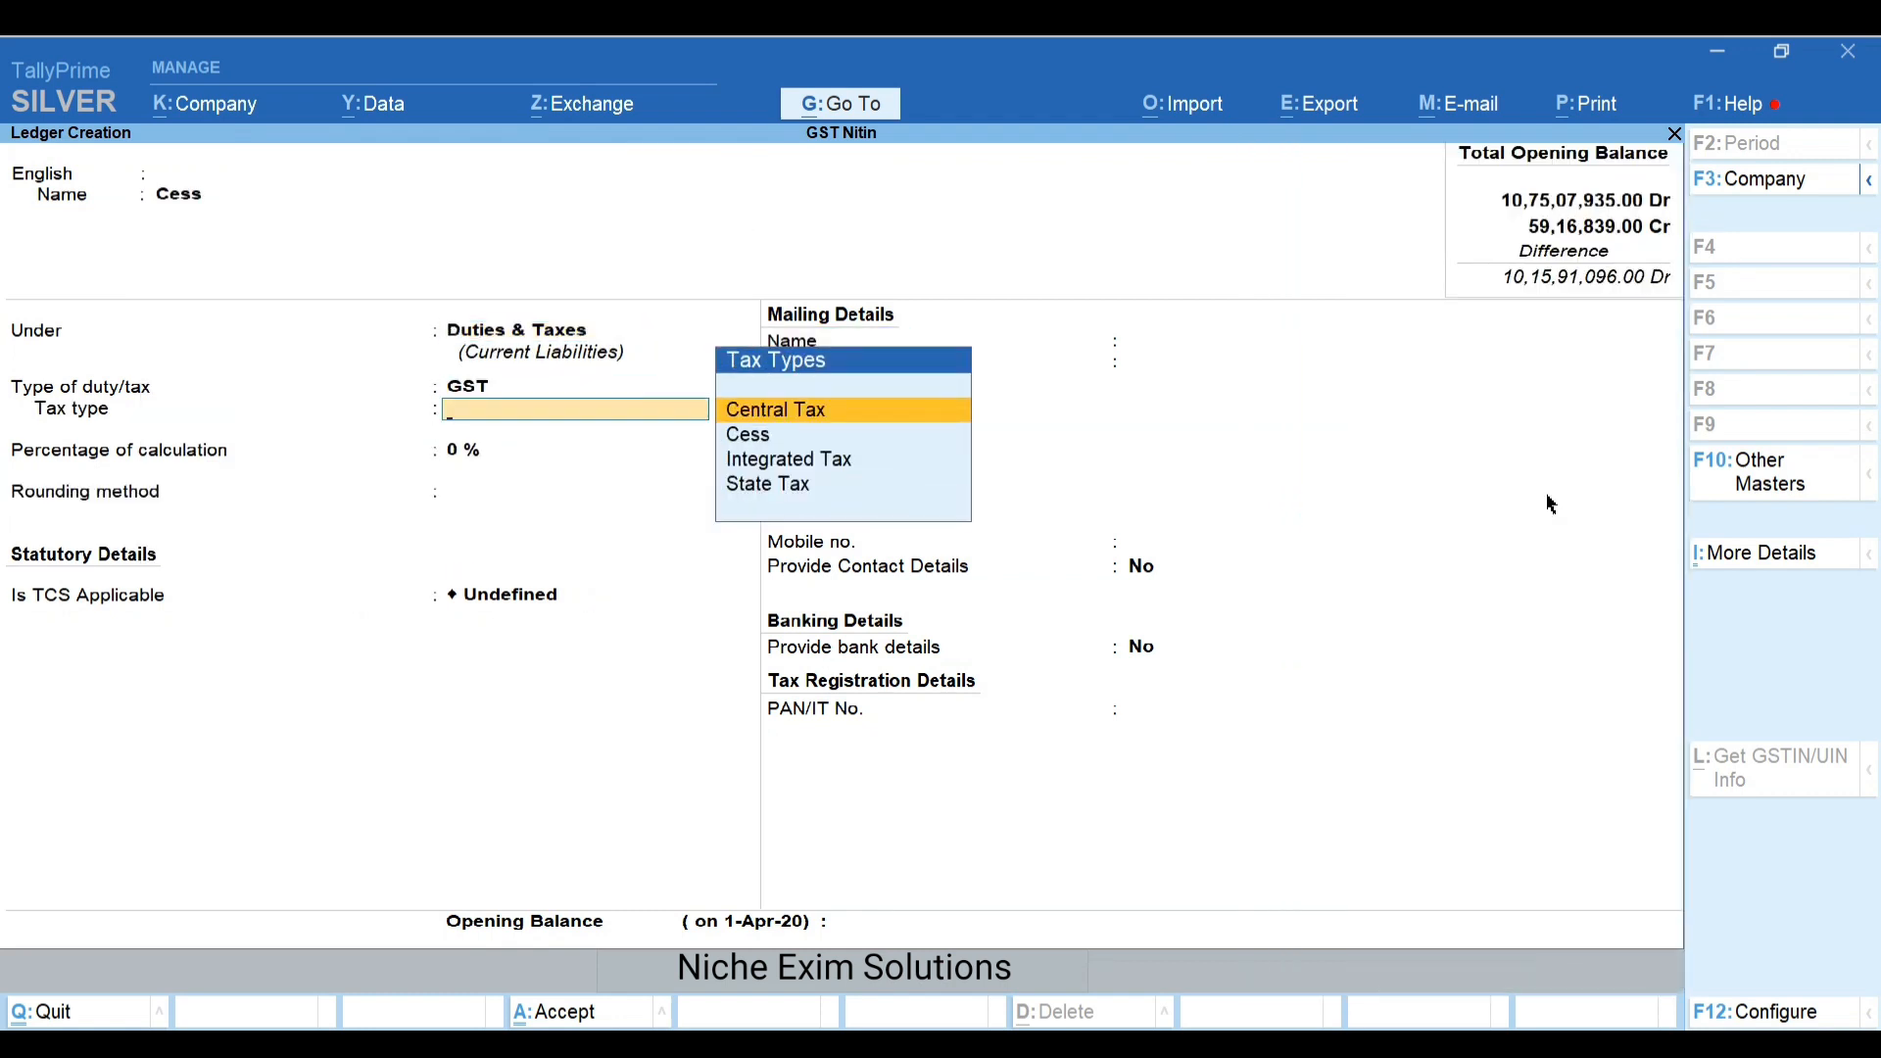
{"action": "key", "text": "Down"}
{"action": "key", "text": "Return"}
{"action": "key", "text": "Return"}
{"action": "key", "text": "Return"}
{"action": "key", "text": "Return"}
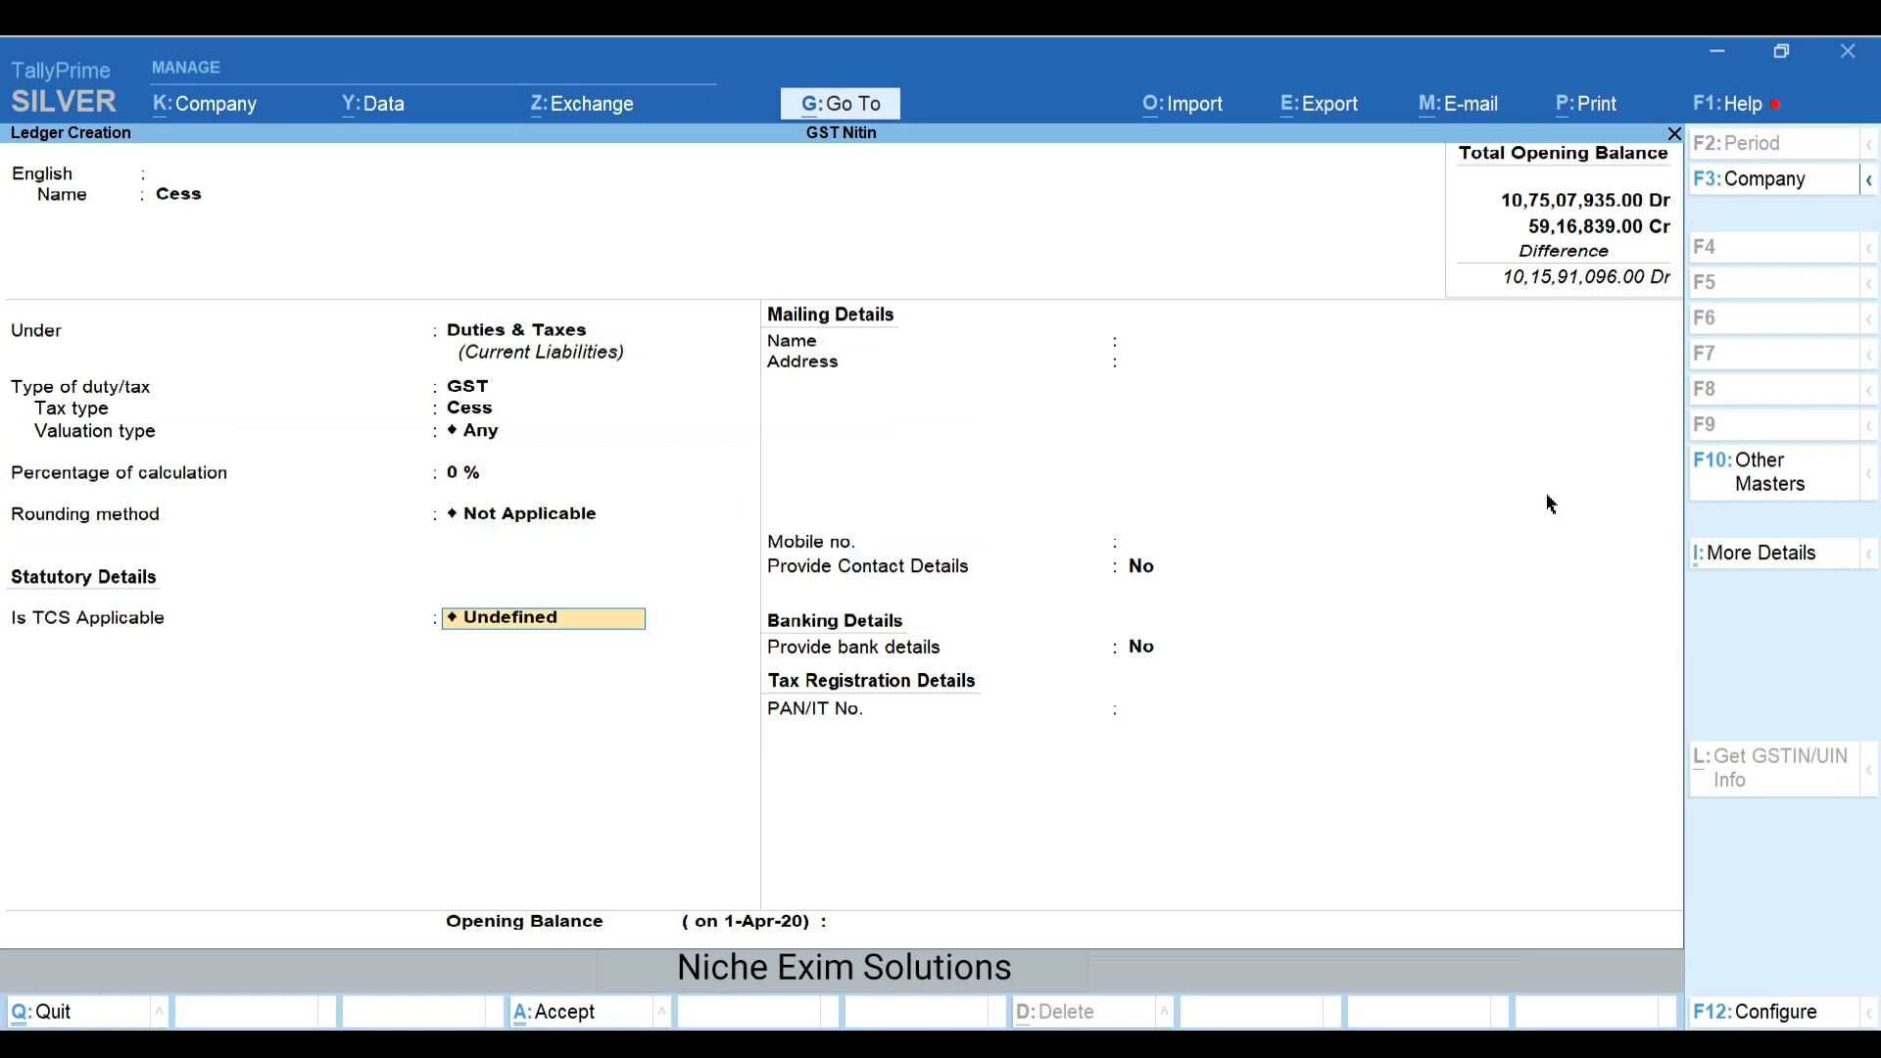
{"action": "key", "text": "Return"}
{"action": "key", "text": "Return"}
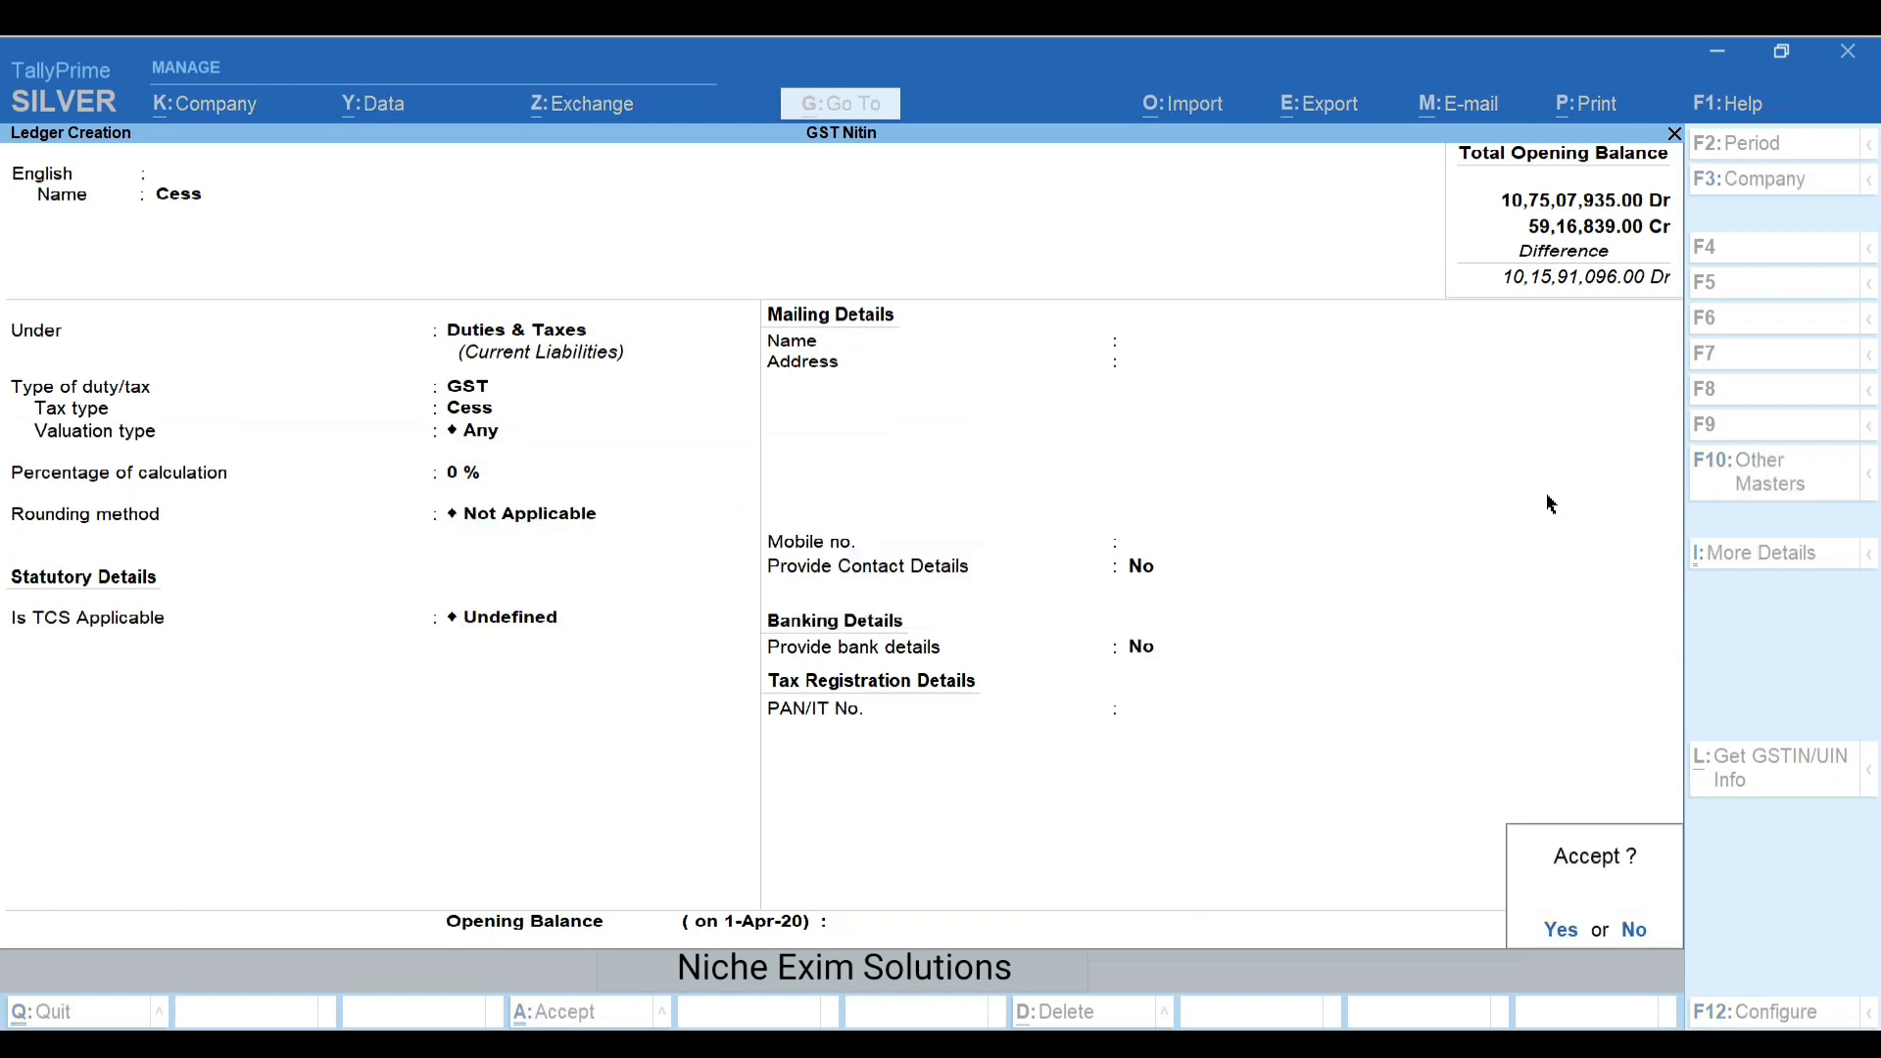
{"action": "key", "text": "Return"}
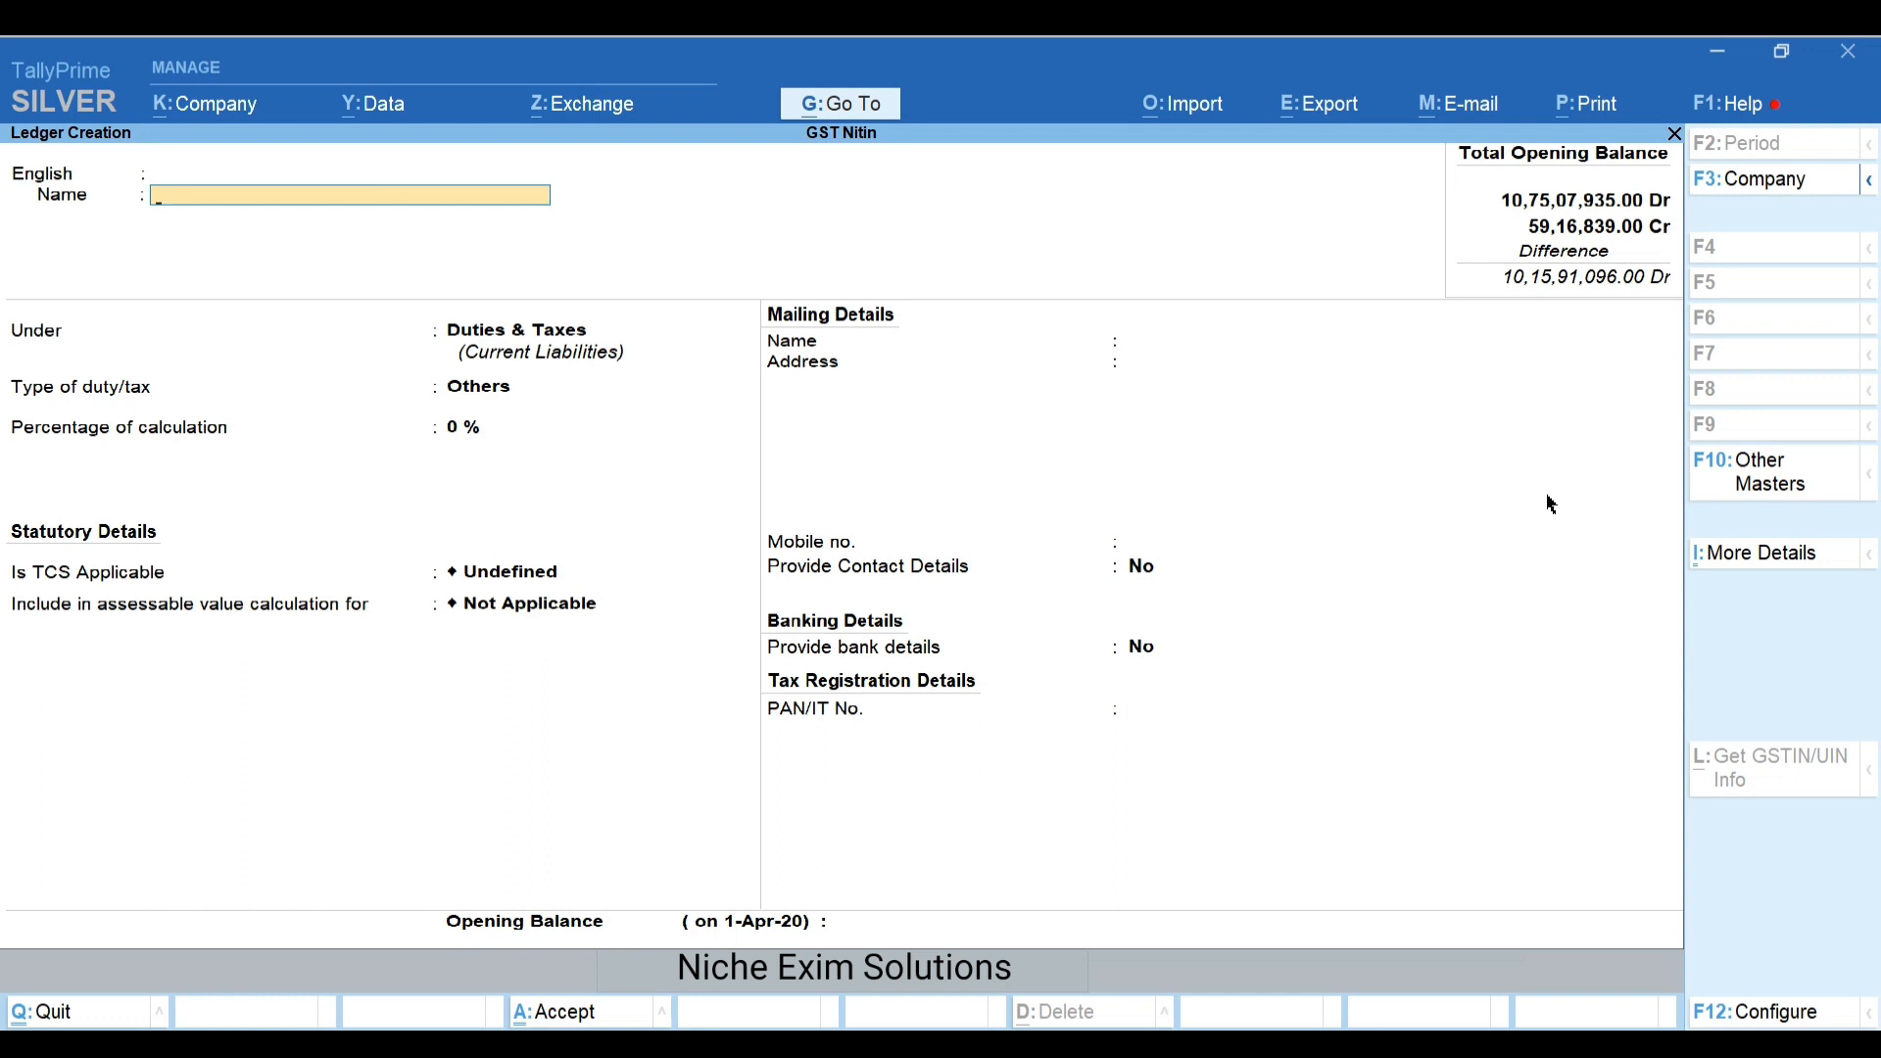
{"action": "key", "text": "Escape"}
{"action": "key", "text": "Return"}
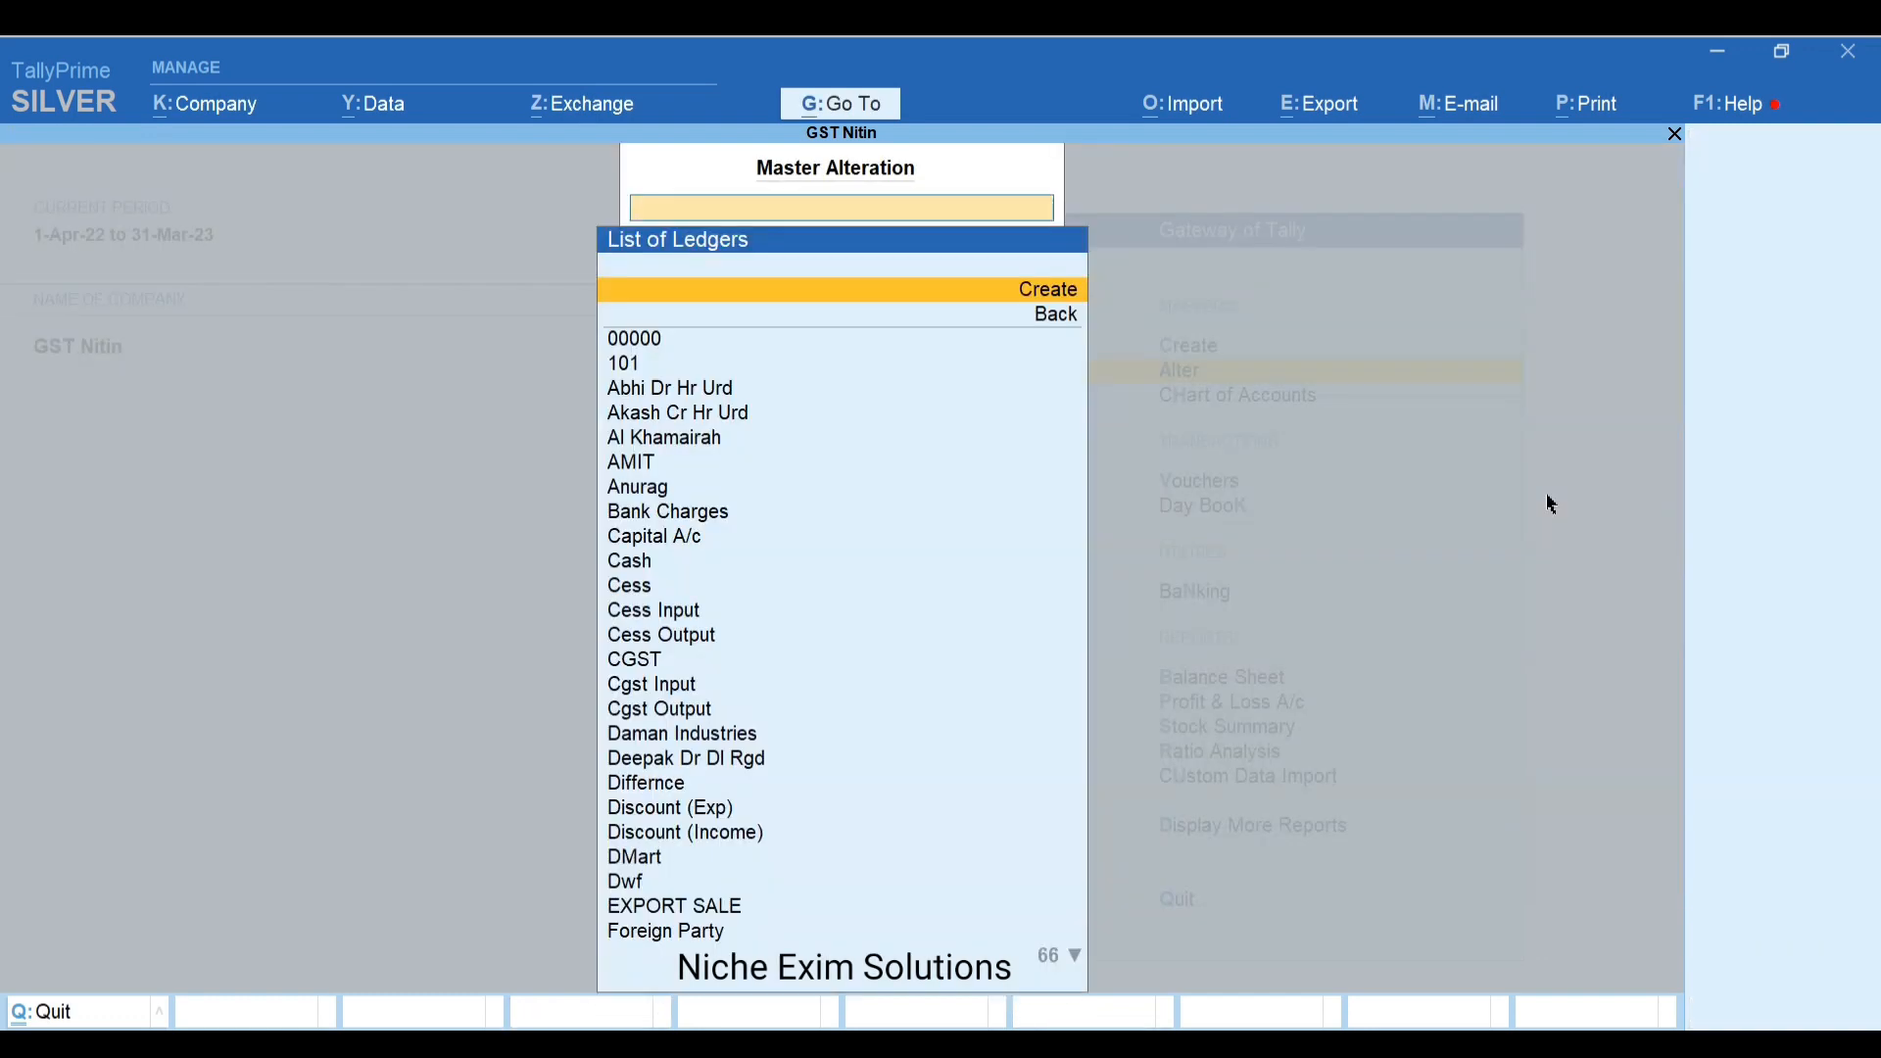
Open the Sale A/c ledger and keep it under Sales Accounts with ledger type Not Applicable and GST Applicable
{"action": "type", "text": "Sale"}
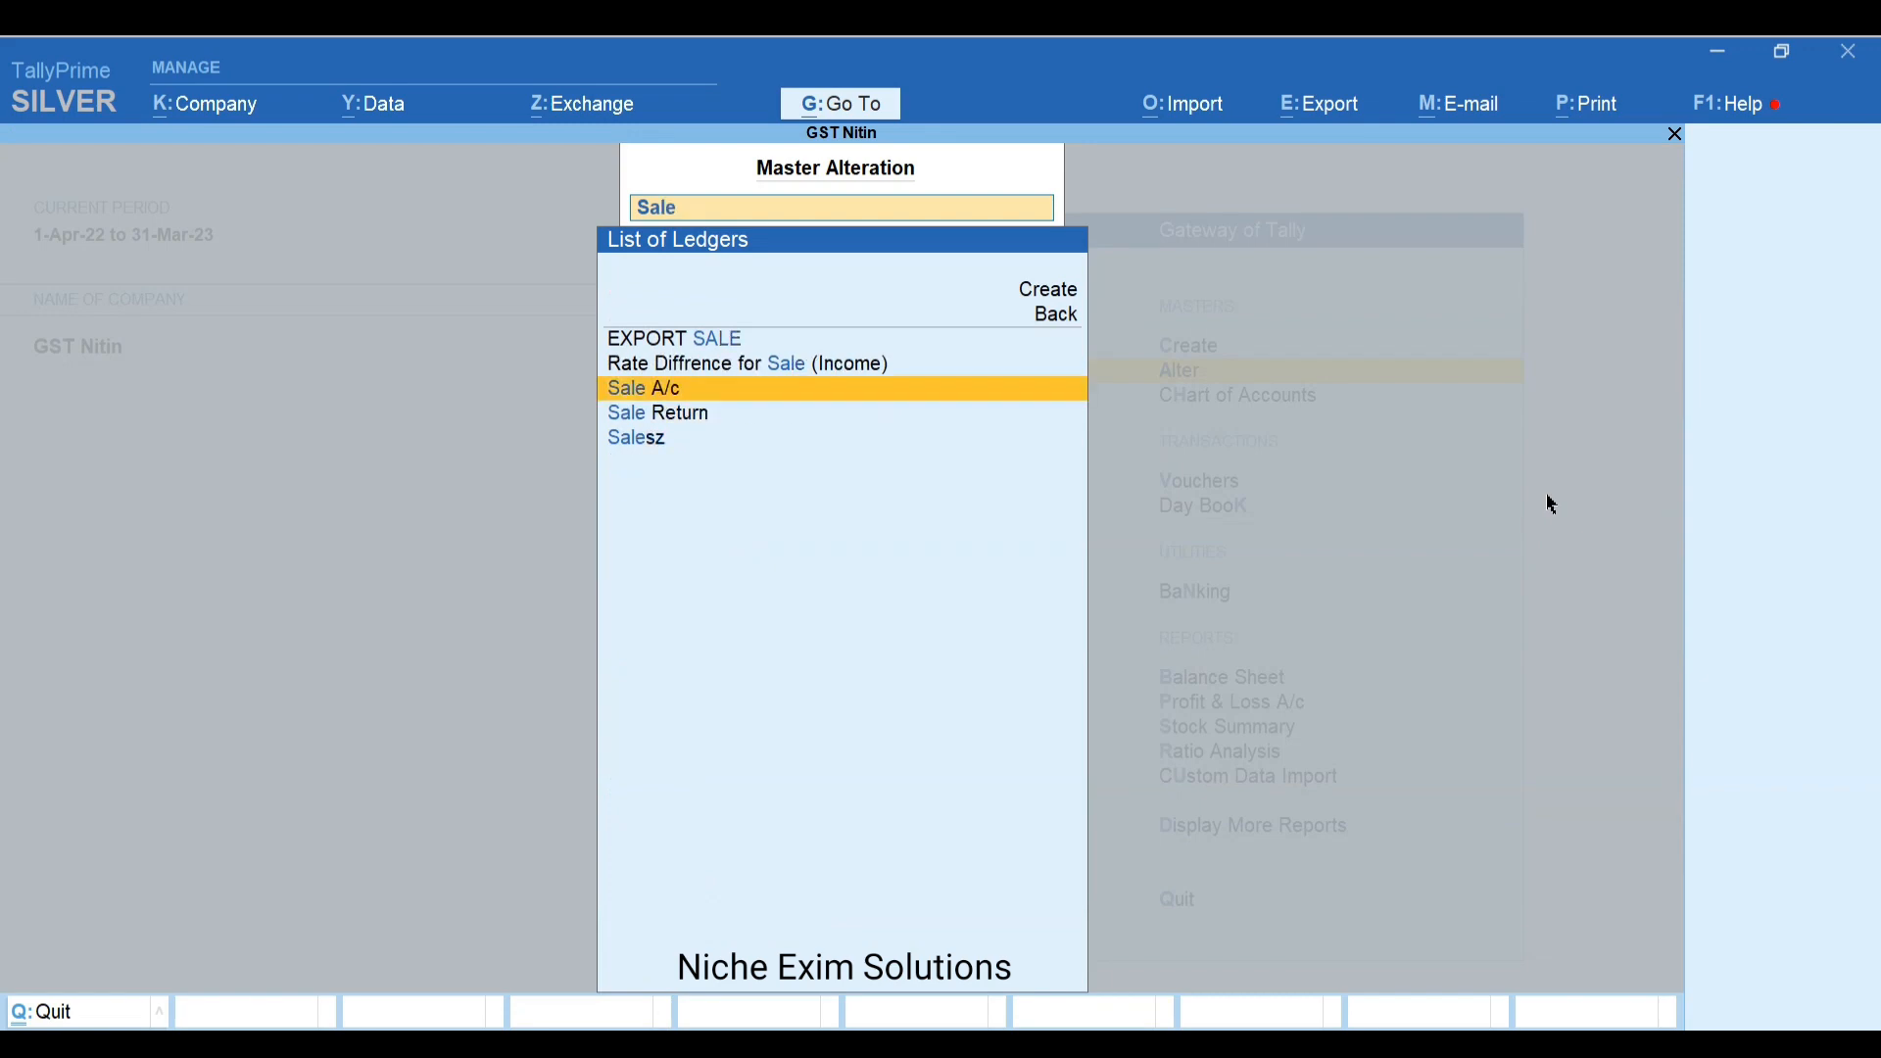
{"action": "key", "text": "Return"}
{"action": "key", "text": "Return"}
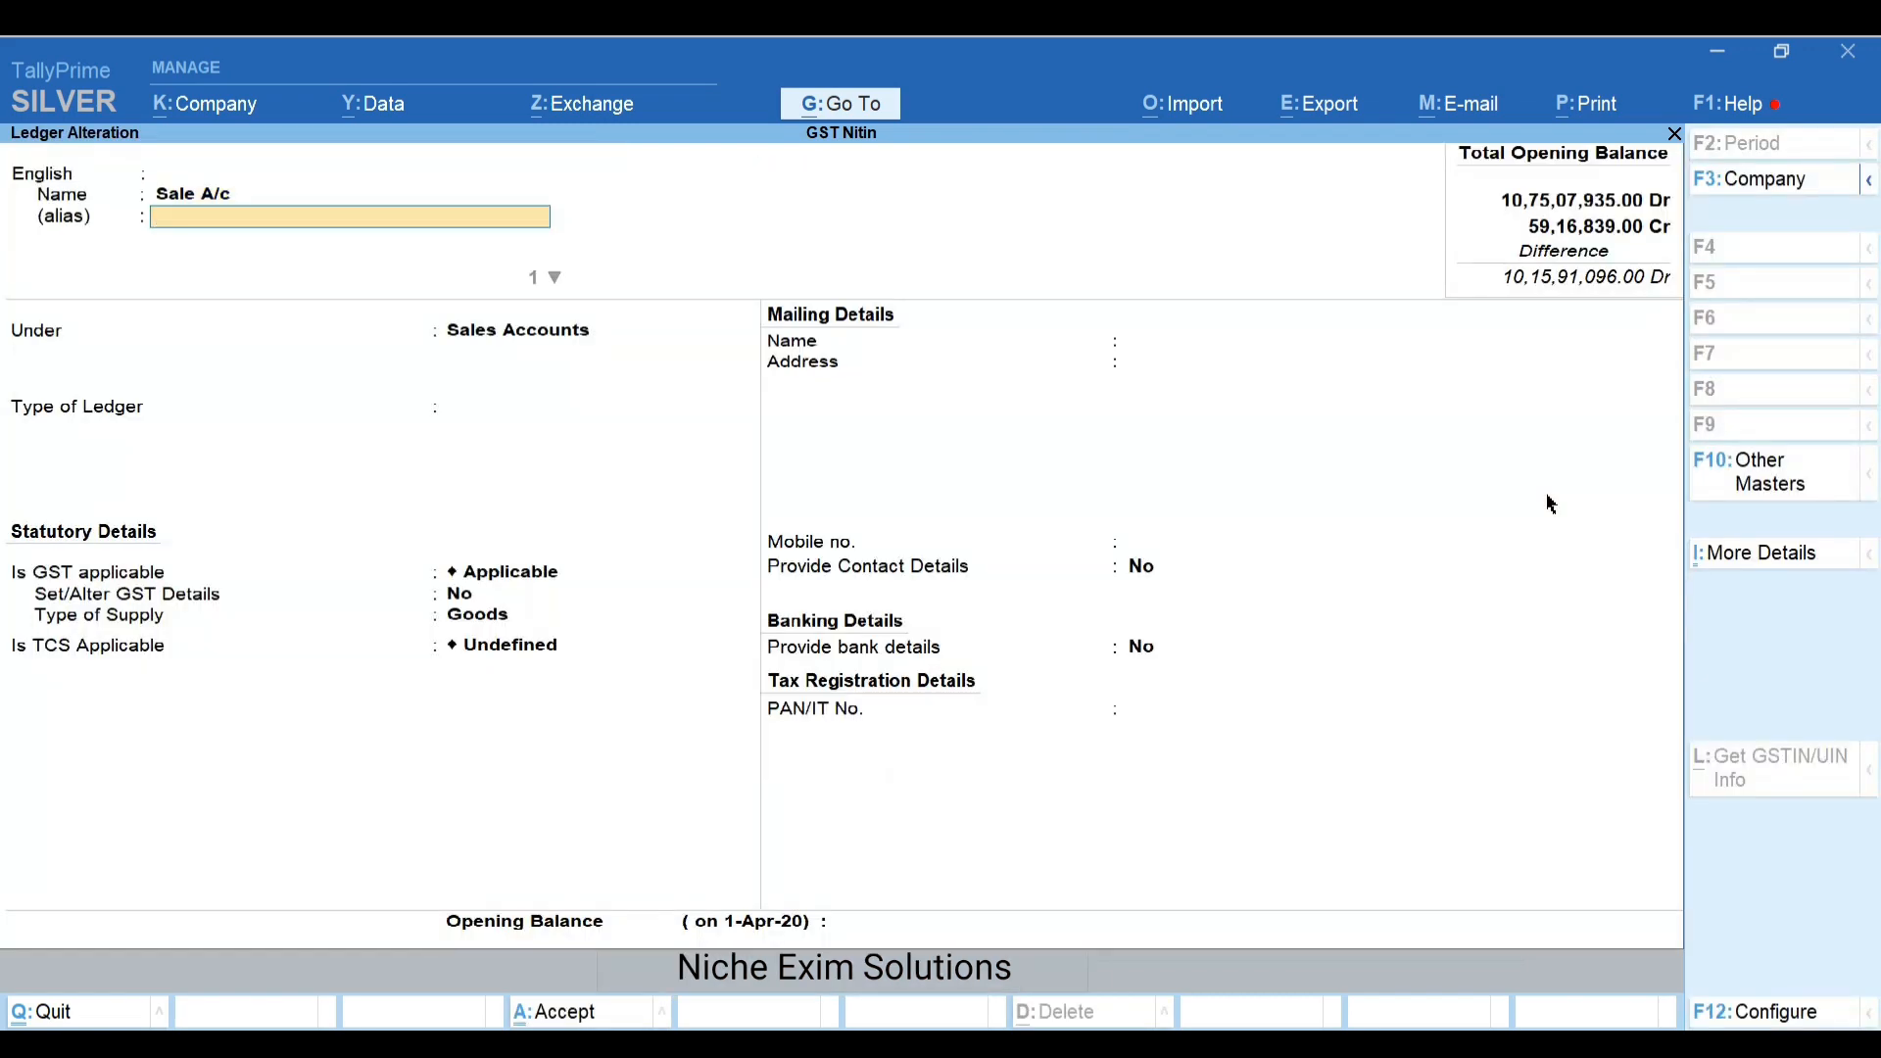
{"action": "key", "text": "Return"}
{"action": "key", "text": "Return"}
{"action": "key", "text": "Return"}
{"action": "key", "text": "Return"}
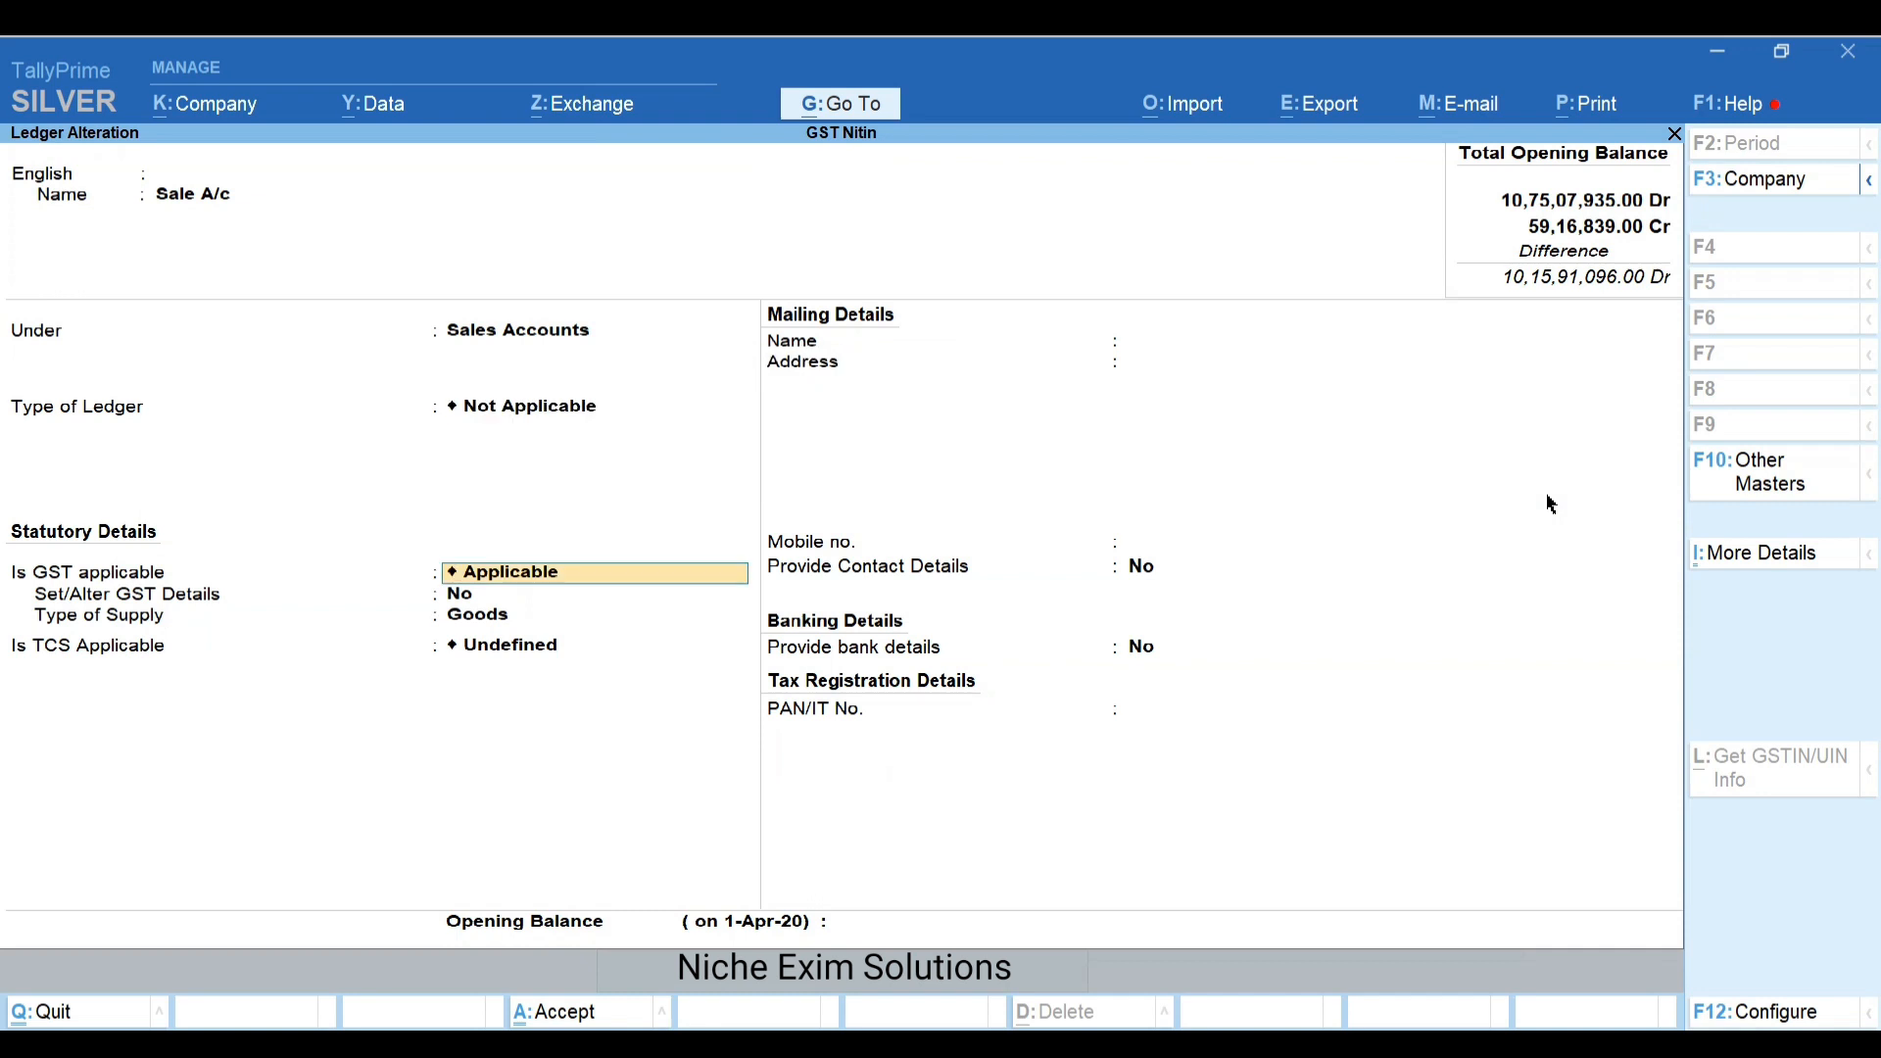
{"action": "key", "text": "Return"}
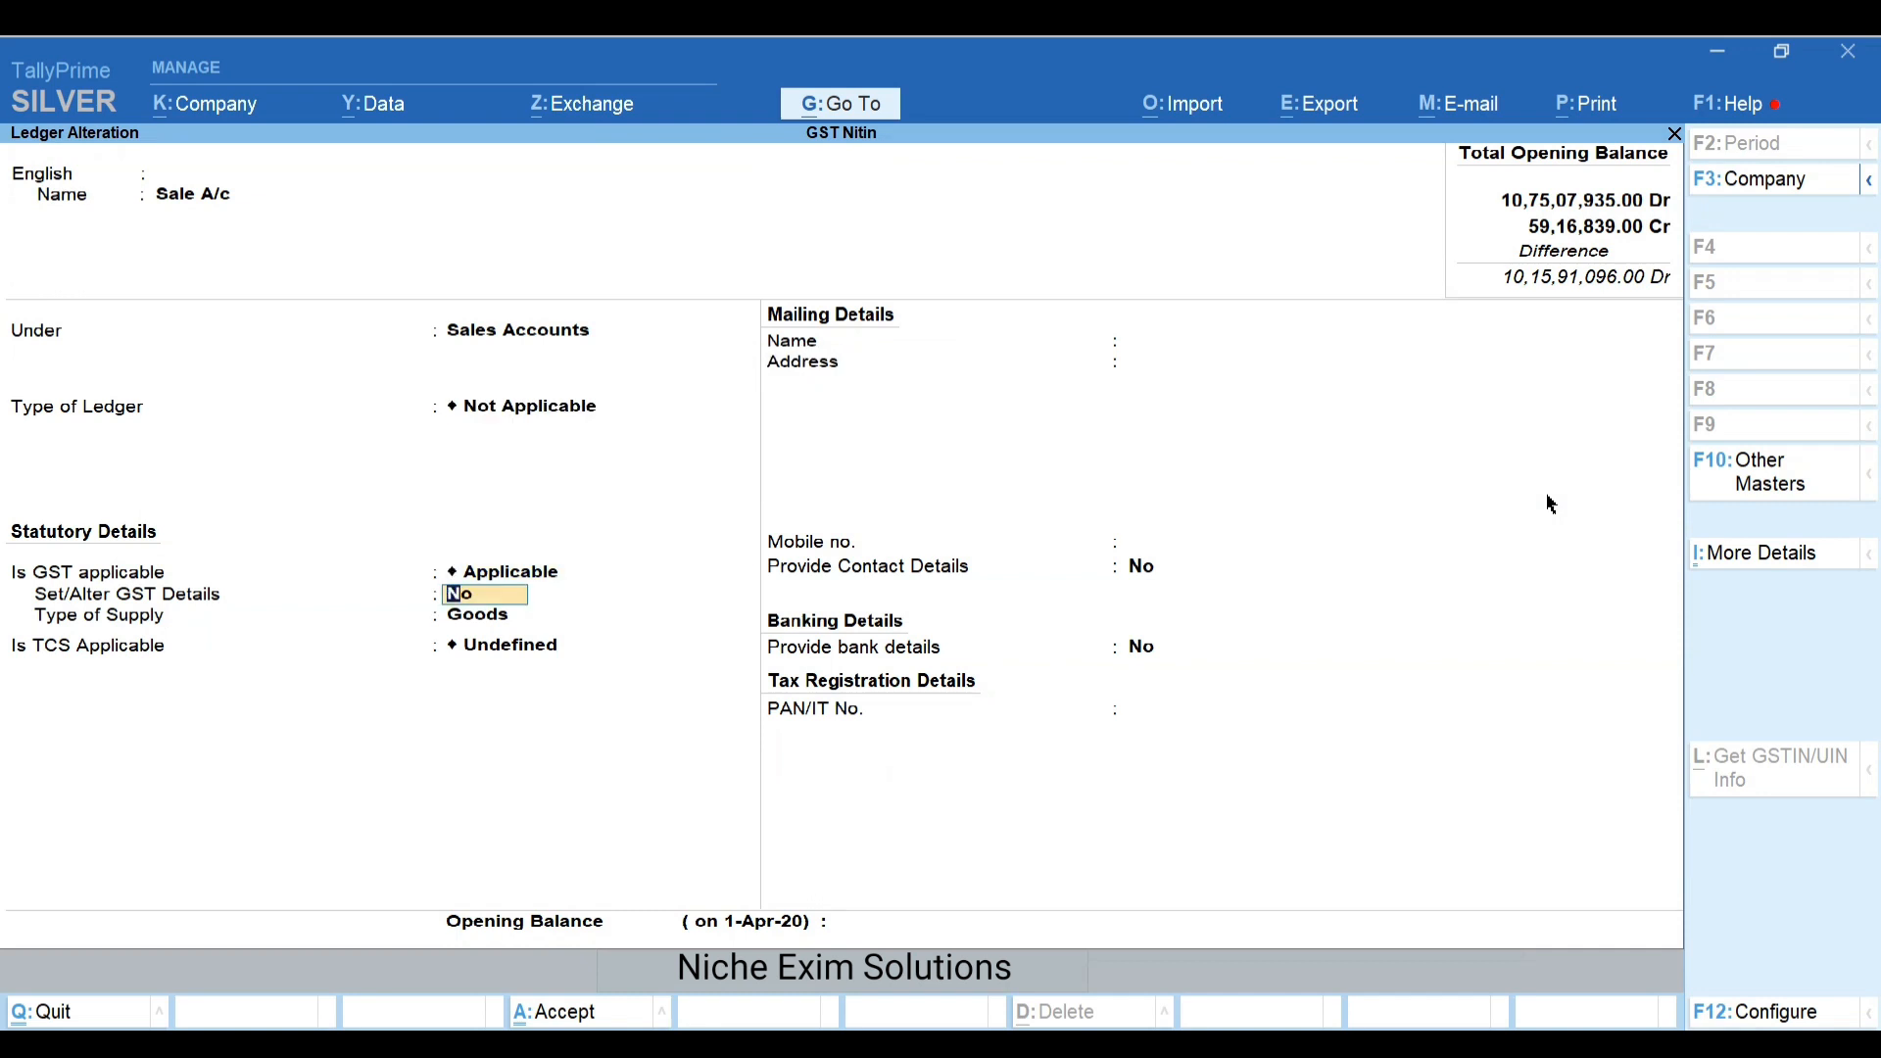
Set Set/Alter GST Details to Yes for Sale A/c, accept its default GST details, keep supply type Goods, and save the ledger
{"action": "type", "text": "y"}
{"action": "key", "text": "Return"}
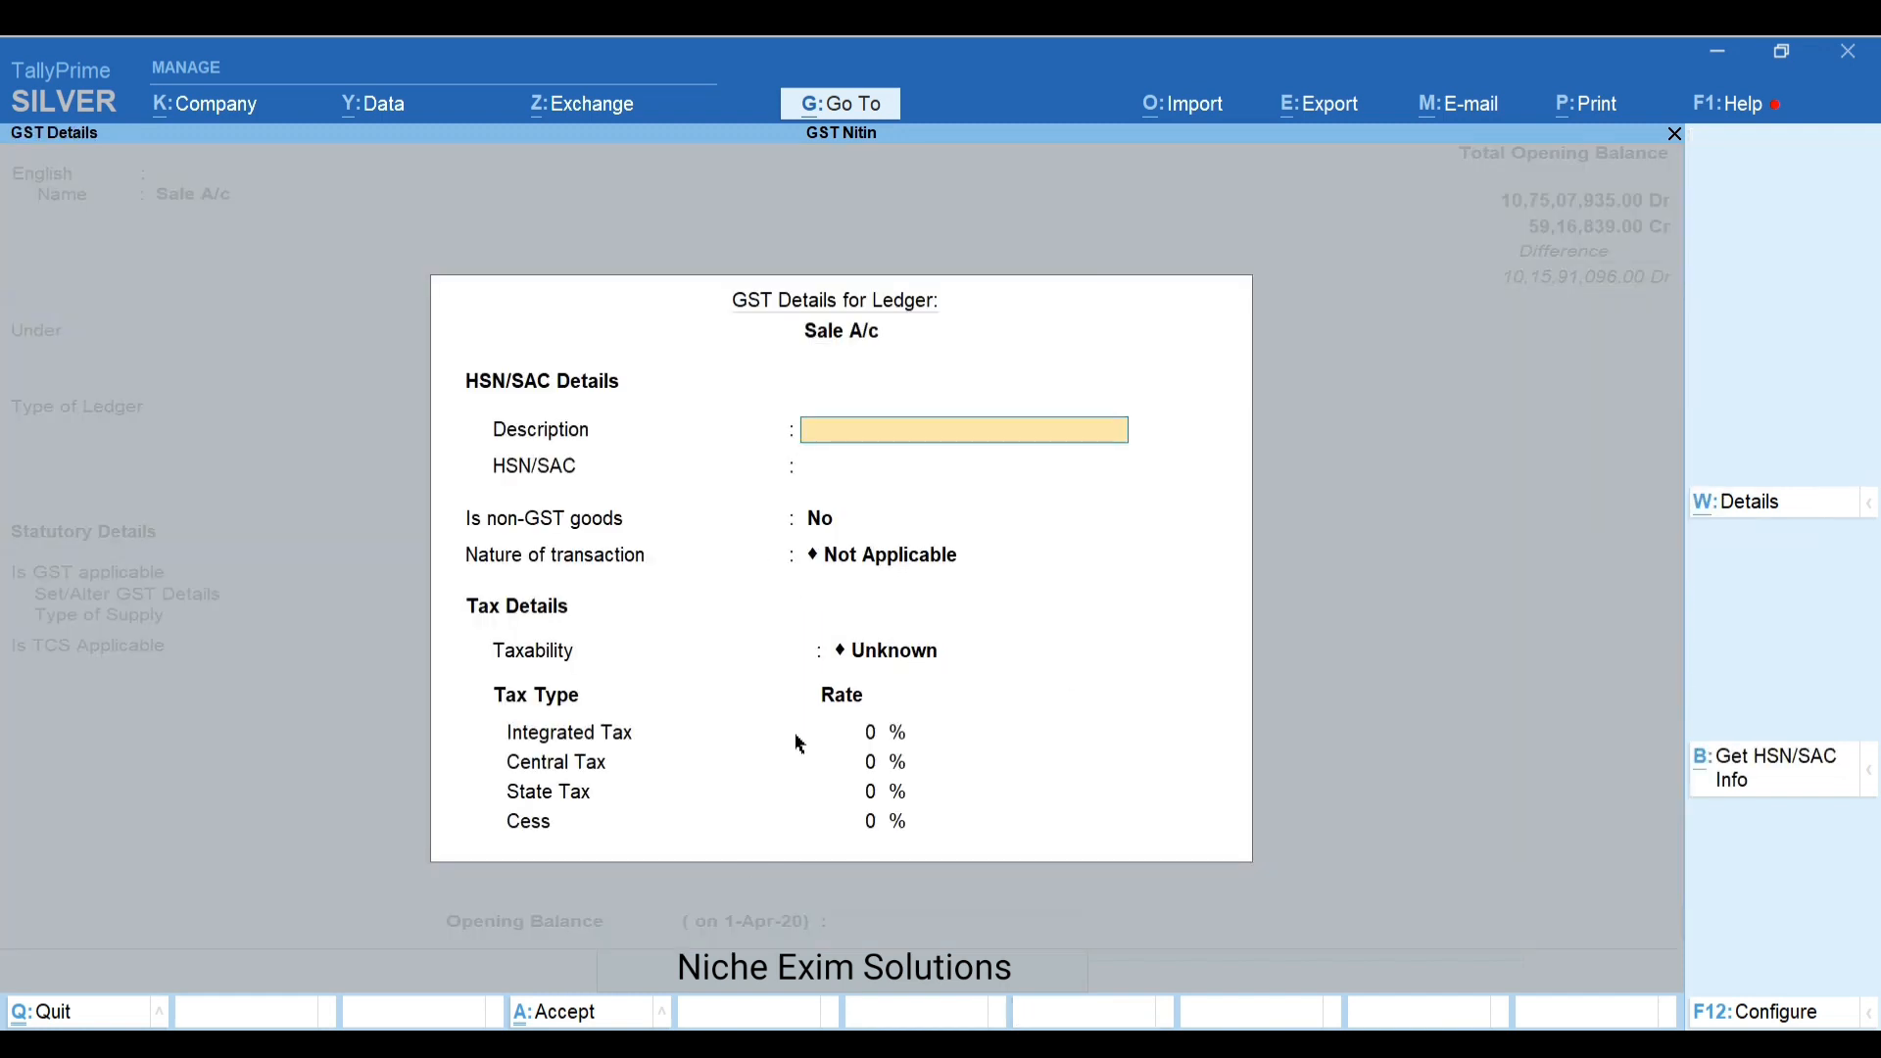
{"action": "key", "text": "ctrl+a"}
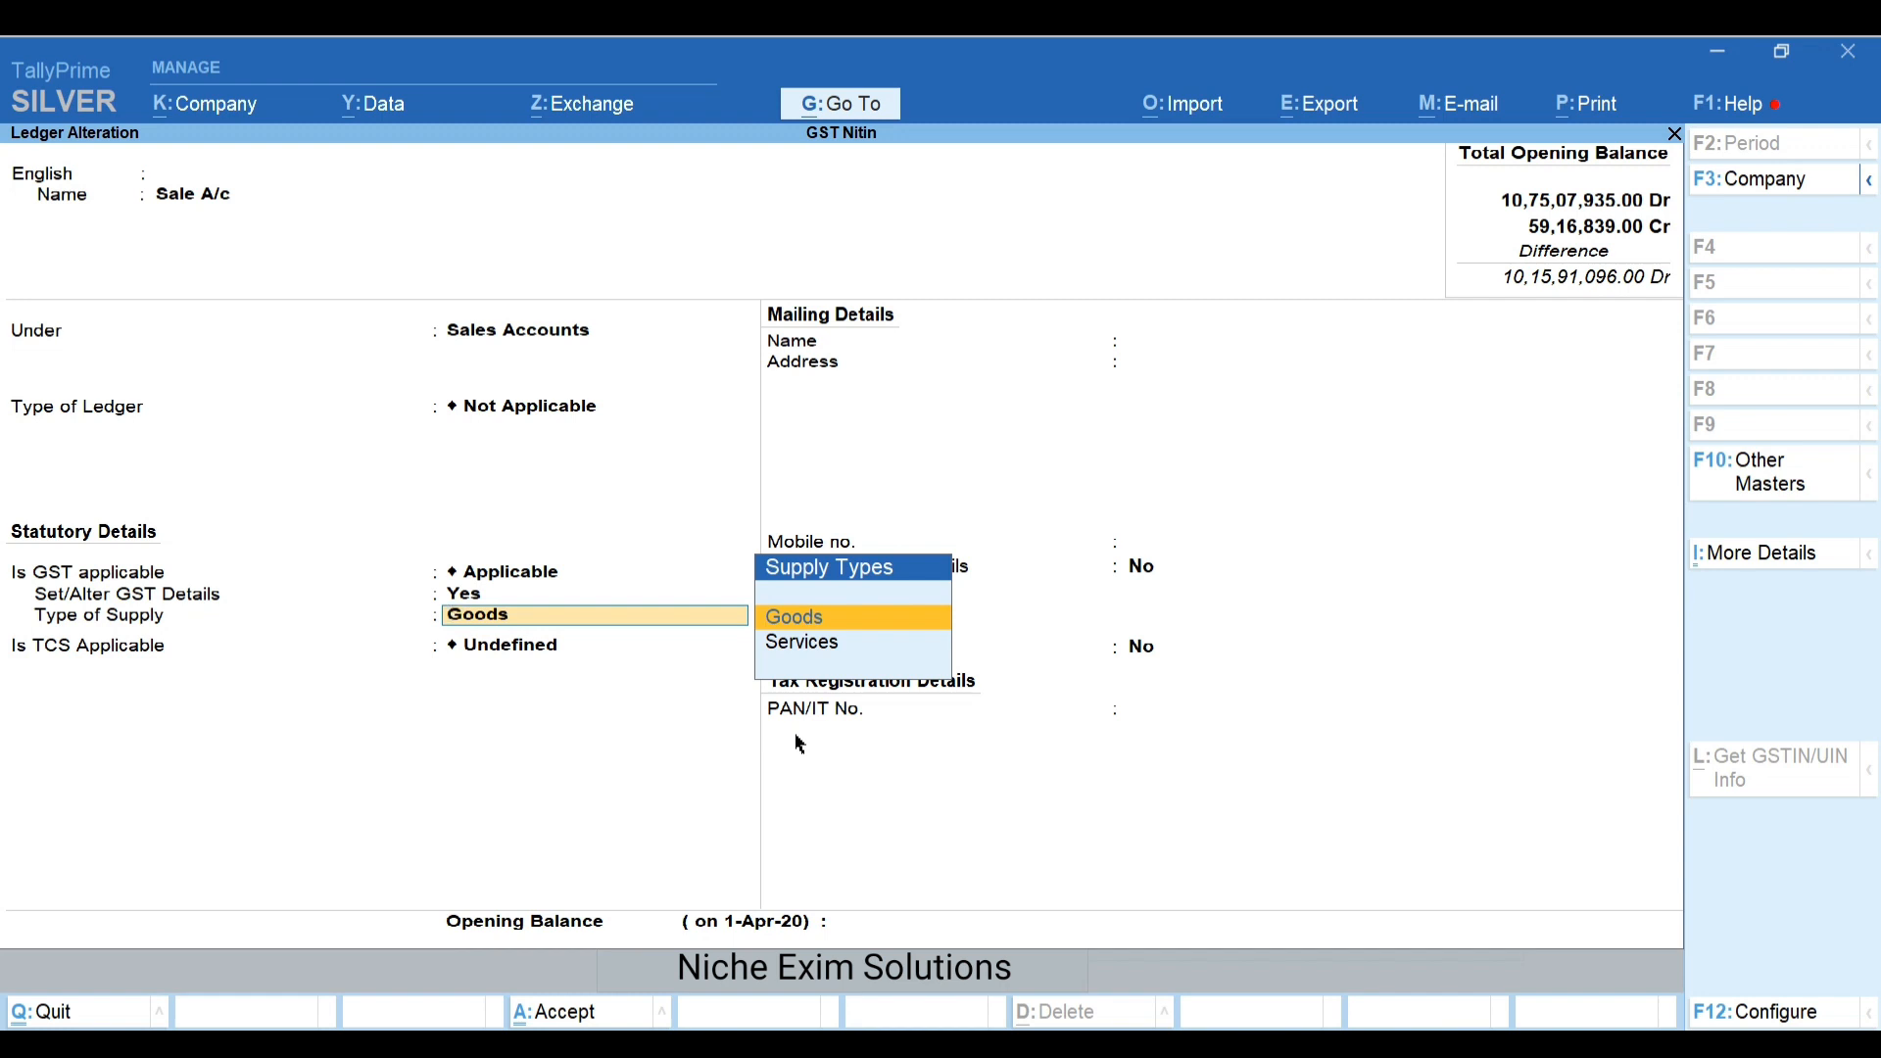
{"action": "key", "text": "Down"}
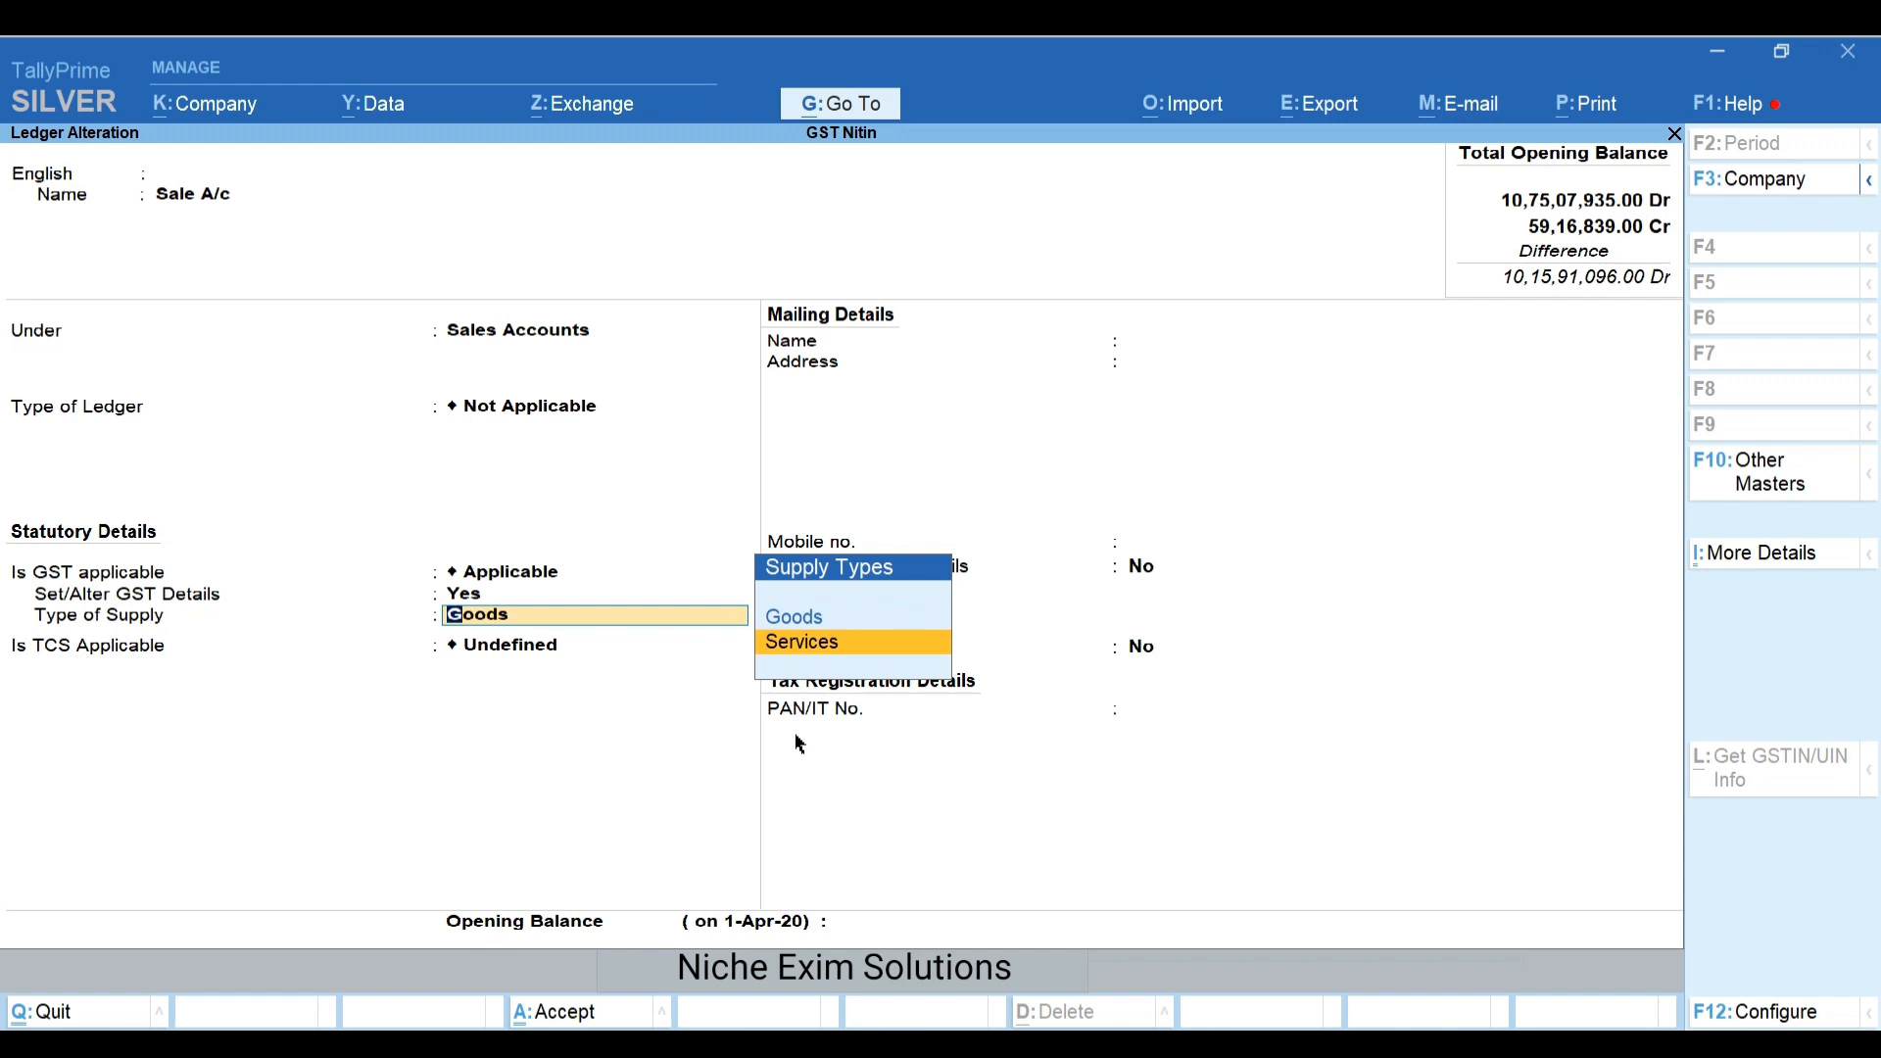
{"action": "key", "text": "Up"}
{"action": "key", "text": "Return"}
{"action": "key", "text": "Return"}
{"action": "key", "text": "Return"}
{"action": "key", "text": "Return"}
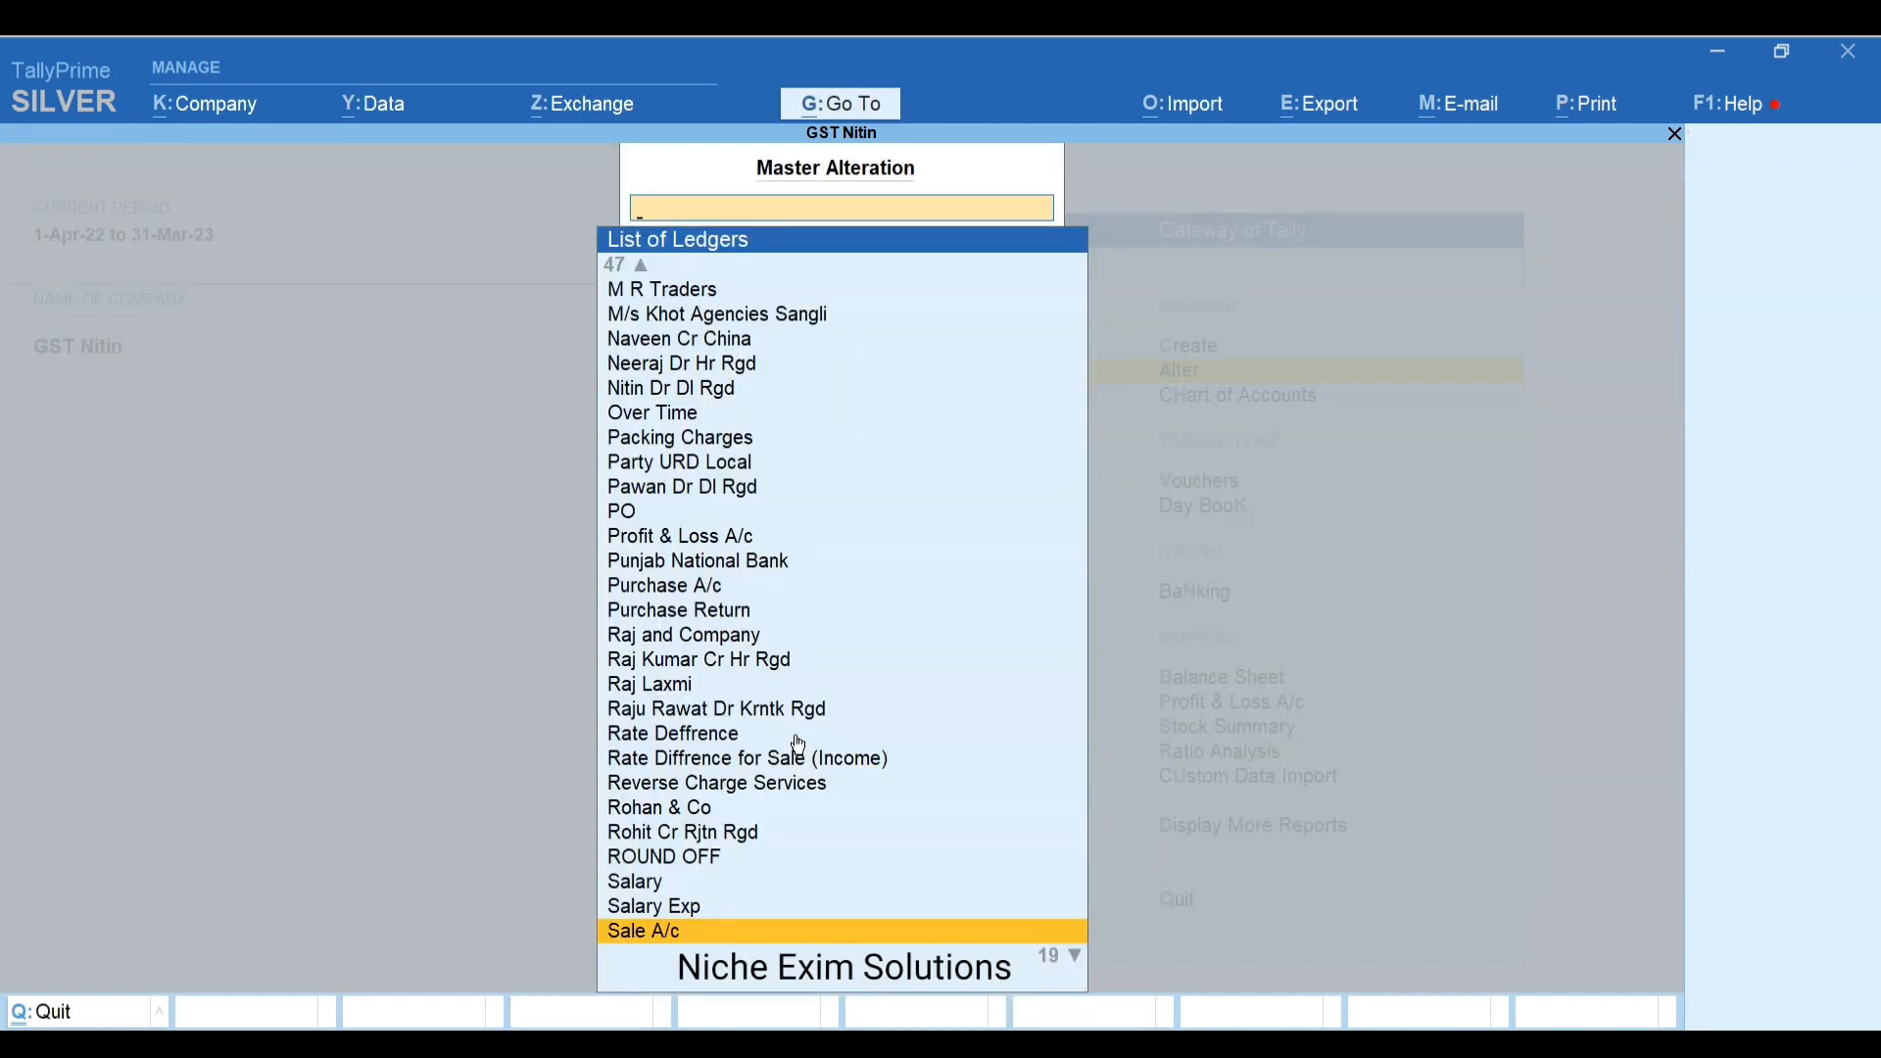
Open the Purchase A/c ledger and keep it under Purchase Accounts with ledger type Not Applicable
{"action": "type", "text": "Pur"}
{"action": "key", "text": "Down"}
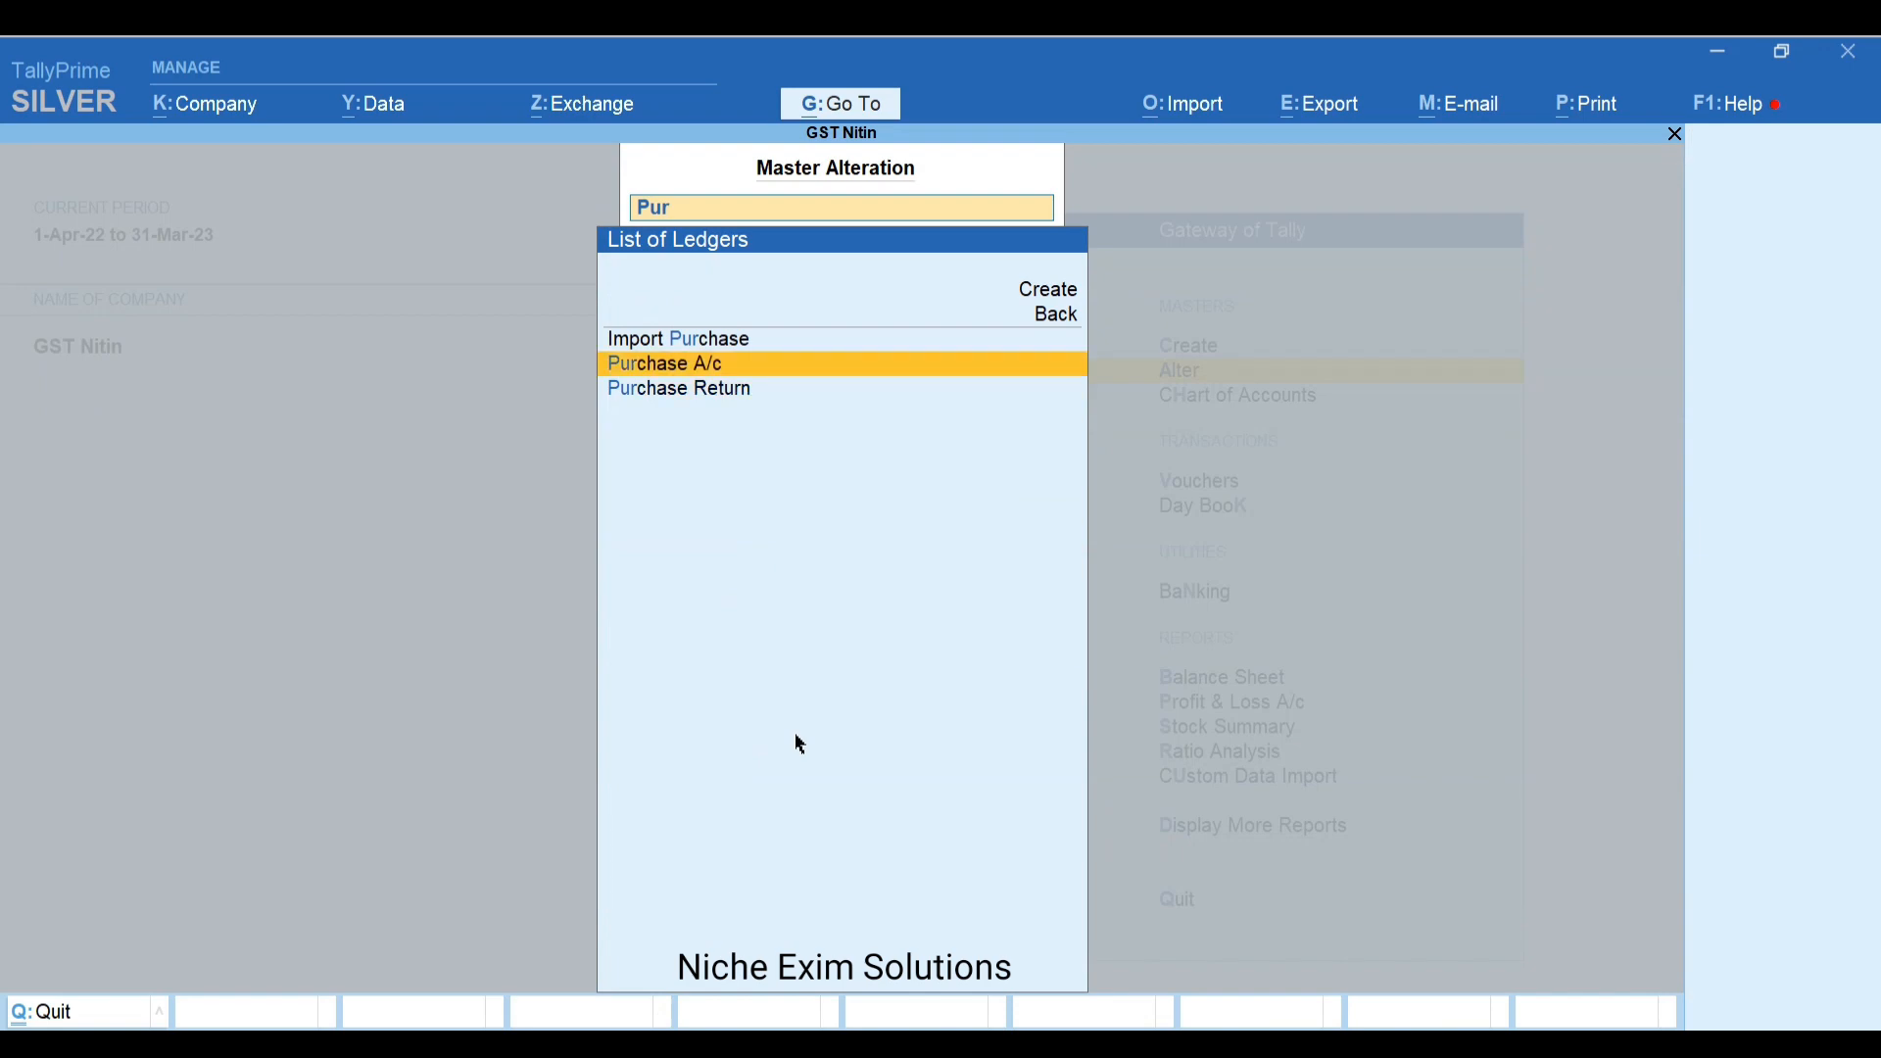
{"action": "key", "text": "Return"}
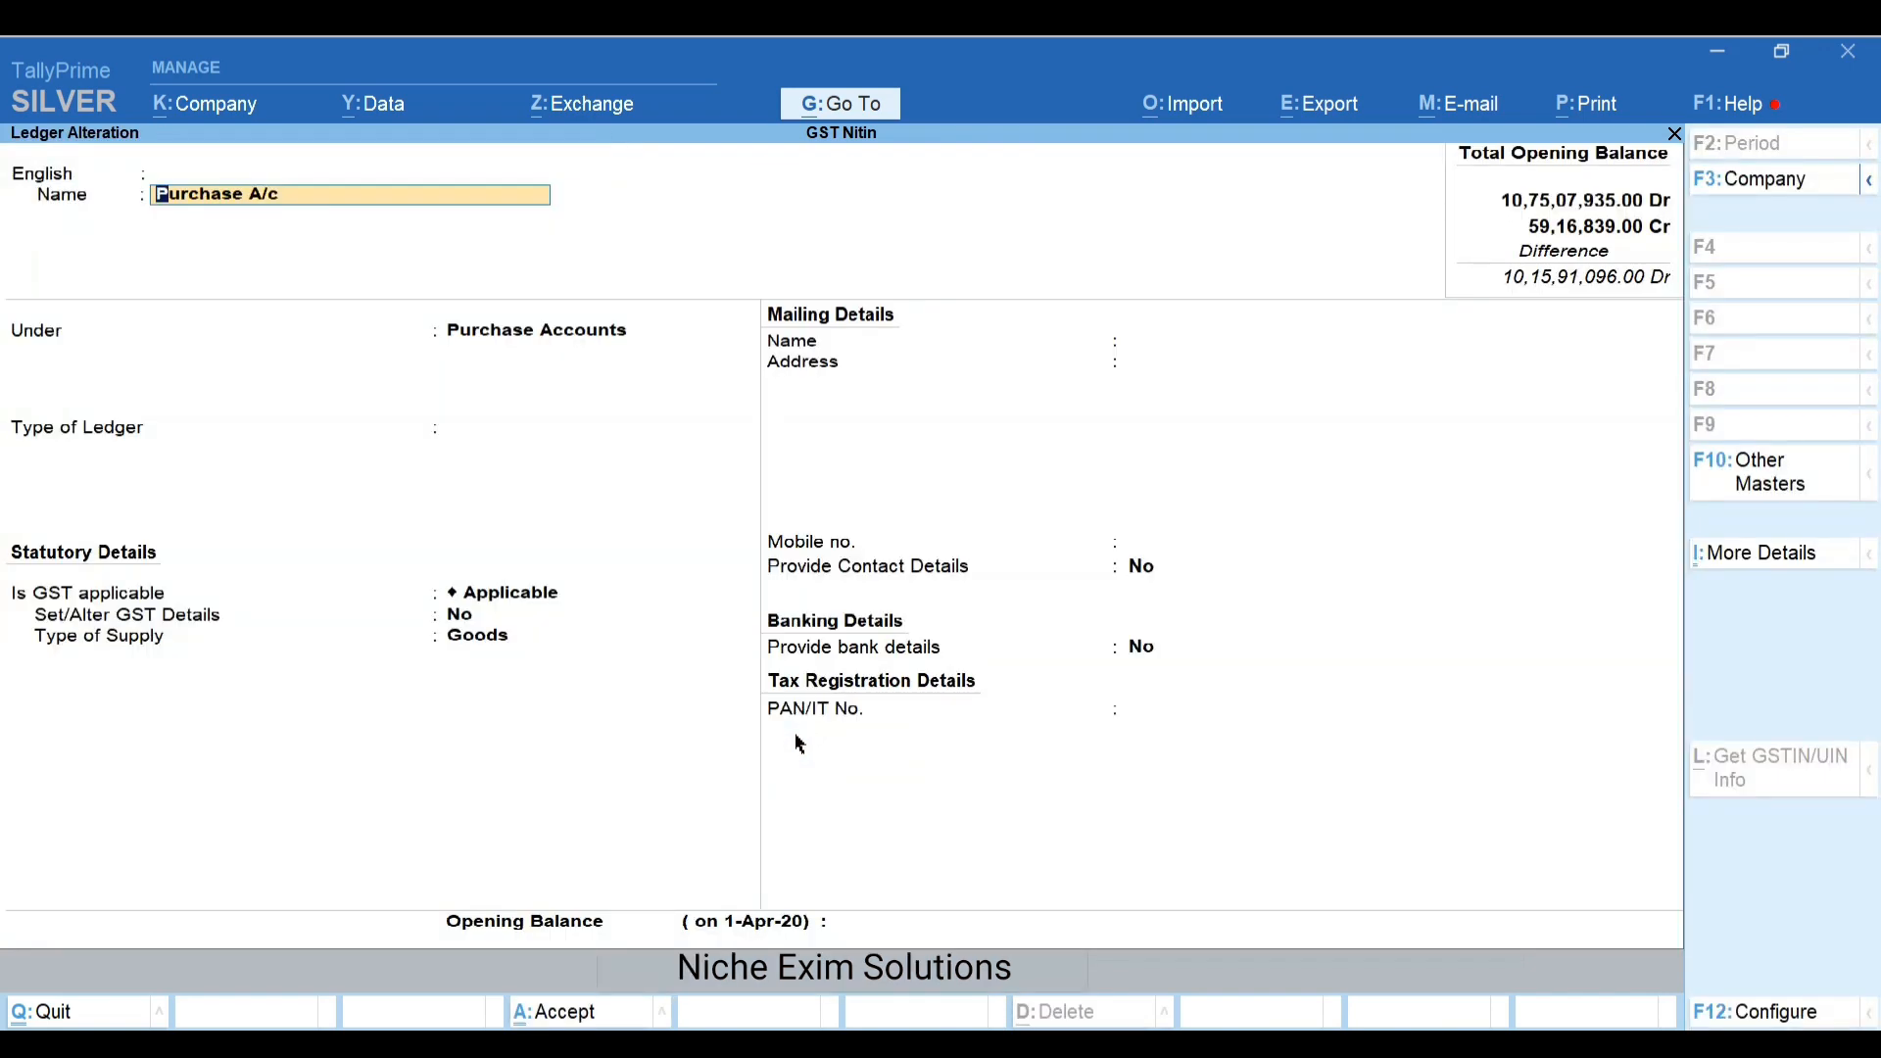
{"action": "key", "text": "Return"}
{"action": "key", "text": "Return"}
{"action": "key", "text": "Return"}
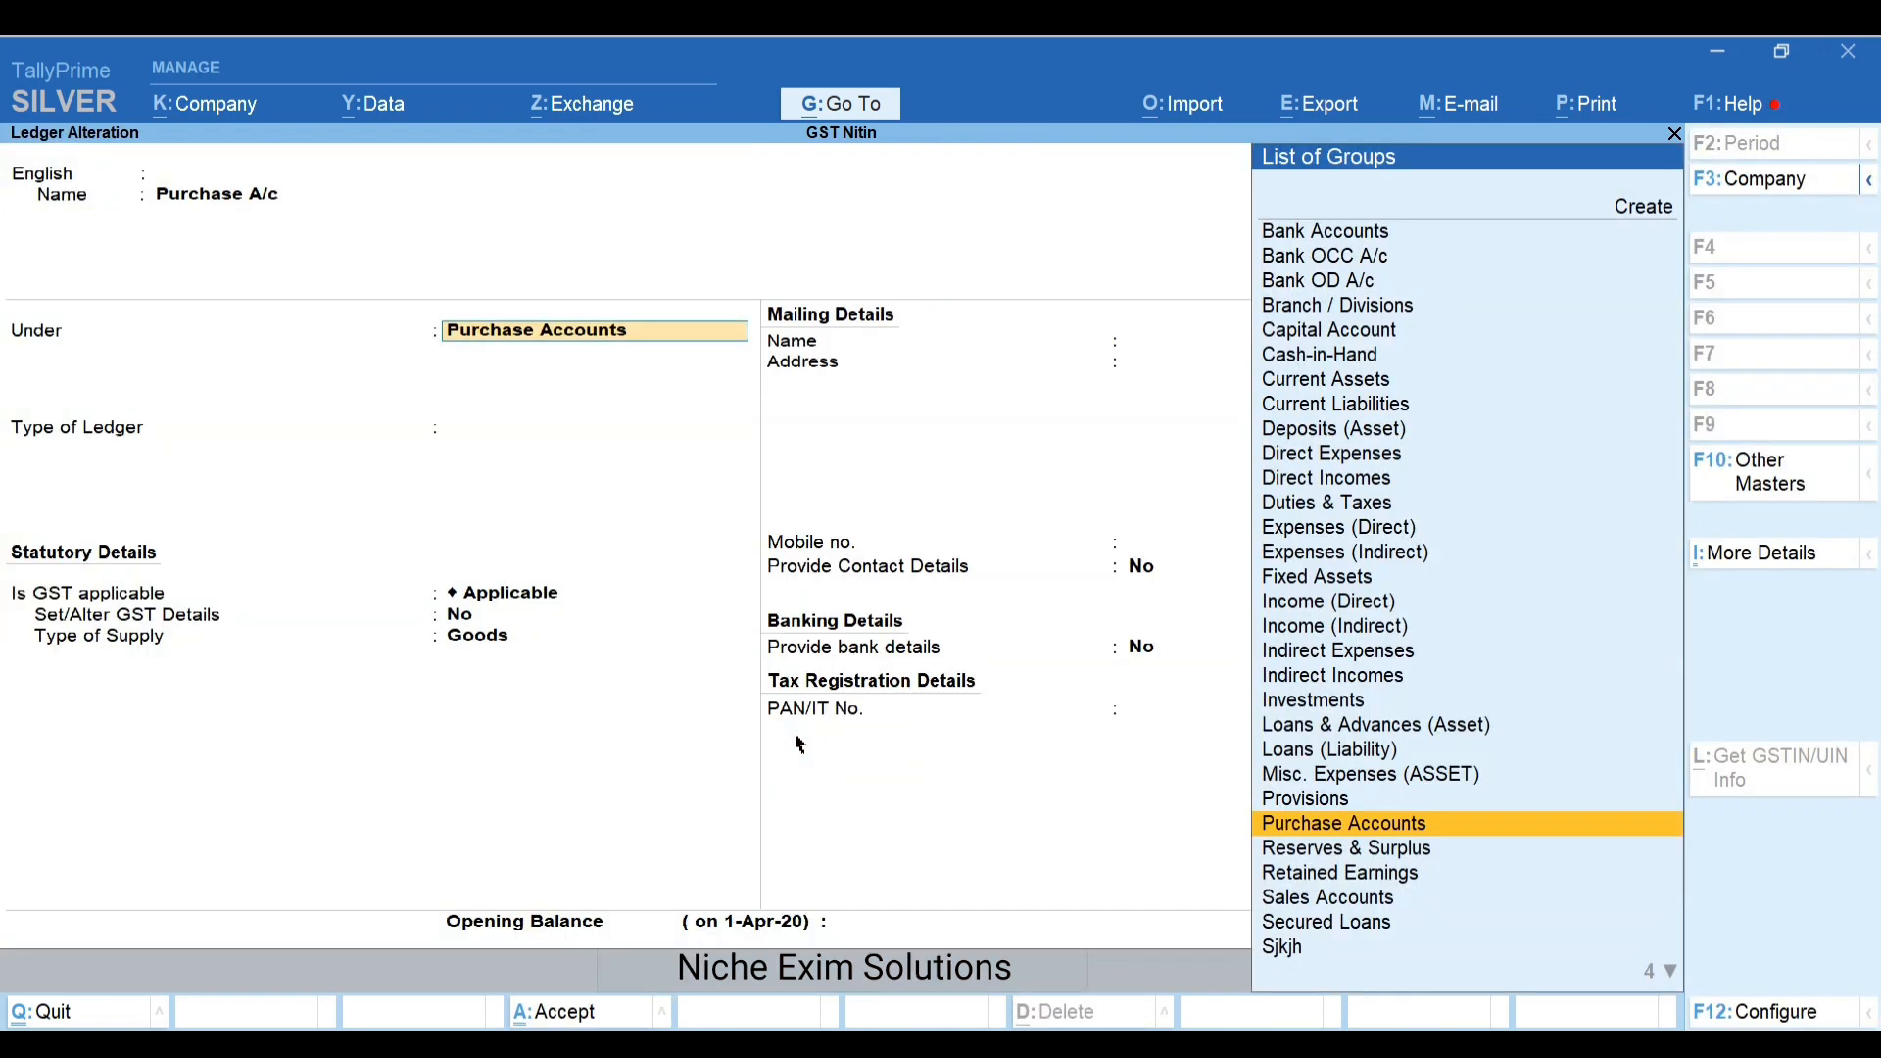
{"action": "key", "text": "Return"}
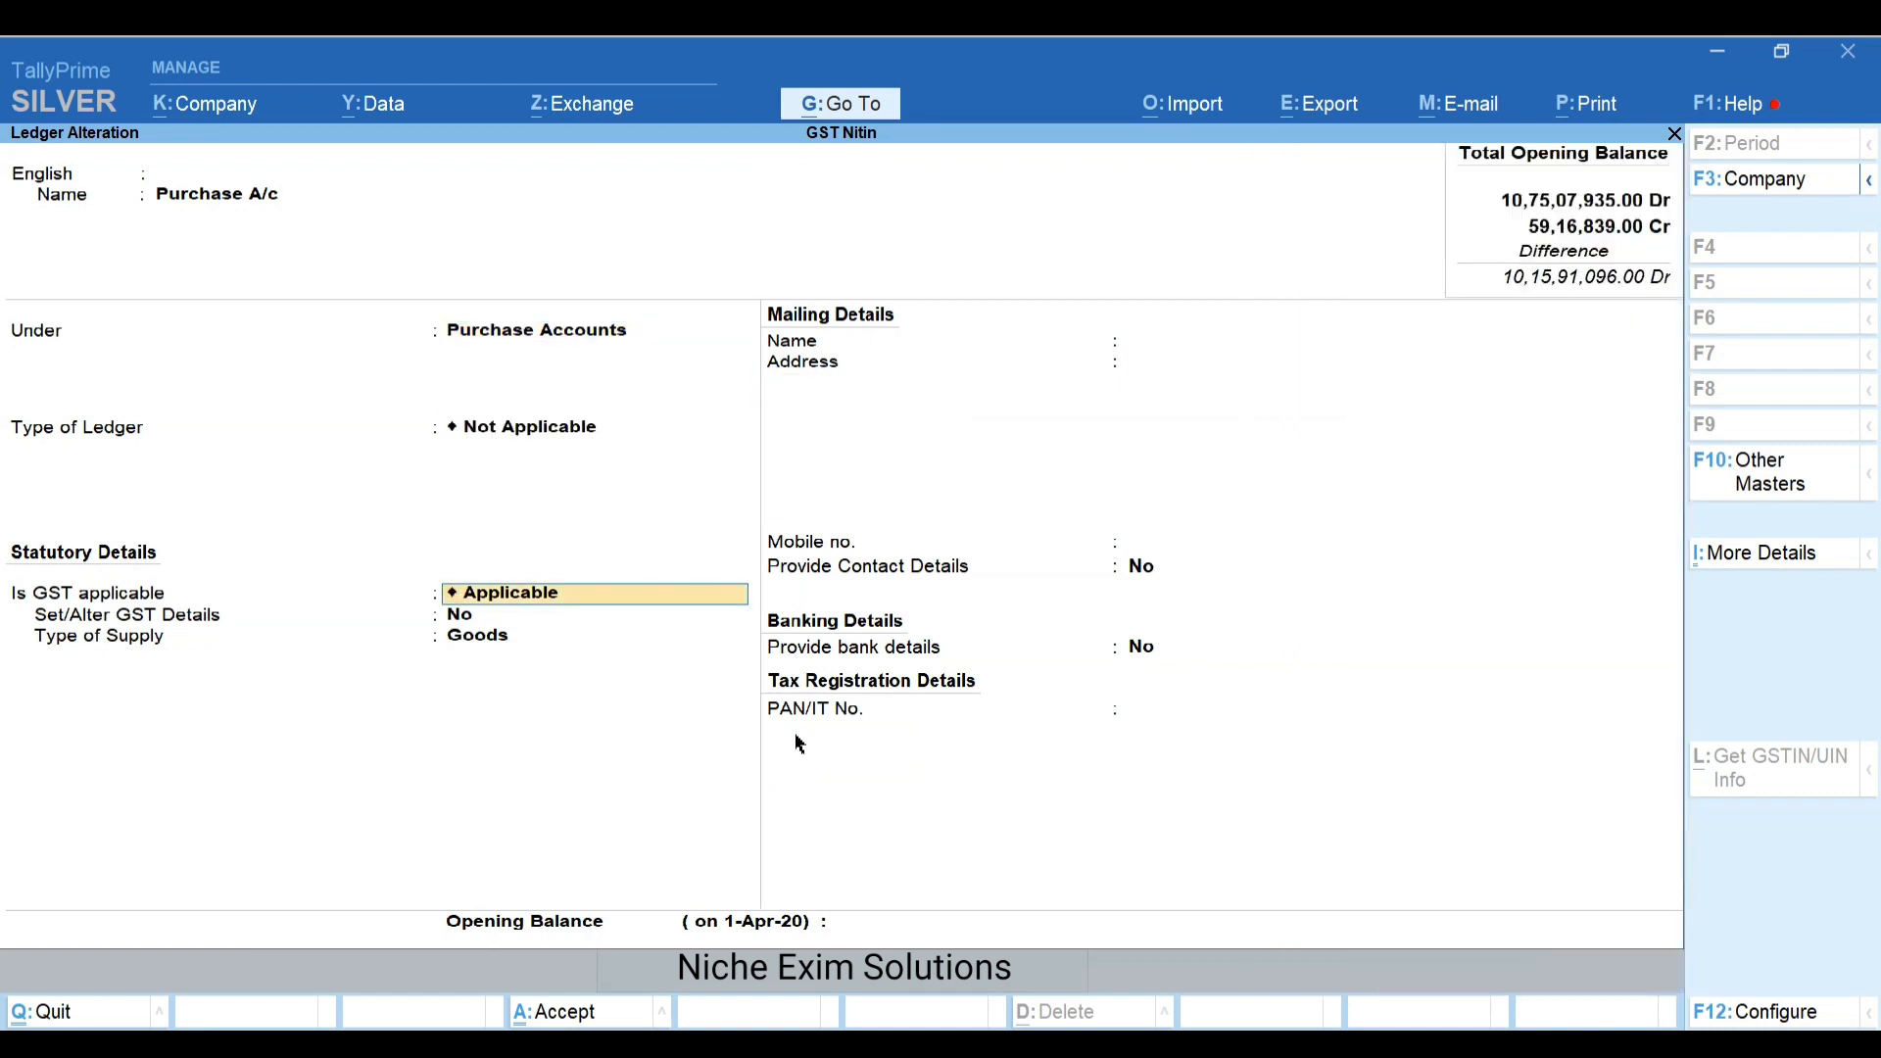
Set Set/Alter GST Details to Yes for Purchase A/c, review its GST details, and accept them with taxability Unknown
{"action": "key", "text": "Return"}
{"action": "key", "text": "y"}
{"action": "key", "text": "Return"}
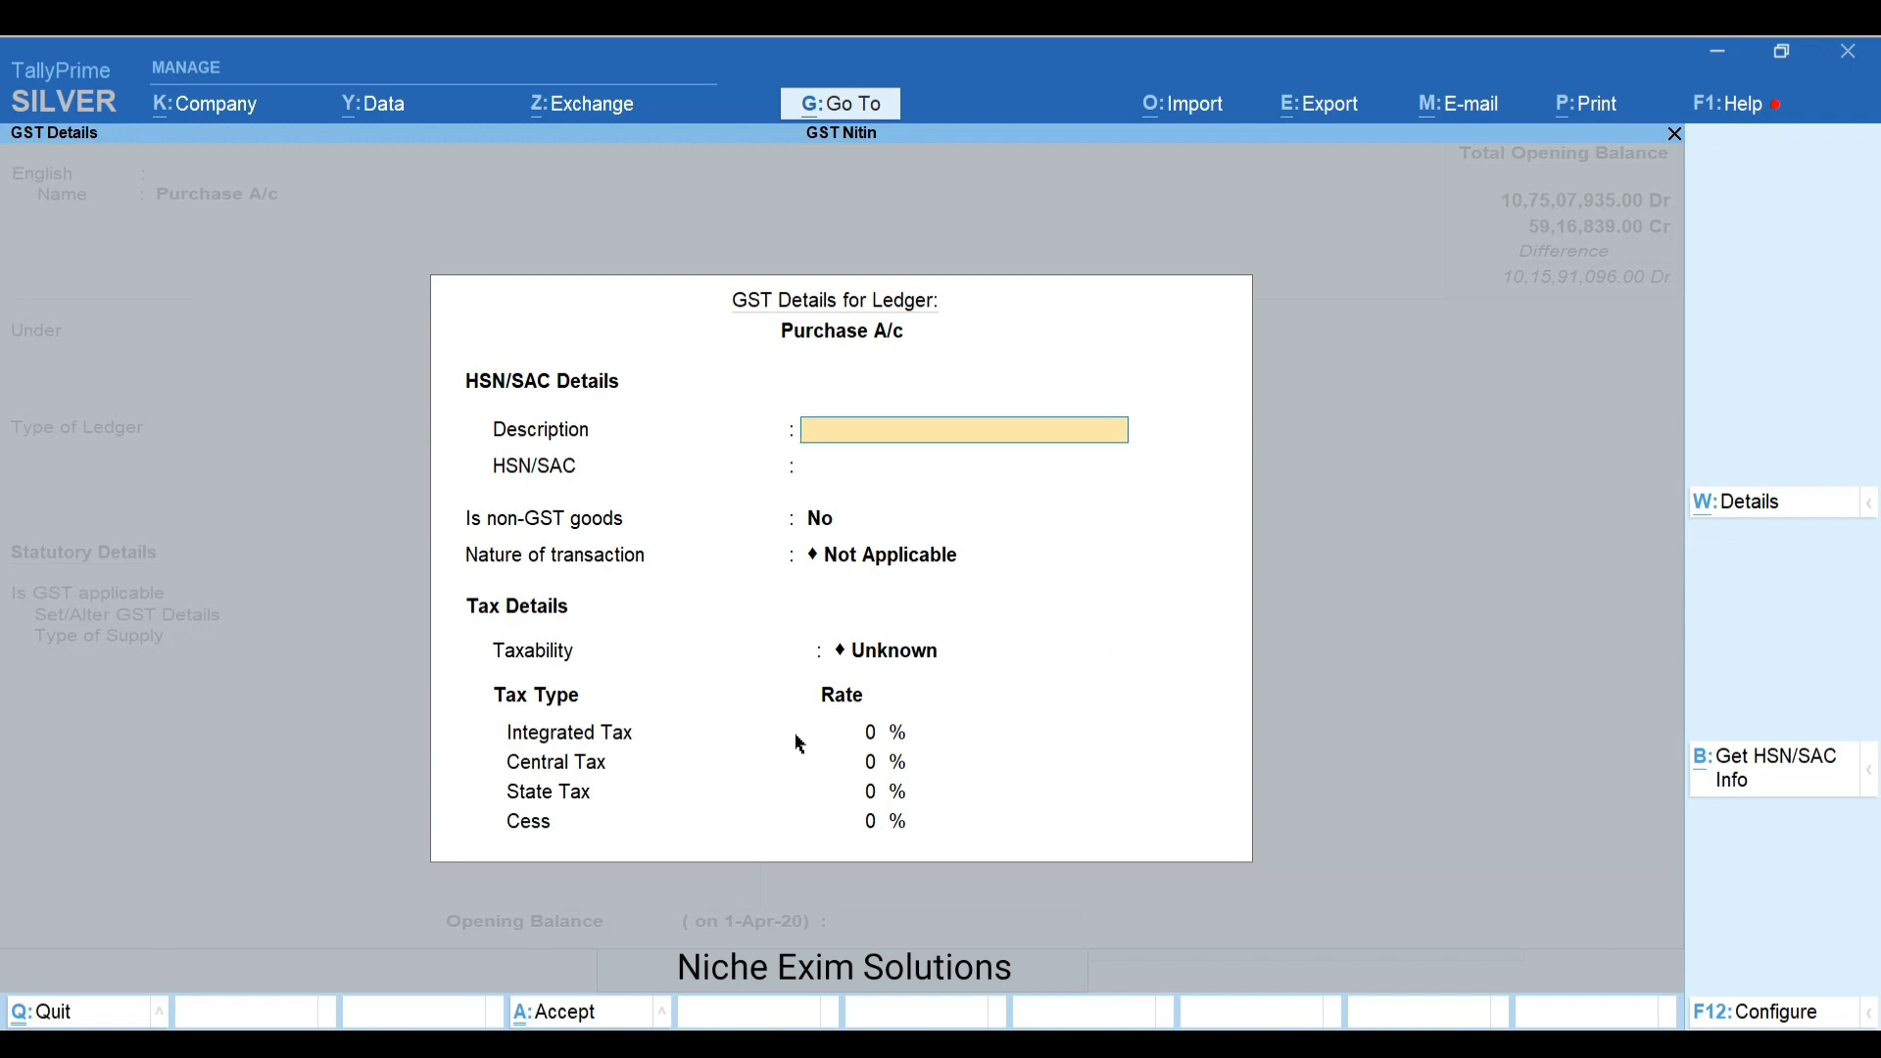
{"action": "key", "text": "Return"}
{"action": "key", "text": "Return"}
{"action": "key", "text": "Return"}
{"action": "key", "text": "Return"}
{"action": "key", "text": "Return"}
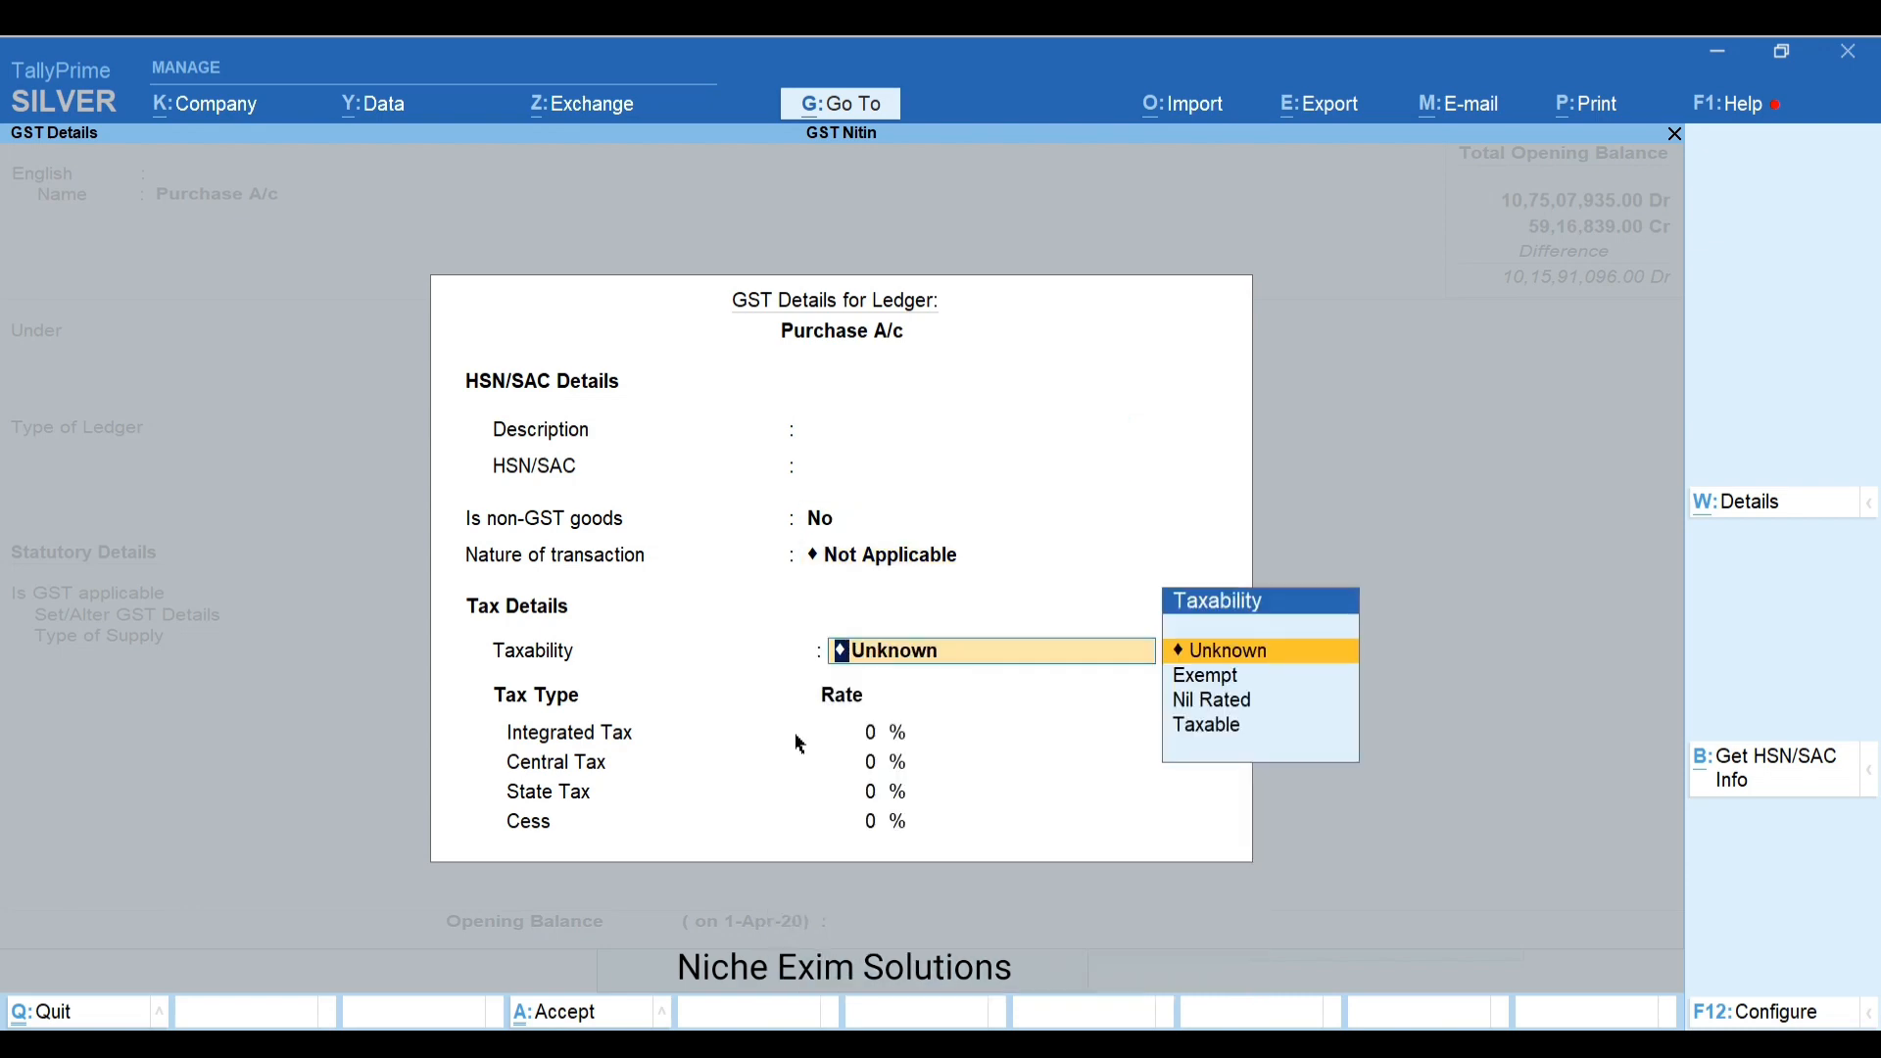
{"action": "key", "text": "BackSpace"}
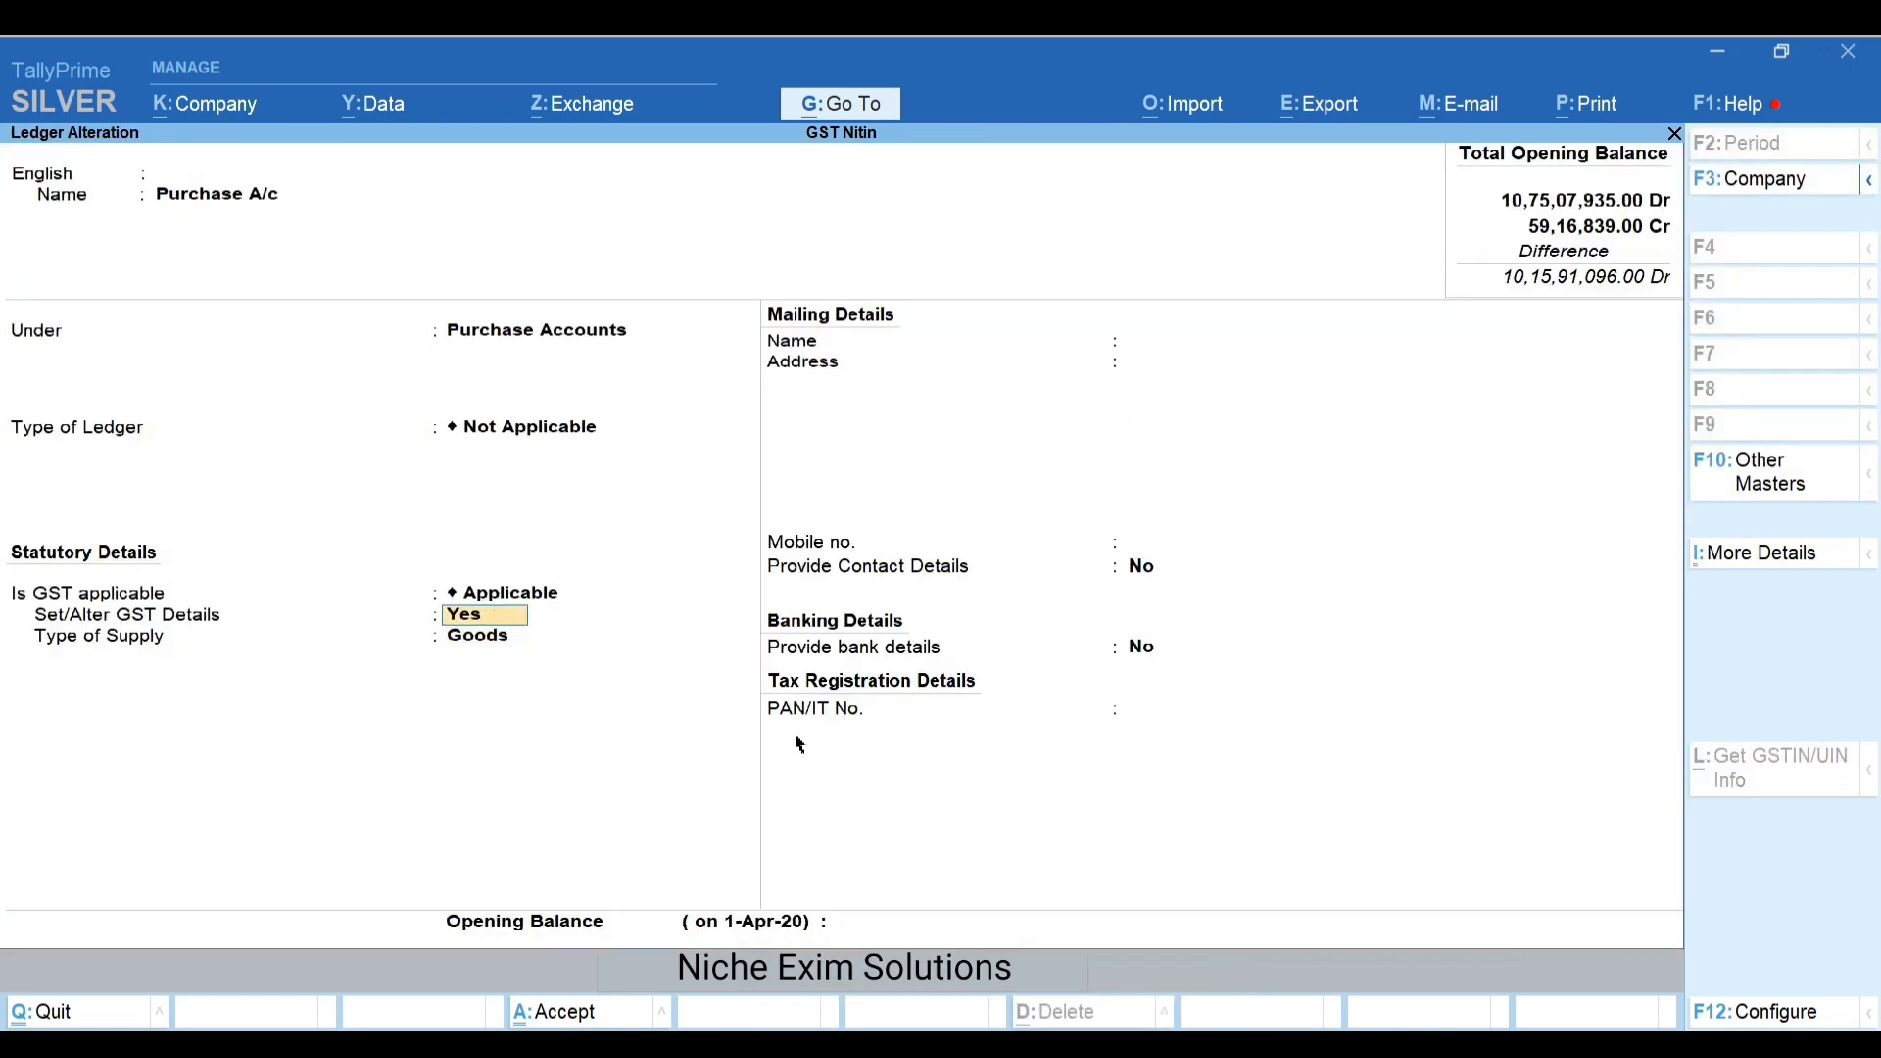
{"action": "key", "text": "Return"}
{"action": "key", "text": "ctrl+a"}
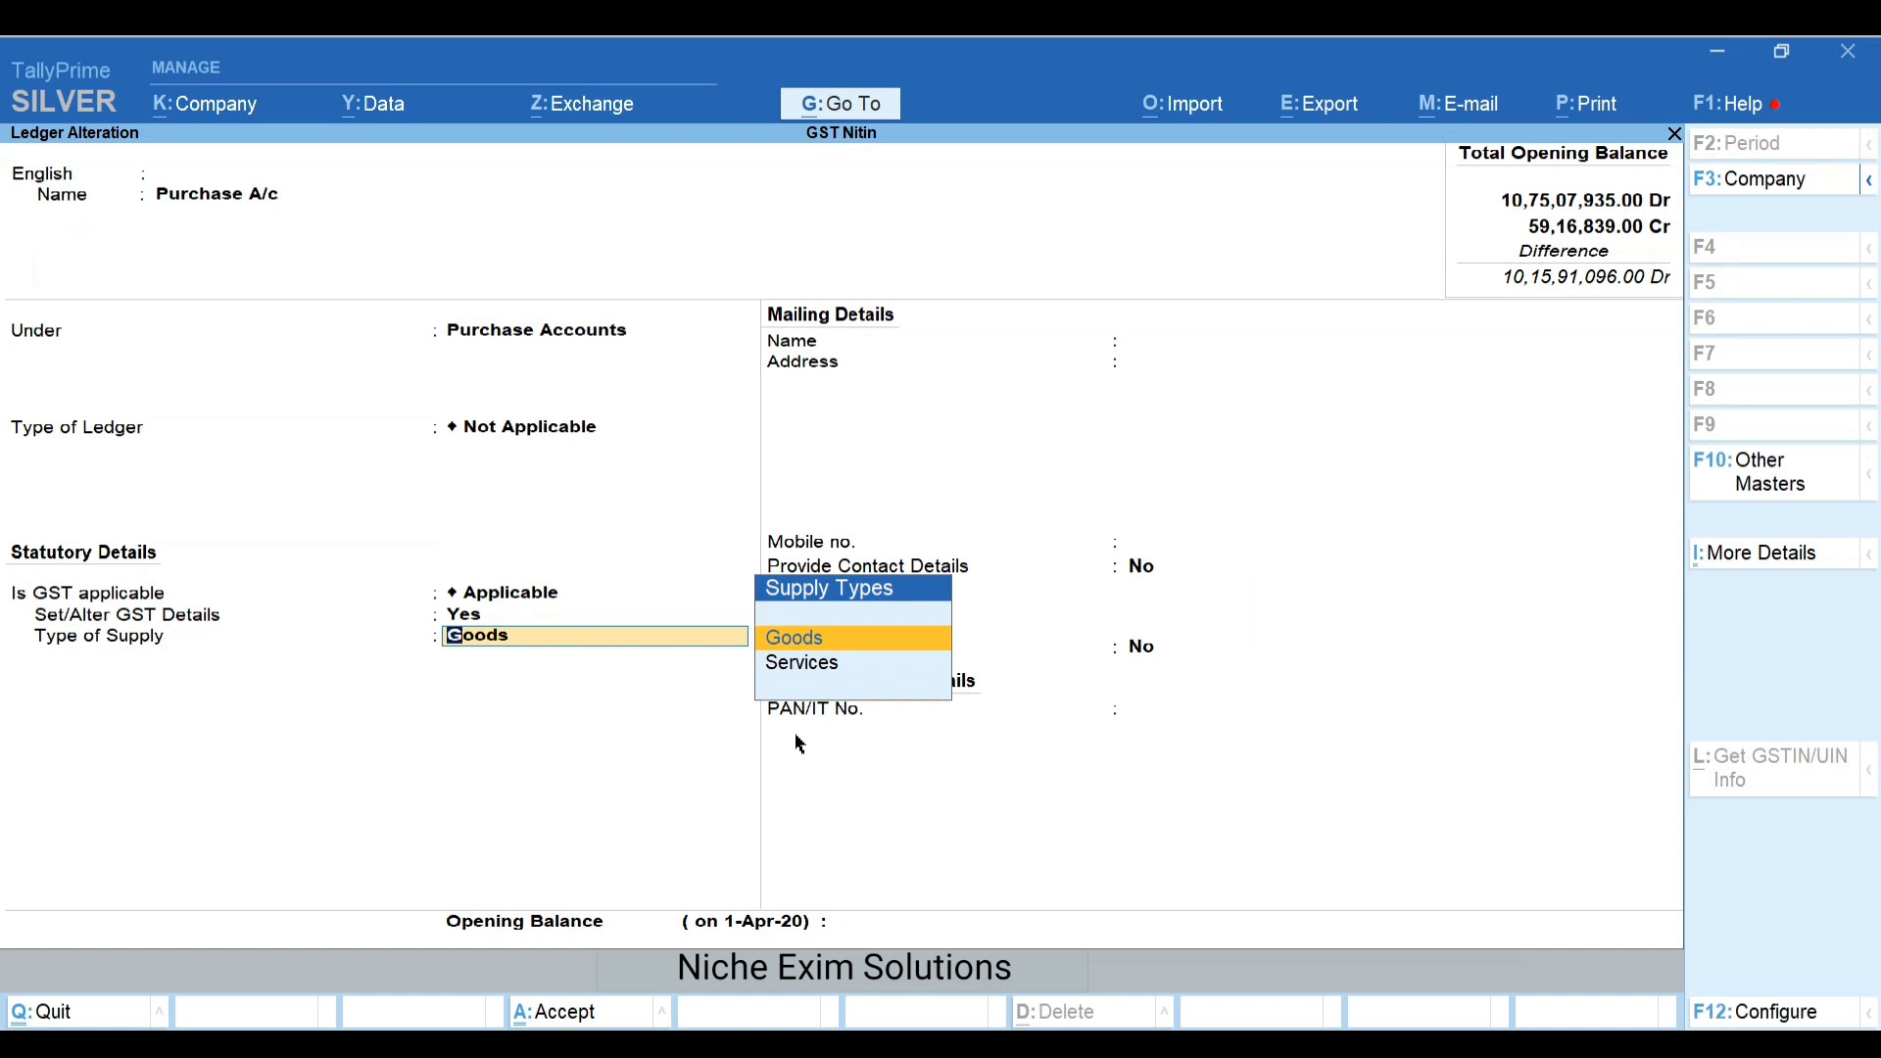
Keep the Purchase A/c type of supply as Goods and save the ledger
{"action": "key", "text": "Return"}
{"action": "key", "text": "Return"}
{"action": "key", "text": "Return"}
{"action": "key", "text": "Return"}
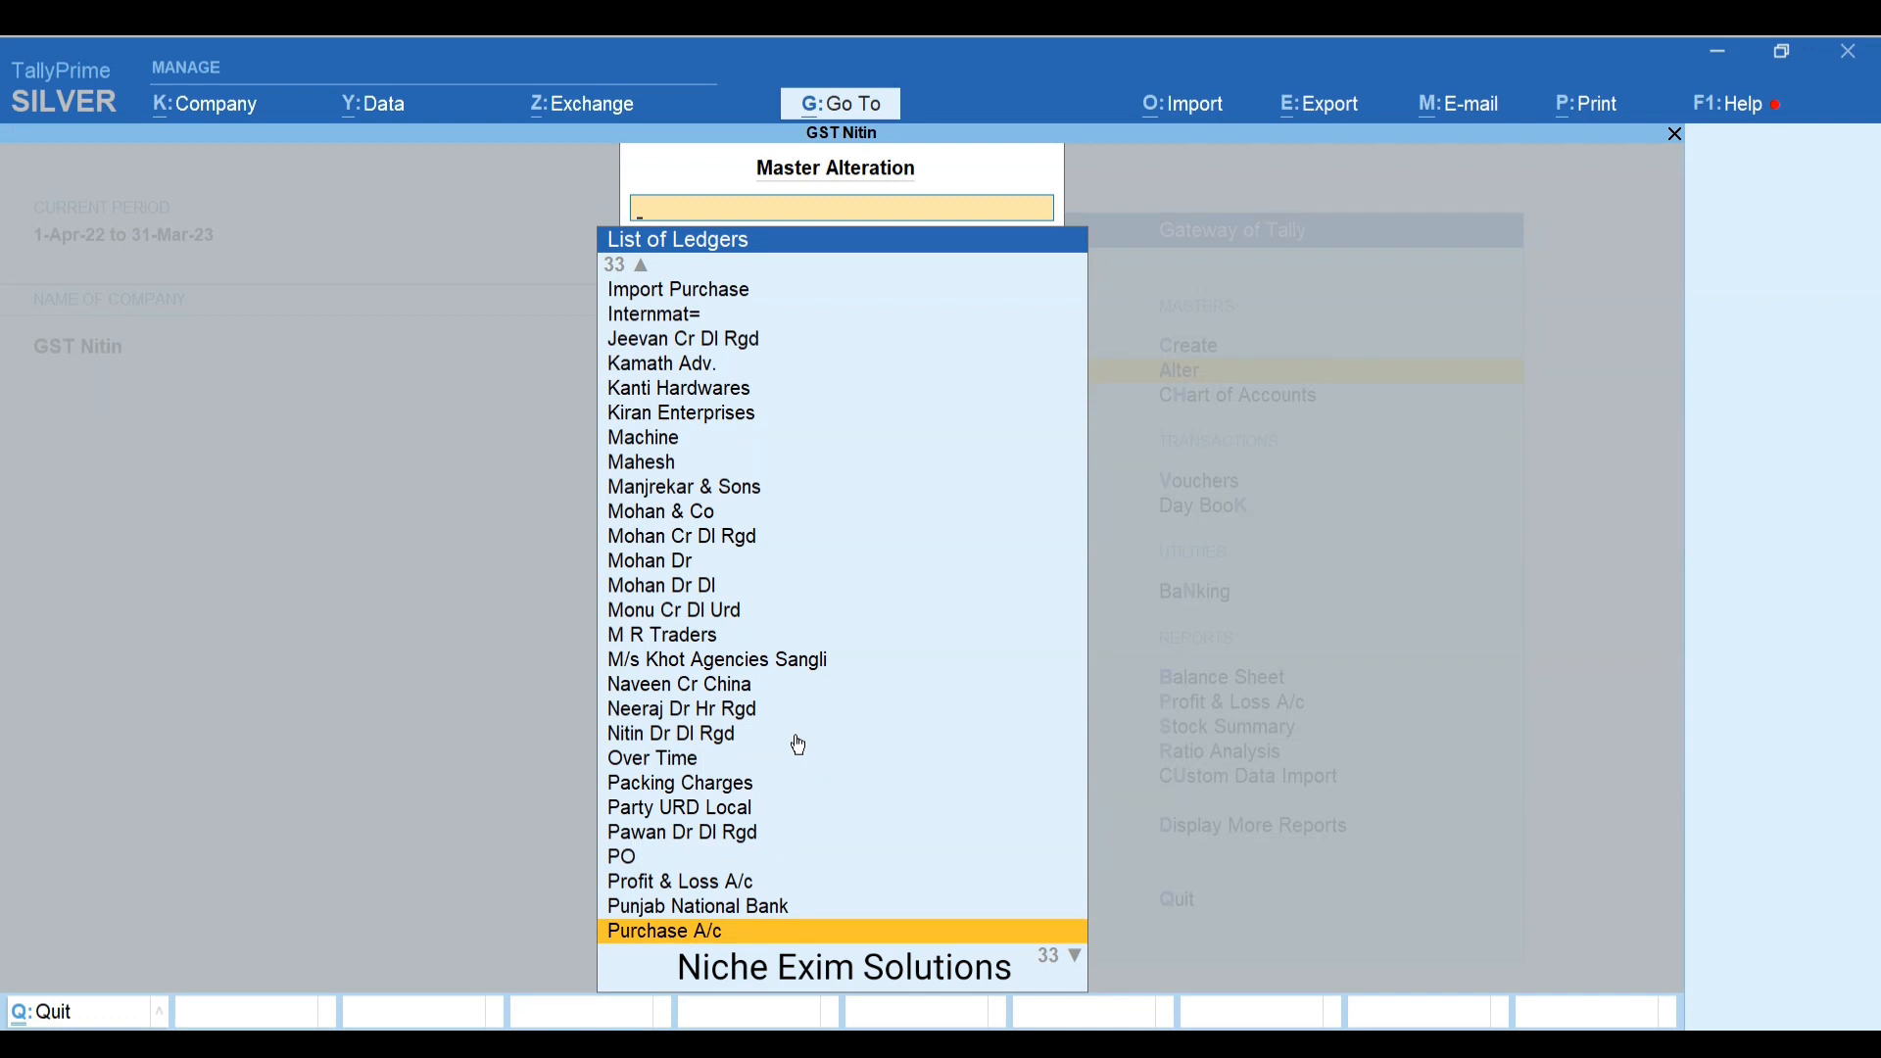
Leave the ledger list and open the list of stock items for alteration
{"action": "key", "text": "Escape"}
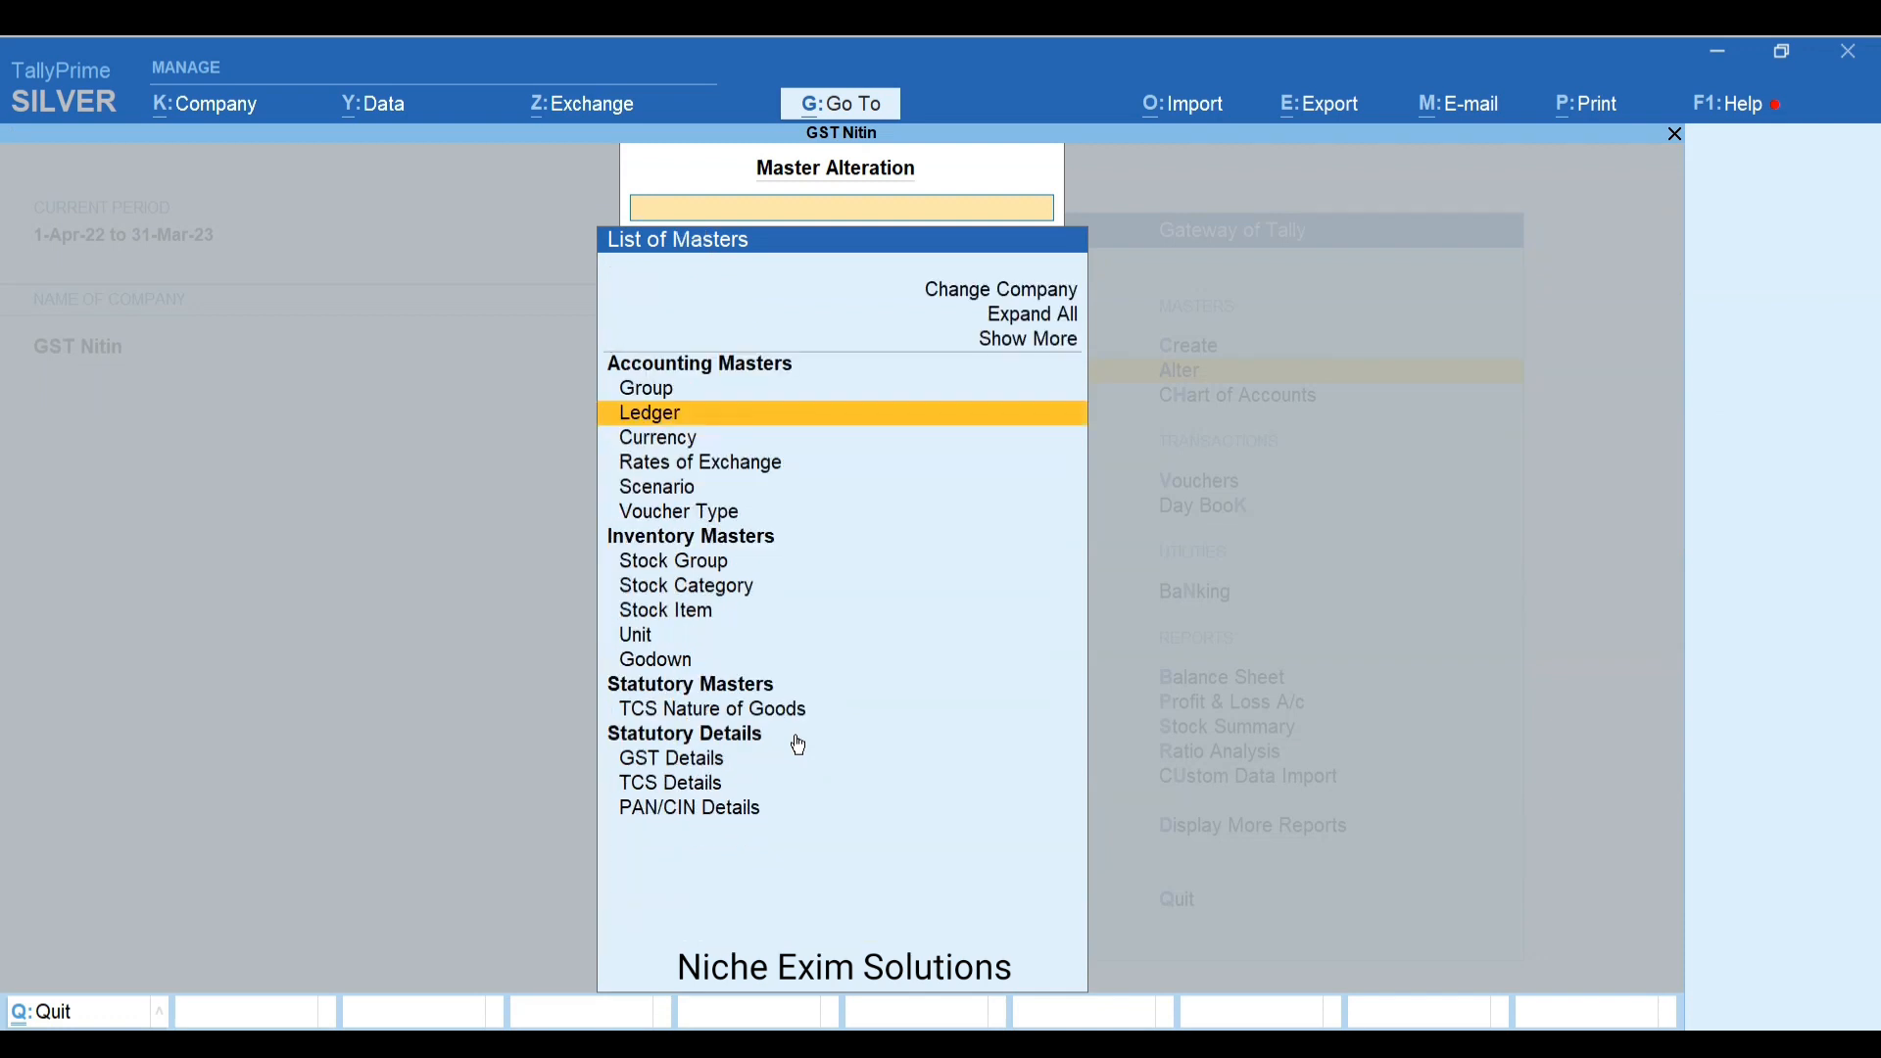
{"action": "key", "text": "Down"}
{"action": "key", "text": "Down"}
{"action": "key", "text": "Down"}
{"action": "key", "text": "Down"}
{"action": "key", "text": "Down"}
{"action": "key", "text": "Down"}
{"action": "key", "text": "Down"}
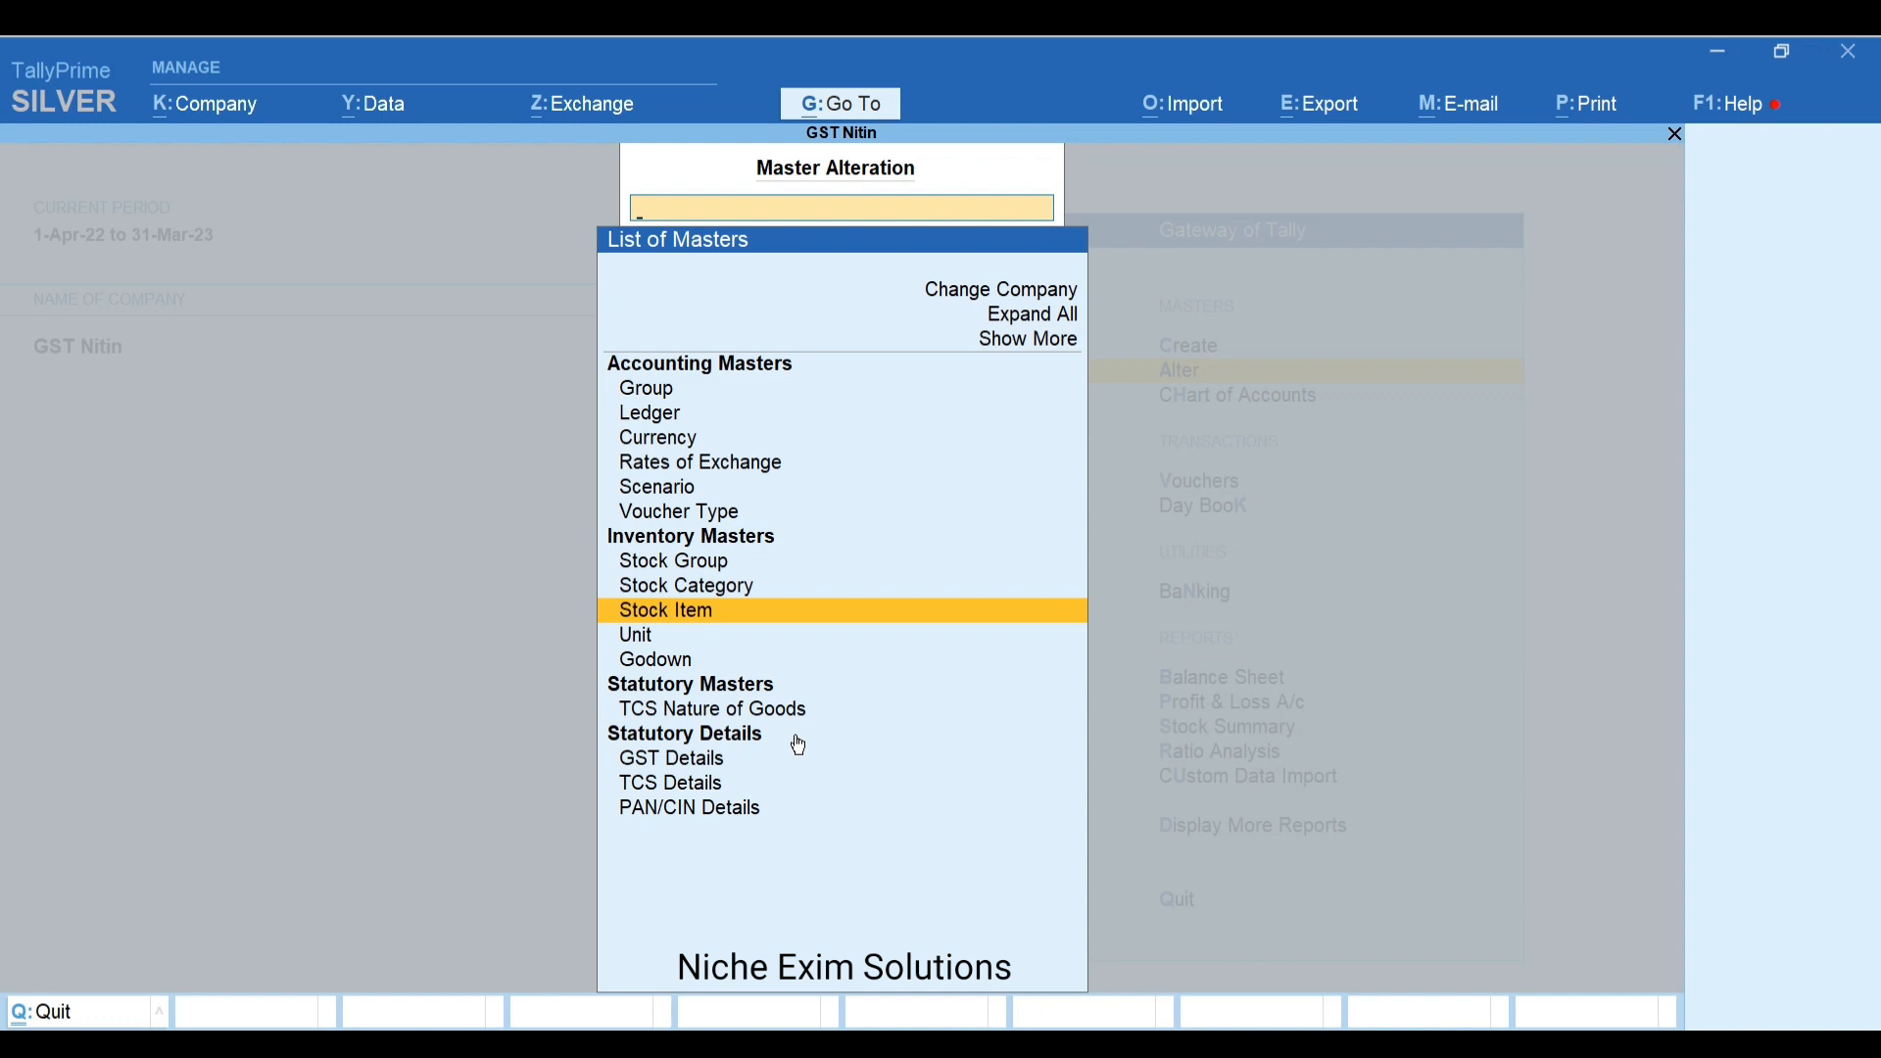
{"action": "key", "text": "Return"}
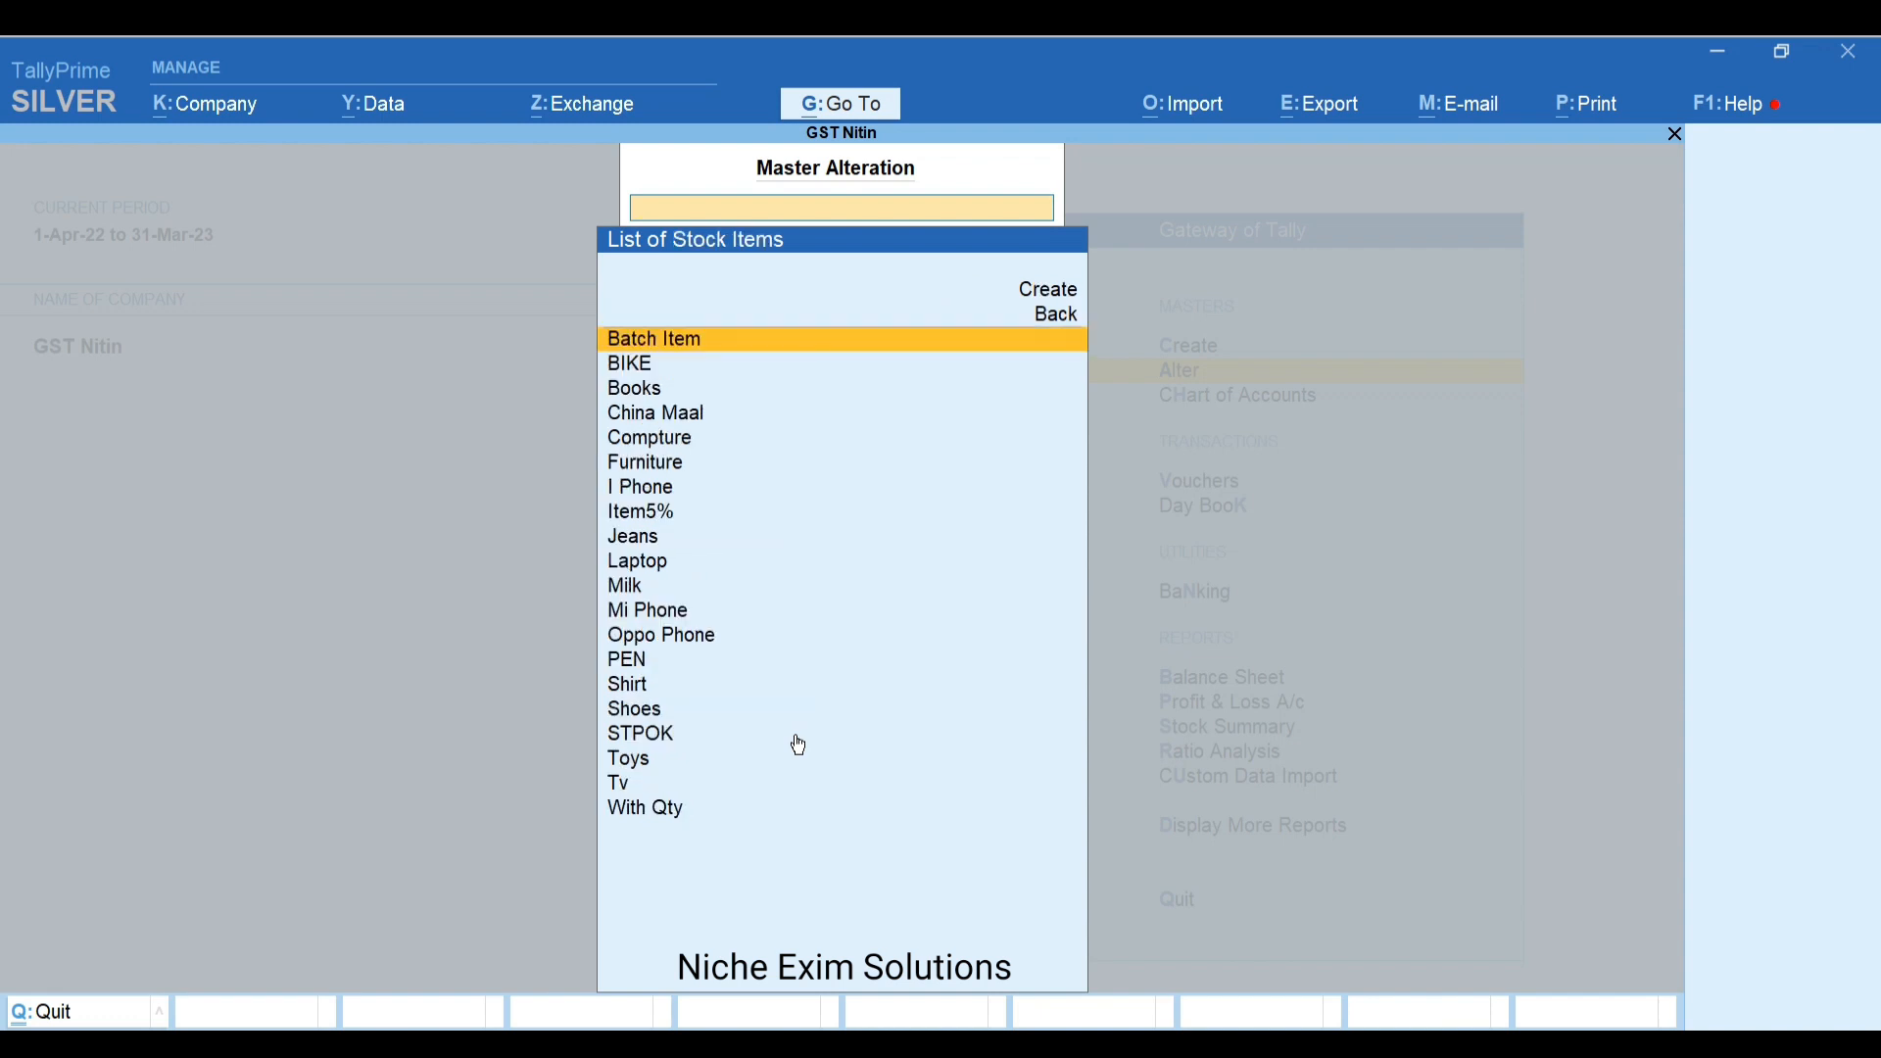
Look through the list of existing stock items
{"action": "key", "text": "Down"}
{"action": "key", "text": "Down"}
{"action": "key", "text": "Down"}
{"action": "key", "text": "Down"}
{"action": "key", "text": "Down"}
{"action": "key", "text": "Down"}
{"action": "key", "text": "Down"}
{"action": "key", "text": "Down"}
{"action": "key", "text": "Down"}
{"action": "key", "text": "Down"}
{"action": "key", "text": "Down"}
{"action": "key", "text": "Down"}
{"action": "key", "text": "Up"}
{"action": "key", "text": "Up"}
{"action": "key", "text": "Up"}
{"action": "key", "text": "Up"}
{"action": "key", "text": "Up"}
{"action": "key", "text": "Up"}
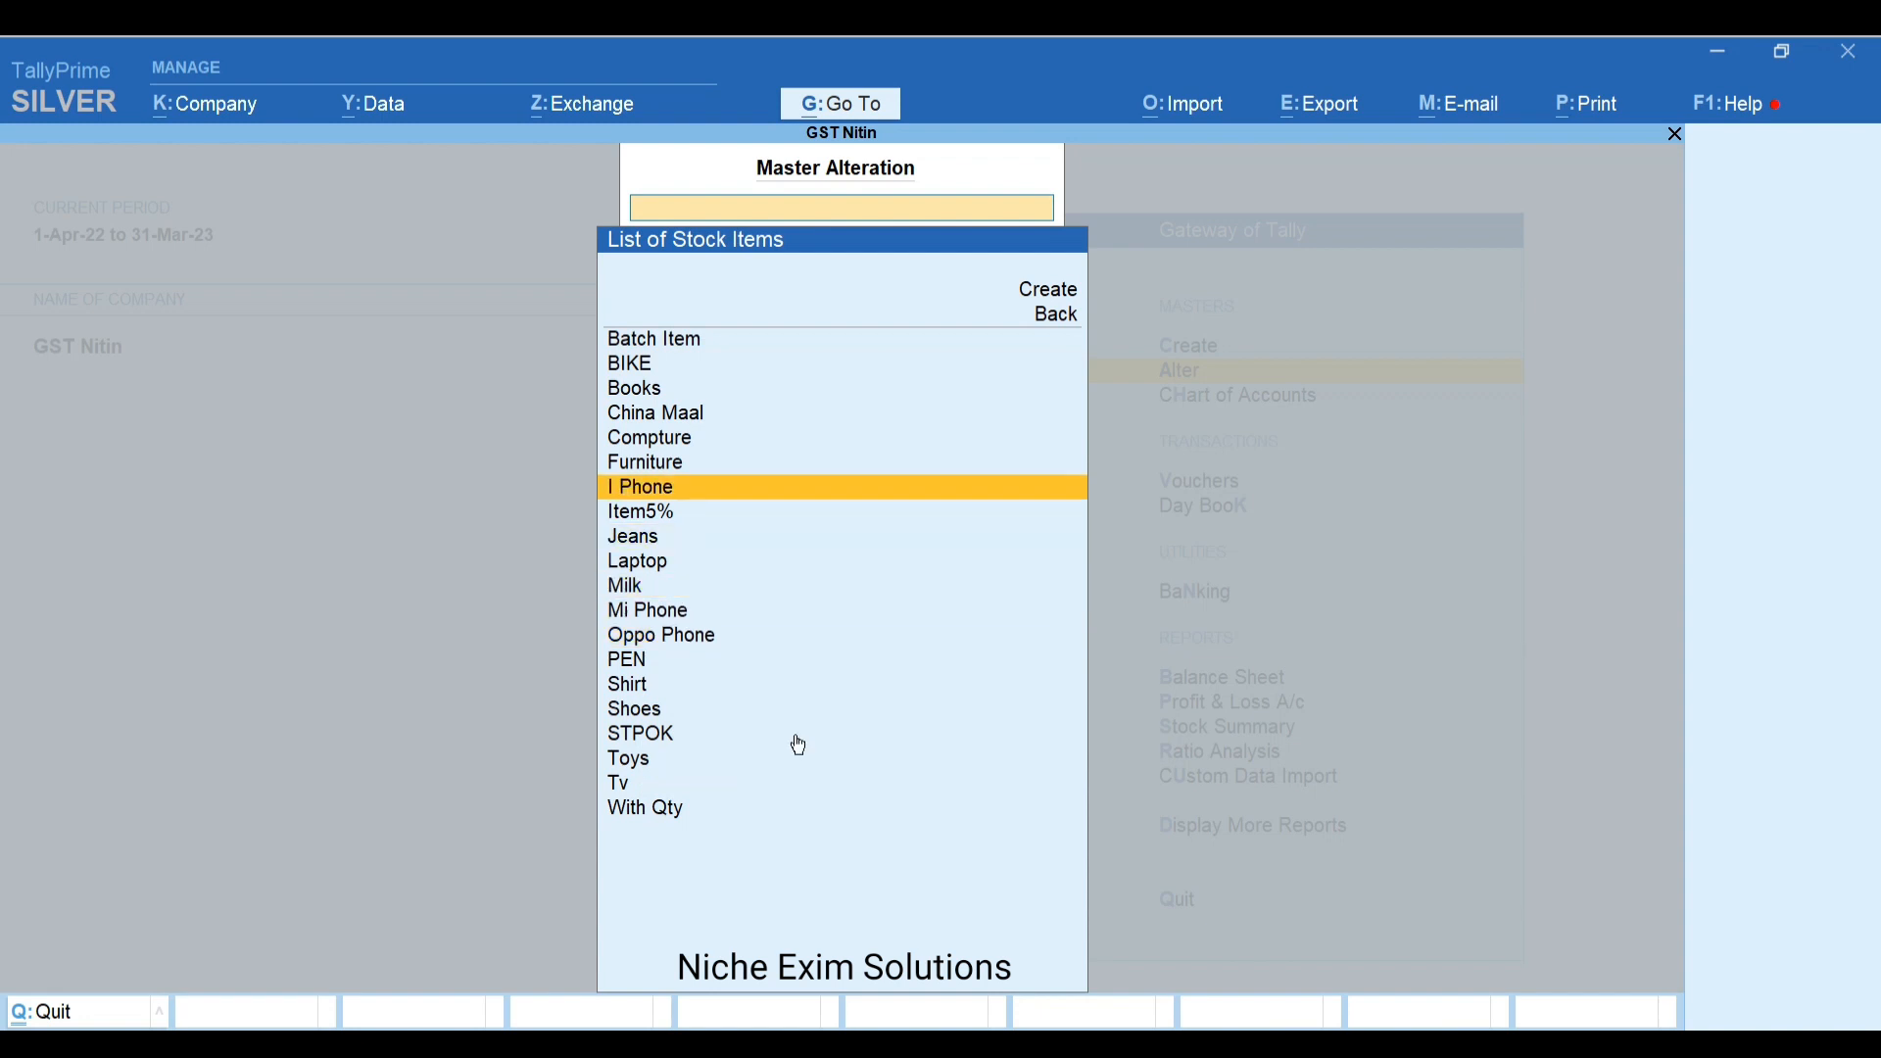
Start creating a new stock item from the stock item list
{"action": "key", "text": "Up"}
{"action": "key", "text": "Up"}
{"action": "key", "text": "Up"}
{"action": "key", "text": "Up"}
{"action": "key", "text": "Up"}
{"action": "key", "text": "Up"}
{"action": "key", "text": "Up"}
{"action": "key", "text": "Up"}
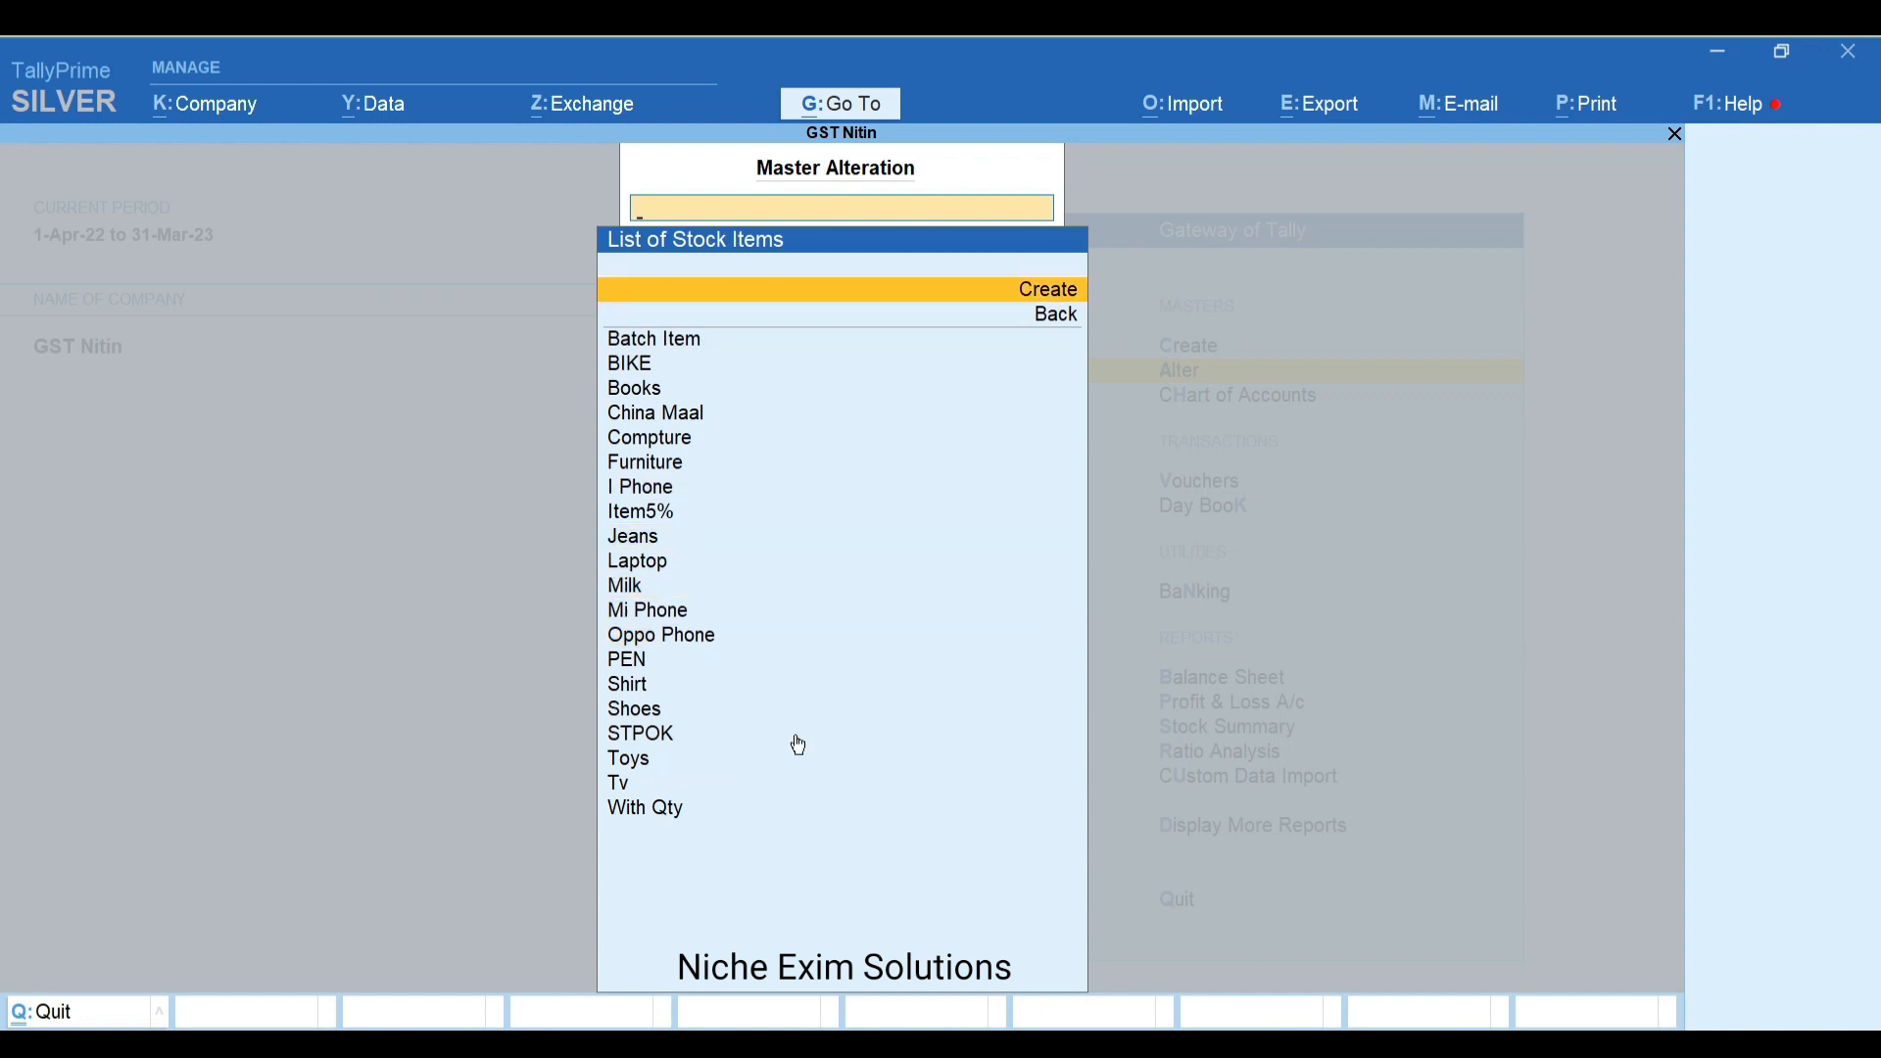
{"action": "key", "text": "Return"}
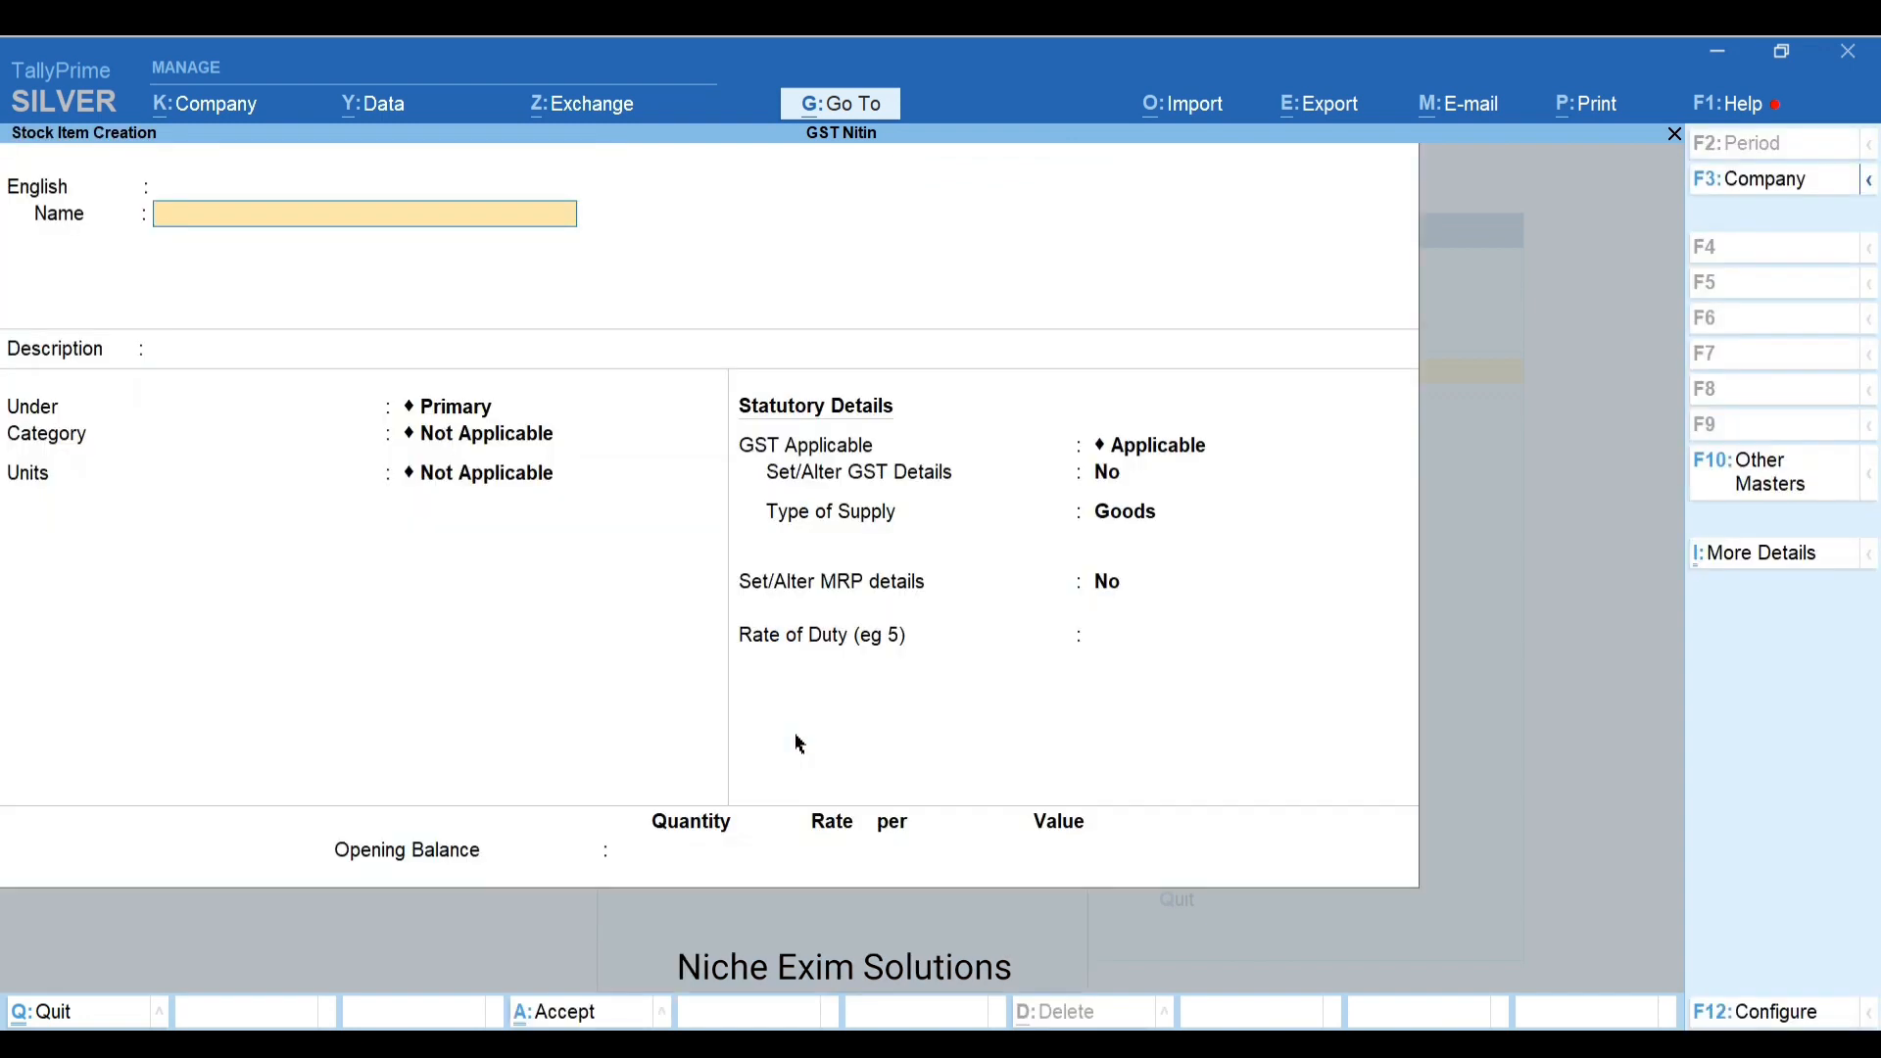
Try to name the new stock item Mi Phone and clear that name again
{"action": "type", "text": "Mi Phone"}
{"action": "key", "text": "Return"}
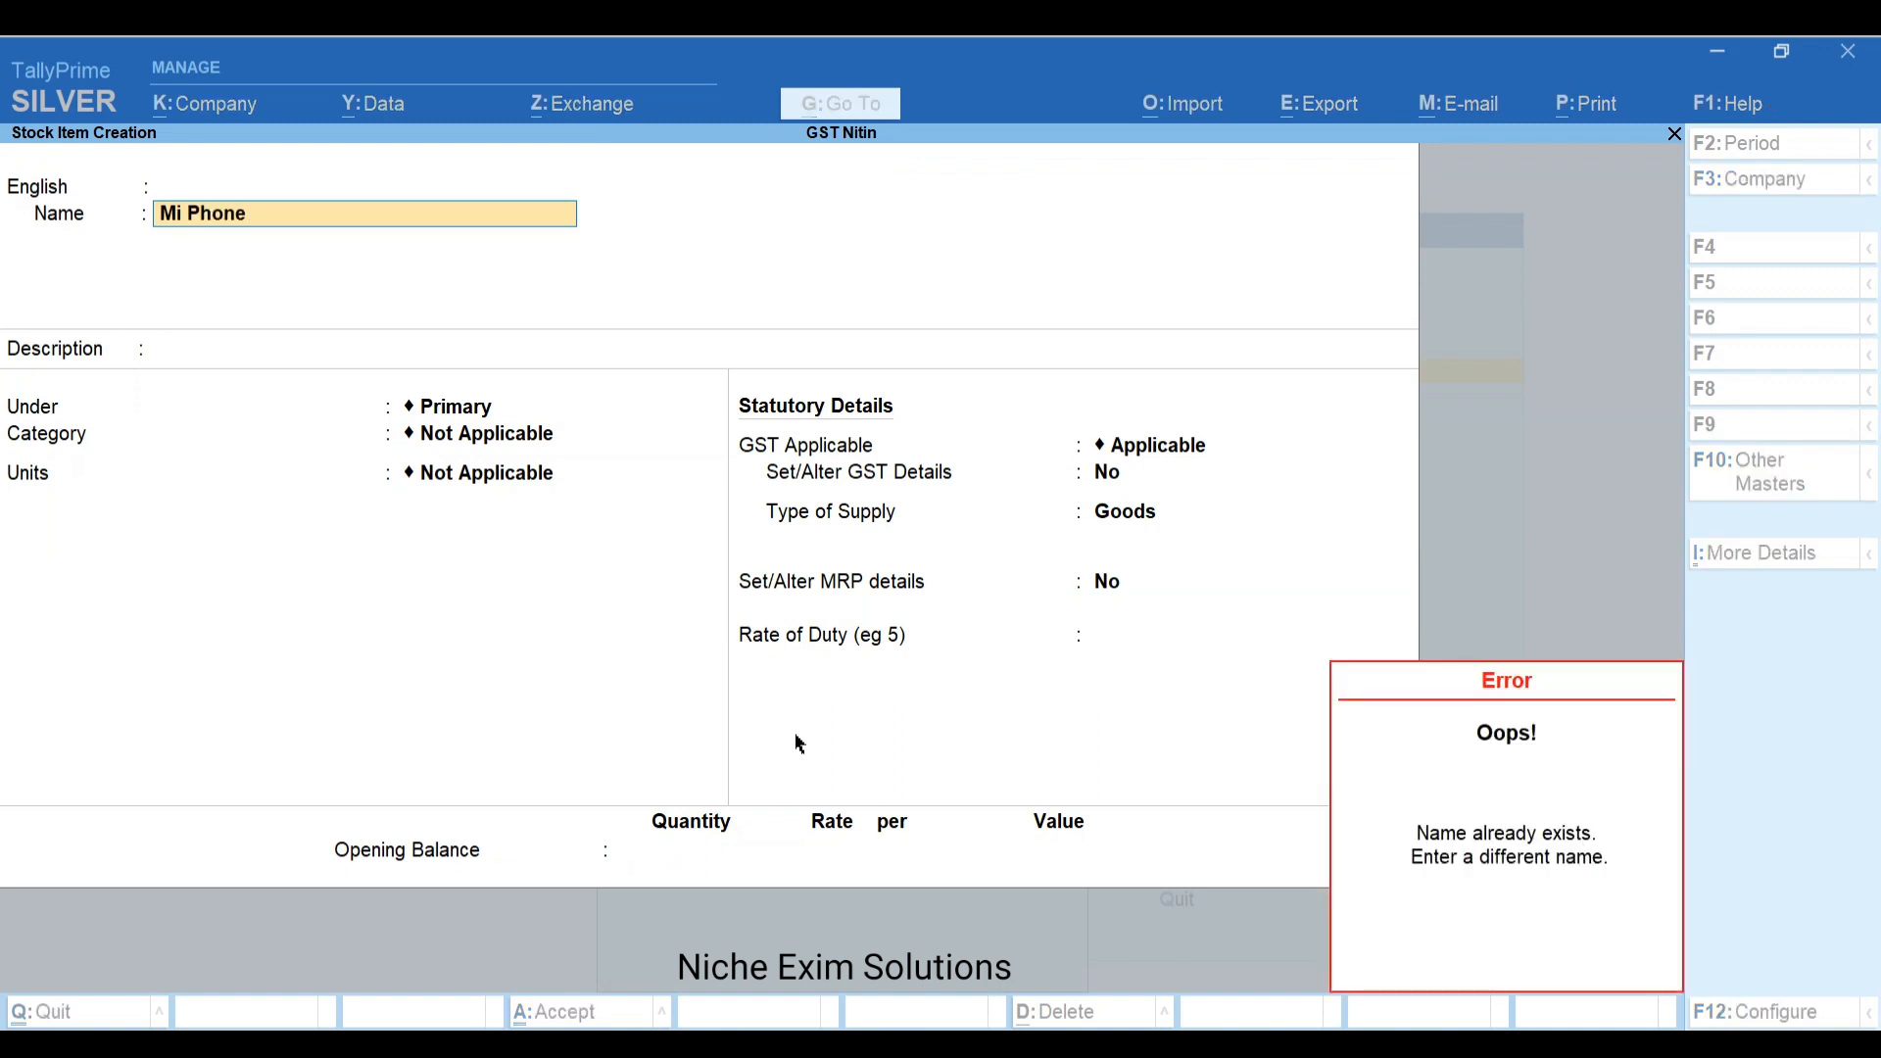
{"action": "key", "text": "Escape"}
{"action": "key", "text": "BackSpace"}
{"action": "key", "text": "BackSpace"}
{"action": "key", "text": "BackSpace"}
{"action": "key", "text": "BackSpace"}
{"action": "key", "text": "BackSpace"}
{"action": "key", "text": "BackSpace"}
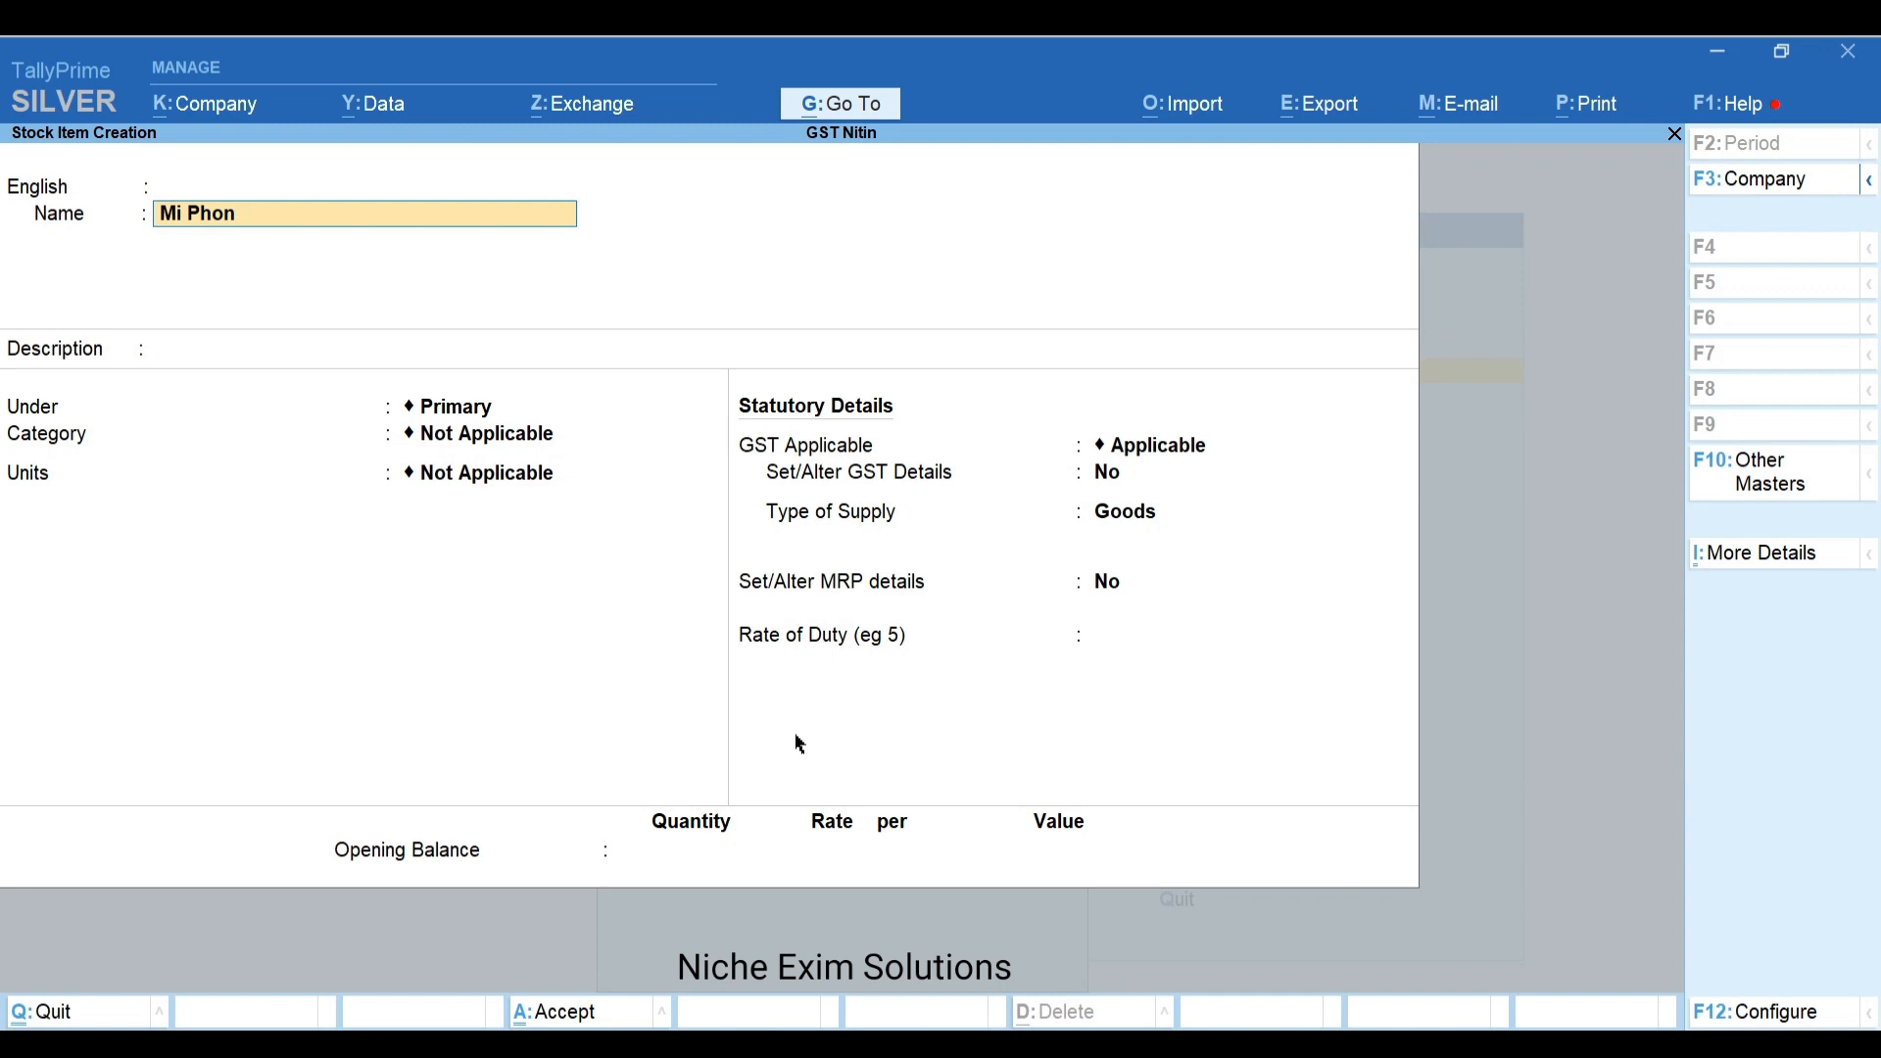
{"action": "key", "text": "BackSpace"}
Name the new stock item Pen New and leave its alias empty
{"action": "type", "text": "Pen"}
{"action": "key", "text": "Return"}
{"action": "type", "text": "New"}
{"action": "key", "text": "Return"}
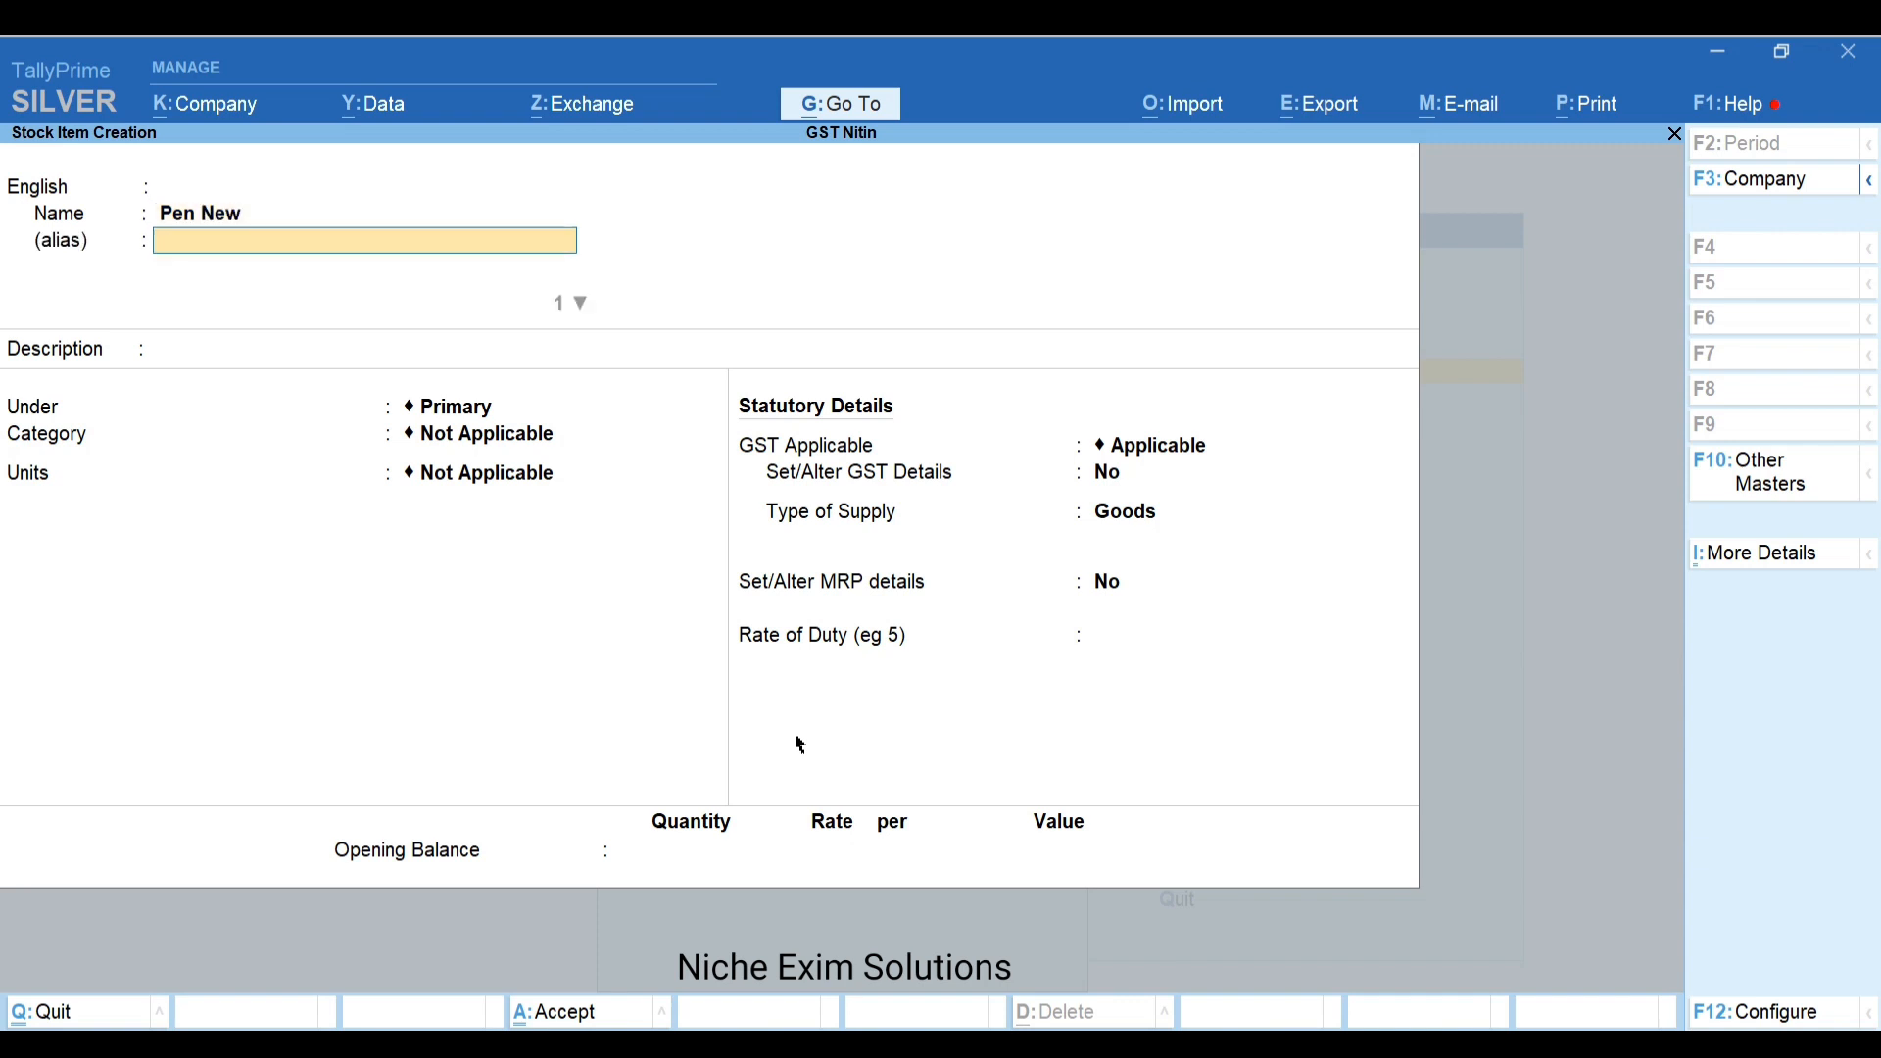
{"action": "key", "text": "Return"}
{"action": "key", "text": "Return"}
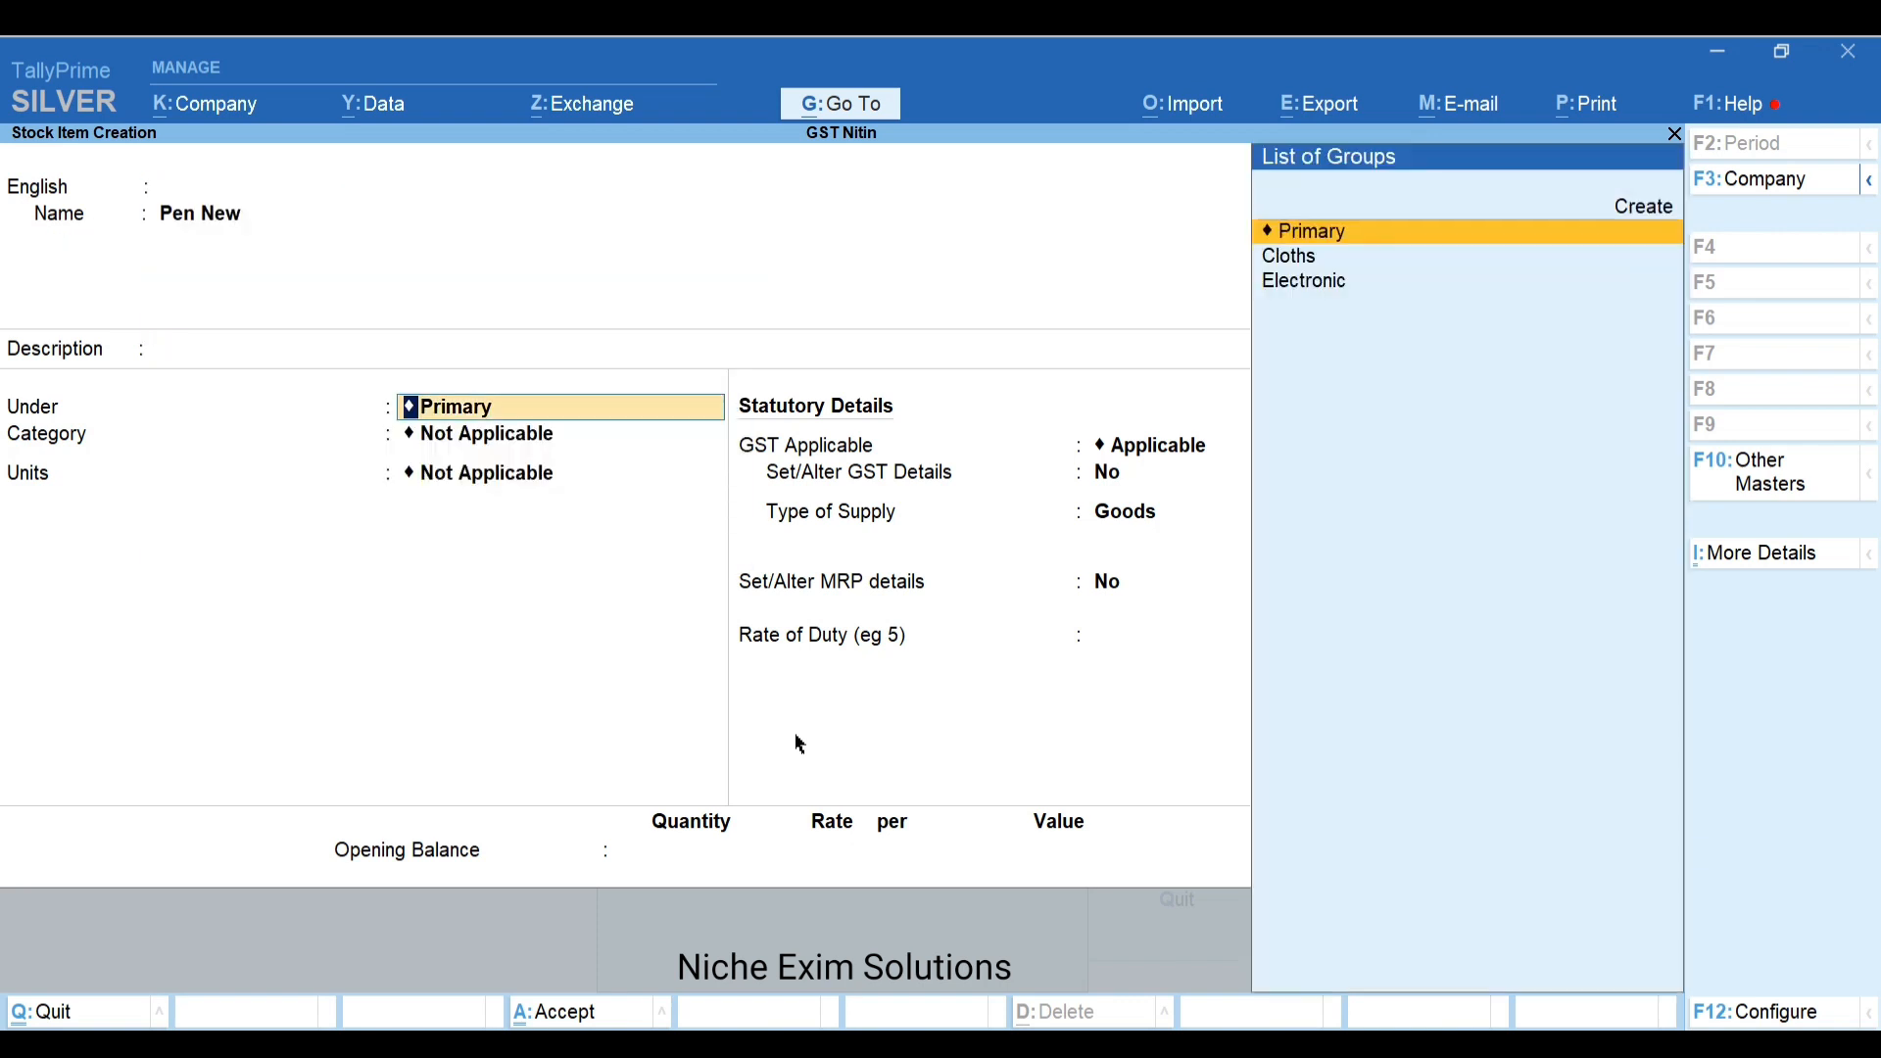
Look through the available stock groups and keep Pen New under Primary
{"action": "key", "text": "Down"}
{"action": "key", "text": "Down"}
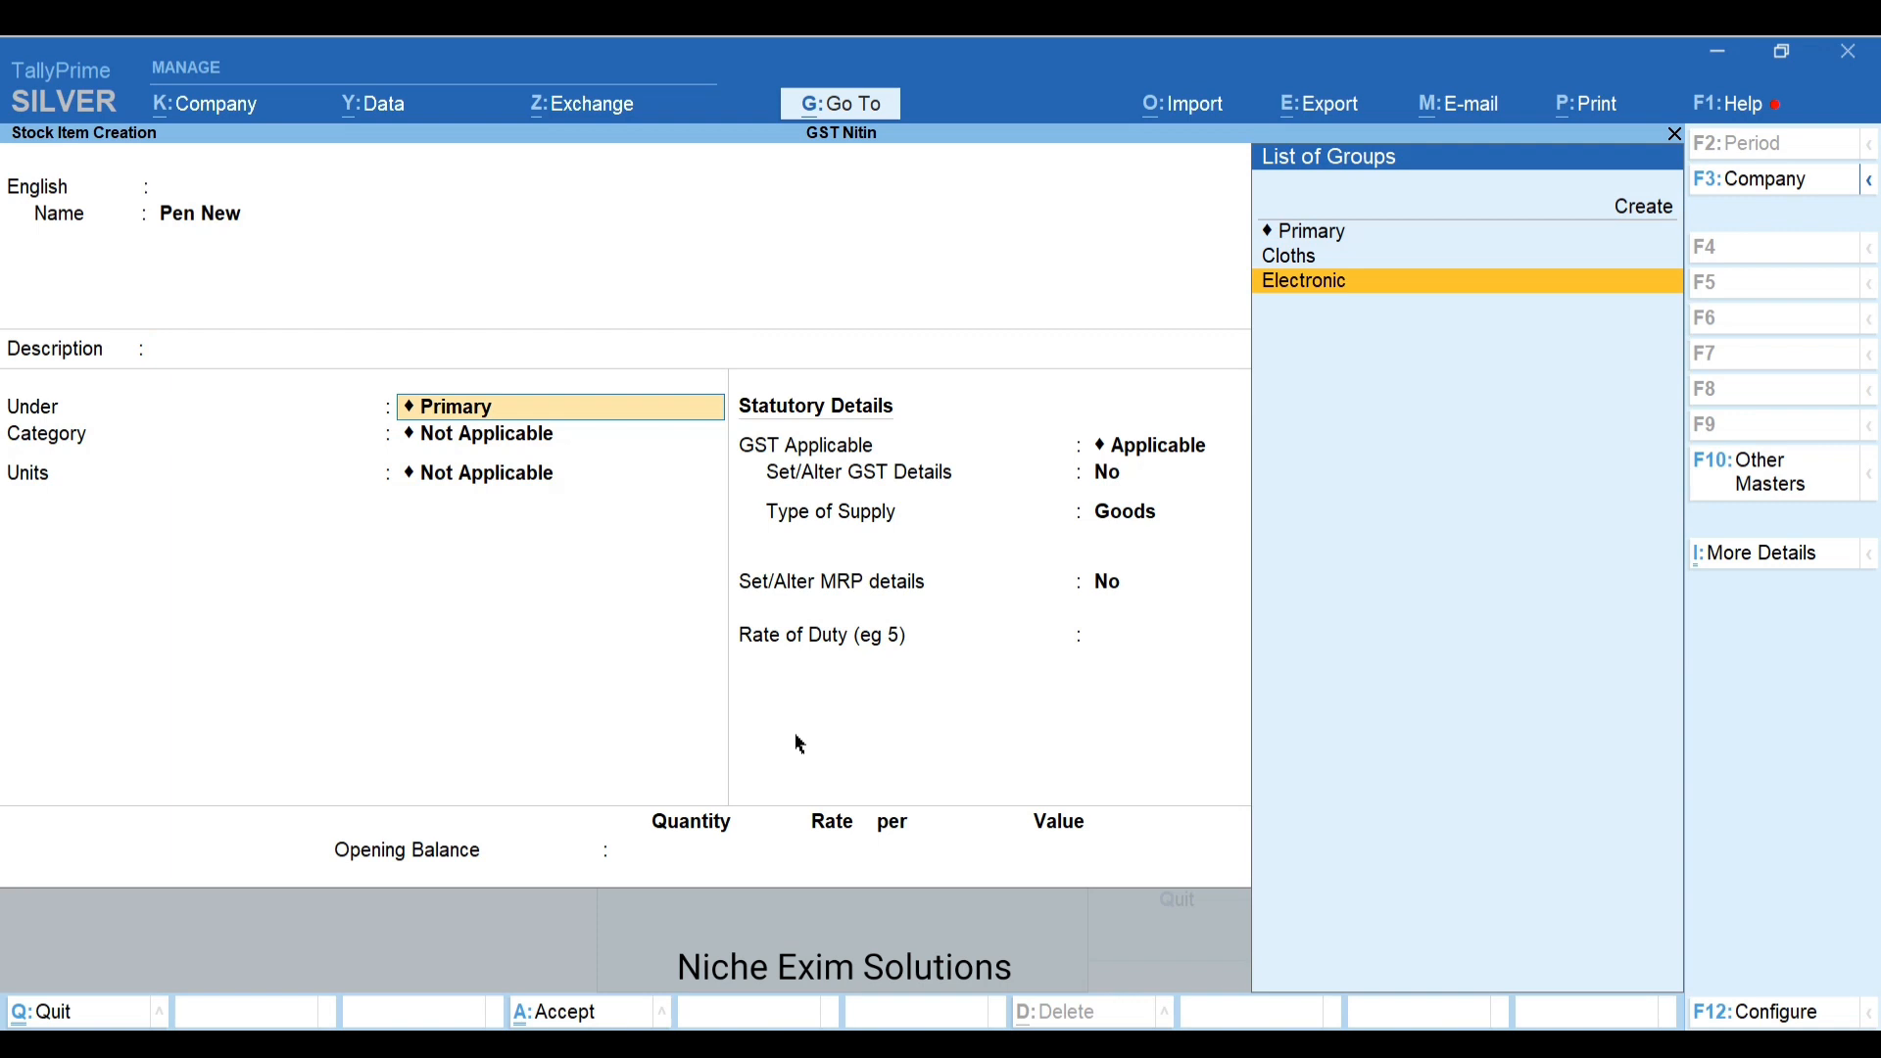
{"action": "key", "text": "Up"}
{"action": "key", "text": "Down"}
{"action": "key", "text": "Up"}
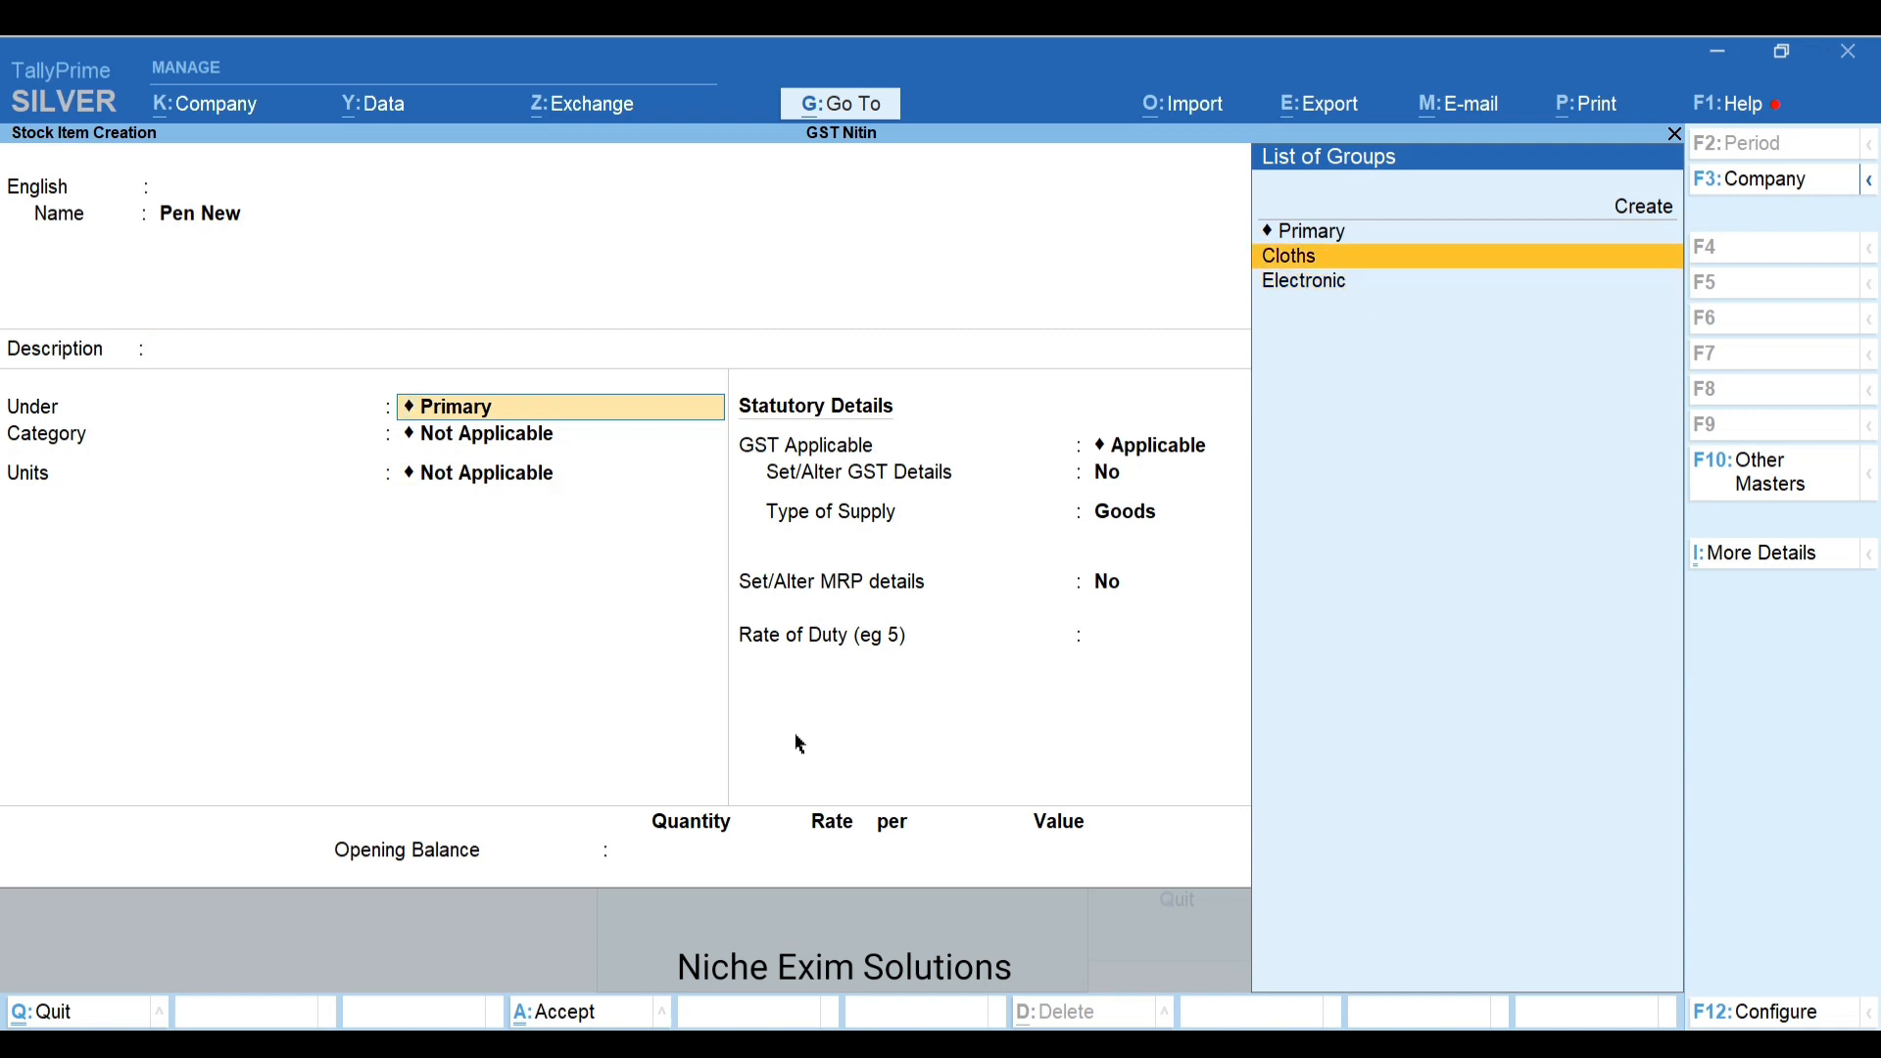
{"action": "key", "text": "Up"}
{"action": "key", "text": "Return"}
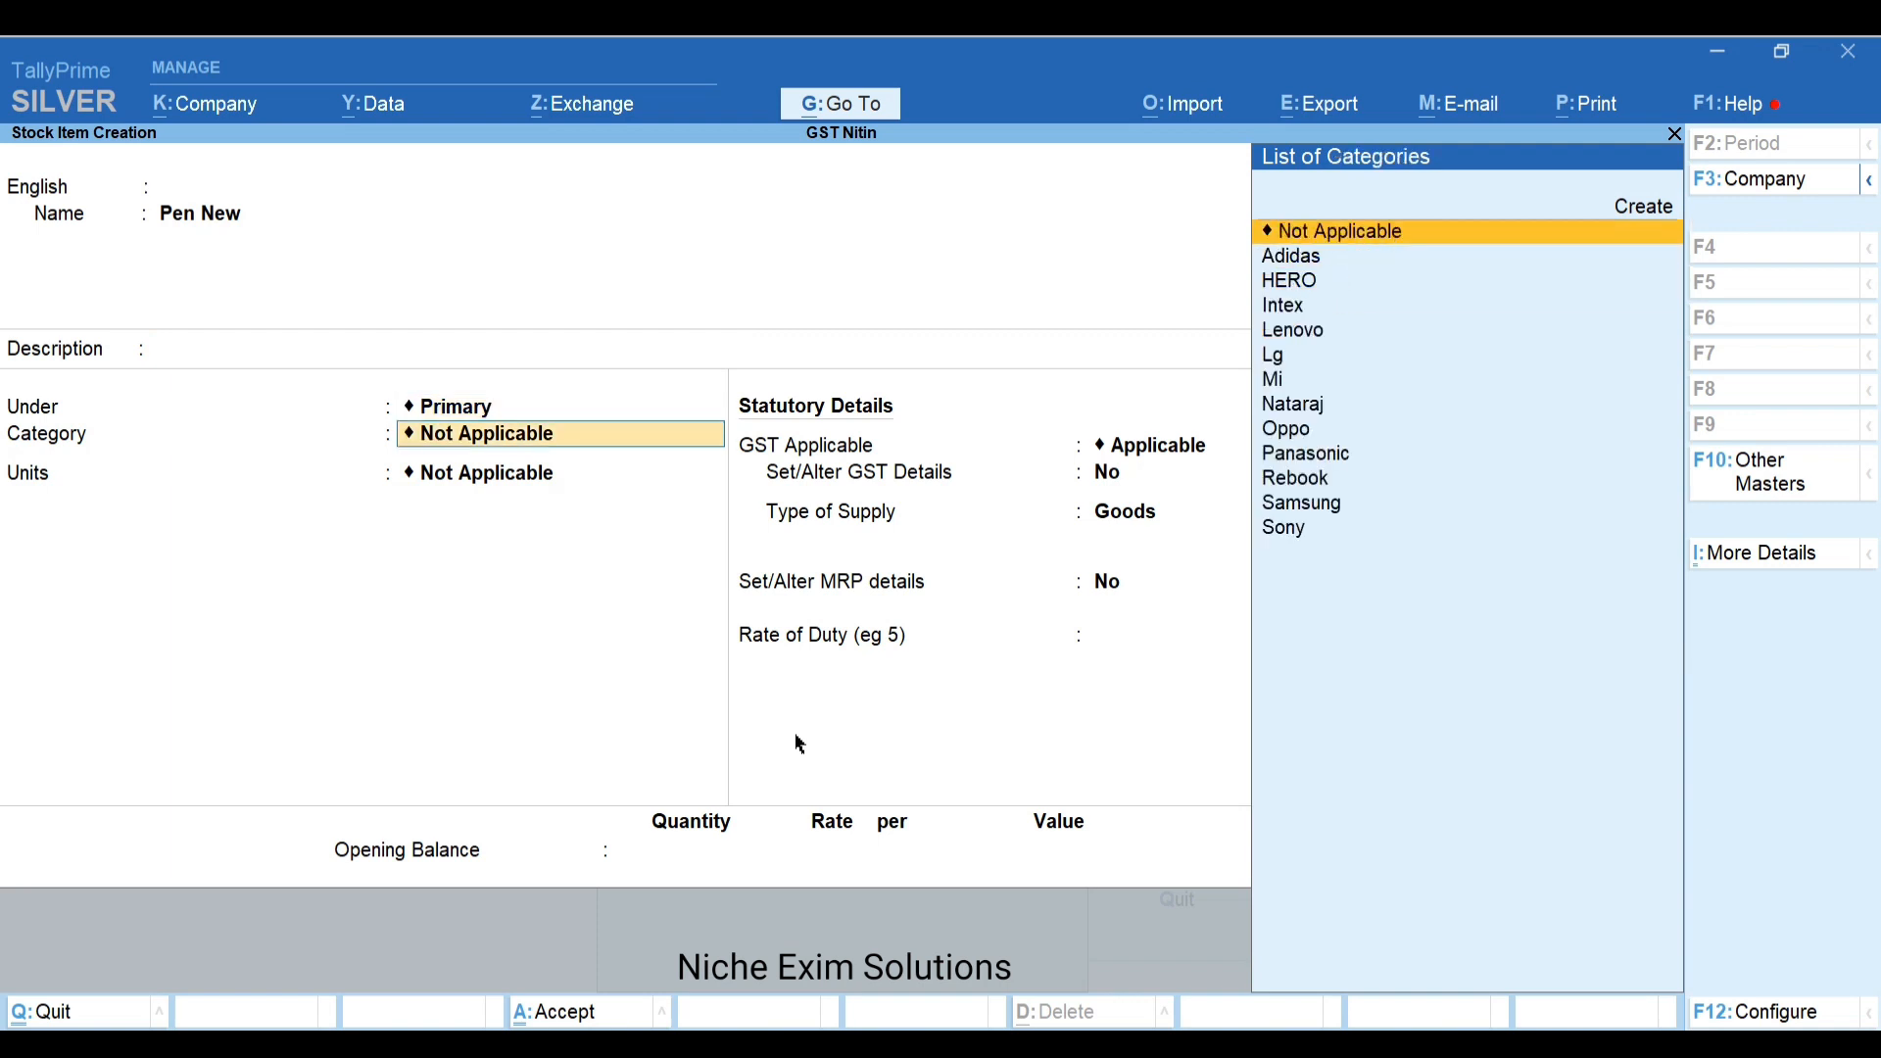
Look through the stock categories and set the category of Pen New to Intex
{"action": "key", "text": "Down"}
{"action": "key", "text": "Down"}
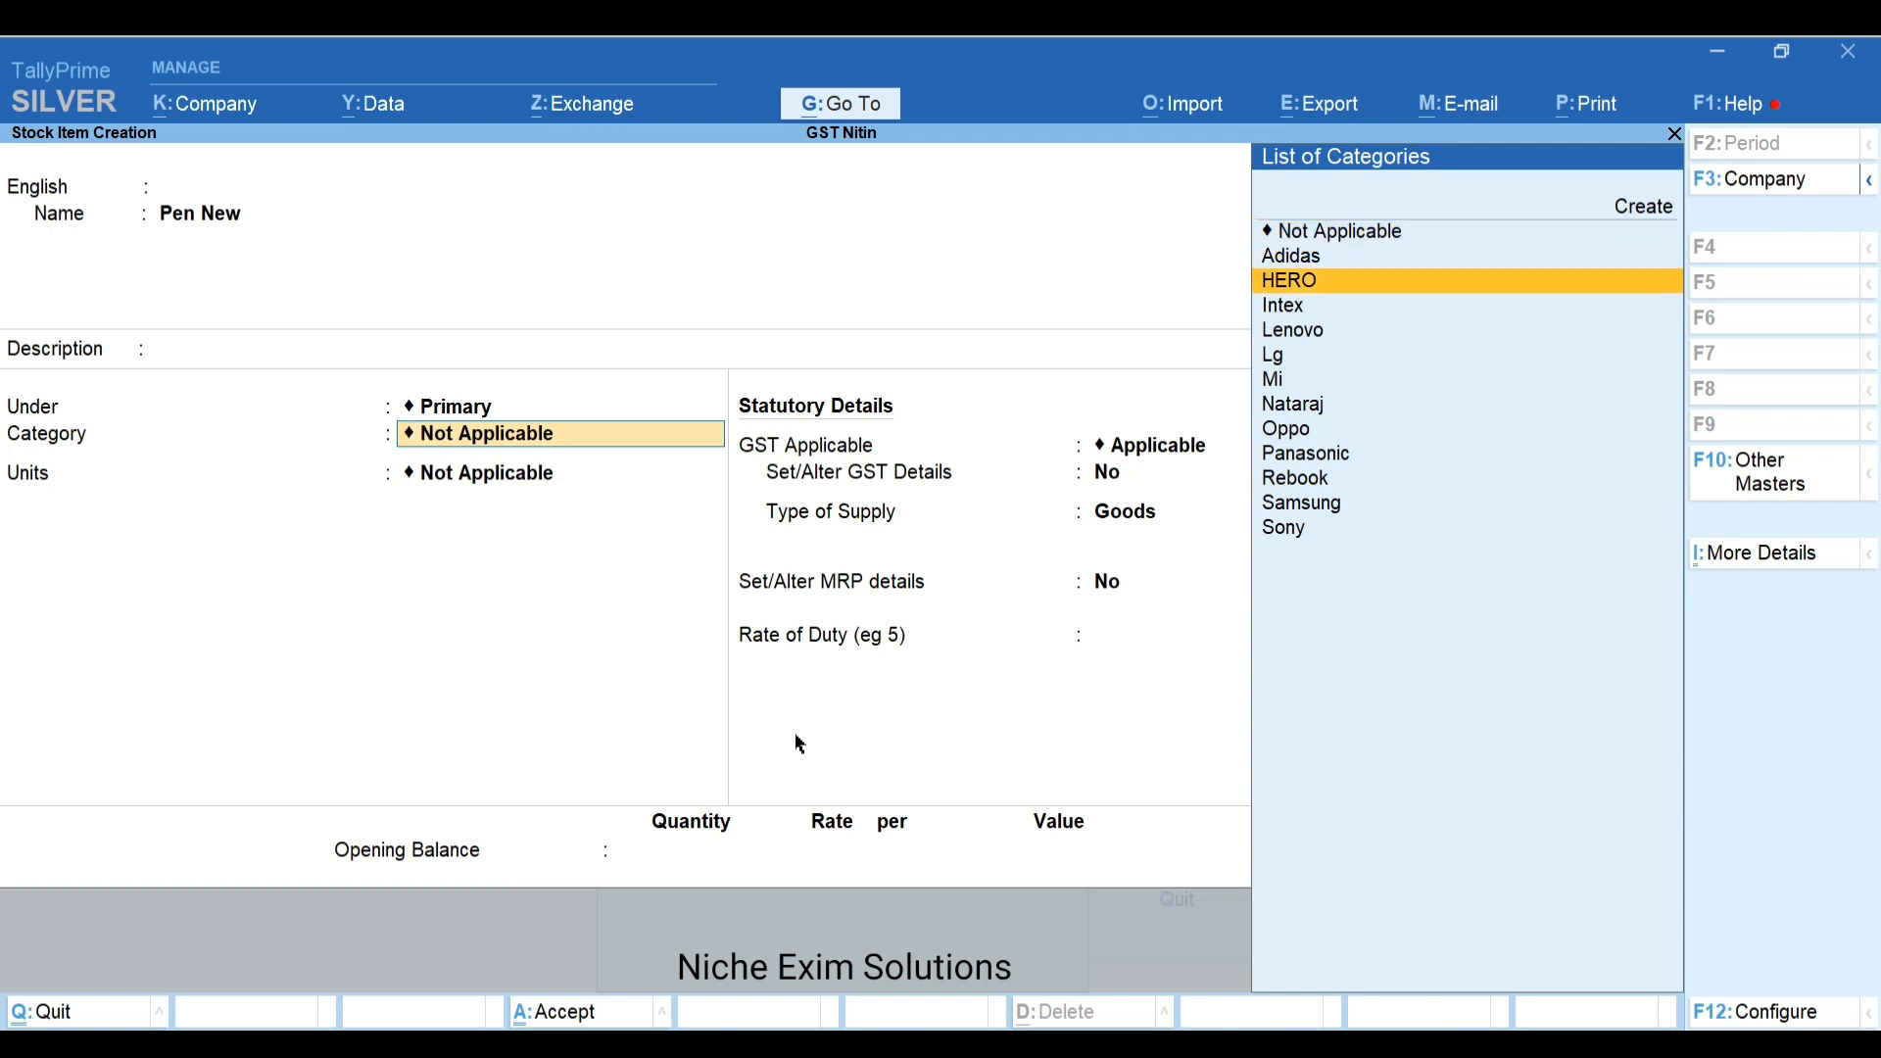
{"action": "key", "text": "Down"}
{"action": "key", "text": "Down"}
{"action": "key", "text": "Down"}
{"action": "key", "text": "Down"}
{"action": "key", "text": "Down"}
{"action": "key", "text": "Down"}
{"action": "key", "text": "Down"}
{"action": "key", "text": "Down"}
{"action": "key", "text": "Down"}
{"action": "key", "text": "Down"}
{"action": "key", "text": "Up"}
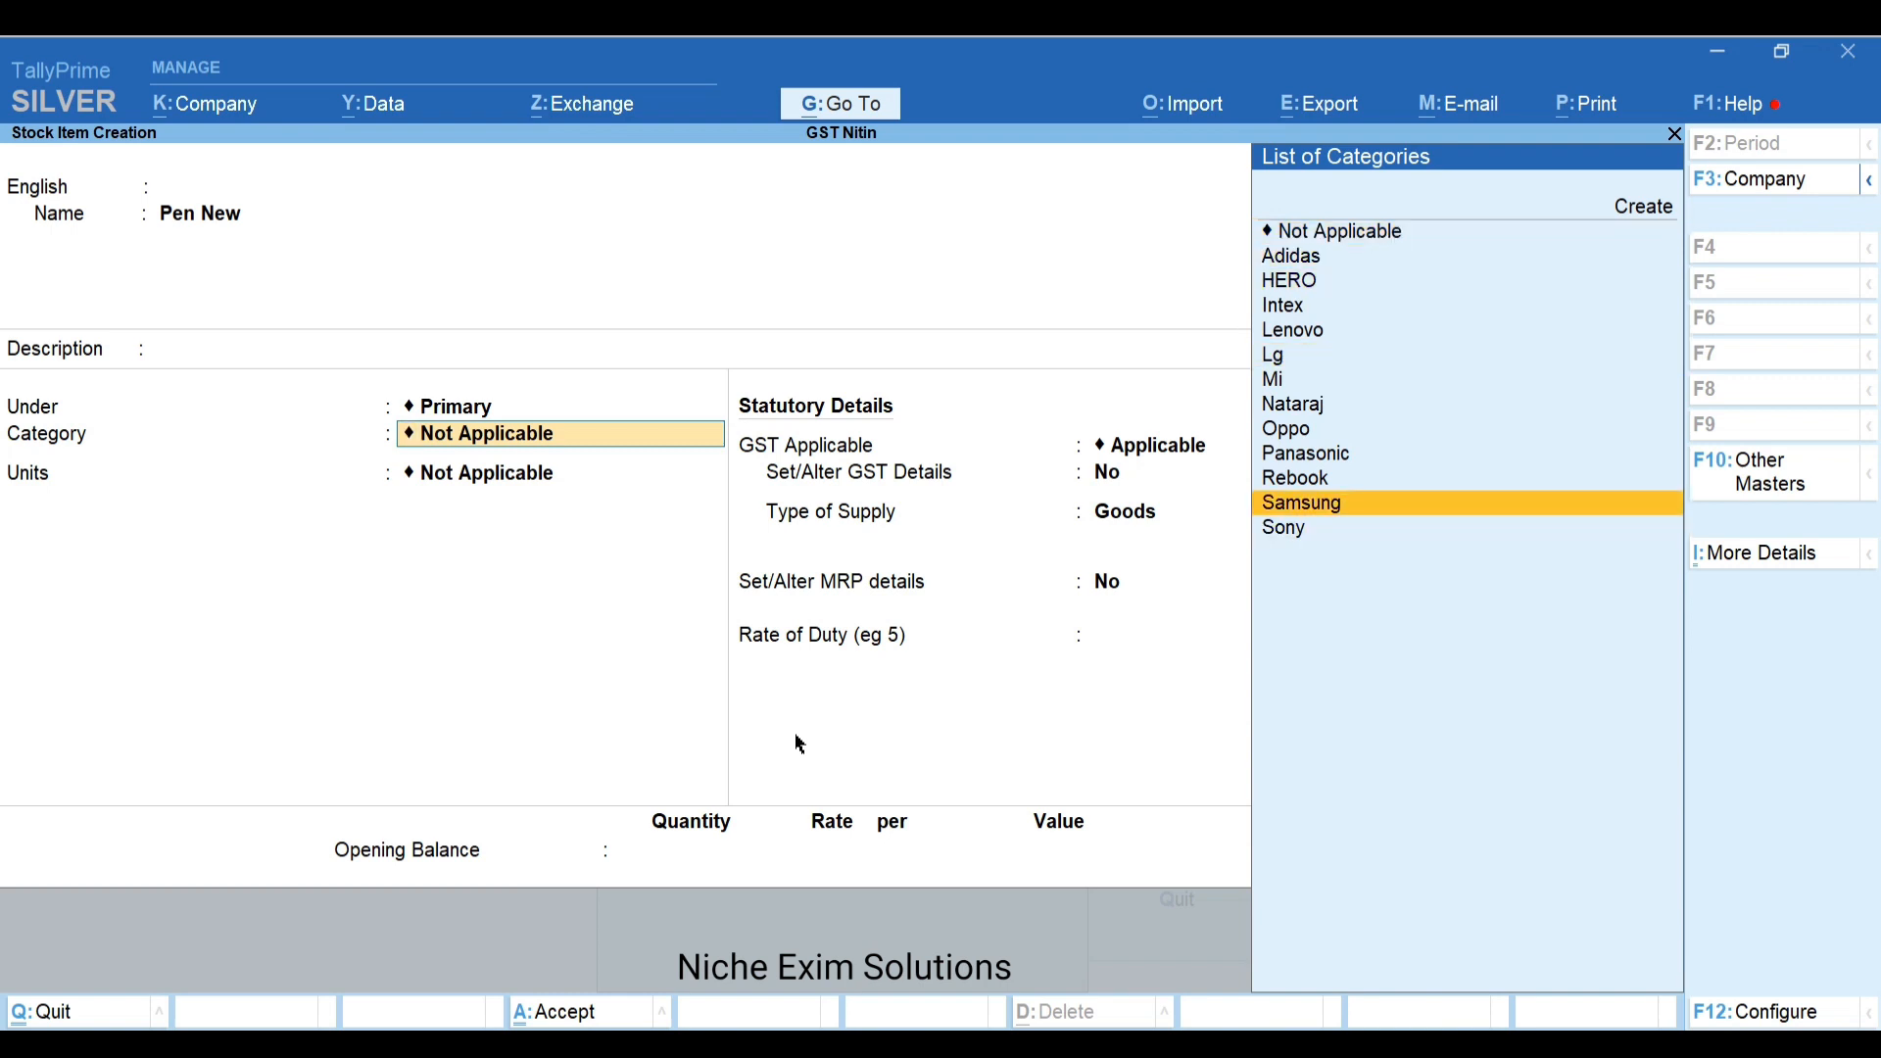
{"action": "key", "text": "Up"}
{"action": "key", "text": "Up"}
{"action": "key", "text": "Up"}
{"action": "key", "text": "Up"}
{"action": "key", "text": "Up"}
{"action": "key", "text": "Up"}
{"action": "key", "text": "Up"}
{"action": "key", "text": "Up"}
{"action": "key", "text": "Up"}
{"action": "key", "text": "Up"}
{"action": "key", "text": "Up"}
{"action": "key", "text": "Up"}
{"action": "key", "text": "Down"}
{"action": "key", "text": "Down"}
{"action": "key", "text": "Down"}
{"action": "key", "text": "Down"}
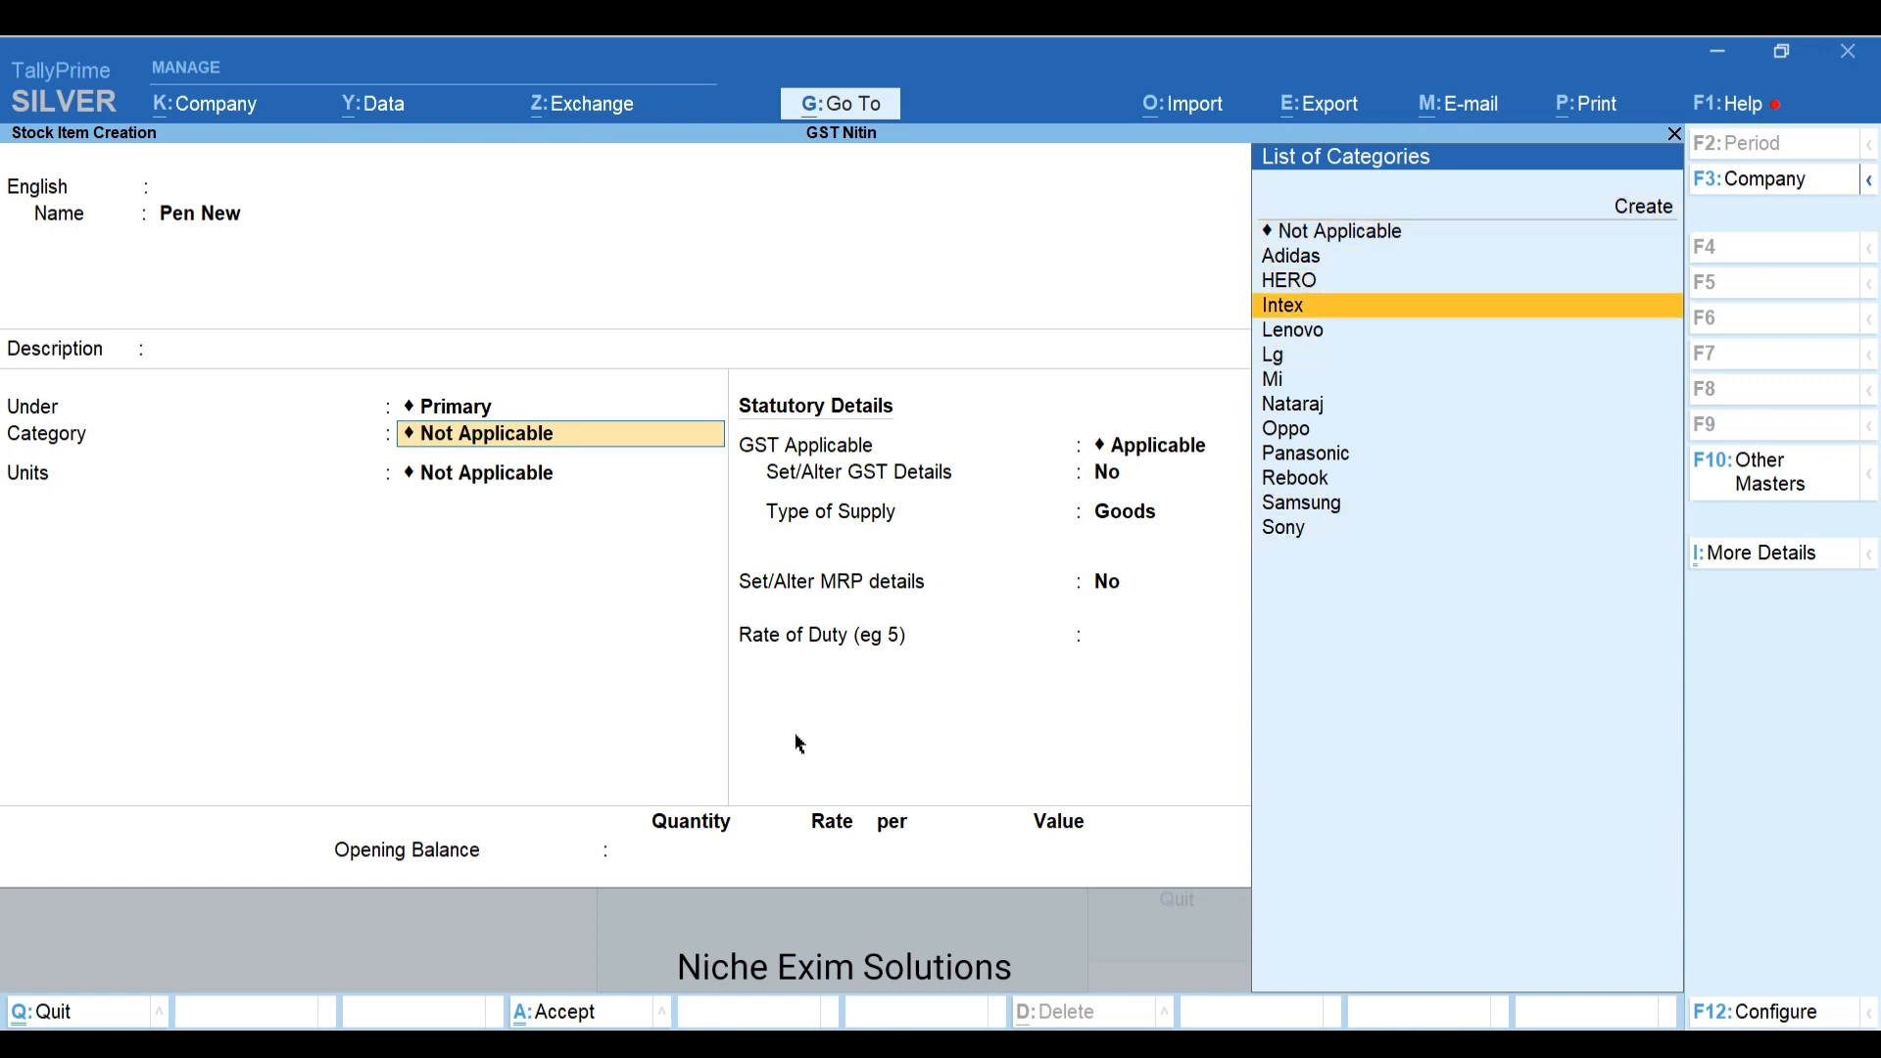
{"action": "key", "text": "Return"}
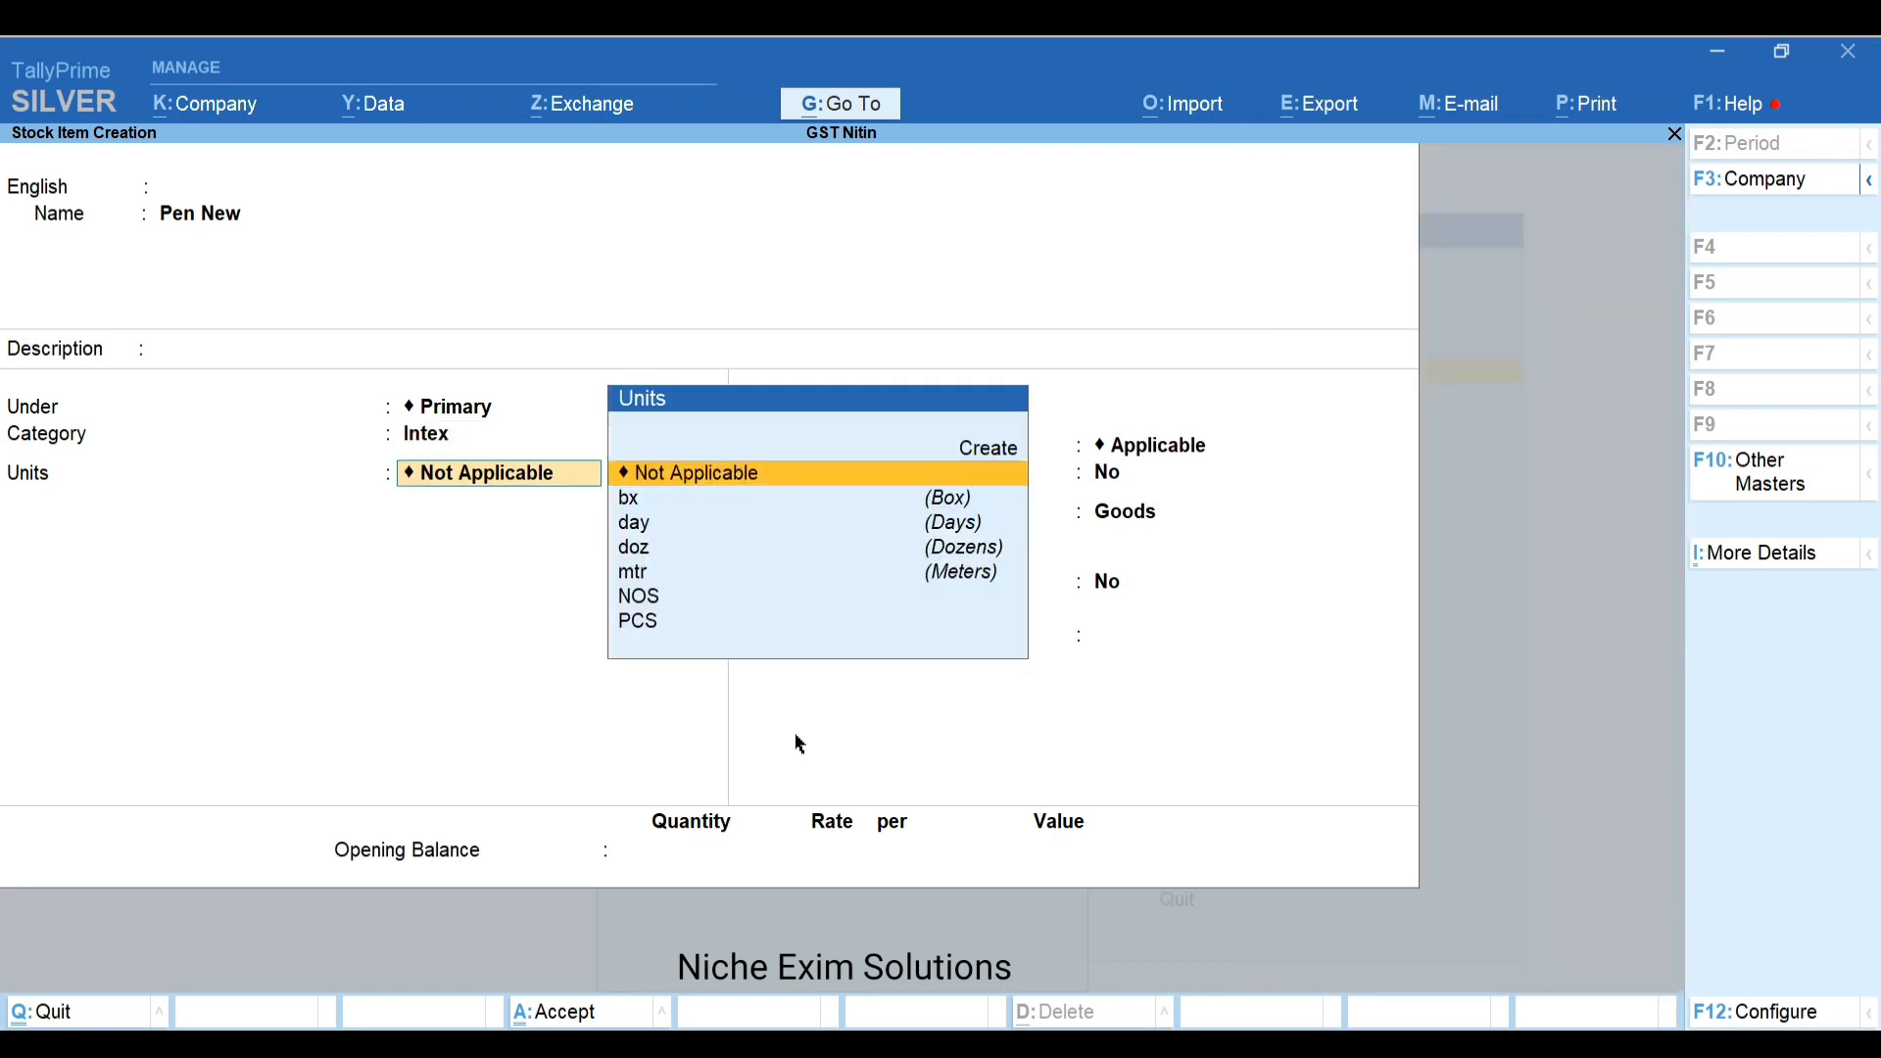
Set the units of Pen New to PCS, keeping alternate units Not Applicable and standard rates at No
{"action": "key", "text": "Down"}
{"action": "key", "text": "Down"}
{"action": "key", "text": "Down"}
{"action": "key", "text": "Down"}
{"action": "key", "text": "Down"}
{"action": "key", "text": "Down"}
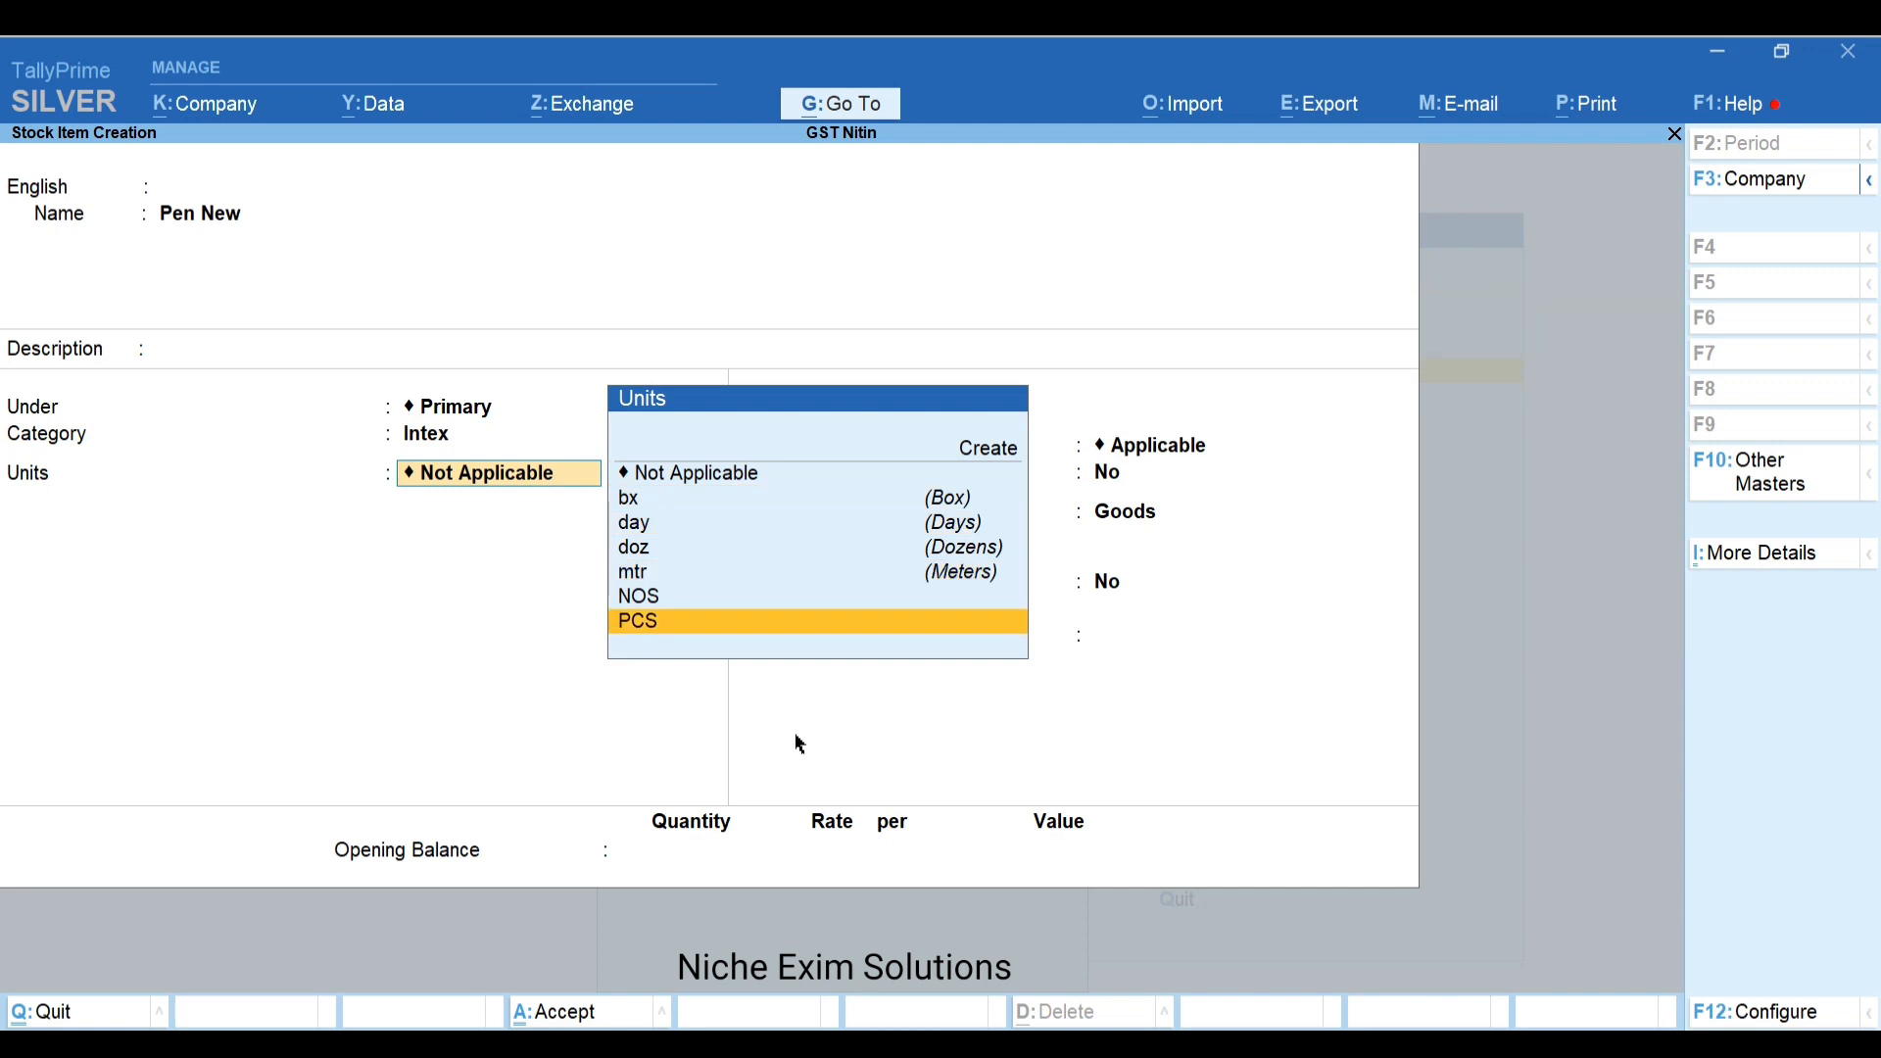
{"action": "key", "text": "Return"}
{"action": "key", "text": "Return"}
{"action": "key", "text": "Return"}
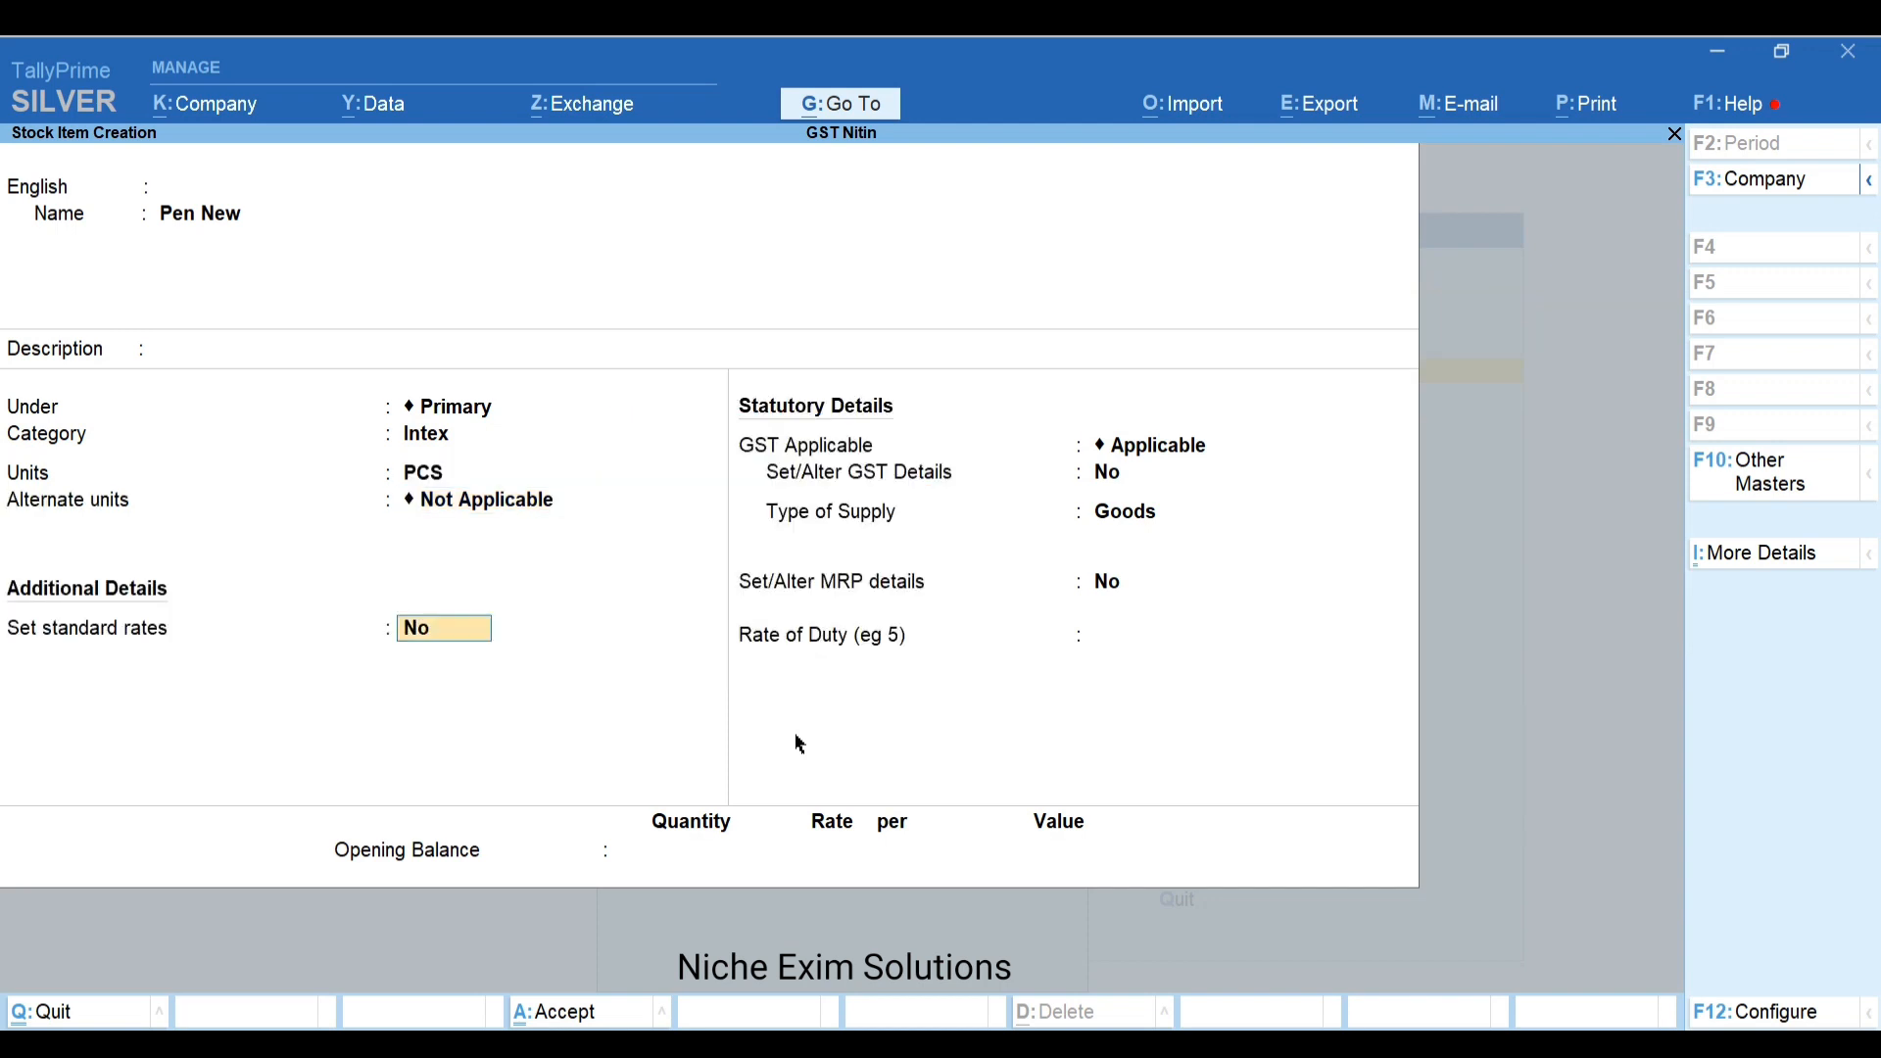
{"action": "key", "text": "Return"}
Set Set/Alter GST Details to Yes for Pen New and enter HSN/SAC 9878, keeping calculation type On Value
{"action": "type", "text": "y"}
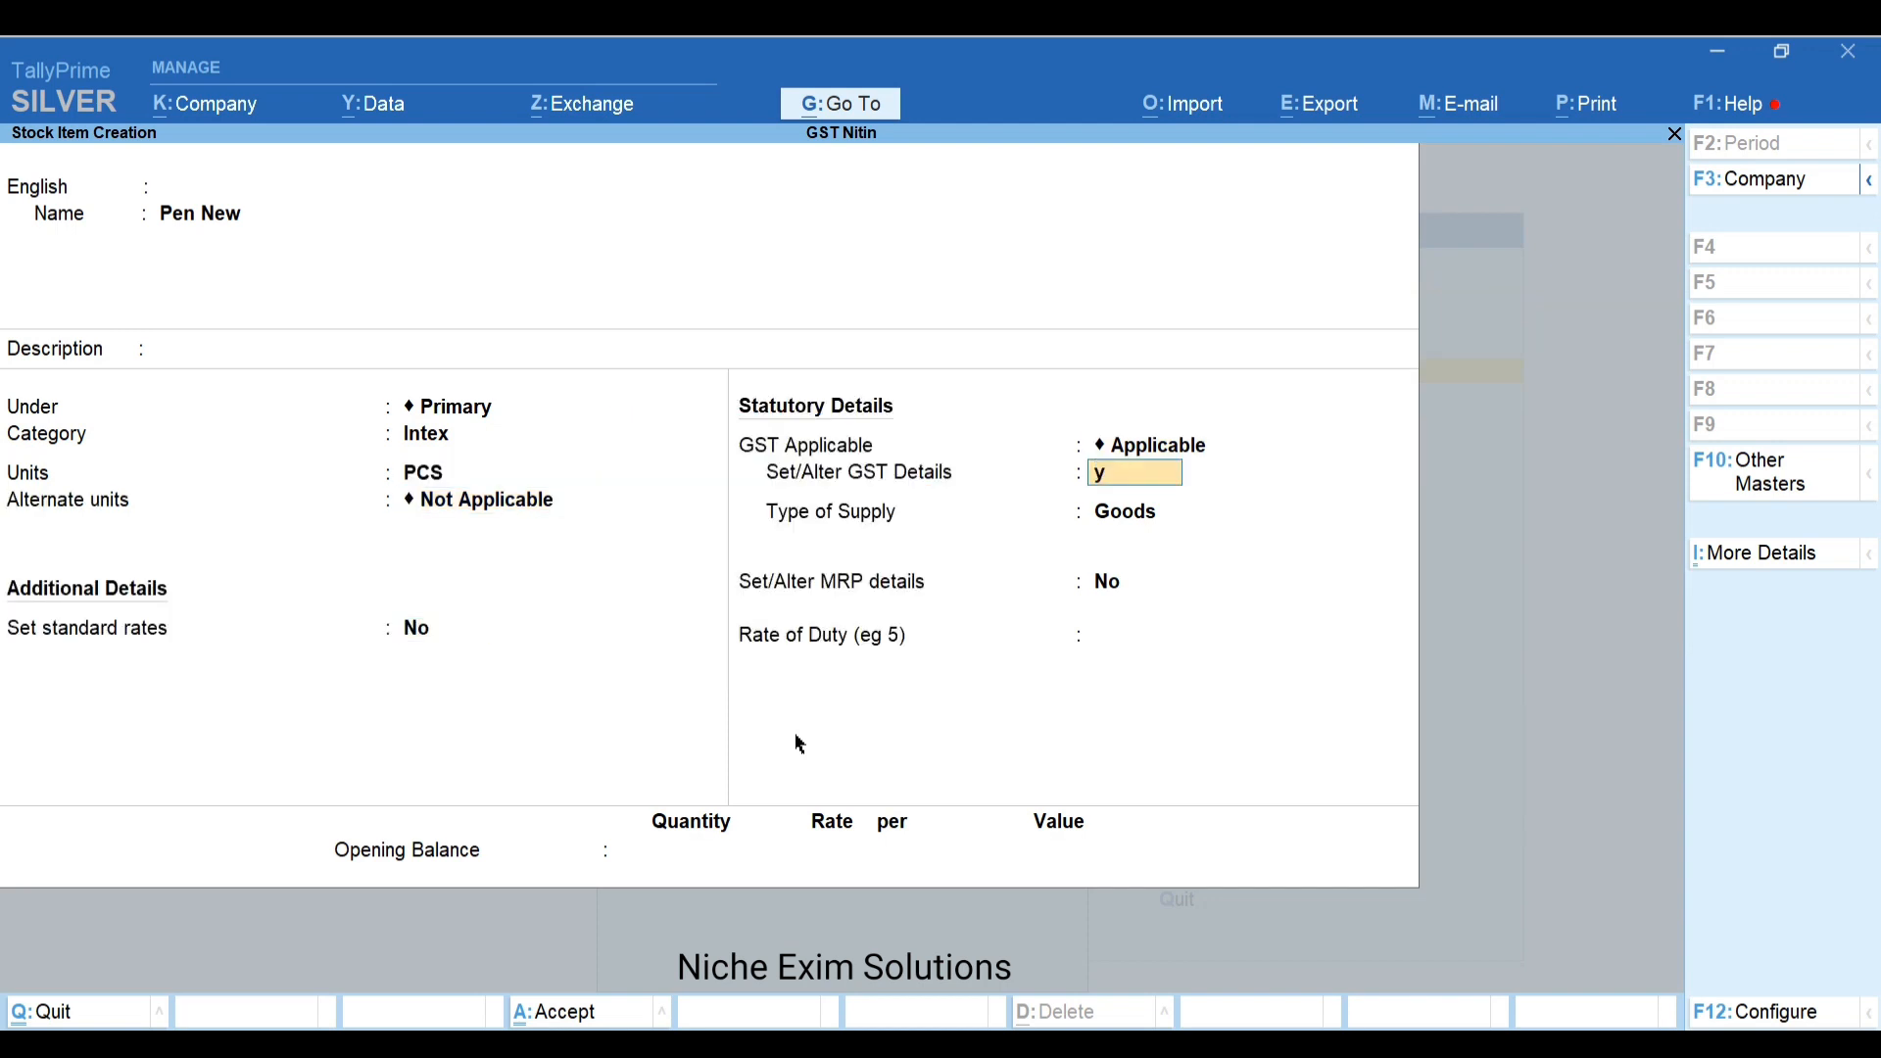
{"action": "key", "text": "Return"}
{"action": "key", "text": "Return"}
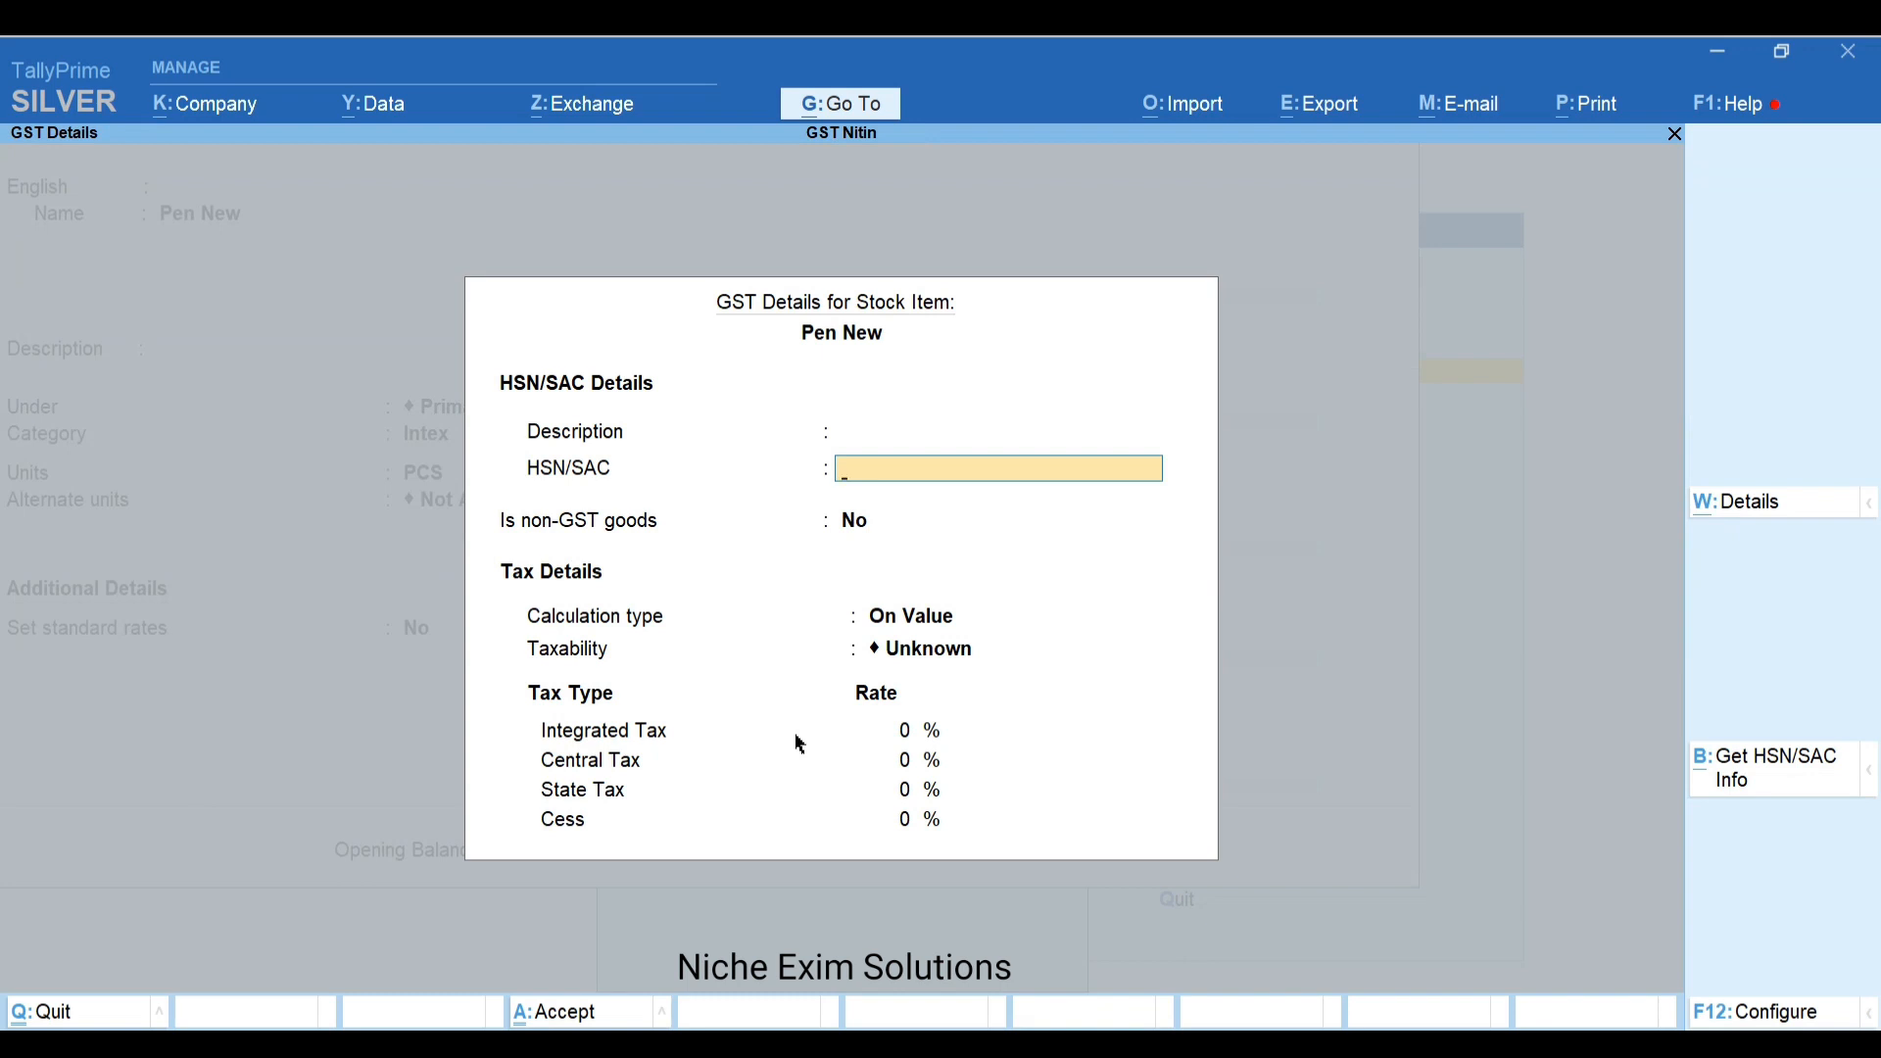
{"action": "type", "text": "9878"}
{"action": "key", "text": "Return"}
{"action": "key", "text": "Return"}
{"action": "key", "text": "Return"}
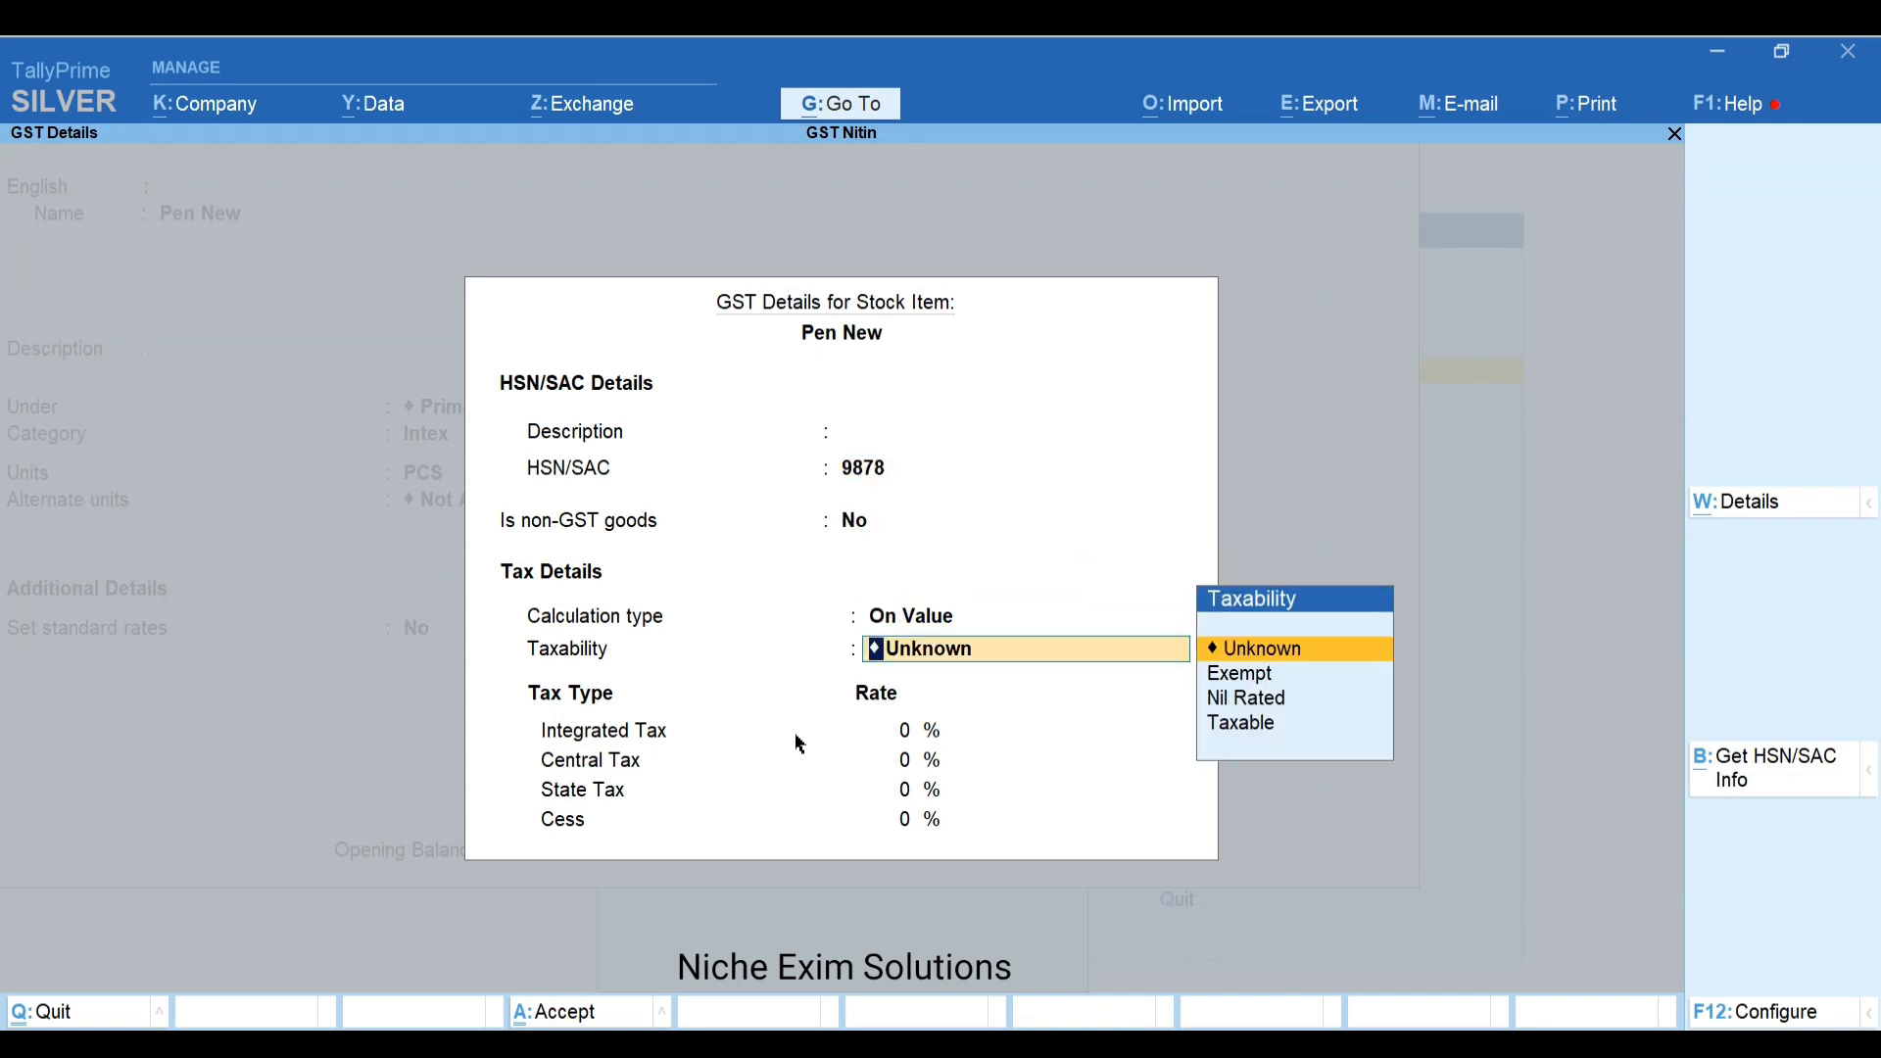
Set the taxability of Pen New to Taxable
{"action": "key", "text": "Down"}
{"action": "key", "text": "Down"}
{"action": "key", "text": "Down"}
{"action": "key", "text": "Return"}
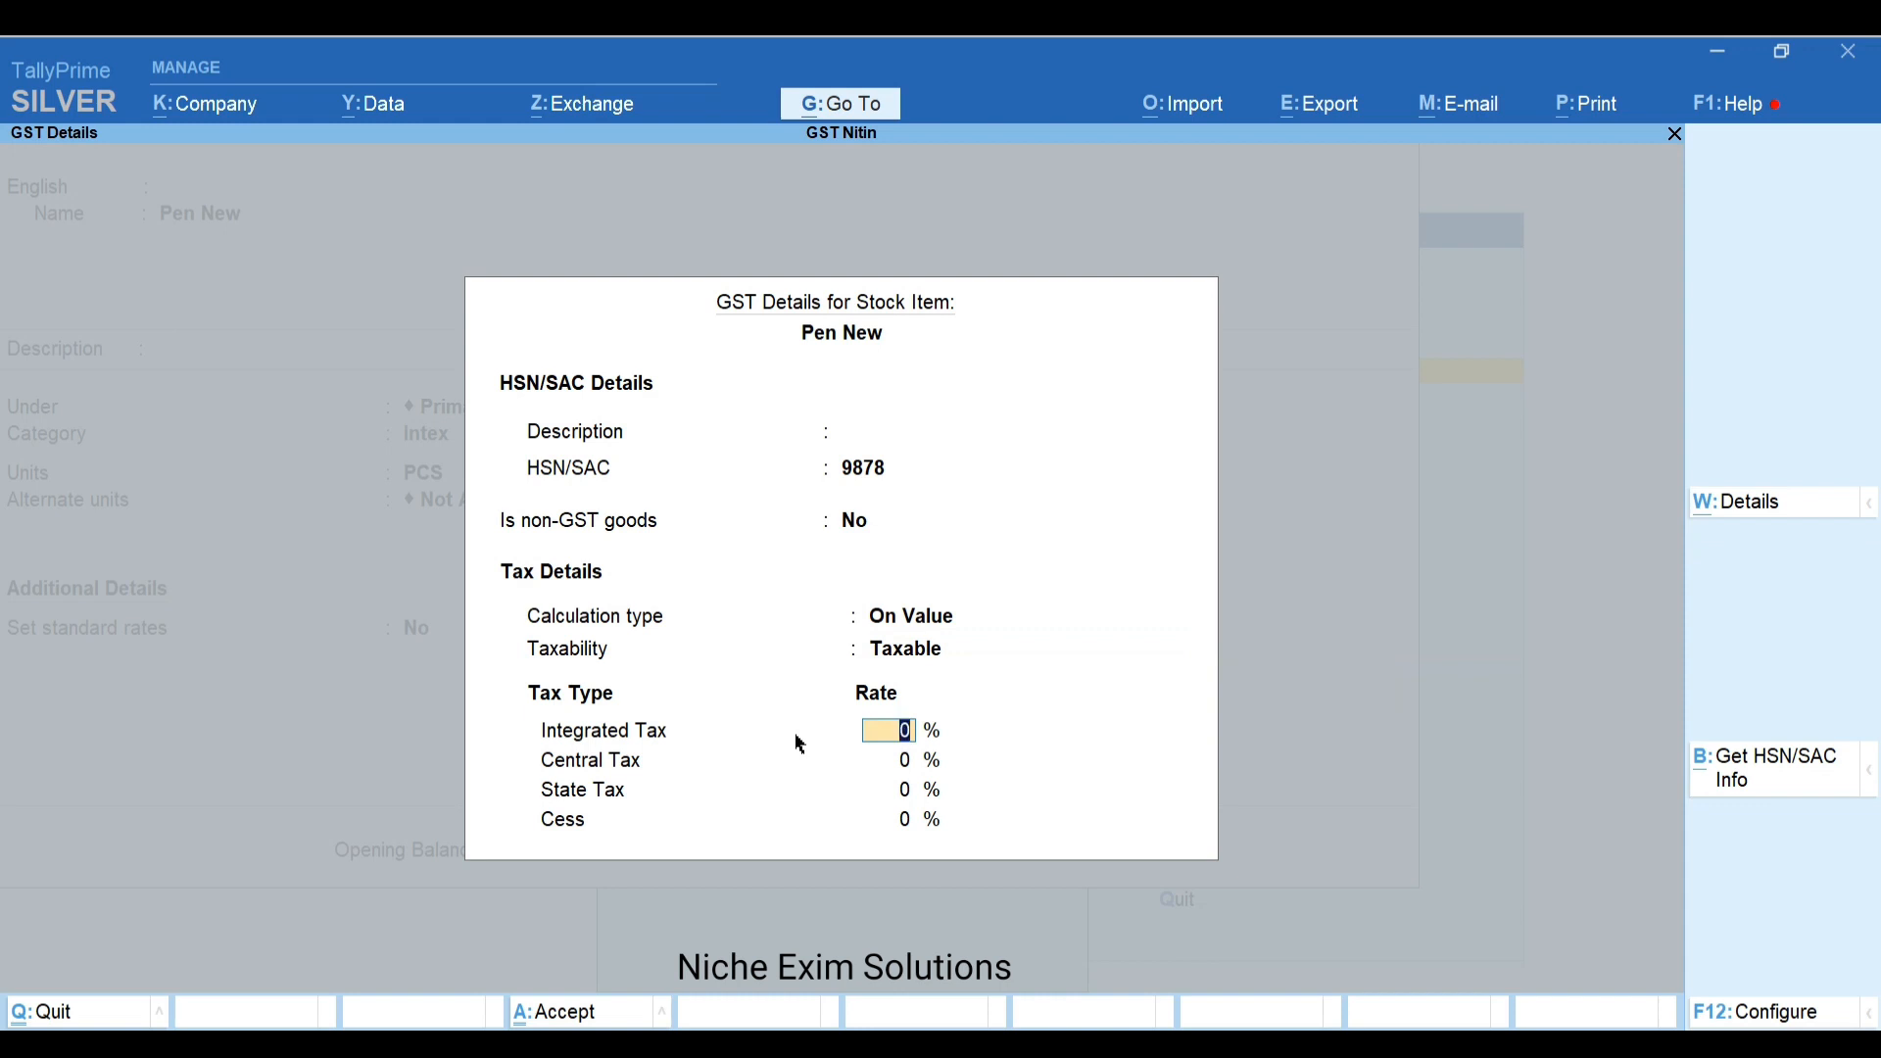
Review the Exempt and Nil Rated taxability options and go back to Taxable
{"action": "key", "text": "Up"}
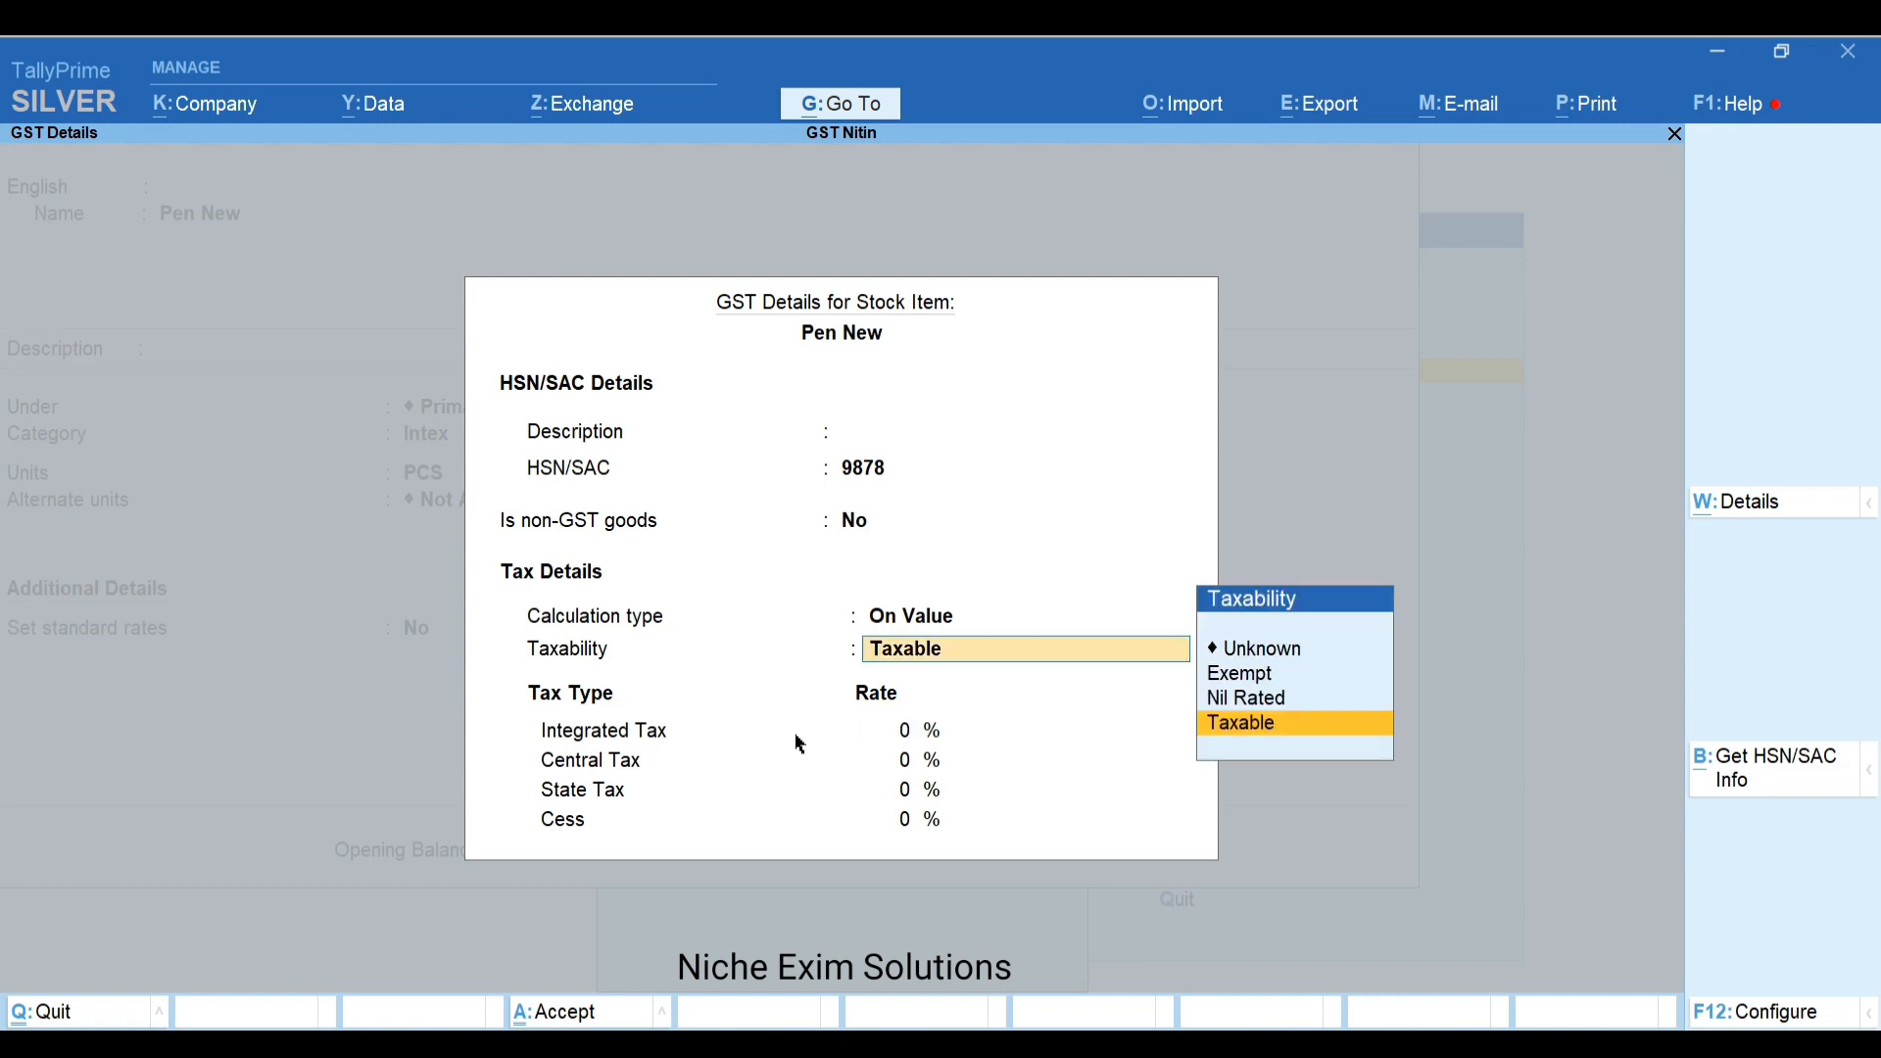
{"action": "key", "text": "Up"}
{"action": "key", "text": "Up"}
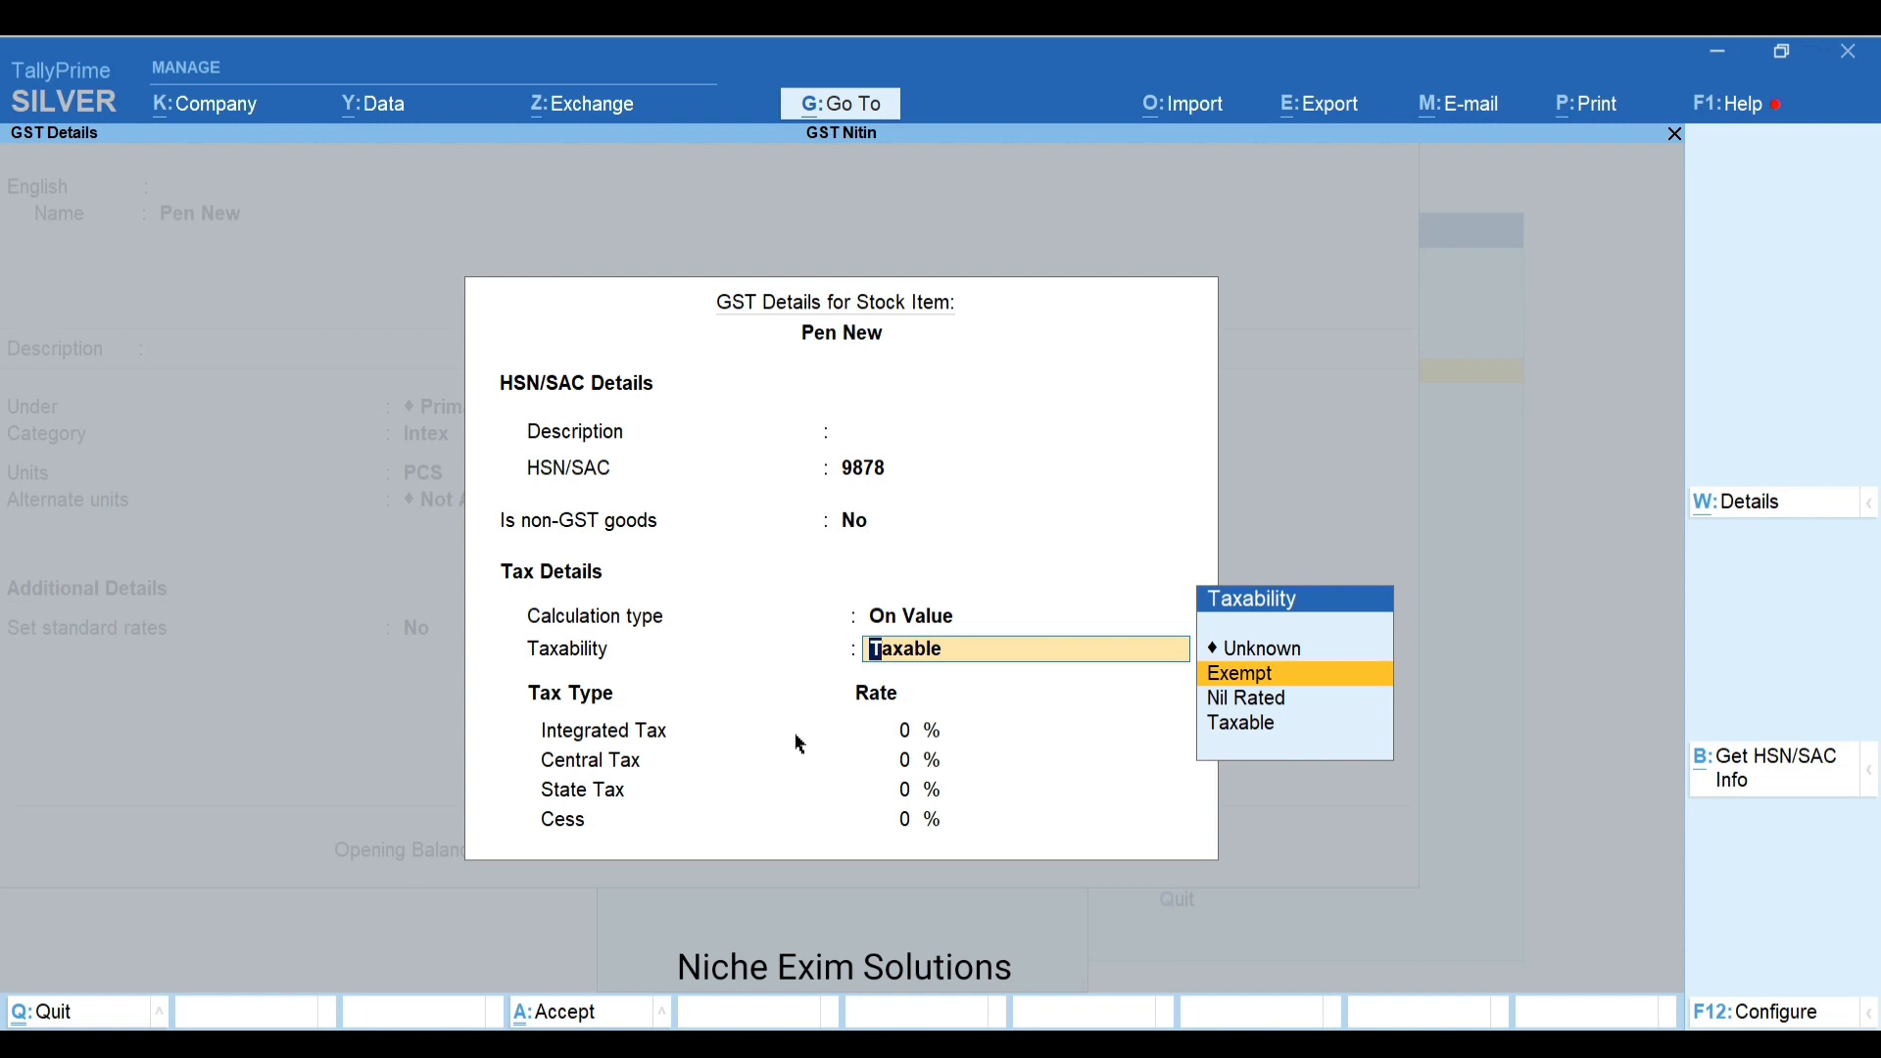
{"action": "key", "text": "Down"}
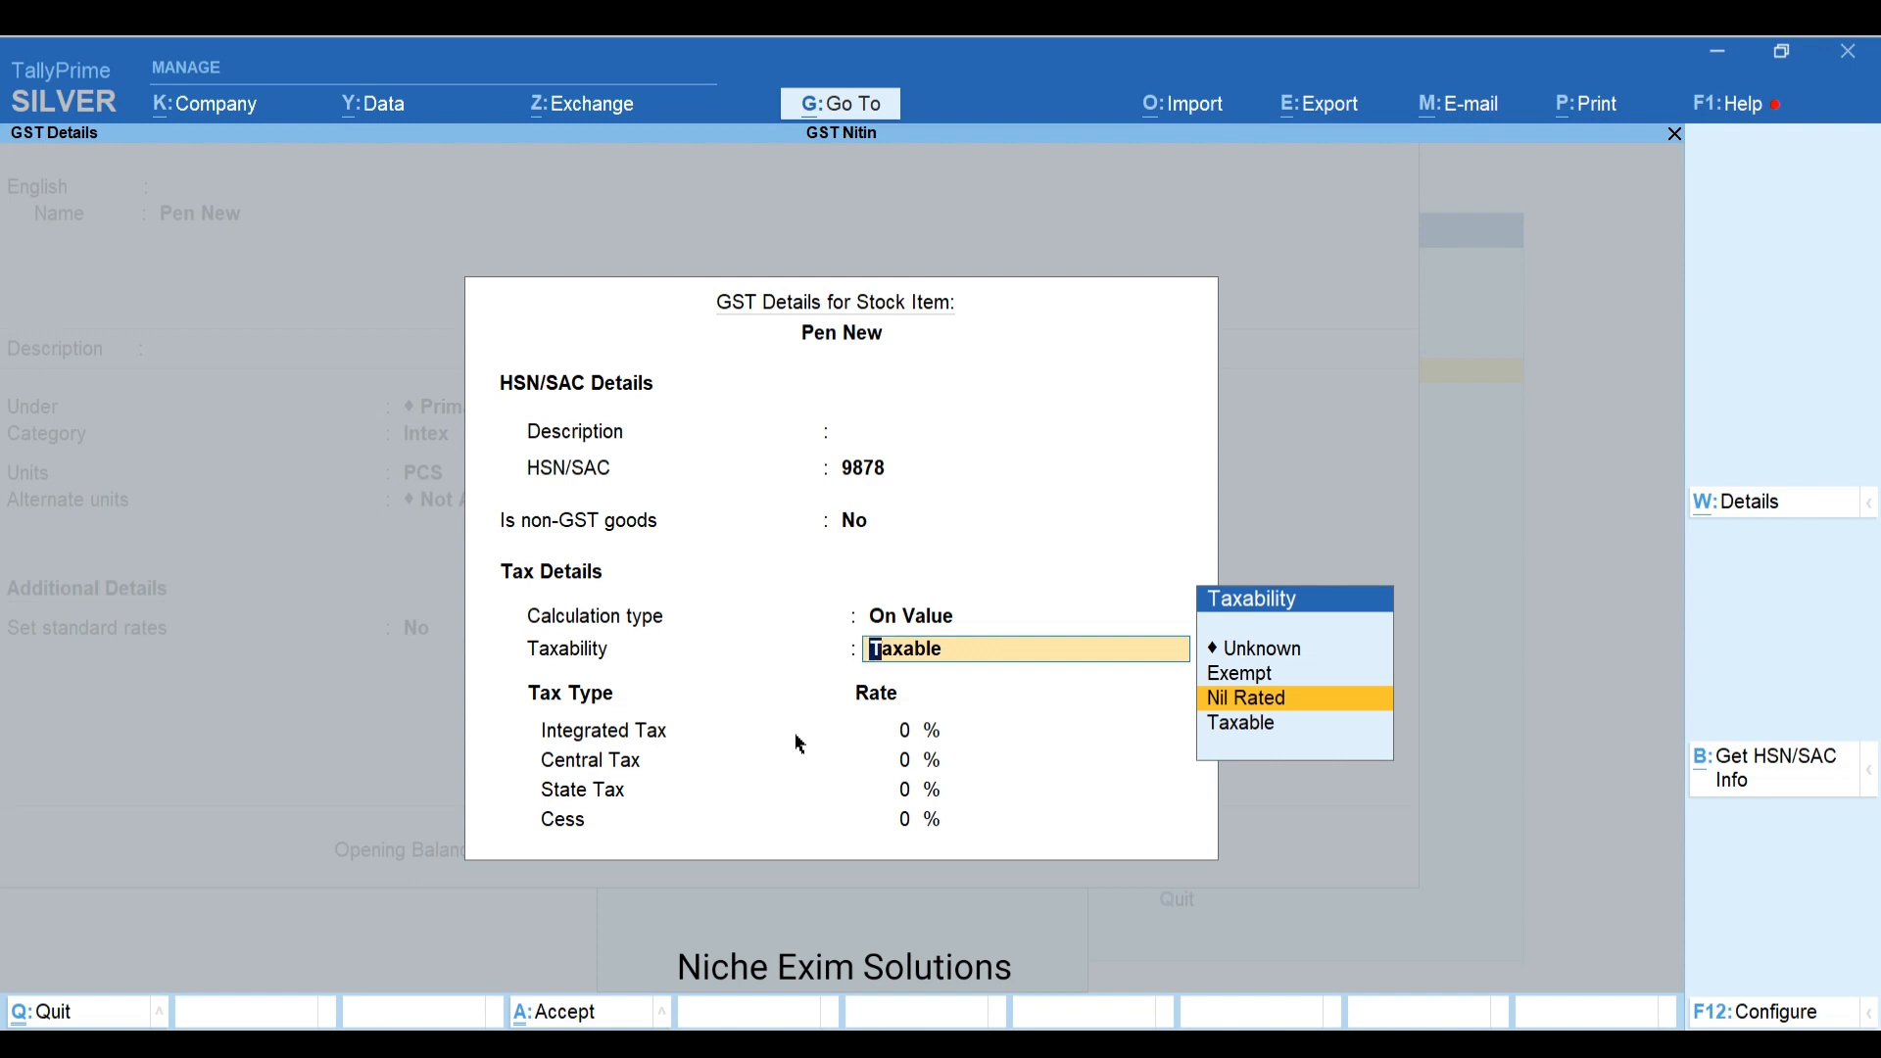
{"action": "key", "text": "Down"}
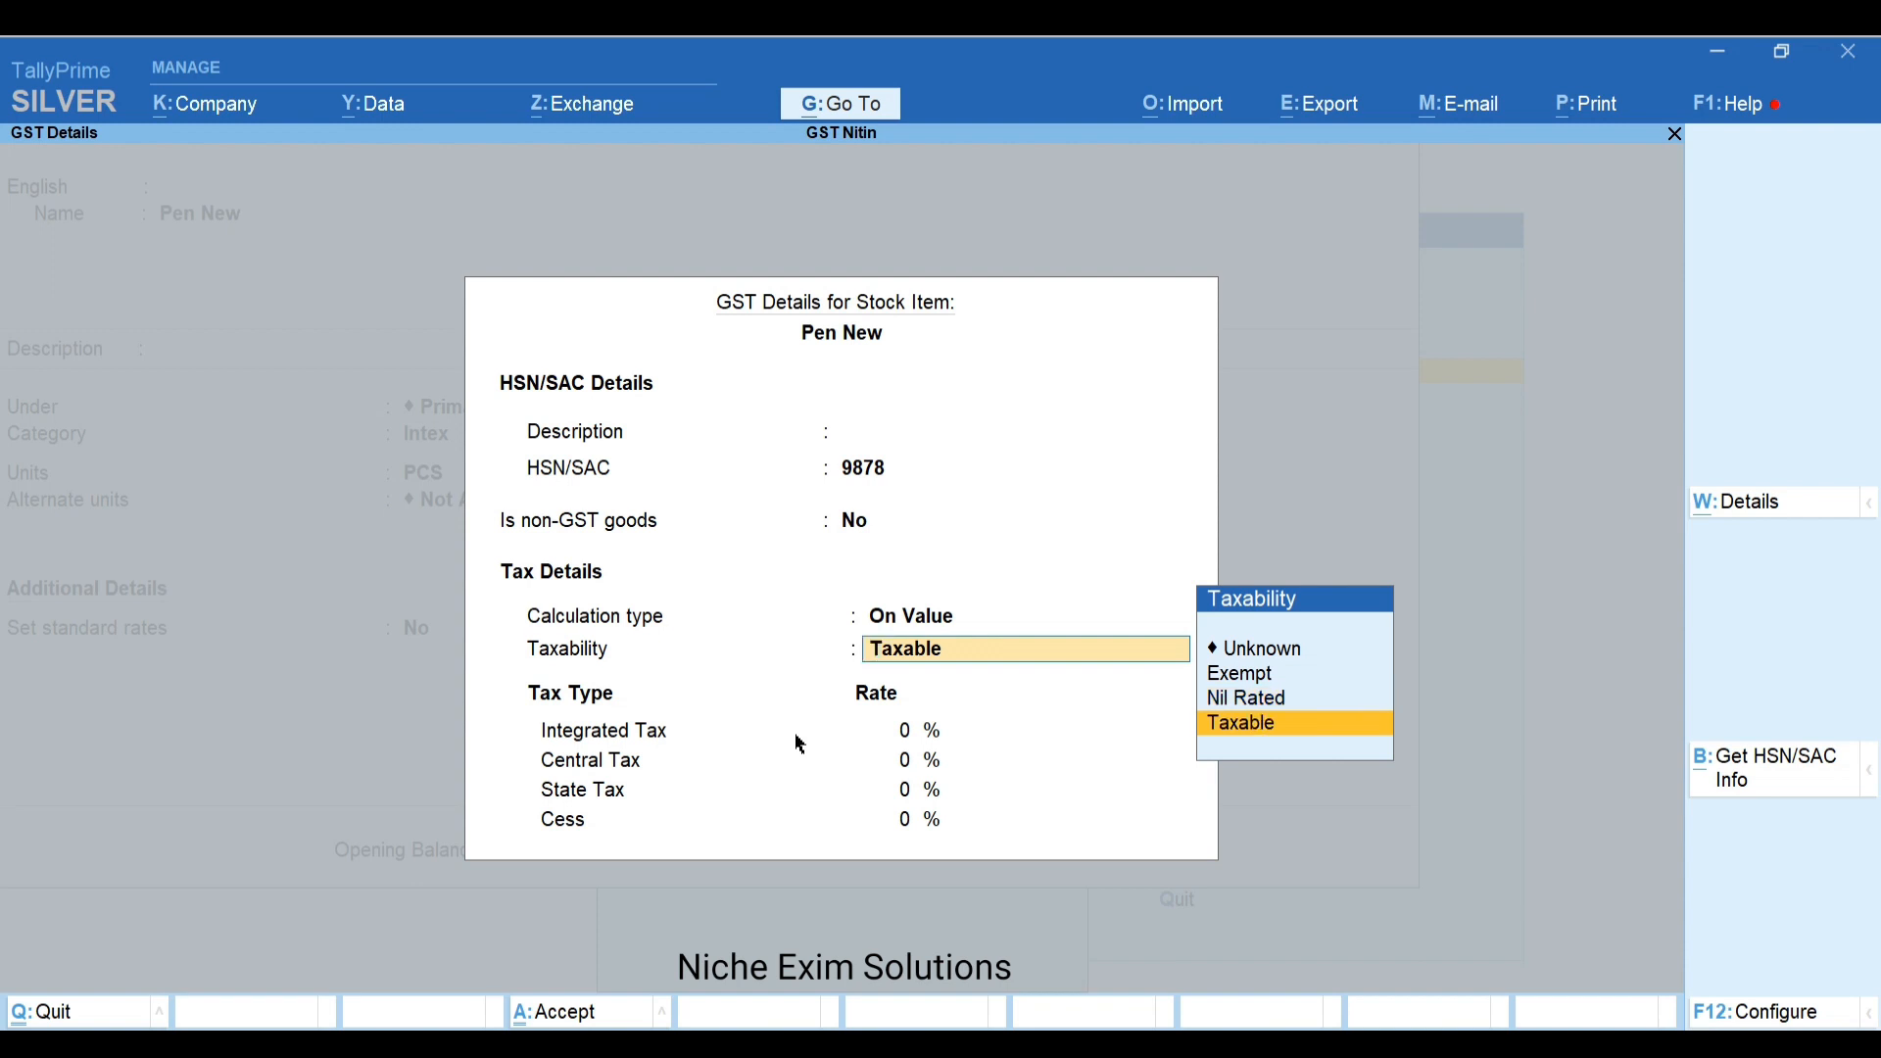
Set the integrated tax rate of Pen New to 5% and accept its GST details
{"action": "key", "text": "Return"}
{"action": "type", "text": "5"}
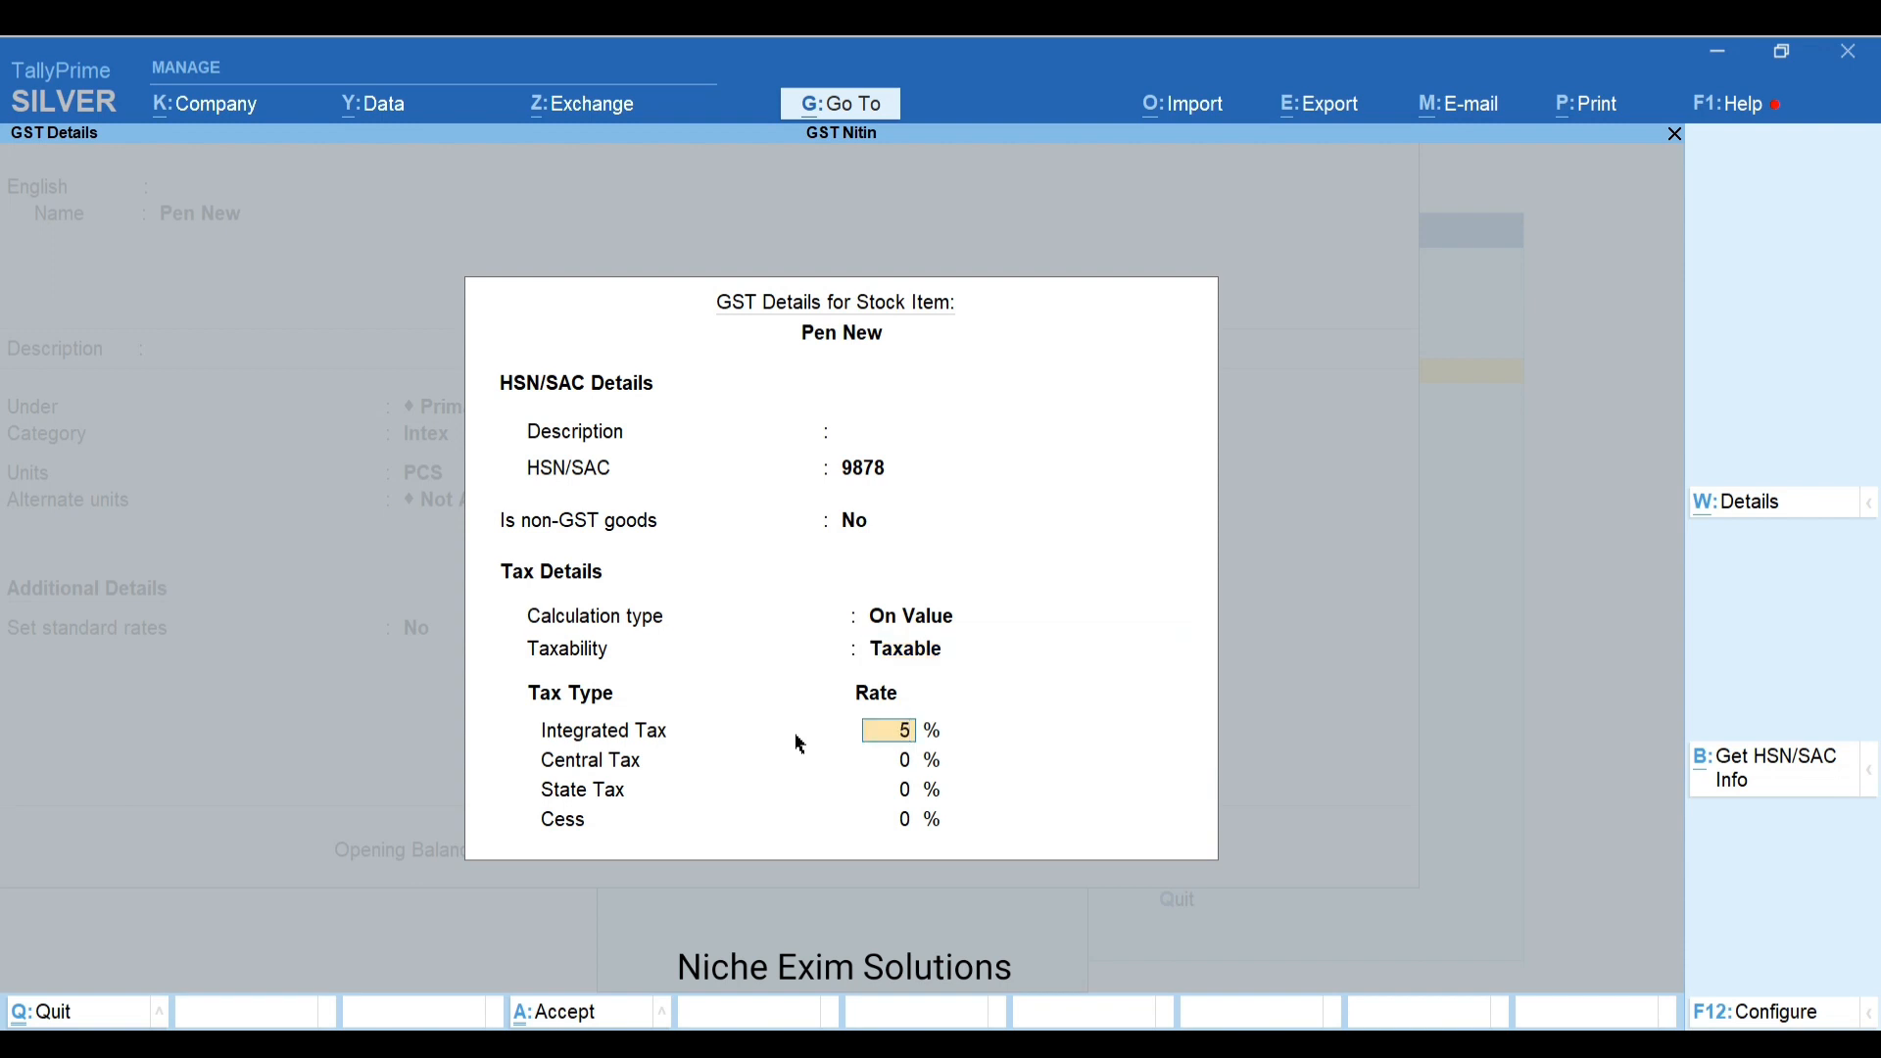
{"action": "key", "text": "Return"}
{"action": "key", "text": "Return"}
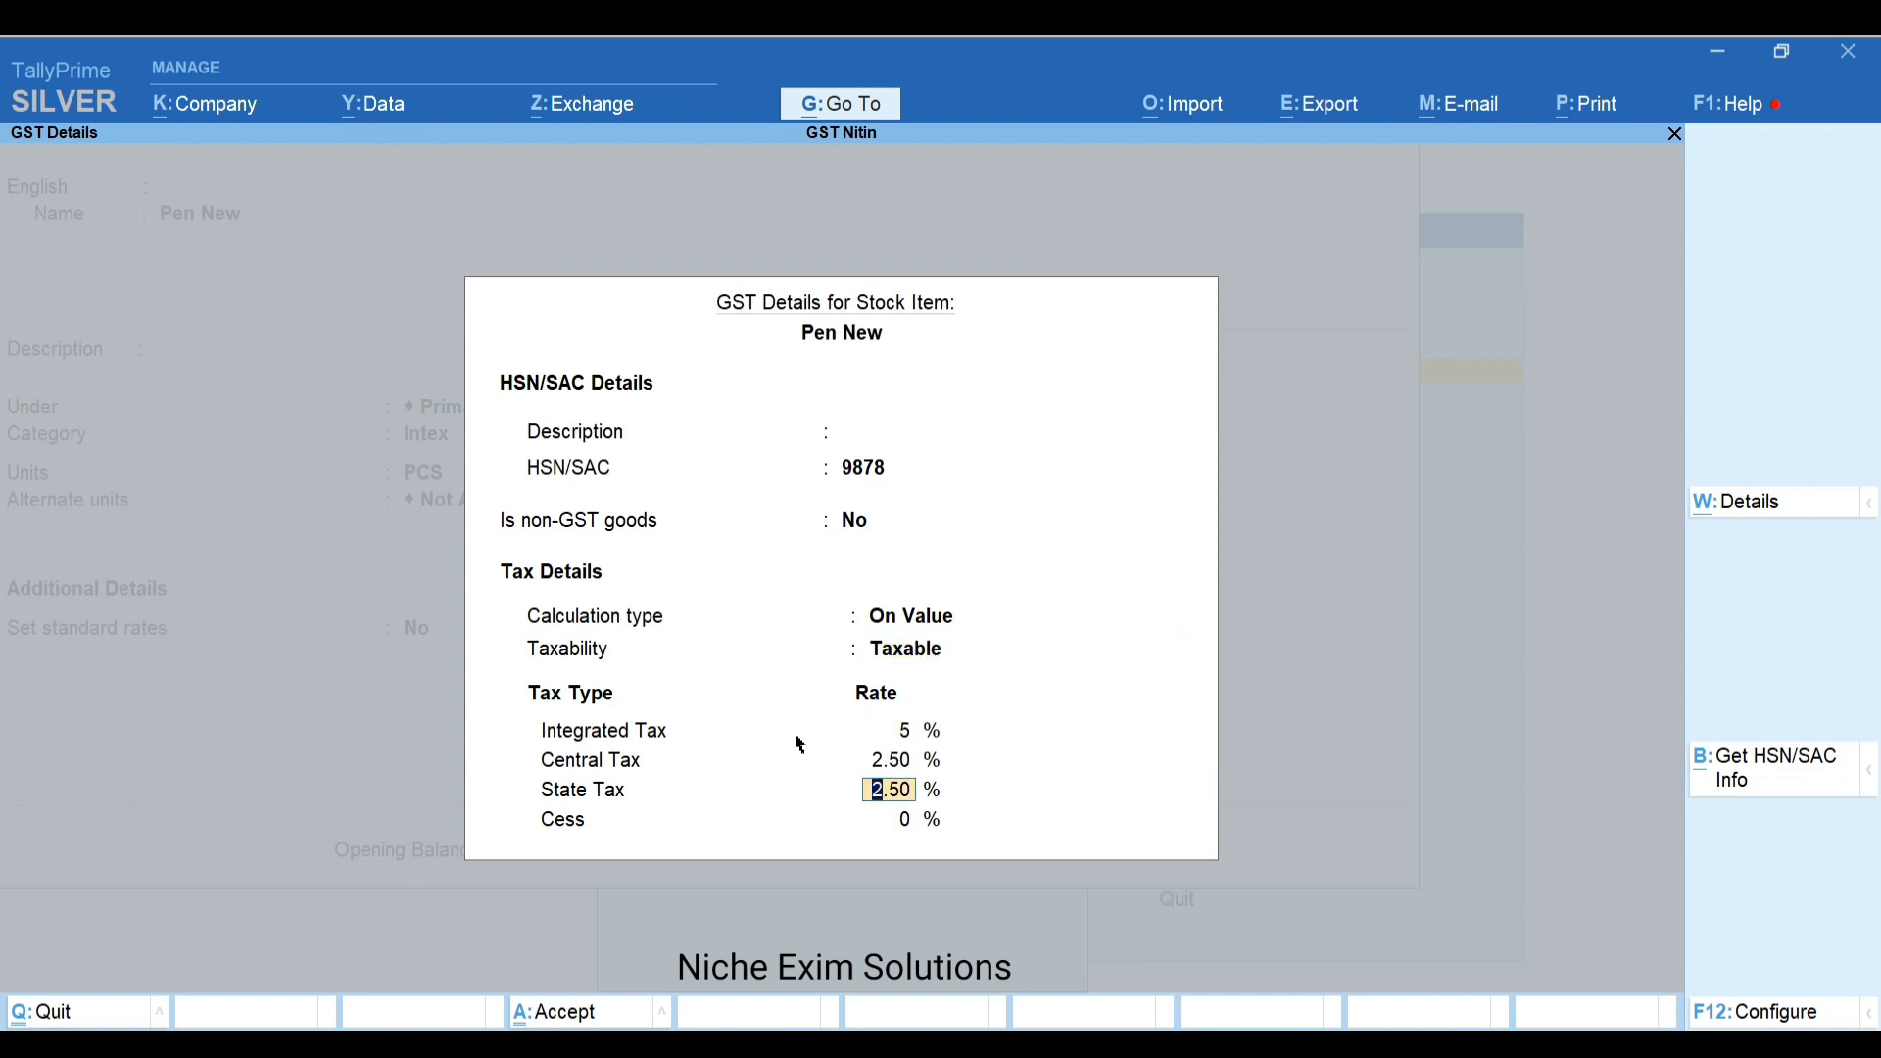
{"action": "key", "text": "Return"}
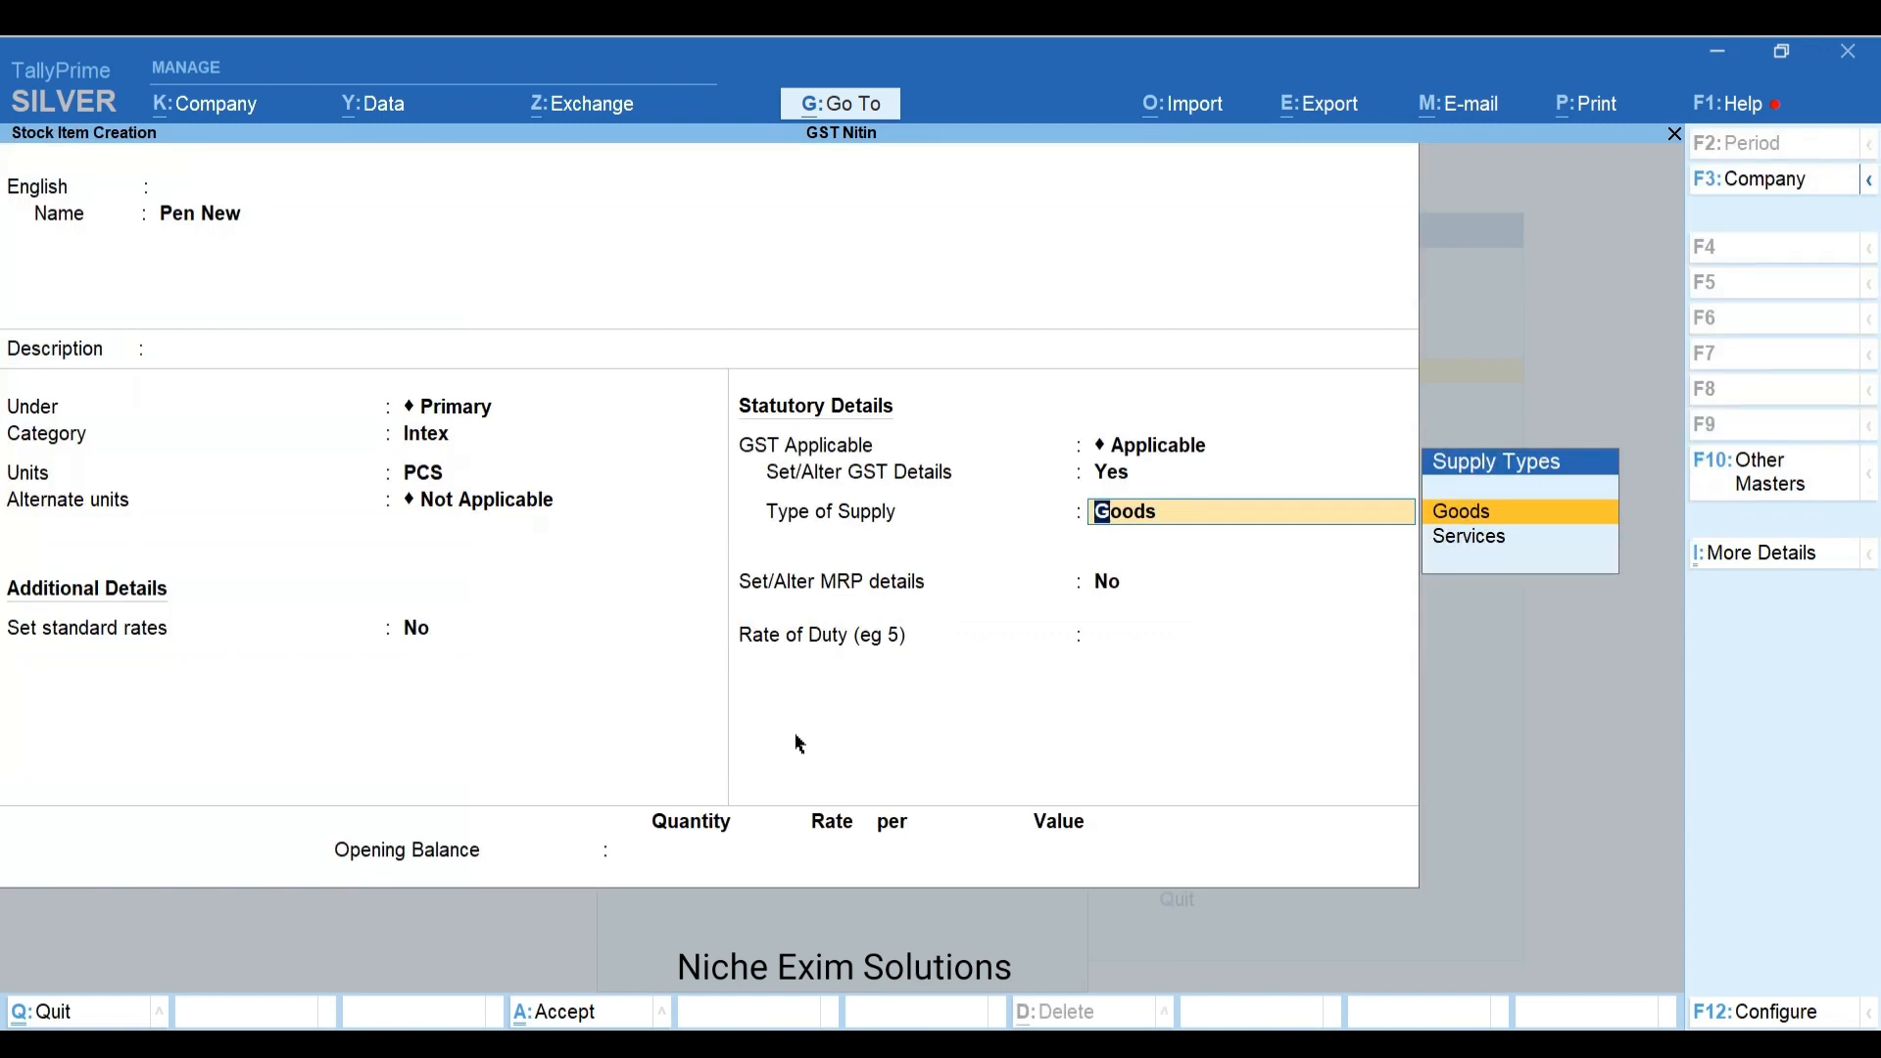
Keep type of supply Goods and MRP details No, leave the opening balance empty, and save Pen New
{"action": "key", "text": "Return"}
{"action": "key", "text": "BackSpace"}
{"action": "key", "text": "Return"}
{"action": "key", "text": "Return"}
{"action": "key", "text": "Return"}
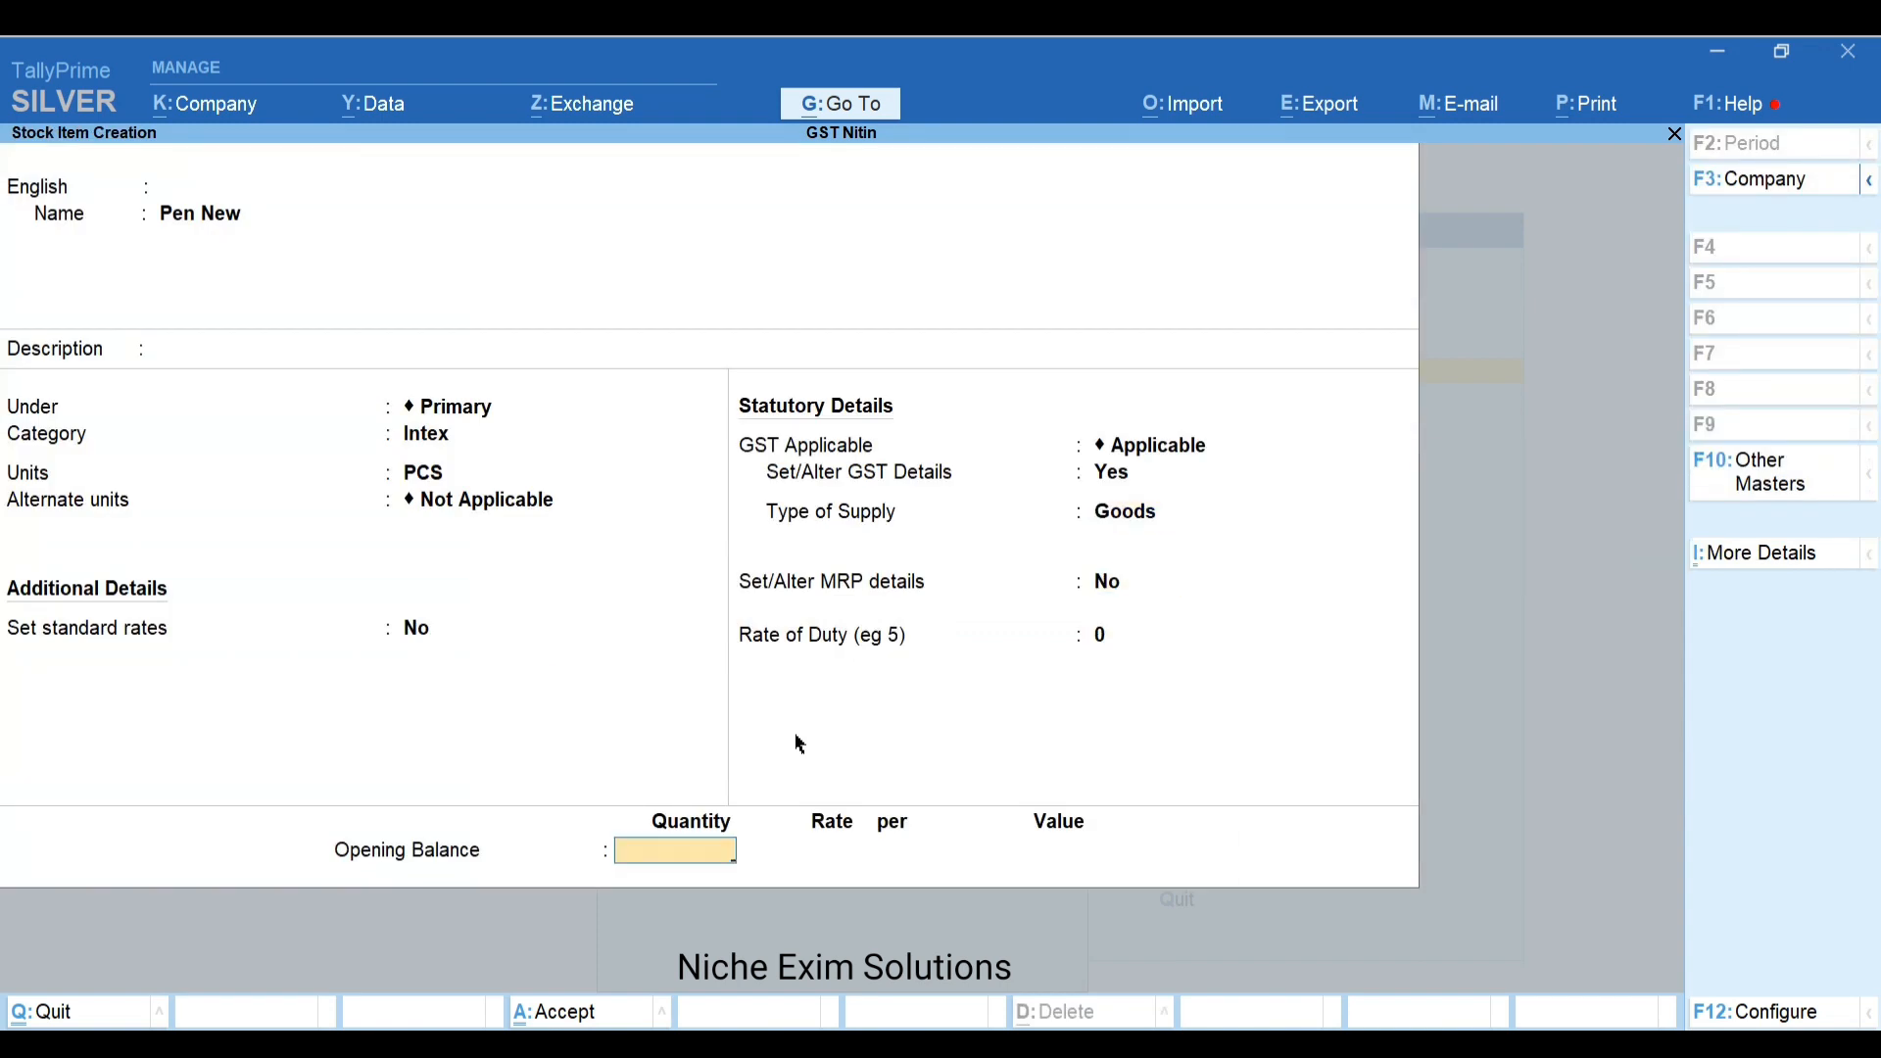
{"action": "key", "text": "Return"}
{"action": "key", "text": "Return"}
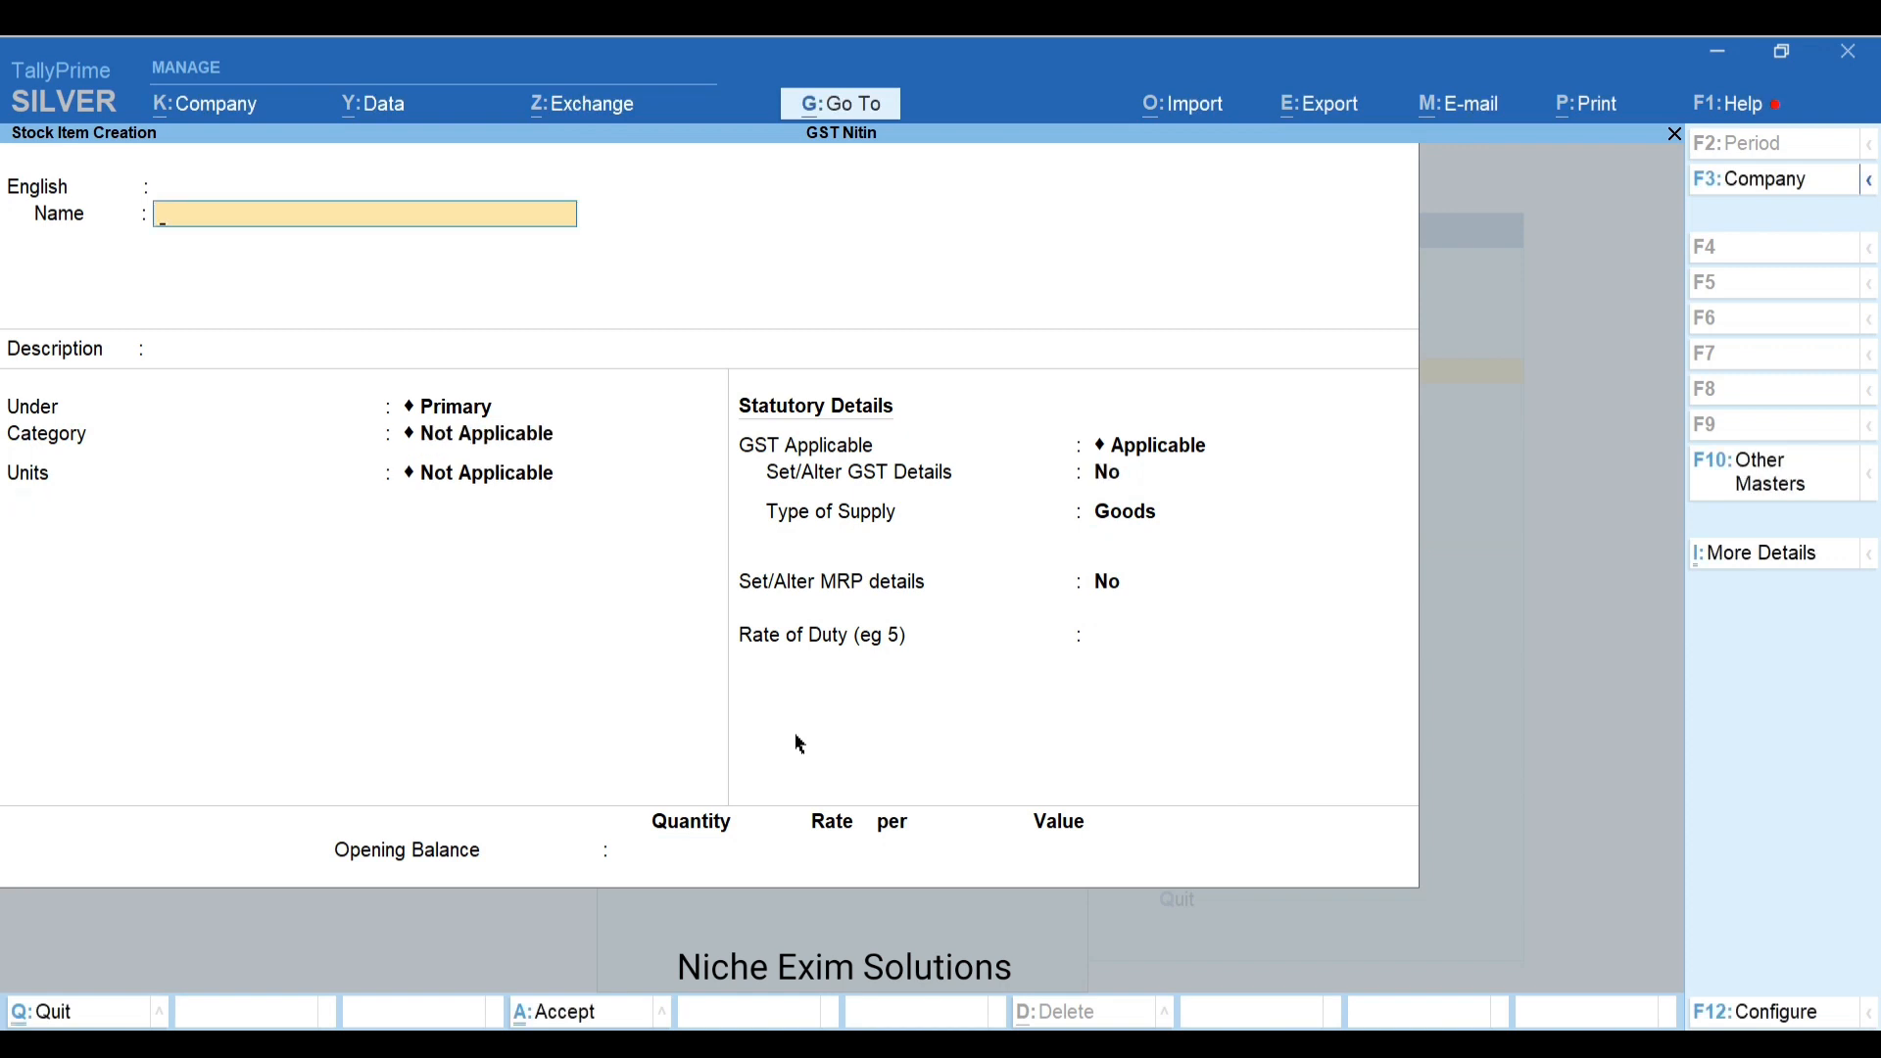
Leave stock item creation and the masters list to return to the Gateway of Tally
{"action": "key", "text": "Escape"}
{"action": "key", "text": "Escape"}
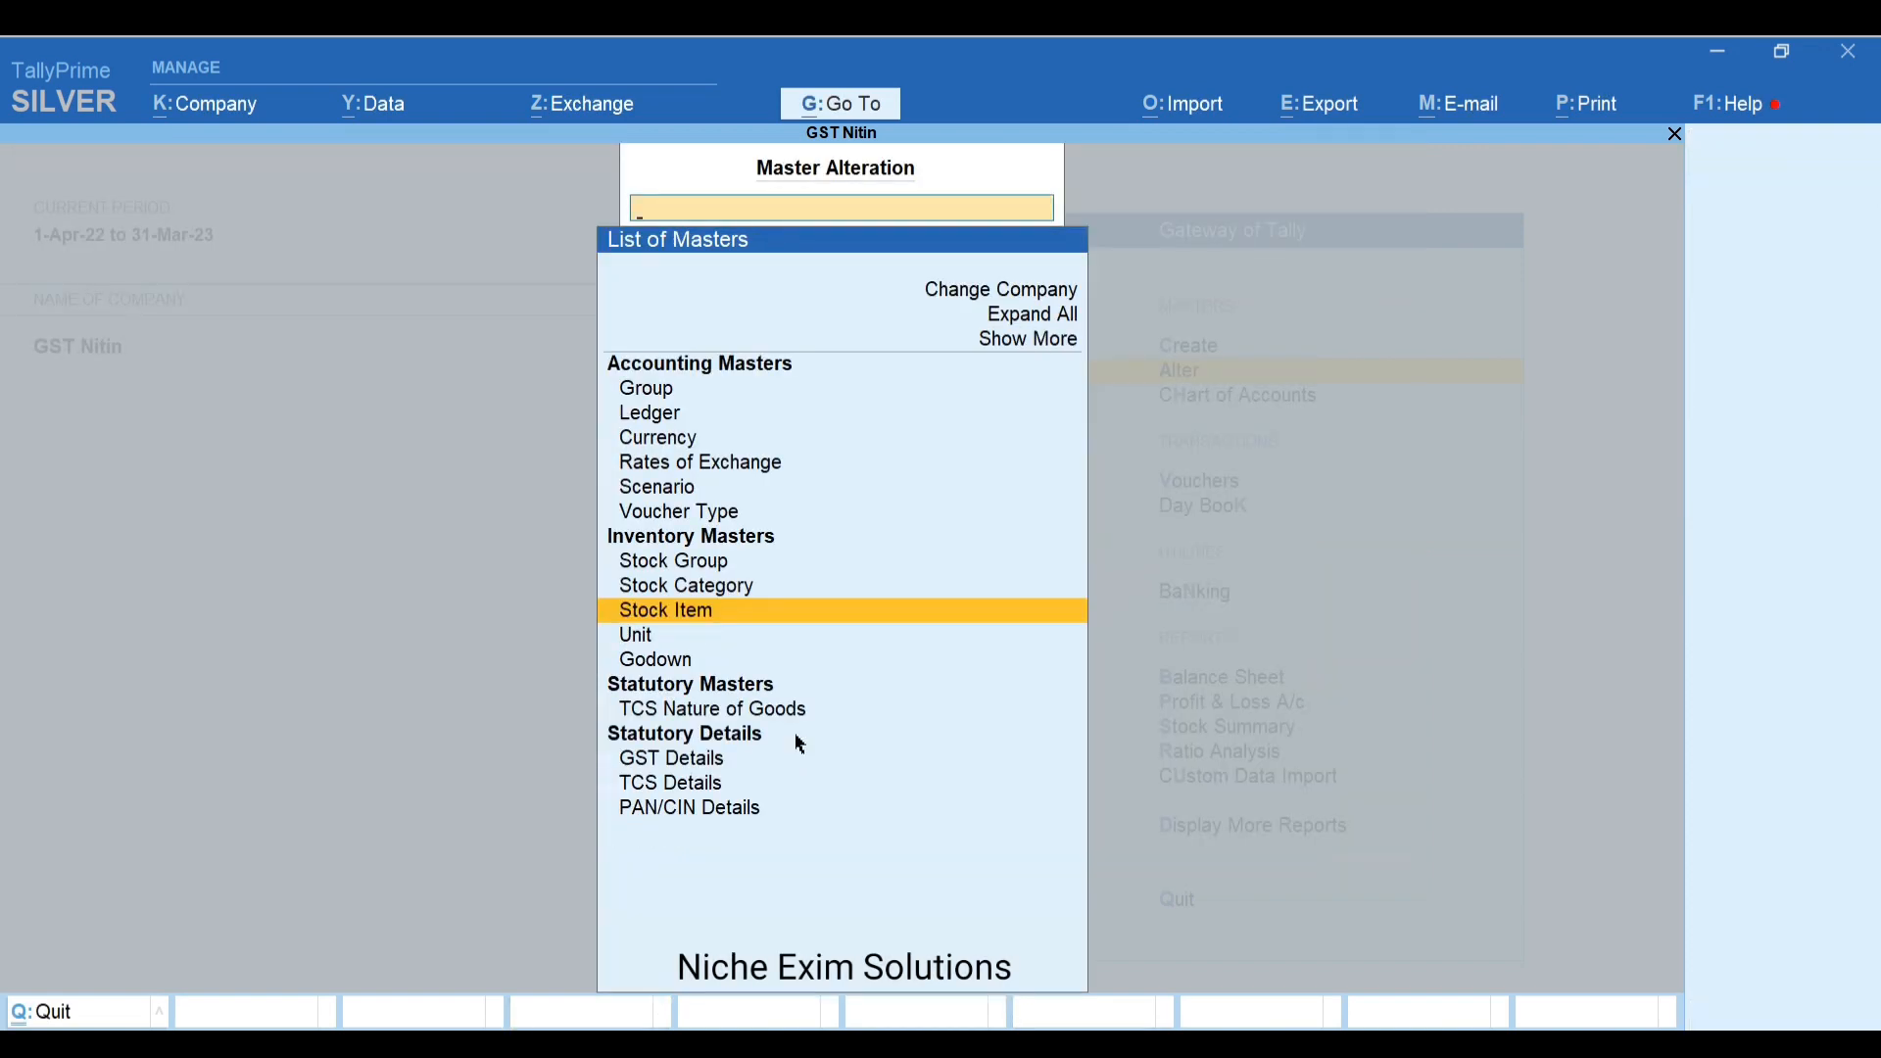
{"action": "key", "text": "Escape"}
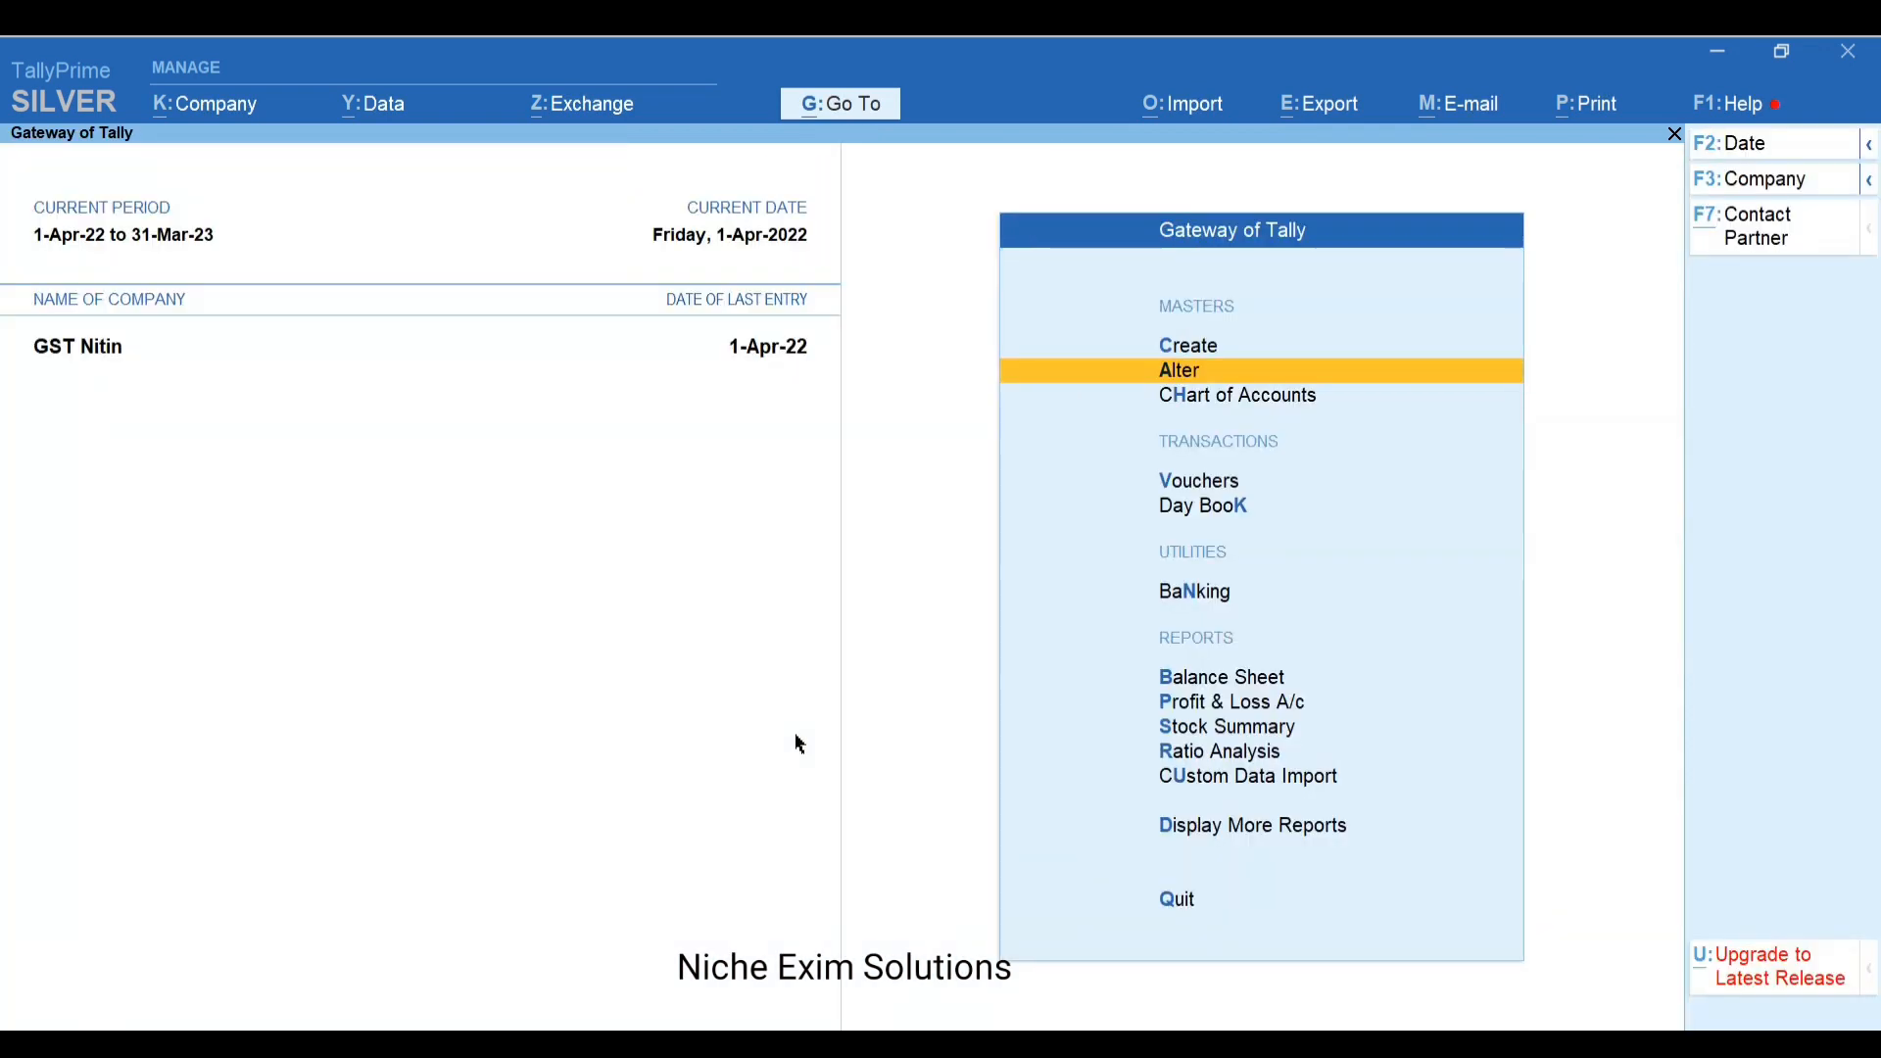
Open voucher entry and choose the Sales voucher type for the new voucher
{"action": "key", "text": "Down"}
{"action": "key", "text": "Down"}
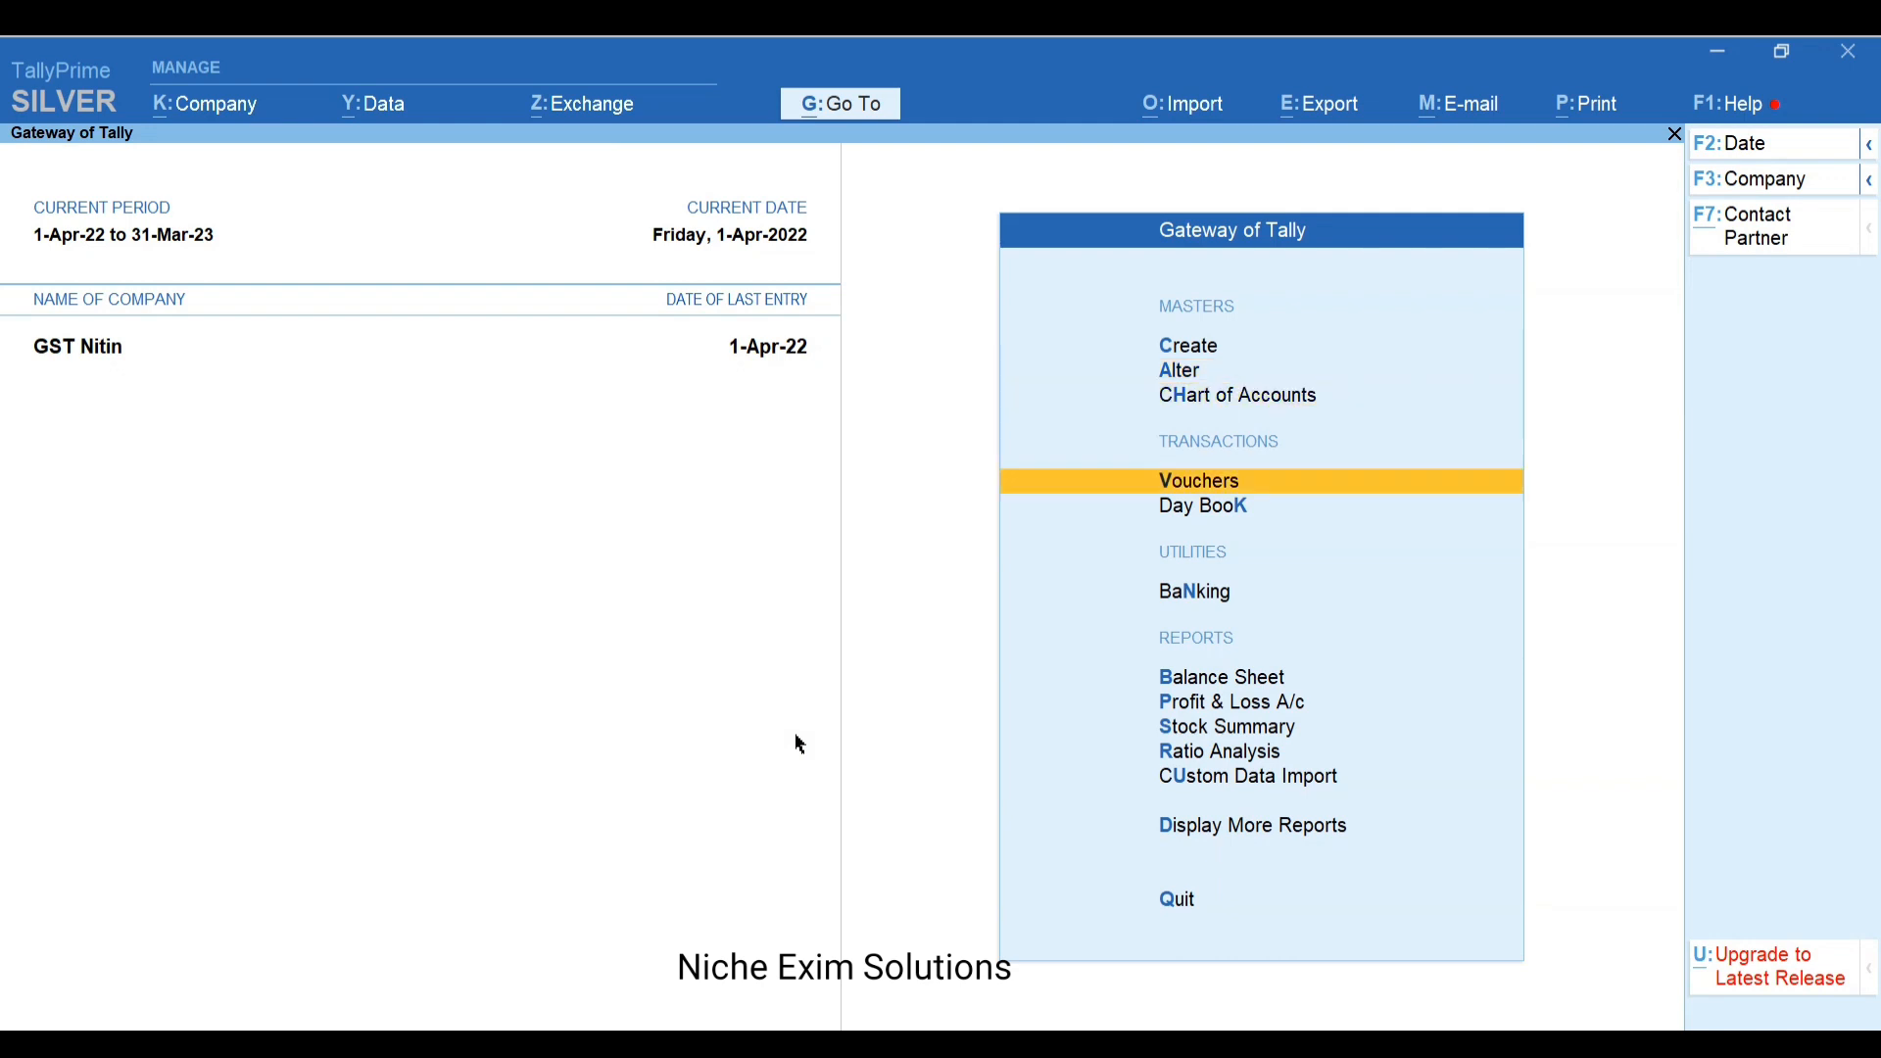
{"action": "key", "text": "Return"}
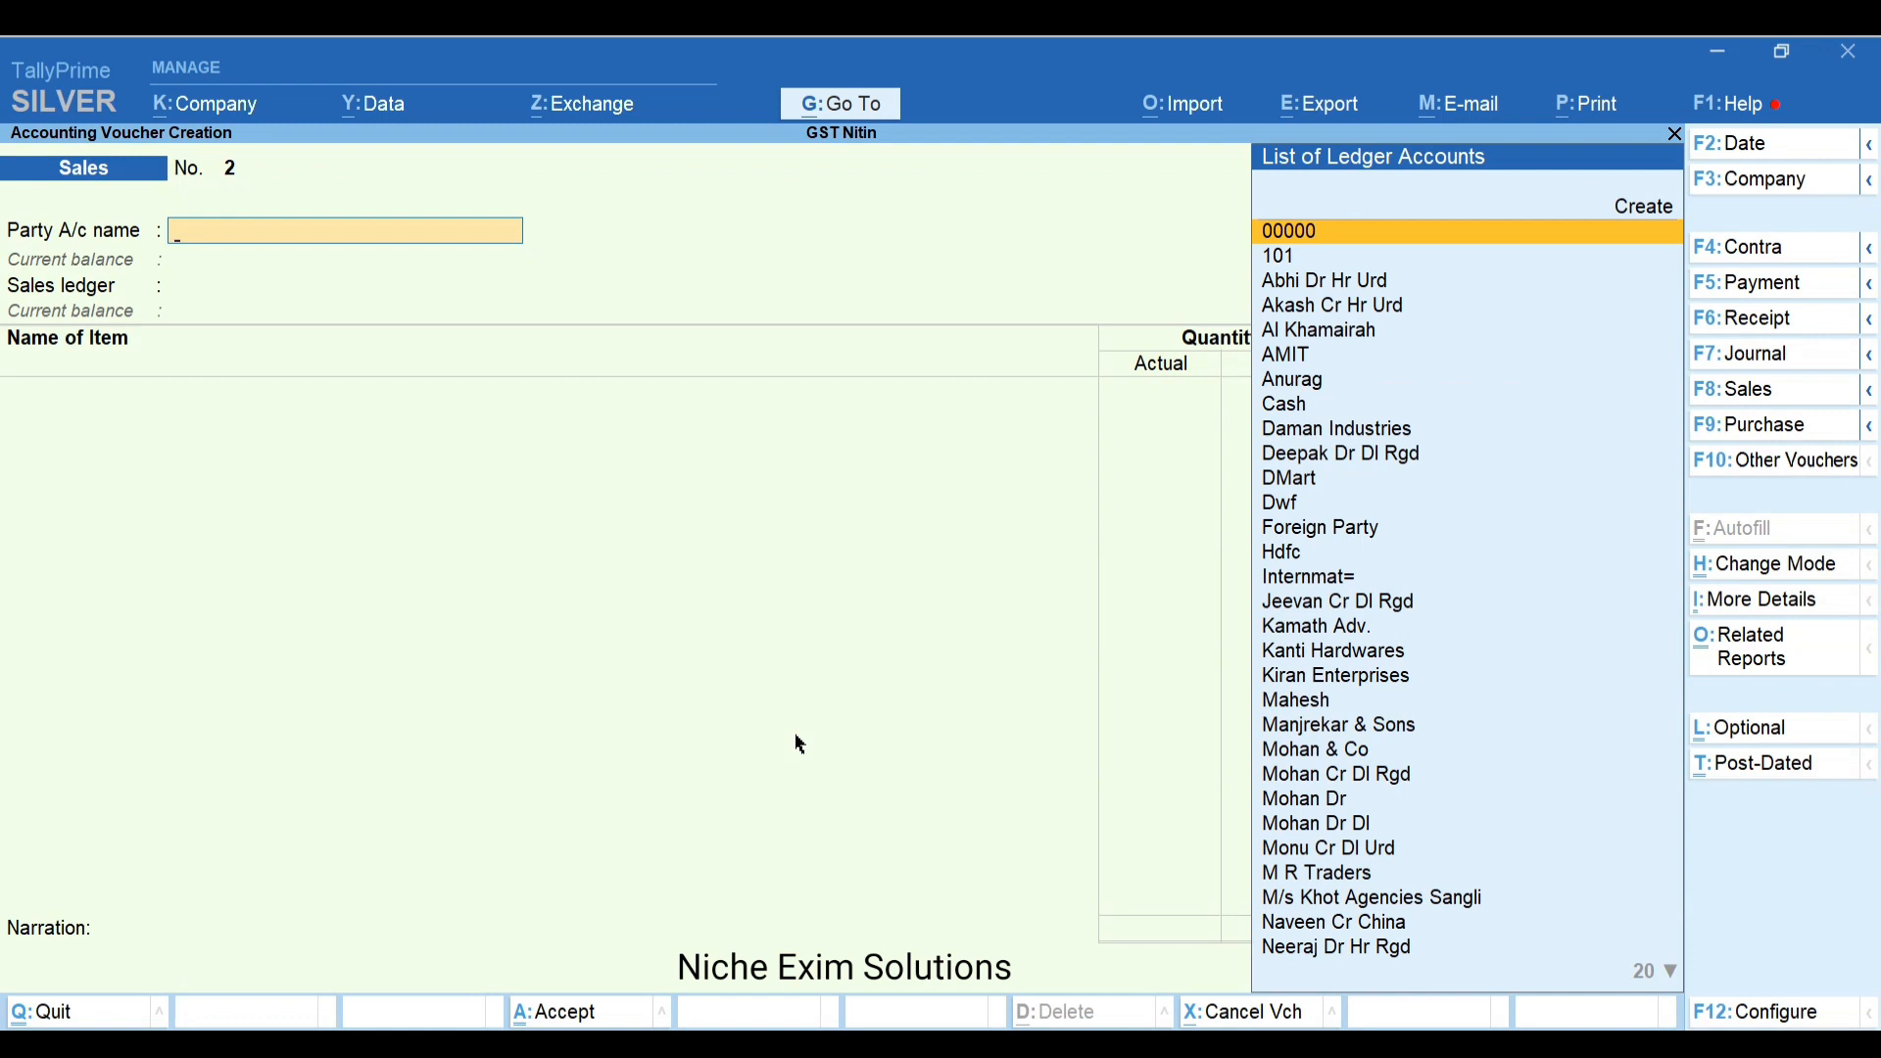
{"action": "left_click", "coordinate": [1730, 397]}
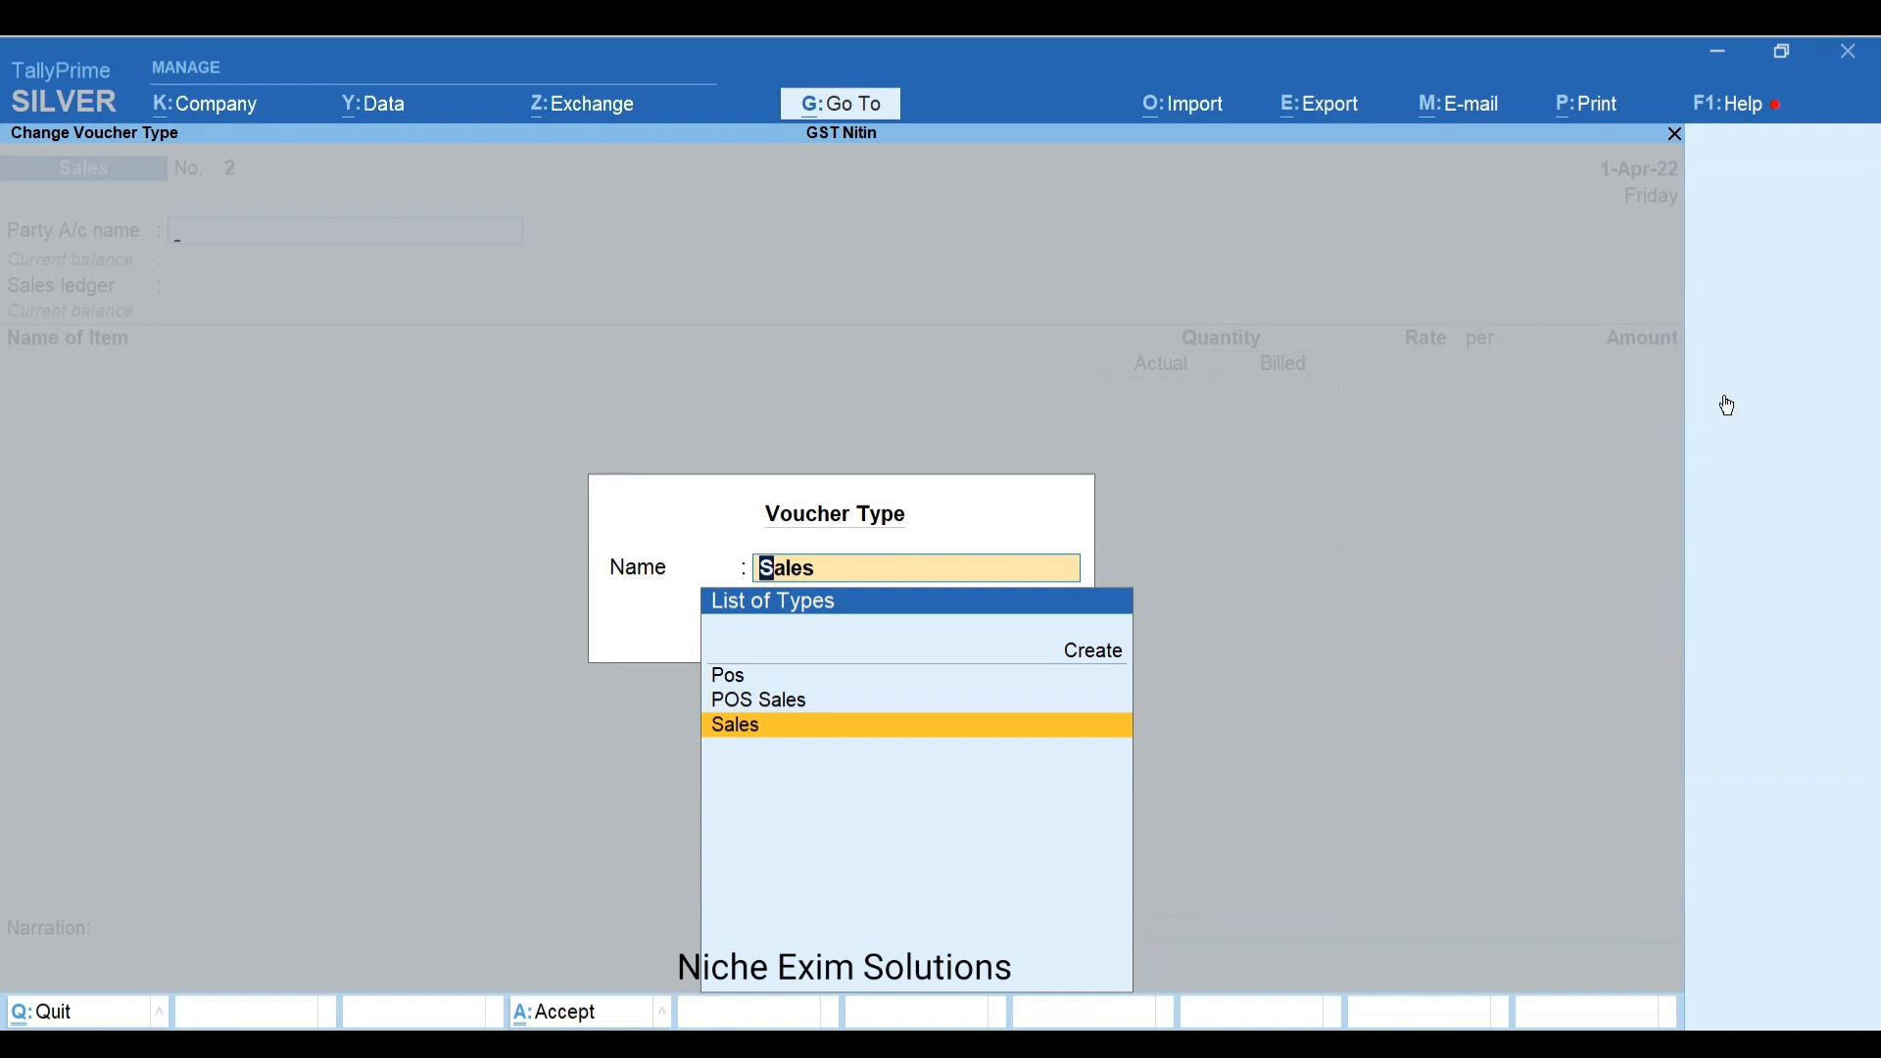
{"action": "key", "text": "Return"}
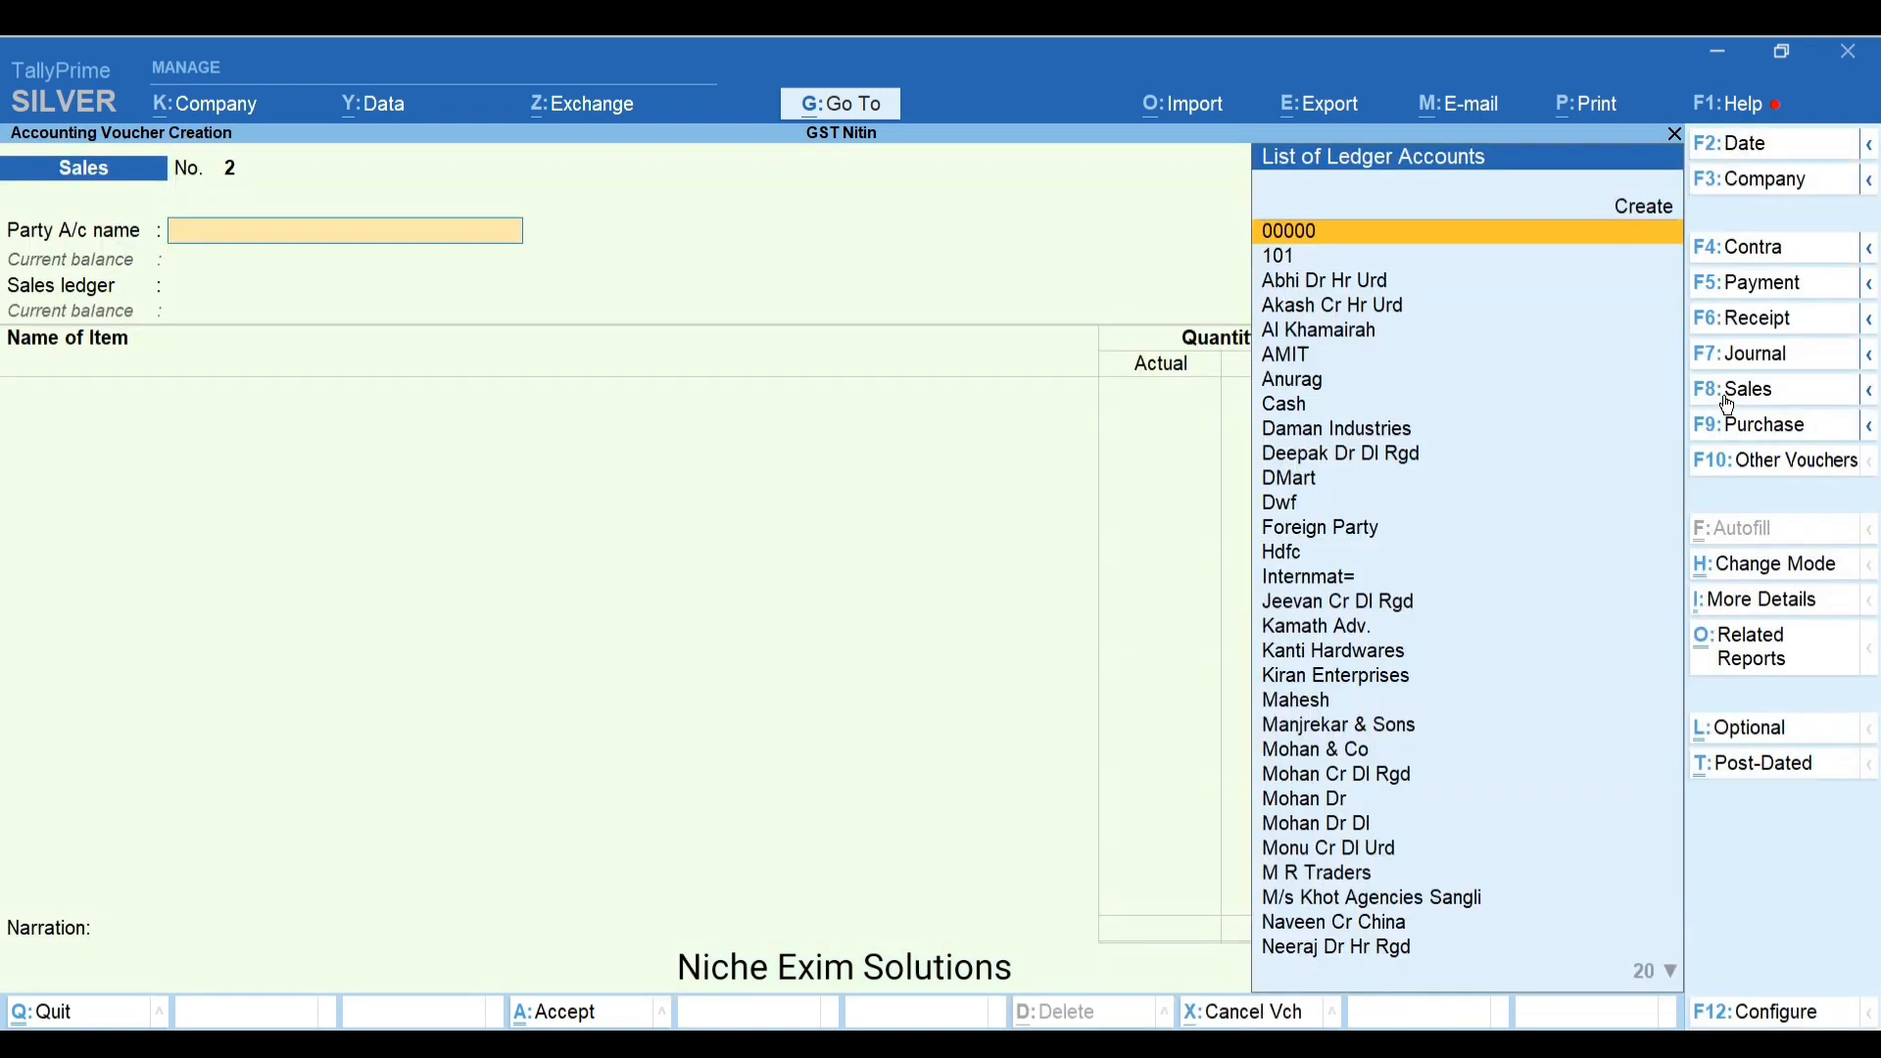
Select the unregistered Uttarakhand debtor ledger ending in Dr Dl as the party account of the sales voucher
{"action": "type", "text": "Dr"}
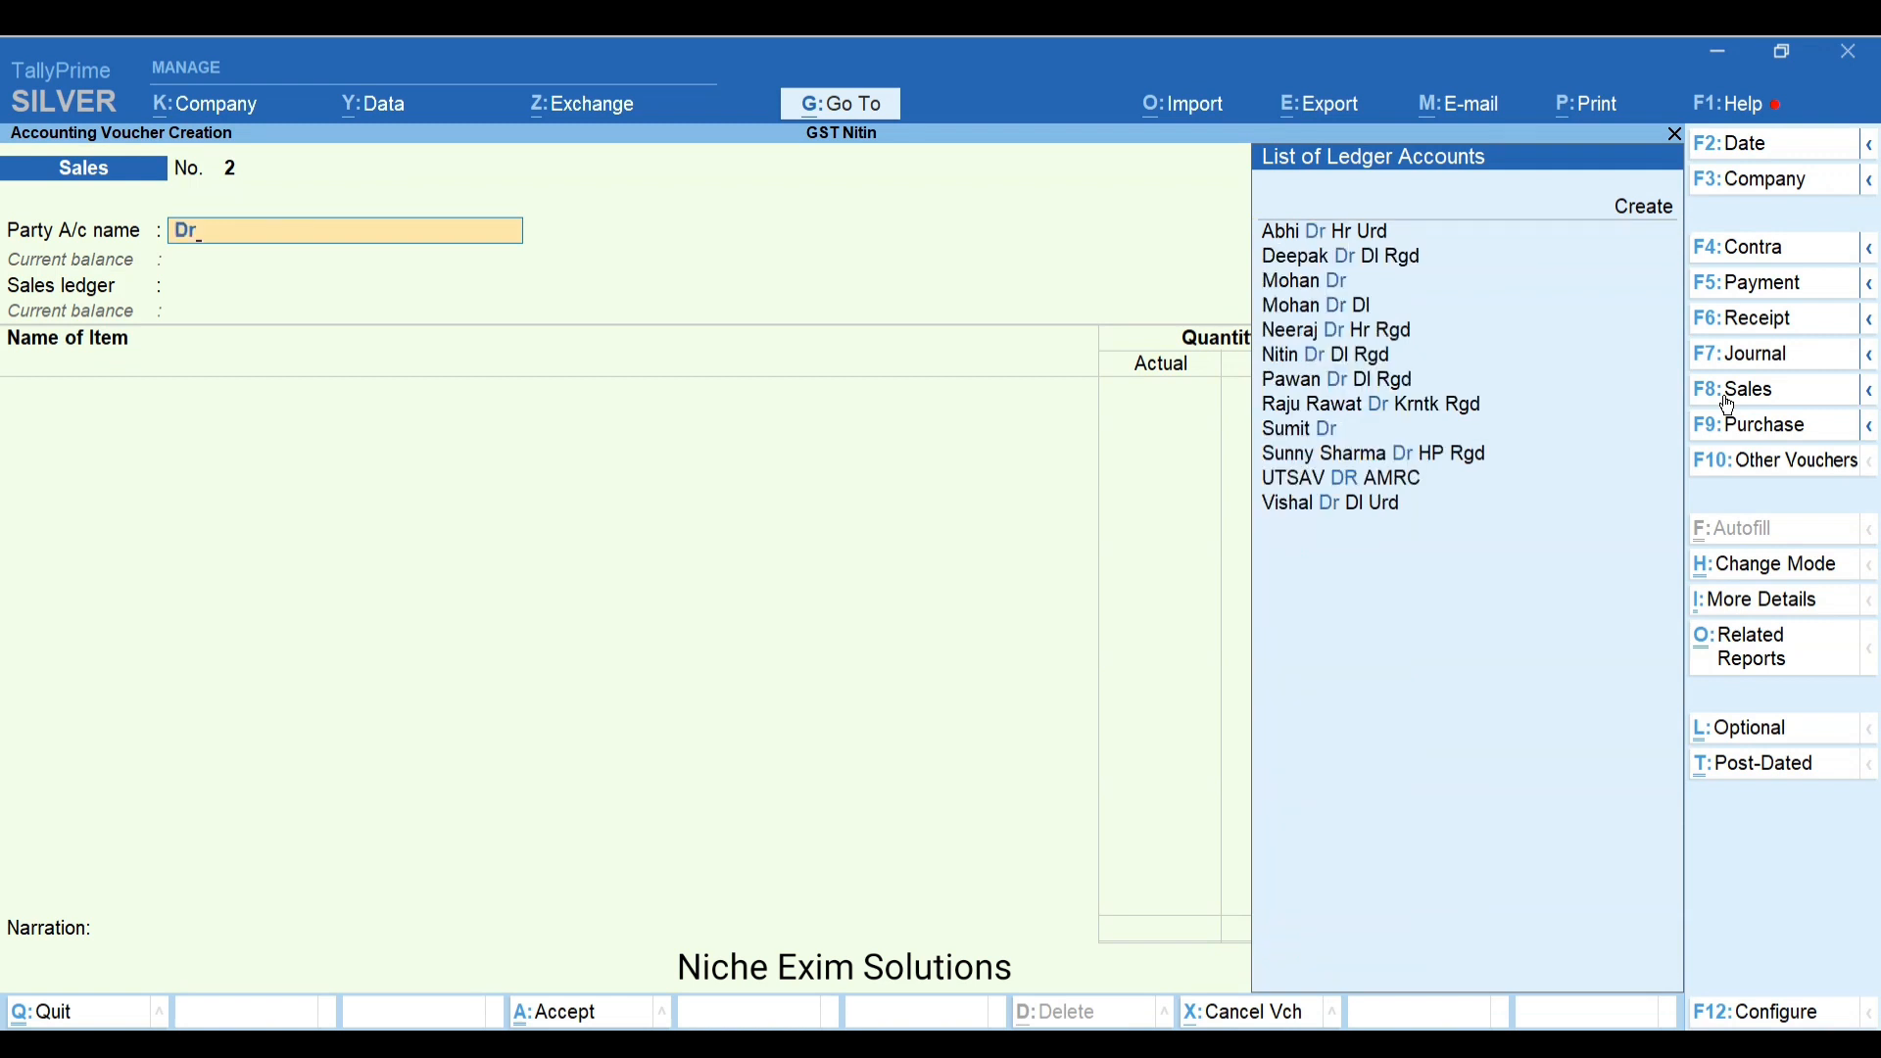
{"action": "key", "text": "Down"}
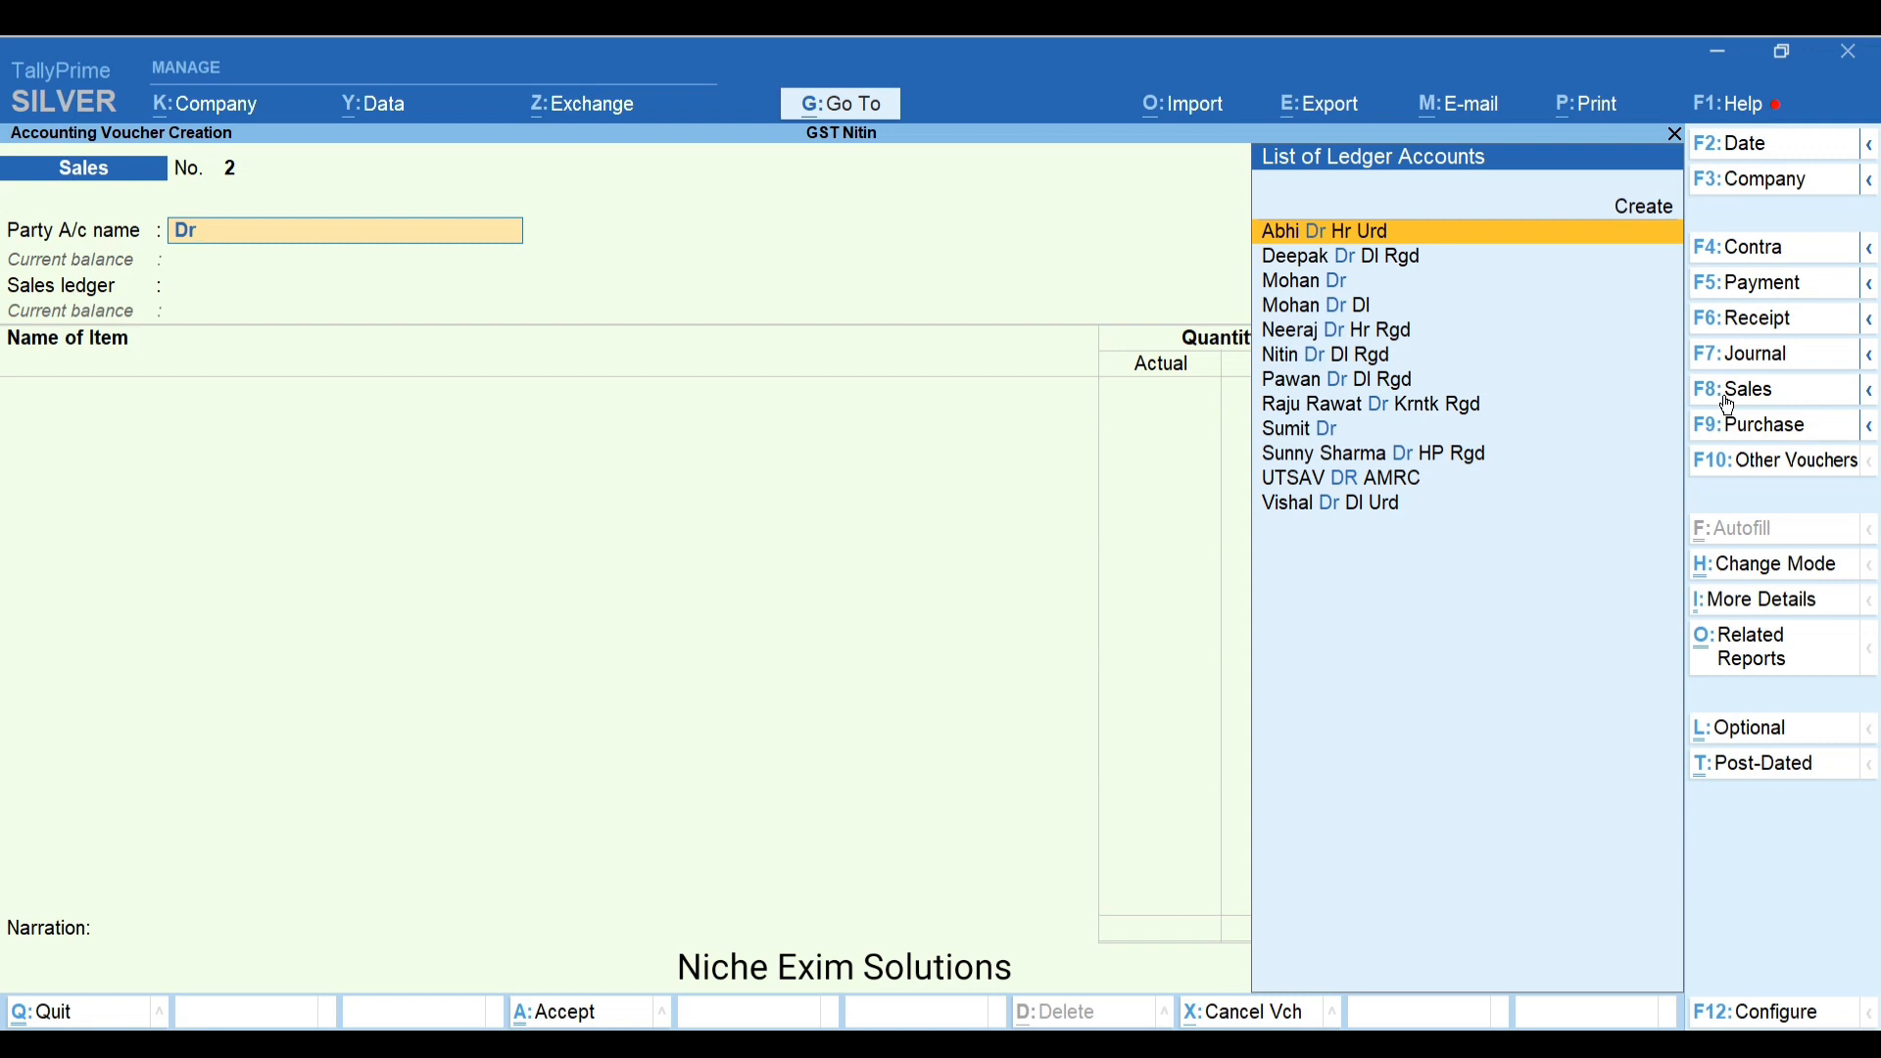
{"action": "key", "text": "Down"}
{"action": "key", "text": "Down"}
{"action": "key", "text": "Down"}
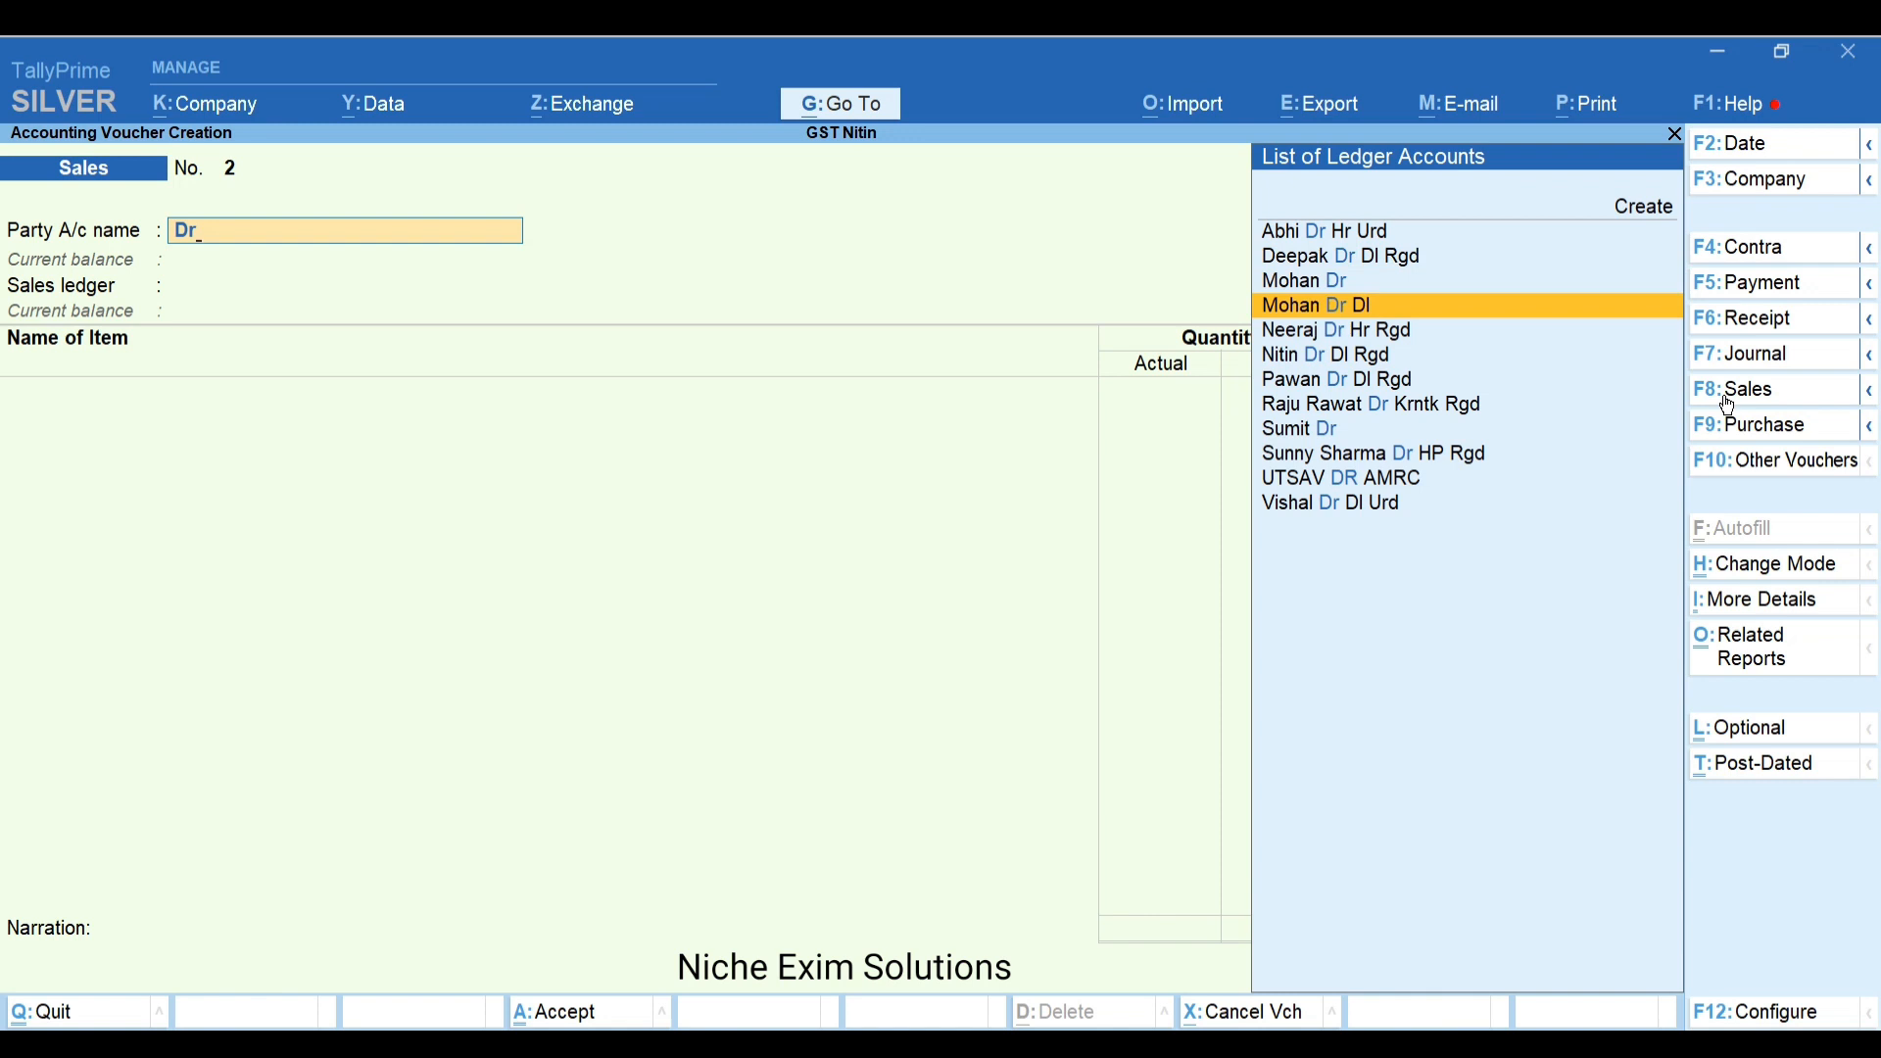
{"action": "key", "text": "Return"}
{"action": "key", "text": "Return"}
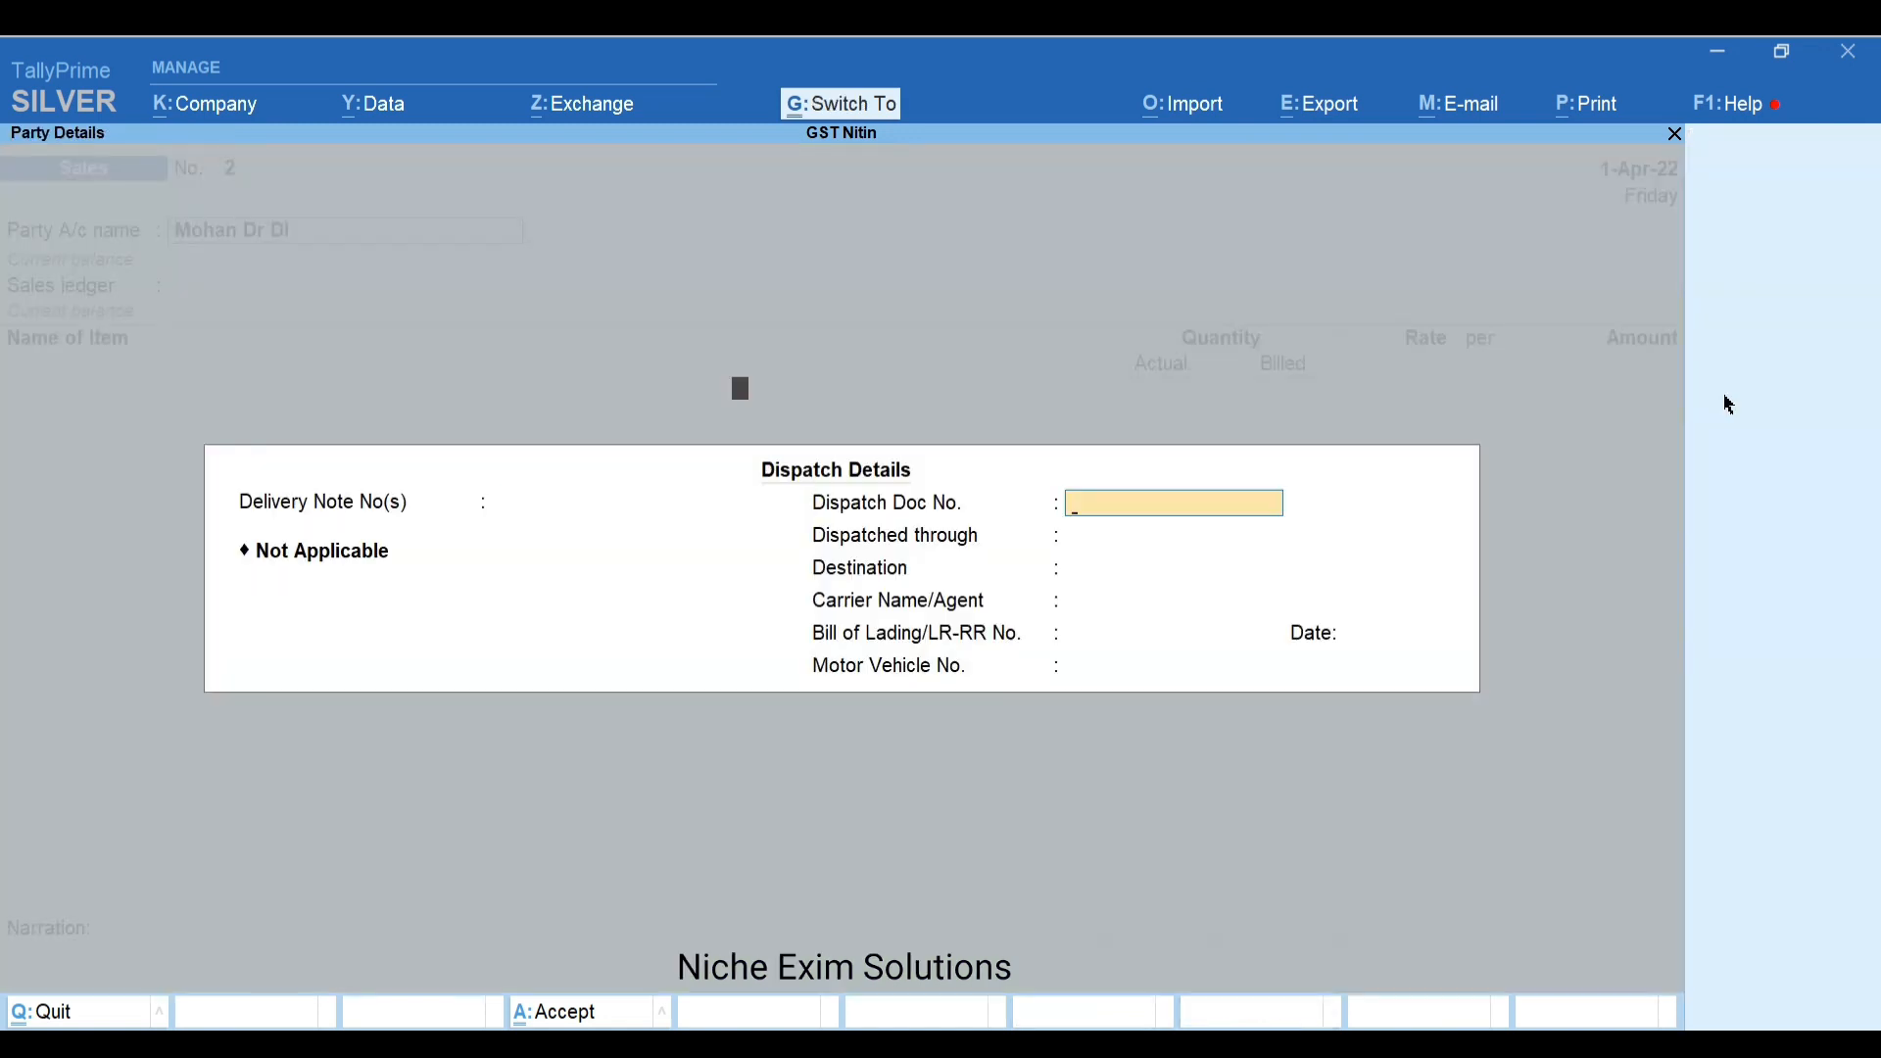
Leave the dispatch details empty and accept the party details with Uttarakhand as the state and place of supply
{"action": "key", "text": "ctrl+a"}
{"action": "key", "text": "Return"}
{"action": "key", "text": "Return"}
{"action": "key", "text": "Return"}
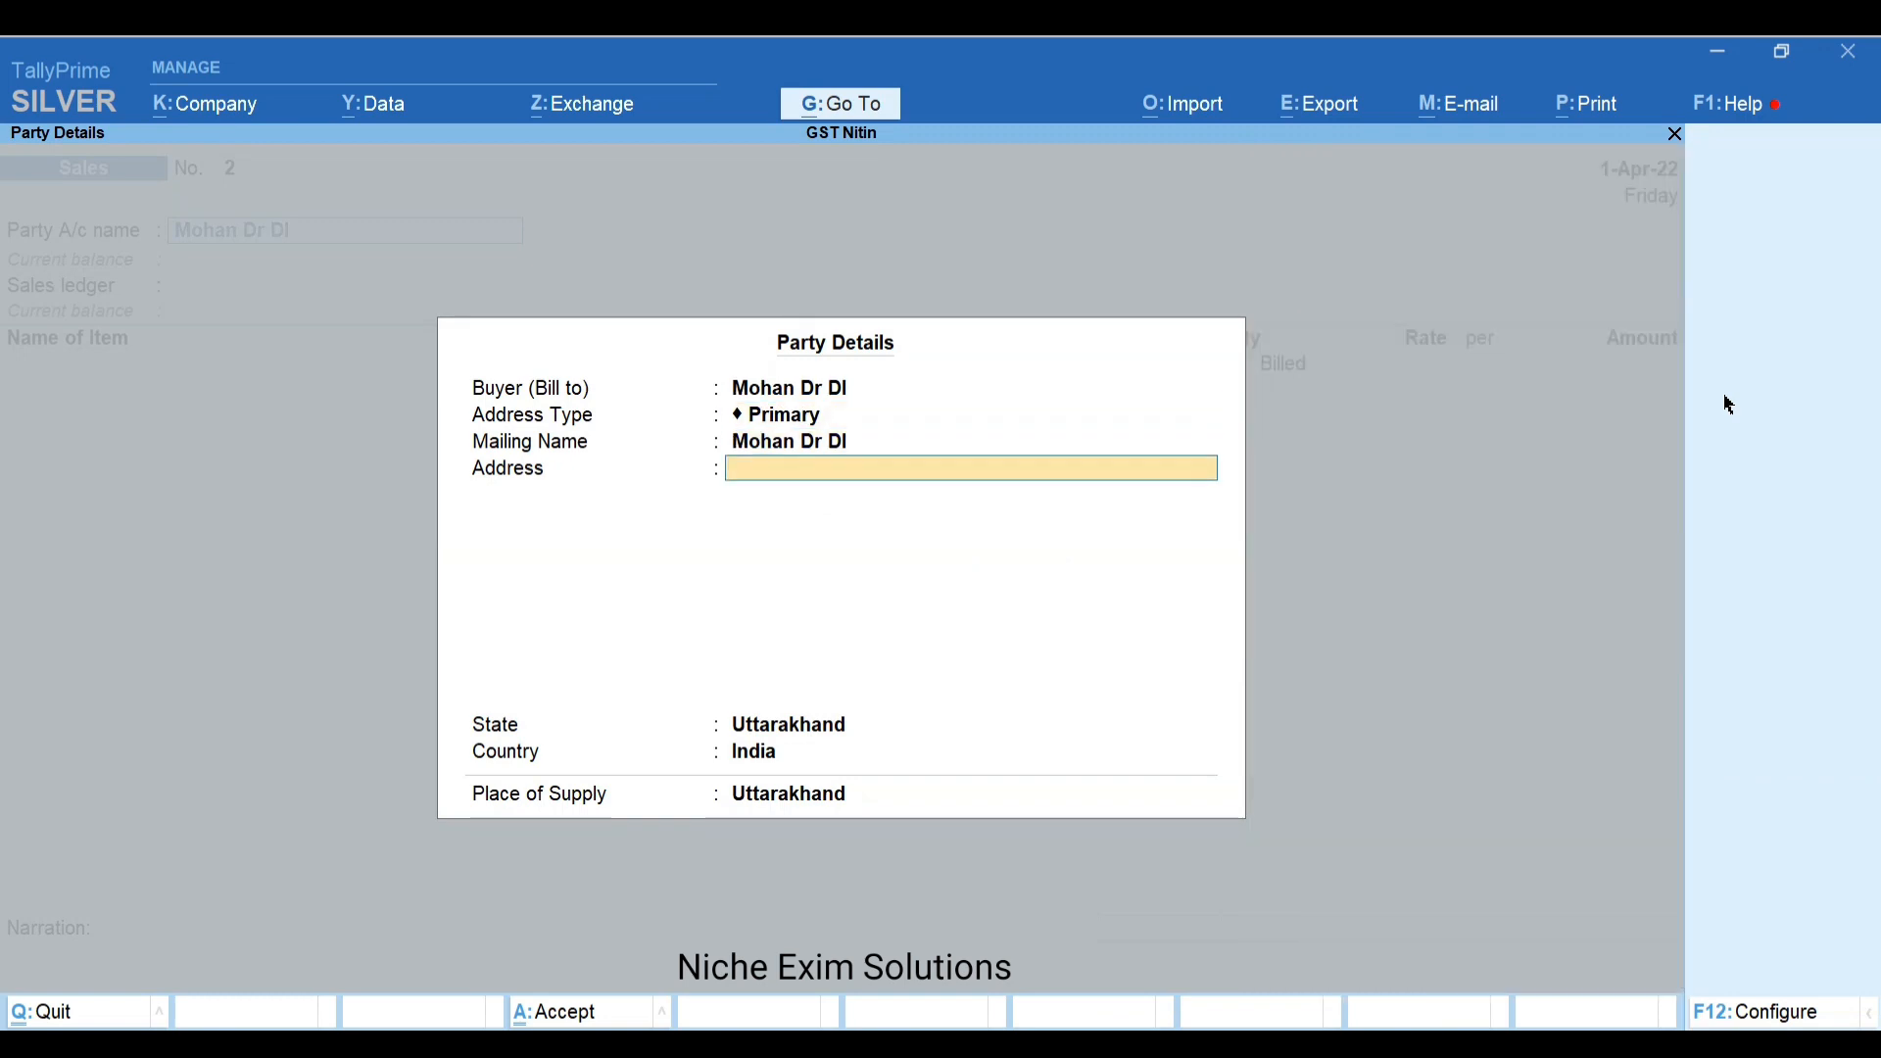
{"action": "key", "text": "Return"}
{"action": "key", "text": "Return"}
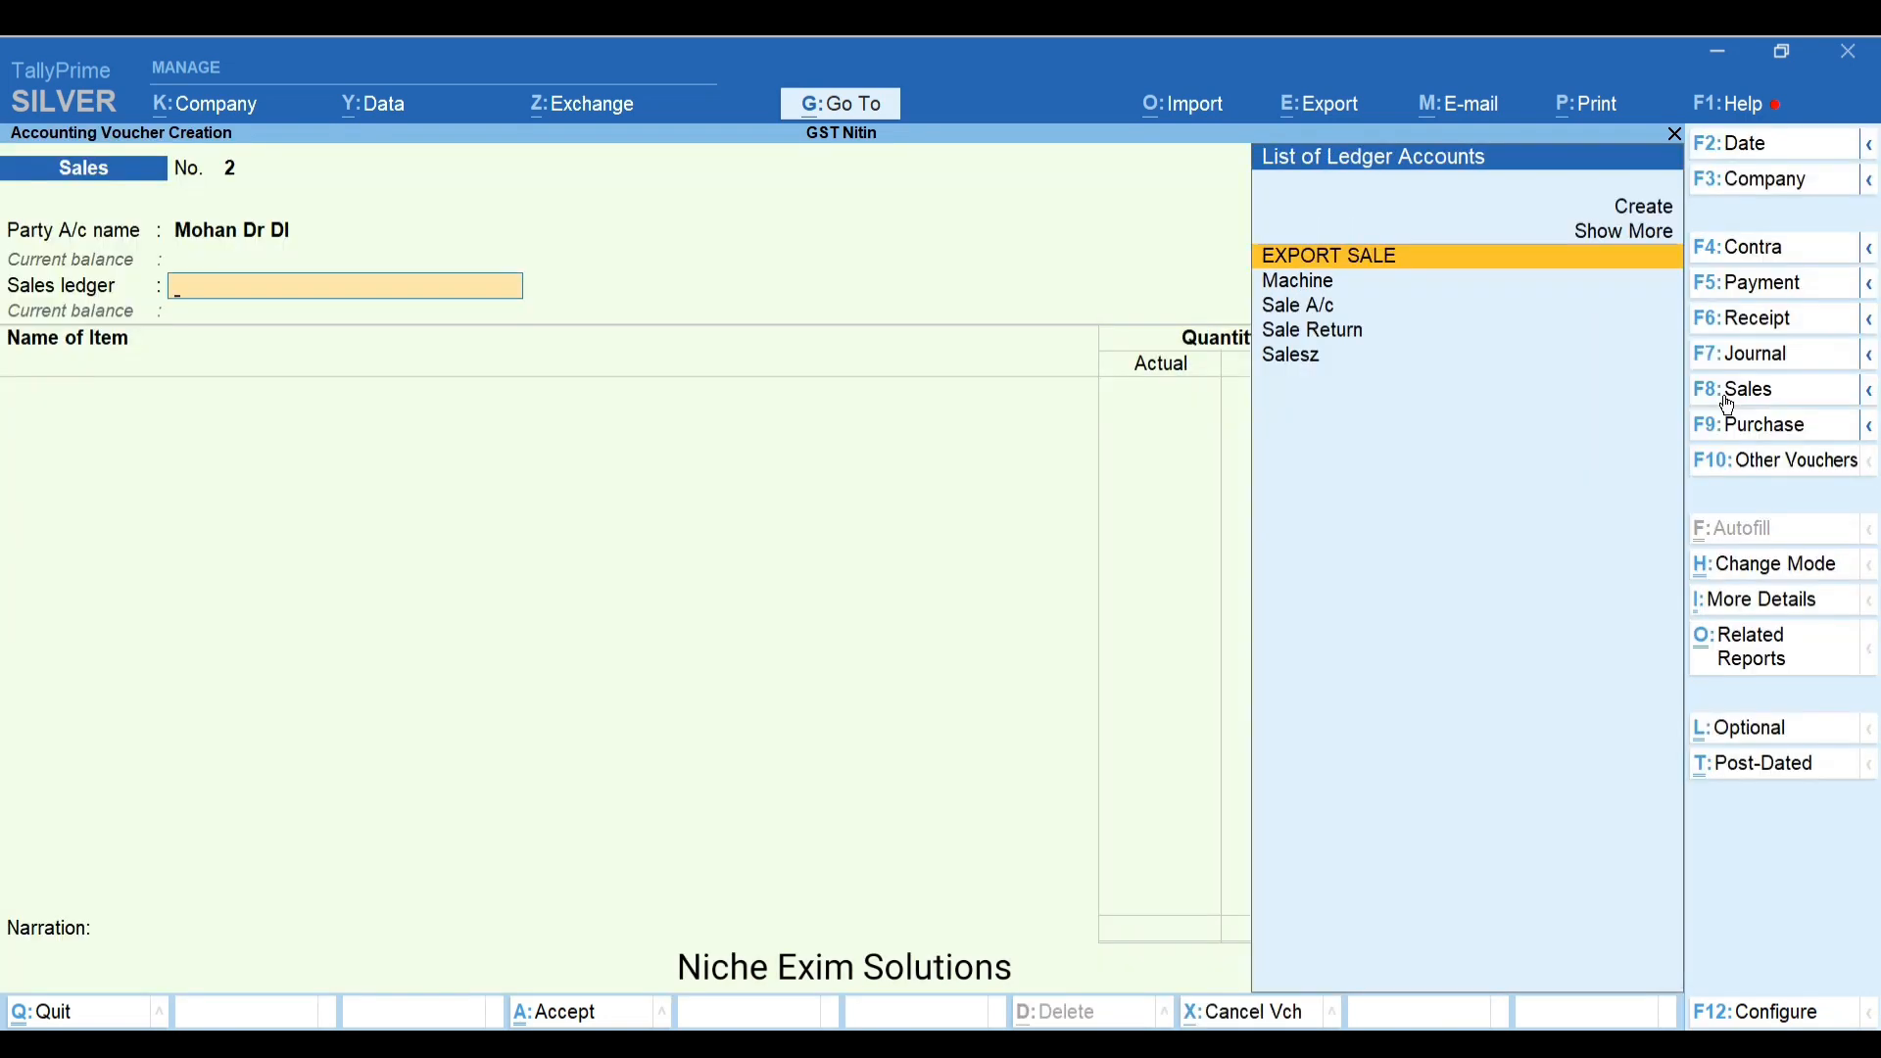
Go back to the party account and open its ledger master to check the group, bill-by-bill, and mailing details
{"action": "key", "text": "BackSpace"}
{"action": "key", "text": "ctrl+Return"}
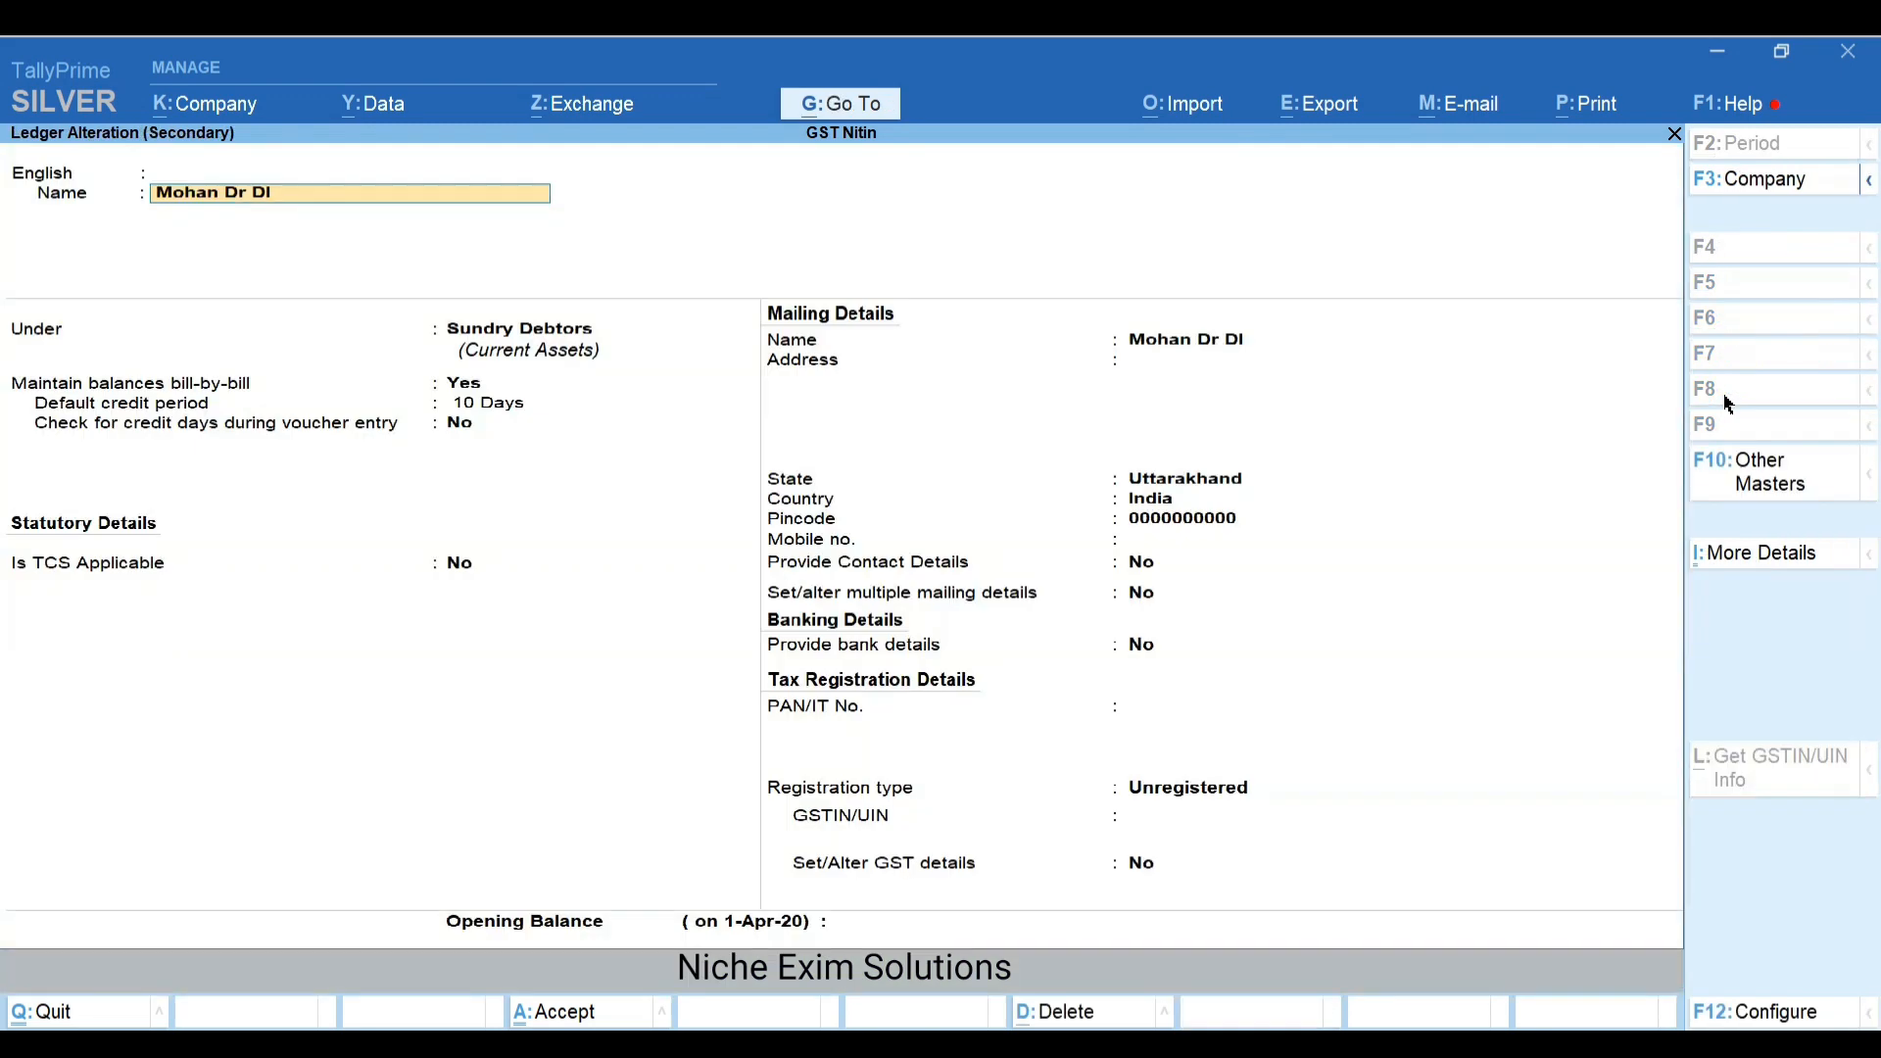
{"action": "key", "text": "Return"}
{"action": "key", "text": "Return"}
{"action": "key", "text": "Return"}
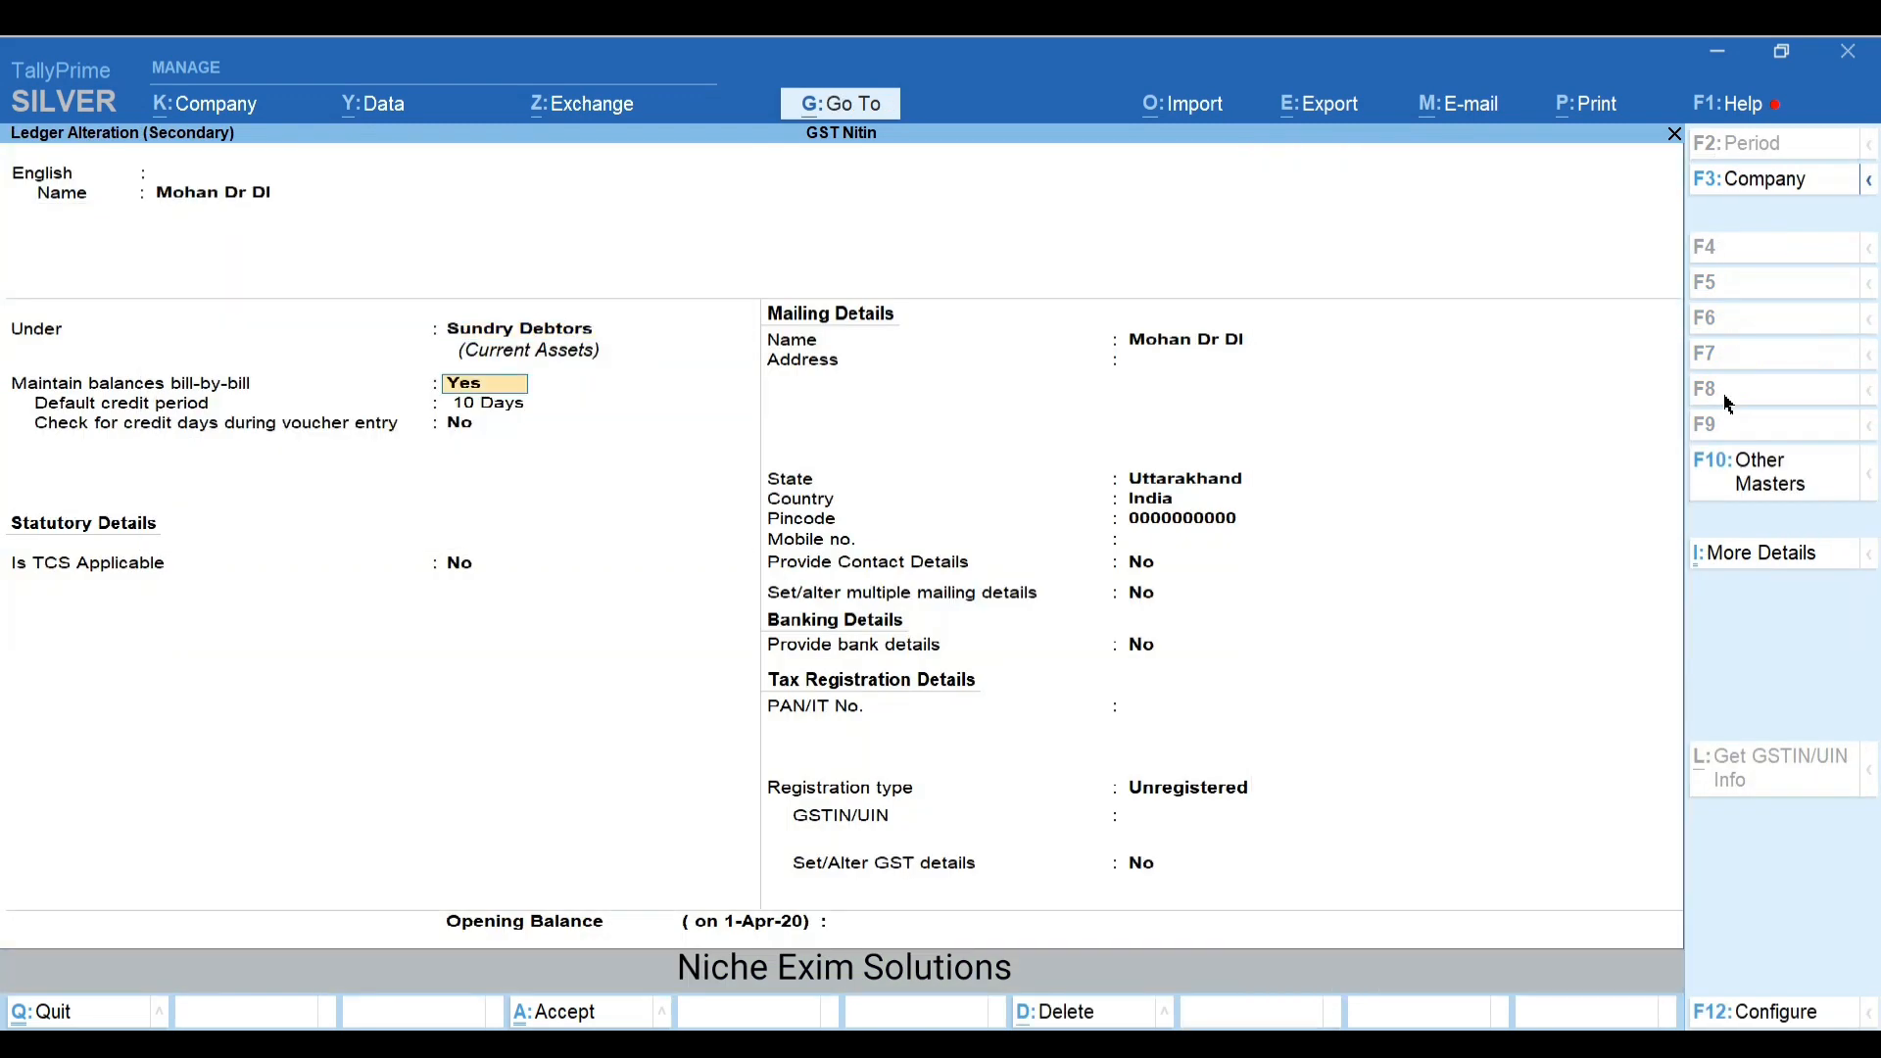
{"action": "key", "text": "Return"}
{"action": "key", "text": "Return"}
{"action": "key", "text": "Return"}
{"action": "key", "text": "Return"}
{"action": "key", "text": "Return"}
{"action": "key", "text": "Return"}
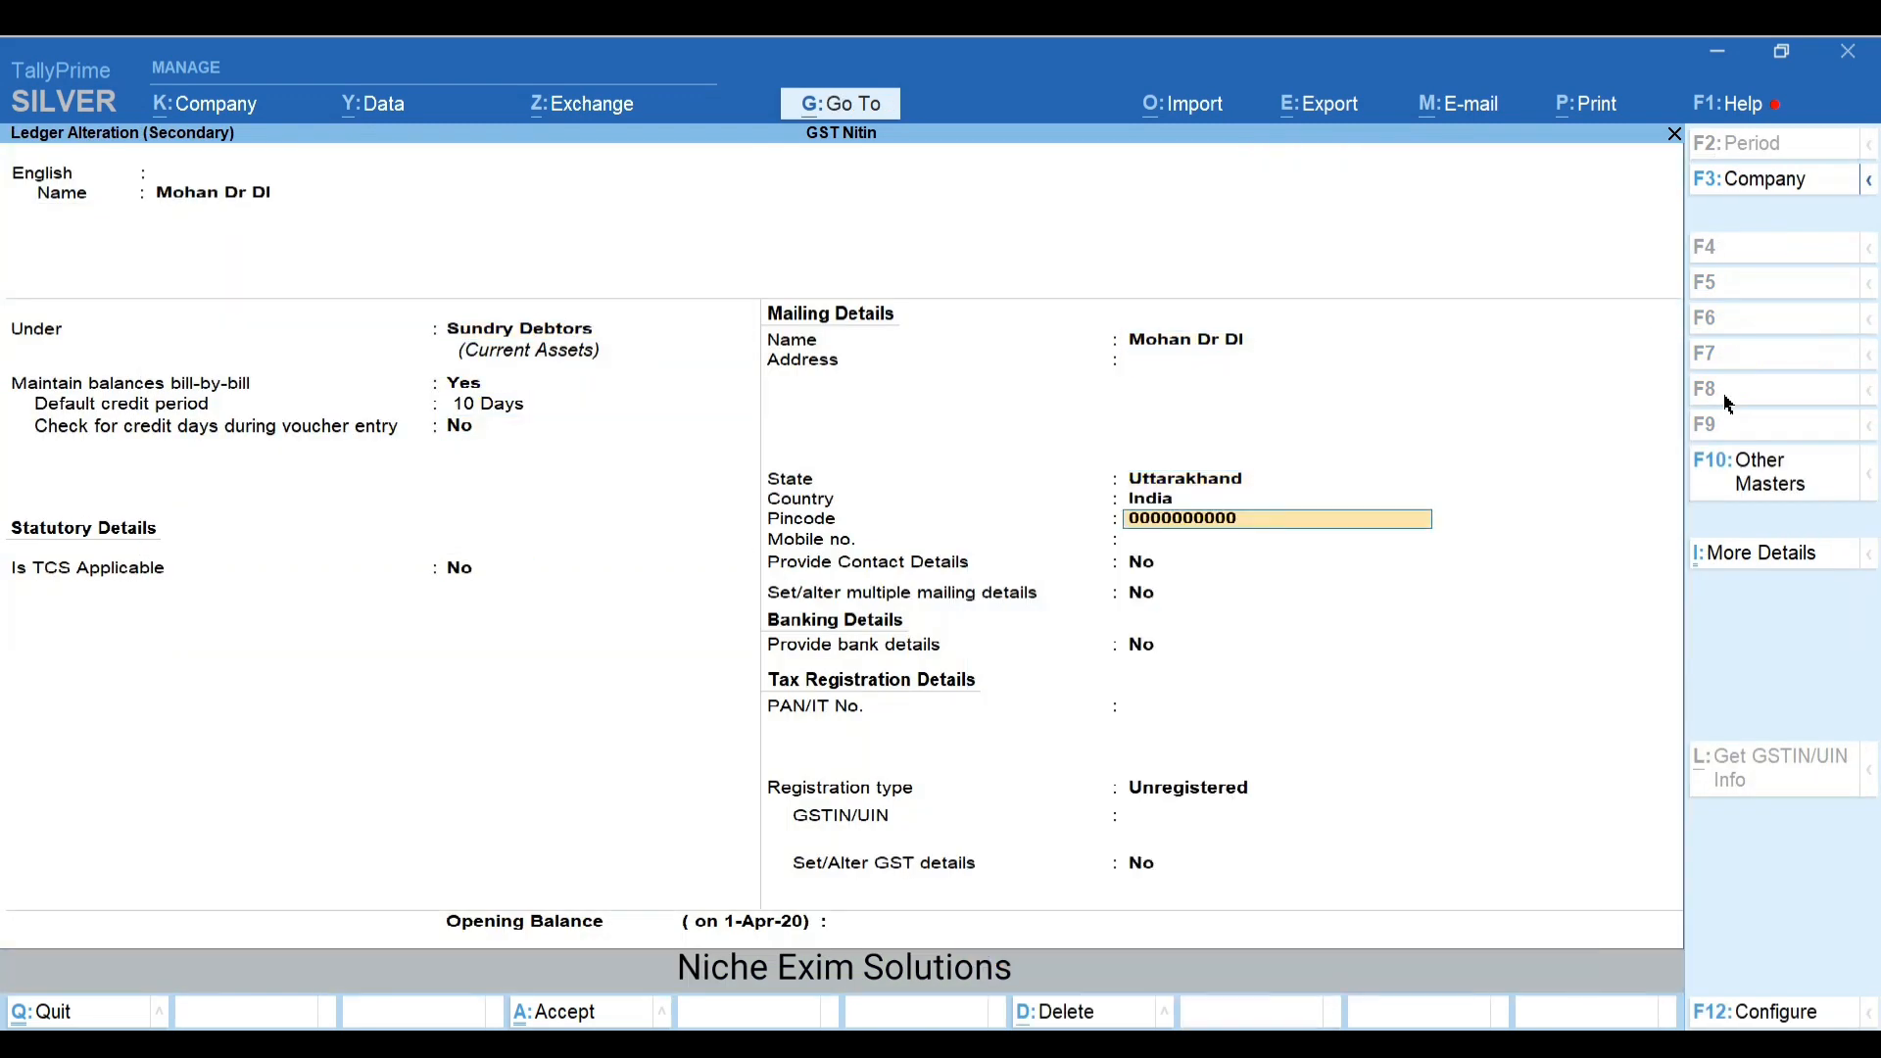
Check the party ledger's pincode, contact, bank, and GST registration details, and accept the ledger without edits
{"action": "key", "text": "BackSpace"}
{"action": "key", "text": "Return"}
{"action": "key", "text": "Return"}
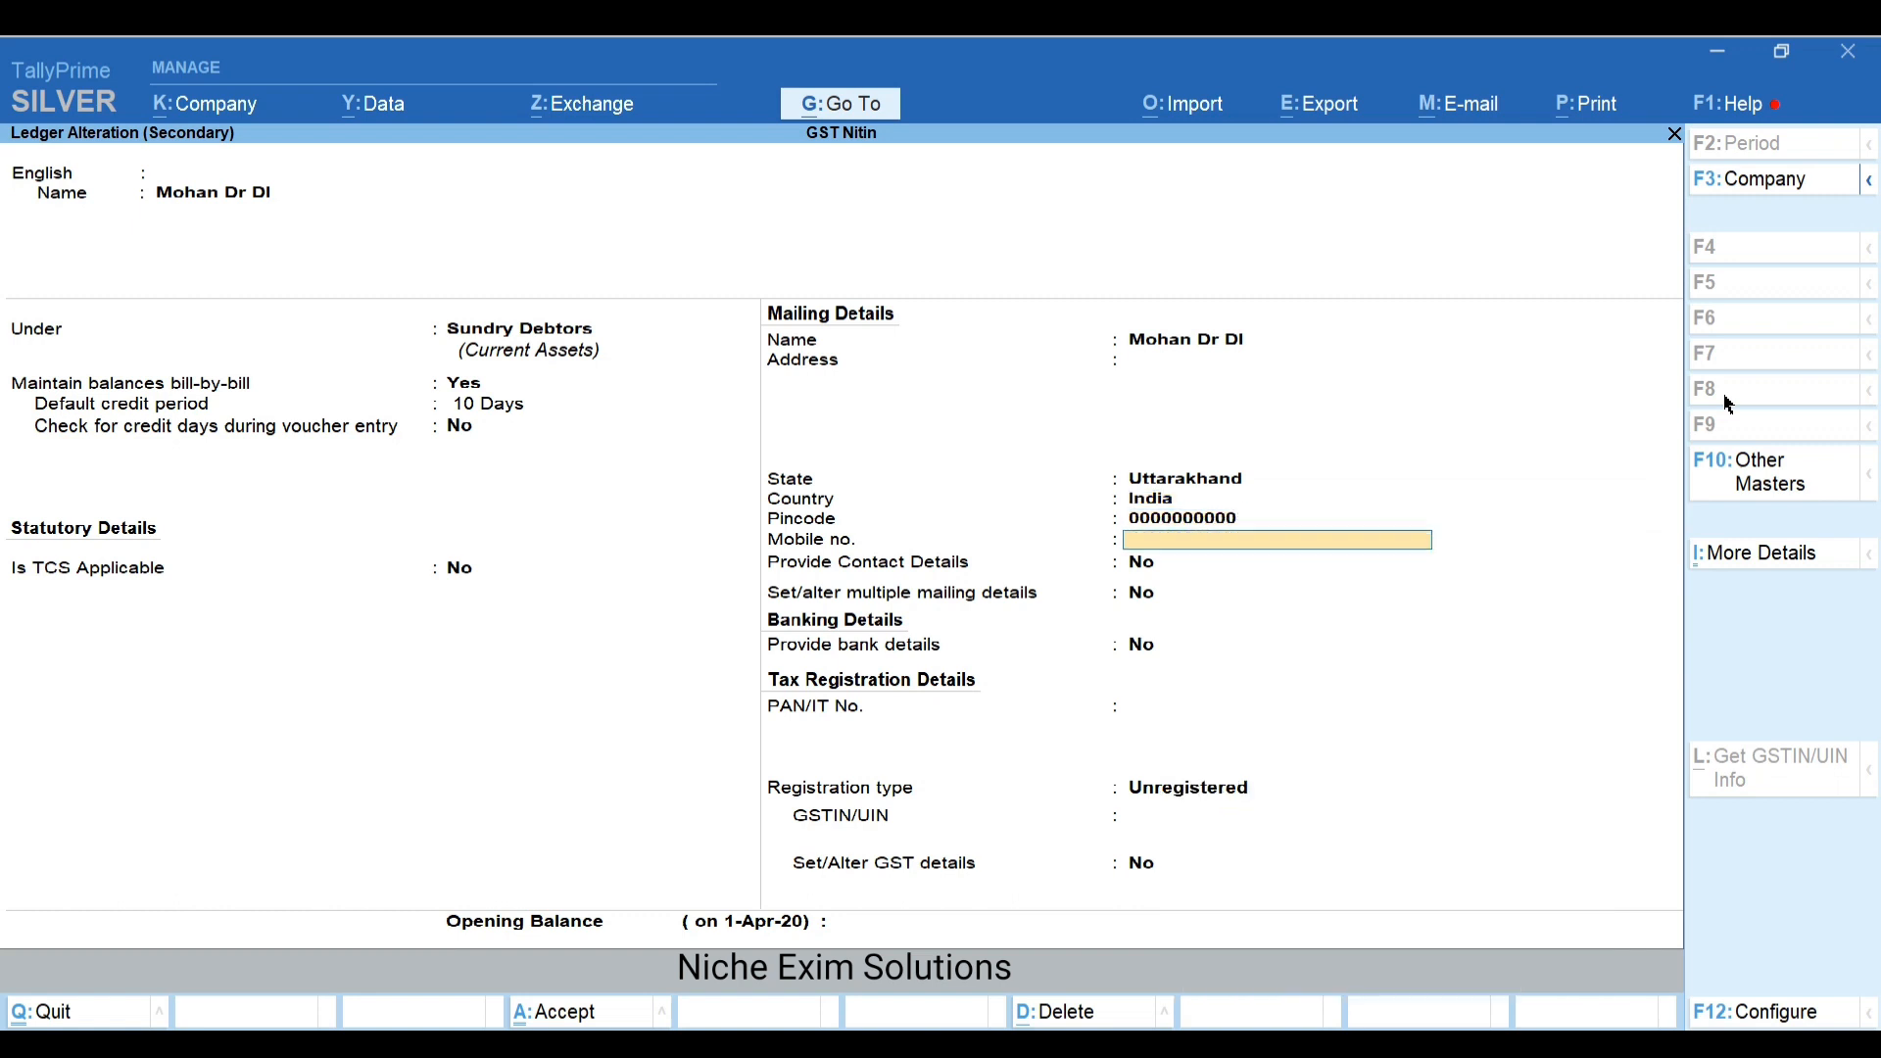
{"action": "key", "text": "Return"}
{"action": "key", "text": "Return"}
{"action": "key", "text": "Return"}
{"action": "key", "text": "Return"}
{"action": "key", "text": "Return"}
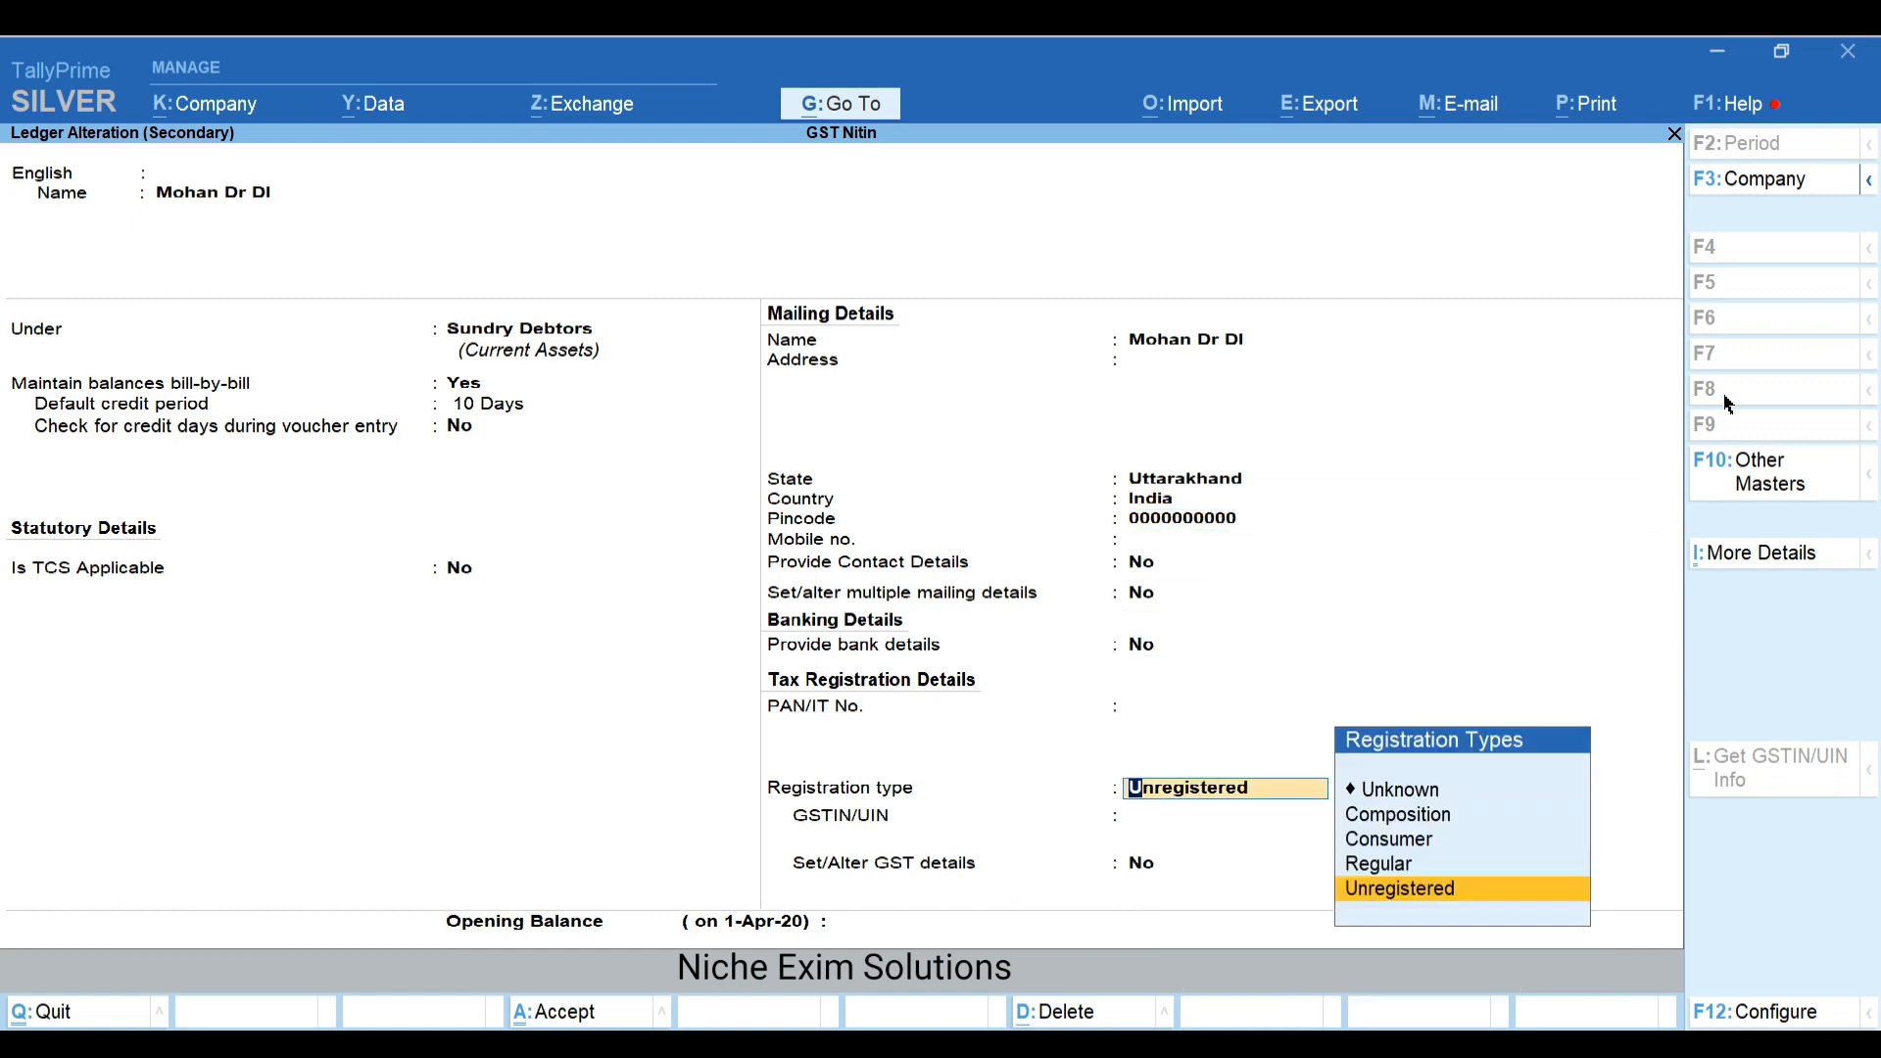
{"action": "key", "text": "Return"}
{"action": "key", "text": "Return"}
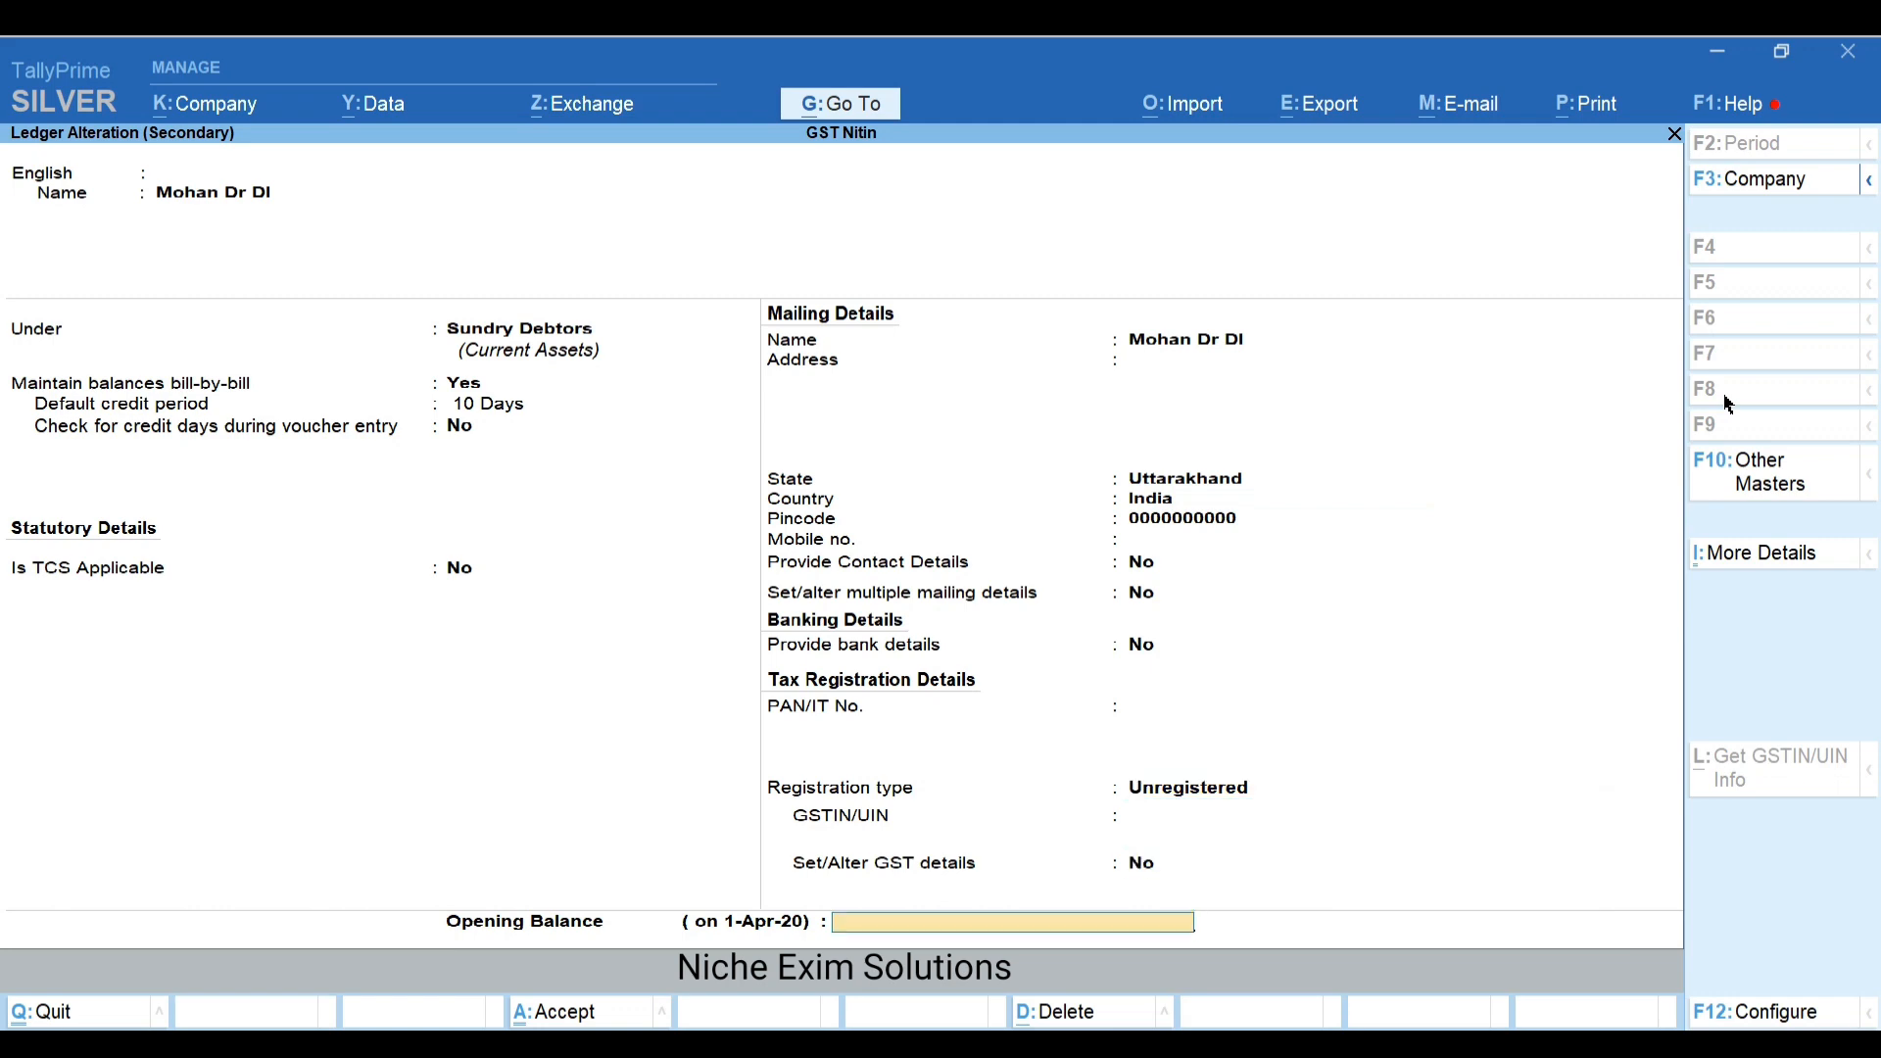
{"action": "key", "text": "Return"}
{"action": "key", "text": "Return"}
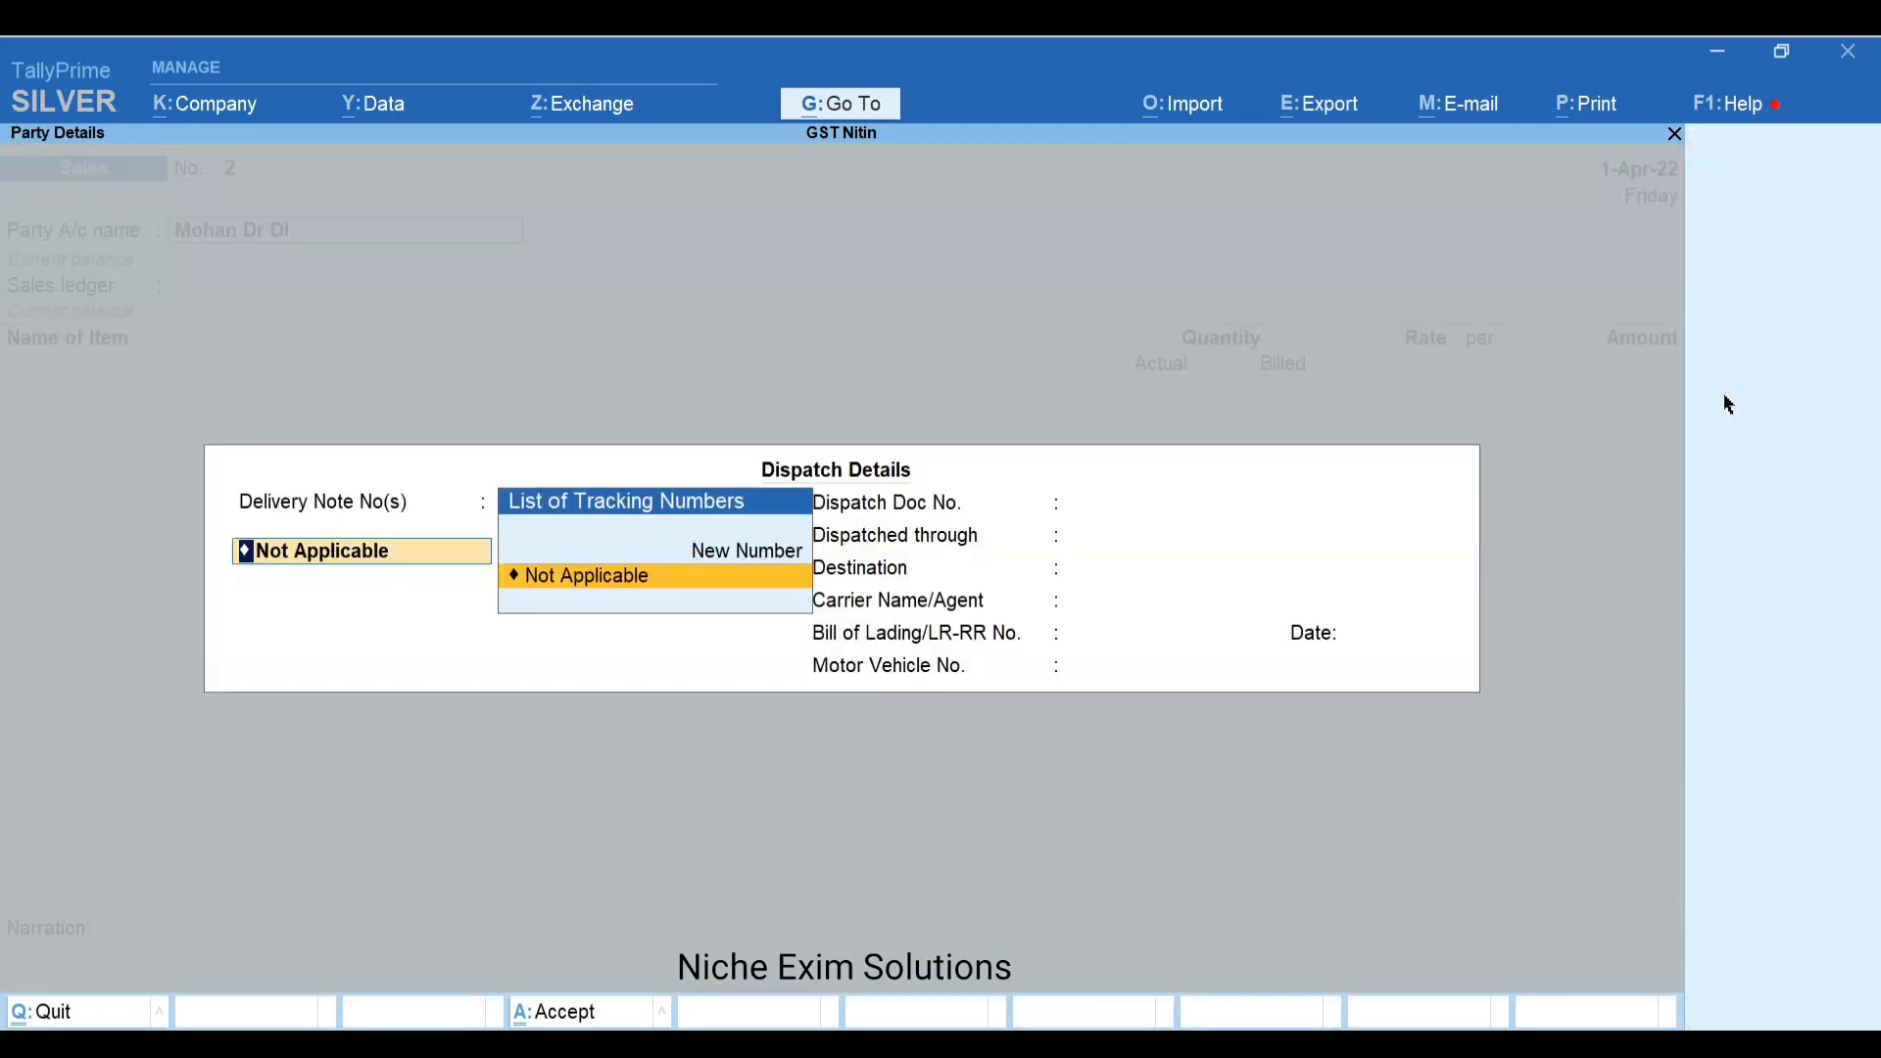
Accept the dispatch and party details again and select Sale A/c as the sales ledger
{"action": "key", "text": "ctrl+a"}
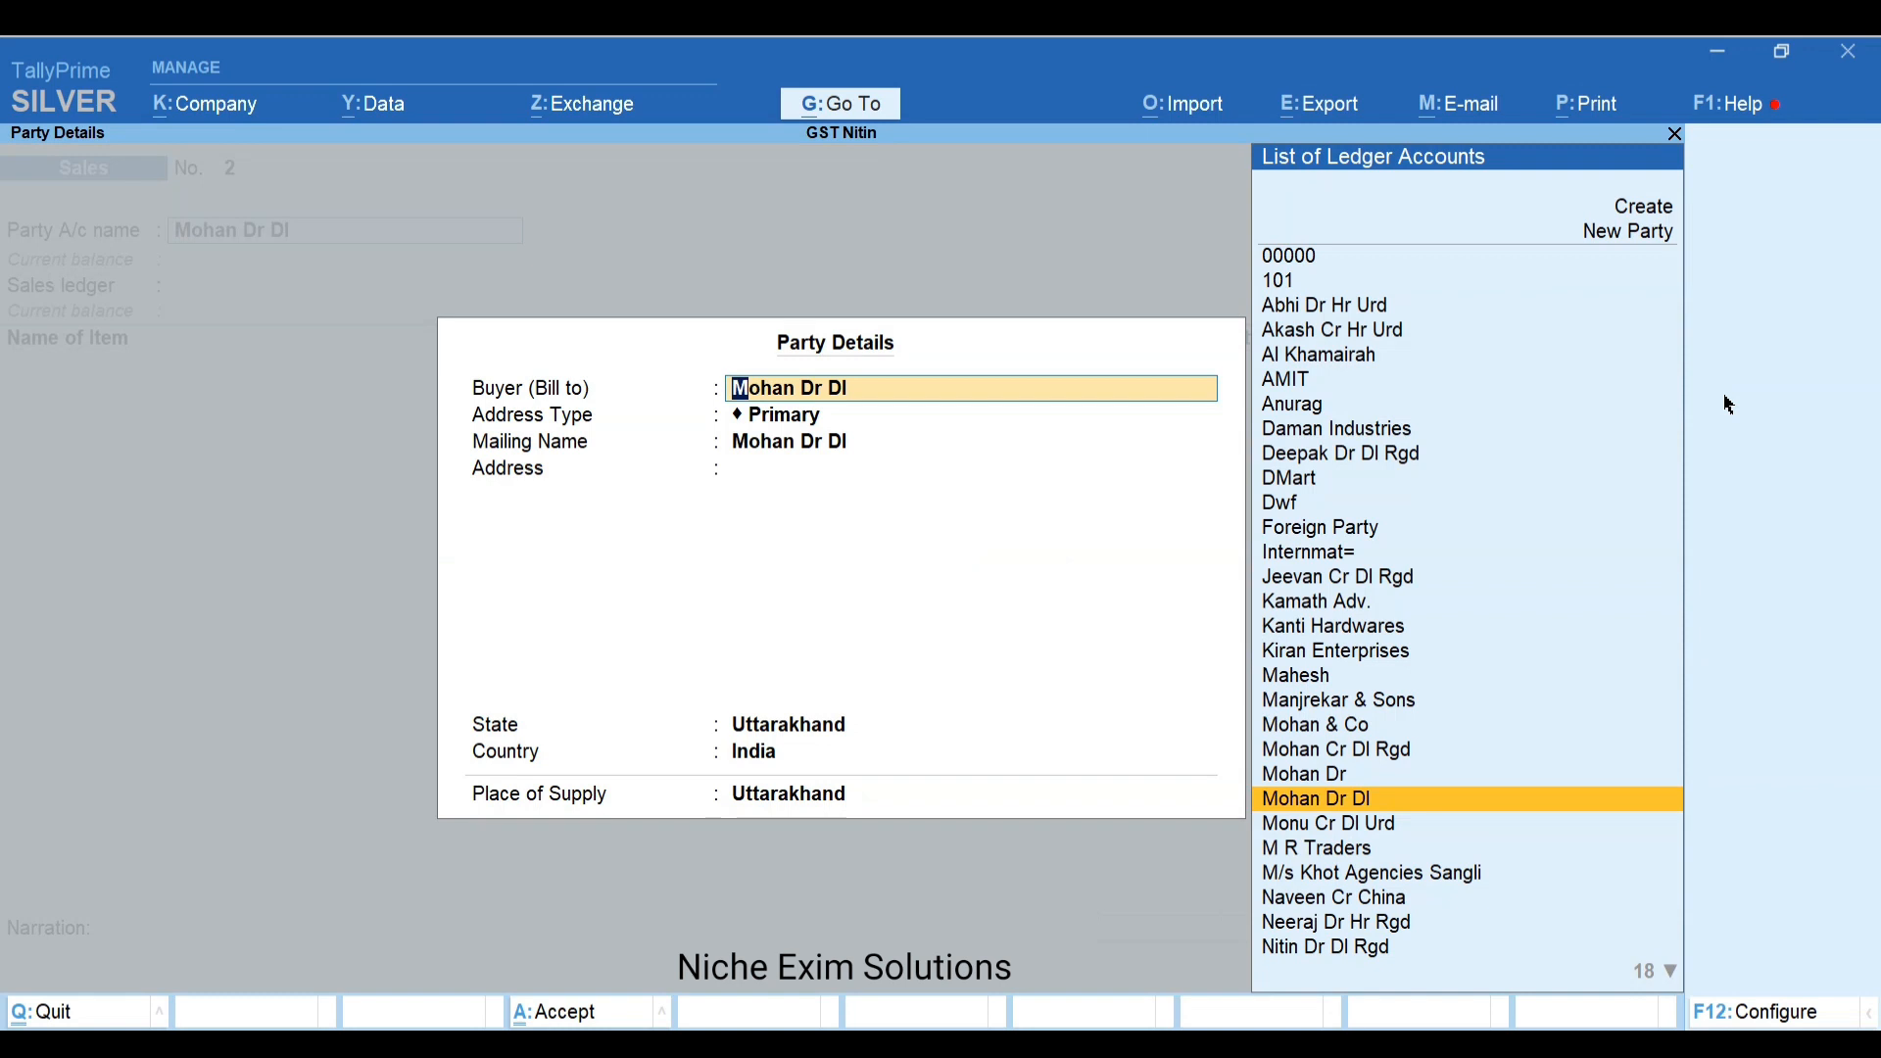
{"action": "key", "text": "ctrl+a"}
{"action": "key", "text": "Down"}
{"action": "key", "text": "Down"}
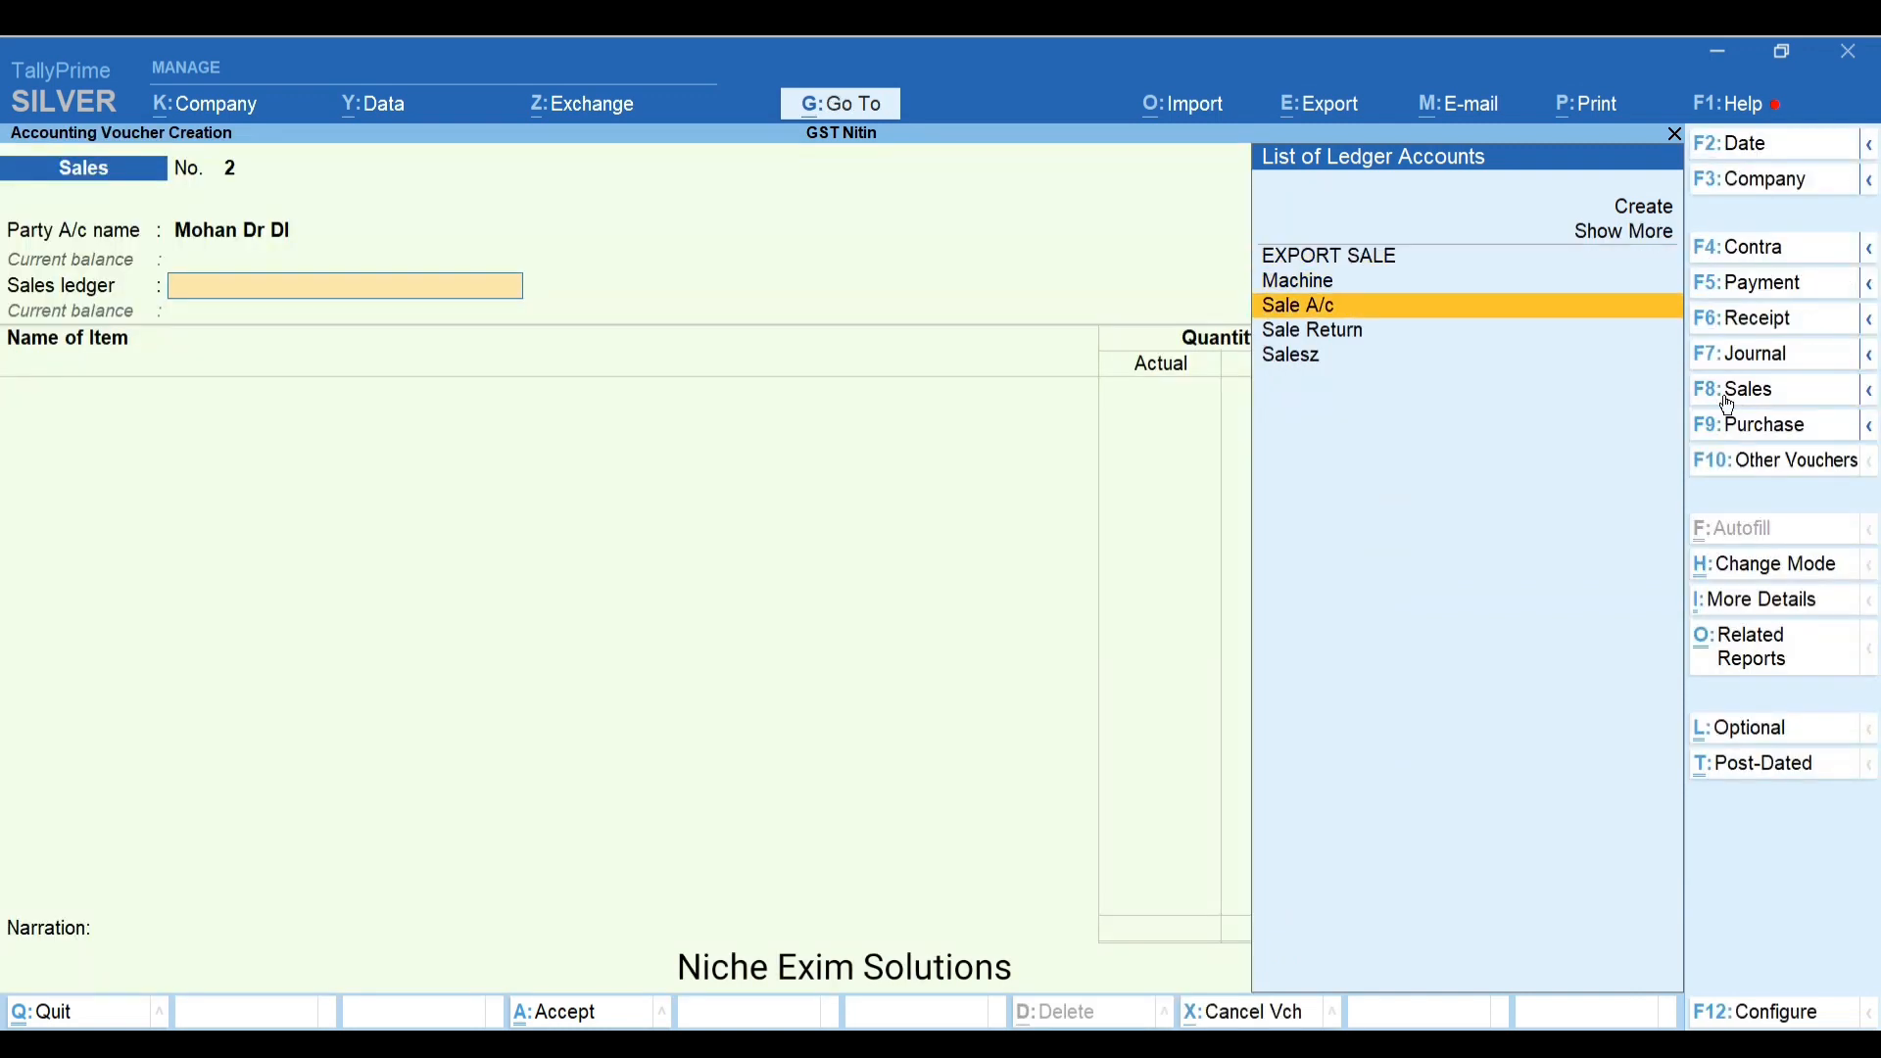
{"action": "key", "text": "Return"}
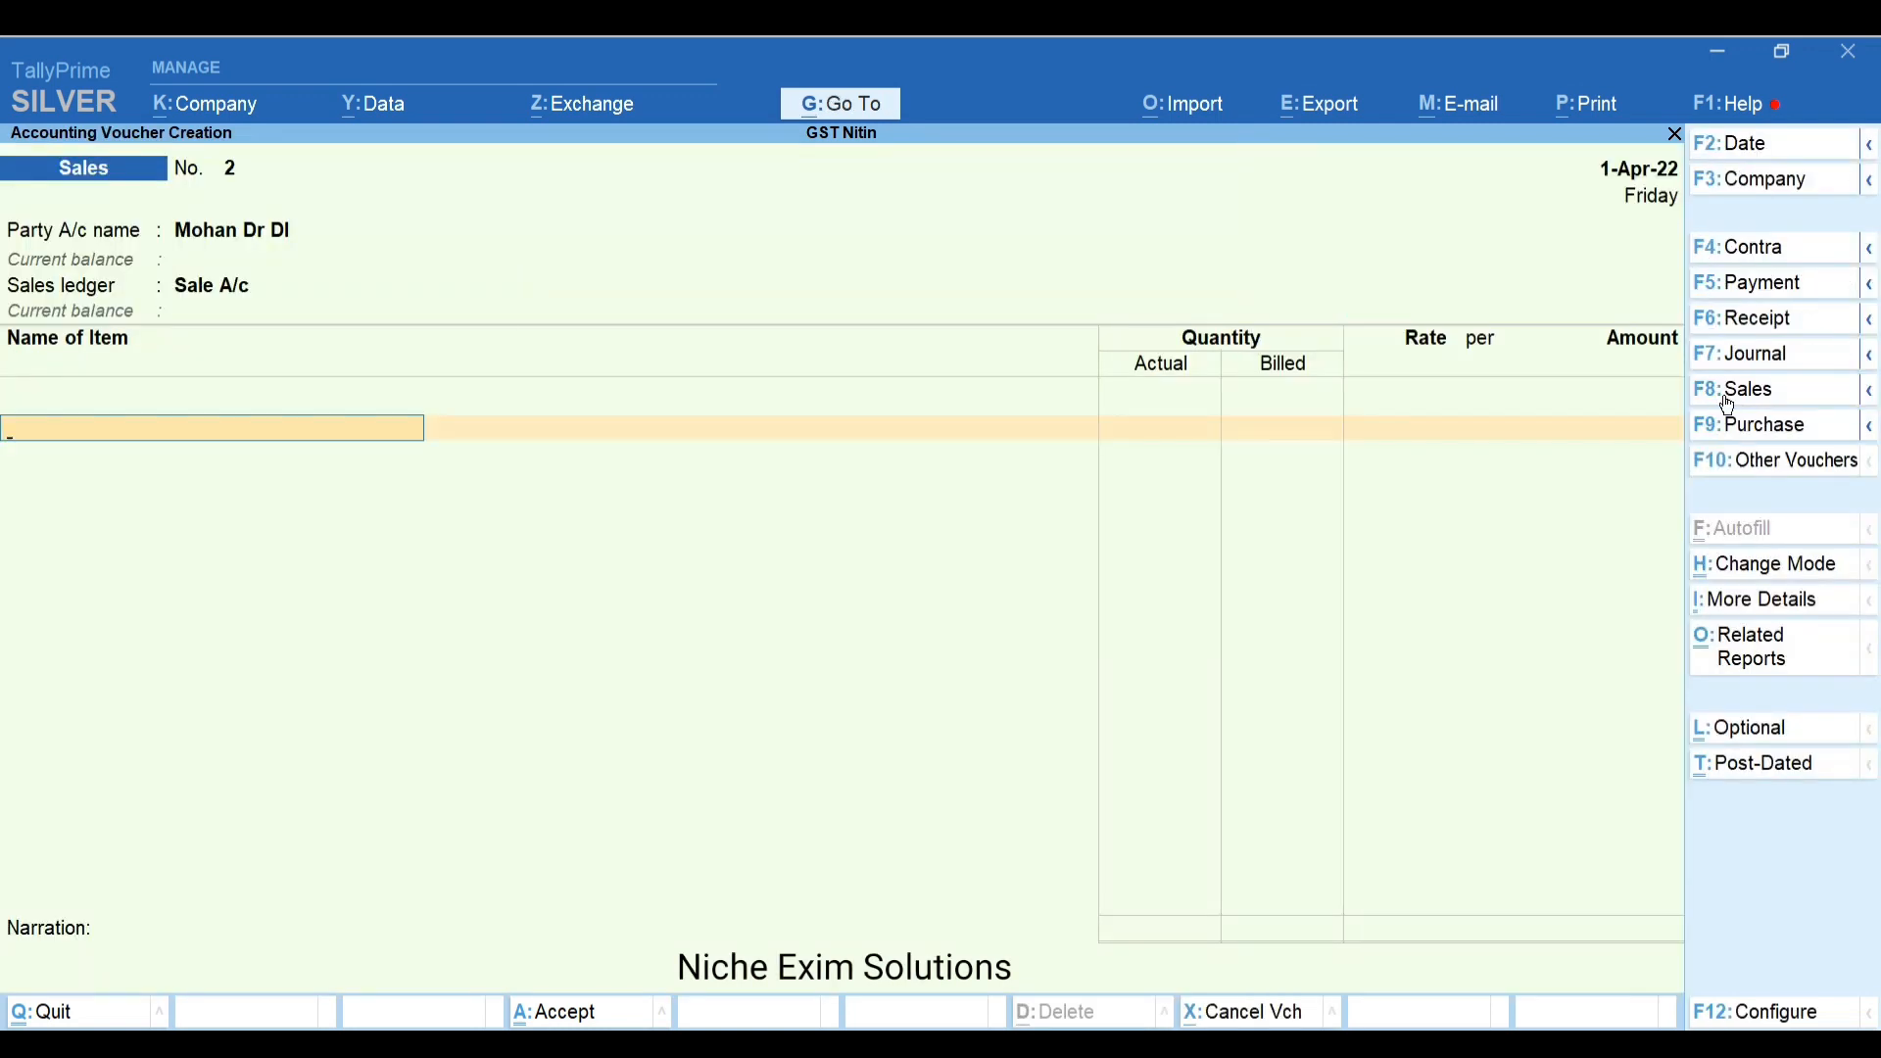
Add the item Pen New with tracking number Not Applicable and a quantity of 10 PCS at Main Location
{"action": "type", "text": "Pen"}
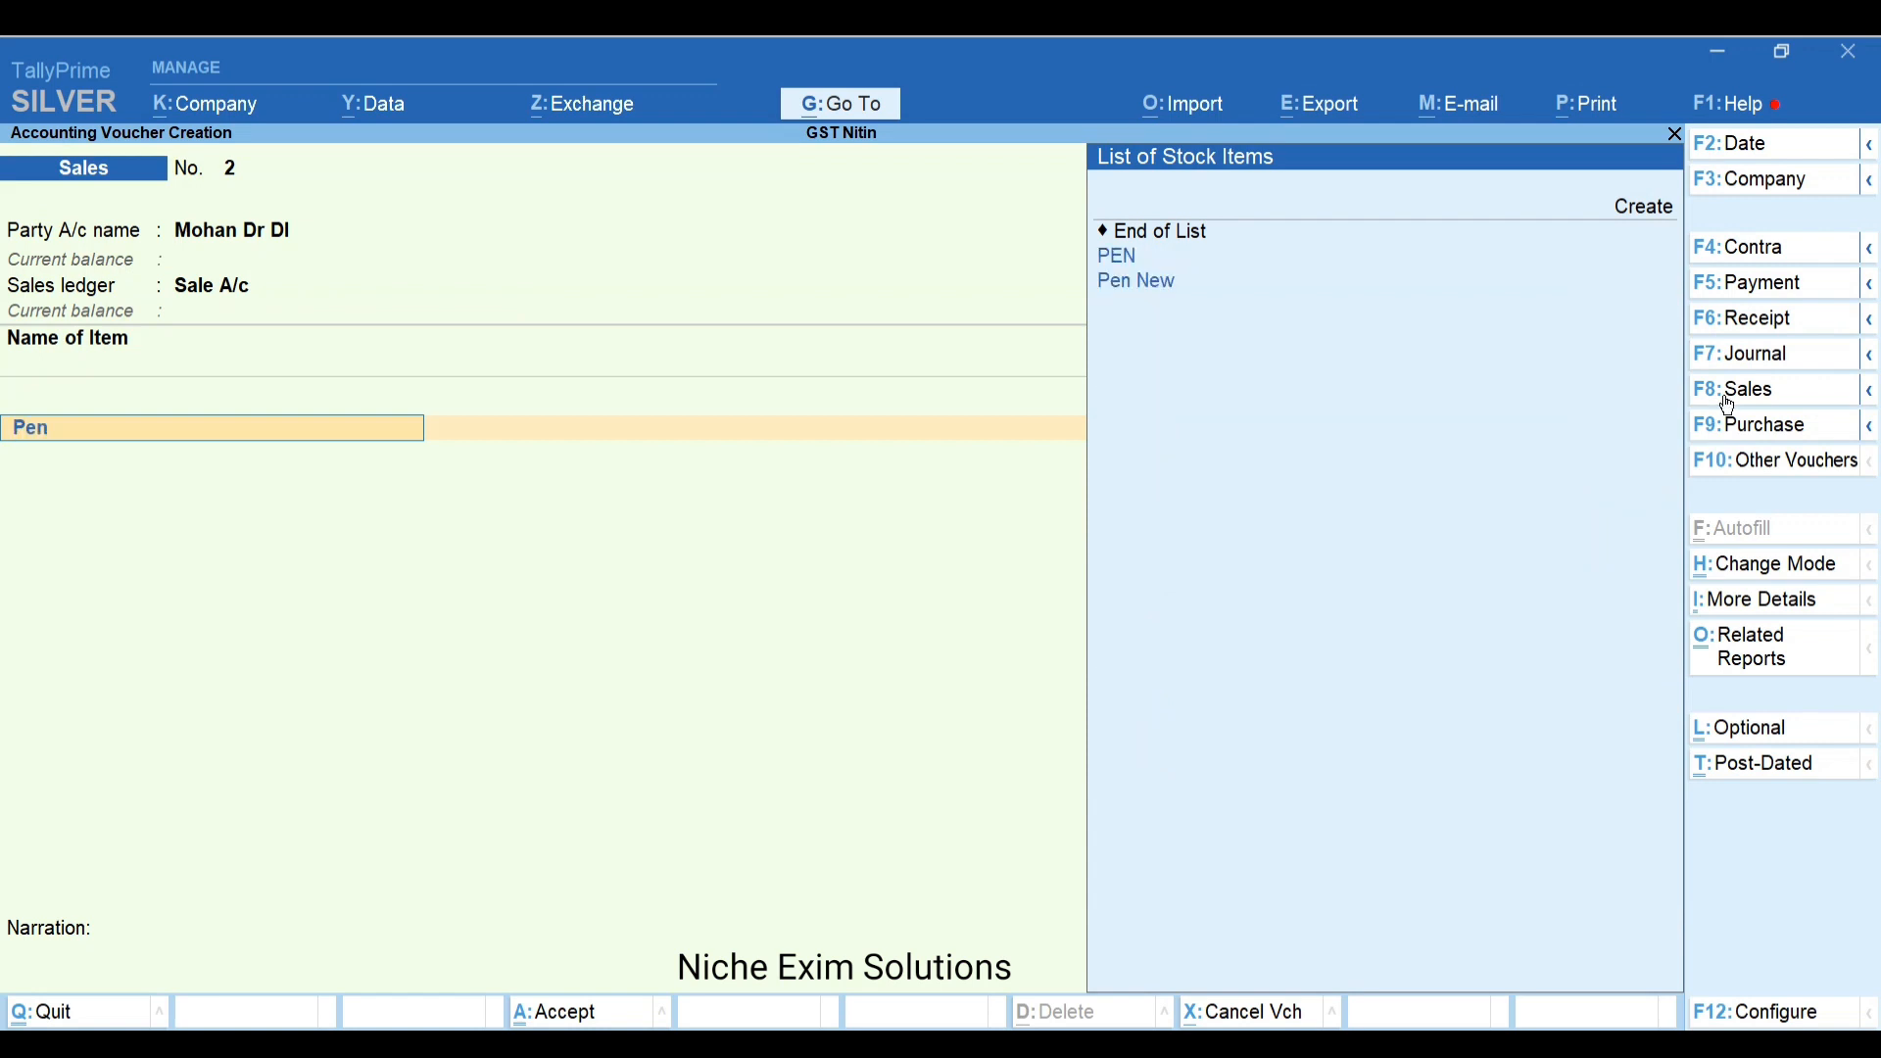
{"action": "key", "text": "Down"}
{"action": "key", "text": "Return"}
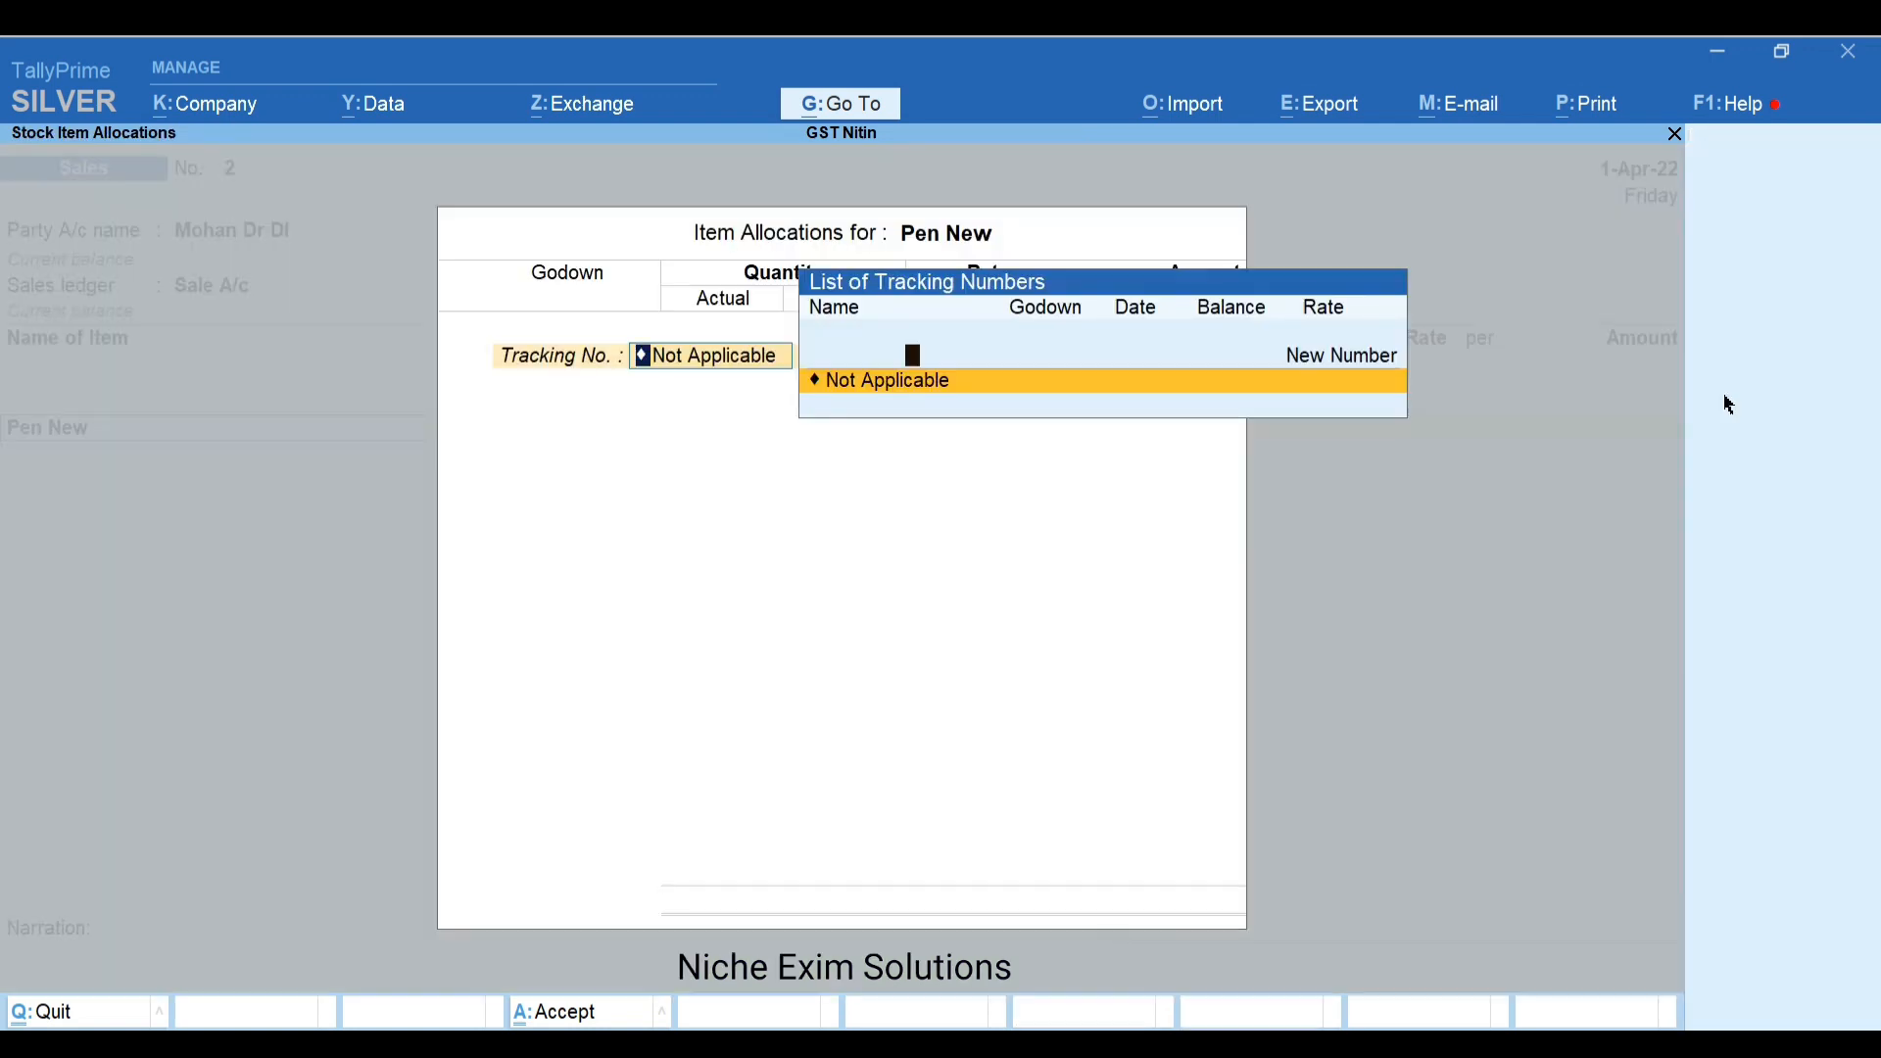
{"action": "key", "text": "Return"}
{"action": "key", "text": "Return"}
{"action": "type", "text": "10"}
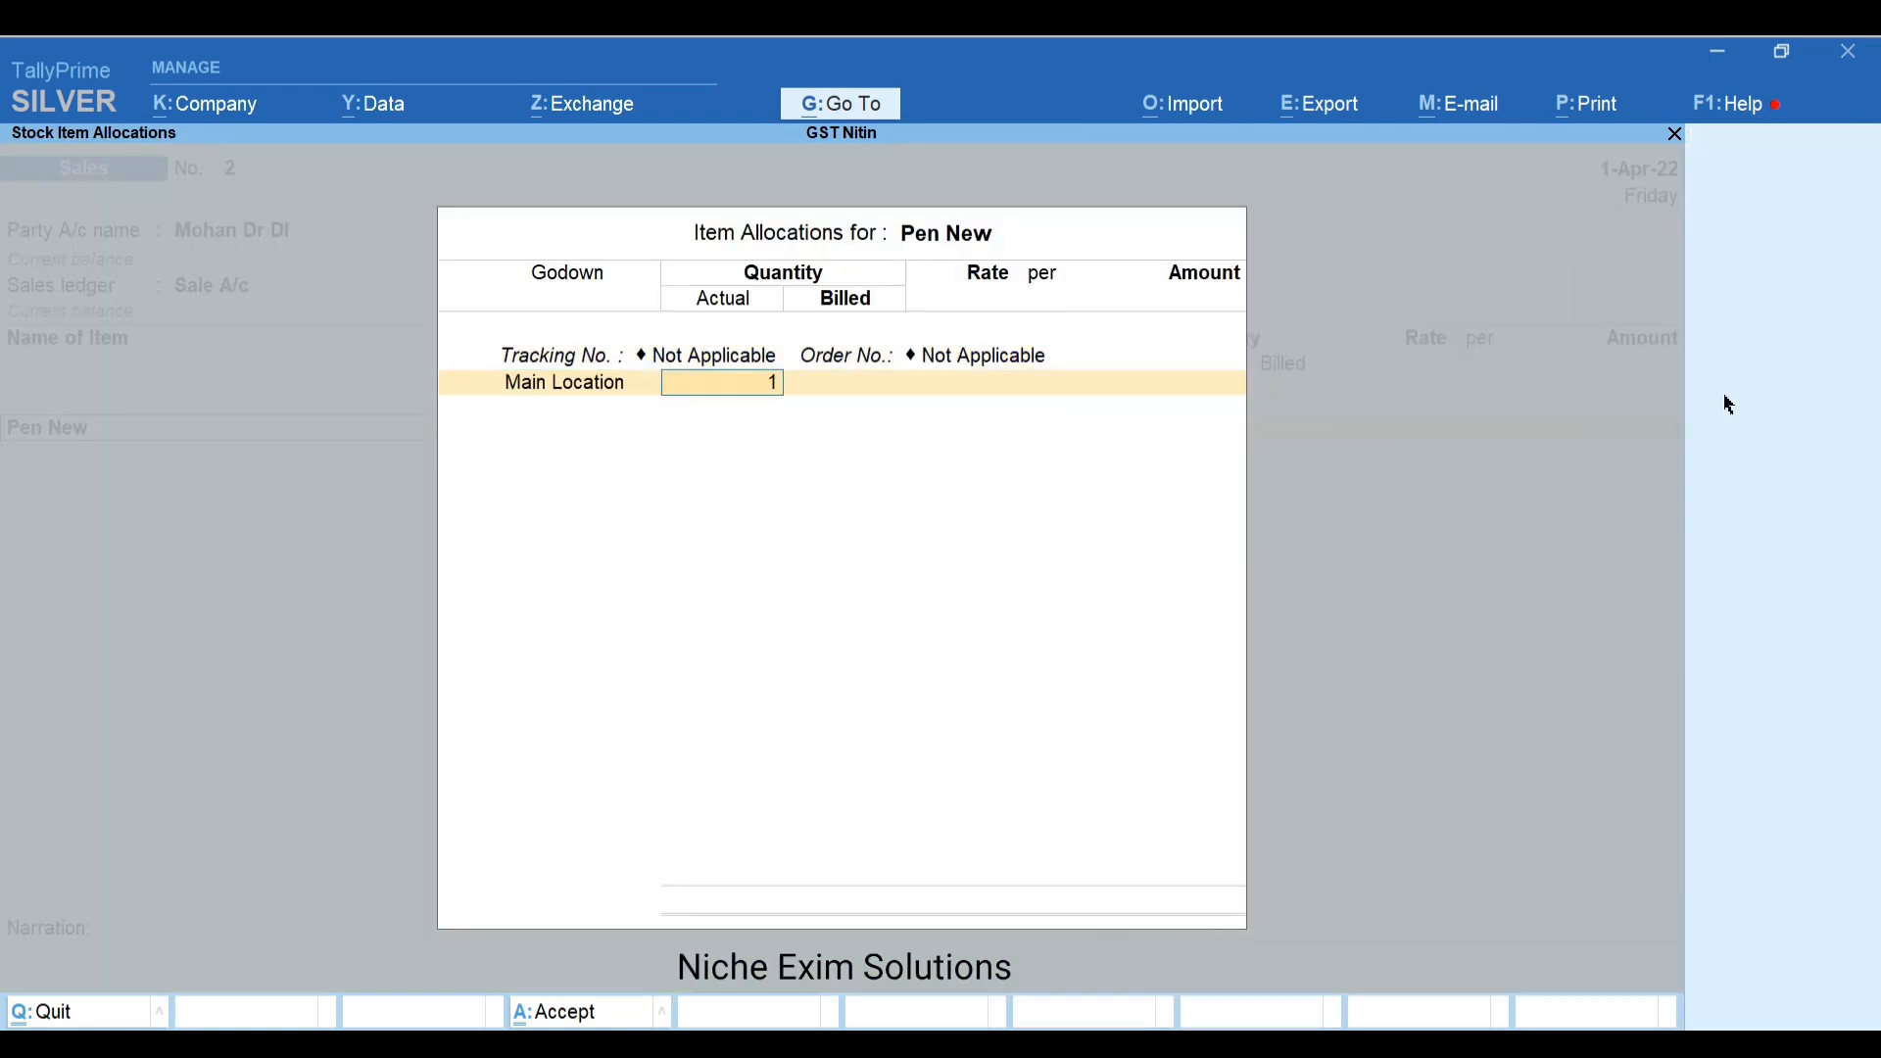
{"action": "key", "text": "Return"}
{"action": "key", "text": "Return"}
{"action": "key", "text": "Return"}
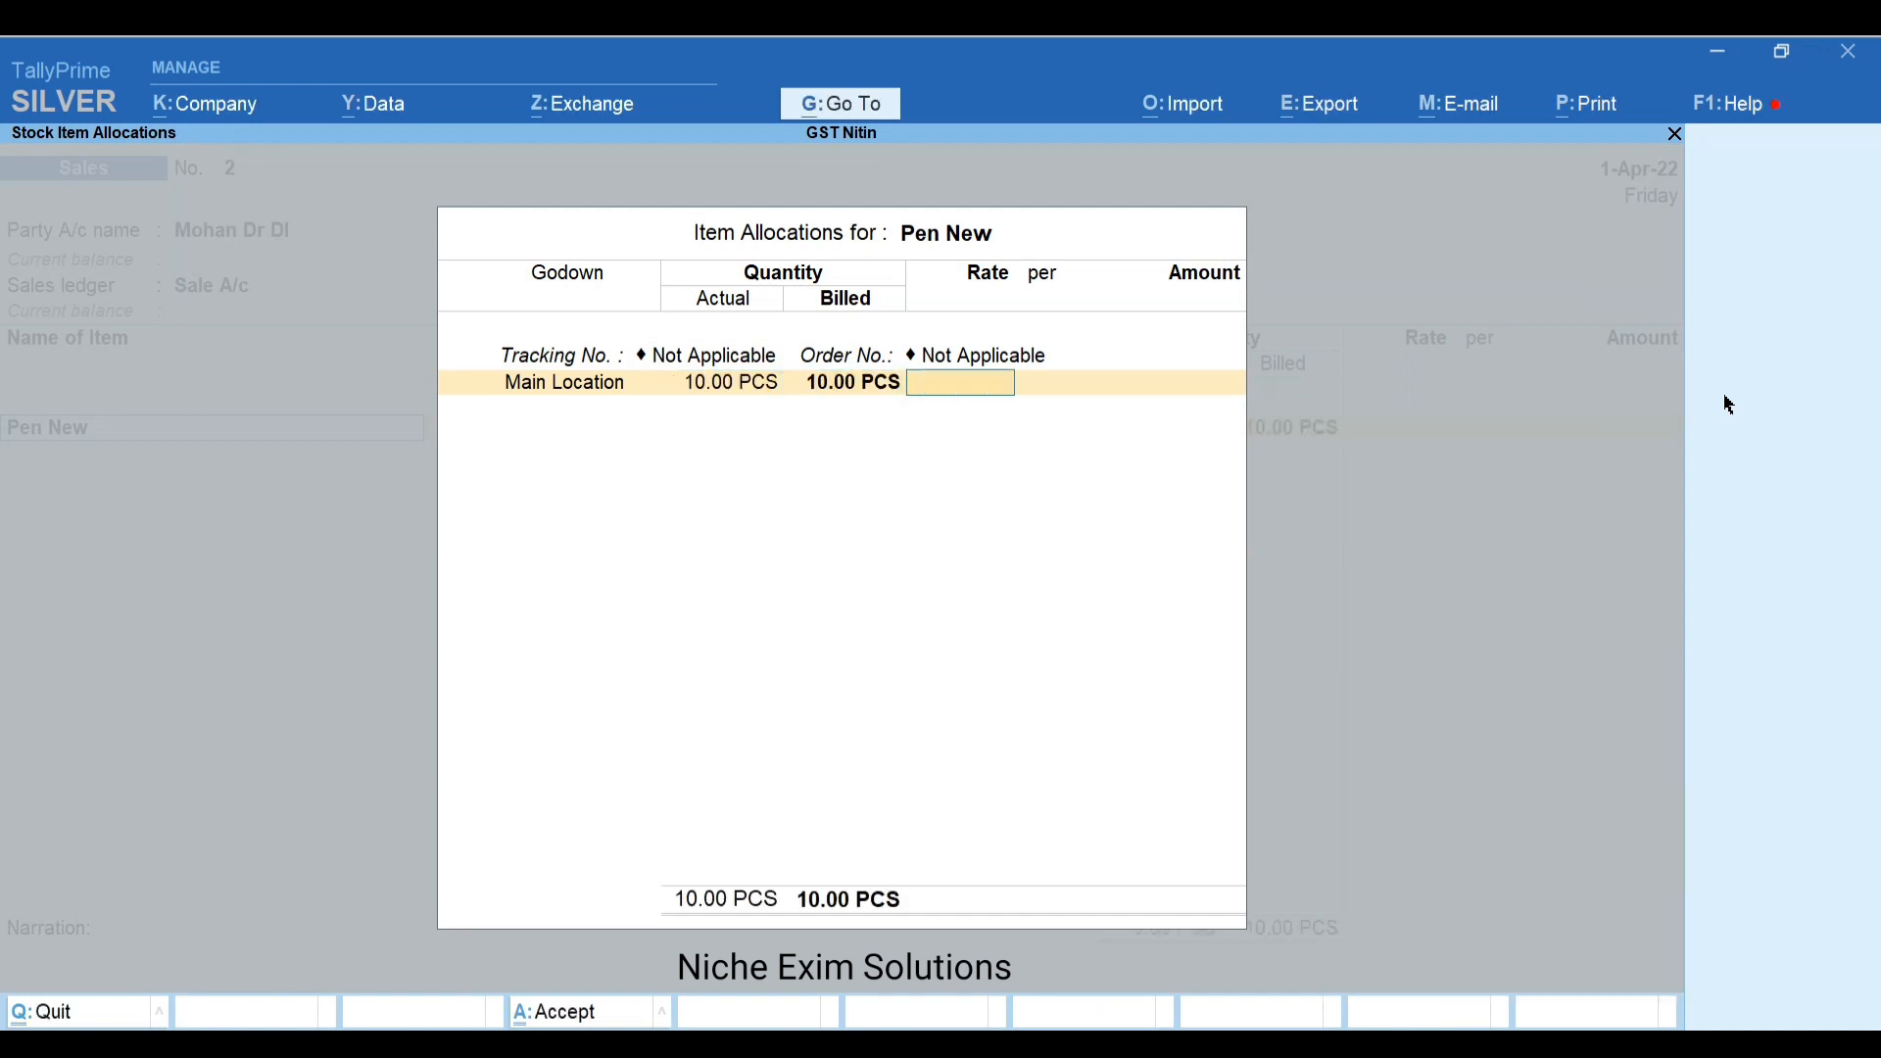
Set the Pen New rate to 400 per PCS, accept its allocation, and finish the item list
{"action": "type", "text": "400"}
{"action": "key", "text": "Return"}
{"action": "key", "text": "Return"}
{"action": "key", "text": "Return"}
{"action": "key", "text": "Return"}
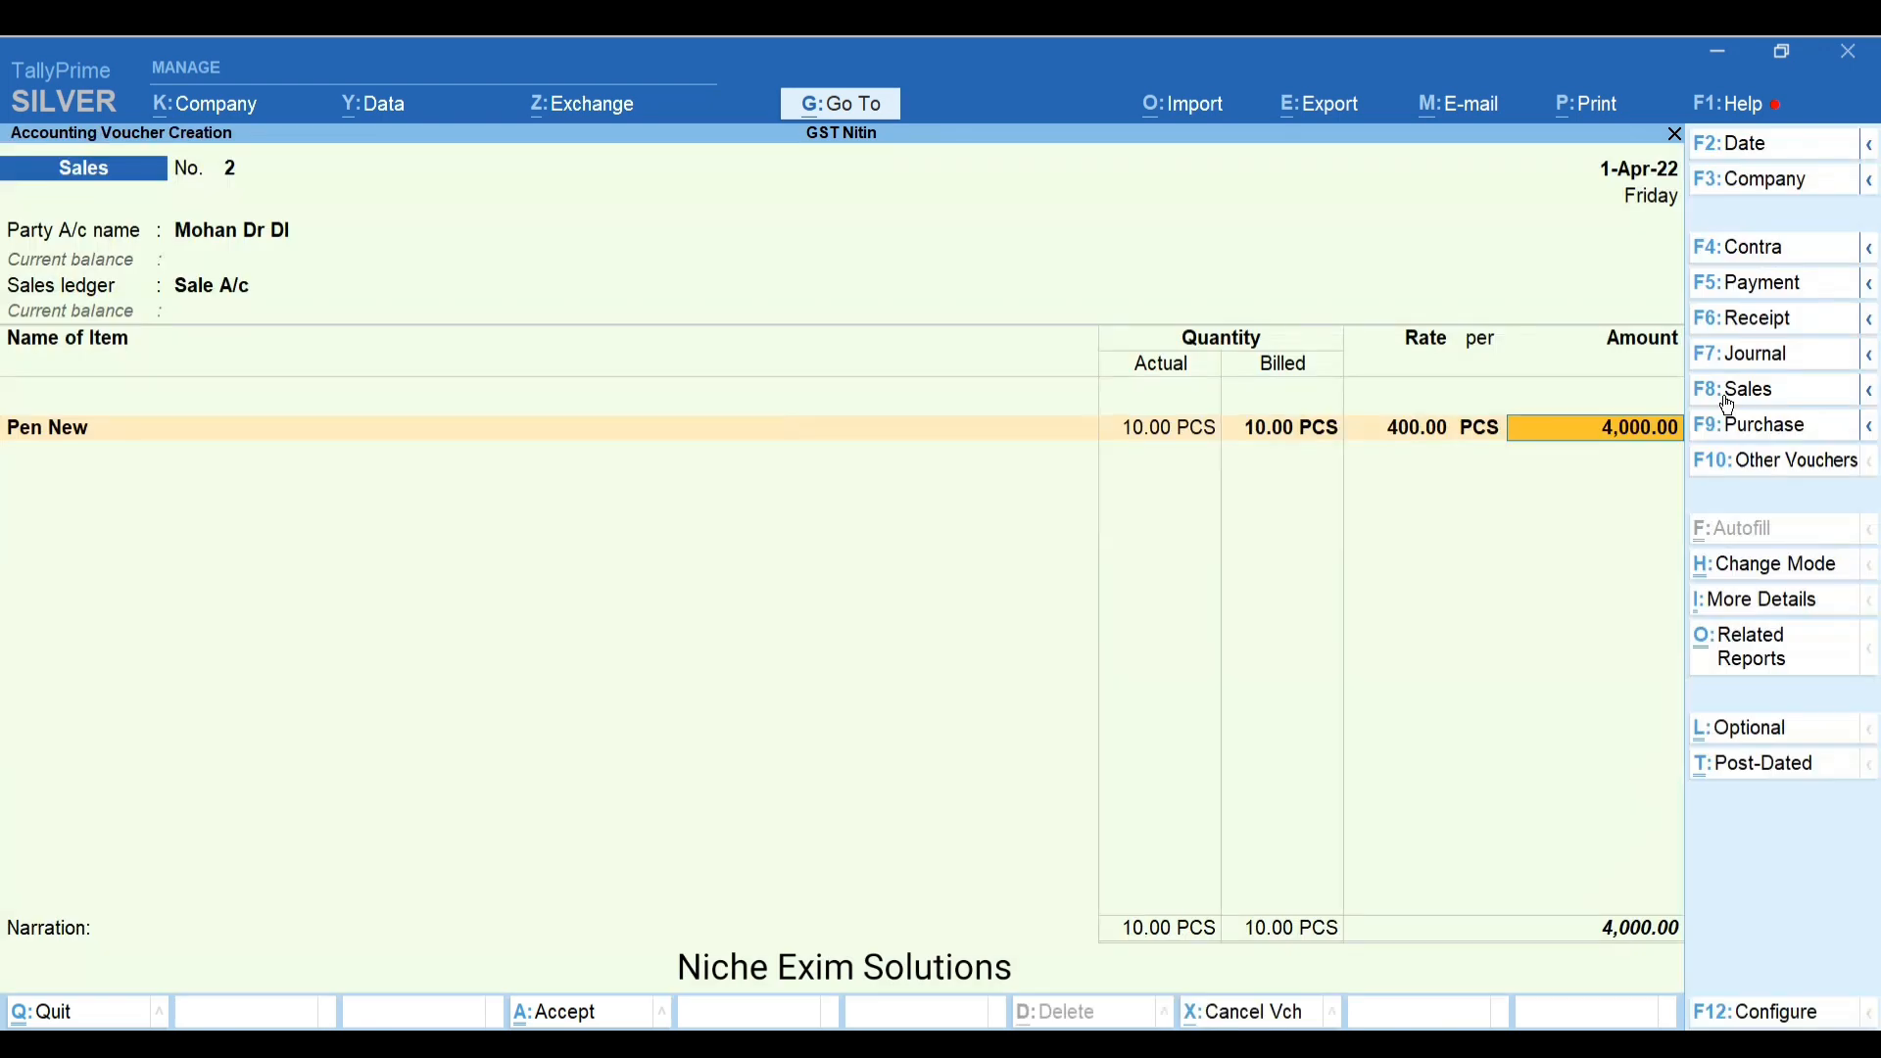
{"action": "key", "text": "Return"}
{"action": "key", "text": "Return"}
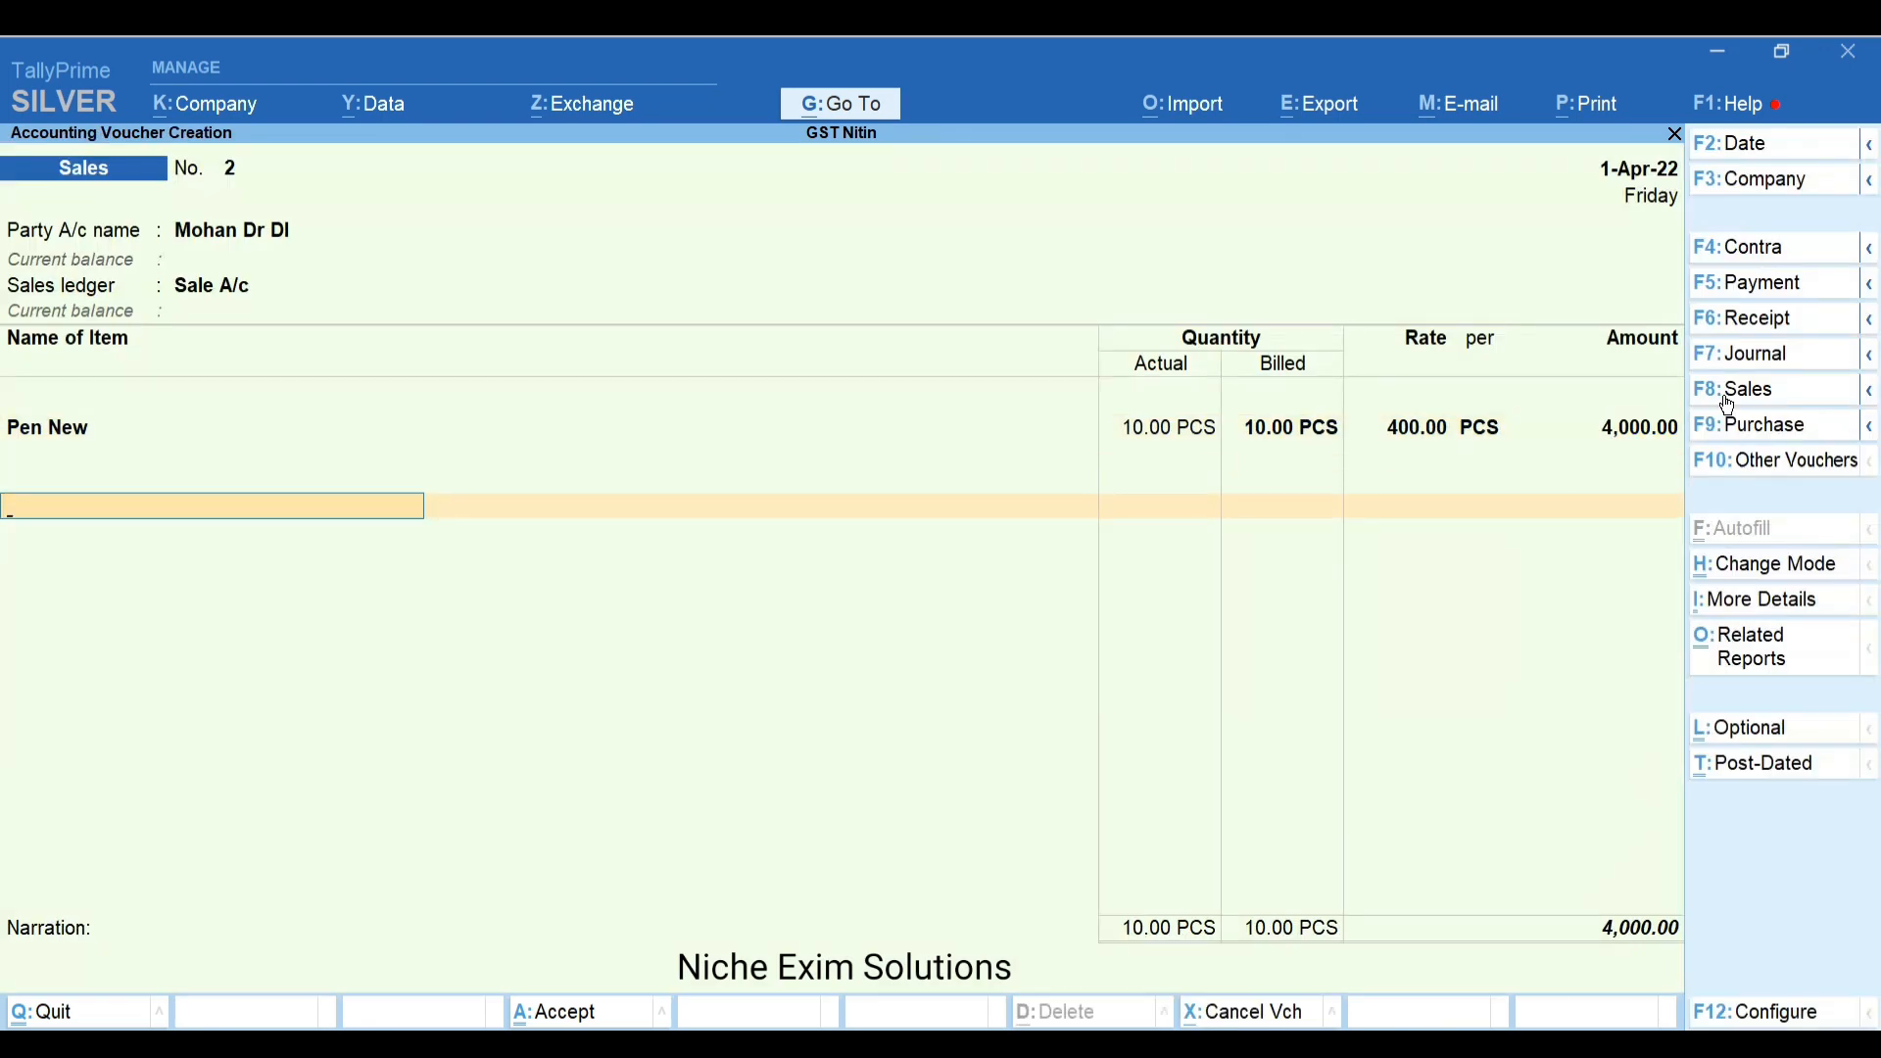
Add the IGST ledger below the Pen New line and accept its calculated tax amount
{"action": "type", "text": "Ig"}
{"action": "key", "text": "Down"}
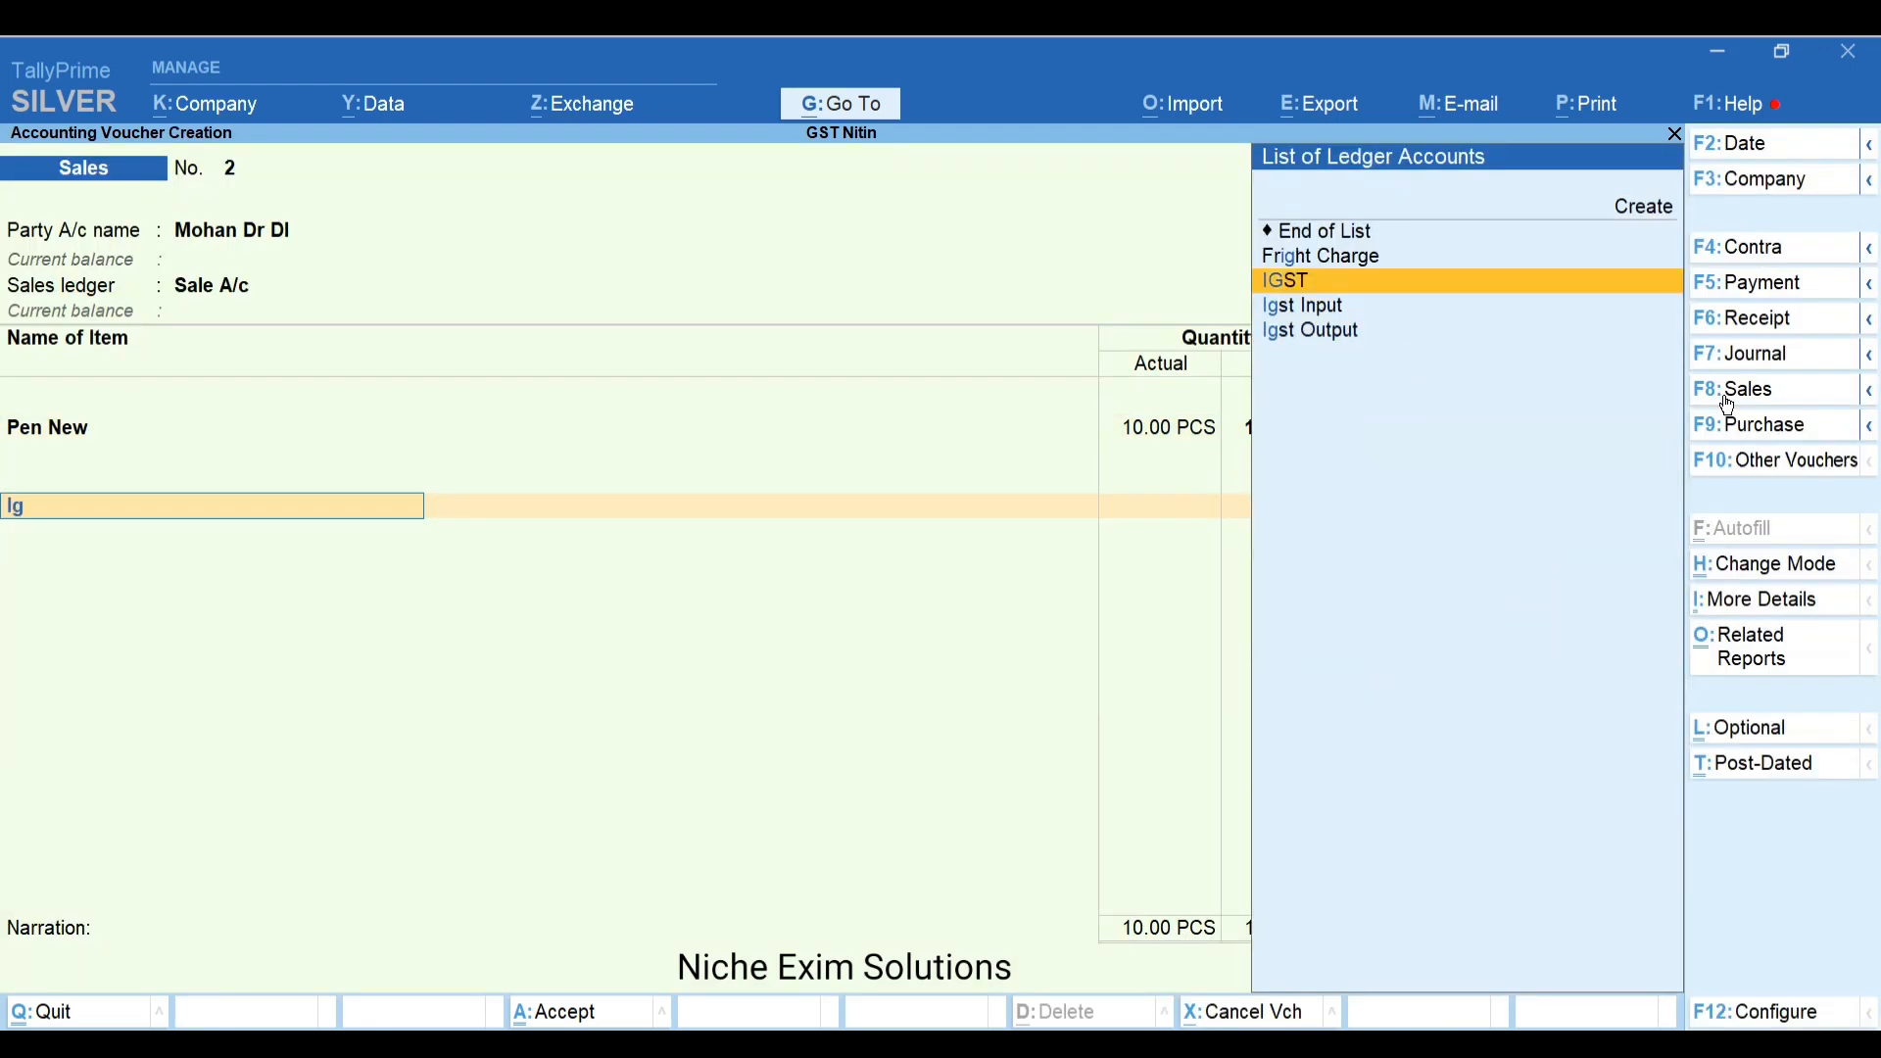
{"action": "key", "text": "Return"}
{"action": "key", "text": "Return"}
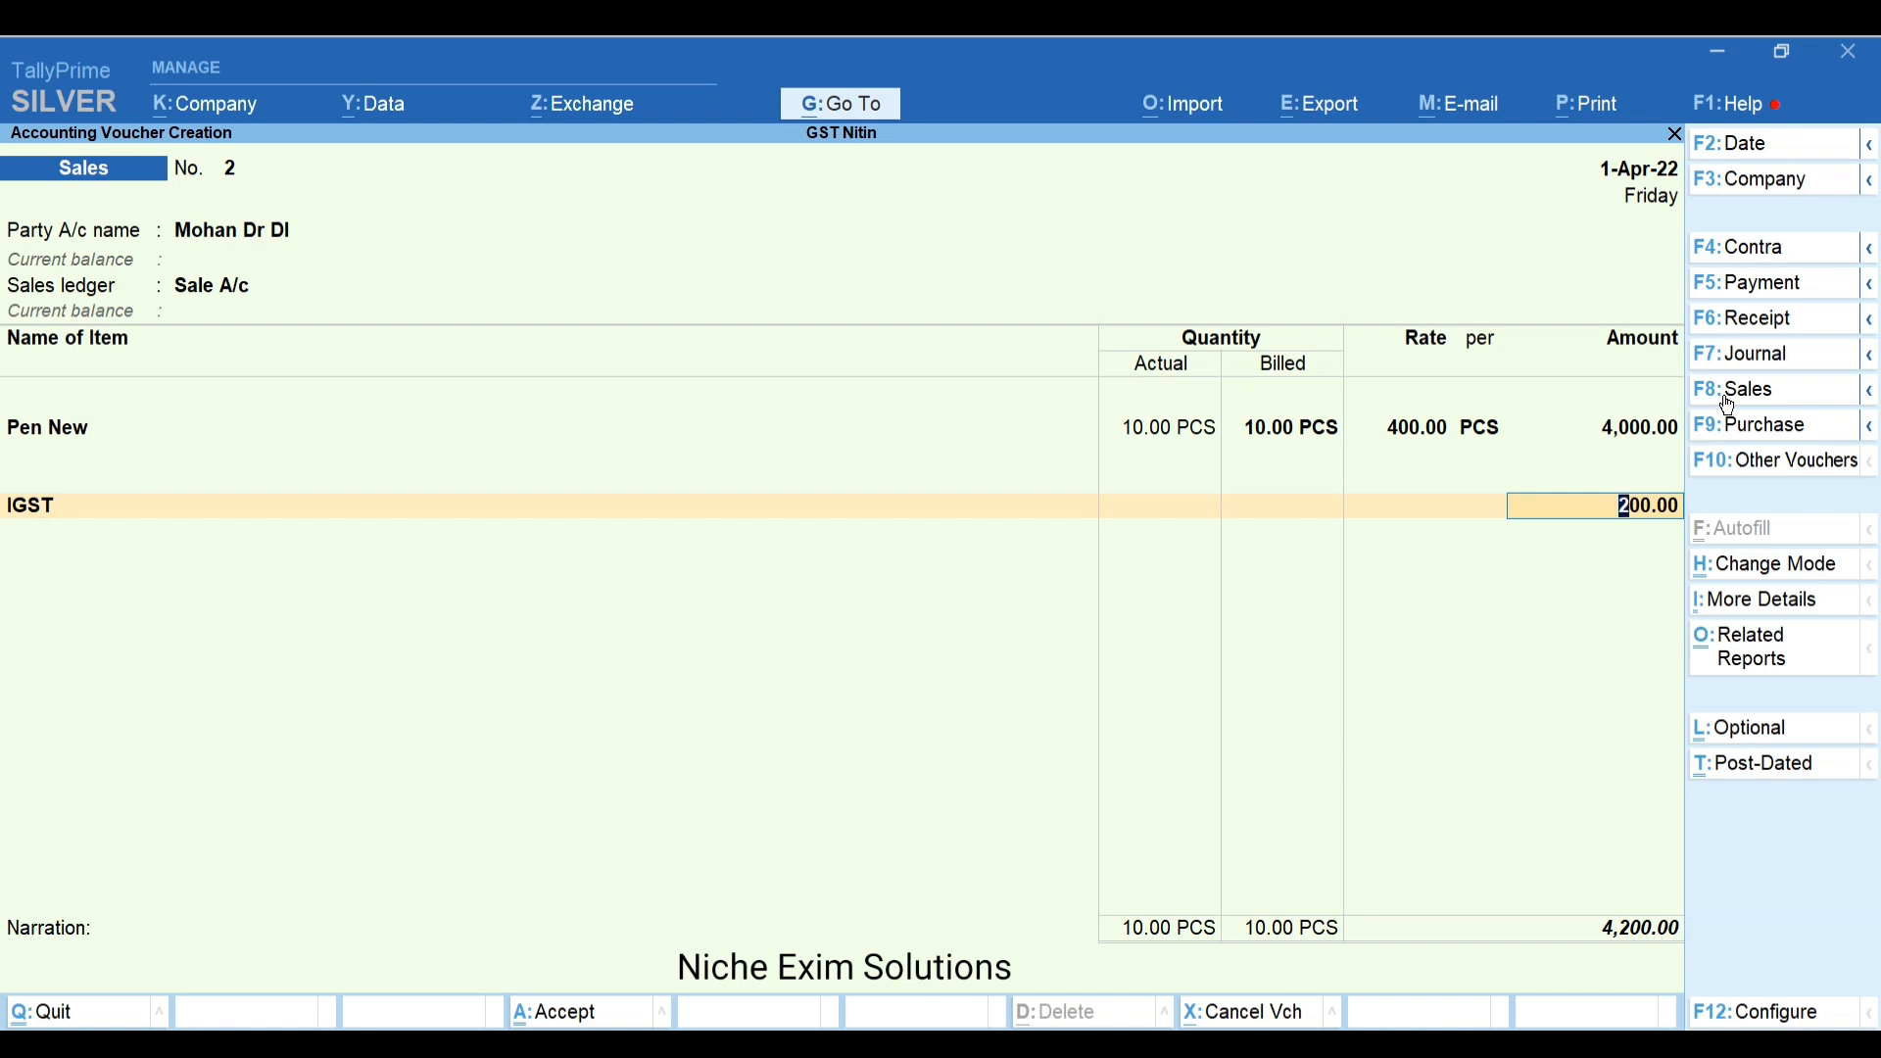
{"action": "key", "text": "Return"}
{"action": "key", "text": "Return"}
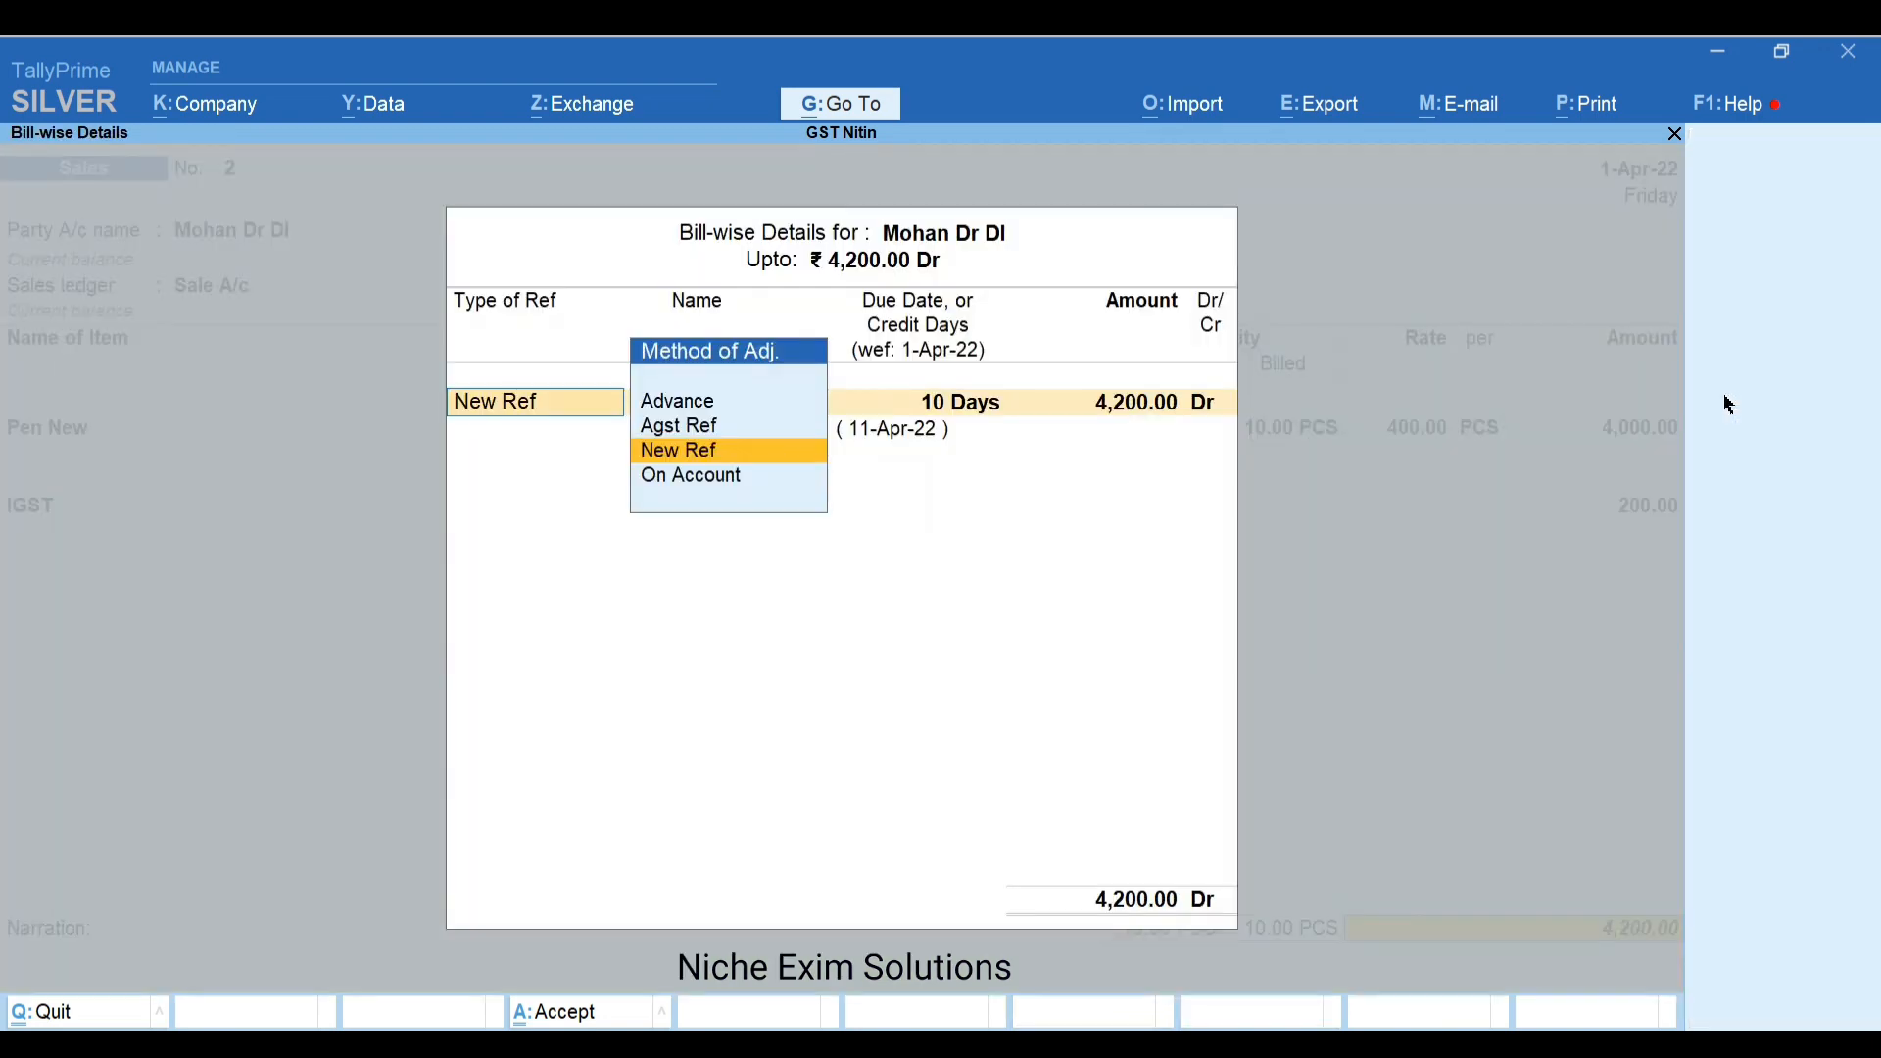
Accept the party's bill-wise details as a New Ref with 10 days of credit
{"action": "key", "text": "Return"}
{"action": "key", "text": "Return"}
{"action": "key", "text": "Return"}
{"action": "key", "text": "Return"}
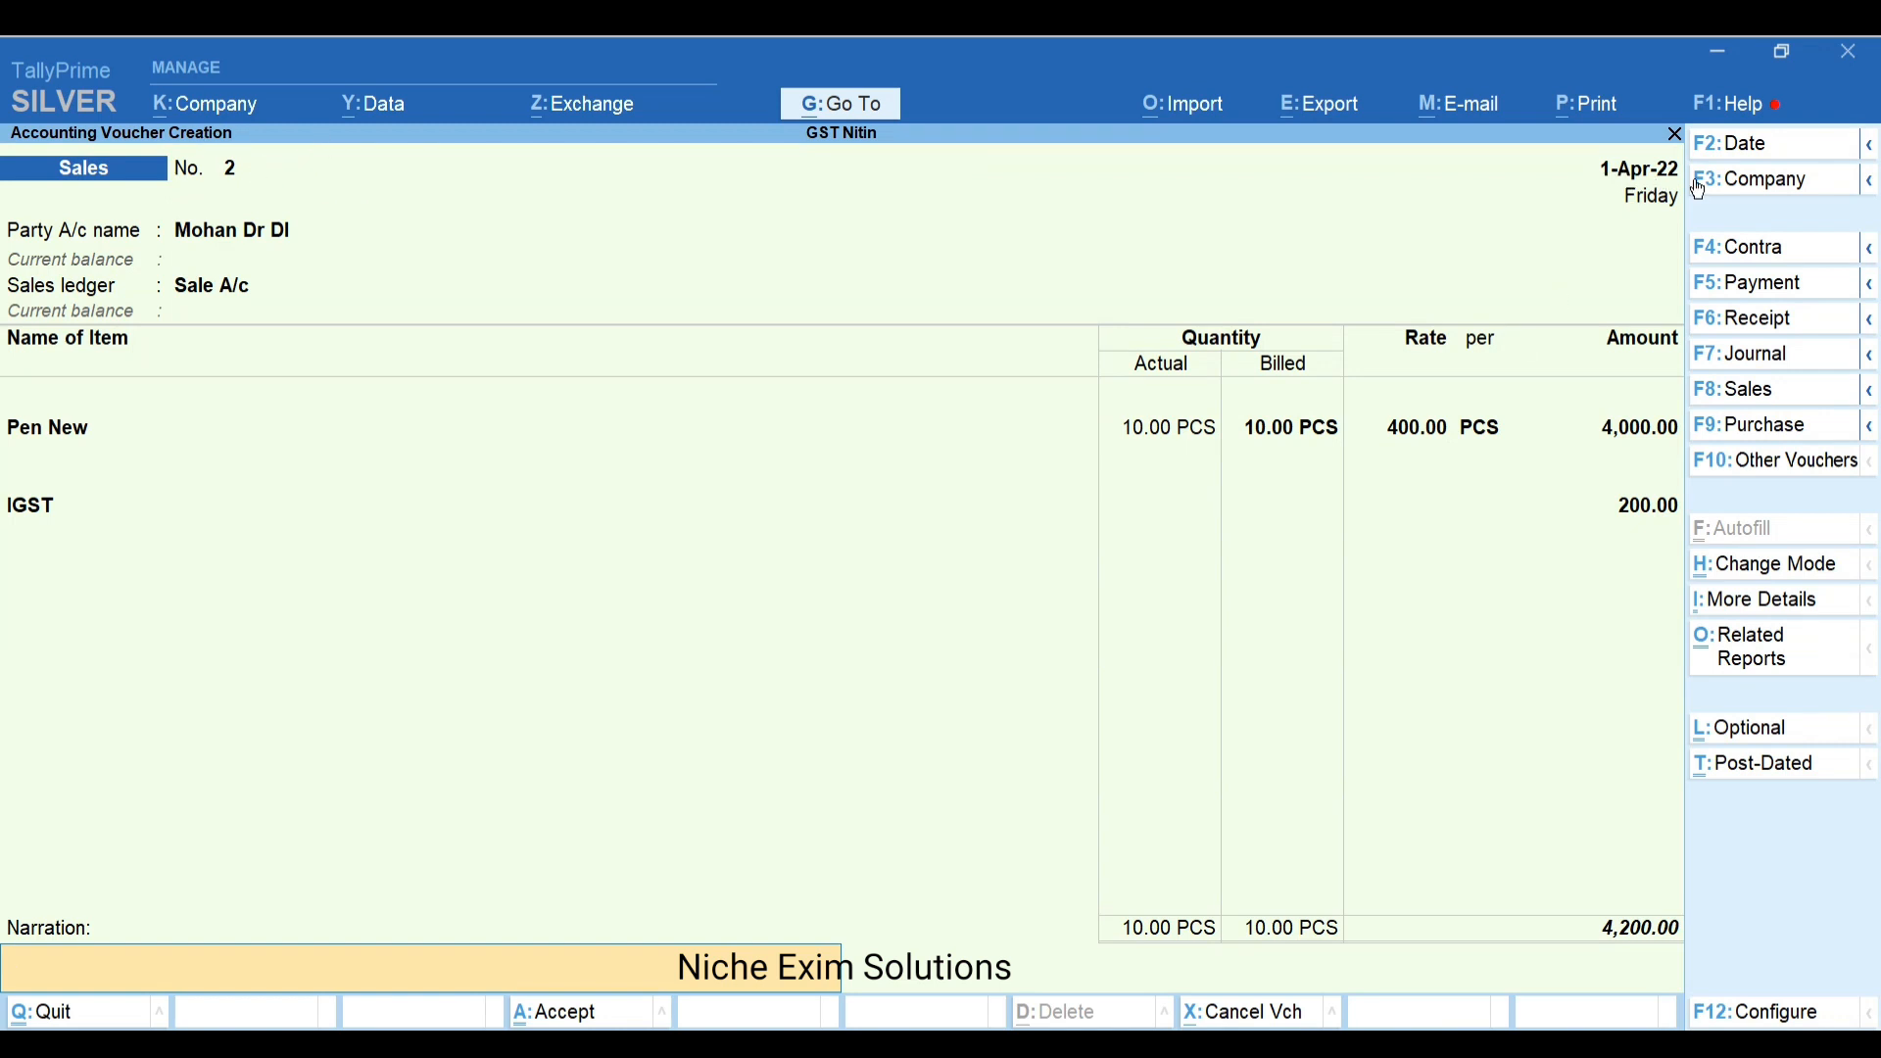
Change the voucher date to 2-4-2022, leave the narration empty, and save the sales voucher
{"action": "key", "text": "F2"}
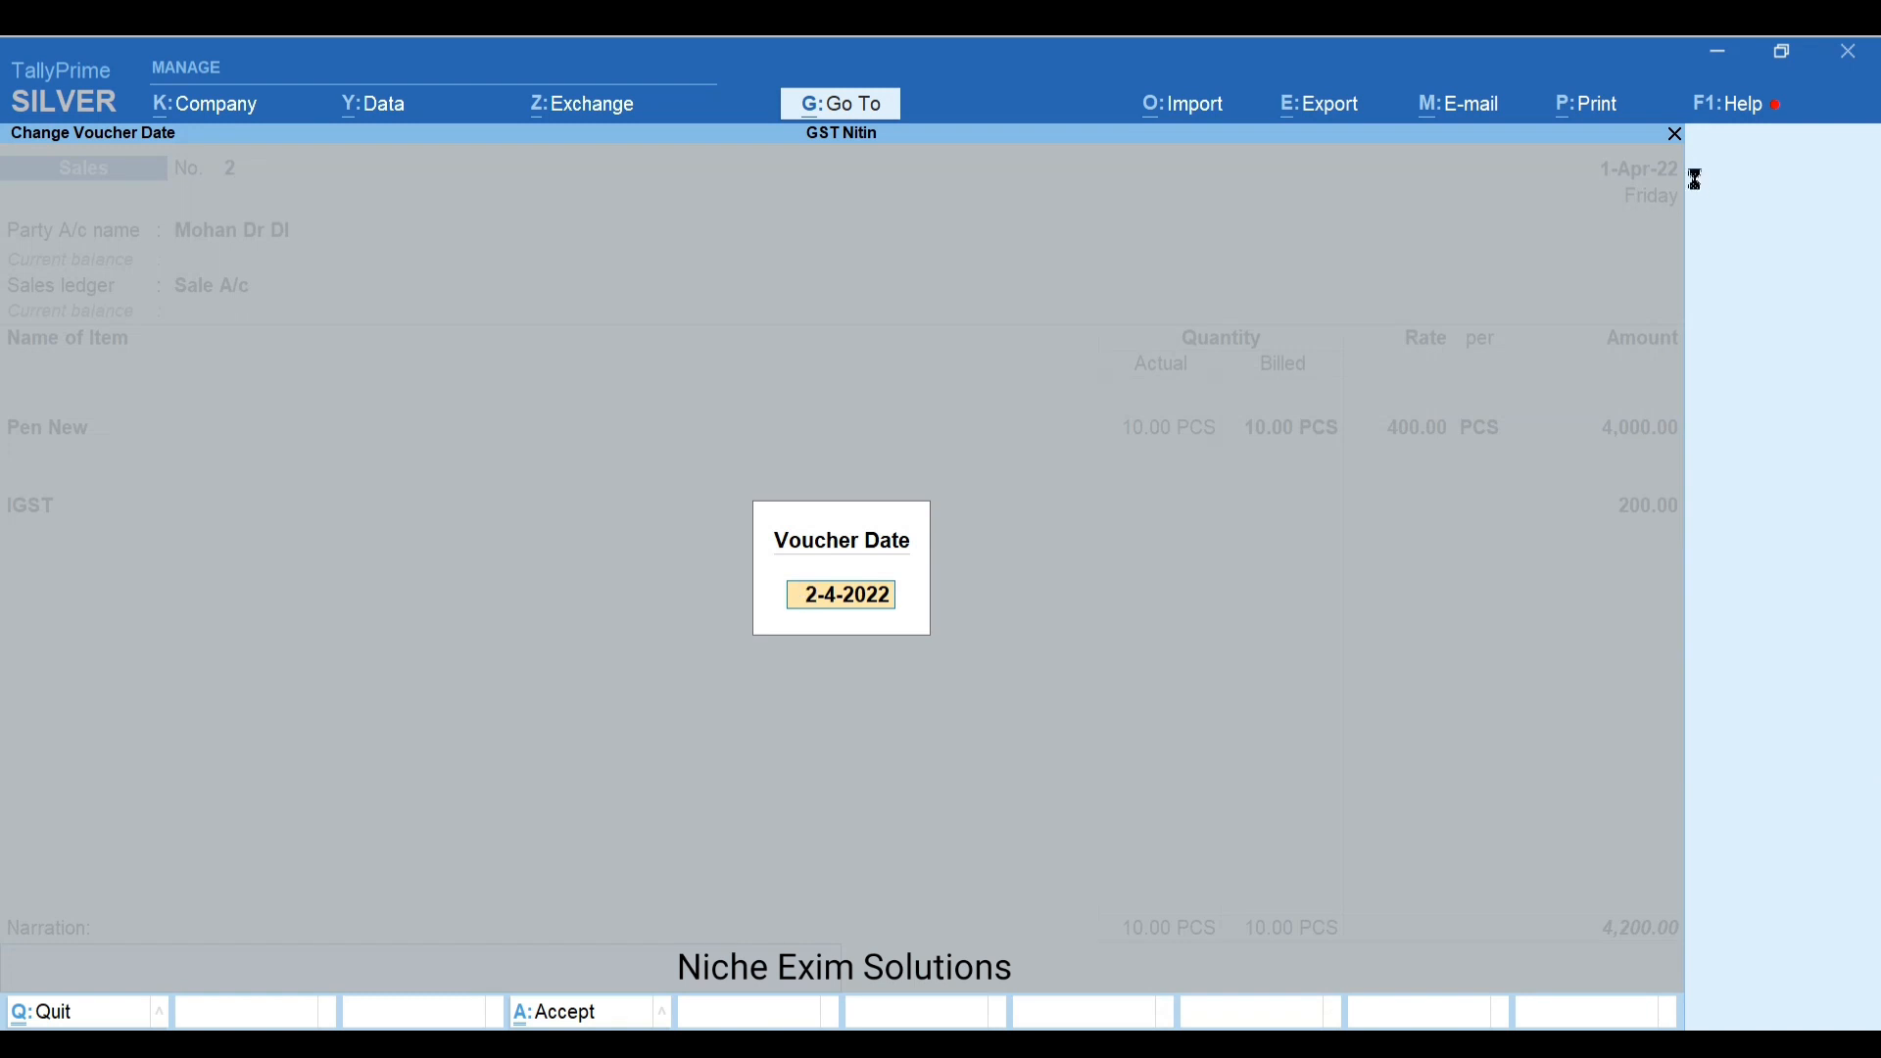
{"action": "key", "text": "Return"}
{"action": "key", "text": "Return"}
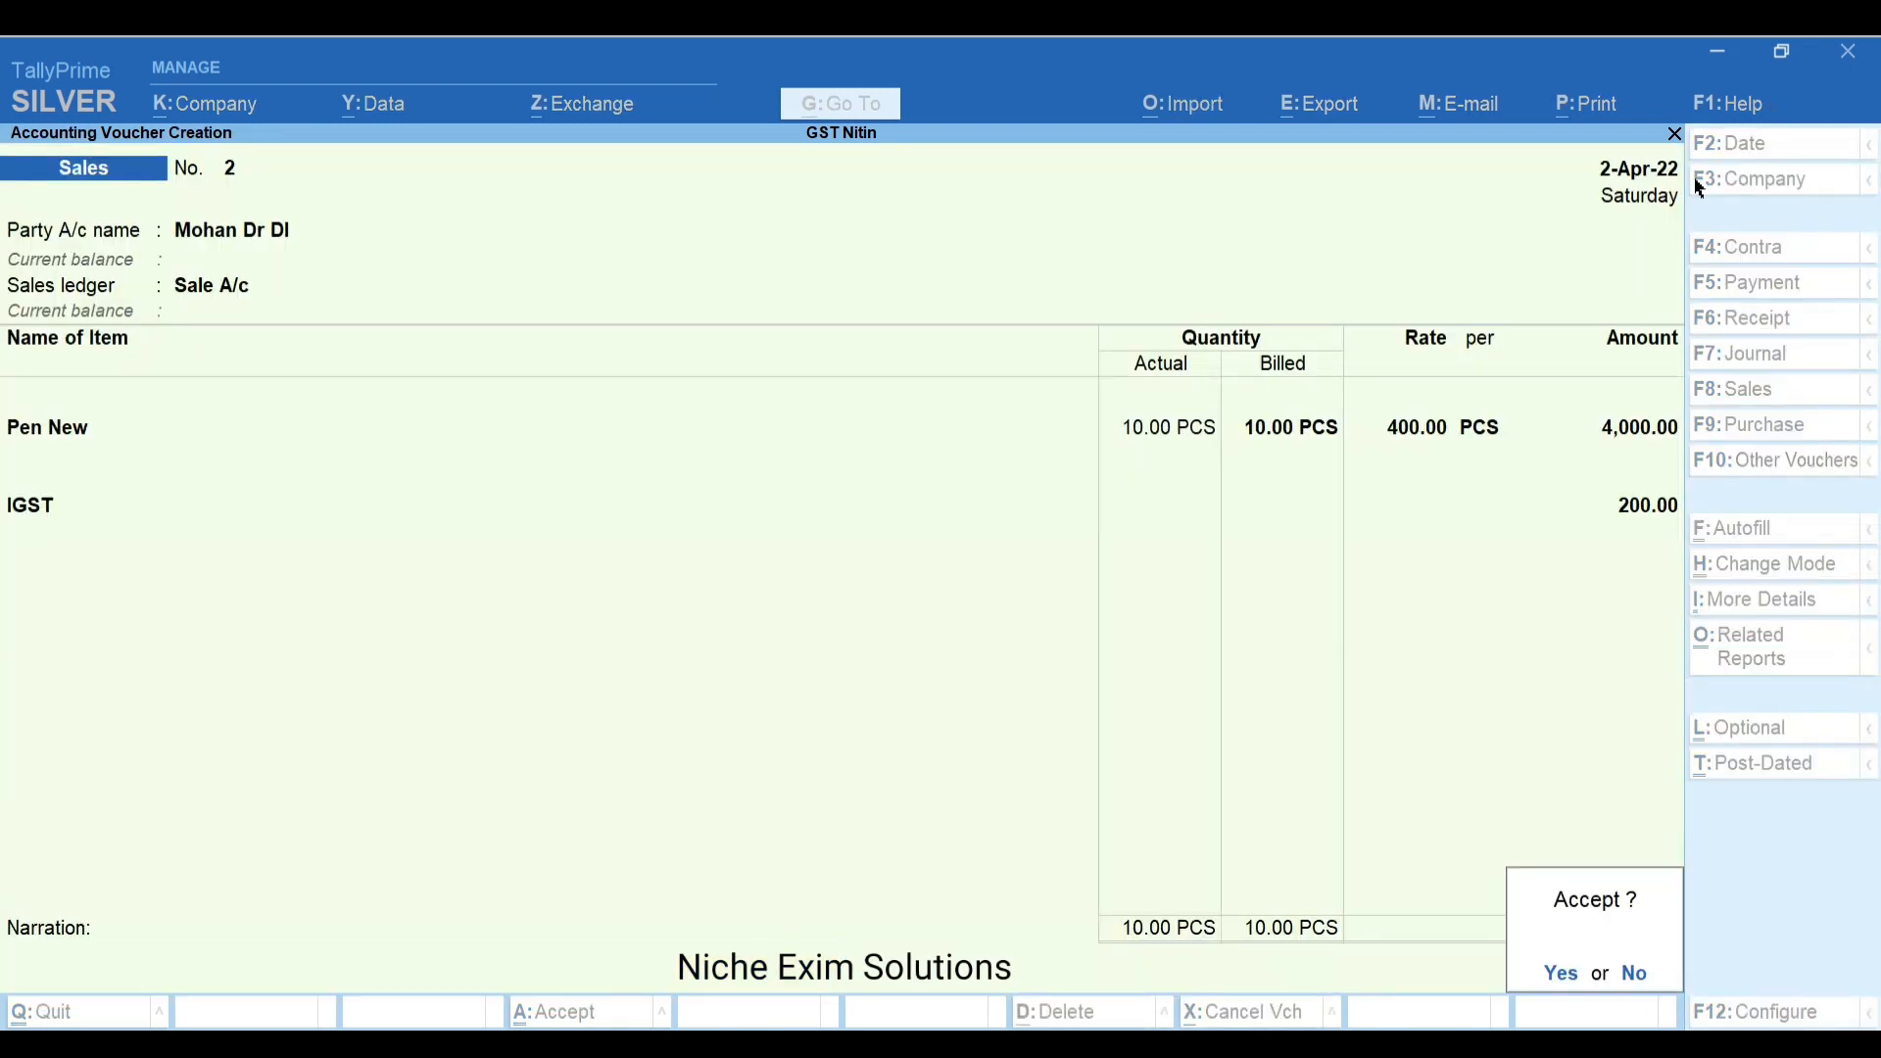
{"action": "key", "text": "Return"}
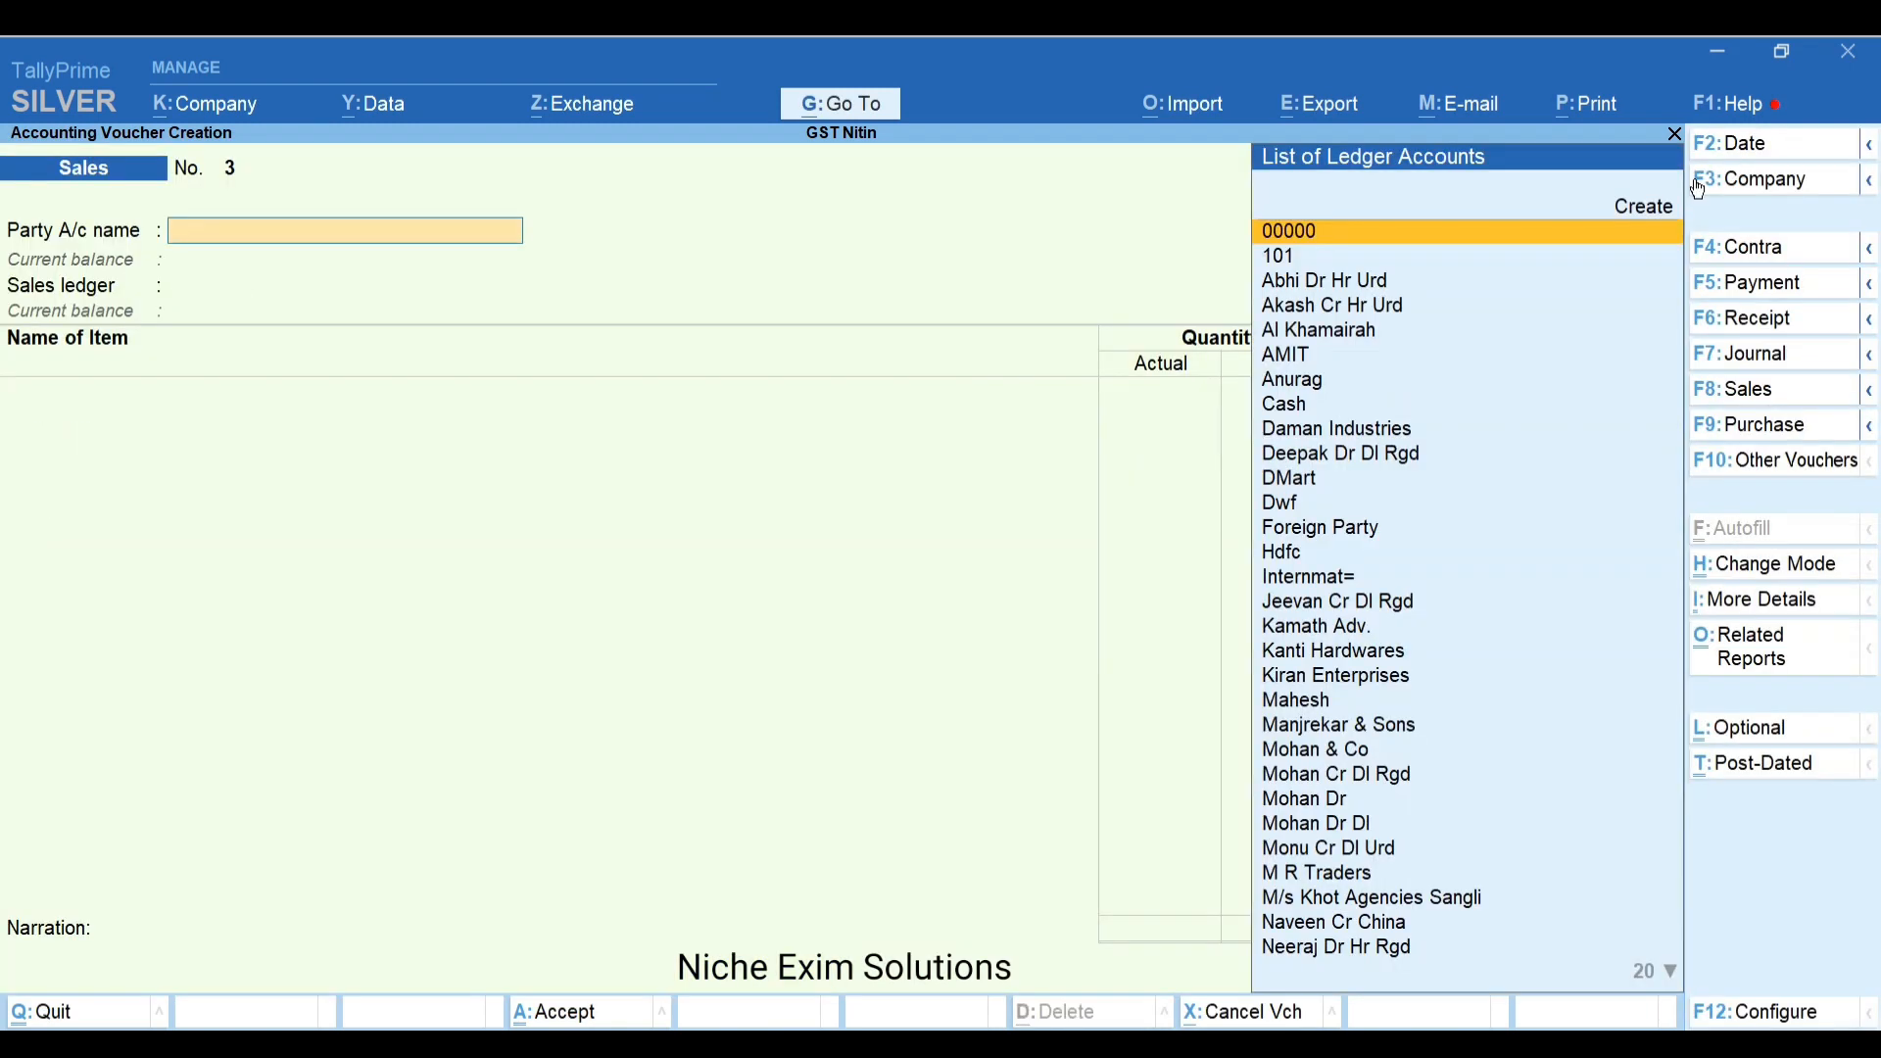
Reopen the saved sales voucher and display a zoomed print preview of its tax invoice
{"action": "key", "text": "Page_Up"}
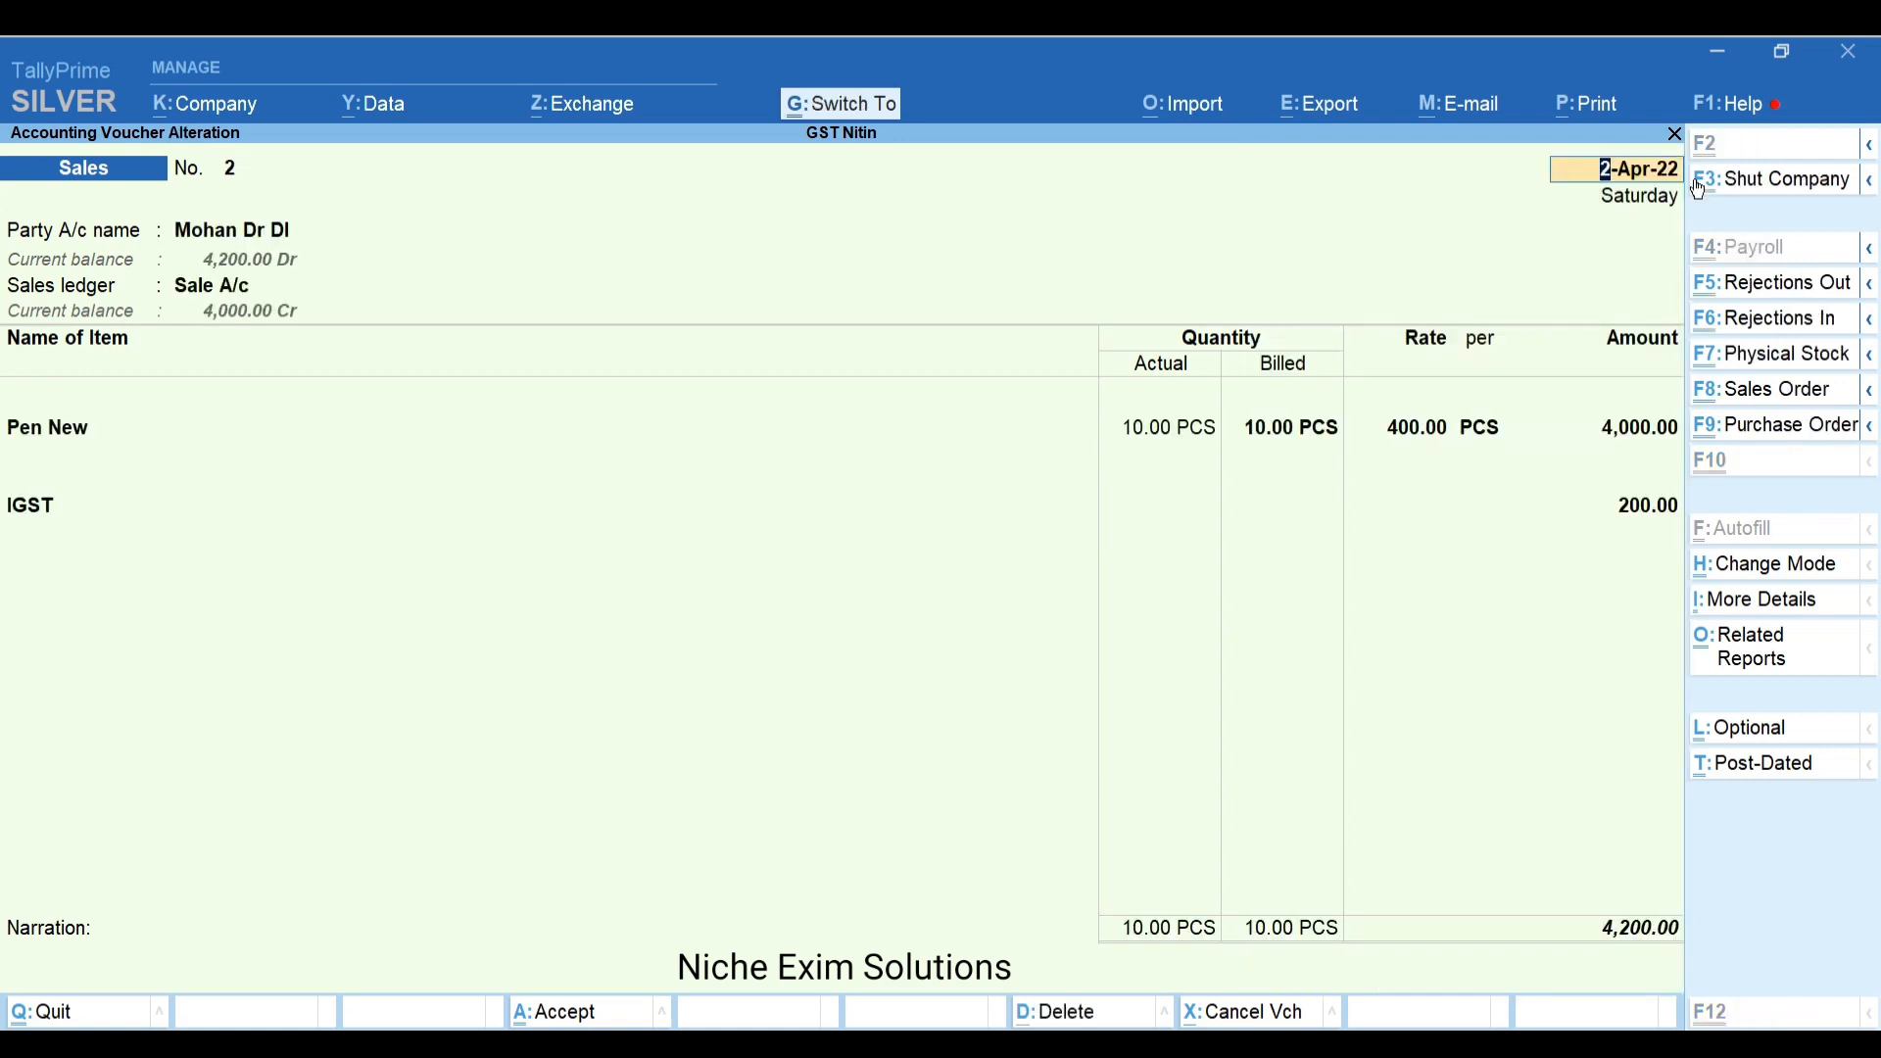
{"action": "key", "text": "ctrl+p"}
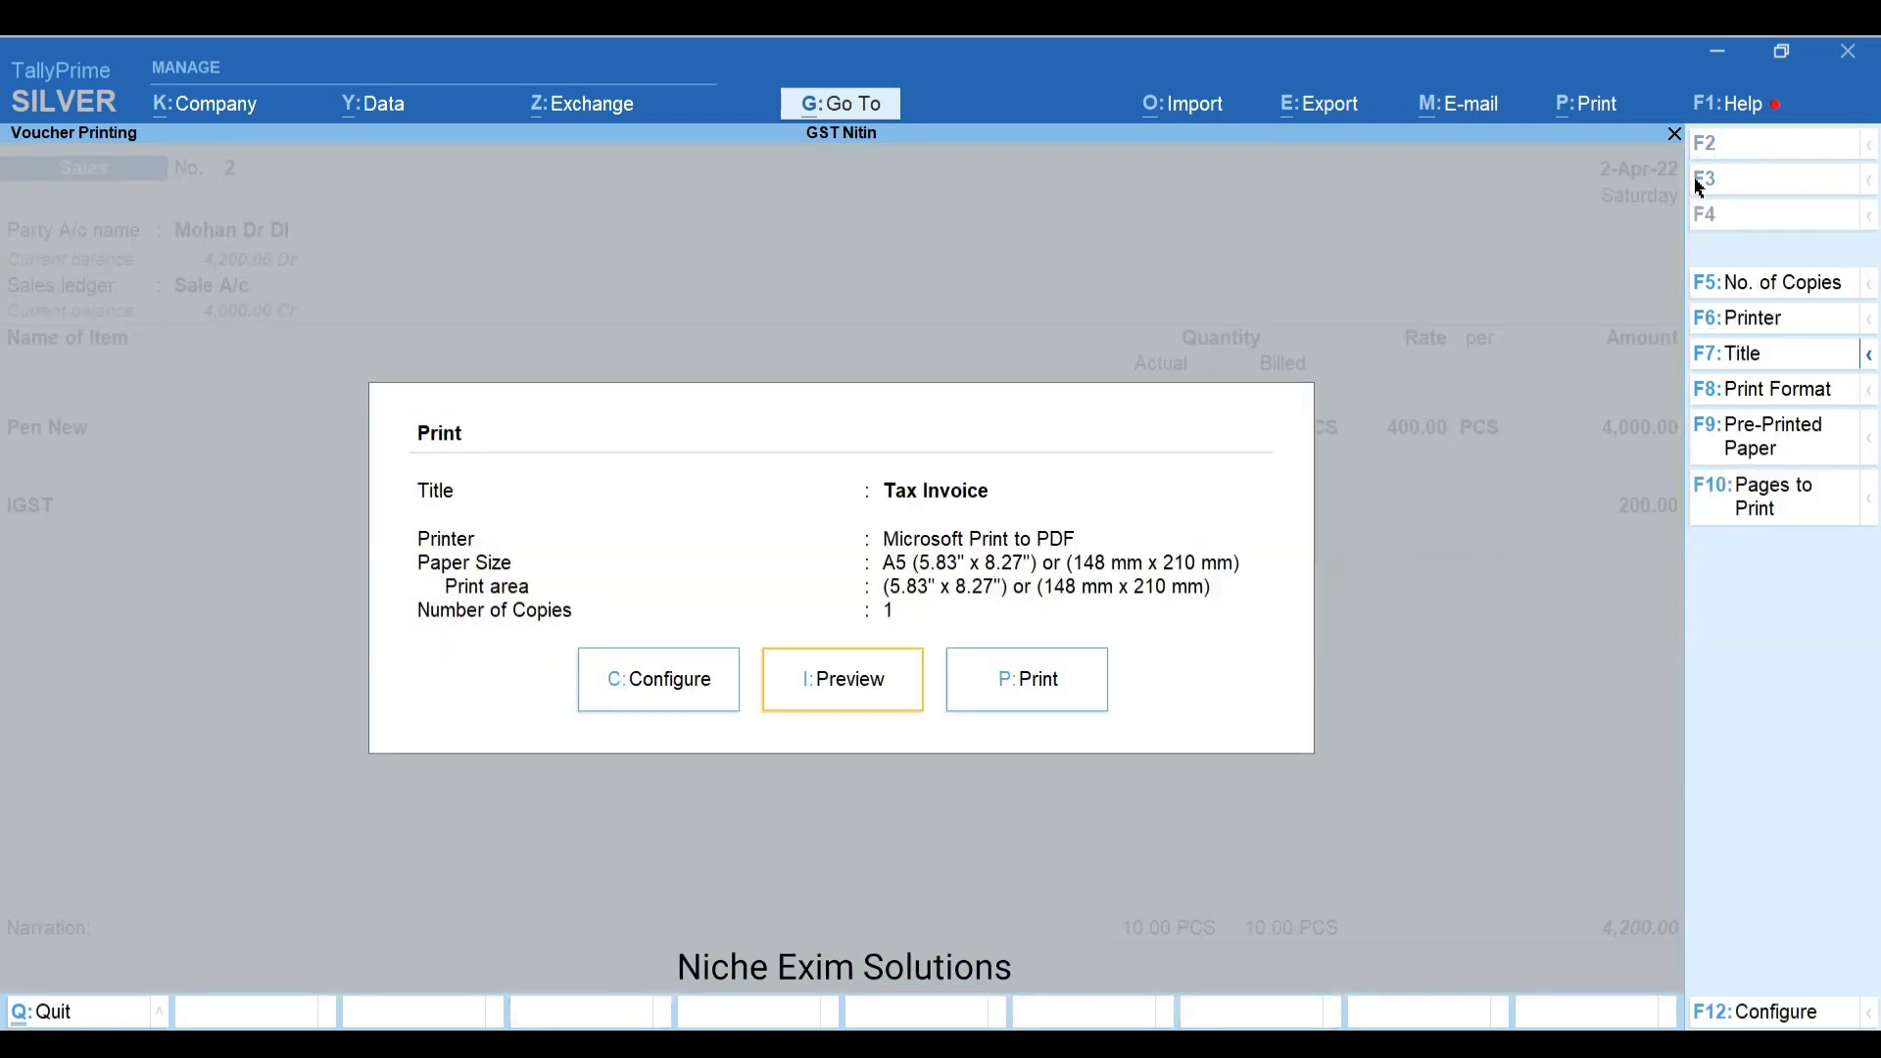
{"action": "key", "text": "i"}
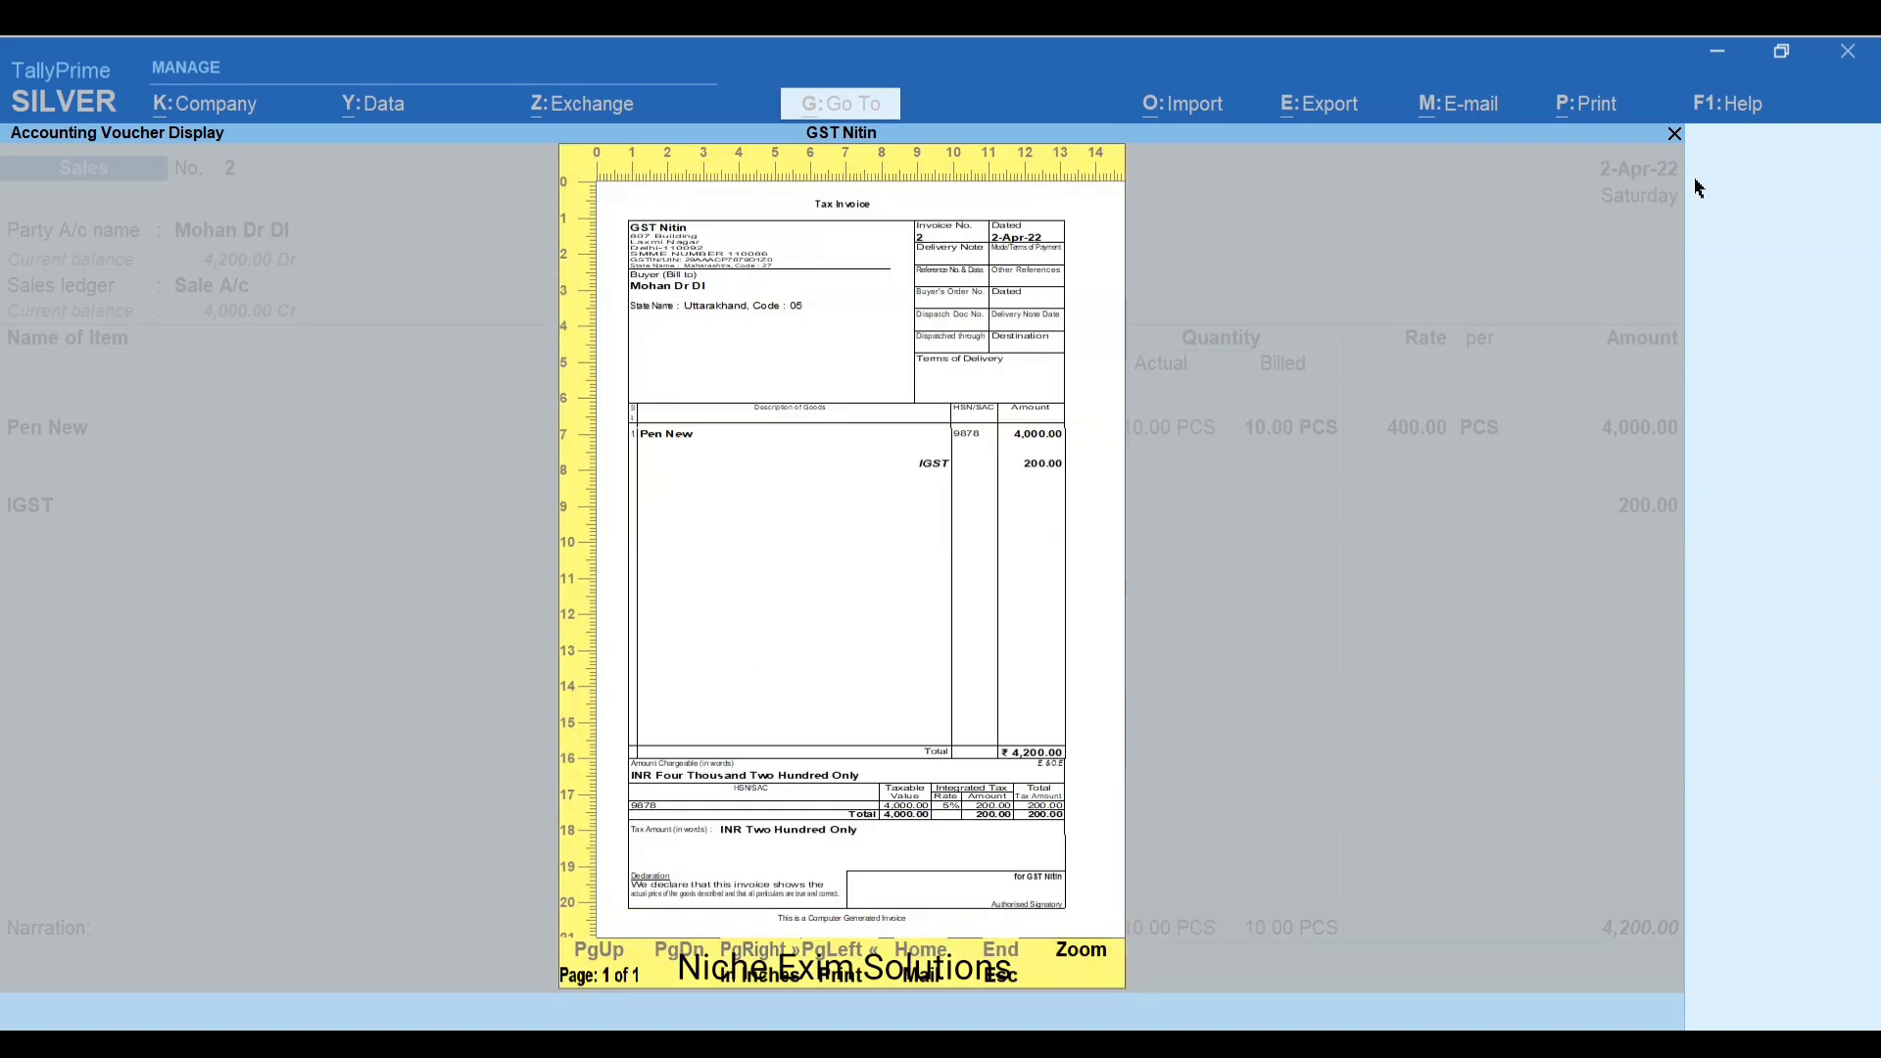
{"action": "key", "text": "alt+z"}
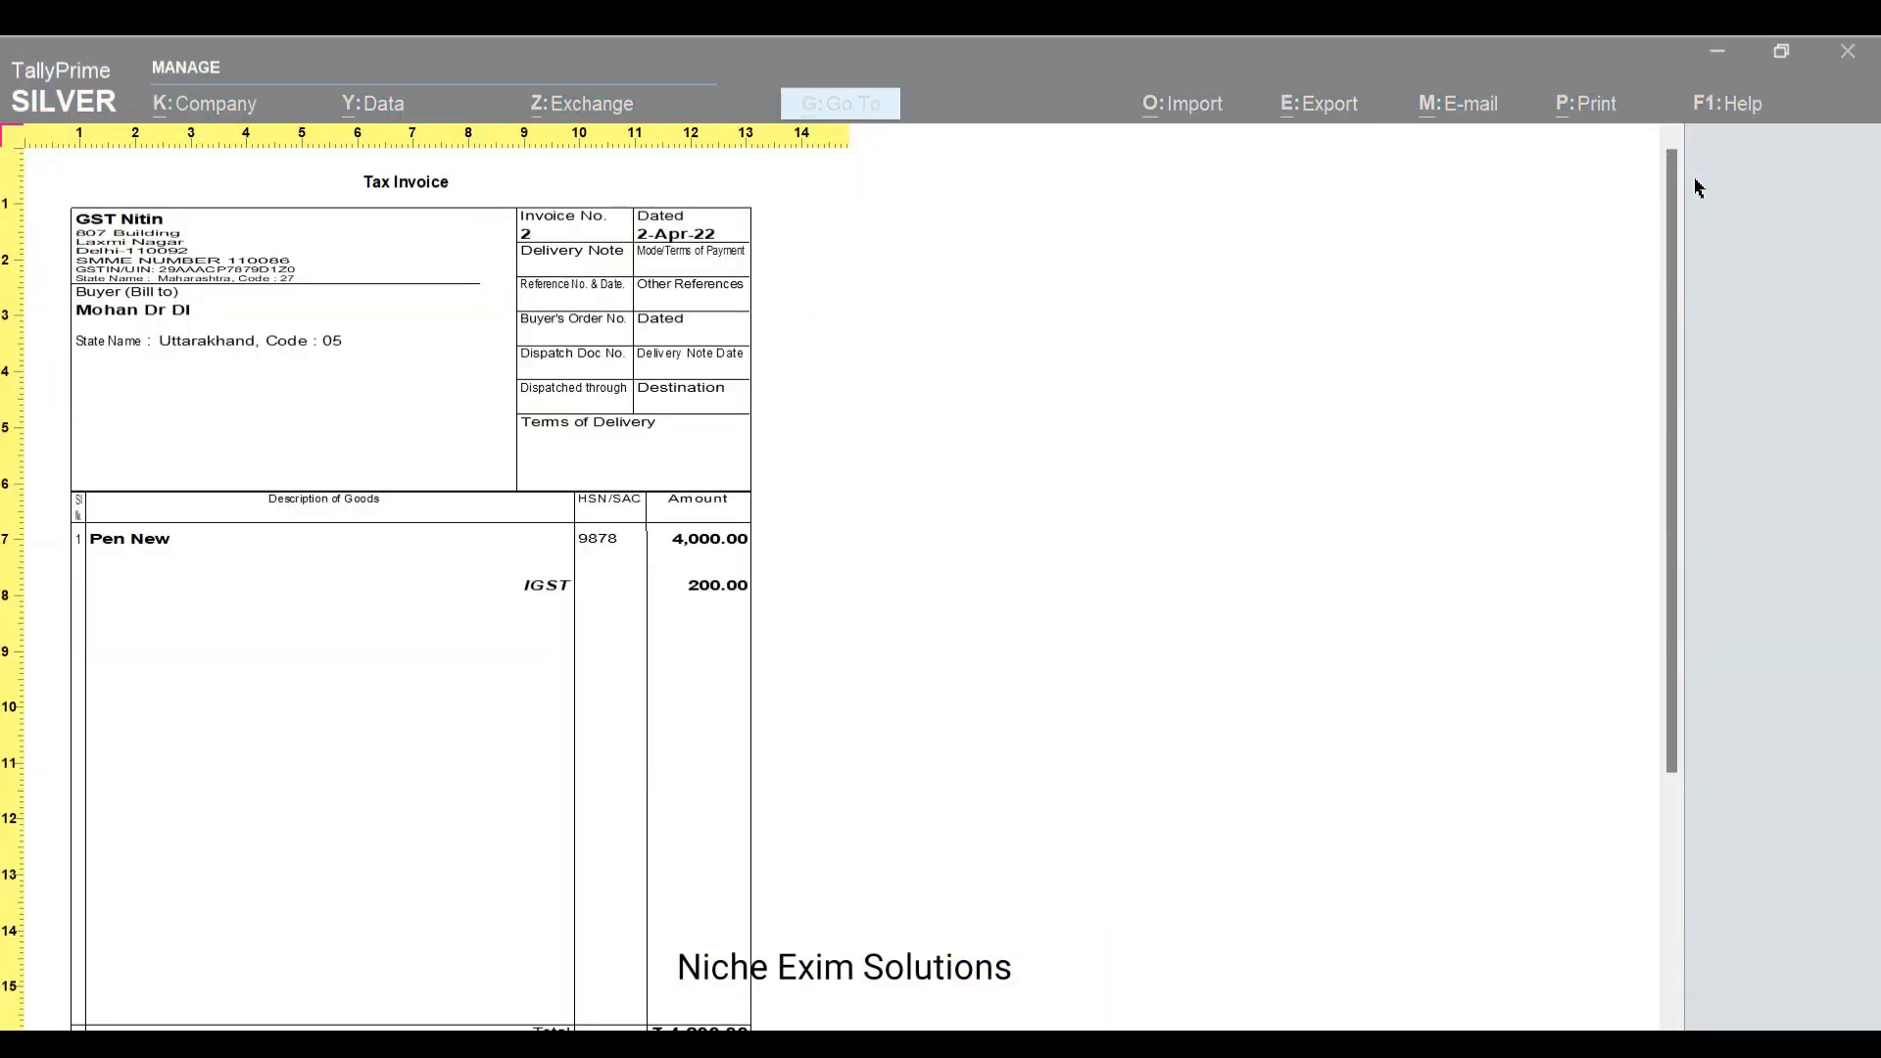
Examine the previewed tax invoice's header, Pen New and IGST lines, total, and HSN/SAC tax summary
{"action": "key", "text": "Down"}
{"action": "key", "text": "Down"}
{"action": "key", "text": "Down"}
{"action": "key", "text": "Down"}
{"action": "key", "text": "Down"}
{"action": "key", "text": "Down"}
{"action": "key", "text": "Down"}
{"action": "key", "text": "Down"}
{"action": "key", "text": "Down"}
{"action": "key", "text": "Down"}
{"action": "key", "text": "Down"}
{"action": "key", "text": "Down"}
{"action": "key", "text": "Down"}
{"action": "key", "text": "Down"}
{"action": "key", "text": "Down"}
{"action": "key", "text": "Down"}
{"action": "key", "text": "Down"}
{"action": "key", "text": "Down"}
{"action": "key", "text": "Down"}
{"action": "key", "text": "Down"}
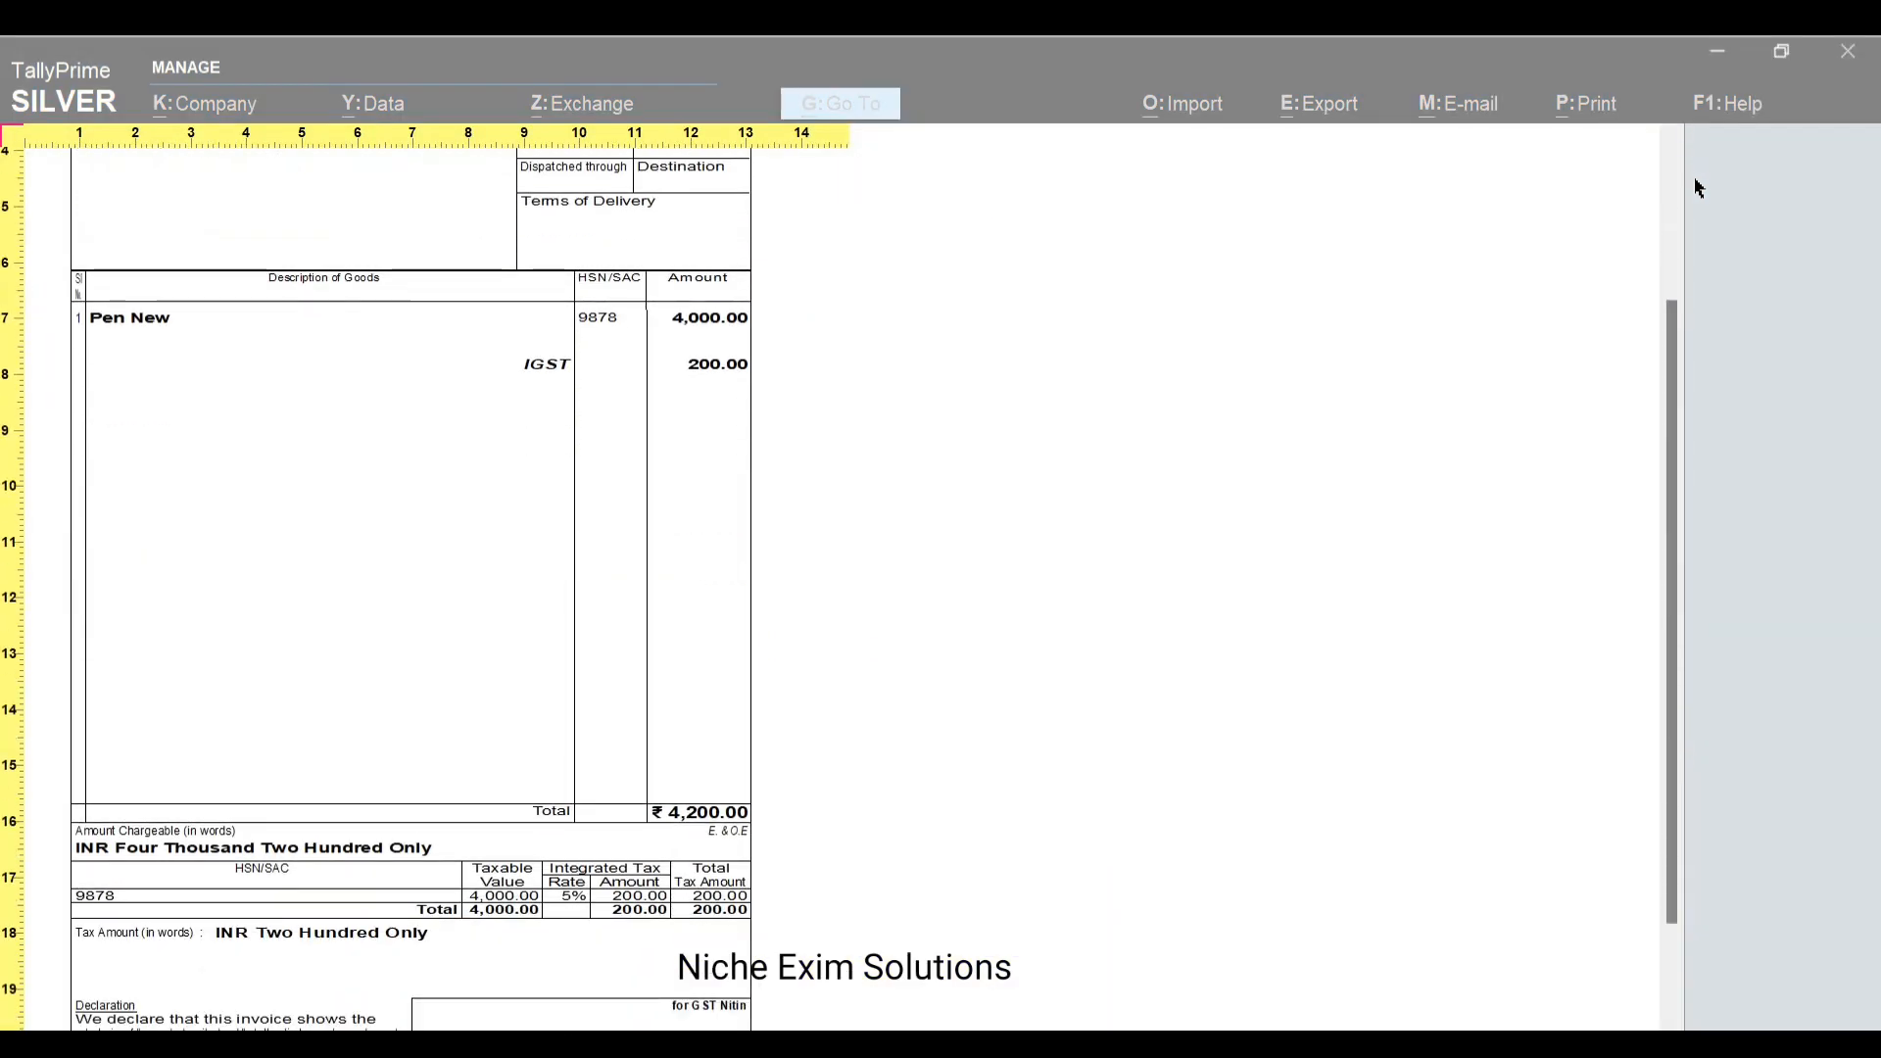
{"action": "key", "text": "Down"}
{"action": "key", "text": "Down"}
{"action": "key", "text": "Down"}
{"action": "key", "text": "Up"}
{"action": "key", "text": "Up"}
{"action": "key", "text": "Up"}
{"action": "key", "text": "Up"}
{"action": "key", "text": "Up"}
{"action": "key", "text": "Up"}
{"action": "key", "text": "Up"}
{"action": "key", "text": "Up"}
{"action": "key", "text": "Up"}
{"action": "key", "text": "Up"}
{"action": "key", "text": "Up"}
{"action": "key", "text": "Up"}
{"action": "key", "text": "Up"}
{"action": "key", "text": "Up"}
{"action": "key", "text": "Up"}
{"action": "key", "text": "Up"}
{"action": "key", "text": "Up"}
{"action": "key", "text": "Up"}
{"action": "key", "text": "Up"}
{"action": "key", "text": "Up"}
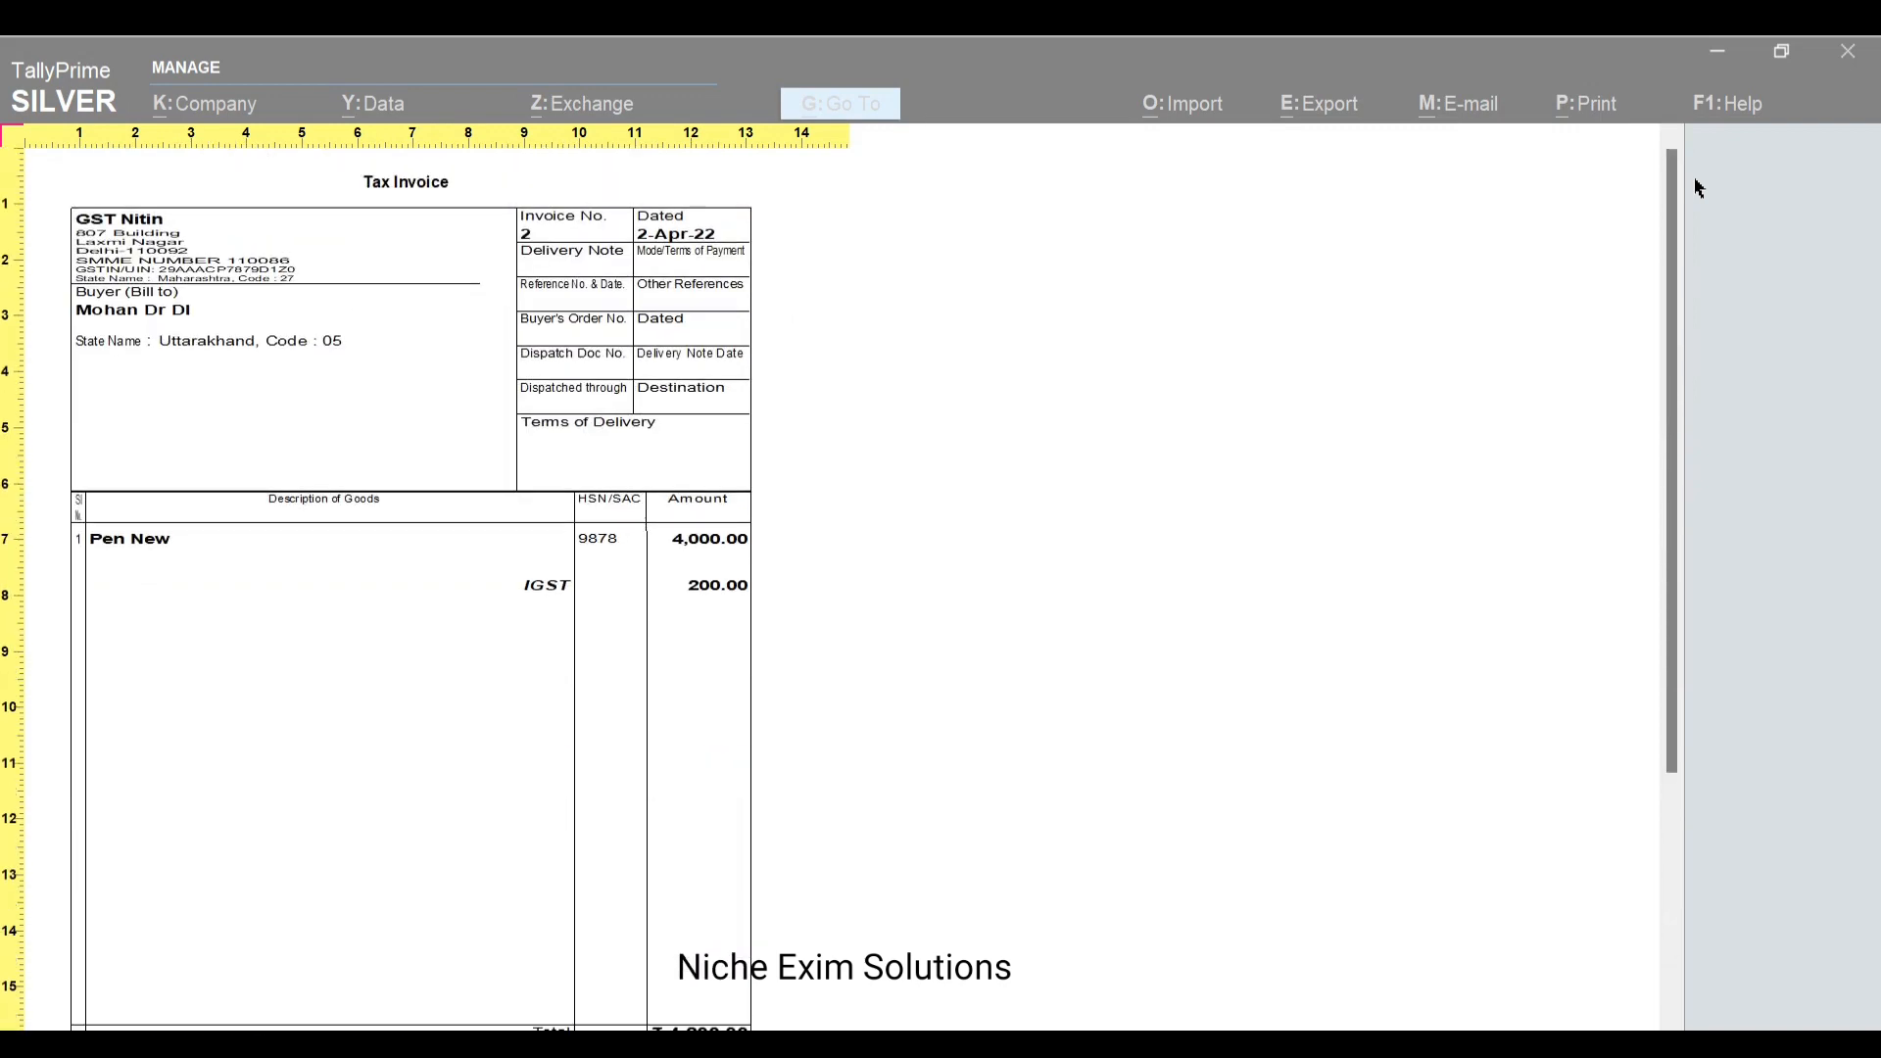
Return the tax invoice preview to full-page view and close it to get back to the sales voucher
{"action": "key", "text": "alt+z"}
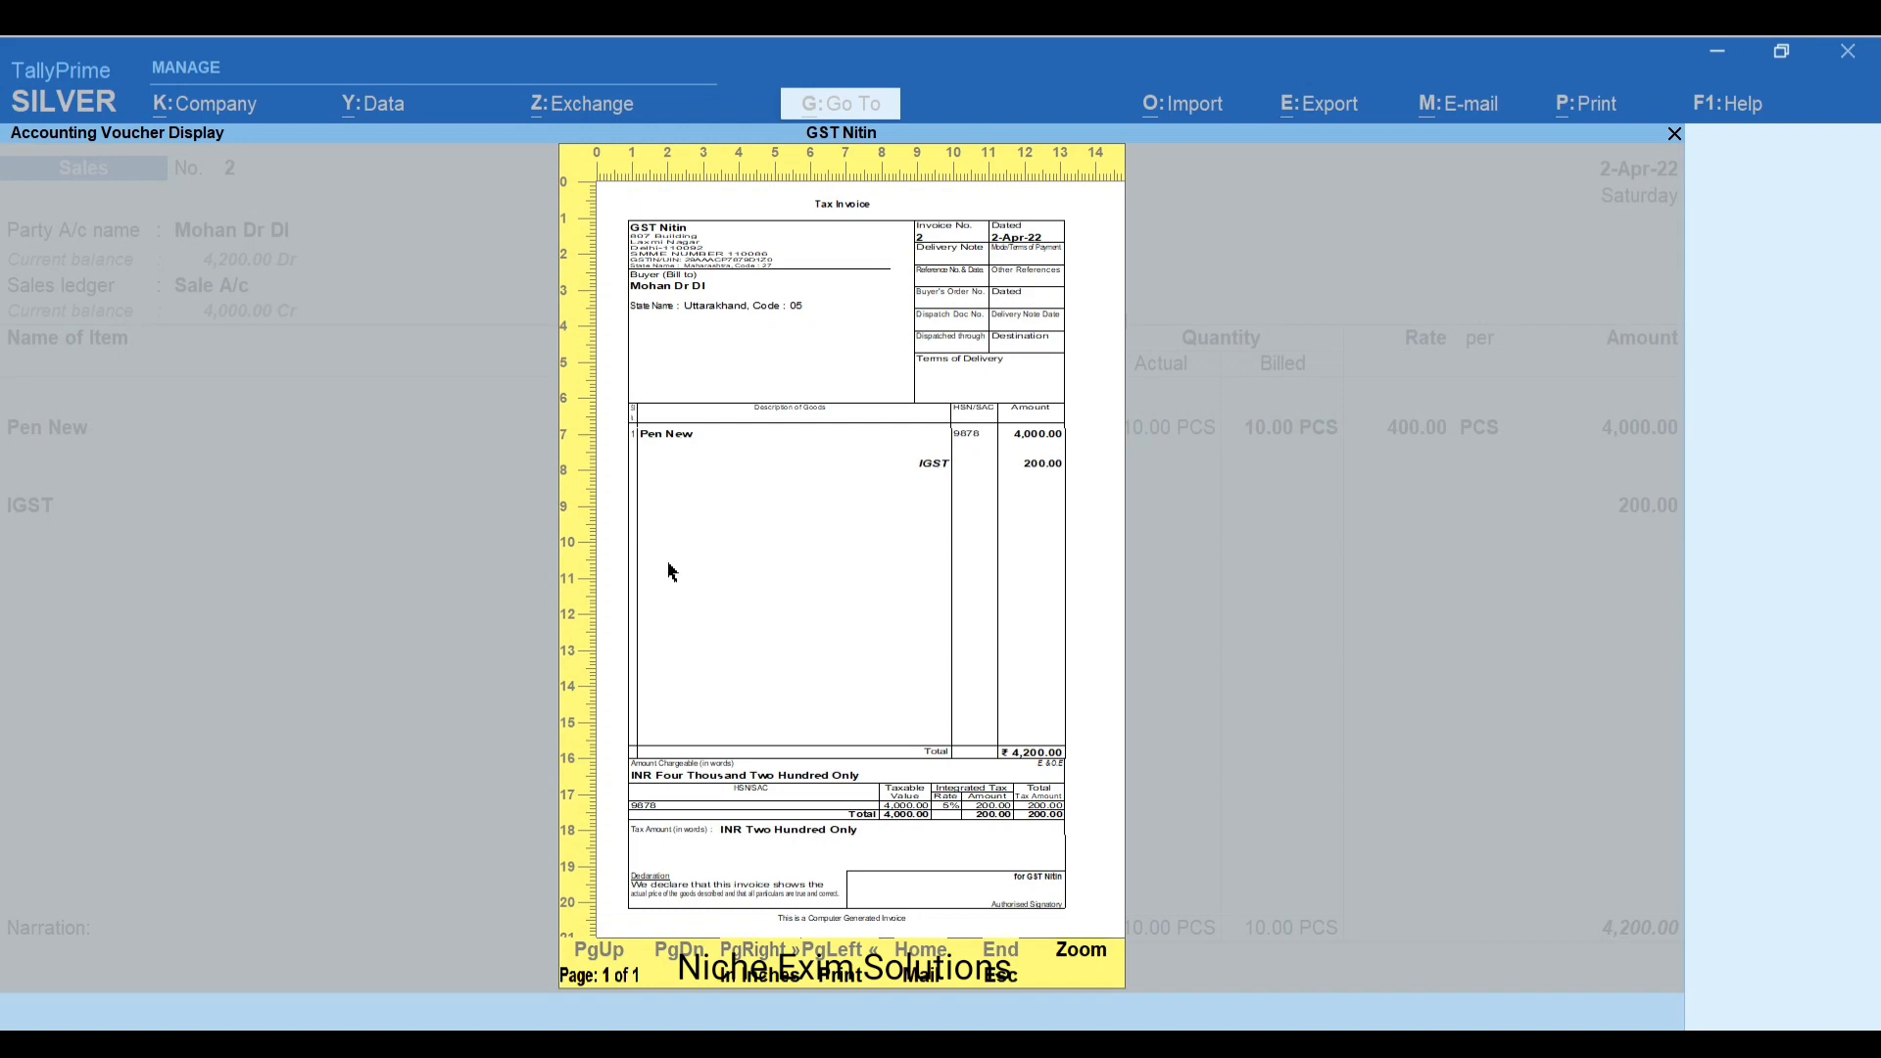
{"action": "key", "text": "Escape"}
{"action": "key", "text": "Escape"}
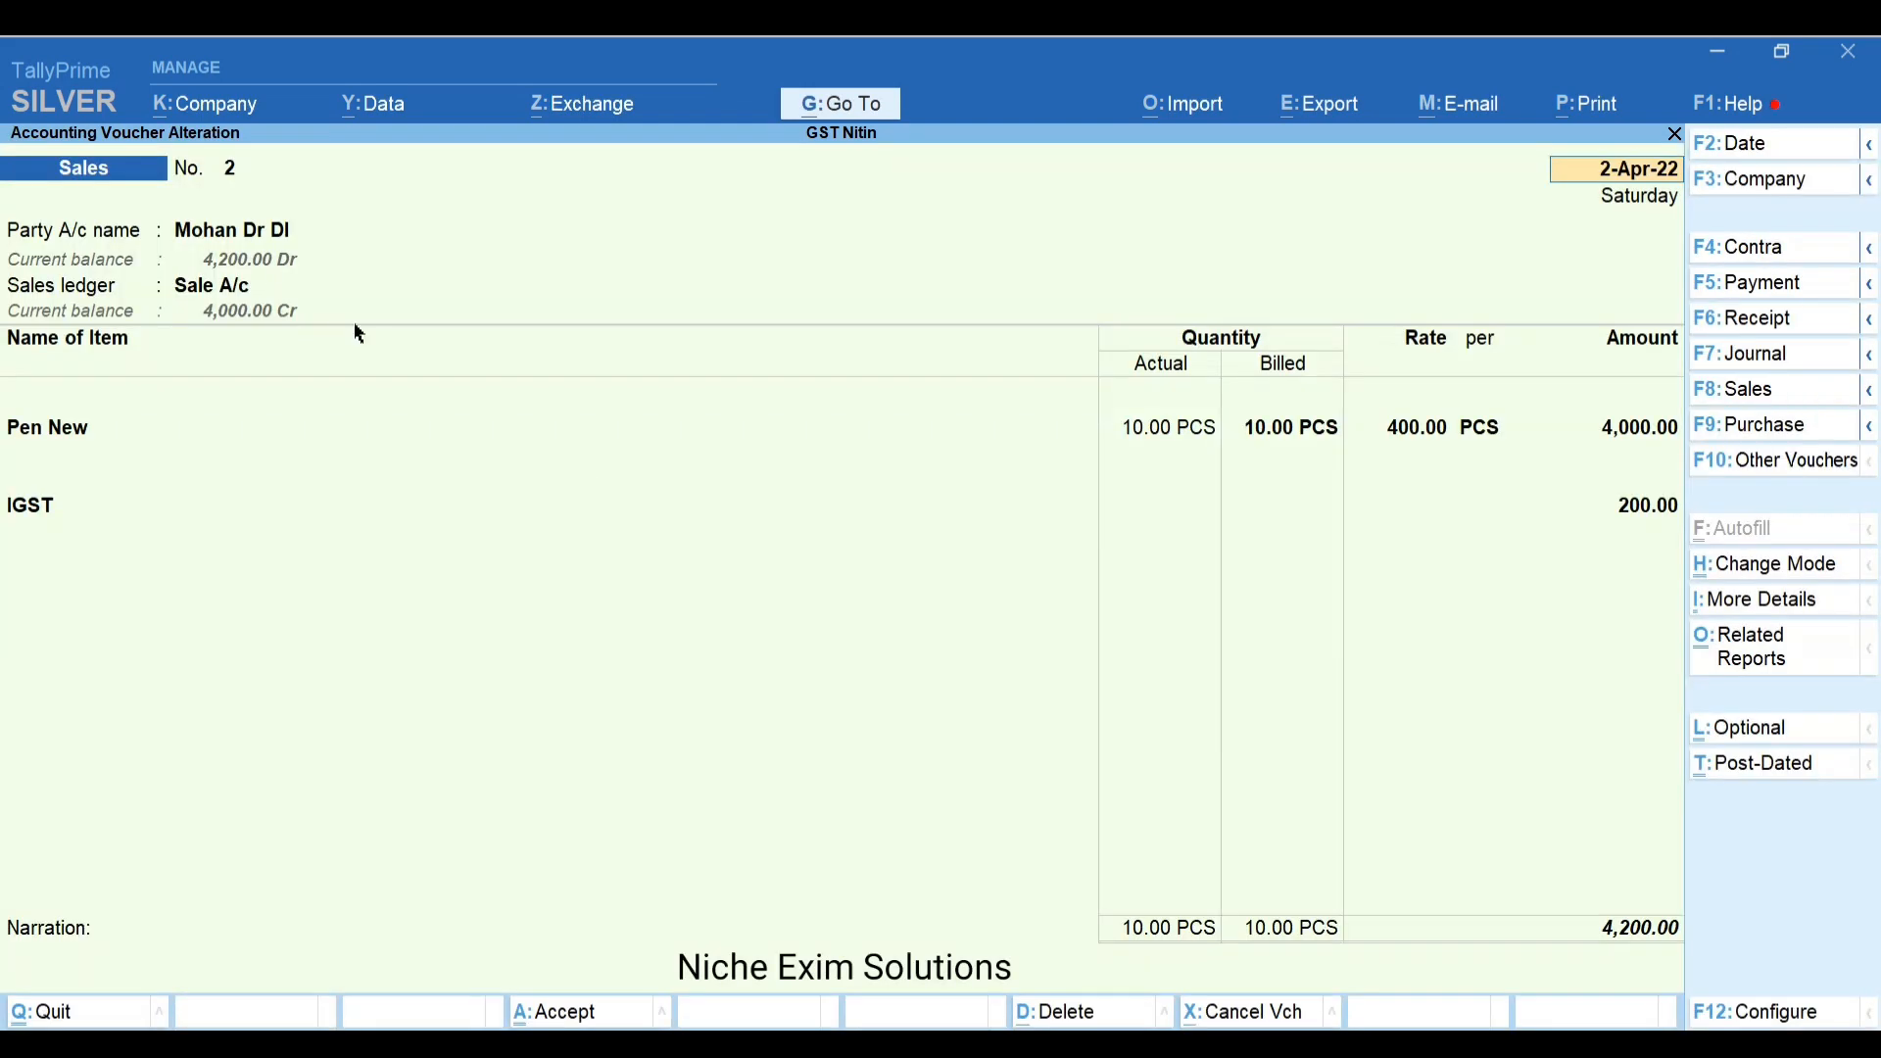
Go through the saved voucher's dispatch and party details, and save the voucher again with delivery note Not Applicable
{"action": "key", "text": "Return"}
{"action": "key", "text": "Return"}
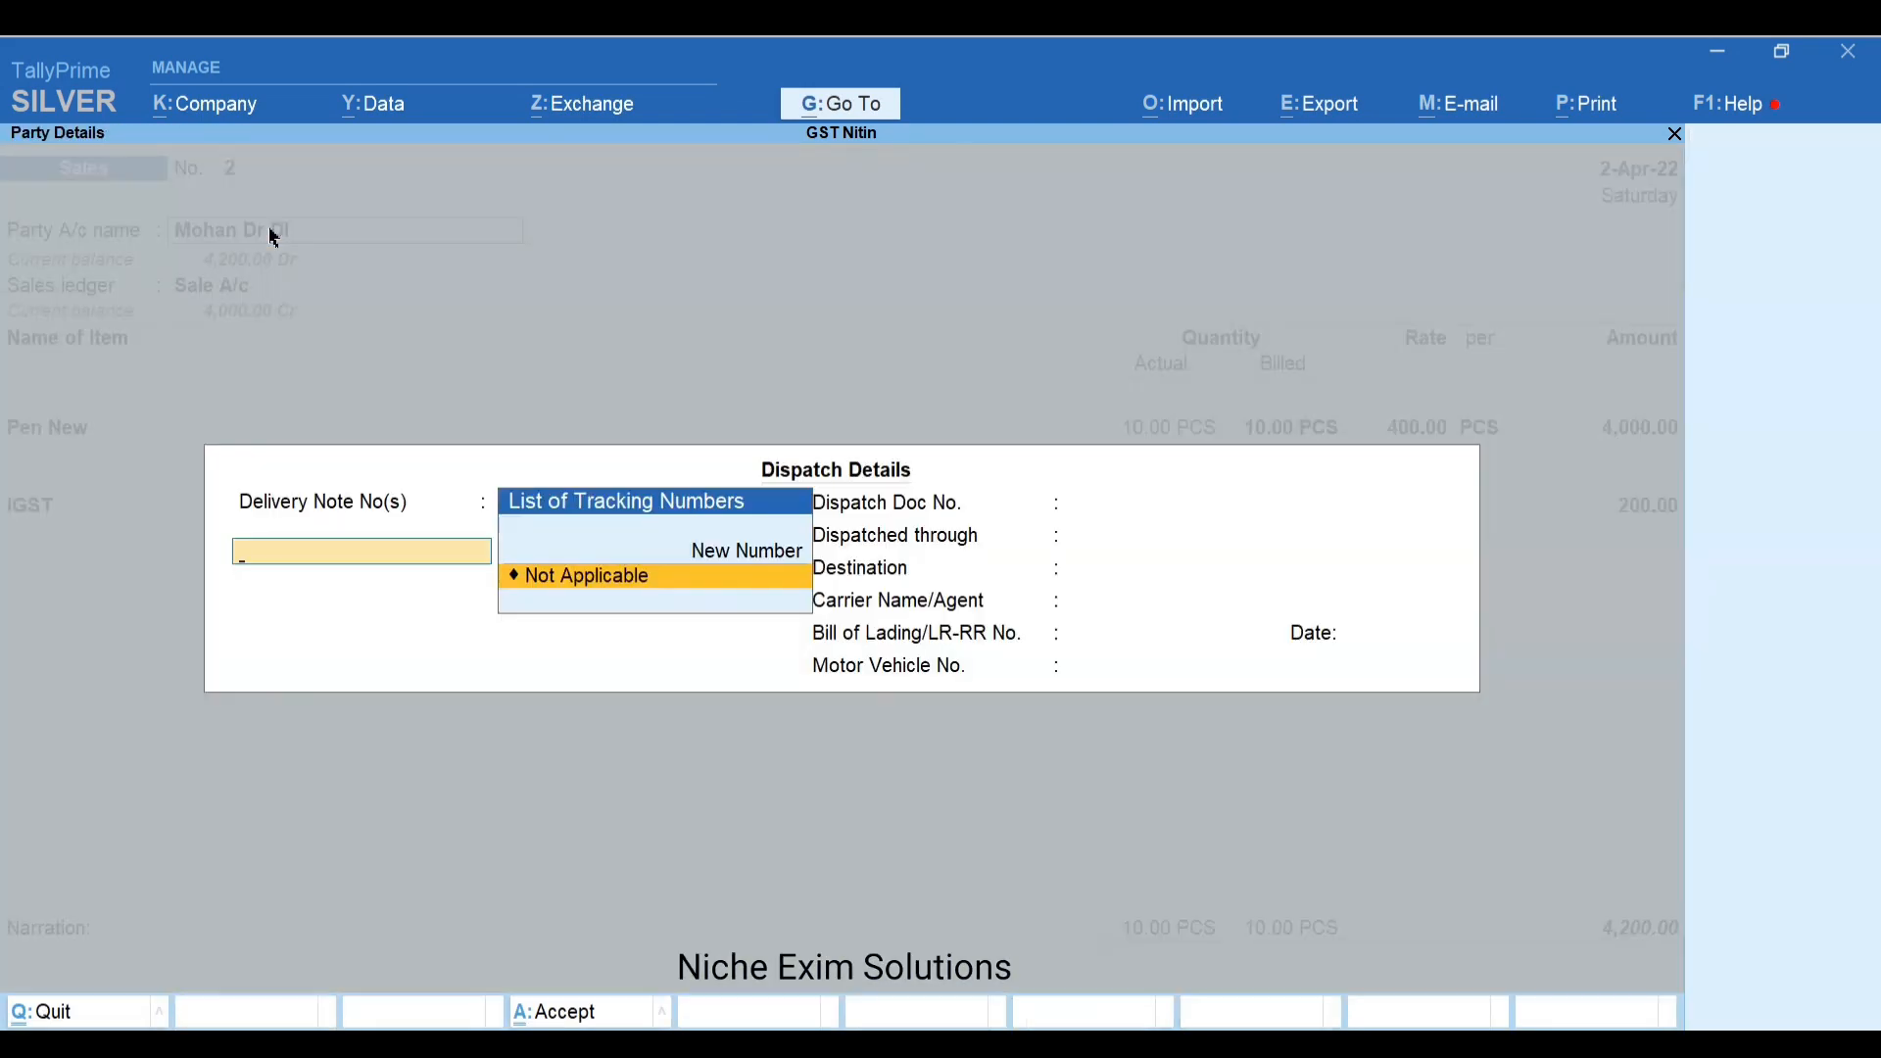
{"action": "key", "text": "Return"}
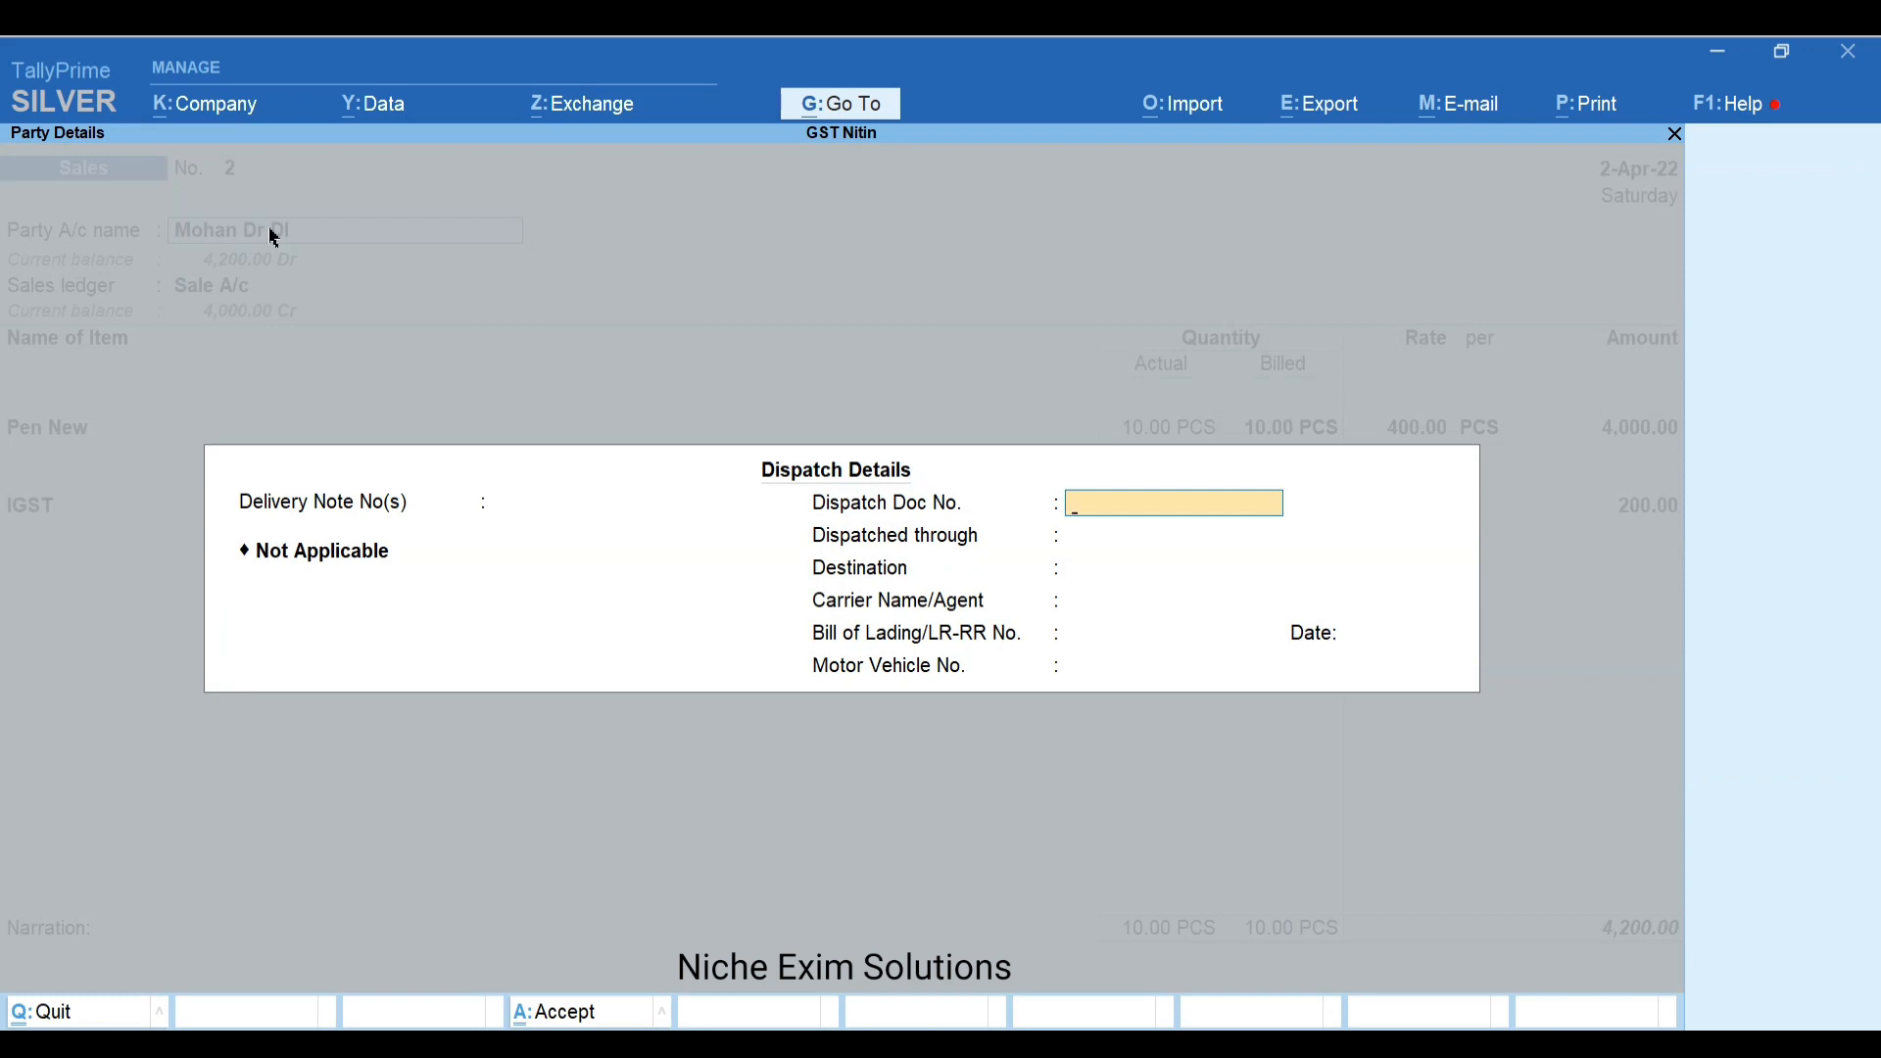
{"action": "key", "text": "ctrl+a"}
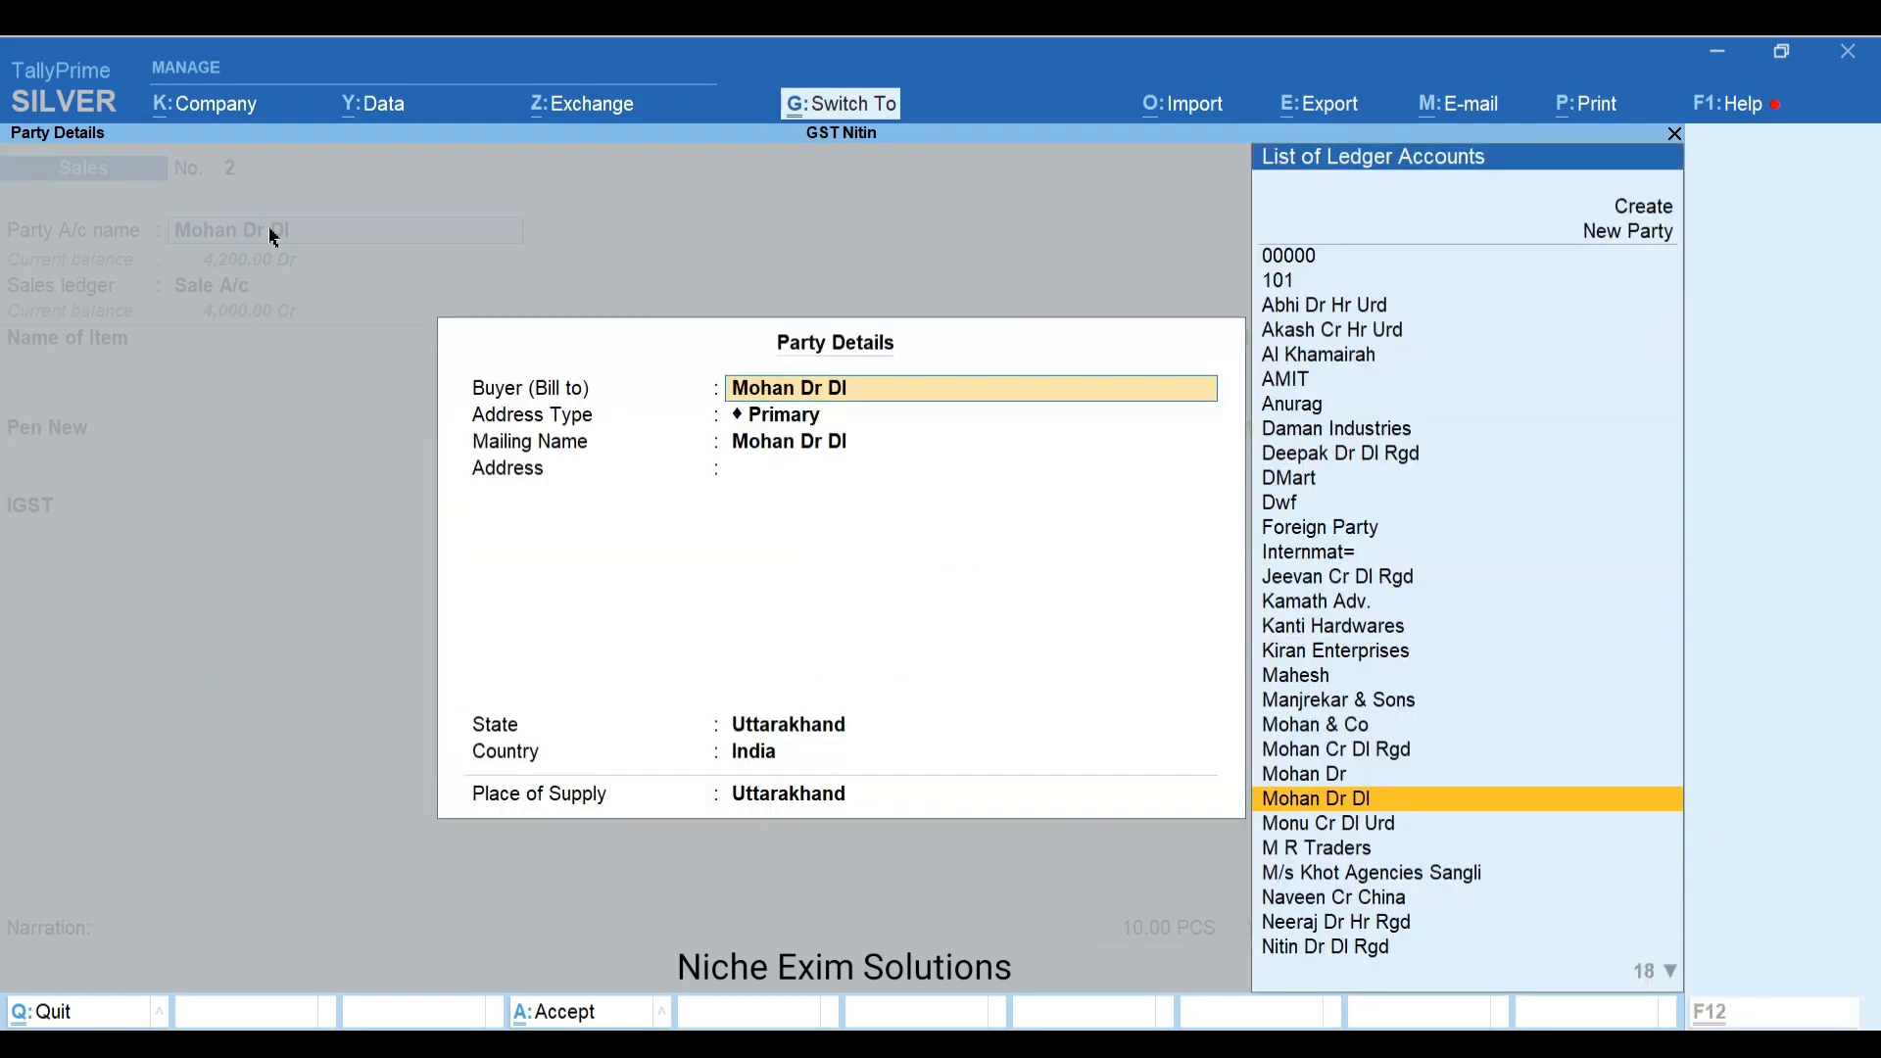
{"action": "key", "text": "ctrl+a"}
{"action": "key", "text": "ctrl+a"}
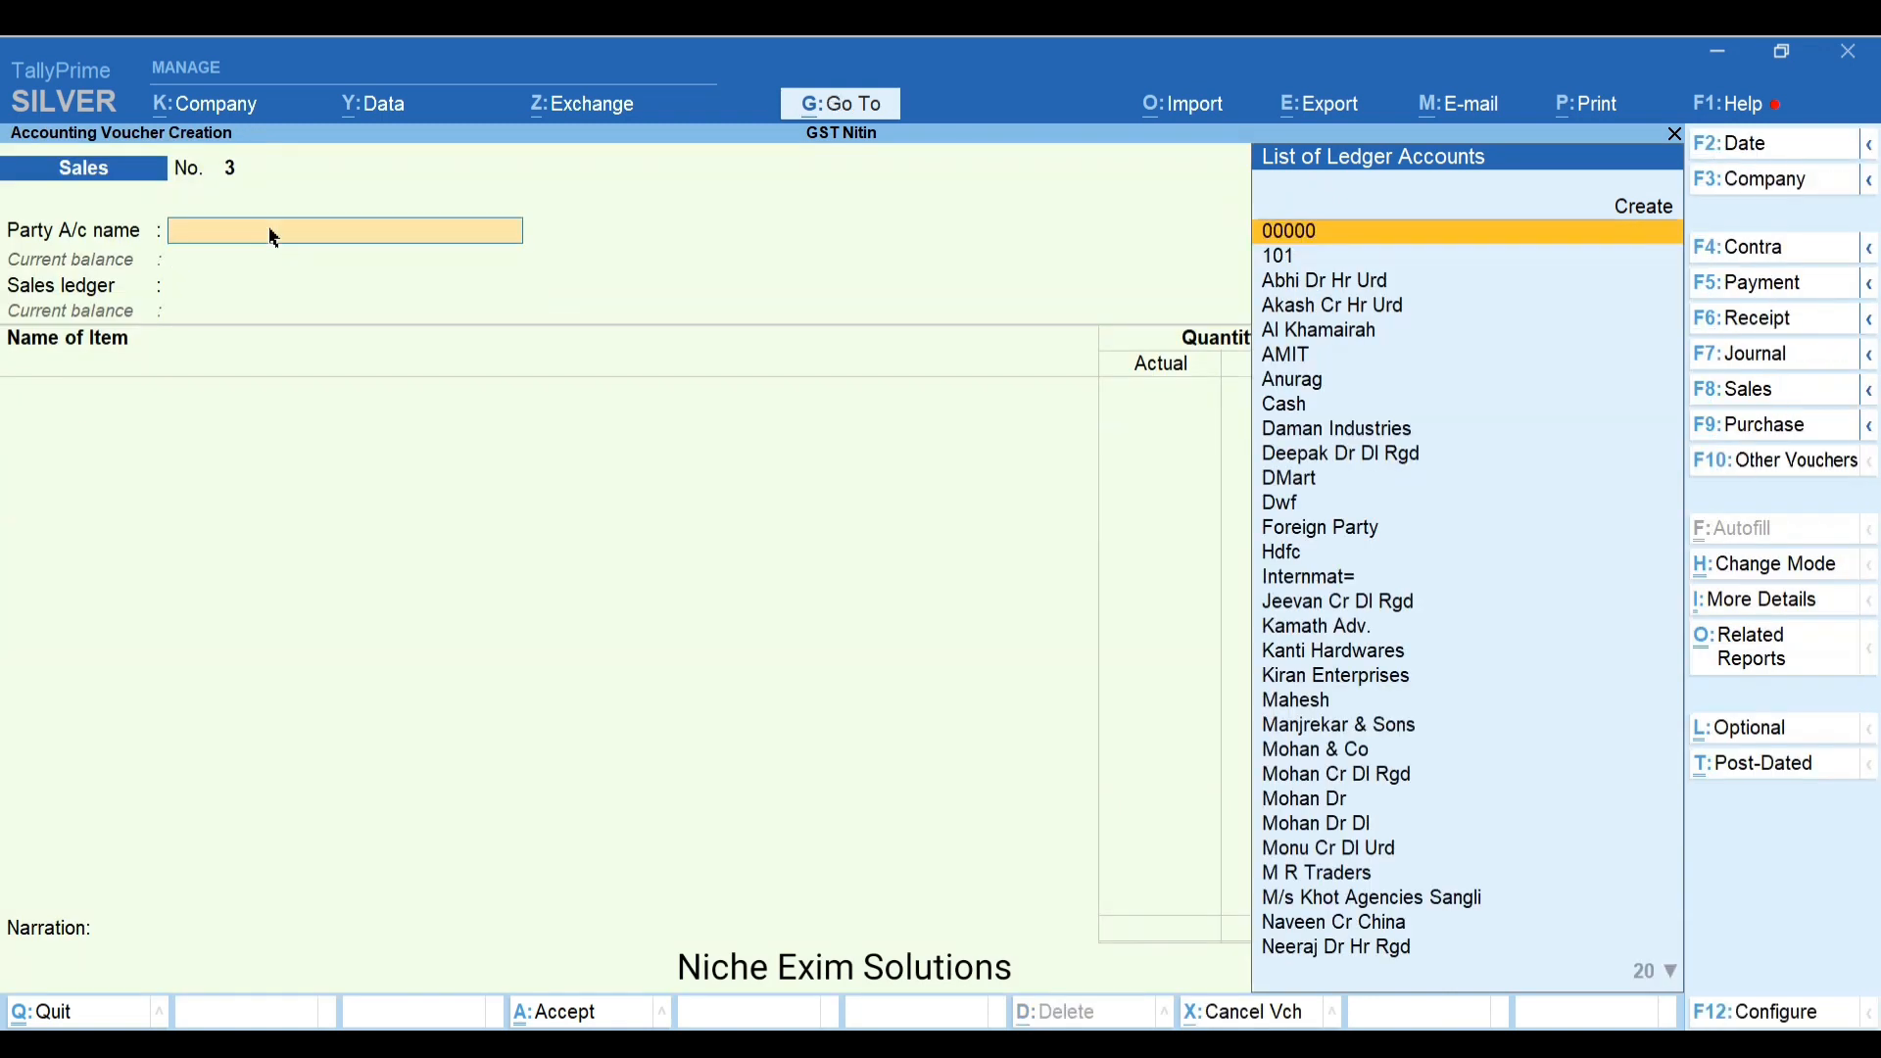
Select the registered Karnataka debtor (Krntk Rgd) as the new sales voucher's party and accept its default dispatch and party details
{"action": "type", "text": "Dr"}
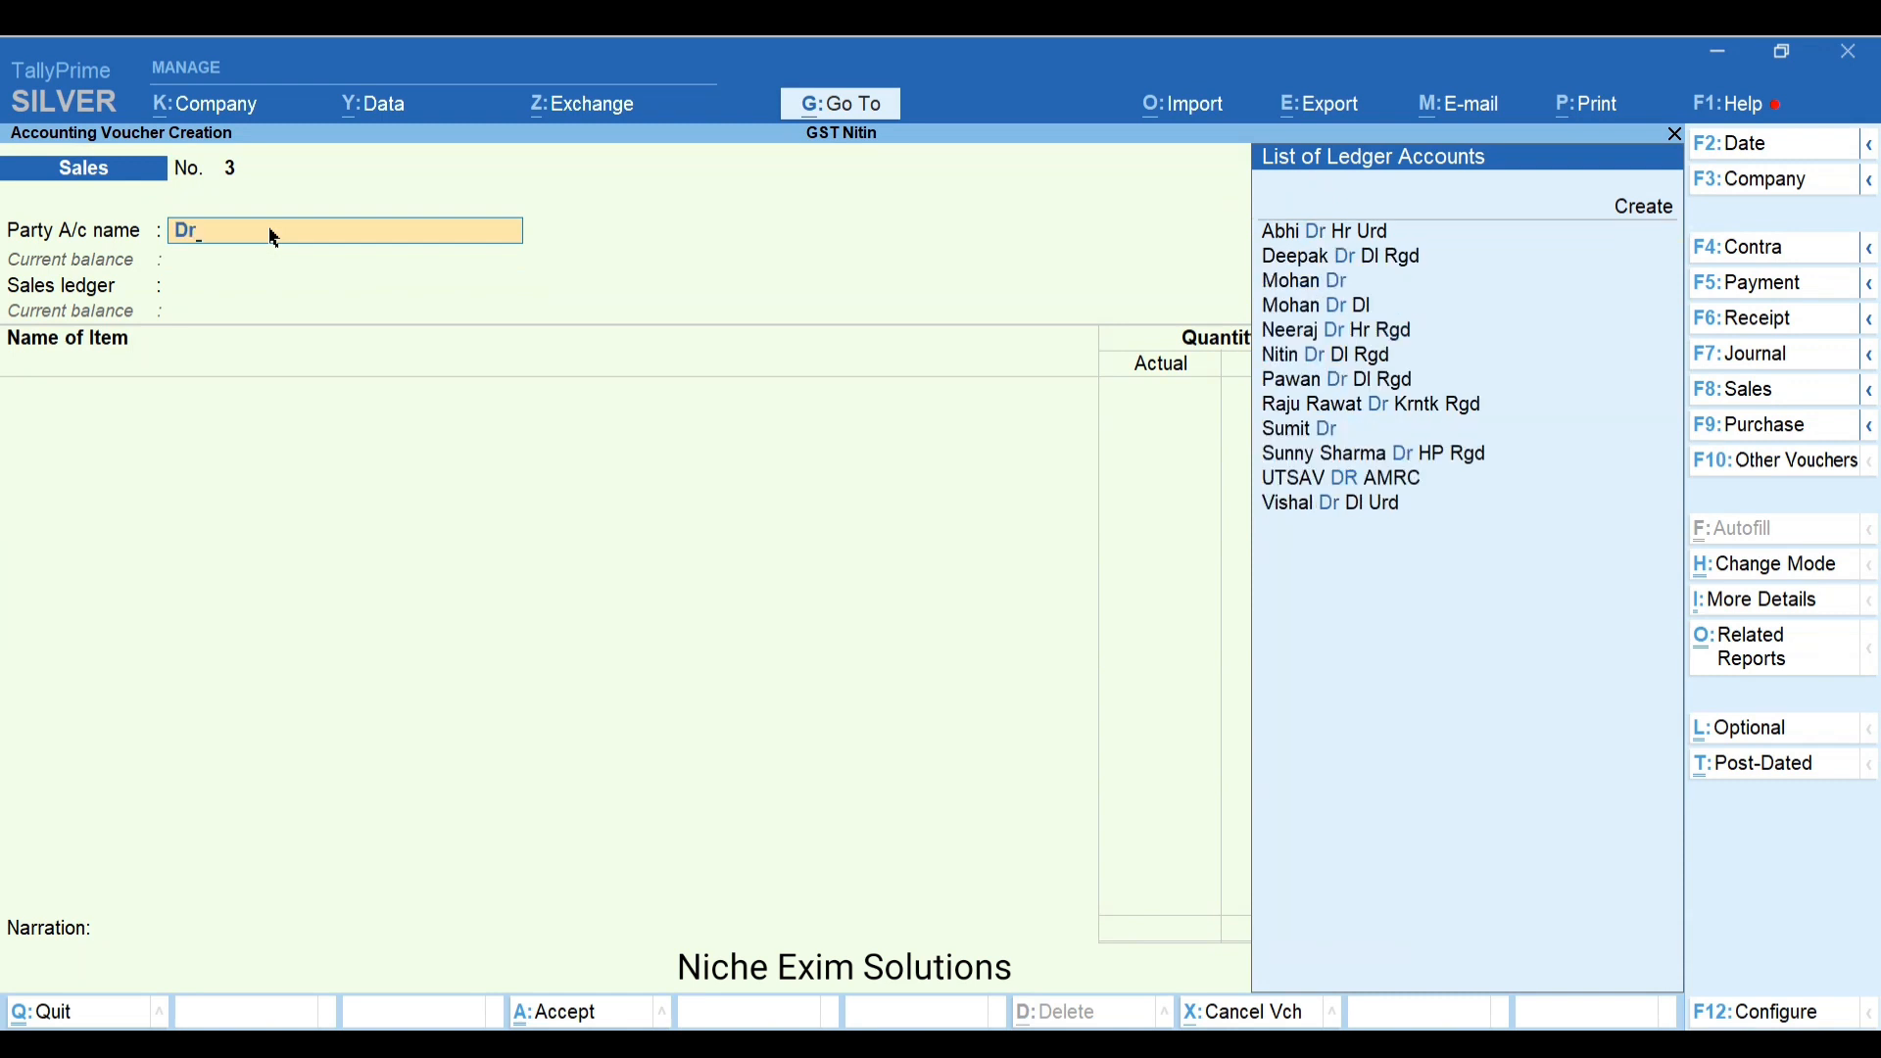
{"action": "key", "text": "Down"}
{"action": "key", "text": "Down"}
{"action": "key", "text": "Down"}
{"action": "key", "text": "Down"}
{"action": "key", "text": "Down"}
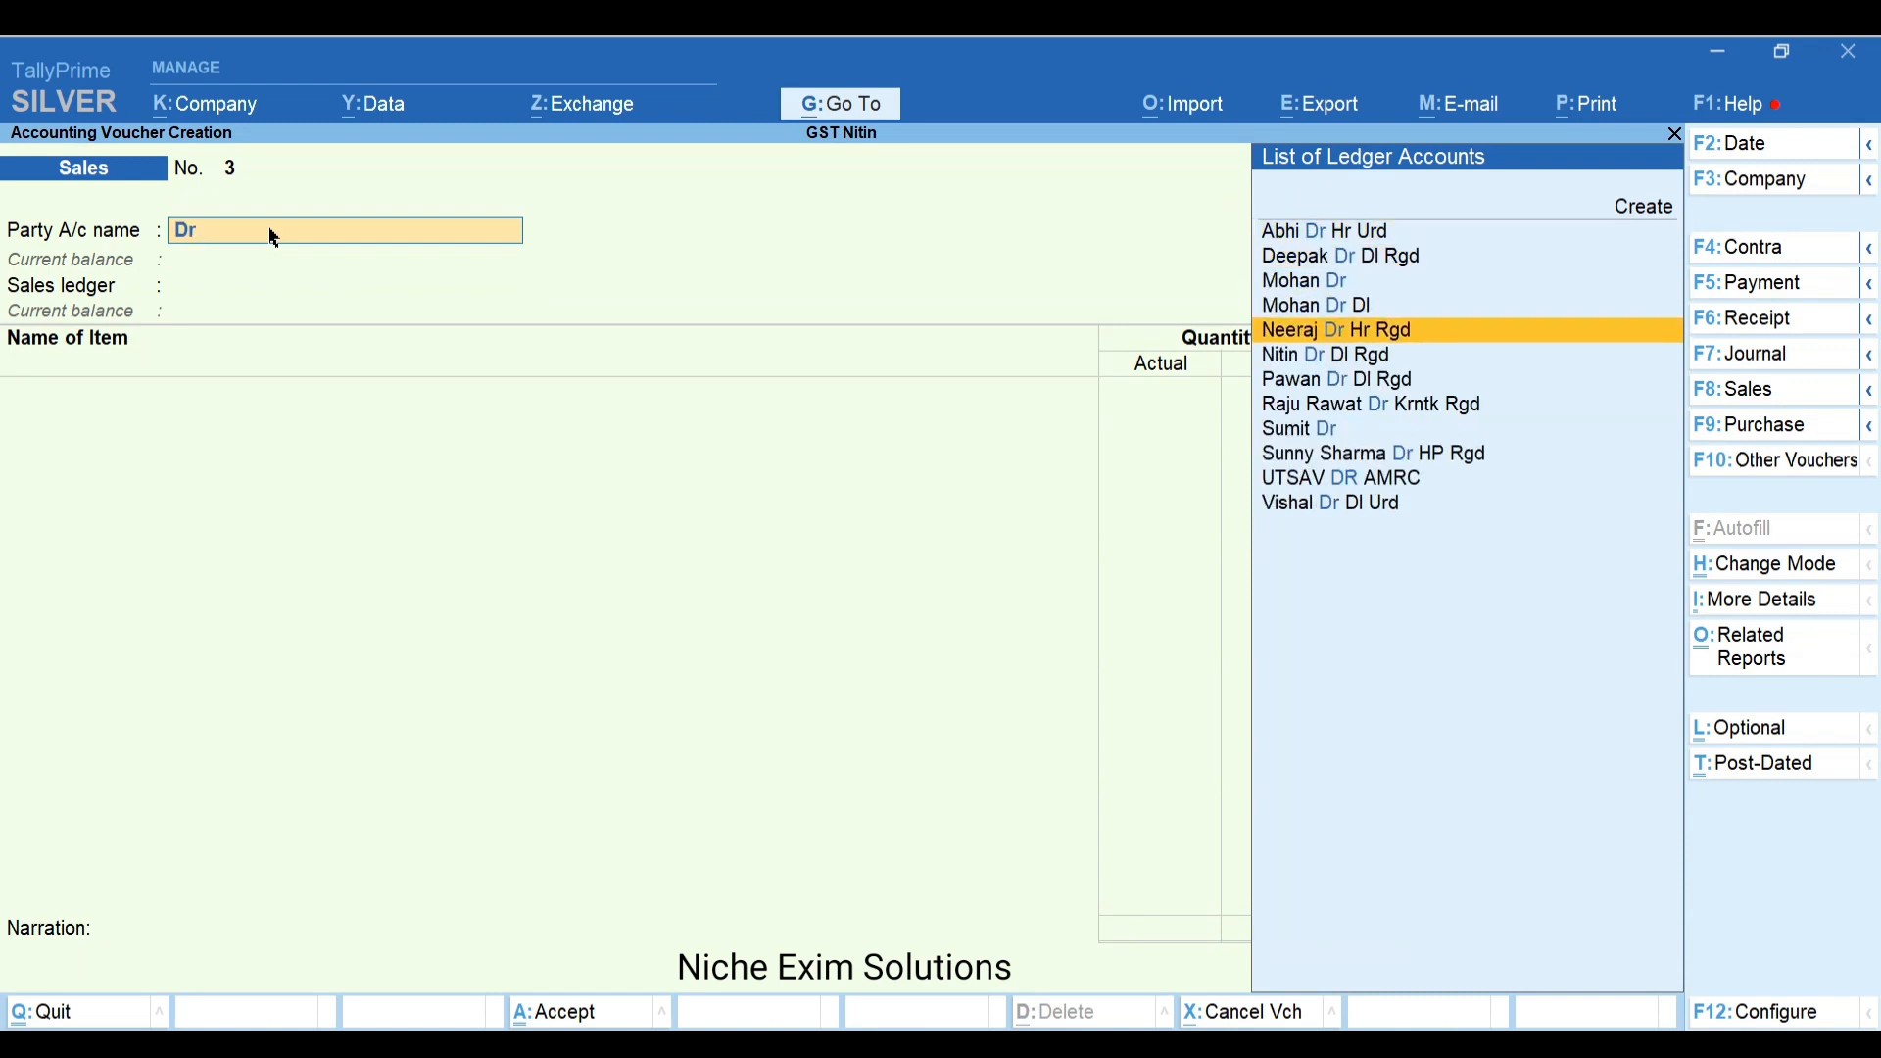
{"action": "key", "text": "Down"}
{"action": "key", "text": "Down"}
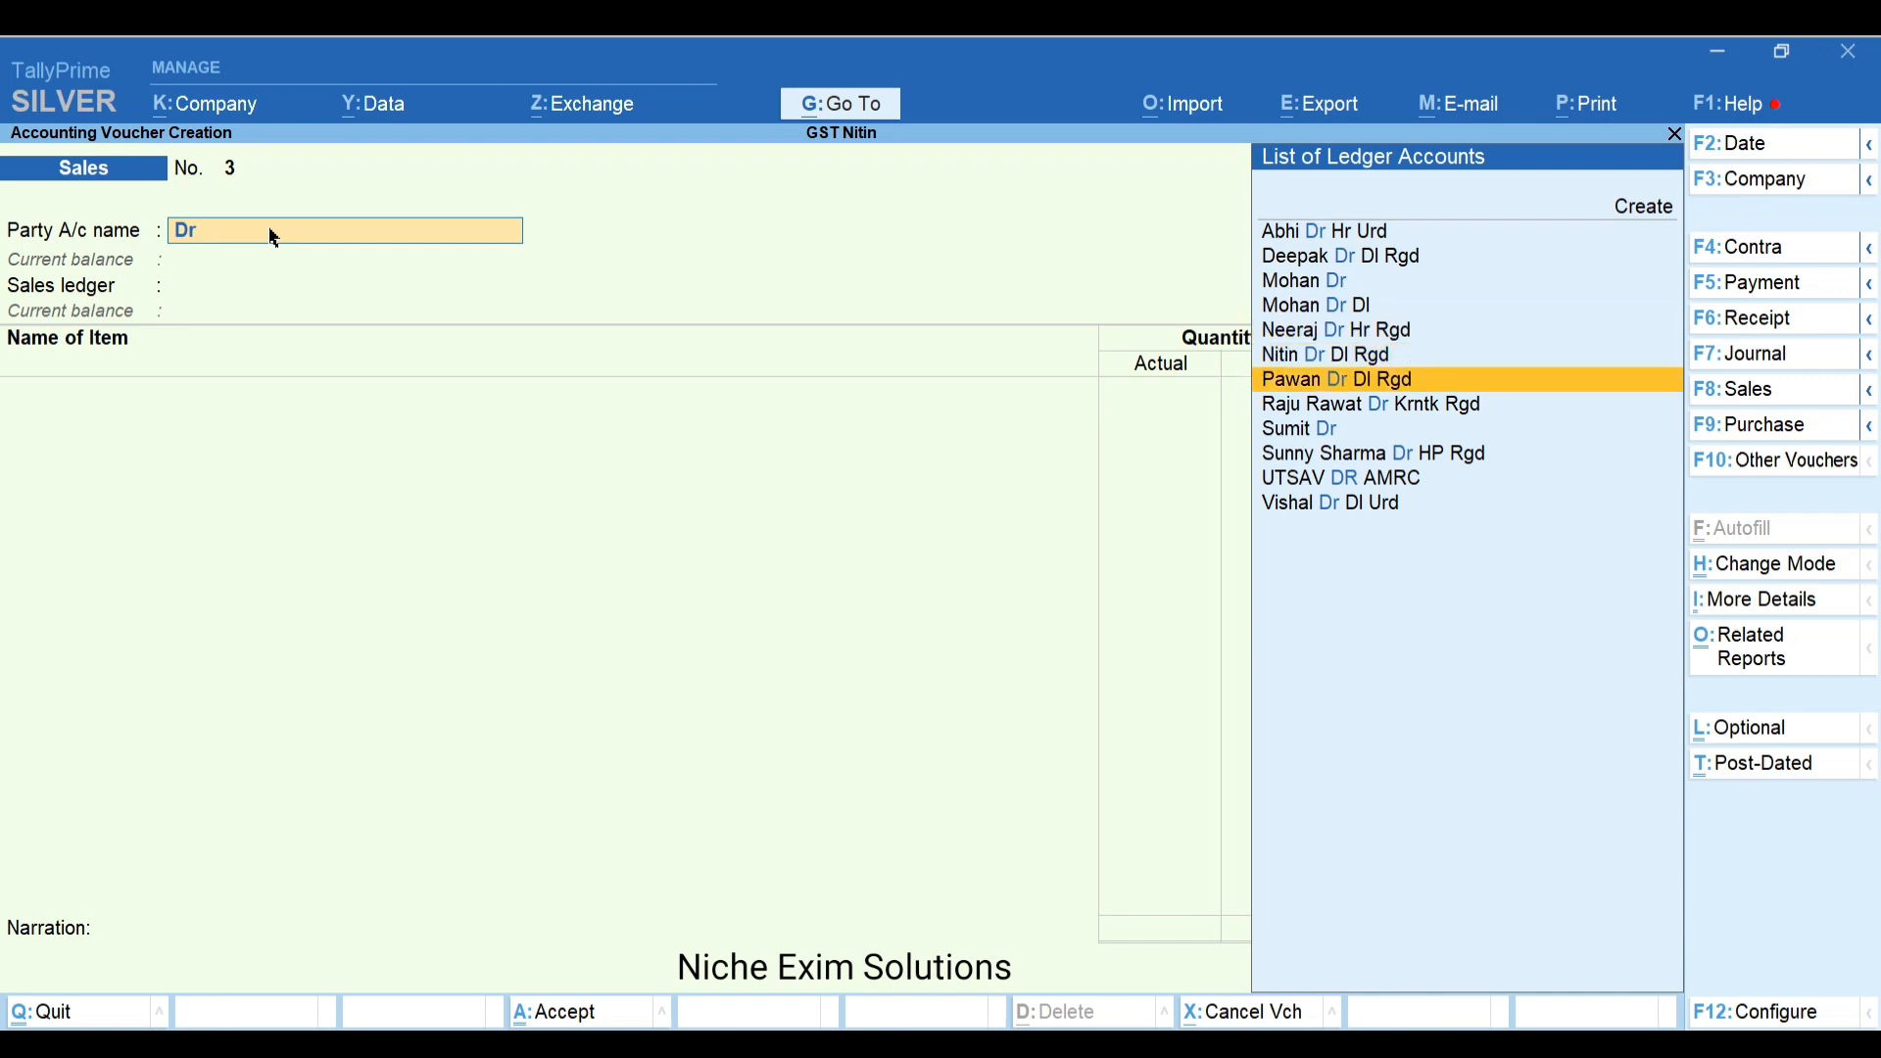
{"action": "key", "text": "Down"}
{"action": "key", "text": "Return"}
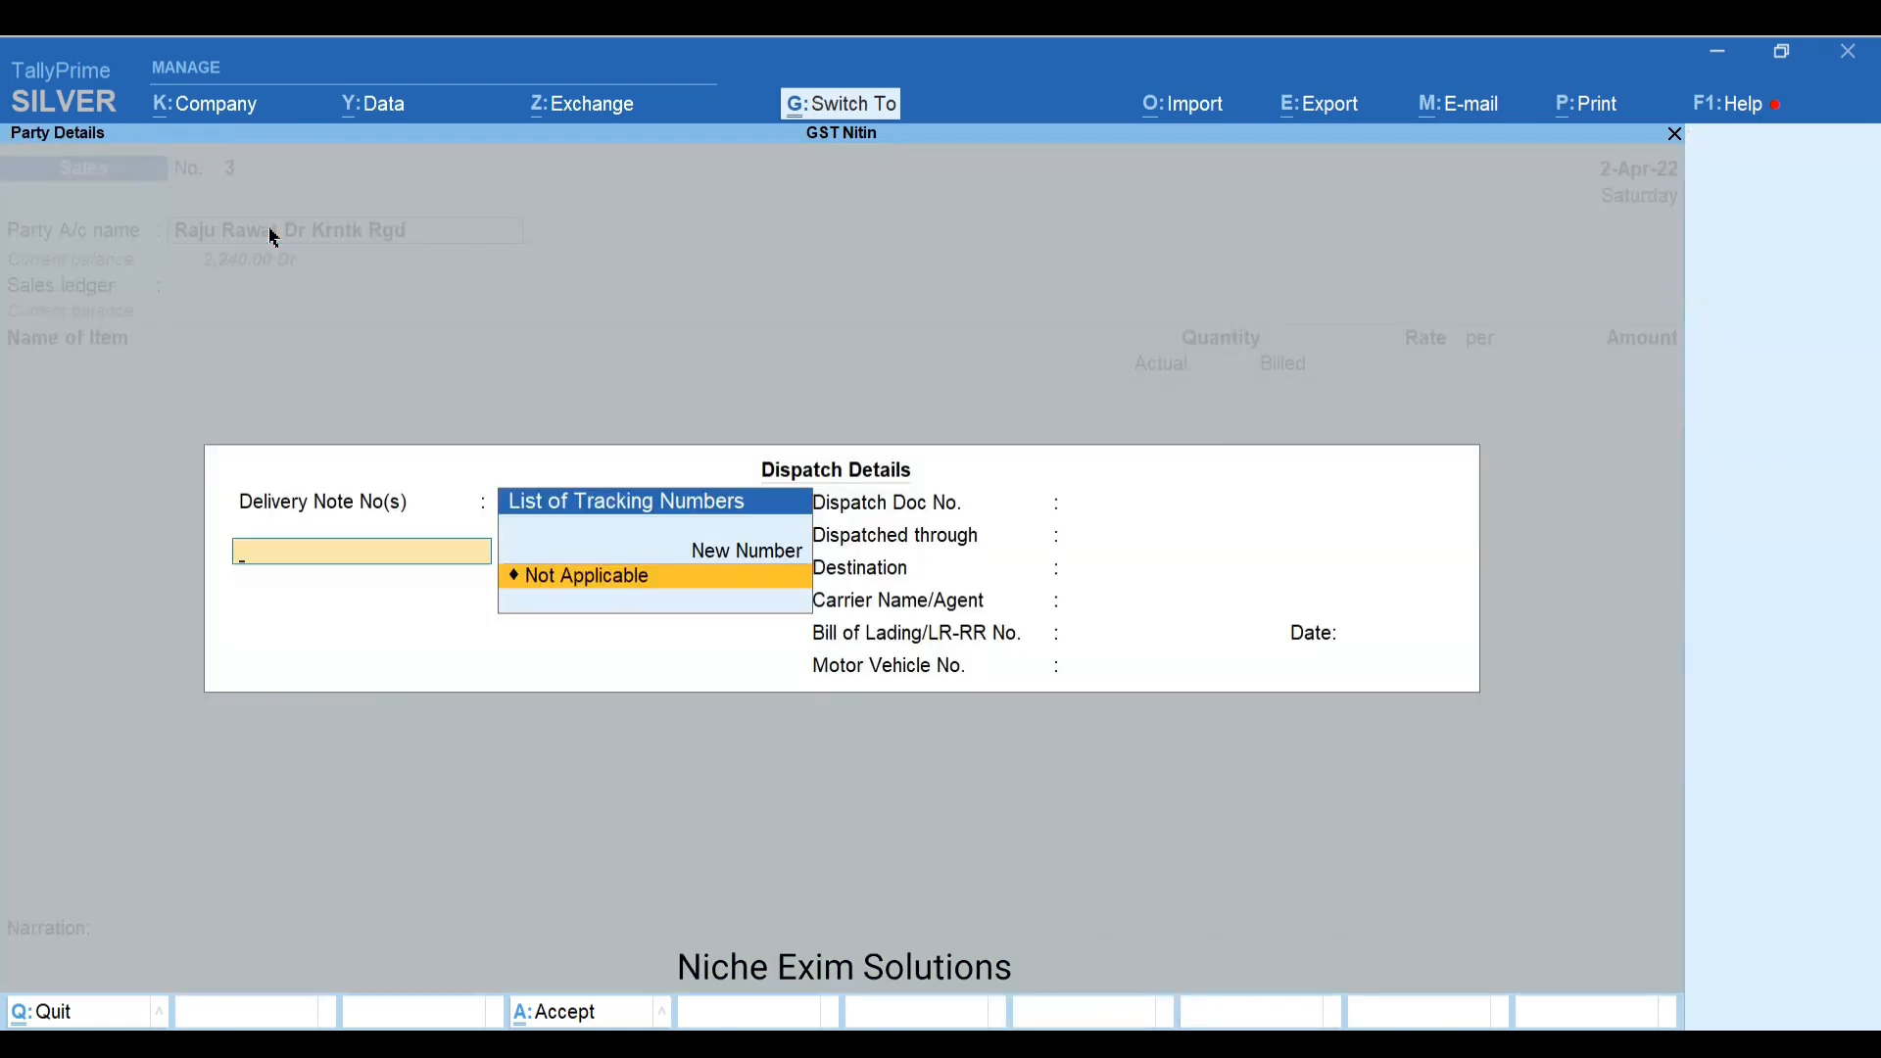
{"action": "key", "text": "ctrl+a"}
{"action": "key", "text": "ctrl+a"}
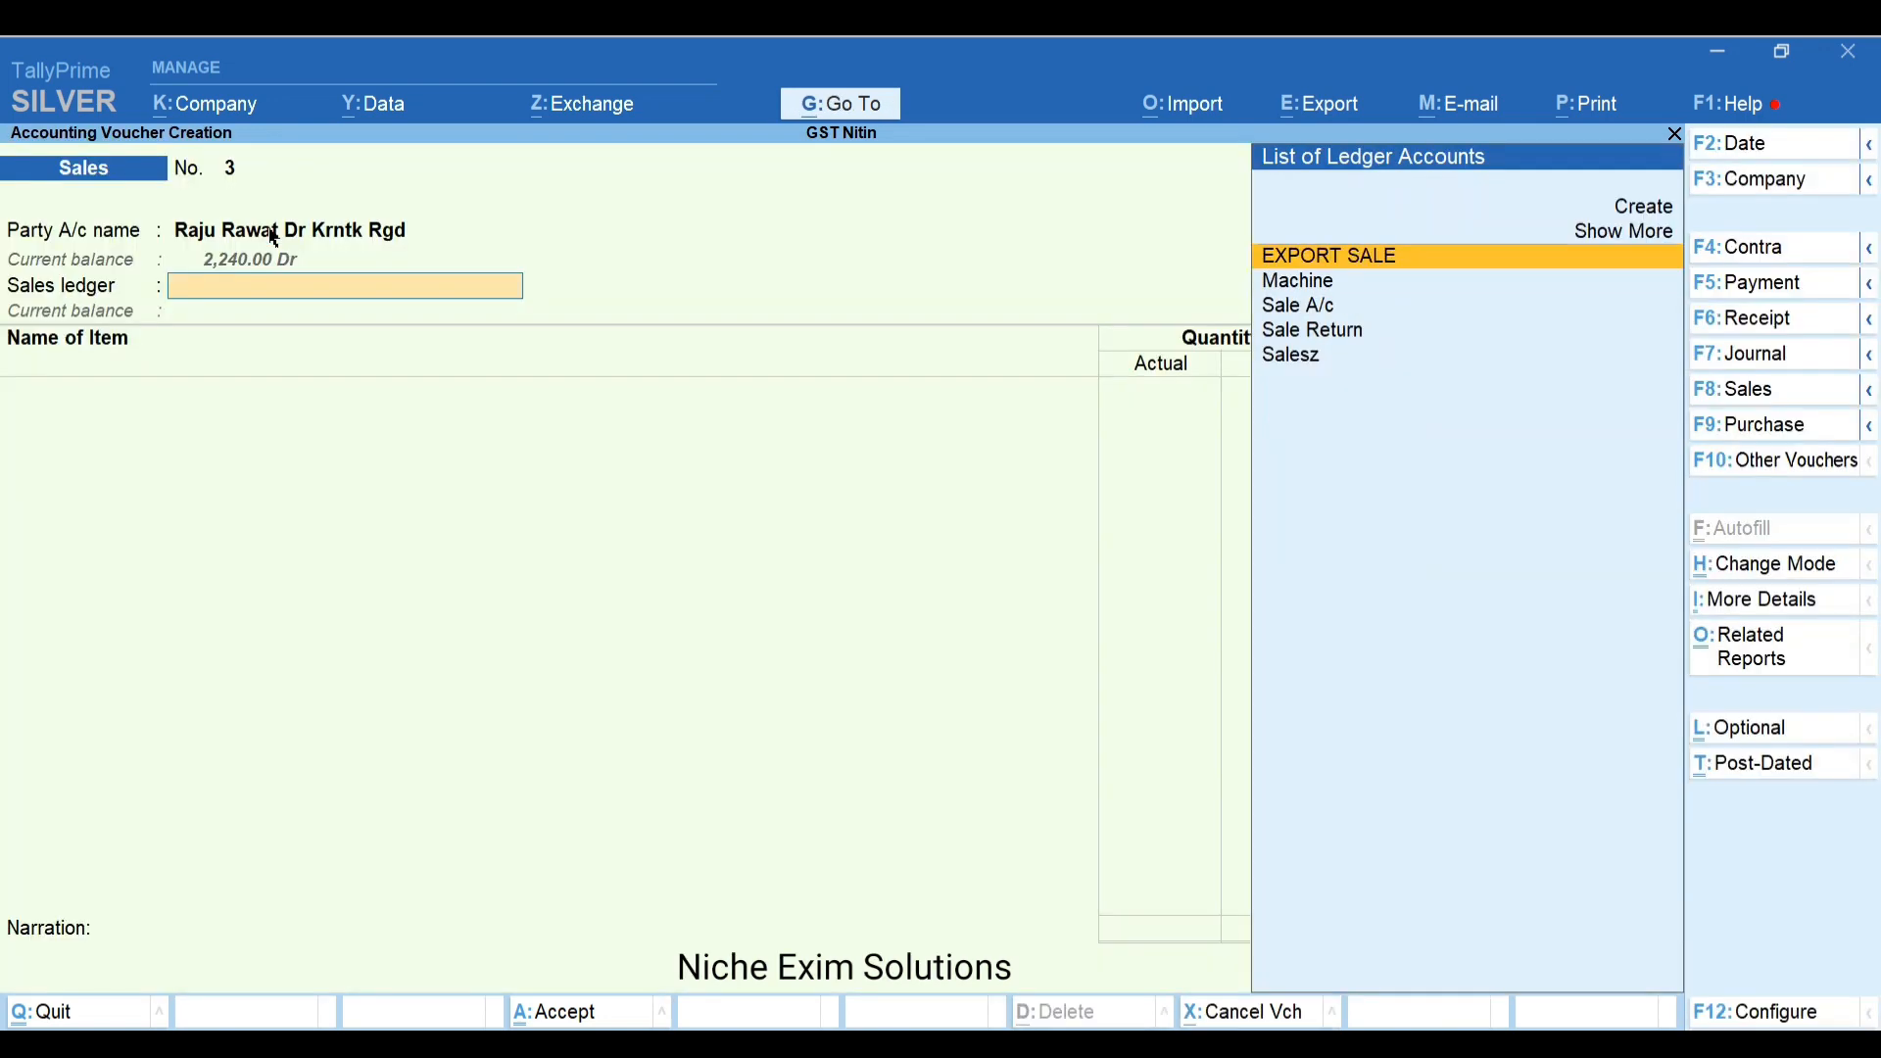
Set the voucher's sales ledger to Sale A/c
{"action": "key", "text": "Down"}
{"action": "key", "text": "Down"}
{"action": "key", "text": "Return"}
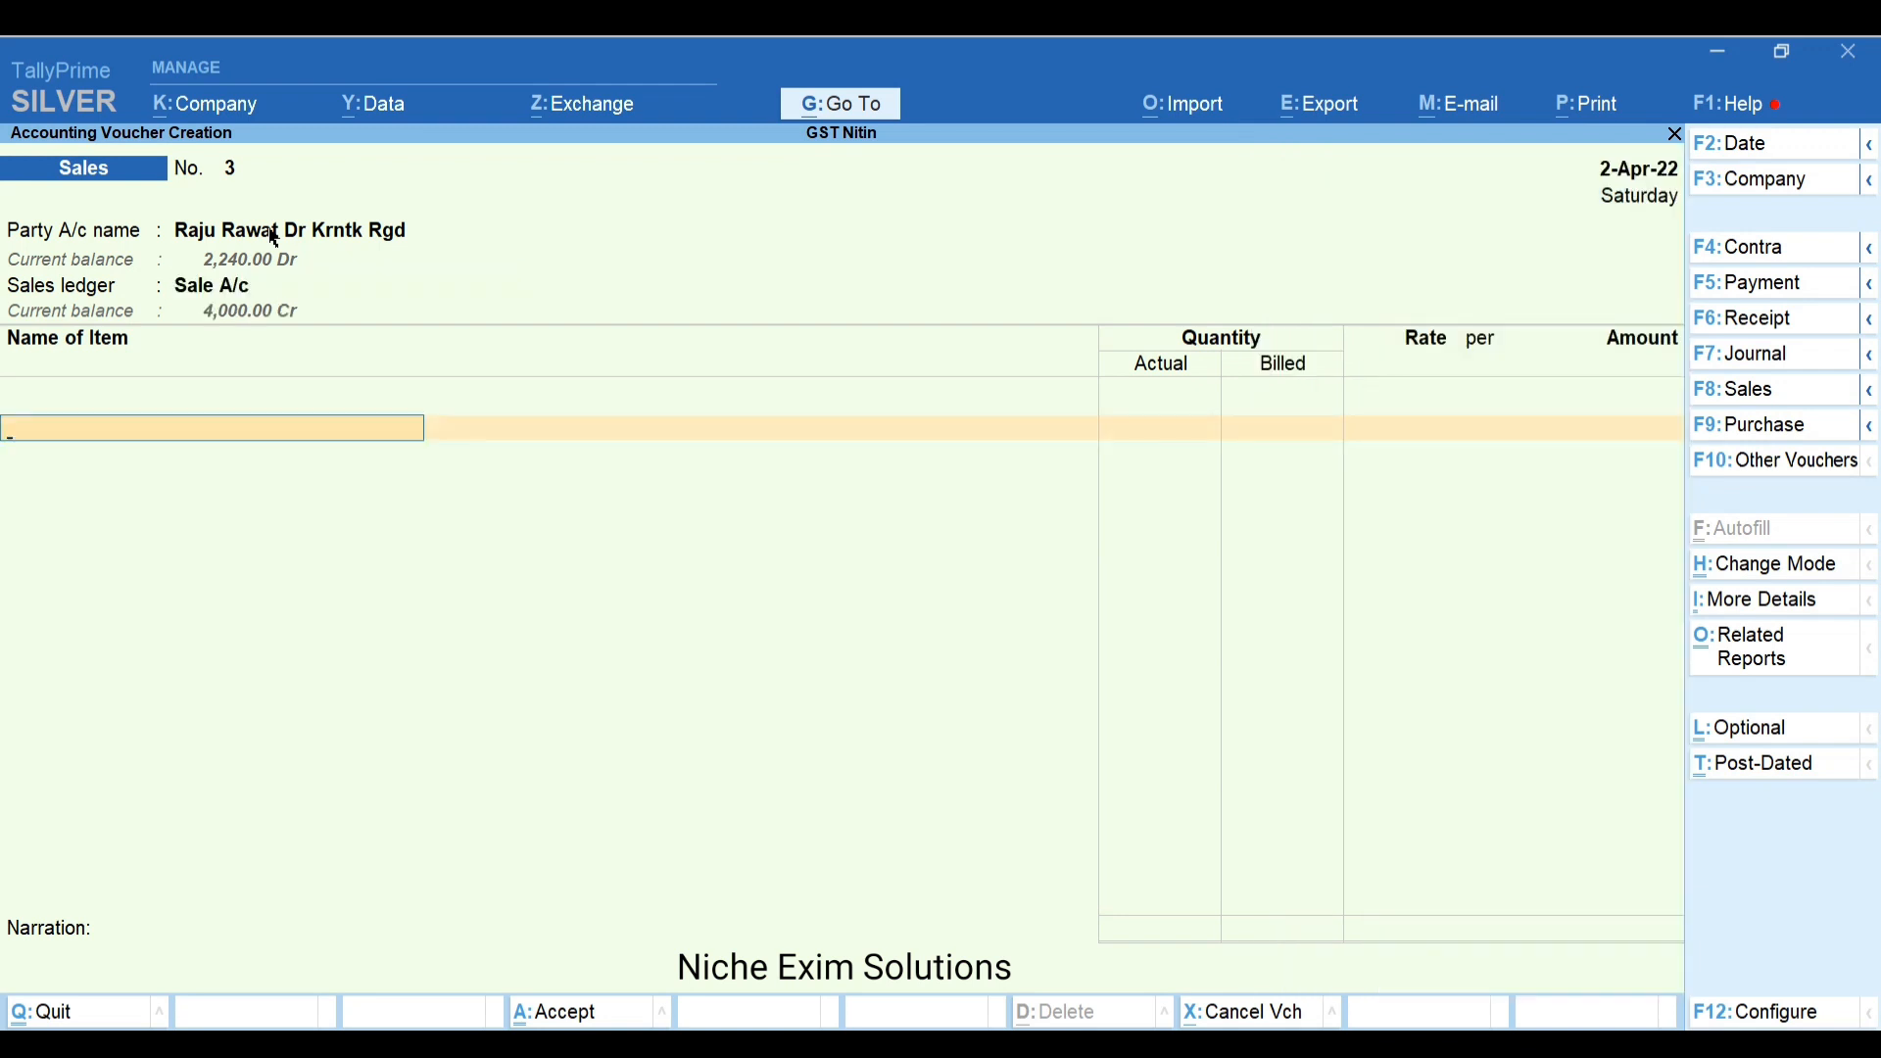
Add the stock item BIKE to the voucher with an actual quantity of 1 PCS from Main Location
{"action": "key", "text": "Down"}
{"action": "key", "text": "Down"}
{"action": "key", "text": "Down"}
{"action": "key", "text": "Down"}
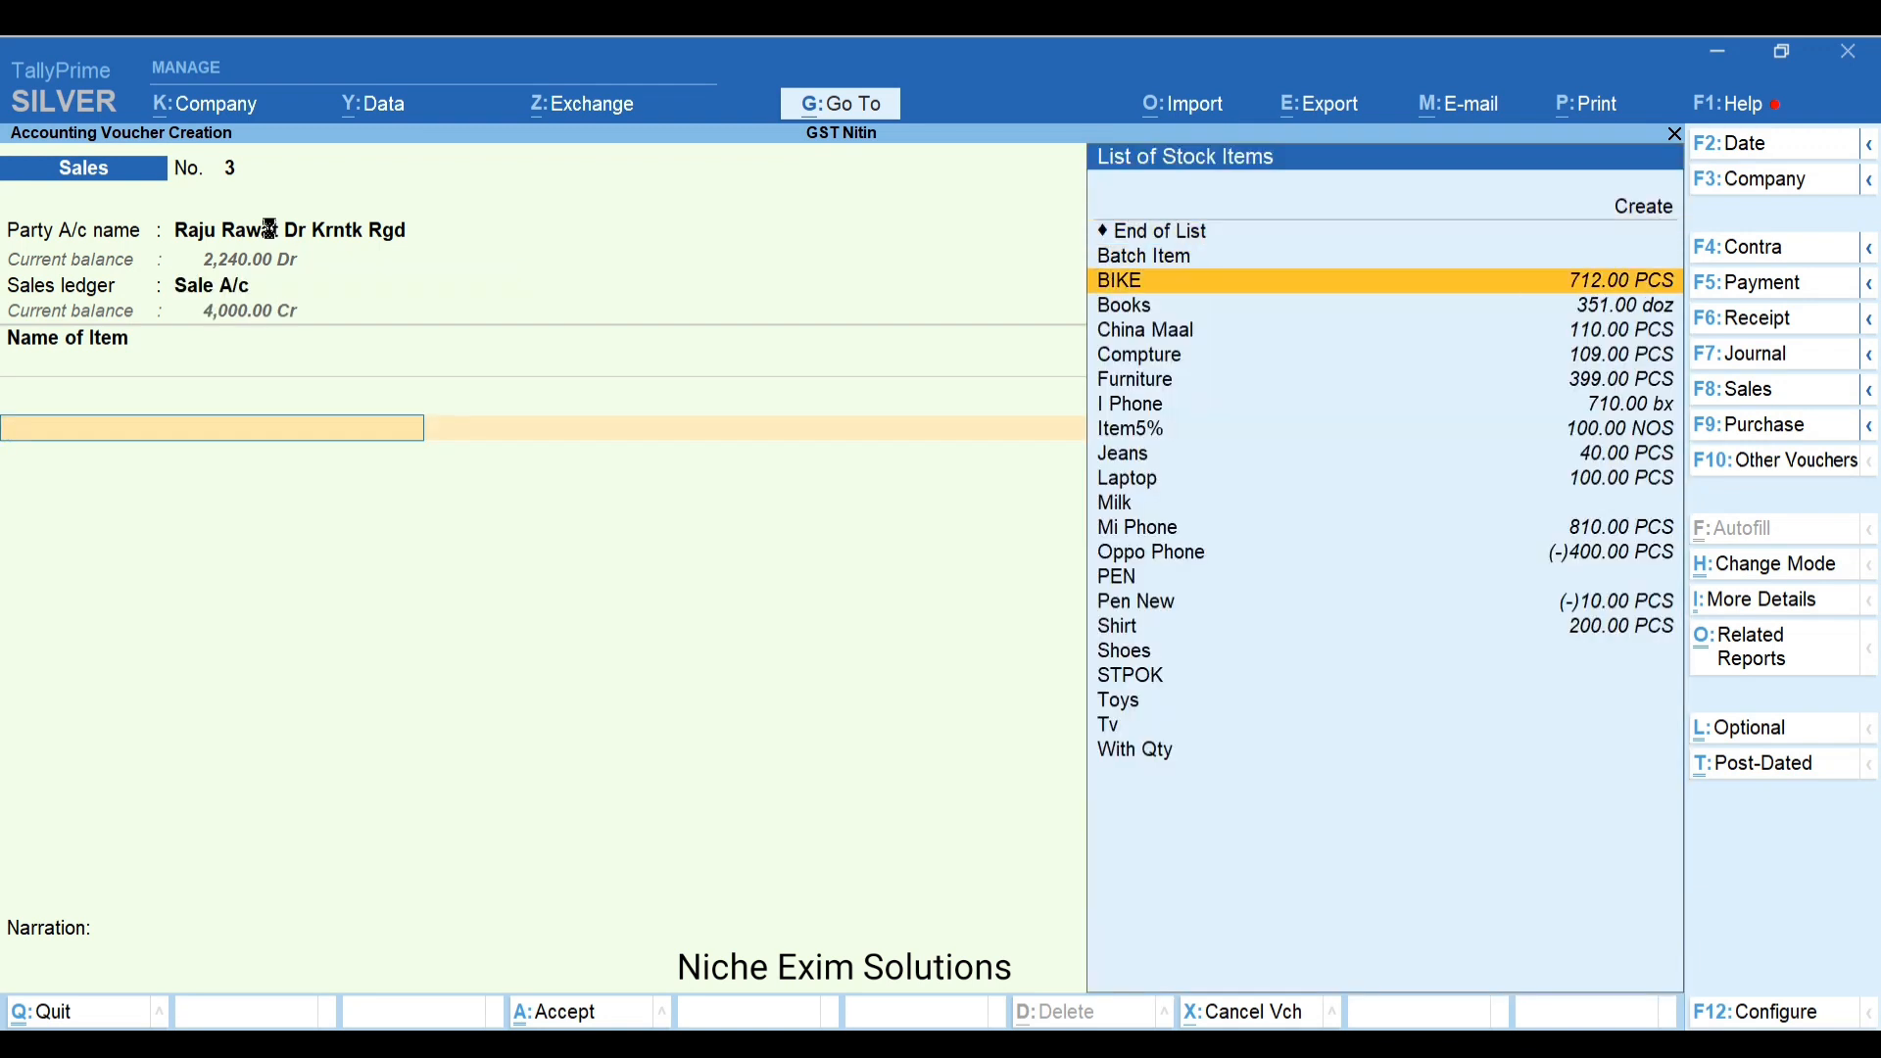
{"action": "key", "text": "Return"}
{"action": "key", "text": "Return"}
{"action": "key", "text": "Return"}
{"action": "type", "text": "1"}
{"action": "key", "text": "Return"}
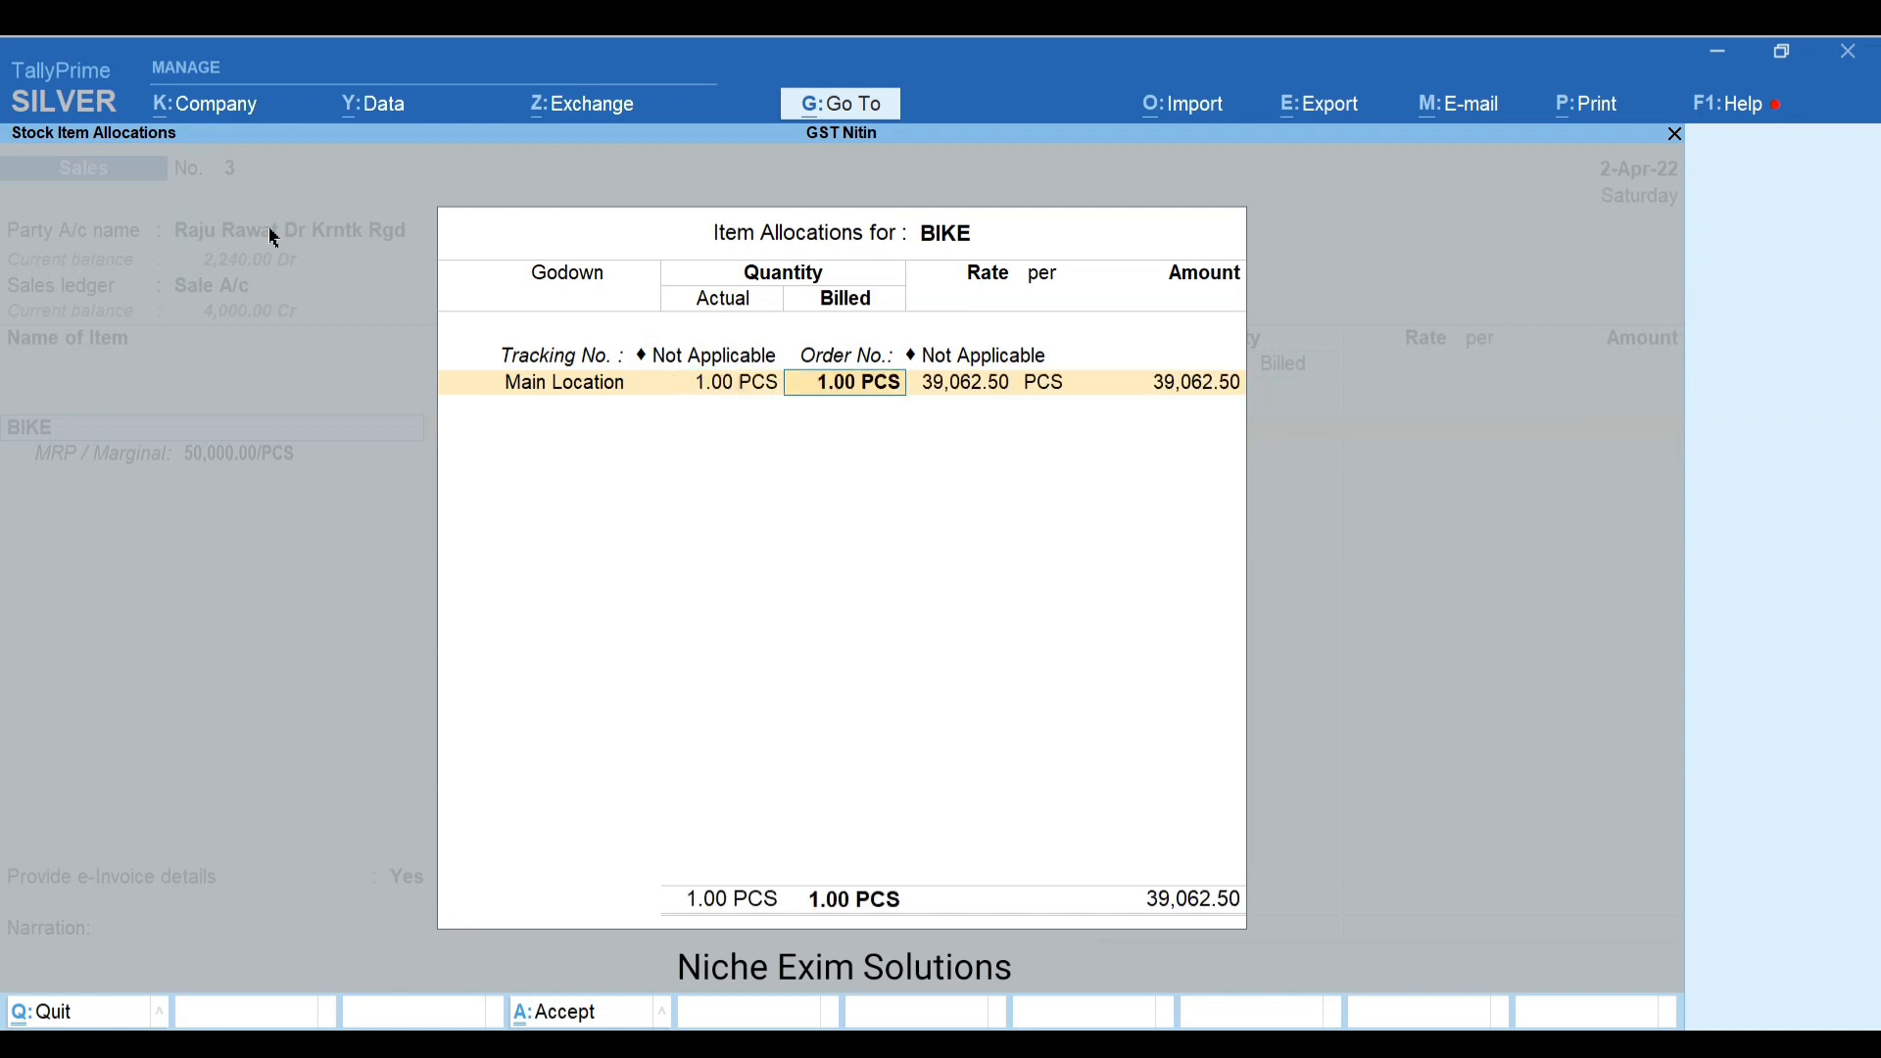
Set the BIKE rate to 80000 per PCS, accept the allocation, and end the stock item list
{"action": "key", "text": "Return"}
{"action": "key", "text": "Return"}
{"action": "key", "text": "Return"}
{"action": "key", "text": "BackSpace"}
{"action": "key", "text": "BackSpace"}
{"action": "type", "text": "80000"}
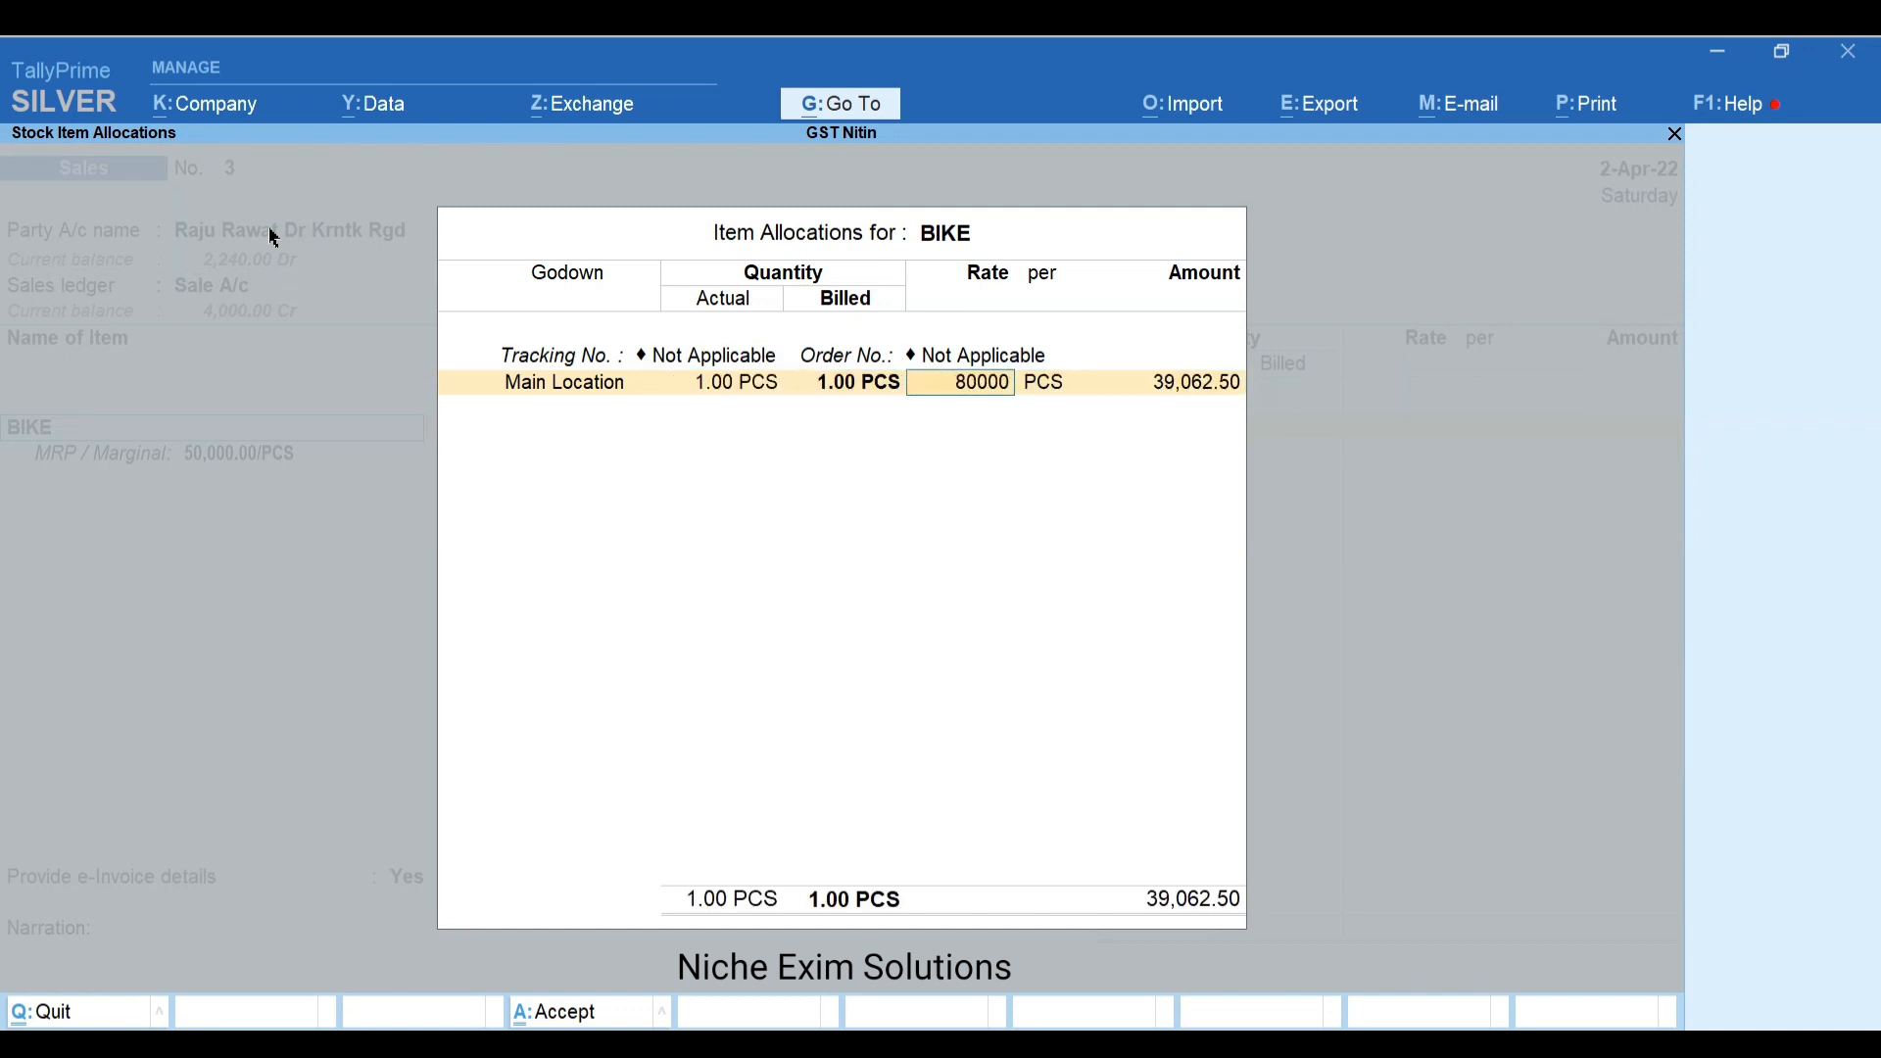
{"action": "key", "text": "Return"}
{"action": "key", "text": "Return"}
{"action": "key", "text": "Return"}
{"action": "key", "text": "Return"}
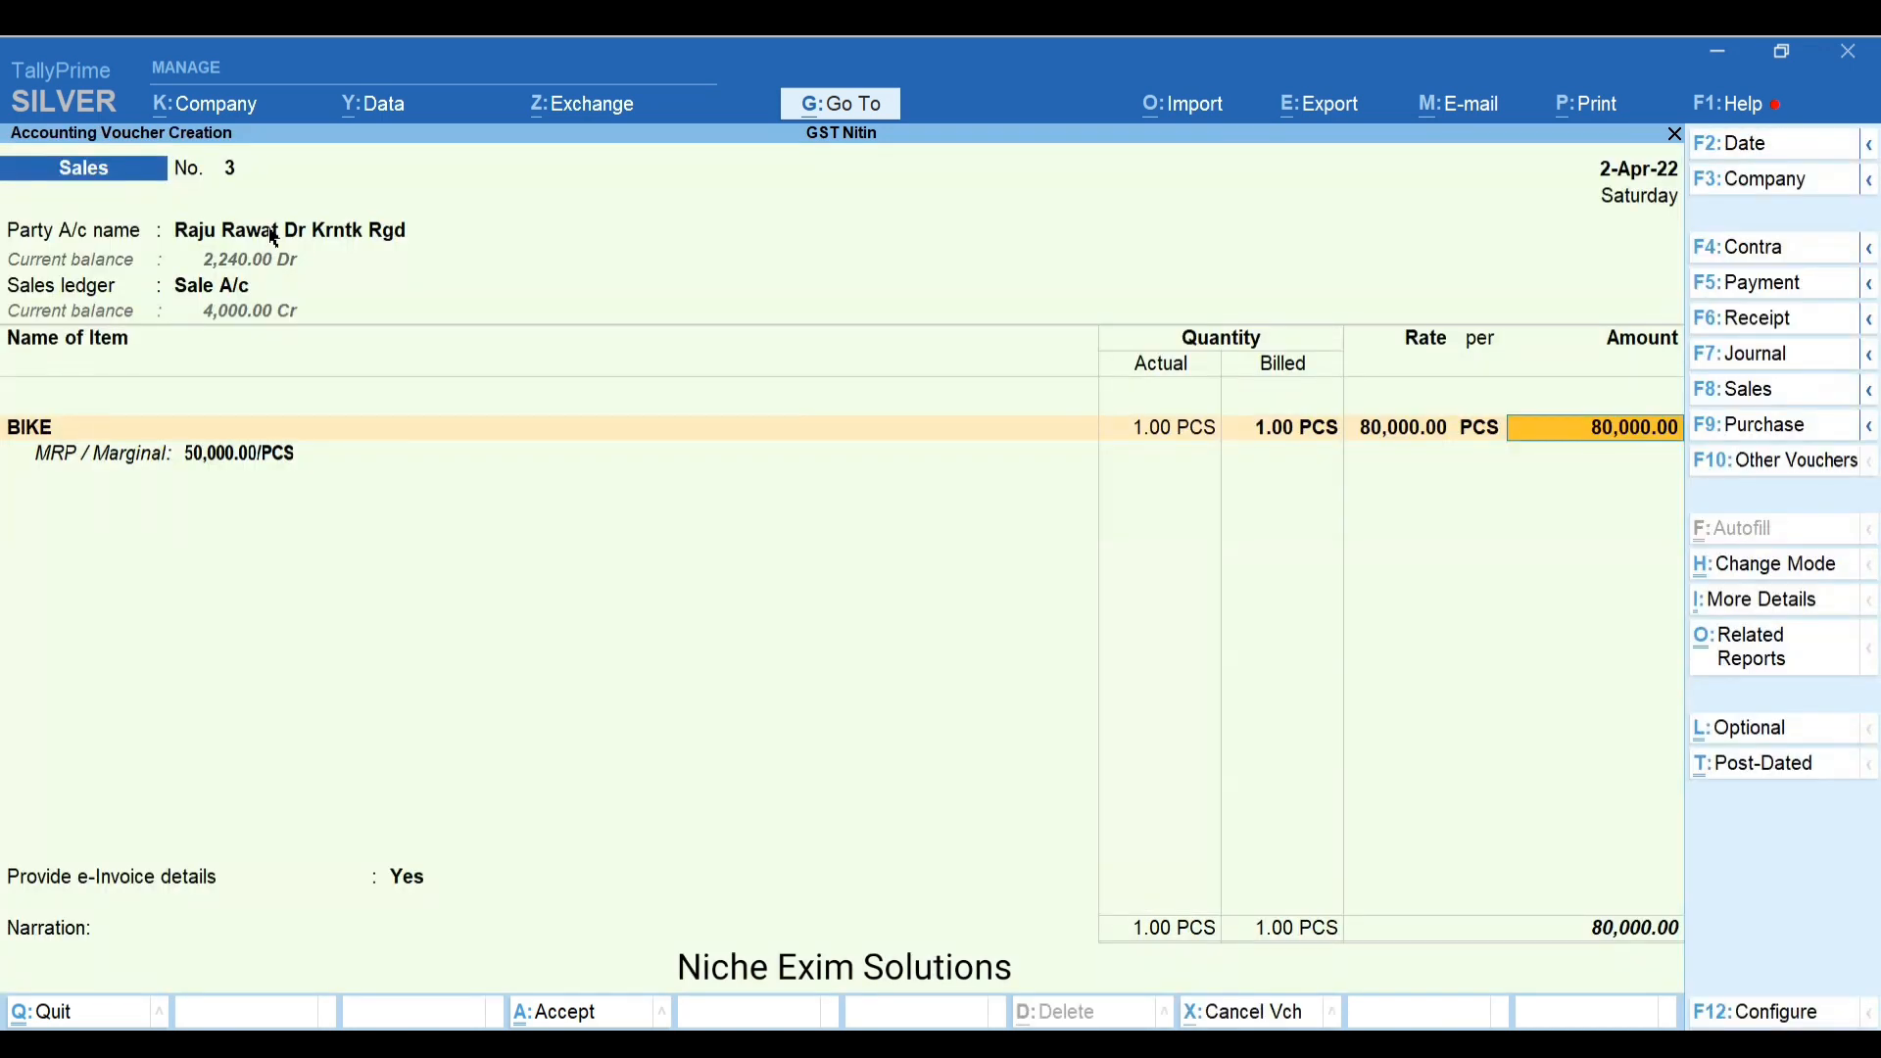
{"action": "key", "text": "Return"}
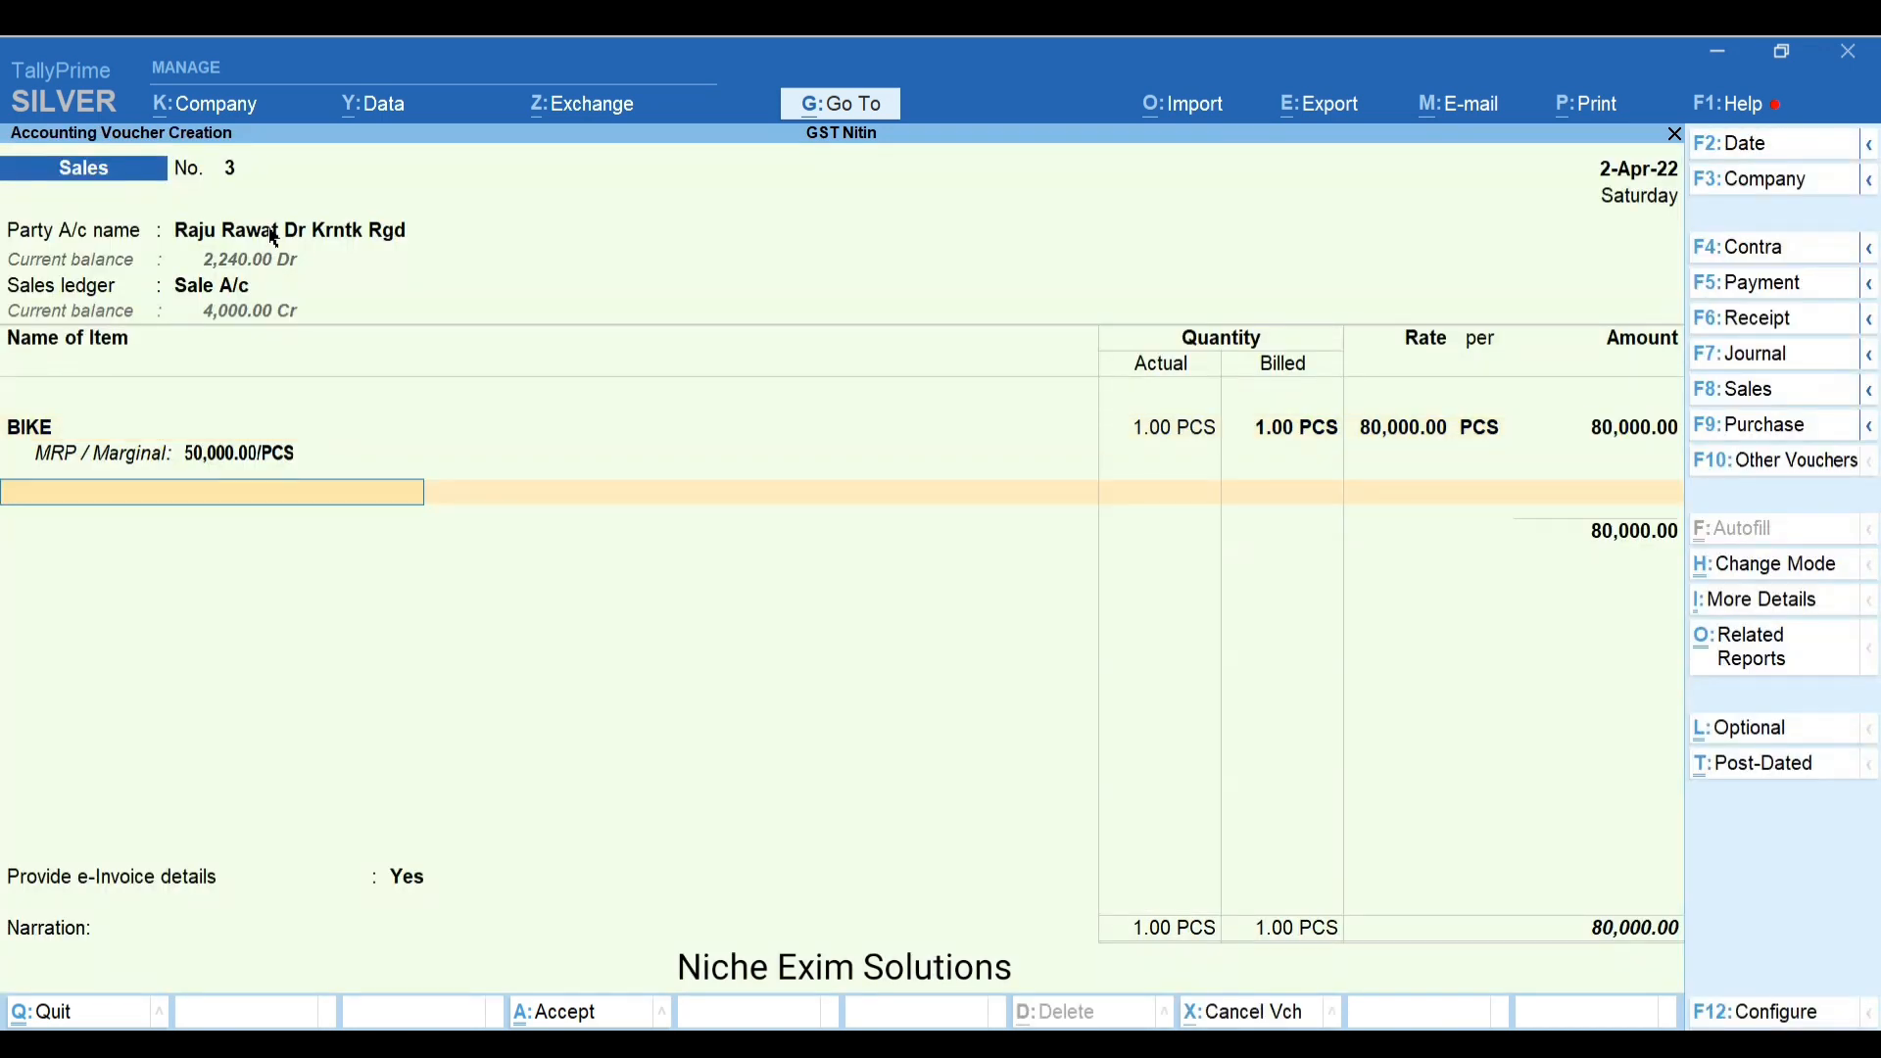
{"action": "key", "text": "Return"}
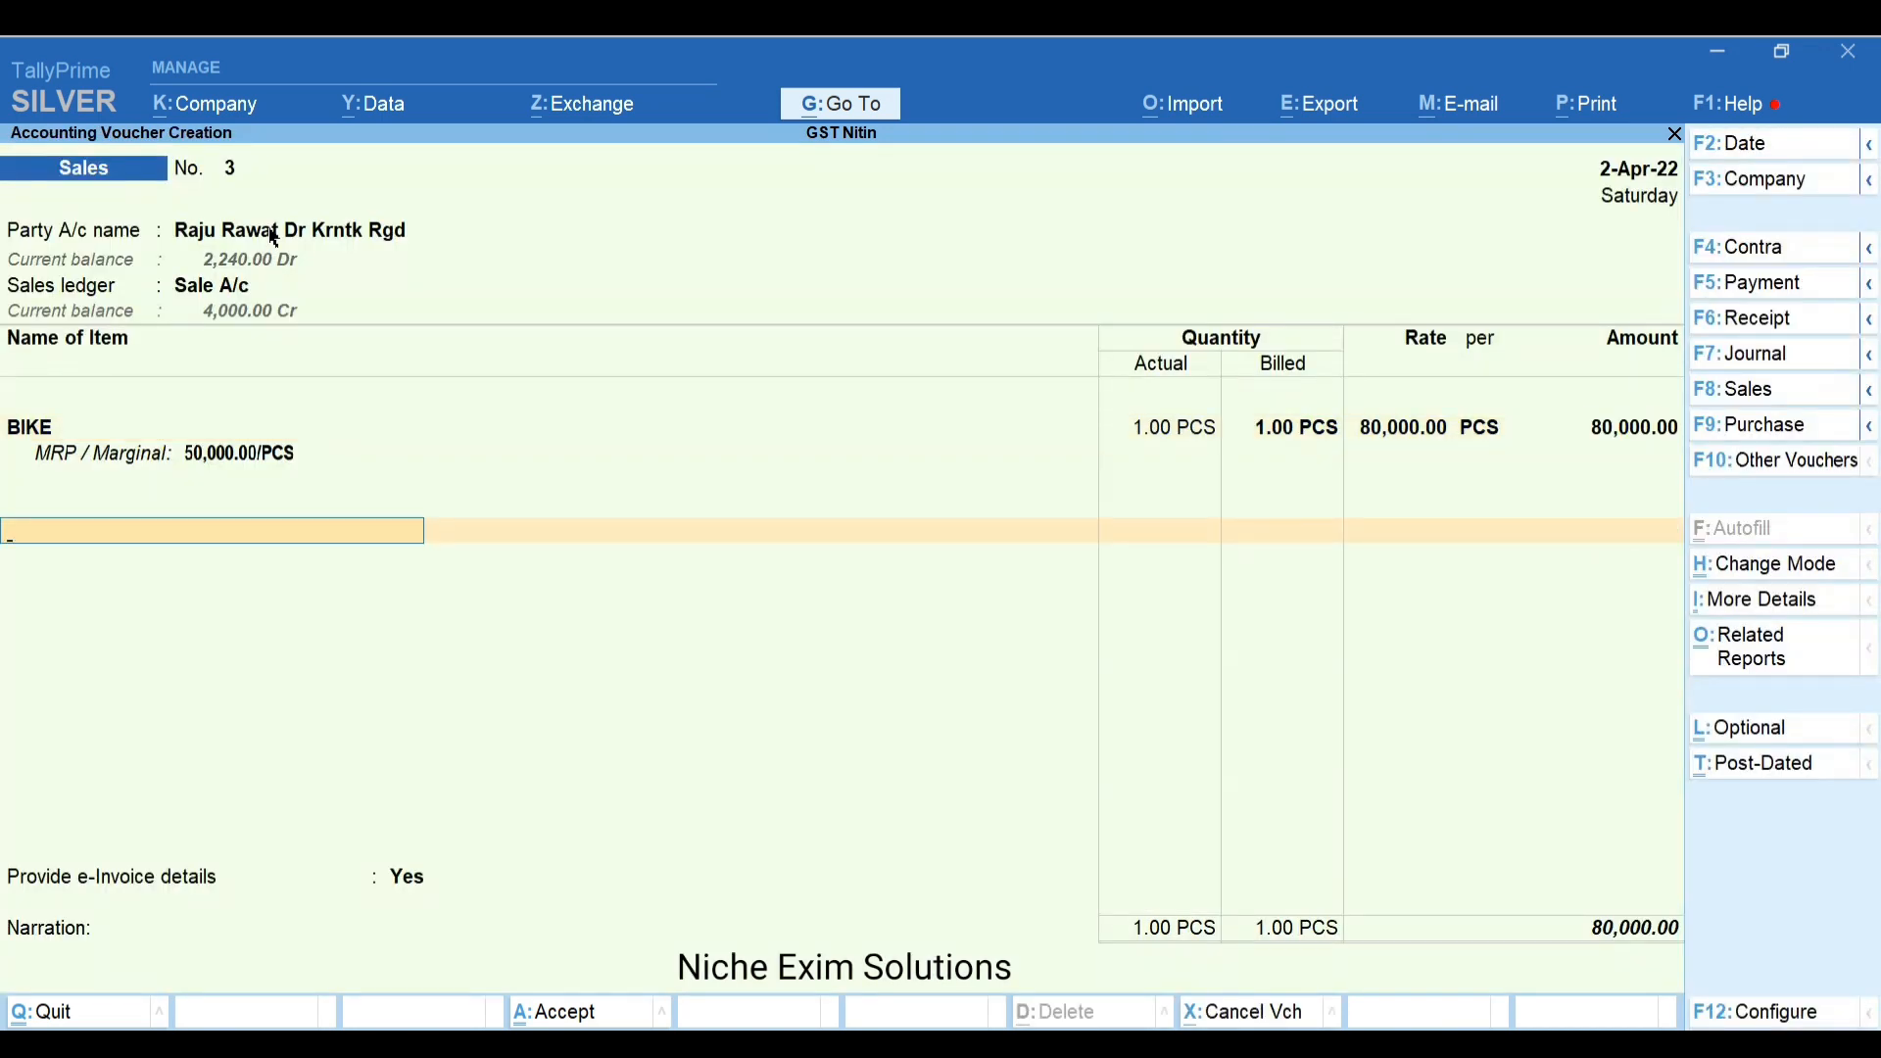
Try CGST and SGST as the tax ledgers for the BIKE sale
{"action": "type", "text": "Cg"}
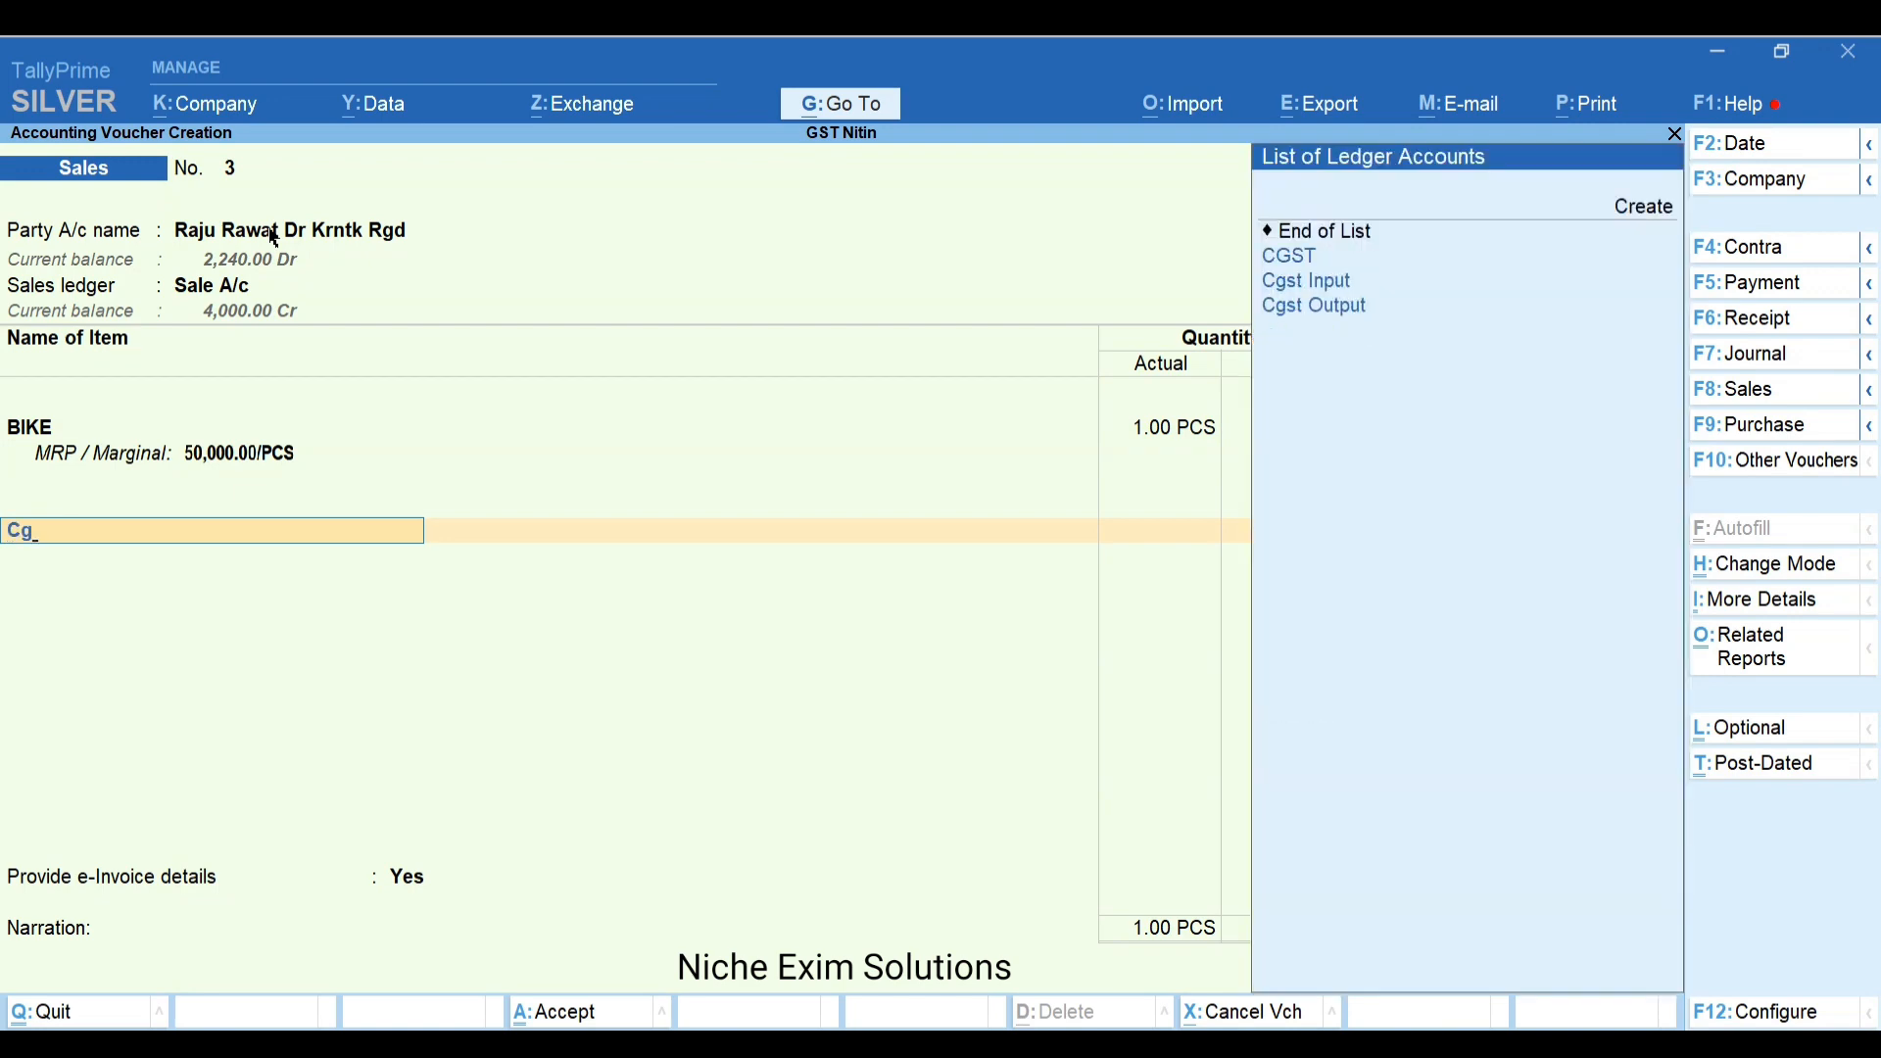
{"action": "key", "text": "Return"}
{"action": "key", "text": "Return"}
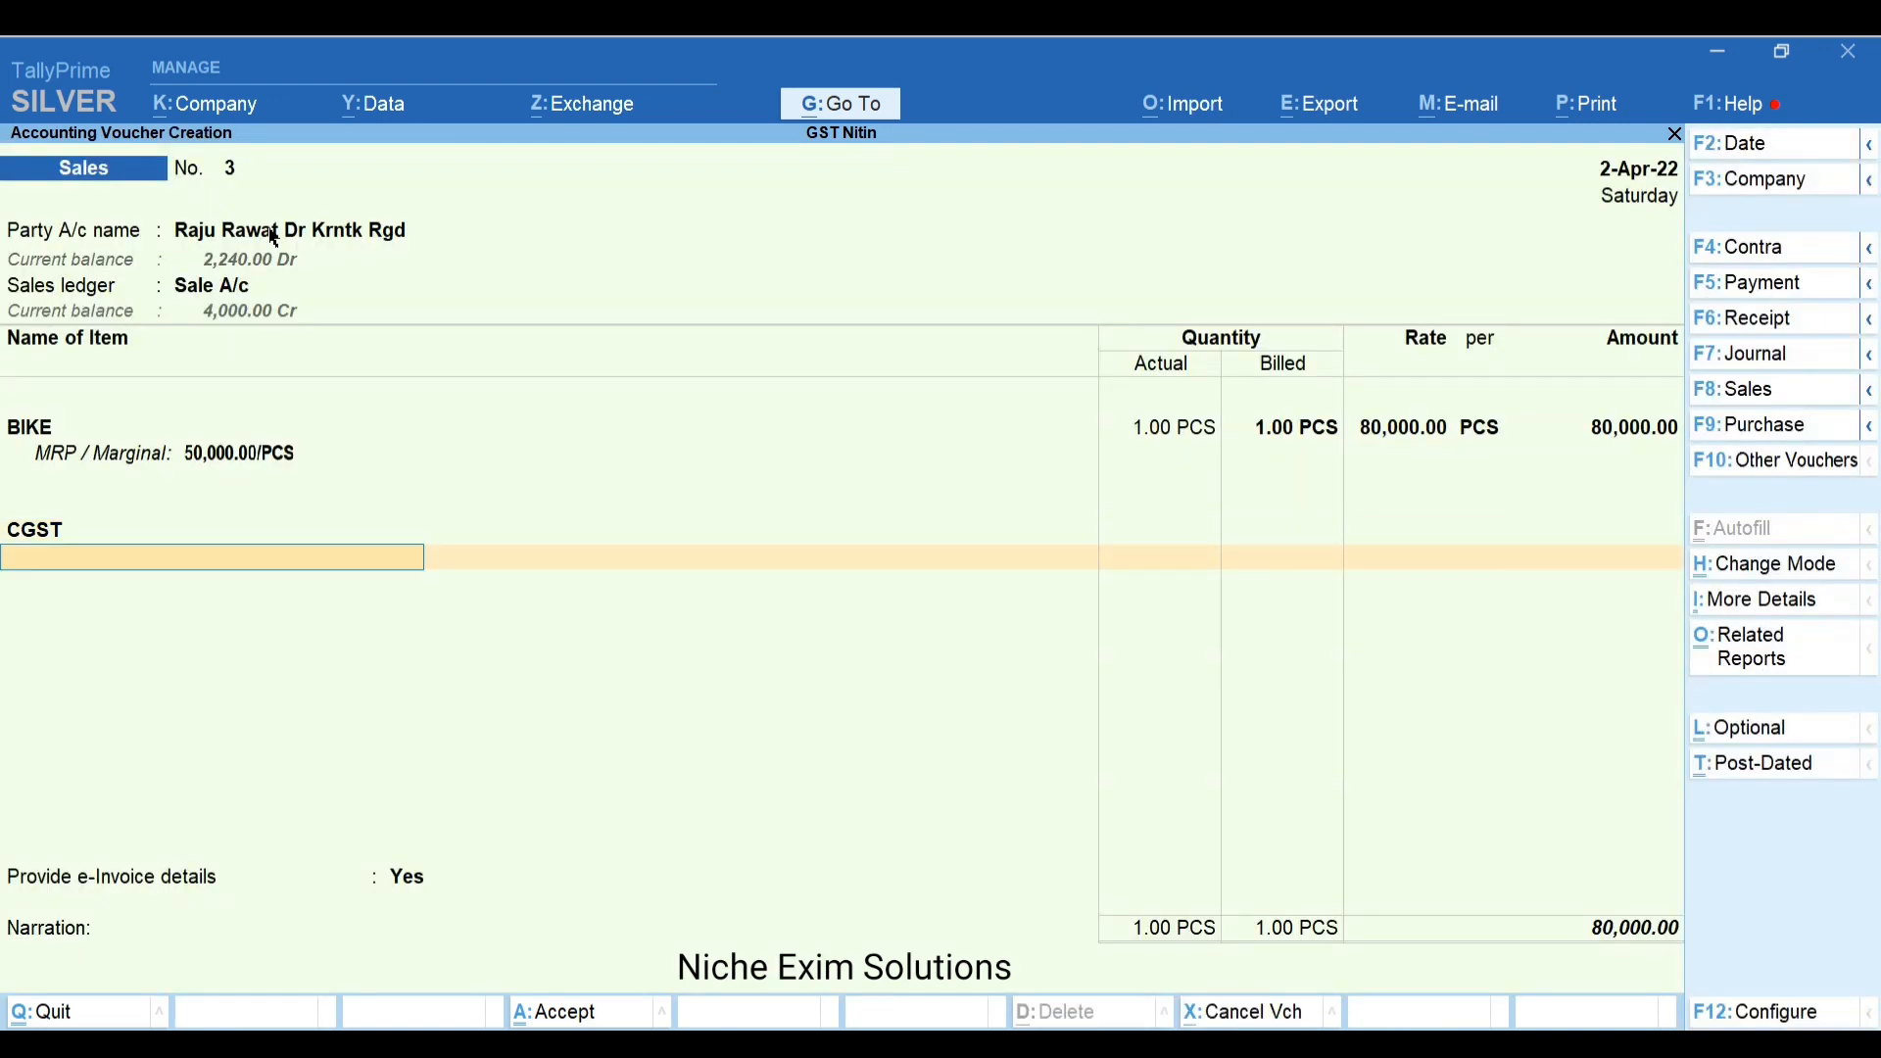
{"action": "type", "text": "Sg"}
{"action": "key", "text": "Return"}
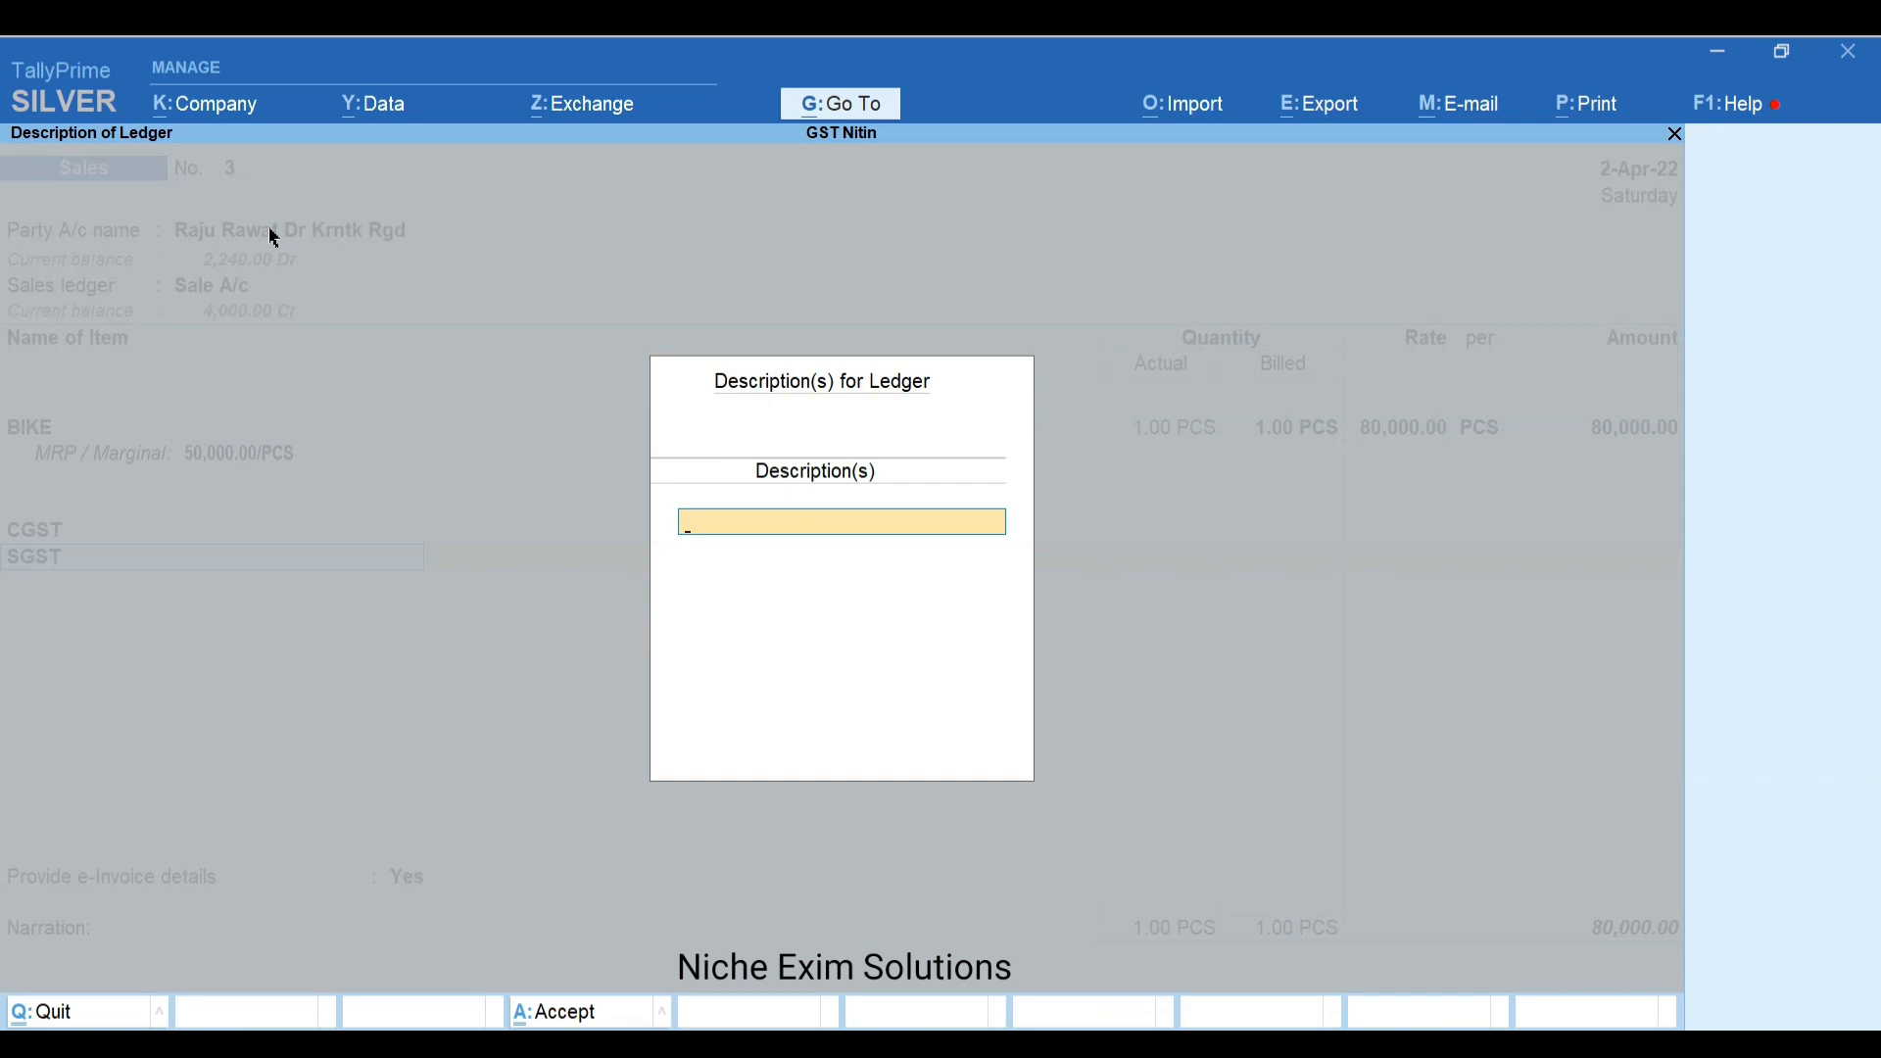
{"action": "key", "text": "Return"}
Replace the CGST ledger line with IGST, leaving its ledger description blank
{"action": "key", "text": "BackSpace"}
{"action": "key", "text": "BackSpace"}
{"action": "key", "text": "BackSpace"}
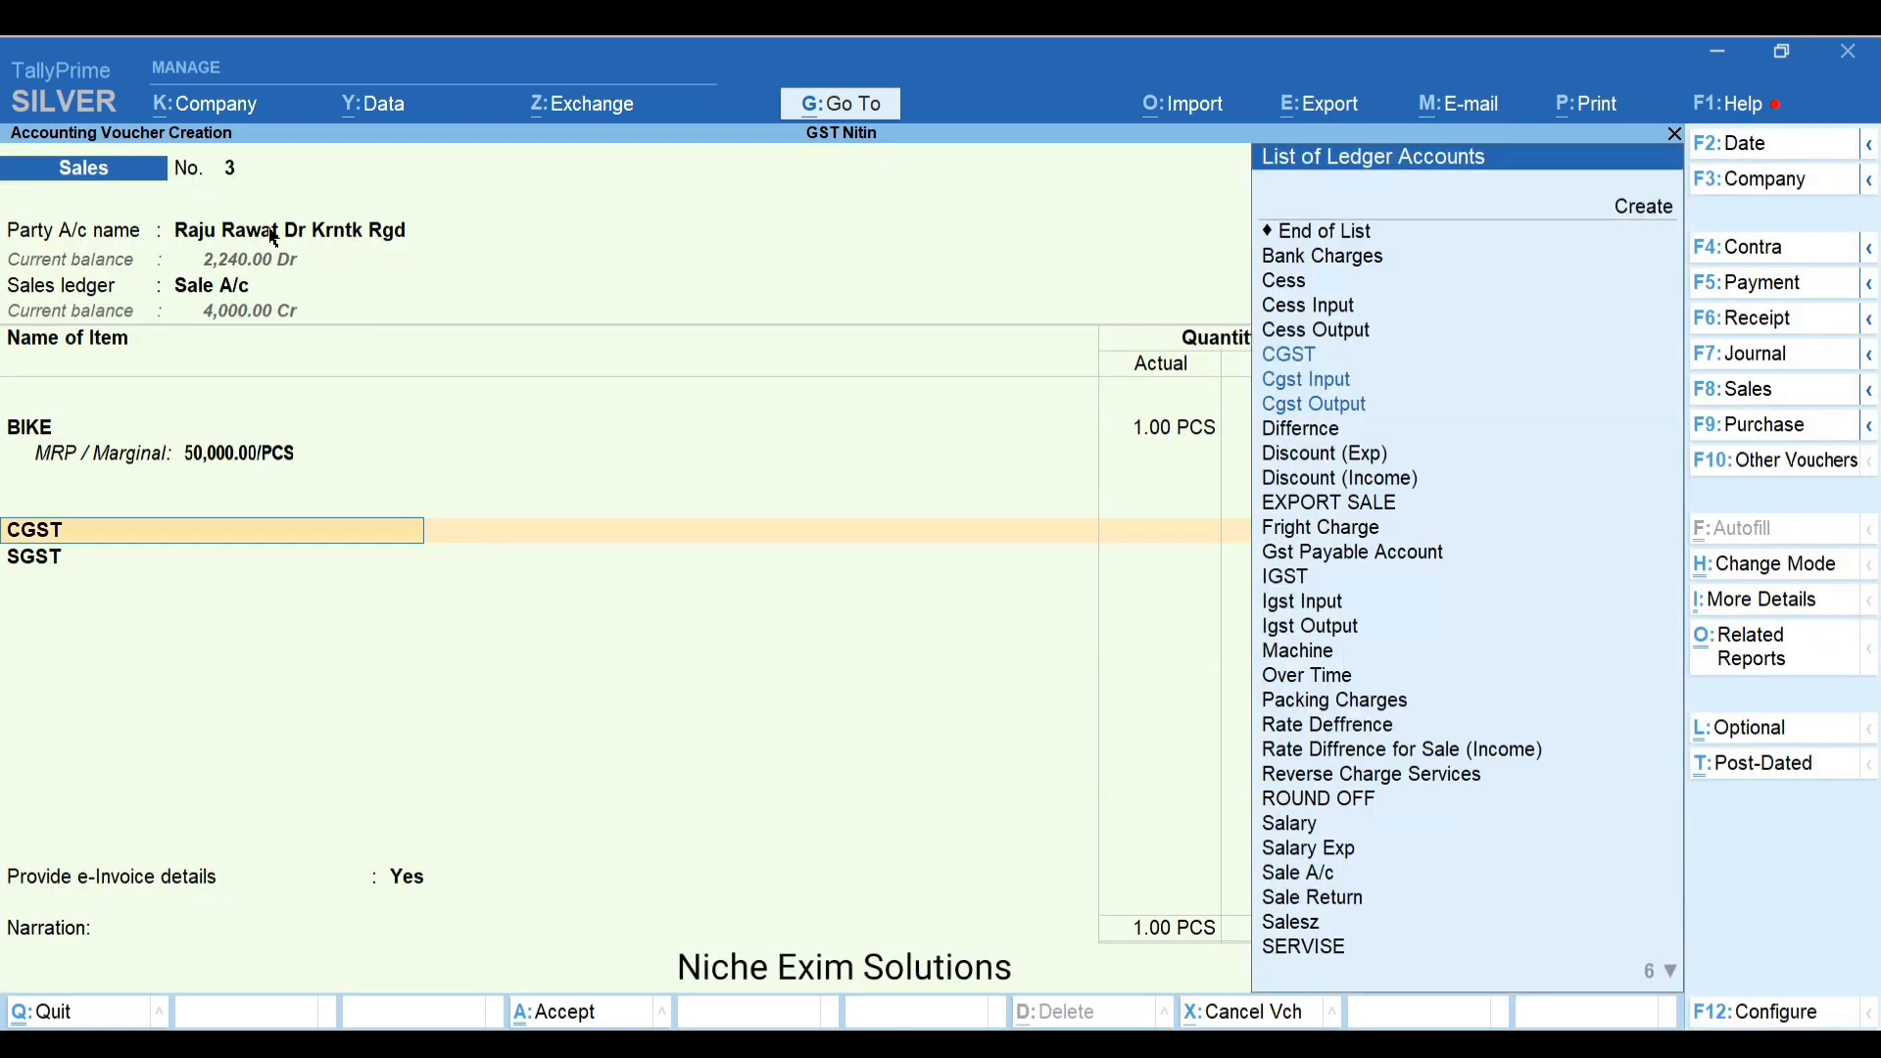
{"action": "type", "text": "Ig"}
{"action": "key", "text": "Return"}
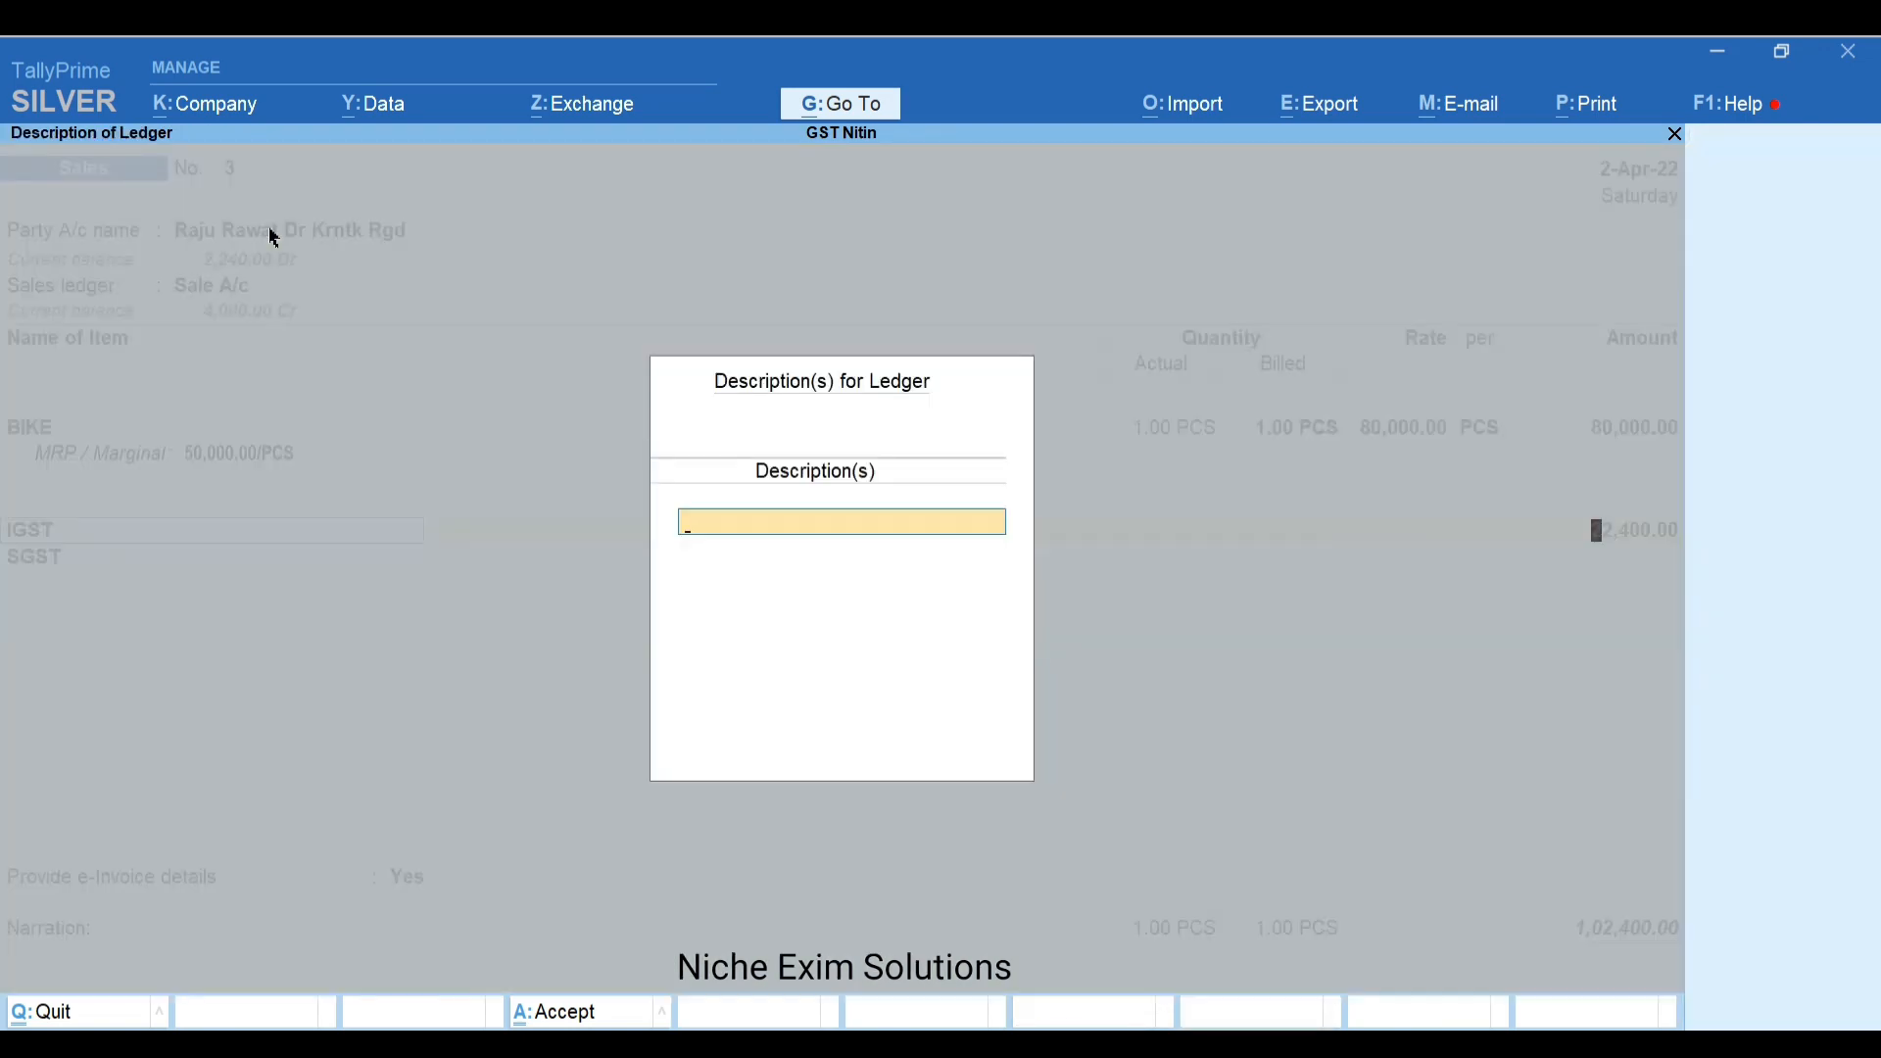
{"action": "key", "text": "Return"}
{"action": "key", "text": "Return"}
Remove the SGST line by ending the ledger list after IGST
{"action": "key", "text": "space"}
{"action": "key", "text": "Up"}
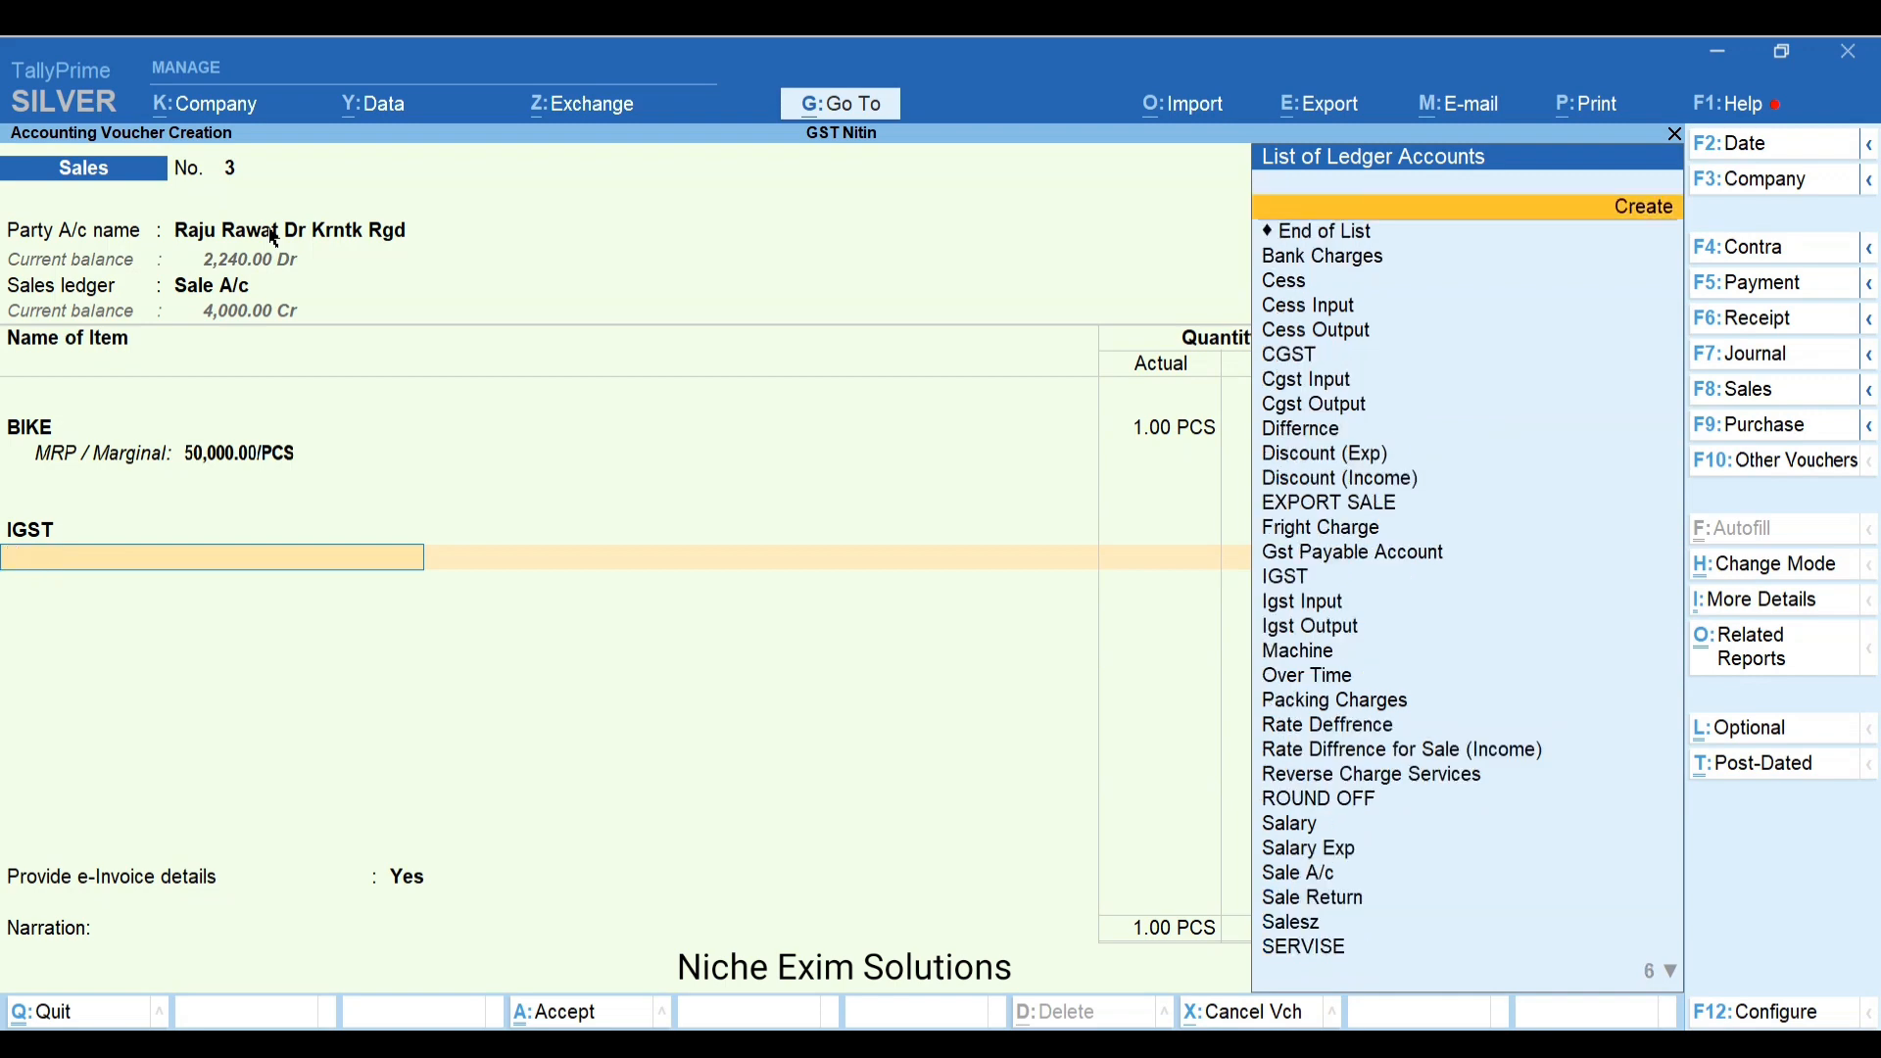
{"action": "key", "text": "Down"}
{"action": "key", "text": "Return"}
Go back to the party details and check the buyer's state, GST registration type, GSTIN and place of supply
{"action": "key", "text": "BackSpace"}
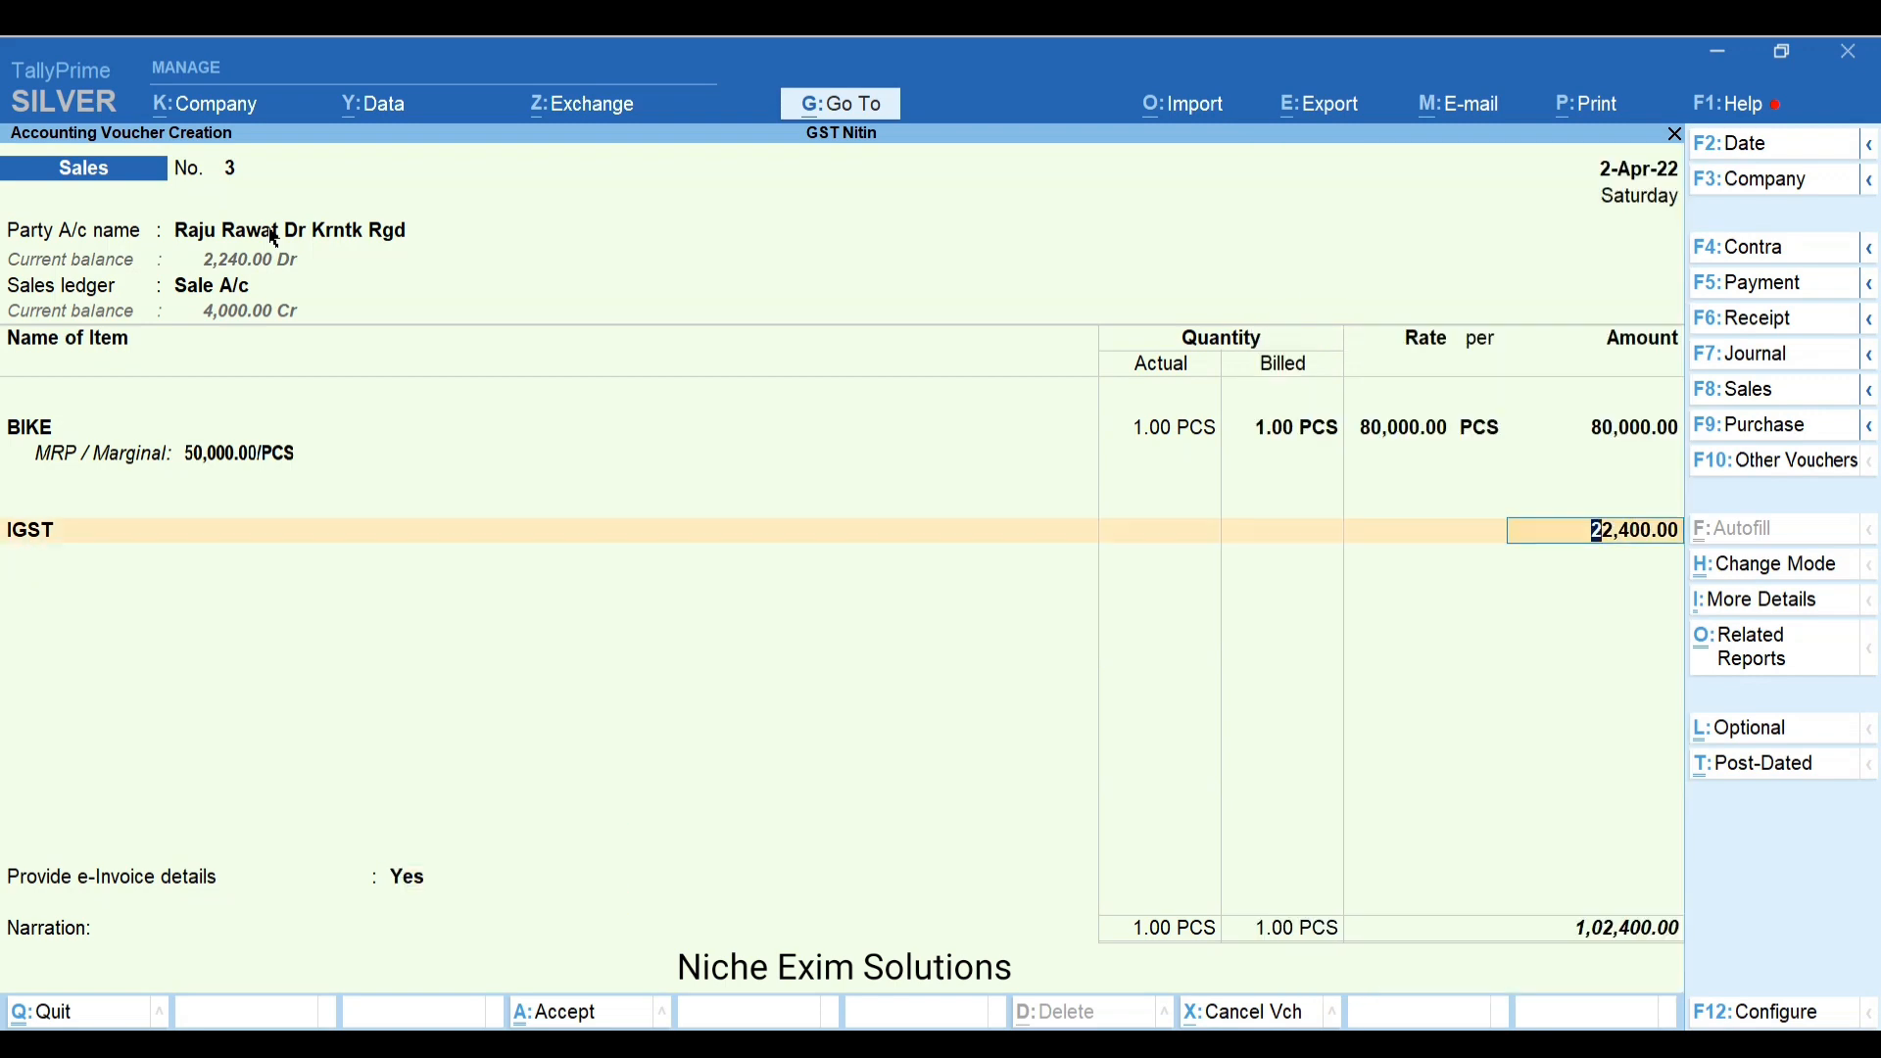
{"action": "key", "text": "BackSpace"}
{"action": "key", "text": "BackSpace"}
{"action": "key", "text": "BackSpace"}
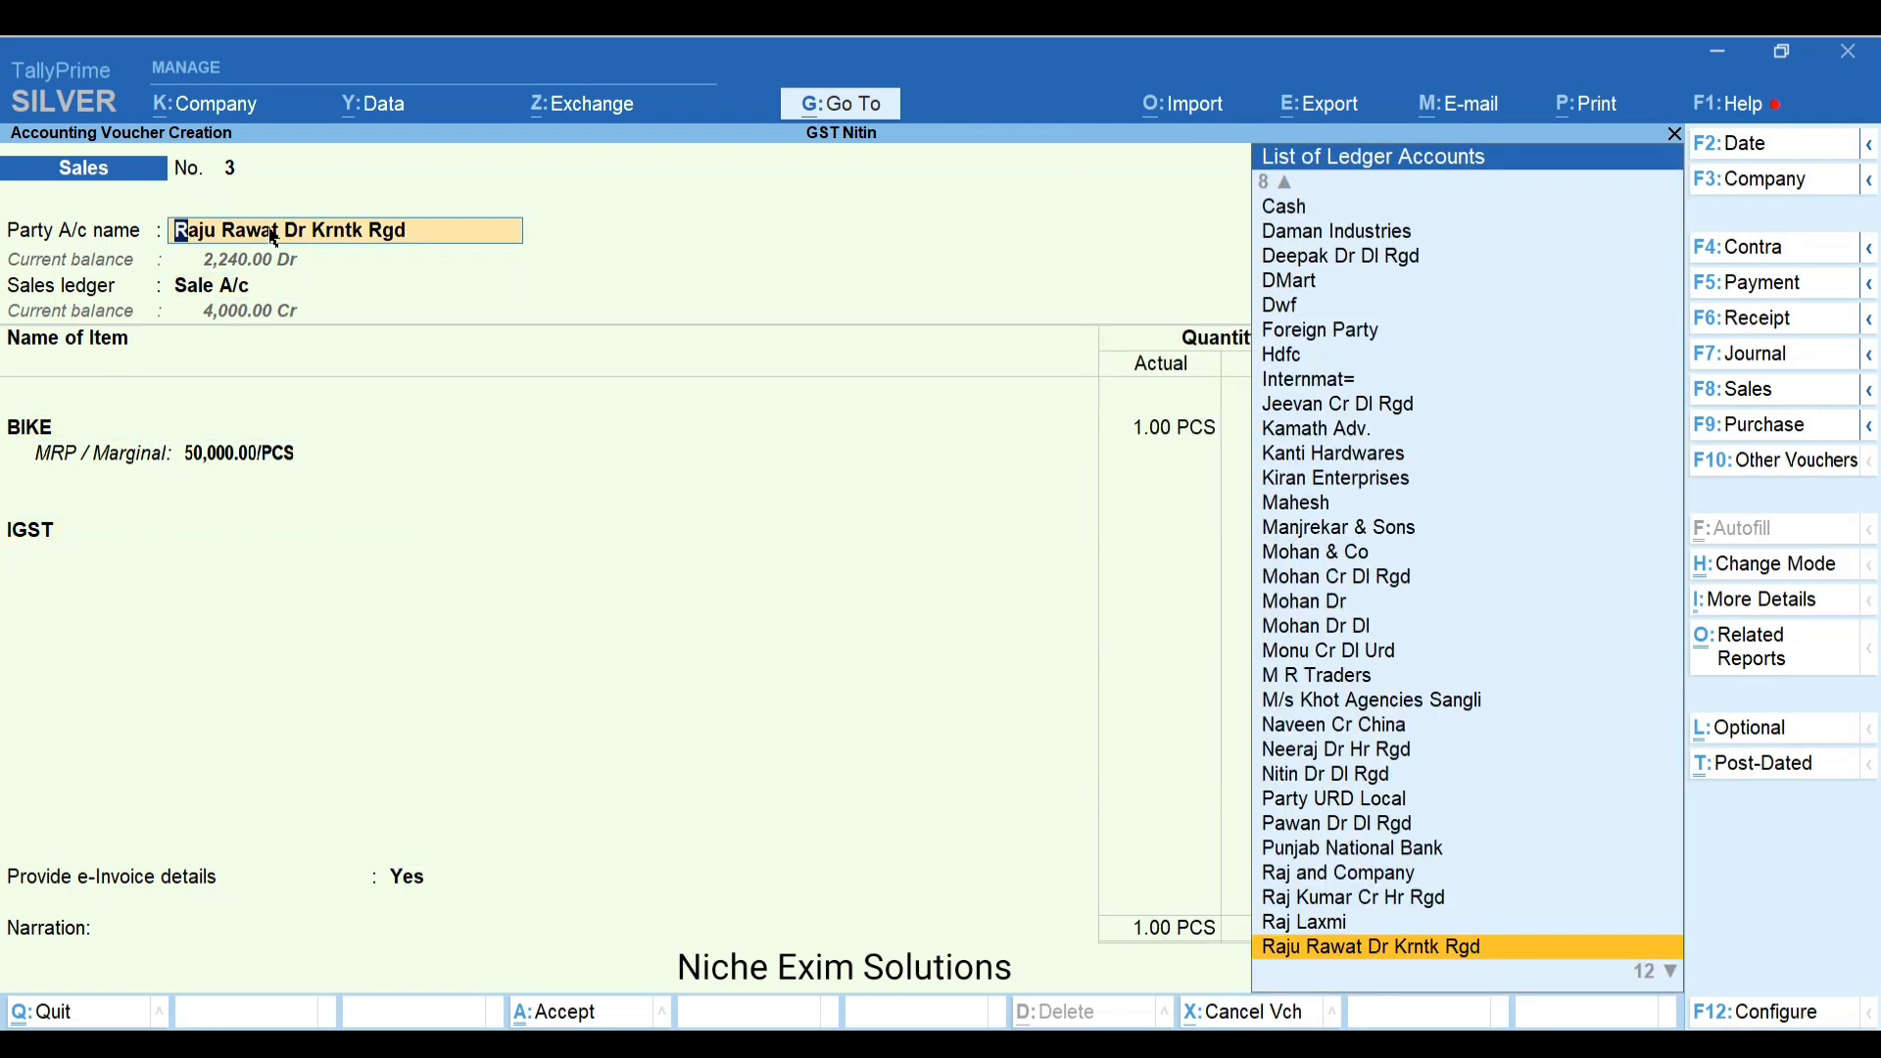
{"action": "key", "text": "Return"}
{"action": "key", "text": "ctrl+a"}
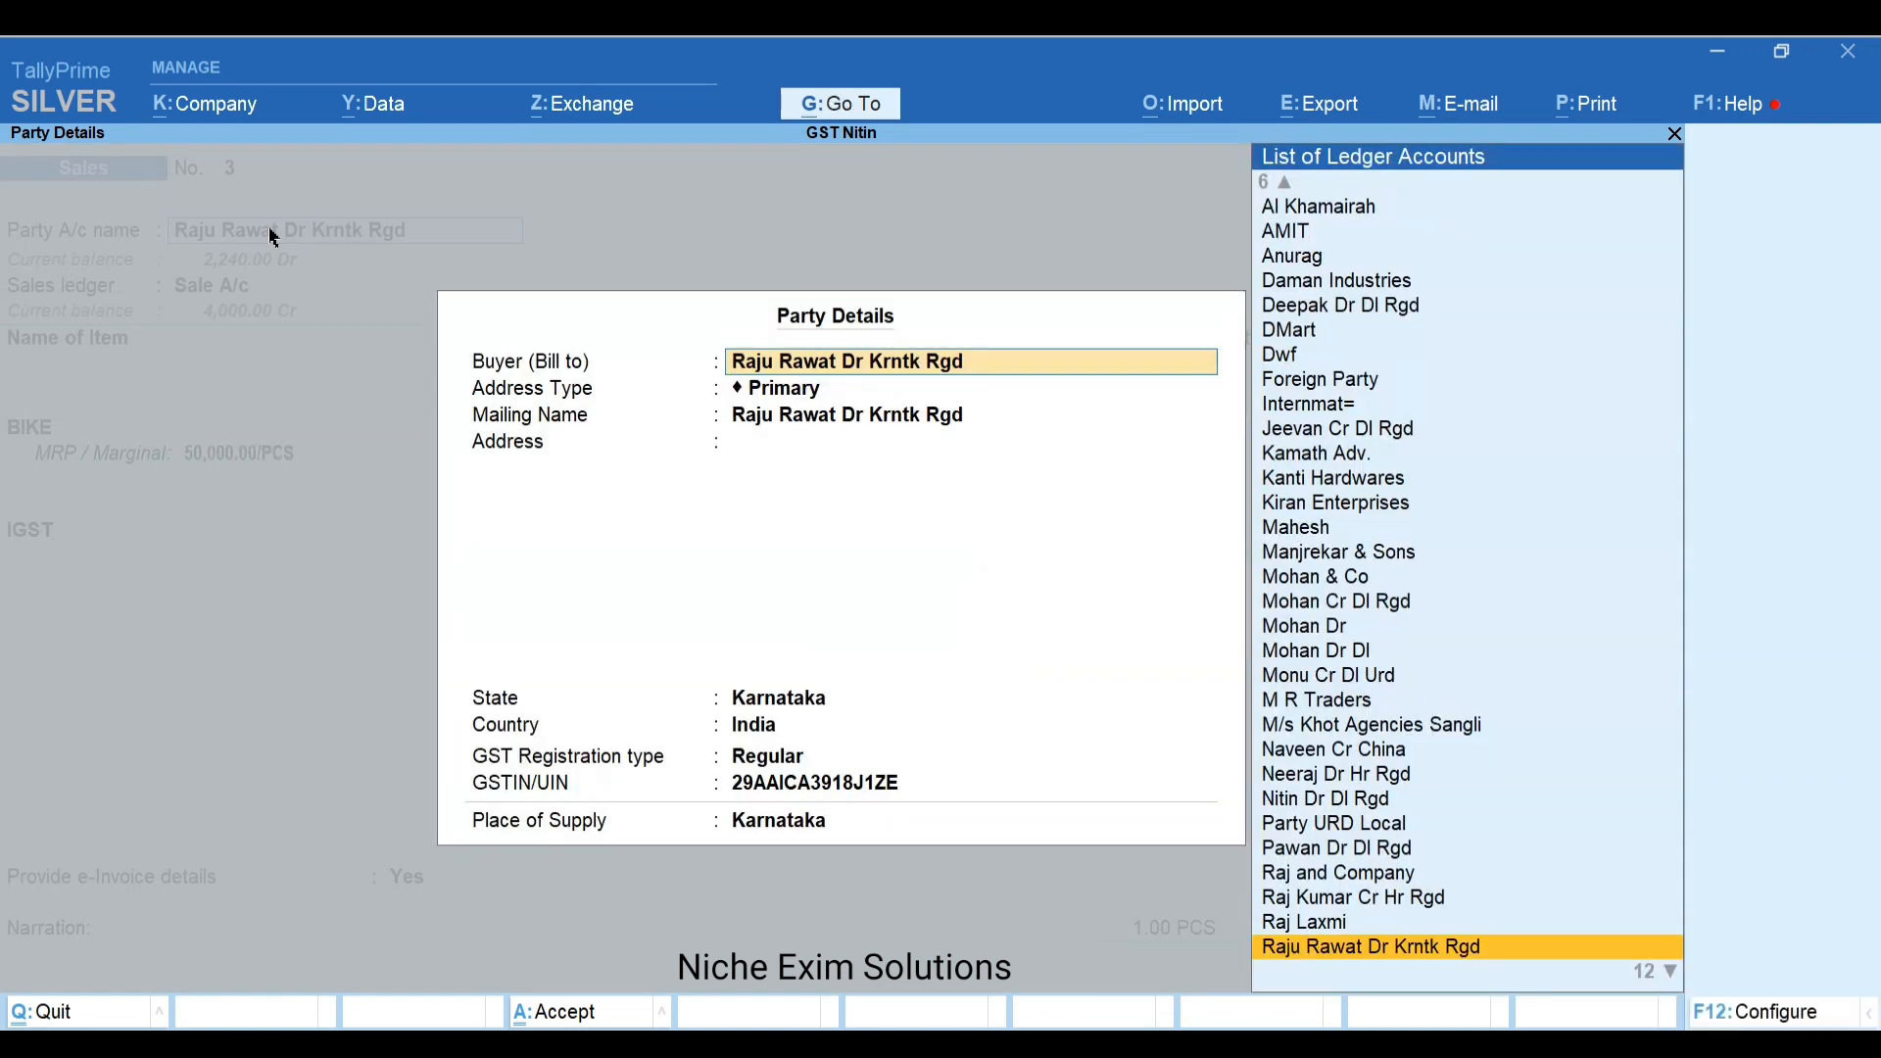
{"action": "key", "text": "Return"}
{"action": "key", "text": "Return"}
{"action": "key", "text": "Return"}
{"action": "key", "text": "Return"}
{"action": "key", "text": "Return"}
{"action": "key", "text": "Return"}
{"action": "key", "text": "Return"}
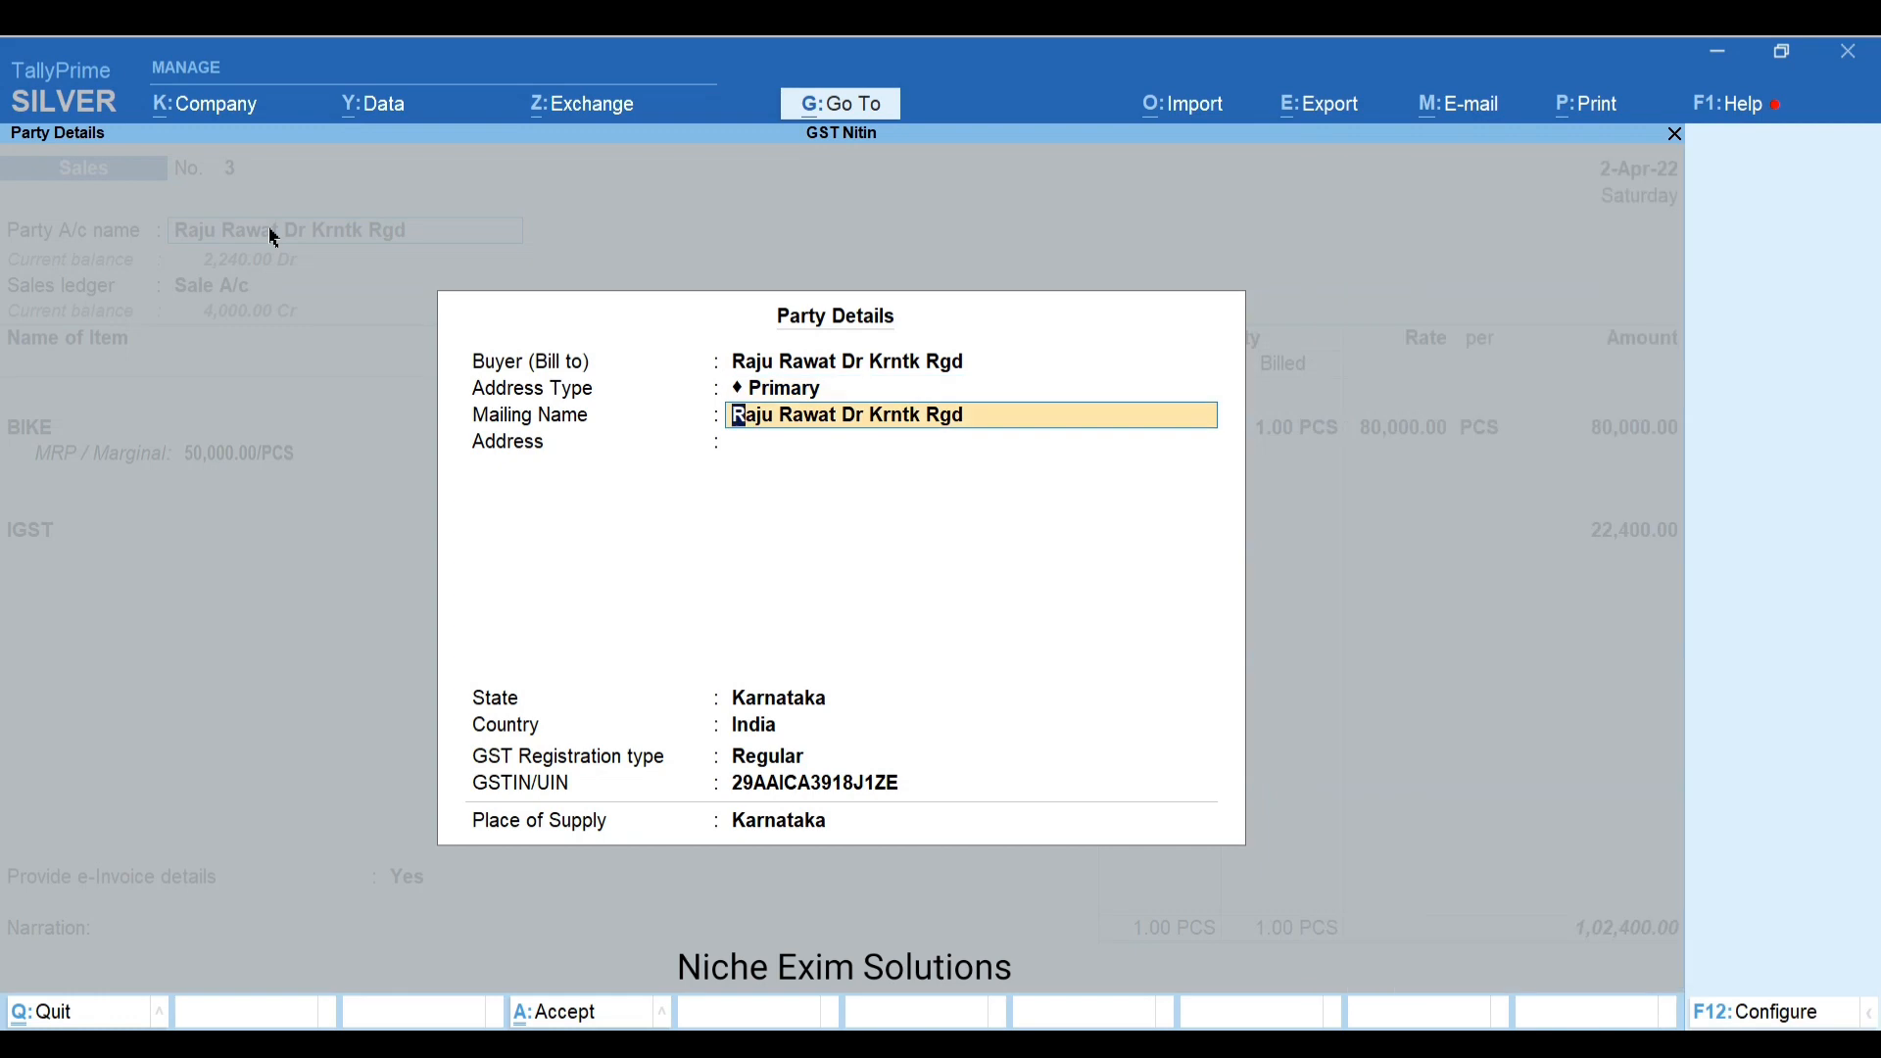
{"action": "key", "text": "Return"}
{"action": "key", "text": "Return"}
{"action": "key", "text": "Return"}
{"action": "key", "text": "Return"}
{"action": "key", "text": "Return"}
{"action": "key", "text": "Return"}
{"action": "key", "text": "Return"}
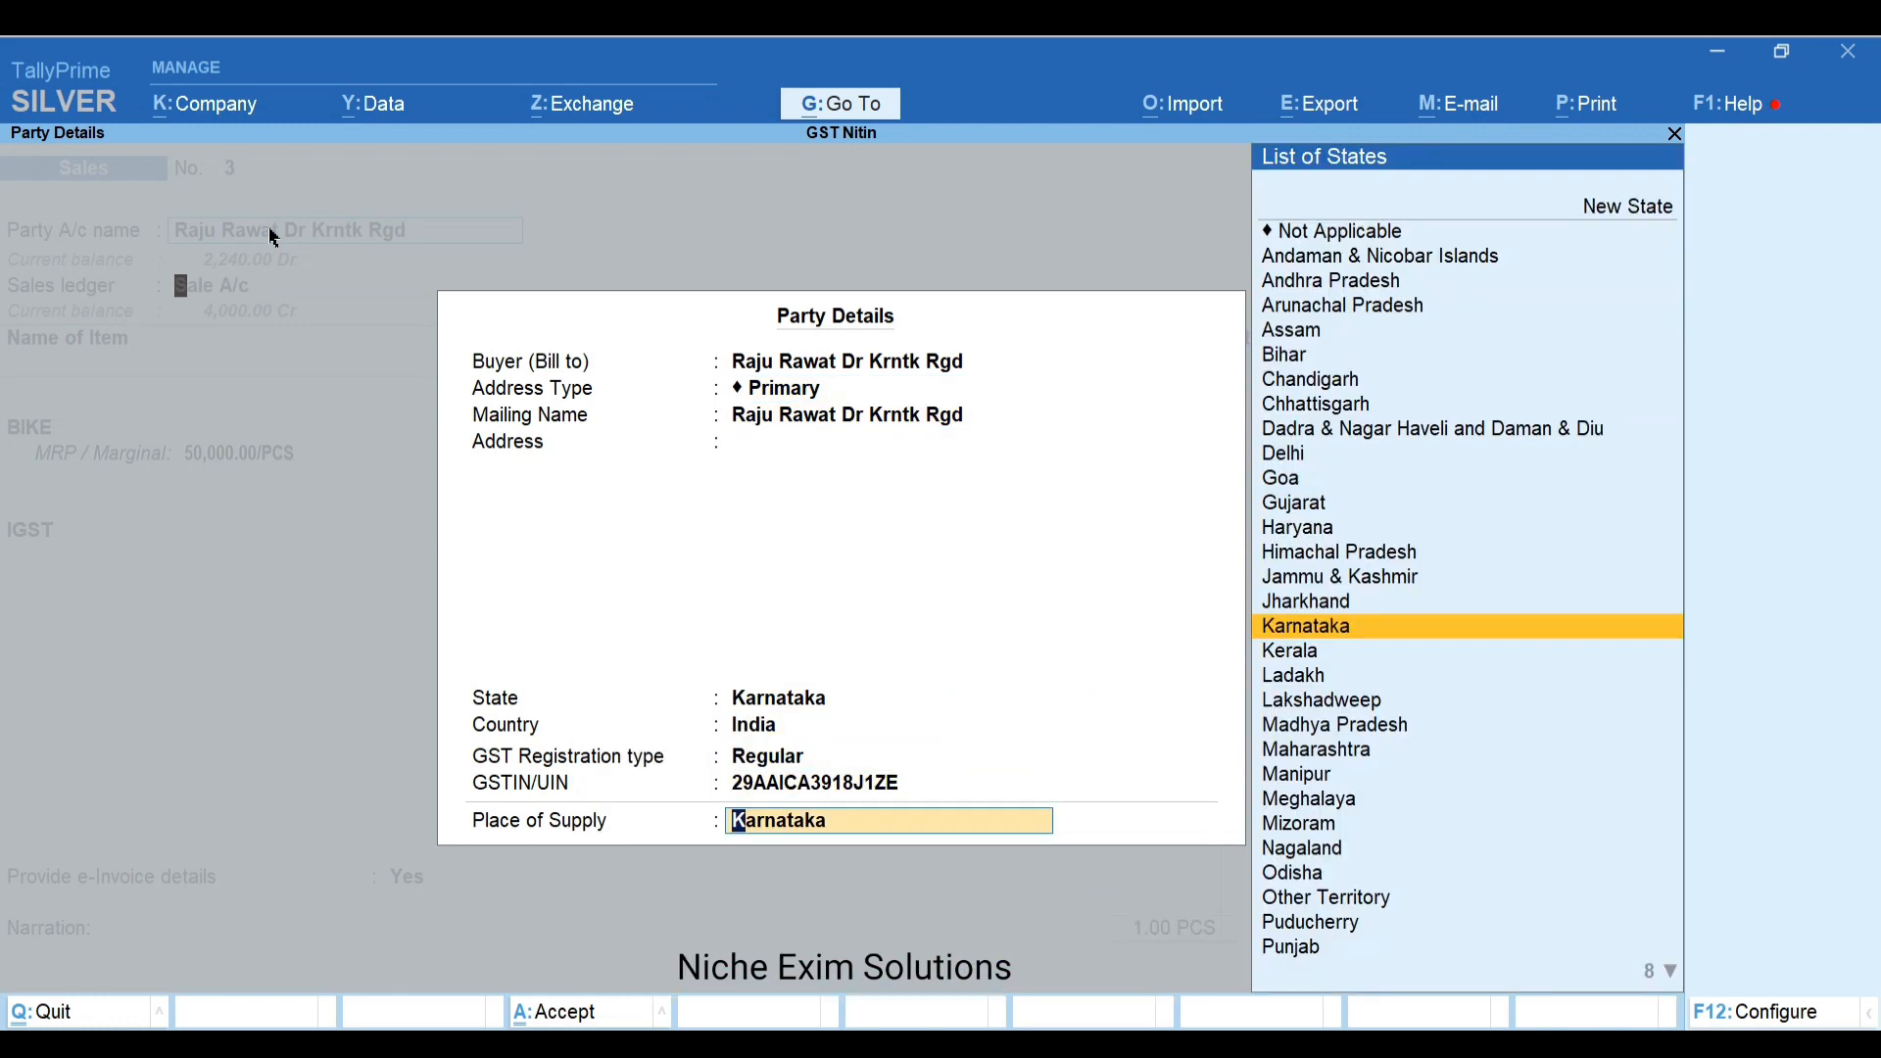
Accept the party details unchanged and recheck the Sale A/c ledger, BIKE allocation and IGST line
{"action": "key", "text": "Return"}
{"action": "key", "text": "Return"}
{"action": "key", "text": "Return"}
{"action": "key", "text": "Return"}
{"action": "key", "text": "Return"}
{"action": "key", "text": "Return"}
{"action": "key", "text": "Return"}
{"action": "key", "text": "Return"}
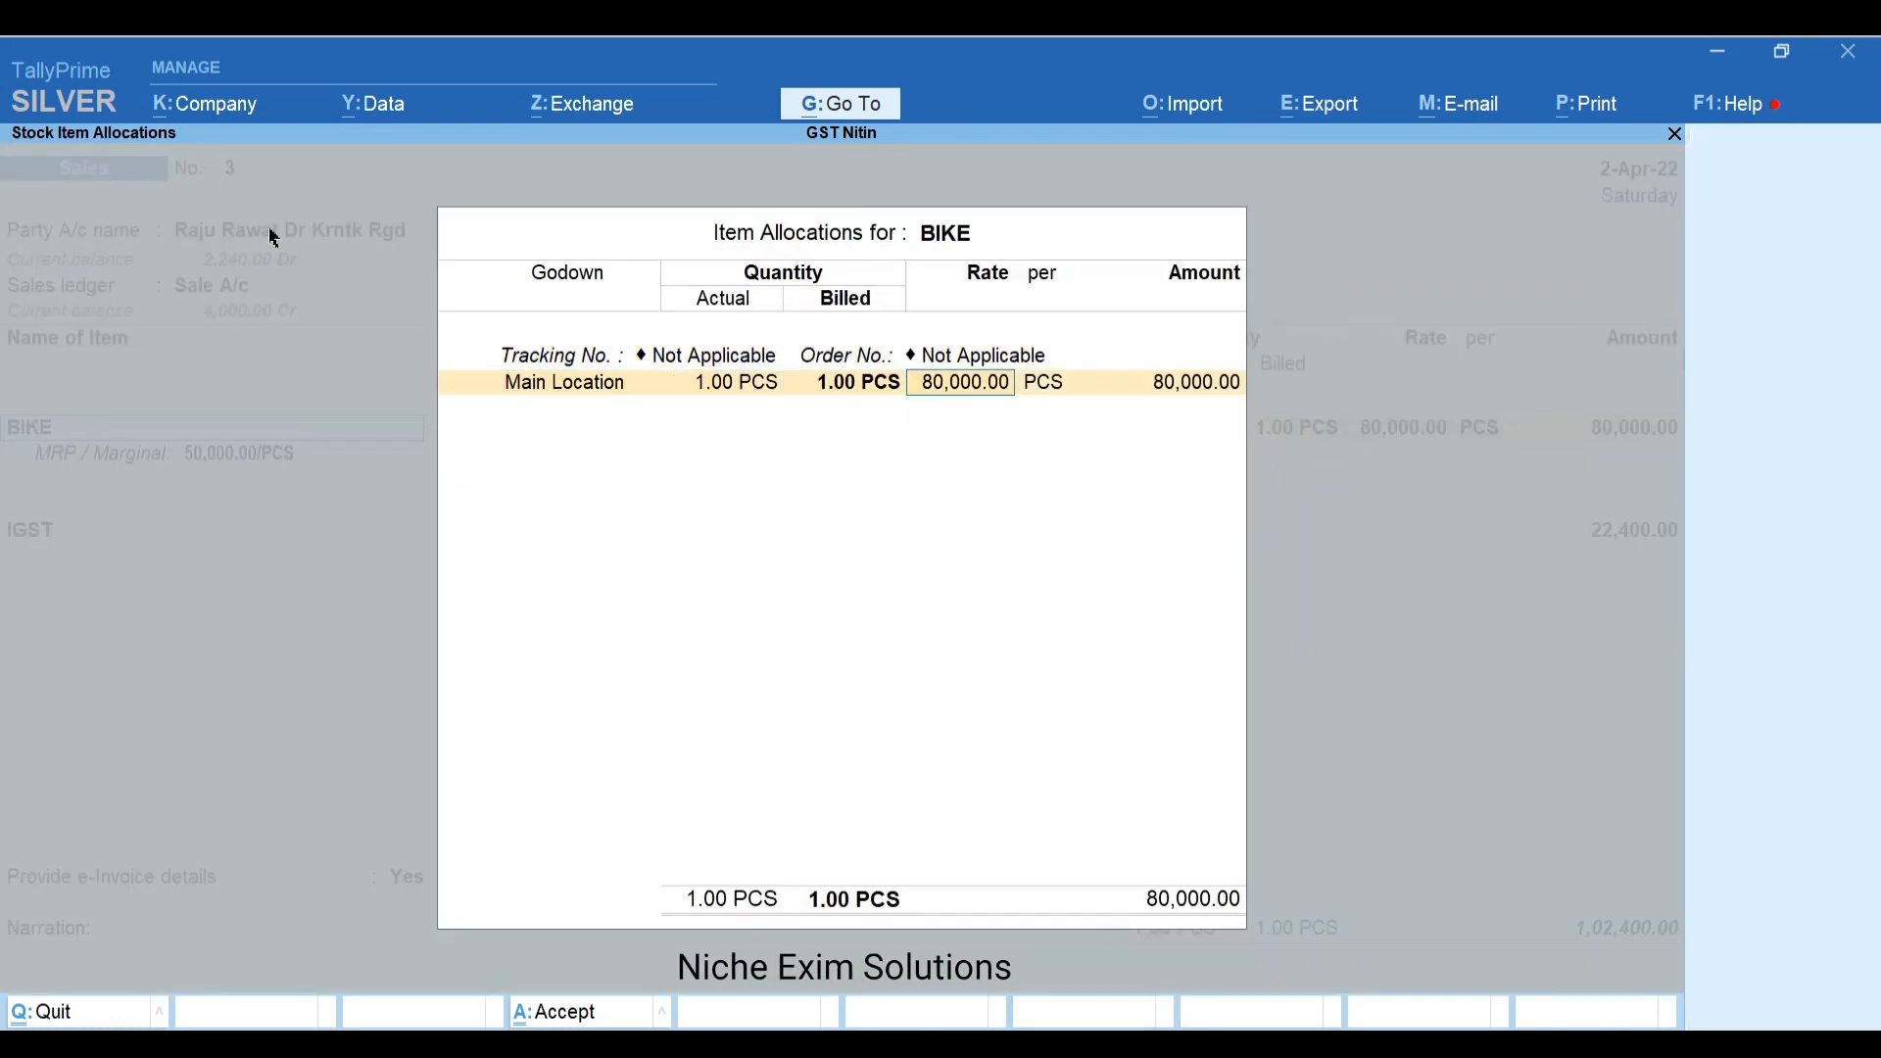
{"action": "key", "text": "Return"}
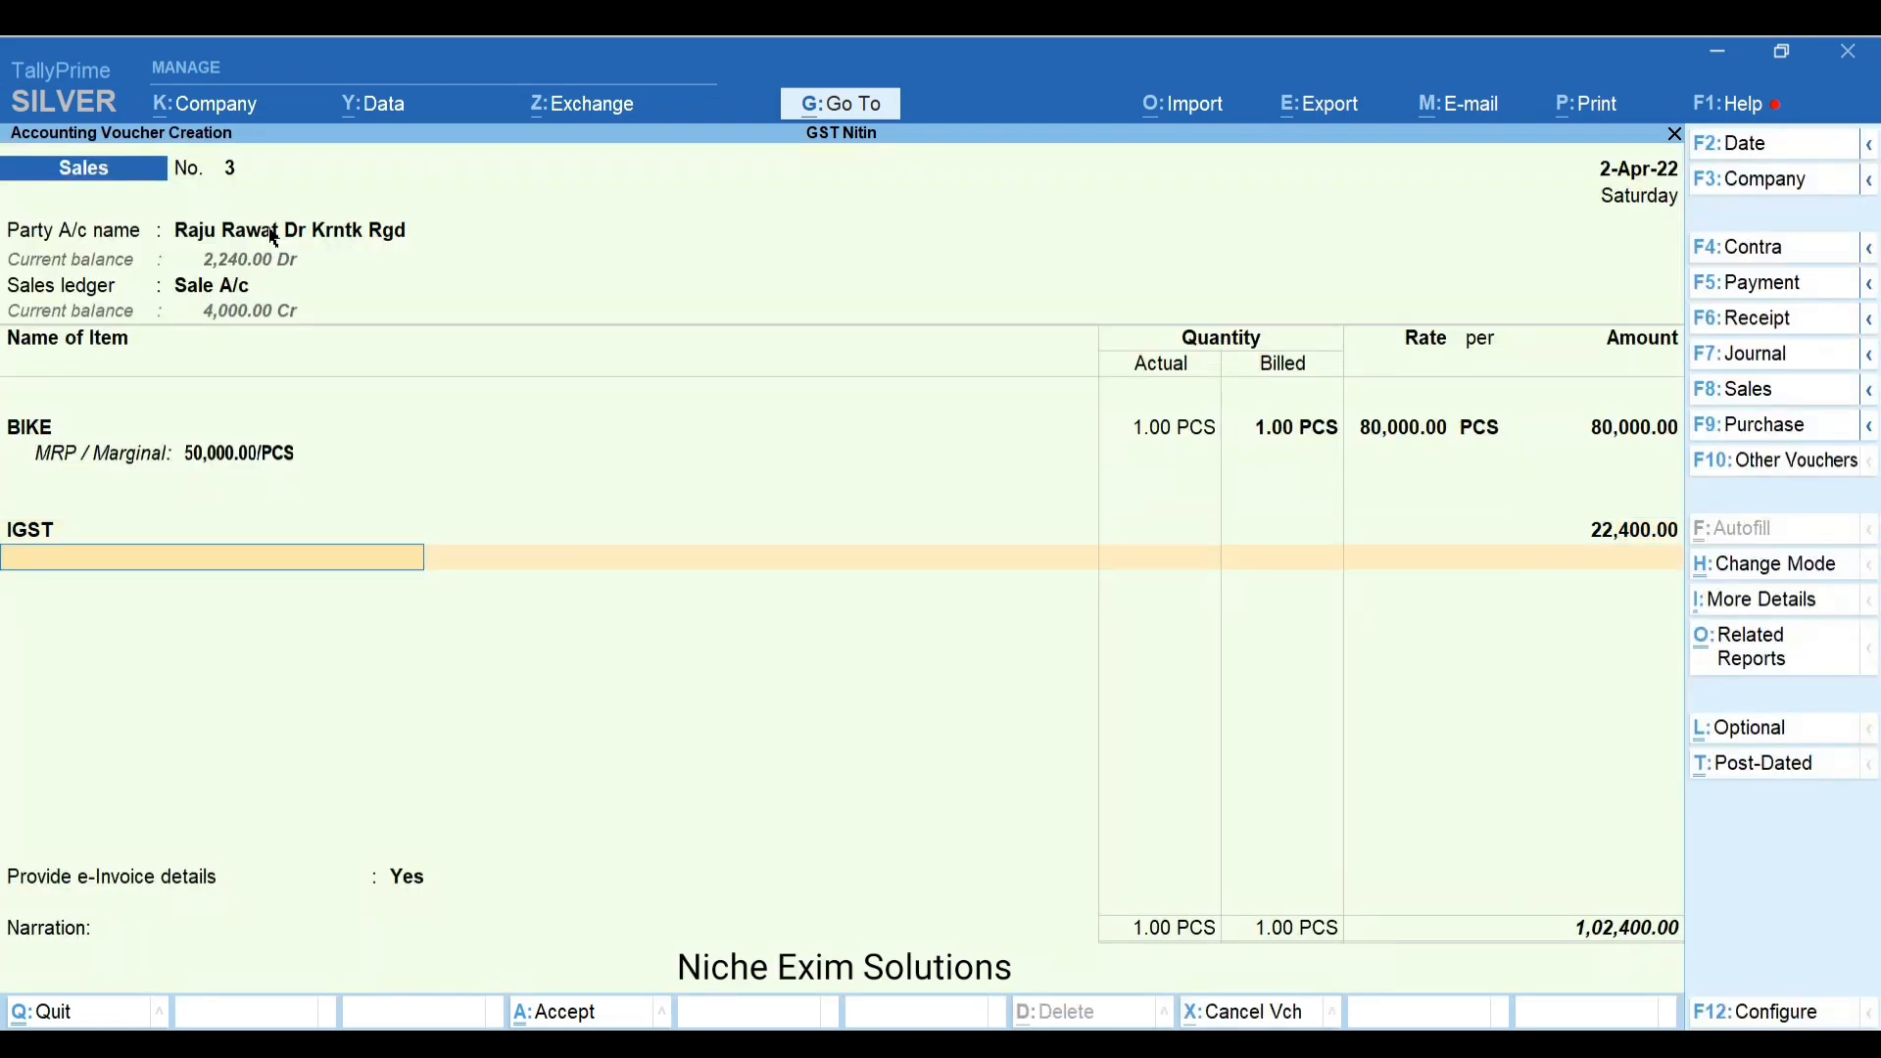
End the ledger list and provide e-Invoice details as Yes, leaving the Bill to place and Ship to place blank
{"action": "key", "text": "Return"}
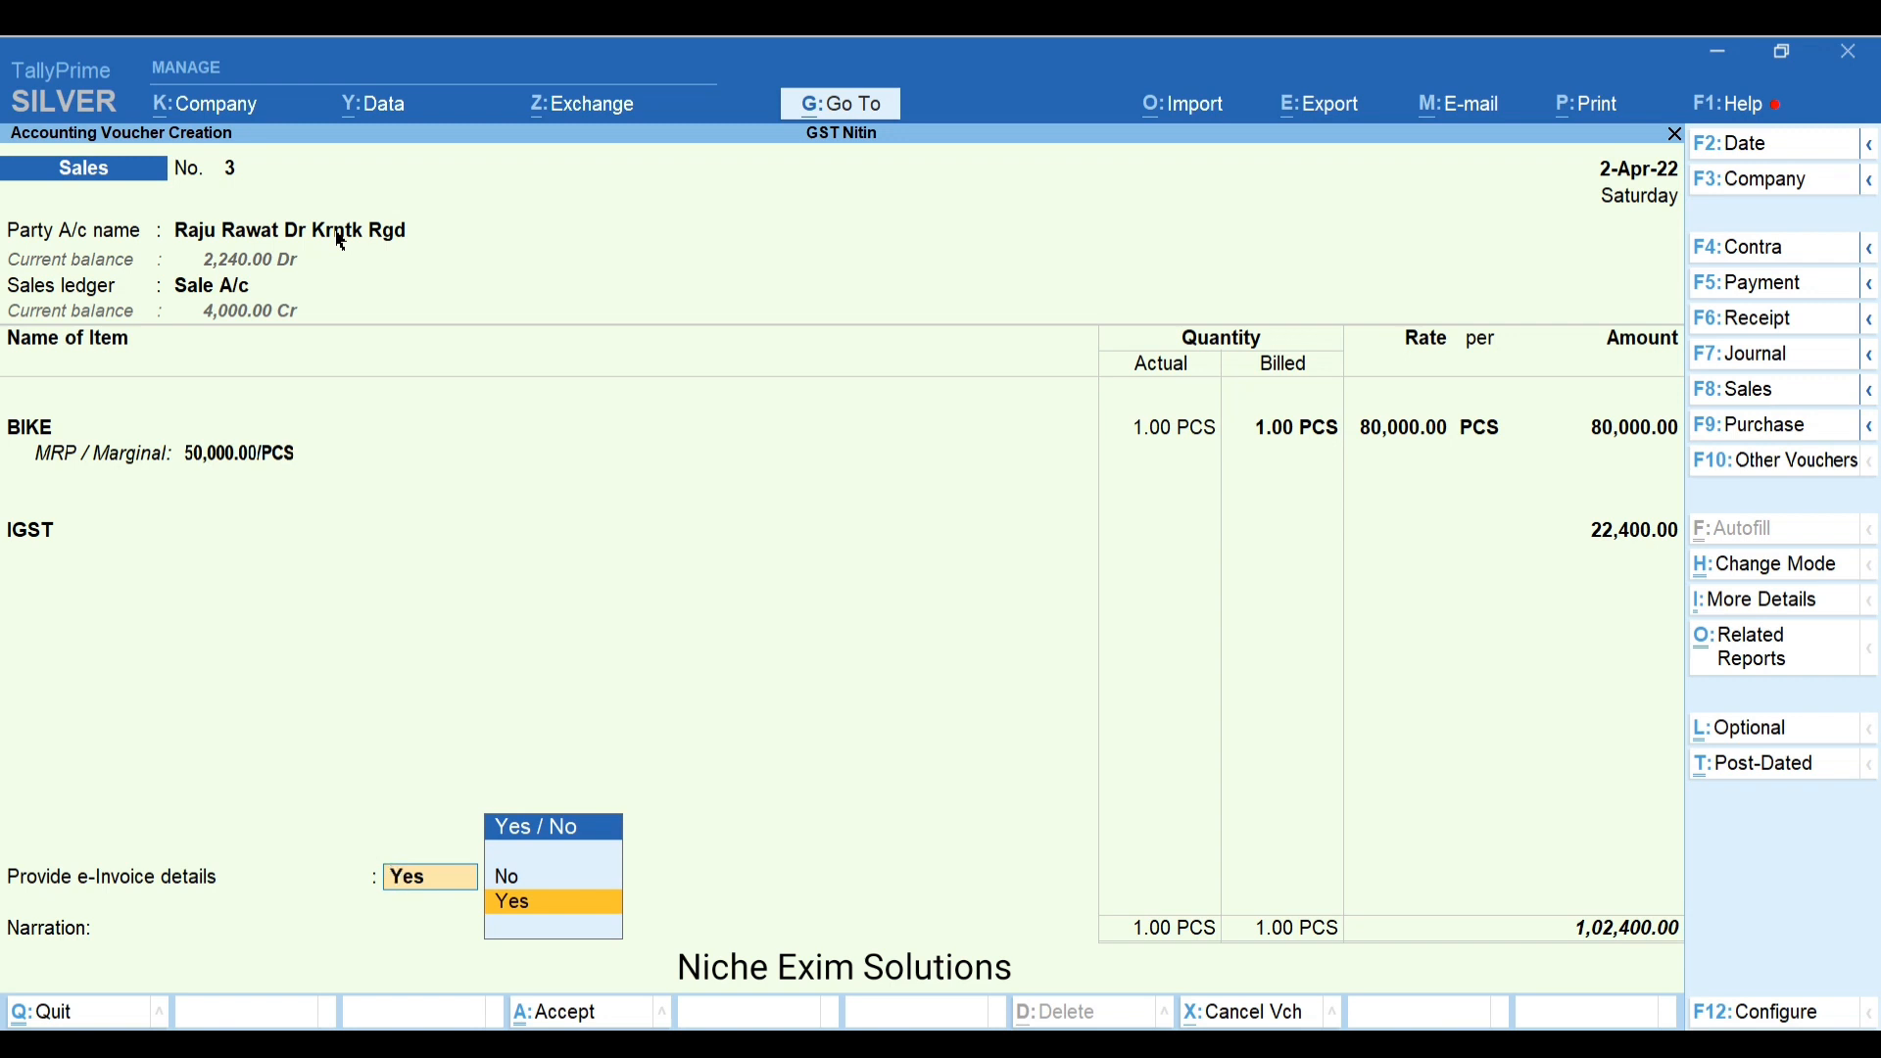
{"action": "key", "text": "Return"}
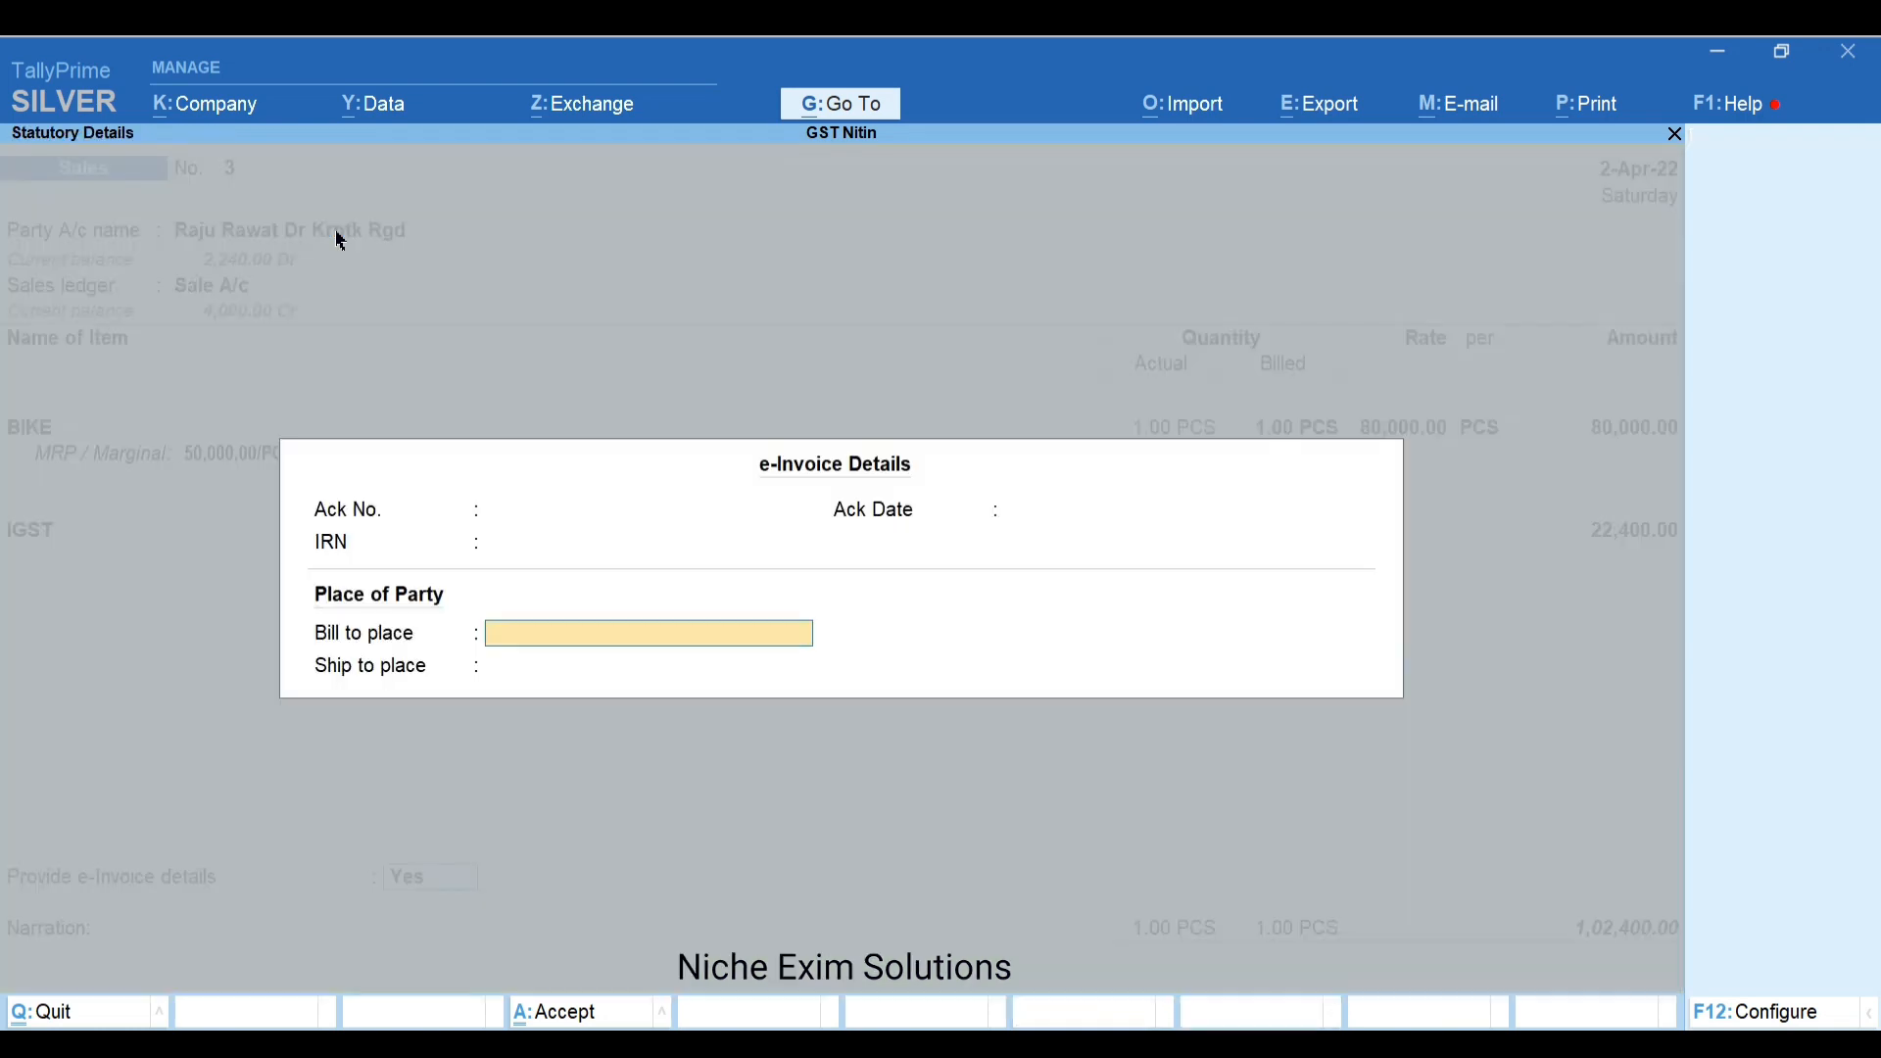
{"action": "key", "text": "Return"}
{"action": "key", "text": "Return"}
{"action": "key", "text": "Return"}
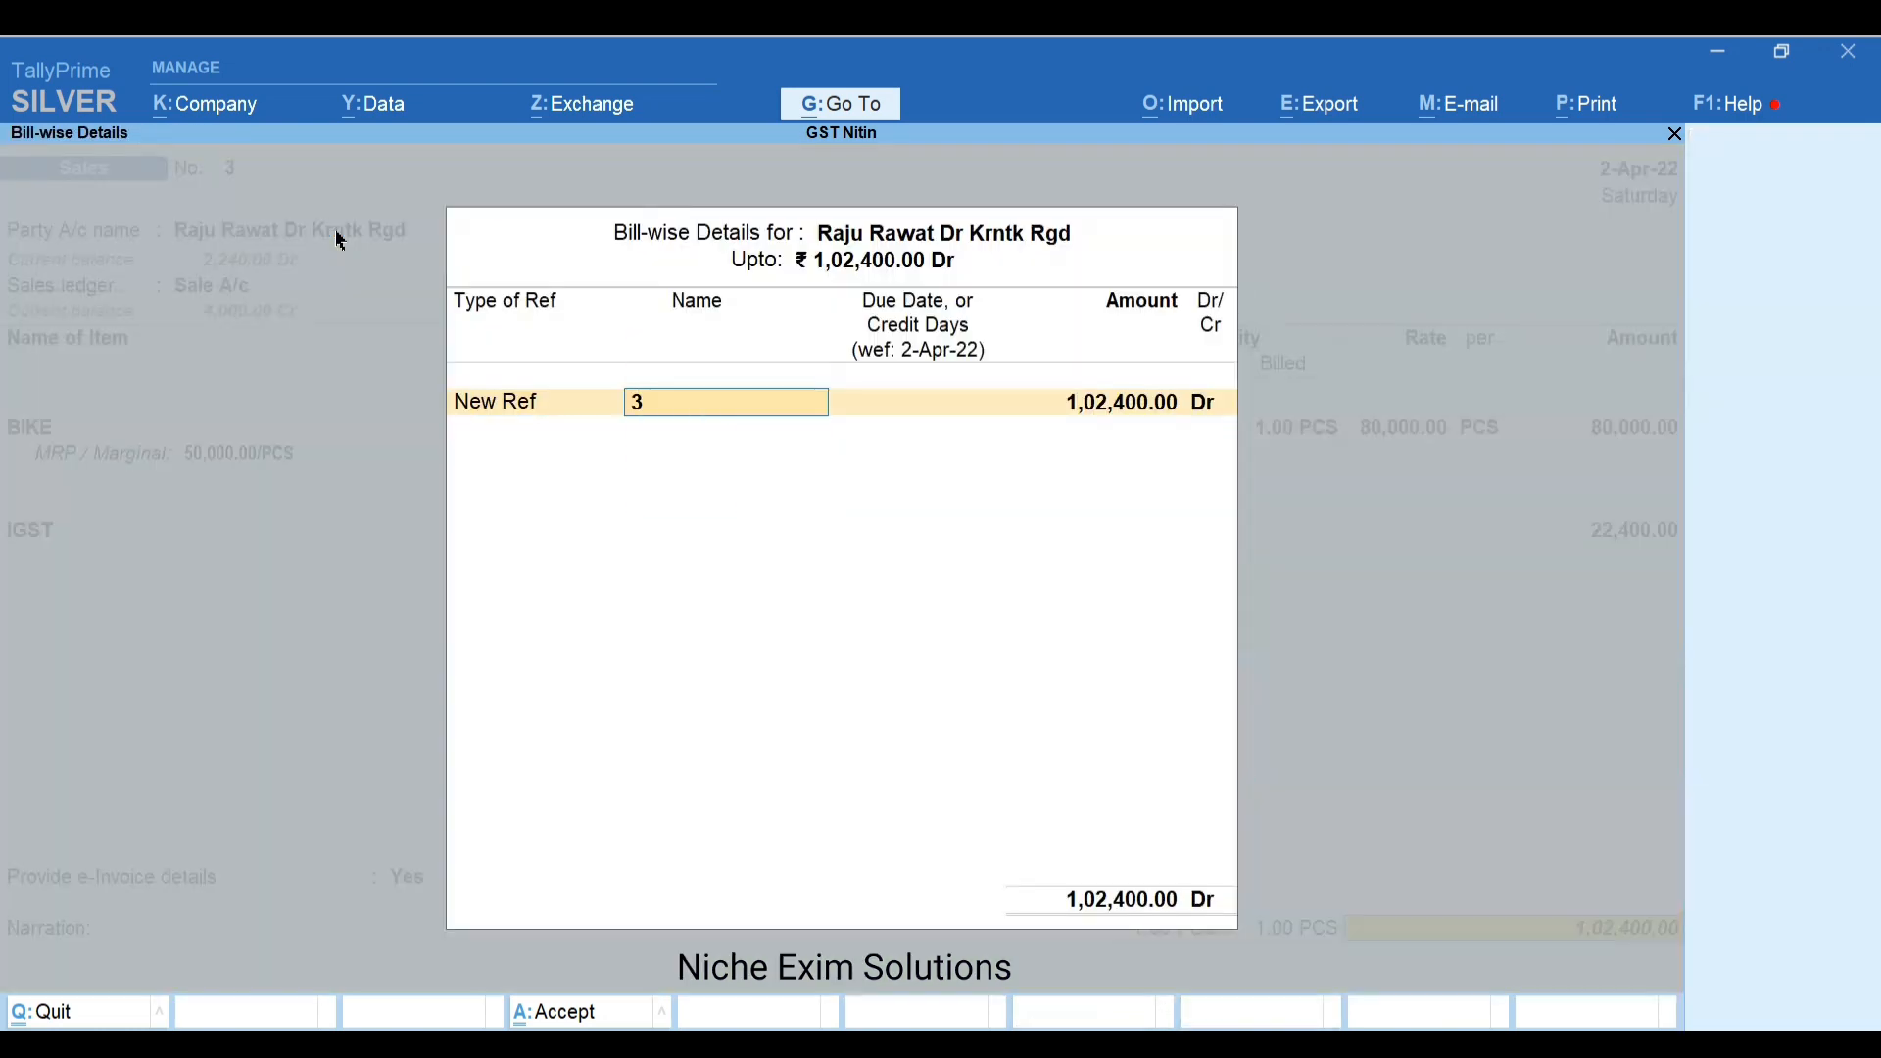
Accept the party's bill-wise details as New Ref 3 and leave the voucher narration empty
{"action": "key", "text": "Return"}
{"action": "key", "text": "Return"}
{"action": "key", "text": "Return"}
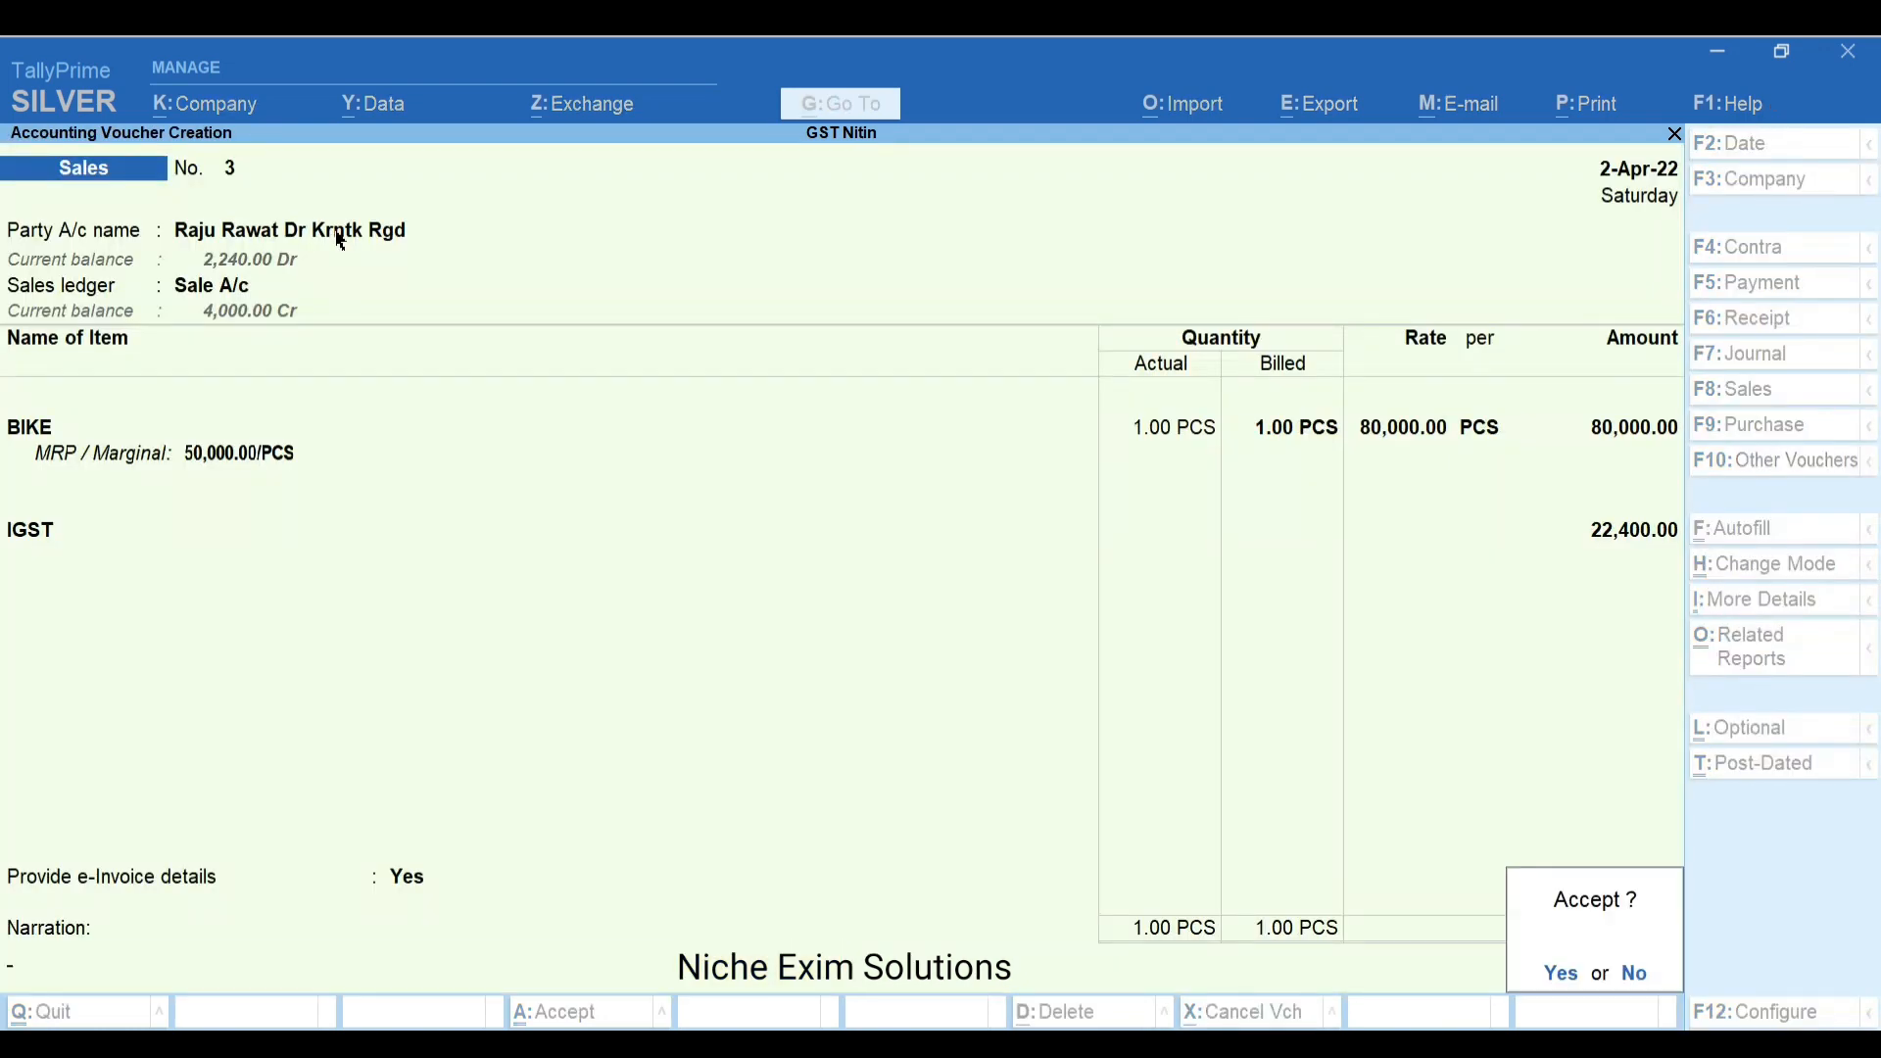
Save the BIKE sales voucher and decline sending its details for e-Invoice and e-Way Bill generation
{"action": "key", "text": "Return"}
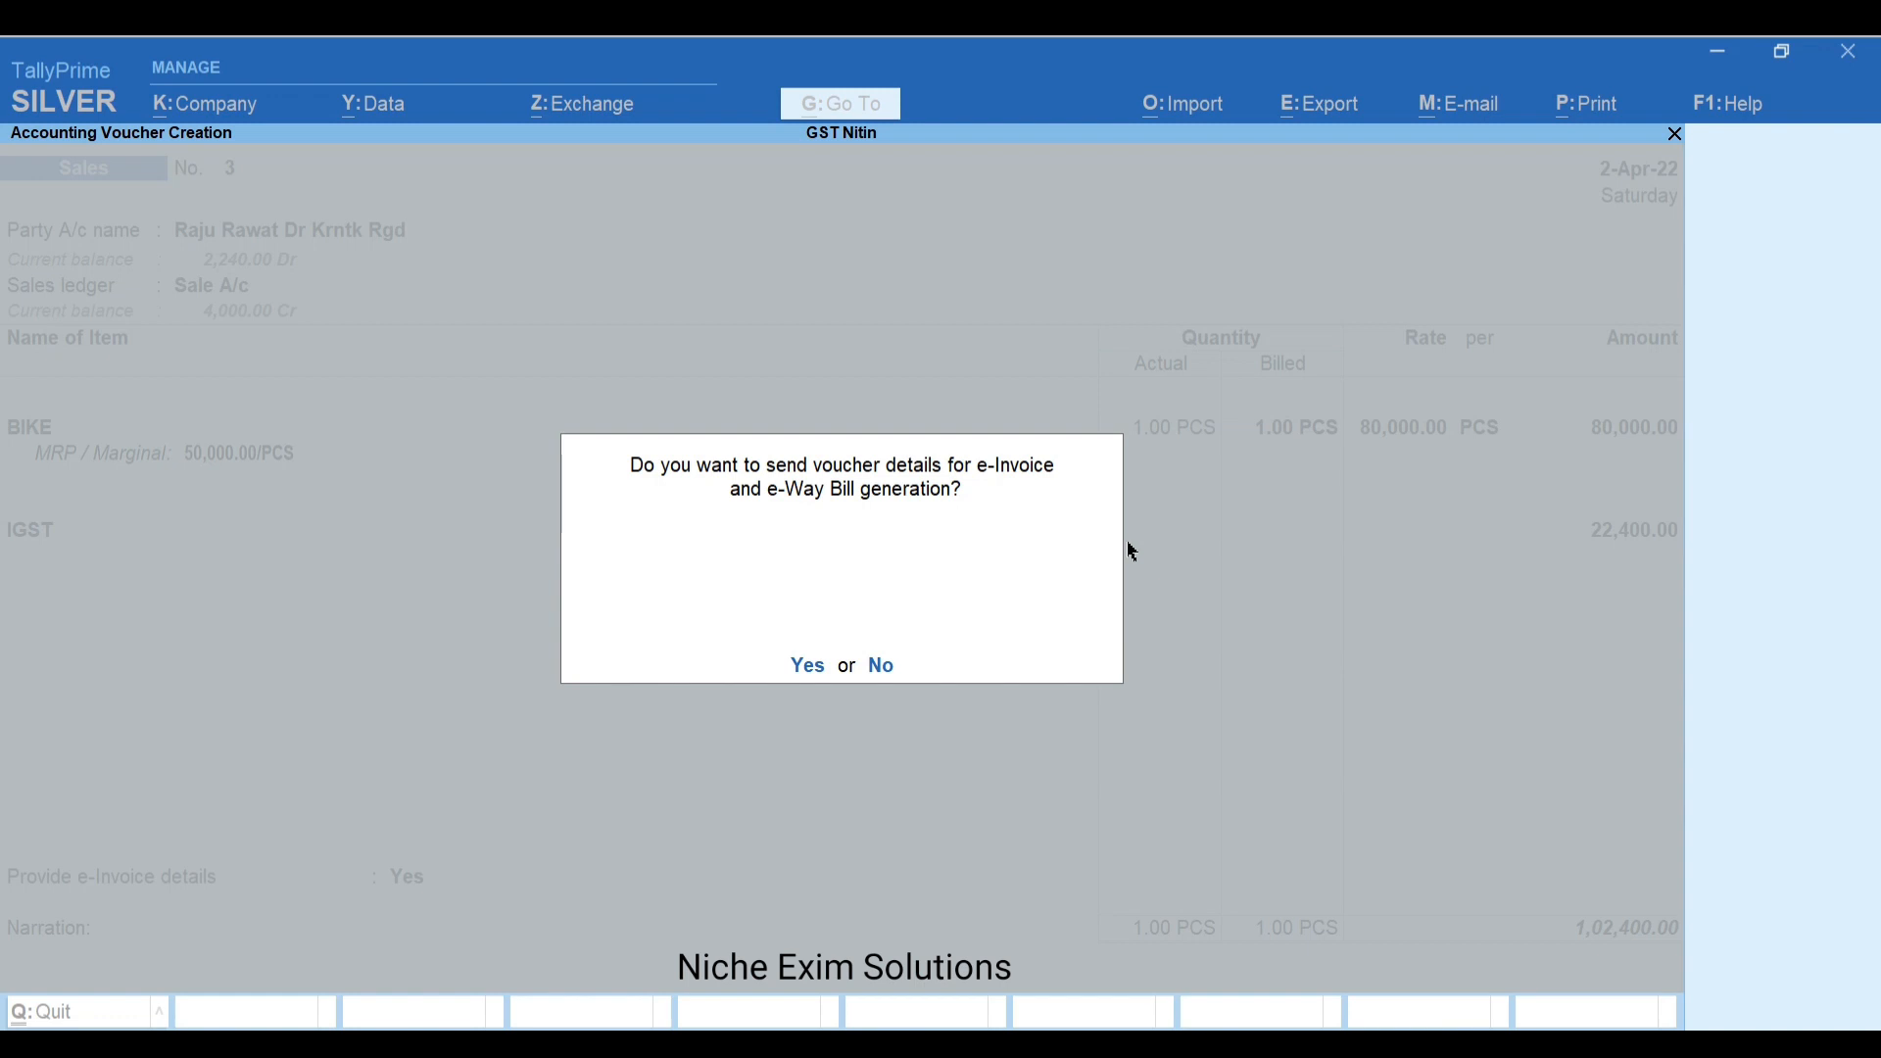
{"action": "left_click", "coordinate": [882, 666]}
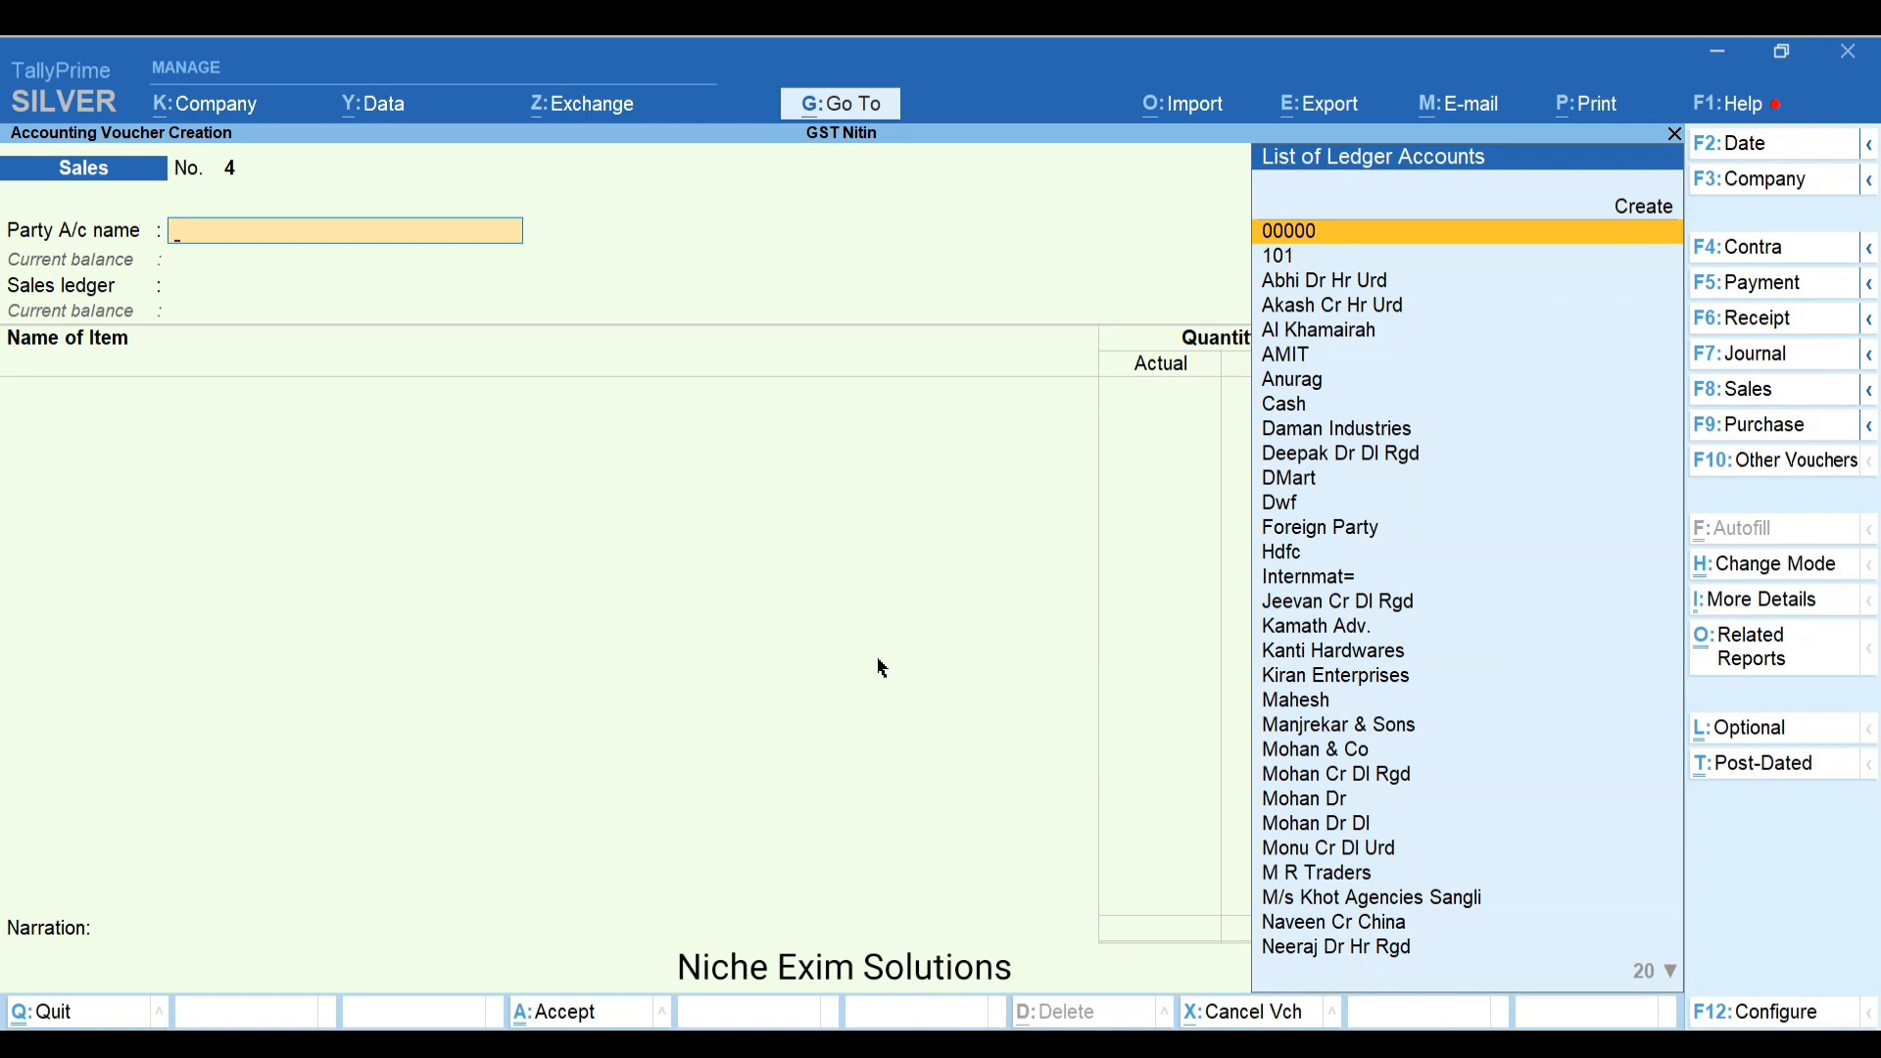
Start a new party ledger from the next sales voucher, named Monu Enterprises, under Sundry Debtors
{"action": "key", "text": "Up"}
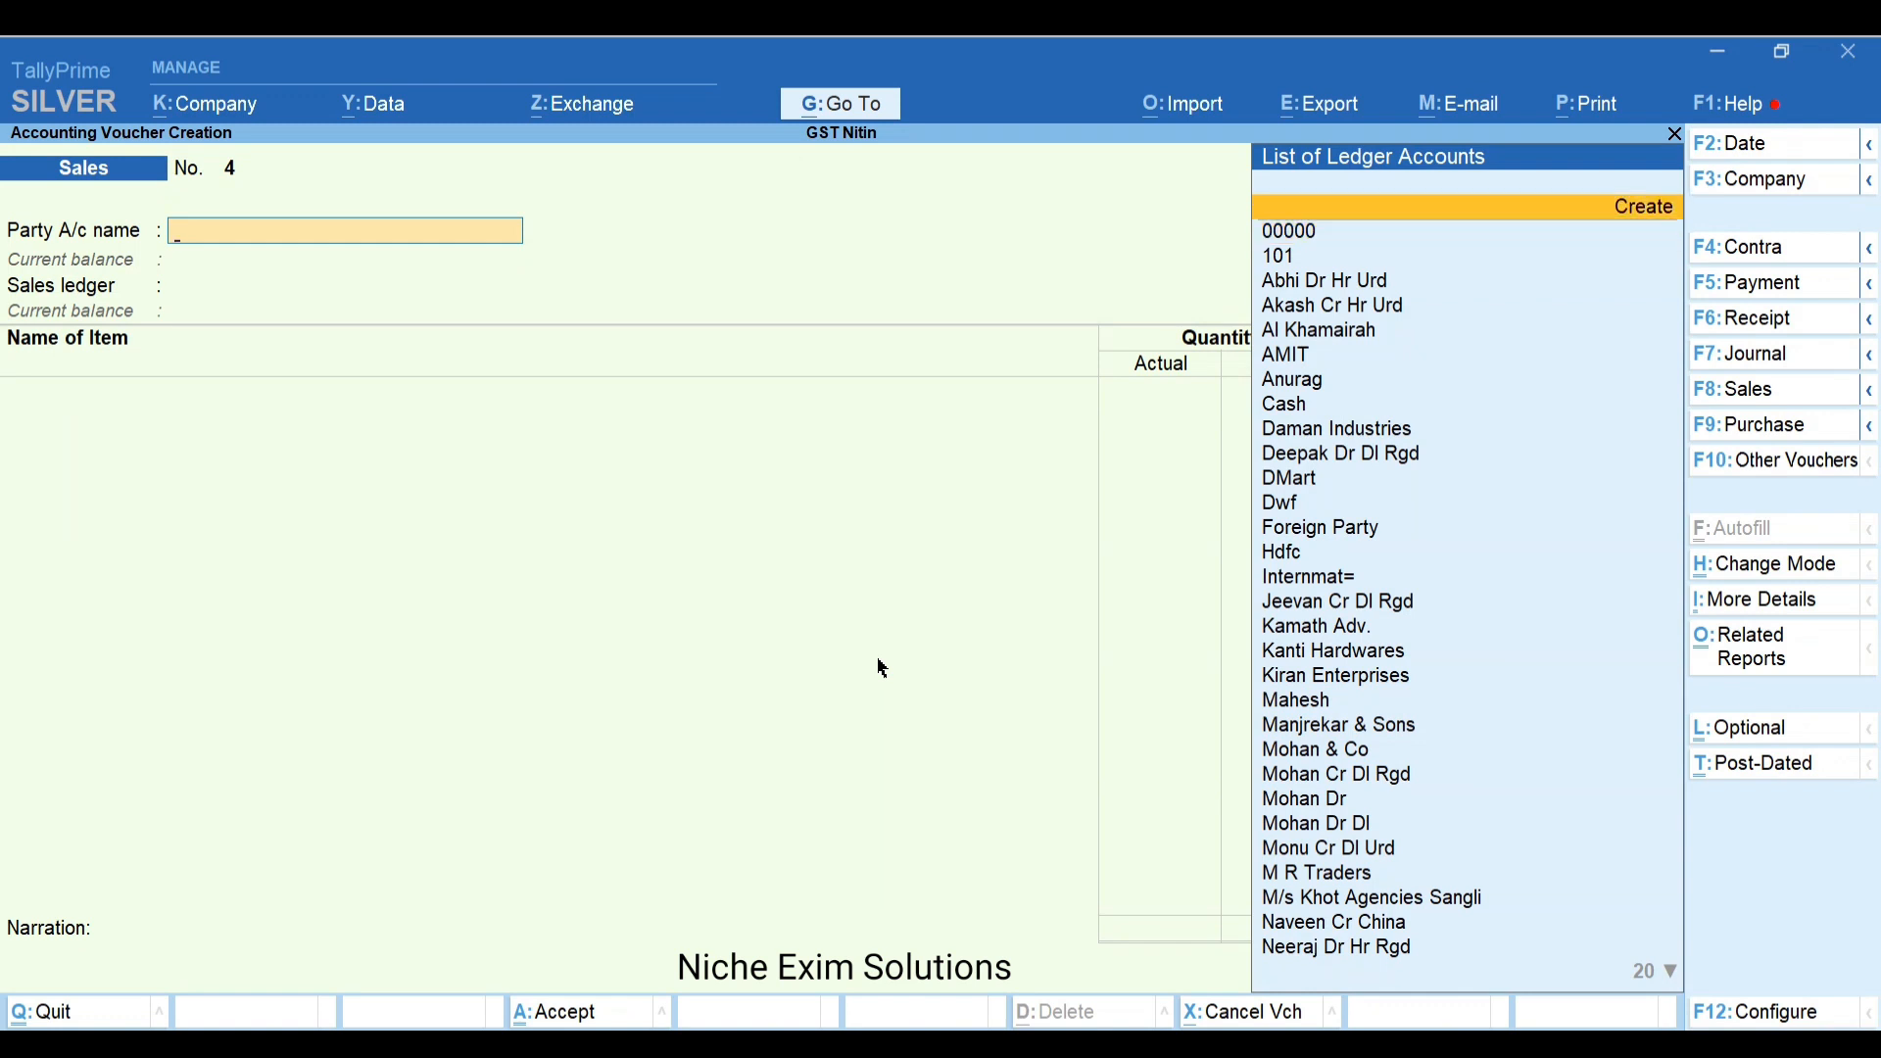
{"action": "key", "text": "Return"}
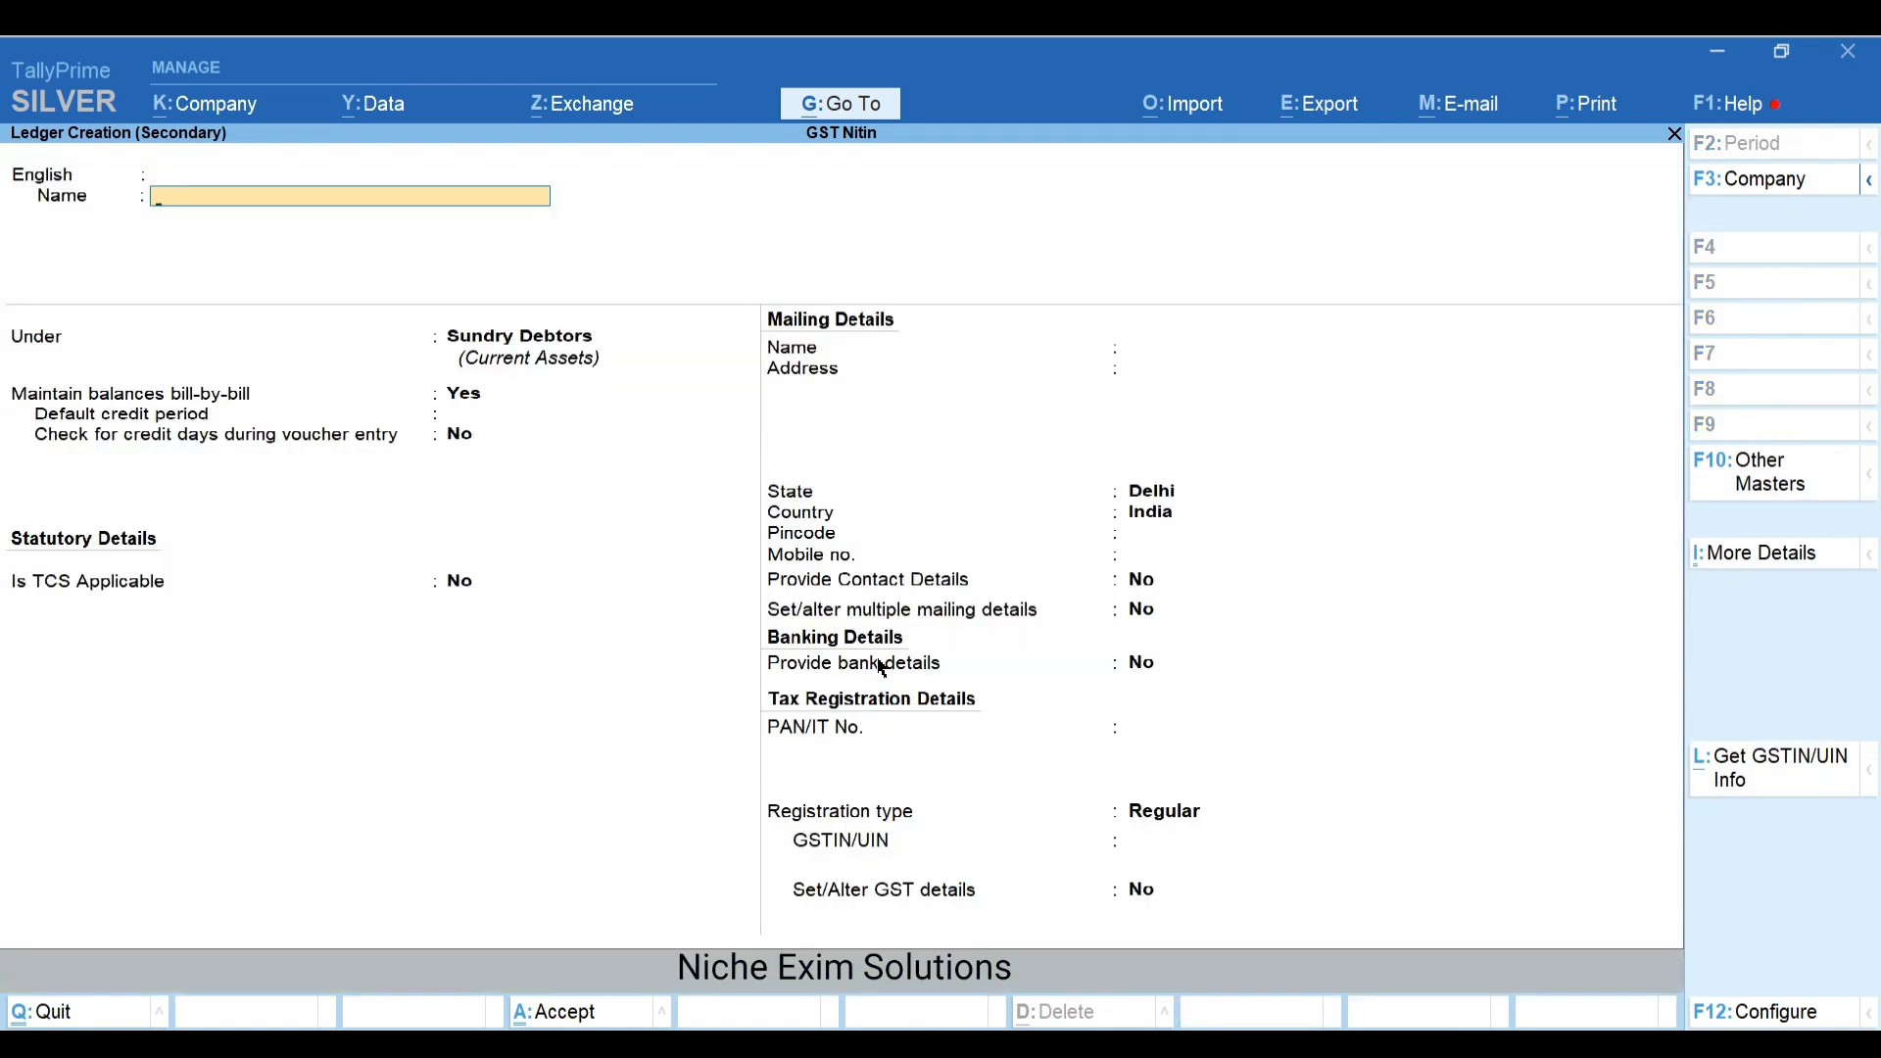
{"action": "type", "text": "Monu Enterprises"}
{"action": "key", "text": "Return"}
{"action": "key", "text": "Return"}
{"action": "key", "text": "Return"}
{"action": "key", "text": "Return"}
{"action": "key", "text": "Return"}
{"action": "key", "text": "Return"}
{"action": "key", "text": "Return"}
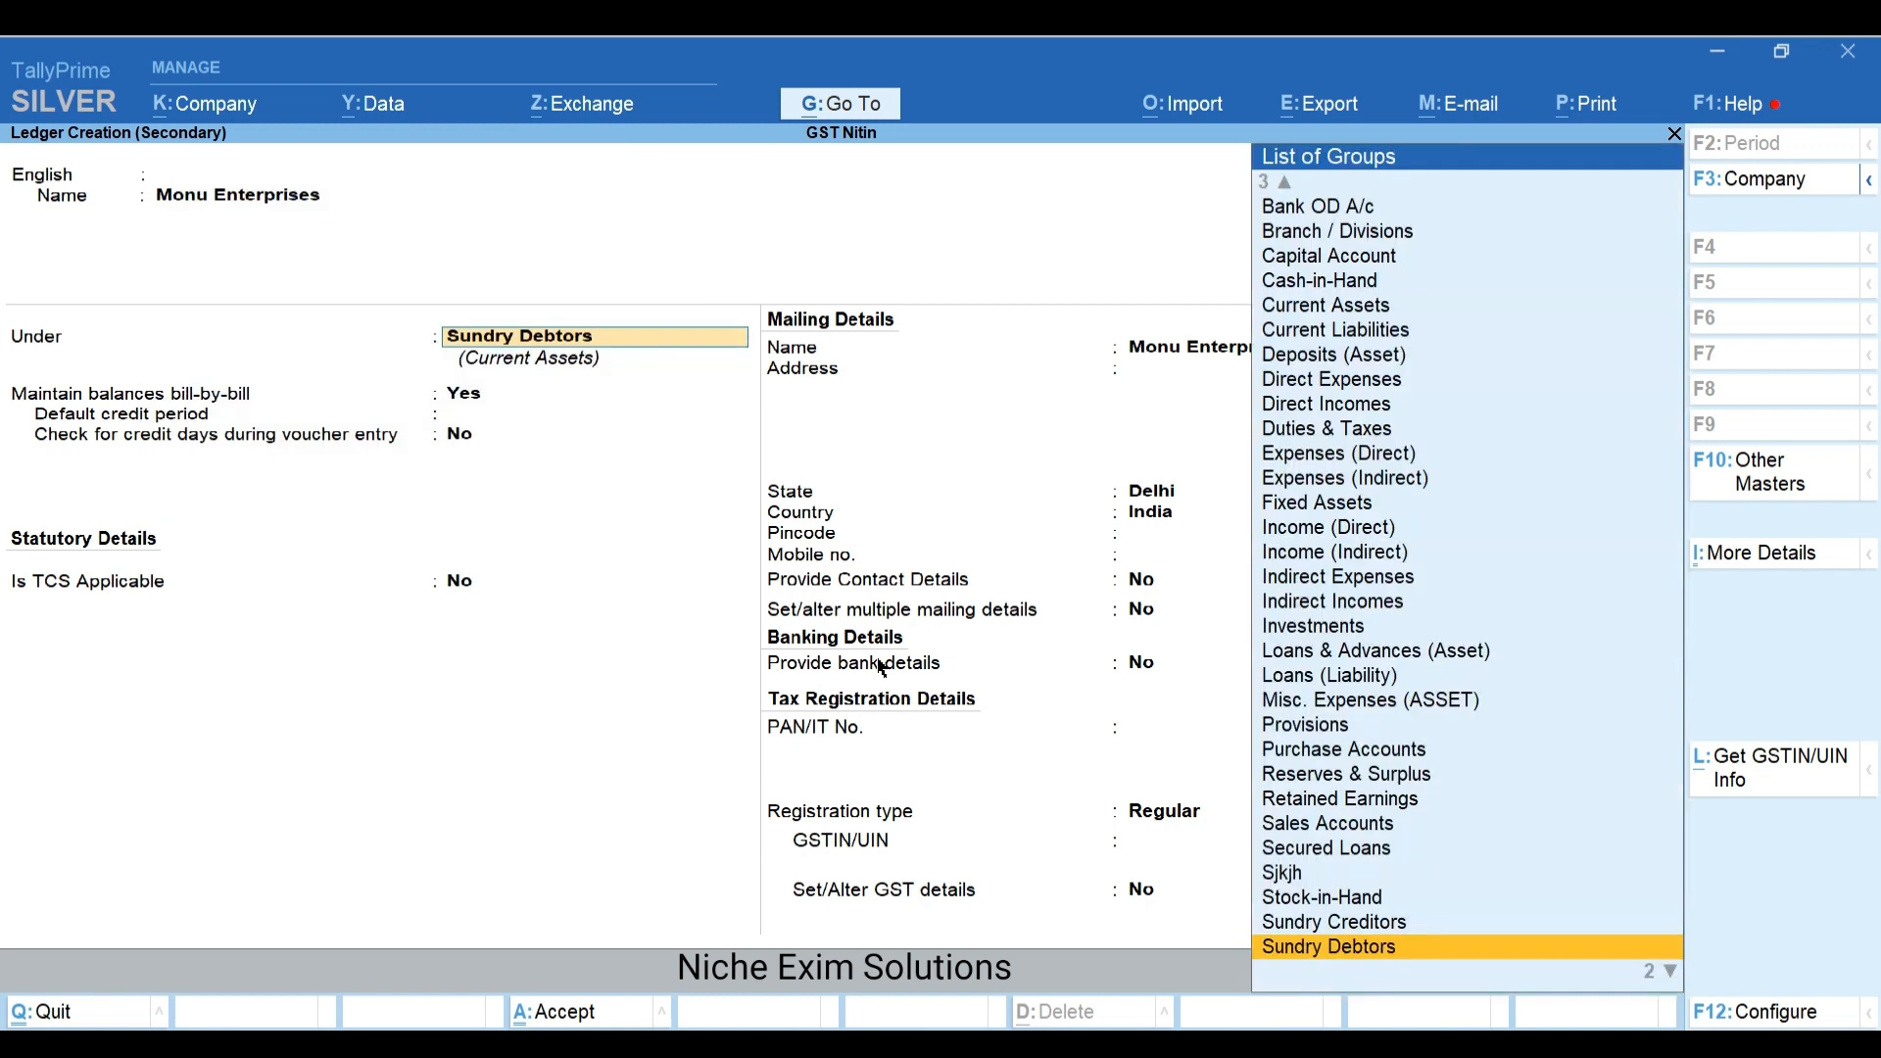
{"action": "key", "text": "Return"}
Set the new ledger's state to Maharashtra with country India and enter the party's pincode
{"action": "key", "text": "Return"}
{"action": "type", "text": "Mag"}
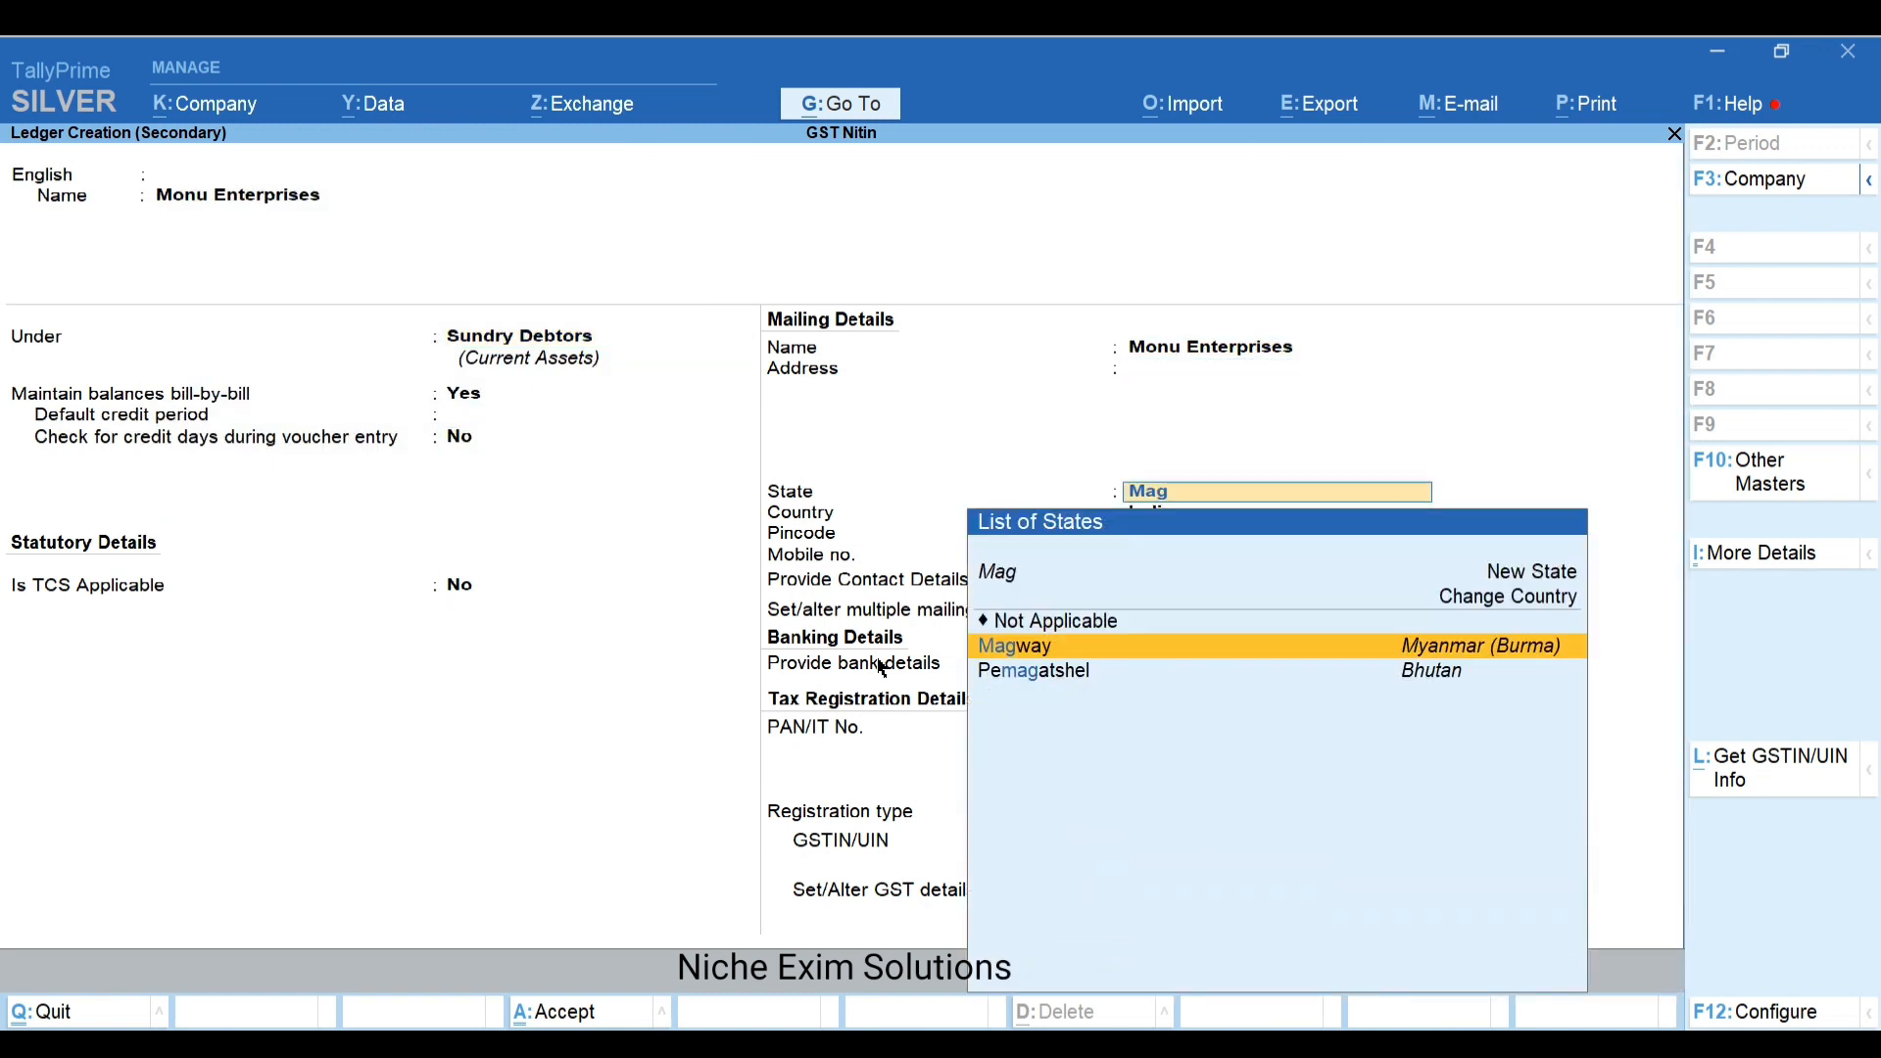
{"action": "key", "text": "BackSpace"}
{"action": "type", "text": "h"}
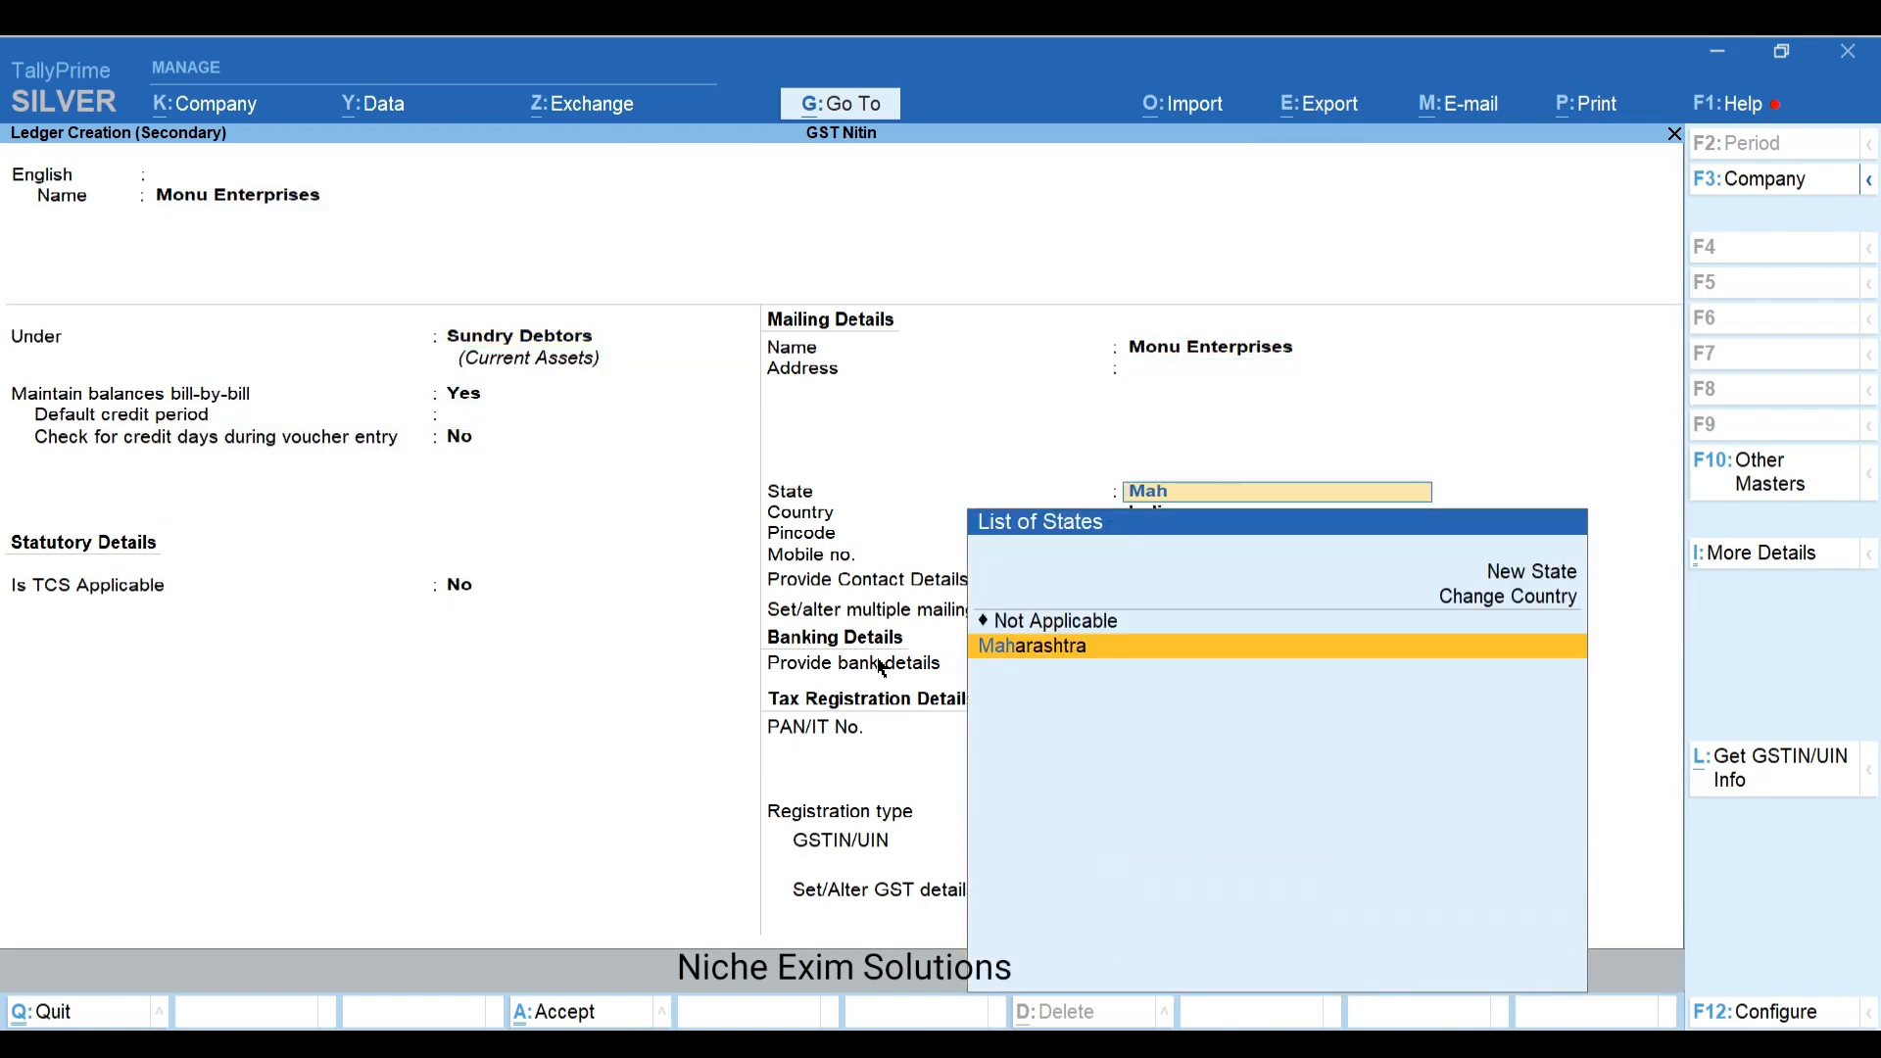
{"action": "key", "text": "Return"}
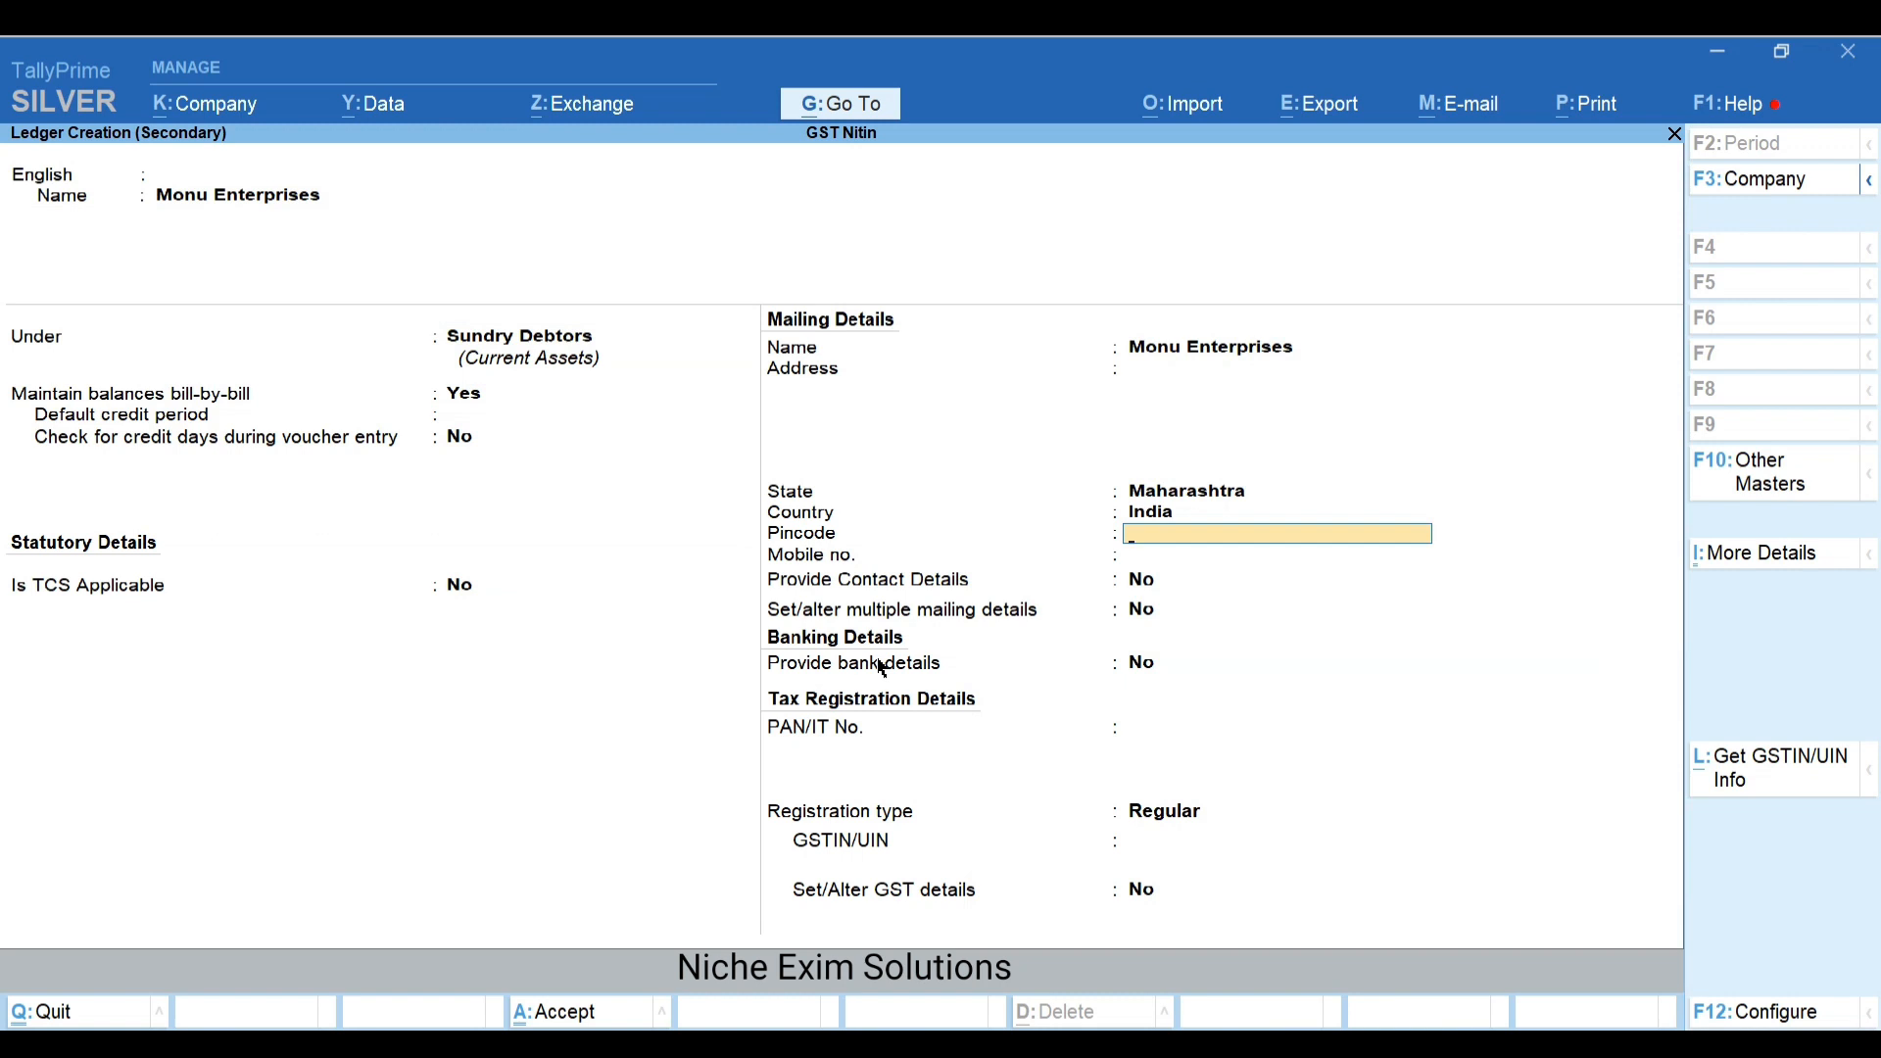
{"action": "type", "text": "110090"}
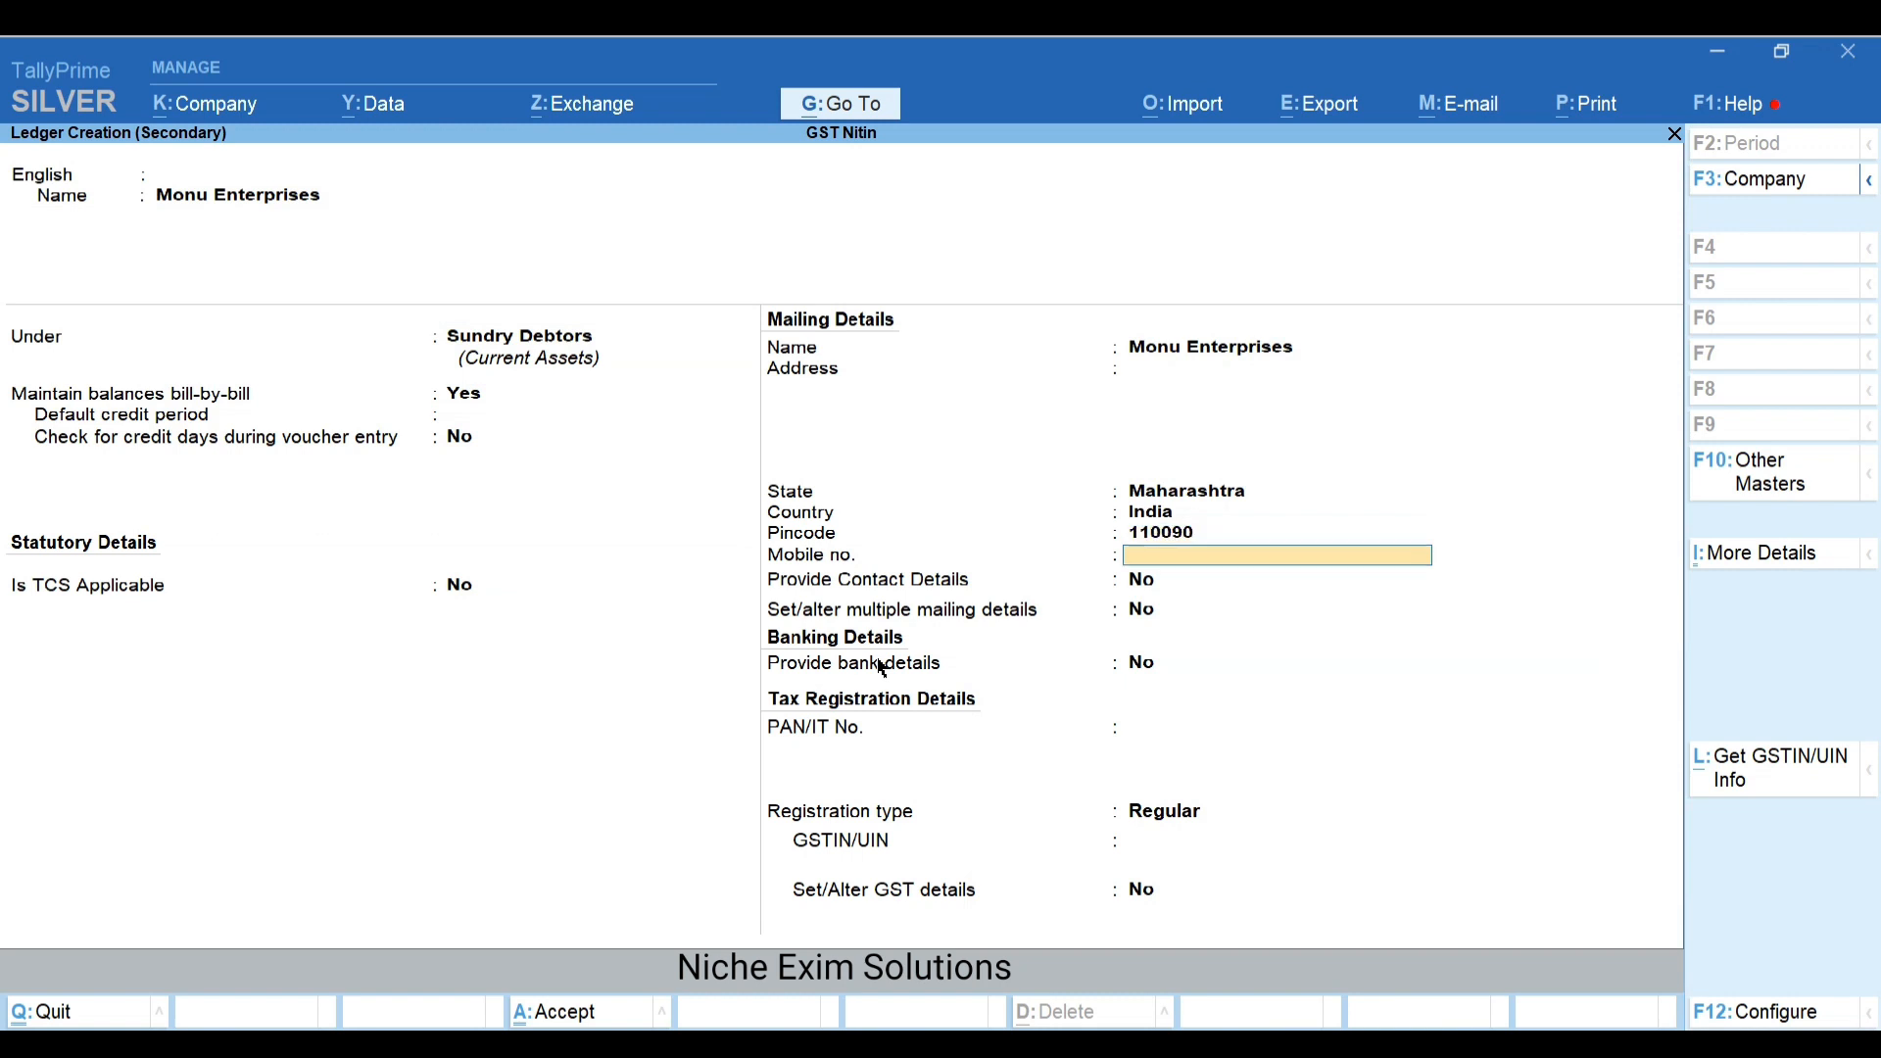
Go back to the ledger's mailing address and fill in three address lines
{"action": "key", "text": "shift+Tab"}
{"action": "key", "text": "shift+Tab"}
{"action": "key", "text": "shift+Tab"}
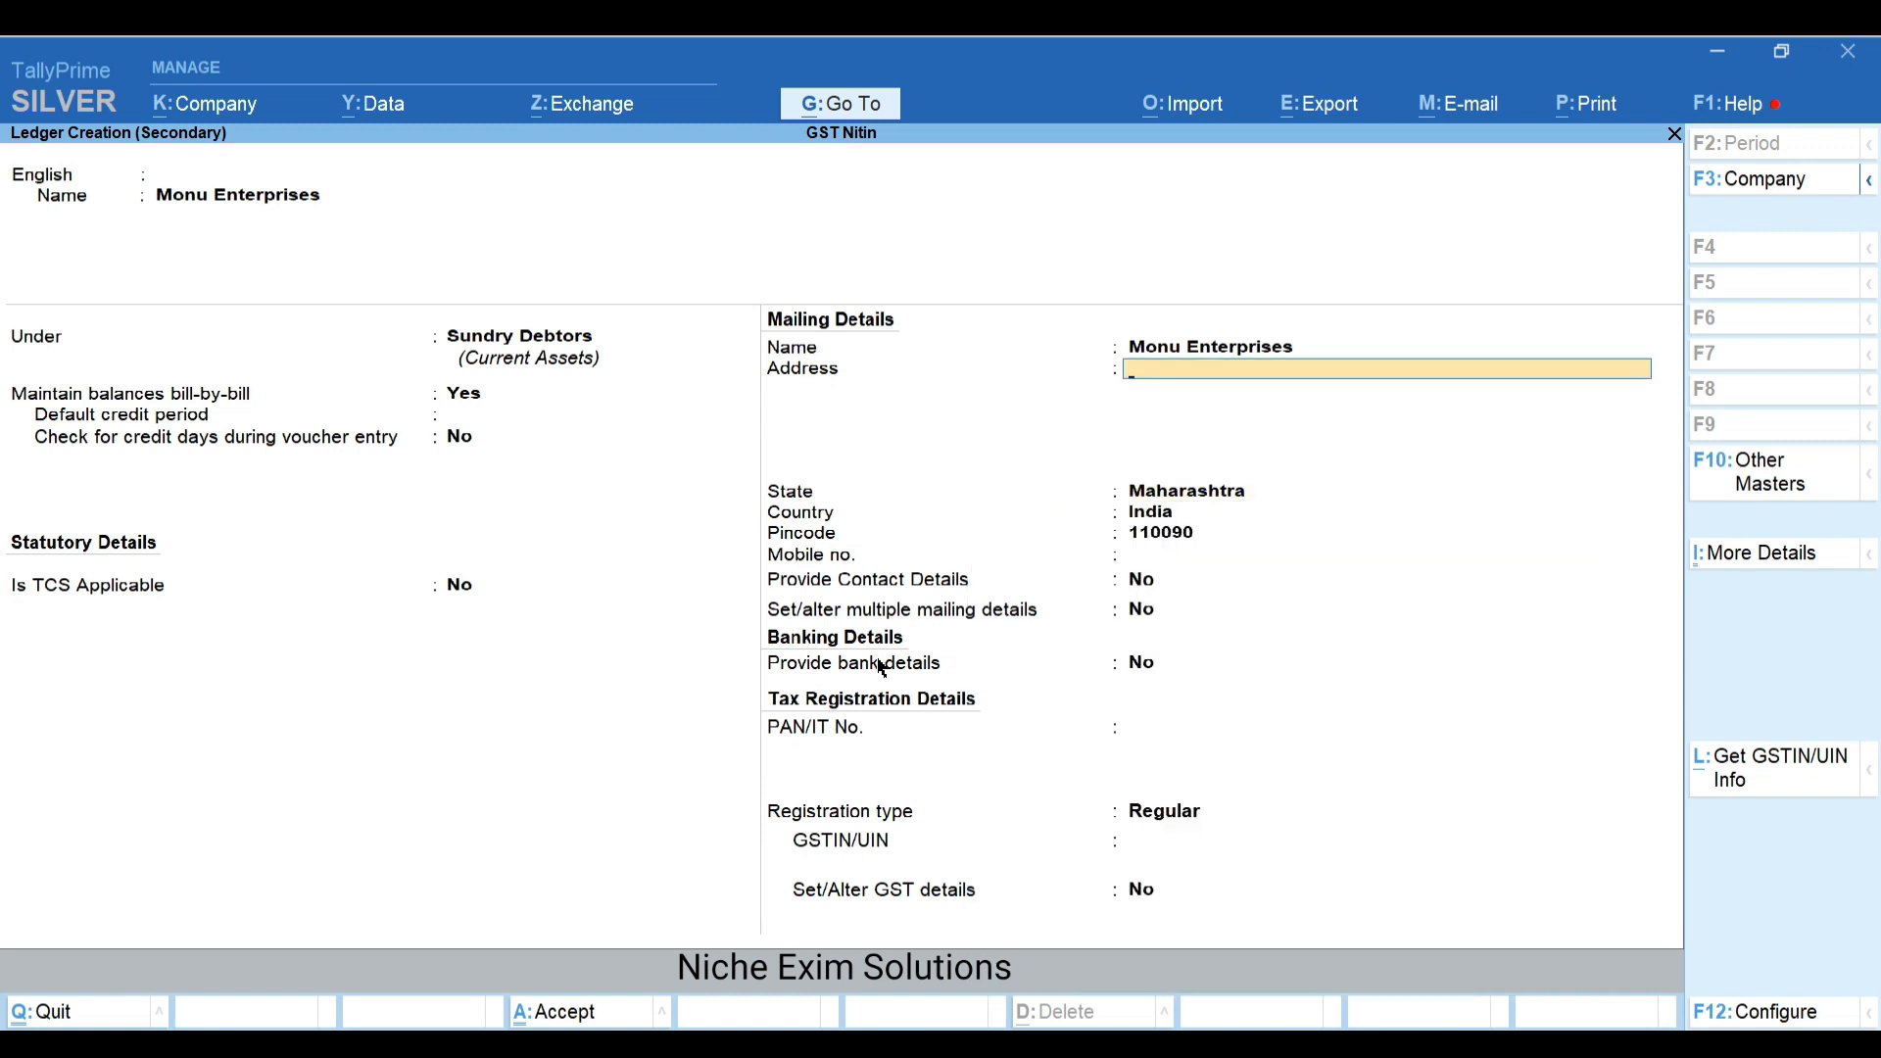
{"action": "type", "text": "Okij"}
{"action": "key", "text": "Return"}
{"action": "type", "text": "Fdfjg"}
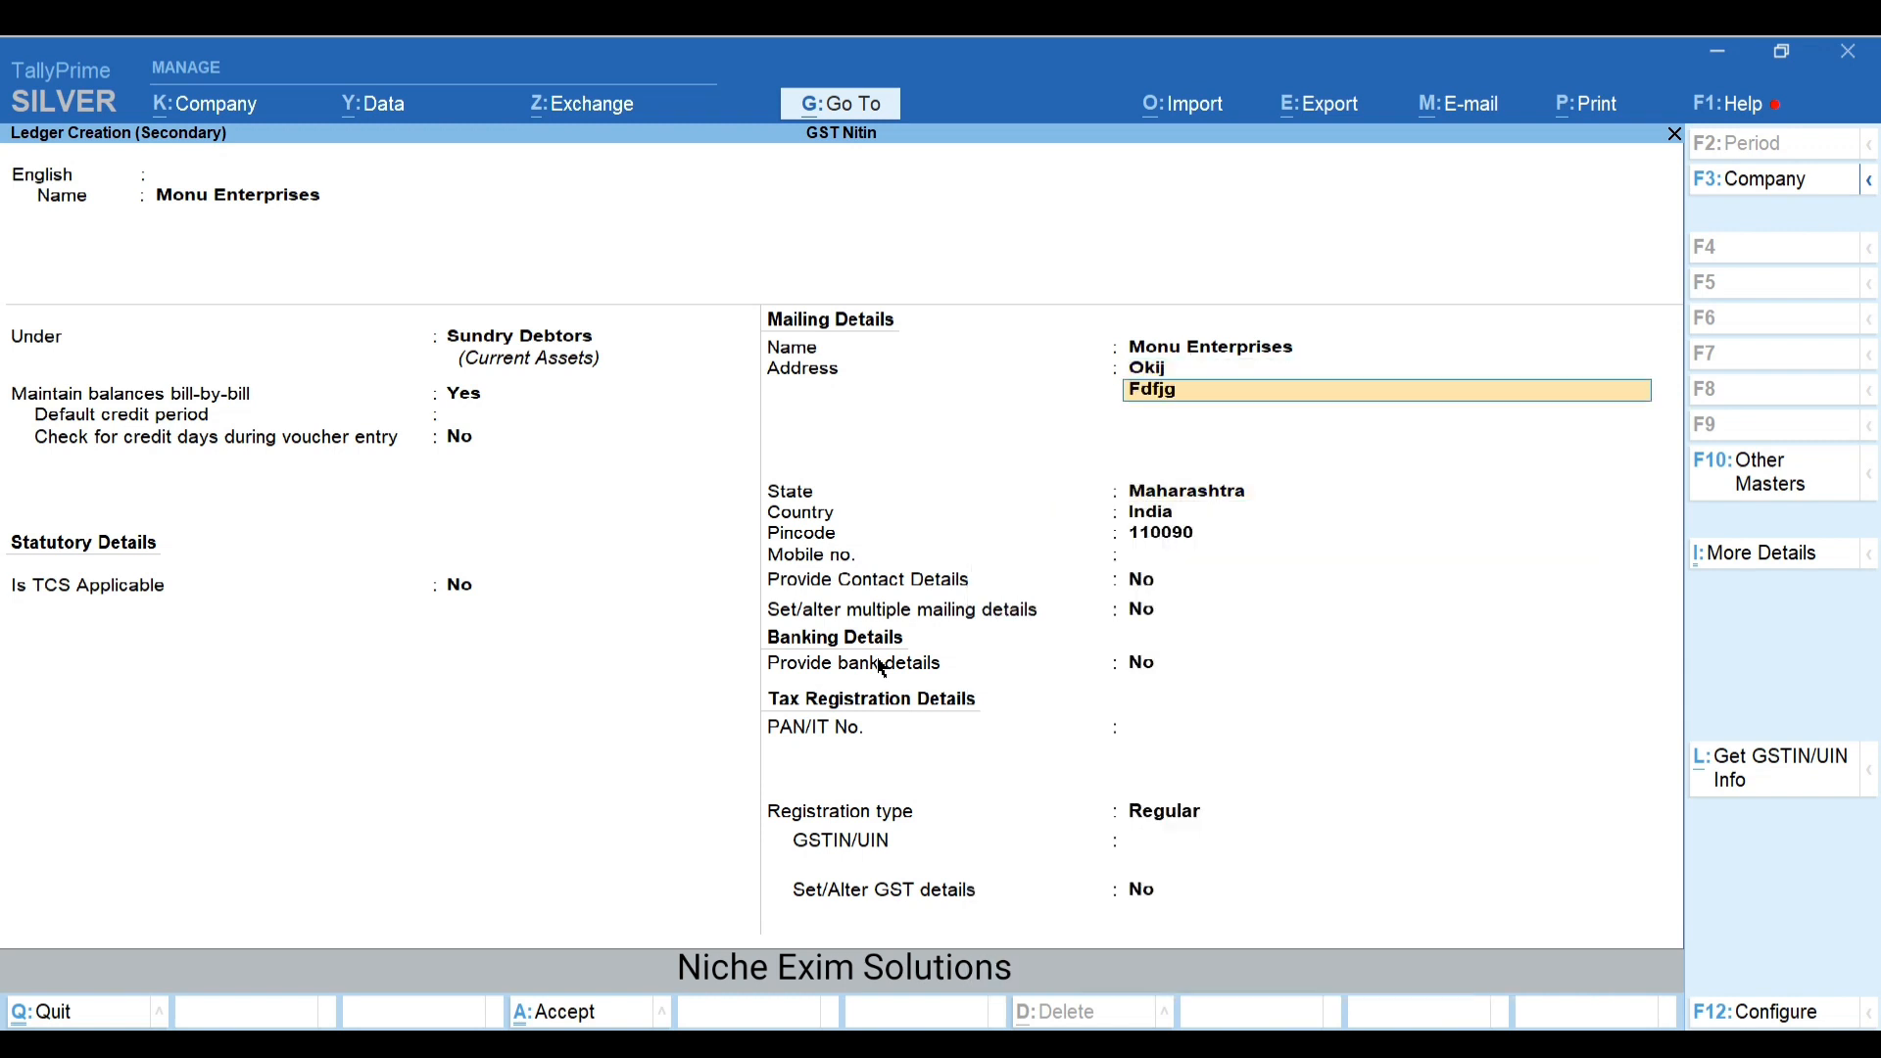
{"action": "key", "text": "Return"}
{"action": "type", "text": "Sjhj"}
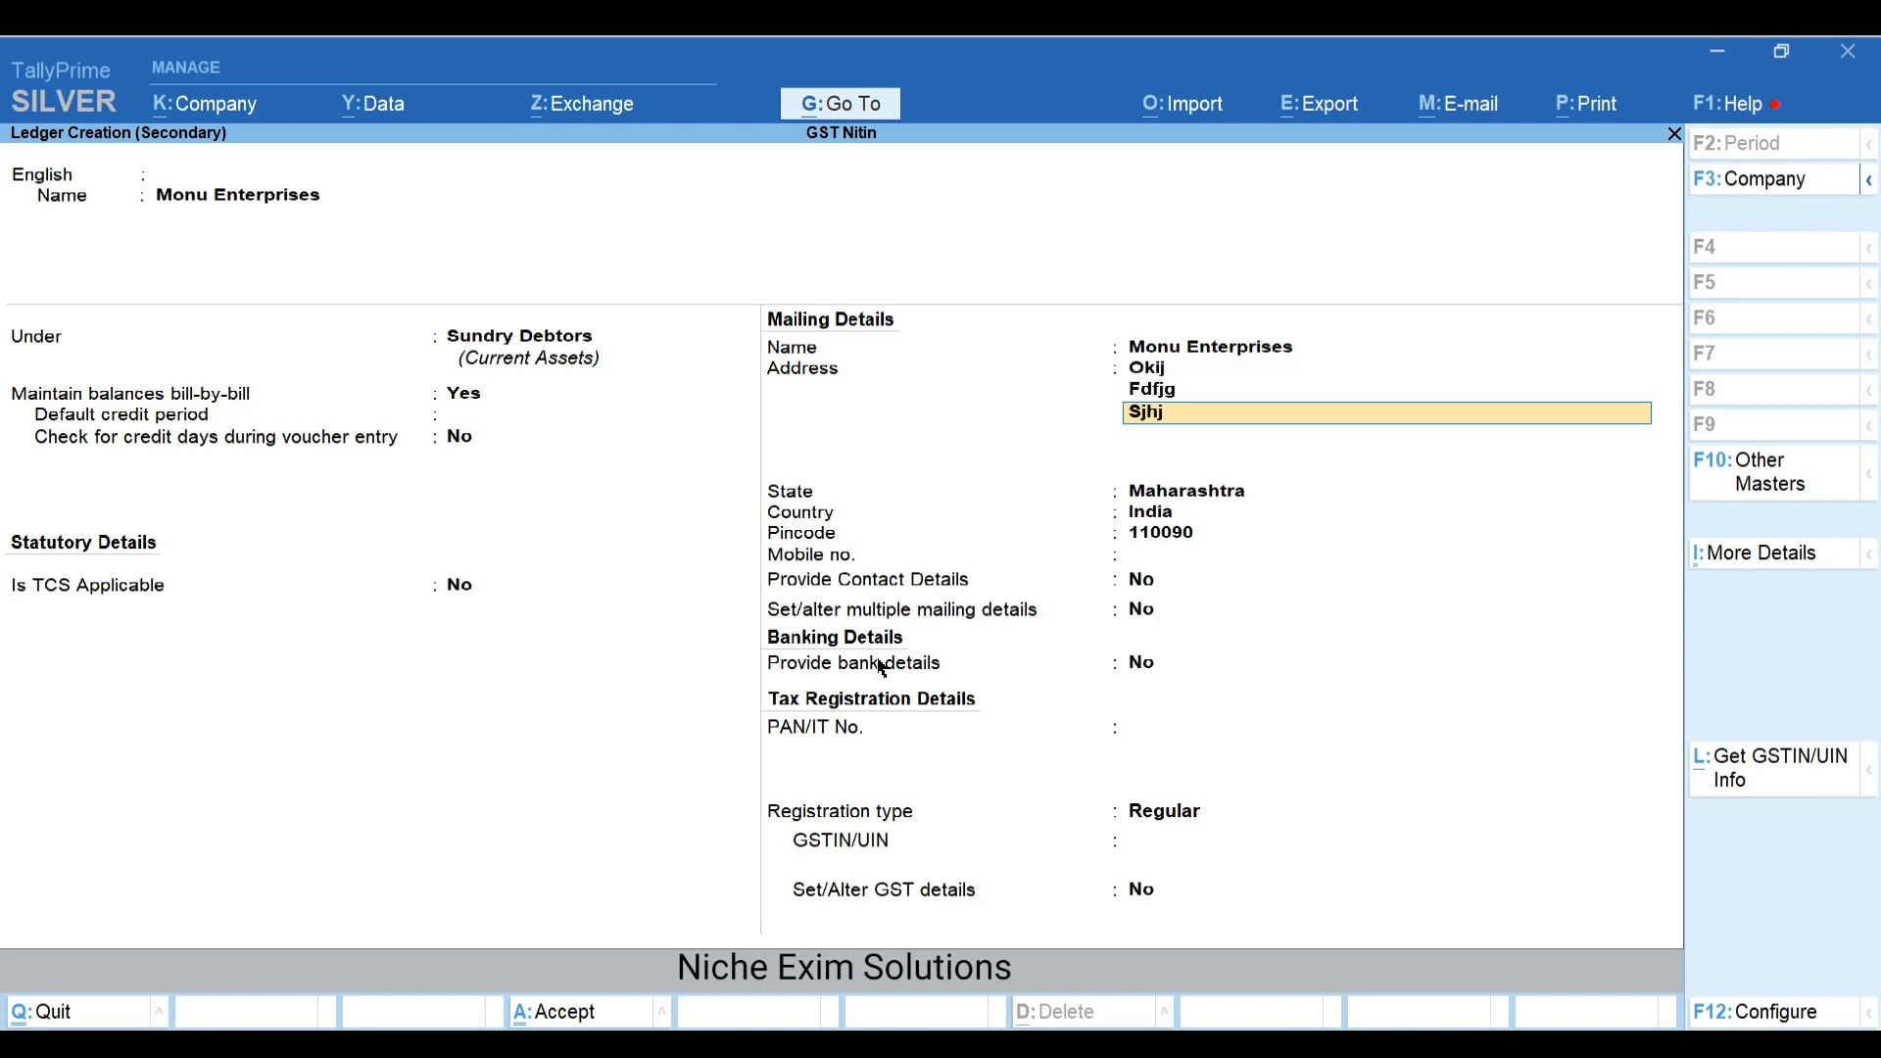
{"action": "key", "text": "Return"}
Set Provide Contact Details to Yes and enter only the contact person's name, leaving the mobile number and other contact fields blank
{"action": "key", "text": "Return"}
{"action": "key", "text": "Return"}
{"action": "key", "text": "Return"}
{"action": "key", "text": "Return"}
{"action": "key", "text": "Return"}
{"action": "type", "text": "y"}
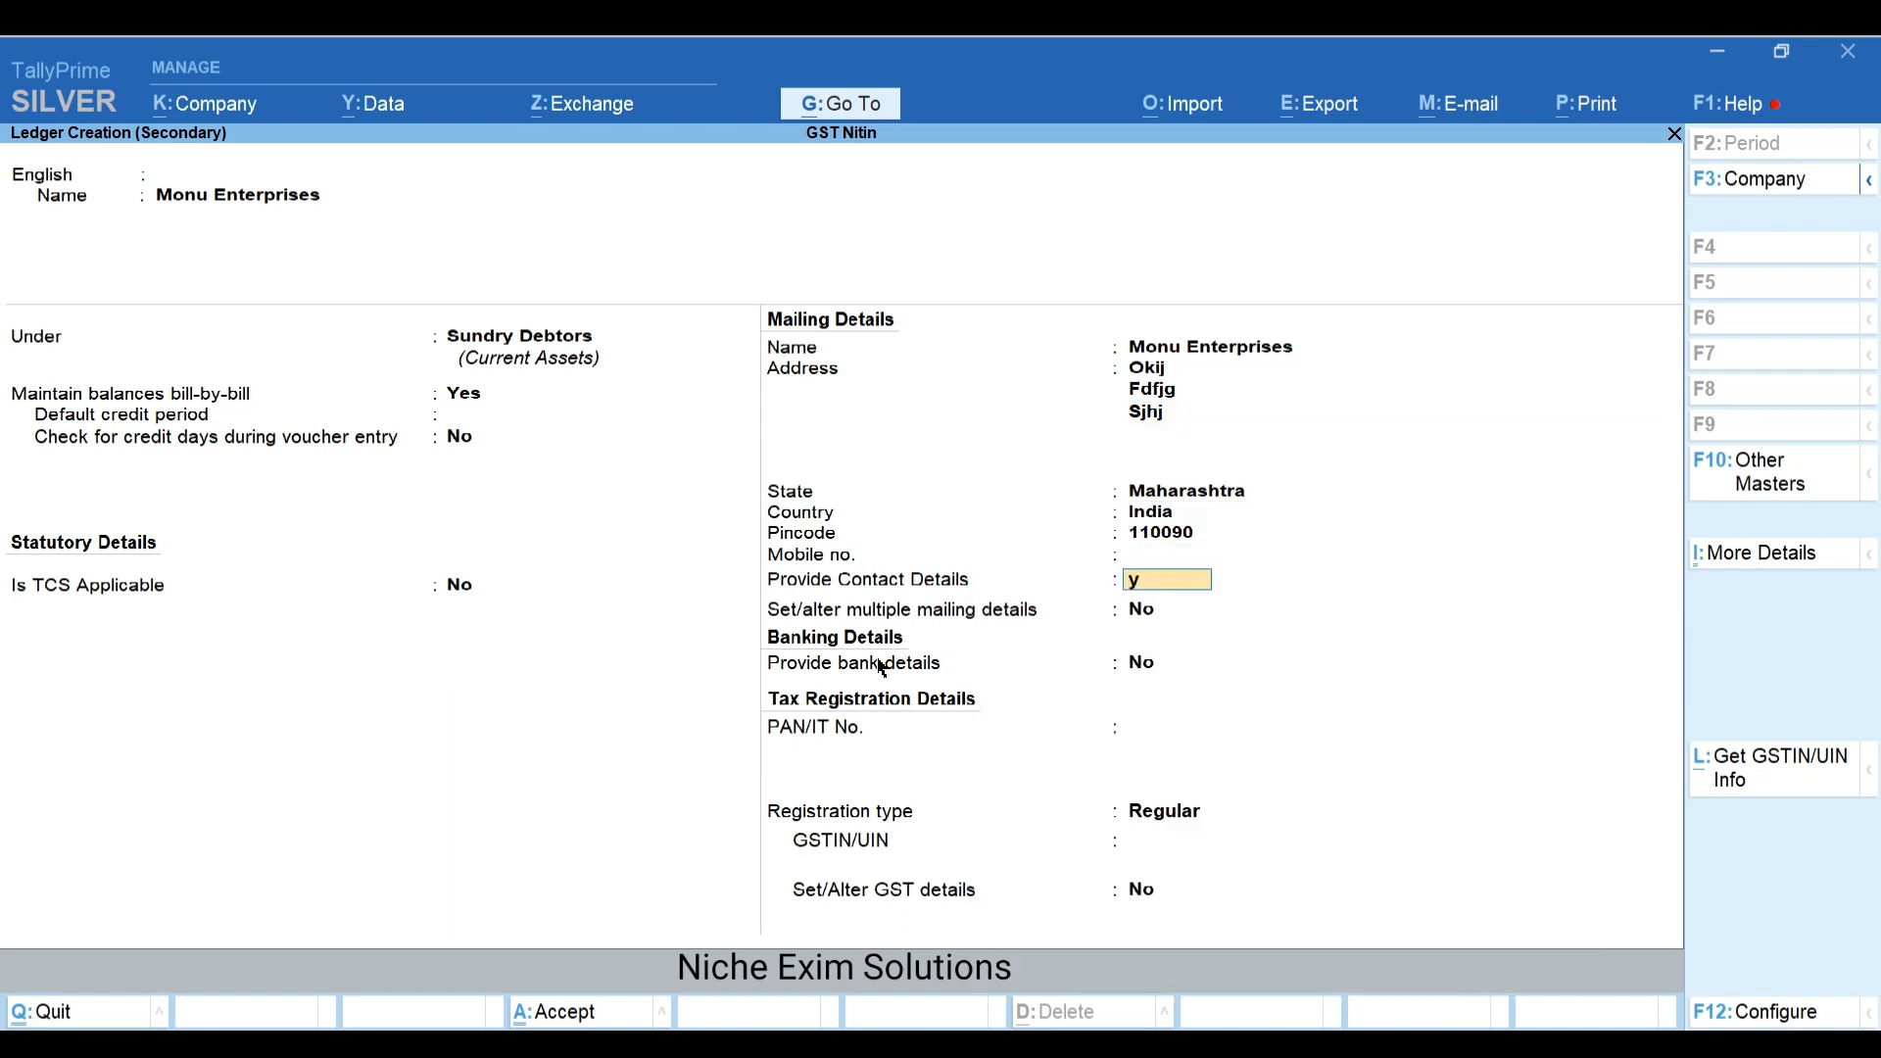
{"action": "key", "text": "Return"}
{"action": "type", "text": "Monu"}
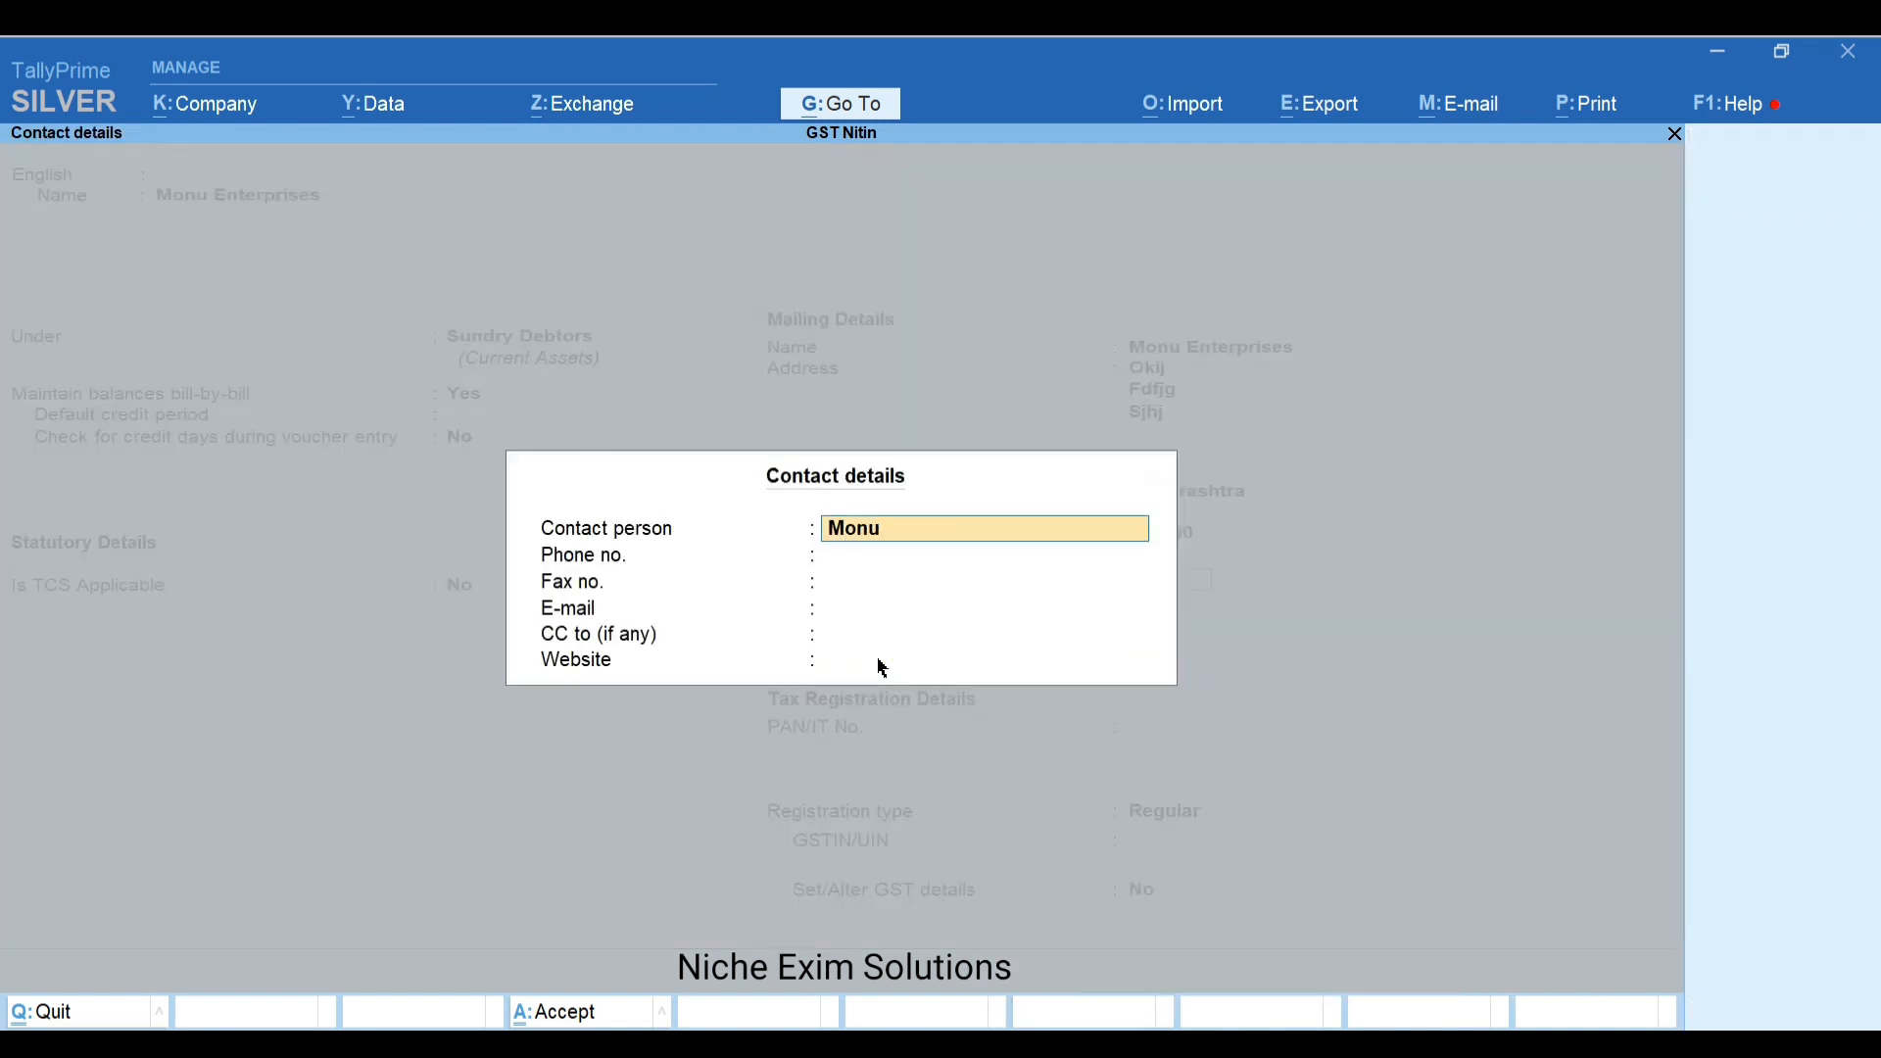
{"action": "key", "text": "Return"}
{"action": "key", "text": "Return"}
{"action": "key", "text": "Return"}
{"action": "key", "text": "Return"}
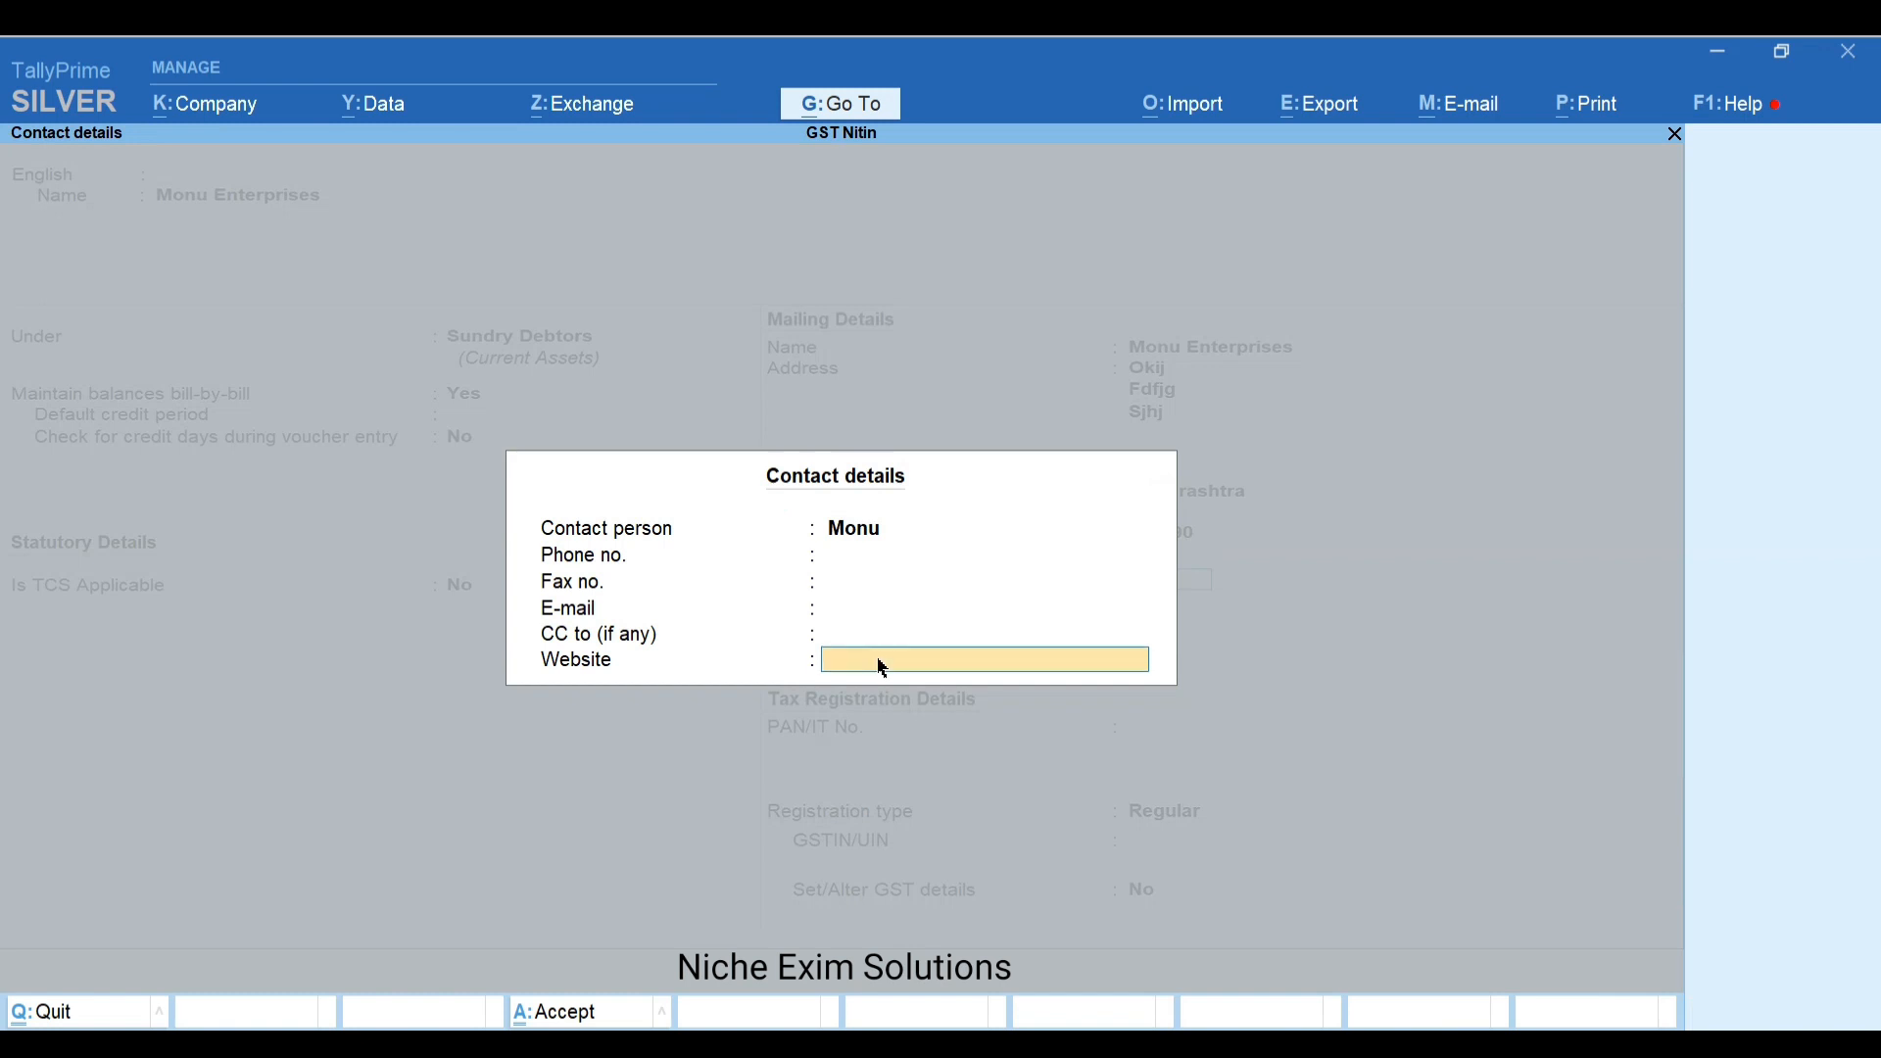
{"action": "key", "text": "Return"}
Set the party's GST registration type to Unregistered, leave bank details and Set/Alter GST details as No, and save the ledger
{"action": "key", "text": "Return"}
{"action": "key", "text": "Return"}
{"action": "key", "text": "Return"}
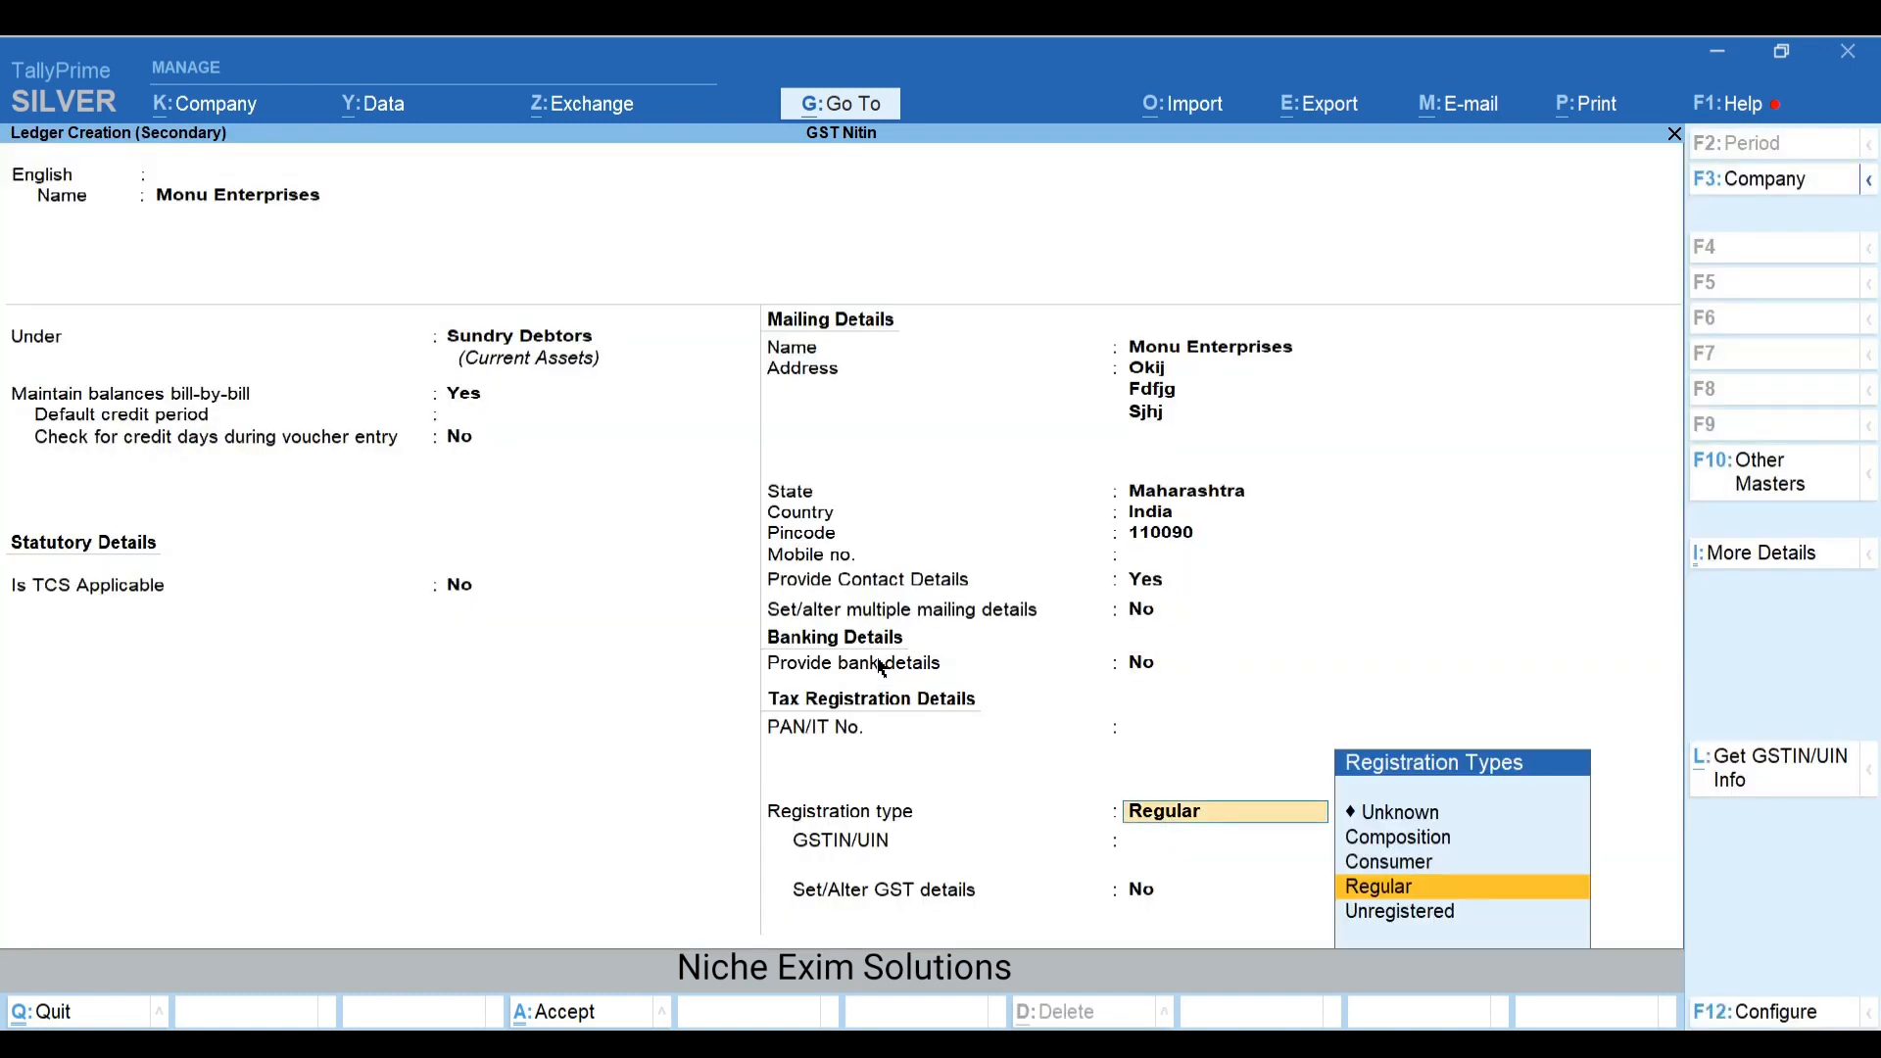
{"action": "key", "text": "Return"}
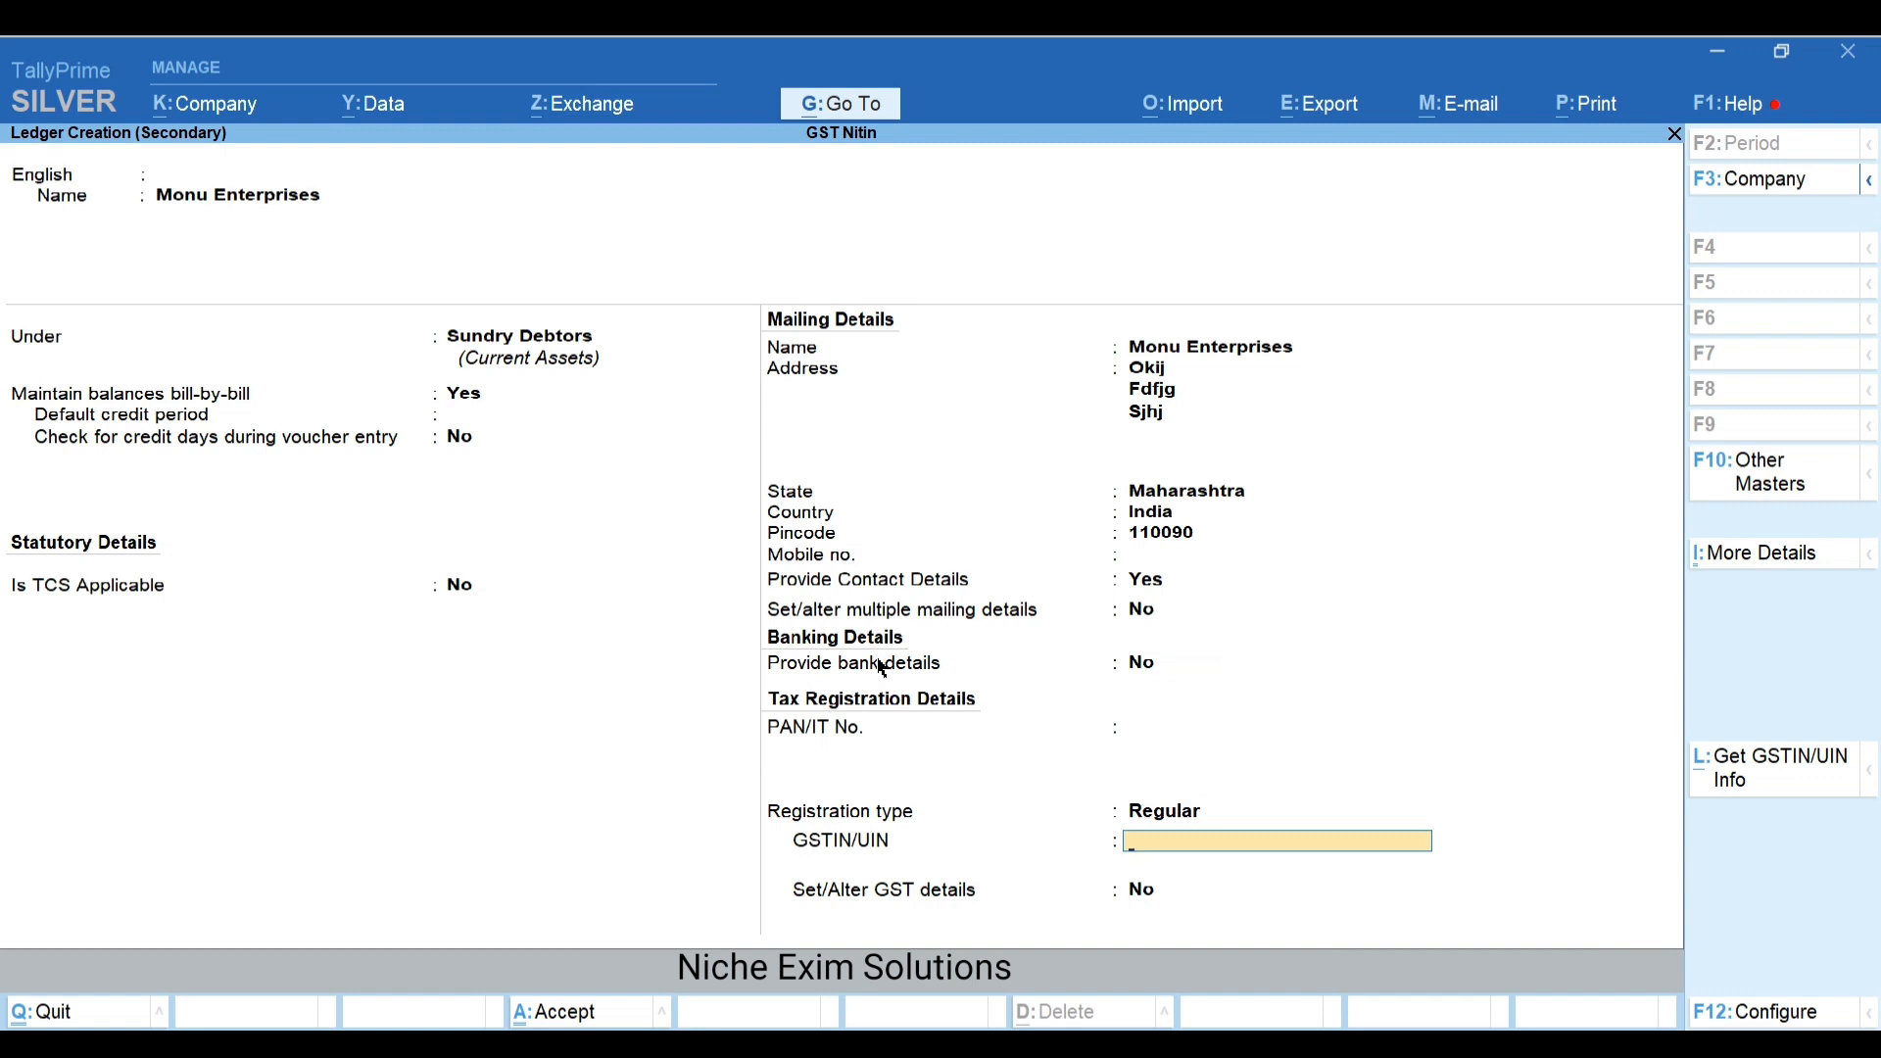
{"action": "key", "text": "BackSpace"}
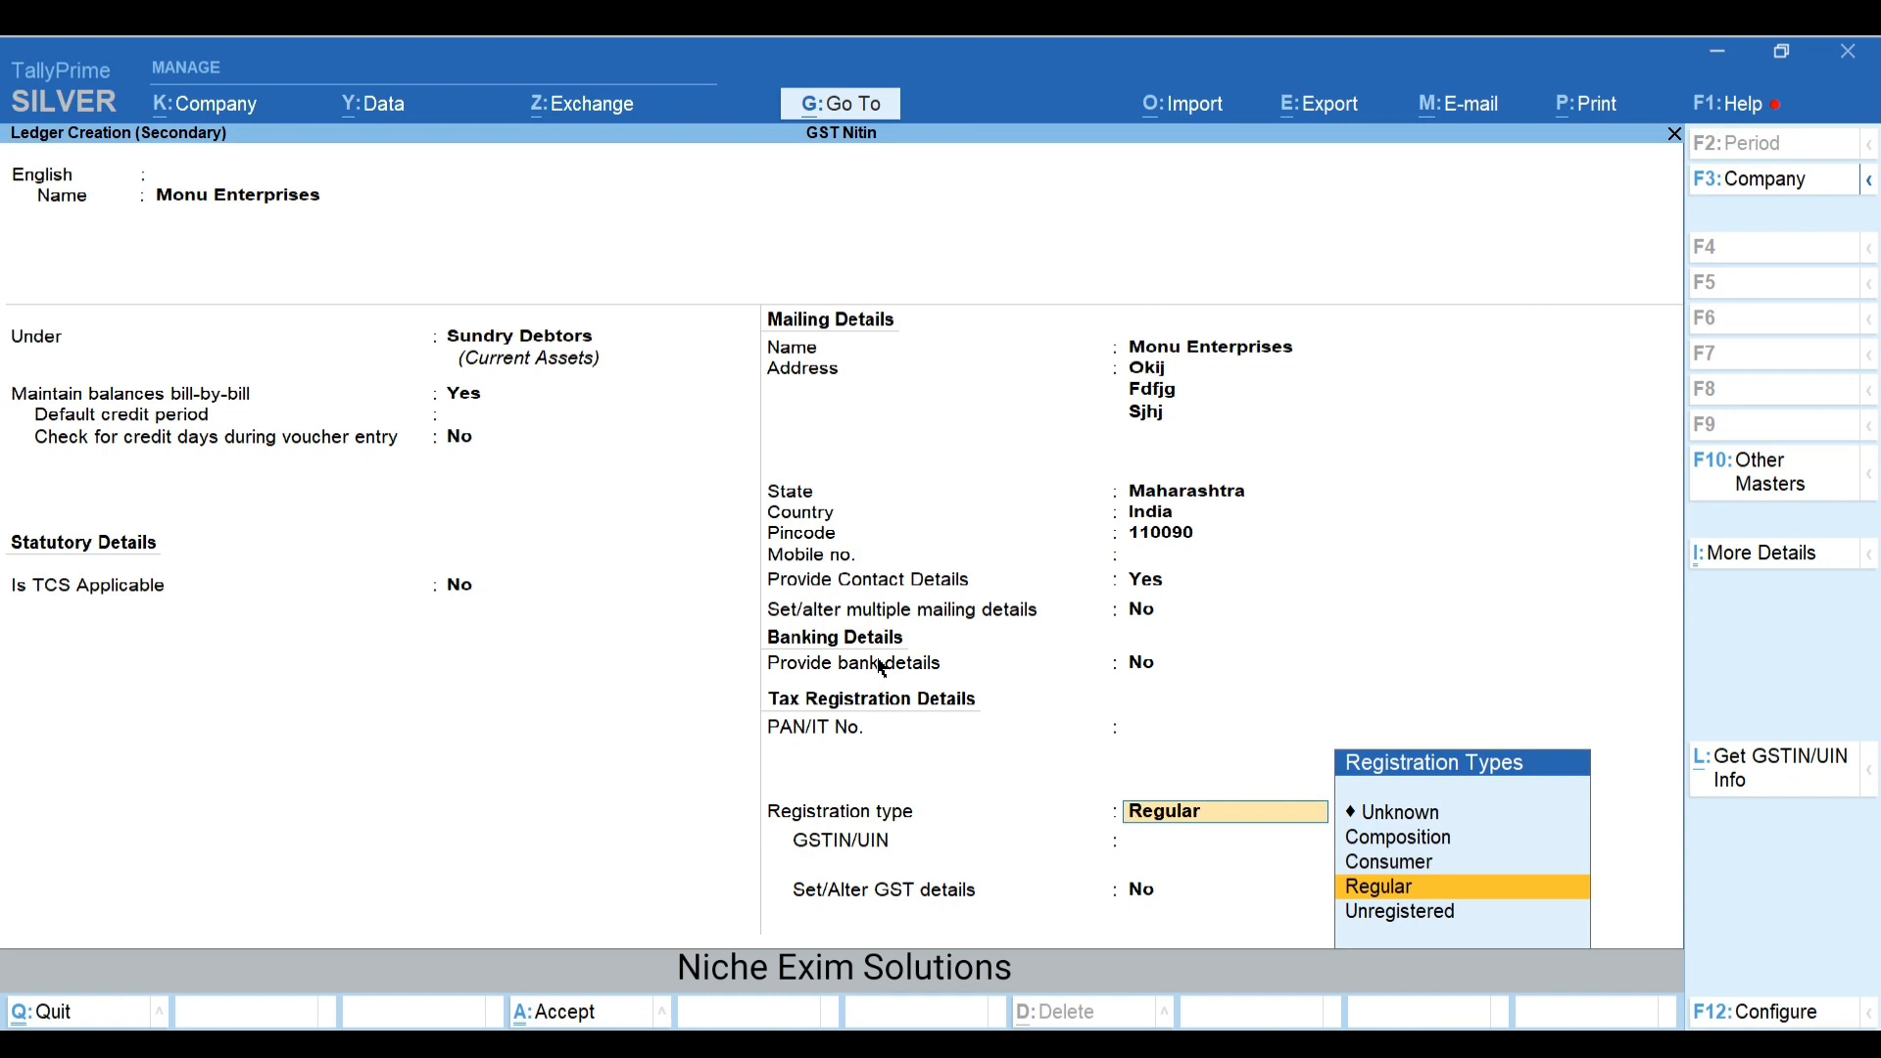
{"action": "key", "text": "Down"}
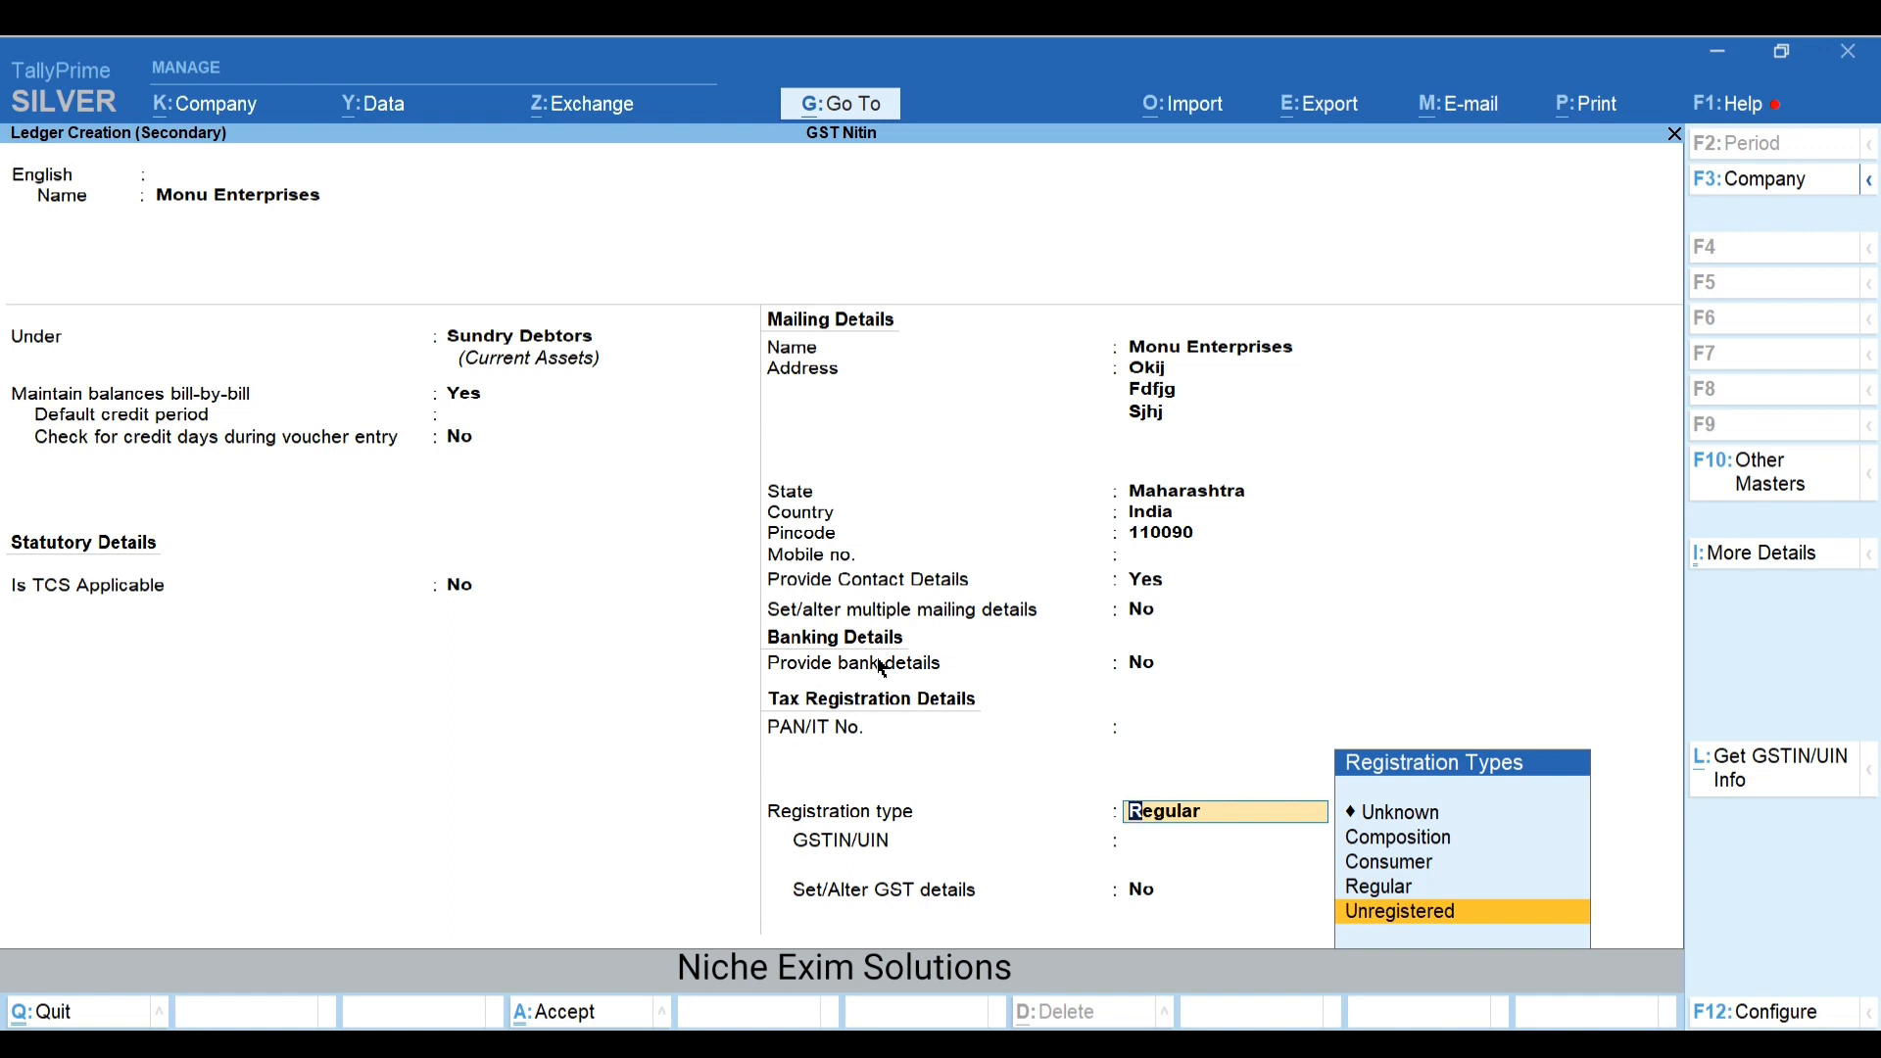
{"action": "key", "text": "Up"}
{"action": "key", "text": "Up"}
{"action": "key", "text": "Up"}
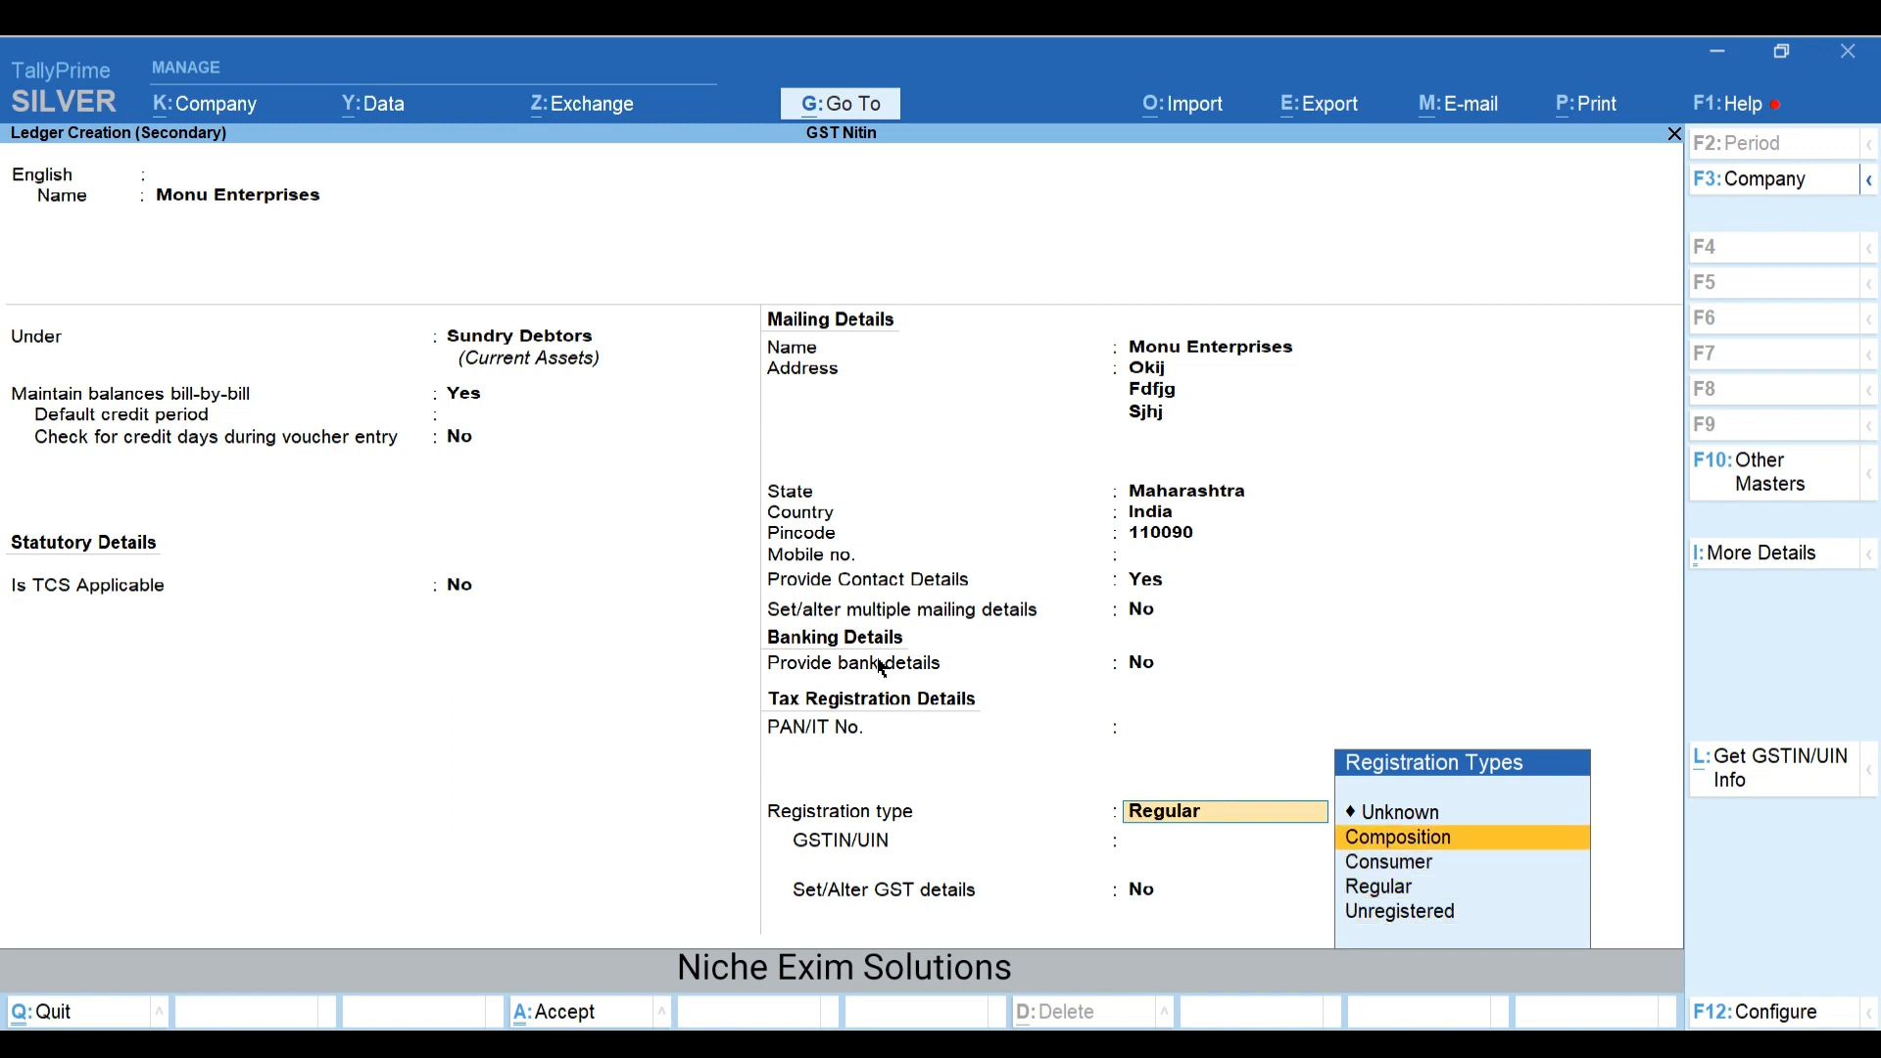
{"action": "key", "text": "Down"}
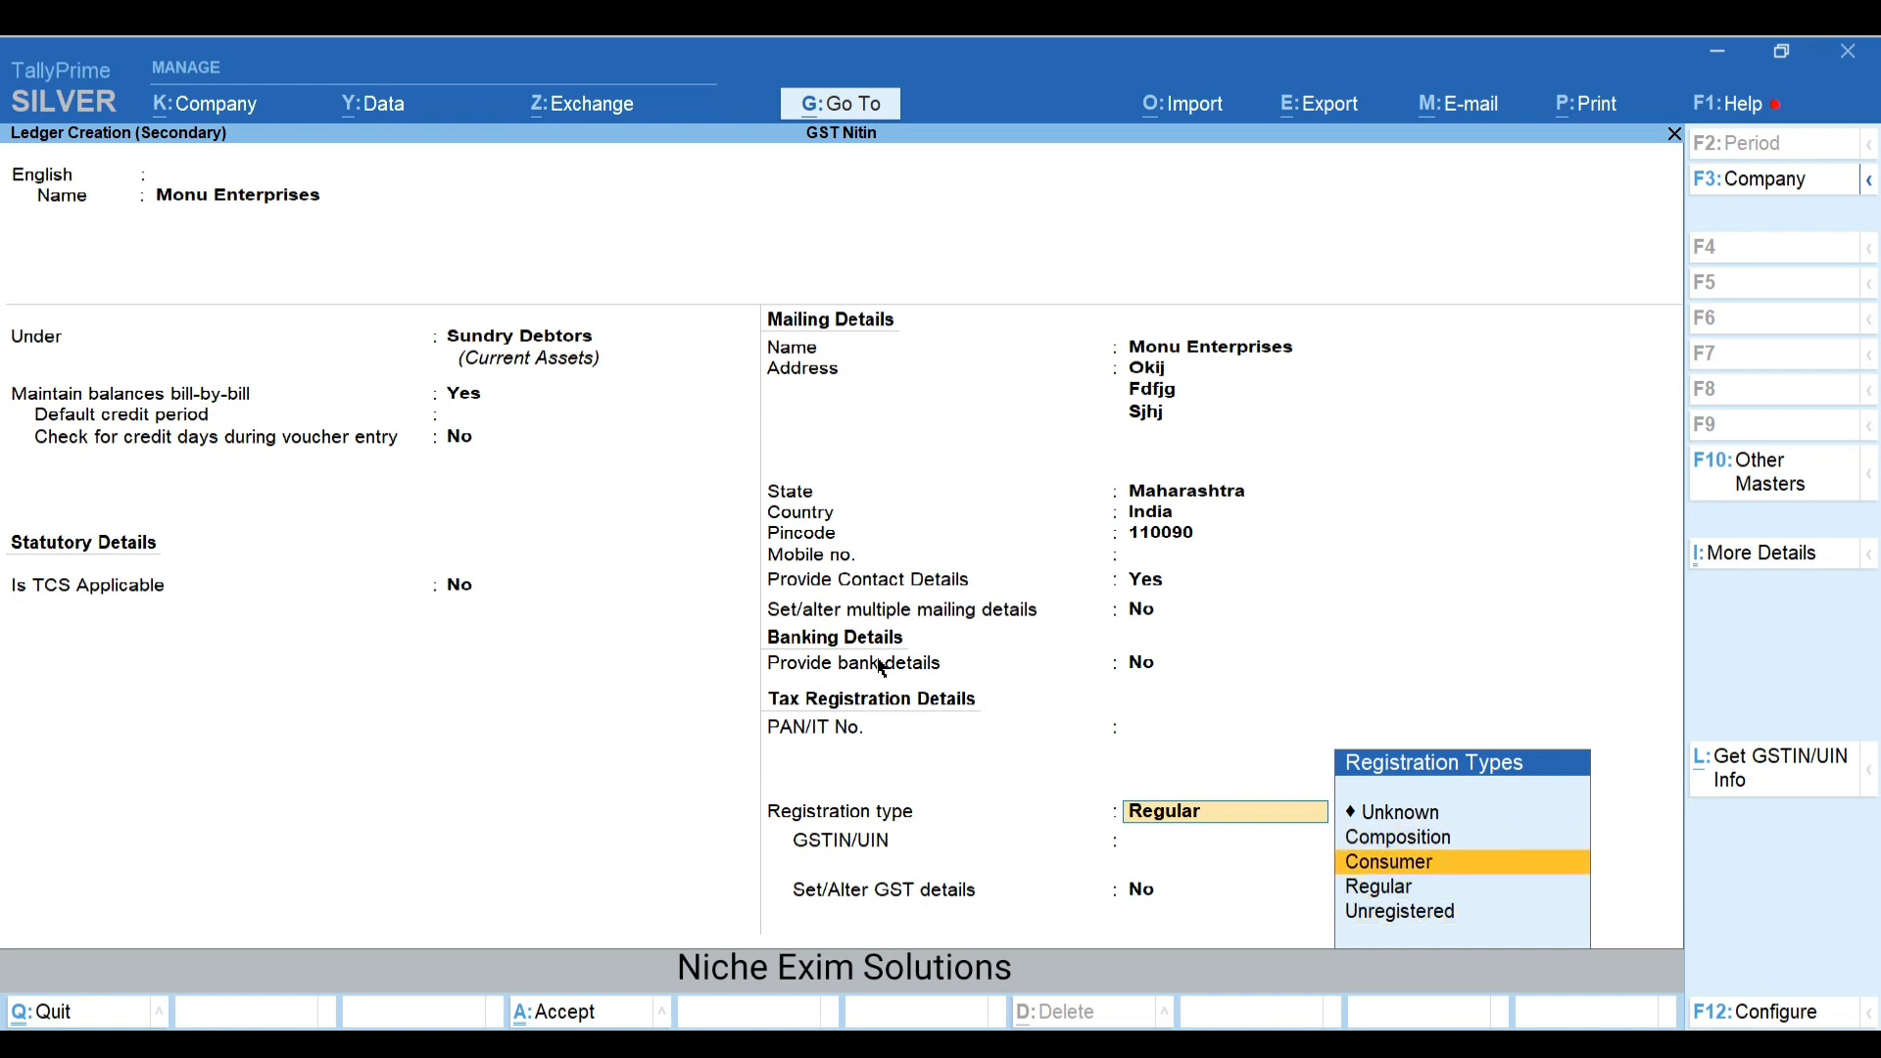
{"action": "key", "text": "Down"}
{"action": "key", "text": "Down"}
{"action": "key", "text": "Return"}
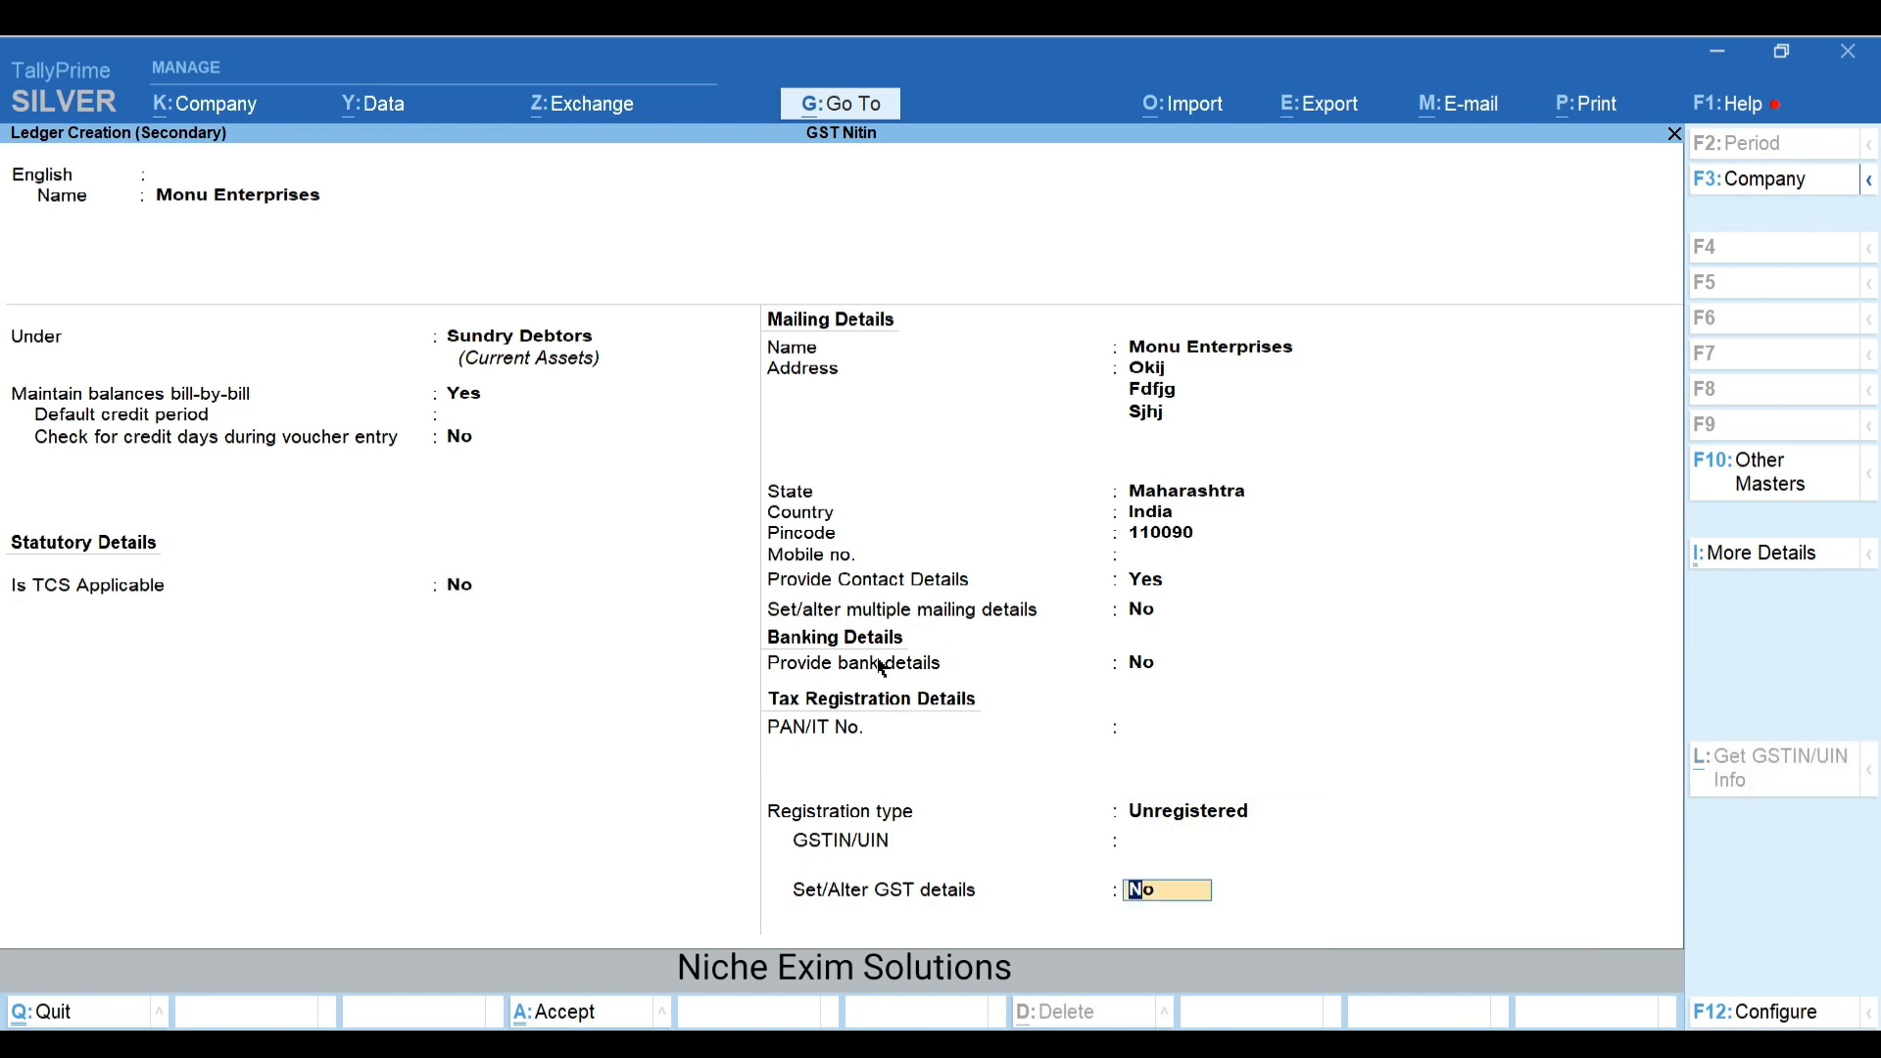
{"action": "key", "text": "Return"}
{"action": "key", "text": "y"}
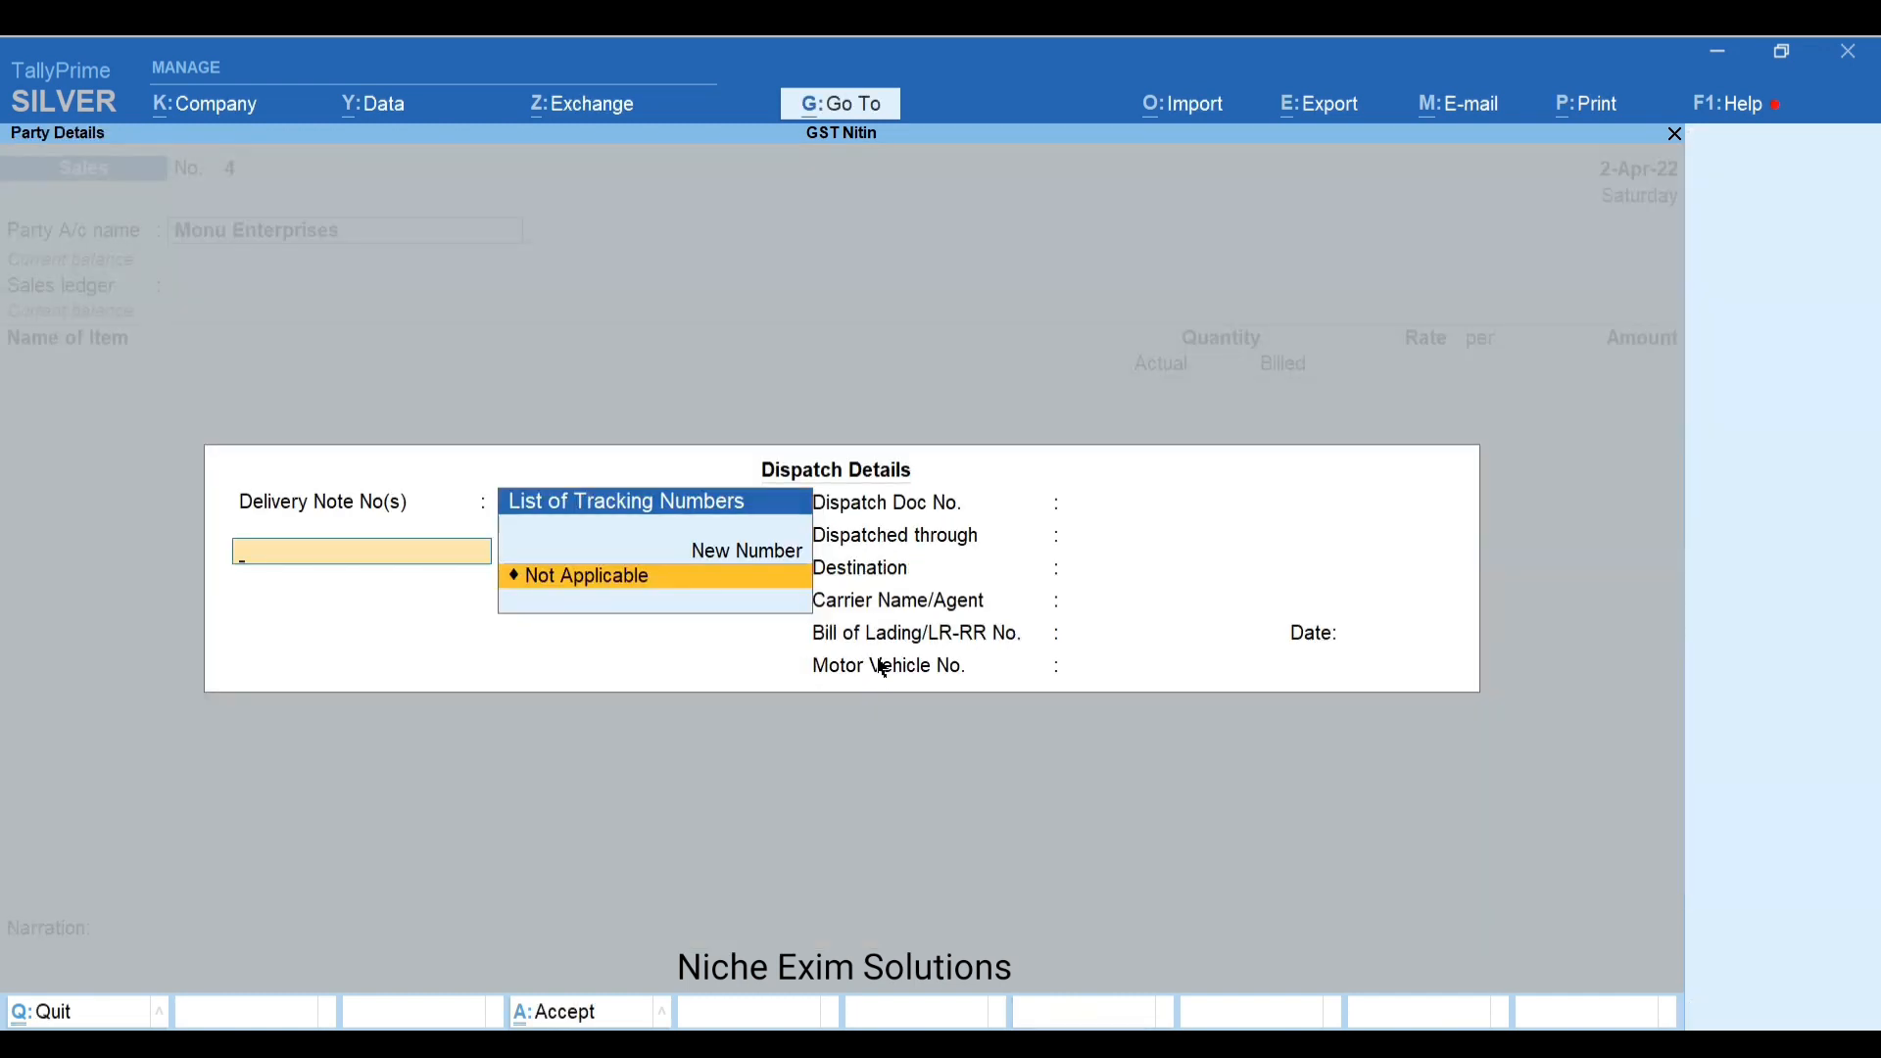
Set the delivery note number to Not Applicable and leave the remaining dispatch details blank
{"action": "key", "text": "Return"}
{"action": "key", "text": "Return"}
{"action": "key", "text": "Return"}
{"action": "key", "text": "Return"}
{"action": "key", "text": "Return"}
{"action": "key", "text": "Return"}
{"action": "key", "text": "Return"}
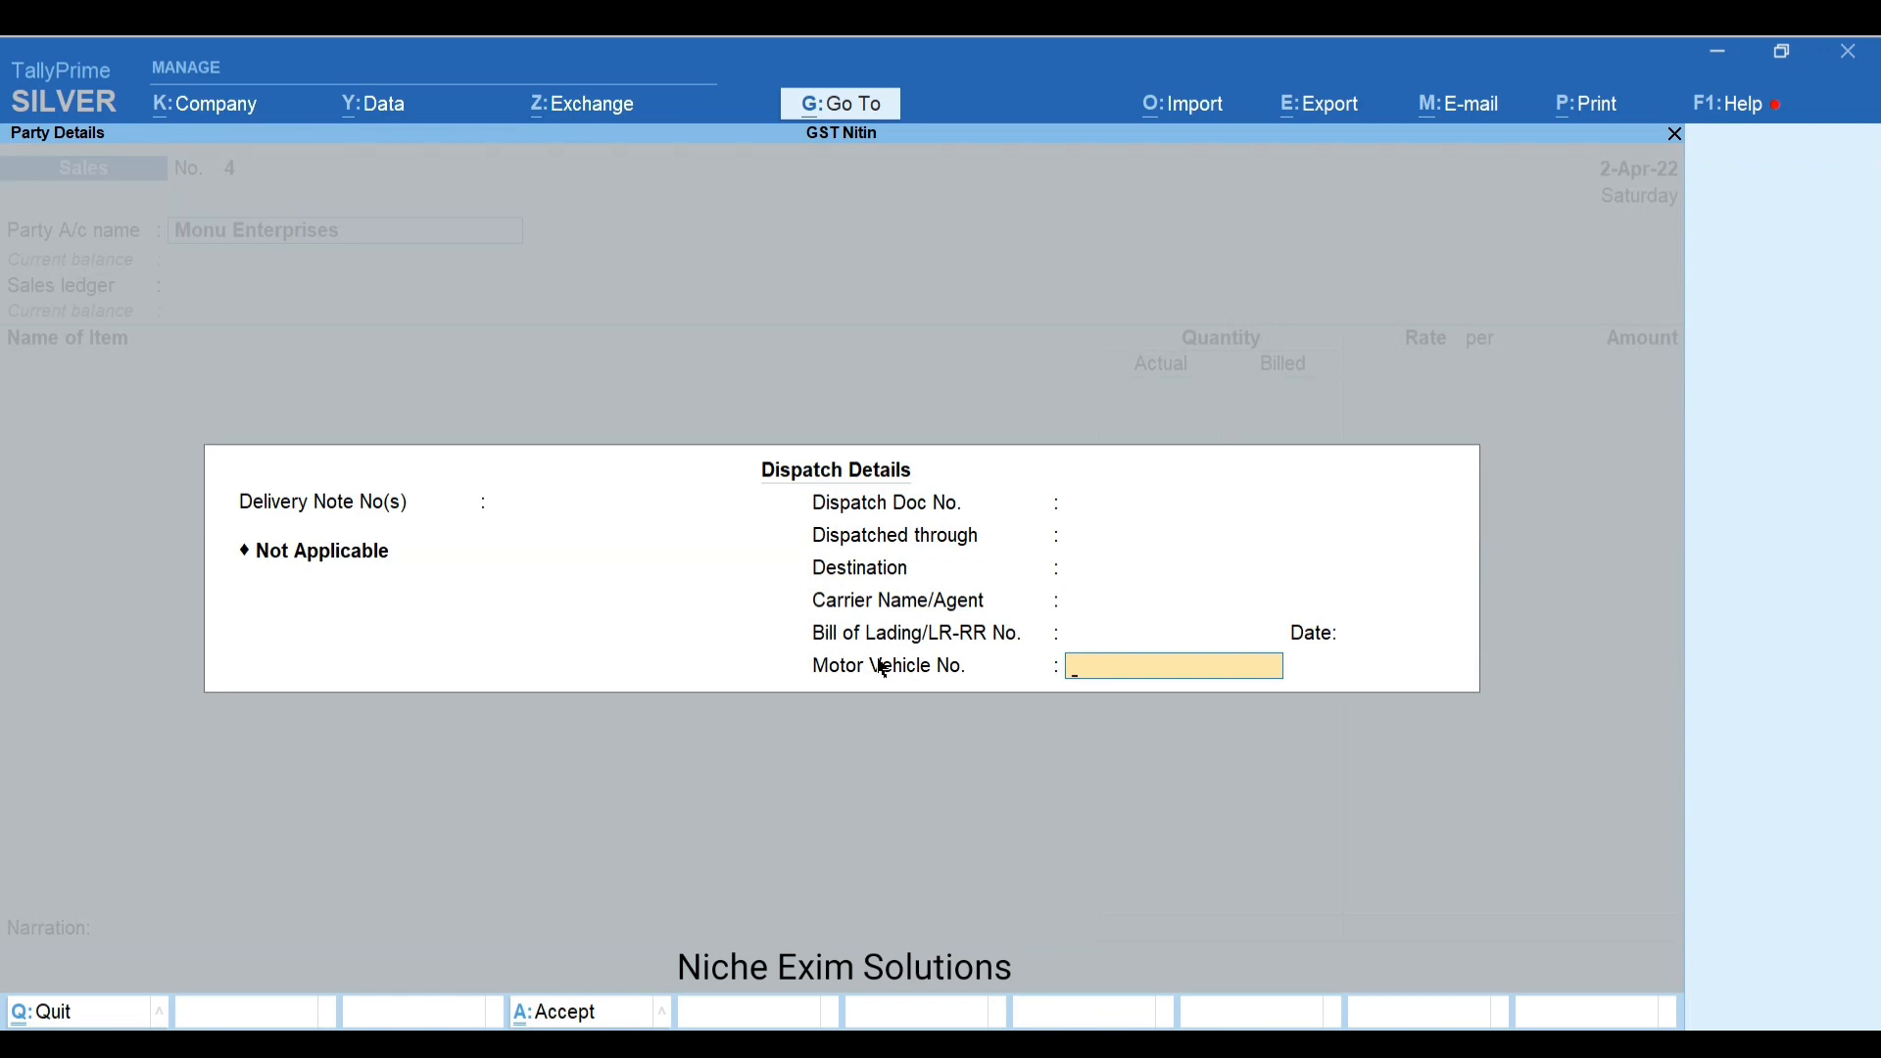
{"action": "key", "text": "Return"}
Accept the Monu Enterprises party details with the Primary address type and Maharashtra as place of supply
{"action": "key", "text": "Return"}
{"action": "key", "text": "Return"}
{"action": "key", "text": "Return"}
{"action": "key", "text": "Return"}
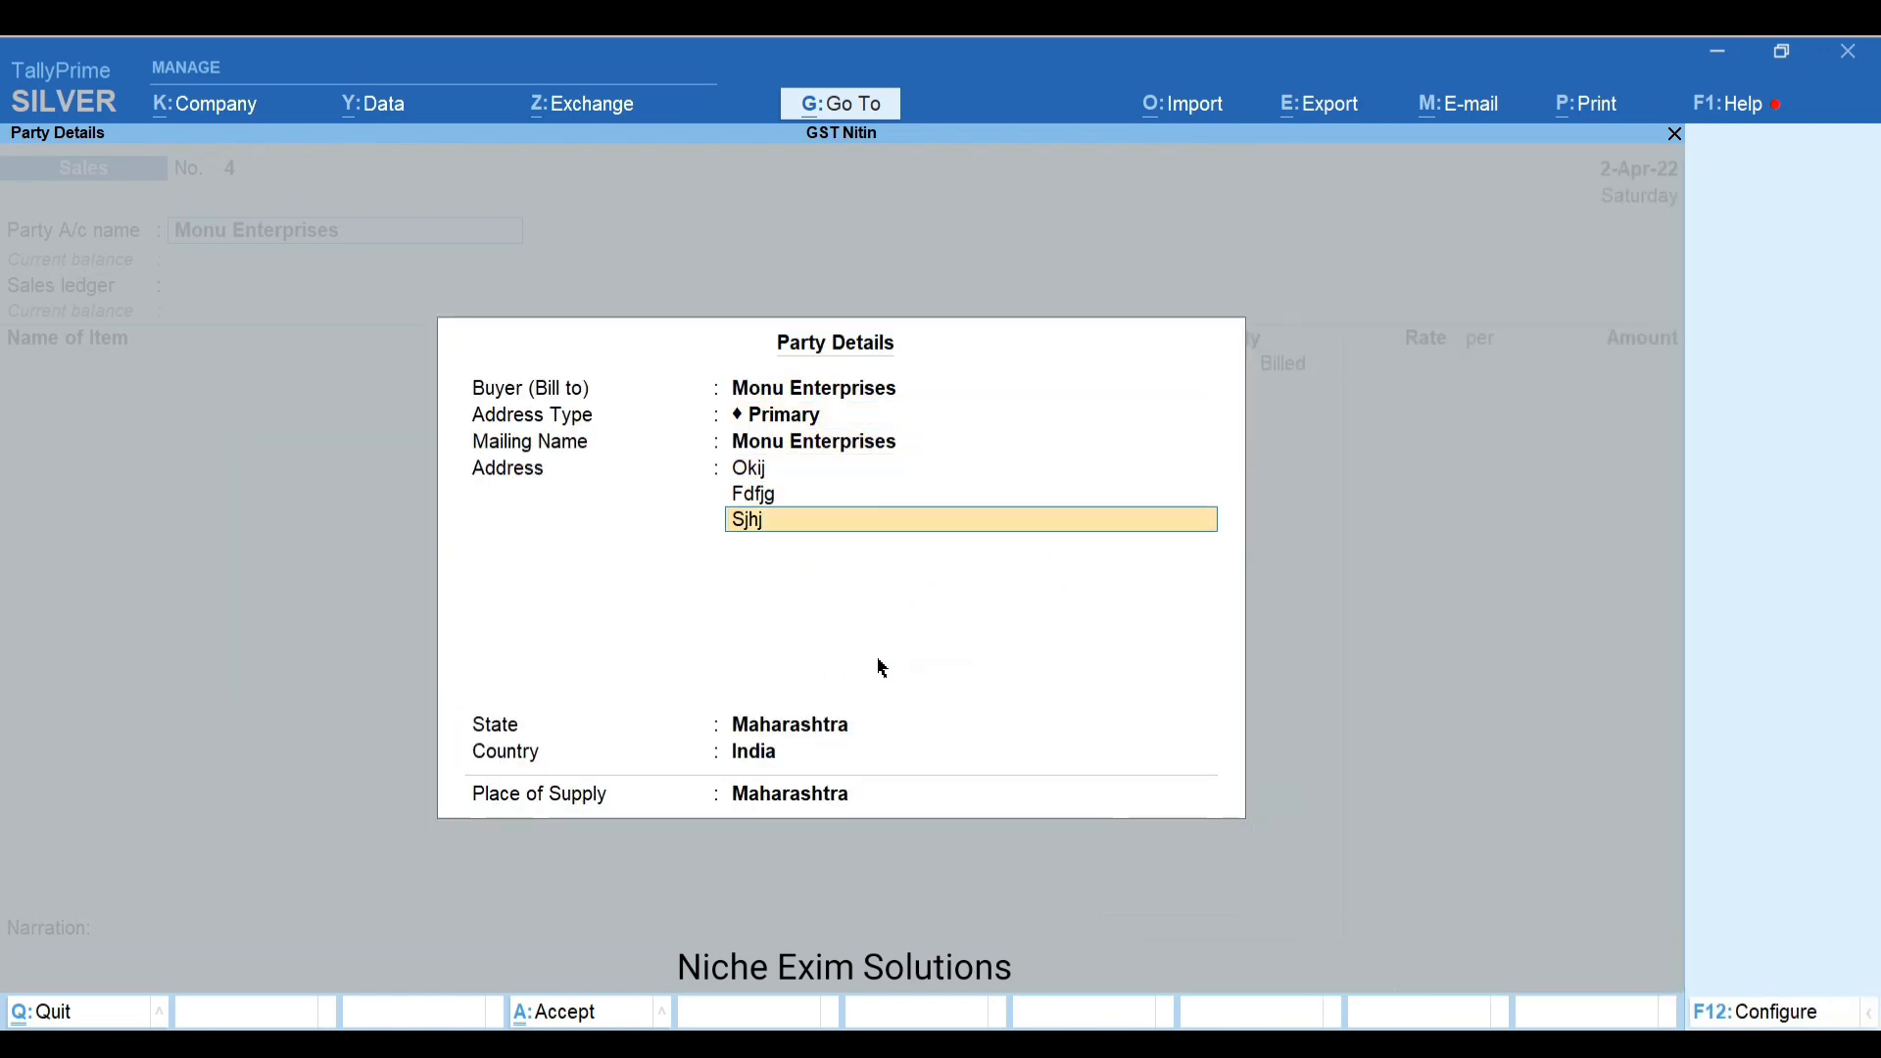
{"action": "key", "text": "Return"}
{"action": "key", "text": "Return"}
{"action": "key", "text": "Return"}
{"action": "key", "text": "Return"}
{"action": "key", "text": "Return"}
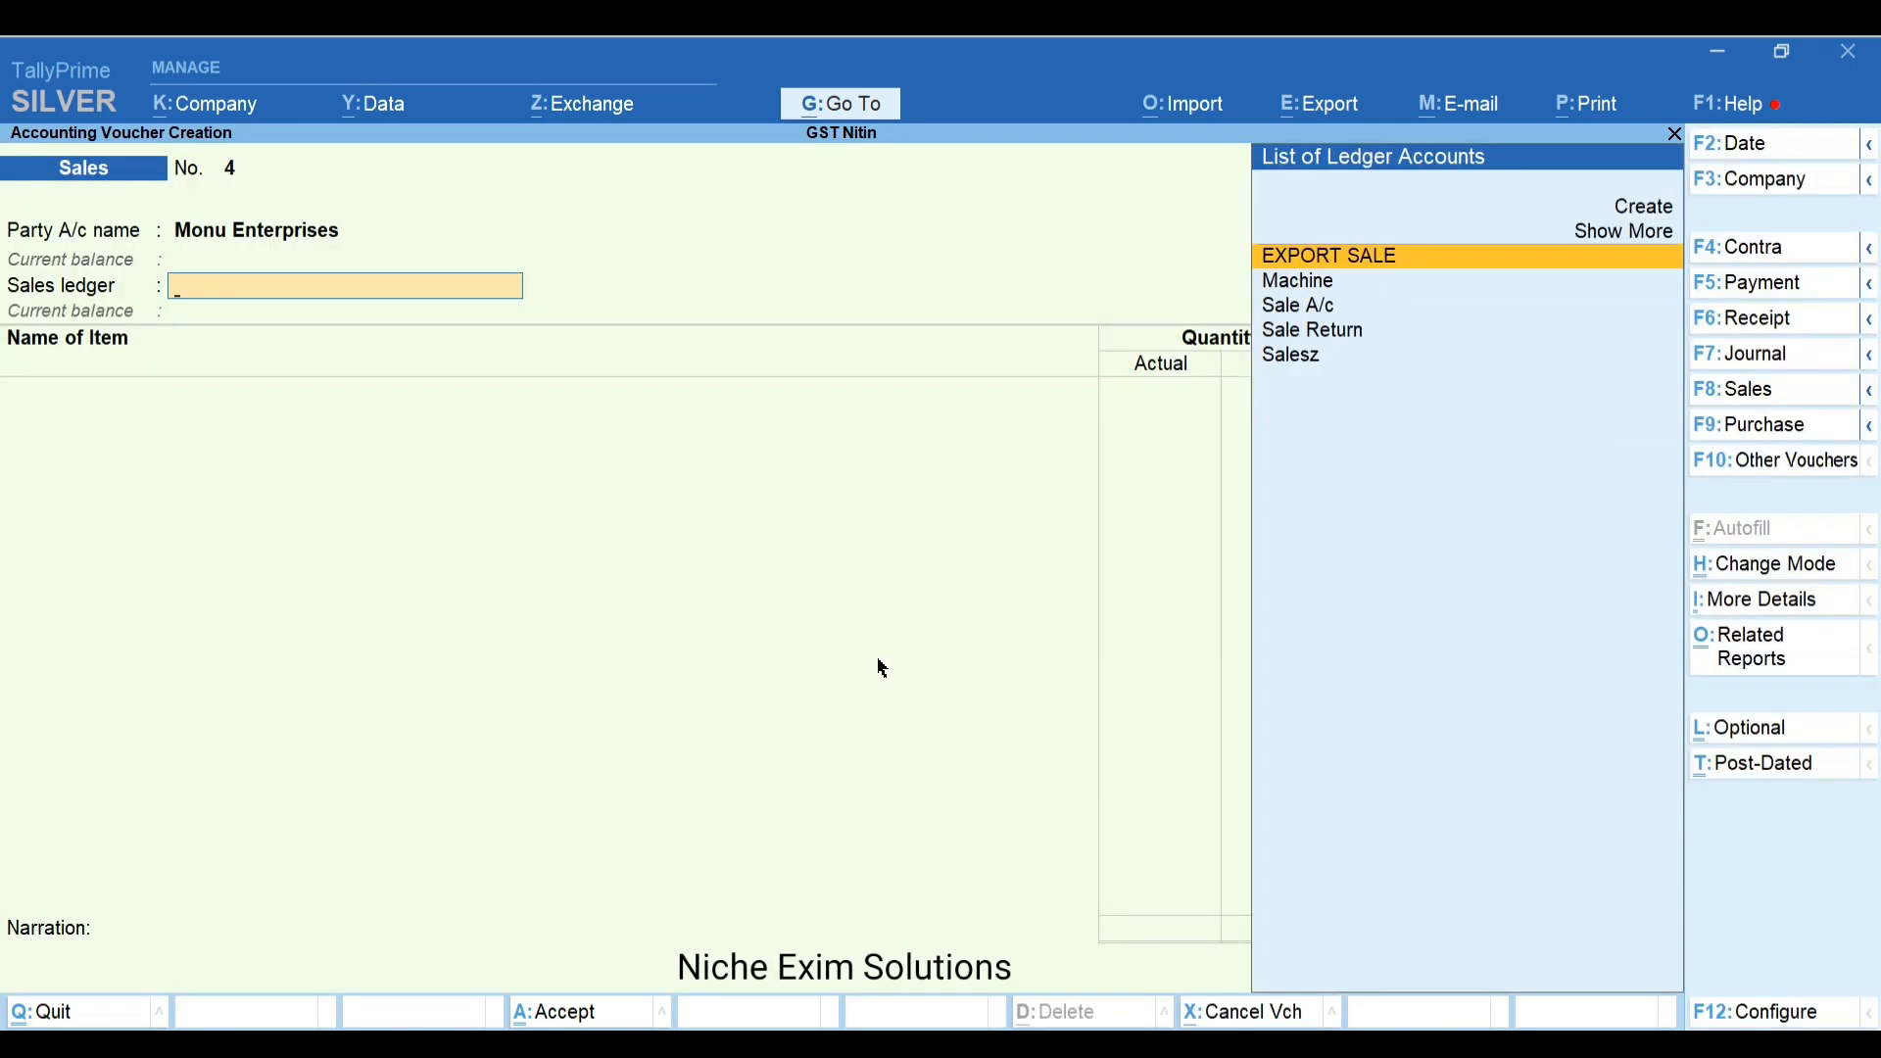
Choose Sale A/c as the sales ledger of the voucher
{"action": "key", "text": "Down"}
{"action": "key", "text": "Down"}
{"action": "key", "text": "Return"}
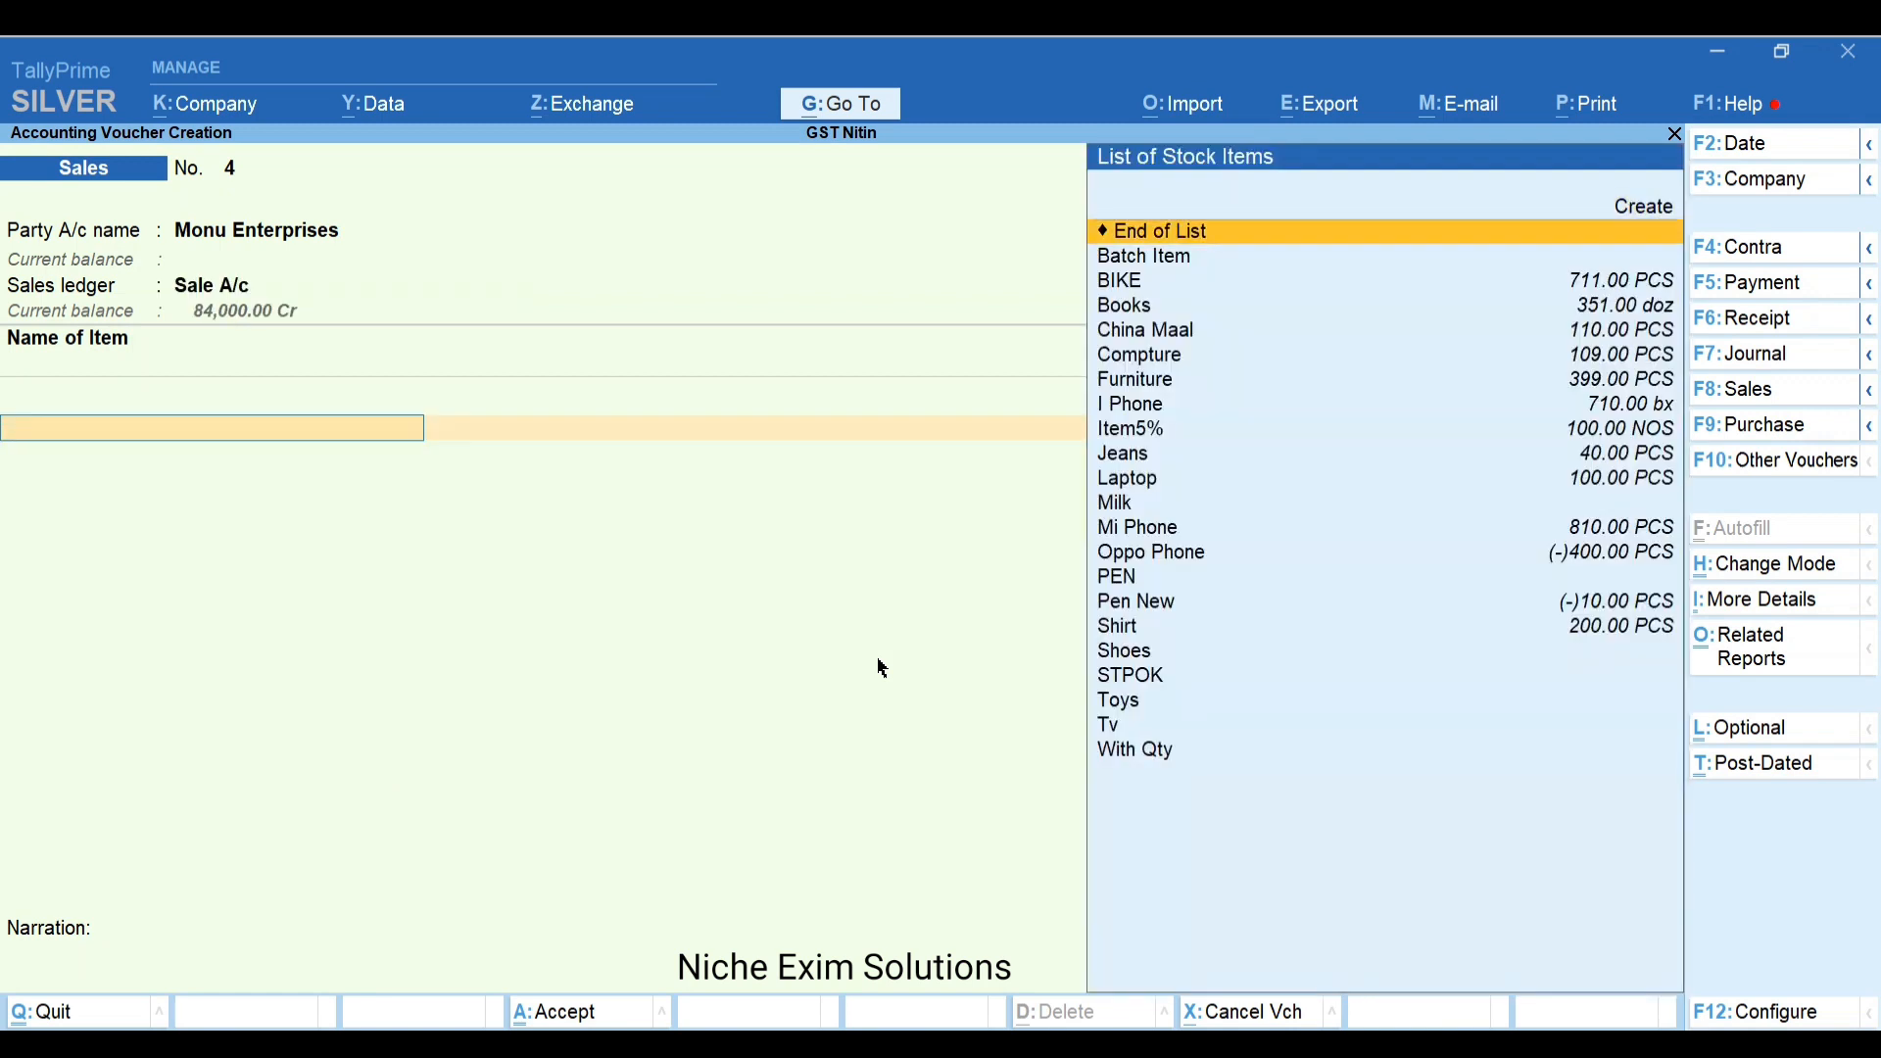
Add the Books item with 10 doz from Main Location at rate 1,000.00, and end the item list
{"action": "key", "text": "Down"}
{"action": "key", "text": "Down"}
{"action": "key", "text": "Down"}
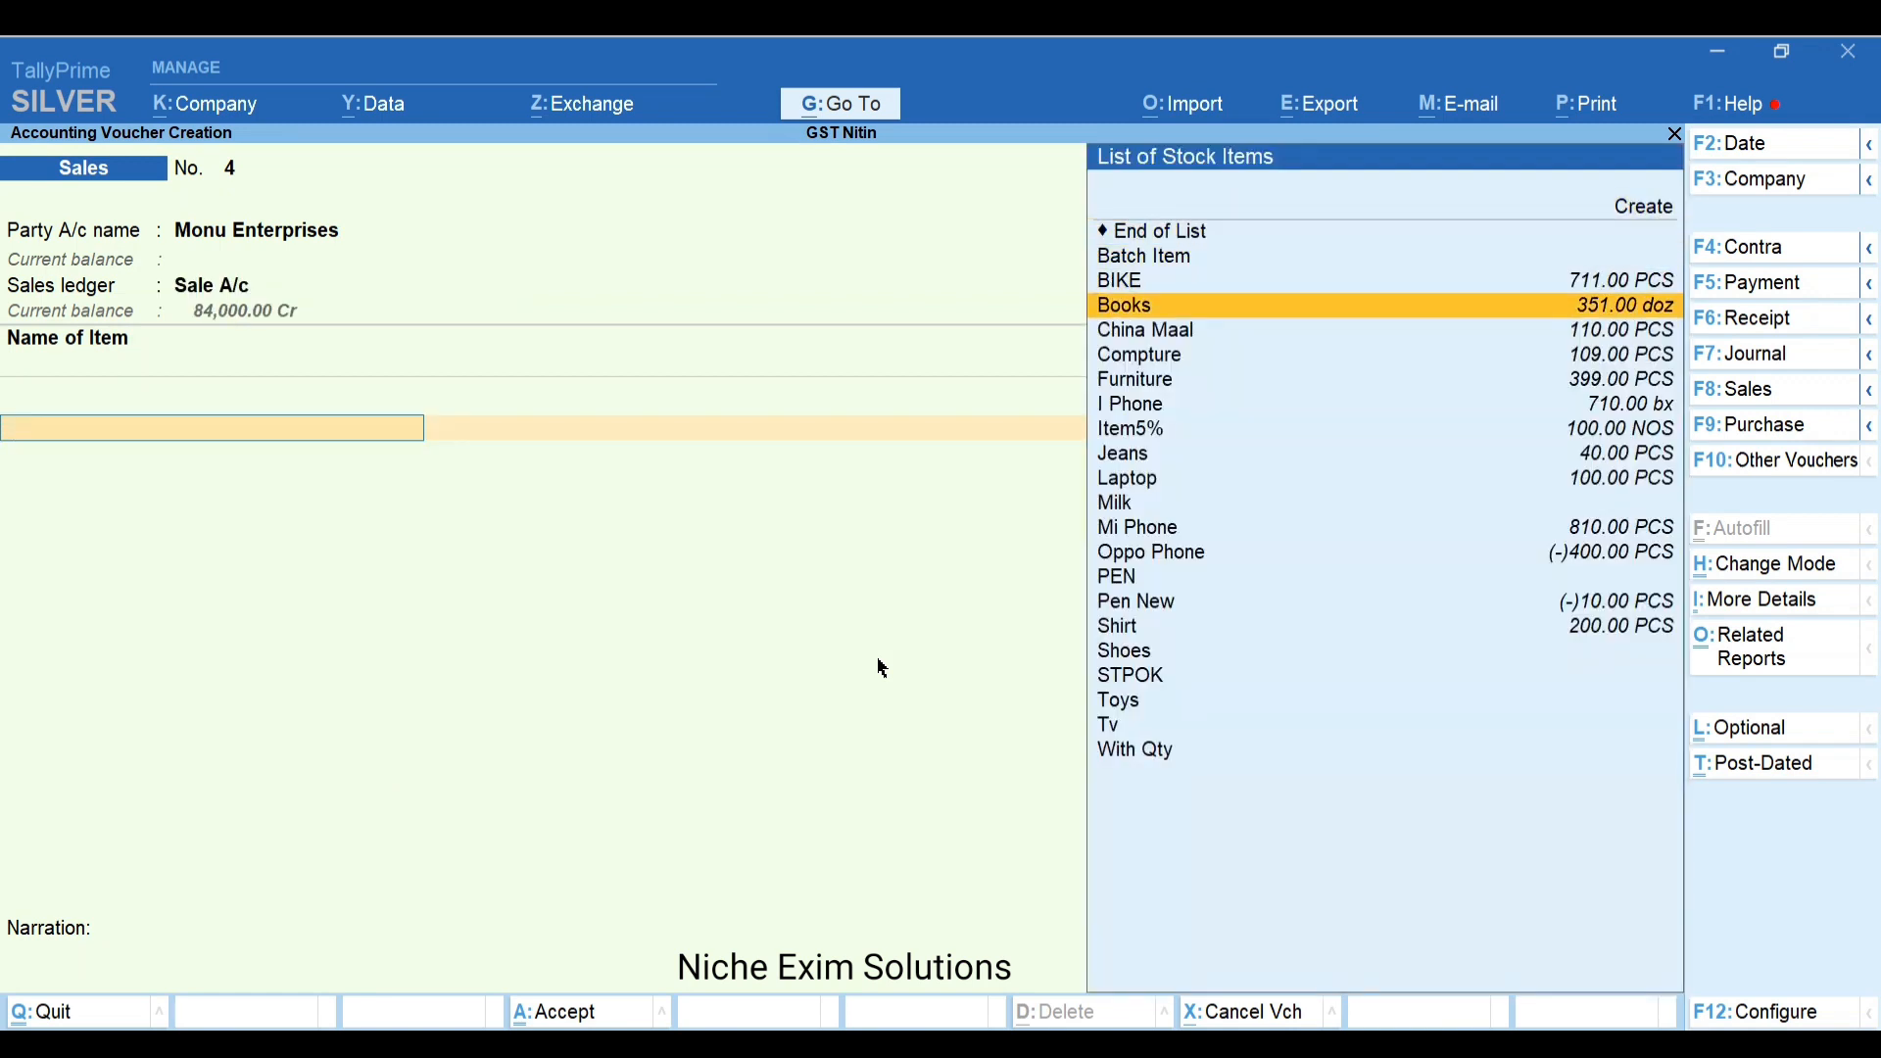
{"action": "key", "text": "Return"}
{"action": "key", "text": "Return"}
{"action": "key", "text": "Return"}
{"action": "key", "text": "Return"}
{"action": "type", "text": "1"}
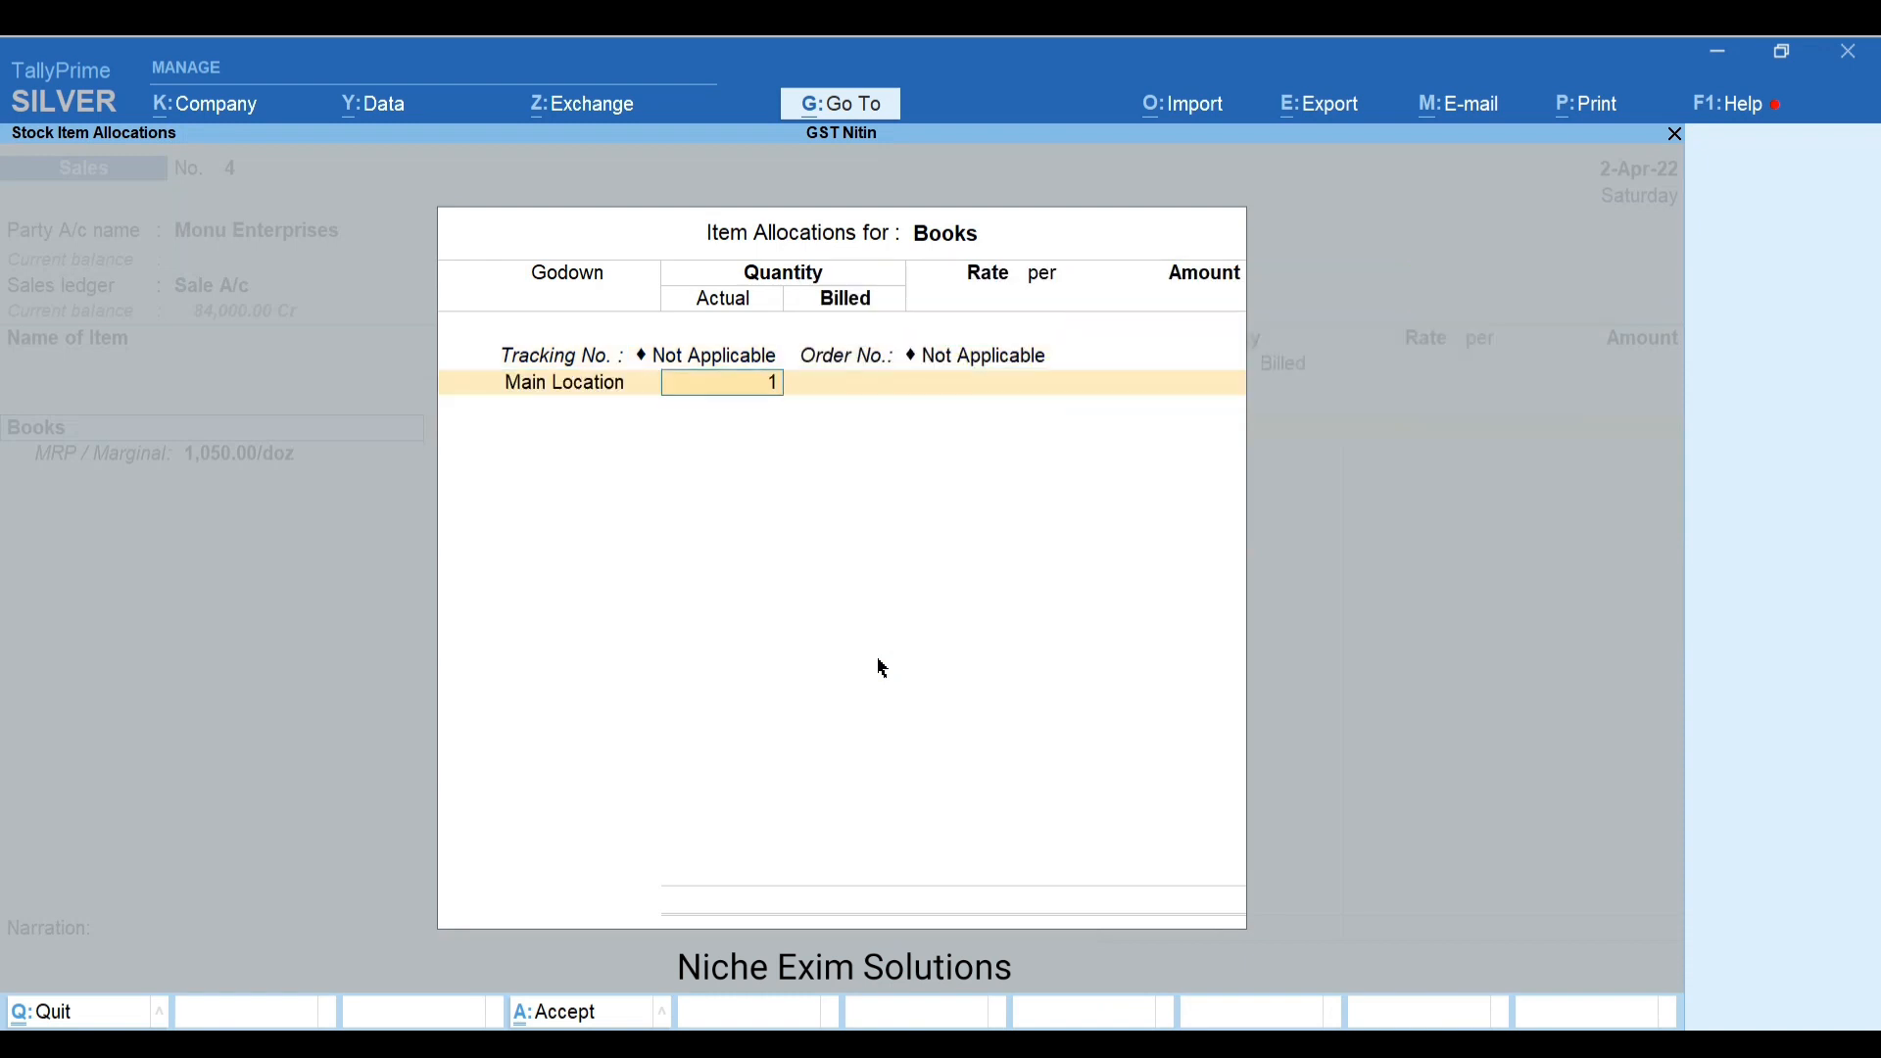
{"action": "type", "text": "0"}
{"action": "key", "text": "Return"}
{"action": "key", "text": "Return"}
{"action": "key", "text": "Return"}
{"action": "key", "text": "Return"}
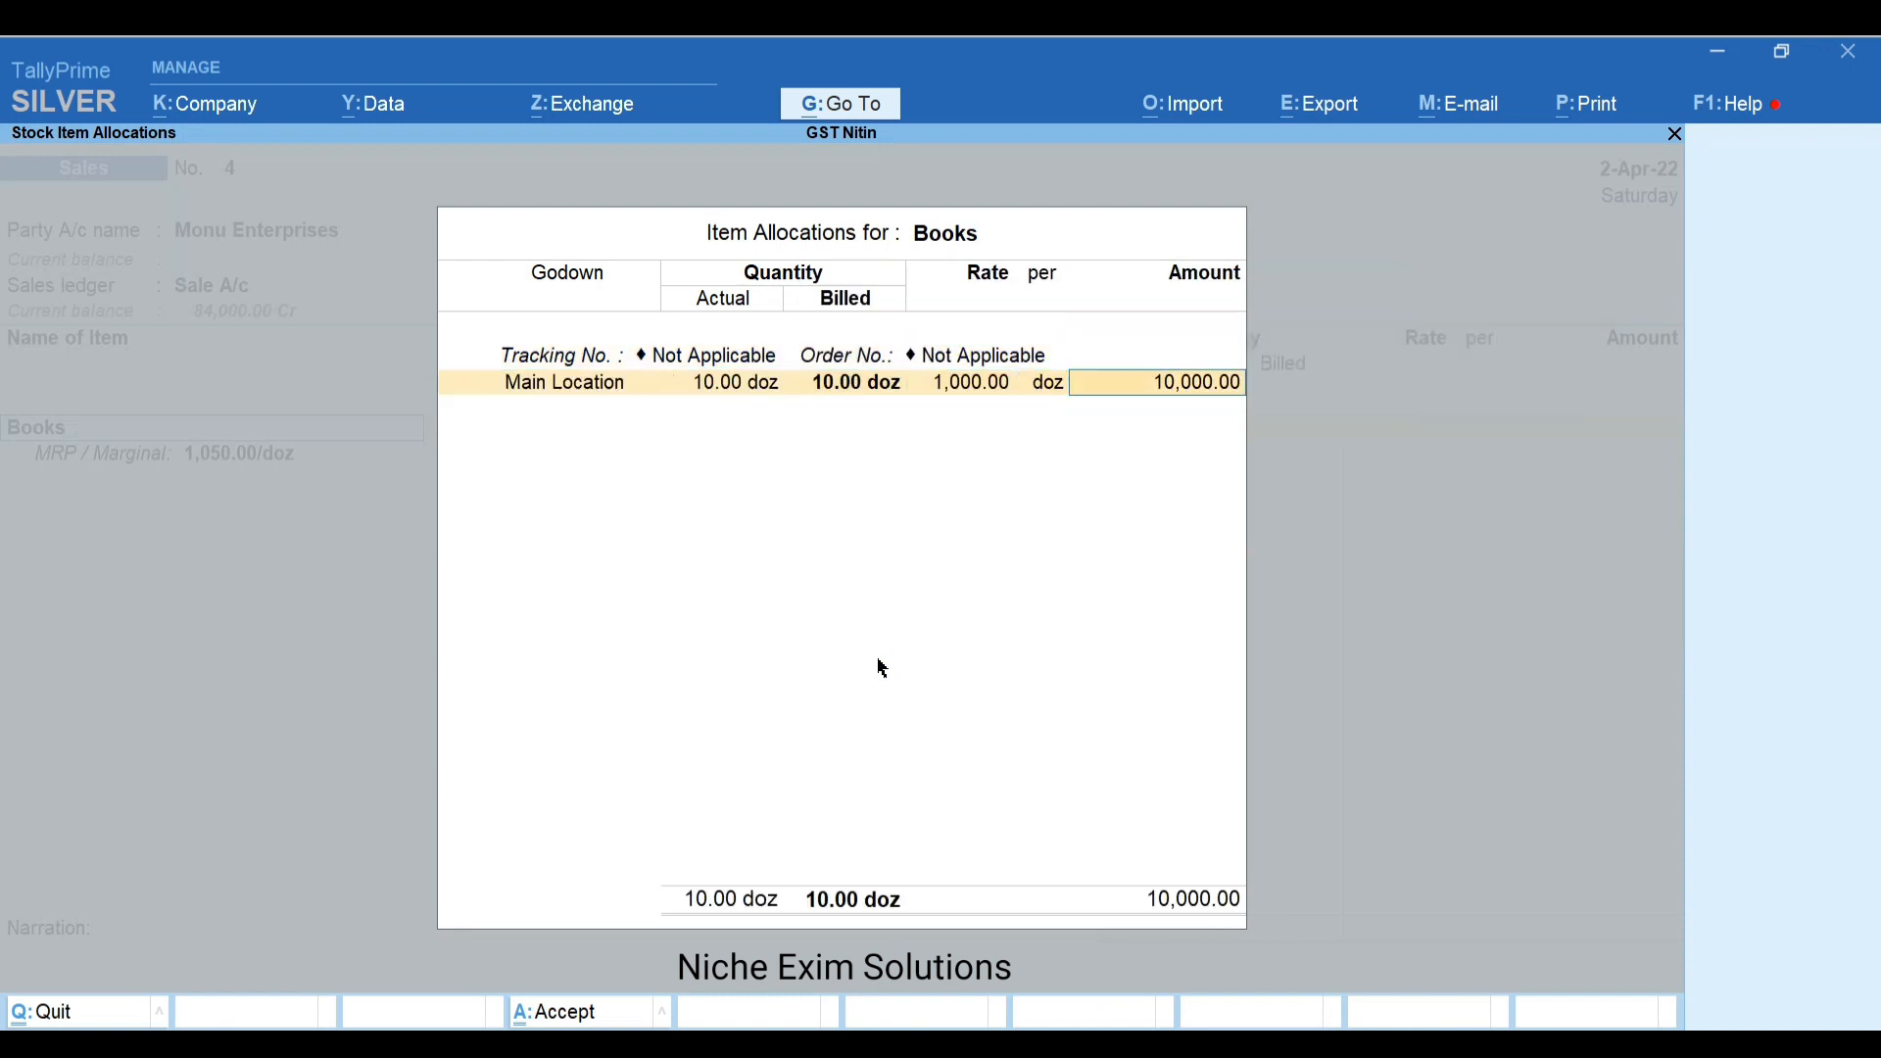
{"action": "key", "text": "Return"}
{"action": "key", "text": "Return"}
{"action": "key", "text": "Return"}
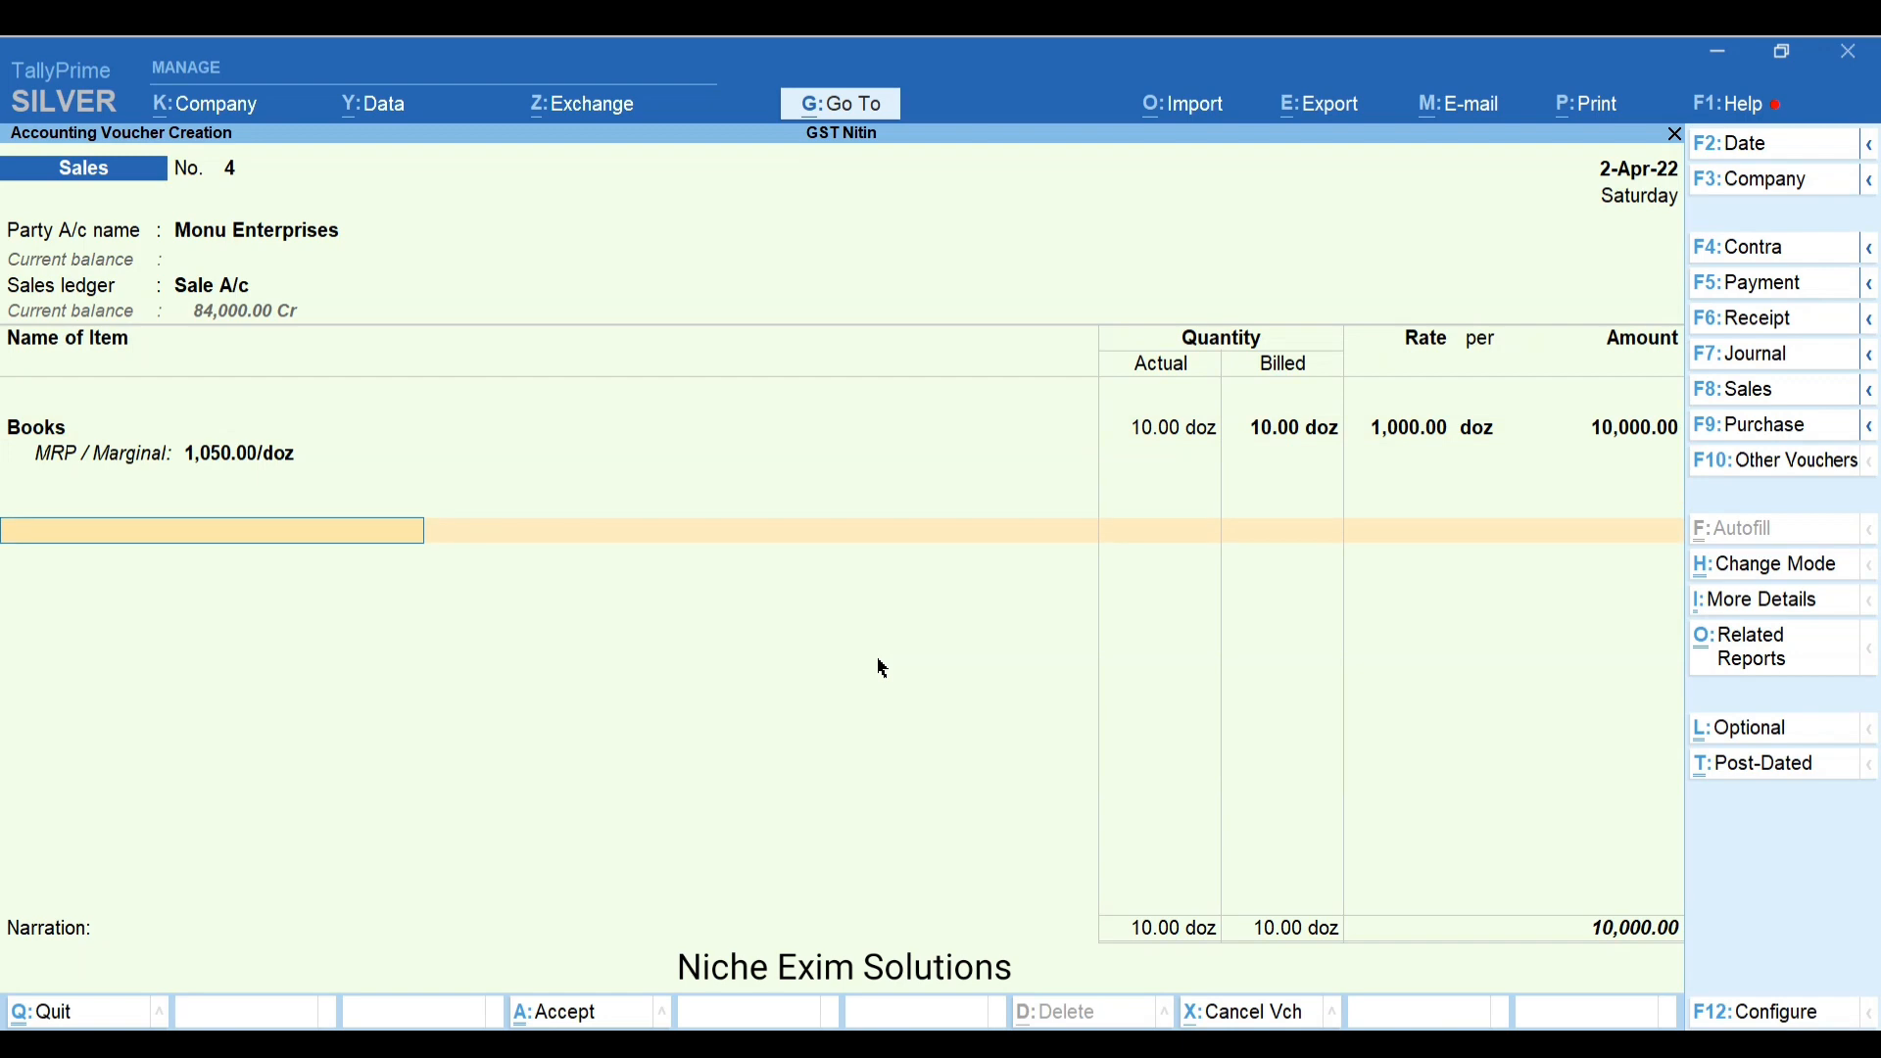
Add the CGST and SGST ledgers to the voucher with blank descriptions, and end the ledger list
{"action": "type", "text": "Cg"}
{"action": "key", "text": "Return"}
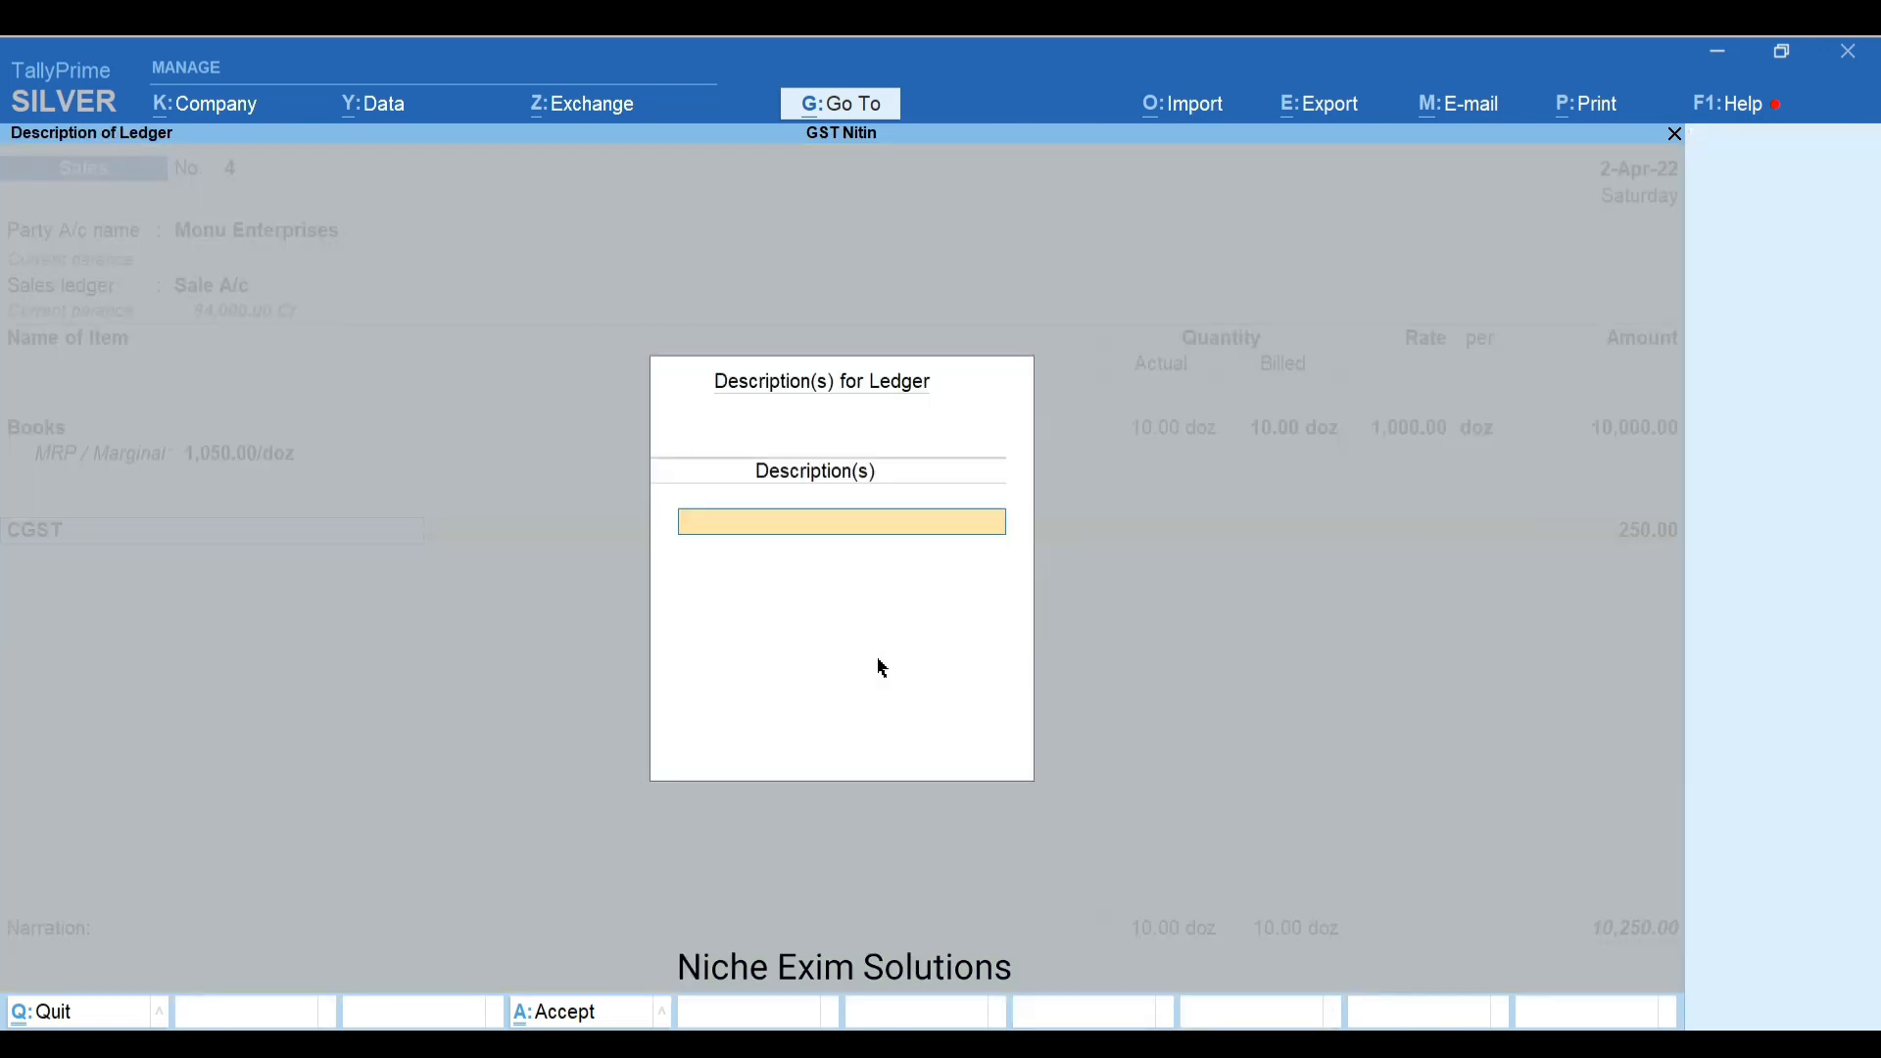
{"action": "key", "text": "Return"}
{"action": "key", "text": "Return"}
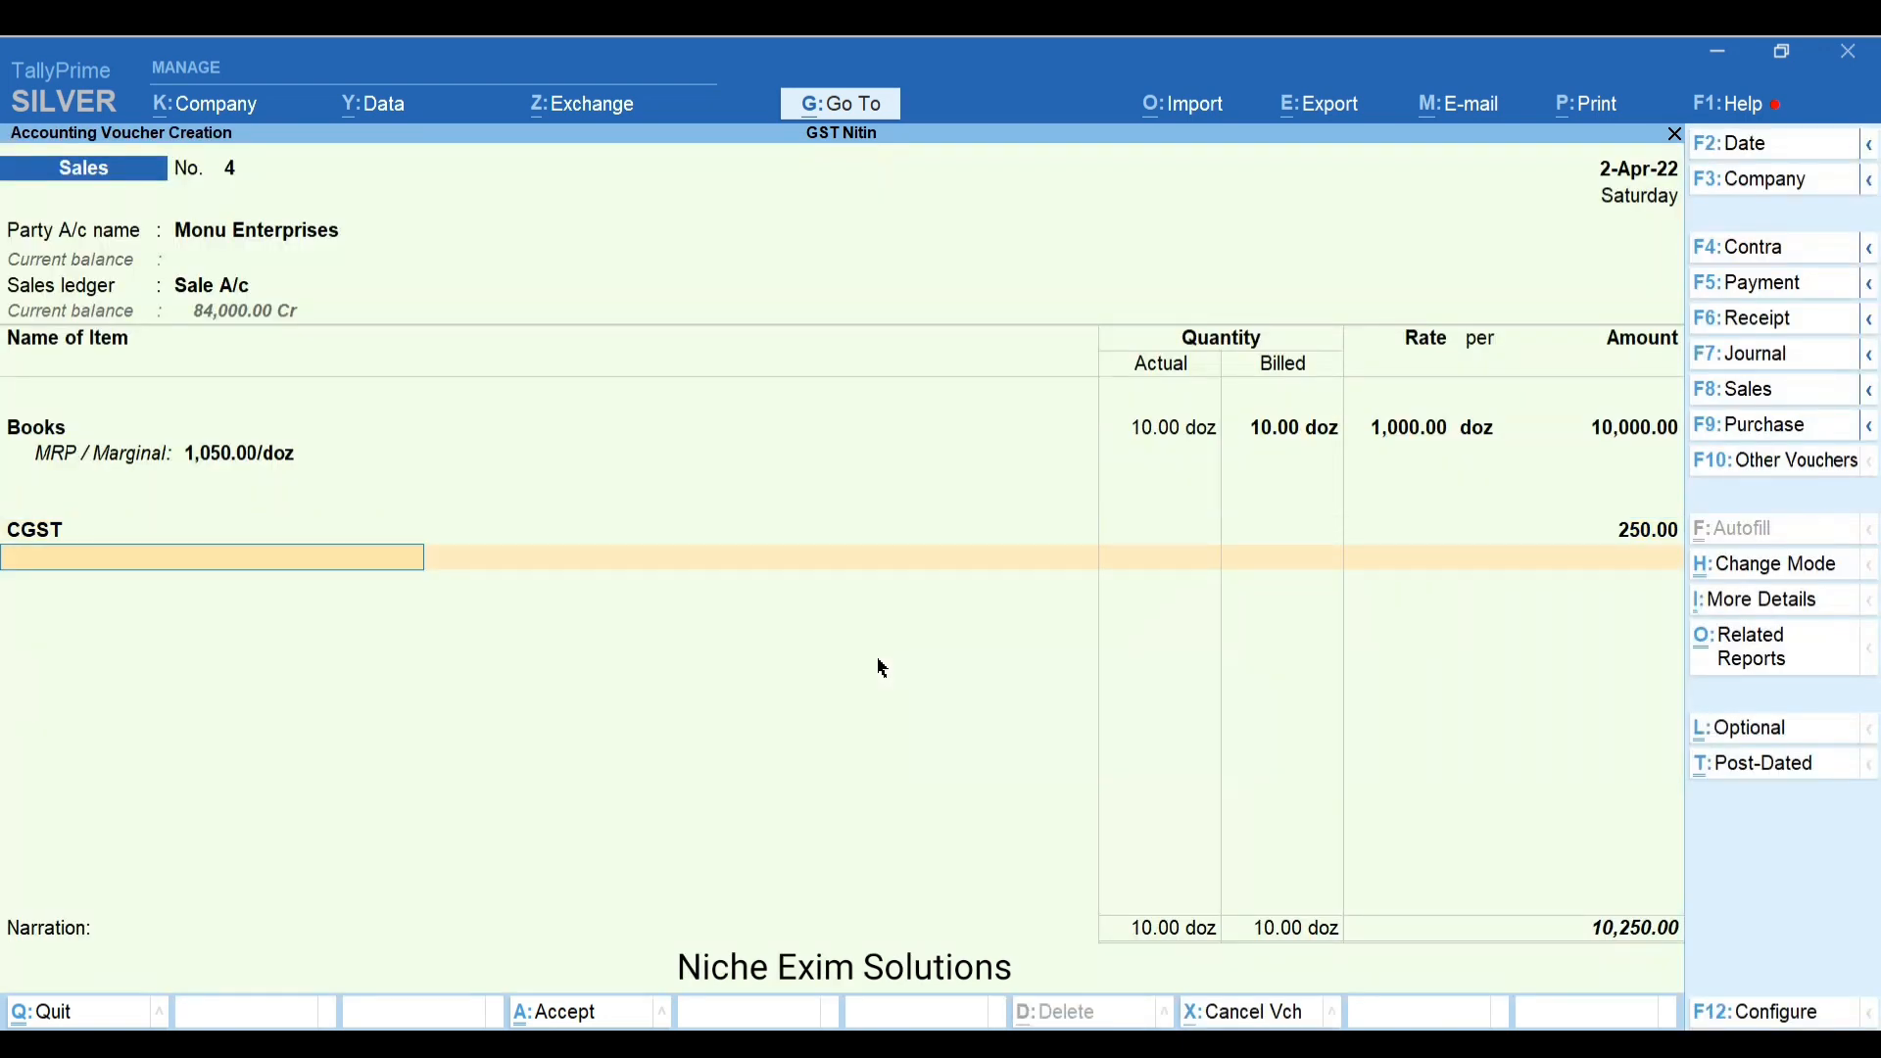
{"action": "type", "text": "Sg"}
{"action": "key", "text": "Return"}
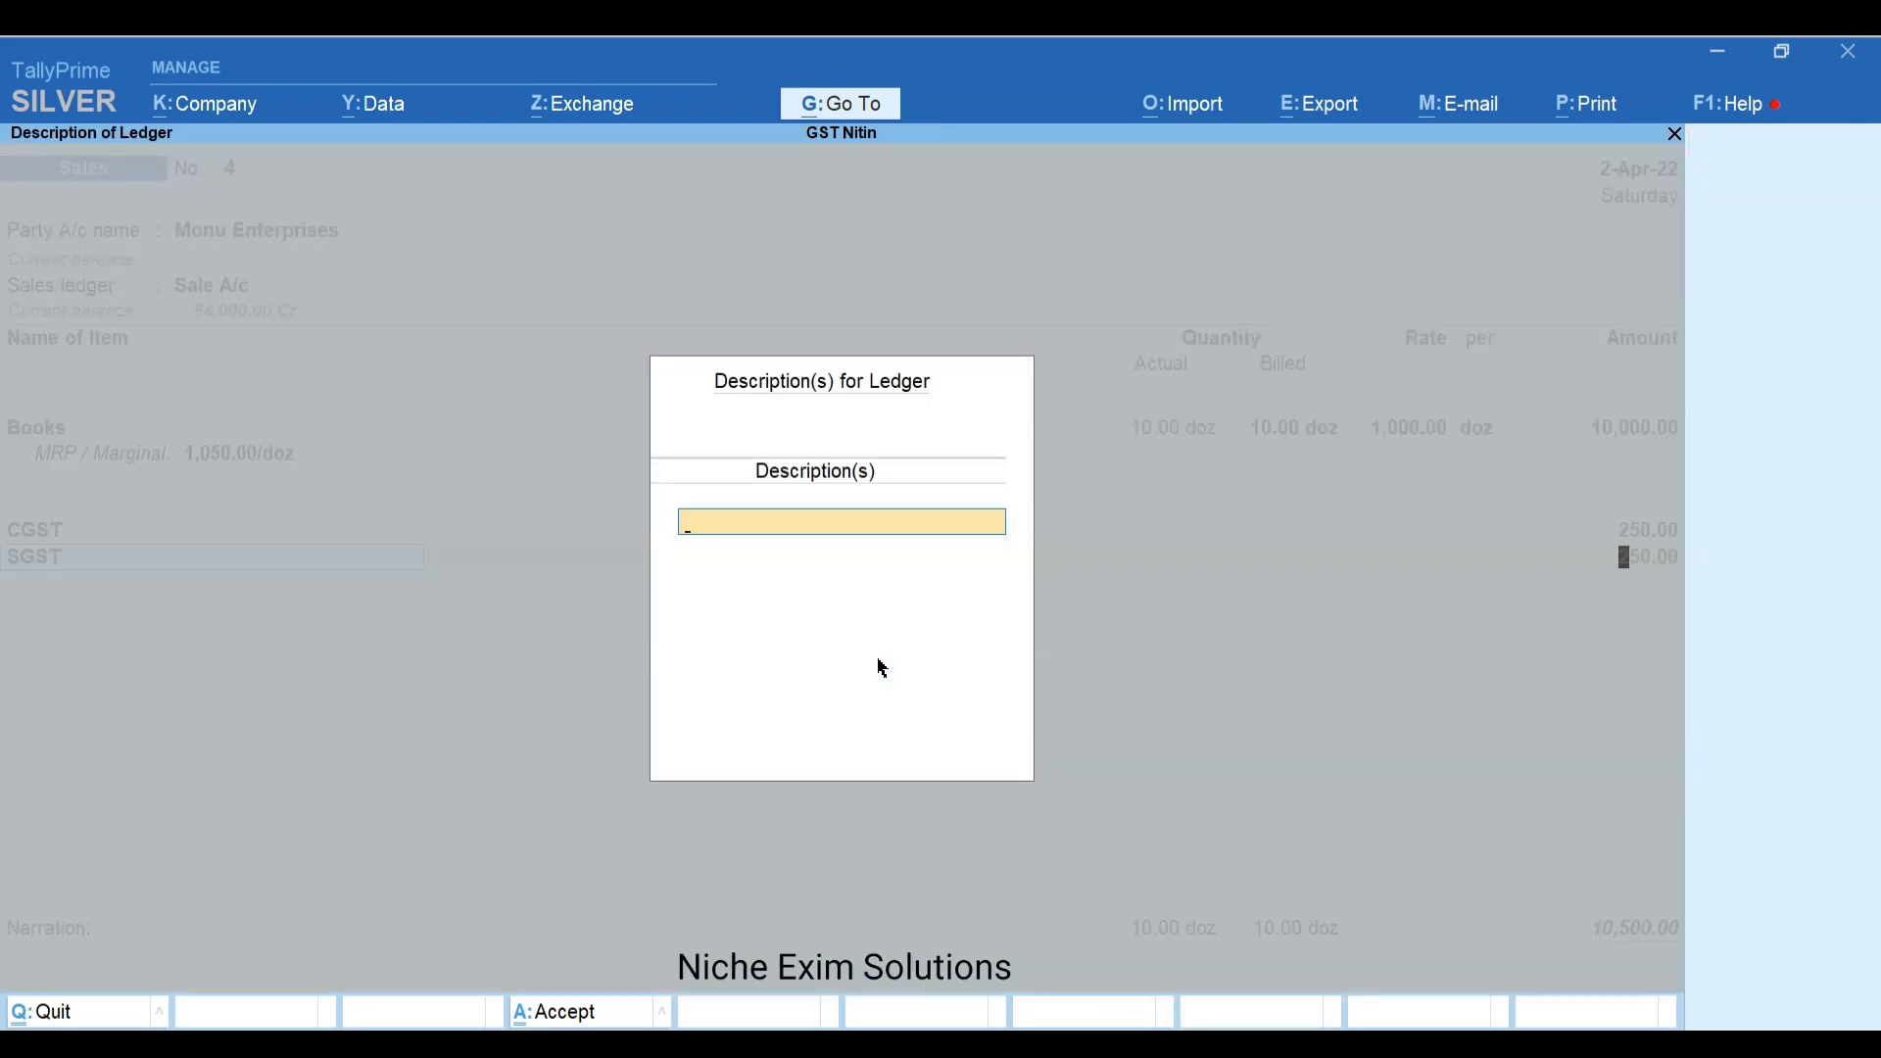
{"action": "key", "text": "Return"}
{"action": "key", "text": "Return"}
{"action": "key", "text": "Return"}
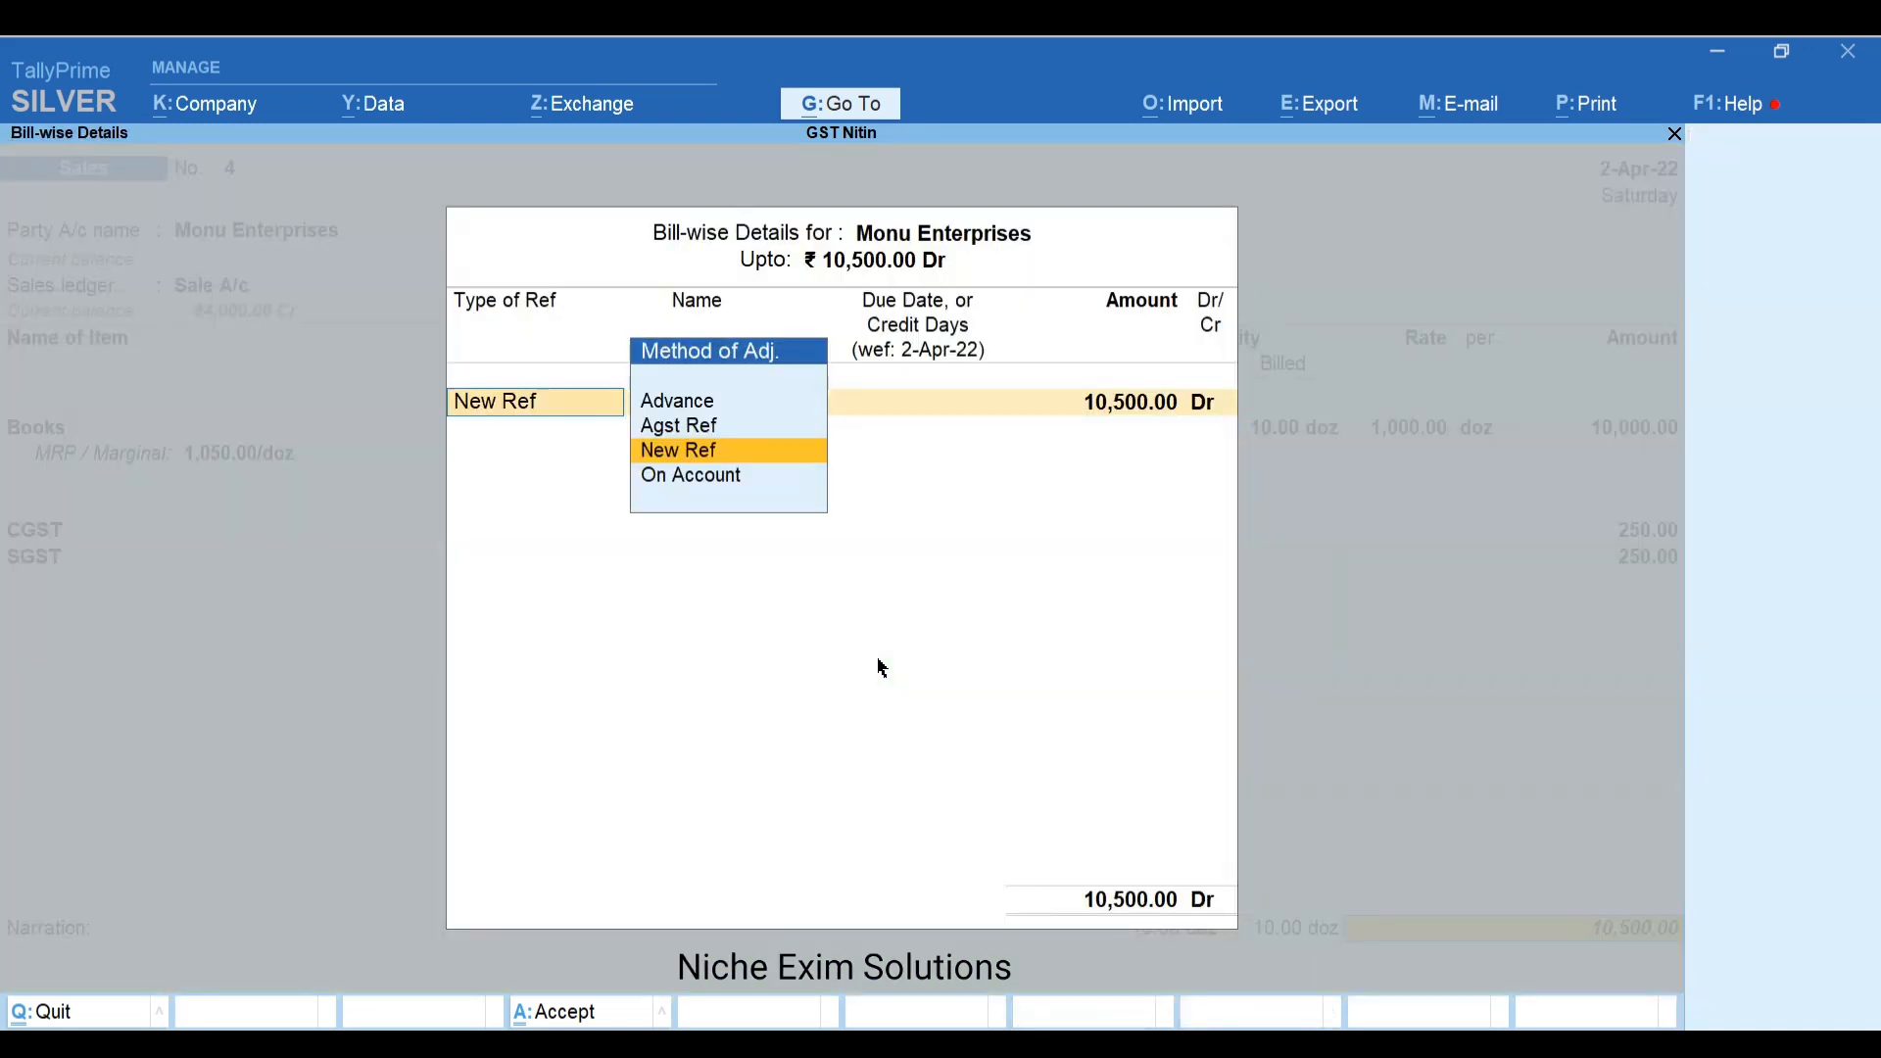
Accept the bill-wise details as a New Ref for 10,500.00 Dr, leave the narration blank, and save the sales voucher
{"action": "key", "text": "Return"}
{"action": "key", "text": "Return"}
{"action": "key", "text": "Return"}
{"action": "key", "text": "Return"}
{"action": "key", "text": "Return"}
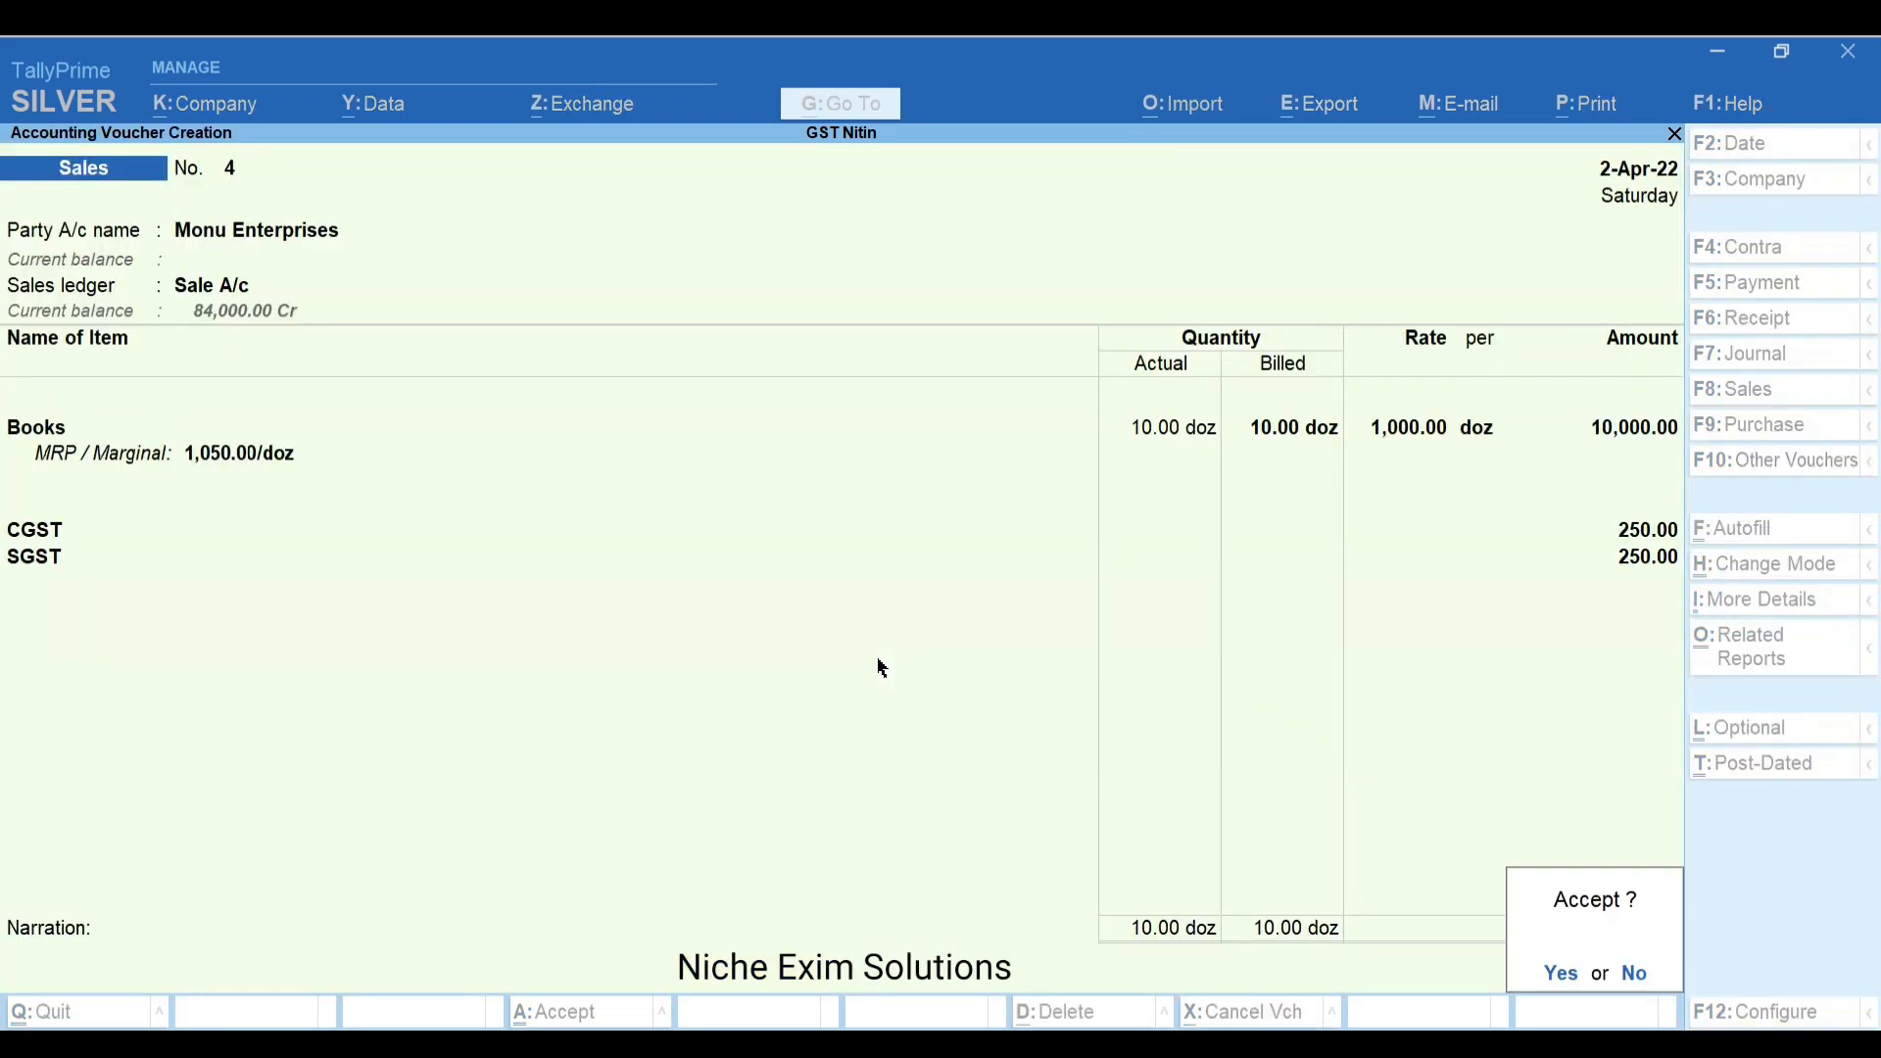
{"action": "key", "text": "Return"}
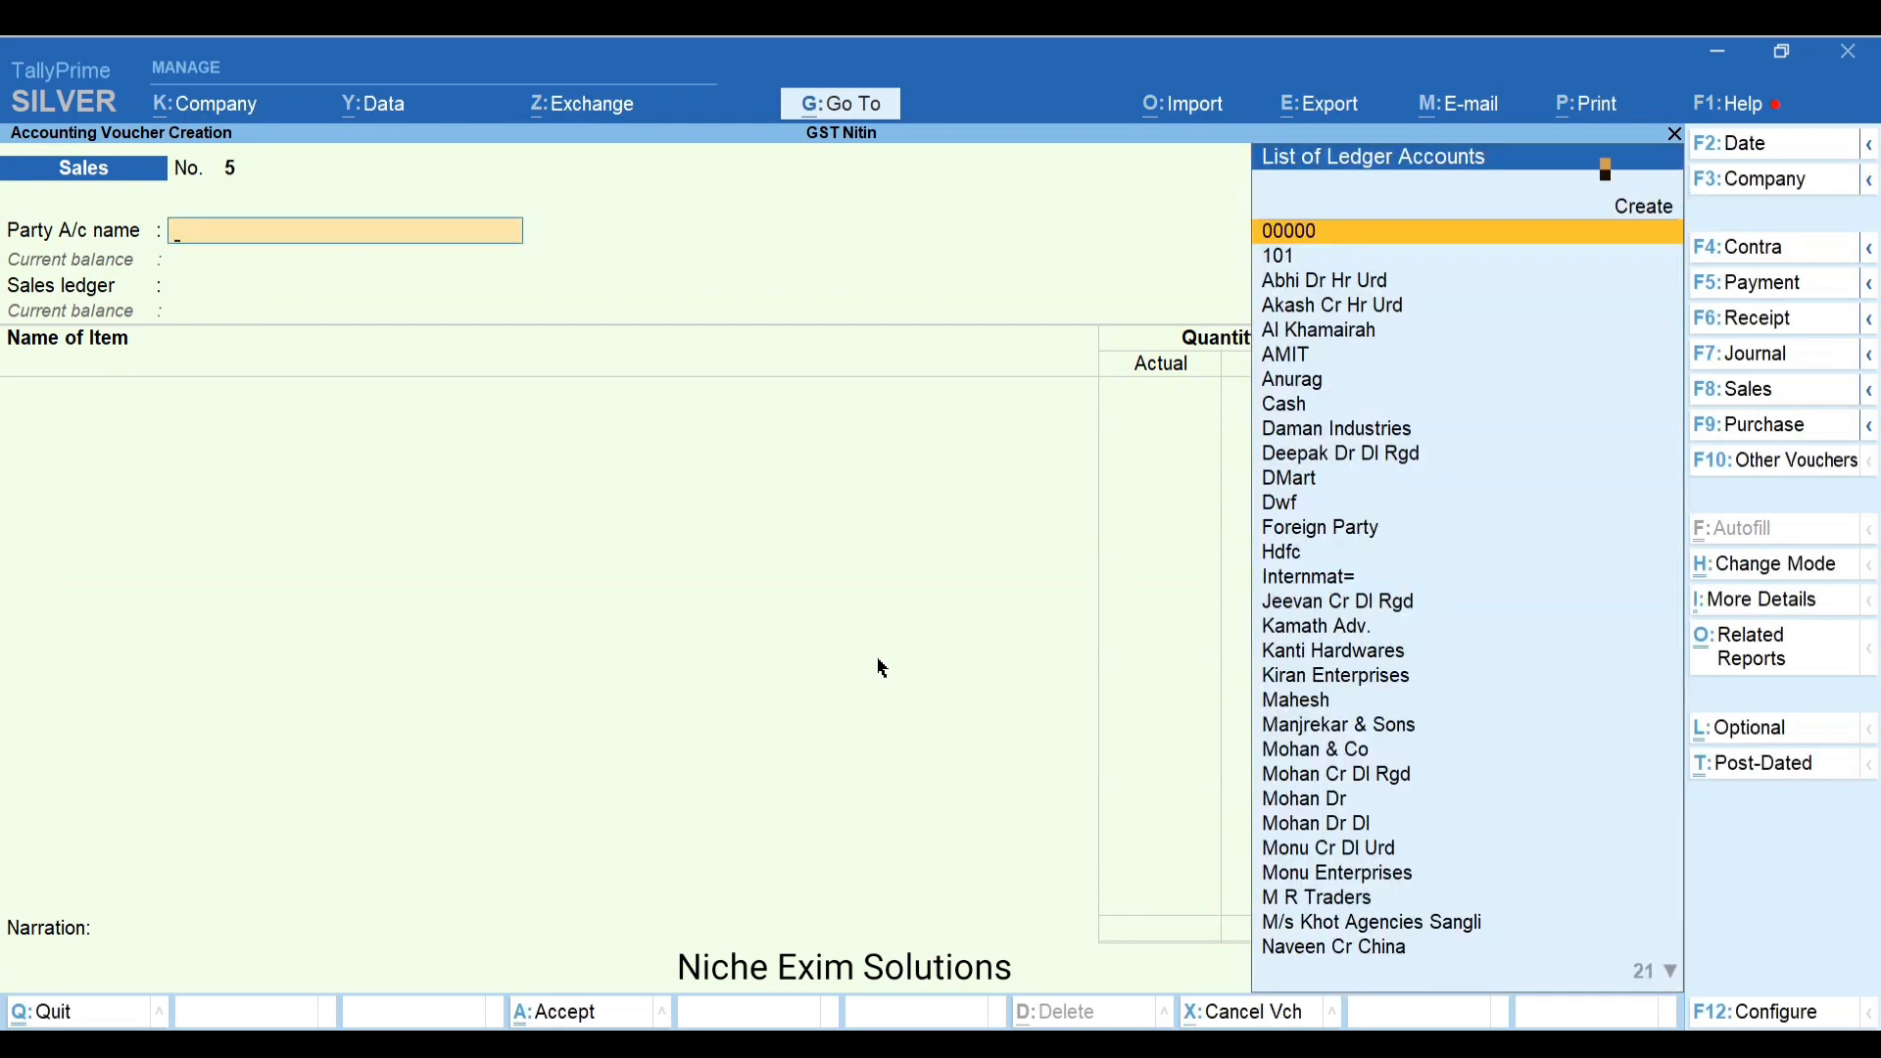
Reopen the Monu Enterprises sales voucher and inspect the print preview of its Tax Invoice
{"action": "key", "text": "Page_Up"}
{"action": "key", "text": "ctrl+p"}
{"action": "left_click", "coordinate": [882, 670]}
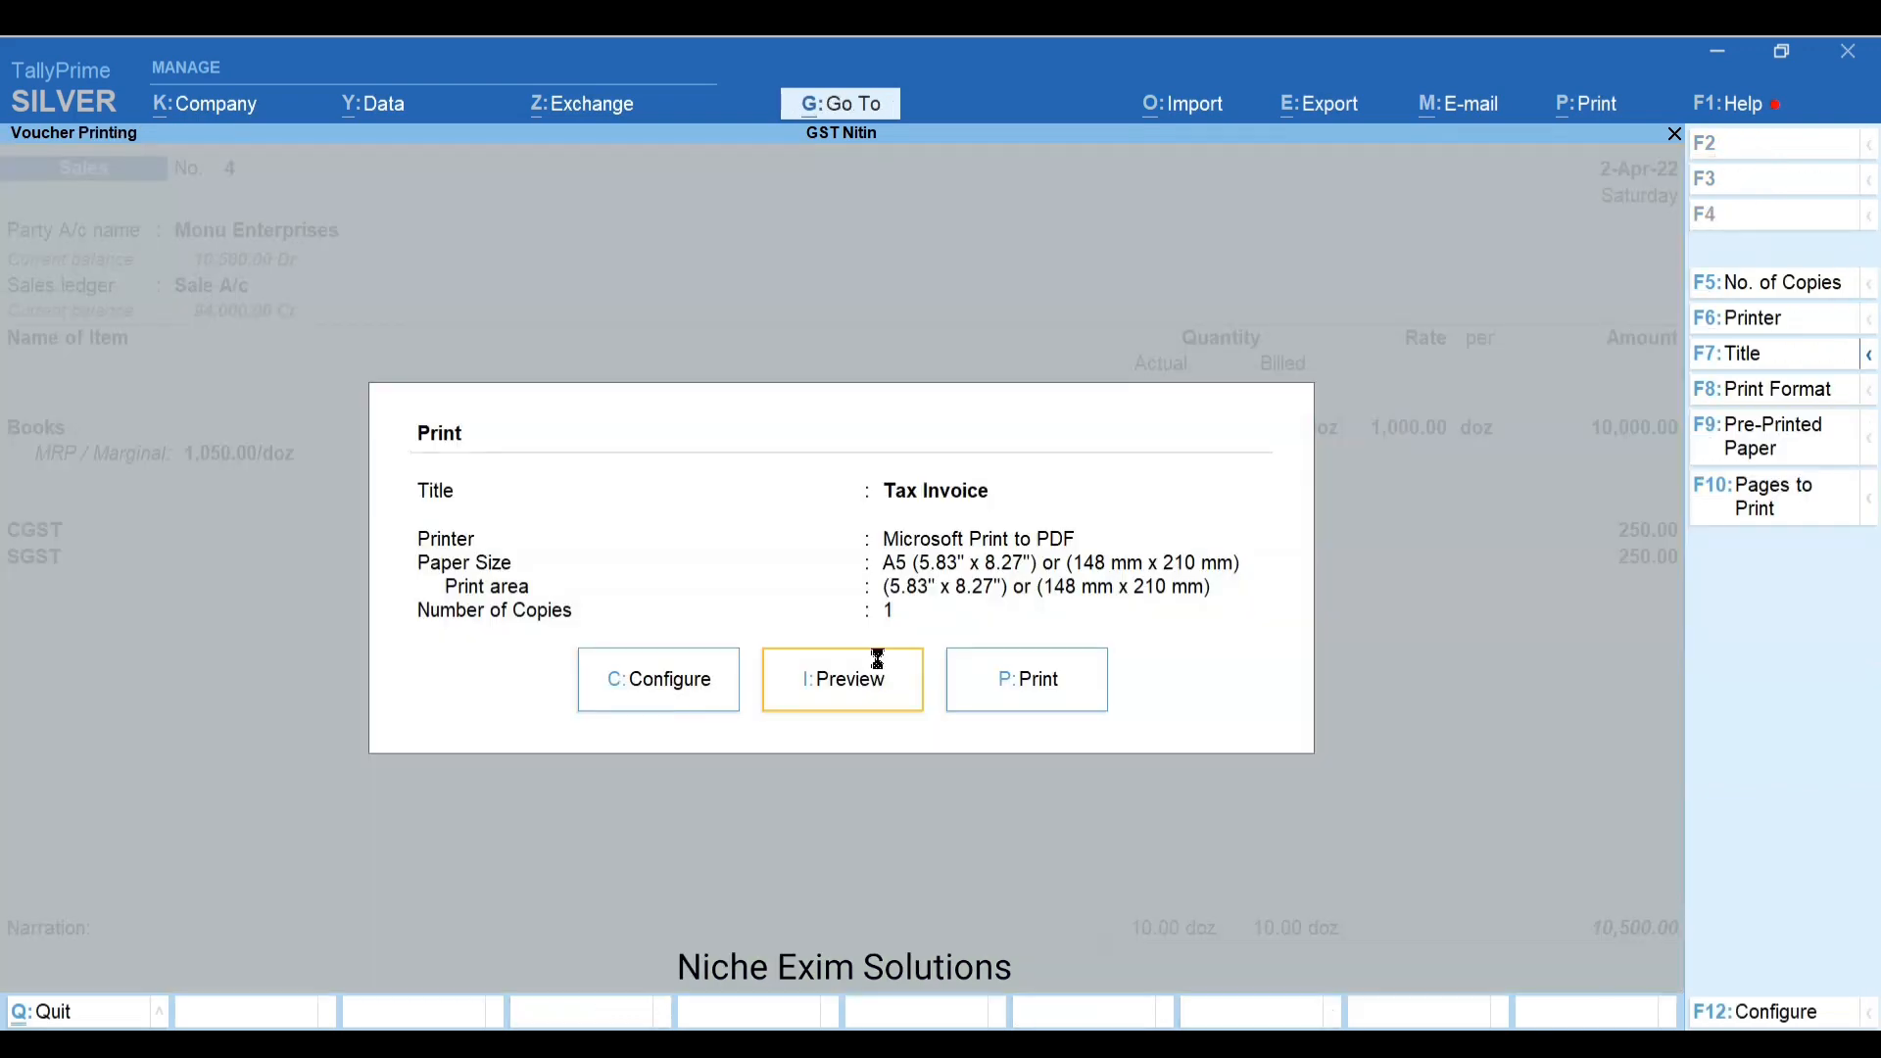
{"action": "left_click", "coordinate": [882, 670]}
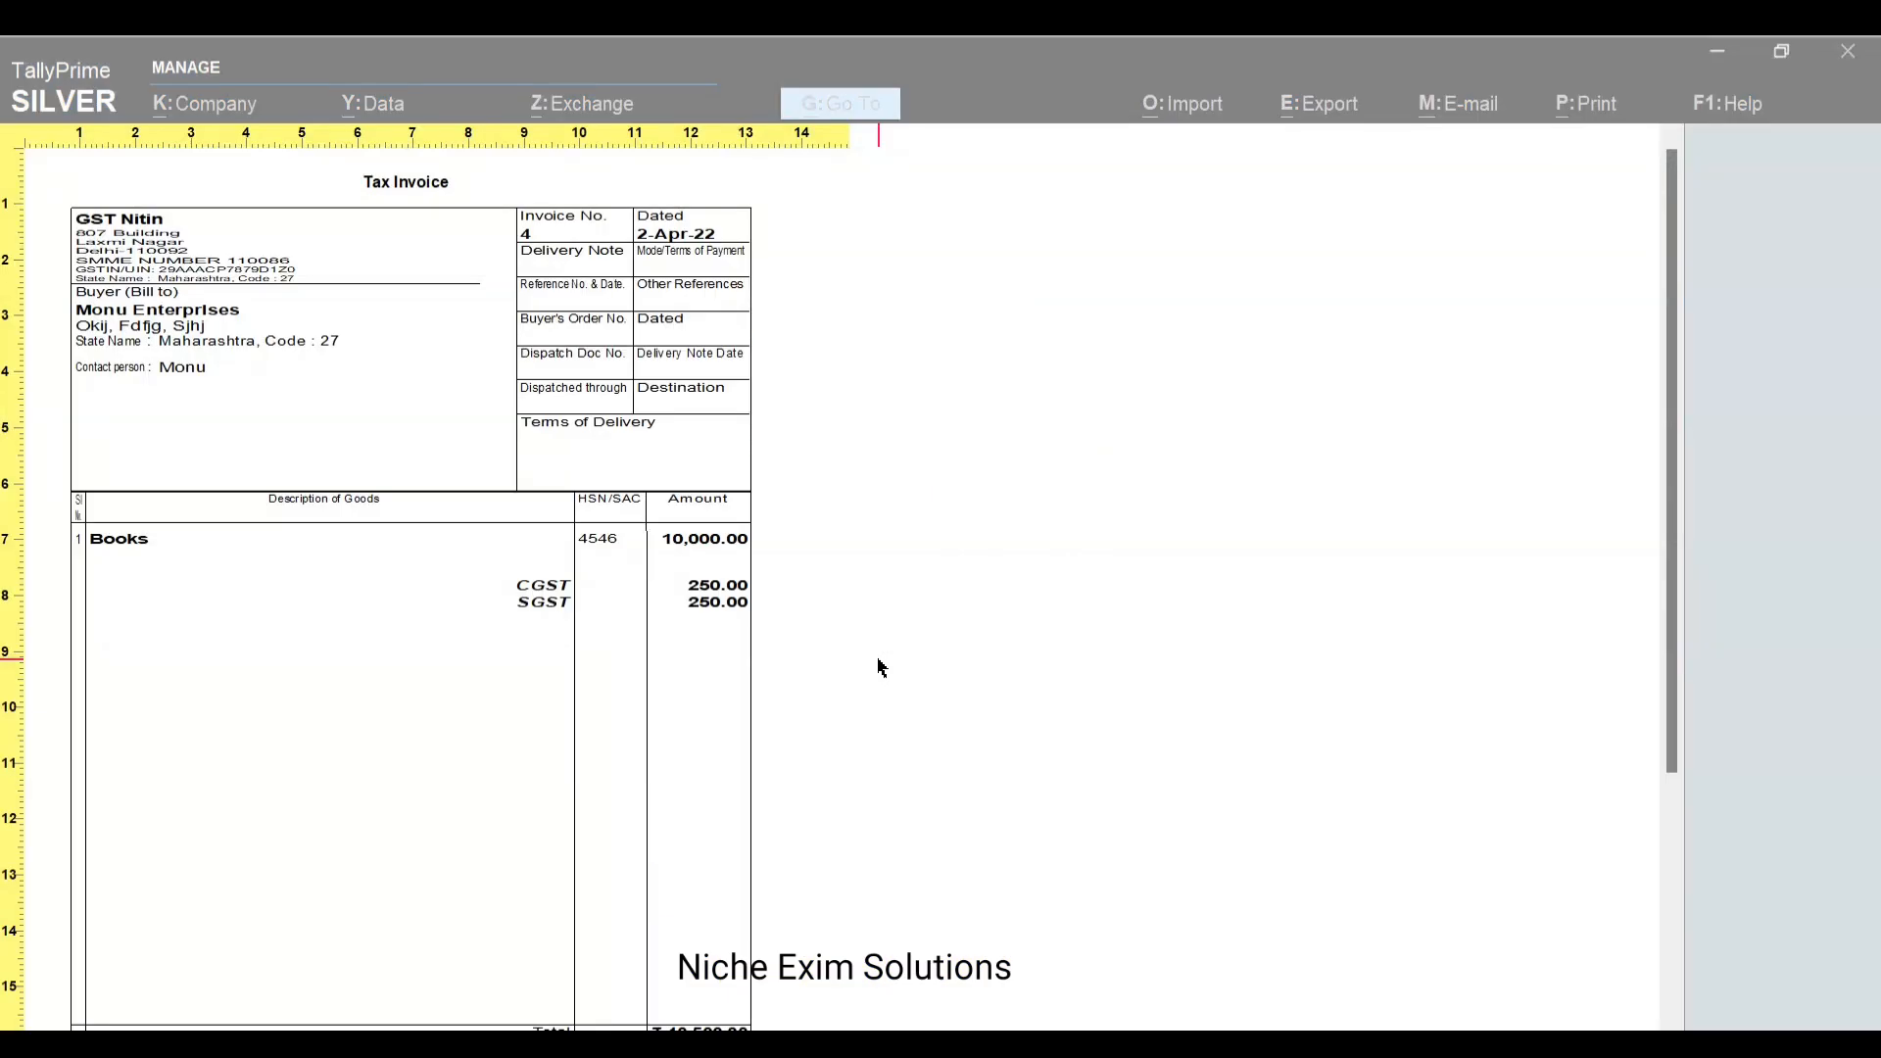
{"action": "left_click", "coordinate": [882, 670]}
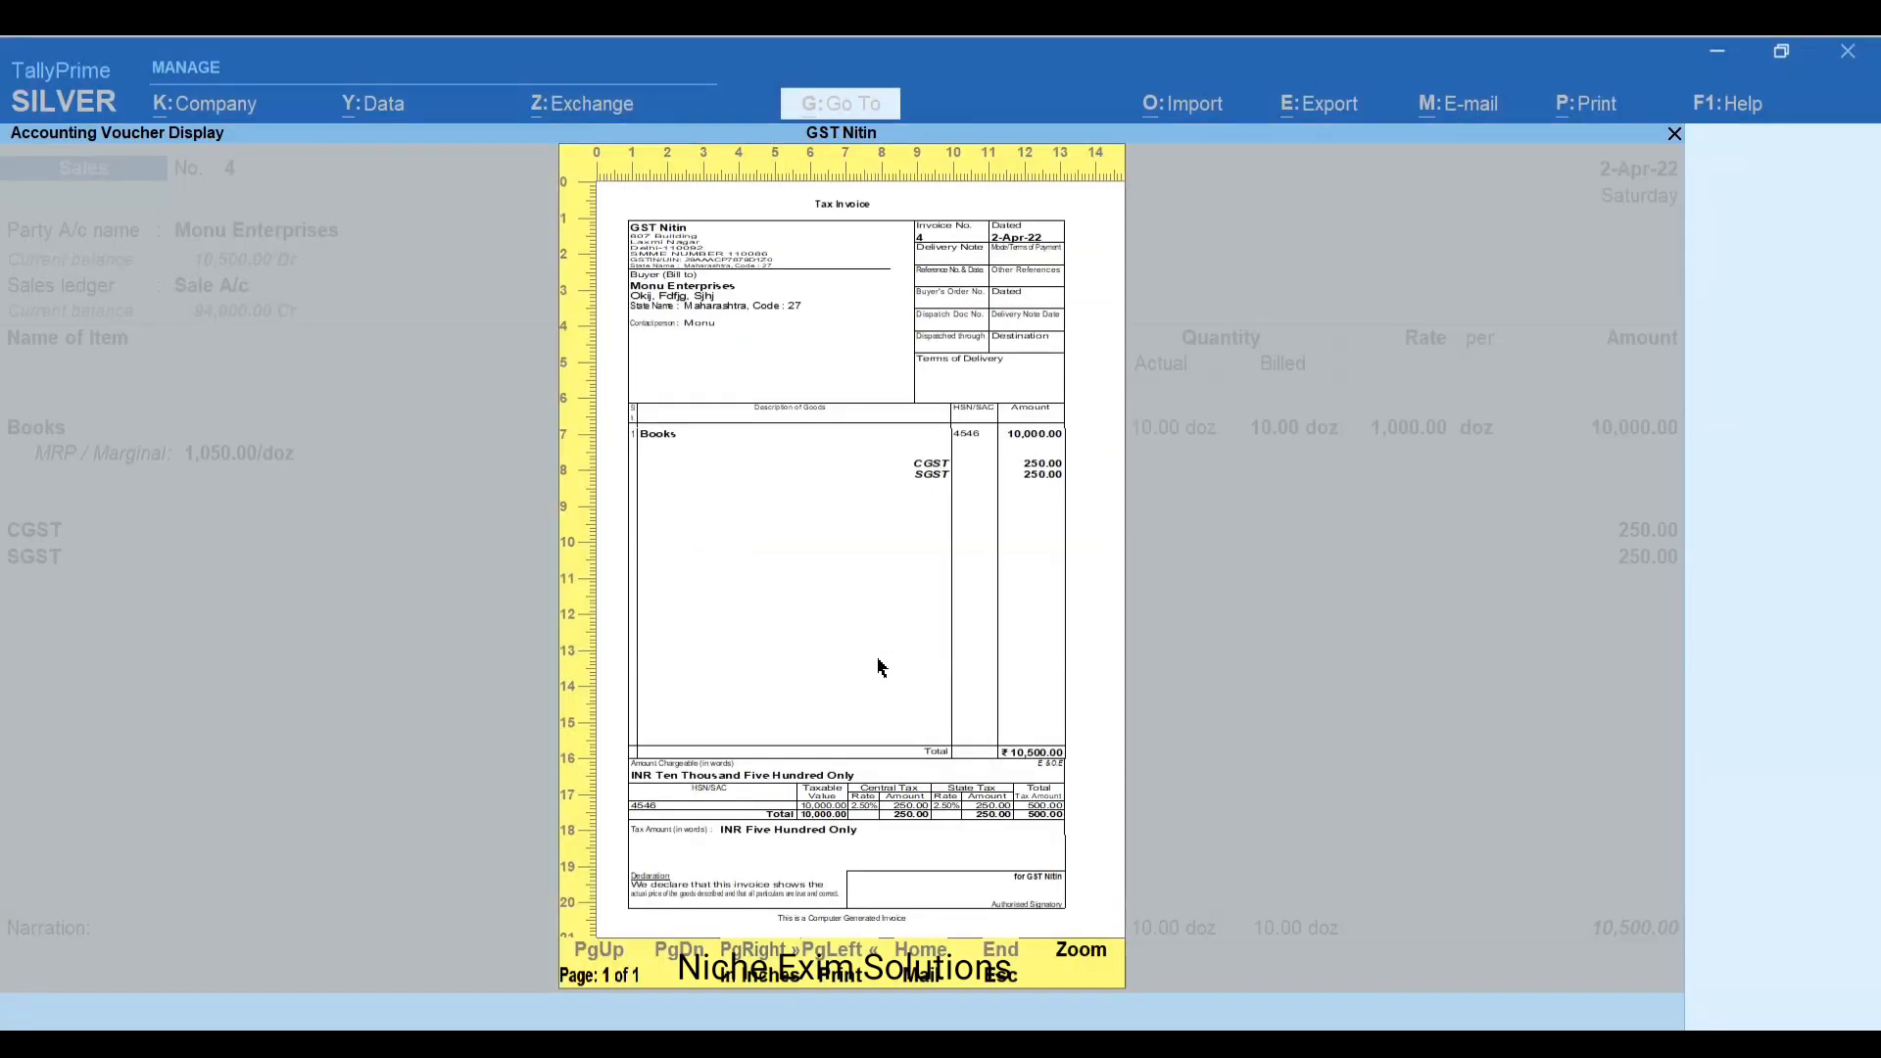
{"action": "key", "text": "Escape"}
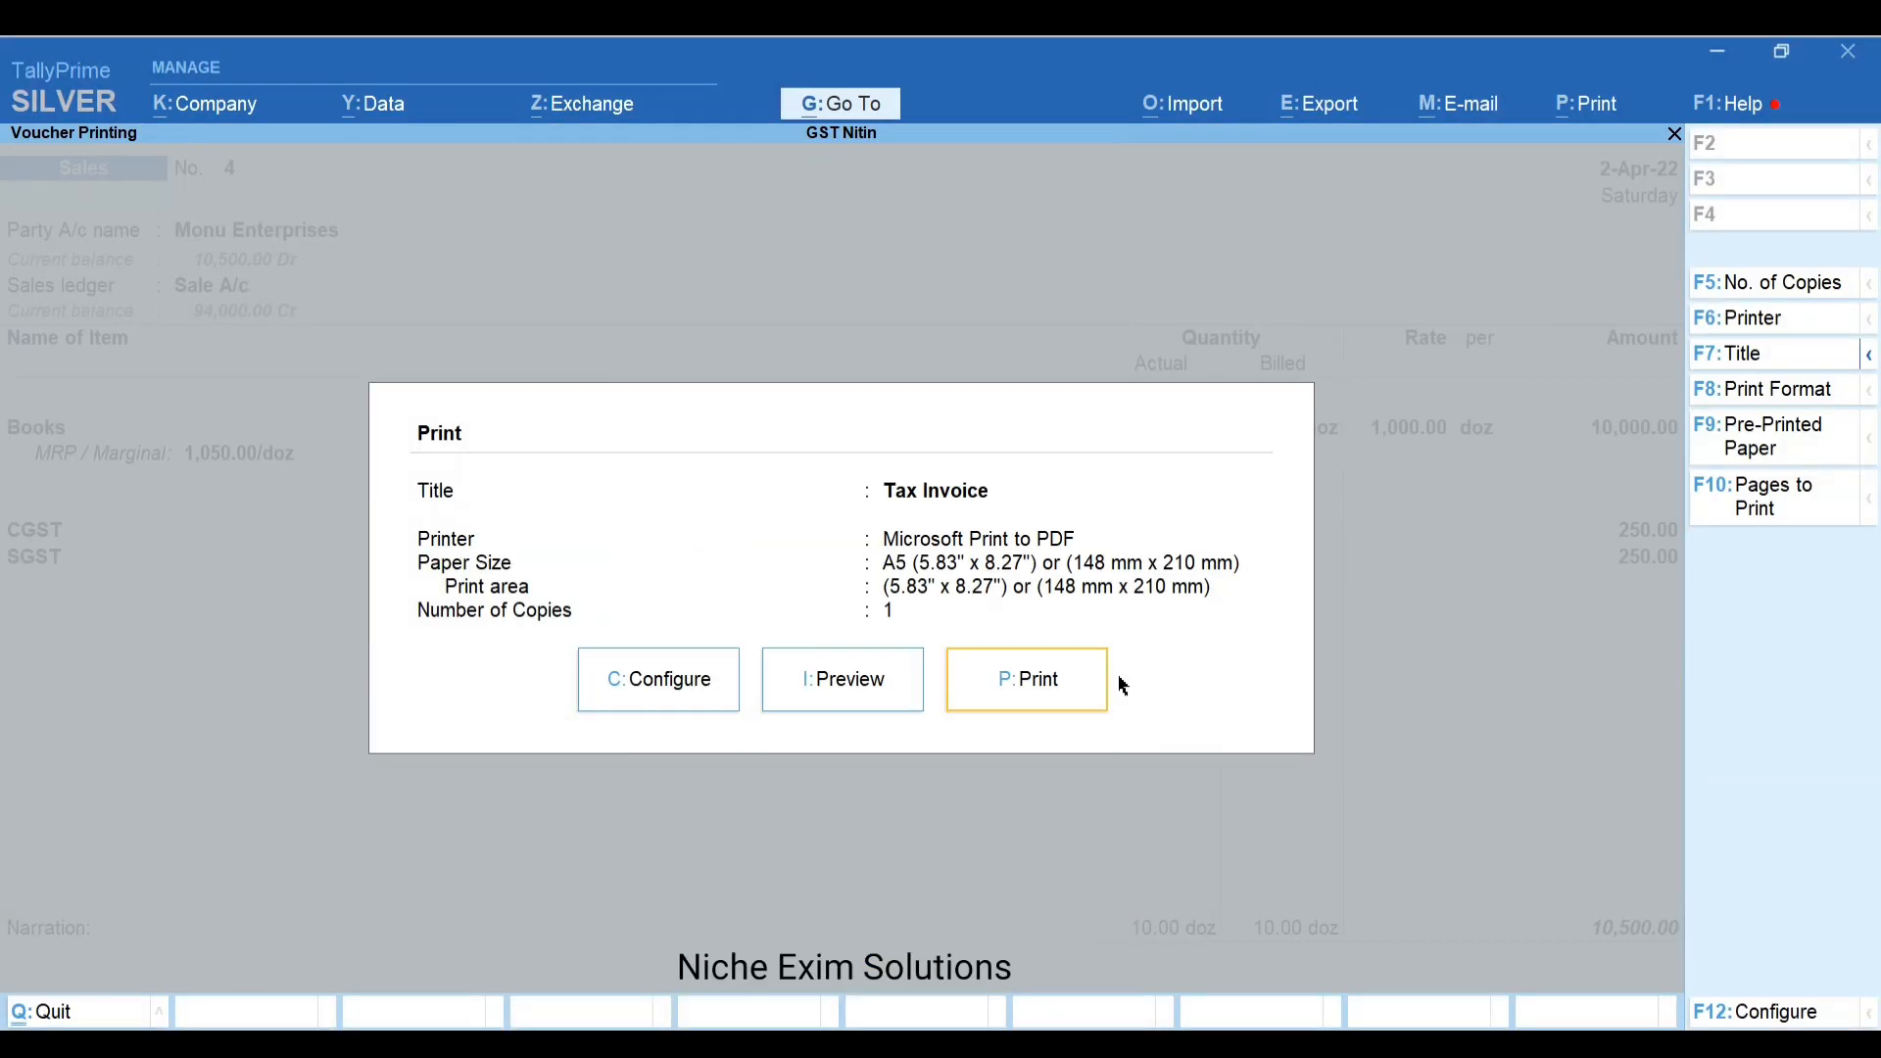
Set the voucher's printer to Microsoft Print to PDF with A4 paper size
{"action": "left_click", "coordinate": [1761, 323]}
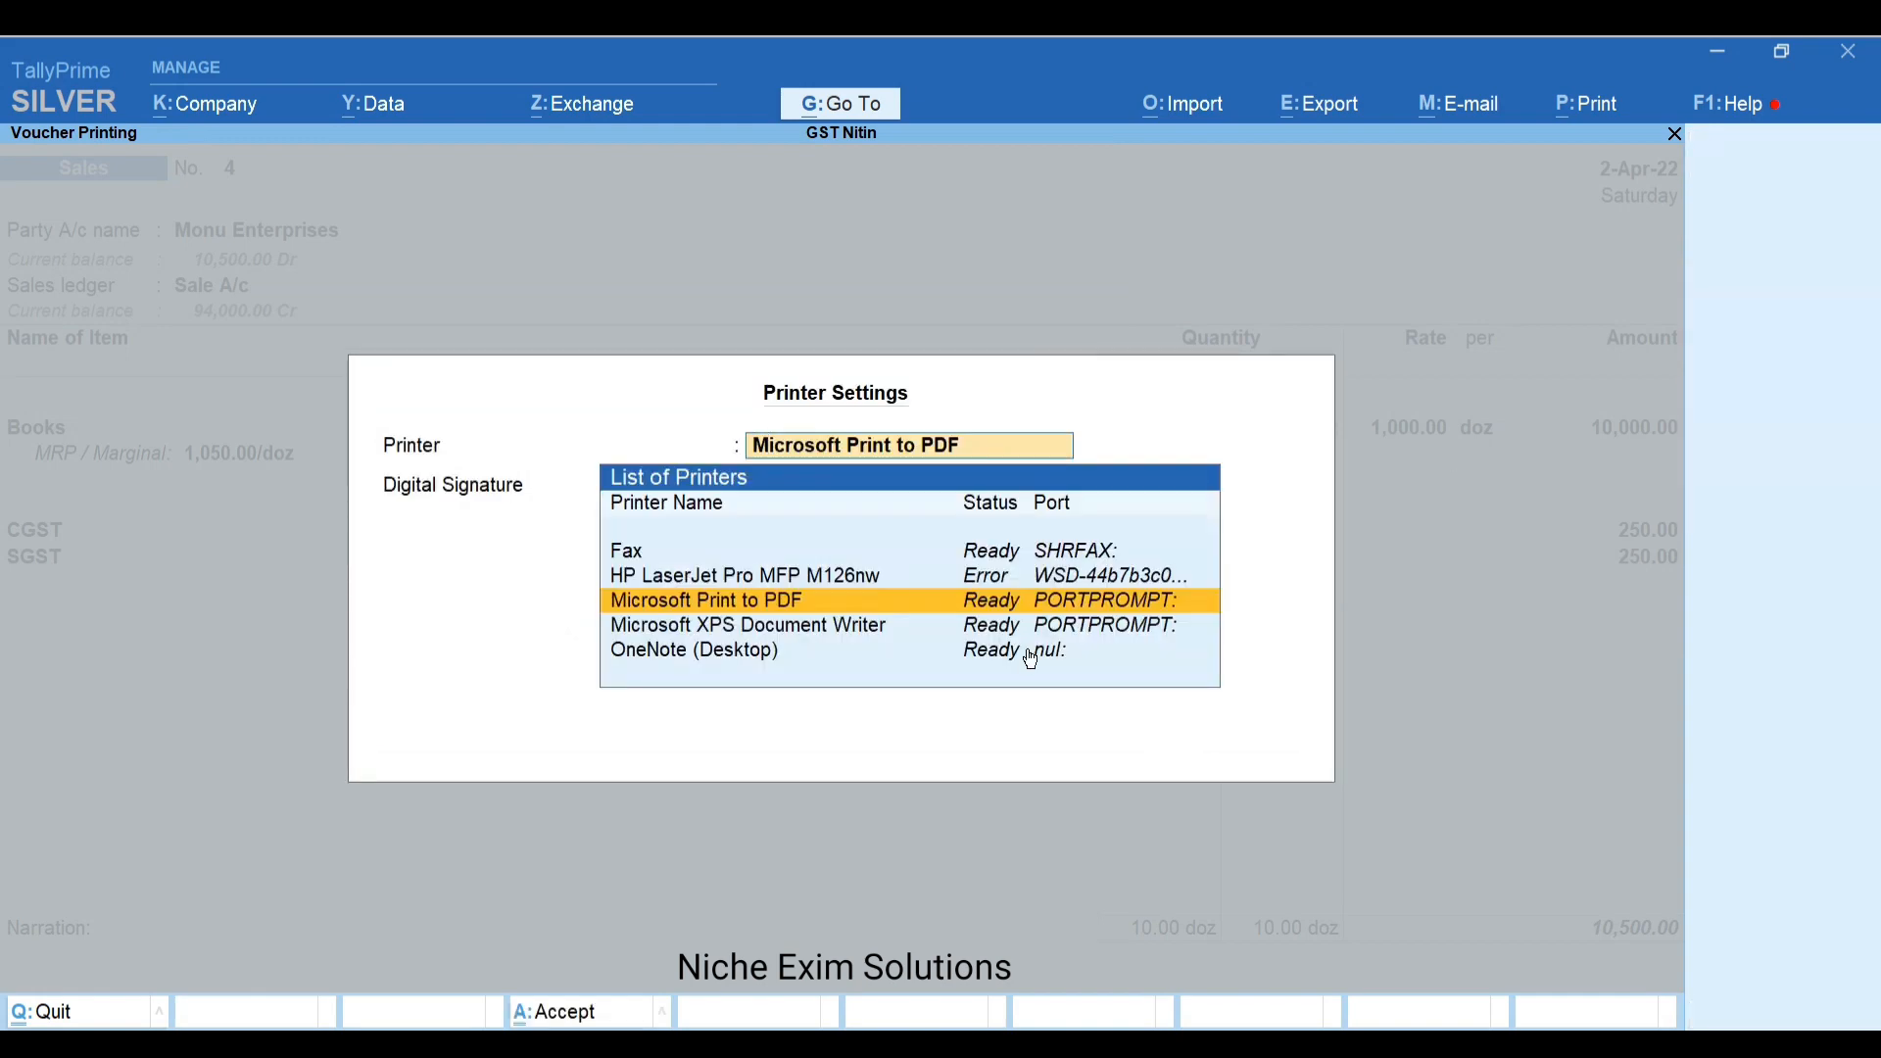
{"action": "key", "text": "Return"}
{"action": "key", "text": "Return"}
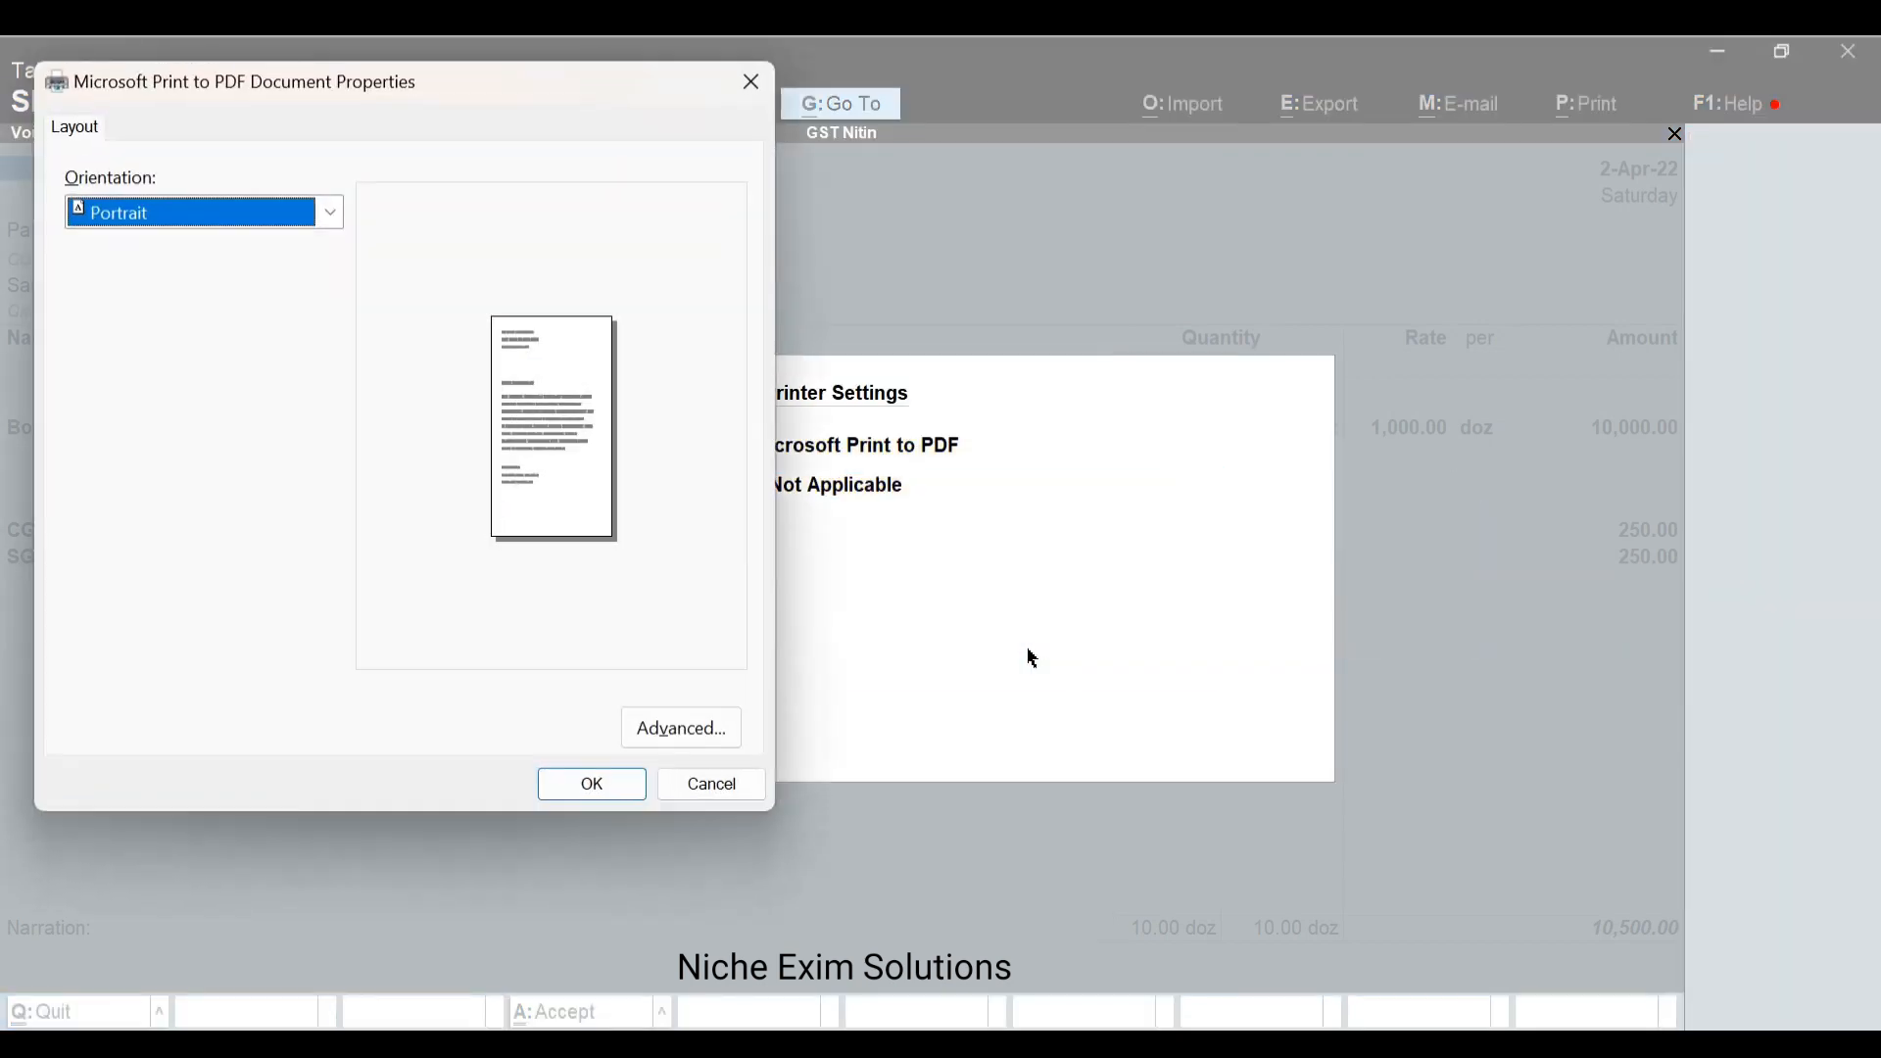
{"action": "left_click", "coordinate": [684, 729]}
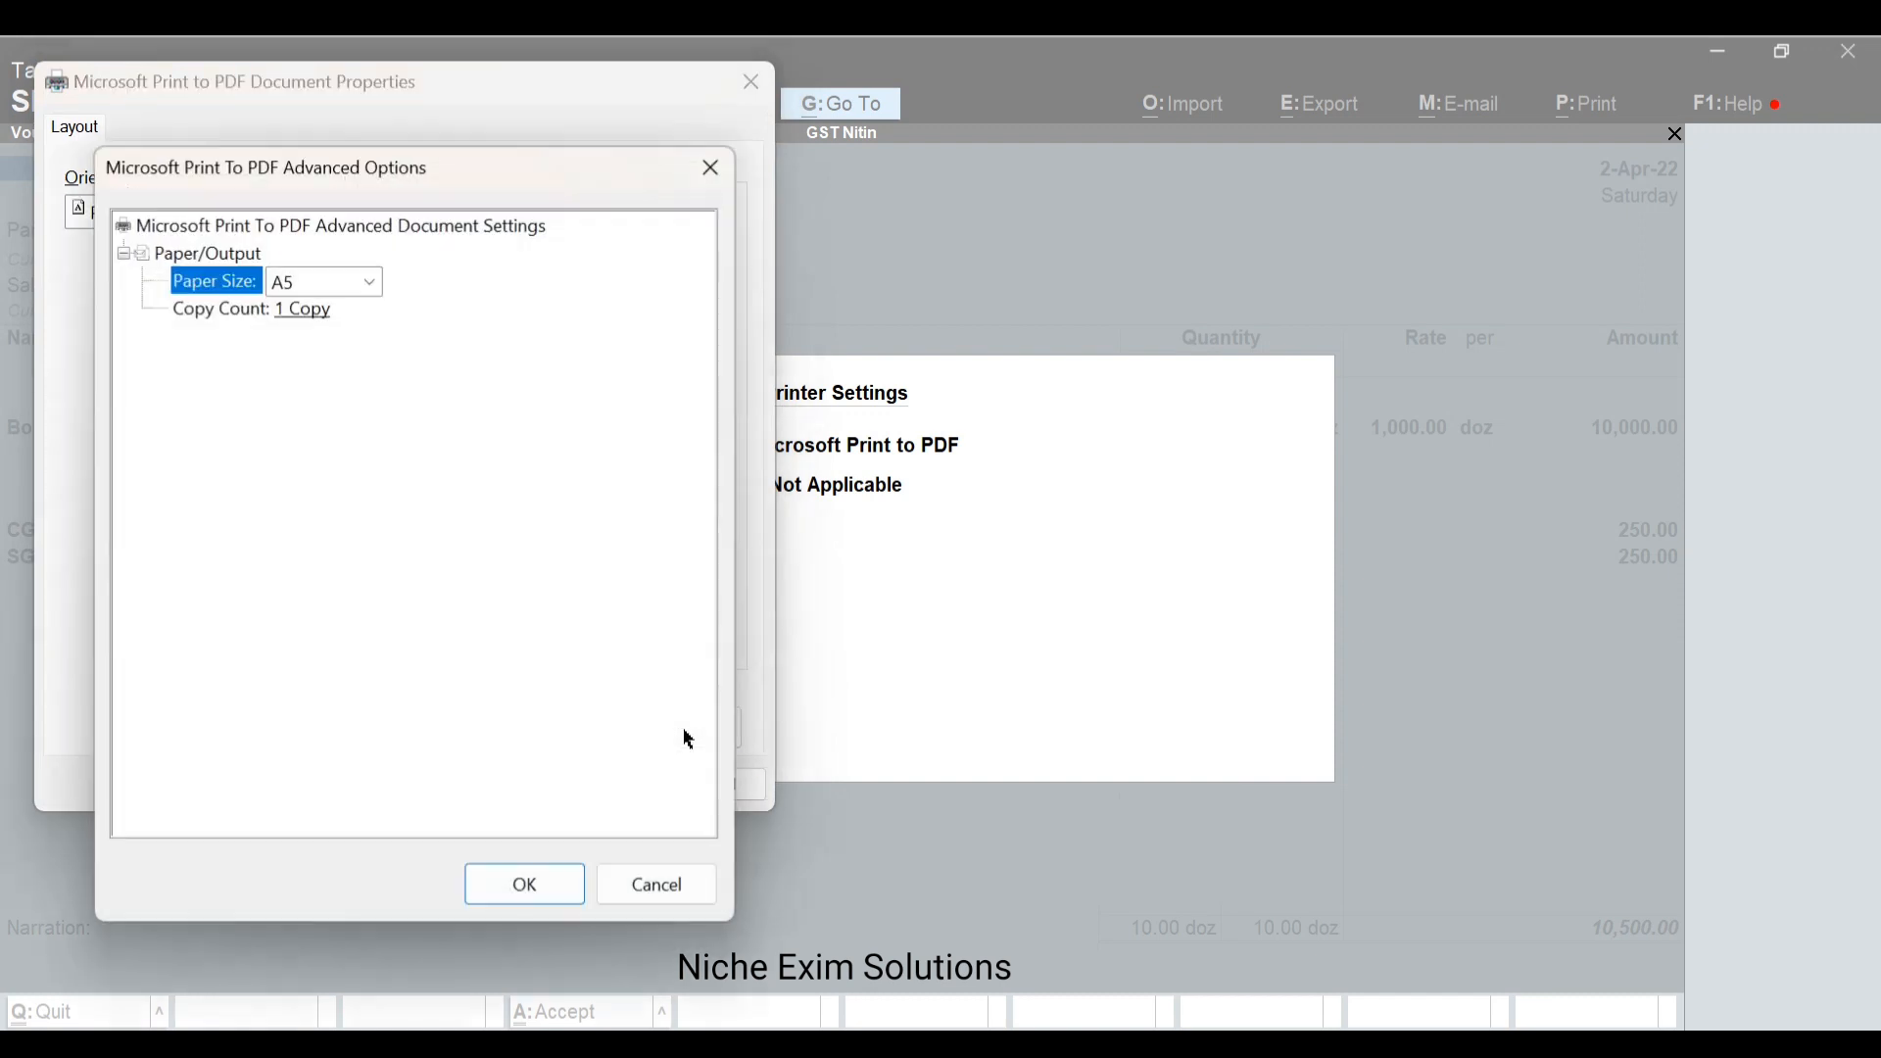
{"action": "left_click", "coordinate": [371, 284]}
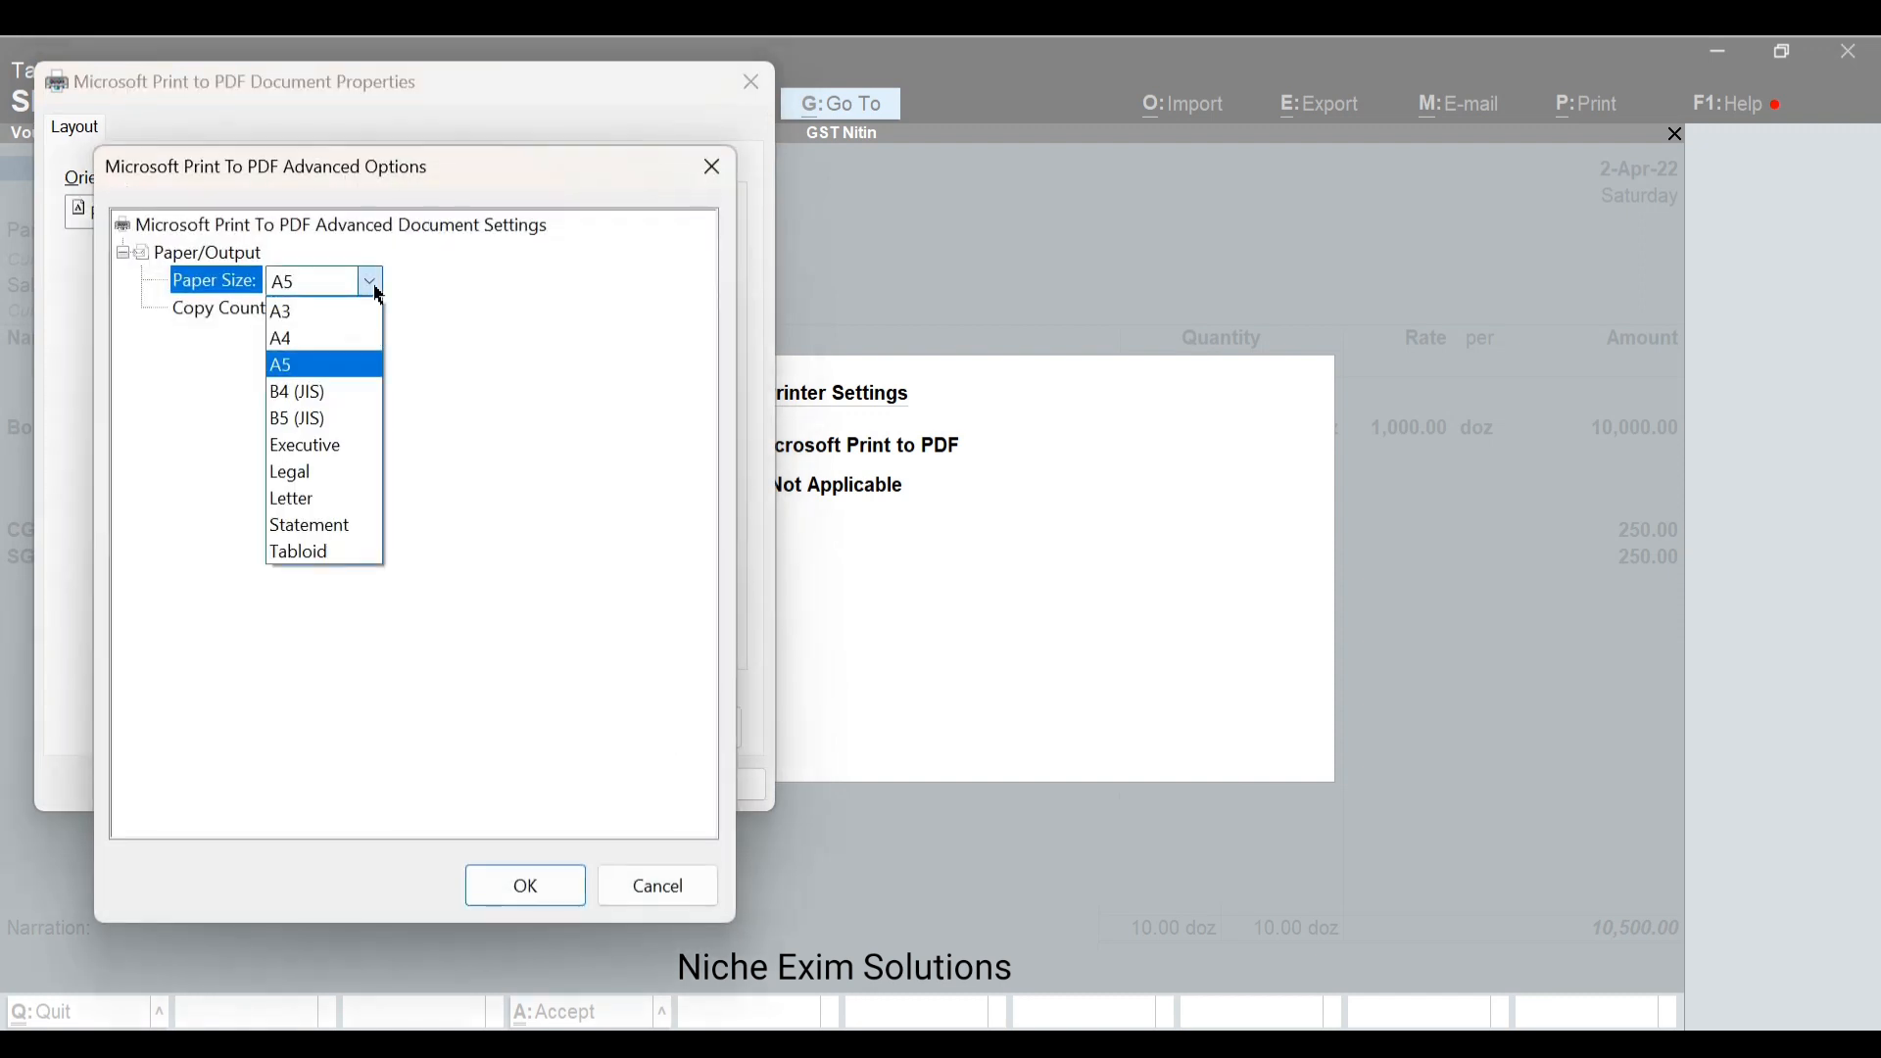
{"action": "left_click", "coordinate": [329, 347]}
{"action": "left_click", "coordinate": [529, 887]}
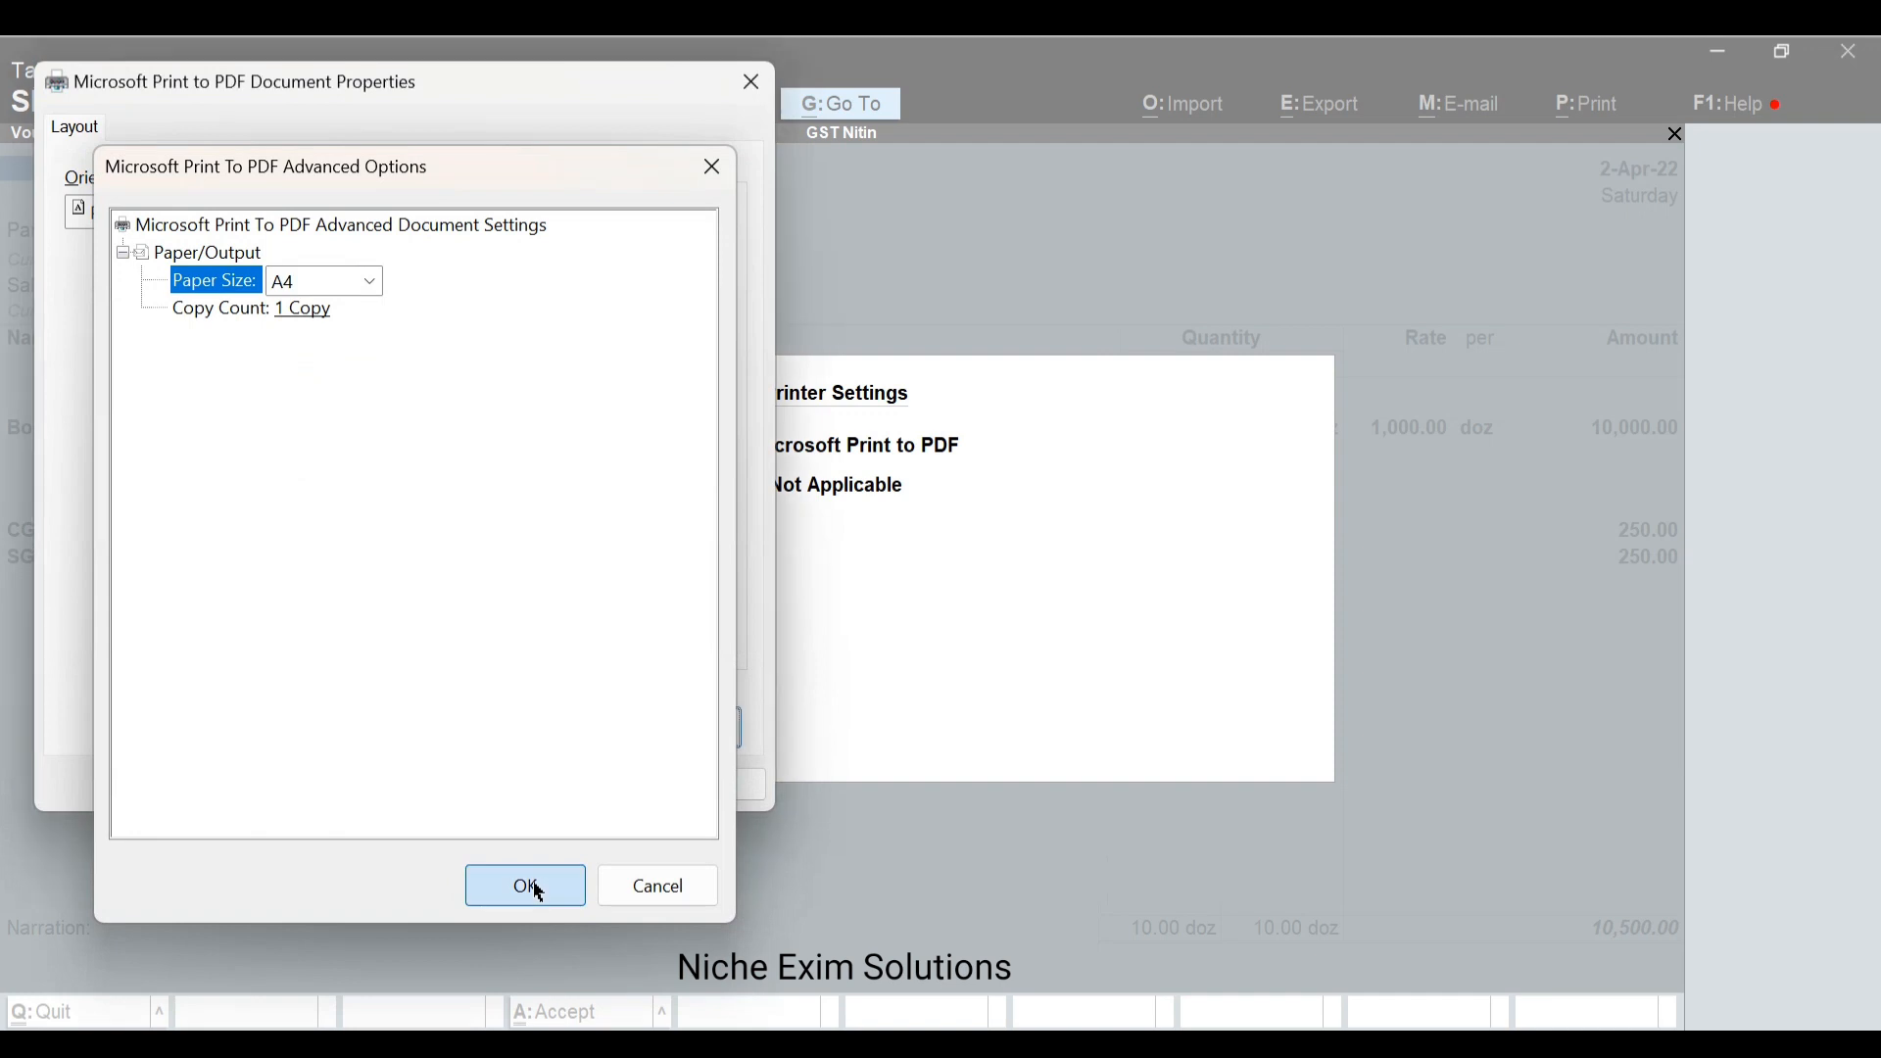
{"action": "left_click", "coordinate": [591, 783]}
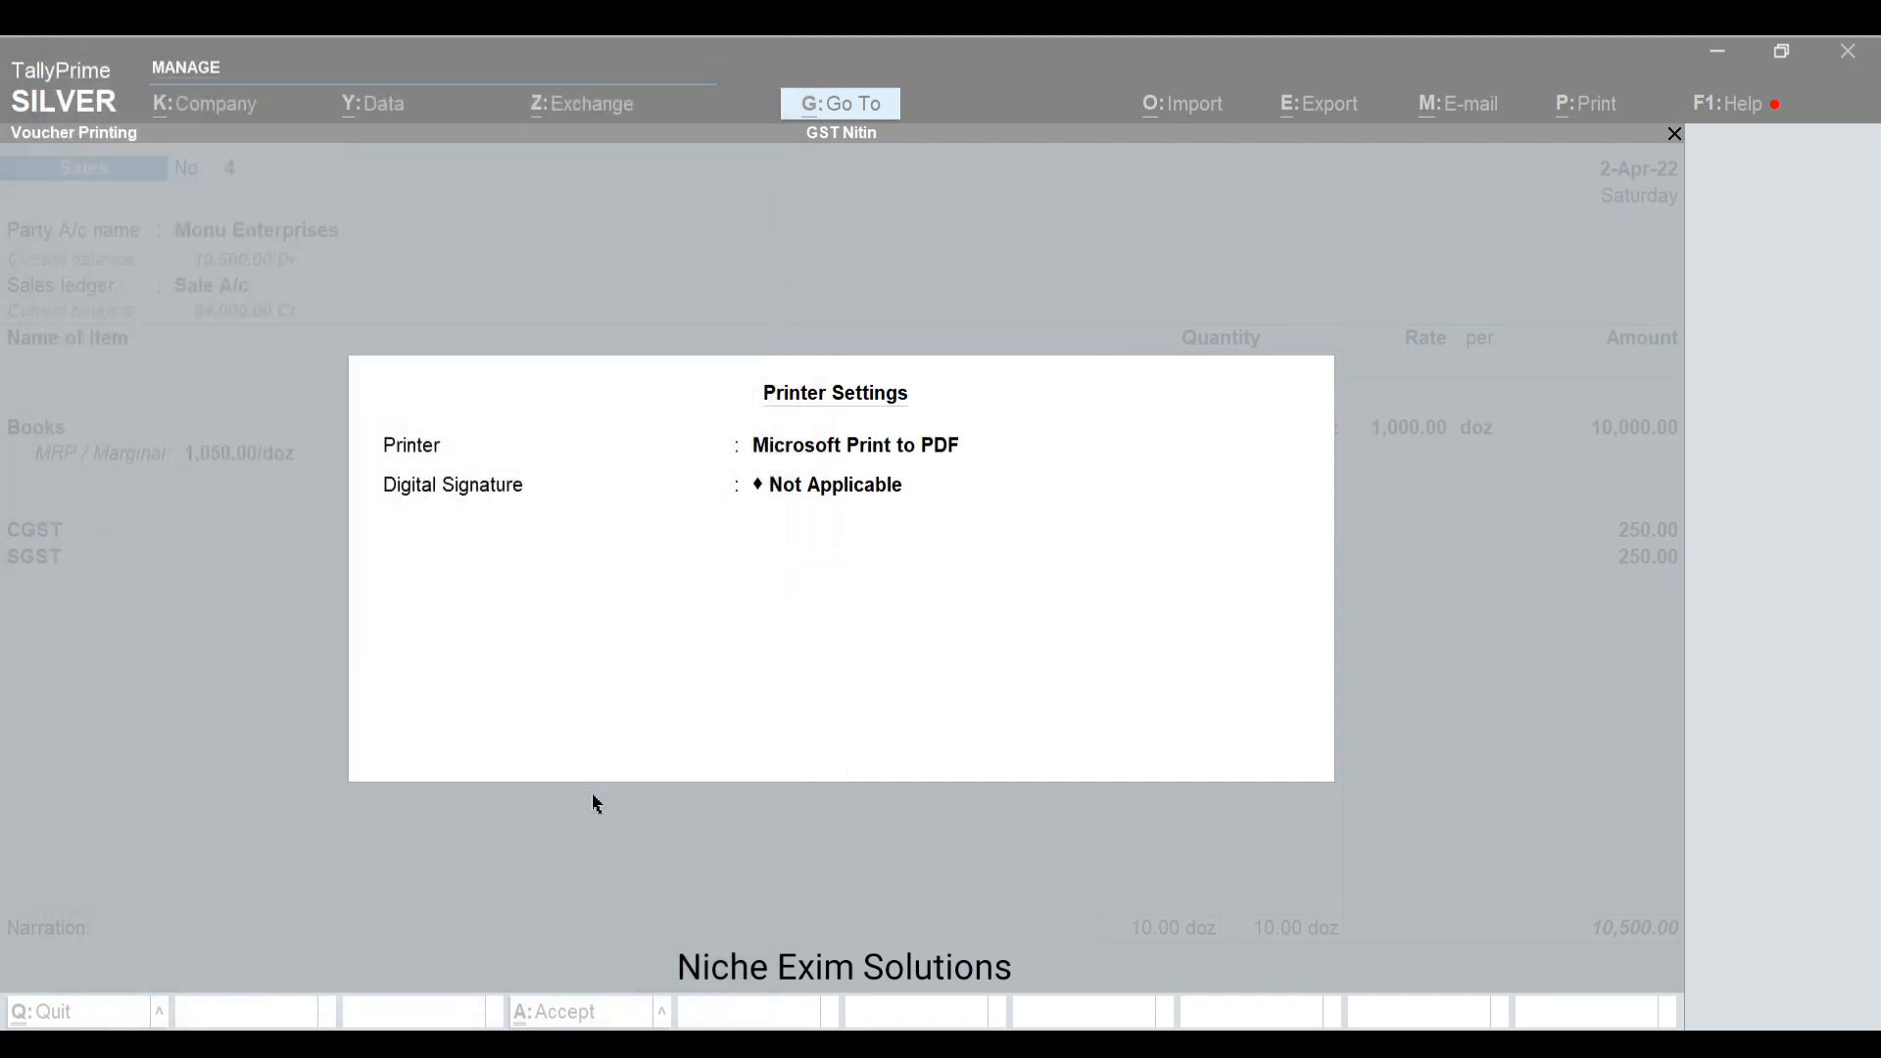
Examine the A4 print preview of the Tax Invoice, and return to a blank sales voucher
{"action": "key", "text": "i"}
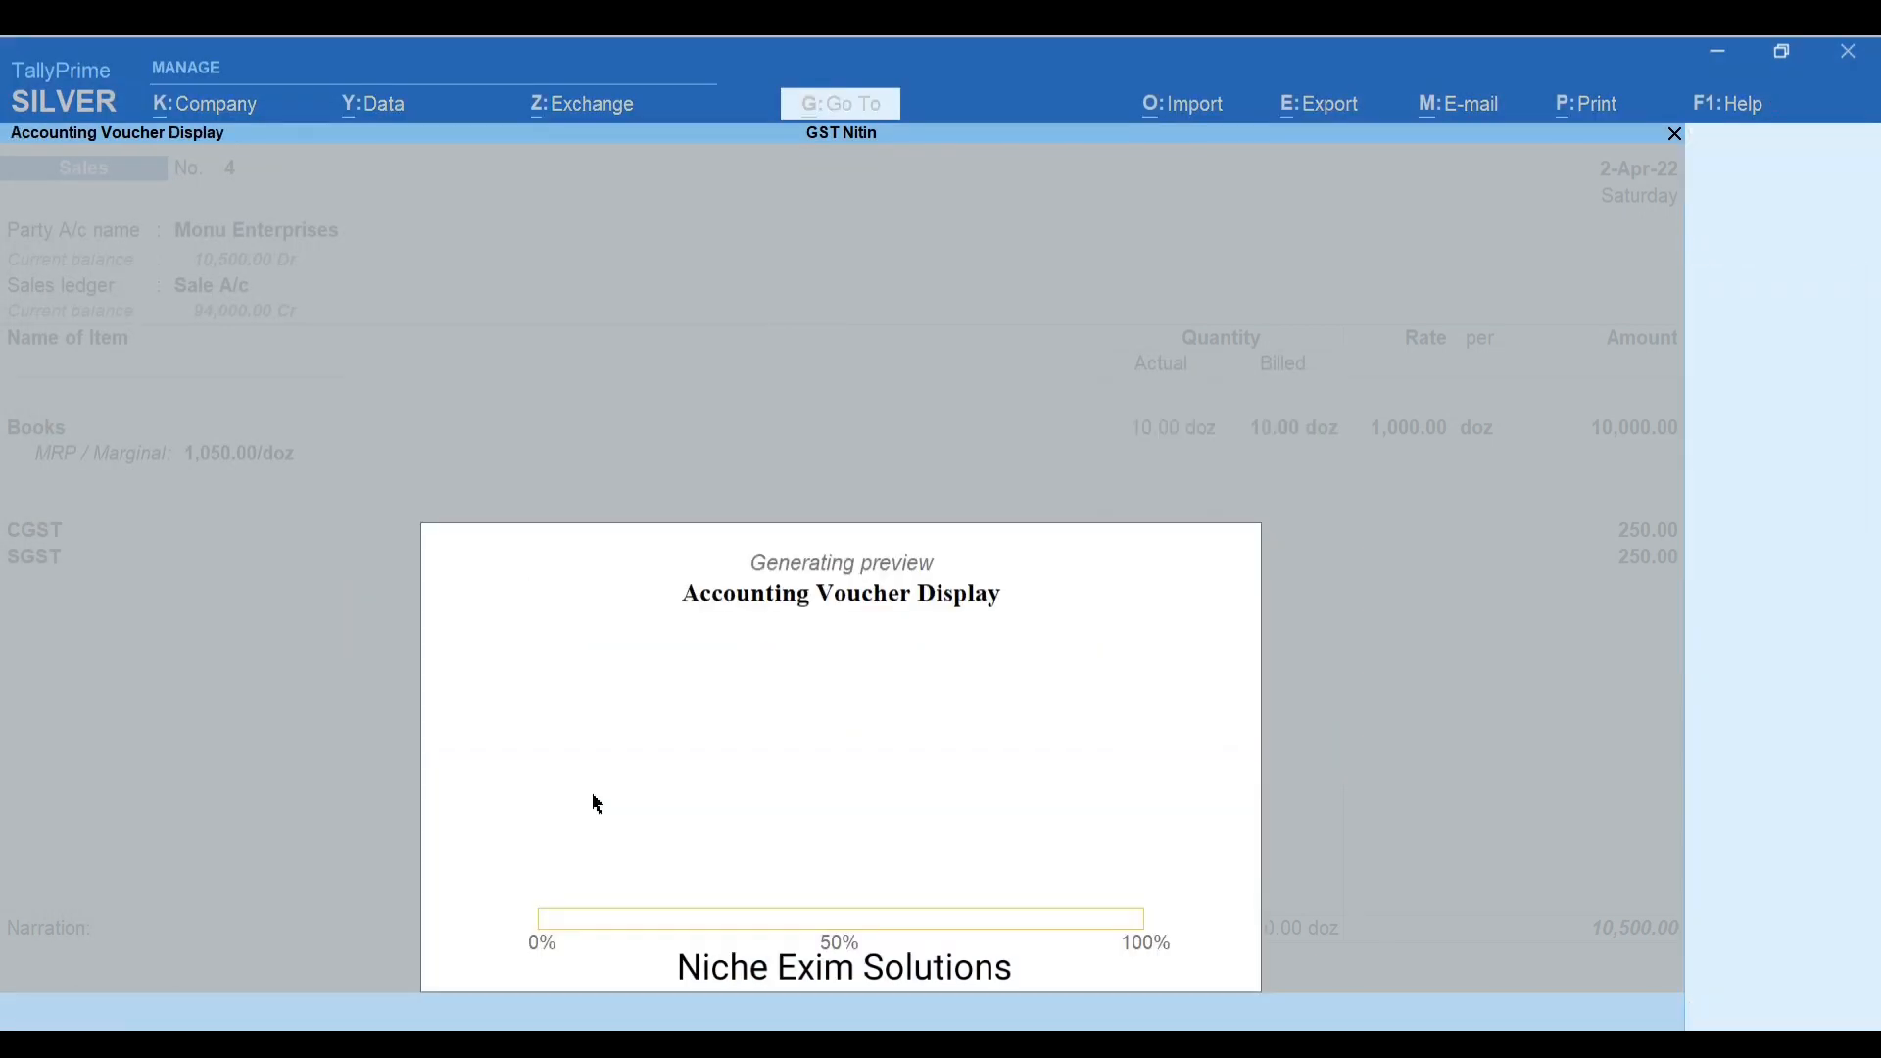
{"action": "key", "text": "z"}
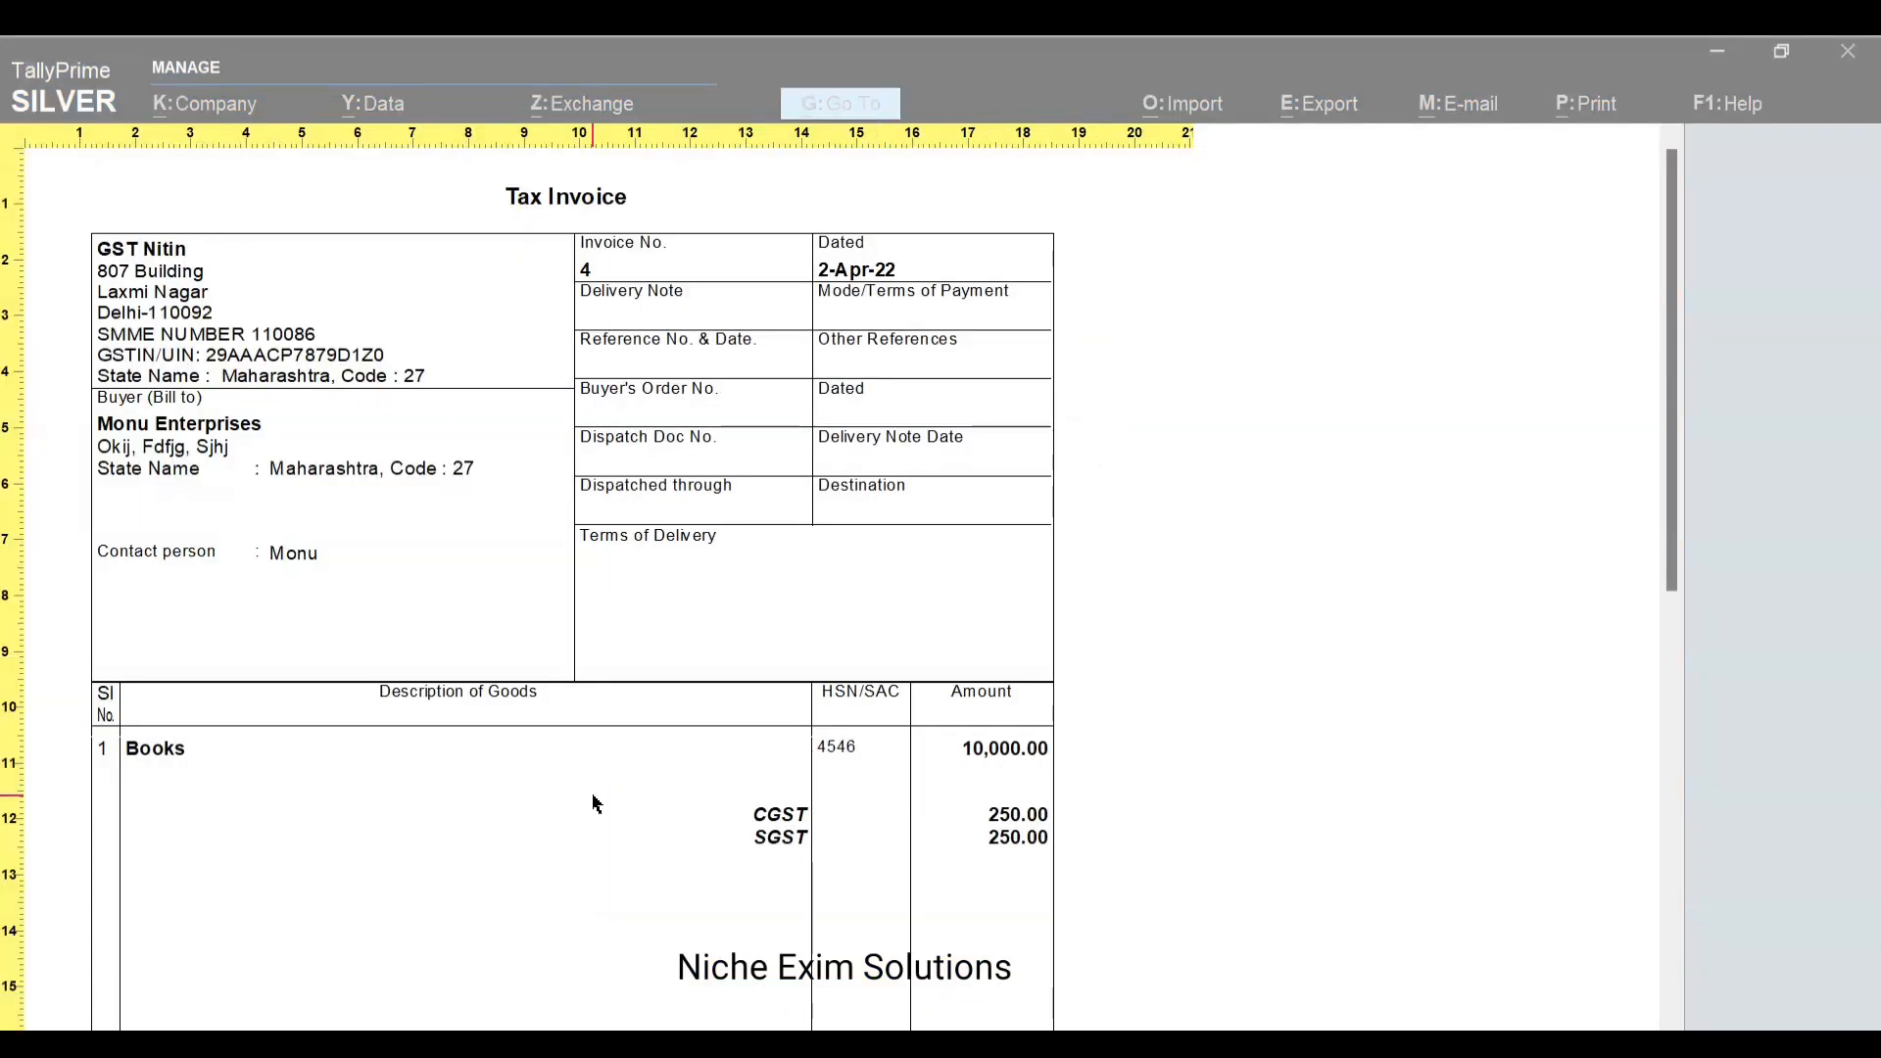
{"action": "scroll", "coordinate": [595, 804], "scroll_direction": "down", "scroll_amount": 6}
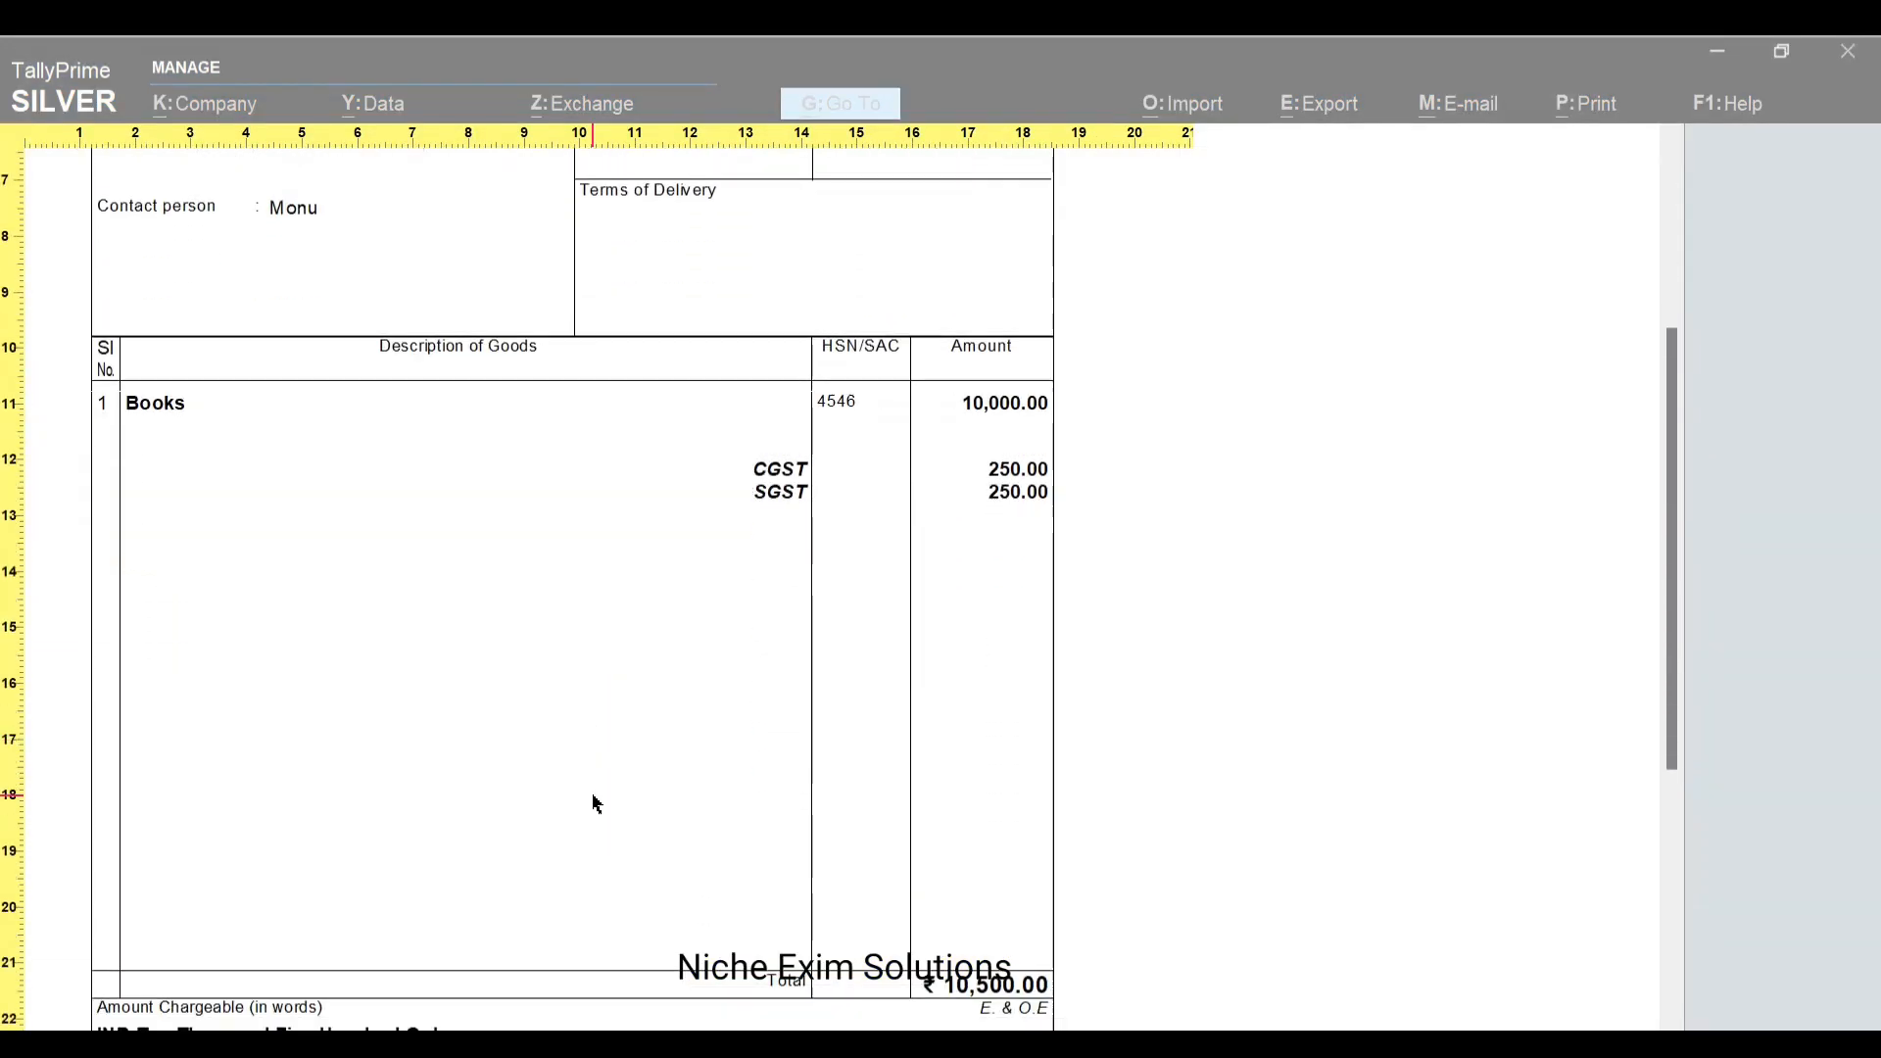
{"action": "key", "text": "z"}
{"action": "key", "text": "Escape"}
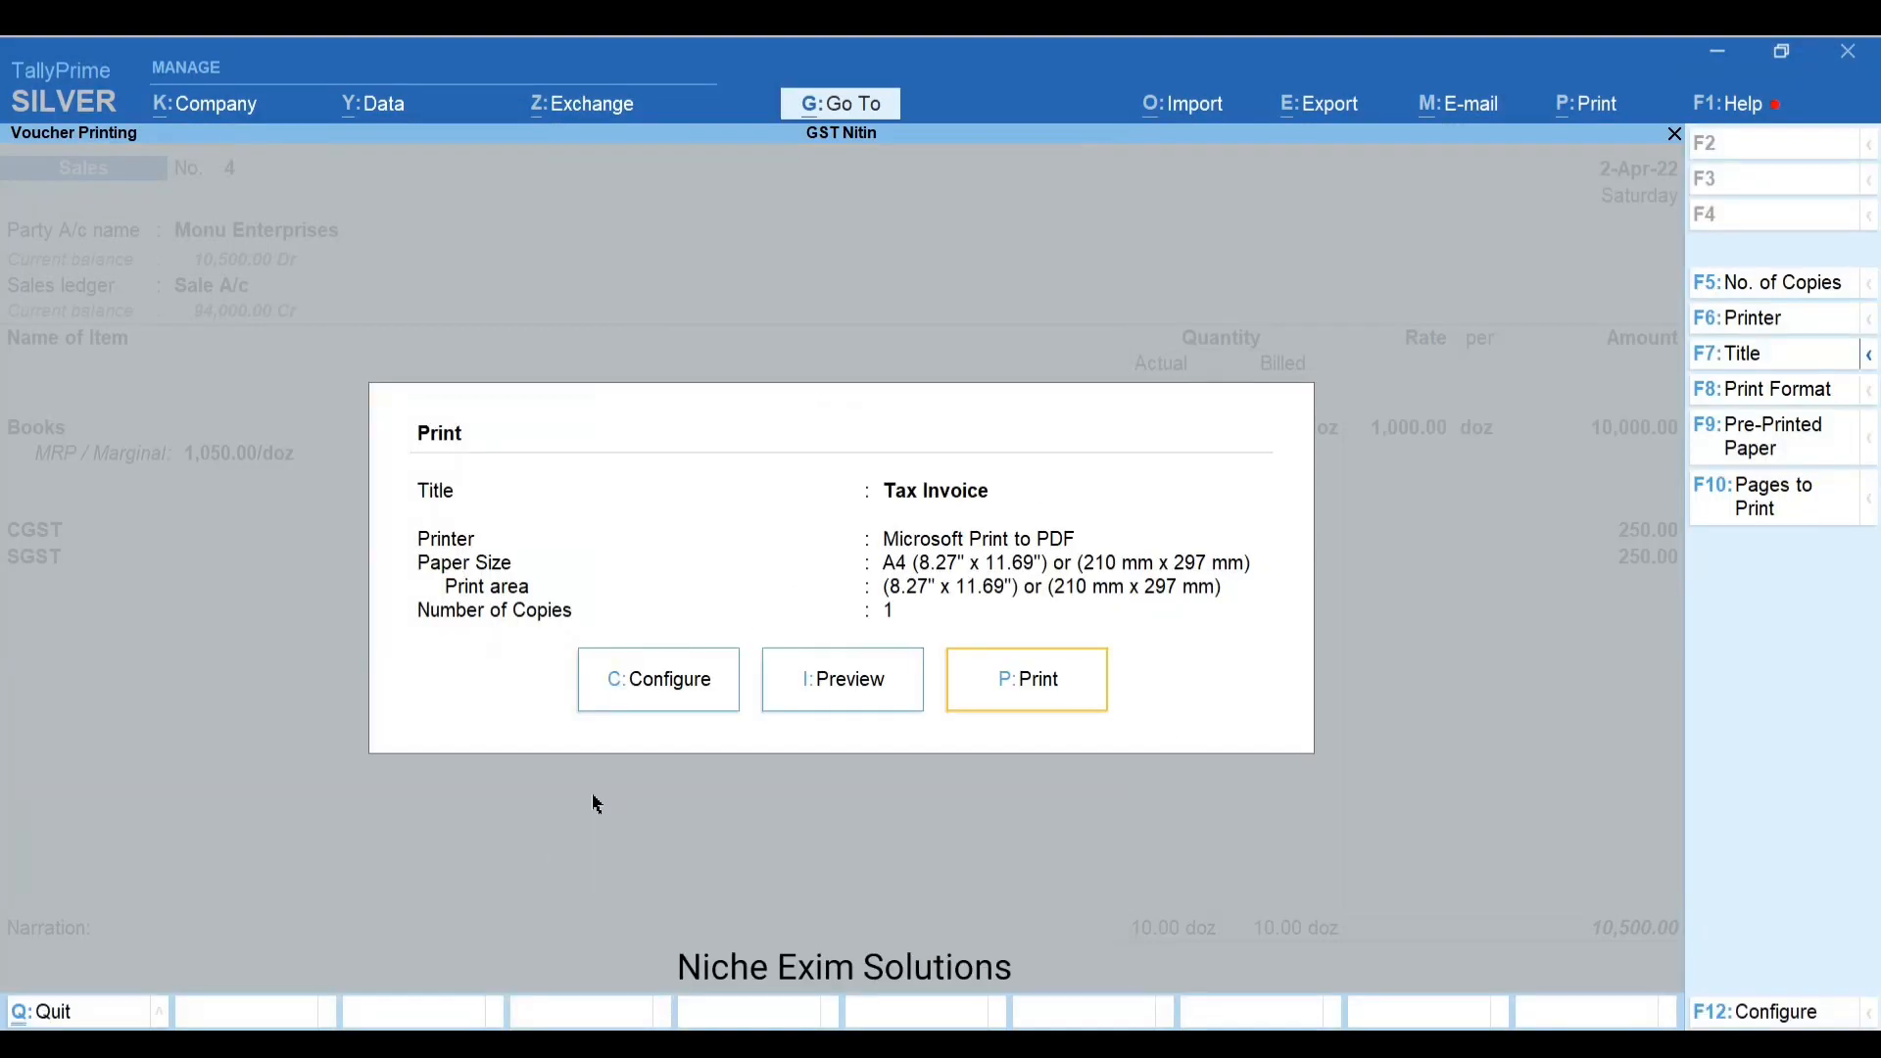
{"action": "key", "text": "Escape"}
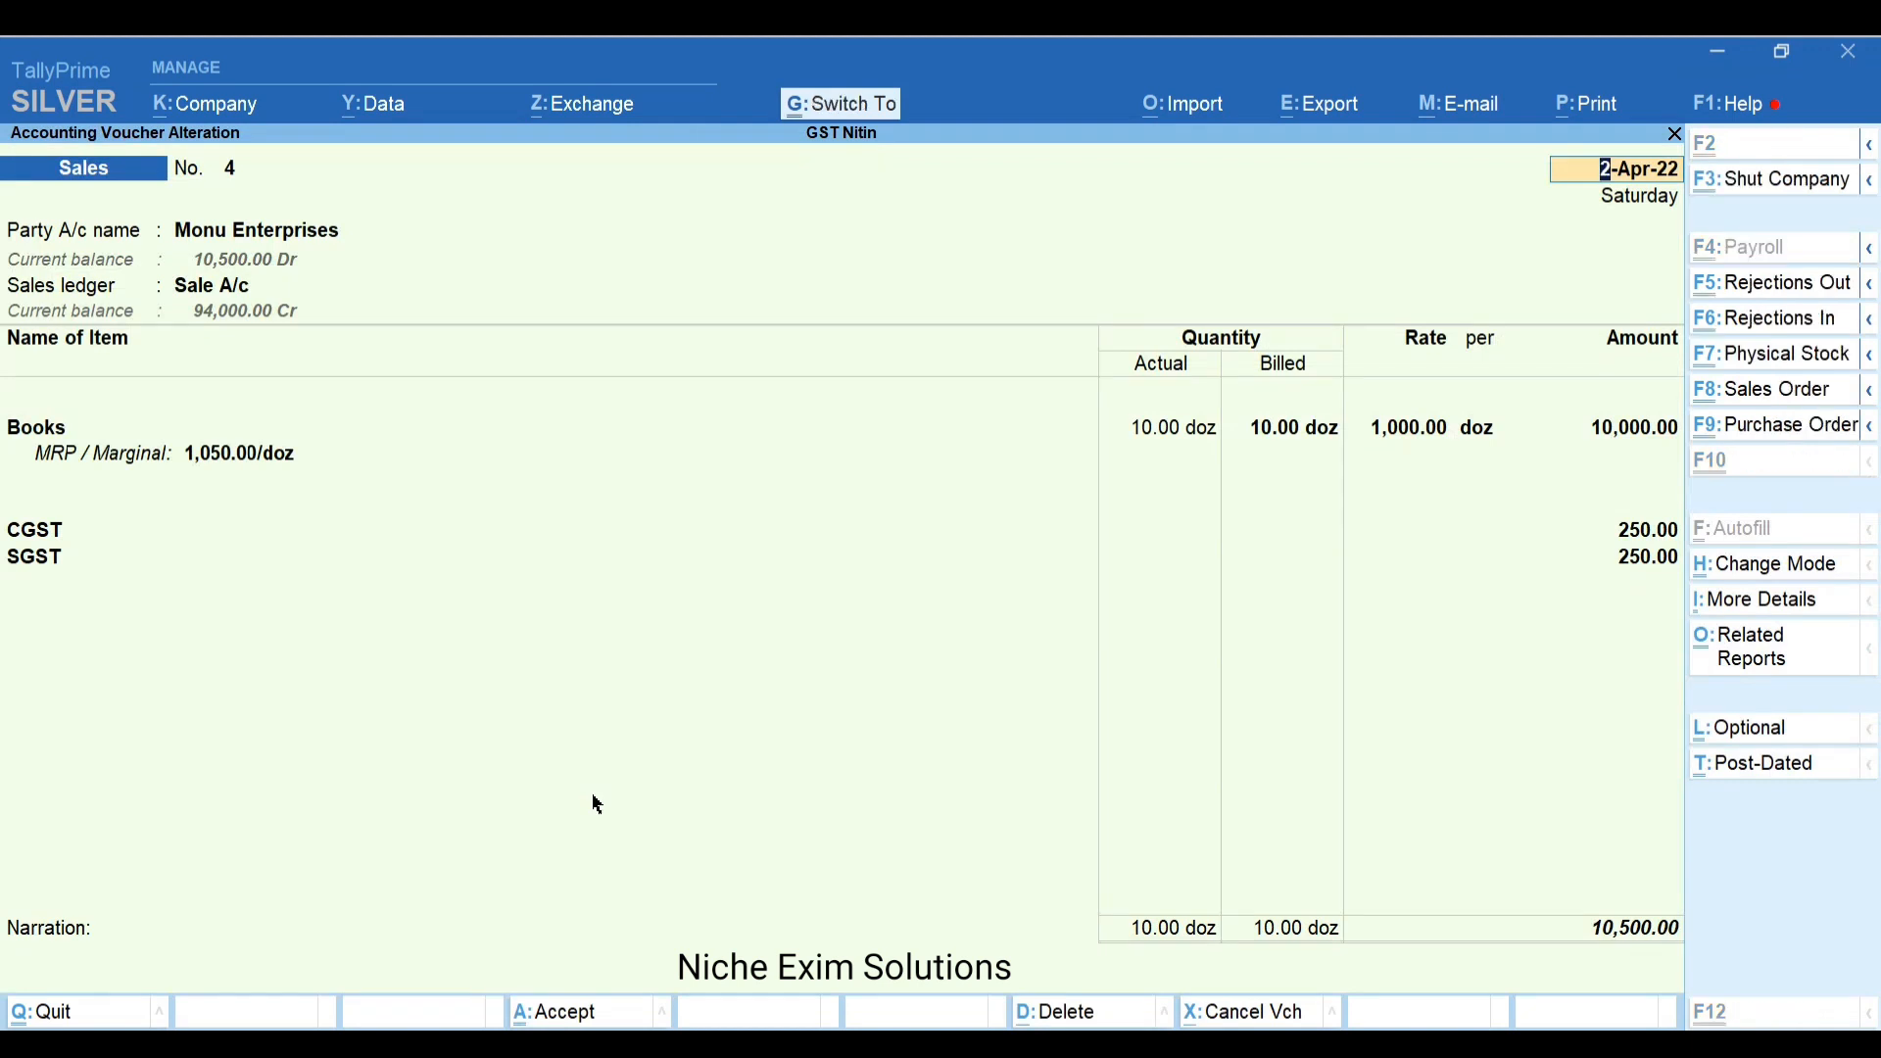
{"action": "key", "text": "Escape"}
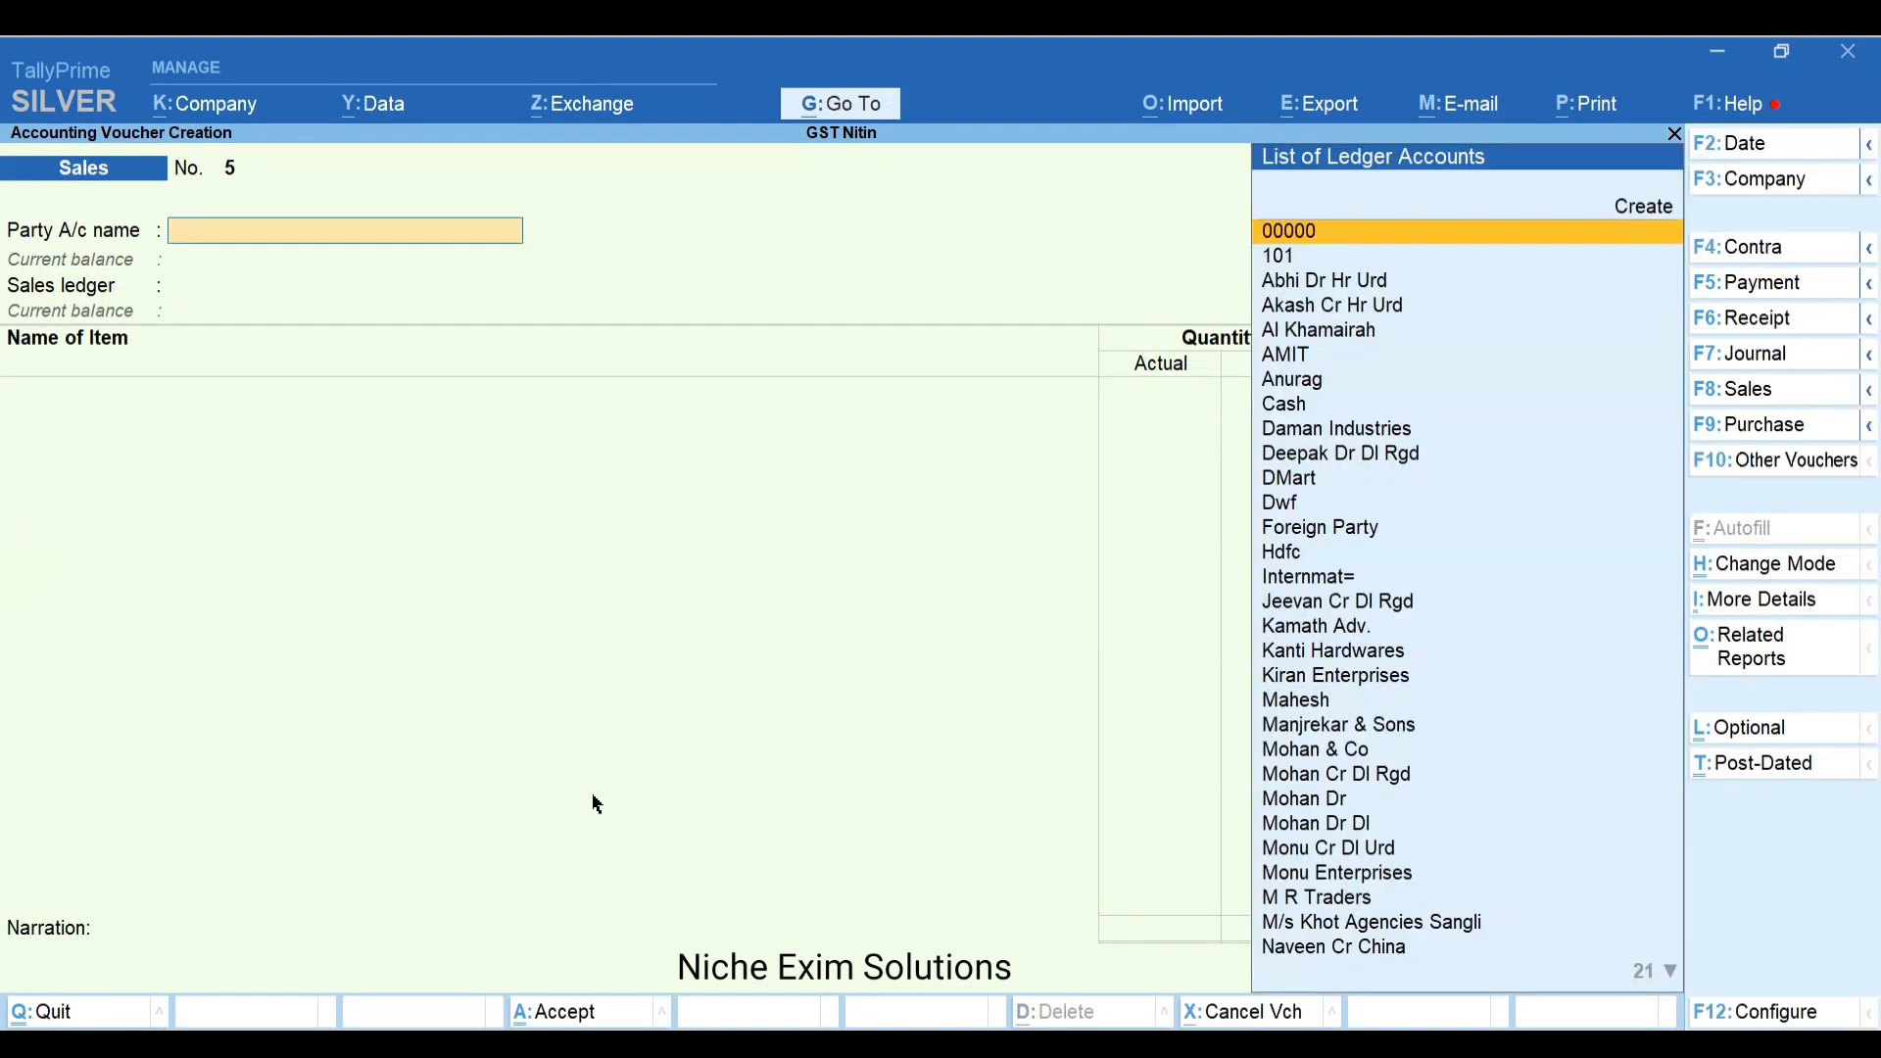
Change the voucher type to Credit Note and choose Monu Enterprises as the party
{"action": "left_click", "coordinate": [1751, 476]}
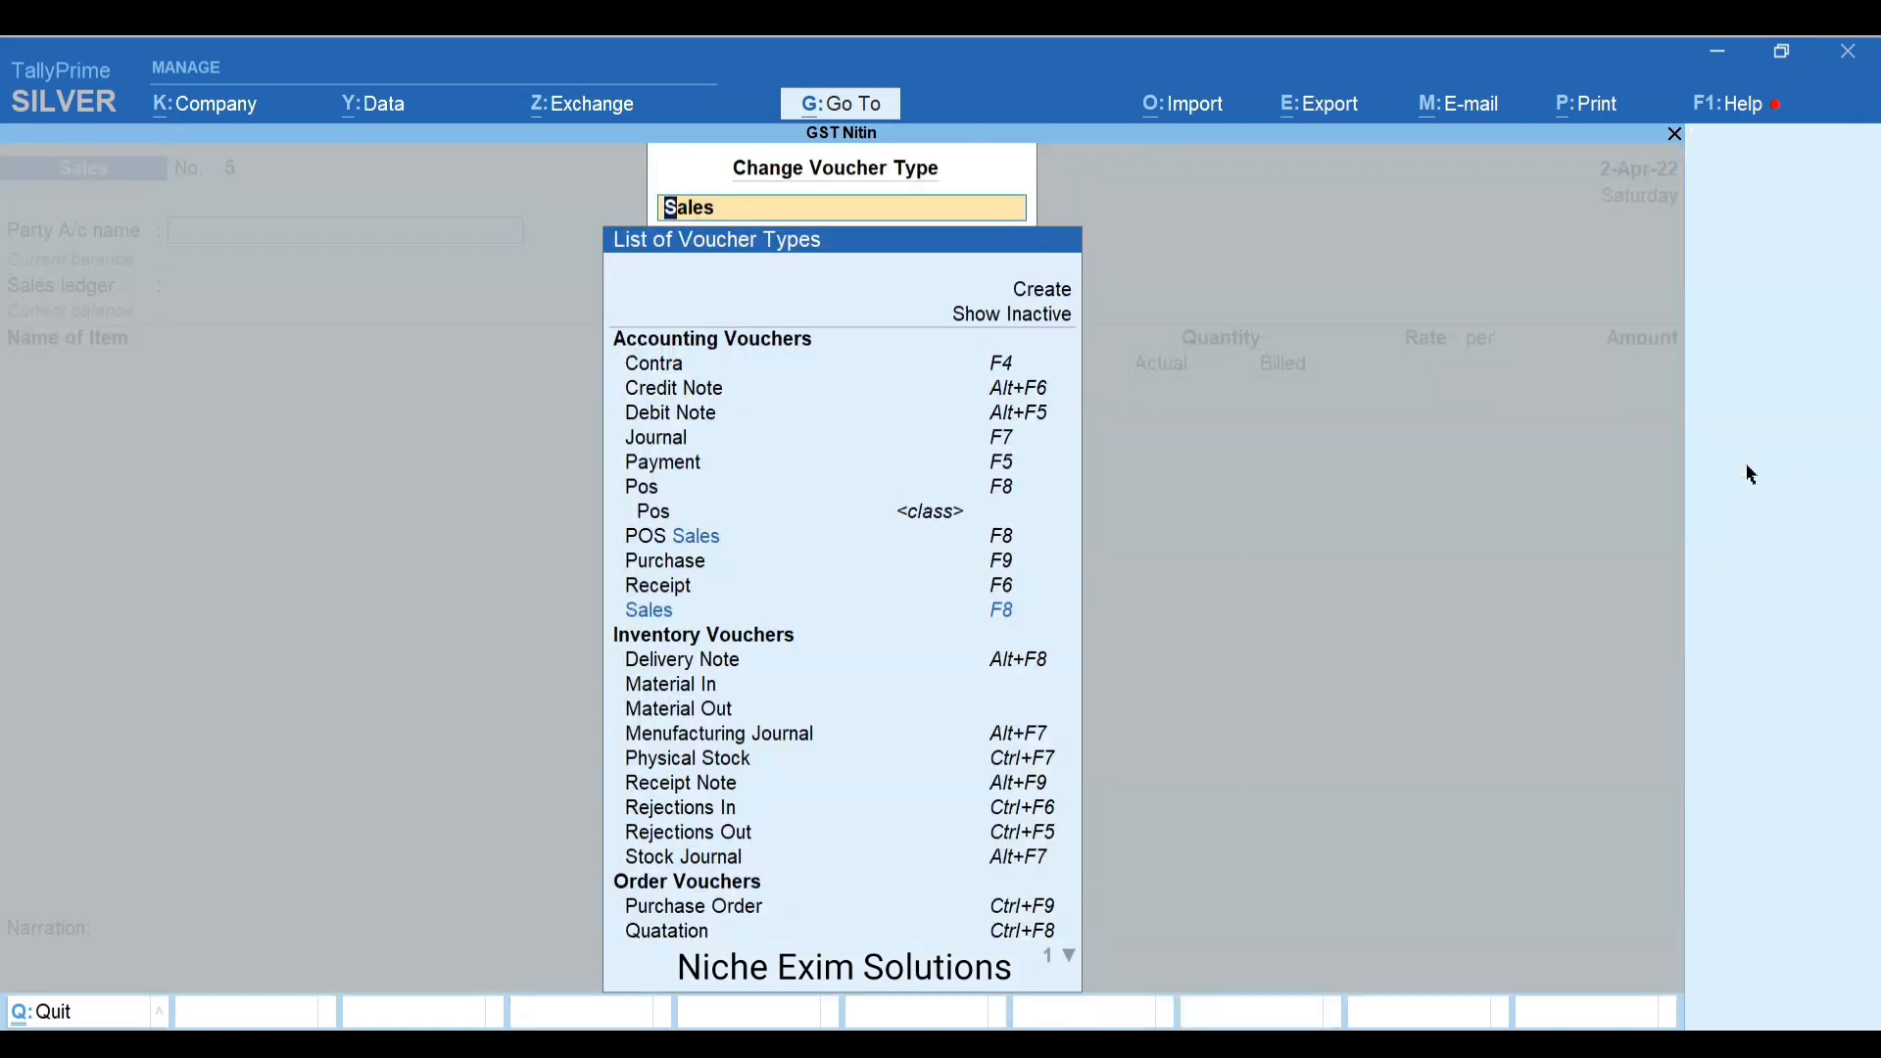
{"action": "type", "text": "Cre"}
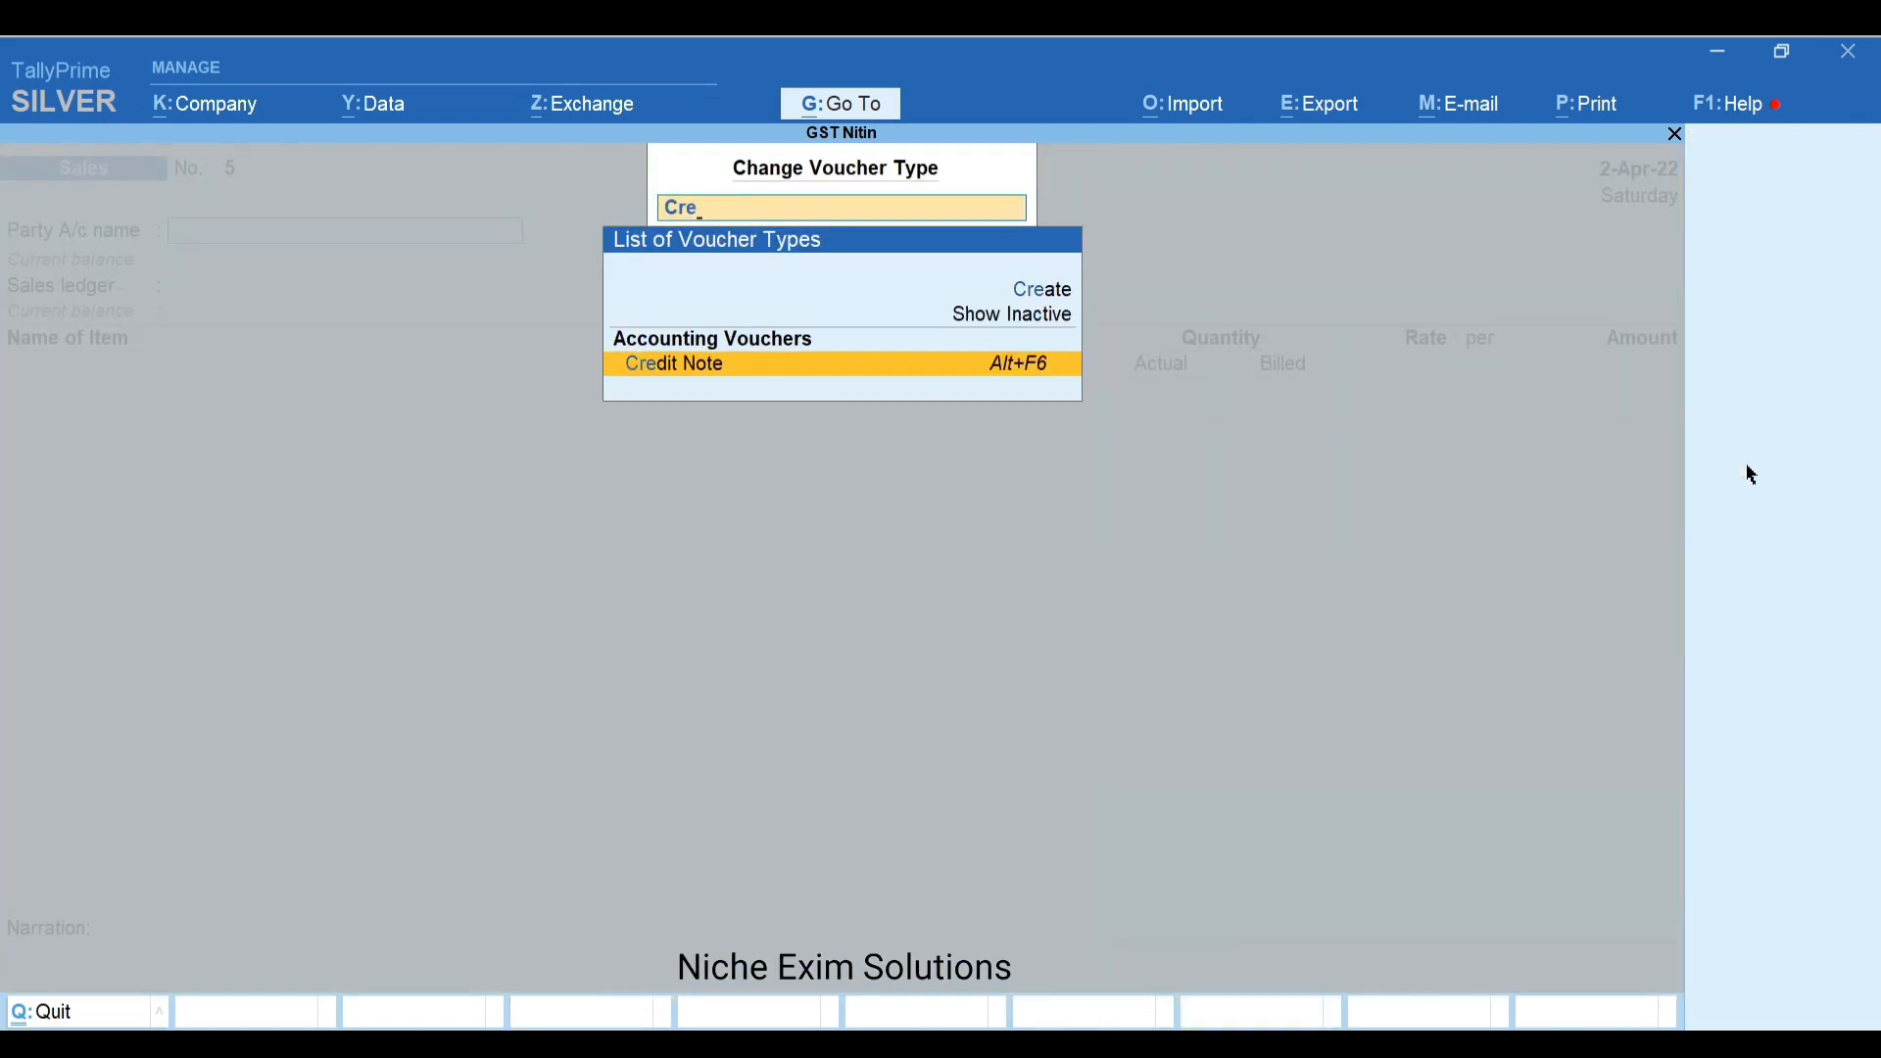
{"action": "key", "text": "Return"}
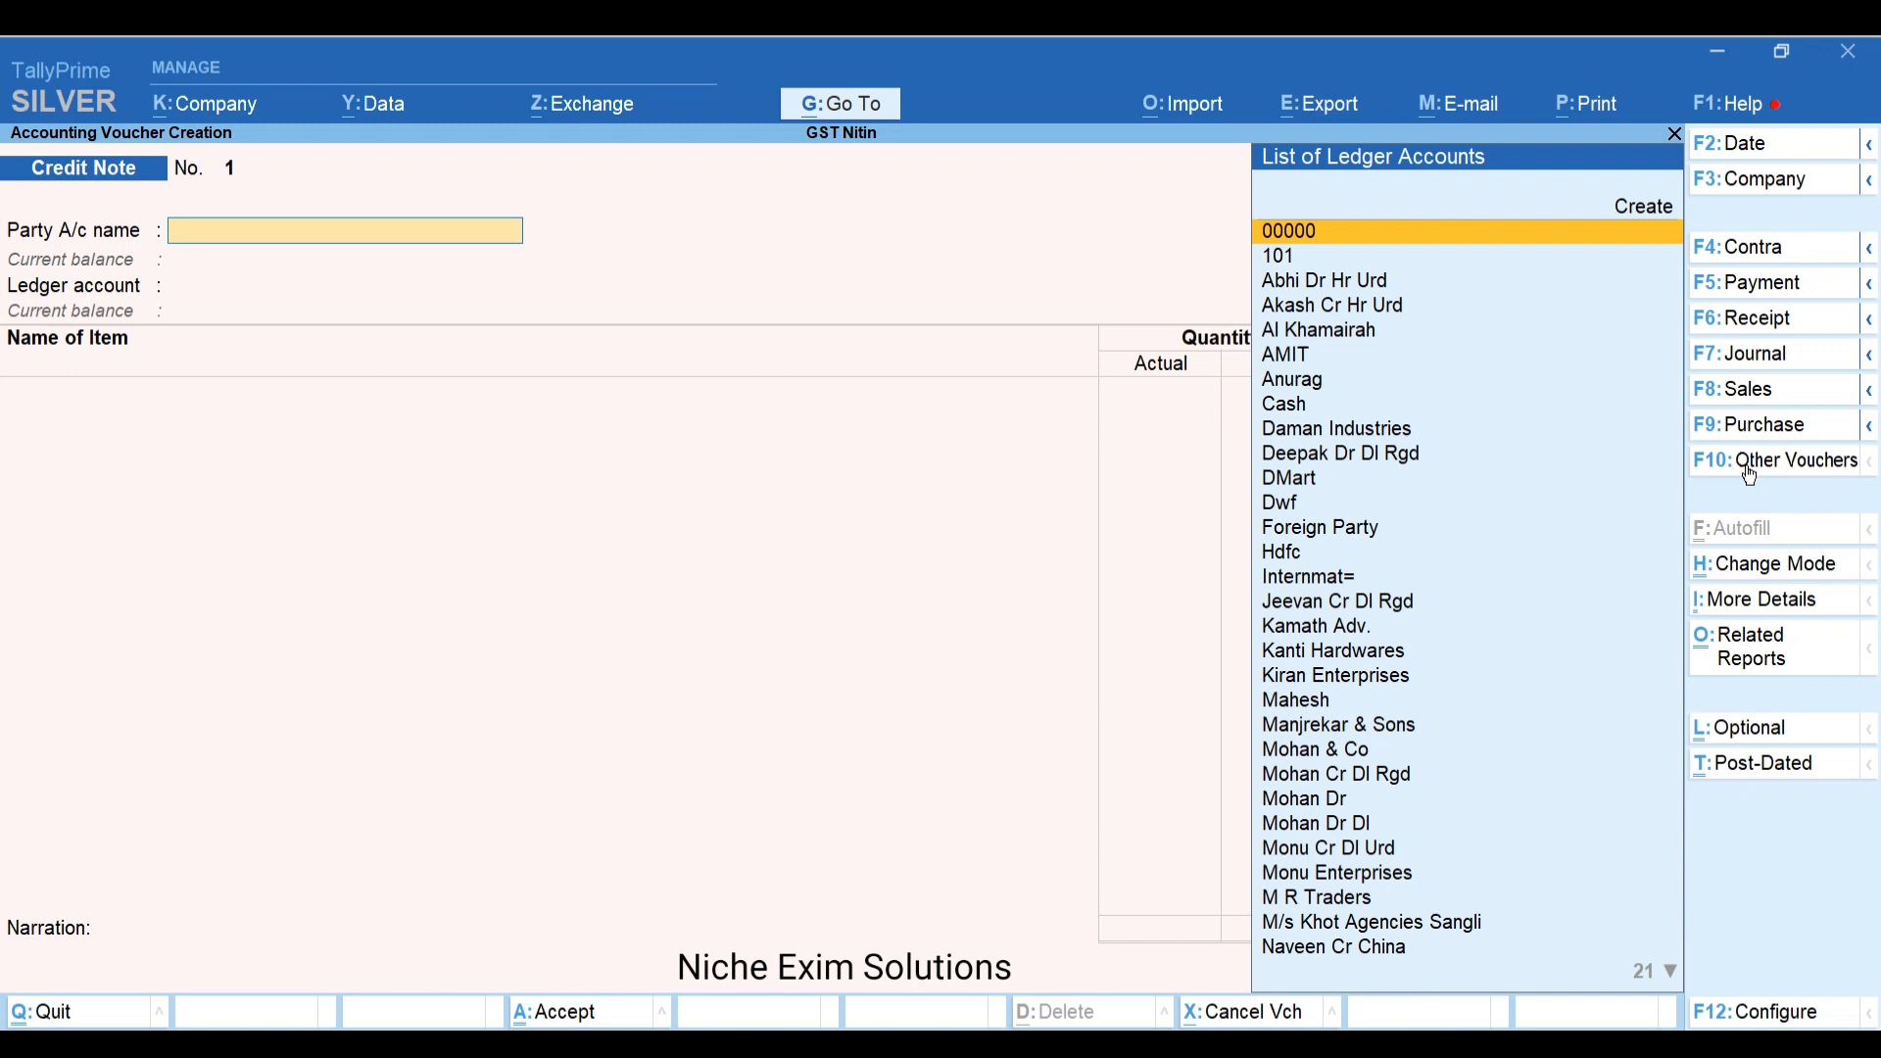
{"action": "type", "text": "Monu"}
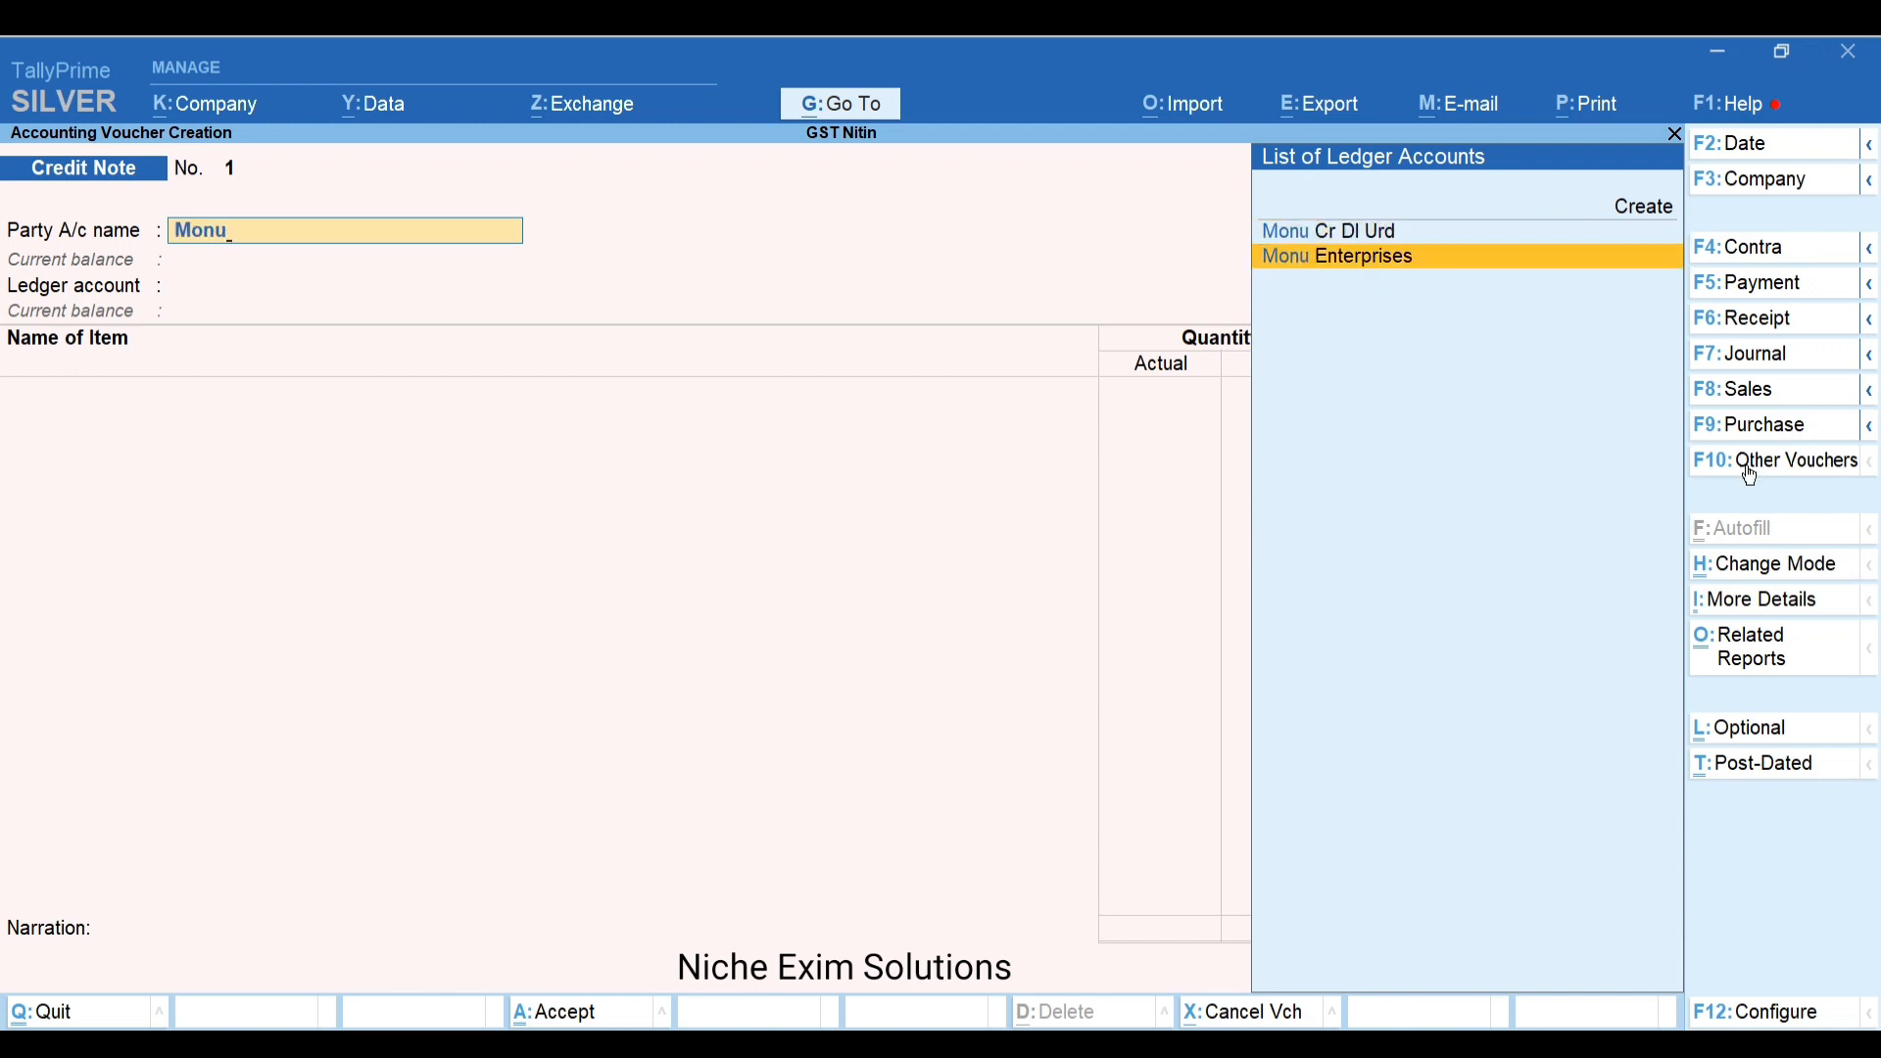
{"action": "key", "text": "Return"}
Leave the receipt details blank with tracking number Not Applicable, and enter original invoice No. 4 dated 2-Apr-22
{"action": "key", "text": "Return"}
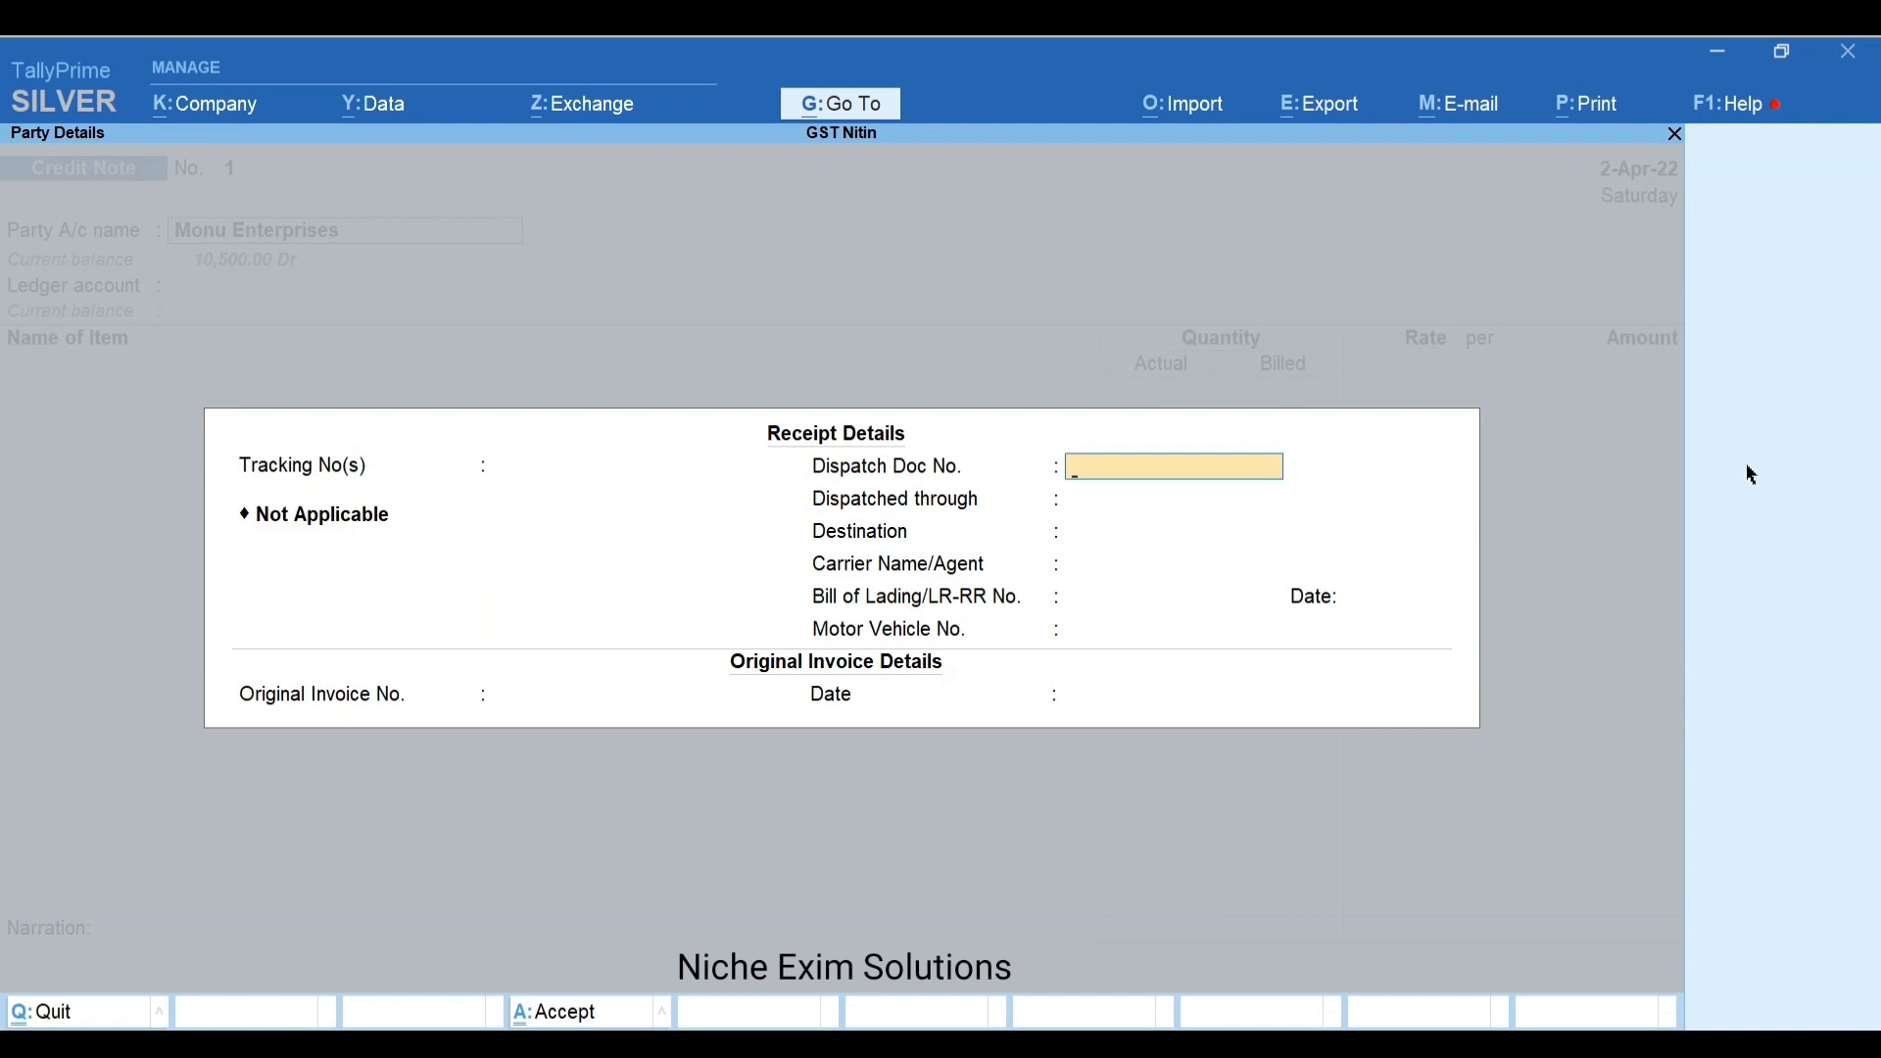
{"action": "key", "text": "Return"}
{"action": "key", "text": "Return"}
{"action": "key", "text": "Return"}
{"action": "key", "text": "Return"}
{"action": "key", "text": "Return"}
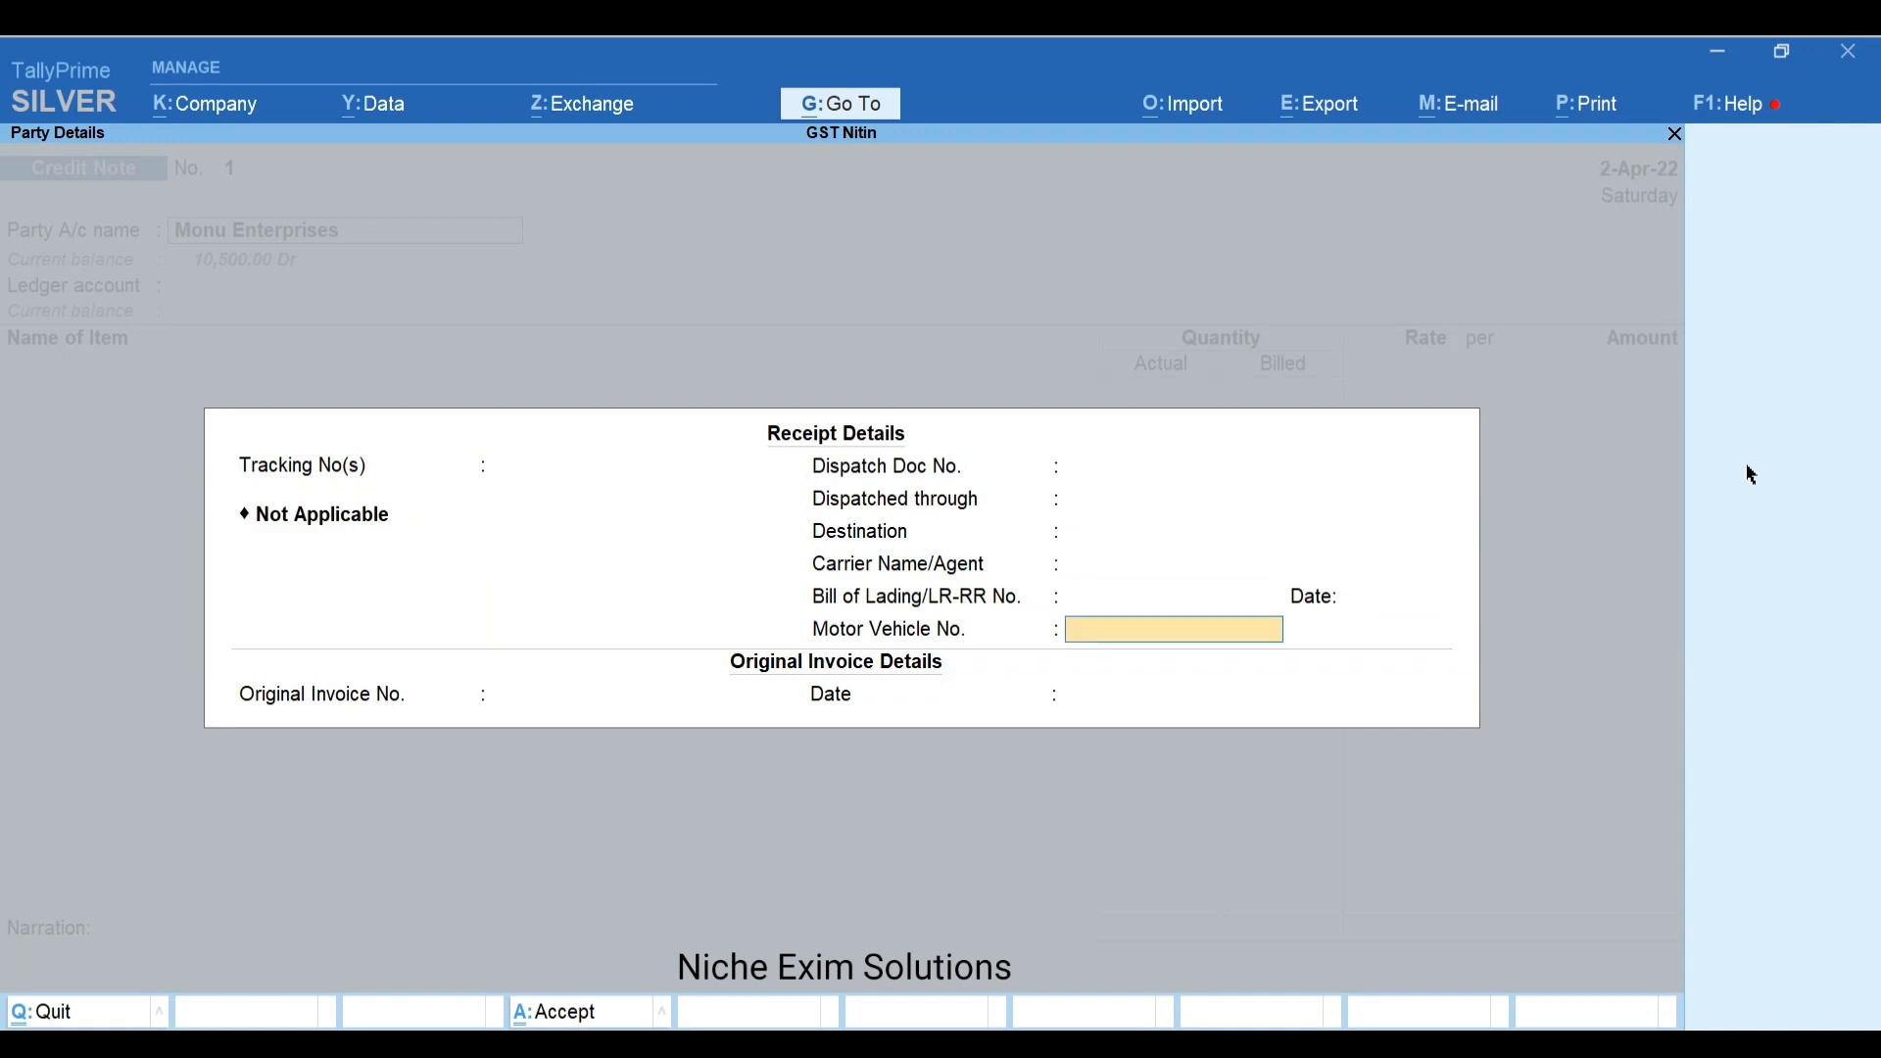
{"action": "key", "text": "Return"}
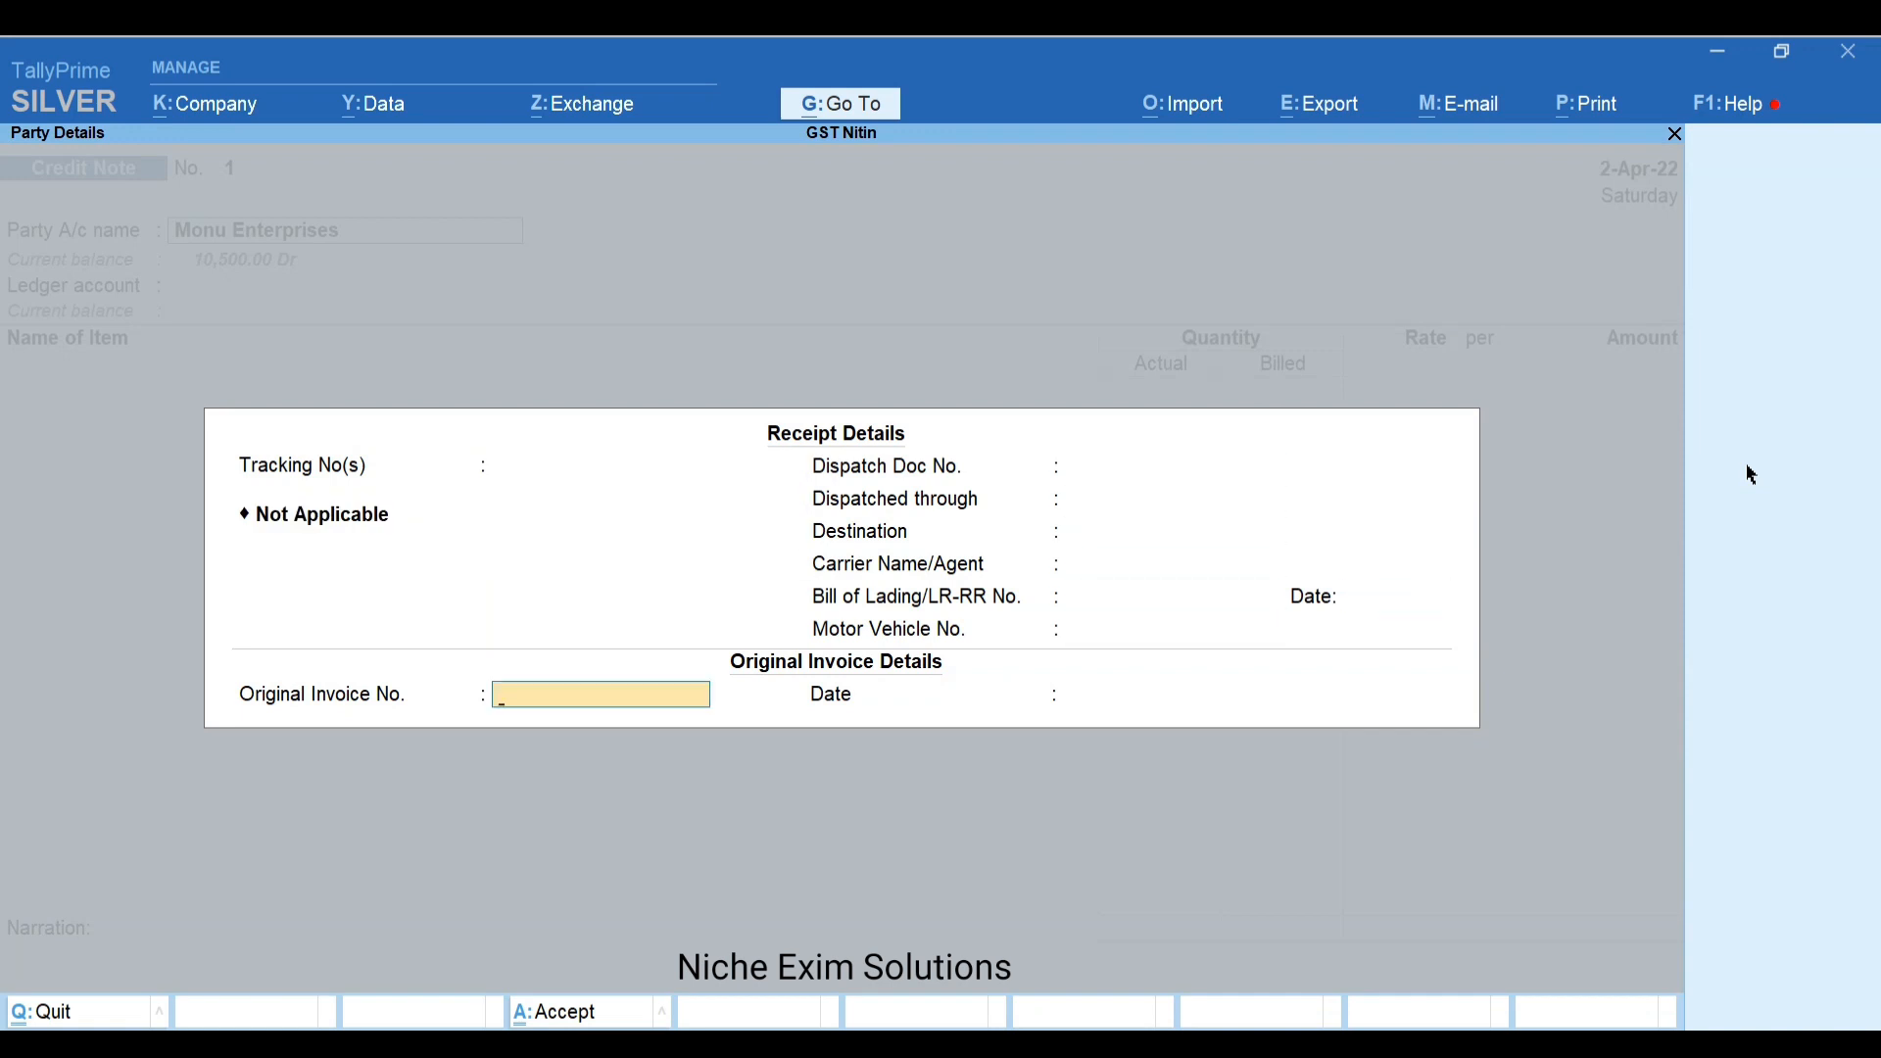
{"action": "type", "text": "4"}
{"action": "key", "text": "Return"}
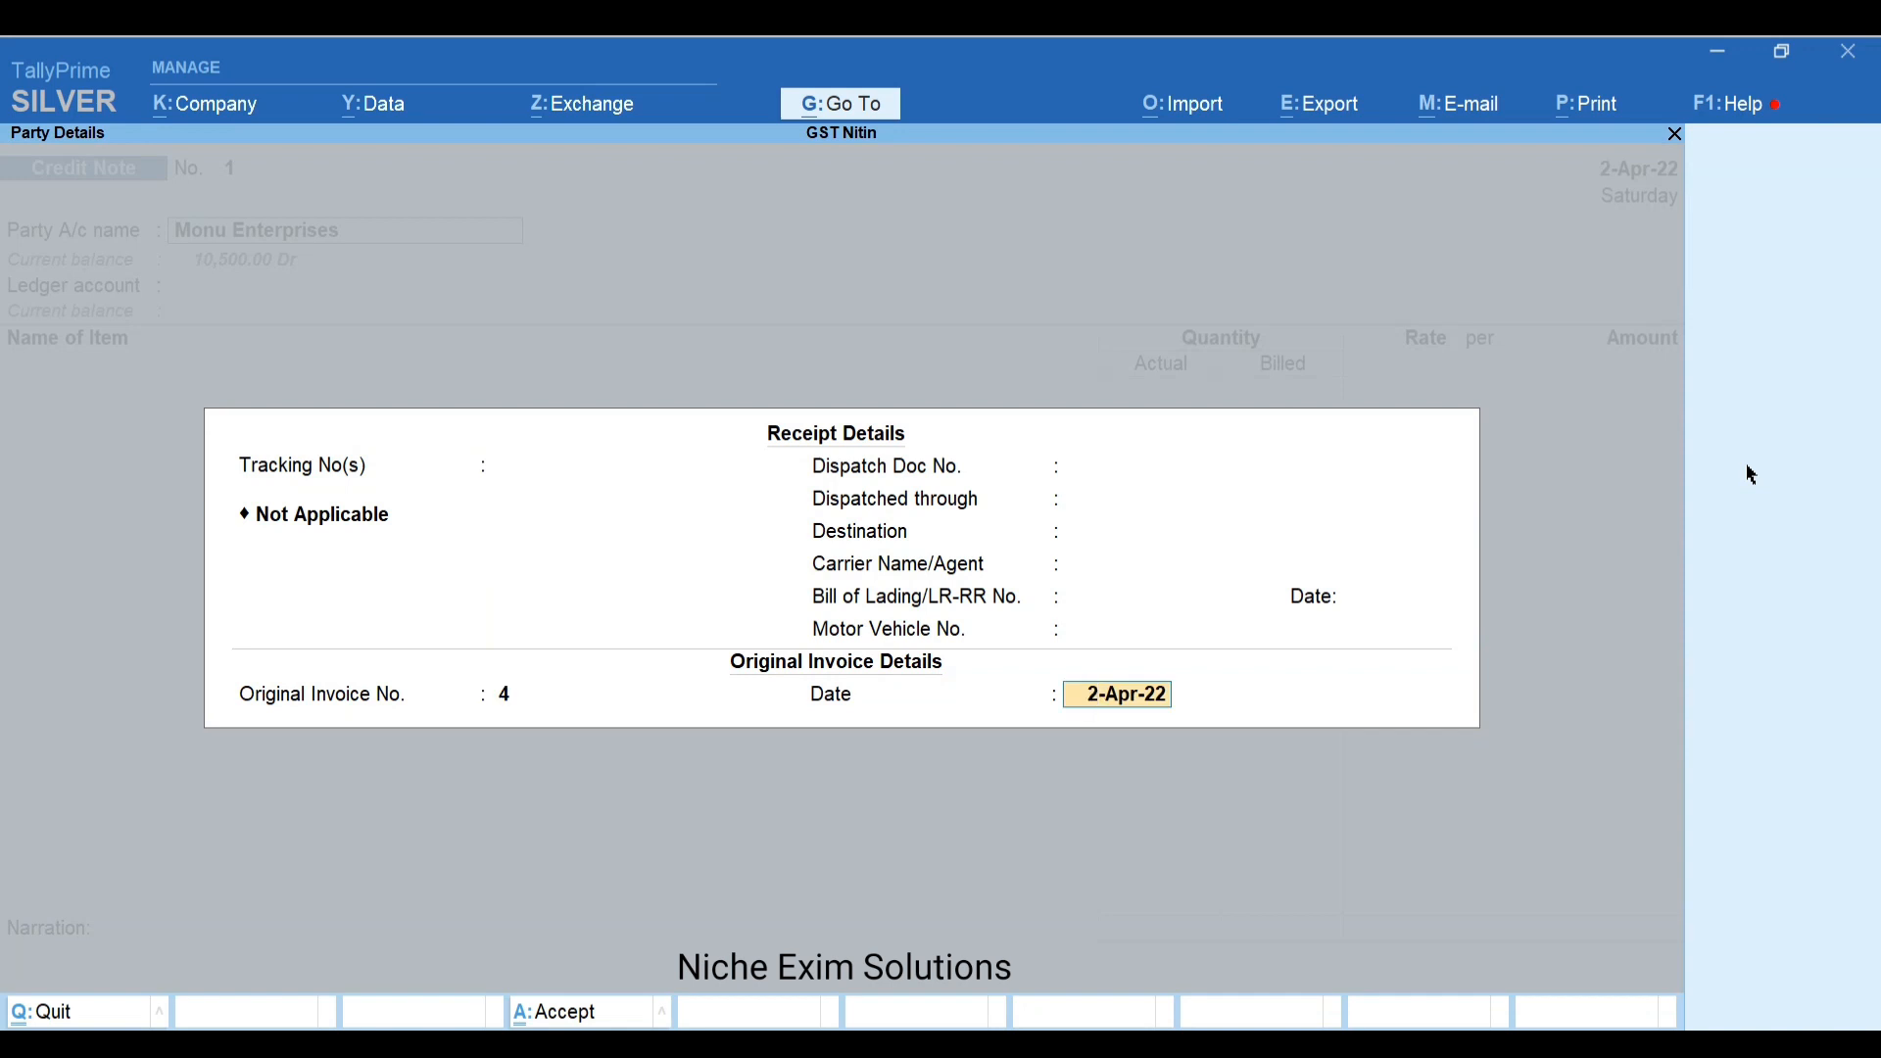
{"action": "key", "text": "Return"}
Accept the credit note's party details with the Primary address type and Maharashtra as place of supply
{"action": "key", "text": "Return"}
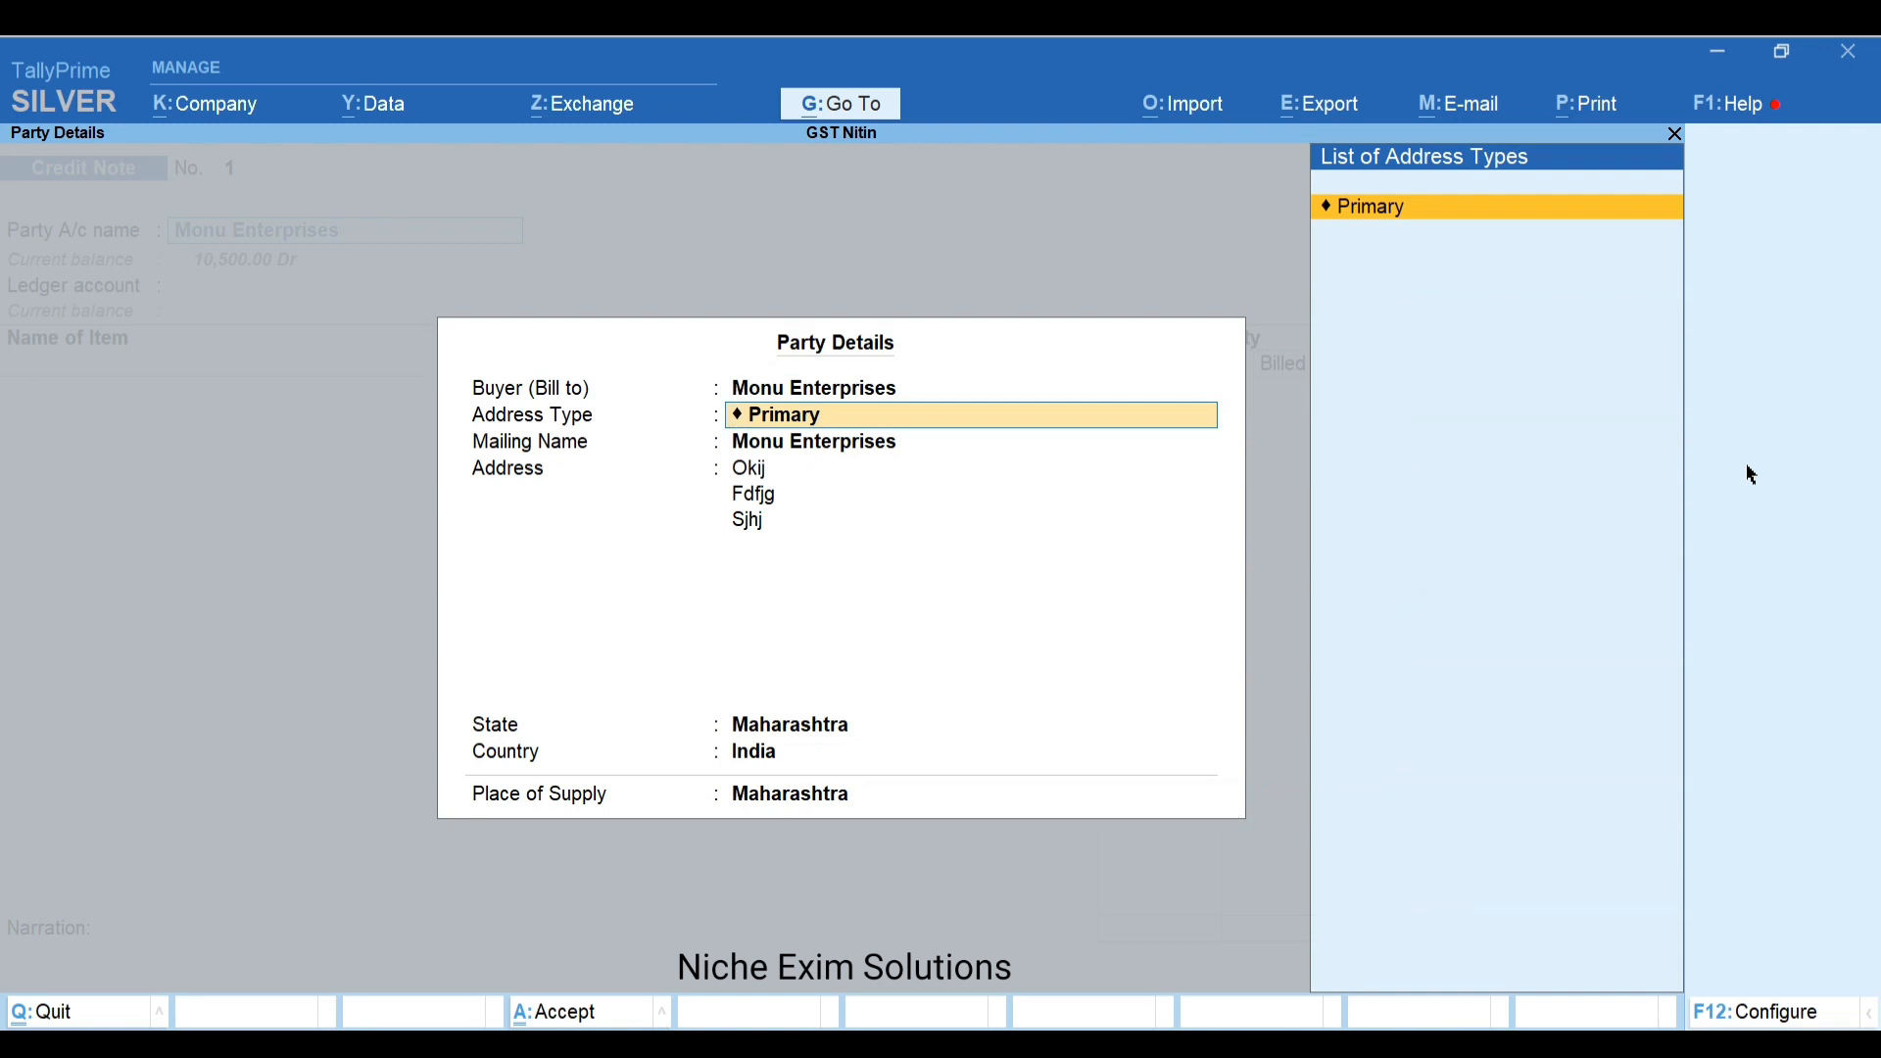
{"action": "key", "text": "Return"}
{"action": "key", "text": "Return"}
{"action": "key", "text": "Return"}
{"action": "key", "text": "Return"}
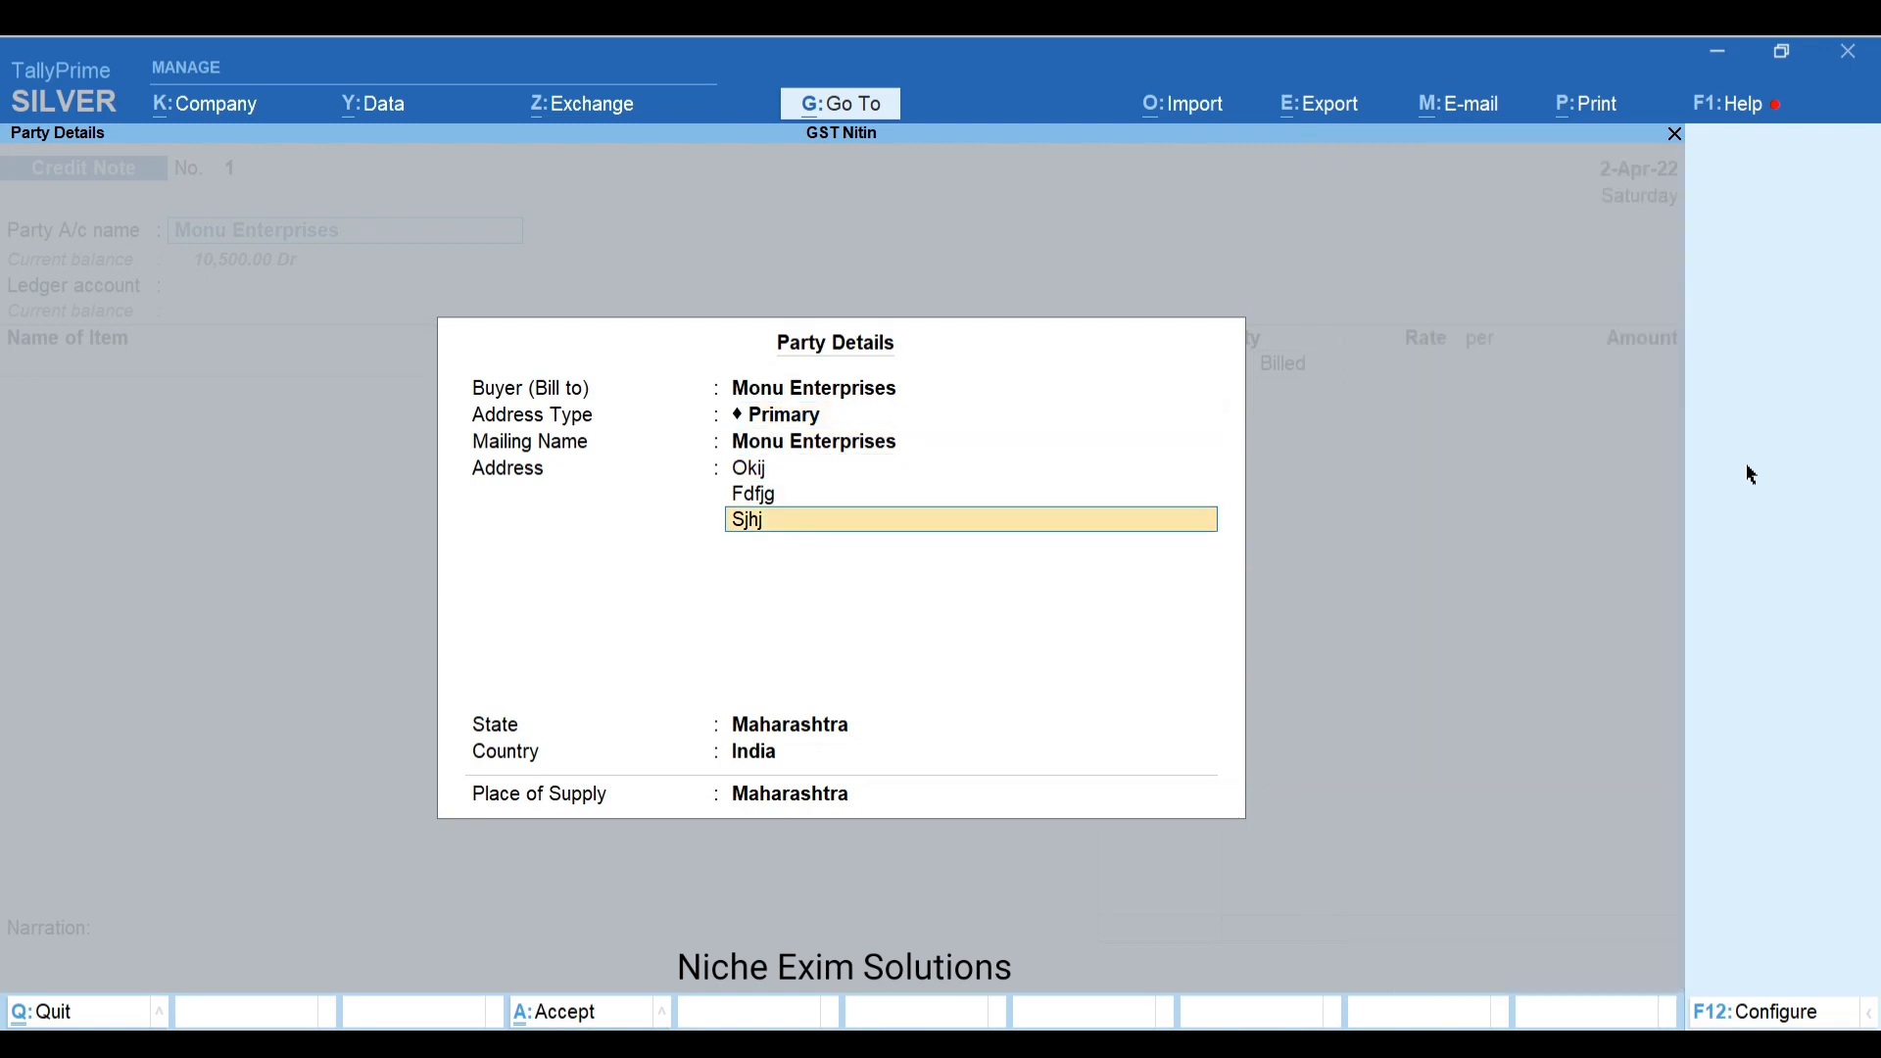
{"action": "key", "text": "Return"}
{"action": "key", "text": "Return"}
{"action": "key", "text": "Return"}
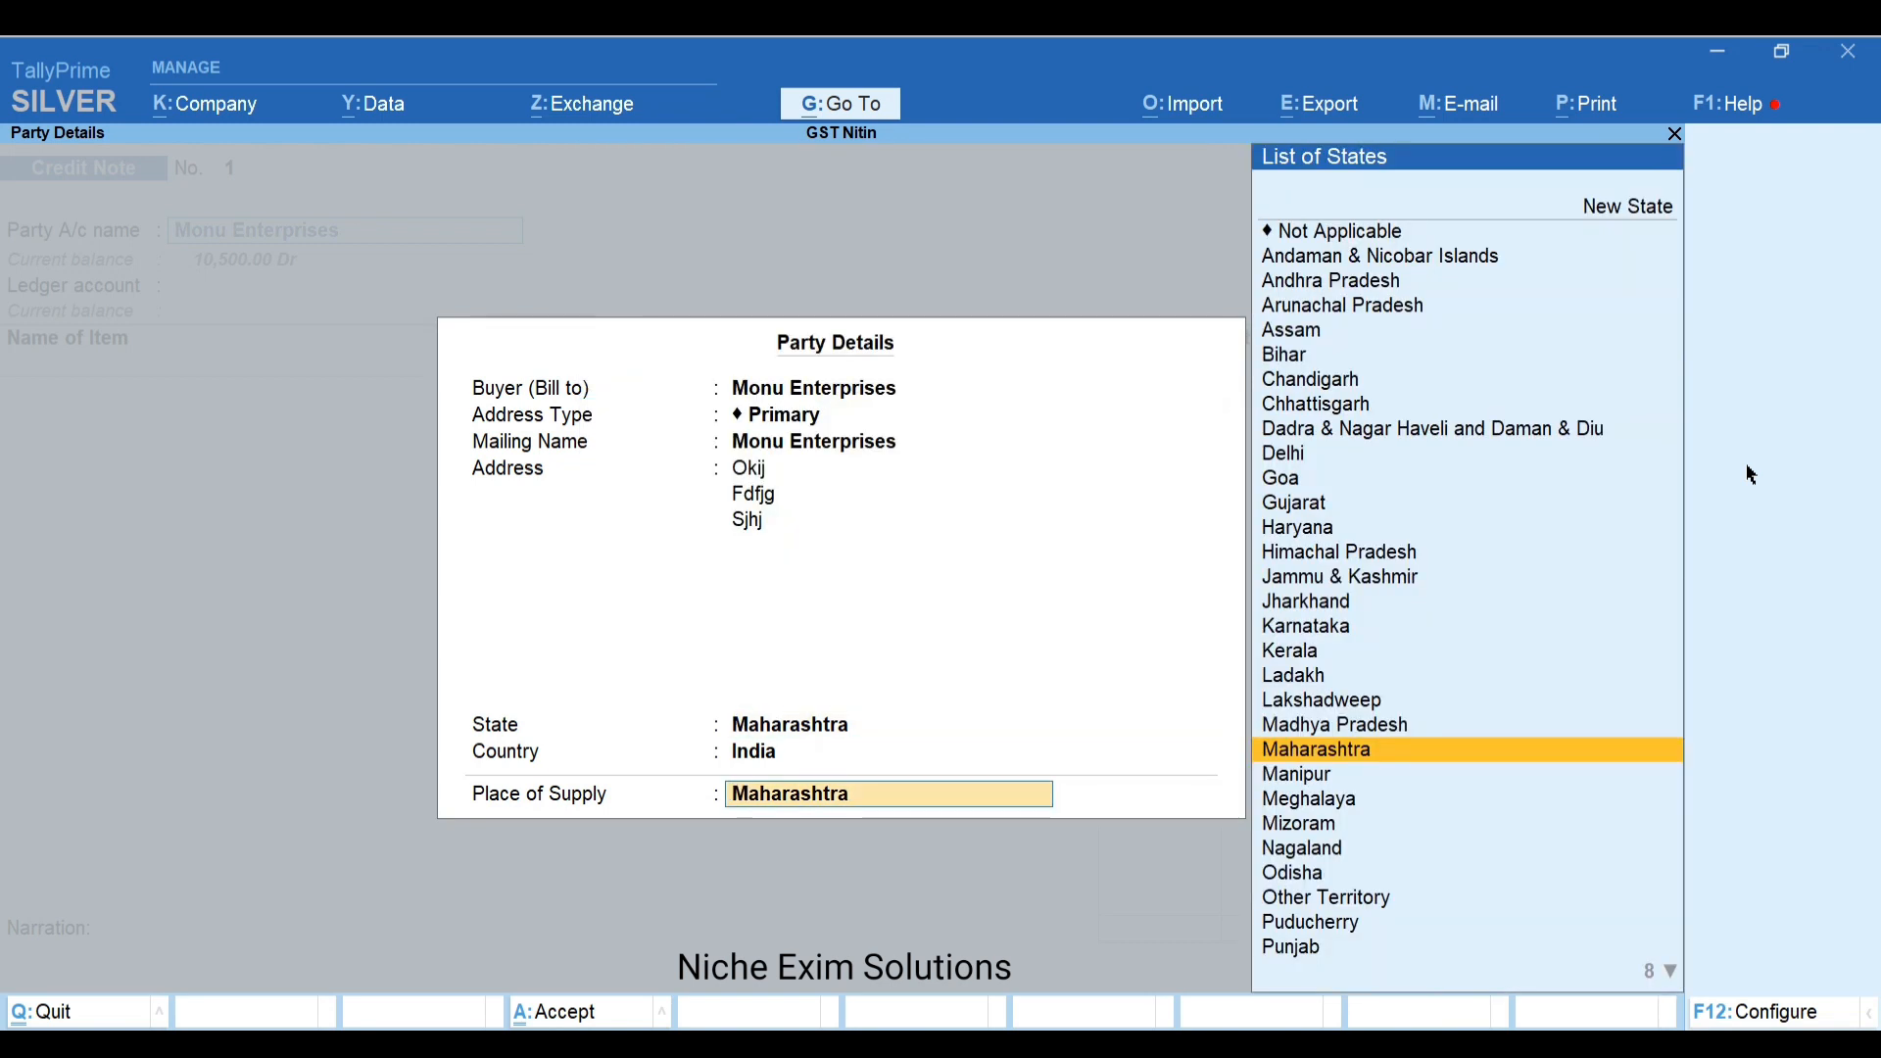
{"action": "key", "text": "Return"}
Choose Sale A/c as the ledger account of the credit note
{"action": "key", "text": "Down"}
{"action": "key", "text": "Down"}
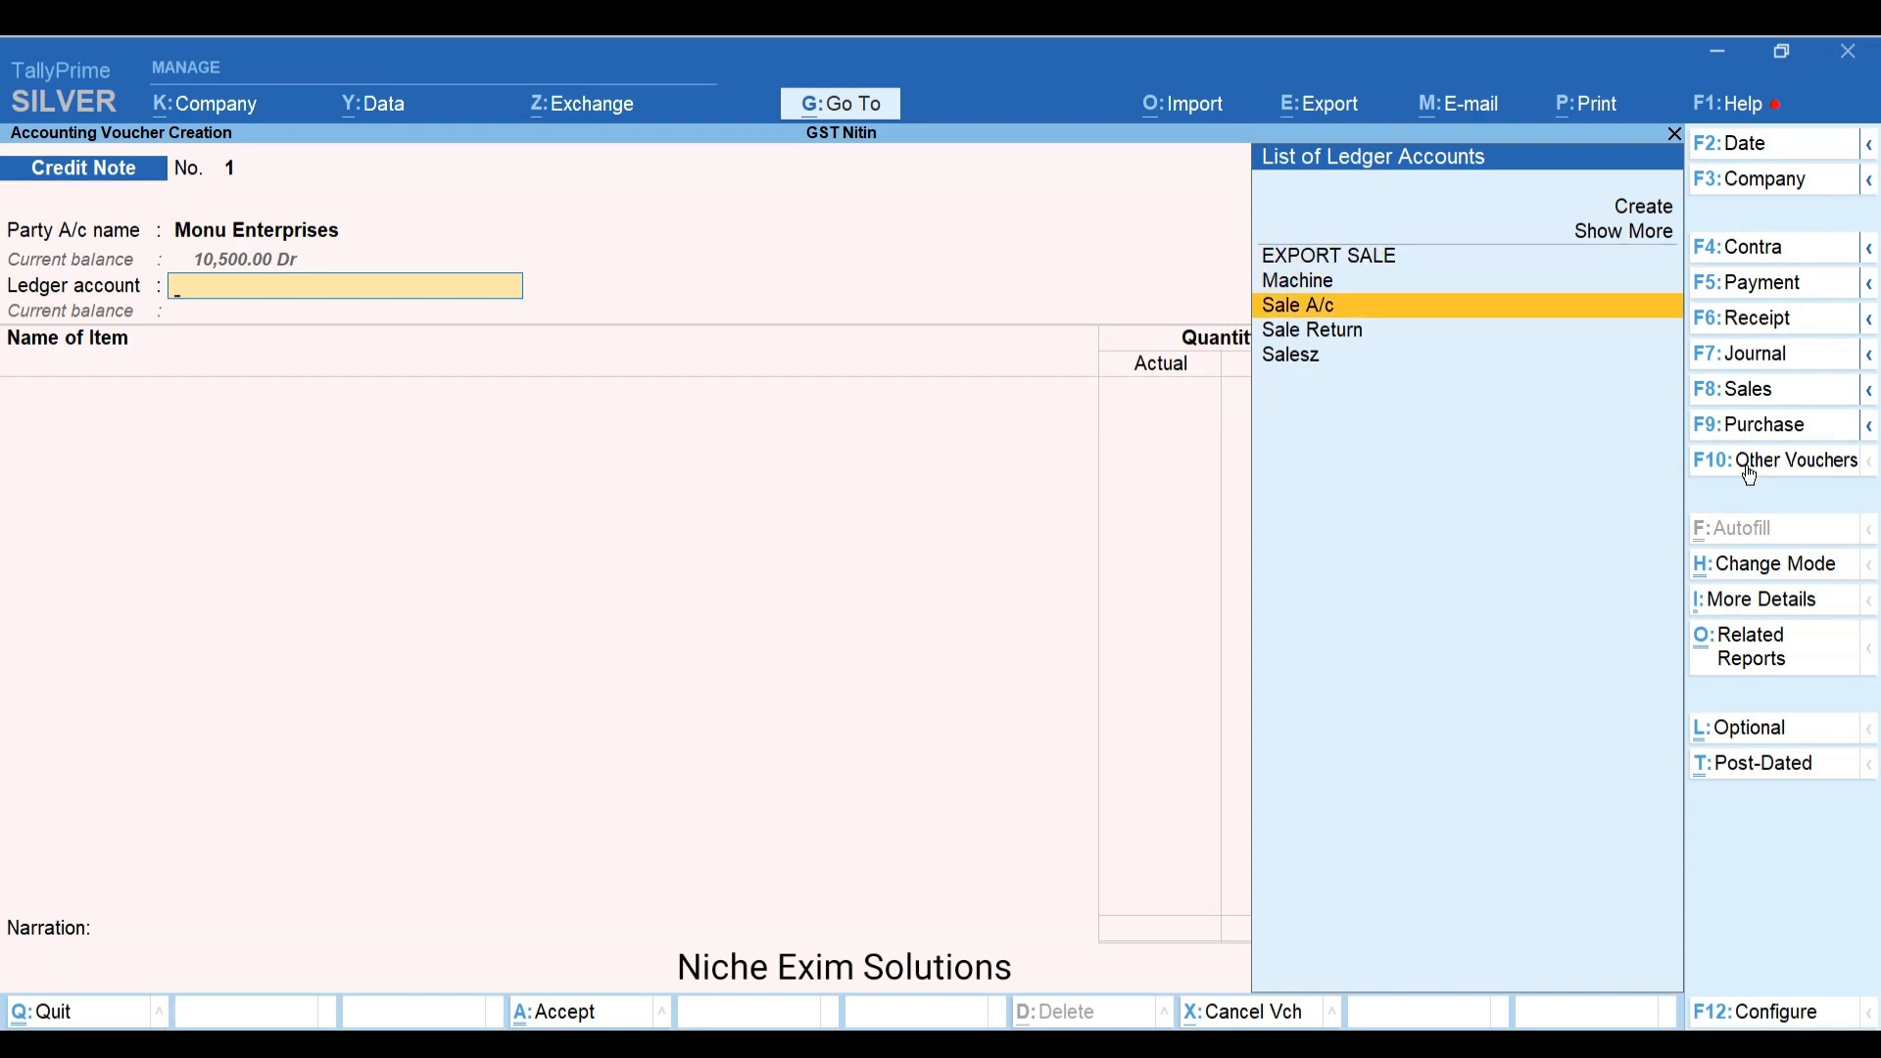
{"action": "key", "text": "Return"}
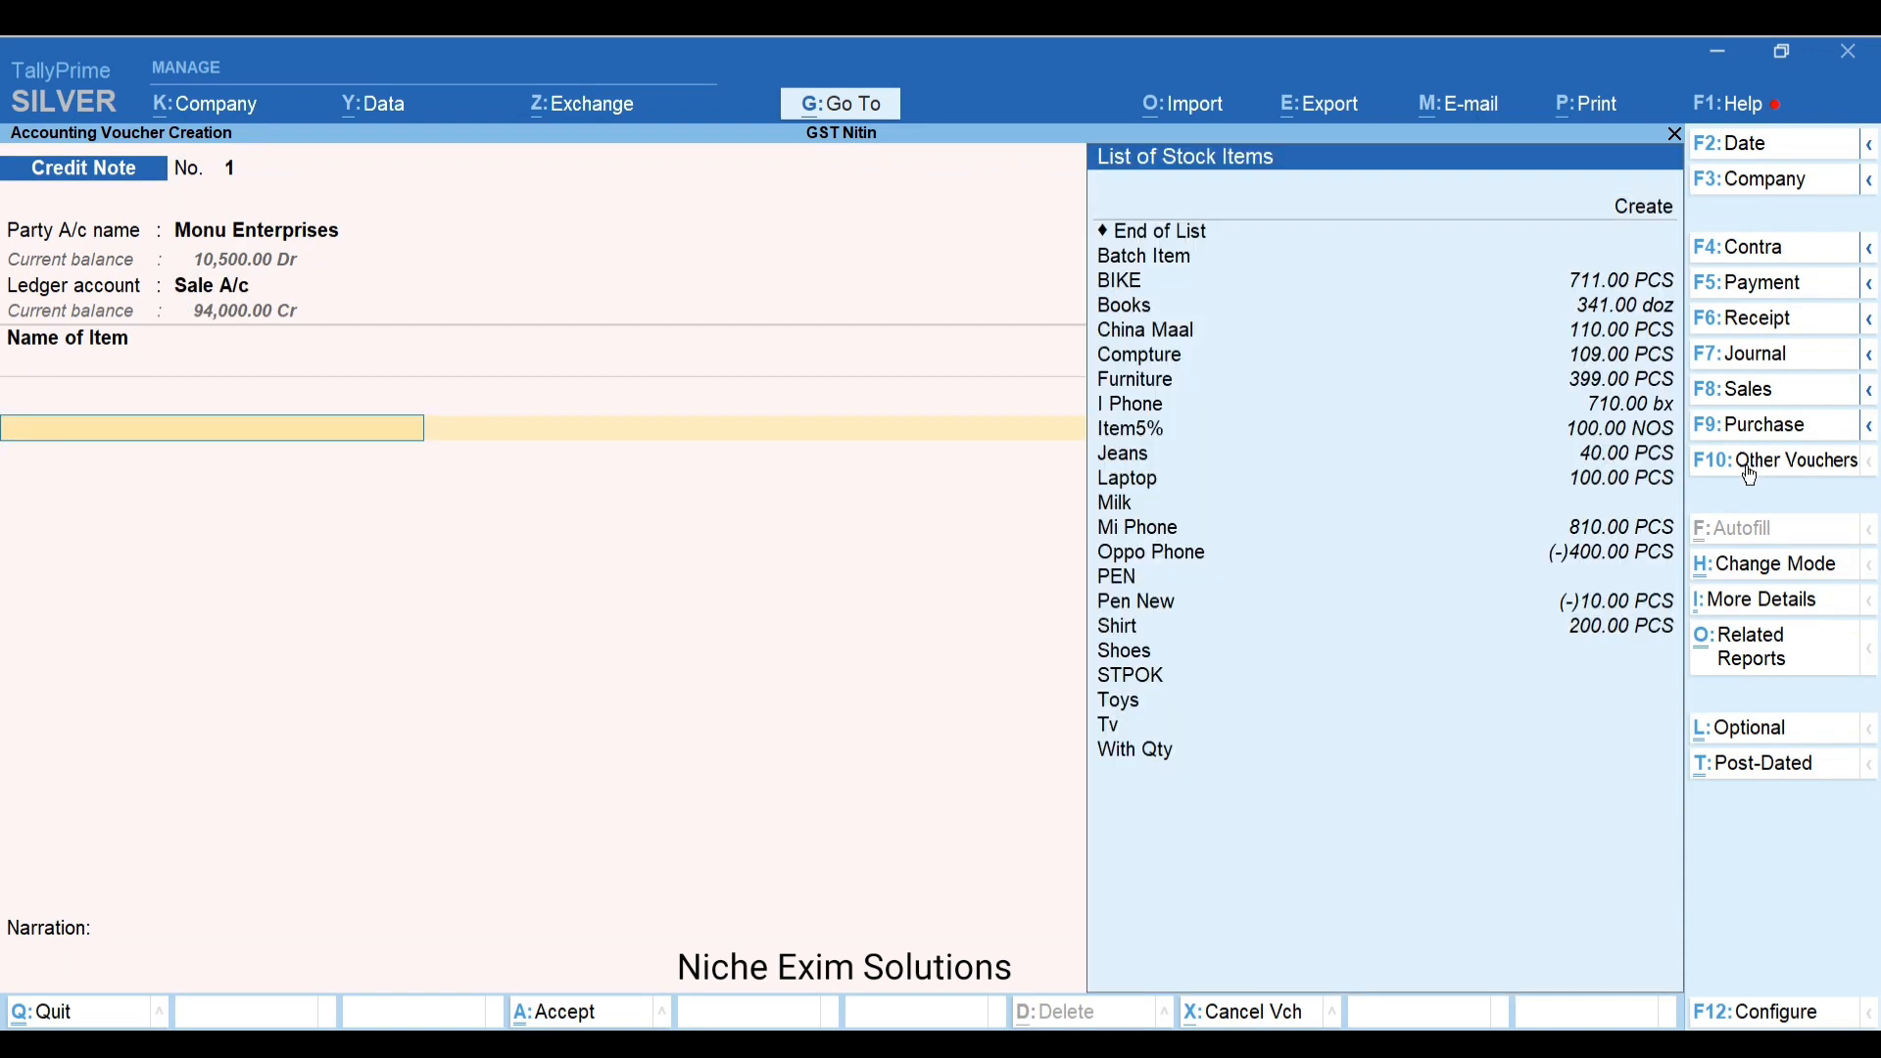
Select Books as the credit note's stock item and open its item allocations
{"action": "key", "text": "Down"}
{"action": "key", "text": "Down"}
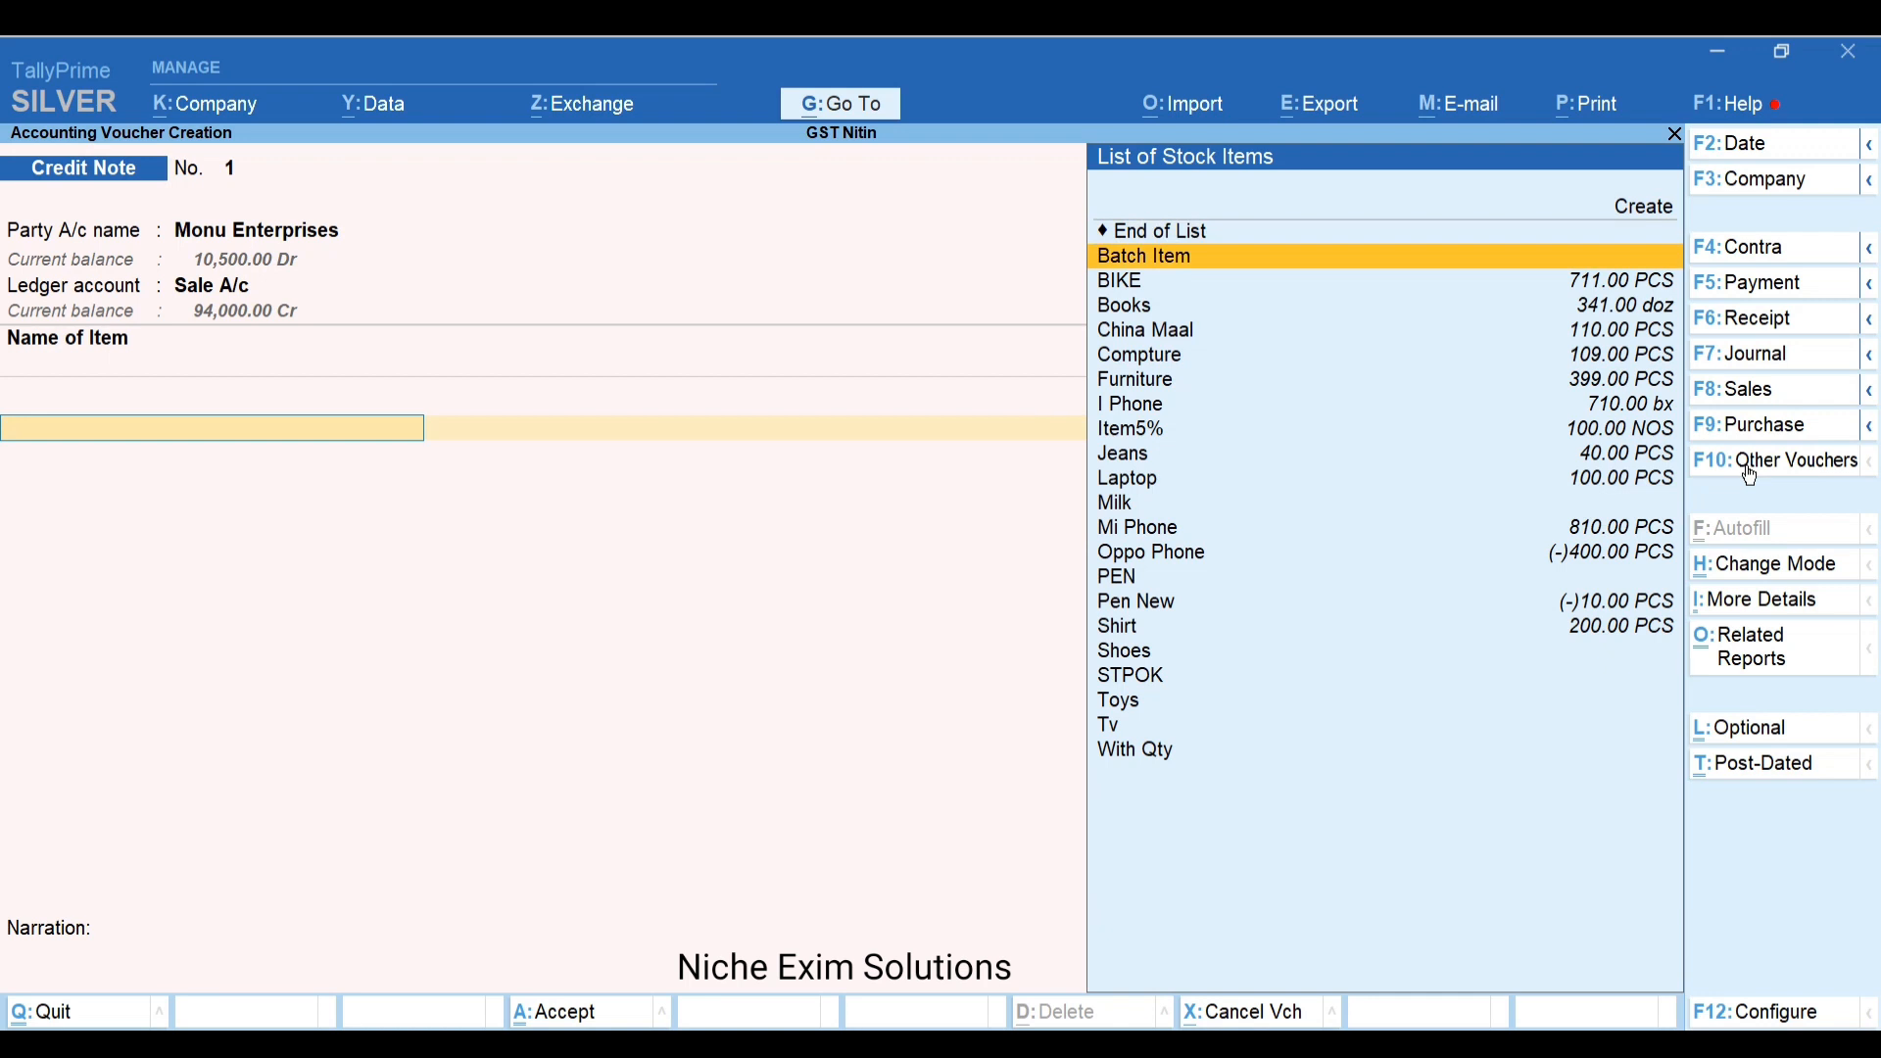
{"action": "key", "text": "Down"}
{"action": "key", "text": "Down"}
{"action": "key", "text": "Return"}
{"action": "key", "text": "Return"}
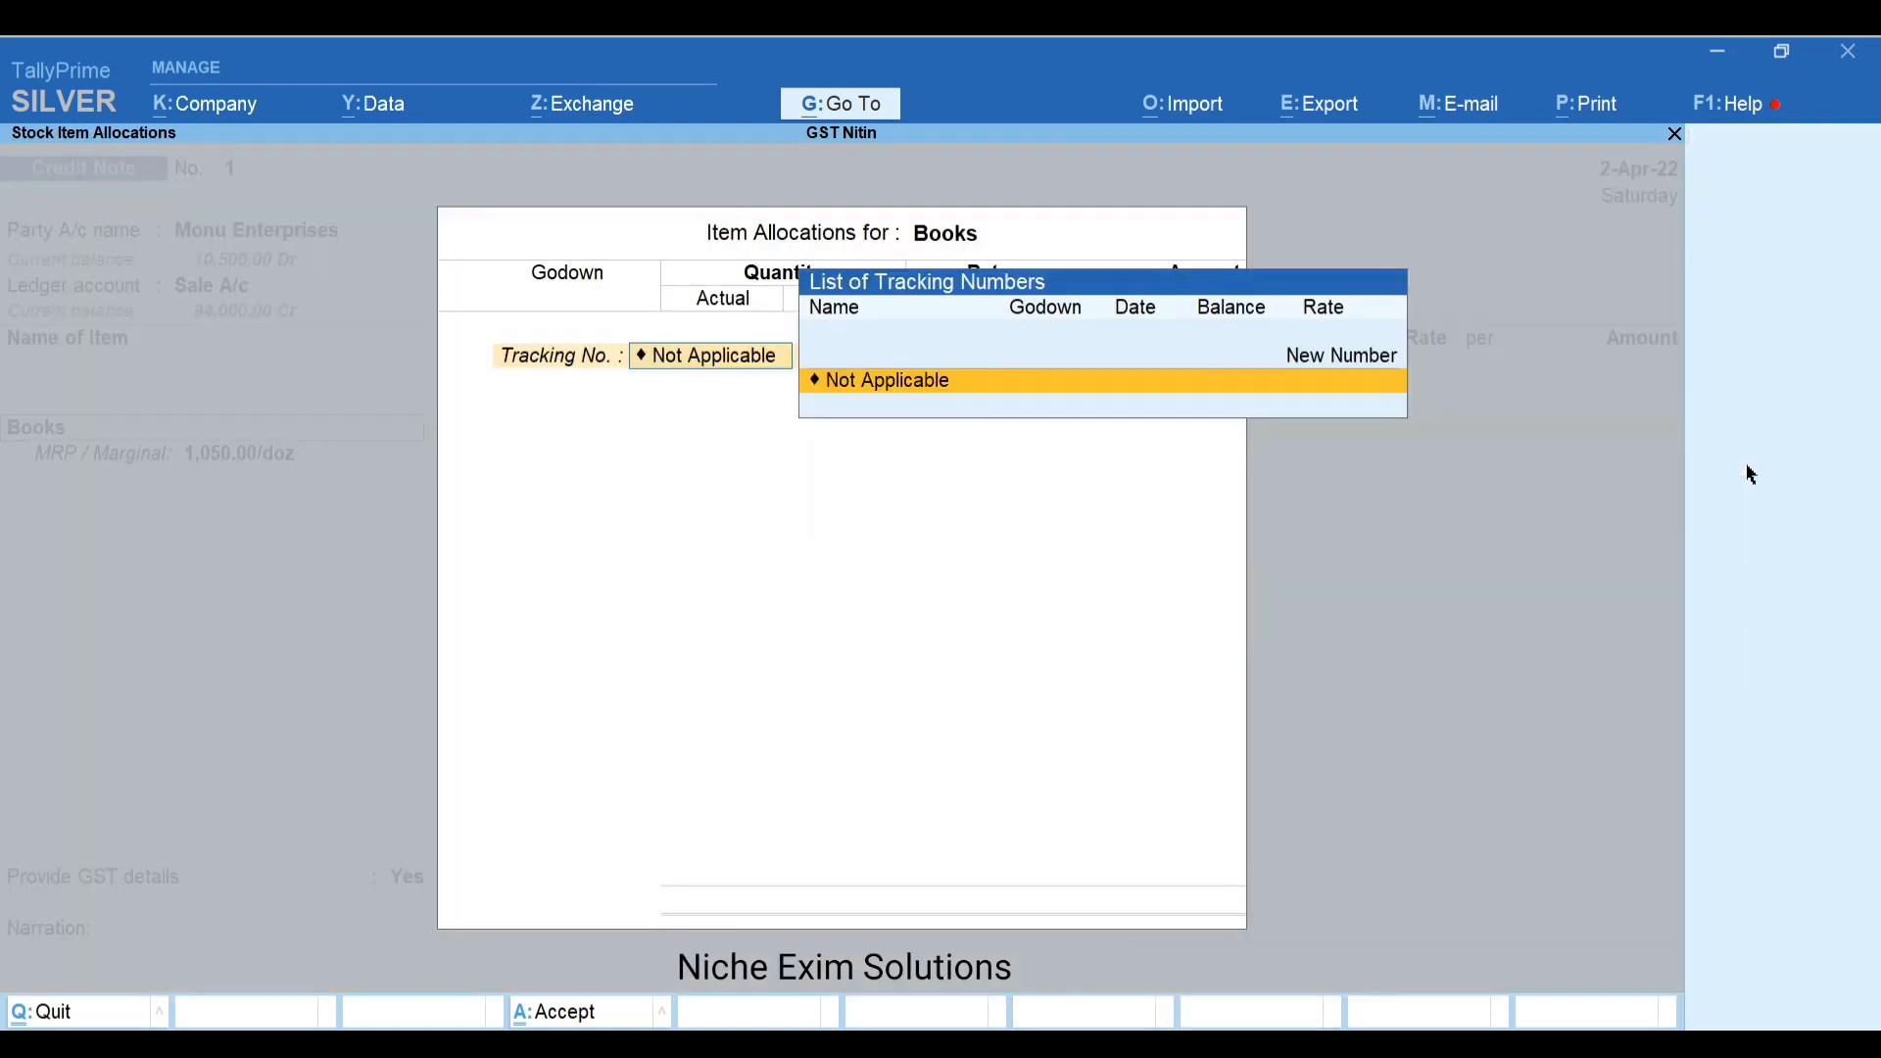
Enter 1 doz of Books at rate 1,000.00 from Main Location, with tracking and order numbers Not Applicable
{"action": "key", "text": "Return"}
{"action": "key", "text": "Return"}
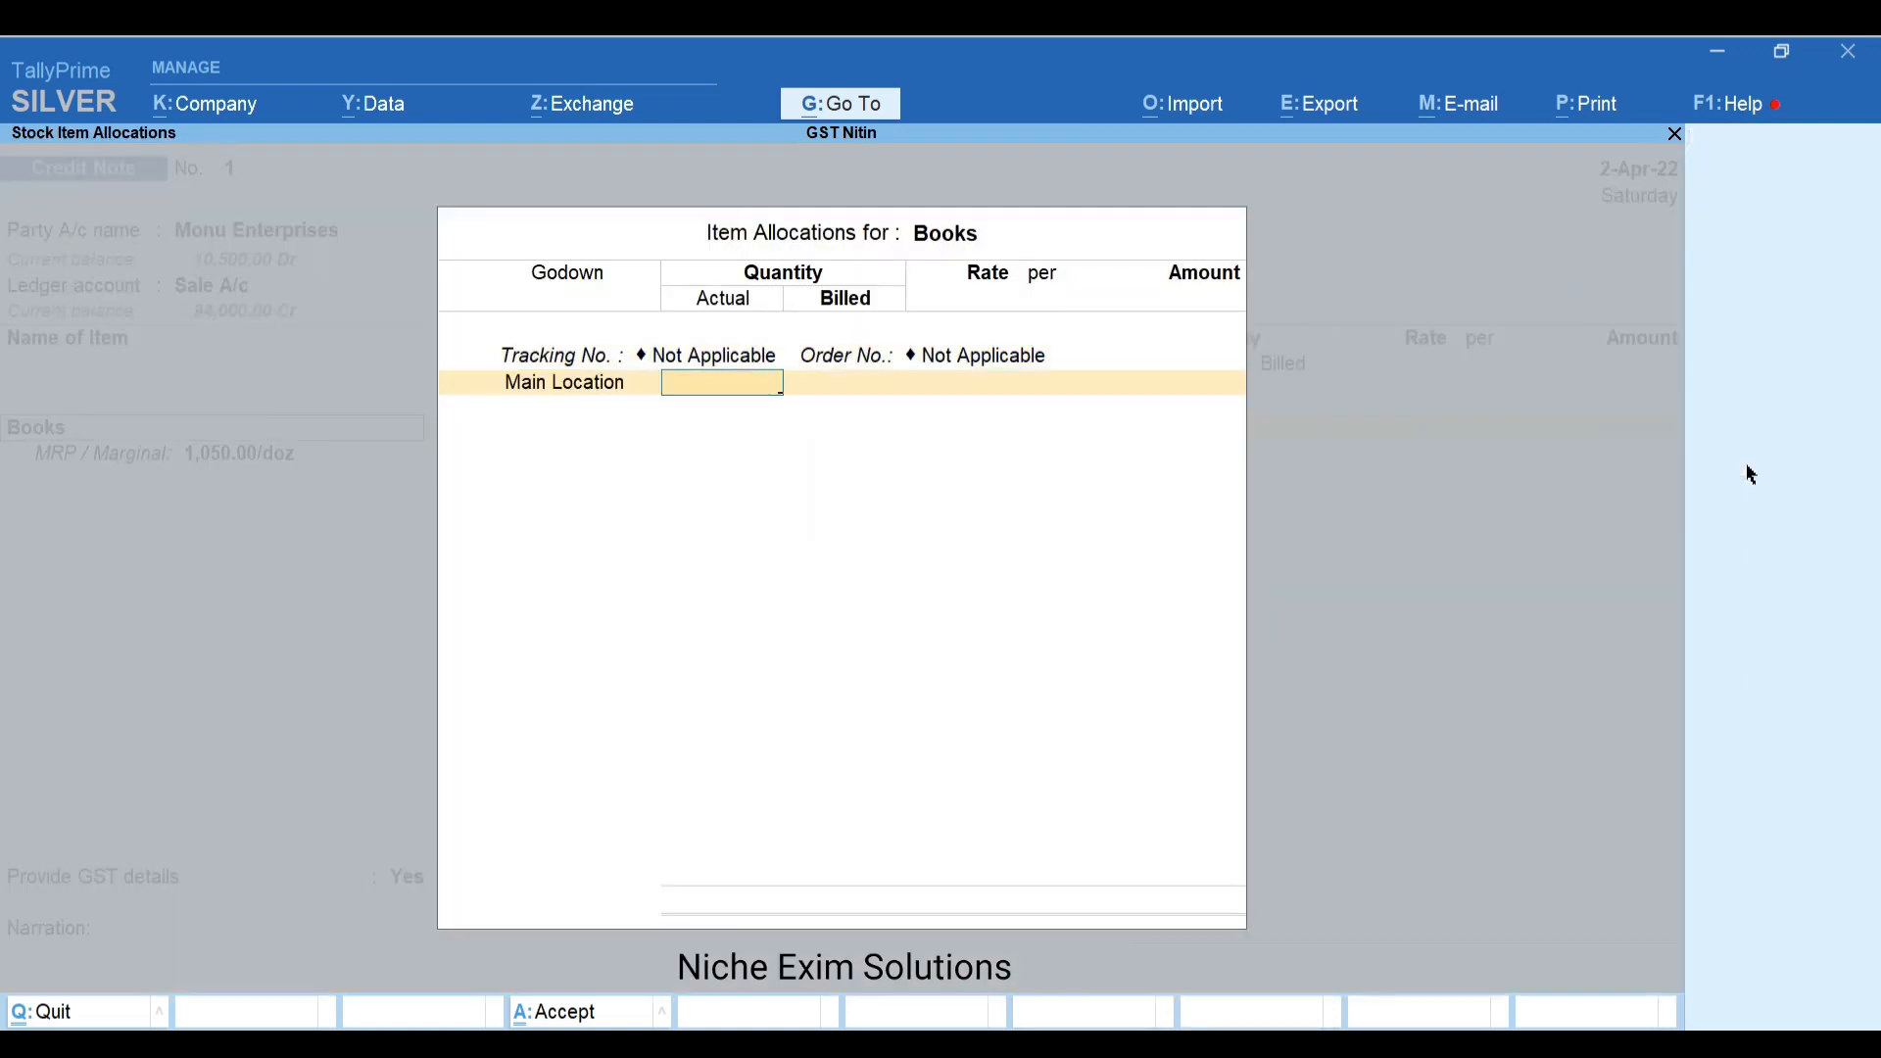
{"action": "type", "text": "1"}
{"action": "key", "text": "Return"}
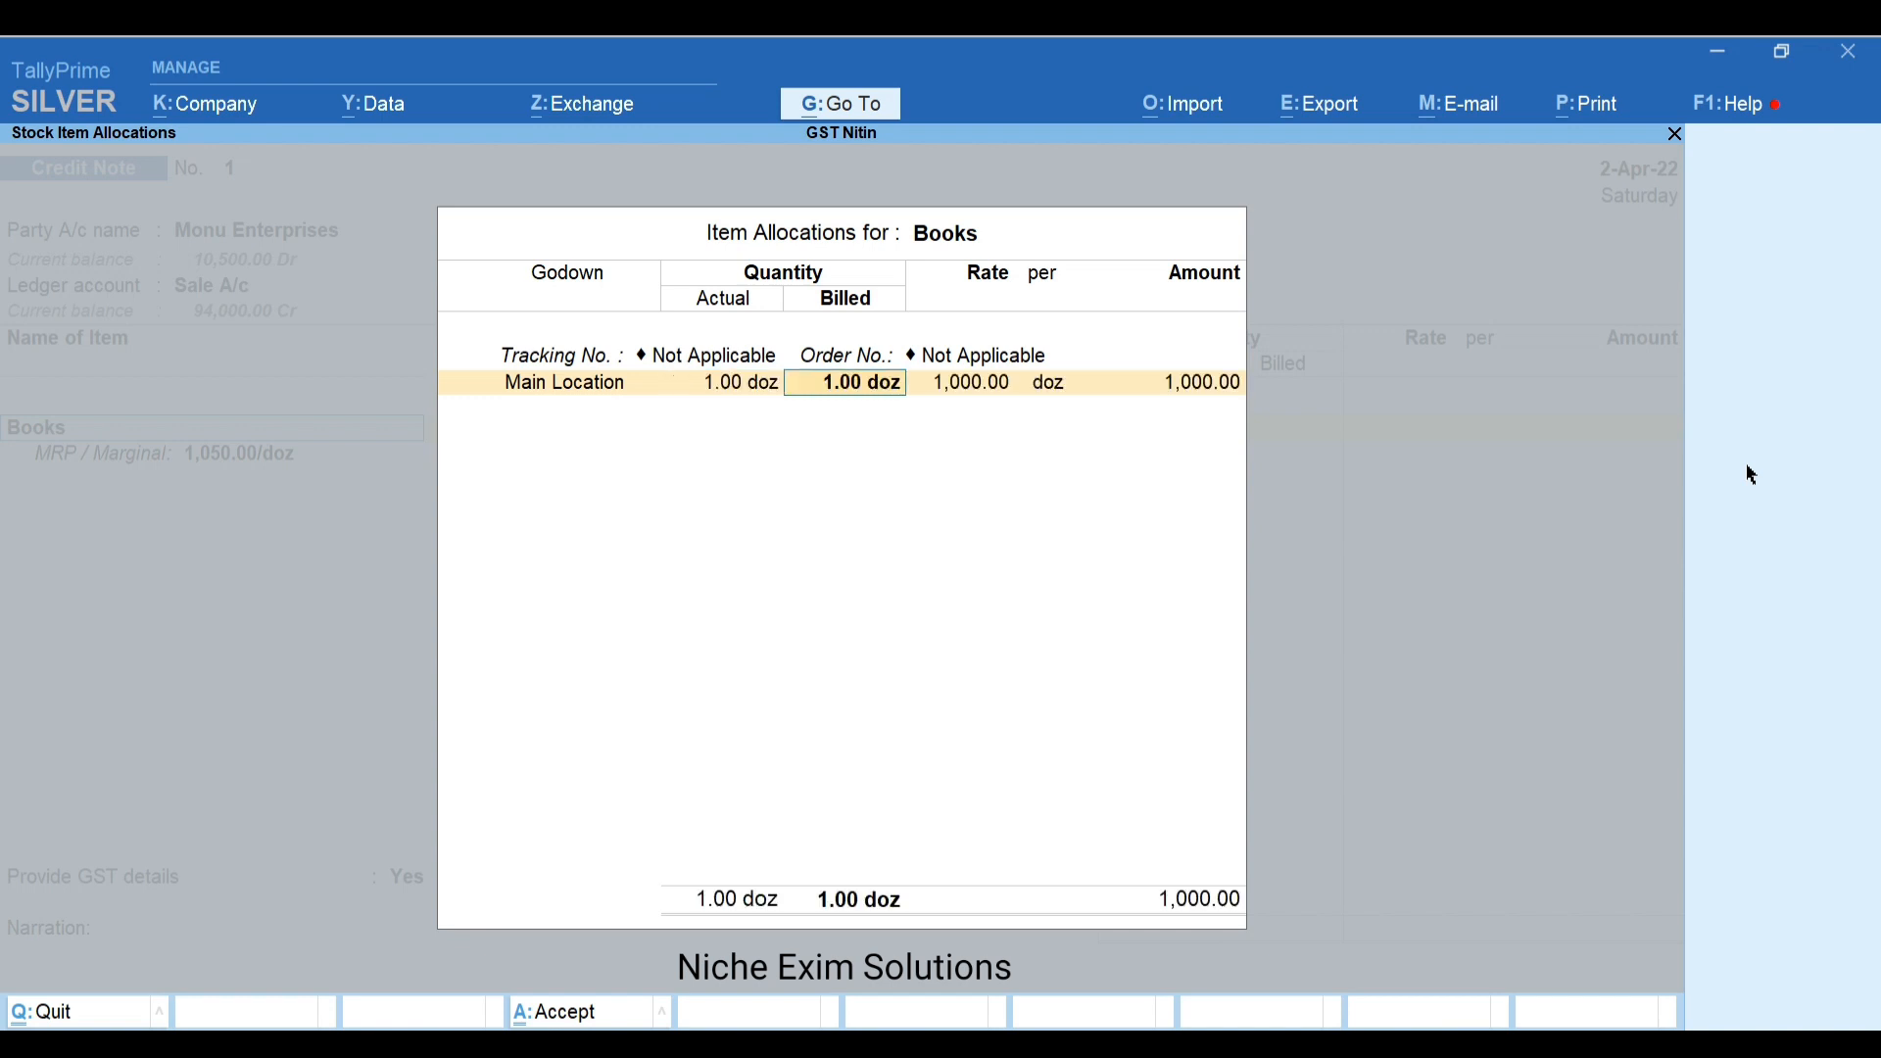
{"action": "key", "text": "Return"}
{"action": "key", "text": "Return"}
{"action": "key", "text": "Return"}
{"action": "key", "text": "Return"}
{"action": "key", "text": "Return"}
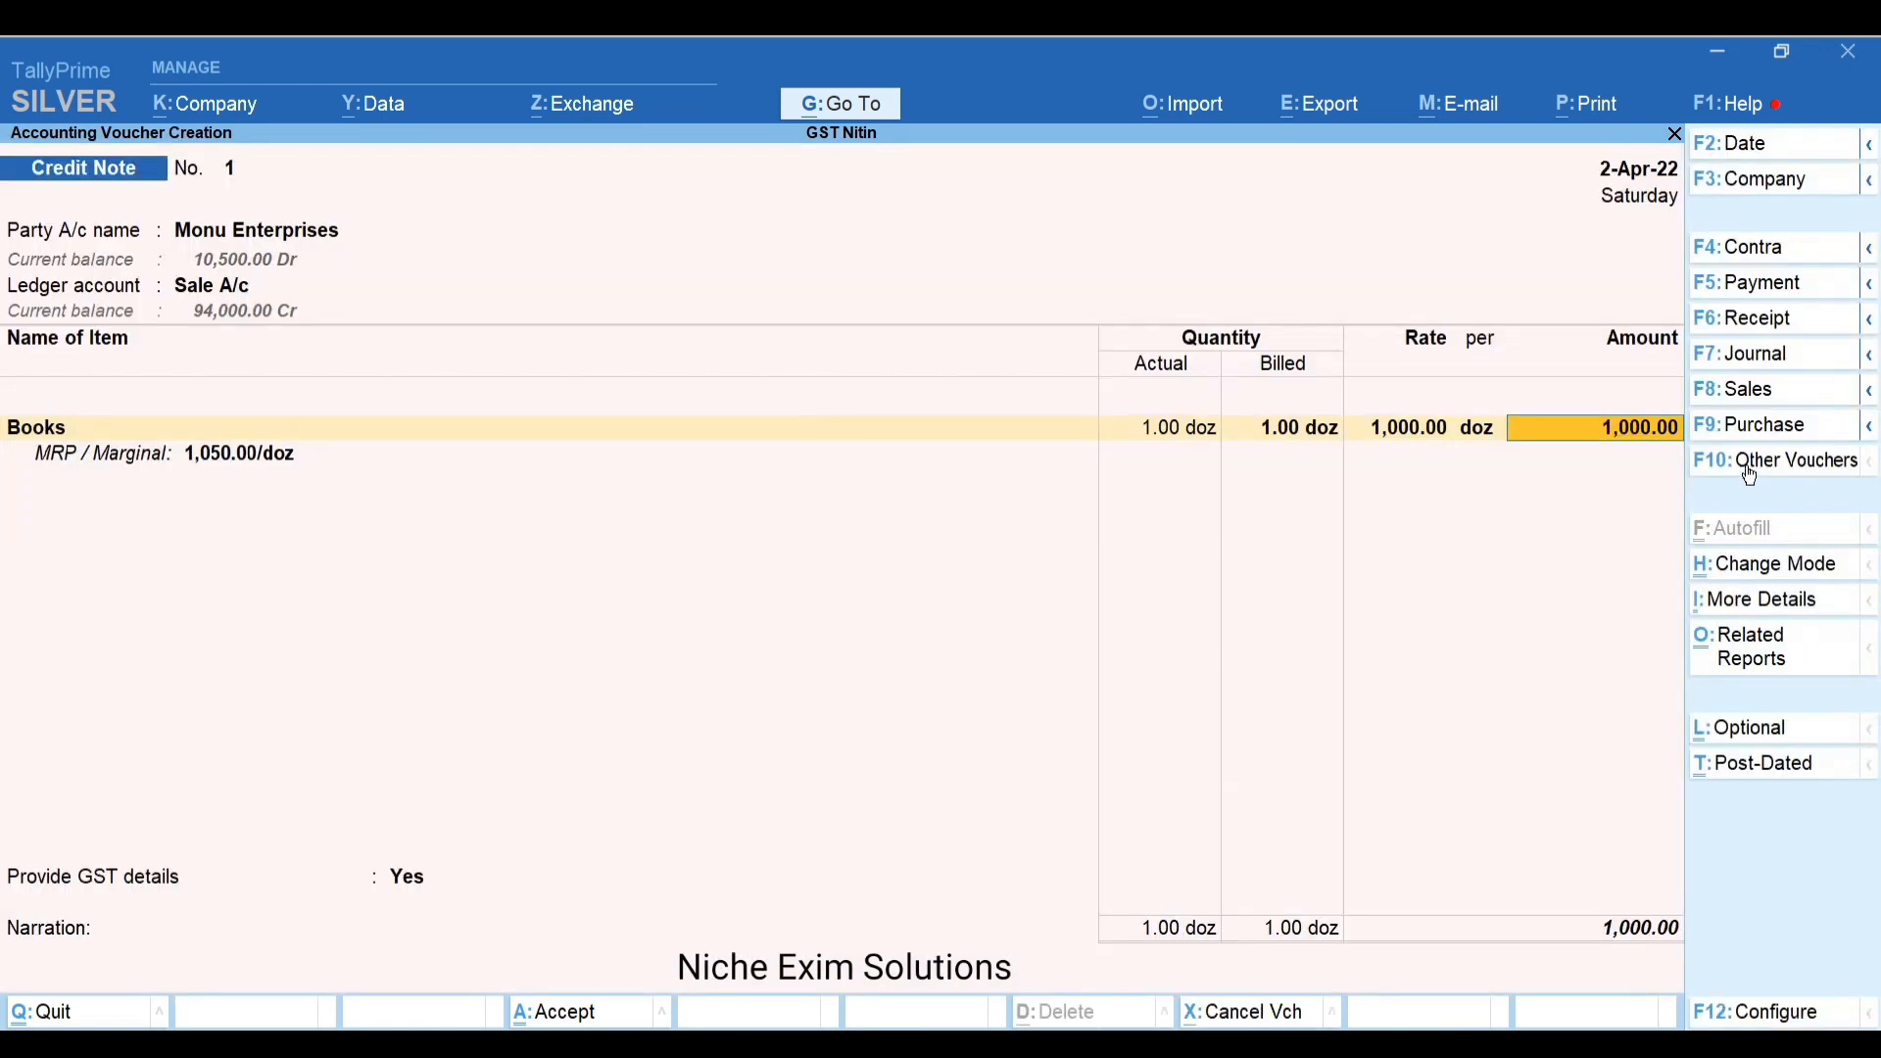
{"action": "key", "text": "Return"}
{"action": "key", "text": "Return"}
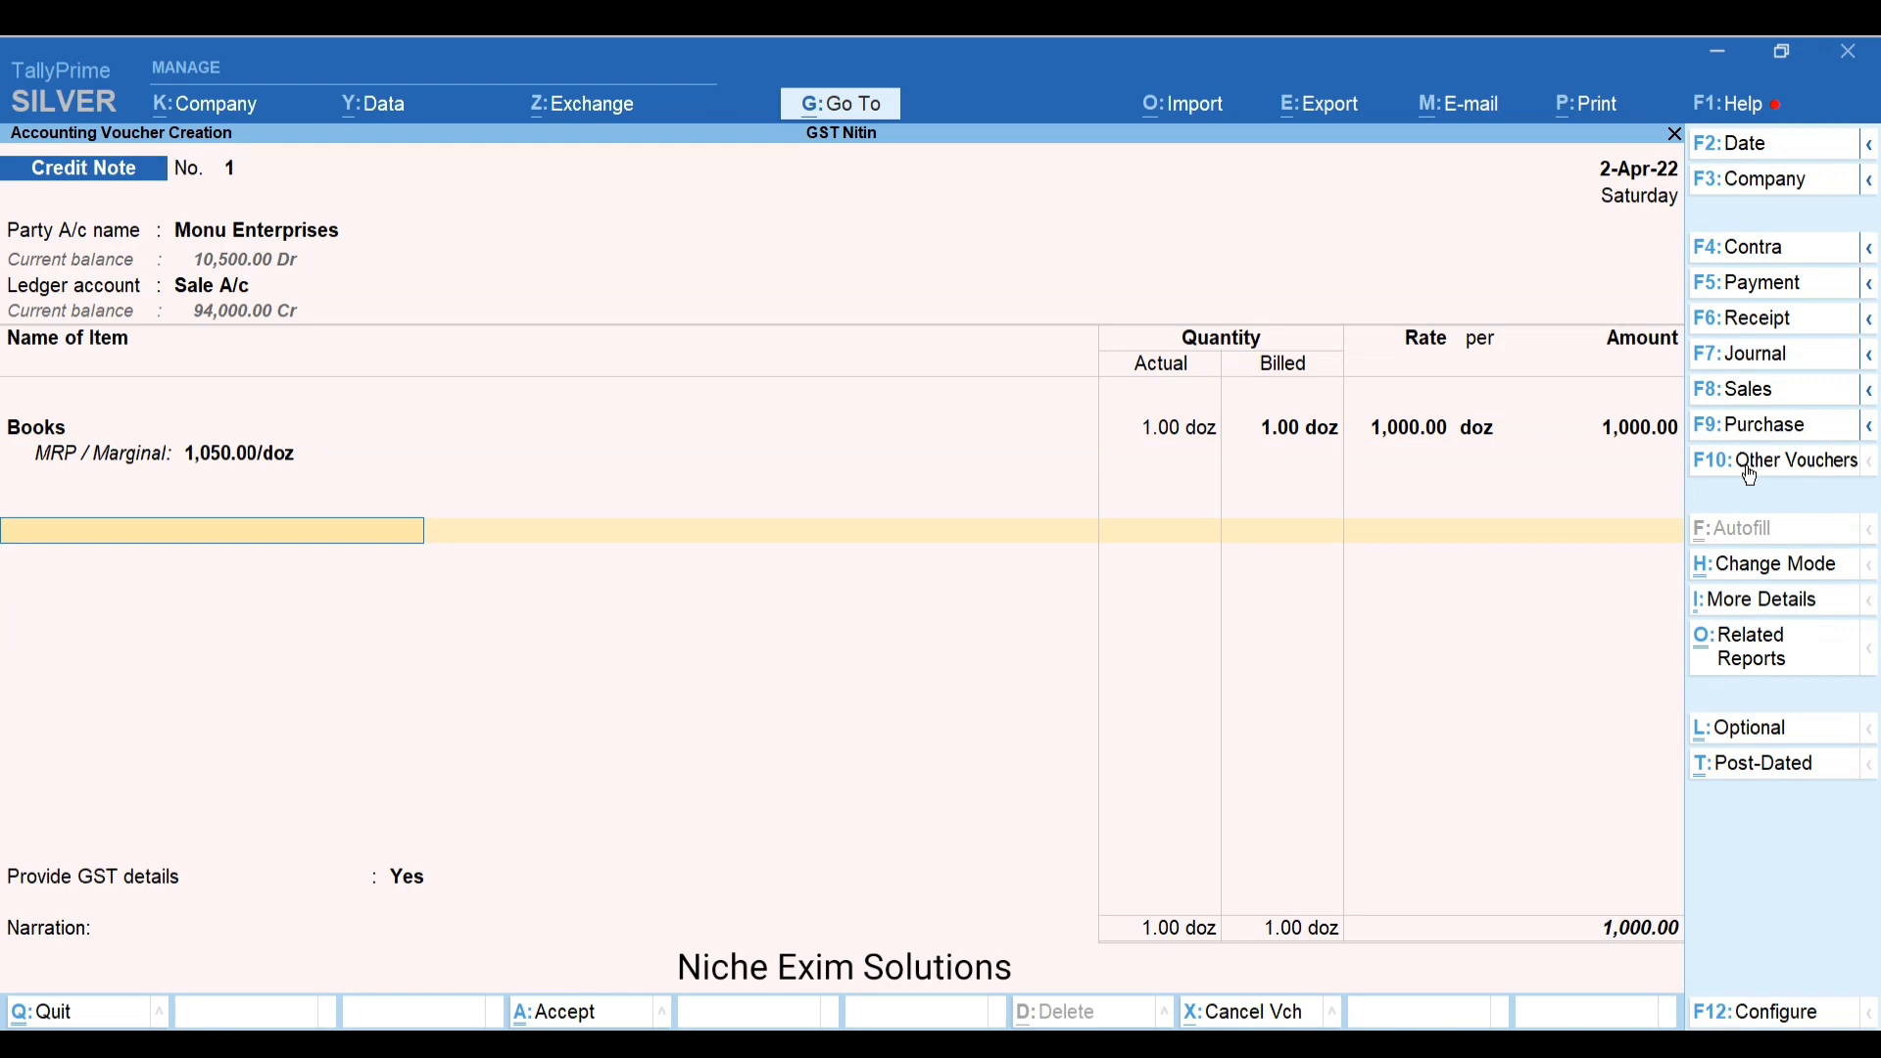
Add the CGST and SGST tax ledgers below the Books item, accepting the calculated amounts without descriptions
{"action": "type", "text": "Cg"}
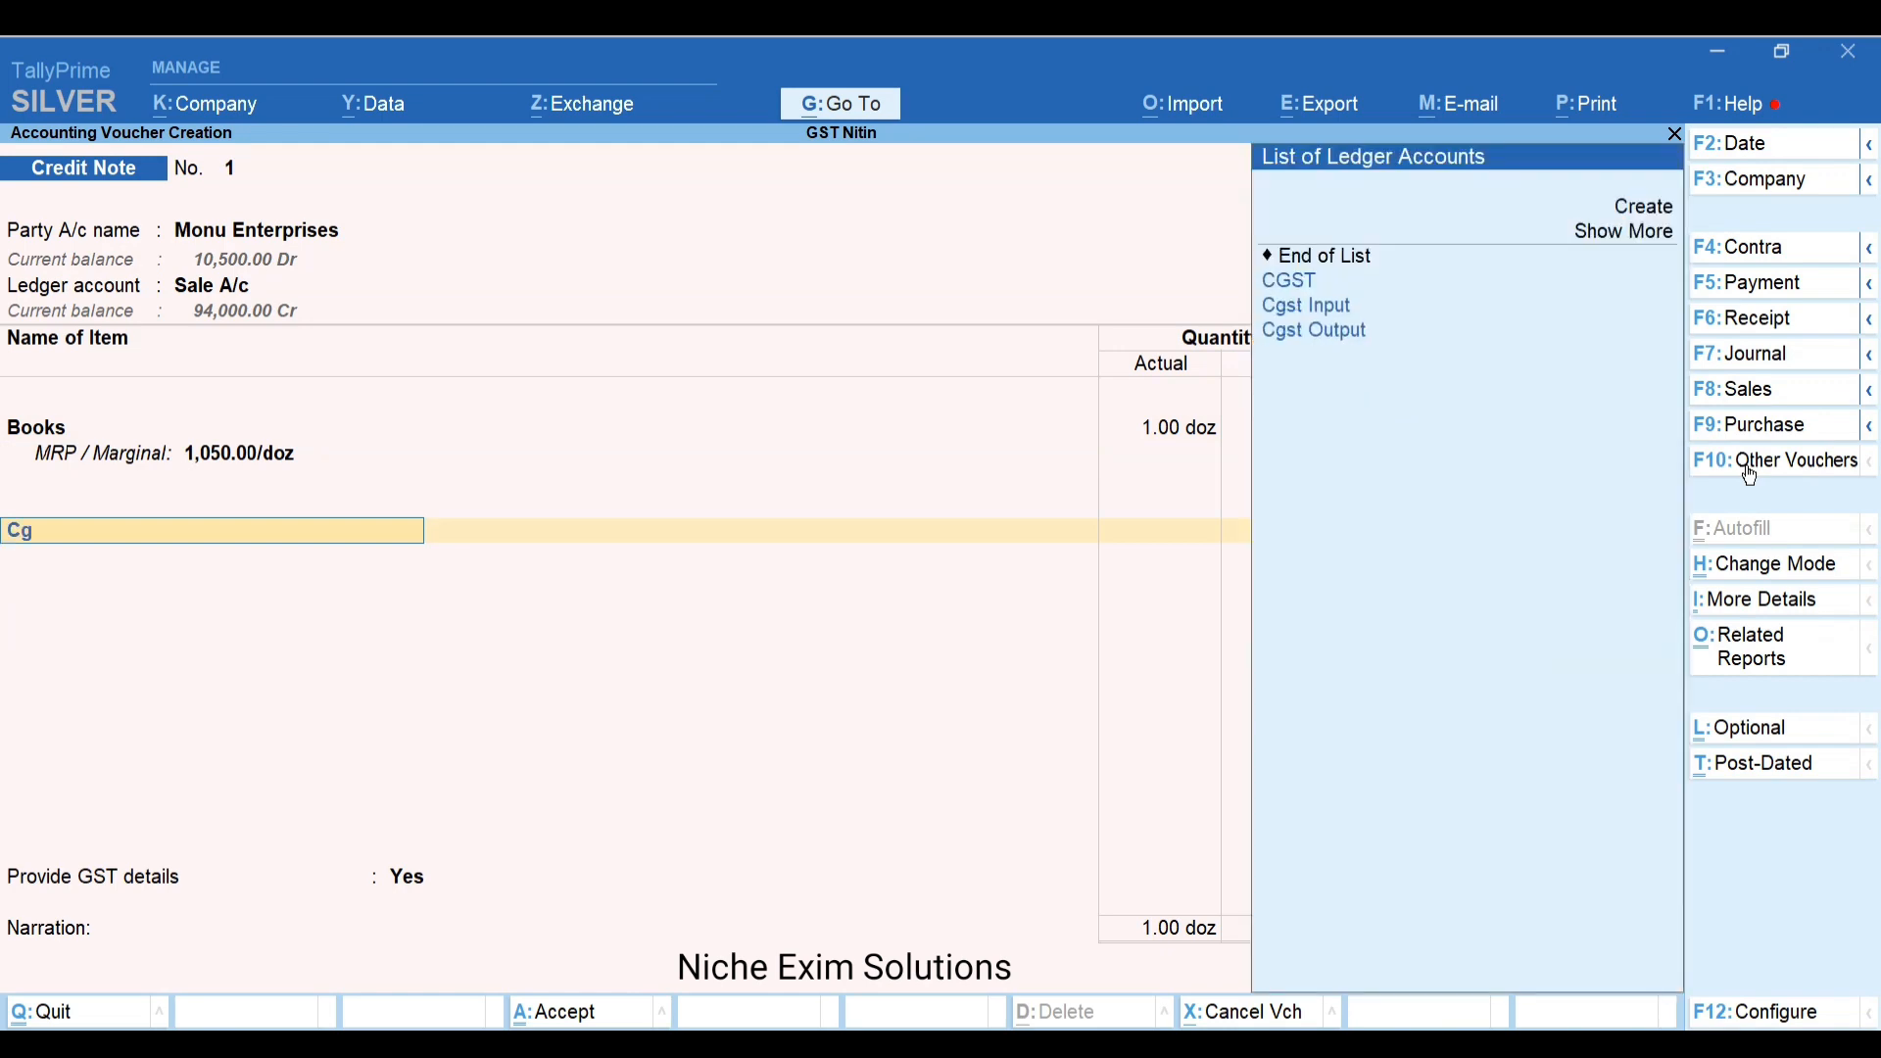
{"action": "key", "text": "Return"}
{"action": "key", "text": "Return"}
{"action": "key", "text": "Return"}
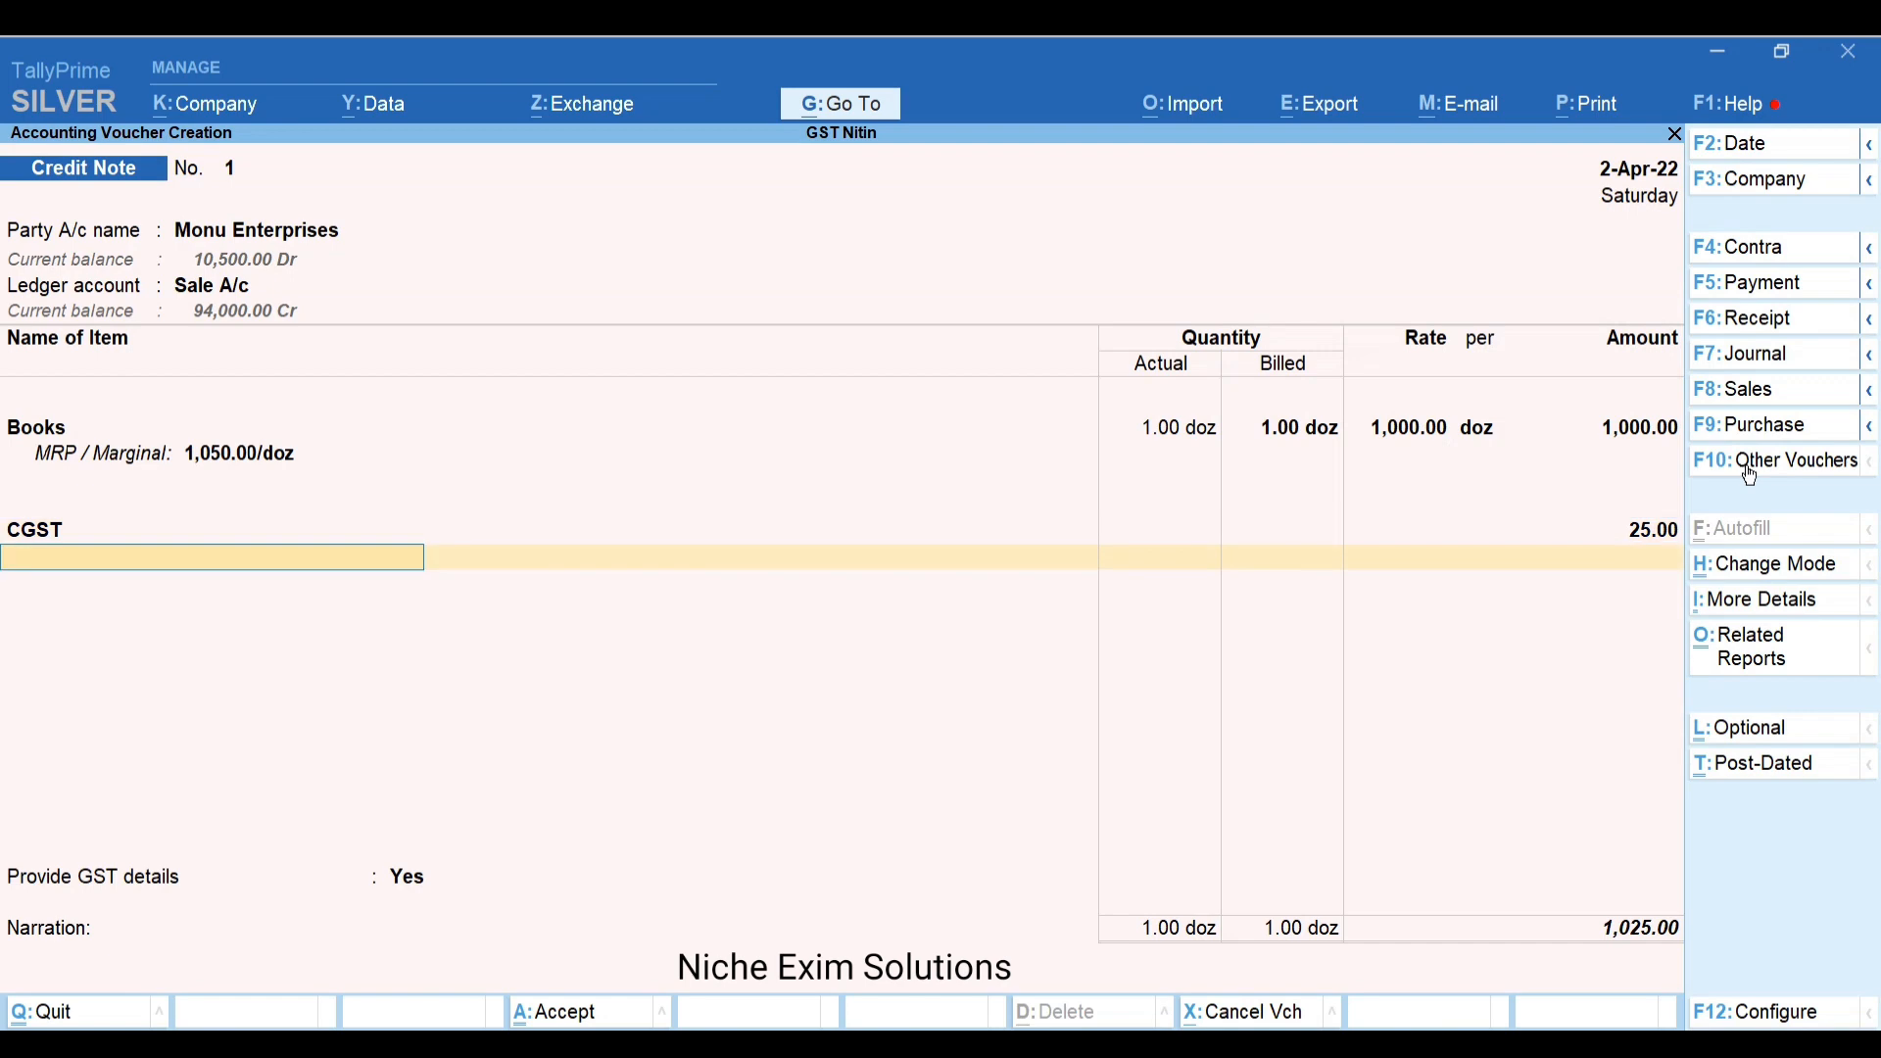
{"action": "type", "text": "Sg"}
{"action": "key", "text": "Return"}
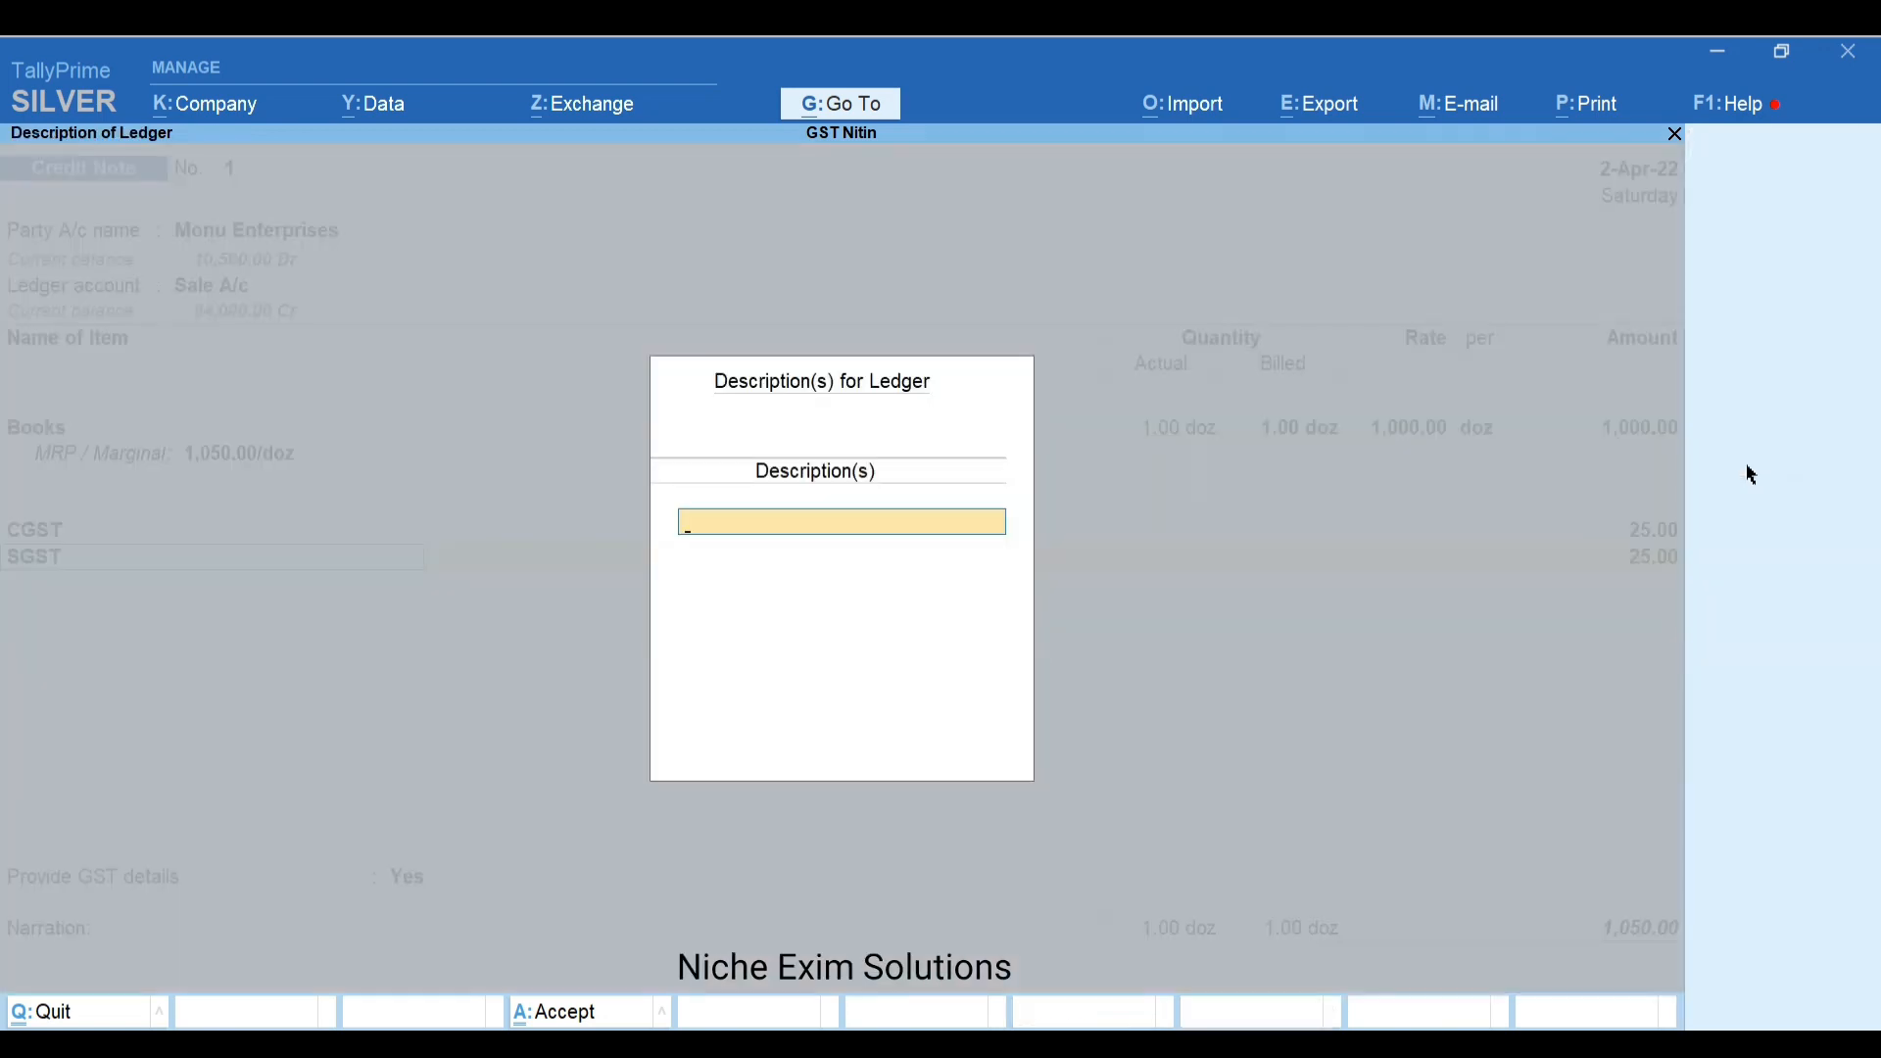
{"action": "key", "text": "Return"}
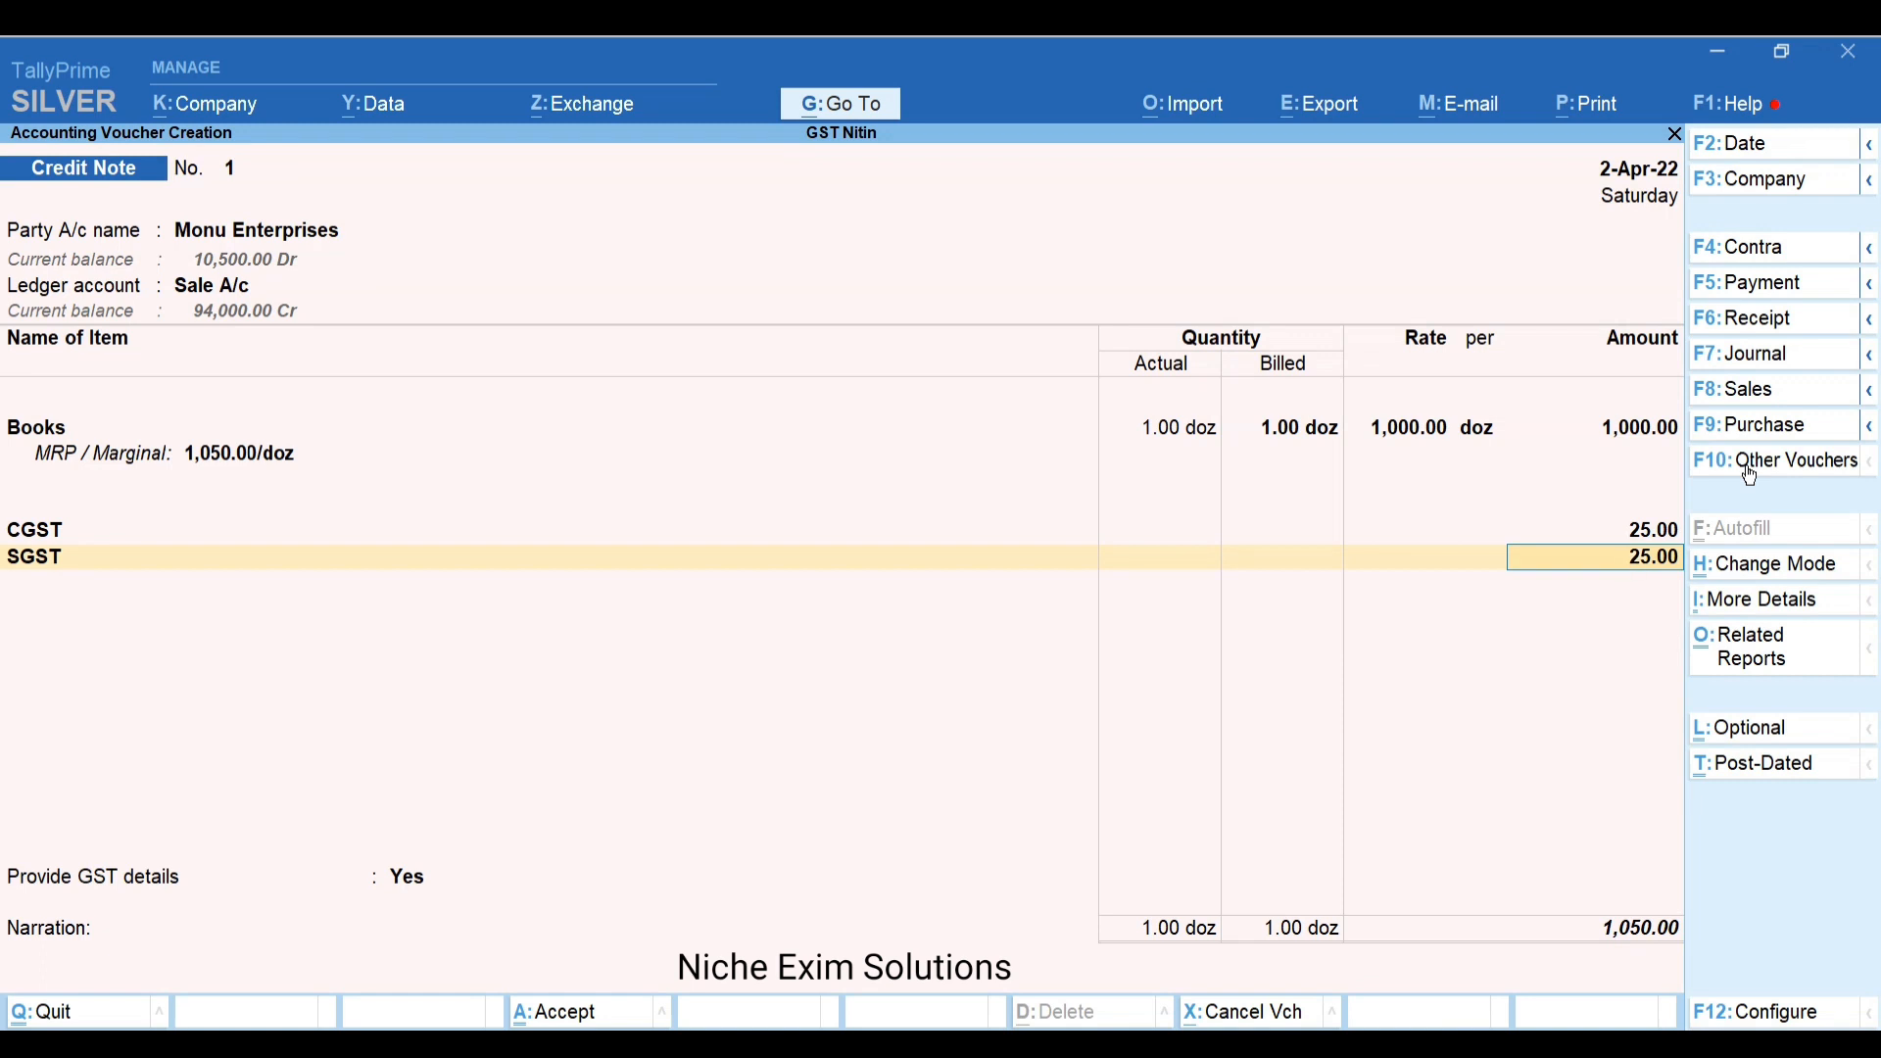
{"action": "key", "text": "Return"}
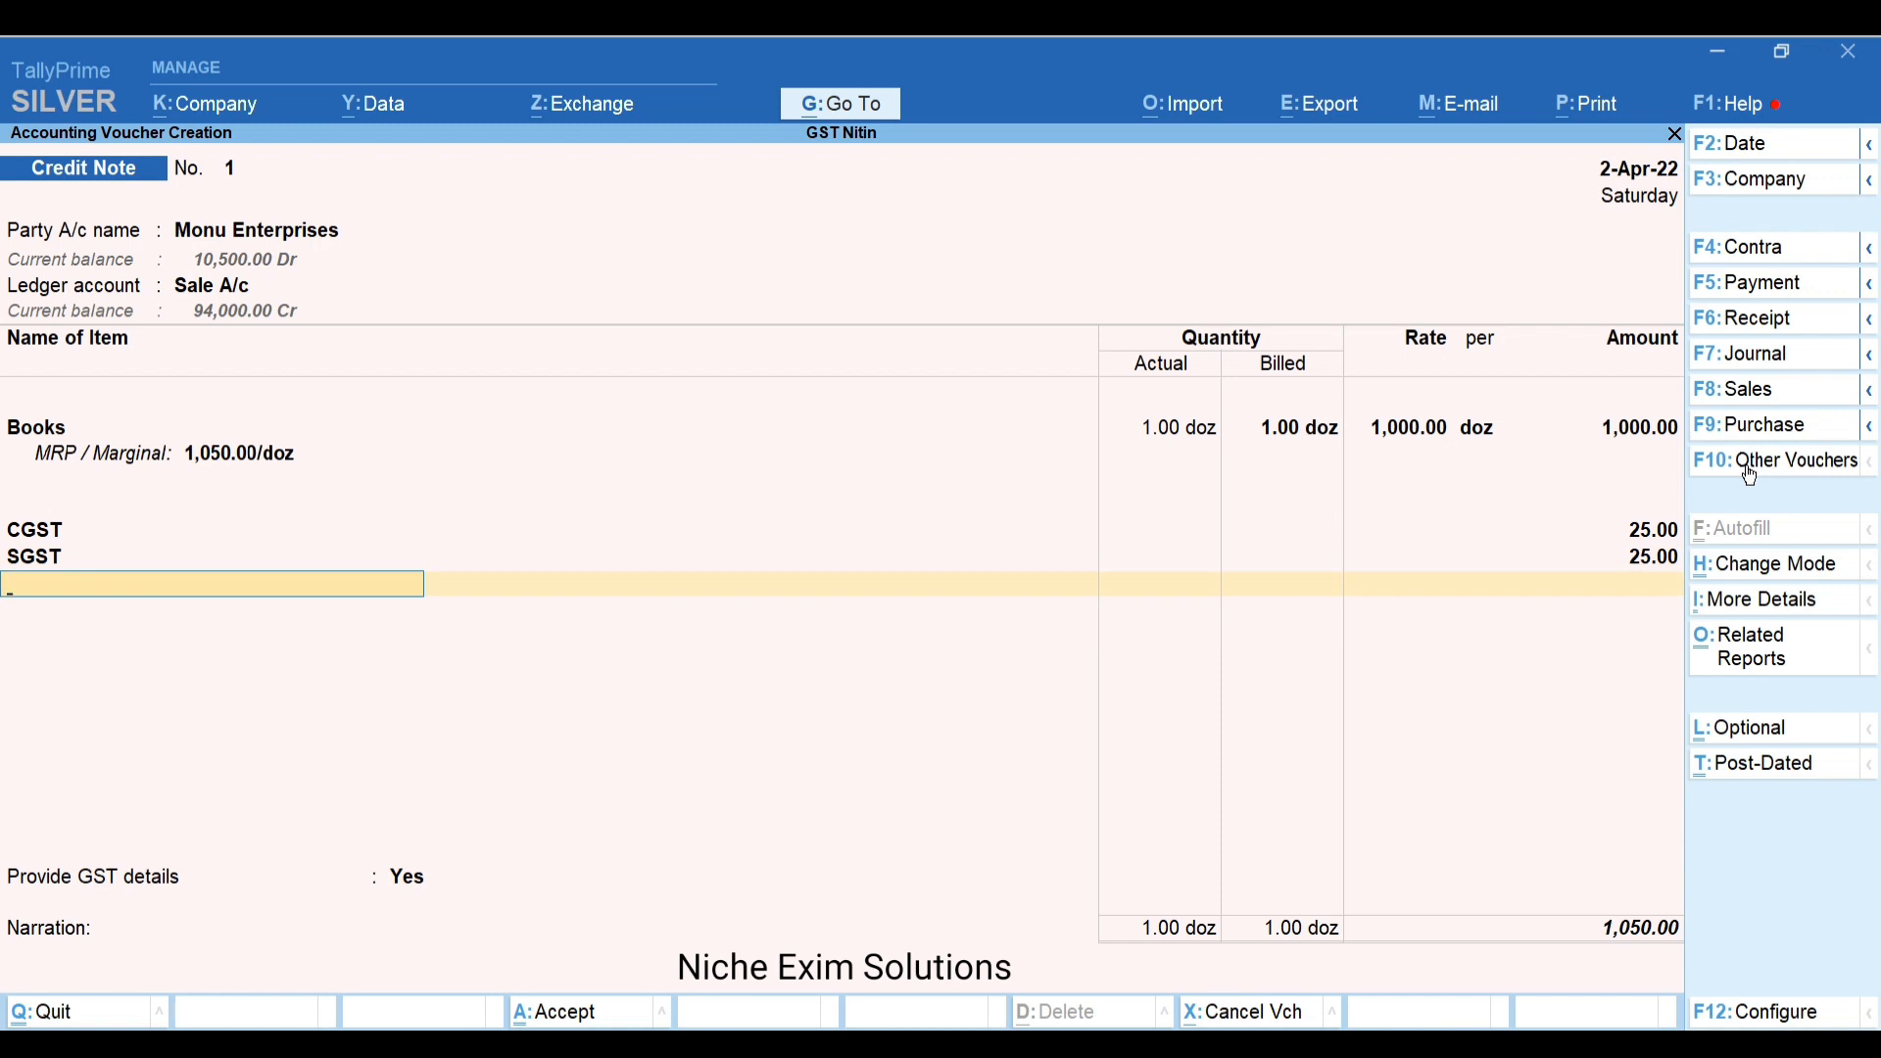
End the ledger entries and set the reason for issuing the credit note to 01-Sales Return
{"action": "key", "text": "Return"}
{"action": "key", "text": "Return"}
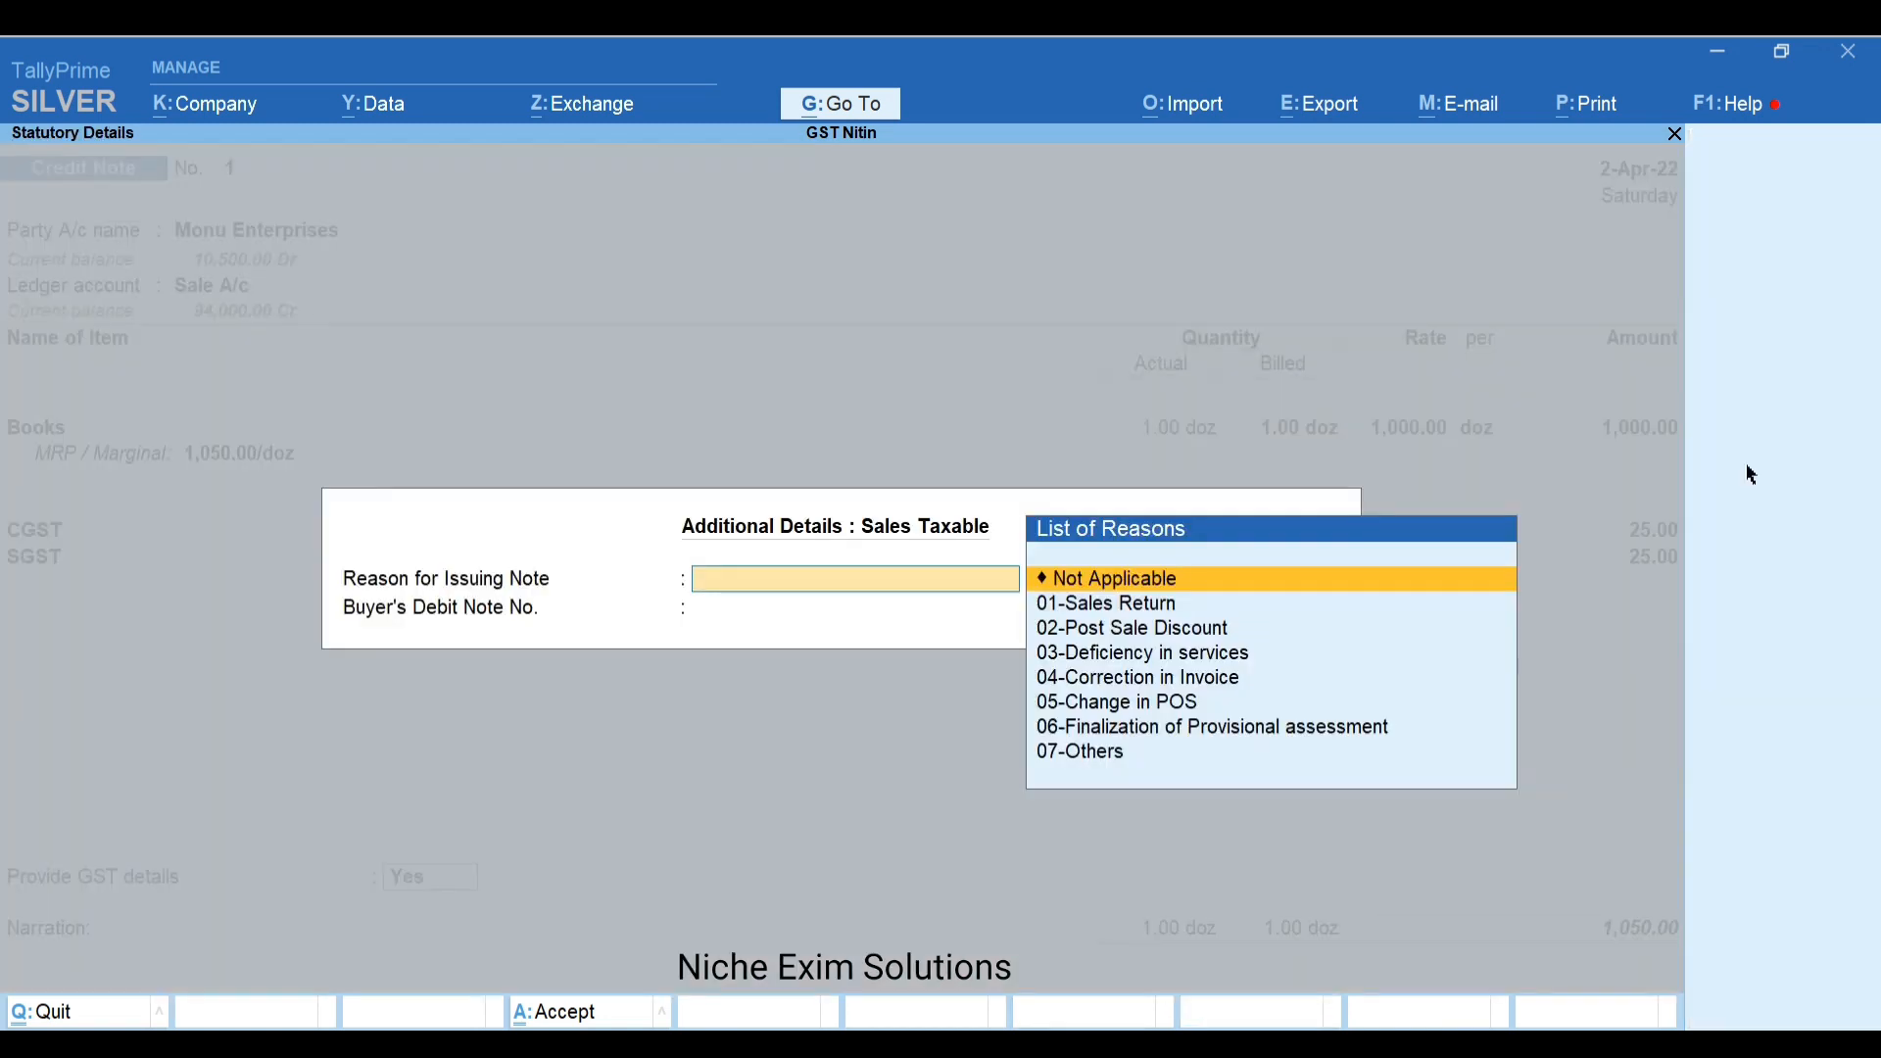
{"action": "key", "text": "Down"}
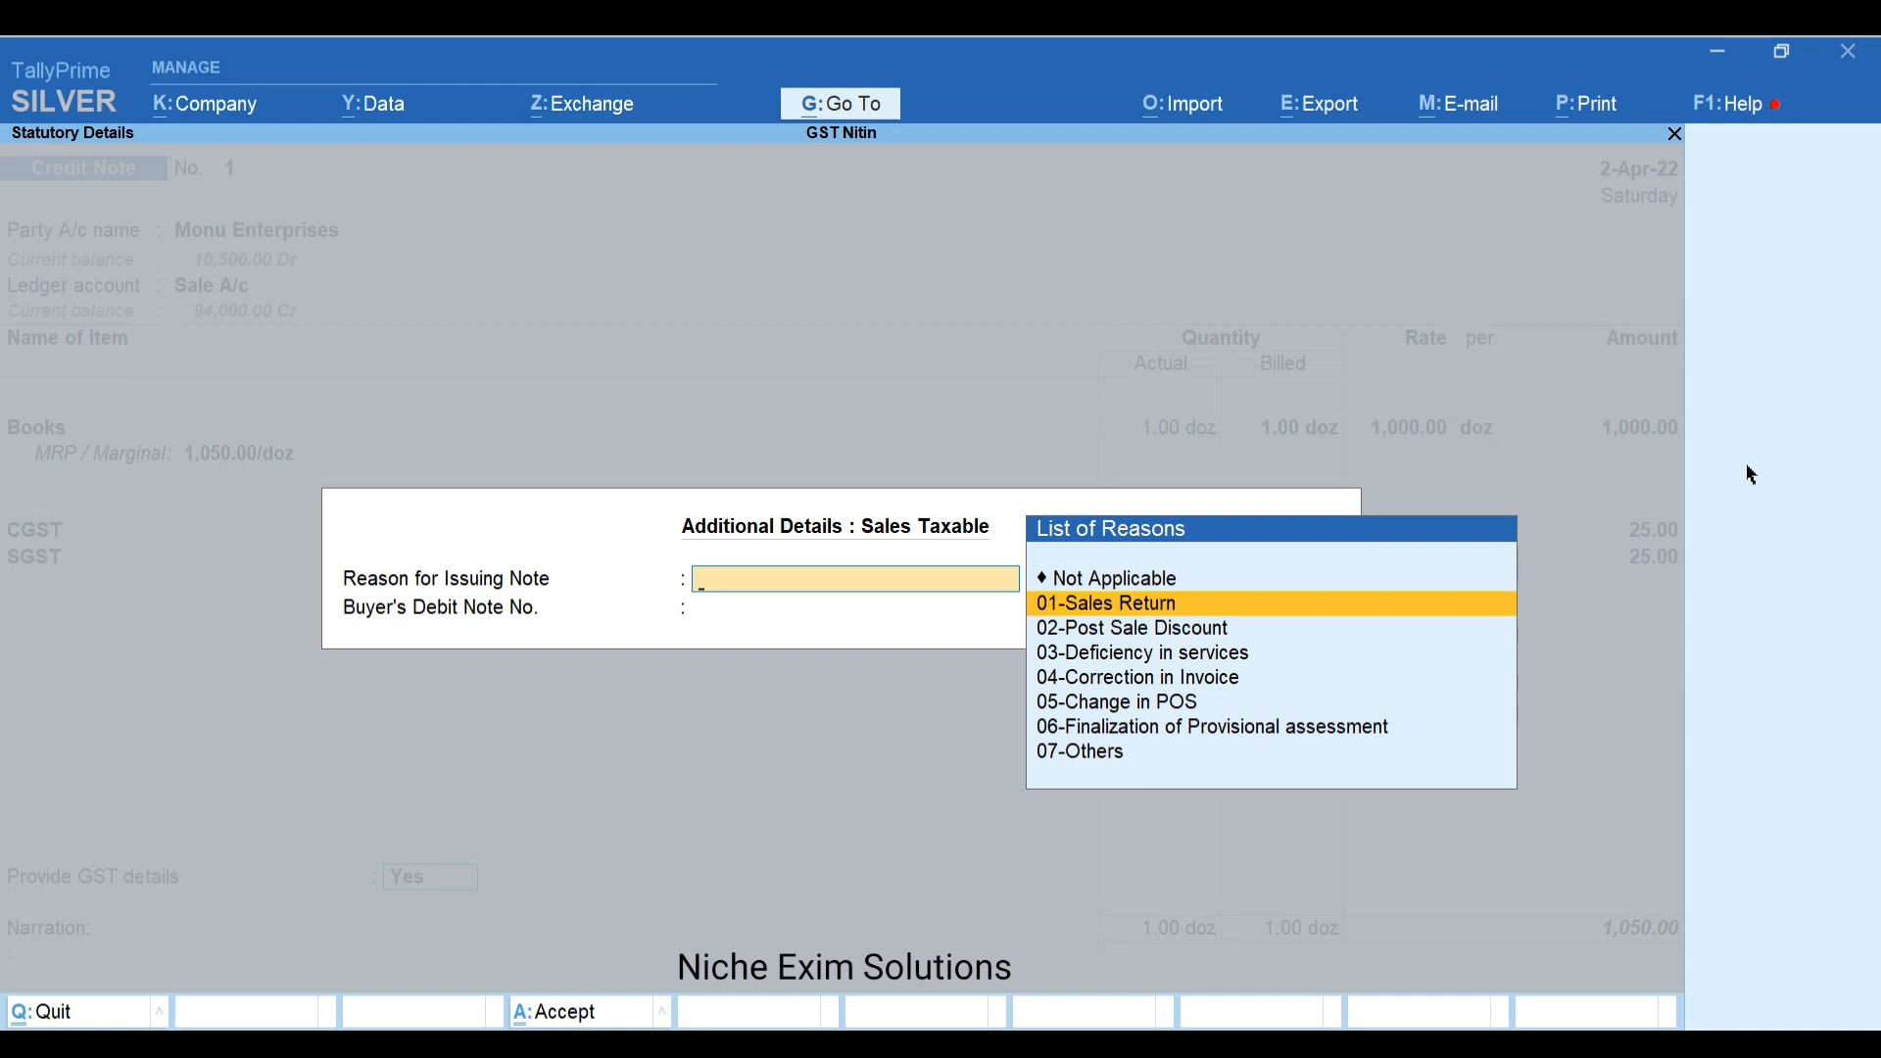
{"action": "key", "text": "Down"}
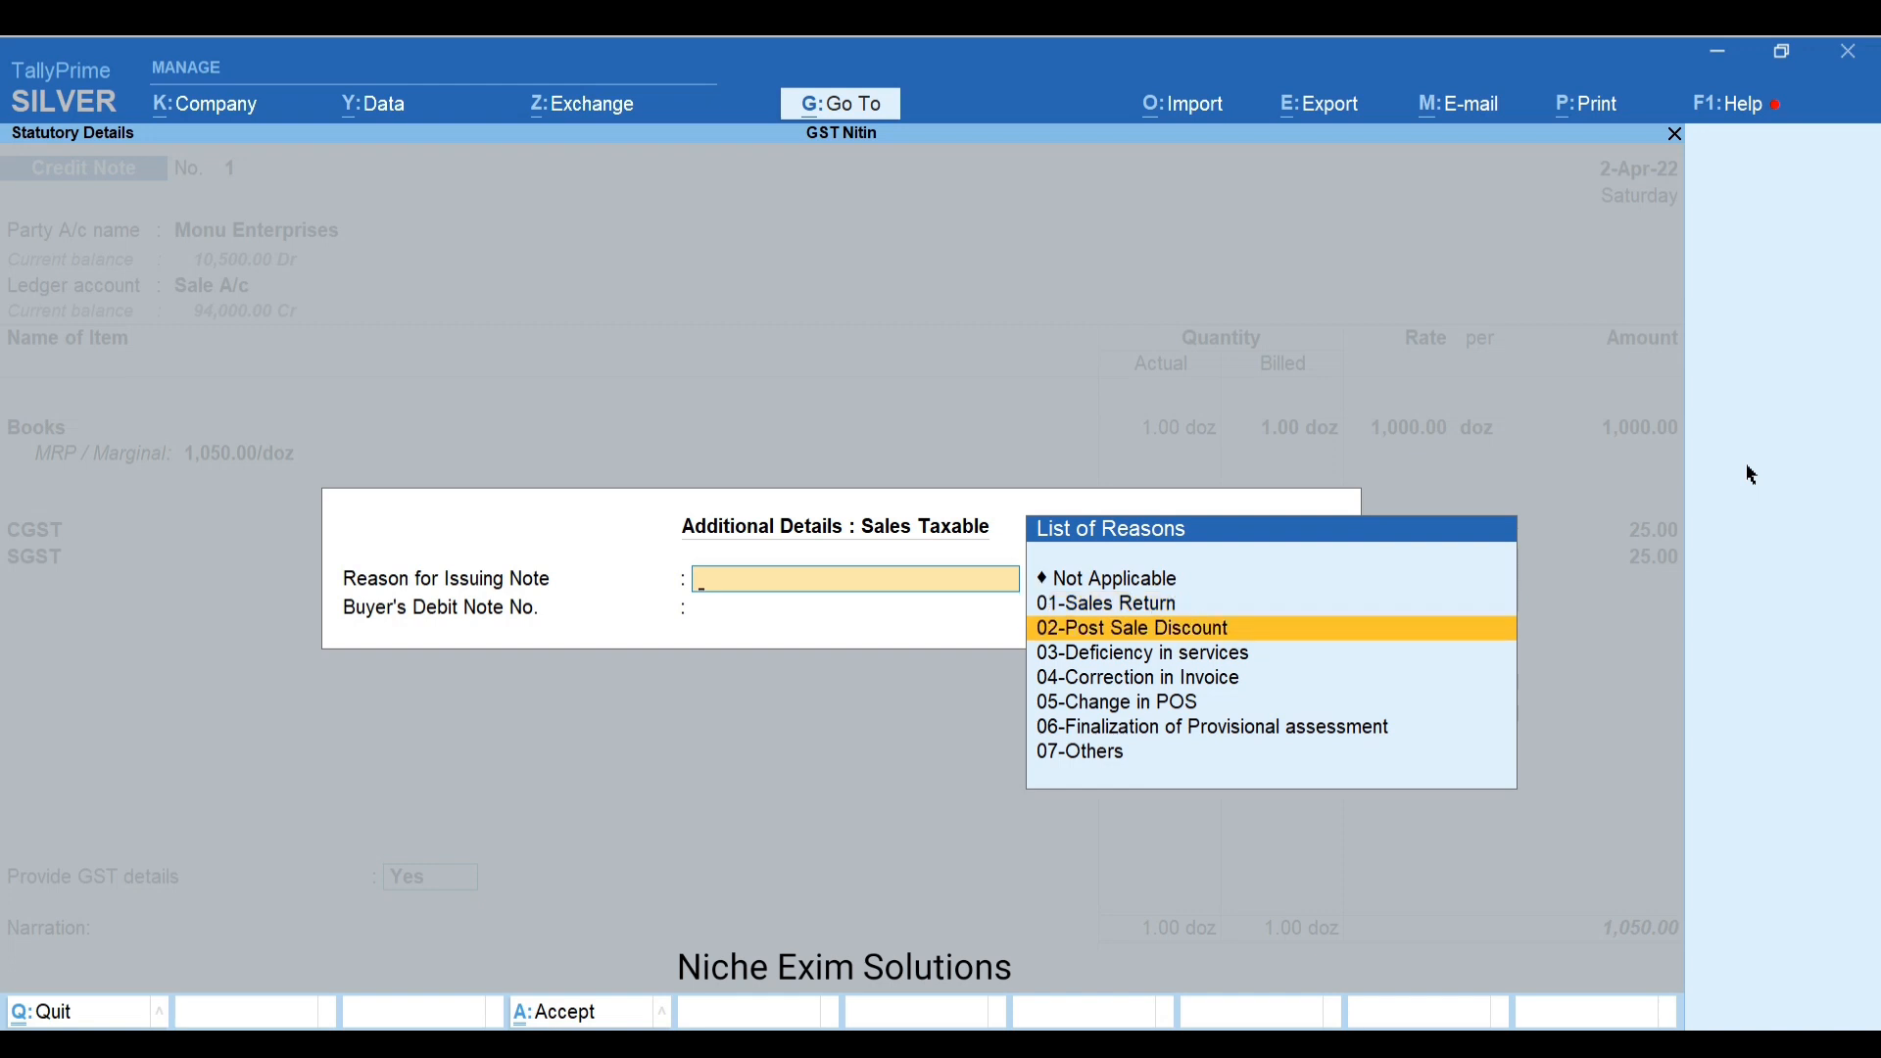
{"action": "key", "text": "Up"}
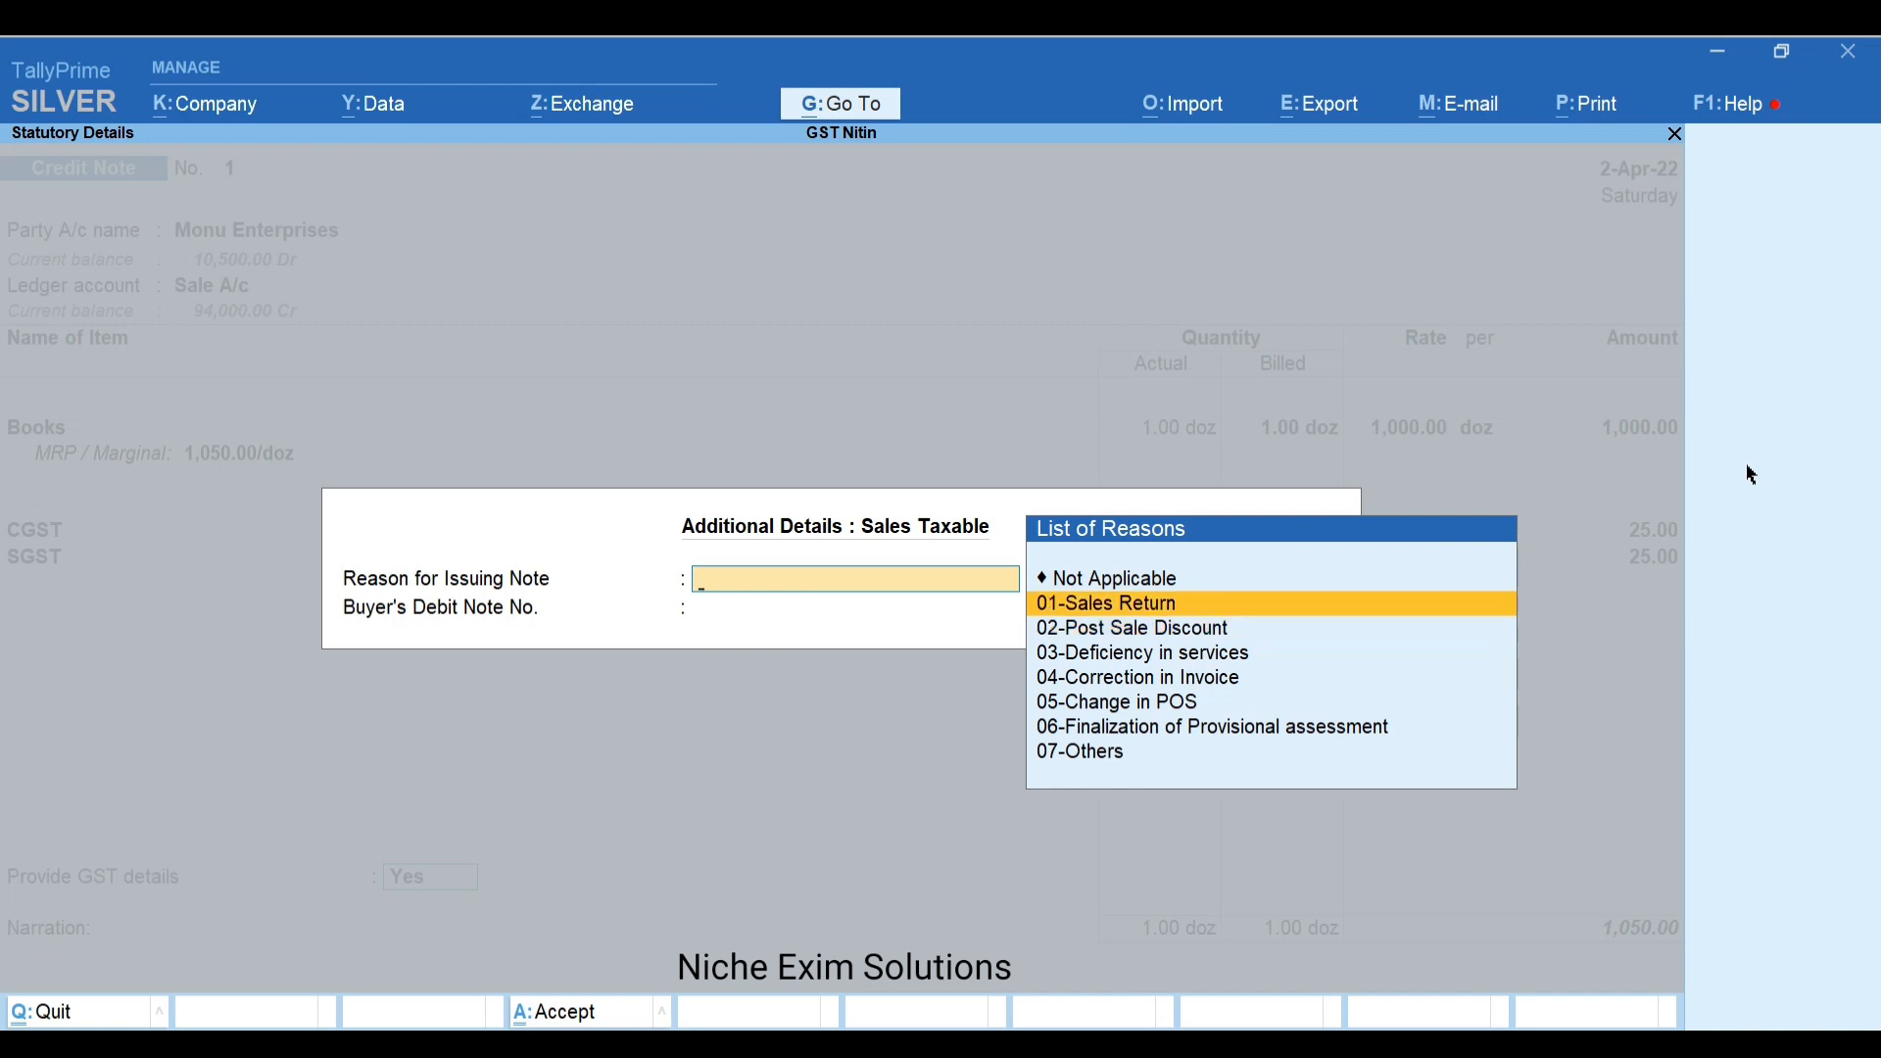
{"action": "key", "text": "Down"}
{"action": "key", "text": "Down"}
{"action": "key", "text": "Down"}
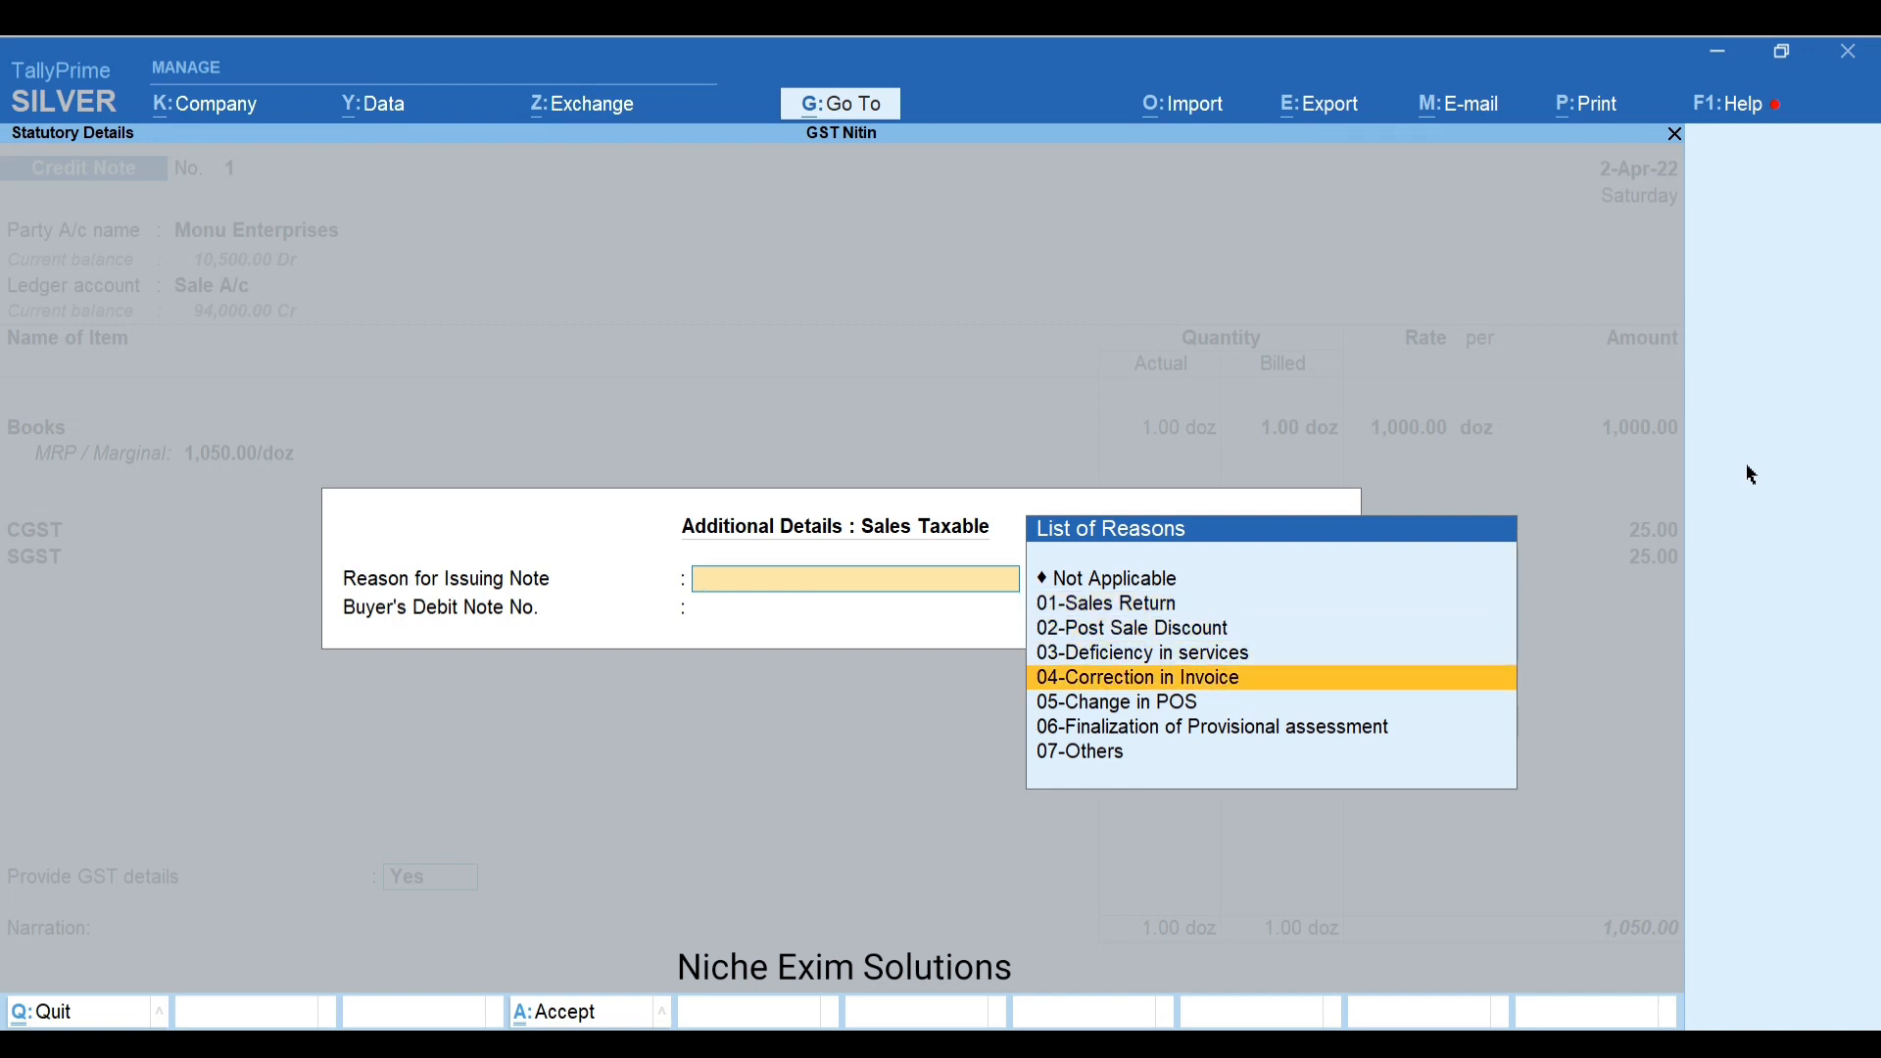
{"action": "key", "text": "Up"}
{"action": "key", "text": "Up"}
{"action": "key", "text": "Up"}
{"action": "key", "text": "Return"}
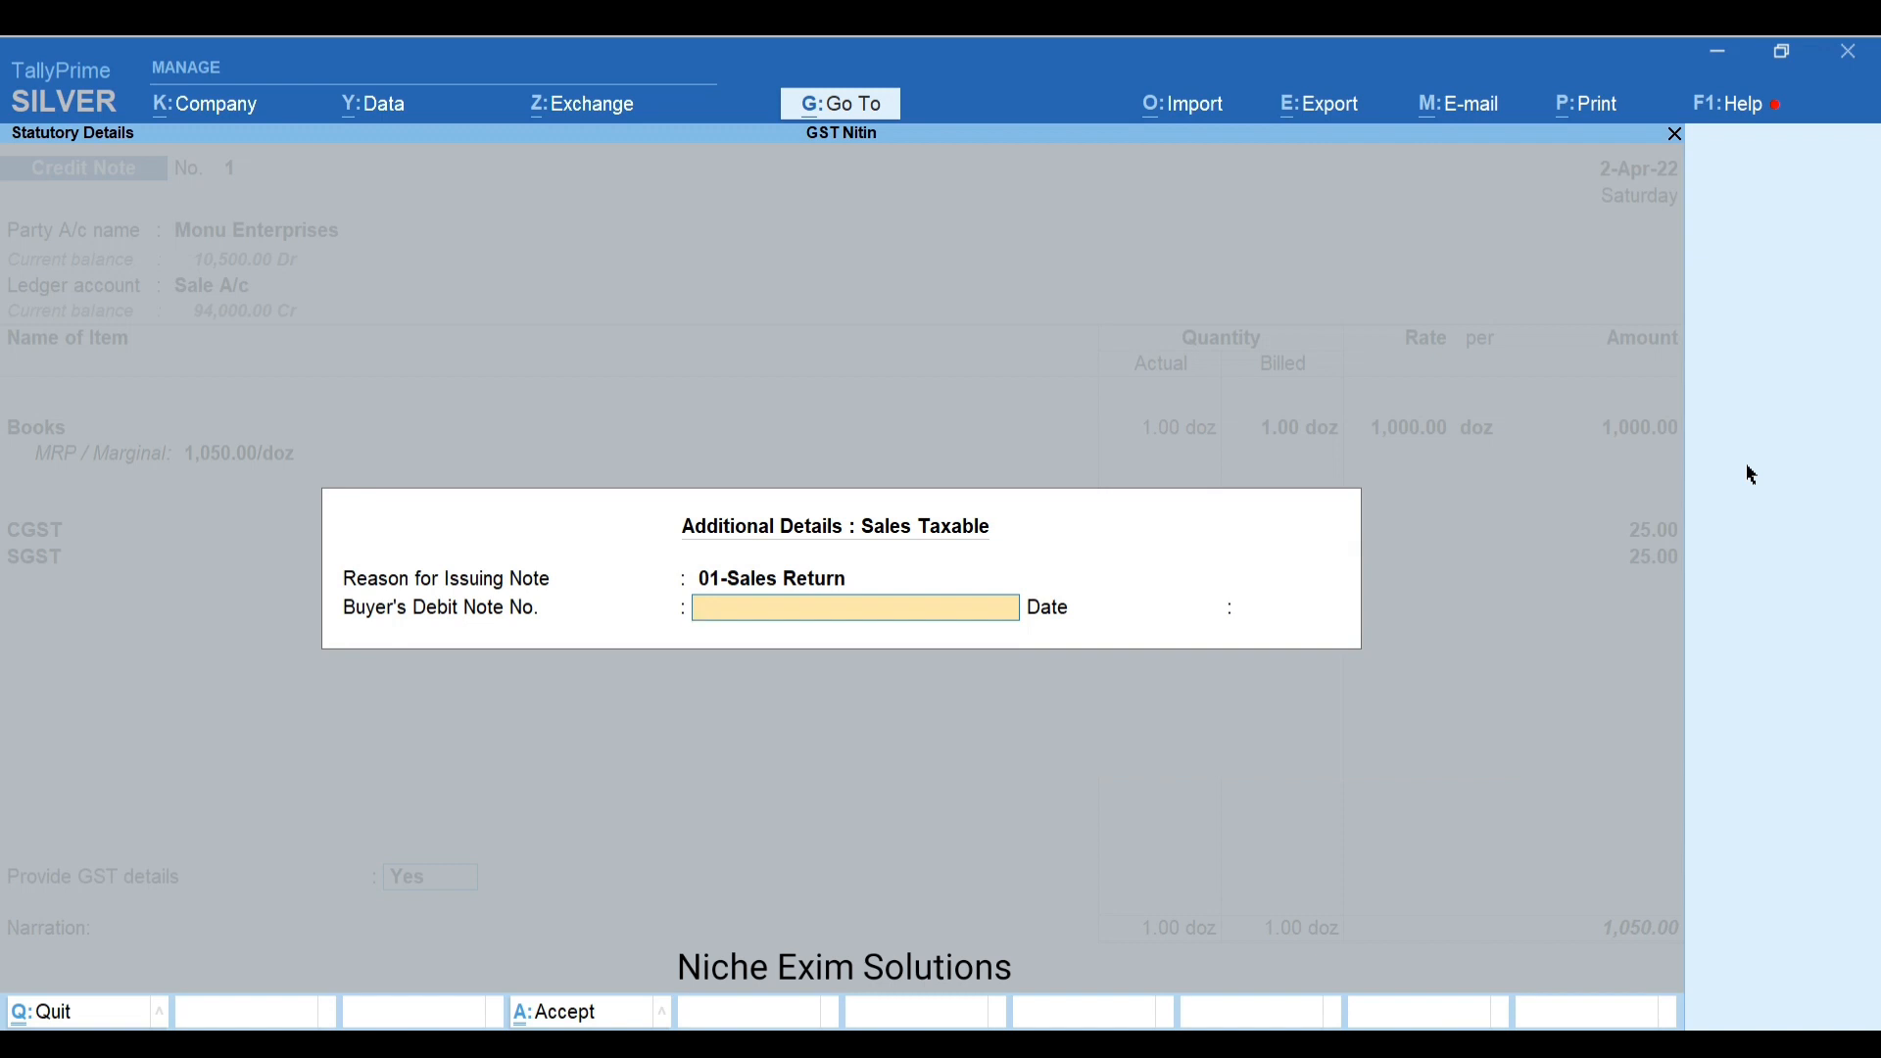
Record the buyer's debit note number as 897 with the date 20-3
{"action": "type", "text": "897"}
{"action": "key", "text": "Return"}
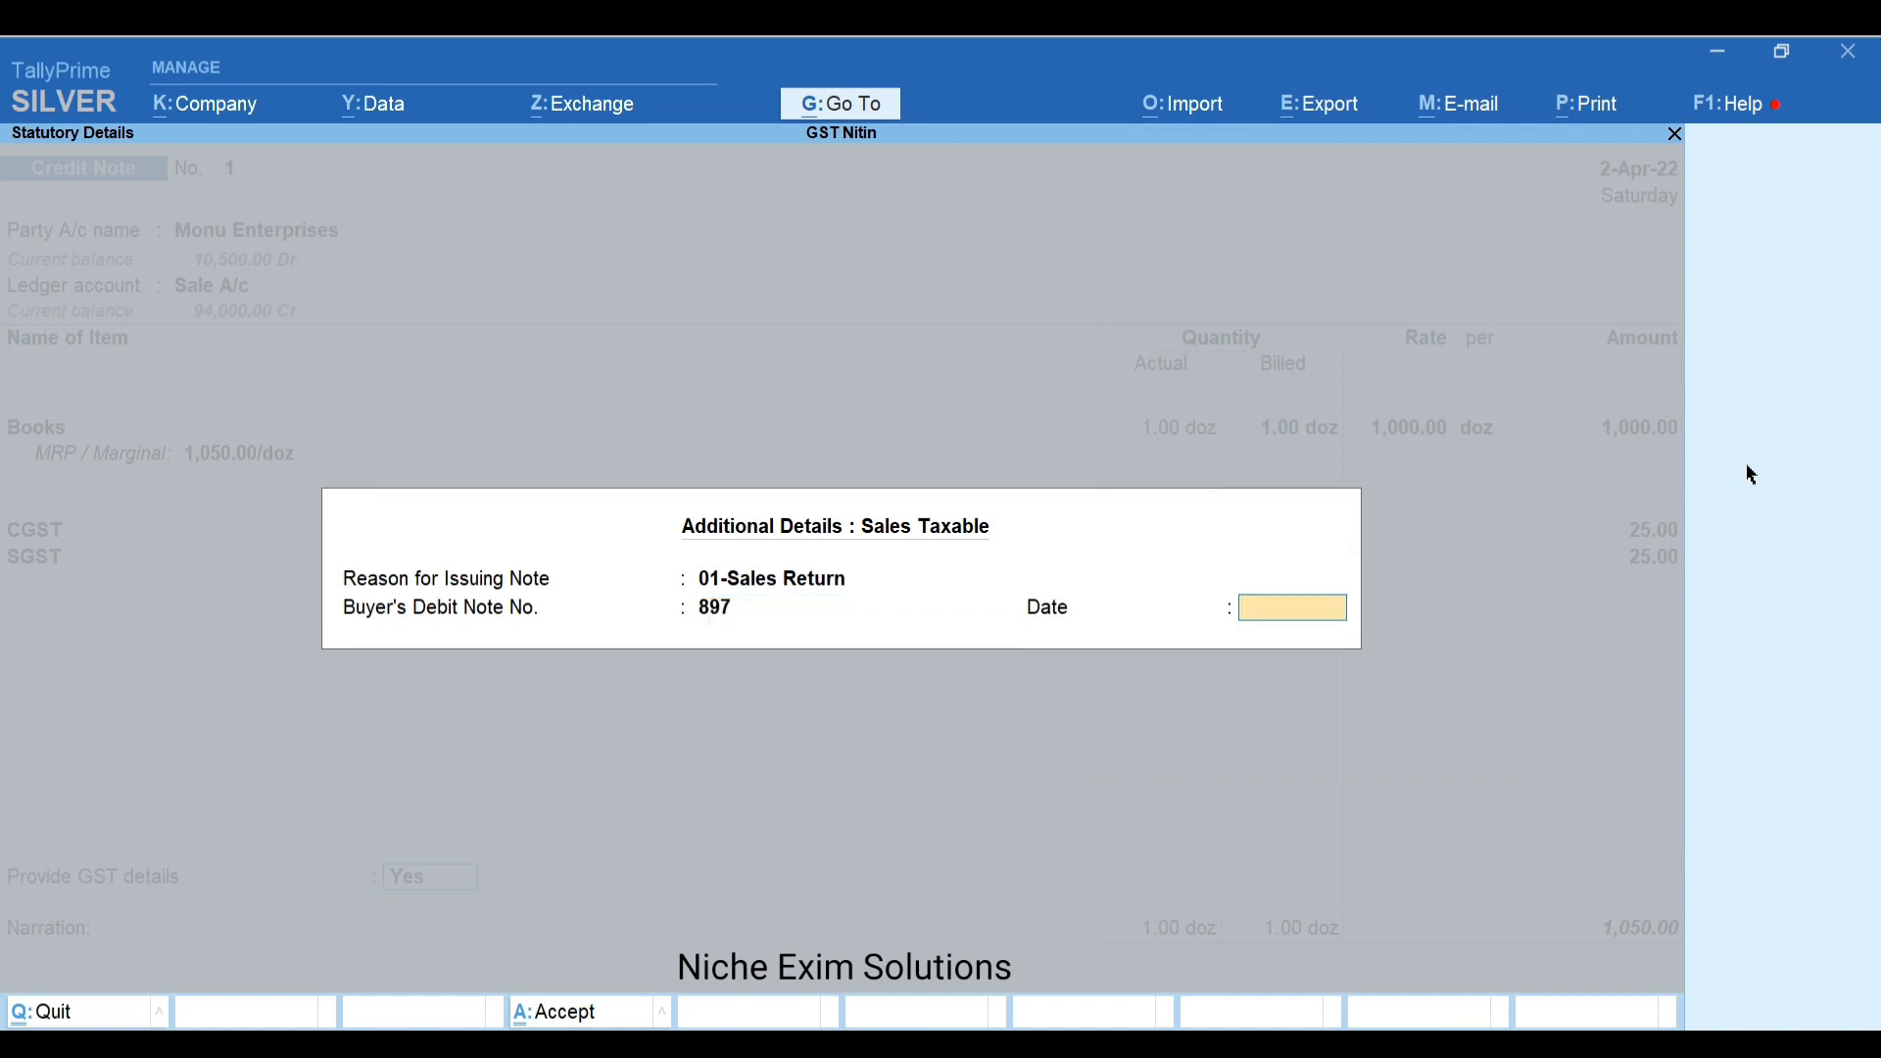
{"action": "type", "text": "202"}
{"action": "key", "text": "BackSpace"}
{"action": "type", "text": "-3"}
{"action": "key", "text": "Return"}
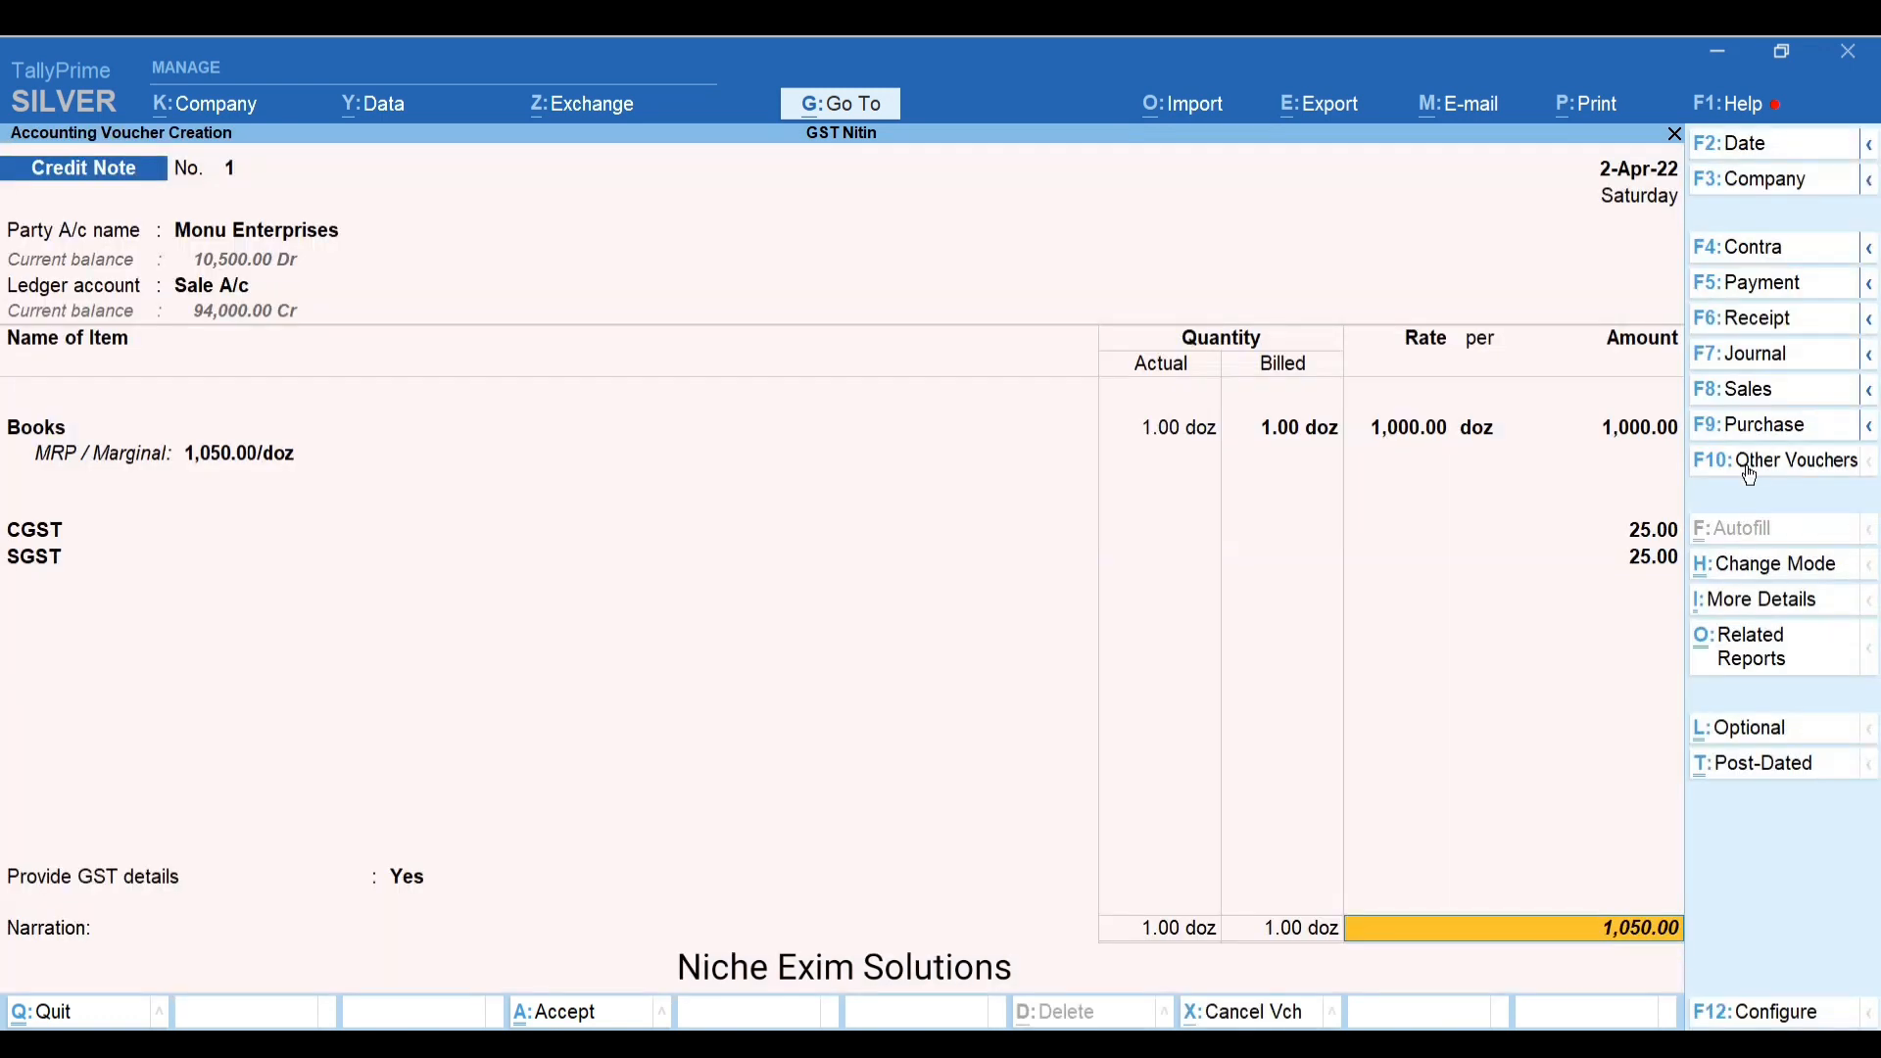
Allocate the credit of 1,050.00 as Agst Ref to bill 4 and save the credit note
{"action": "key", "text": "Return"}
{"action": "key", "text": "Return"}
{"action": "key", "text": "Return"}
{"action": "key", "text": "Return"}
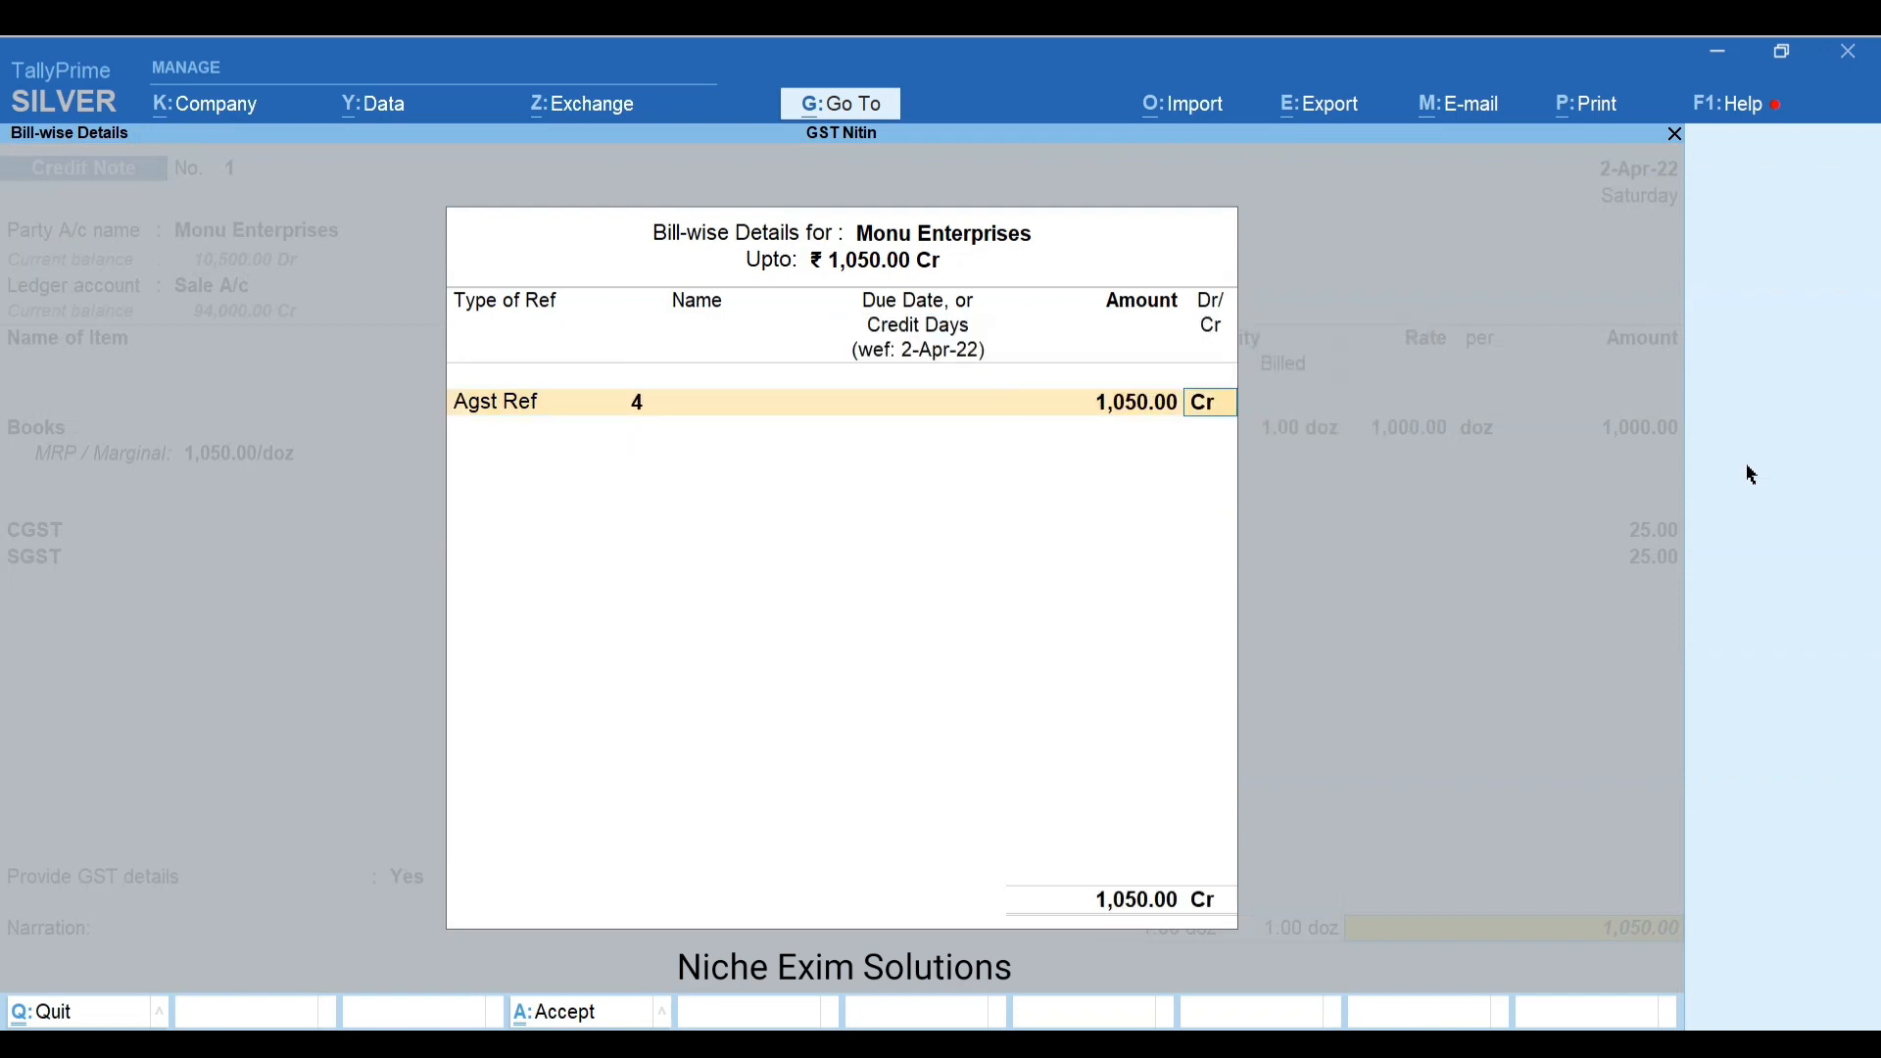
{"action": "key", "text": "Return"}
{"action": "key", "text": "Return"}
{"action": "key", "text": "Return"}
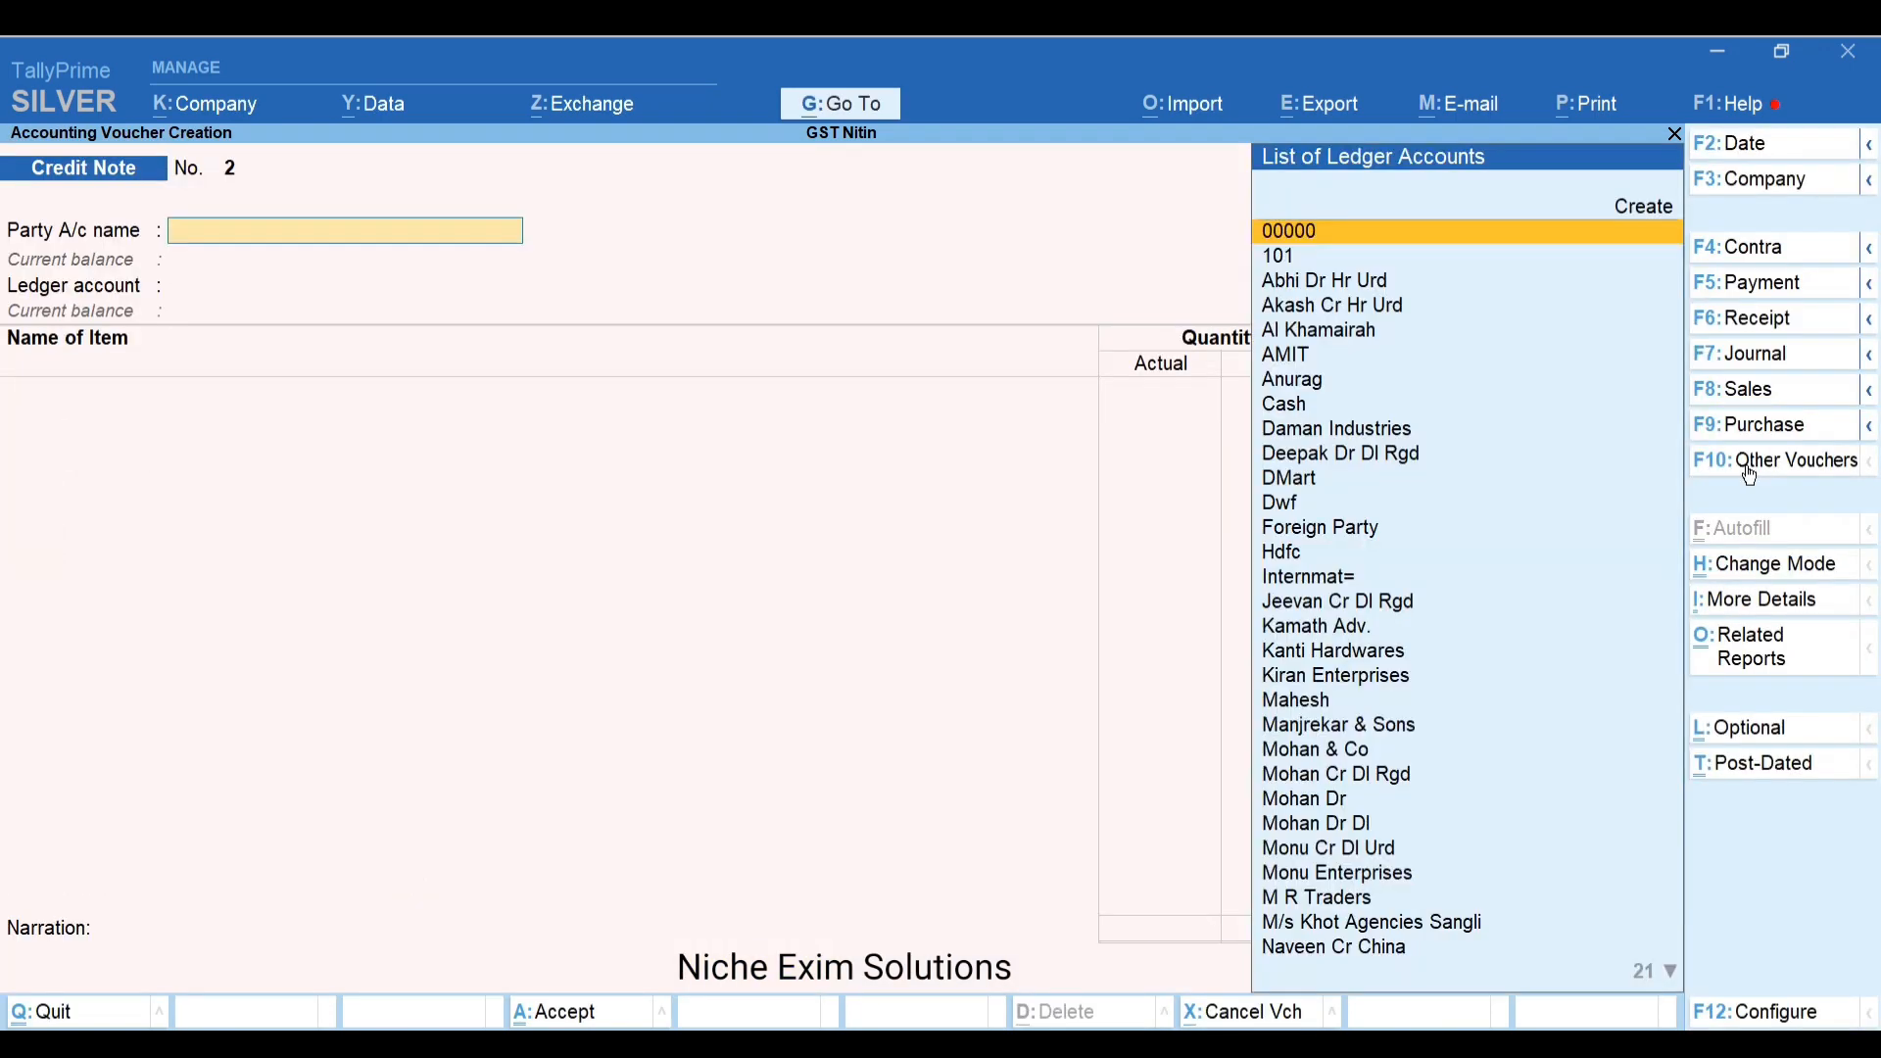
Reopen saved credit note 1, examine its full-page print preview, and return to credit note entry
{"action": "key", "text": "Page_Up"}
{"action": "key", "text": "ctrl"}
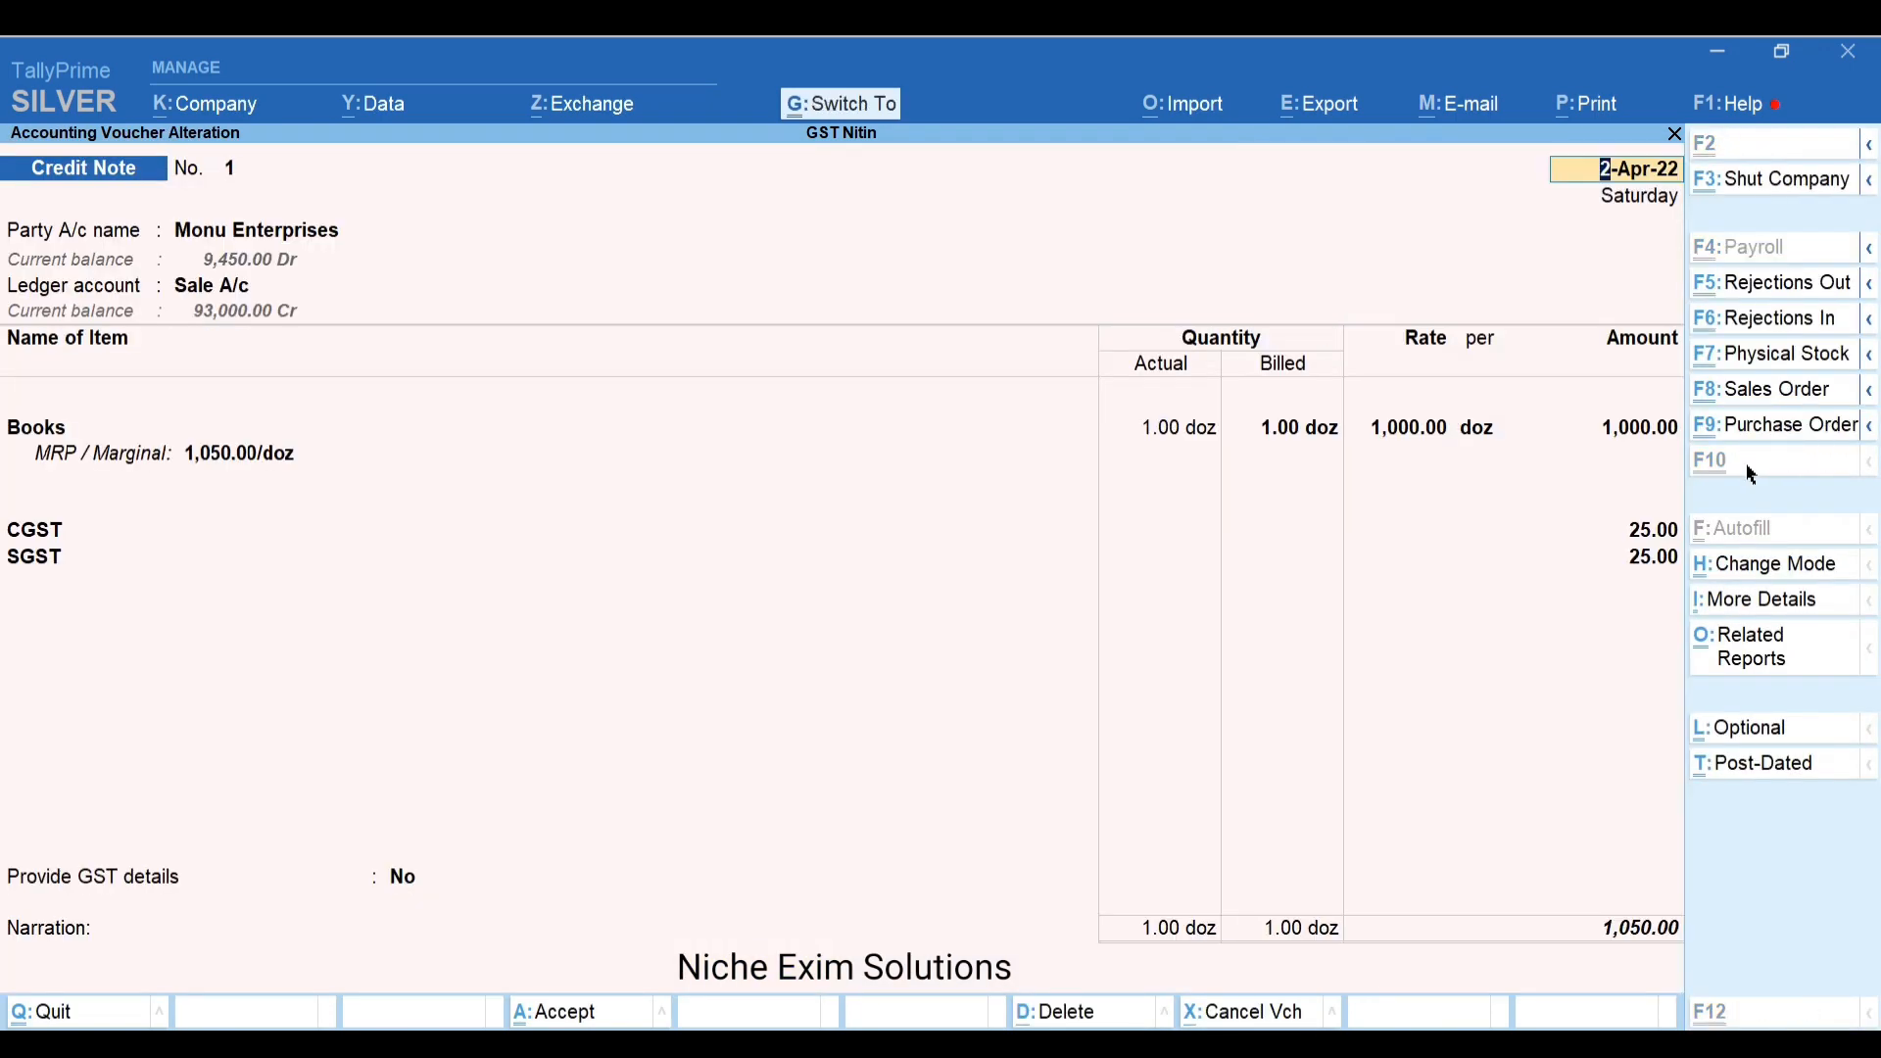
{"action": "key", "text": "ctrl+p"}
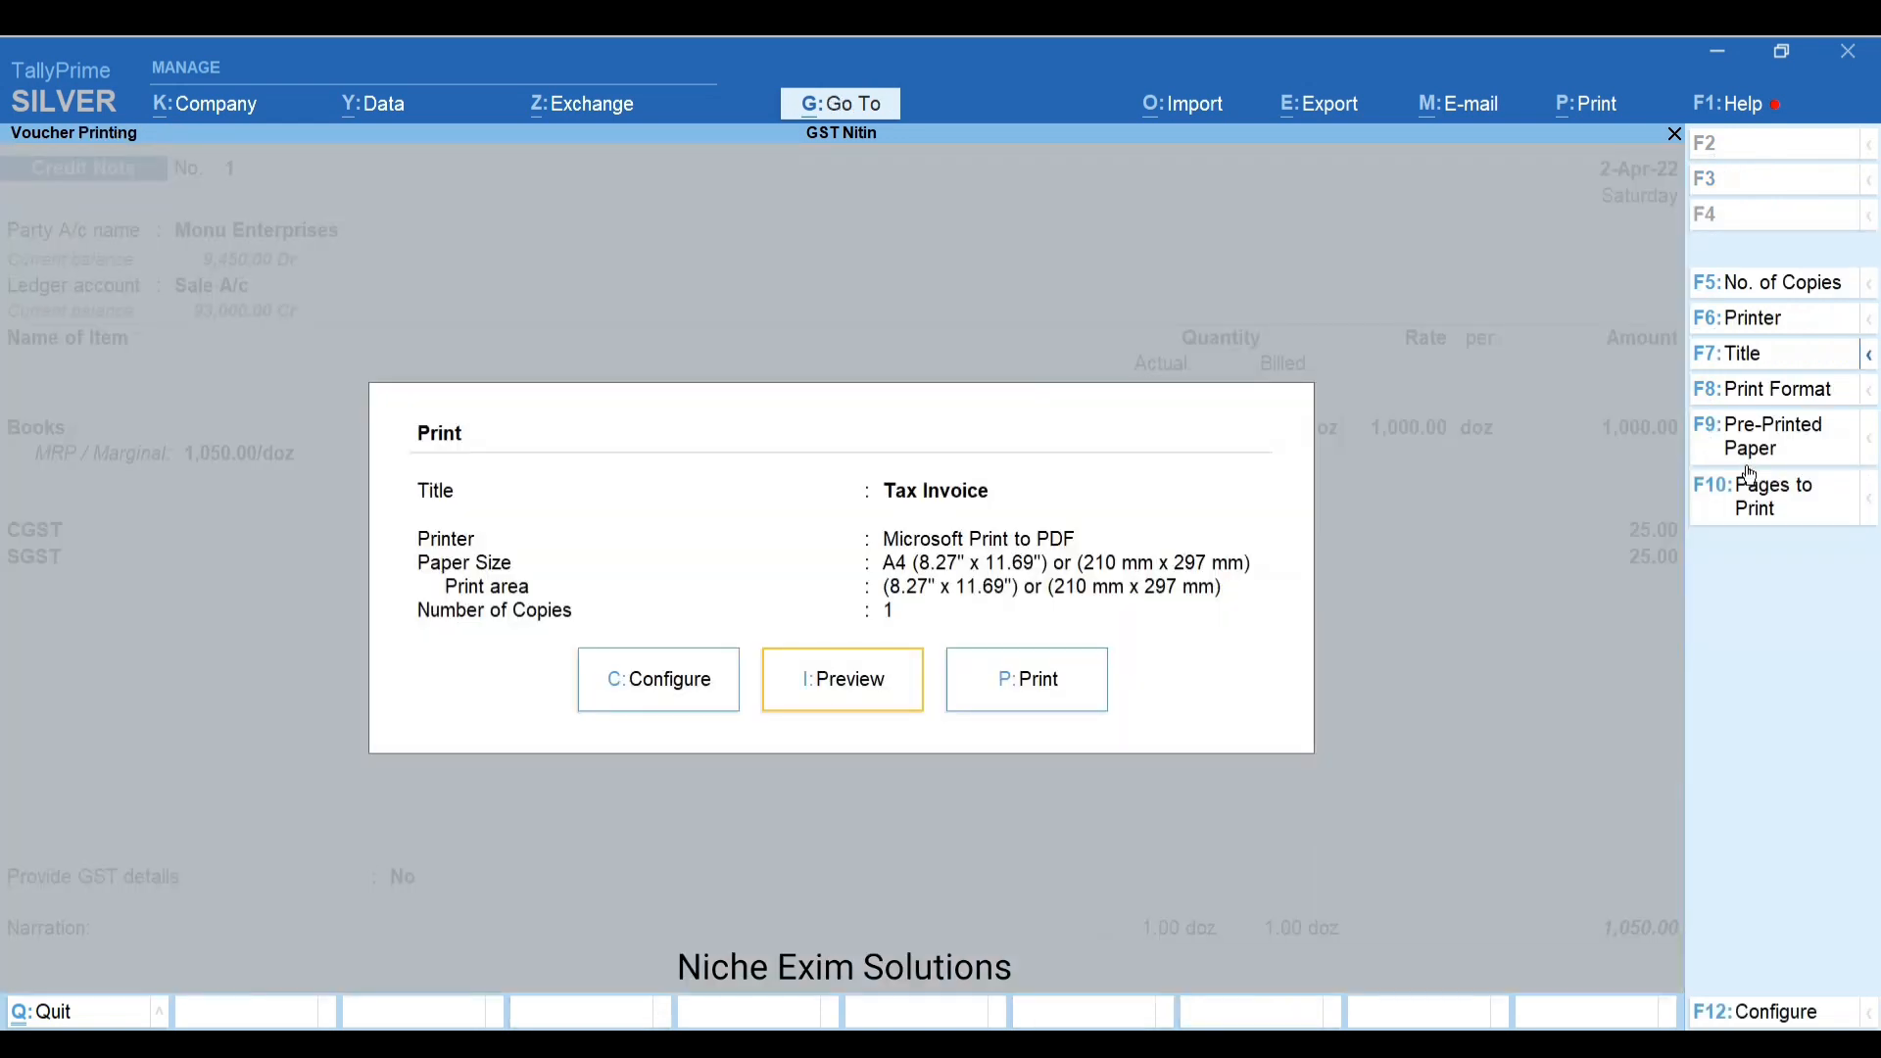
{"action": "key", "text": "Return"}
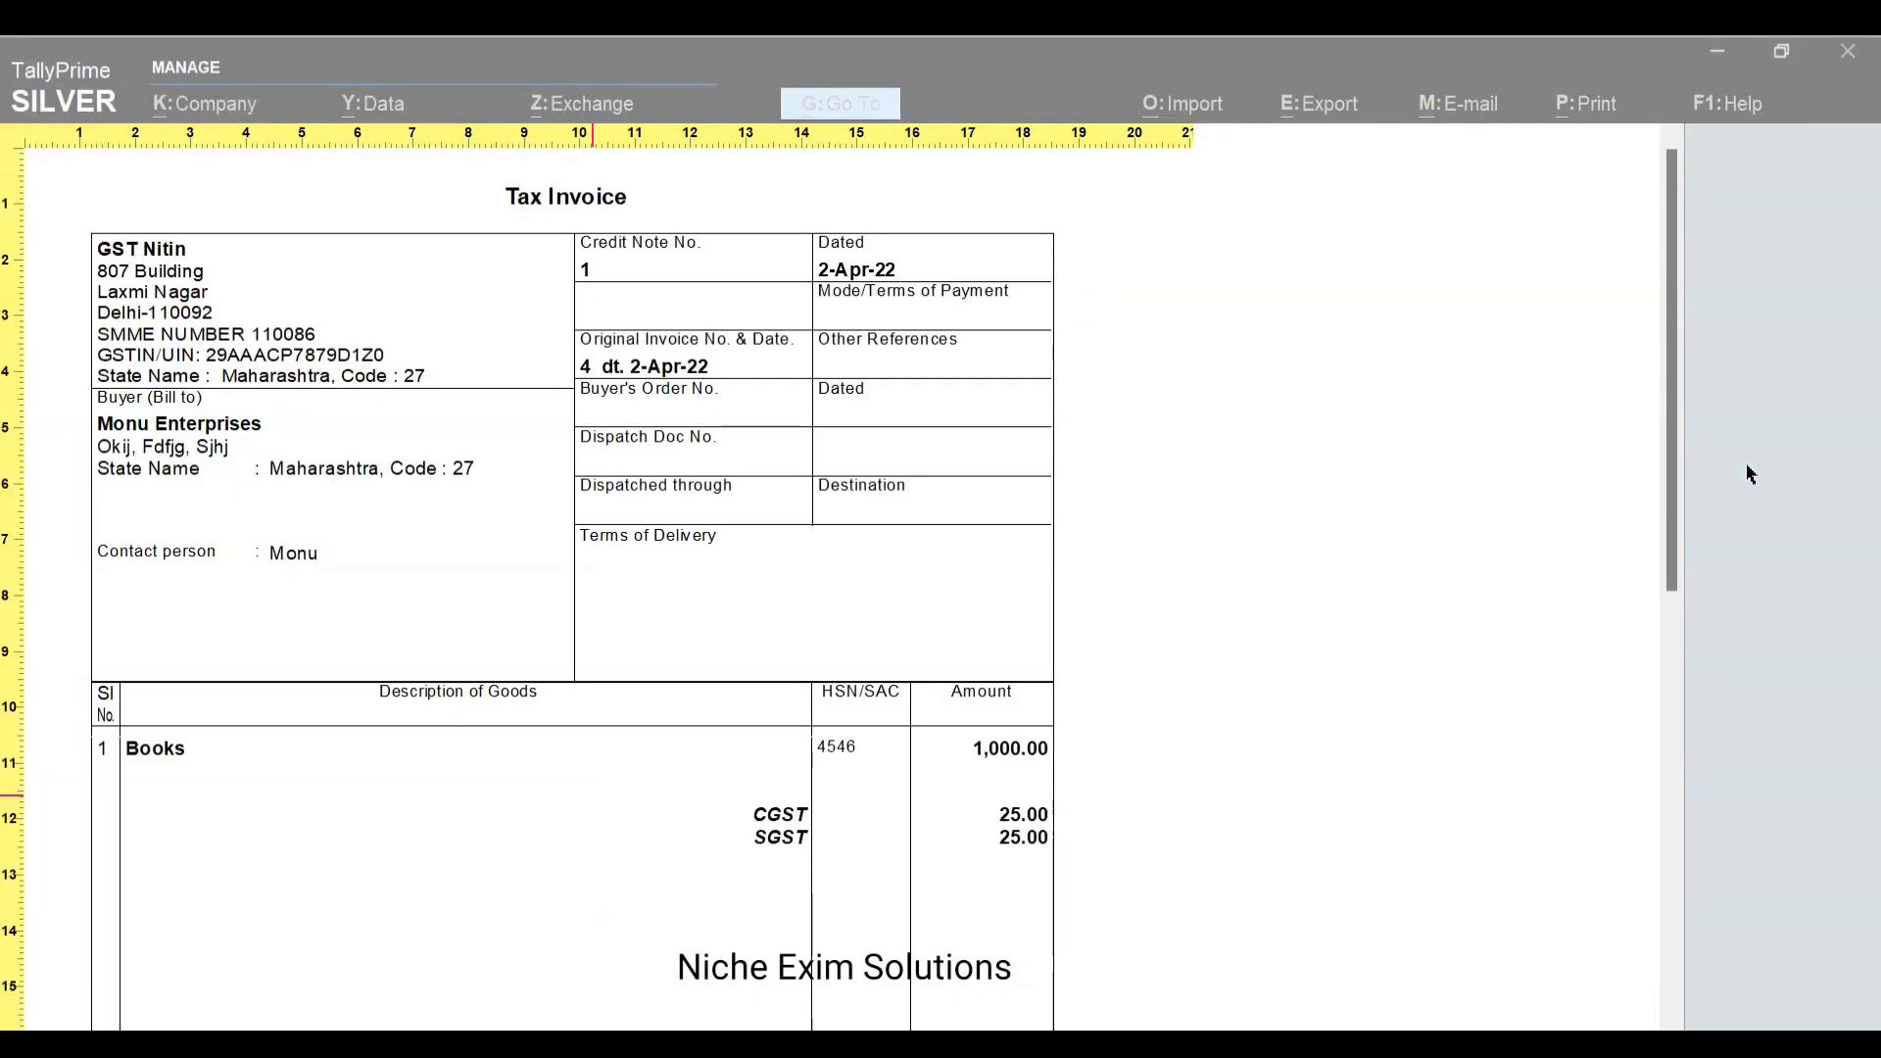
{"action": "scroll", "coordinate": [1750, 475], "scroll_direction": "down", "scroll_amount": 10}
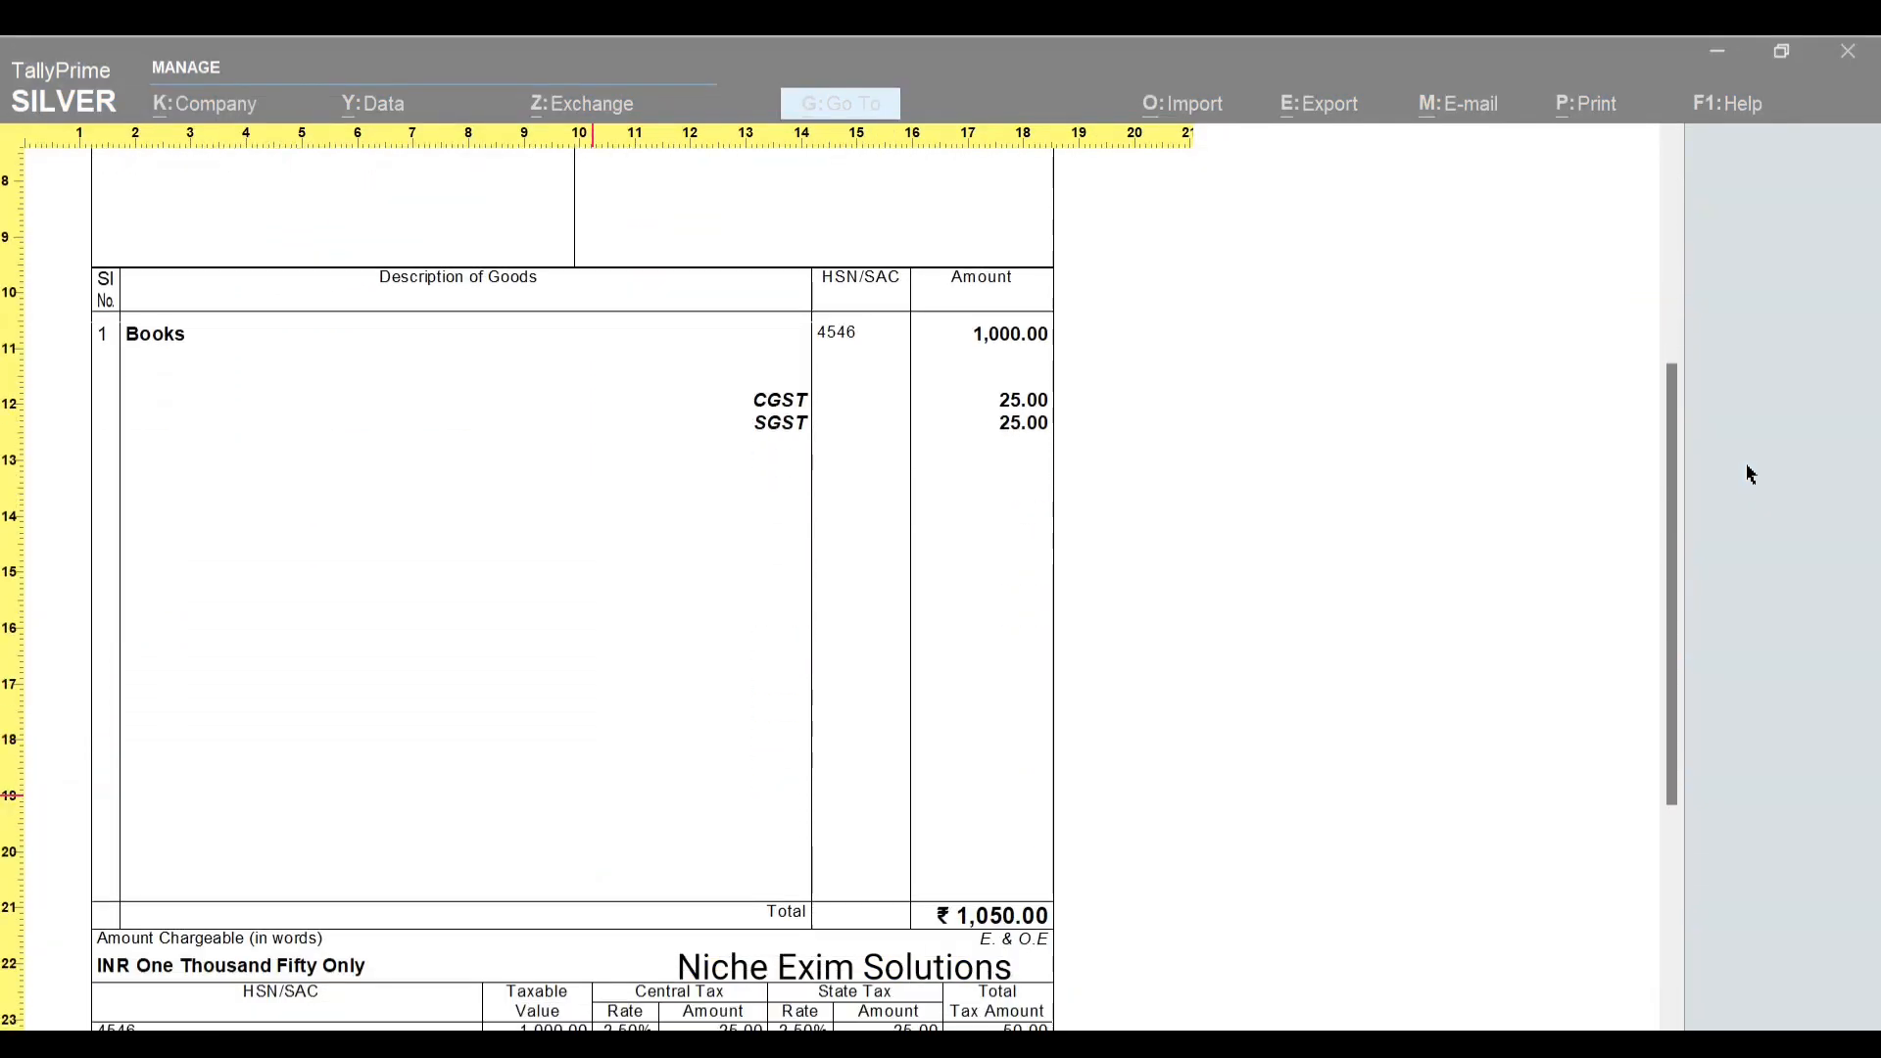
{"action": "scroll", "coordinate": [1750, 475], "scroll_direction": "down", "scroll_amount": 3}
{"action": "key", "text": "z"}
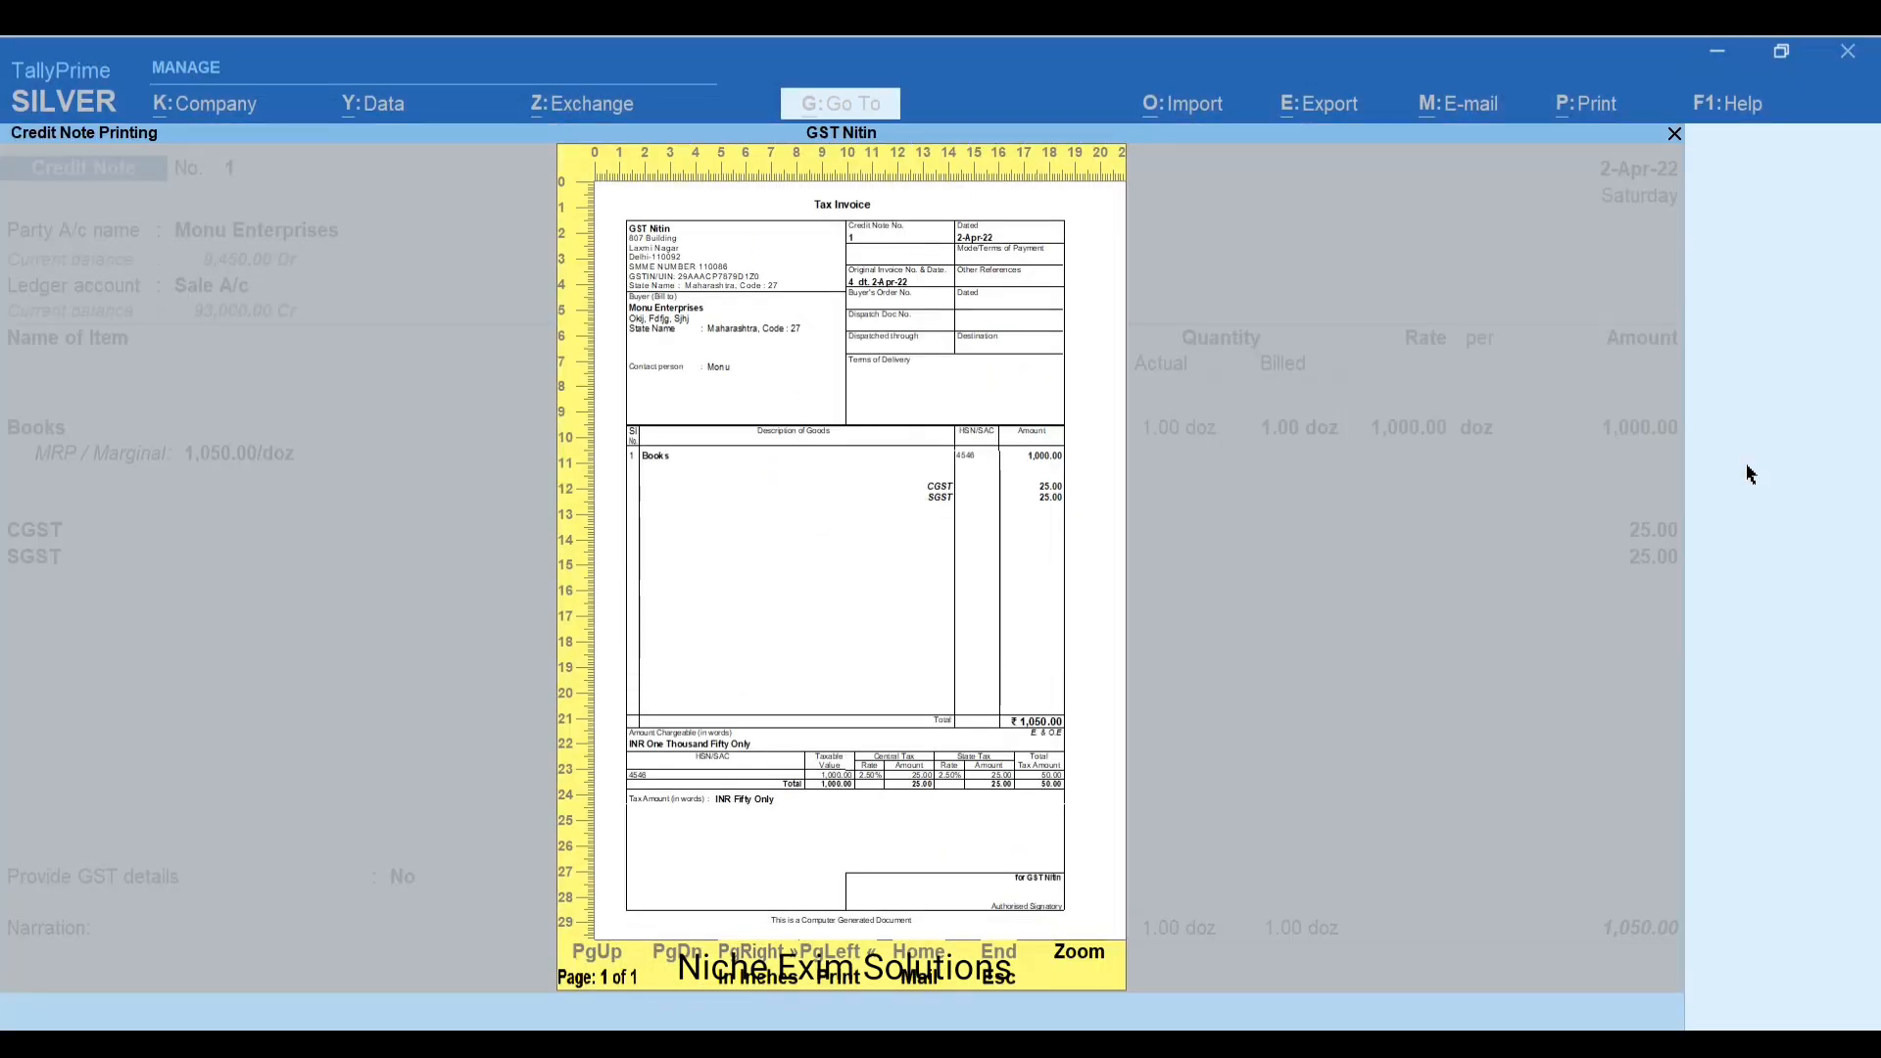
{"action": "key", "text": "Escape"}
{"action": "key", "text": "Escape"}
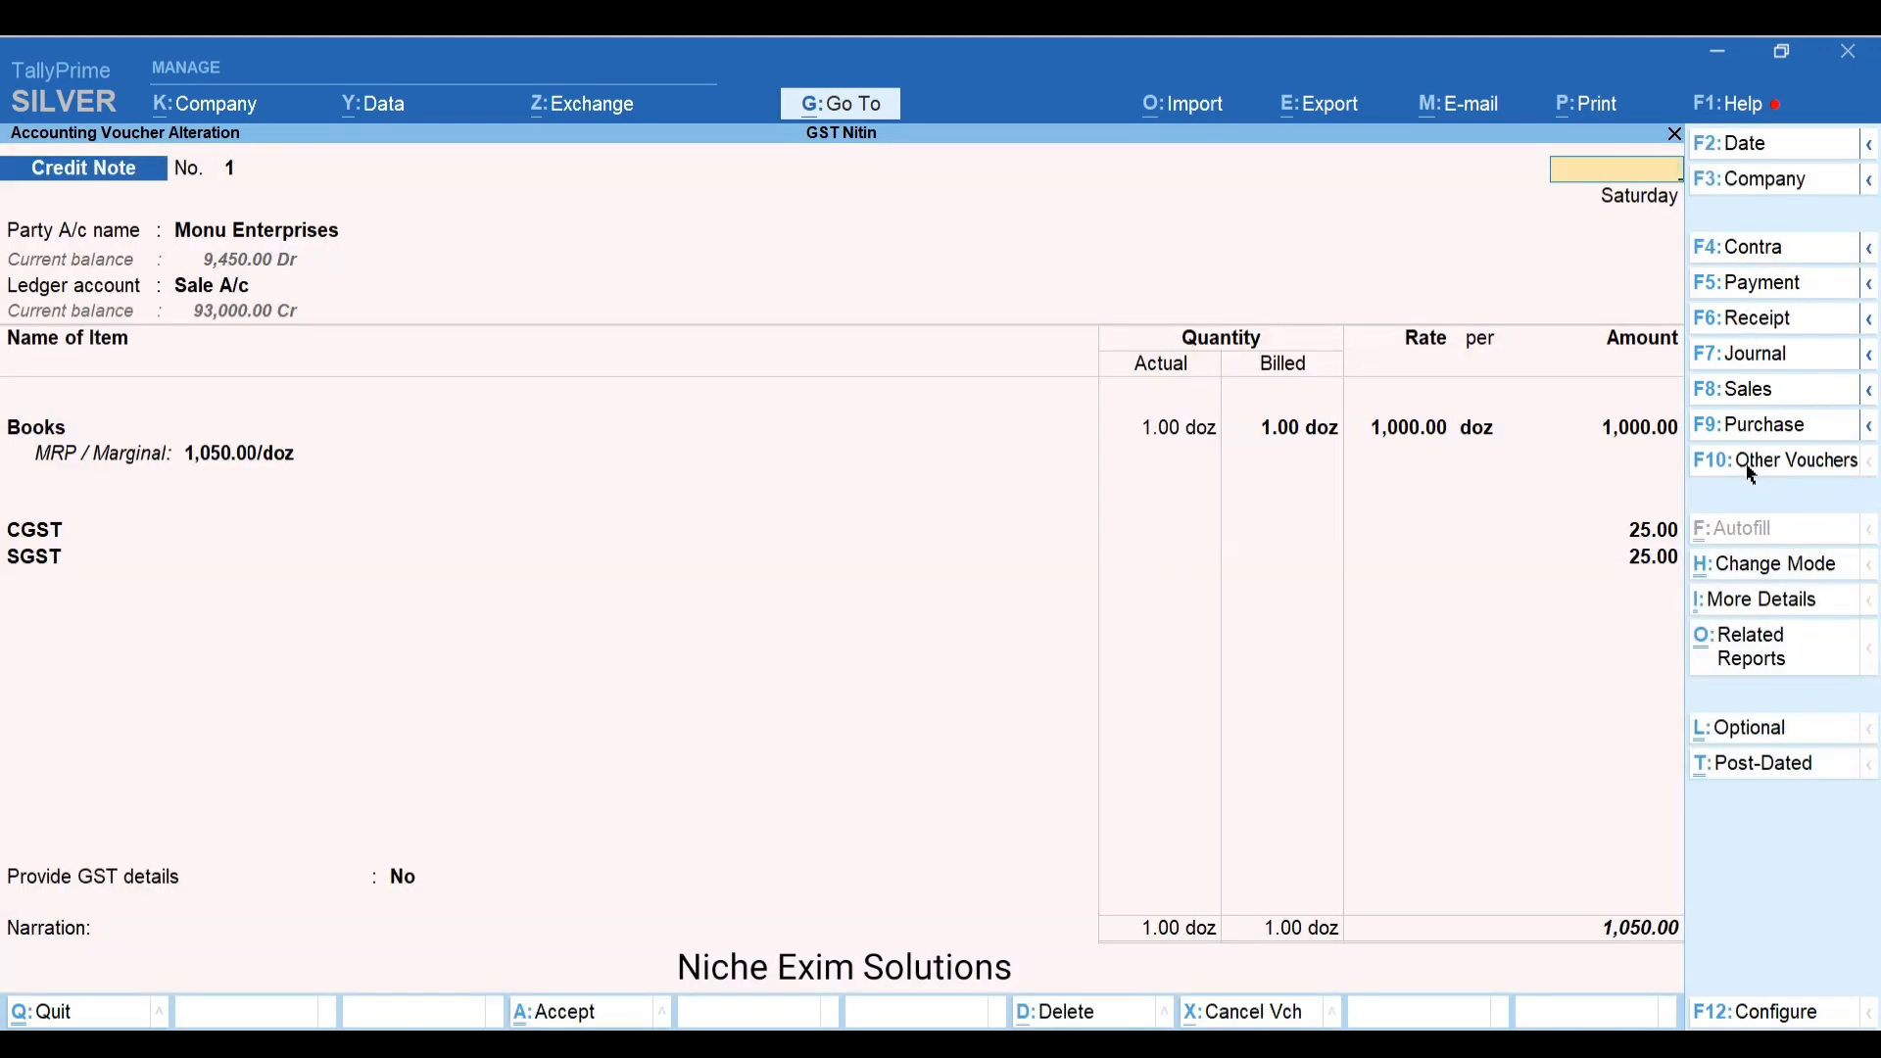
{"action": "key", "text": "Escape"}
{"action": "key", "text": "y"}
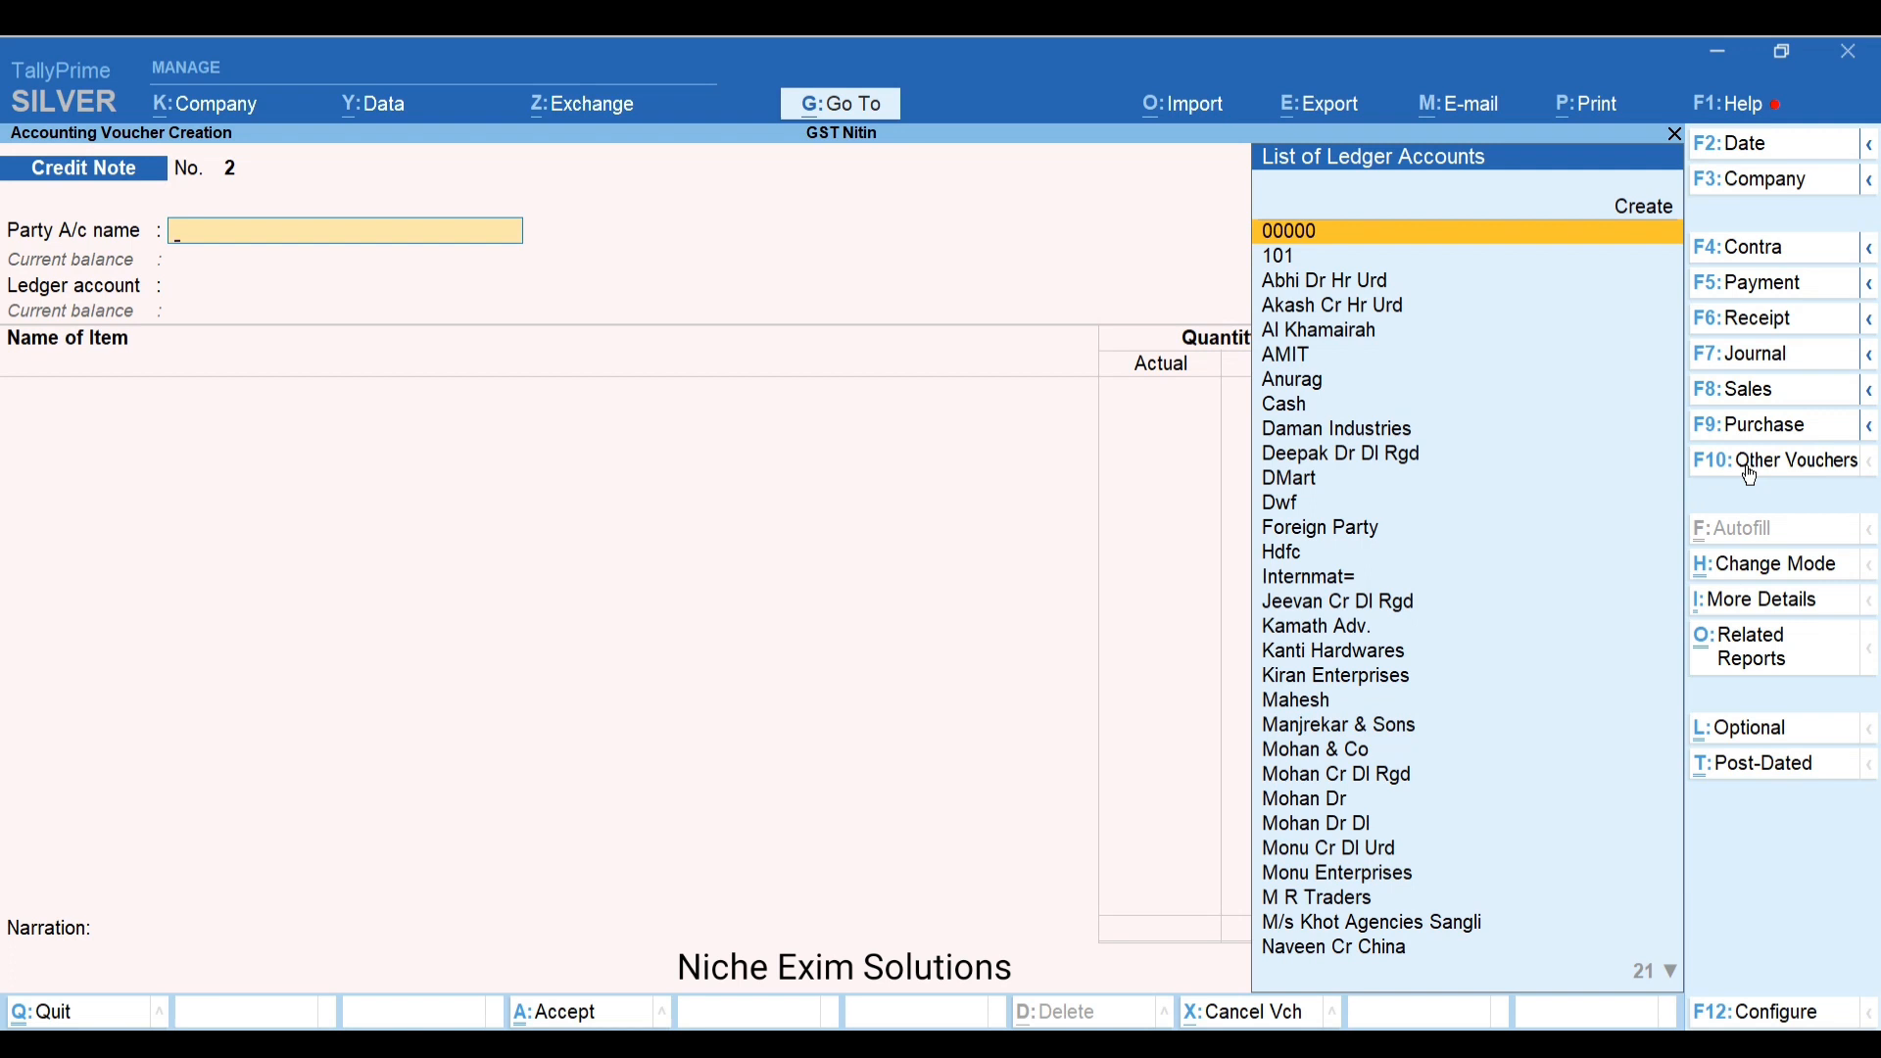
Quit the blank credit note and start a new Purchase voucher
{"action": "key", "text": "Escape"}
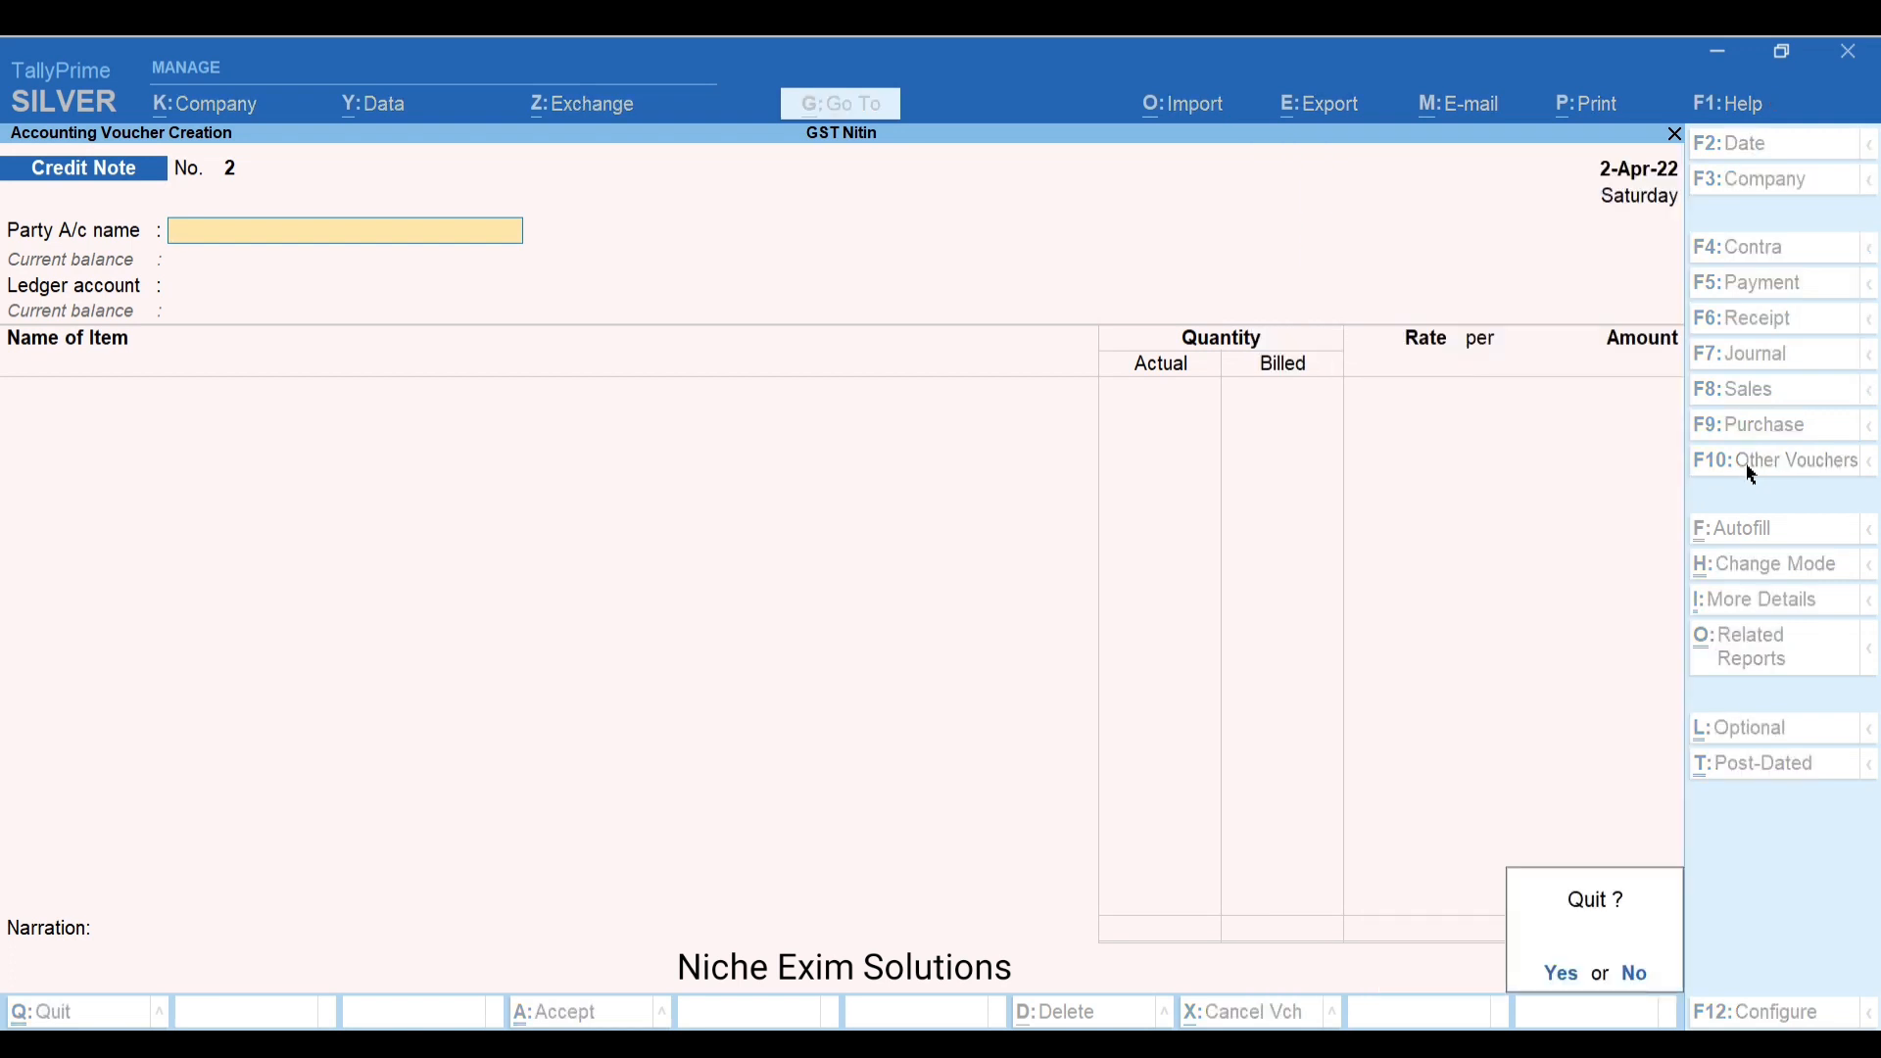
{"action": "key", "text": "y"}
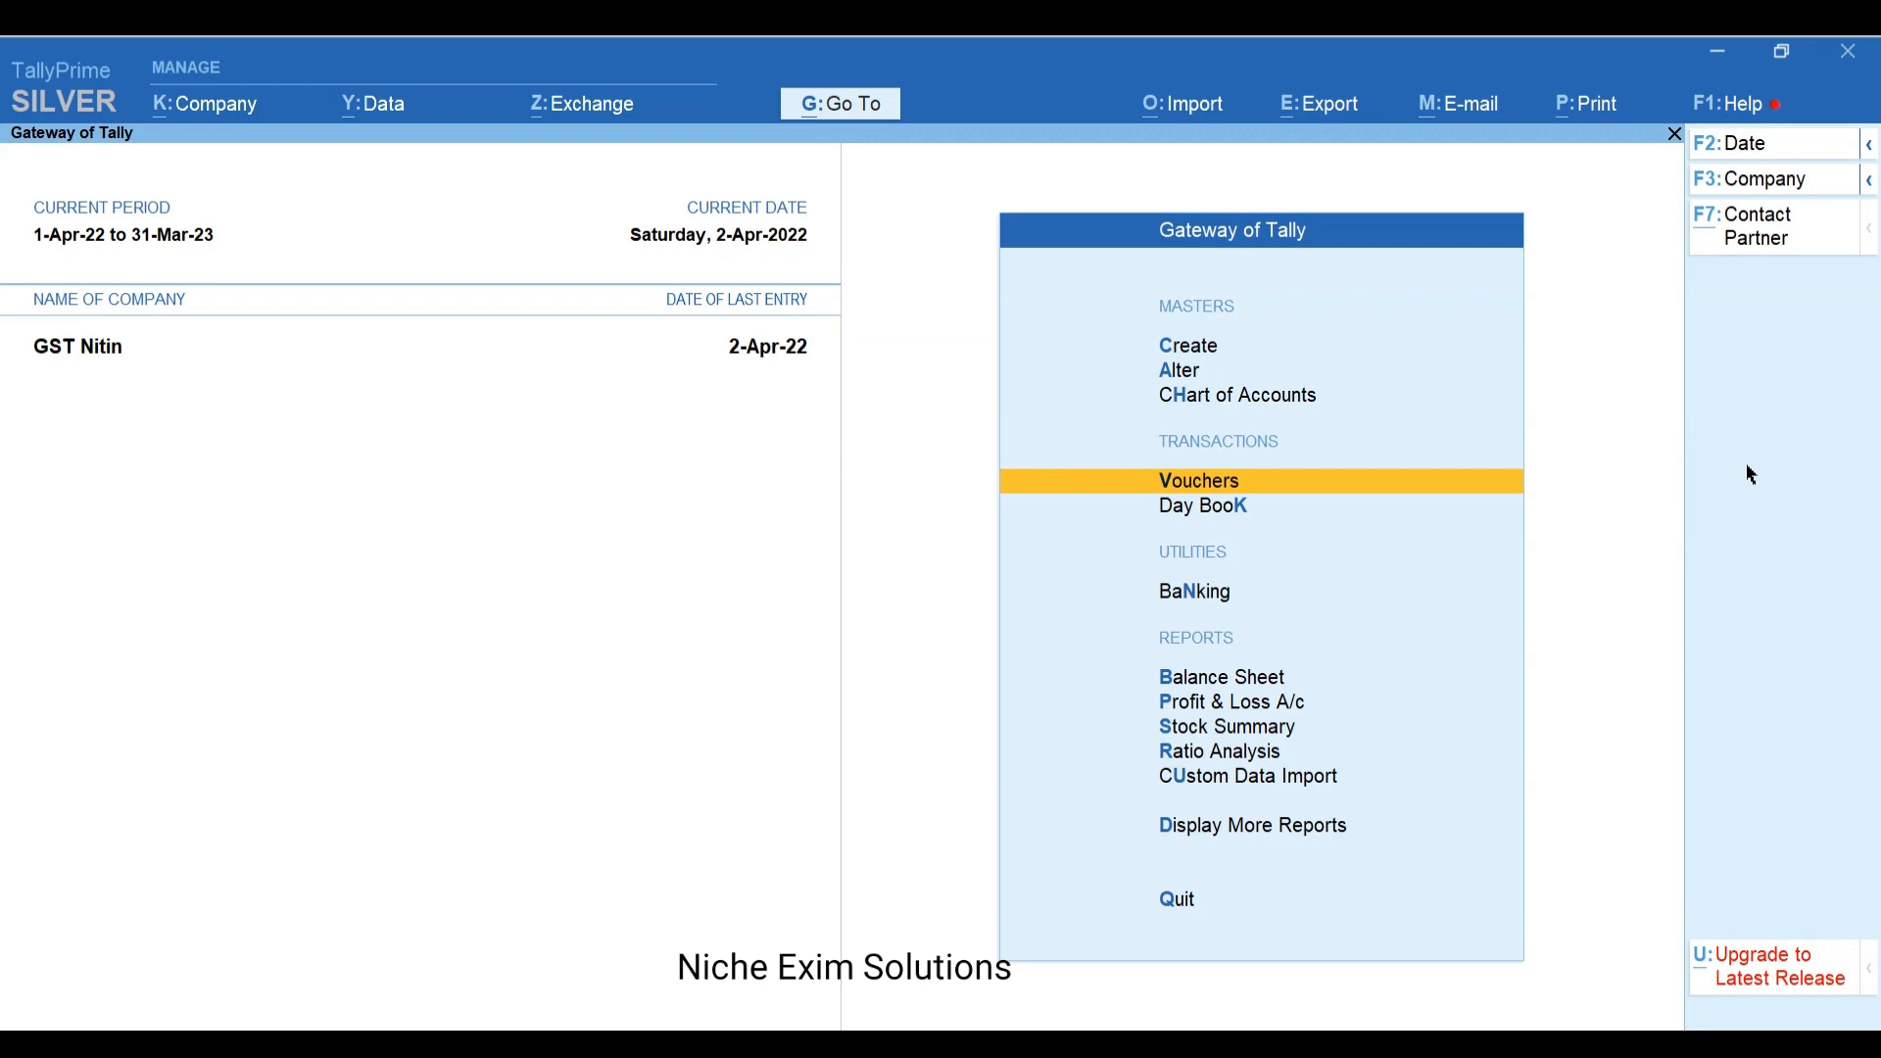
{"action": "key", "text": "Return"}
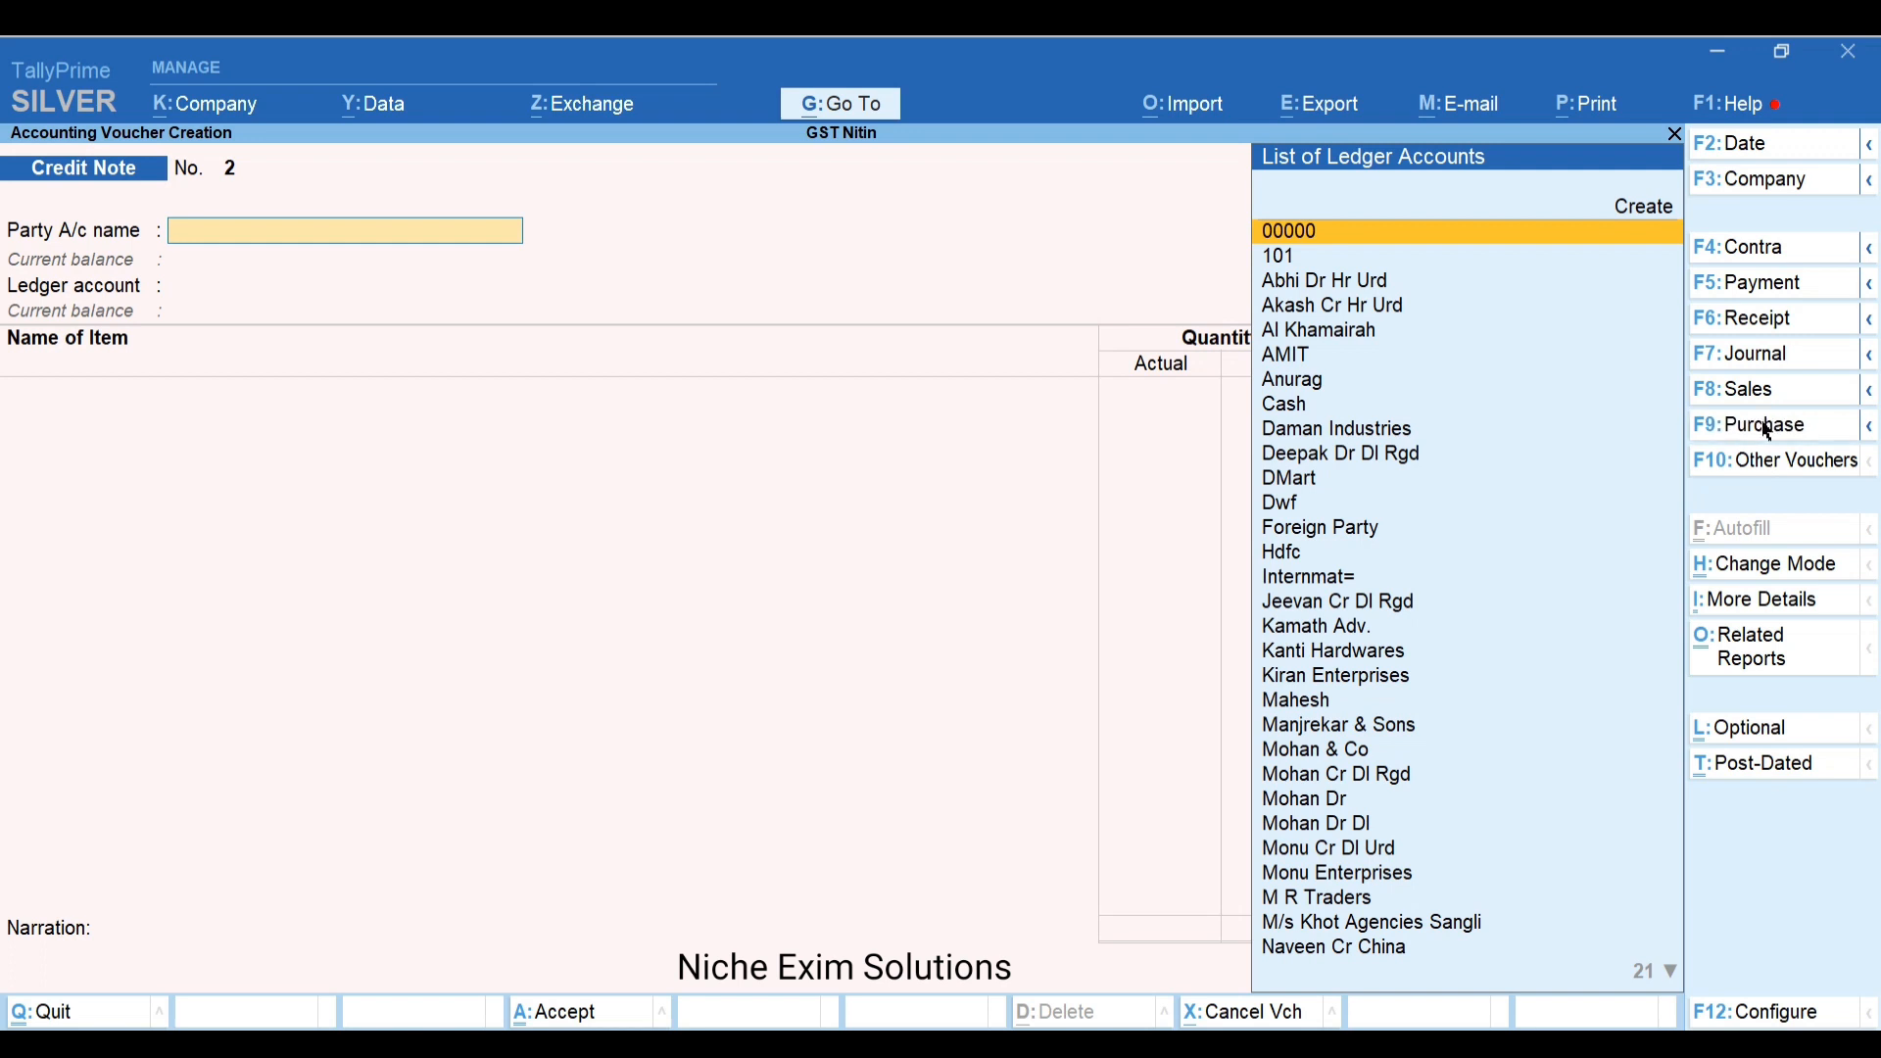
{"action": "left_click", "coordinate": [1767, 432]}
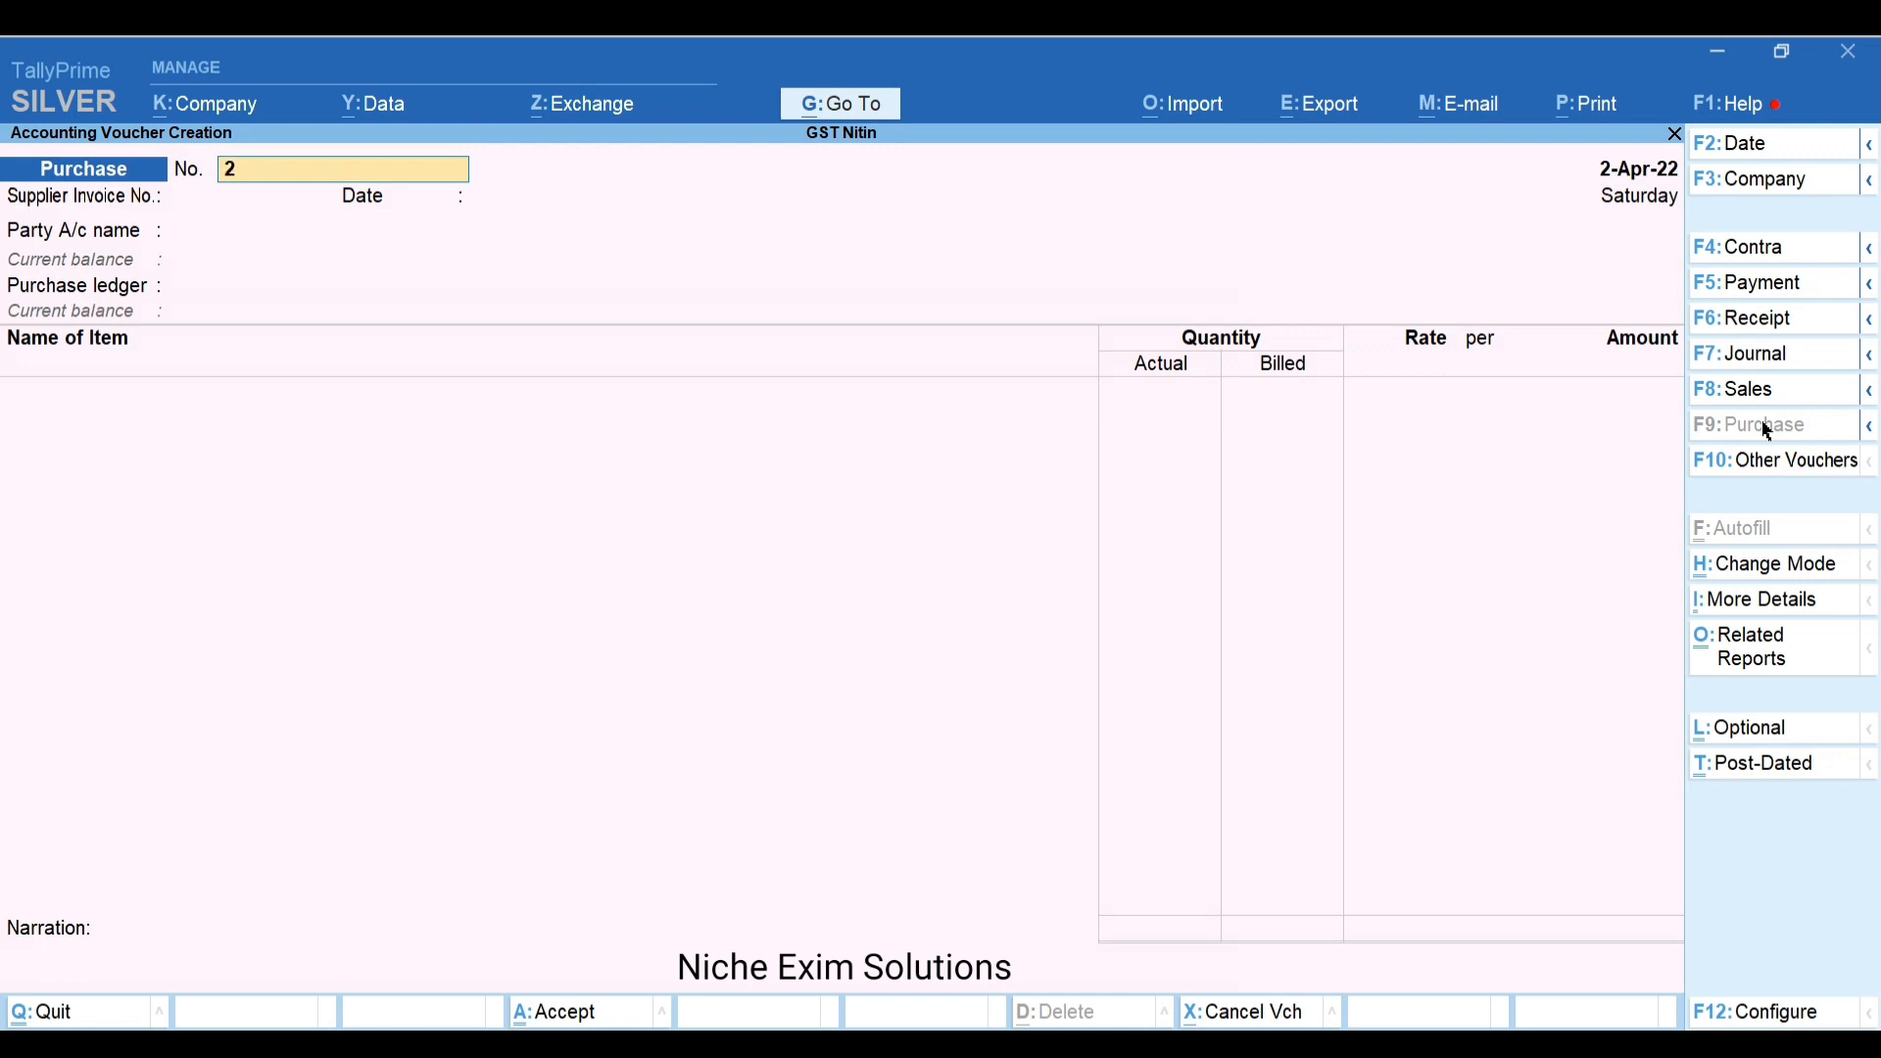
Keep the purchase voucher number and enter supplier invoice number 101 dated 2-Apr-22
{"action": "key", "text": "Return"}
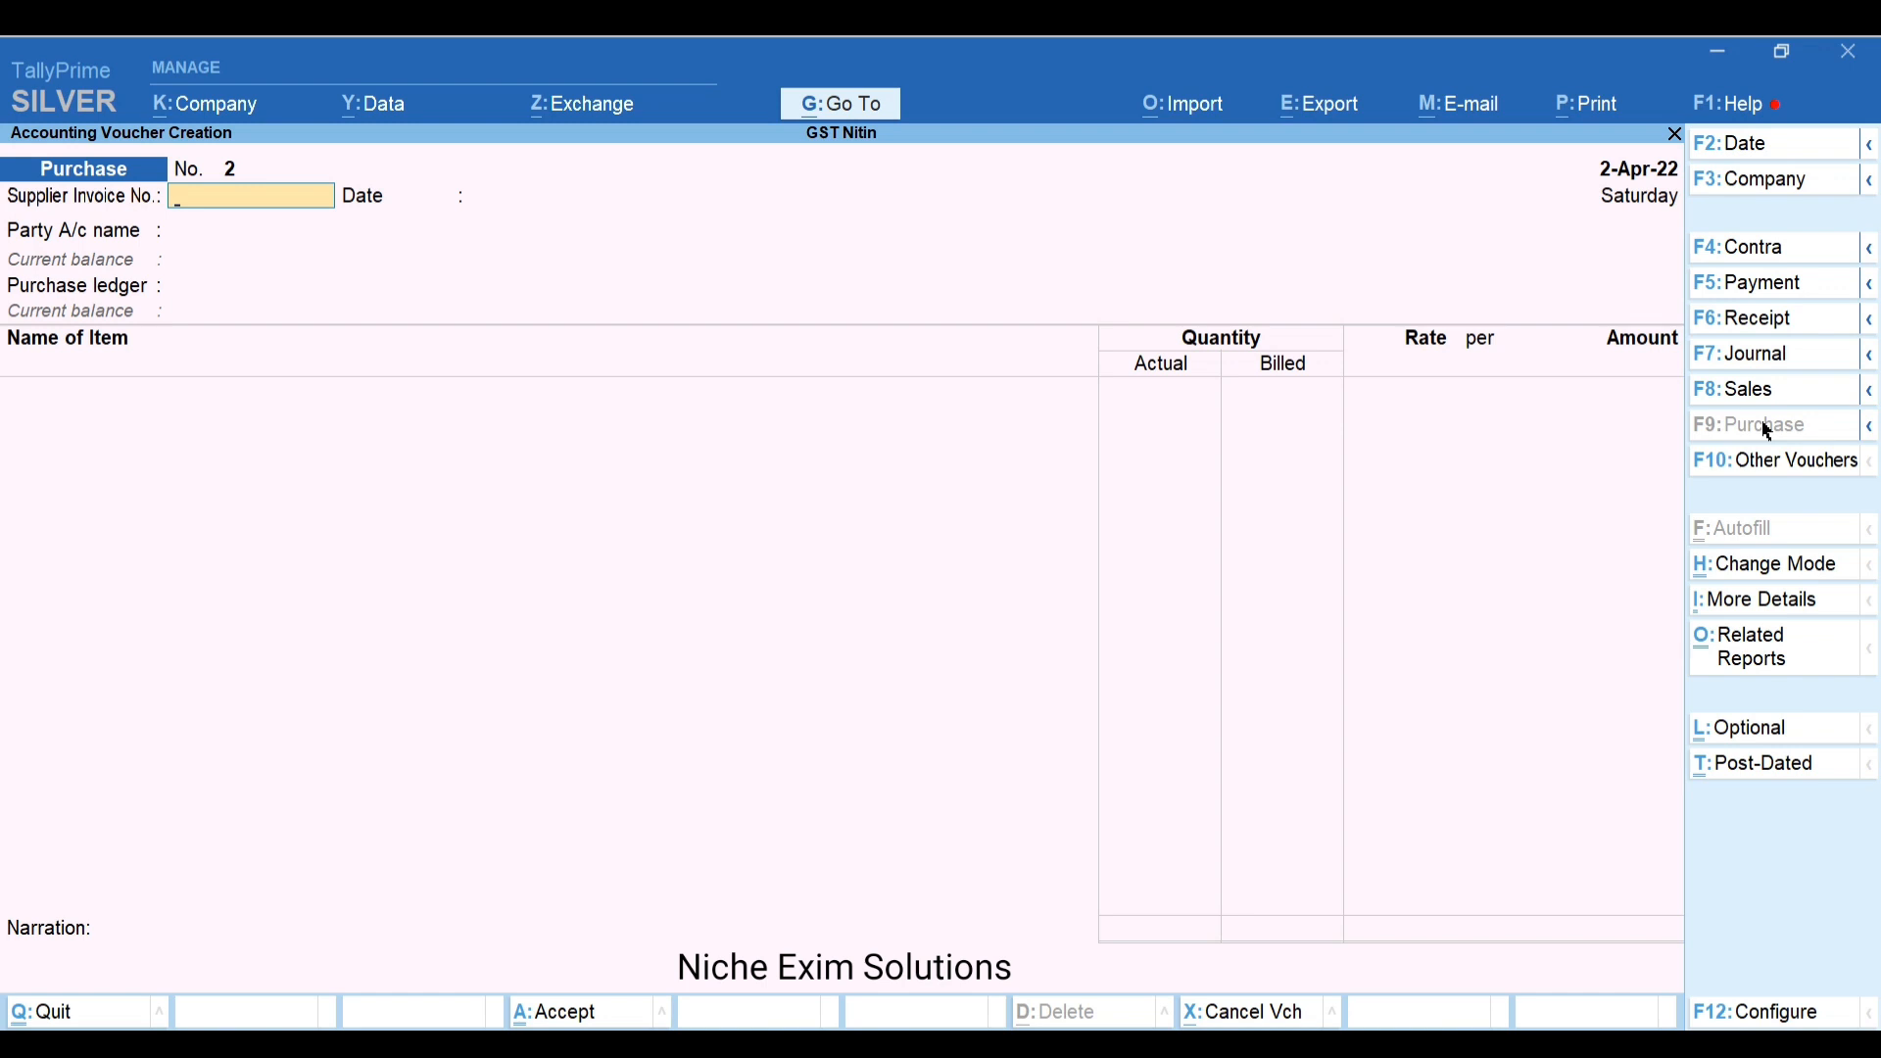
{"action": "type", "text": "101"}
{"action": "key", "text": "Return"}
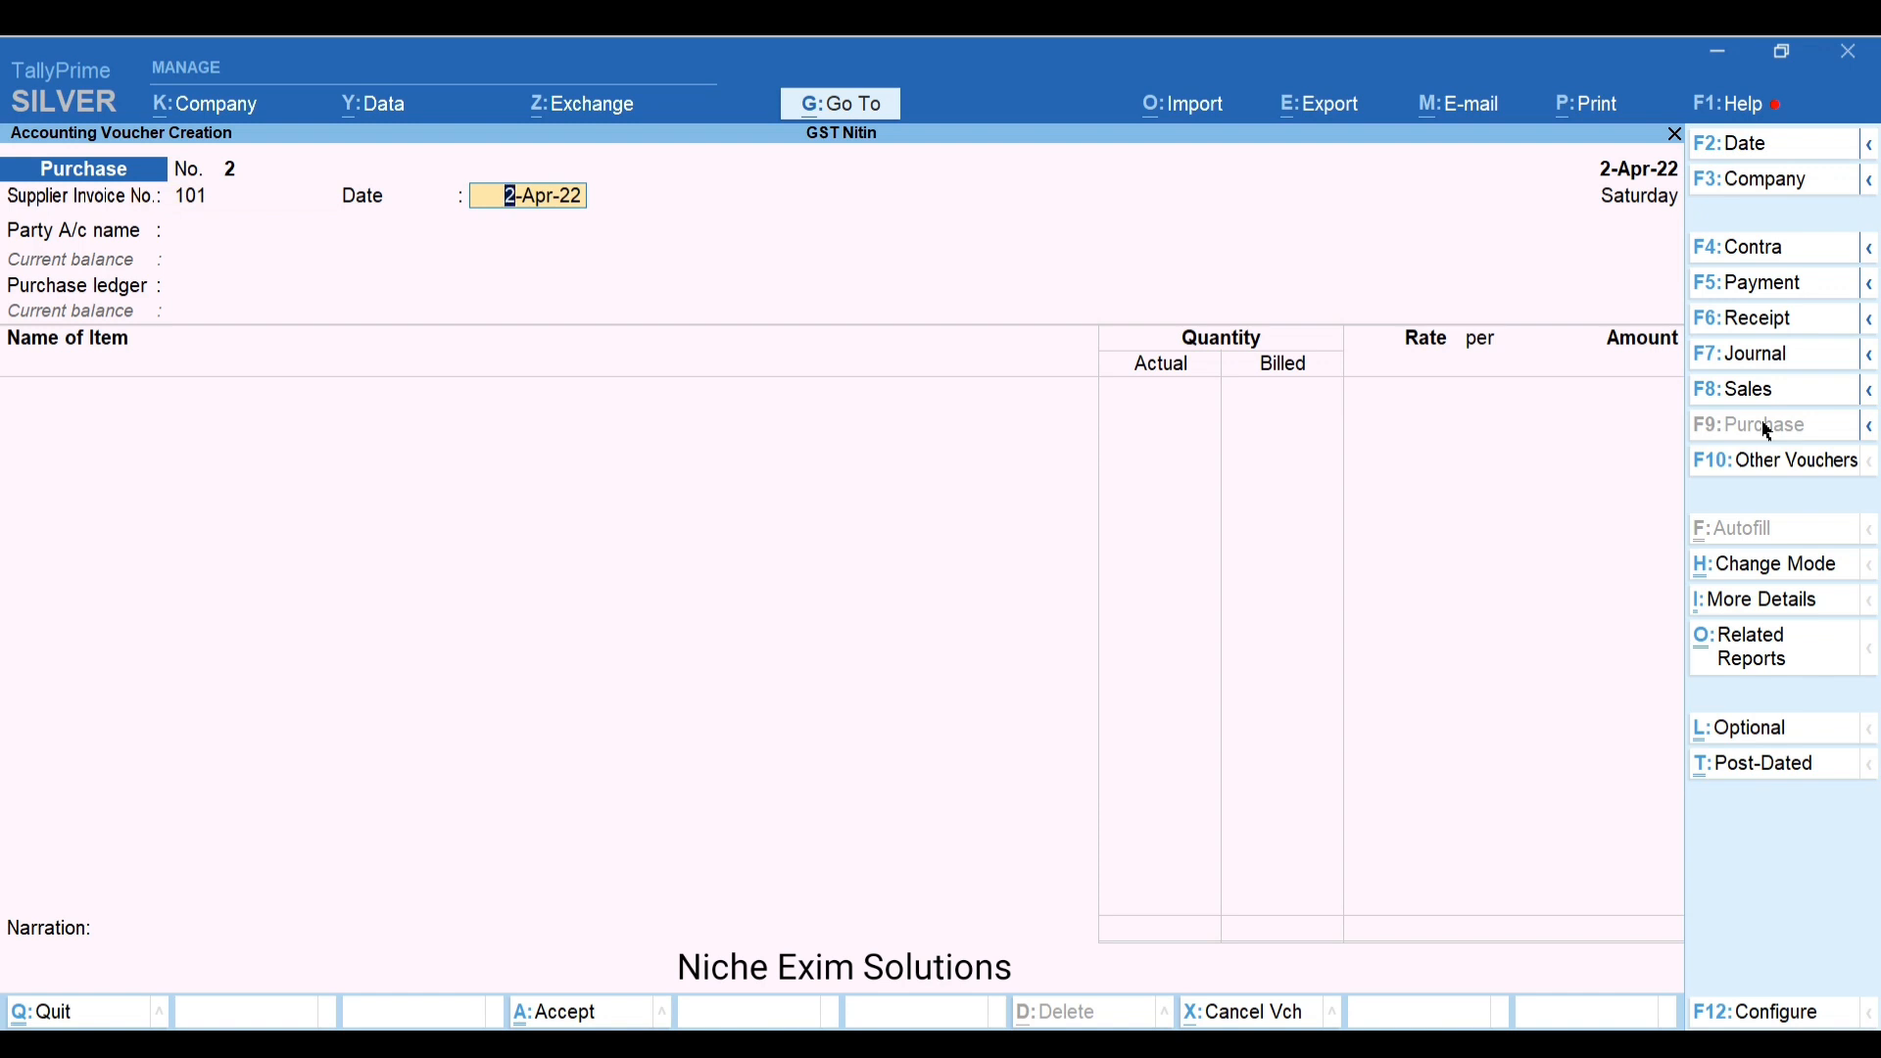
{"action": "key", "text": "Return"}
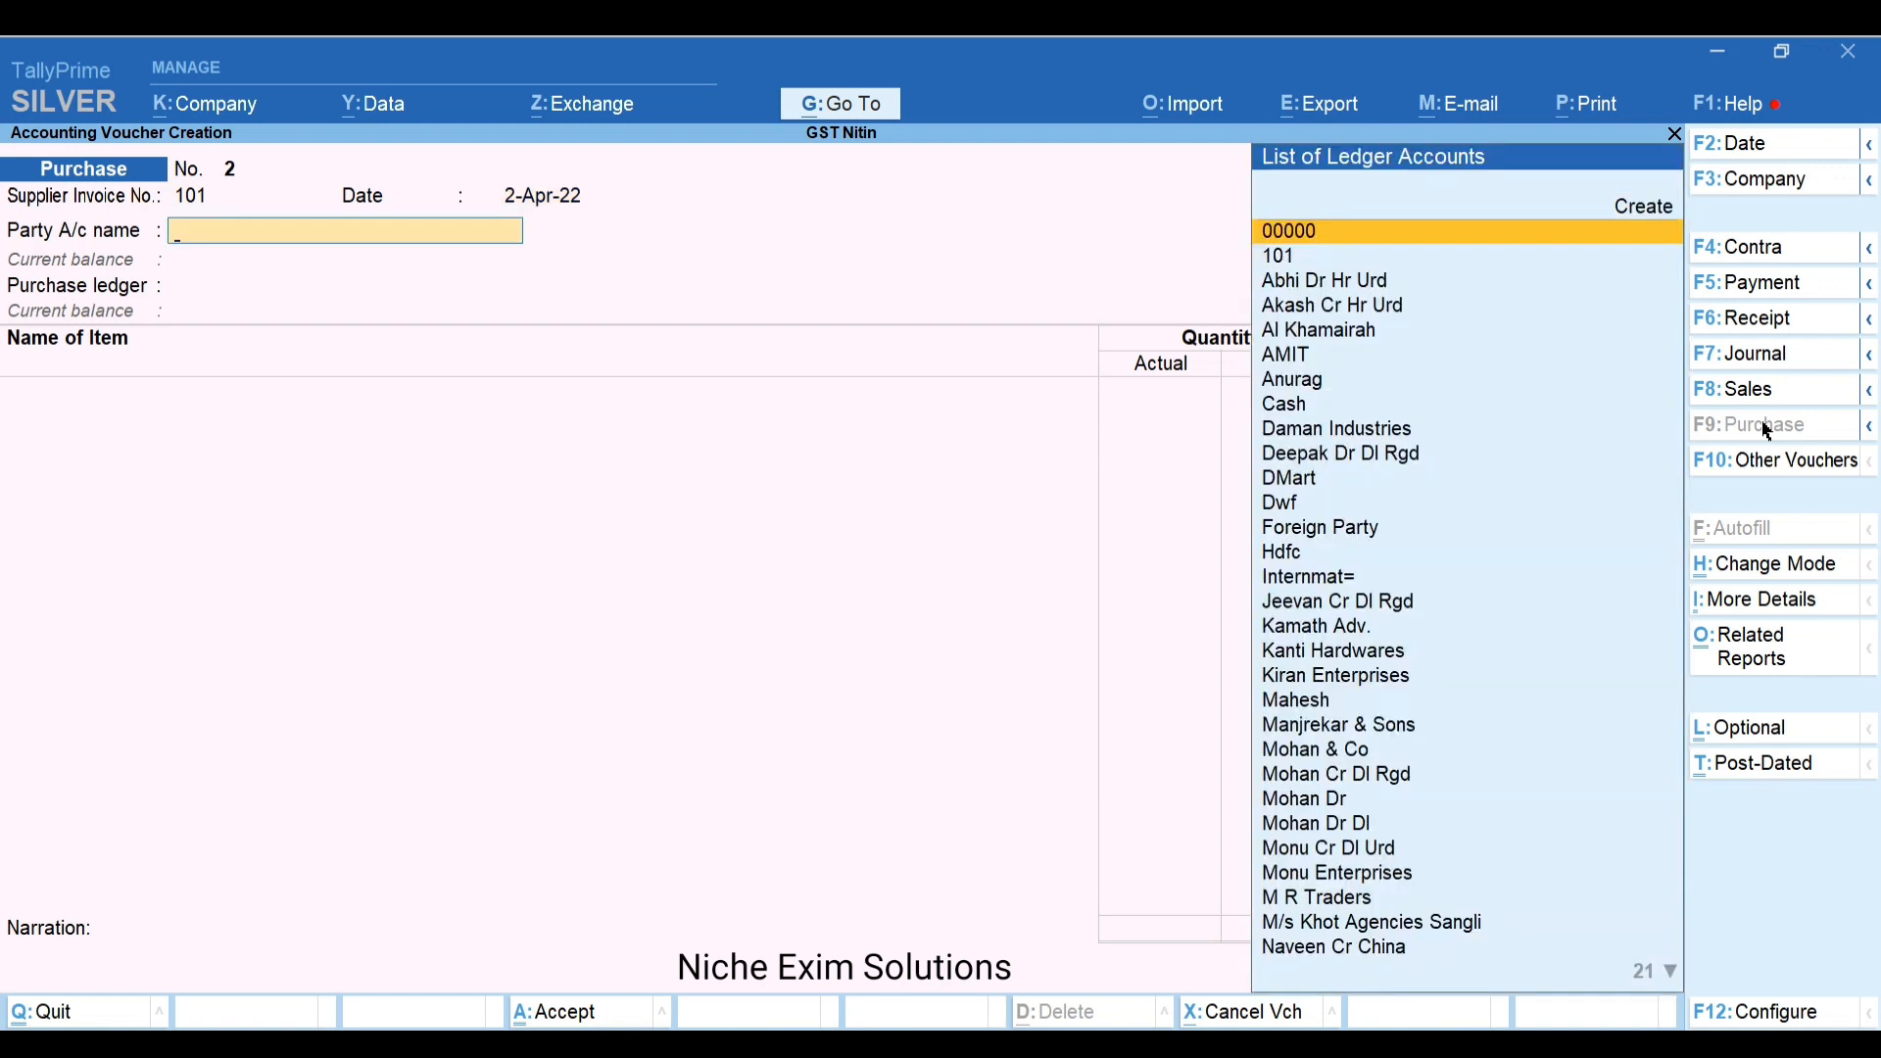
Set the party account to the second of the two "Cr Dl Rgd" creditor ledgers
{"action": "type", "text": "Cr"}
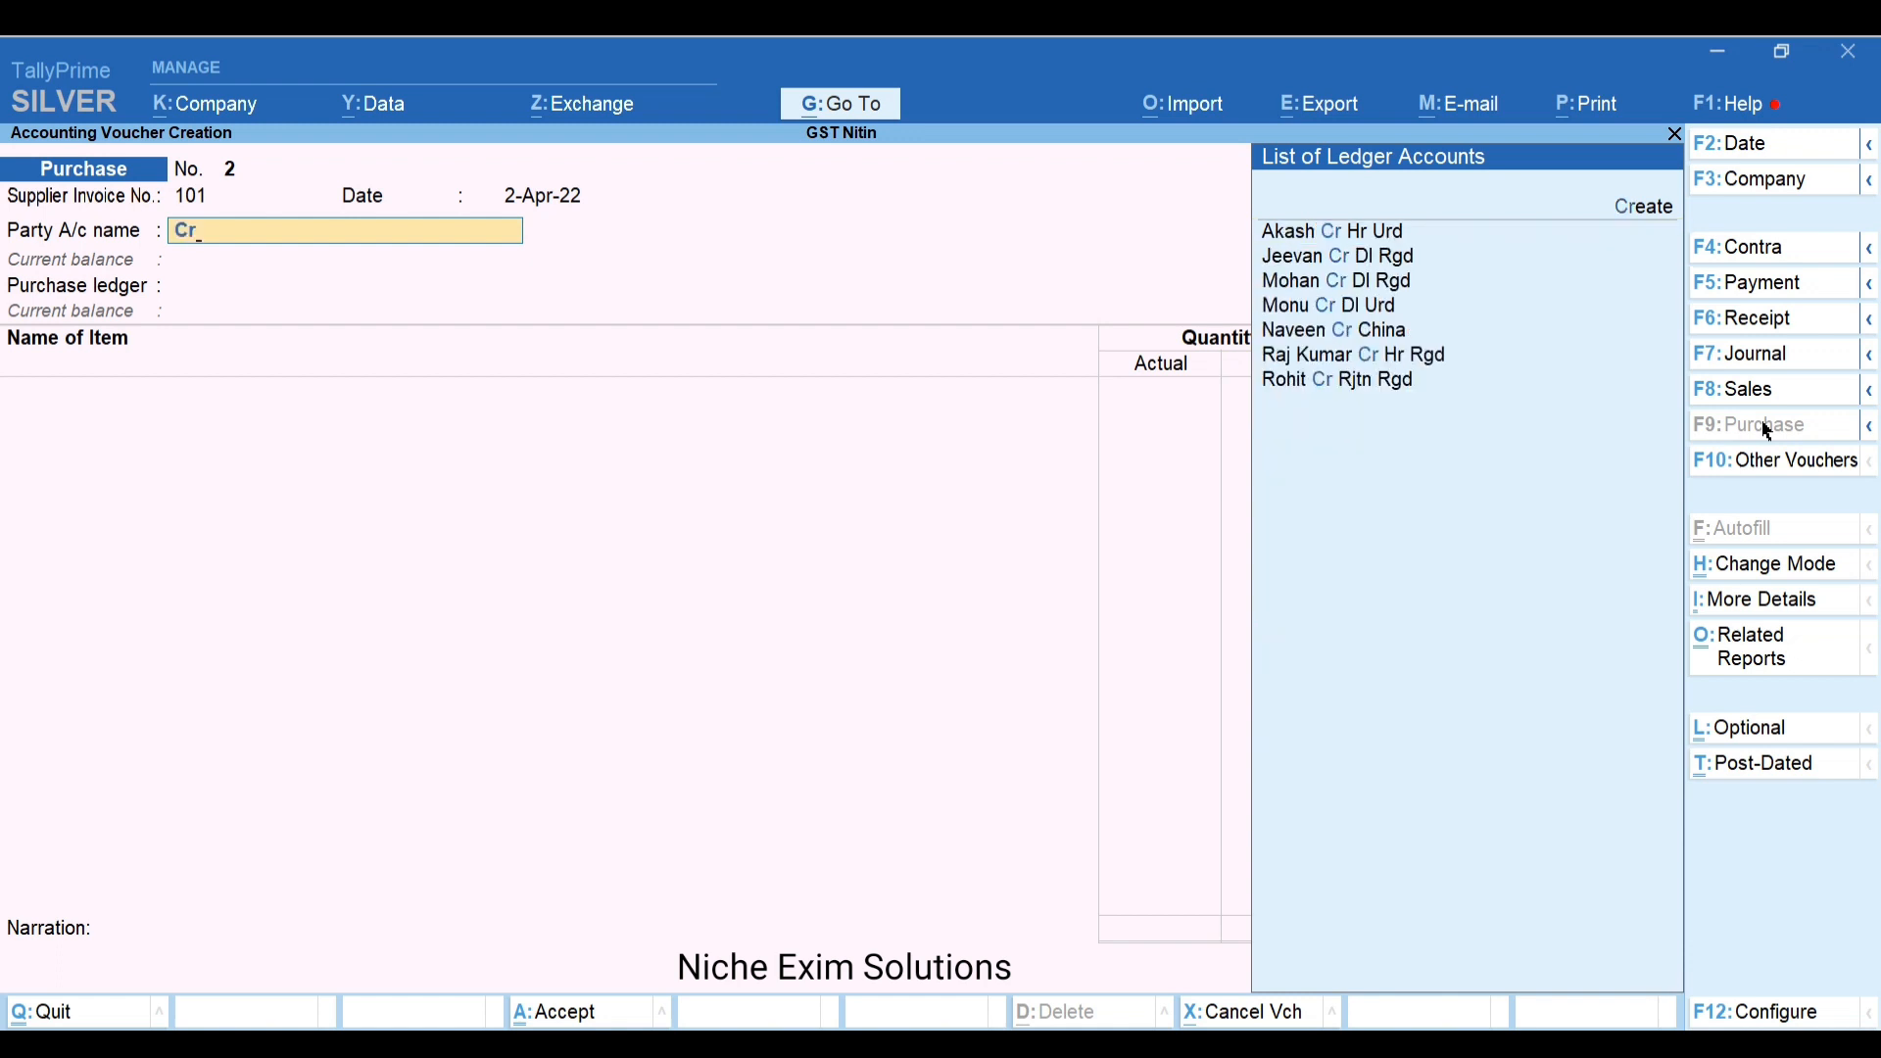
{"action": "key", "text": "Down"}
{"action": "key", "text": "Down"}
{"action": "key", "text": "Down"}
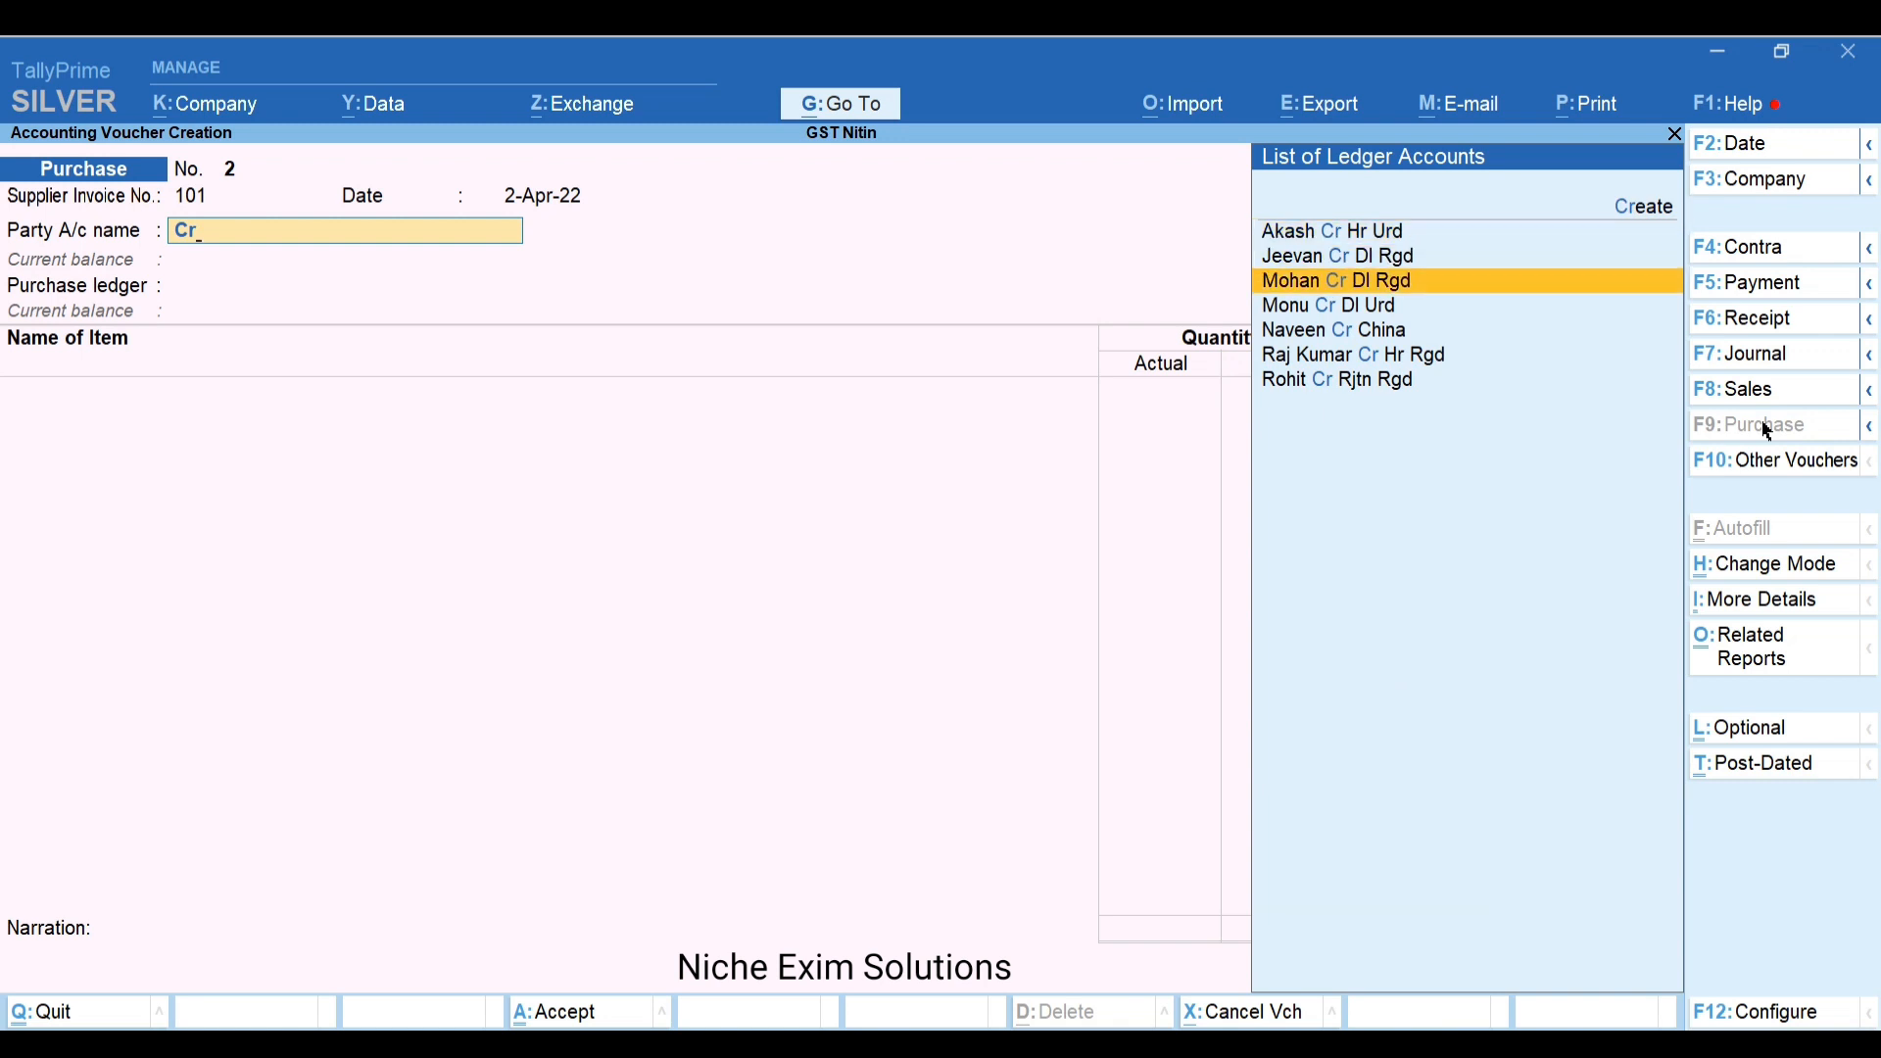
{"action": "key", "text": "Return"}
Leave the receipt details blank and accept the supplier's default party details with Primary address type and existing GSTIN
{"action": "key", "text": "Return"}
{"action": "key", "text": "Return"}
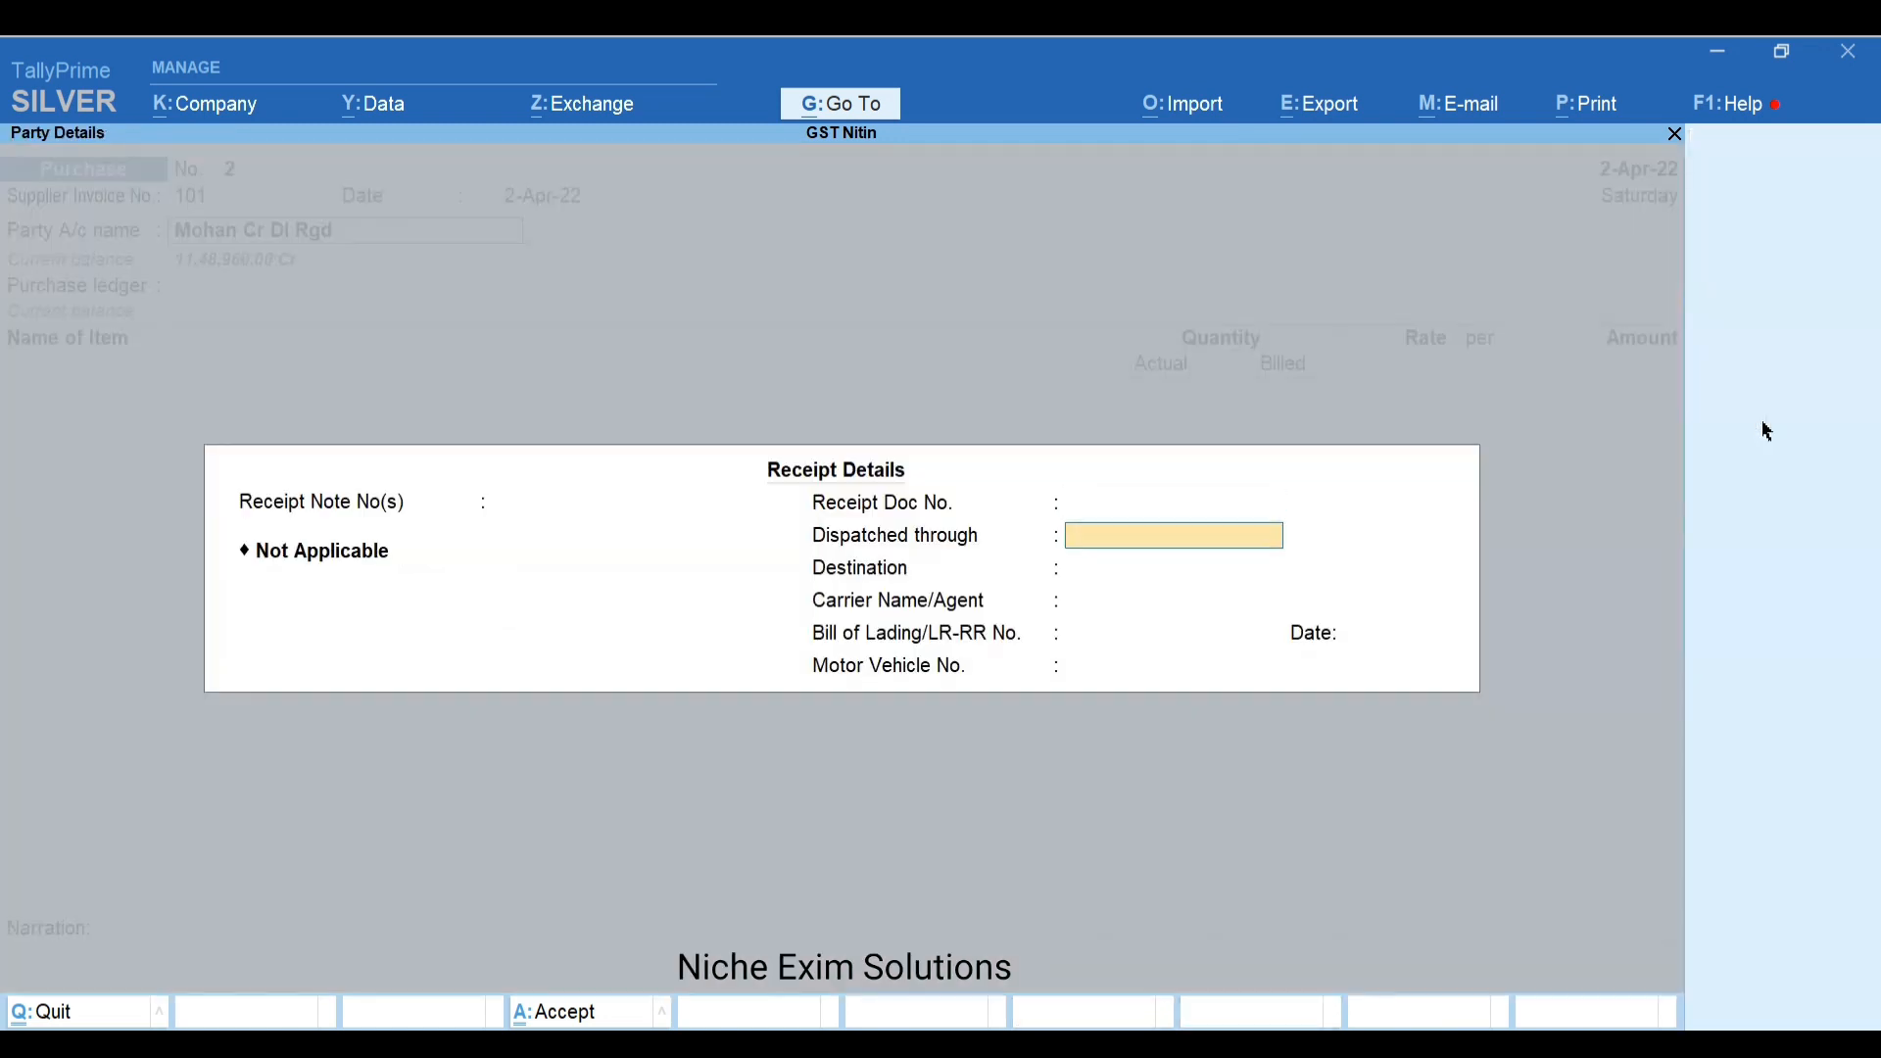
{"action": "key", "text": "Return"}
{"action": "key", "text": "Return"}
{"action": "key", "text": "Return"}
{"action": "key", "text": "Return"}
{"action": "key", "text": "Return"}
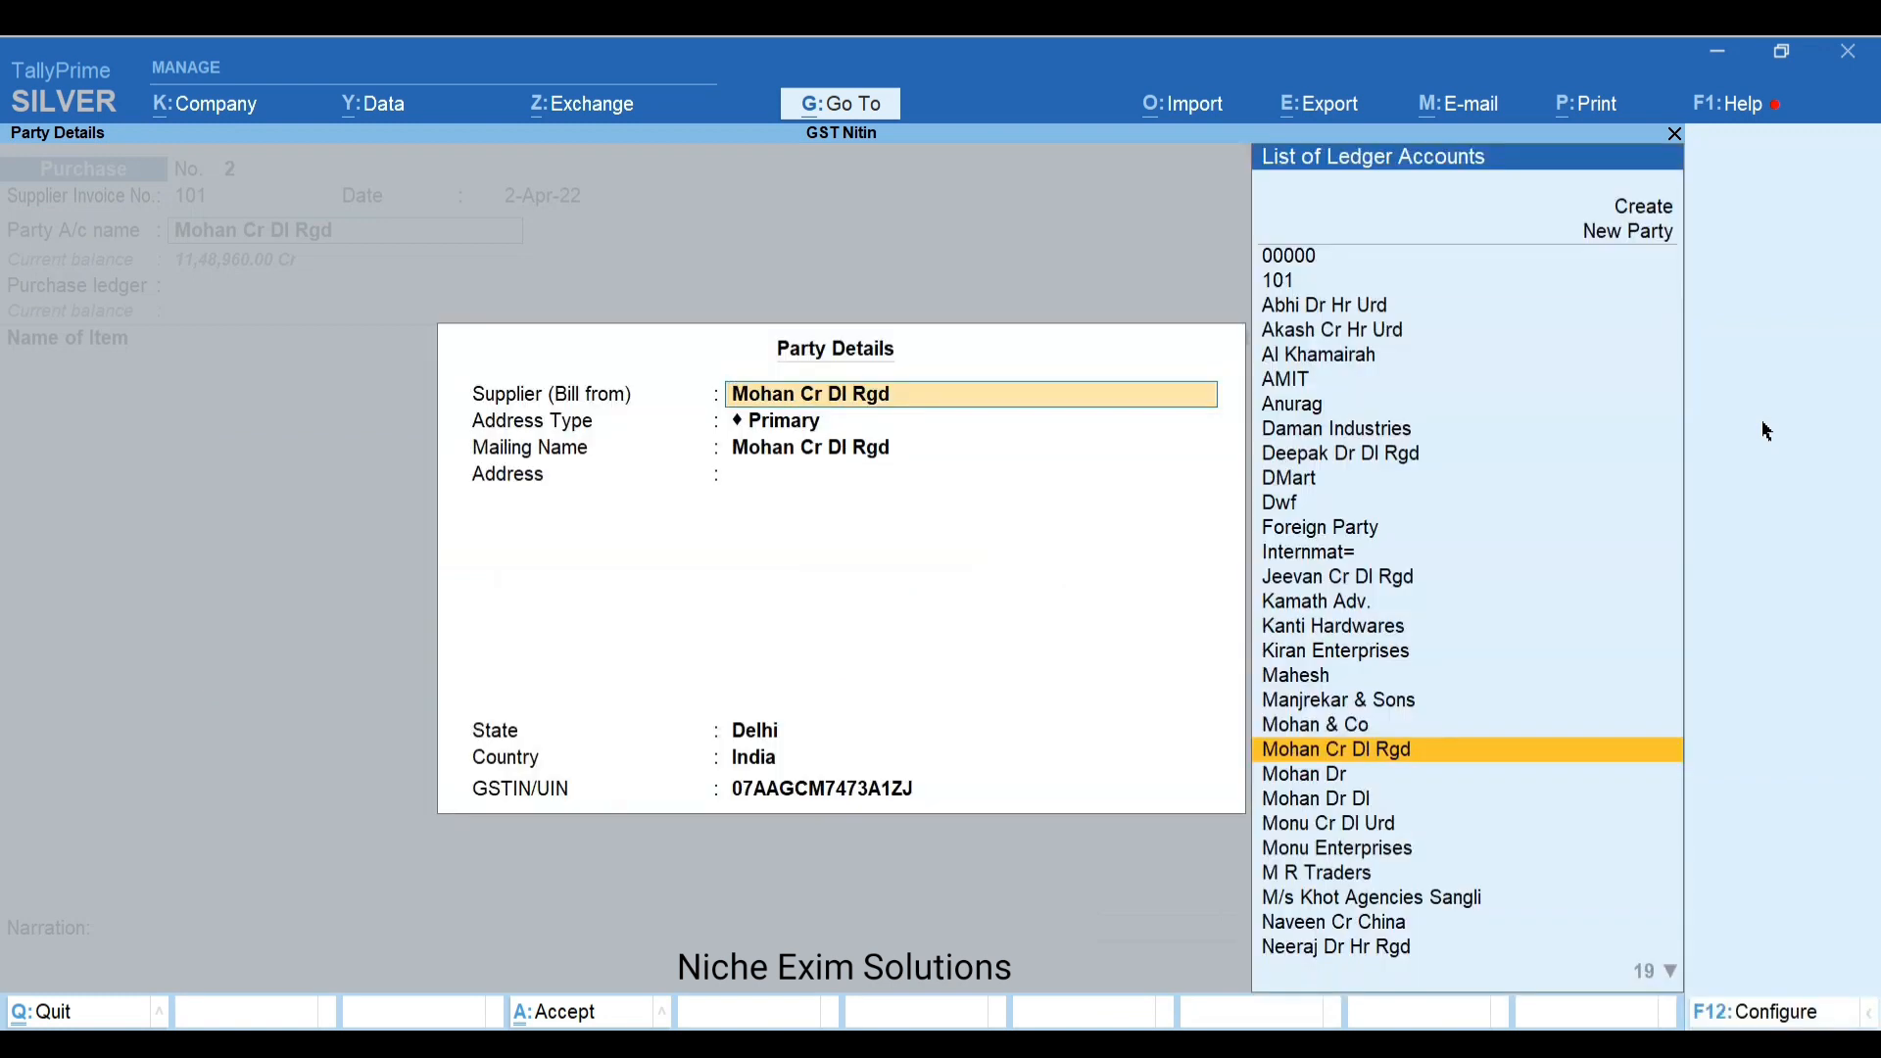
{"action": "key", "text": "Return"}
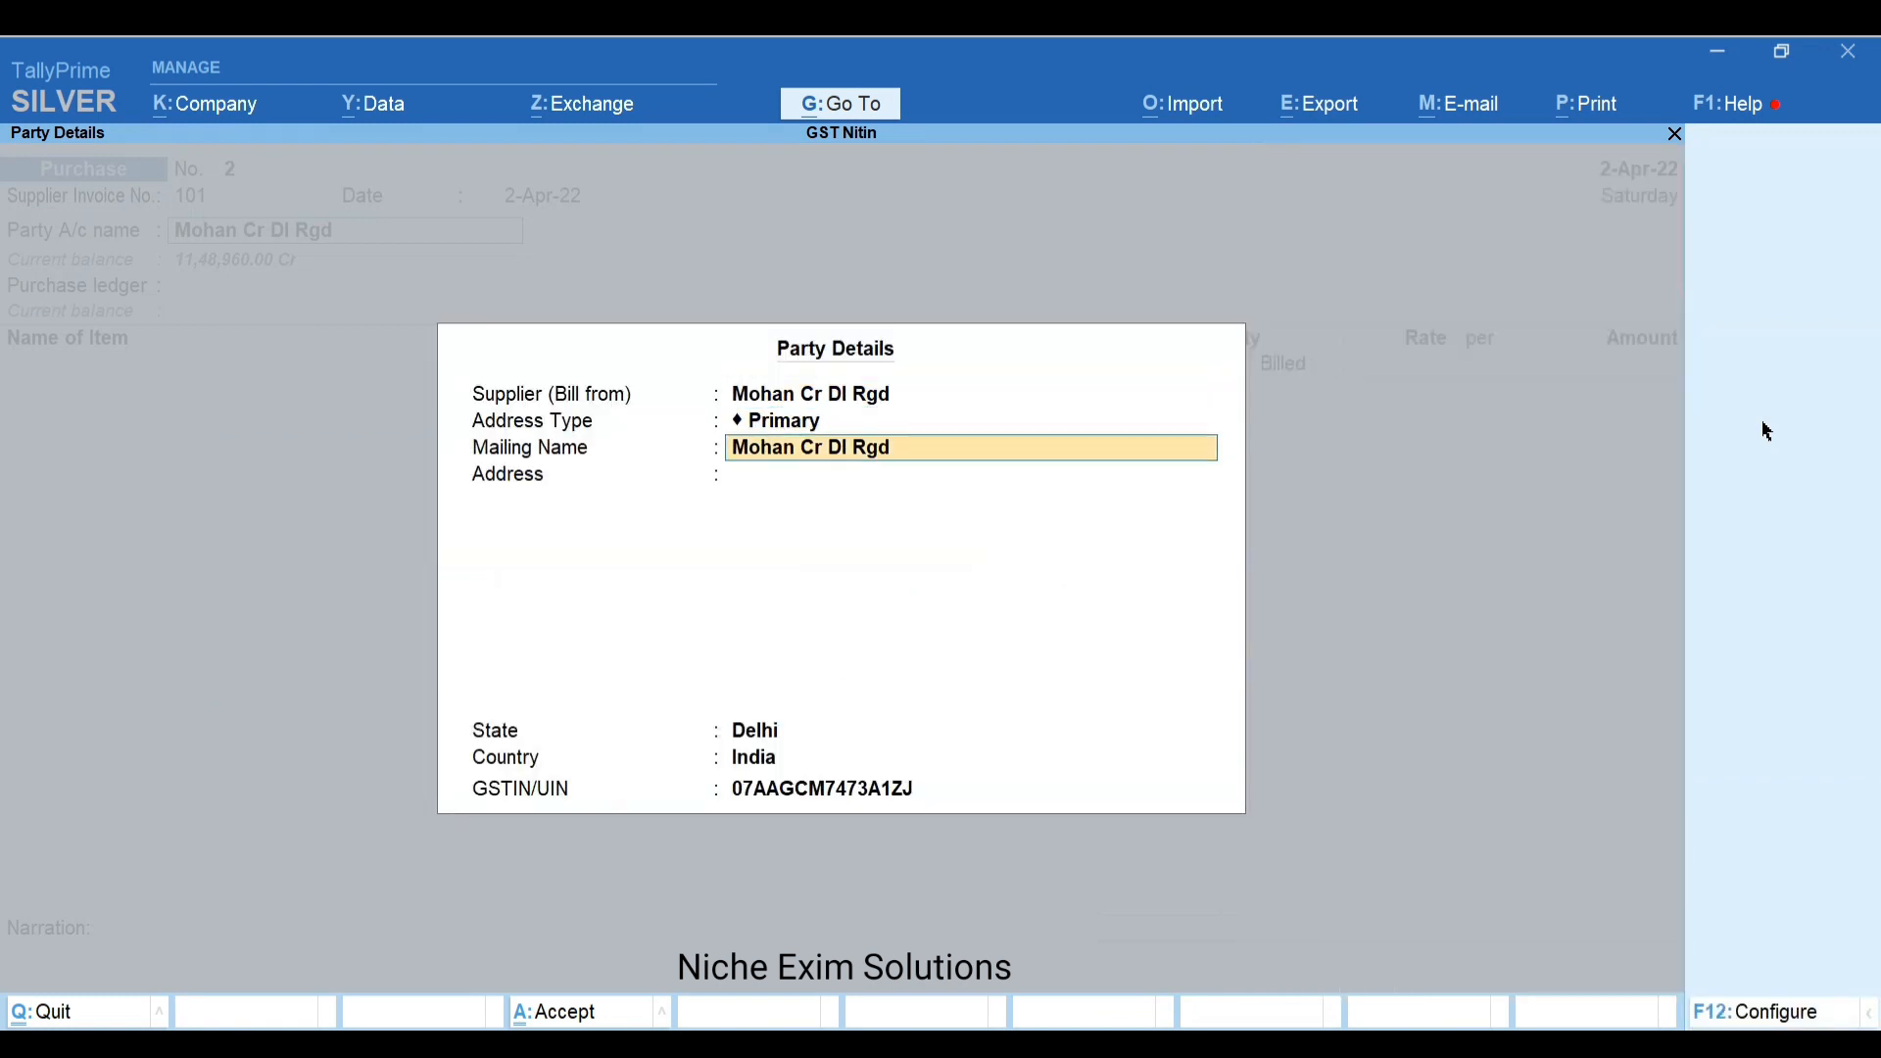
{"action": "key", "text": "Return"}
{"action": "key", "text": "Return"}
{"action": "key", "text": "Return"}
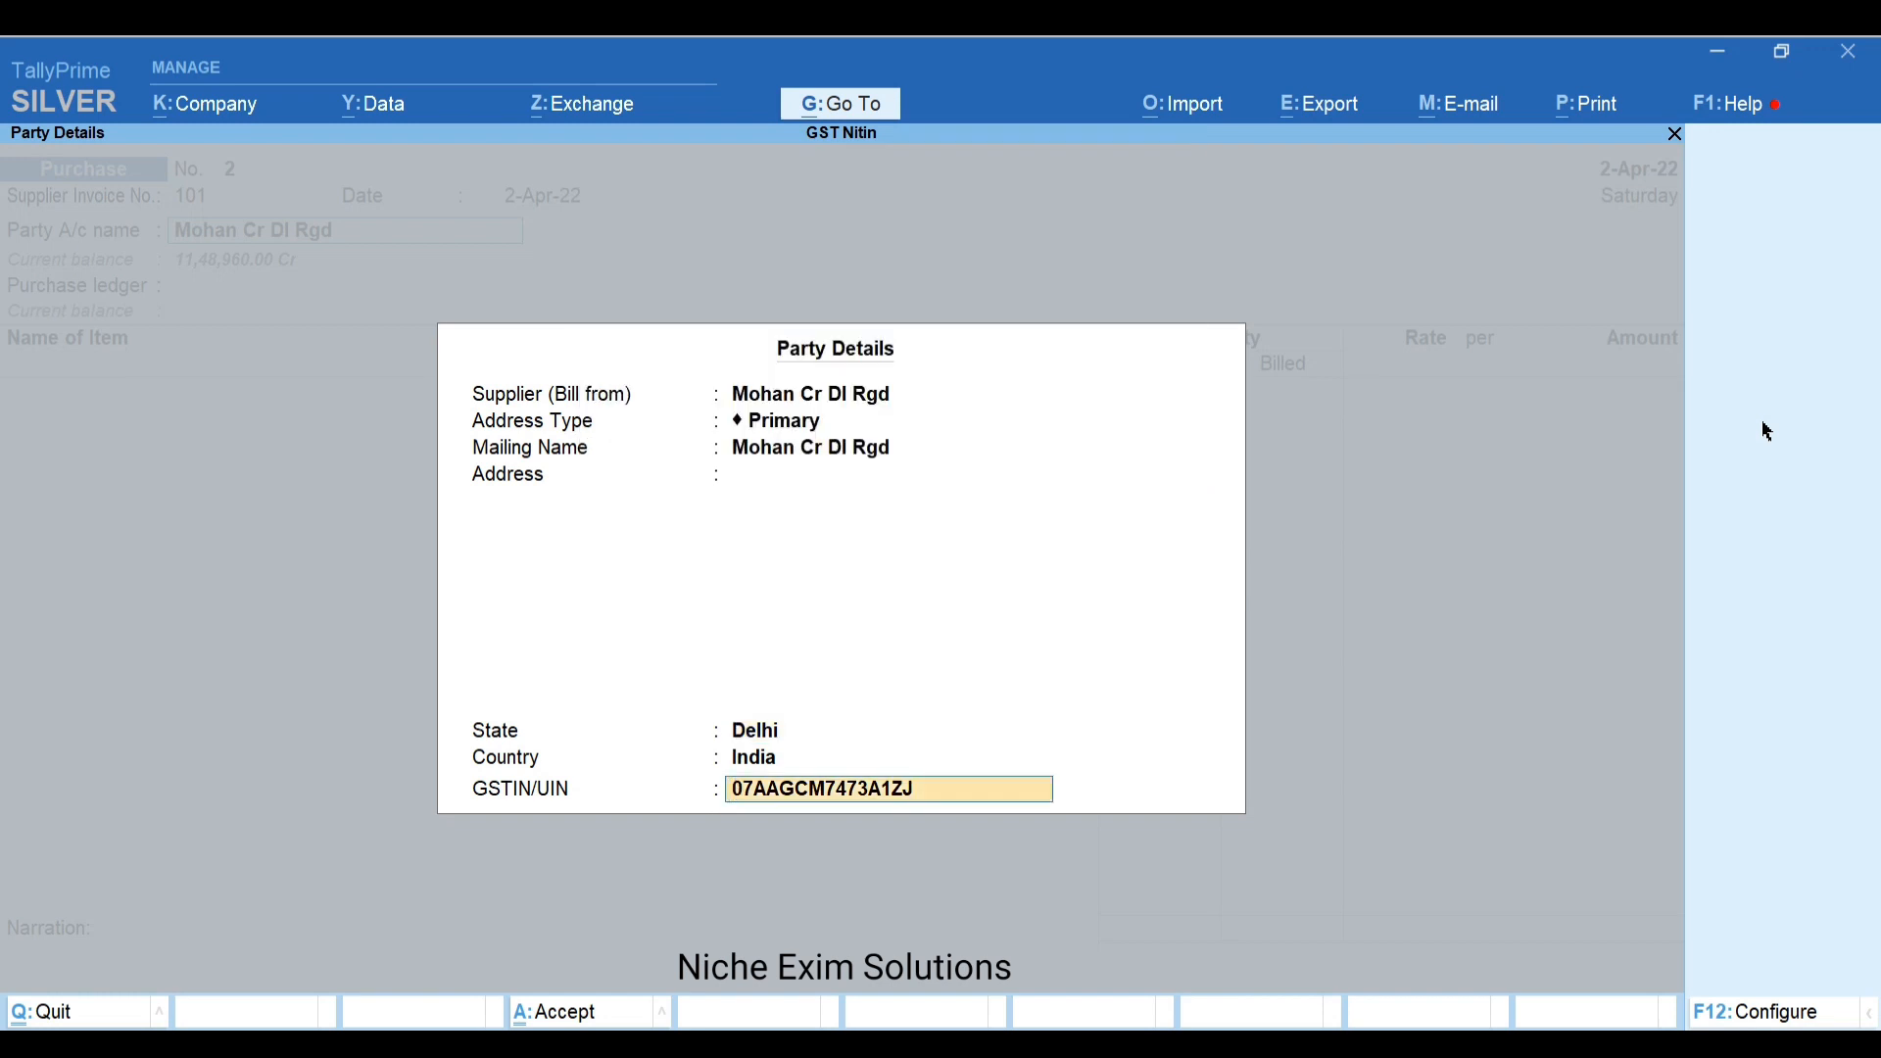
{"action": "key", "text": "Return"}
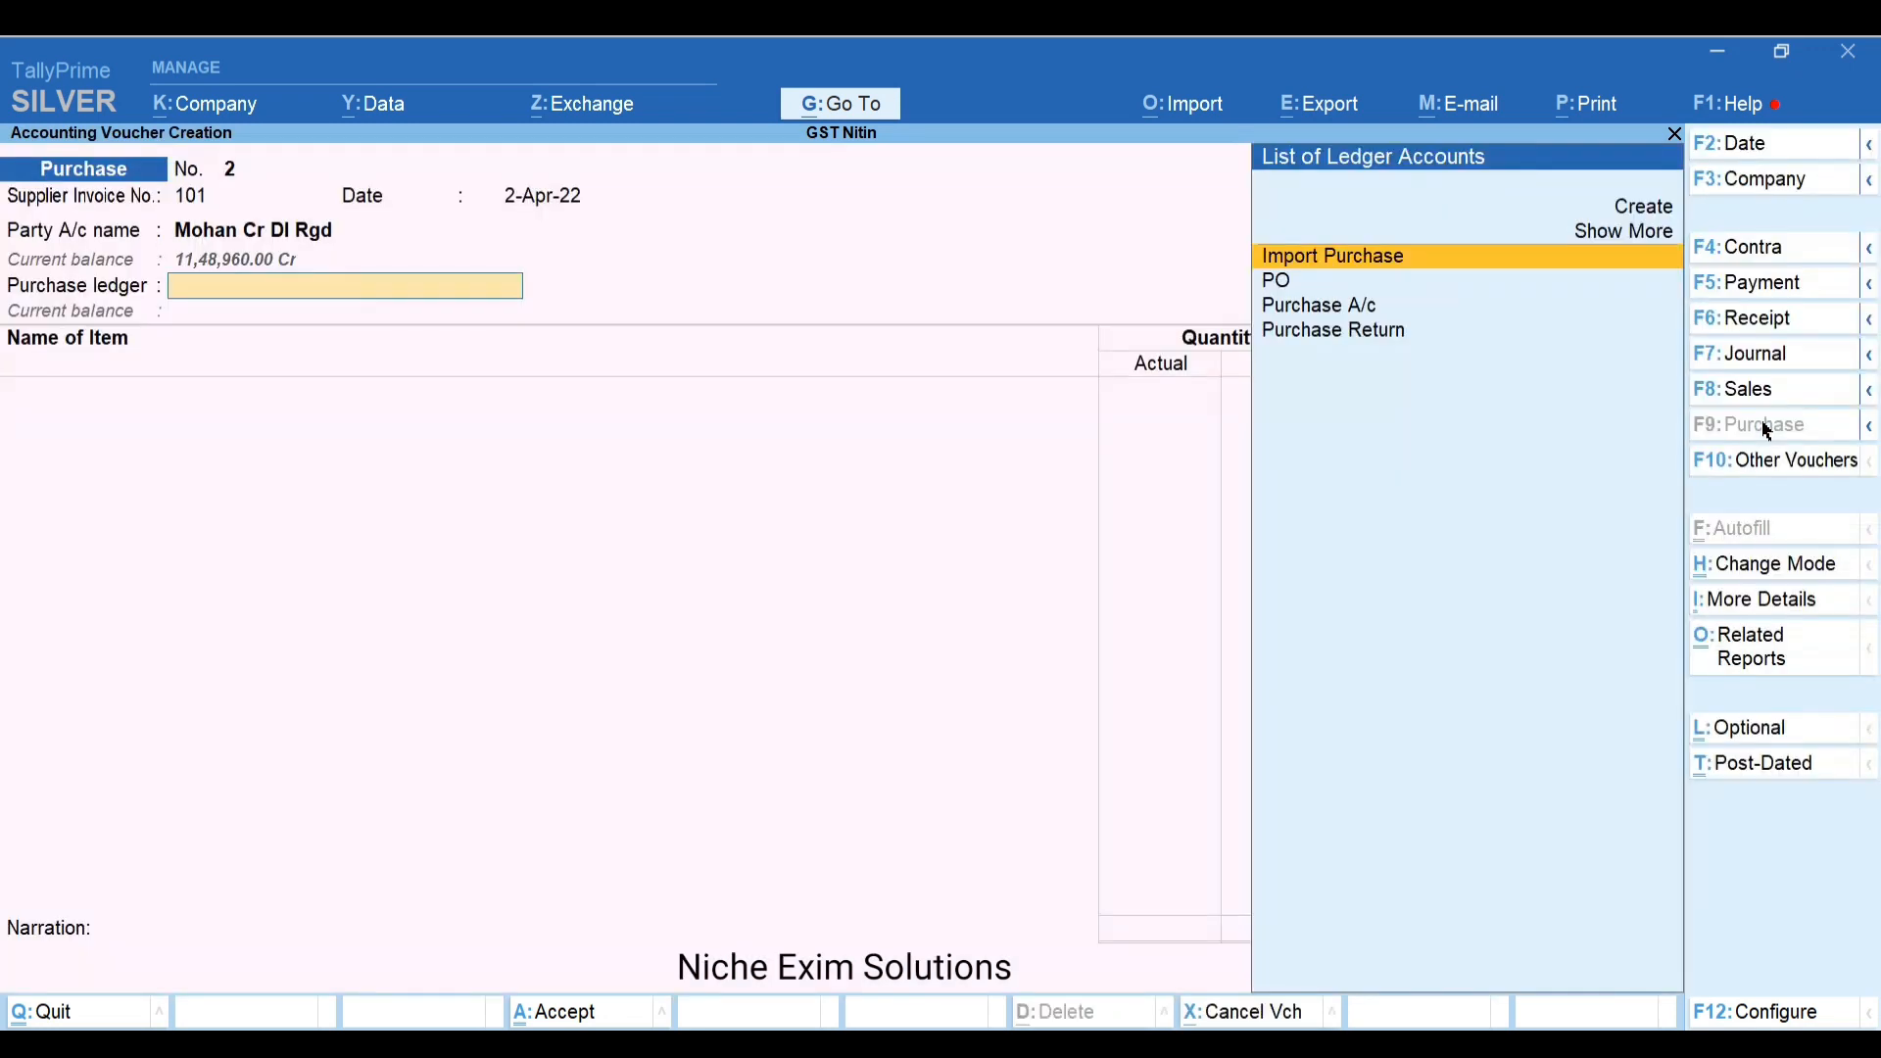
Select Purchase A/c as the purchase ledger for voucher 2
{"action": "key", "text": "Down"}
{"action": "key", "text": "Down"}
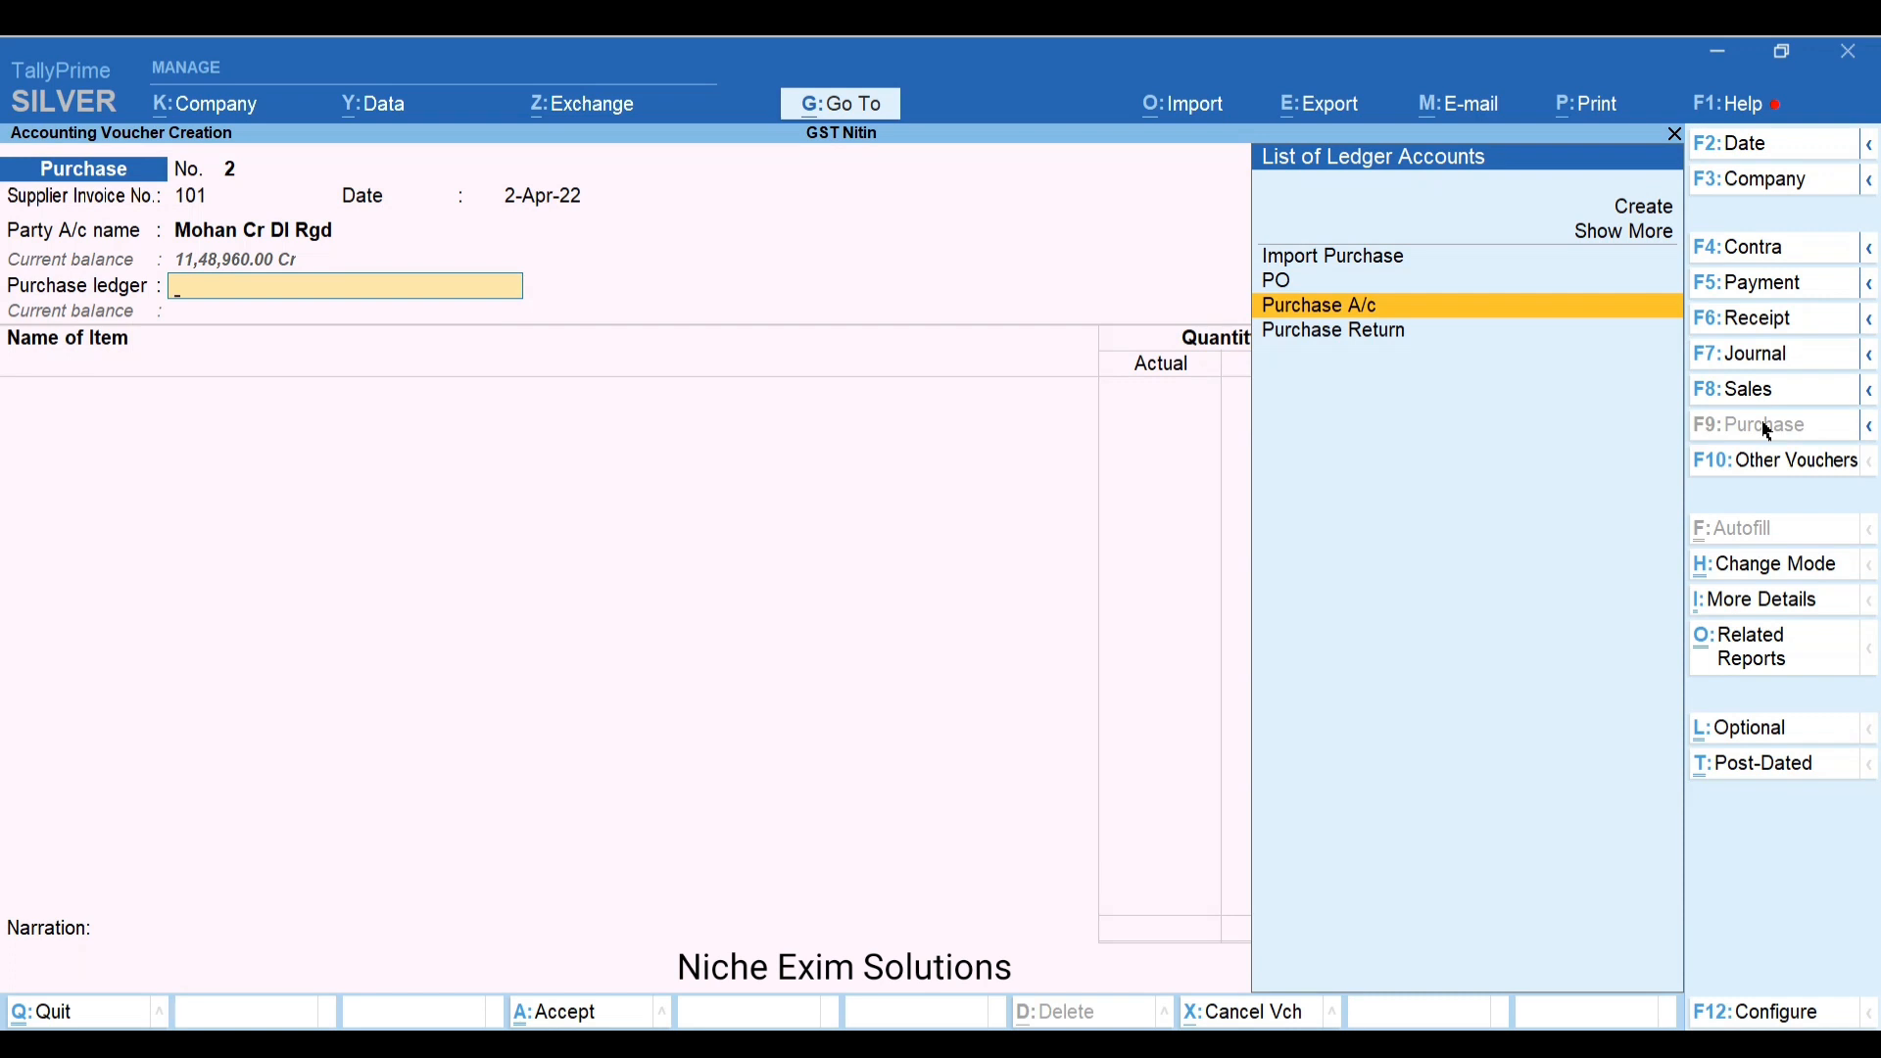
{"action": "key", "text": "Return"}
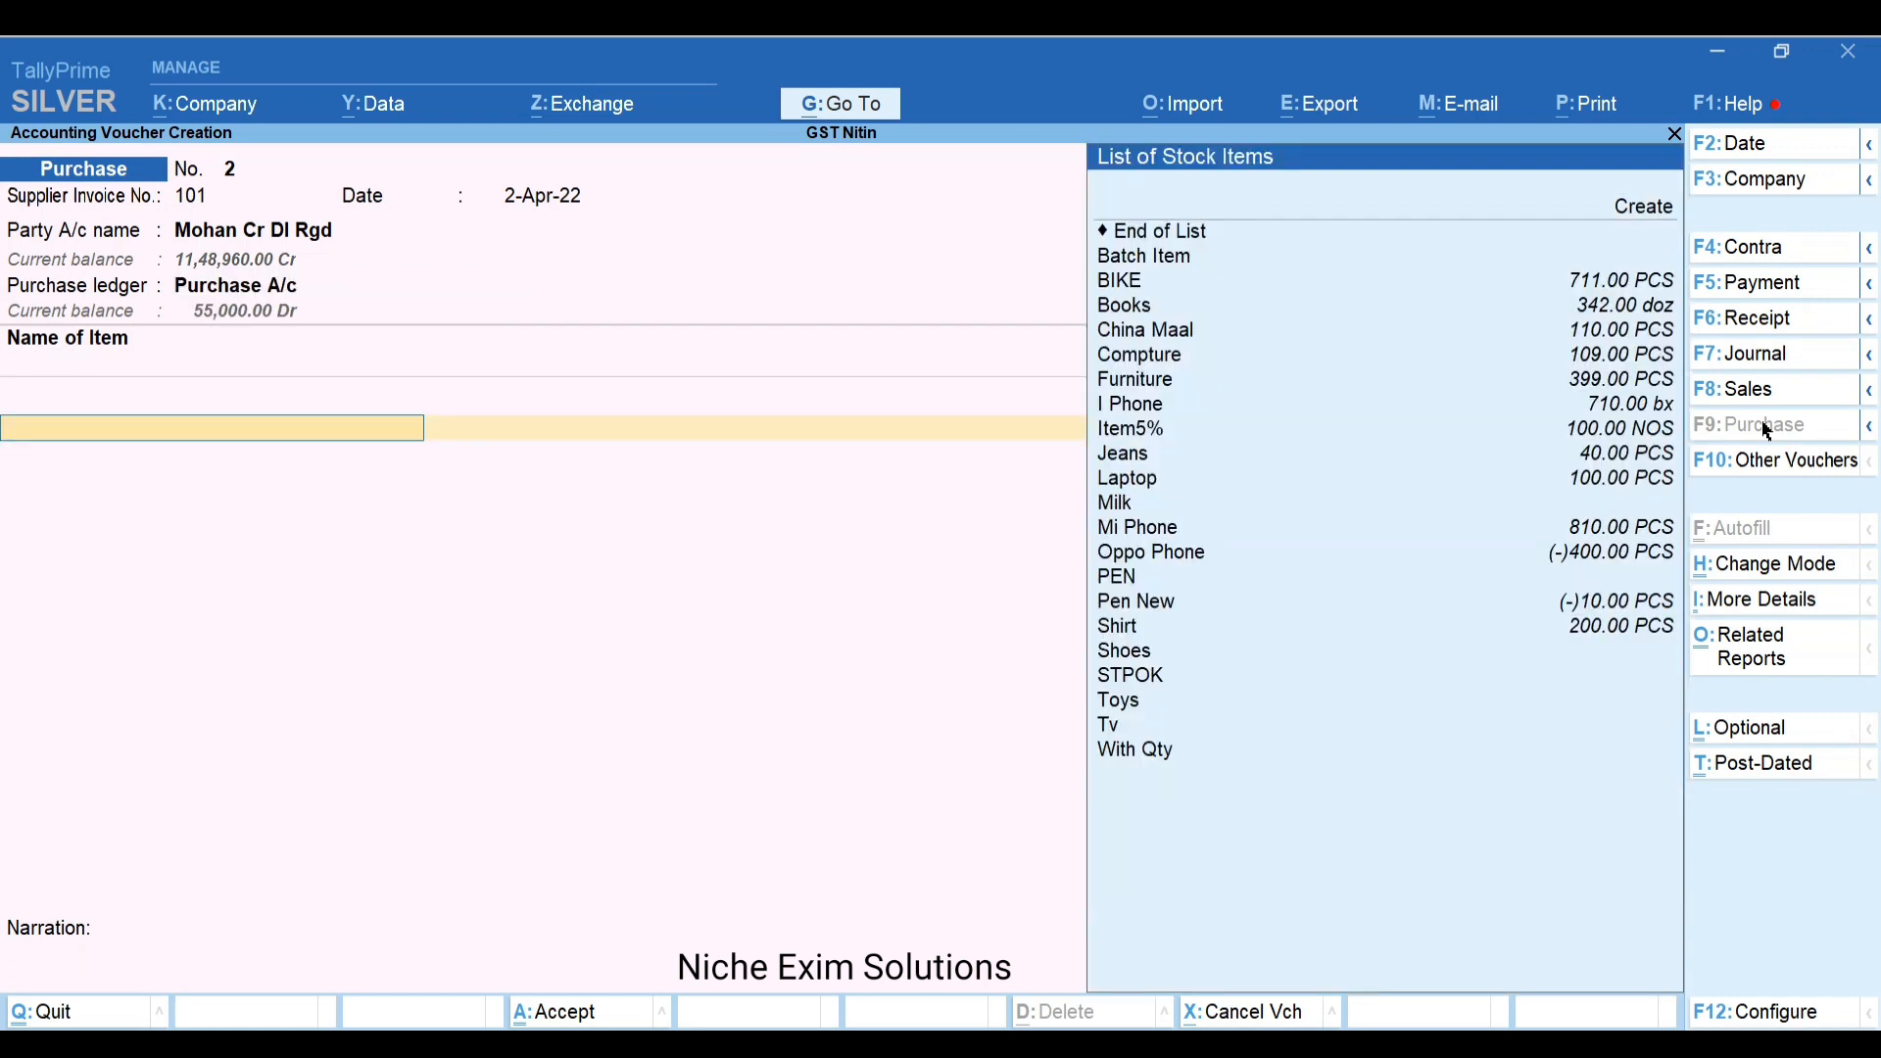
Add the BIKE stock item with tracking and order numbers Not Applicable, allocated to Main Location
{"action": "key", "text": "Down"}
{"action": "key", "text": "Down"}
{"action": "key", "text": "Down"}
{"action": "key", "text": "Down"}
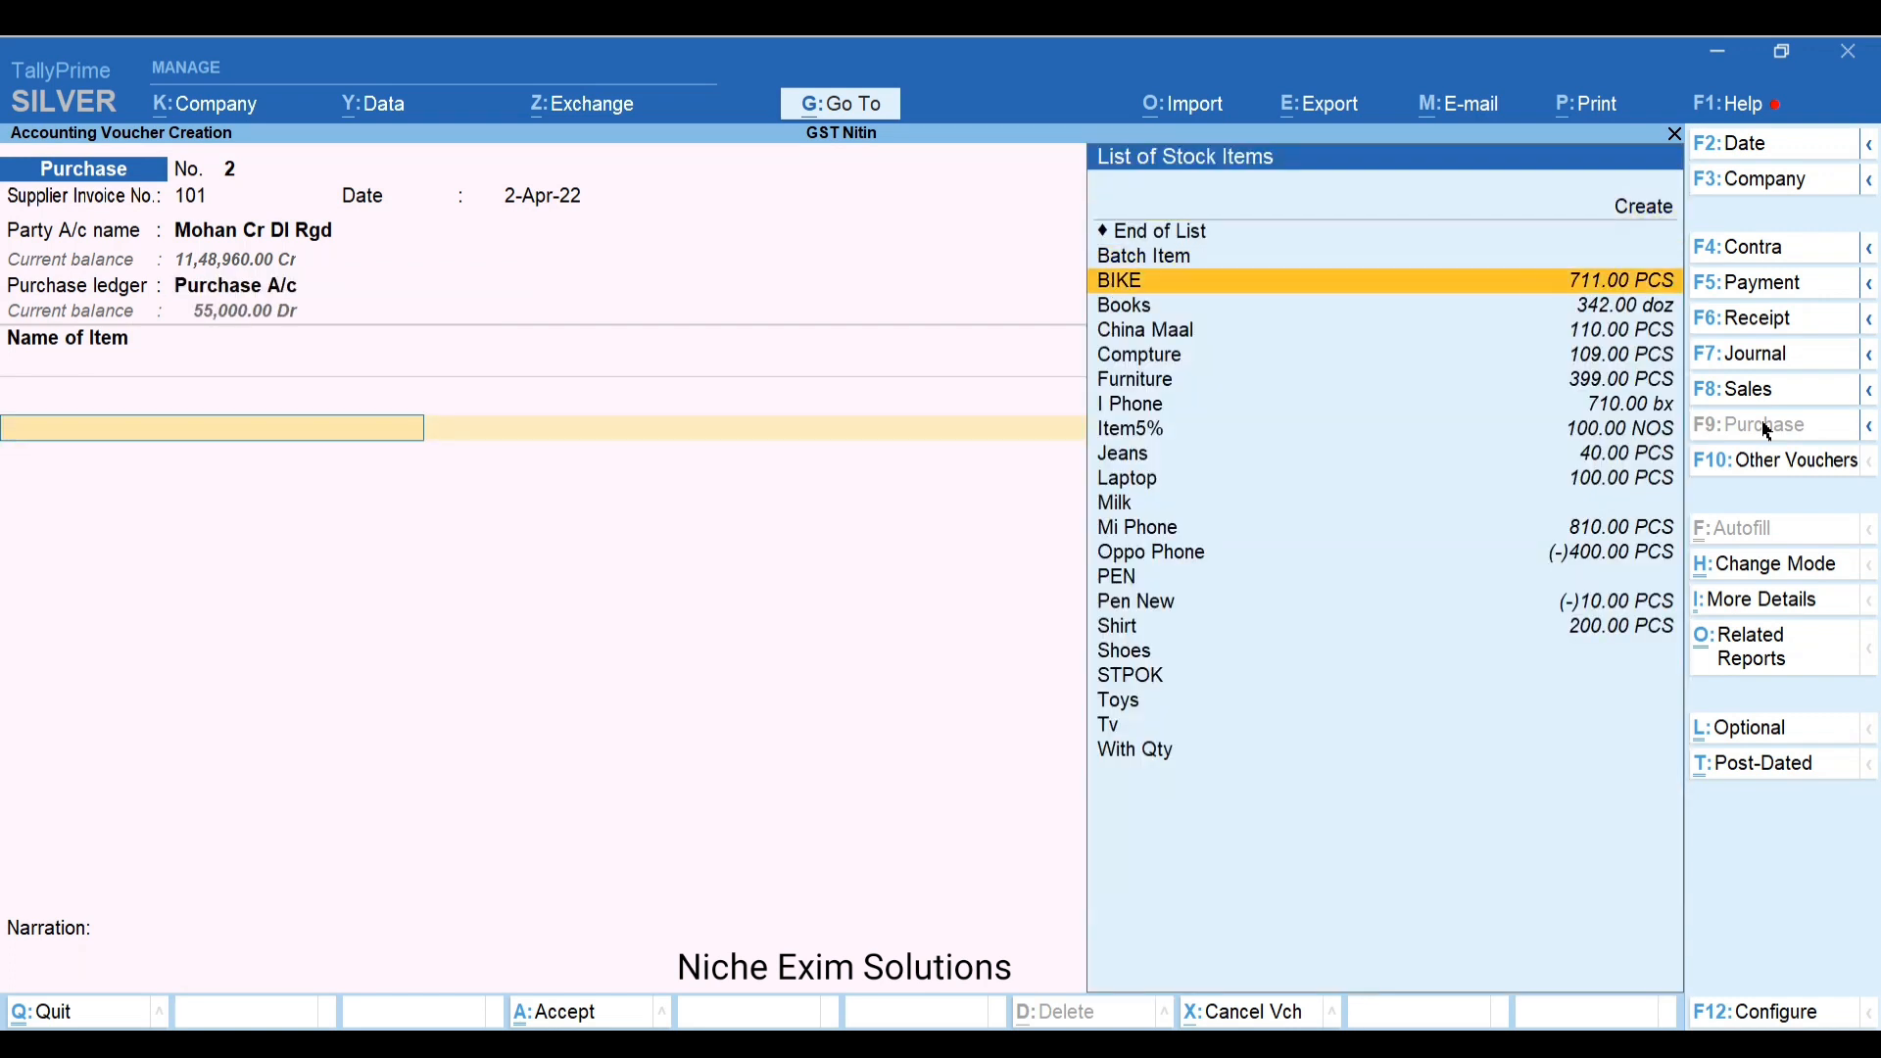
{"action": "key", "text": "Return"}
{"action": "key", "text": "Return"}
{"action": "key", "text": "Return"}
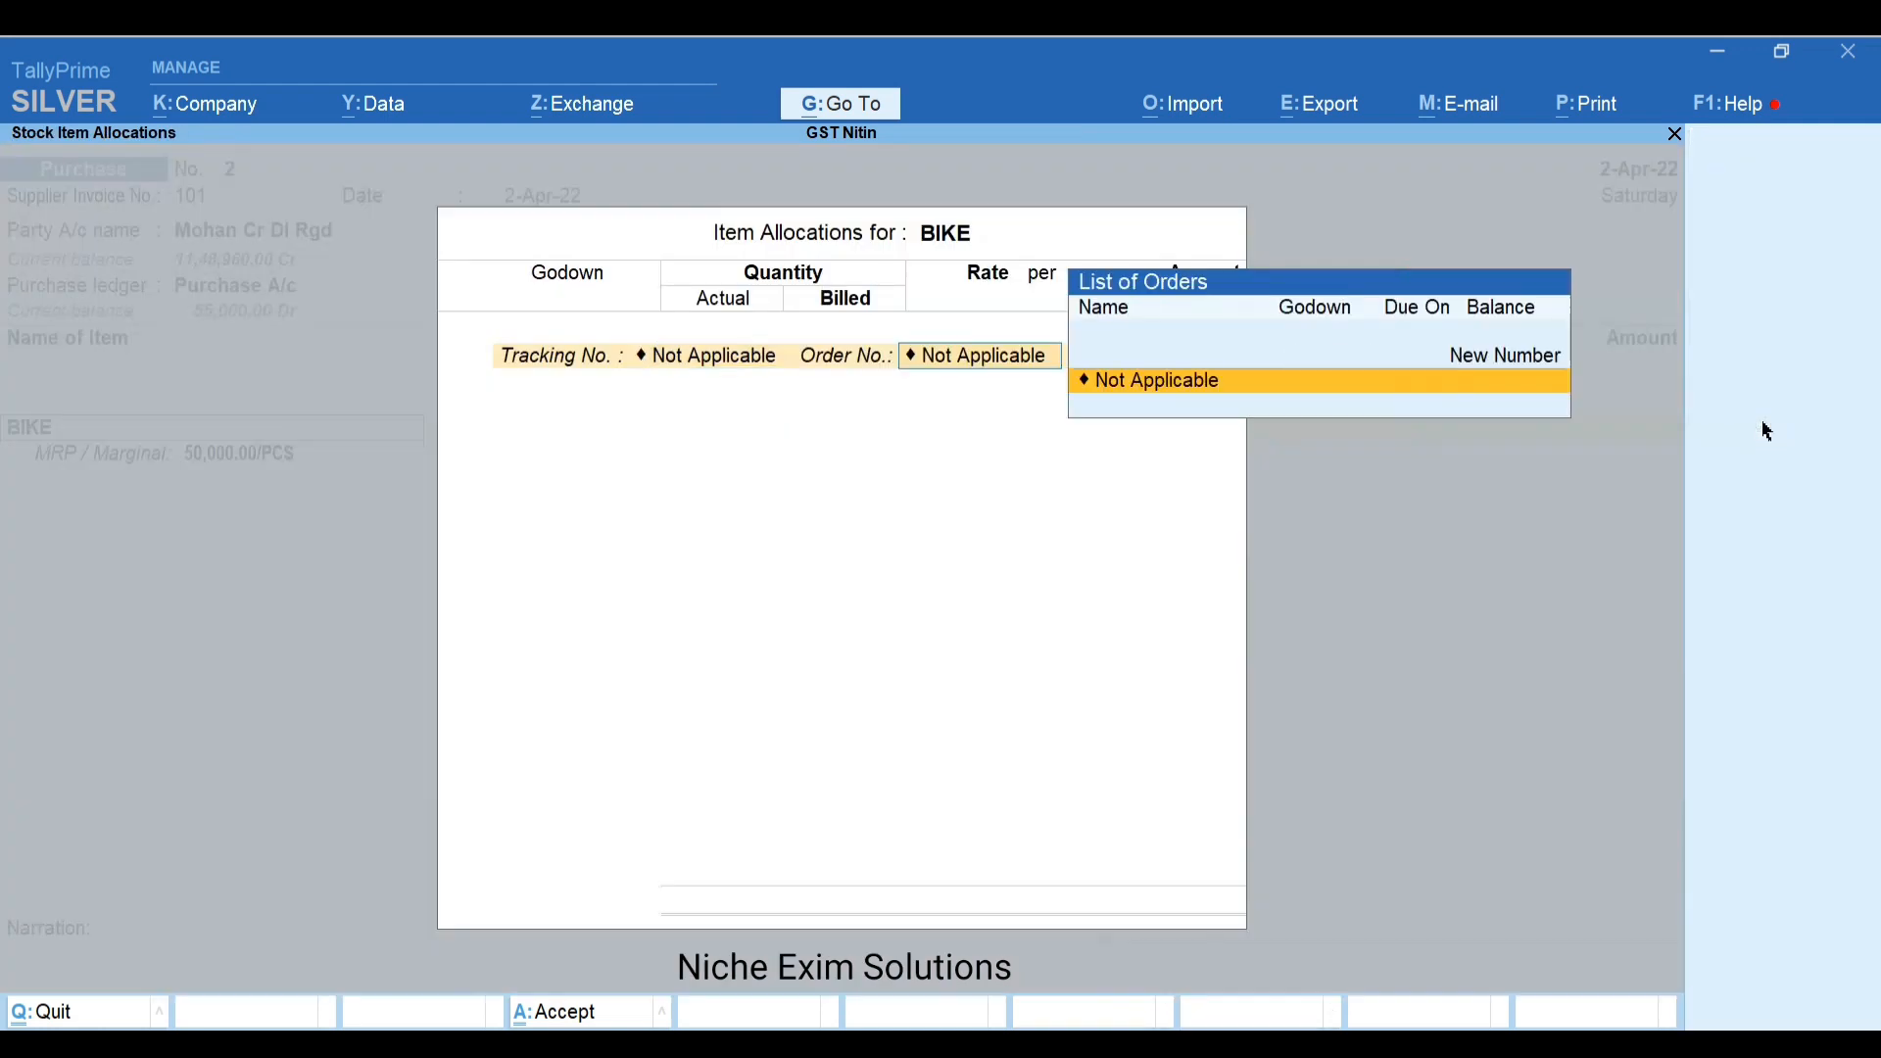
{"action": "key", "text": "Return"}
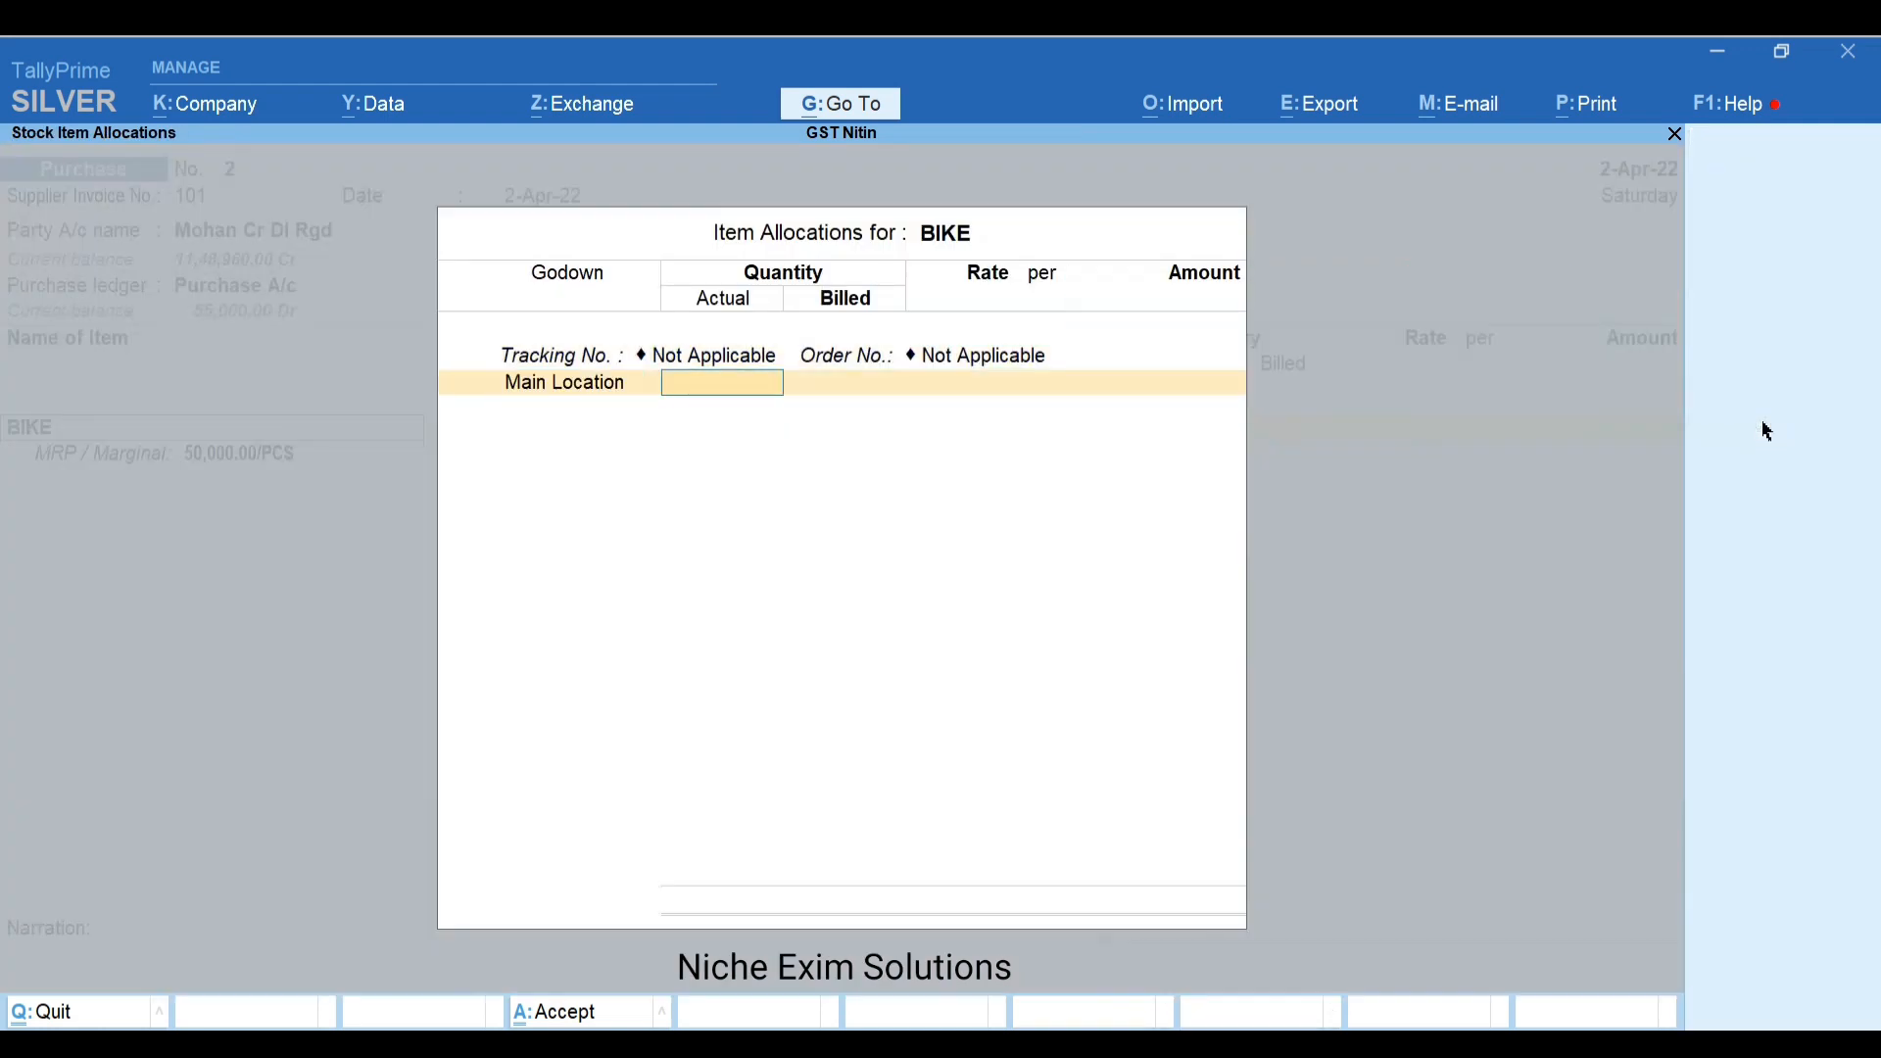
Set the BIKE quantity to 10 PCS at a rate of 90,000 per PCS and finish the item list
{"action": "type", "text": "10"}
{"action": "key", "text": "Return"}
{"action": "key", "text": "Return"}
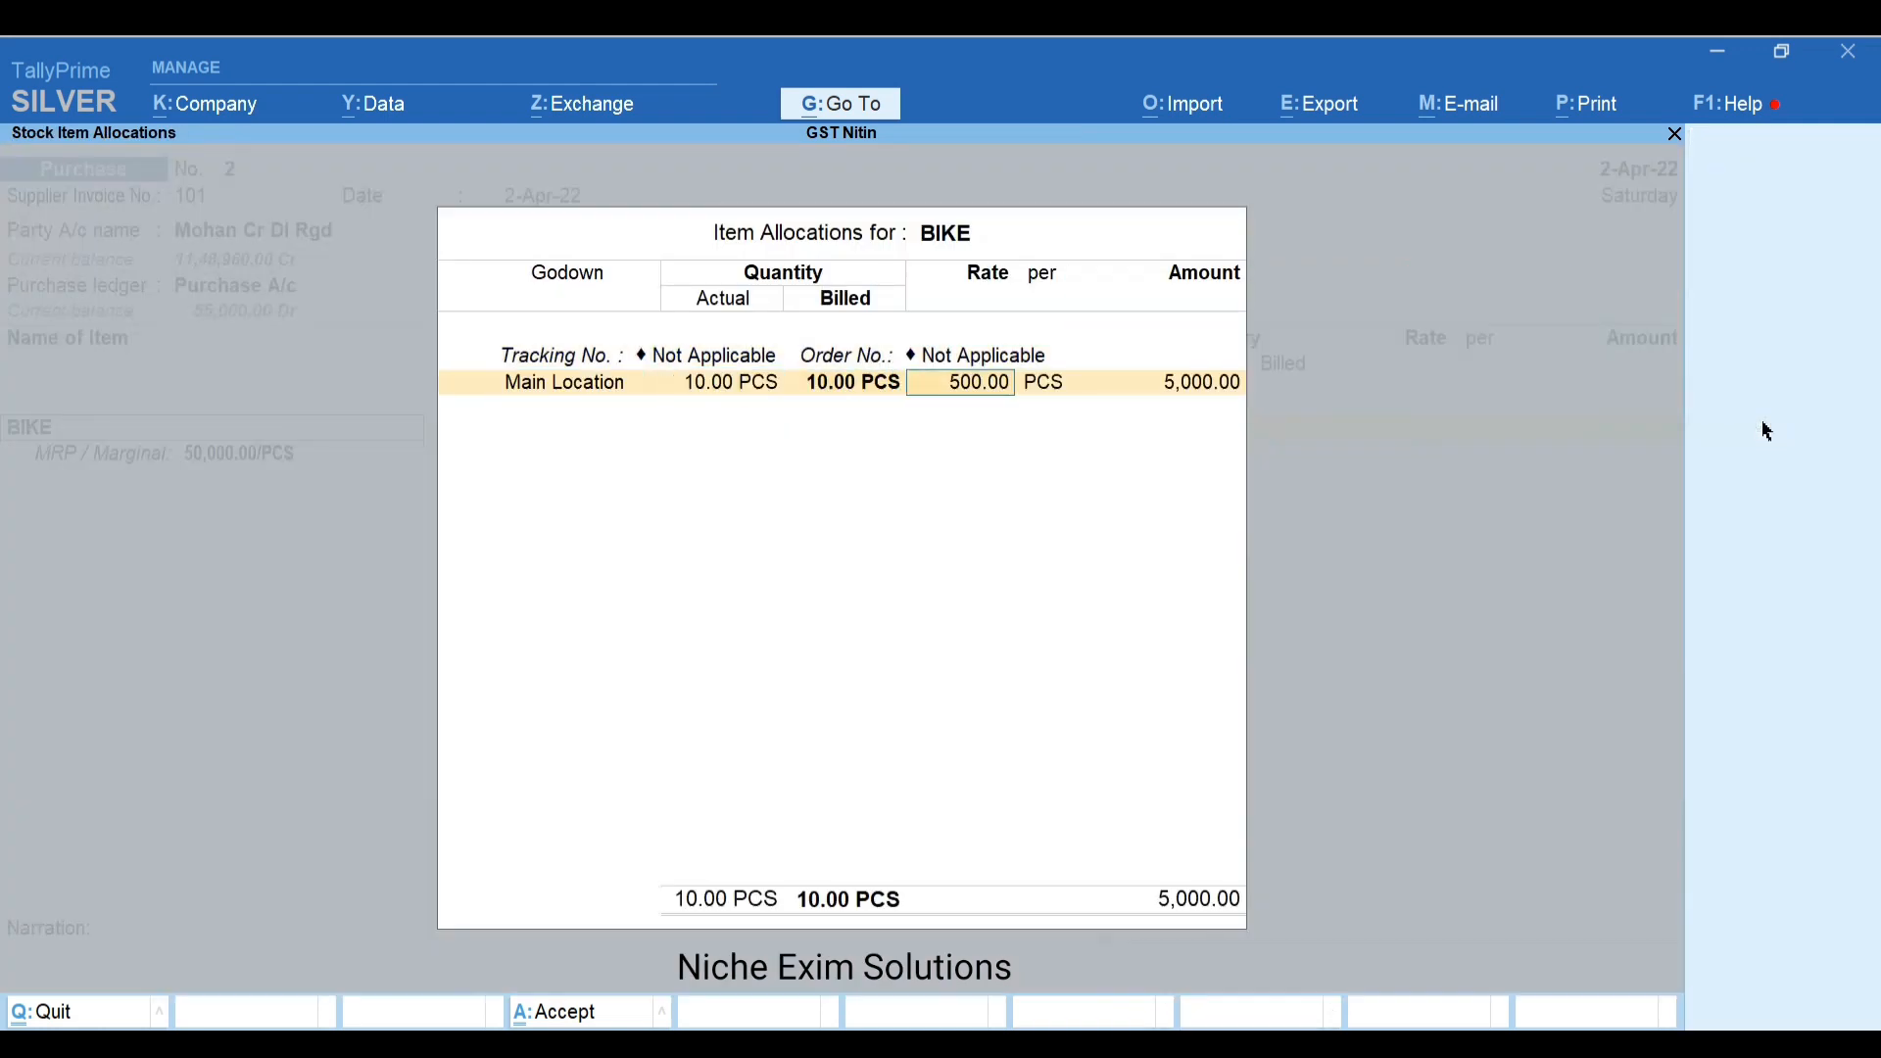
{"action": "type", "text": "90000"}
{"action": "key", "text": "Return"}
{"action": "key", "text": "Return"}
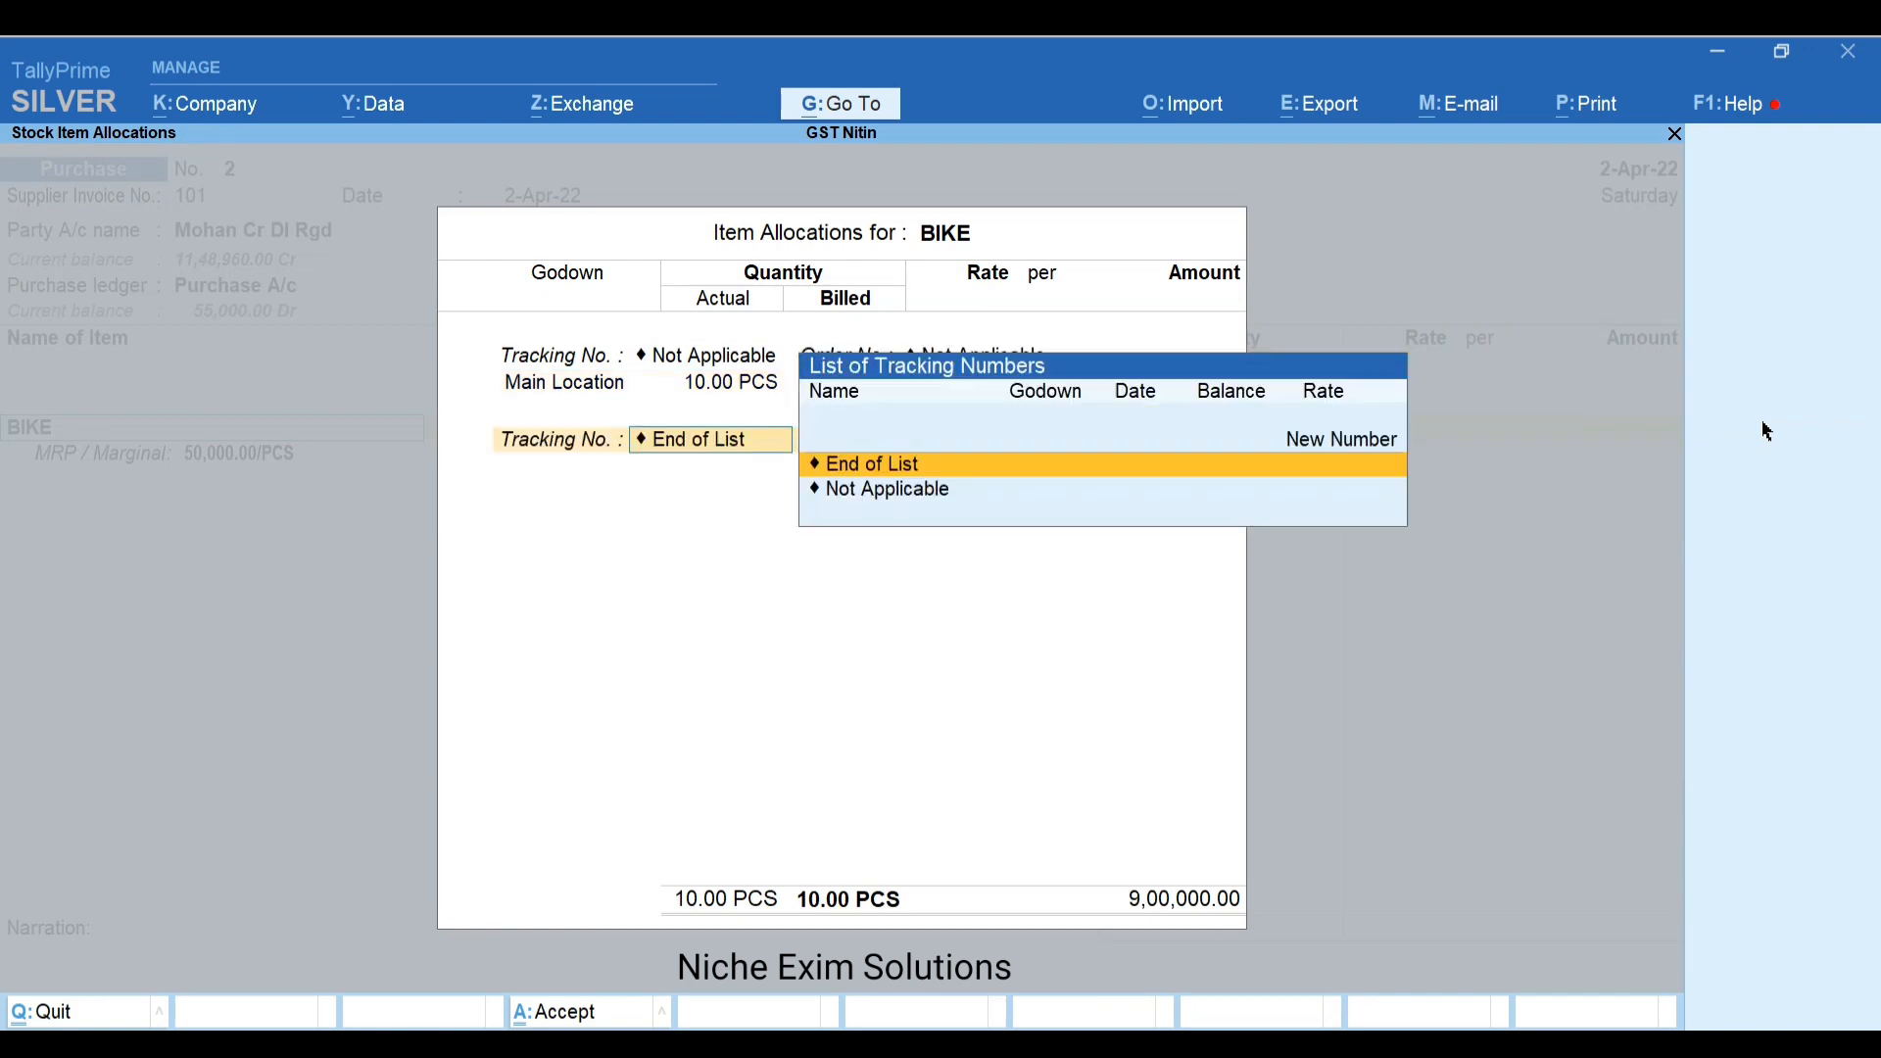
{"action": "key", "text": "Return"}
{"action": "key", "text": "Return"}
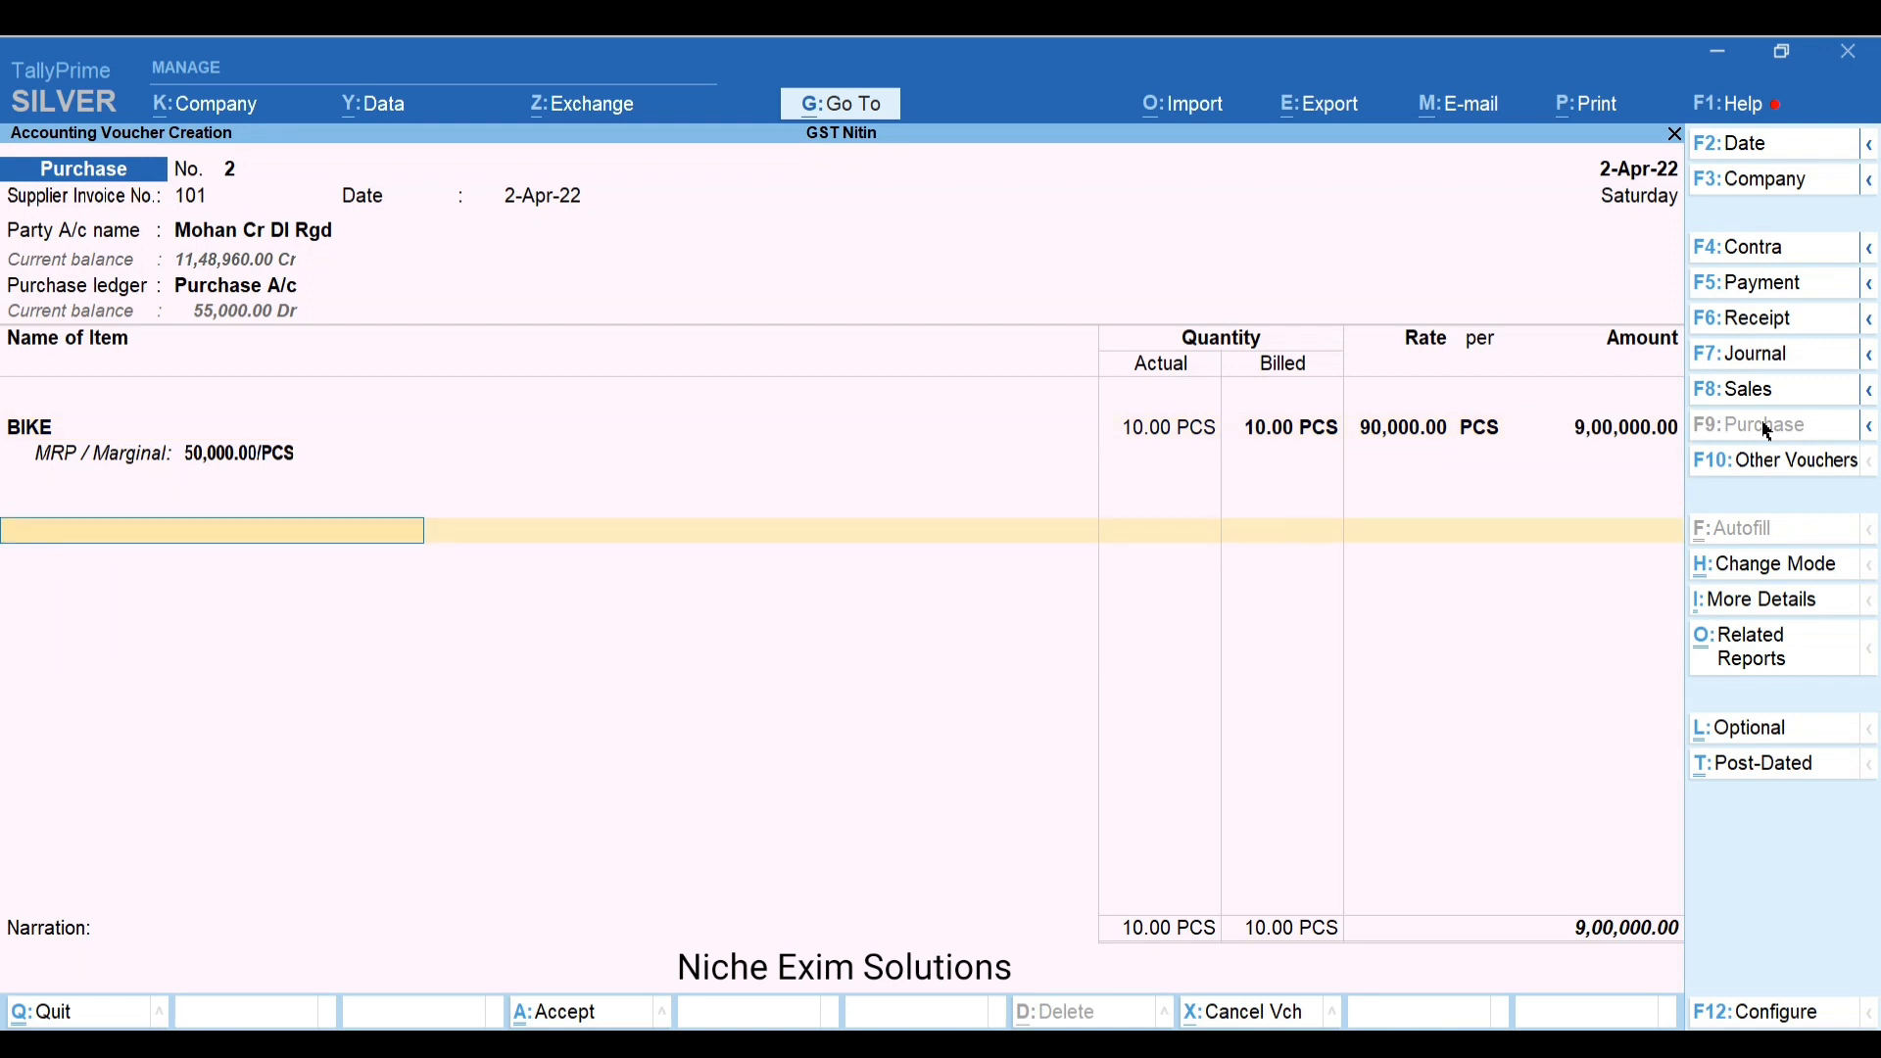
Add the IGST ledger below the BIKE item with its automatically calculated tax amount
{"action": "type", "text": "Ig"}
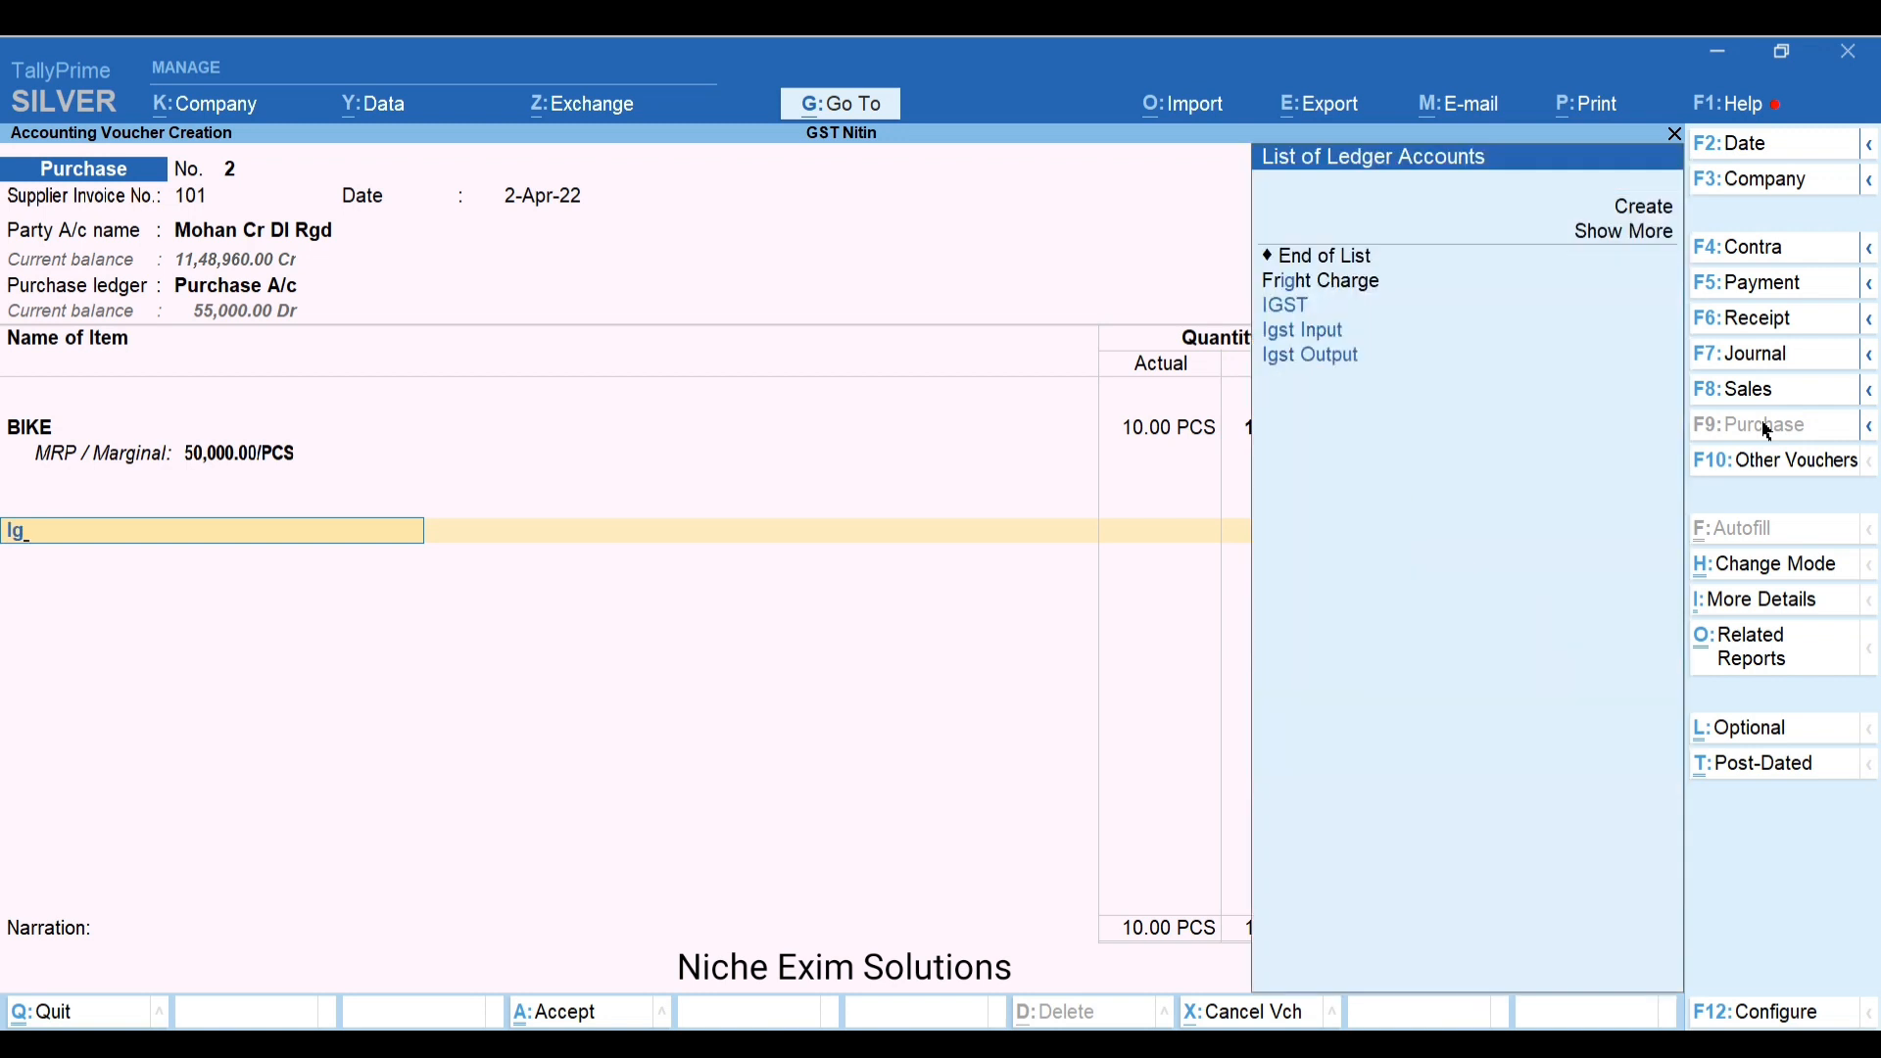
{"action": "key", "text": "Down"}
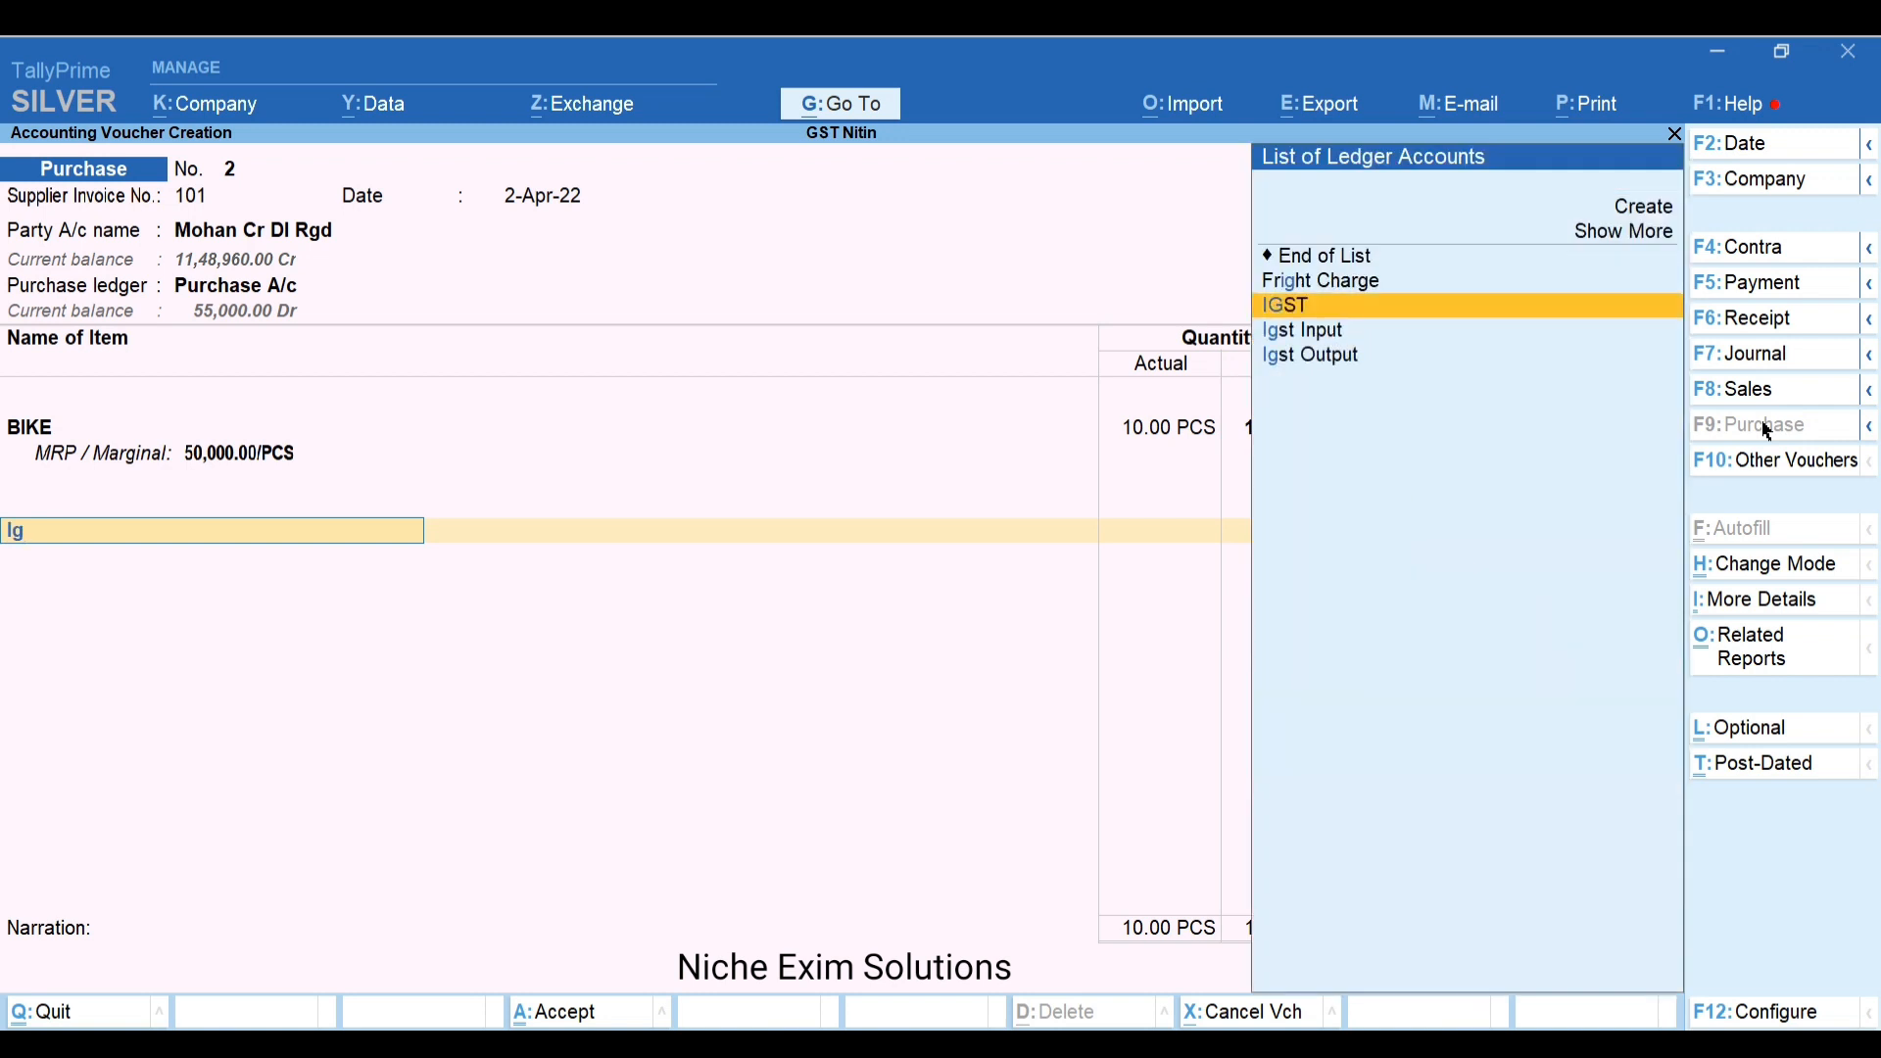
{"action": "key", "text": "Return"}
{"action": "key", "text": "Return"}
{"action": "key", "text": "Return"}
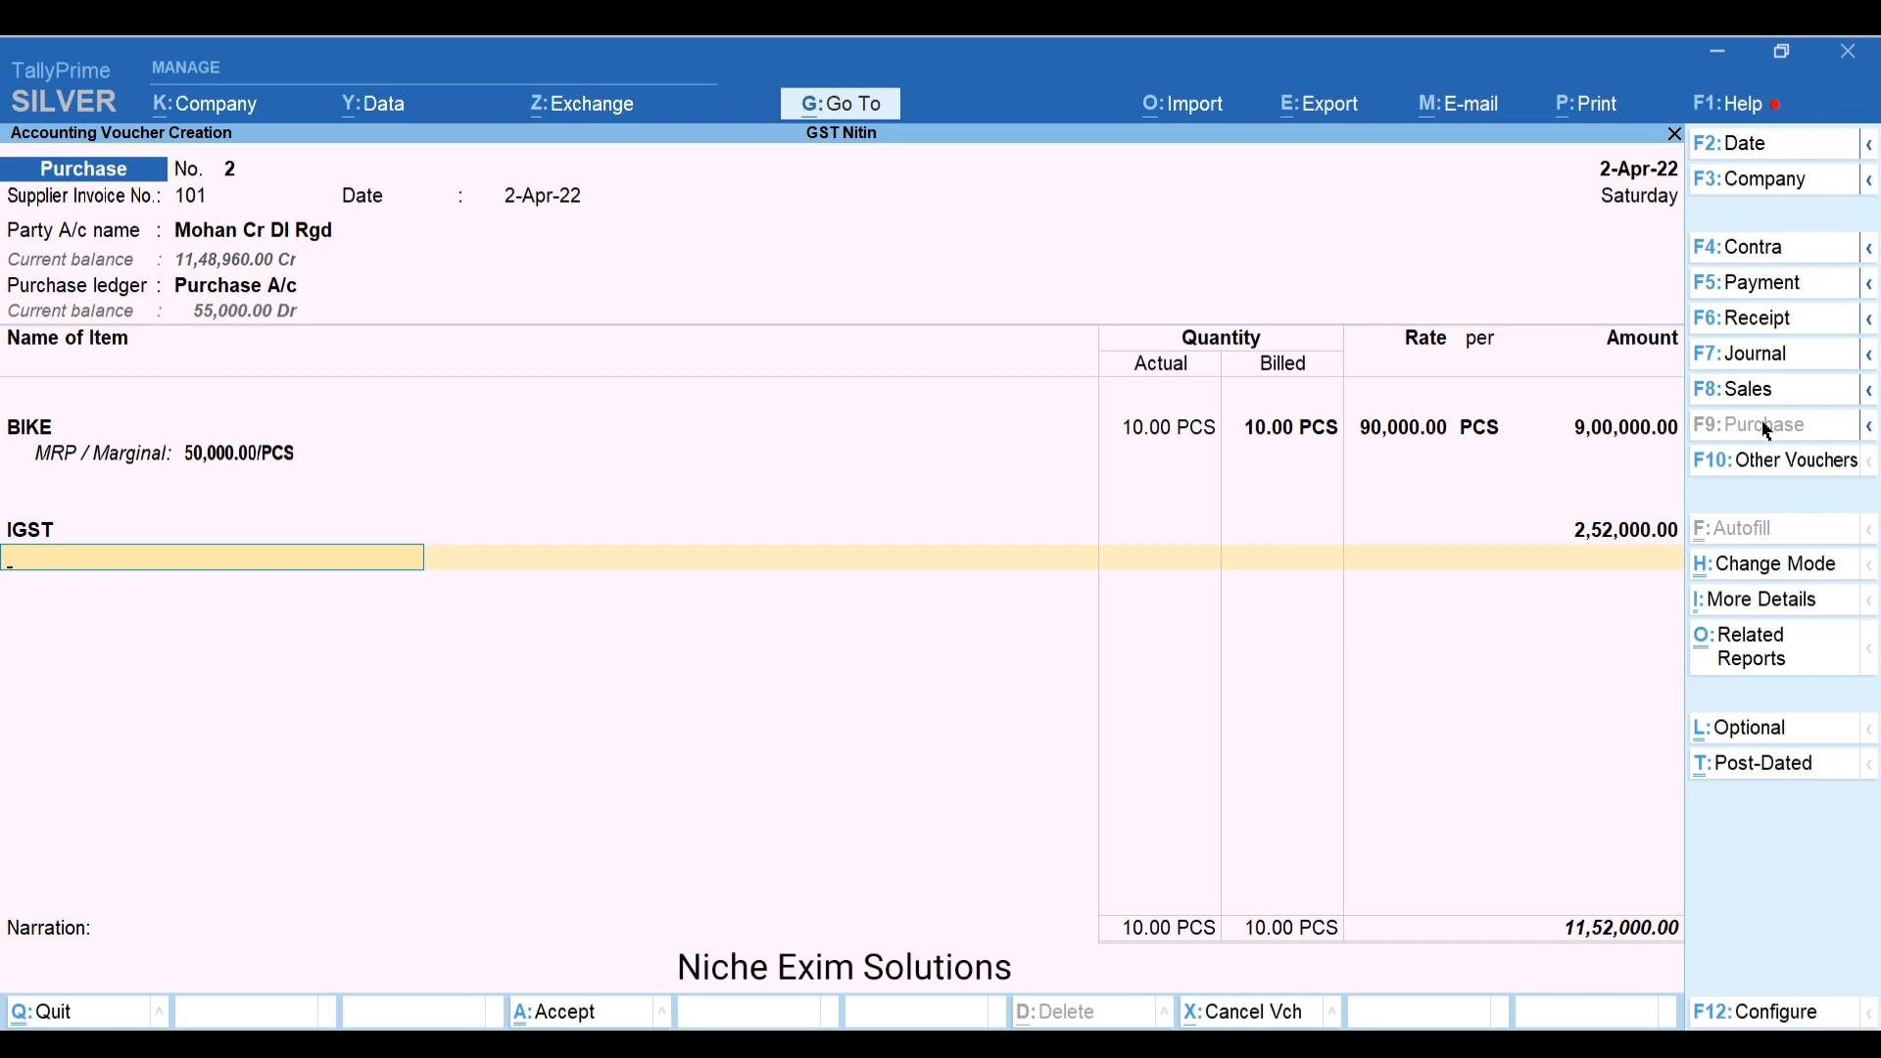
Allocate the full bill amount as New Ref 101 and save the purchase voucher with no narration
{"action": "key", "text": "Return"}
{"action": "key", "text": "Return"}
{"action": "key", "text": "Return"}
{"action": "key", "text": "Return"}
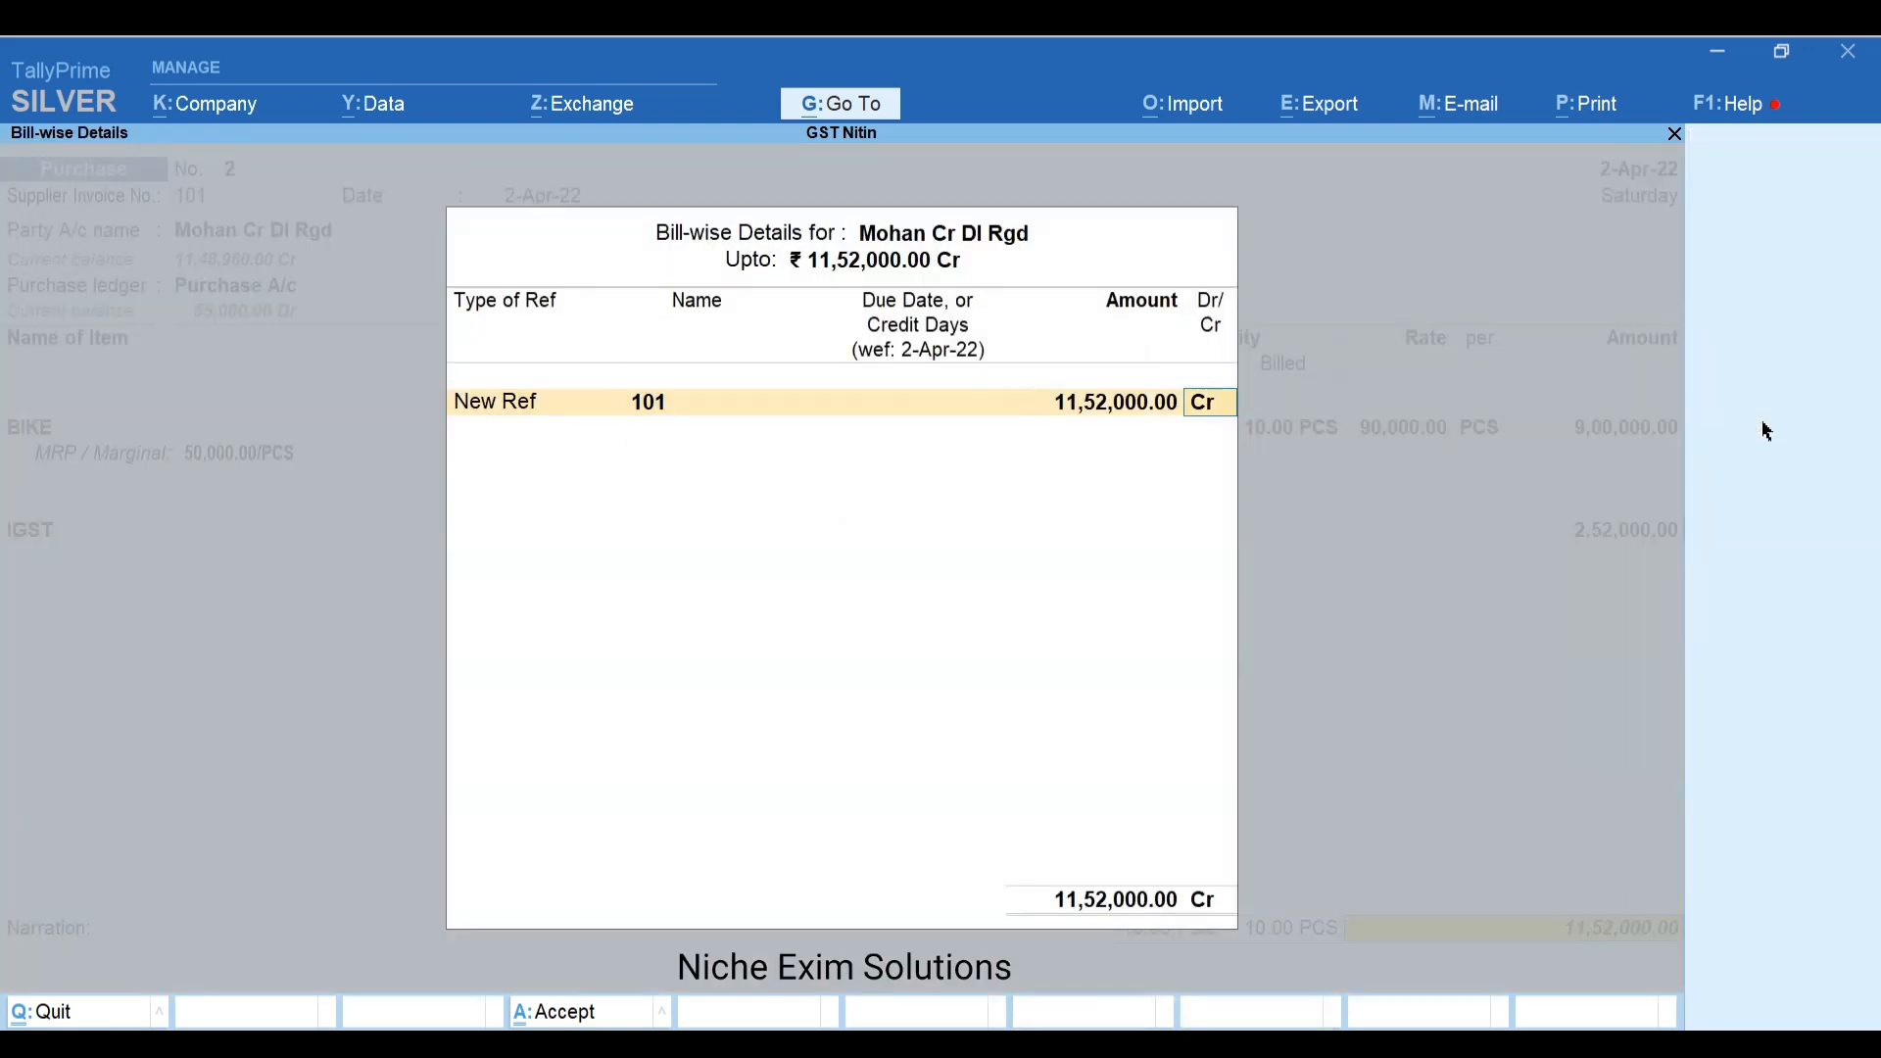
{"action": "key", "text": "Return"}
{"action": "key", "text": "Return"}
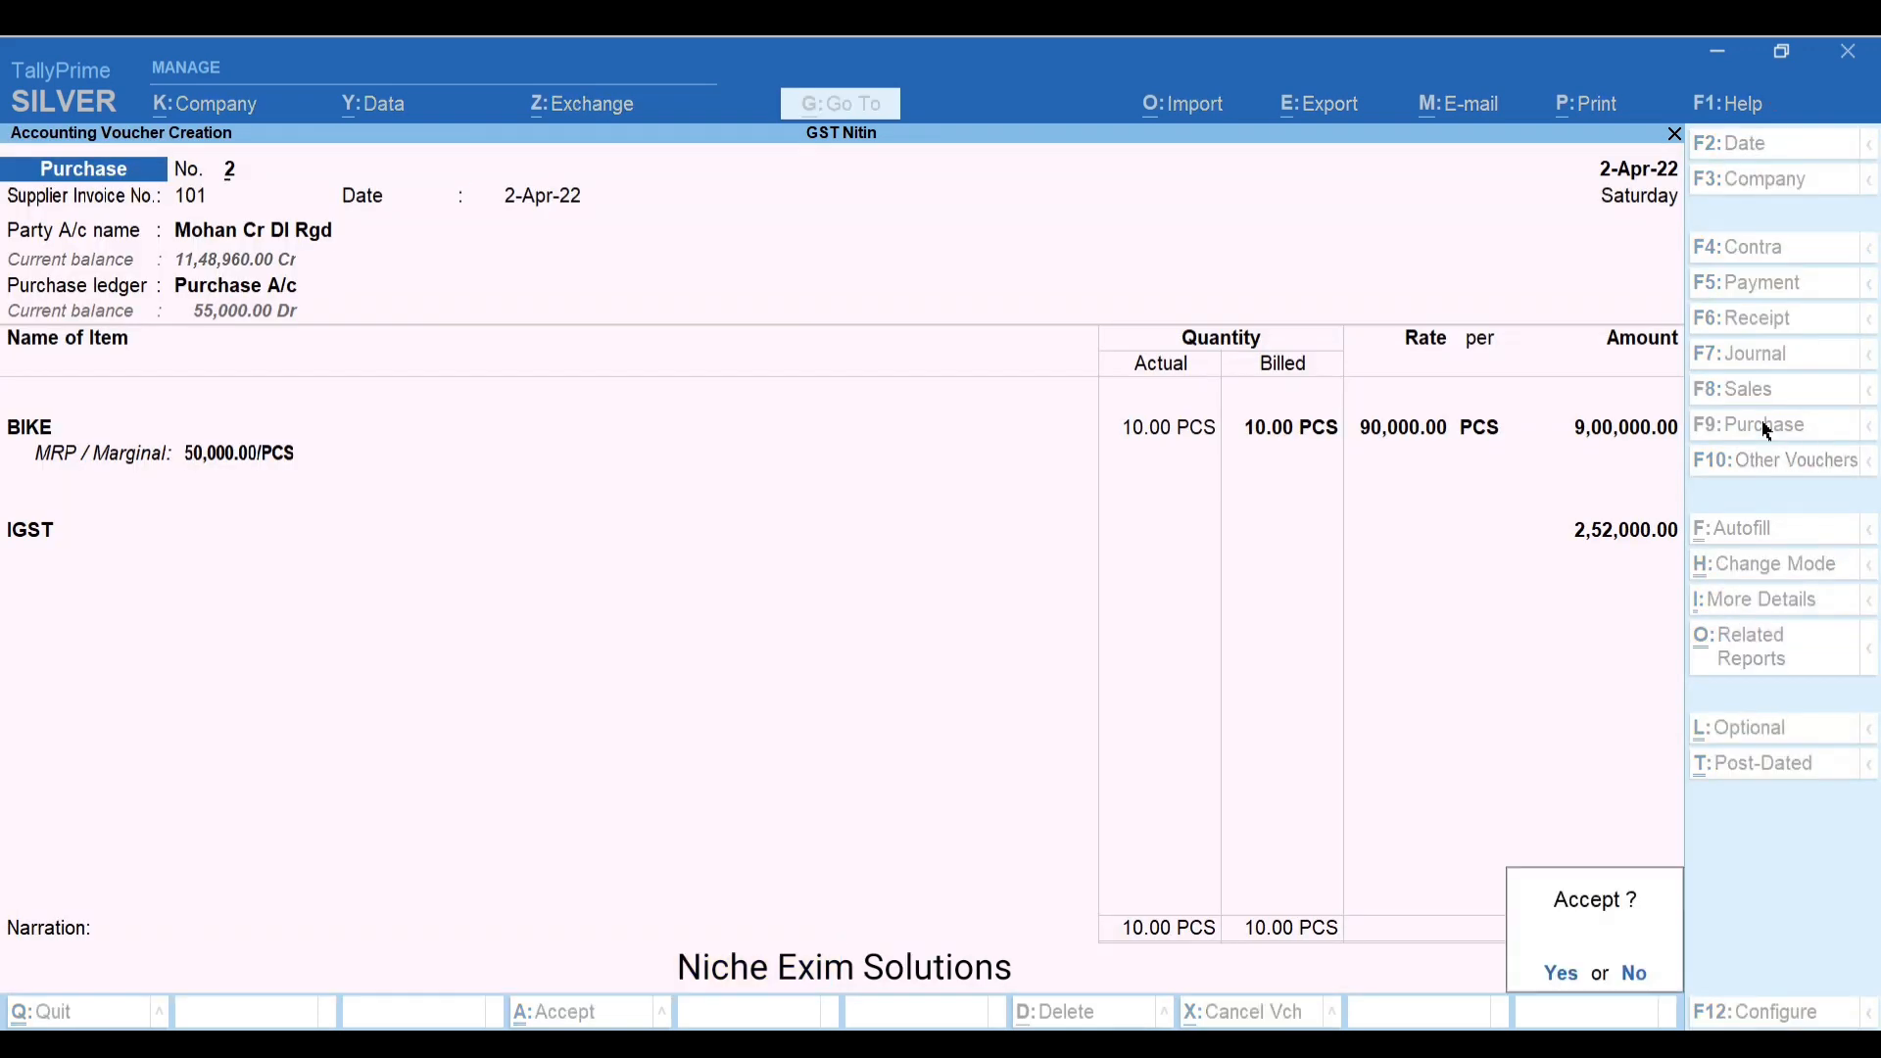
{"action": "key", "text": "Return"}
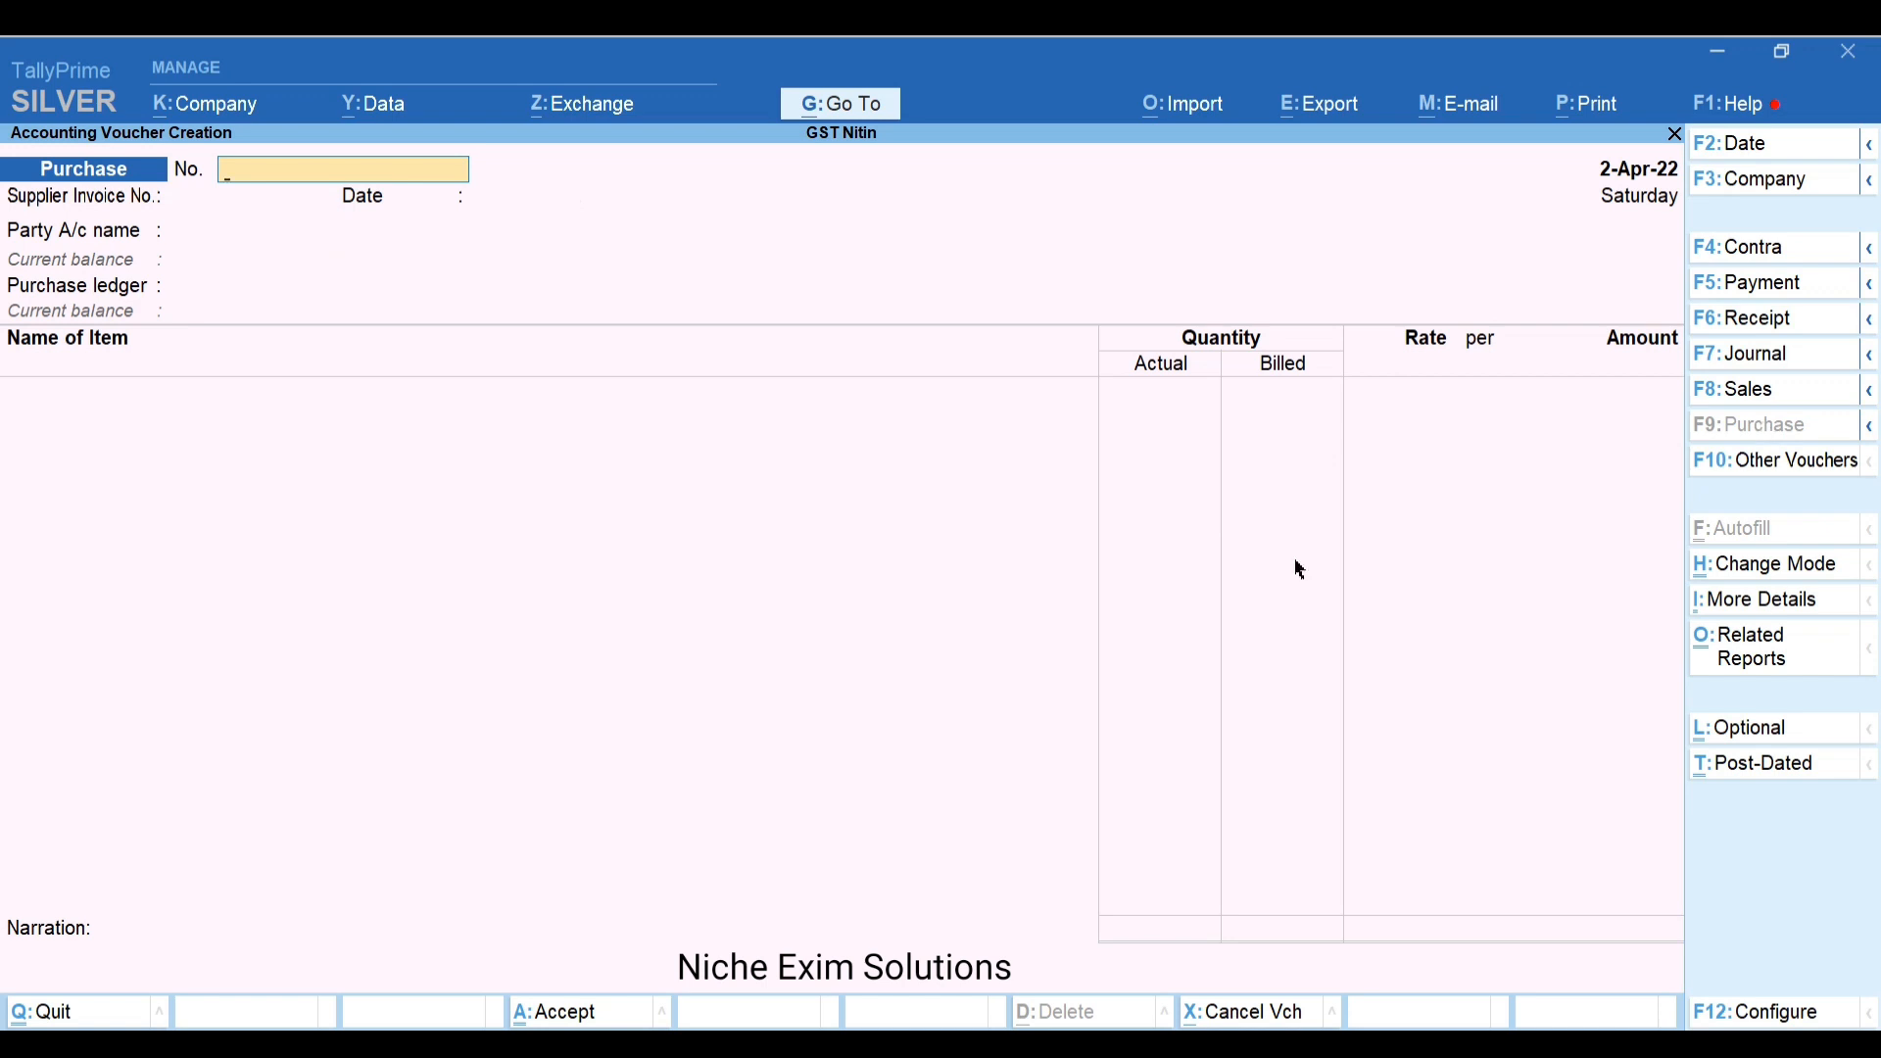
Number the new purchase voucher 3 and enter supplier invoice number 909 dated 2-Apr-22
{"action": "type", "text": "3"}
{"action": "key", "text": "Return"}
{"action": "key", "text": "Return"}
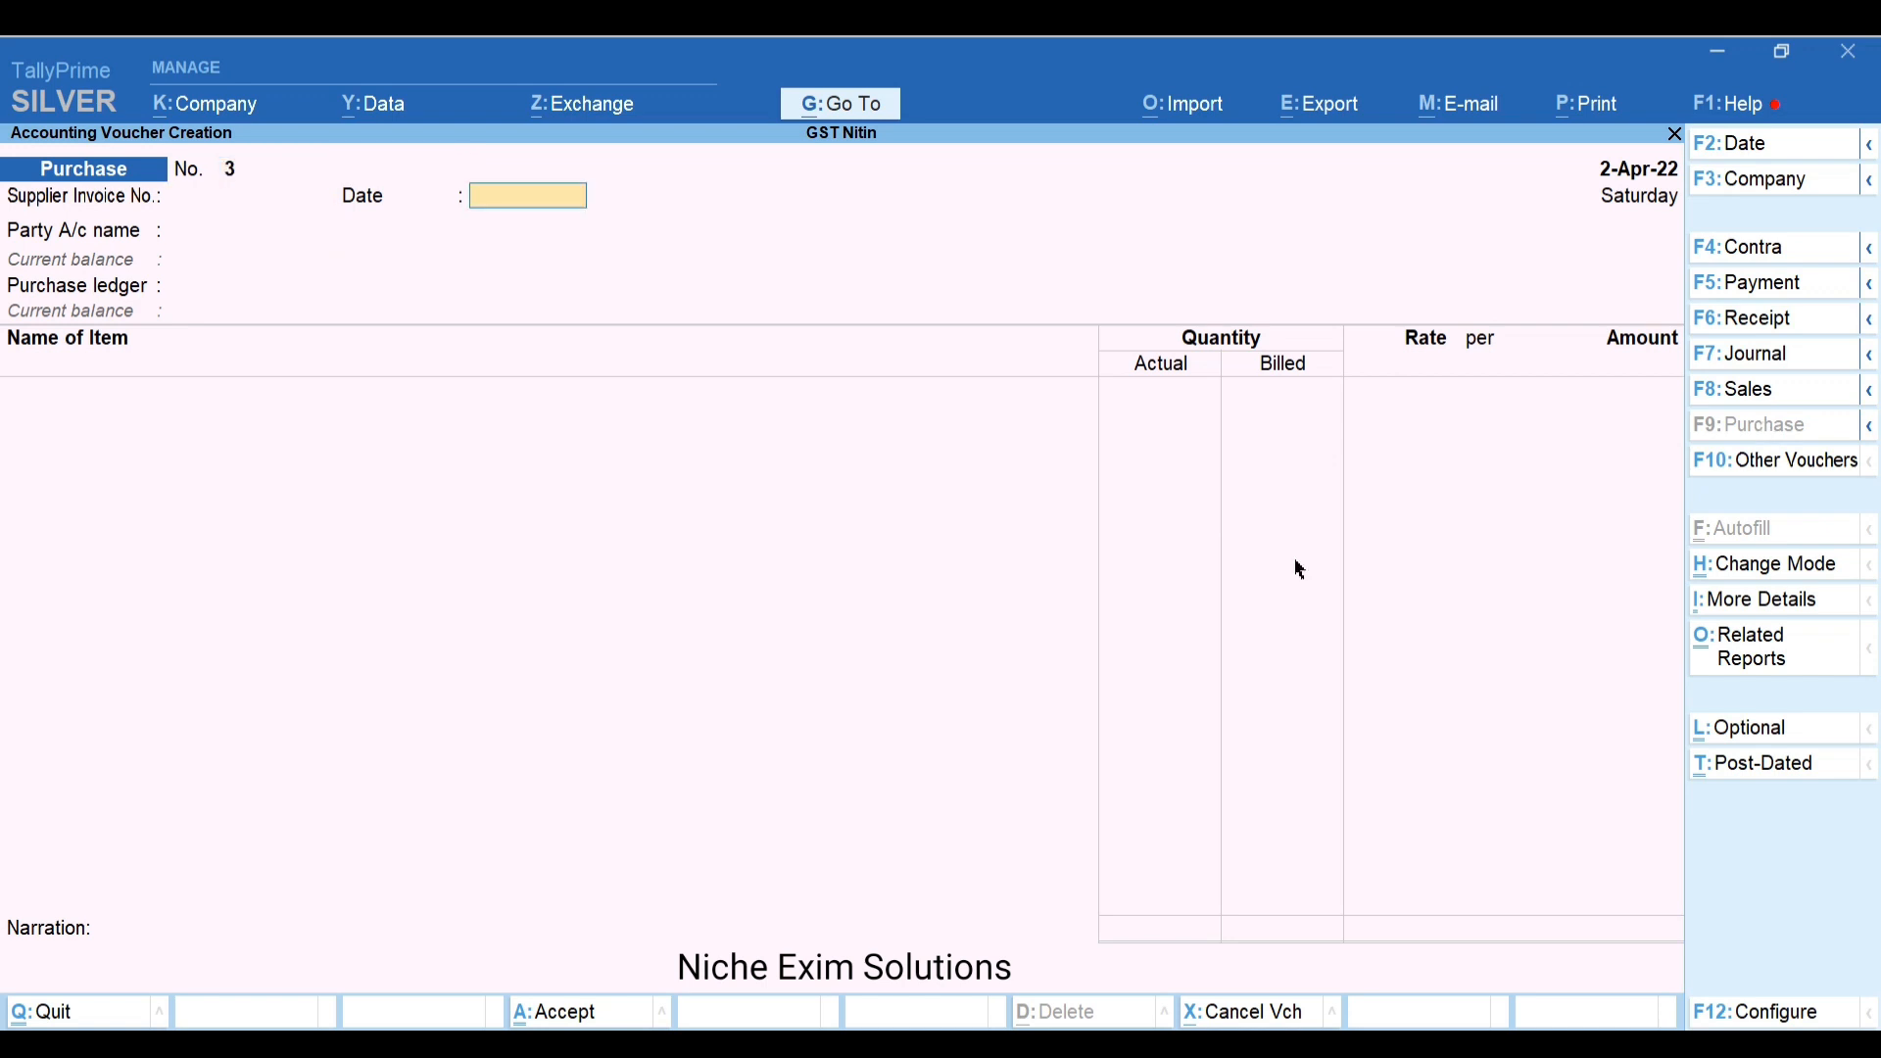
{"action": "key", "text": "BackSpace"}
{"action": "type", "text": "909"}
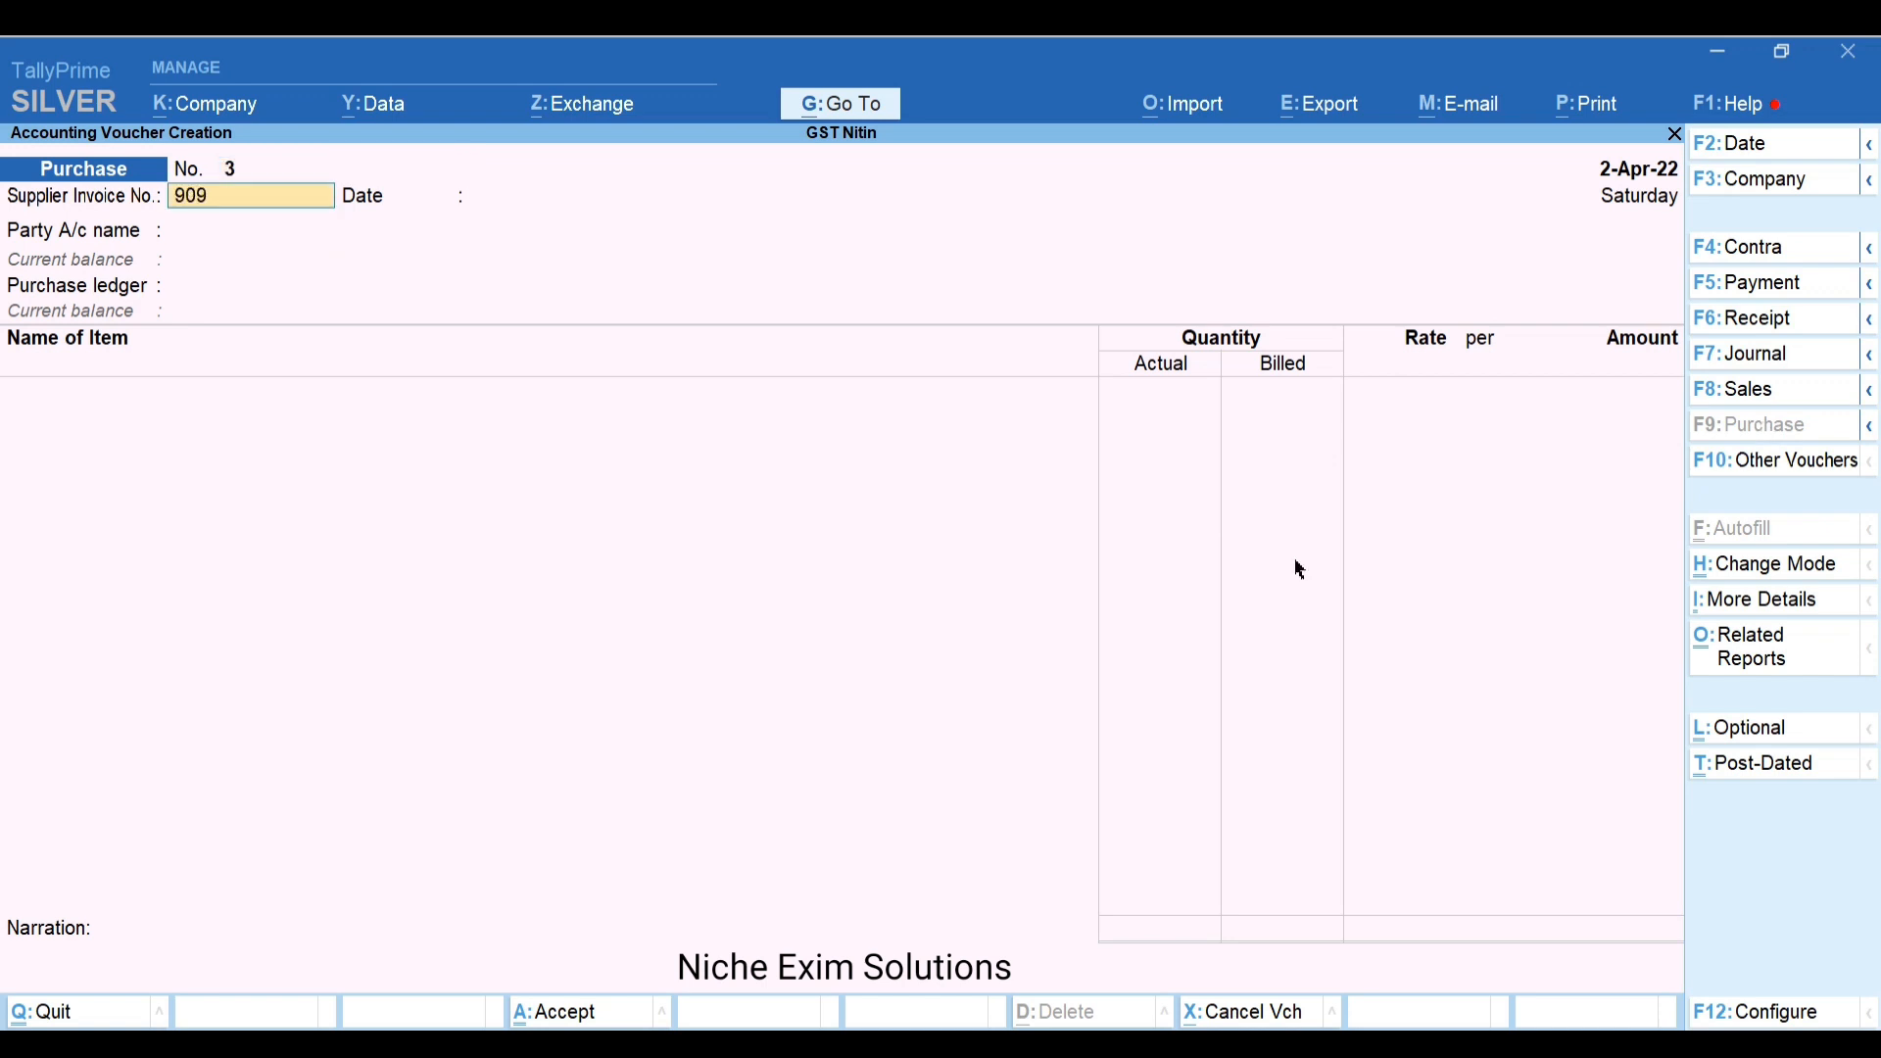
{"action": "key", "text": "Return"}
{"action": "key", "text": "Return"}
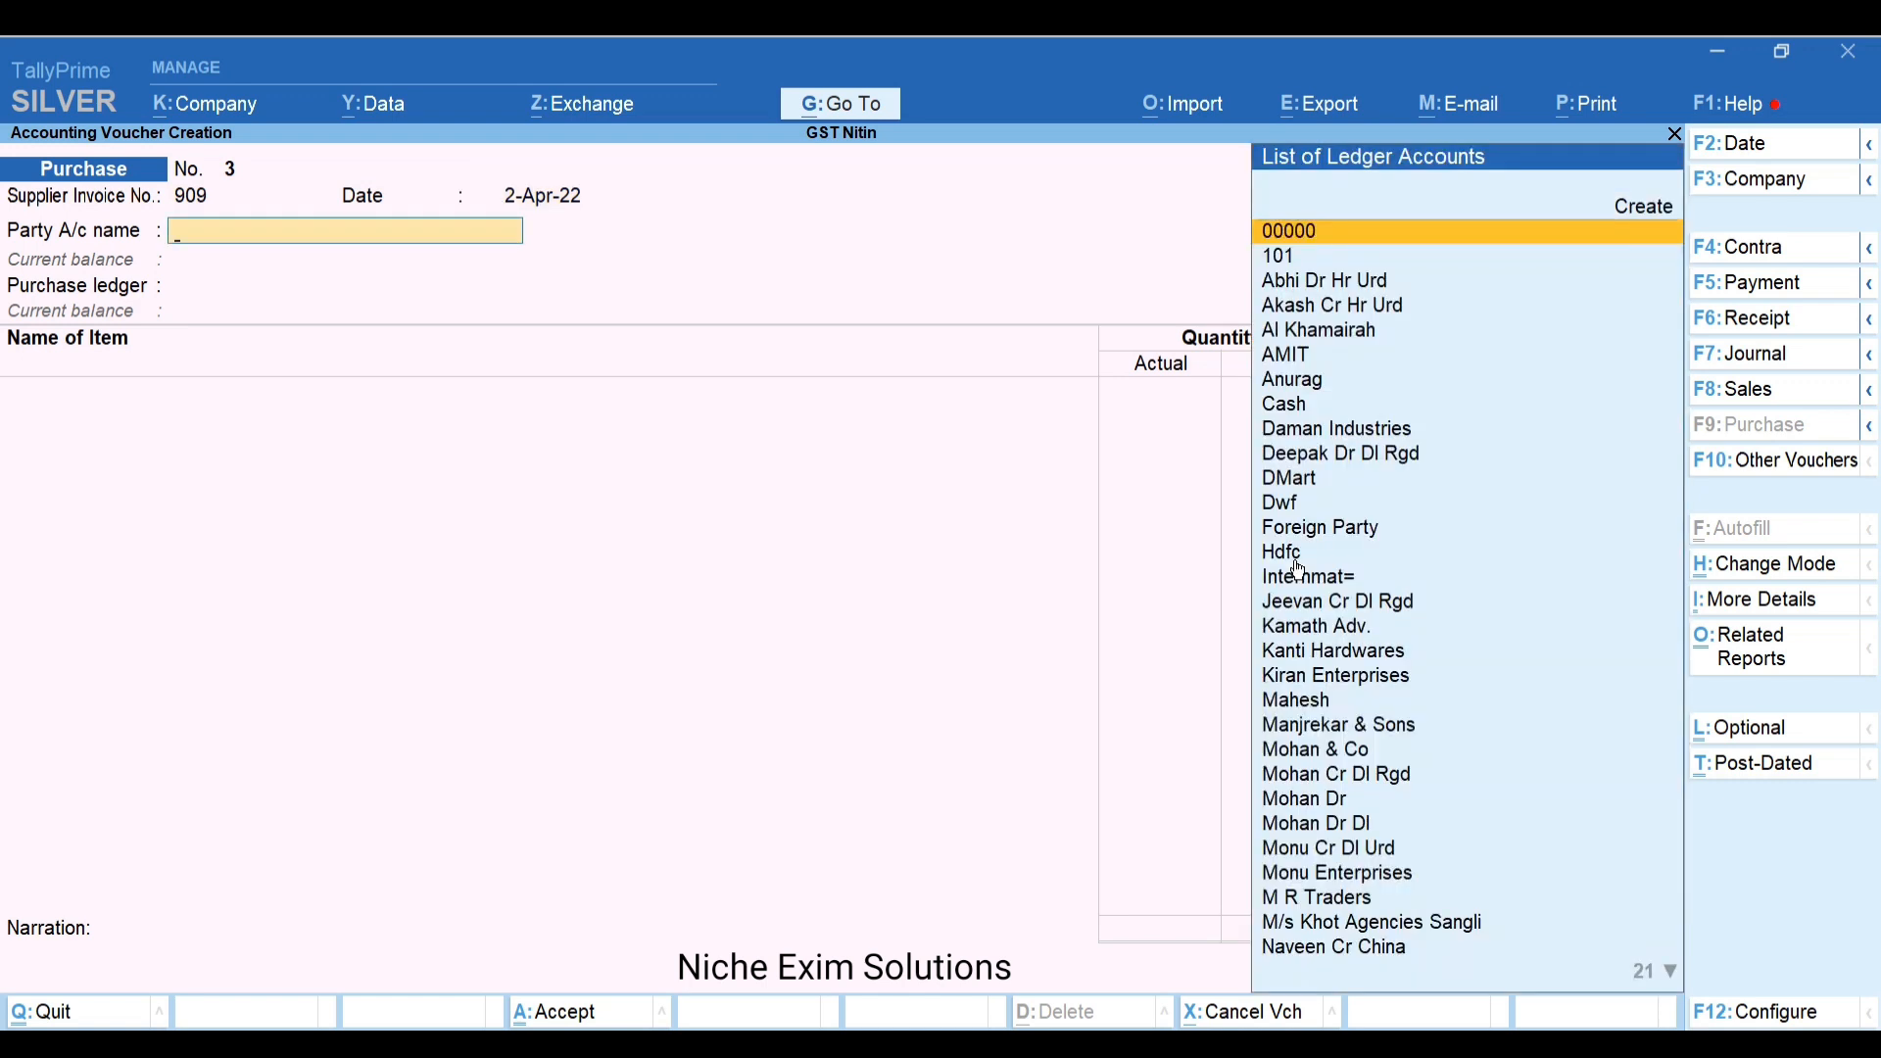
Set the party account to the Uttarakhand "Dr Dl" ledger and accept its default party details
{"action": "type", "text": "Mo"}
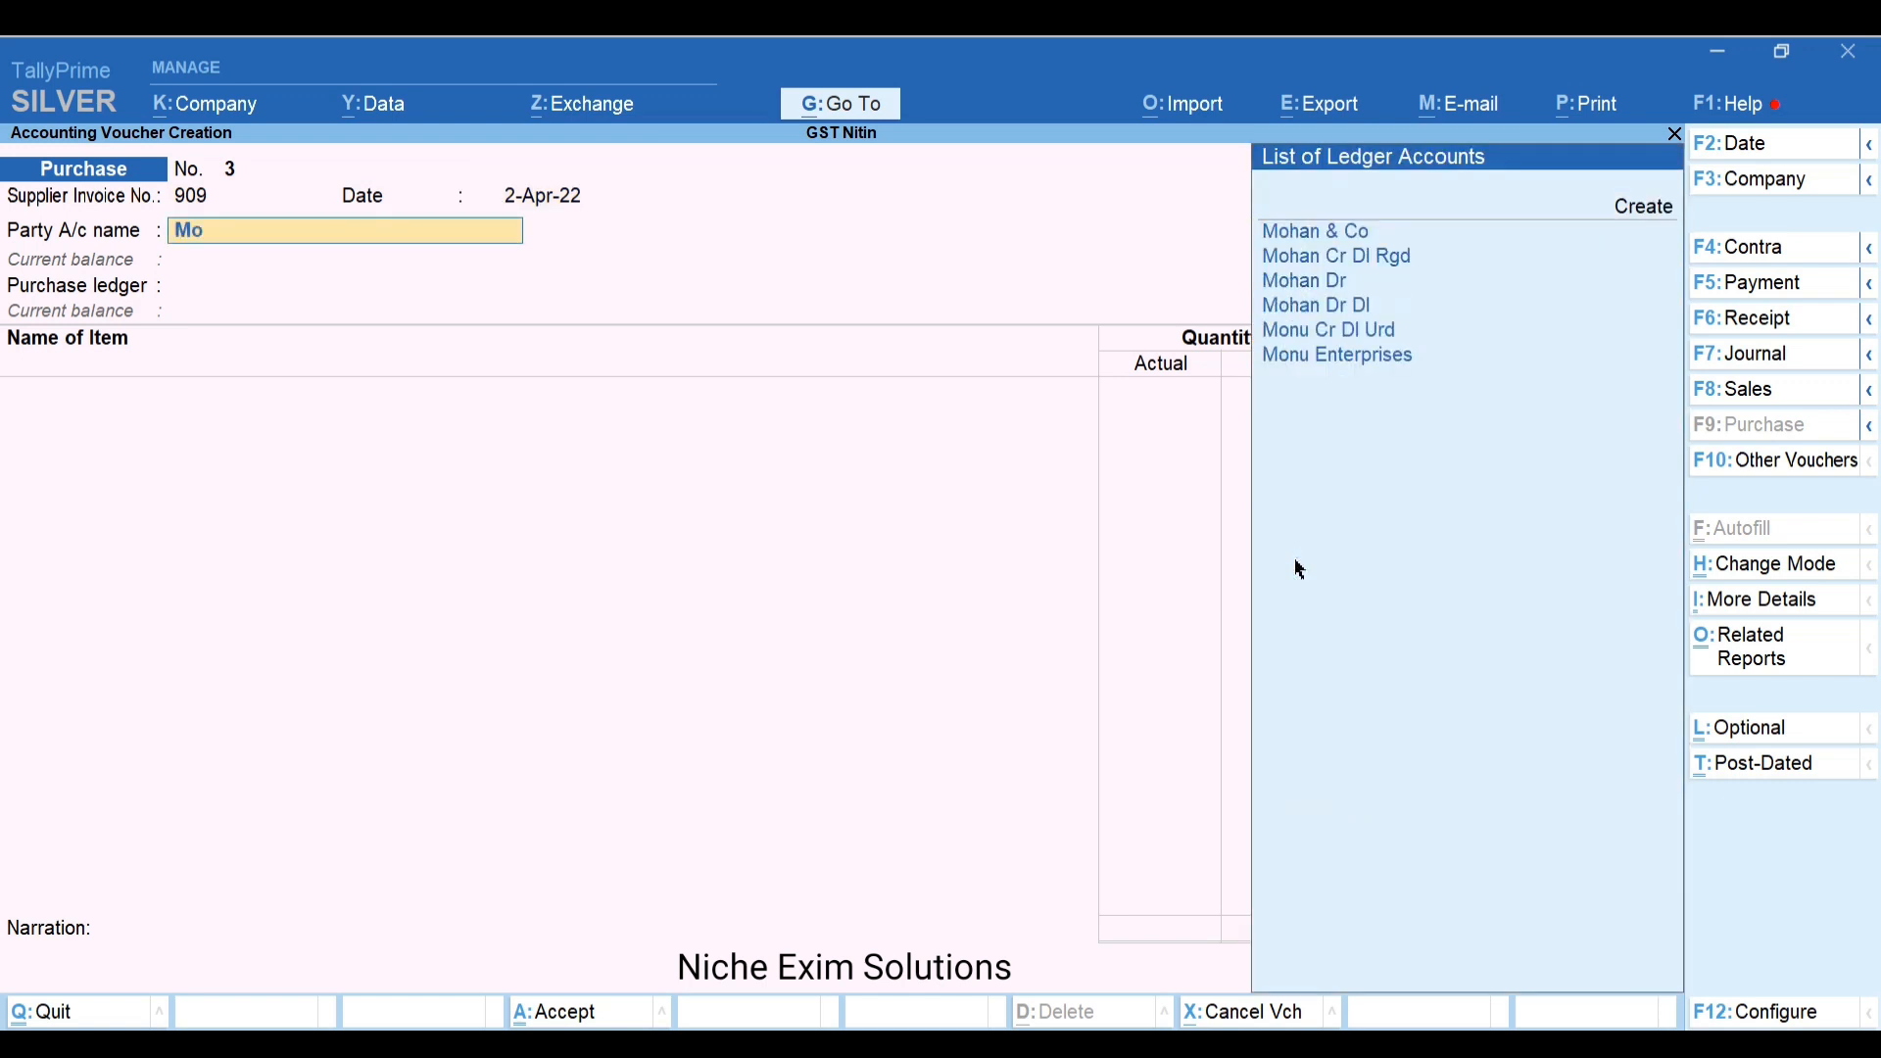
{"action": "key", "text": "Down"}
{"action": "key", "text": "Down"}
{"action": "key", "text": "Down"}
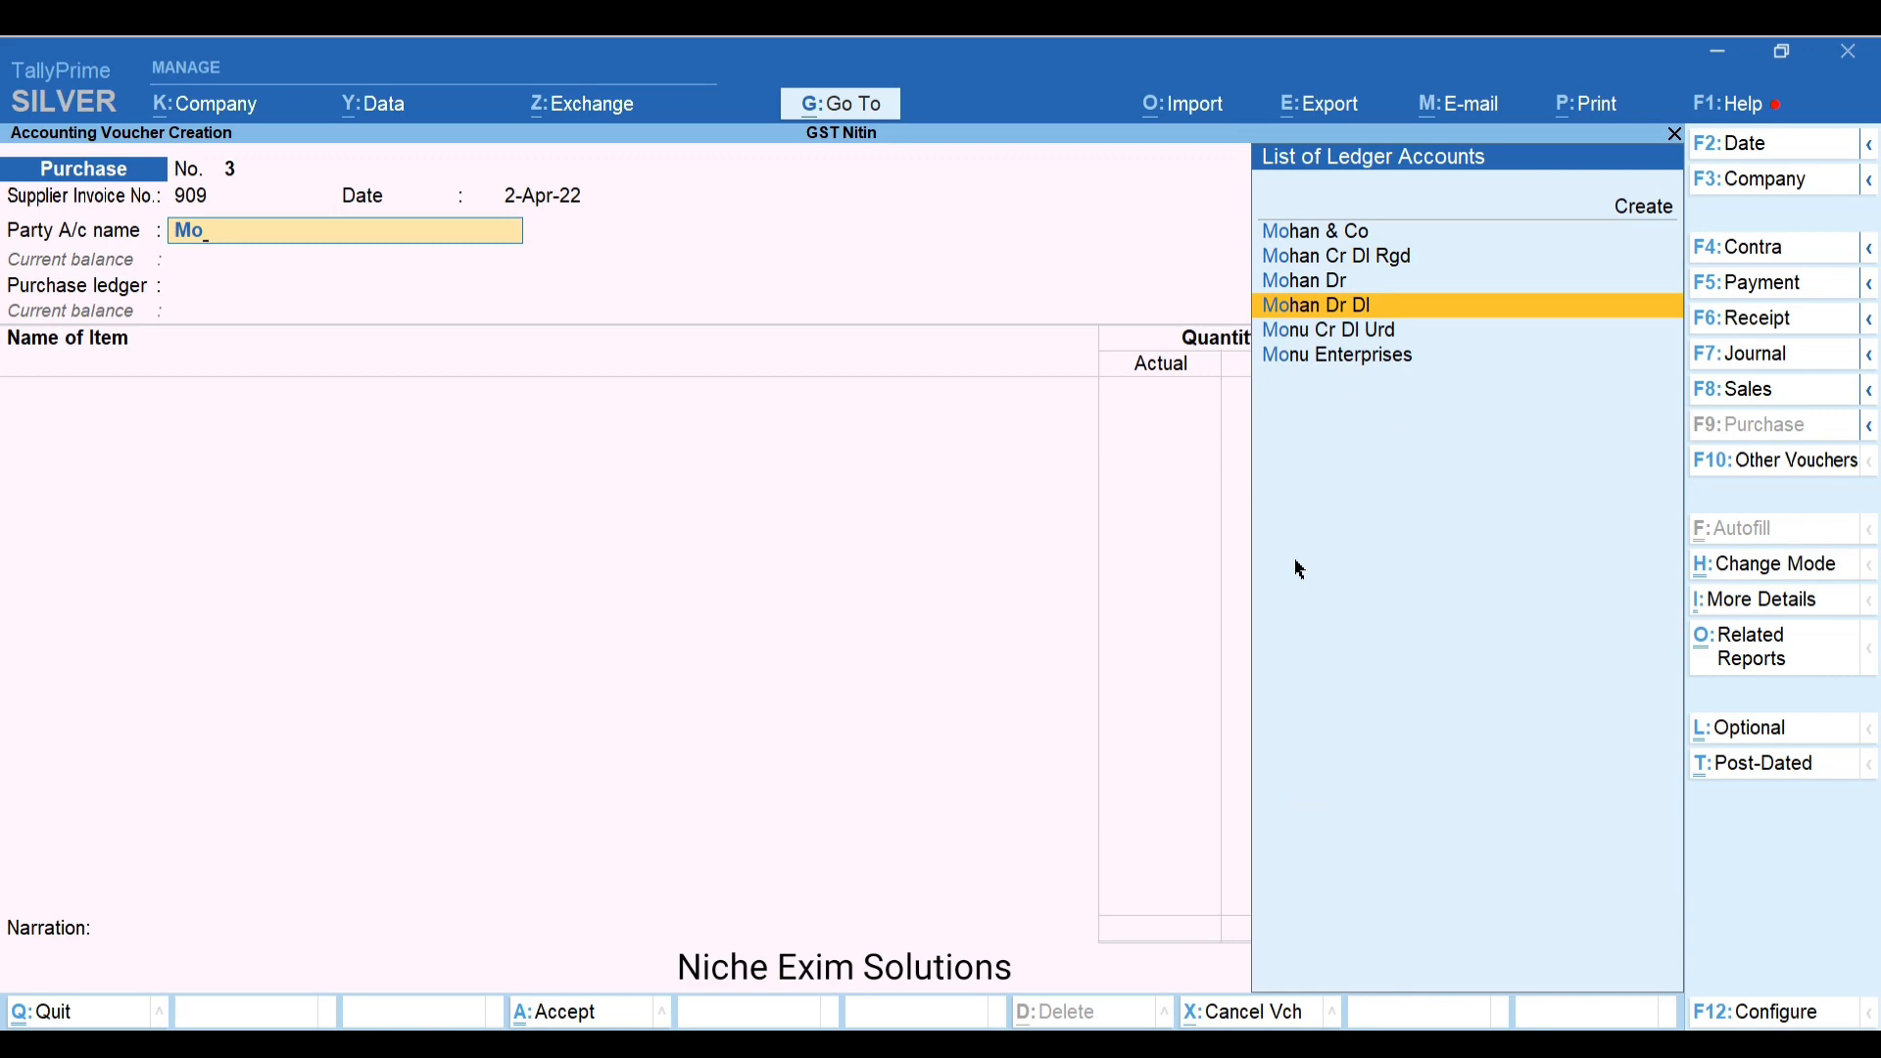
{"action": "key", "text": "Return"}
{"action": "key", "text": "Return"}
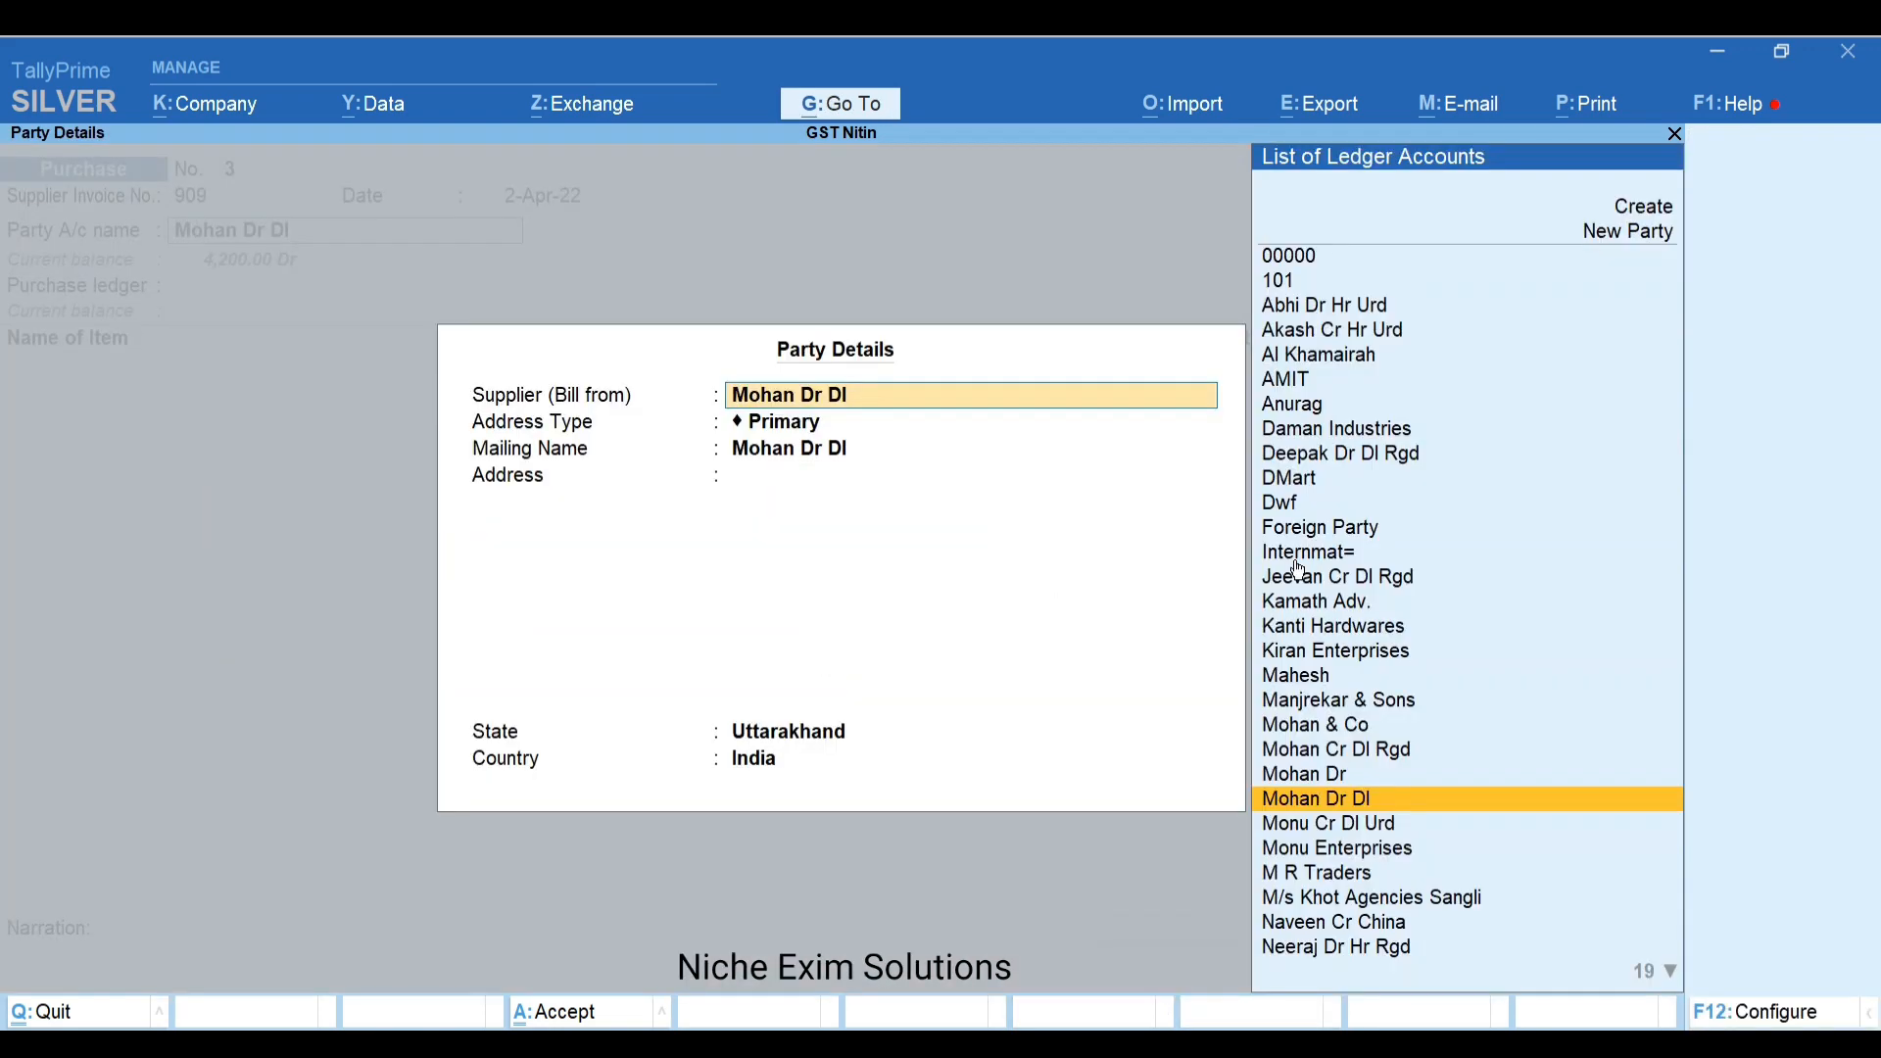
{"action": "key", "text": "ctrl+a"}
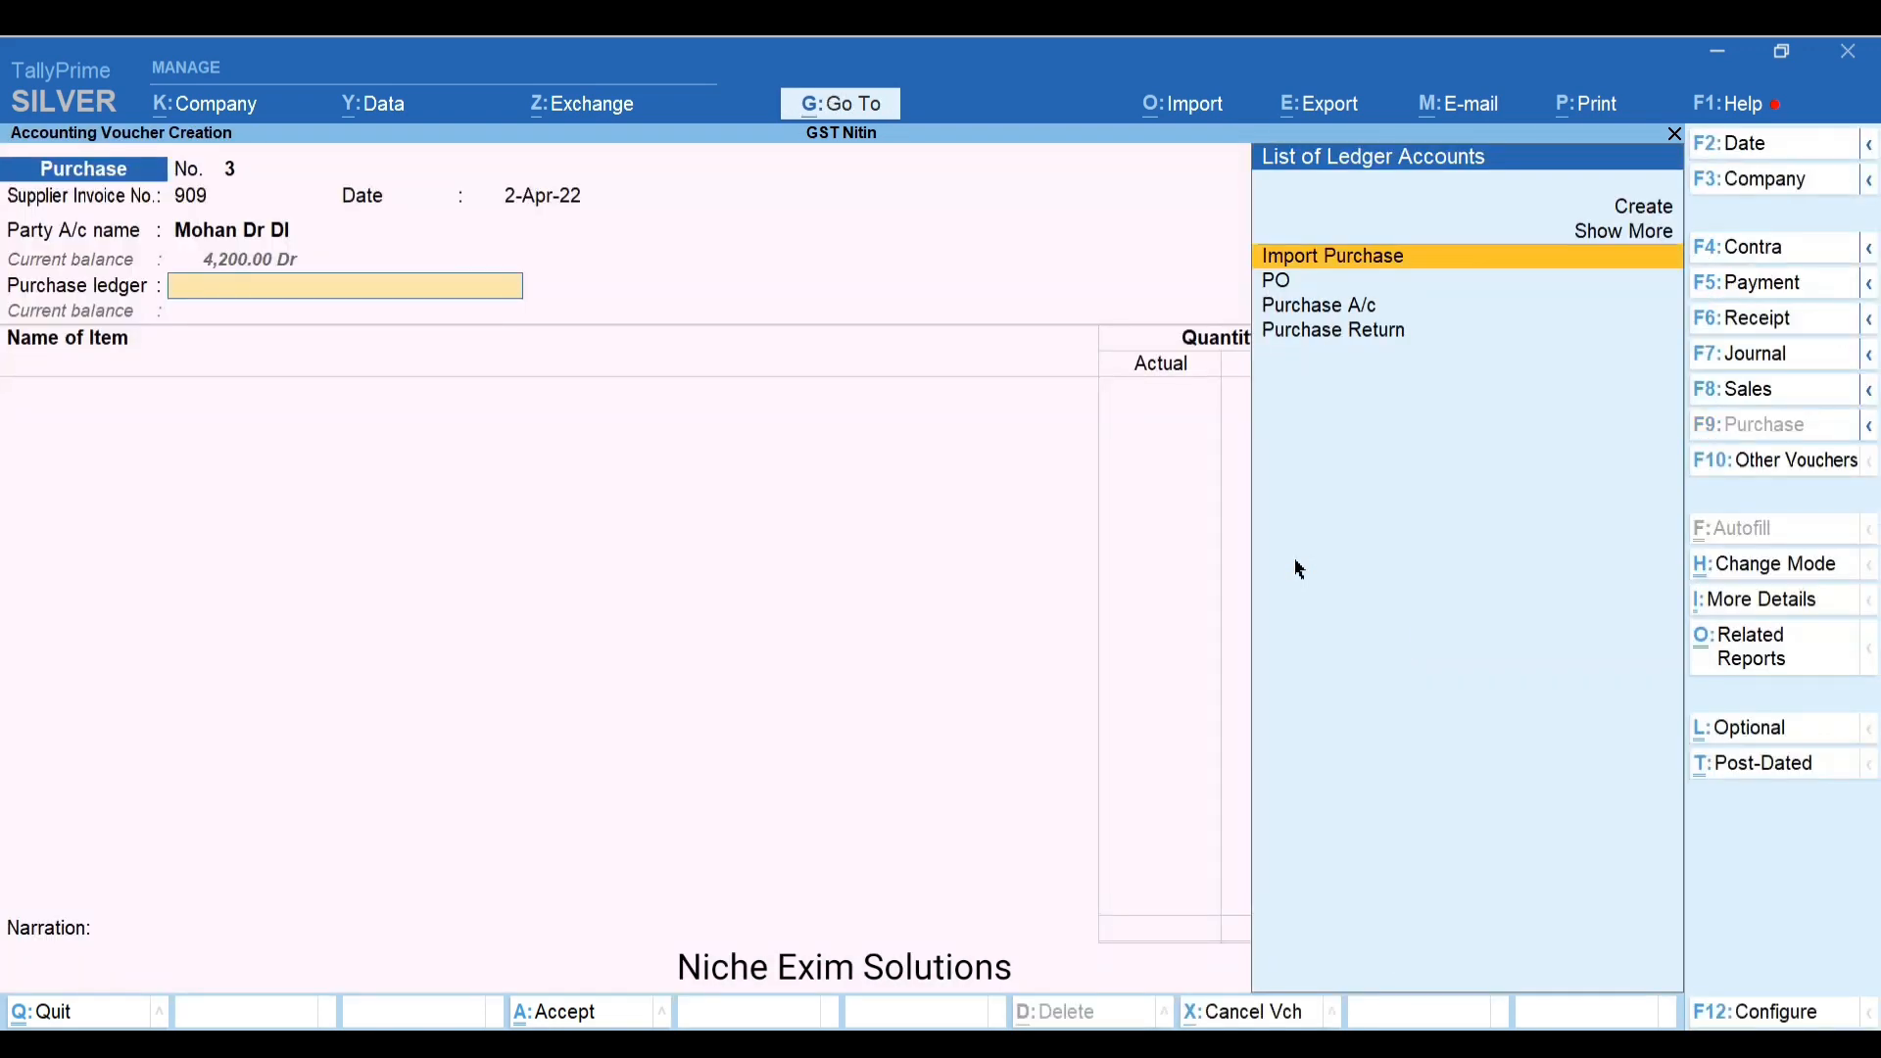
Select Purchase A/c as the purchase ledger for voucher 3
{"action": "key", "text": "Down"}
{"action": "key", "text": "Down"}
{"action": "key", "text": "Return"}
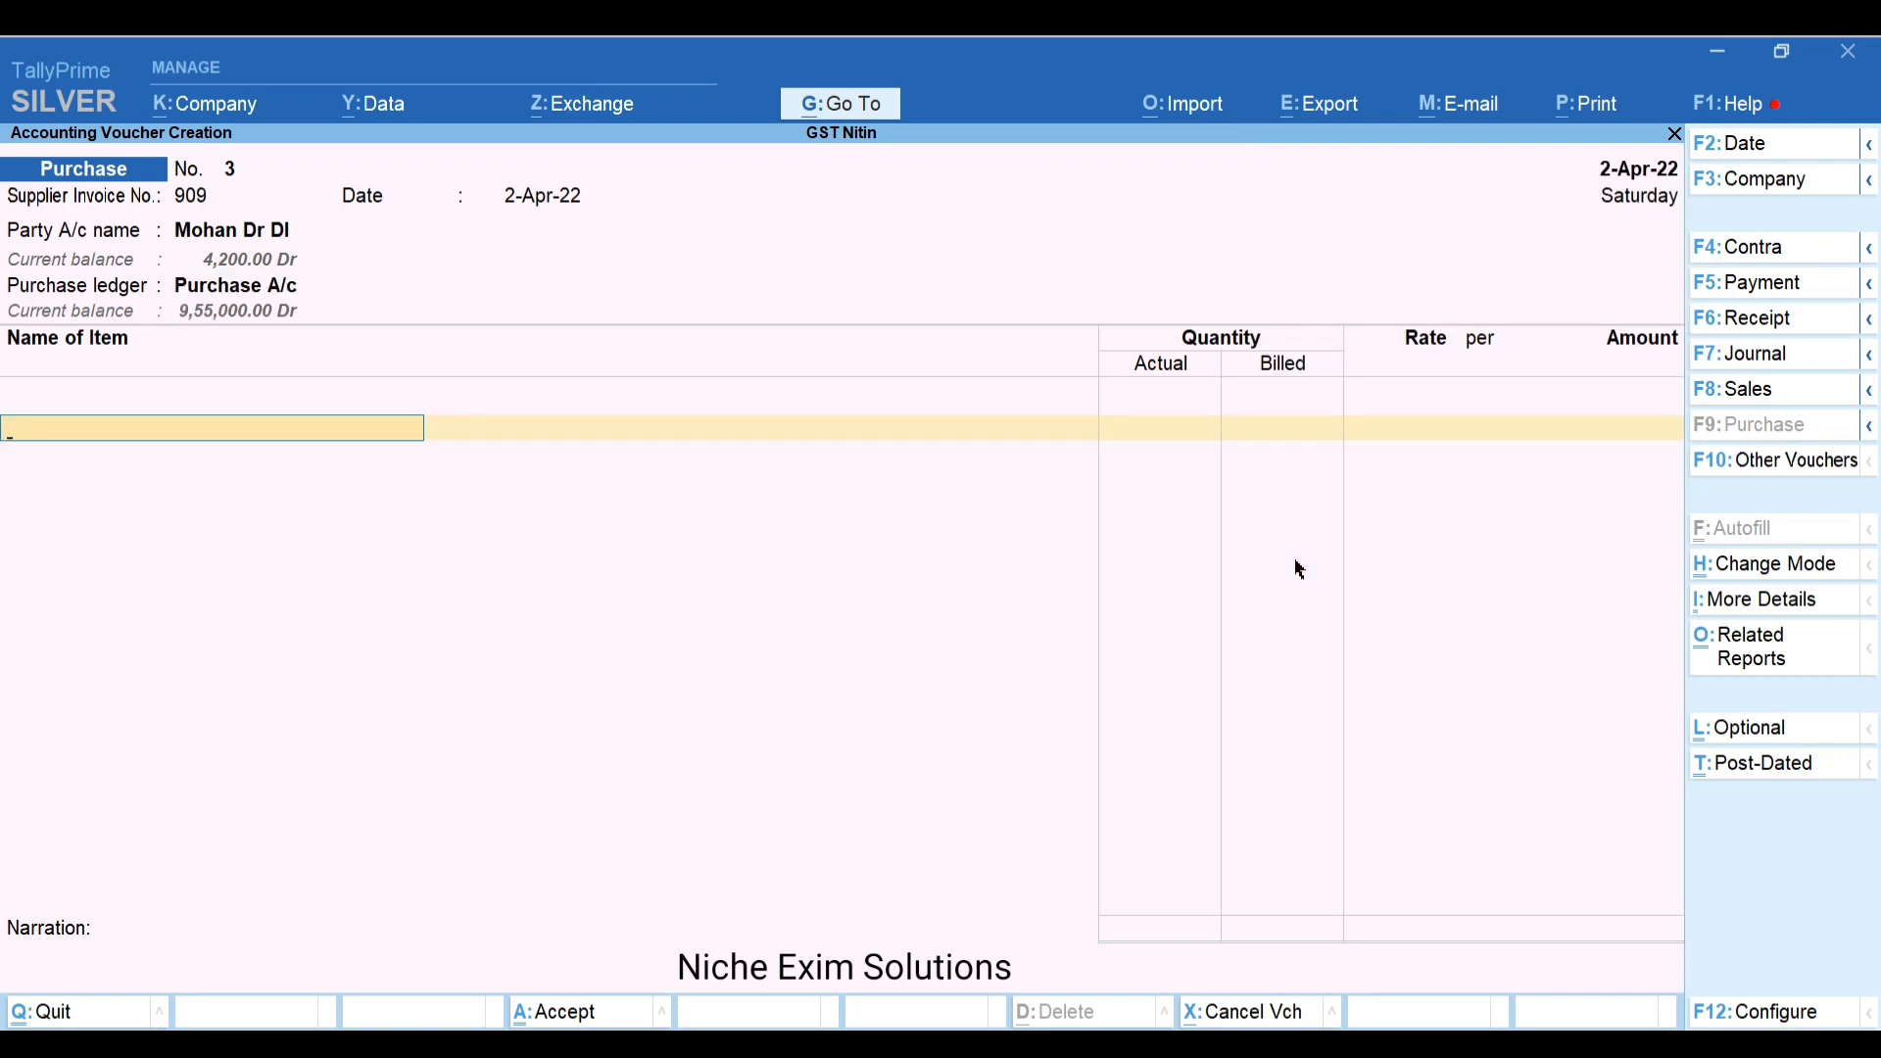
Add the Books stock item with tracking and order numbers Not Applicable, allocated to Main Location
{"action": "key", "text": "Down"}
{"action": "key", "text": "Down"}
{"action": "key", "text": "Down"}
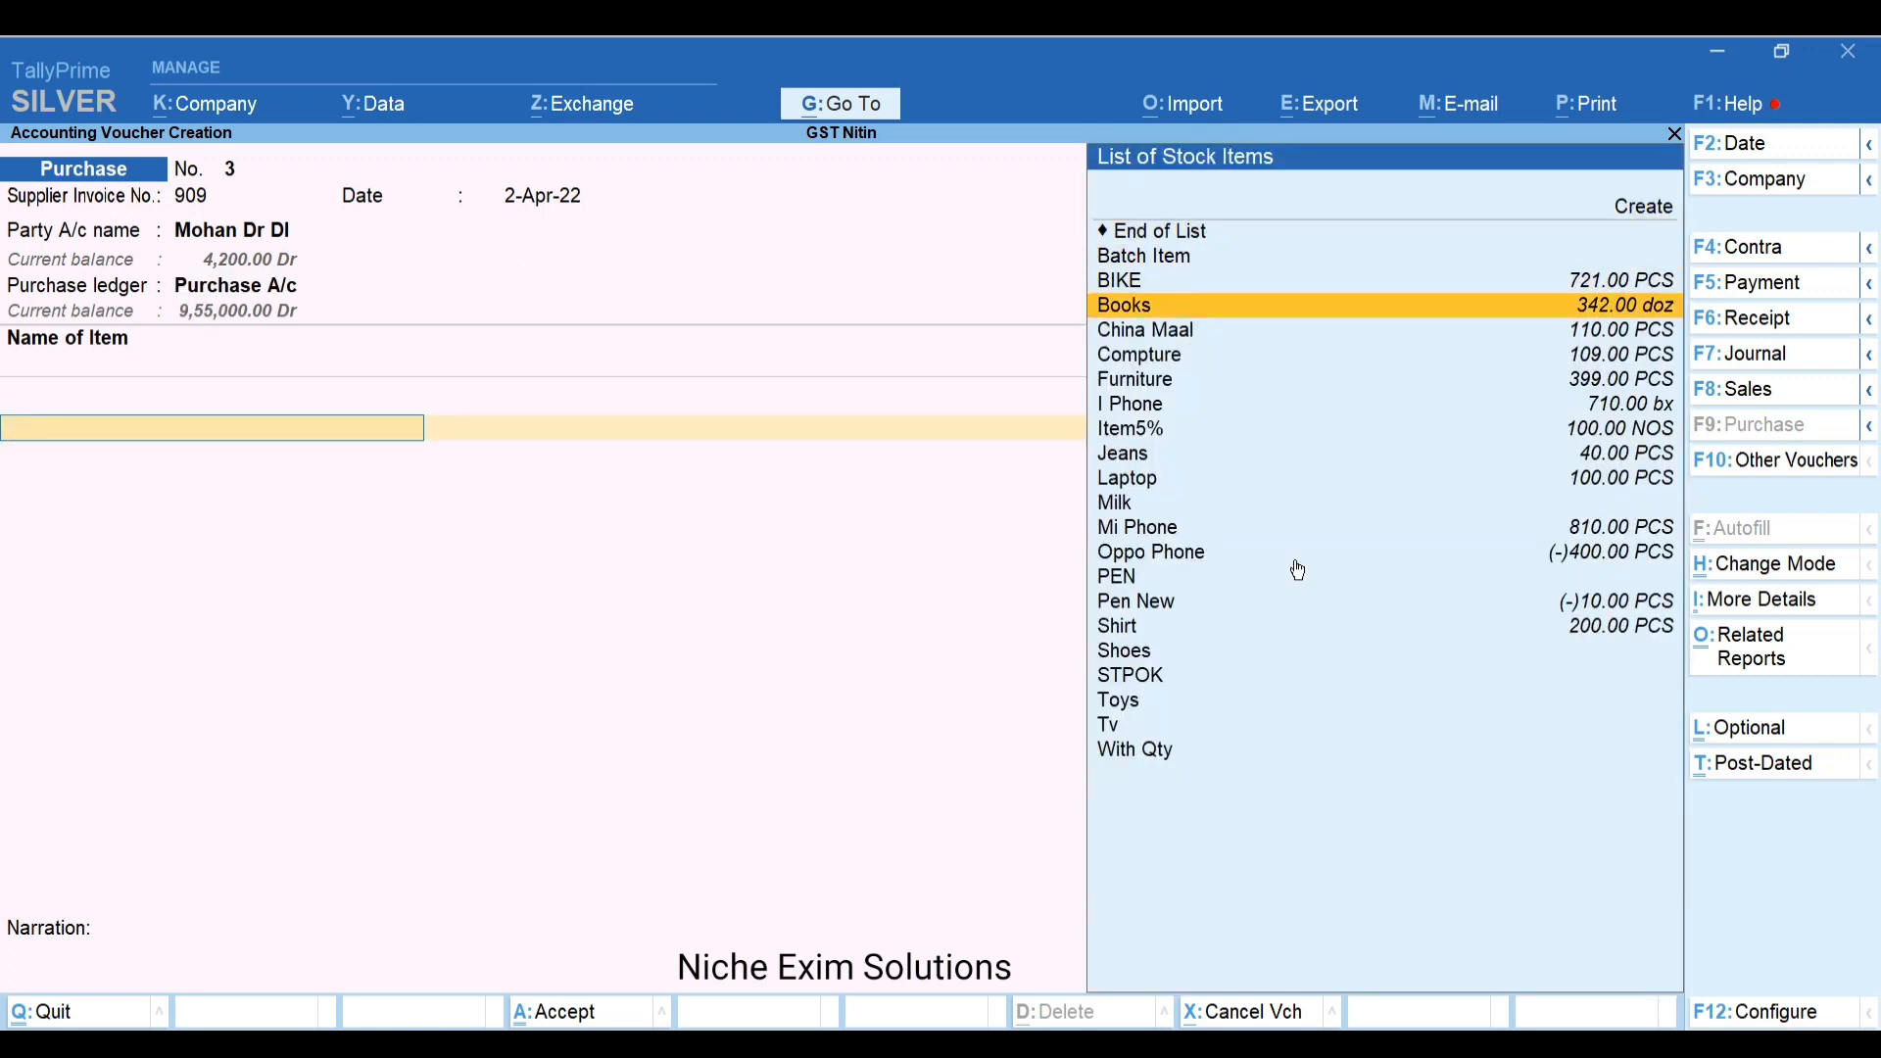
{"action": "key", "text": "Return"}
{"action": "key", "text": "Return"}
{"action": "key", "text": "Return"}
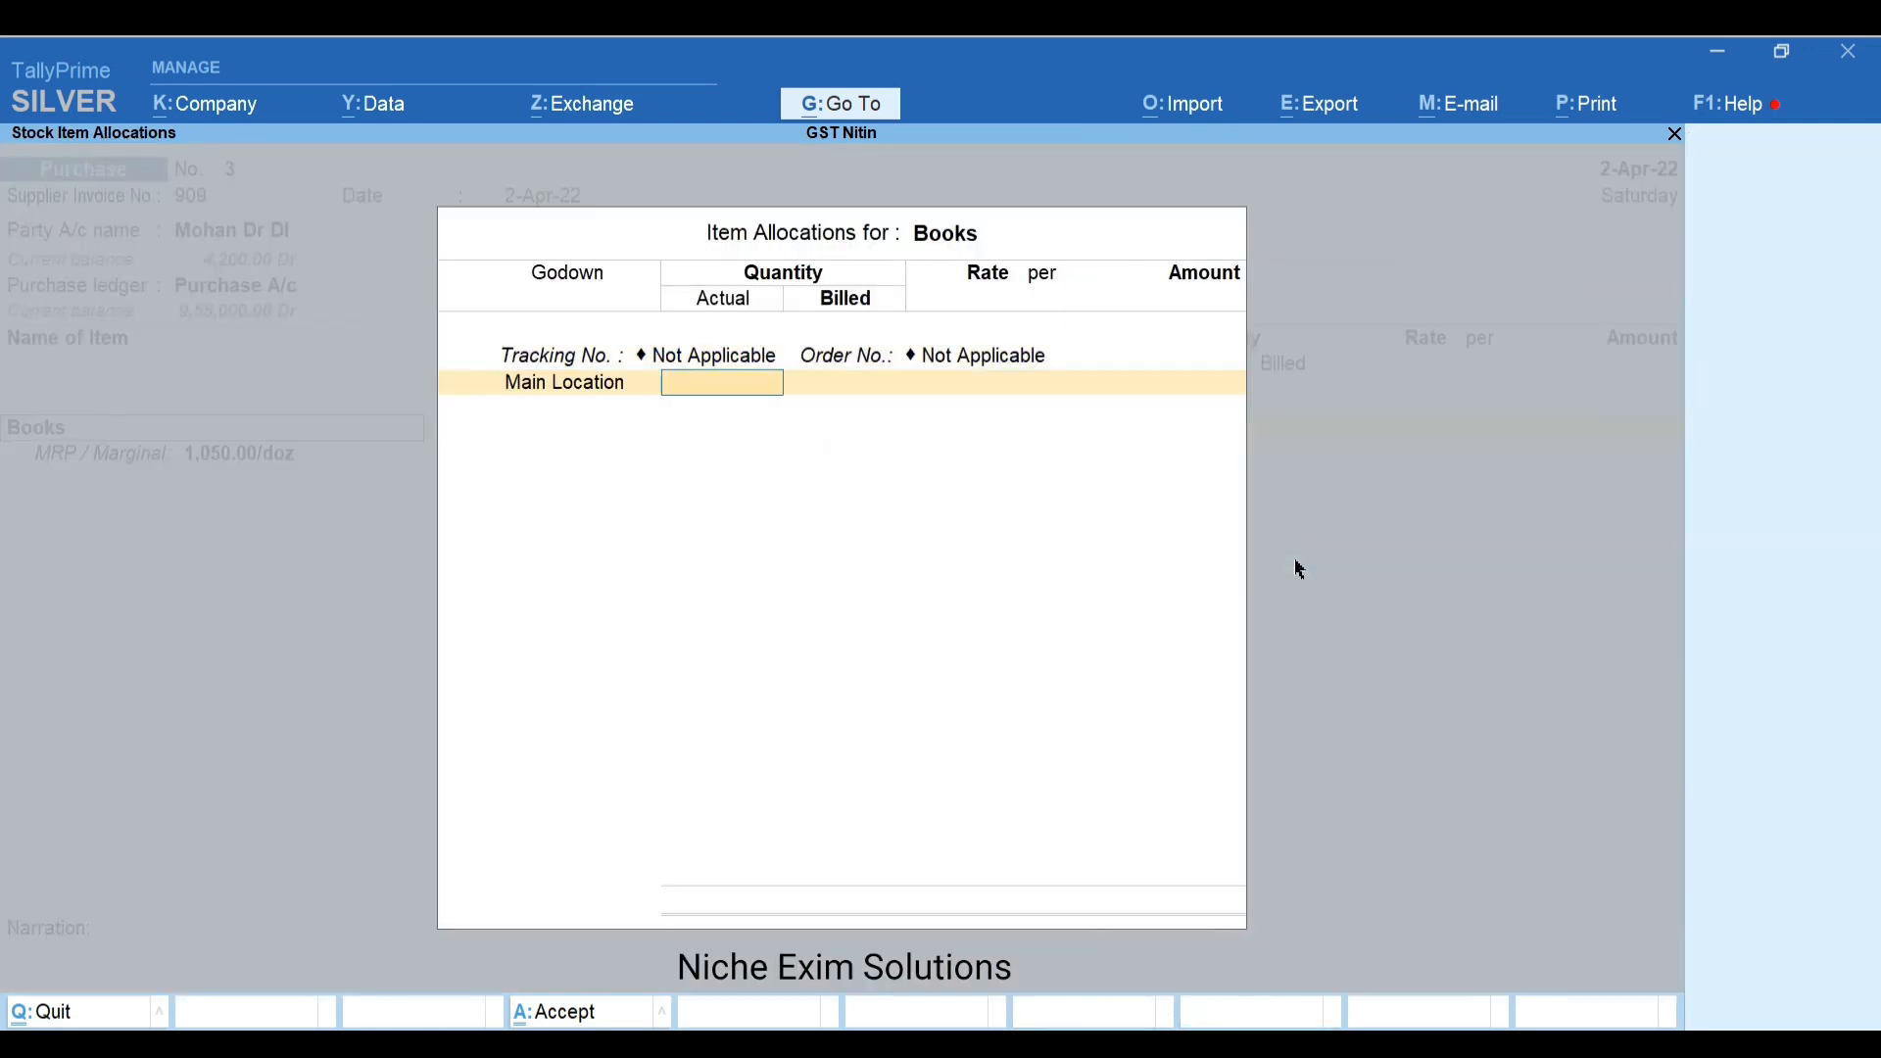
Set the Books quantity to 90 doz, keep the rate of 400.00 per doz, and move to the next item line
{"action": "type", "text": "90"}
{"action": "key", "text": "Return"}
{"action": "key", "text": "Return"}
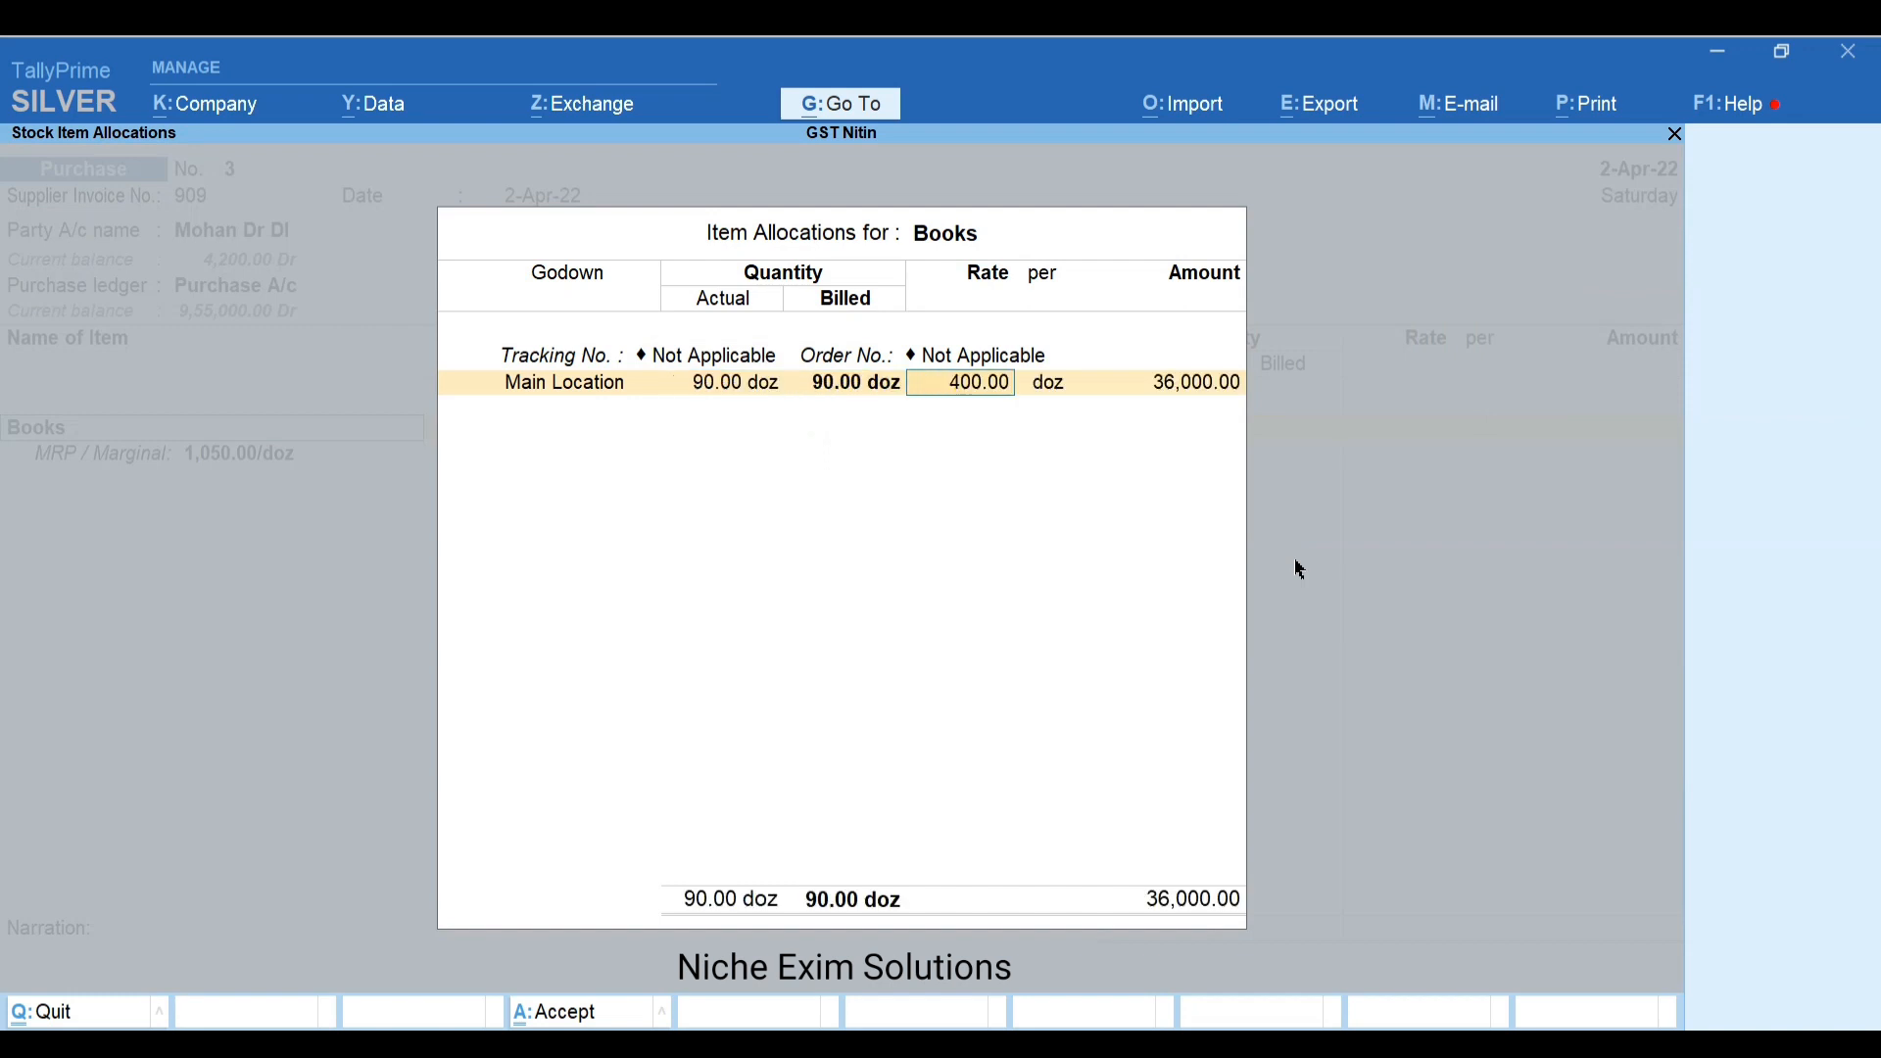
{"action": "key", "text": "Return"}
{"action": "key", "text": "Return"}
{"action": "key", "text": "Return"}
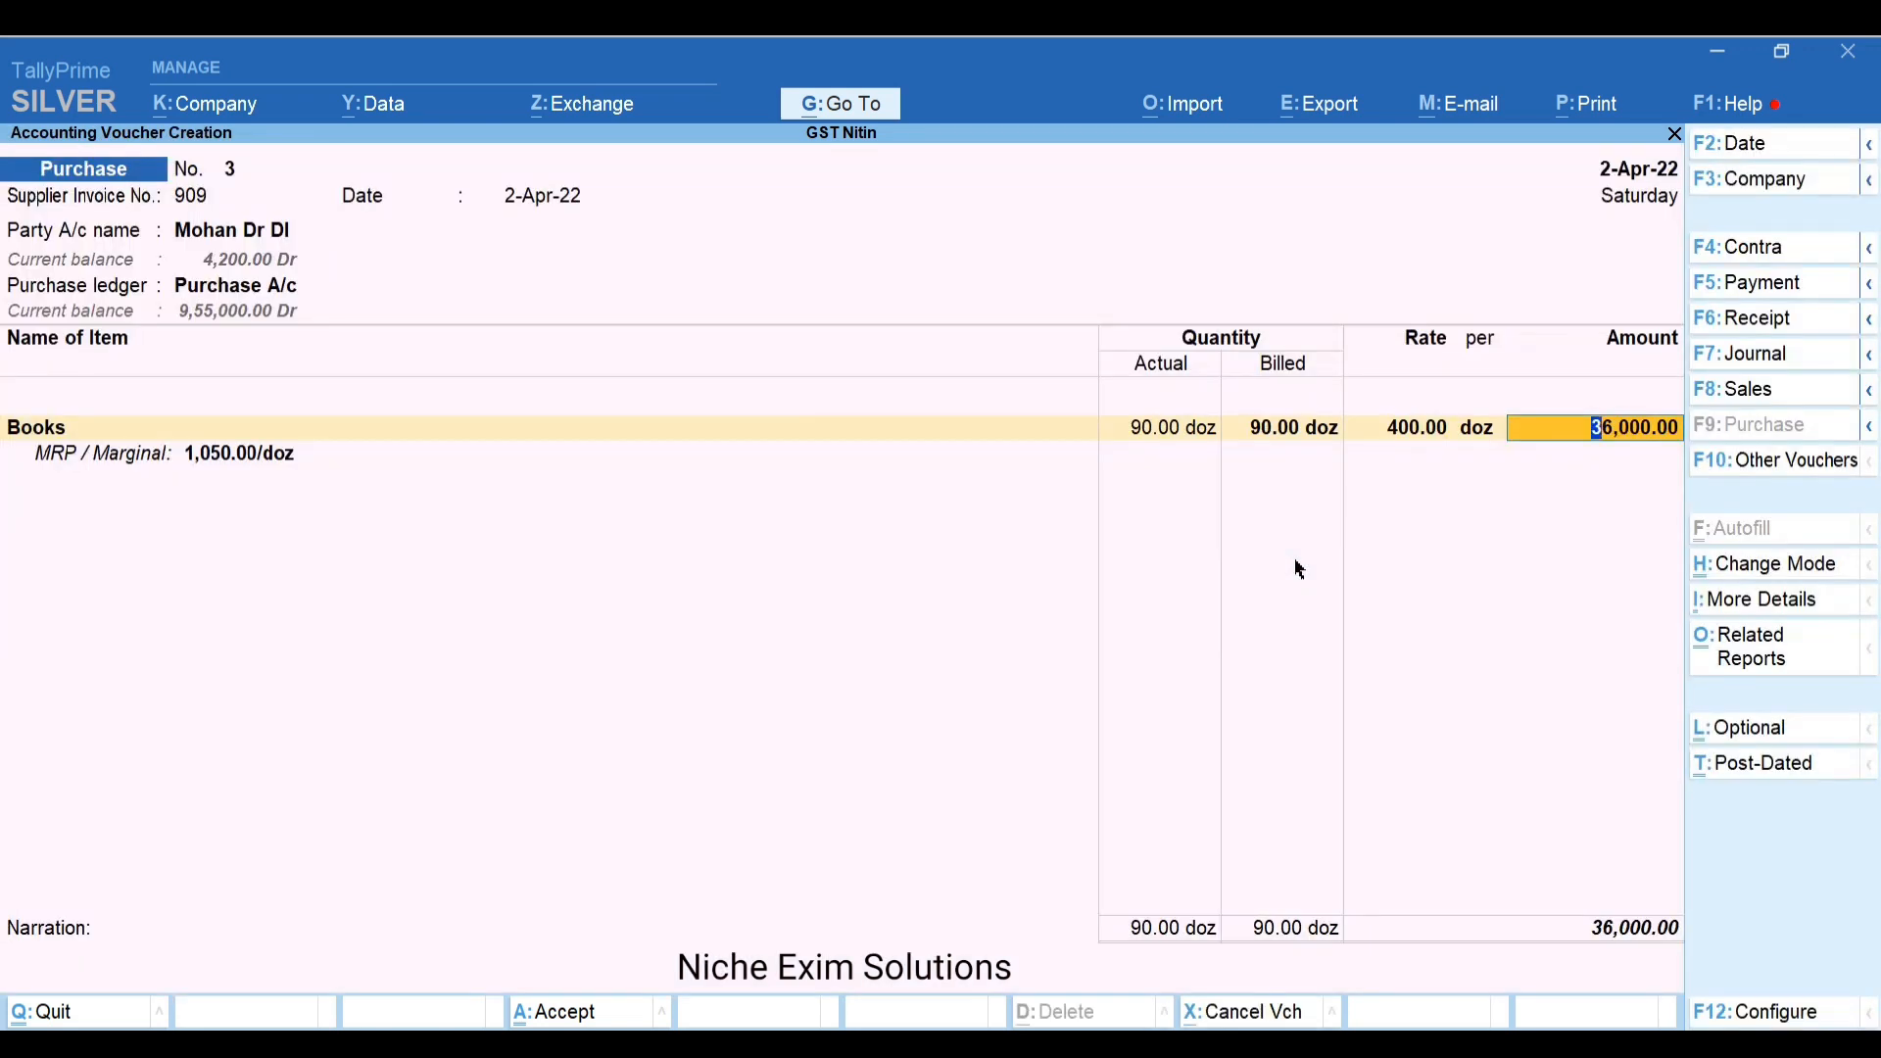
{"action": "key", "text": "Return"}
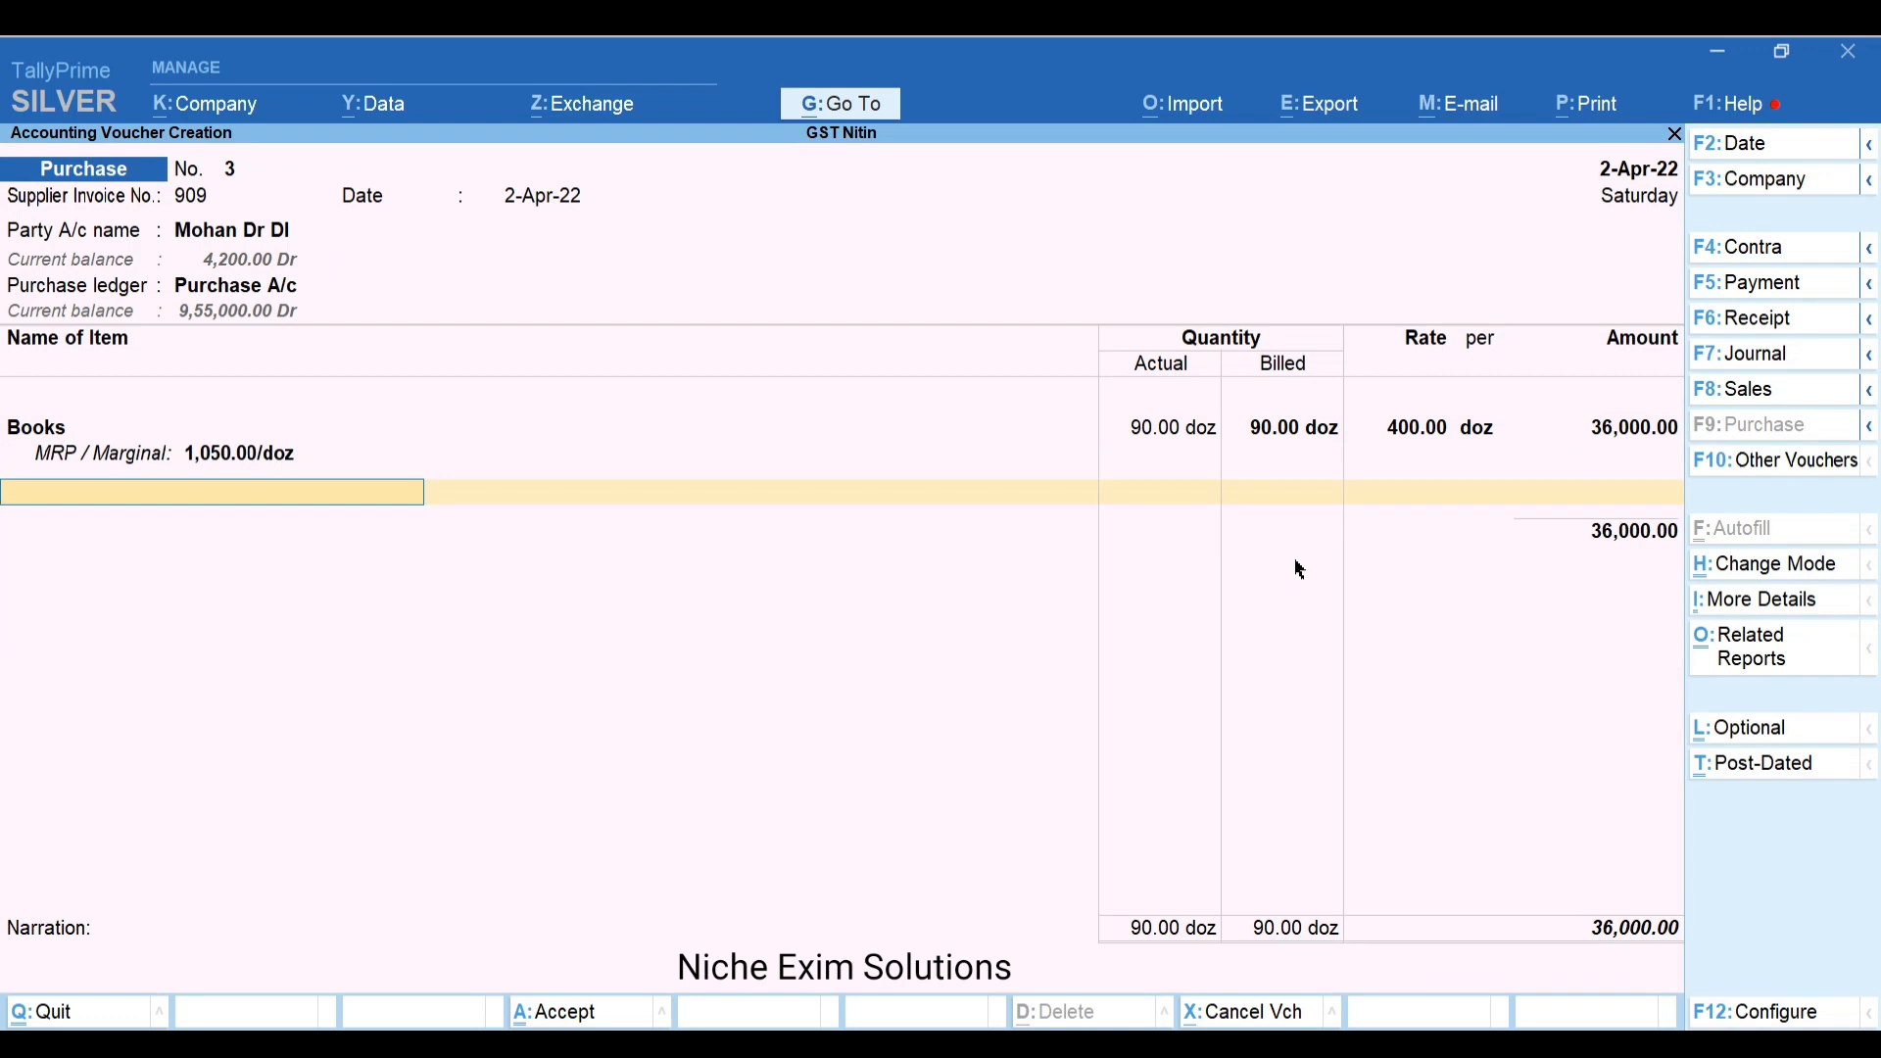
{"action": "key", "text": "space"}
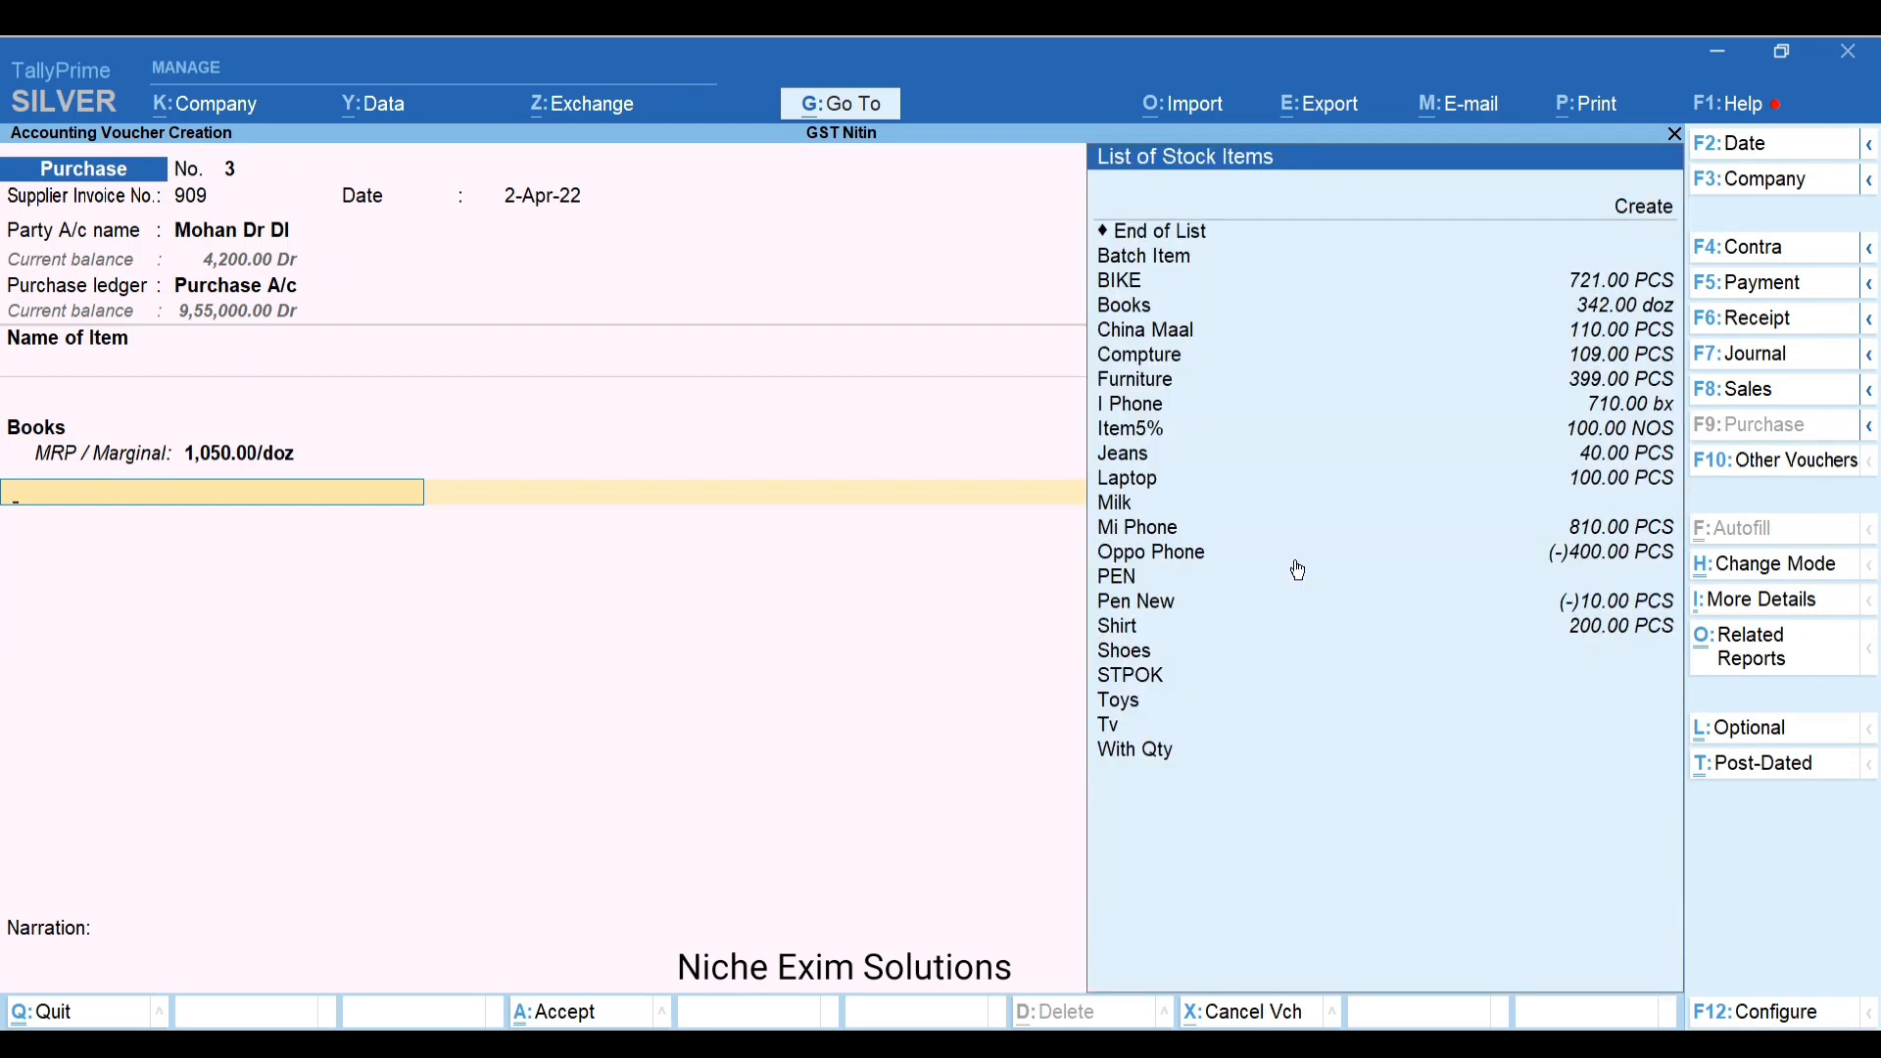
Add the Pen New stock item to voucher 3 with tracking and order numbers Not Applicable, allocated to Main Location
{"action": "type", "text": "Pen"}
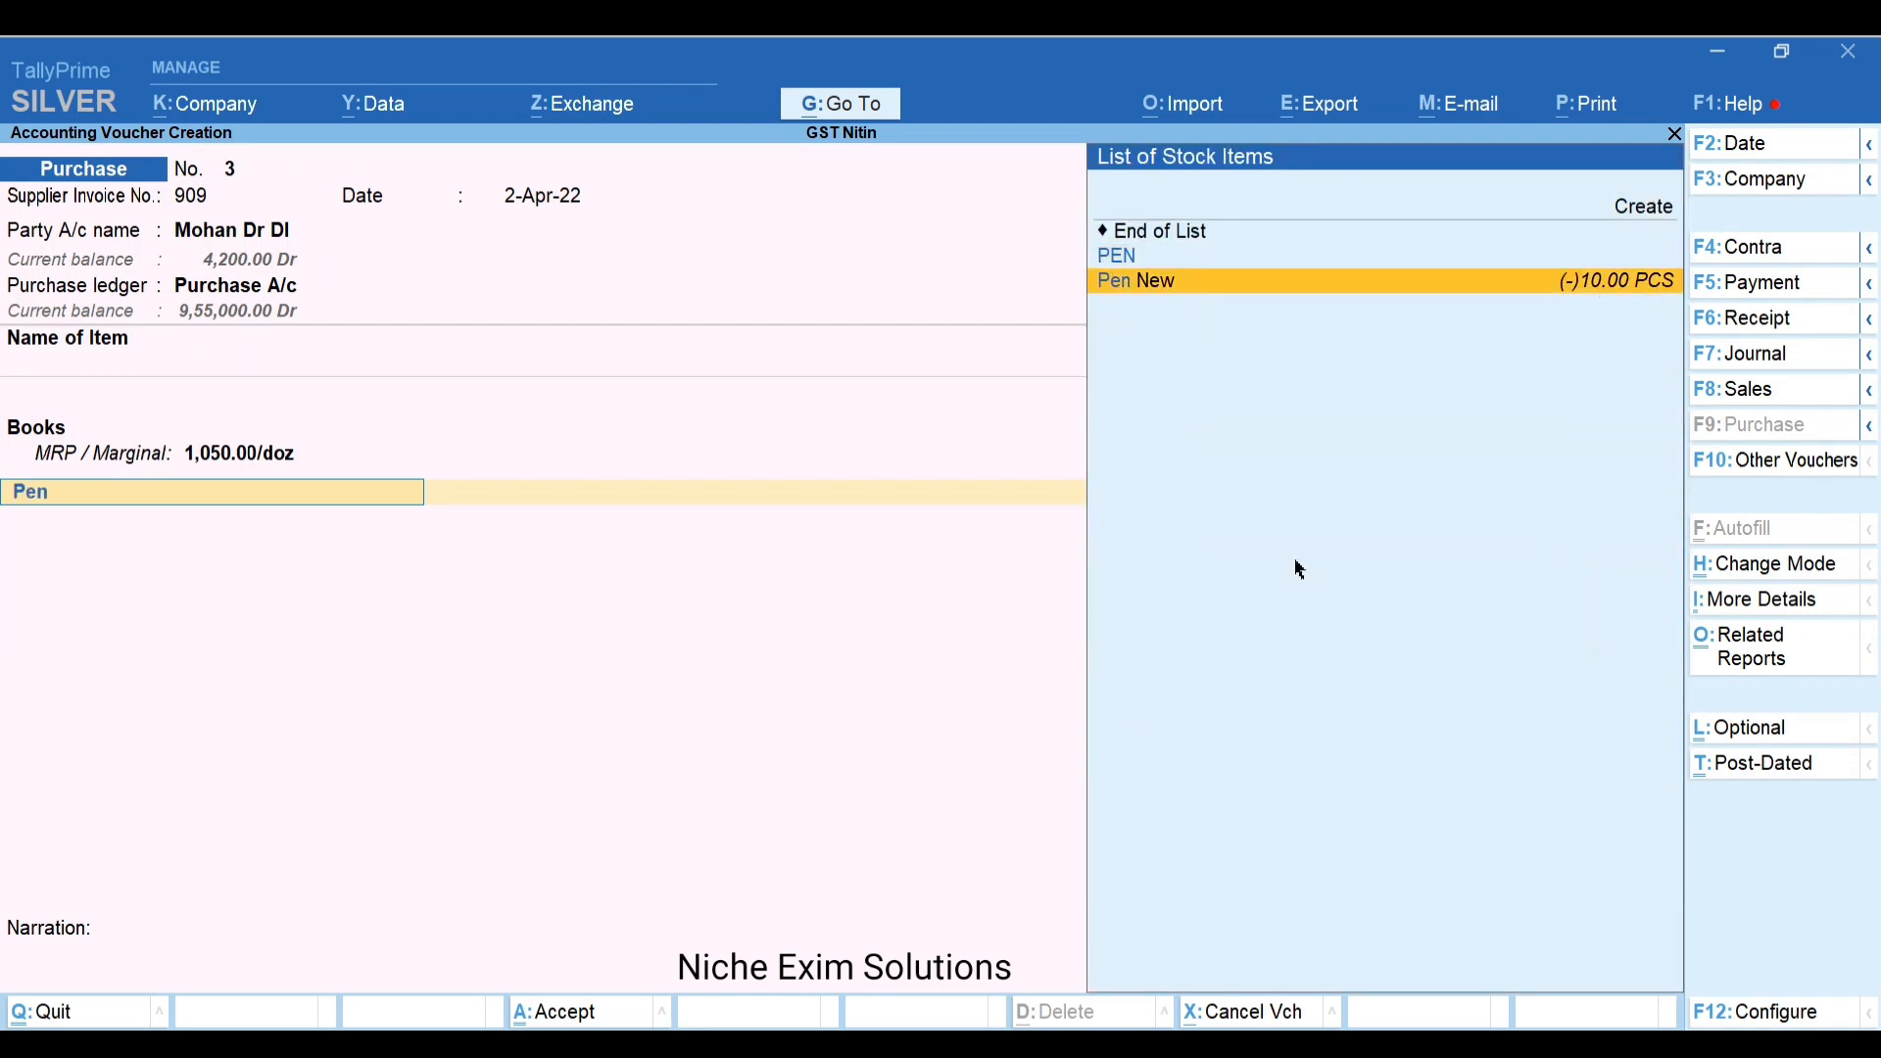
{"action": "key", "text": "Return"}
{"action": "key", "text": "Return"}
{"action": "key", "text": "Return"}
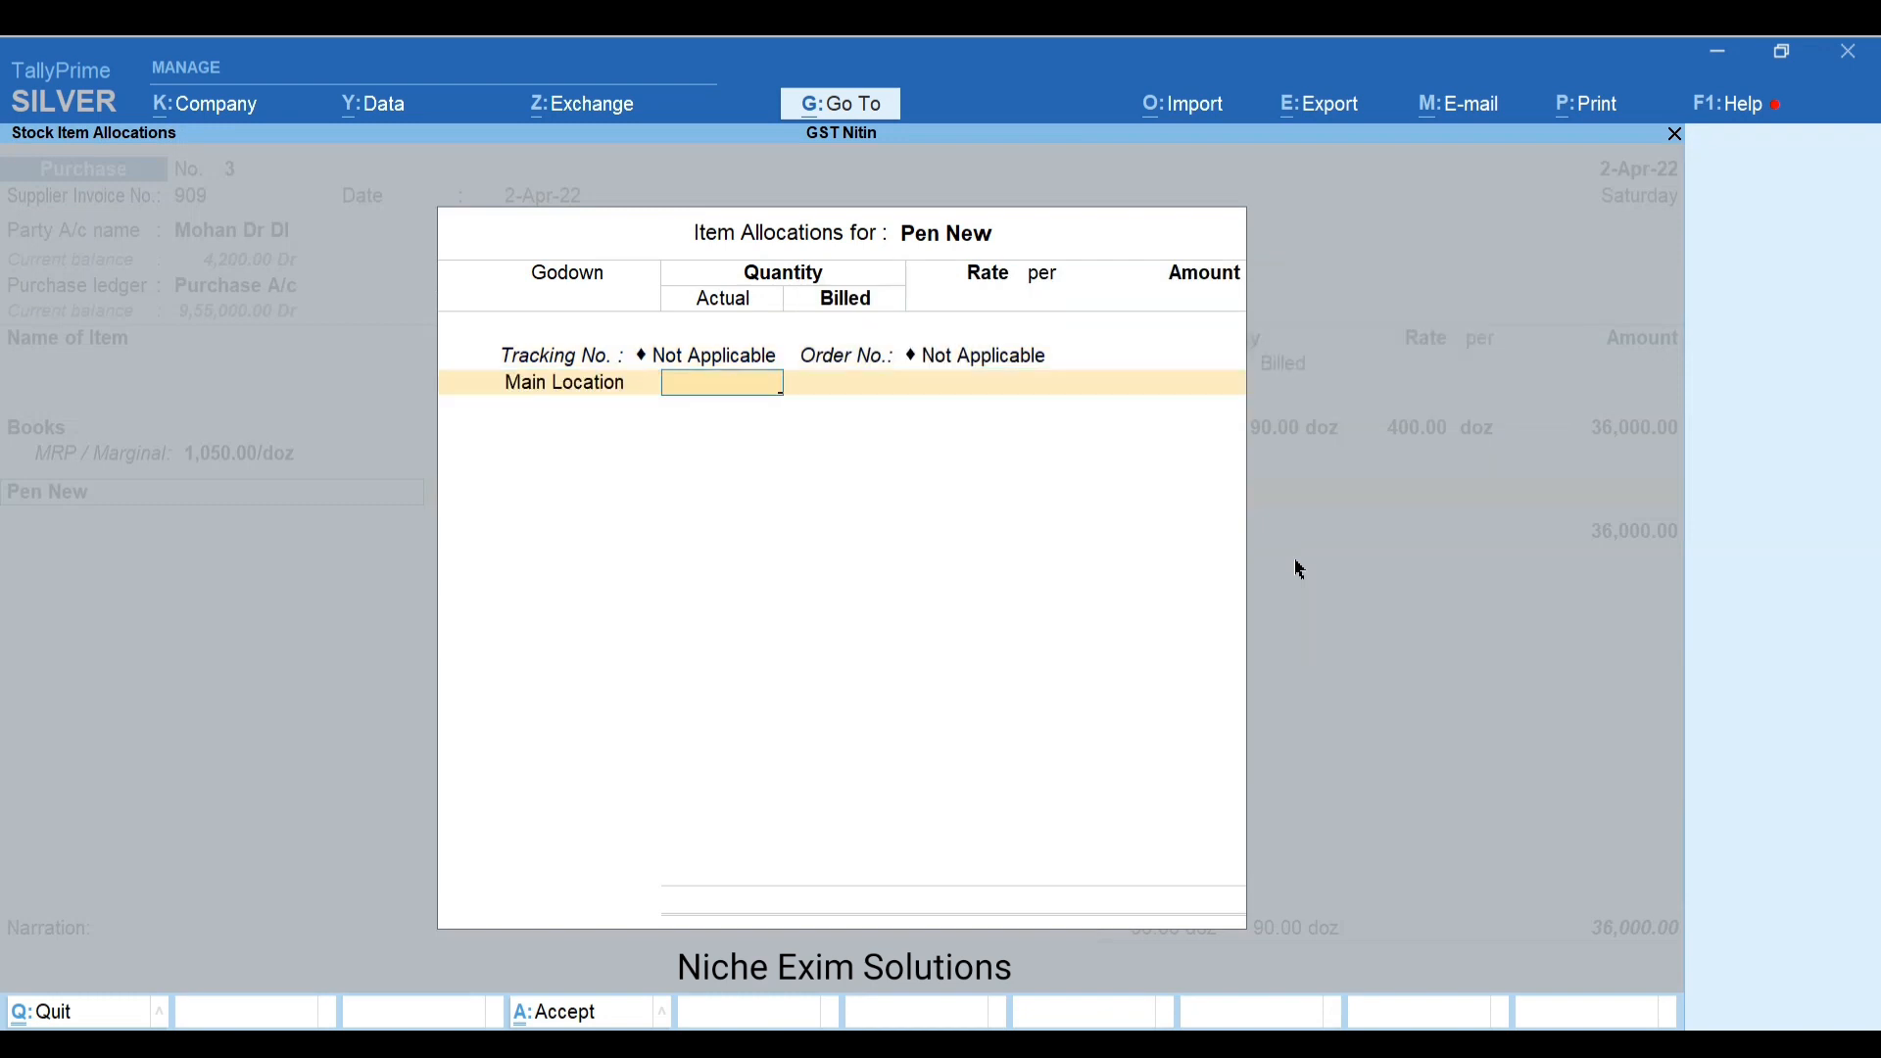
Set the Pen New quantity to 800 PCS at a rate of 5 per PCS and complete the item line
{"action": "type", "text": "800"}
{"action": "key", "text": "Return"}
{"action": "key", "text": "Return"}
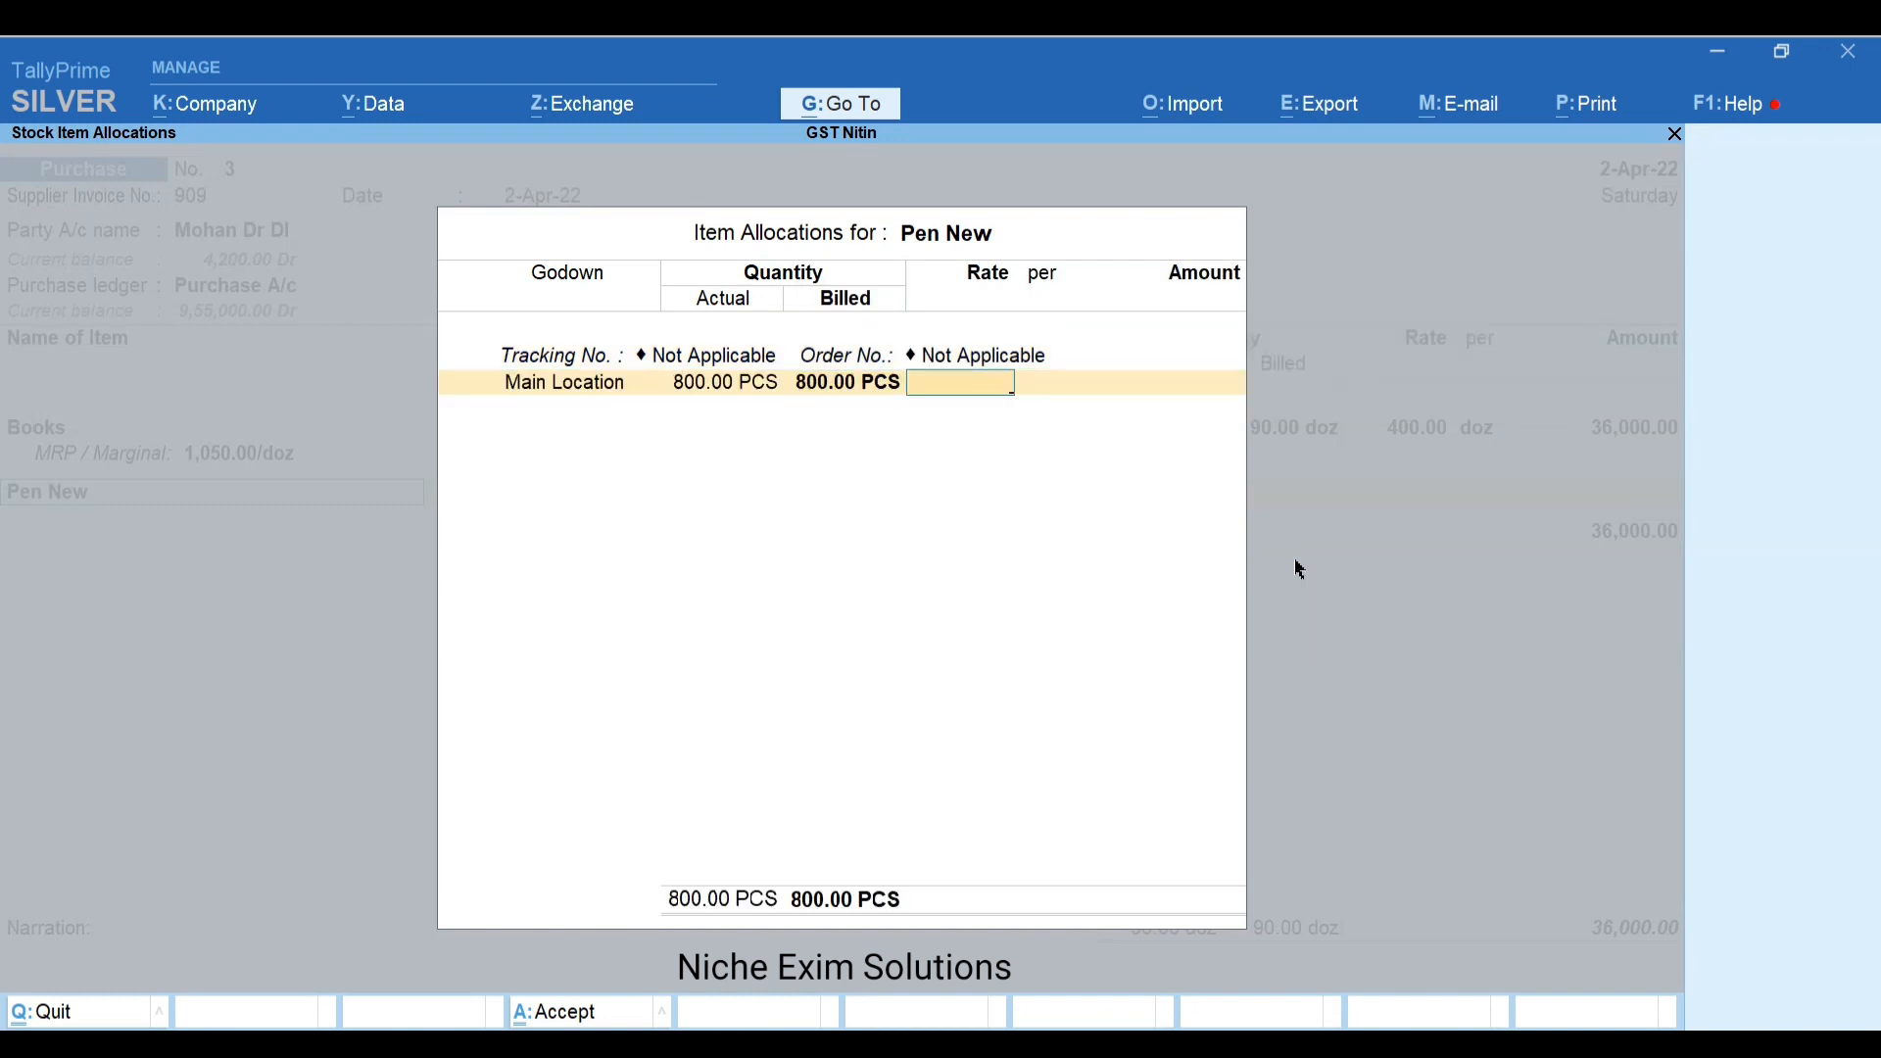
{"action": "type", "text": "5"}
{"action": "key", "text": "Return"}
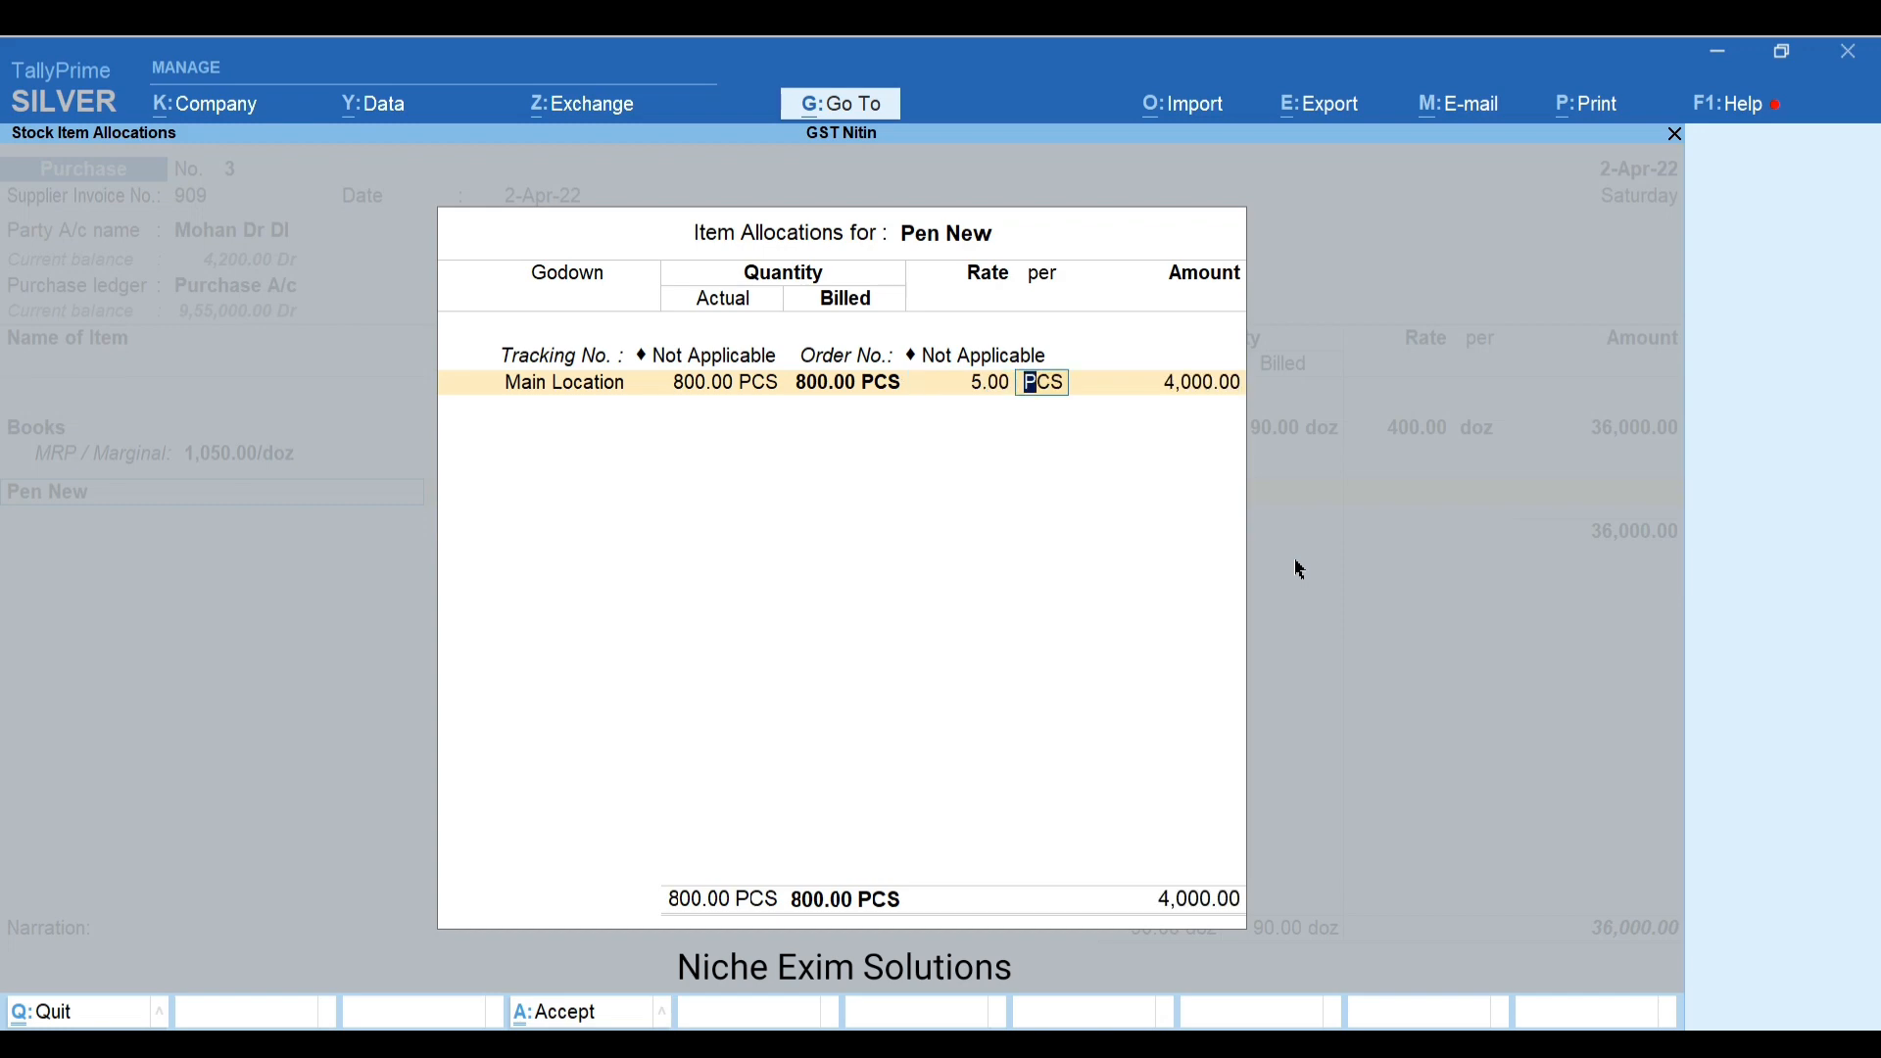
{"action": "key", "text": "Return"}
{"action": "key", "text": "Return"}
{"action": "key", "text": "Return"}
{"action": "key", "text": "Return"}
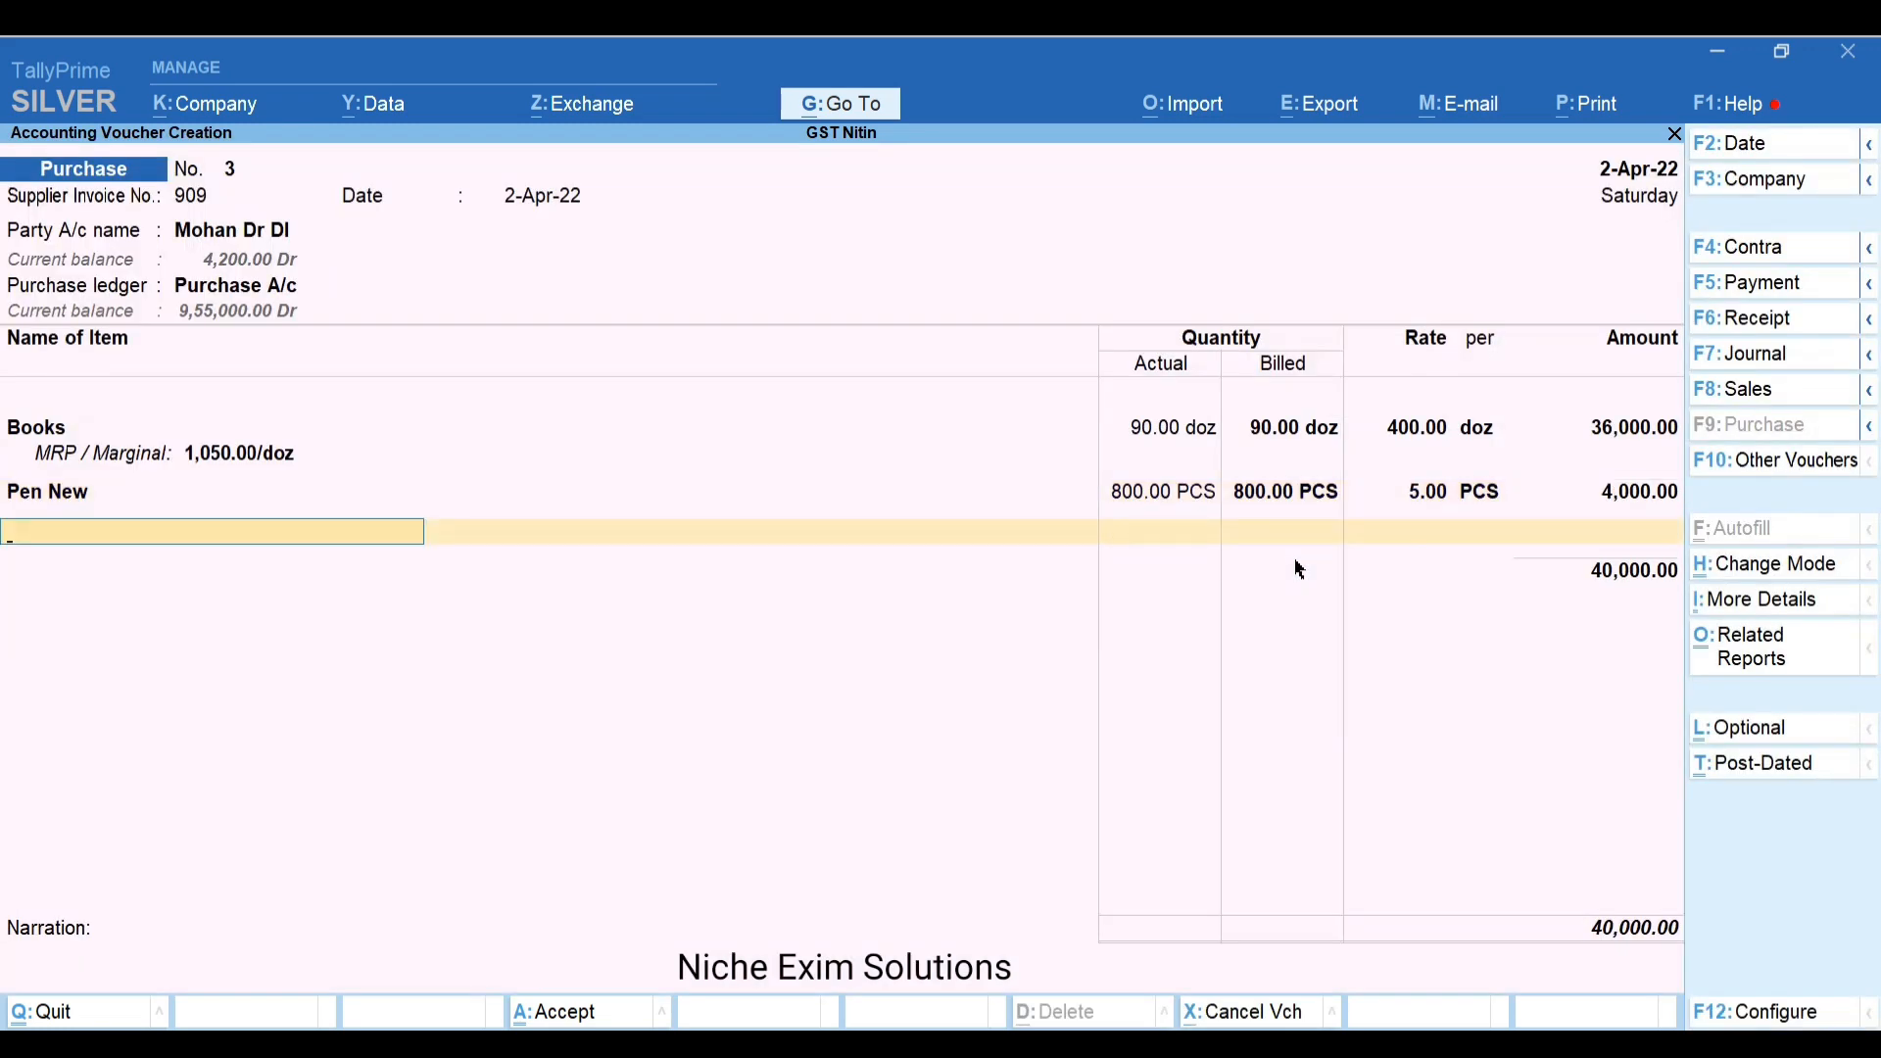
Add the Jeans stock item with tracking and order numbers Not Applicable, allocated to Main Location
{"action": "key", "text": "Down"}
{"action": "key", "text": "Down"}
{"action": "key", "text": "Down"}
{"action": "key", "text": "Down"}
{"action": "key", "text": "Down"}
{"action": "key", "text": "Down"}
{"action": "key", "text": "Down"}
{"action": "key", "text": "Down"}
{"action": "key", "text": "Down"}
{"action": "key", "text": "Down"}
{"action": "key", "text": "Down"}
{"action": "key", "text": "Down"}
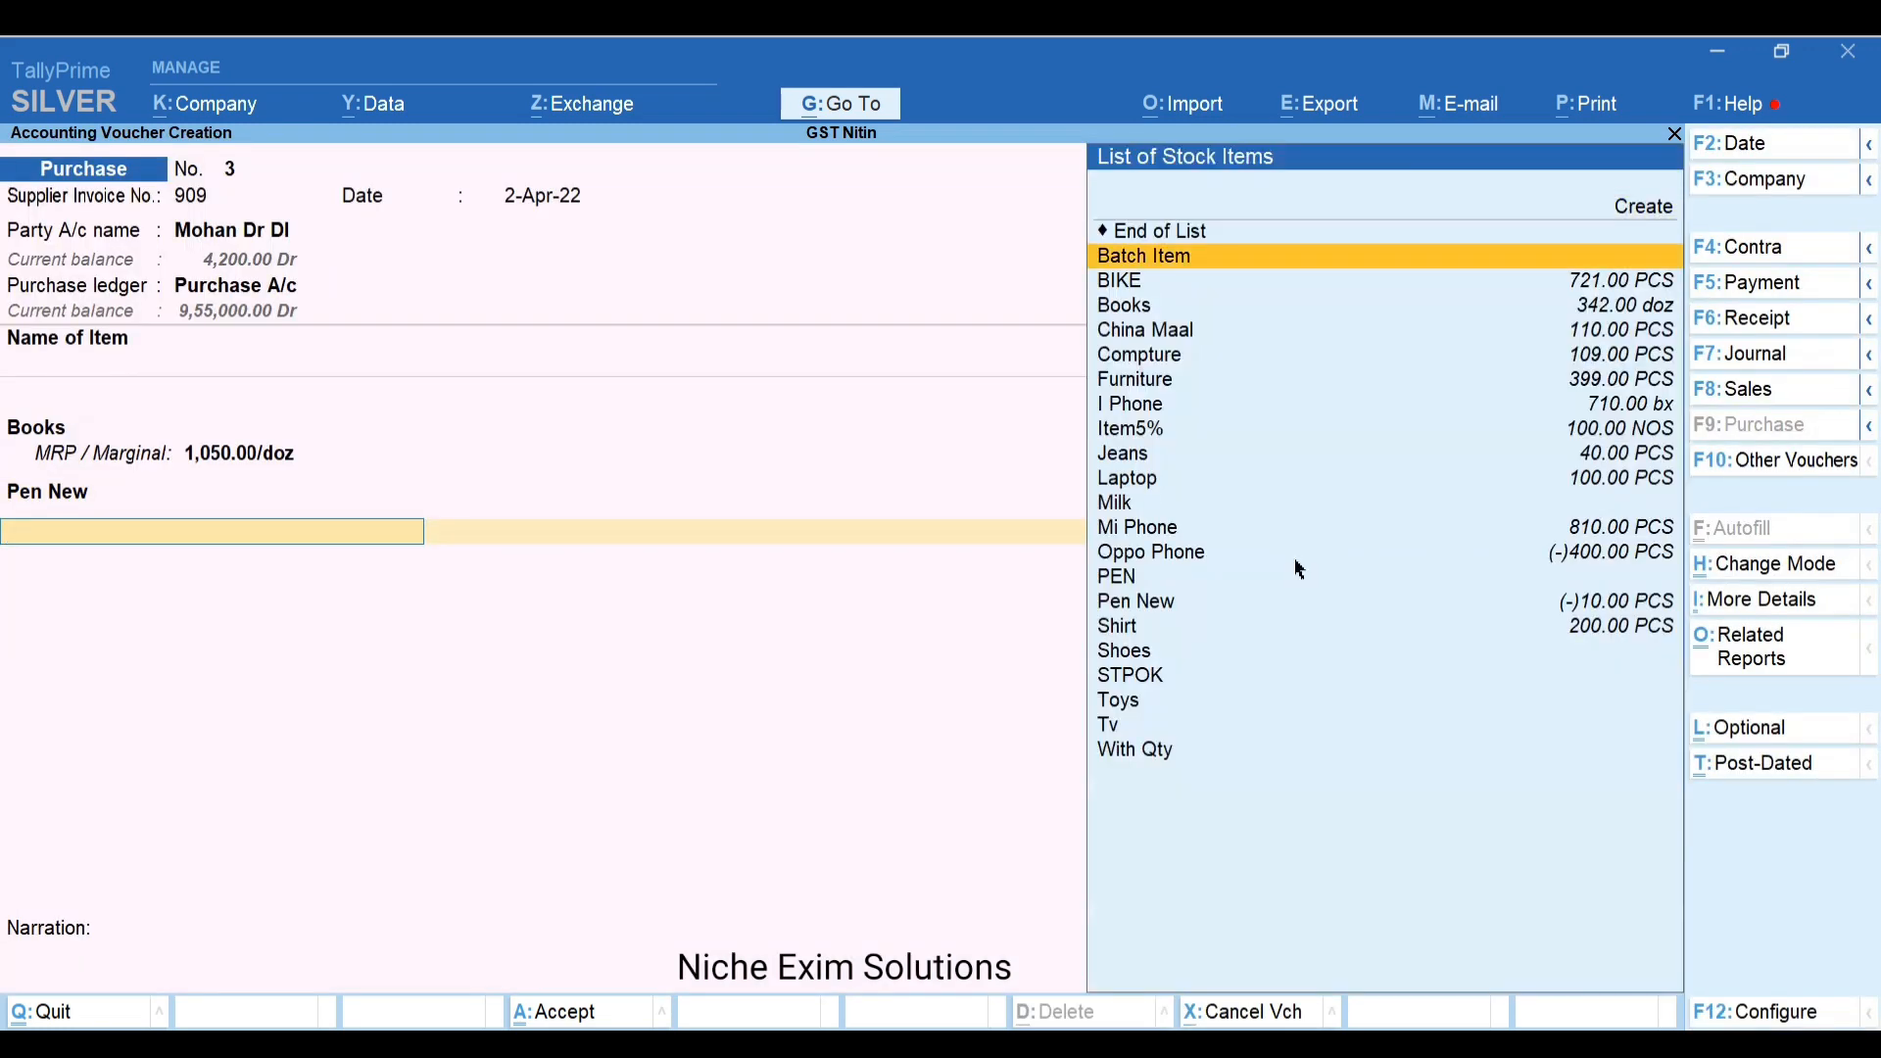
{"action": "key", "text": "Return"}
{"action": "key", "text": "Return"}
{"action": "key", "text": "Return"}
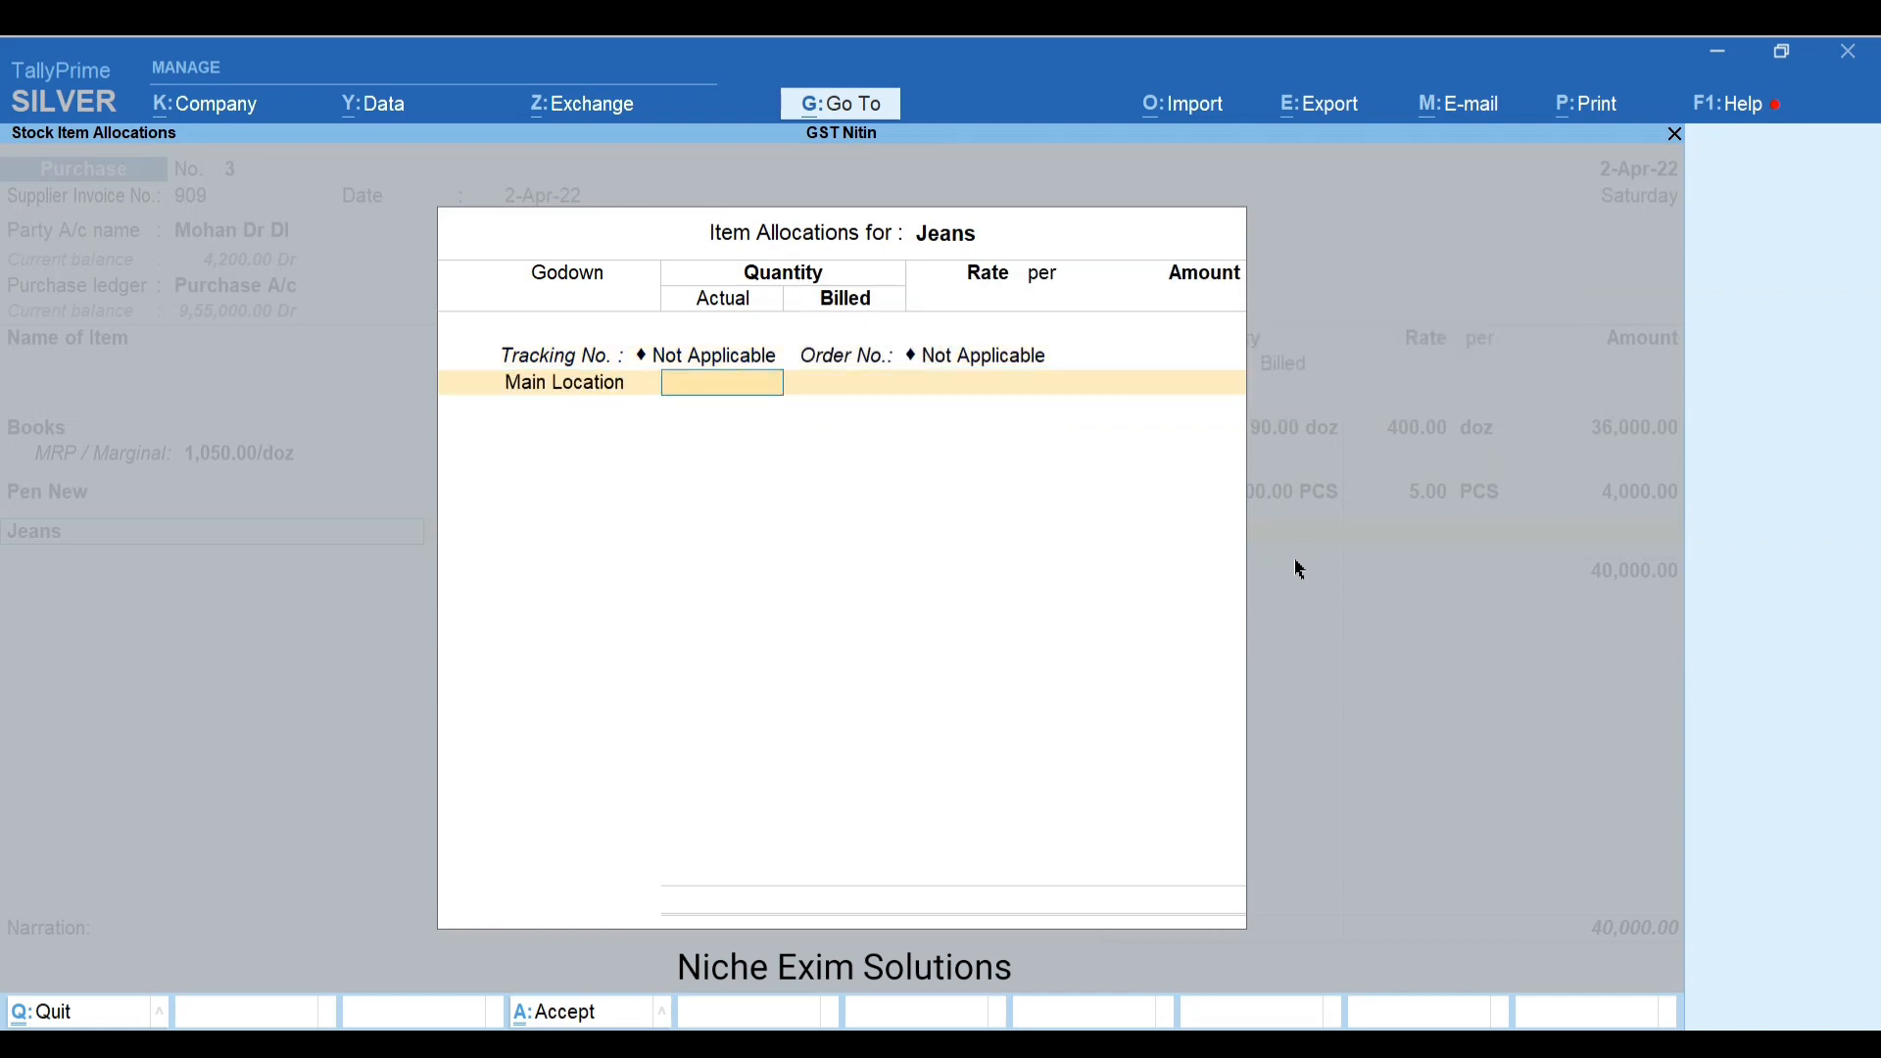
Set the Jeans quantity to 80 PCS, keep the rate of 6,000.00 per PCS, and complete the item line
{"action": "type", "text": "80"}
{"action": "key", "text": "Return"}
{"action": "key", "text": "Return"}
{"action": "key", "text": "Return"}
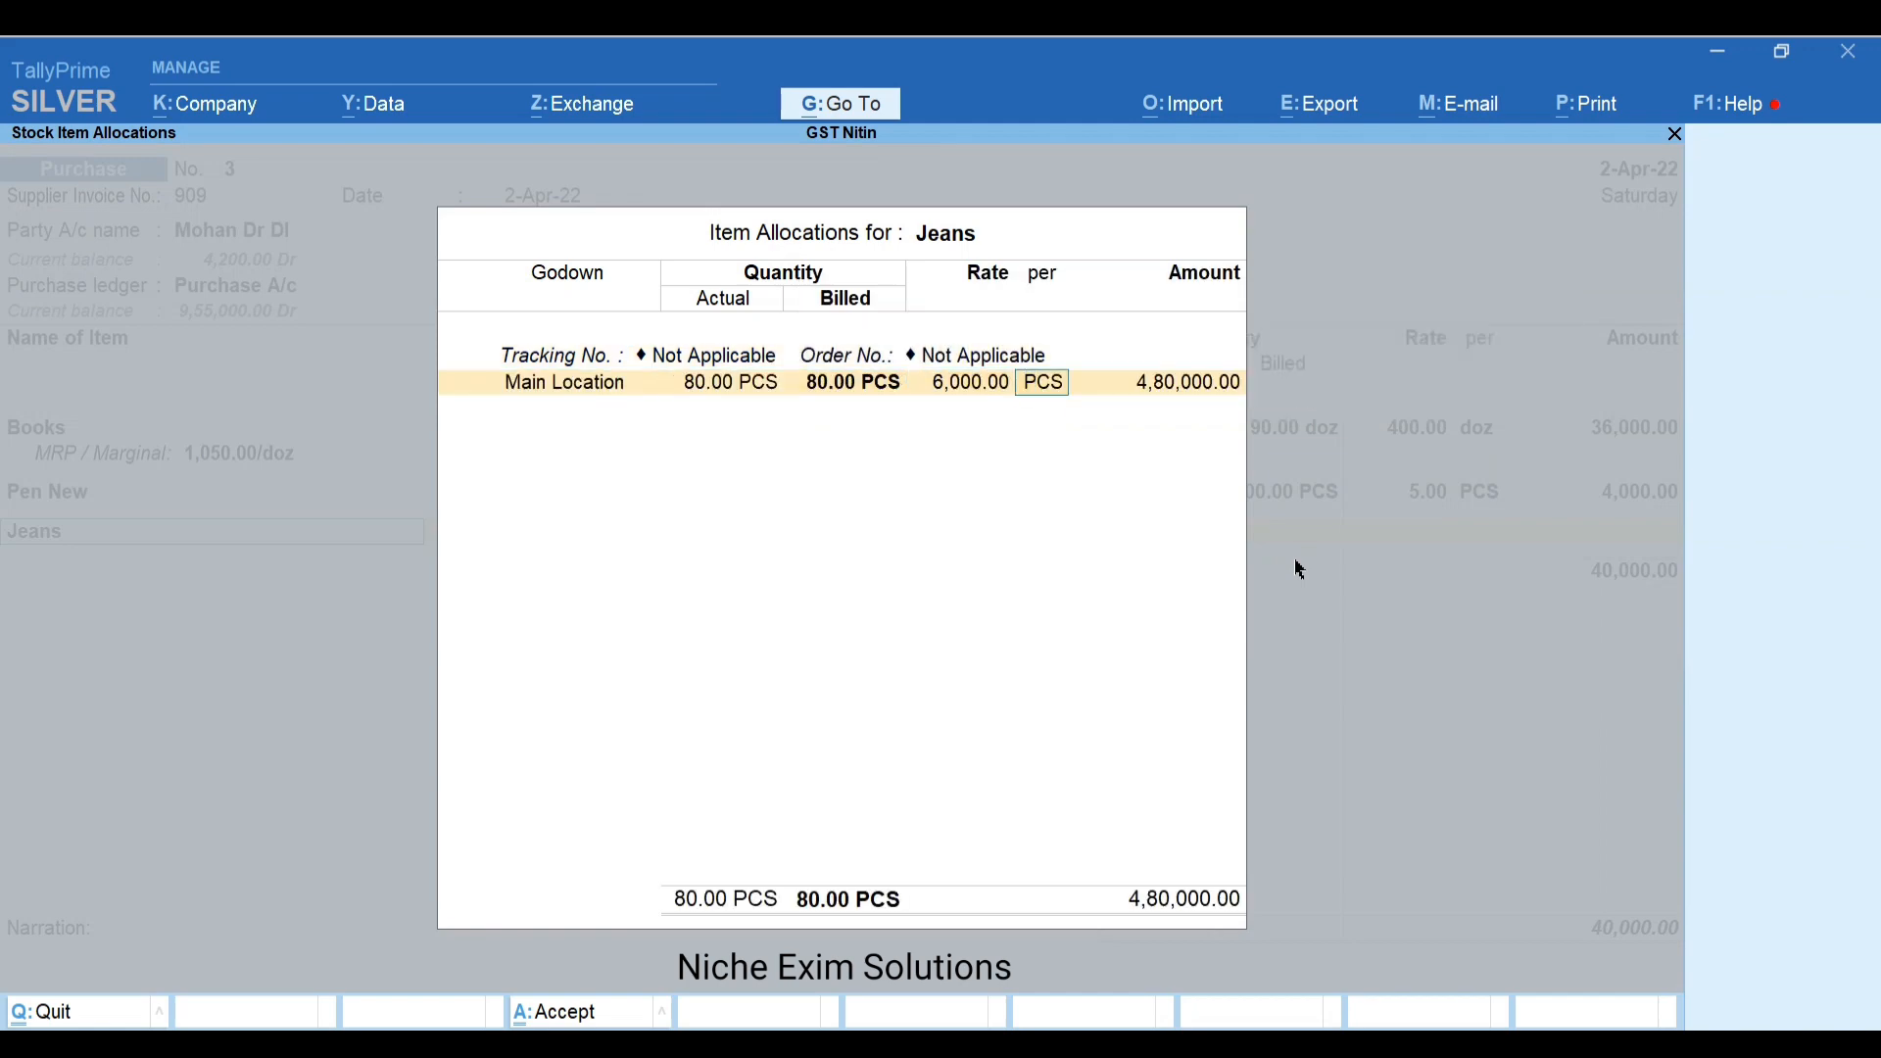
{"action": "key", "text": "Return"}
{"action": "key", "text": "Return"}
{"action": "key", "text": "Return"}
{"action": "key", "text": "Return"}
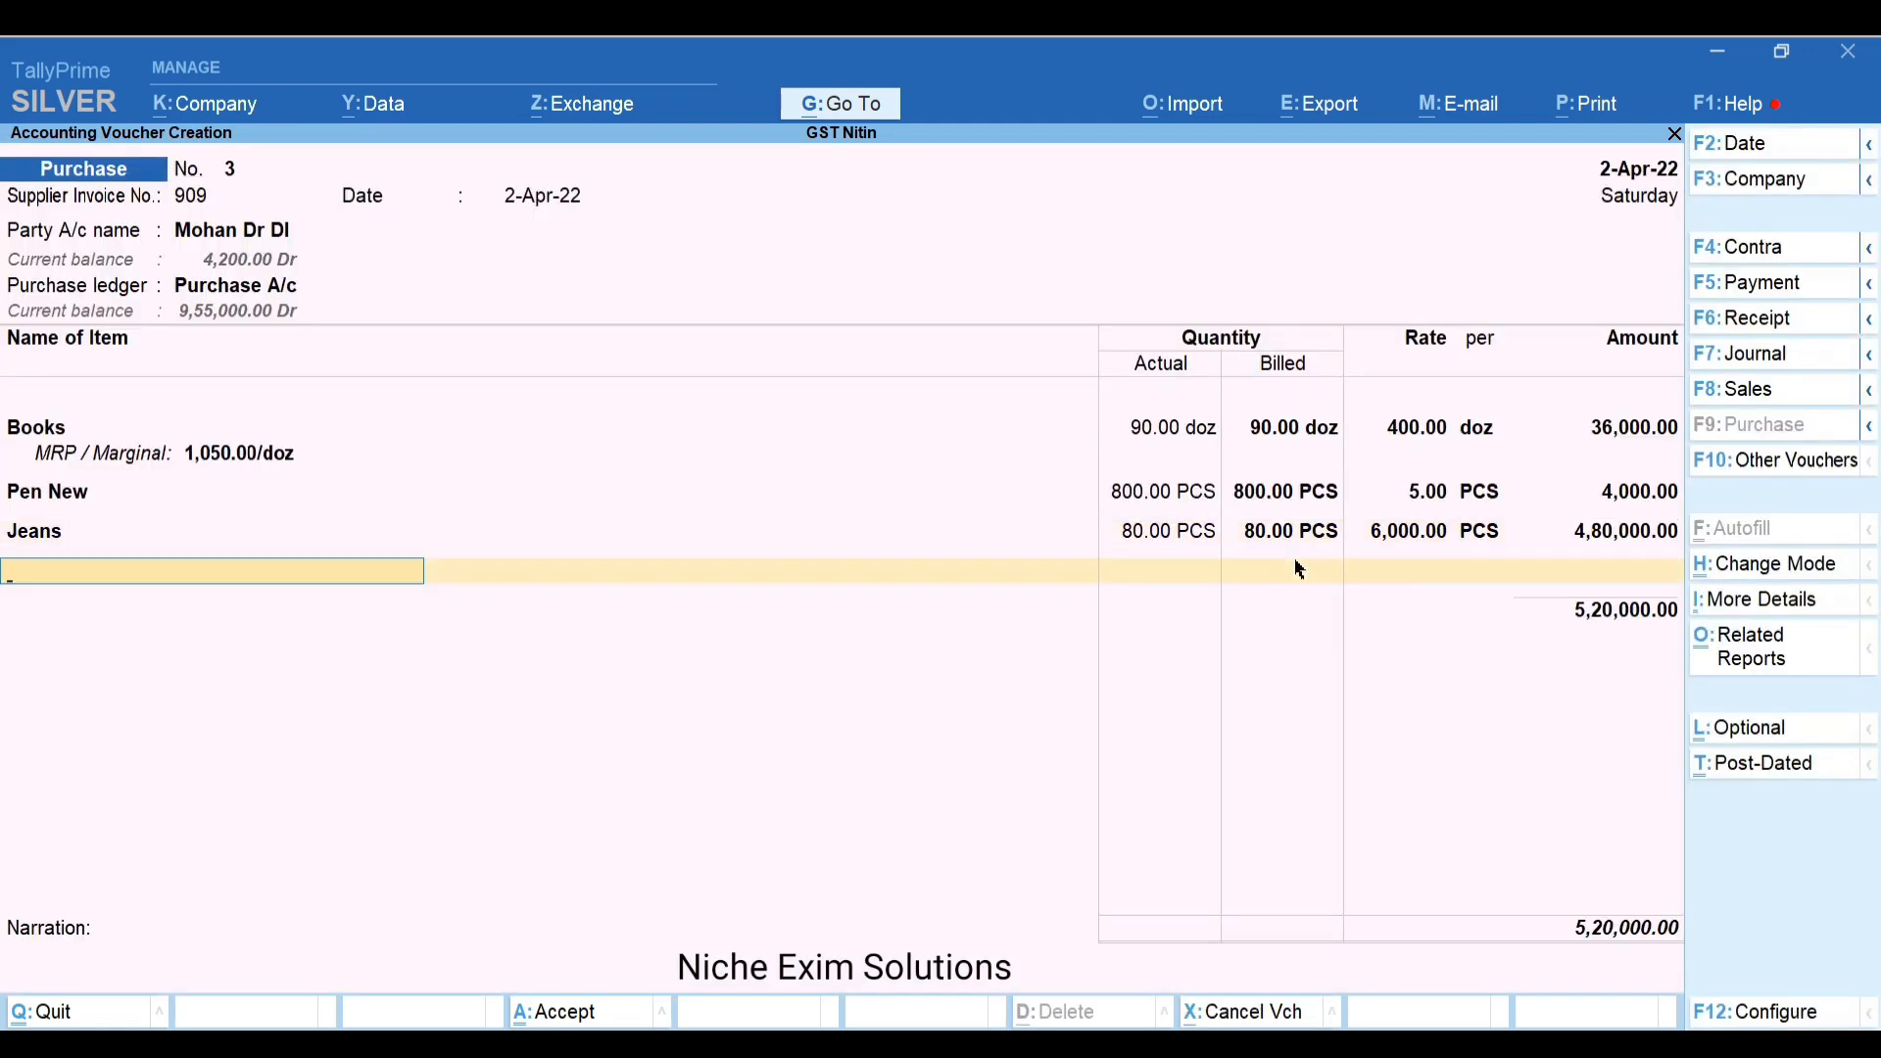
{"action": "type", "text": "Cg"}
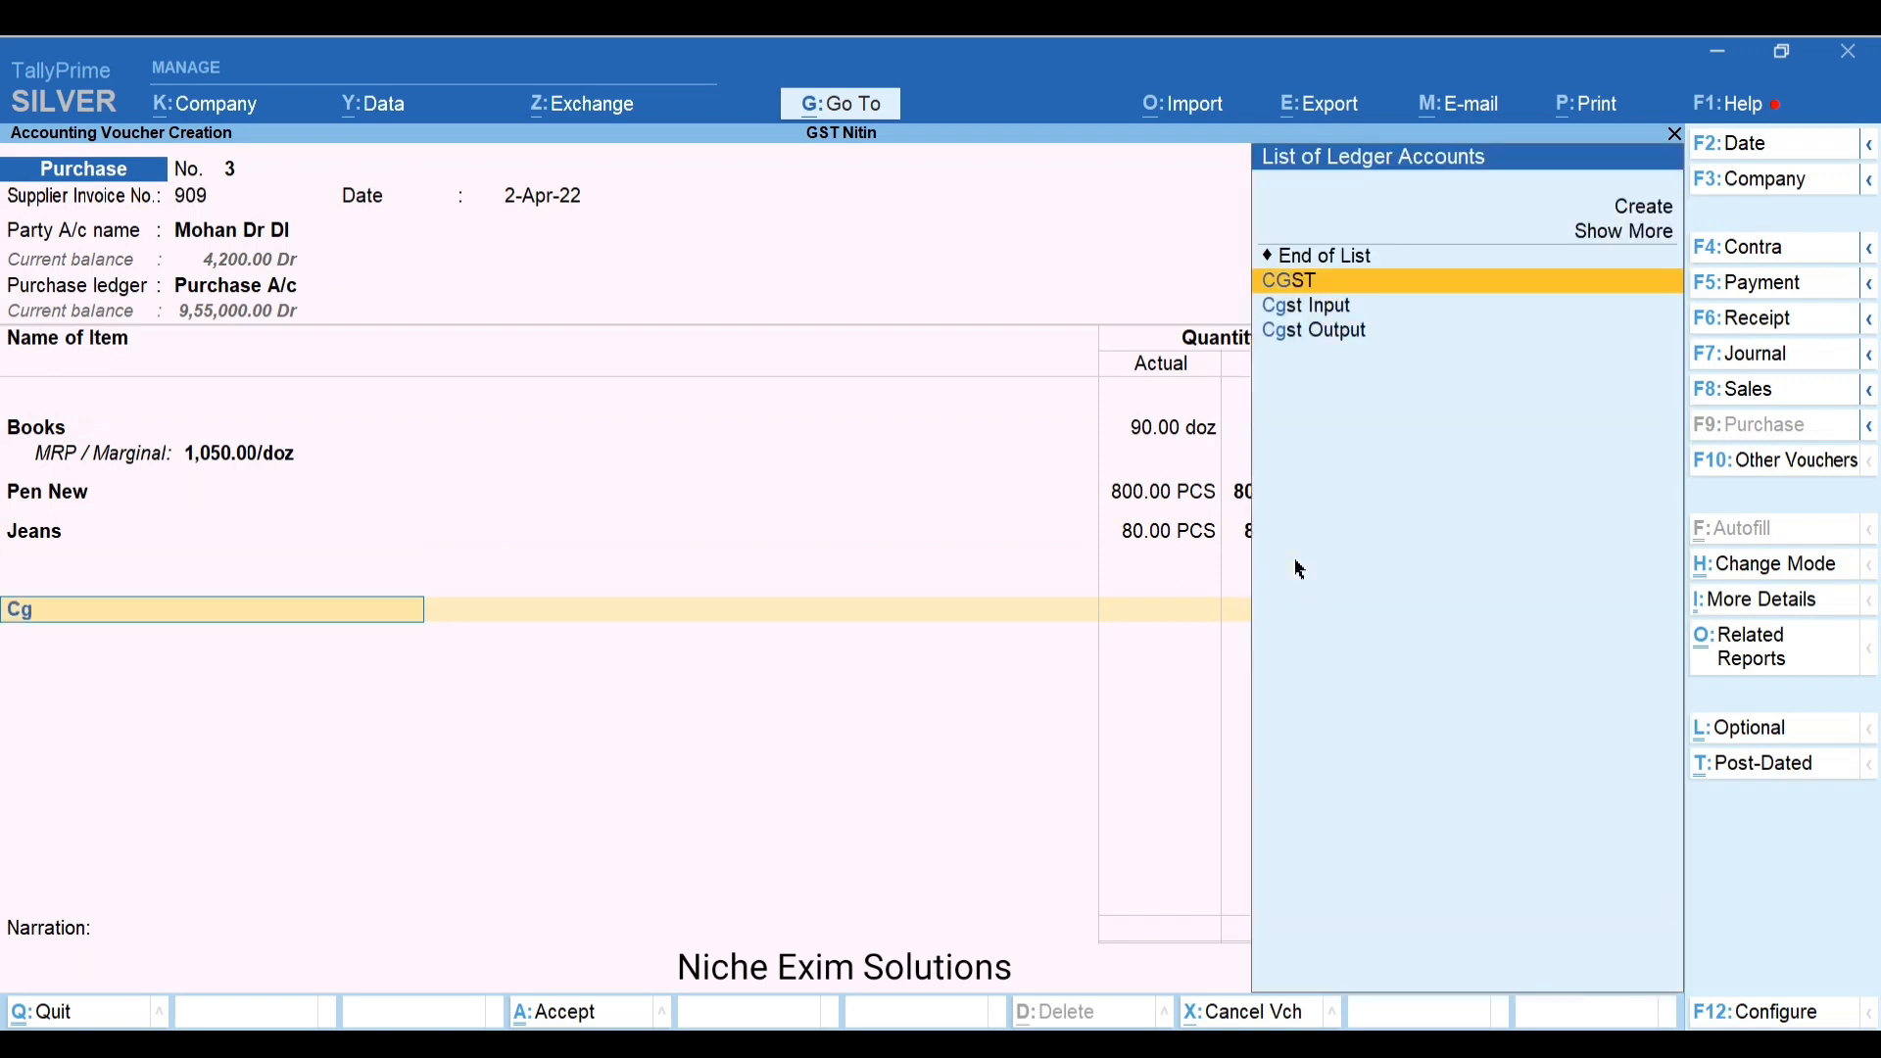
{"action": "key", "text": "Return"}
{"action": "key", "text": "Return"}
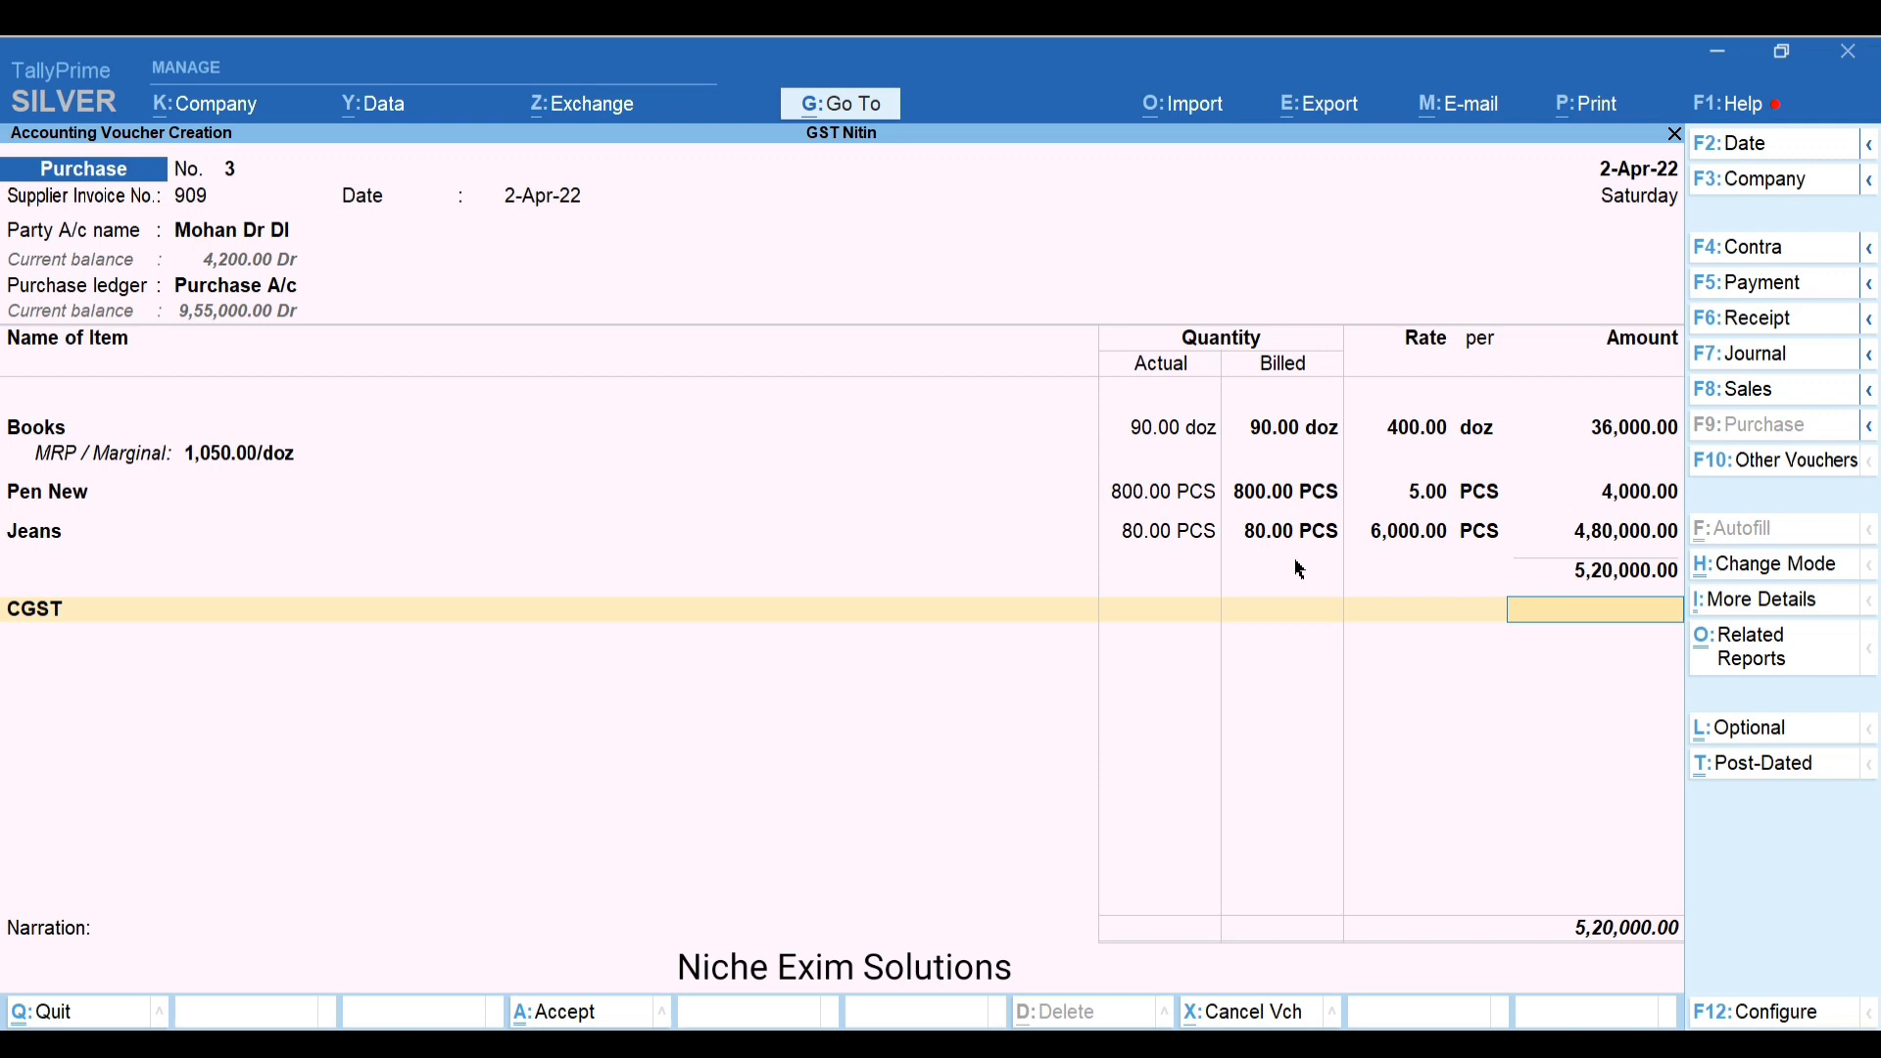
{"action": "key", "text": "BackSpace"}
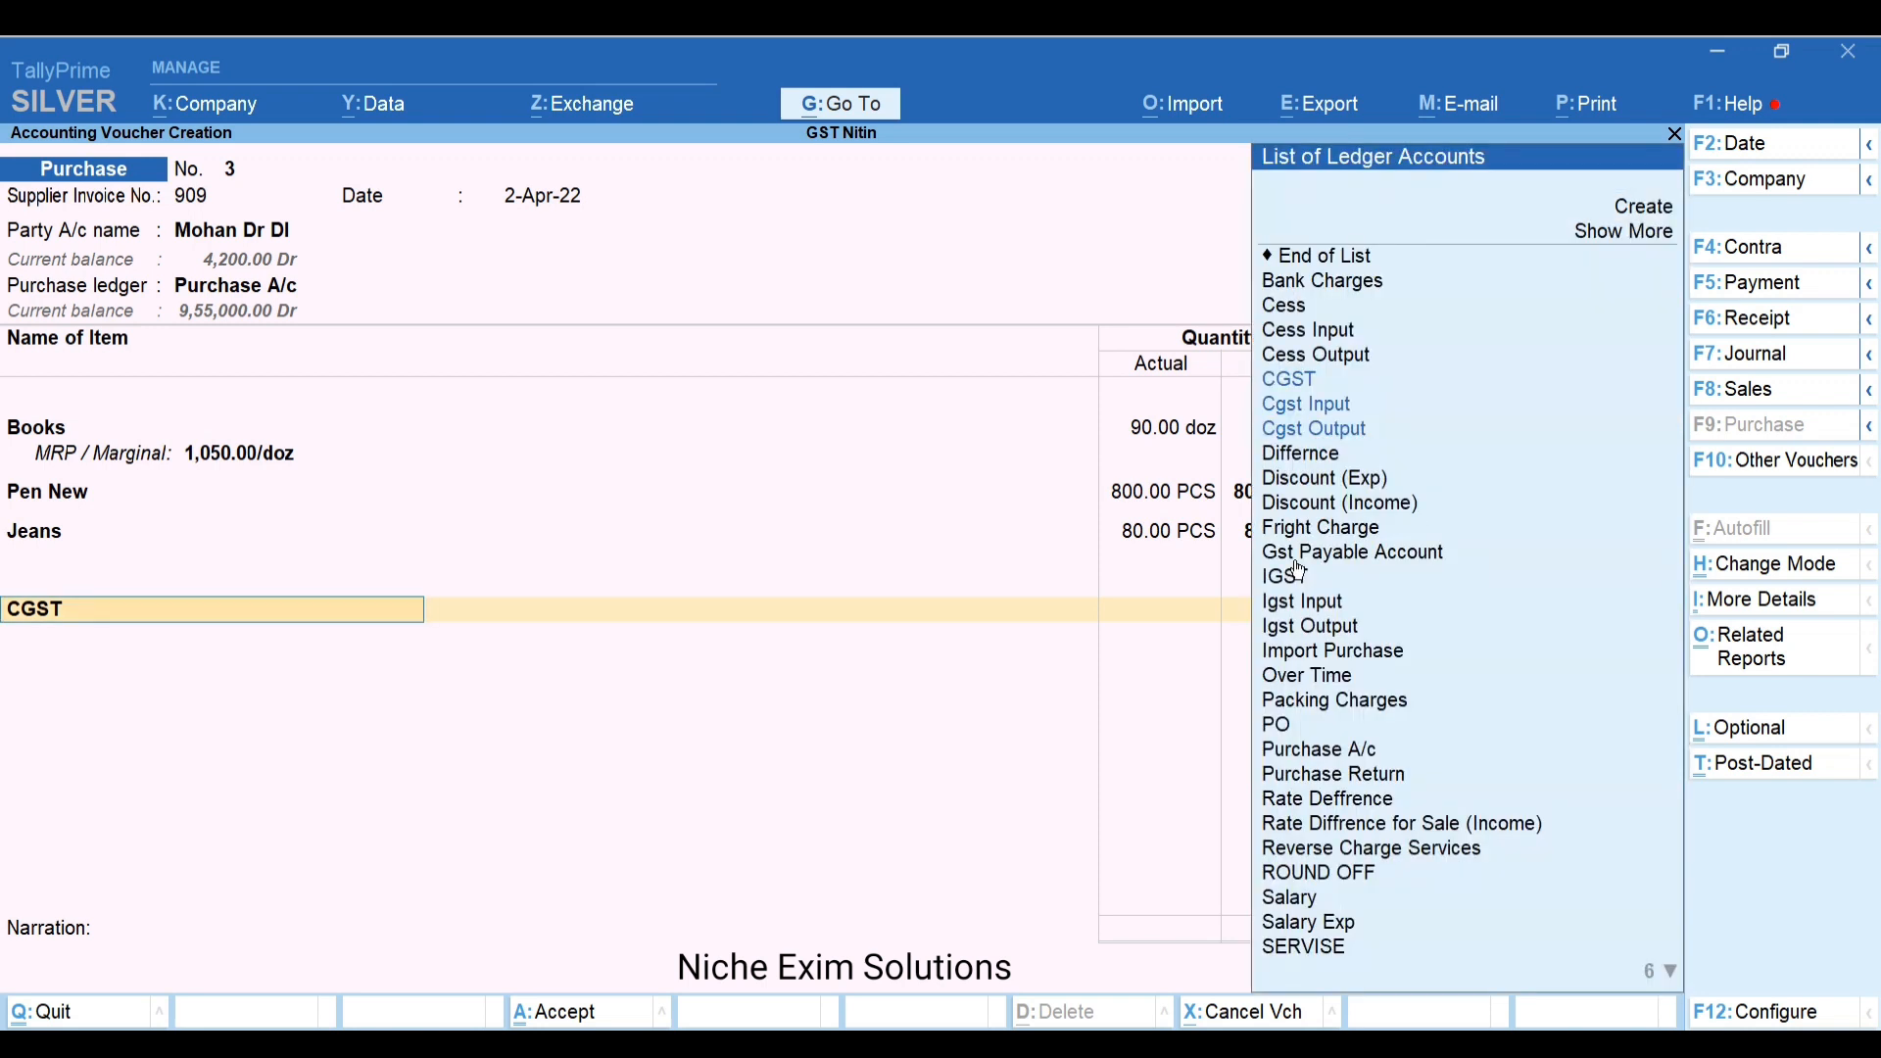
Add the IGST ledger below the stock items
{"action": "type", "text": "ig"}
{"action": "key", "text": "Down"}
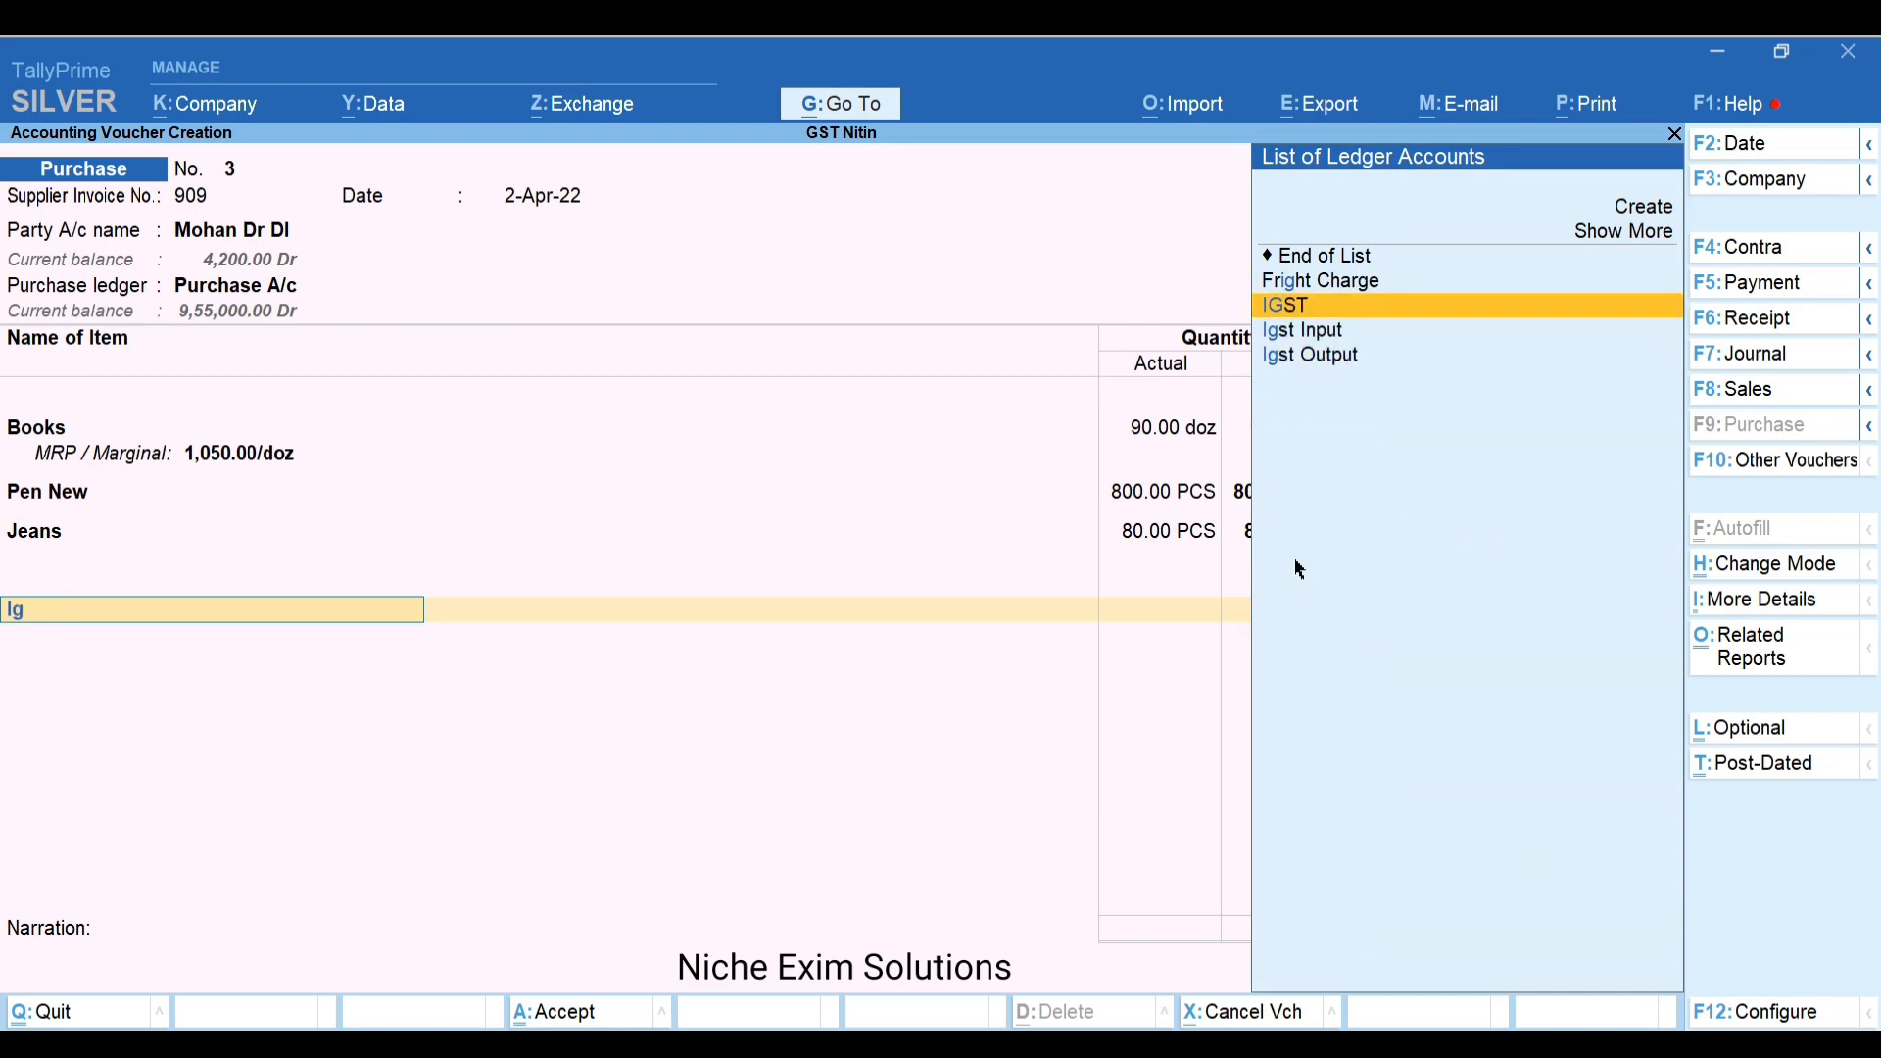
{"action": "key", "text": "Return"}
{"action": "key", "text": "Return"}
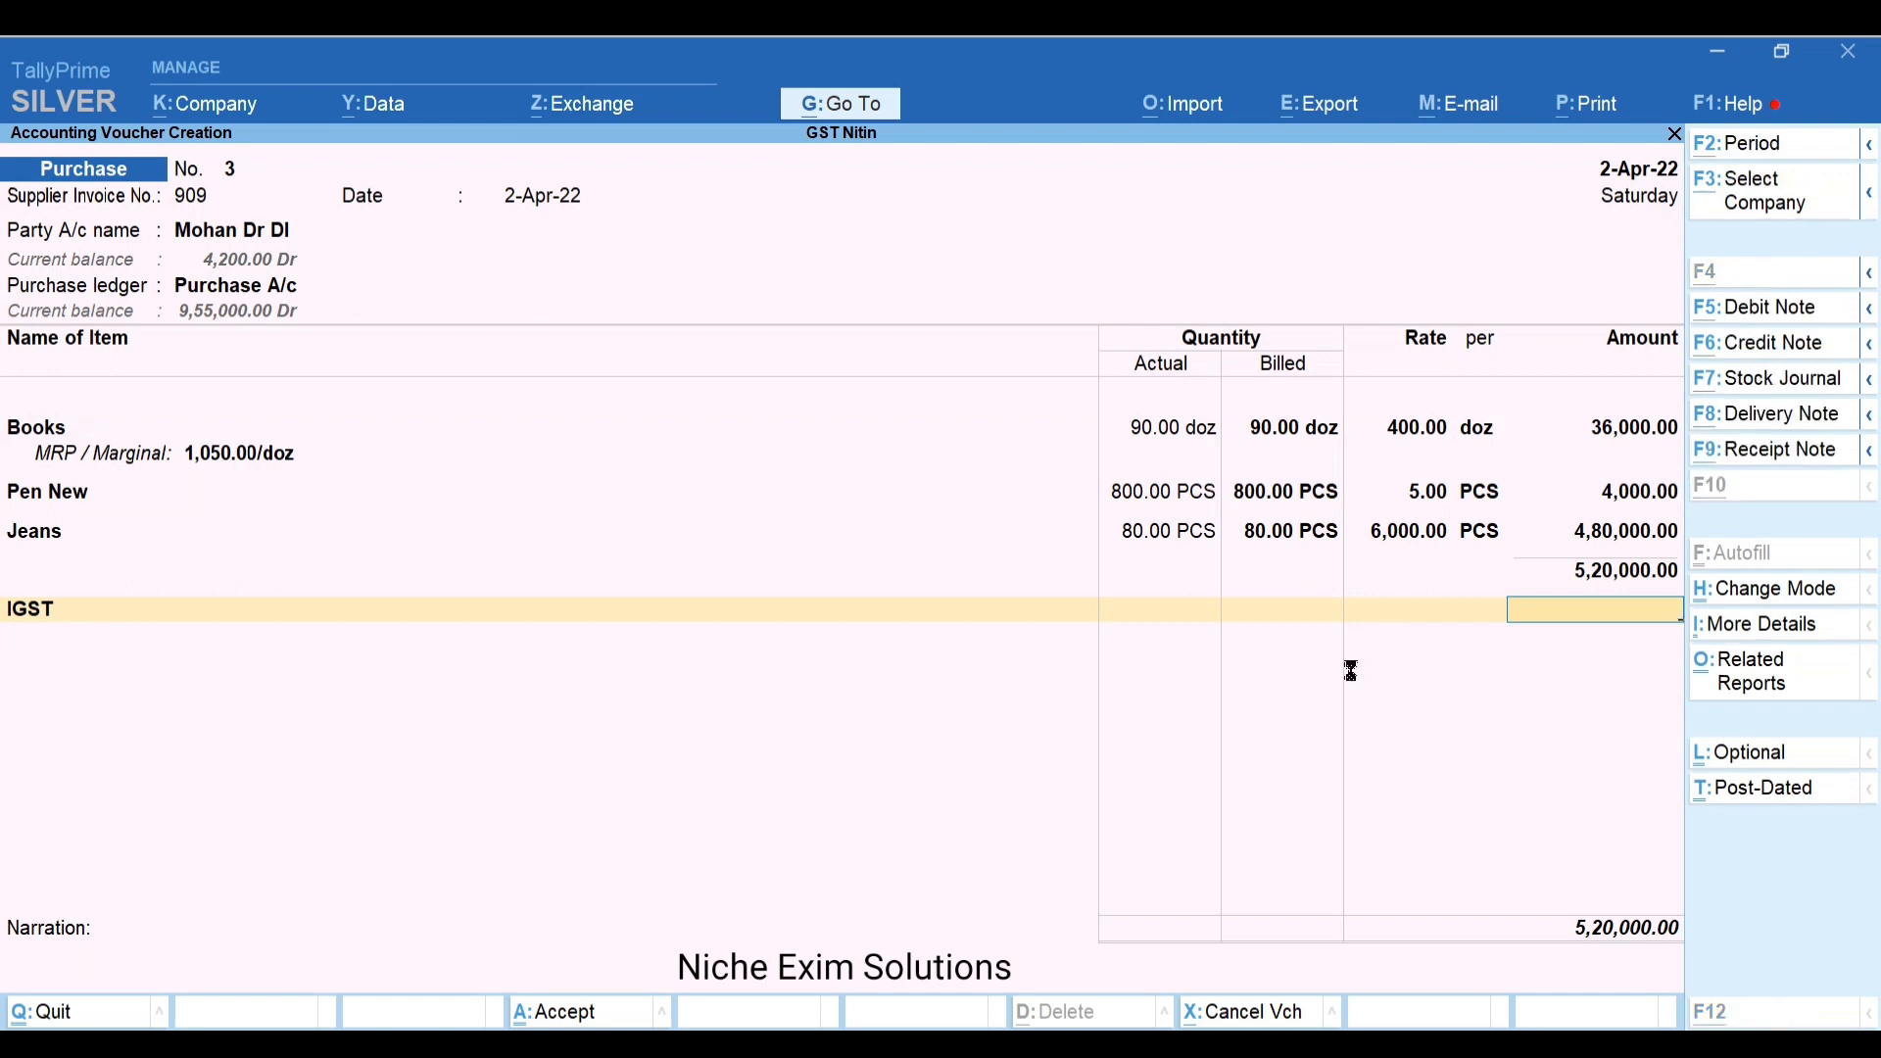
Examine the GST tax analysis for the Books, Pen New and Jeans lines, and return to the voucher
{"action": "key", "text": "ctrl+o"}
{"action": "key", "text": "F5"}
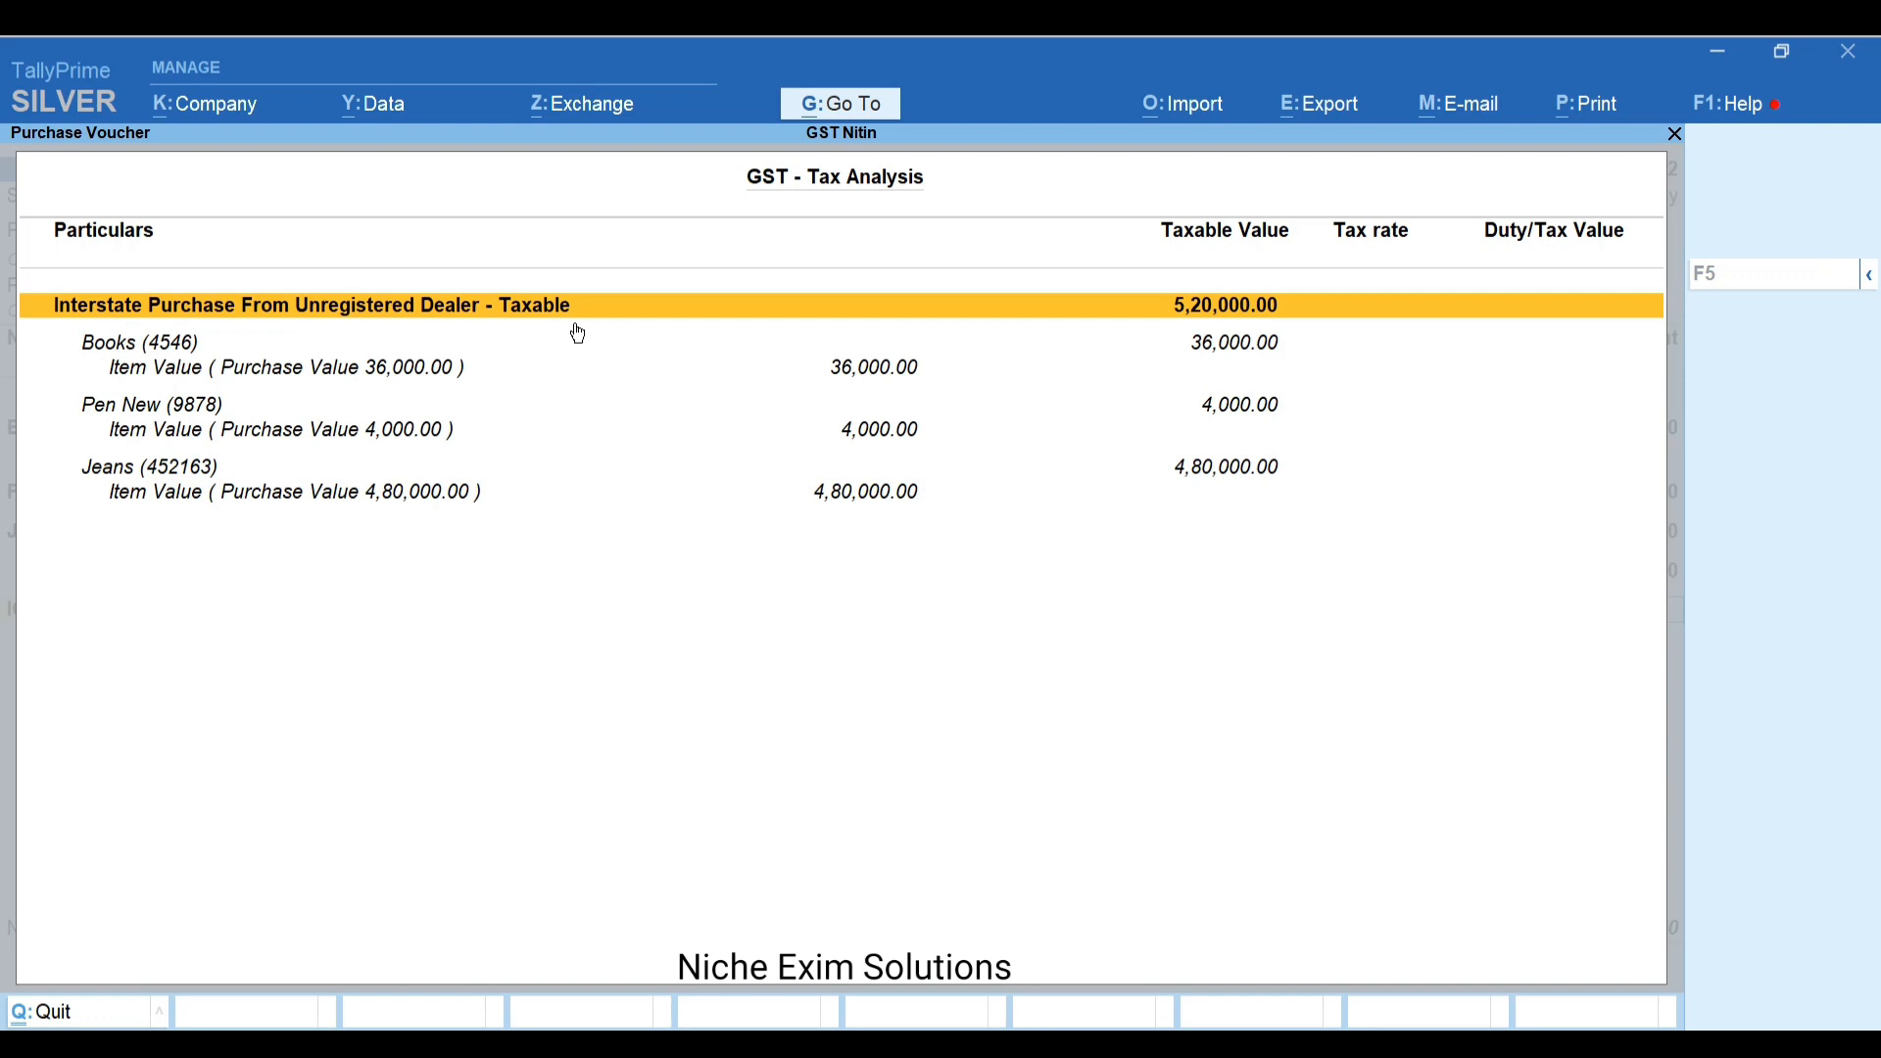
{"action": "key", "text": "Escape"}
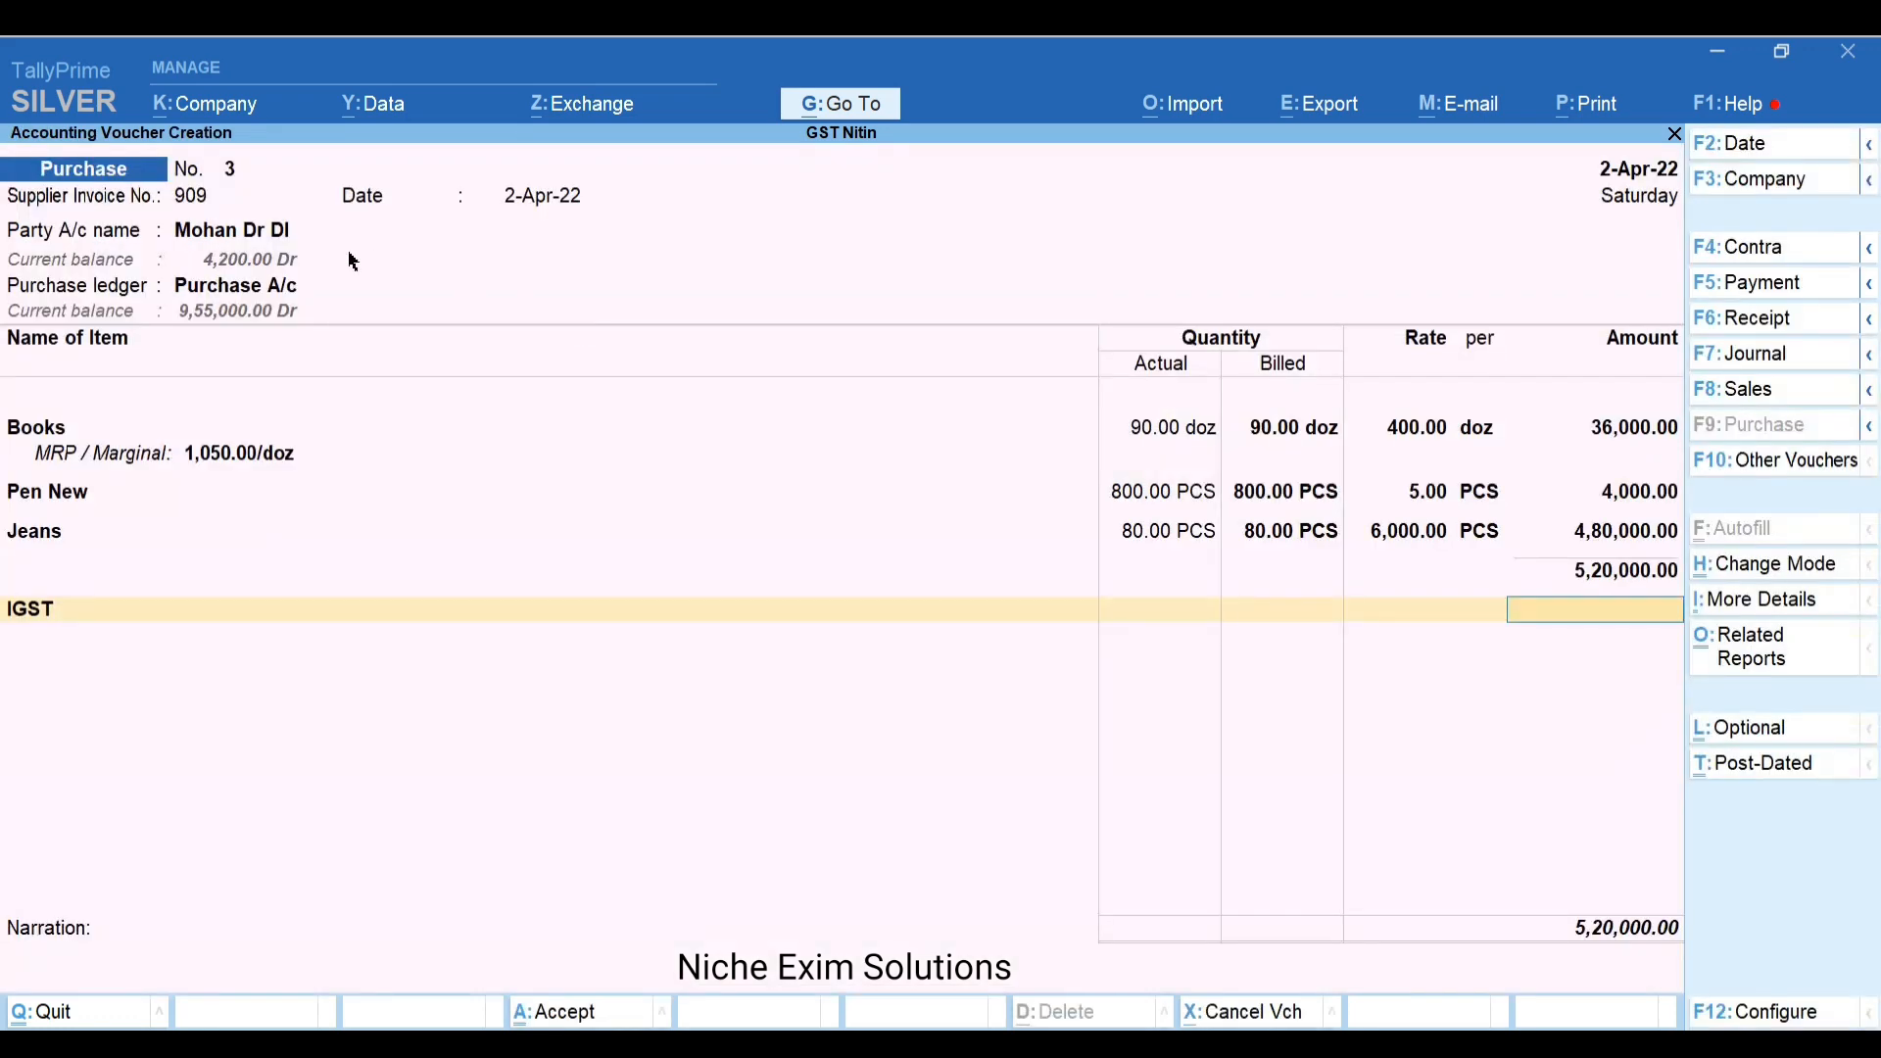
Review the receipt details and party details of the current party account, keeping the defaults
{"action": "left_click", "coordinate": [279, 245]}
{"action": "key", "text": "Return"}
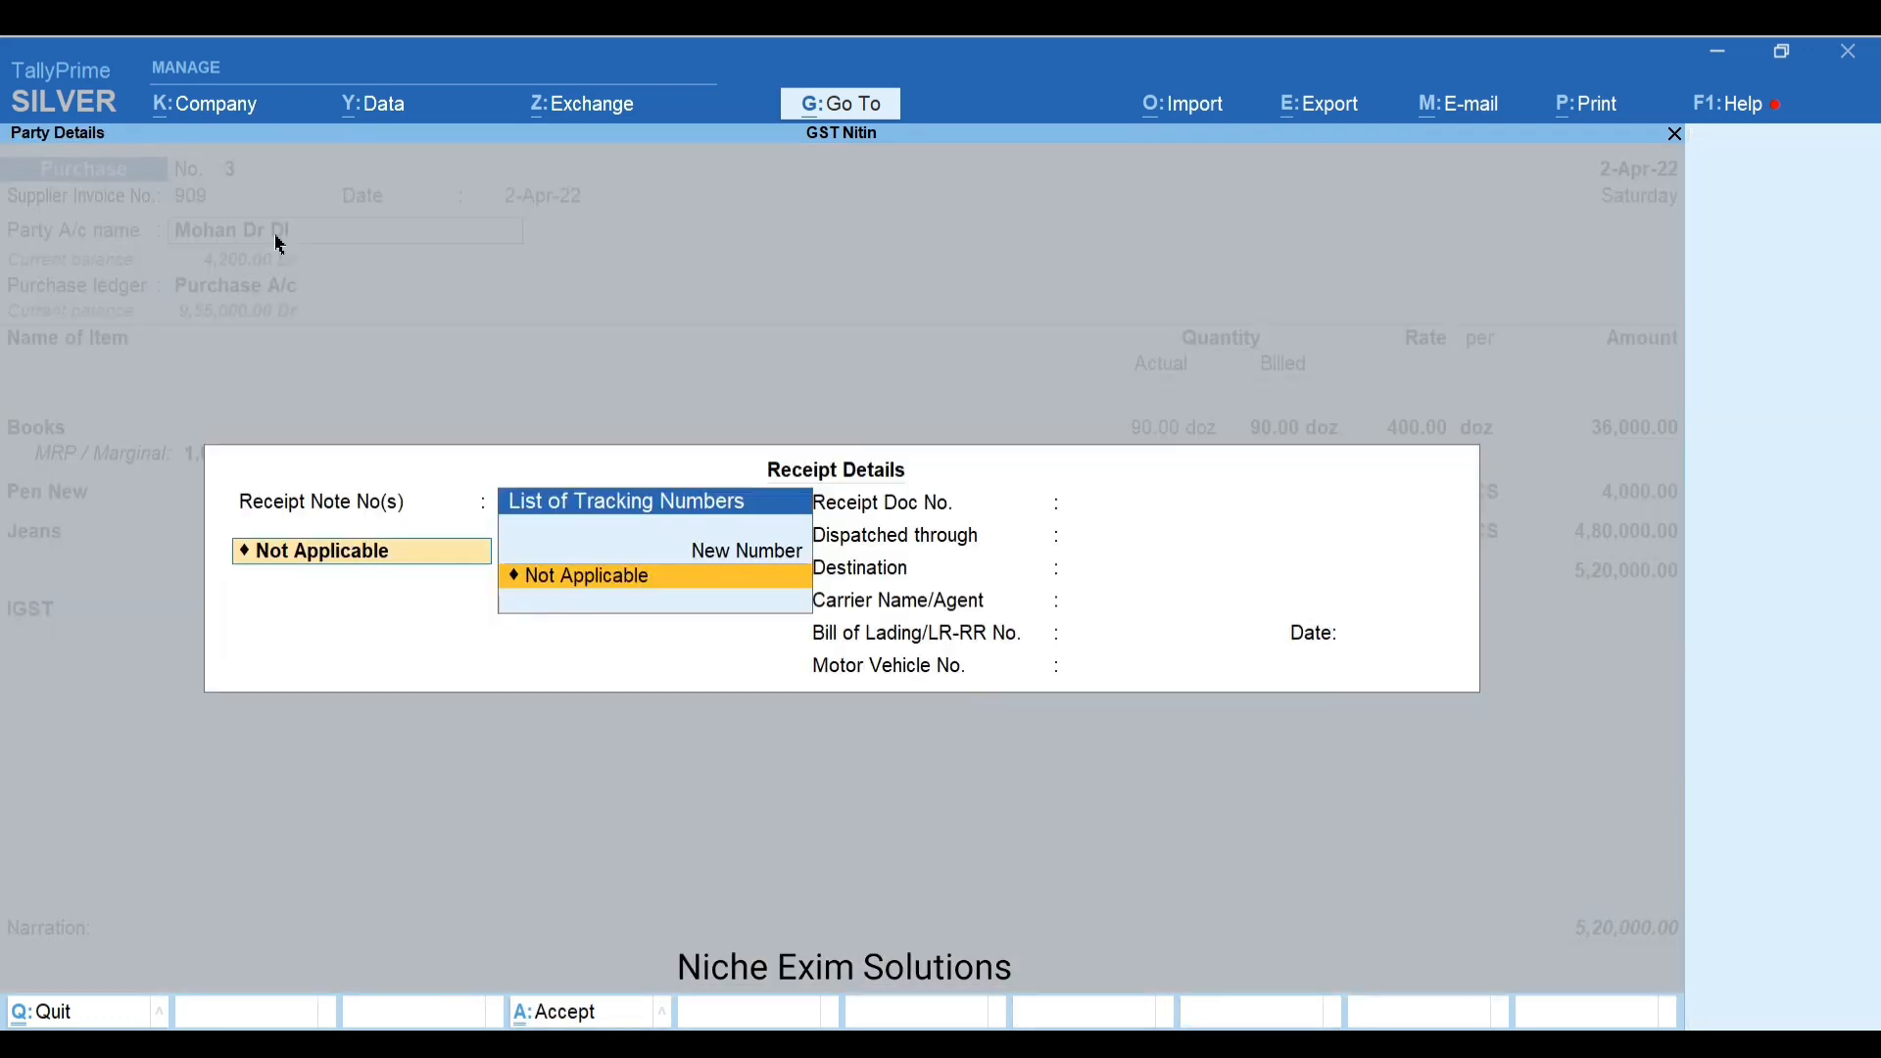
{"action": "key", "text": "Return"}
{"action": "key", "text": "ctrl+a"}
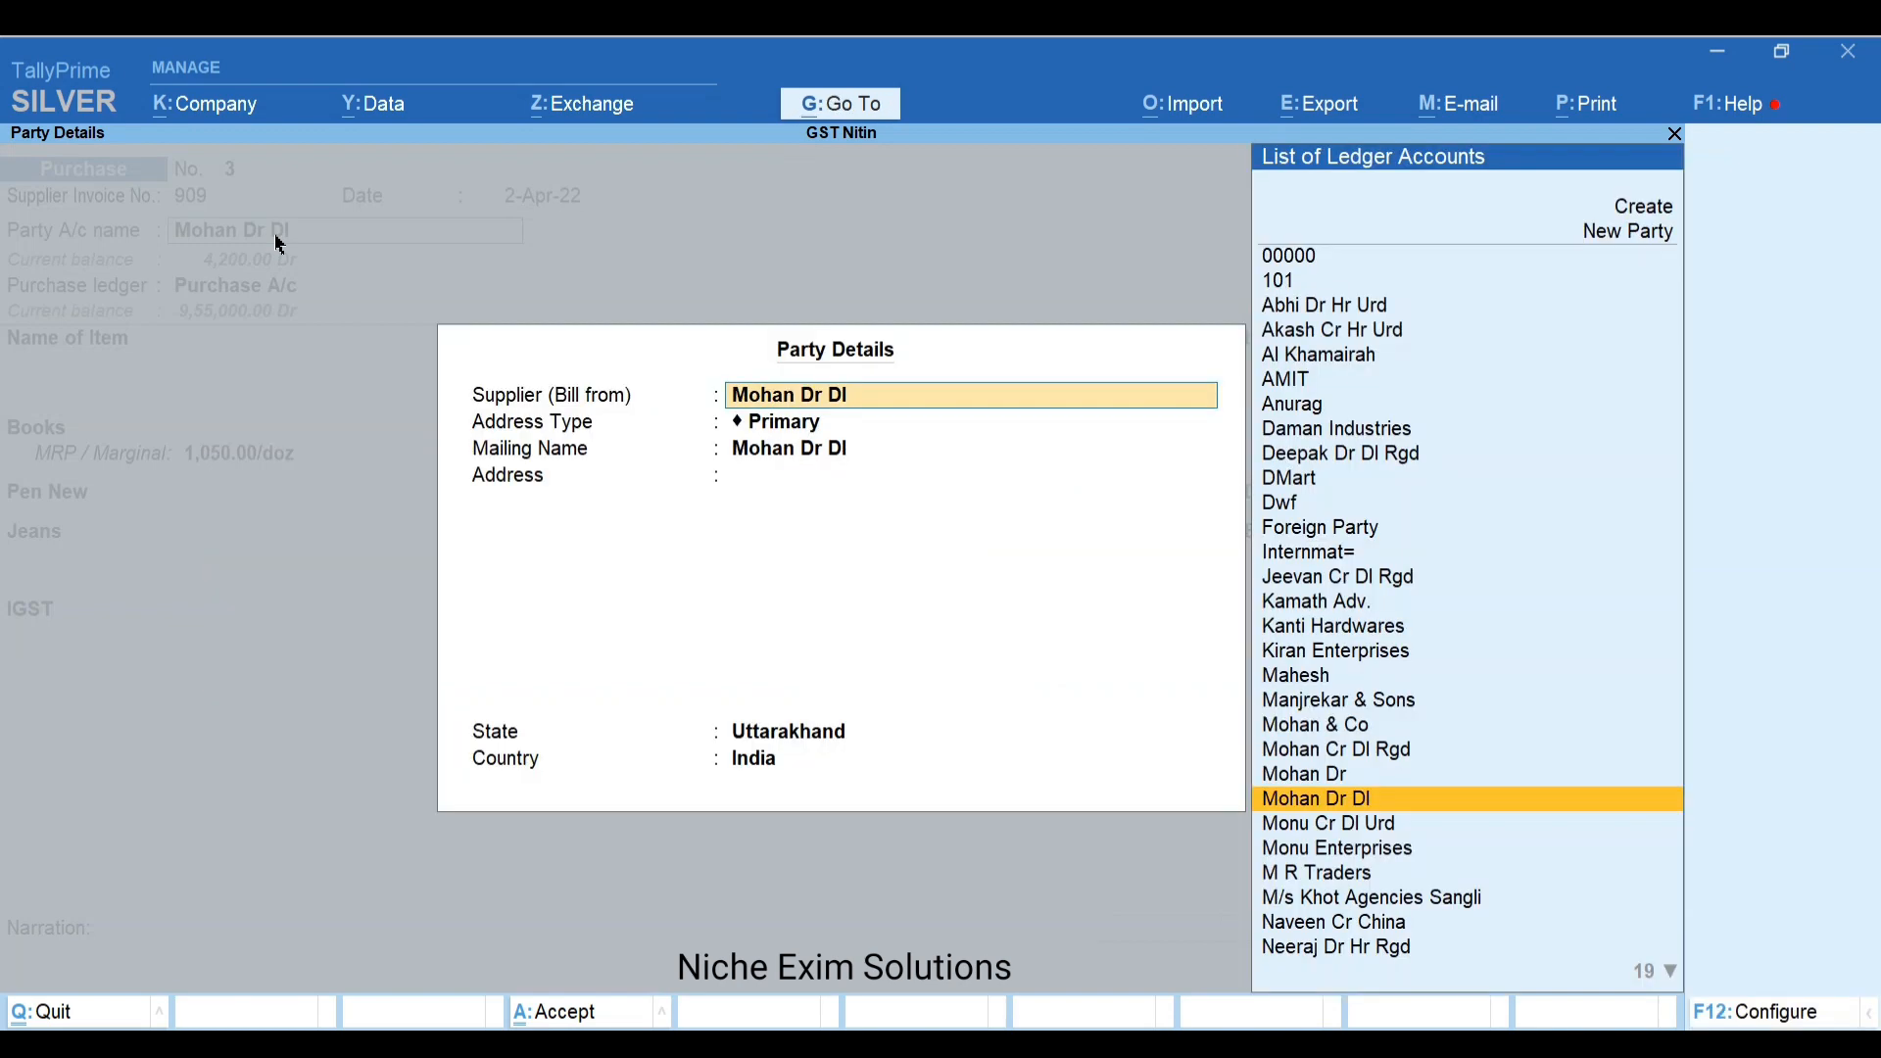
{"action": "key", "text": "Return"}
{"action": "key", "text": "Return"}
{"action": "key", "text": "Return"}
{"action": "key", "text": "Return"}
{"action": "key", "text": "Return"}
{"action": "key", "text": "Return"}
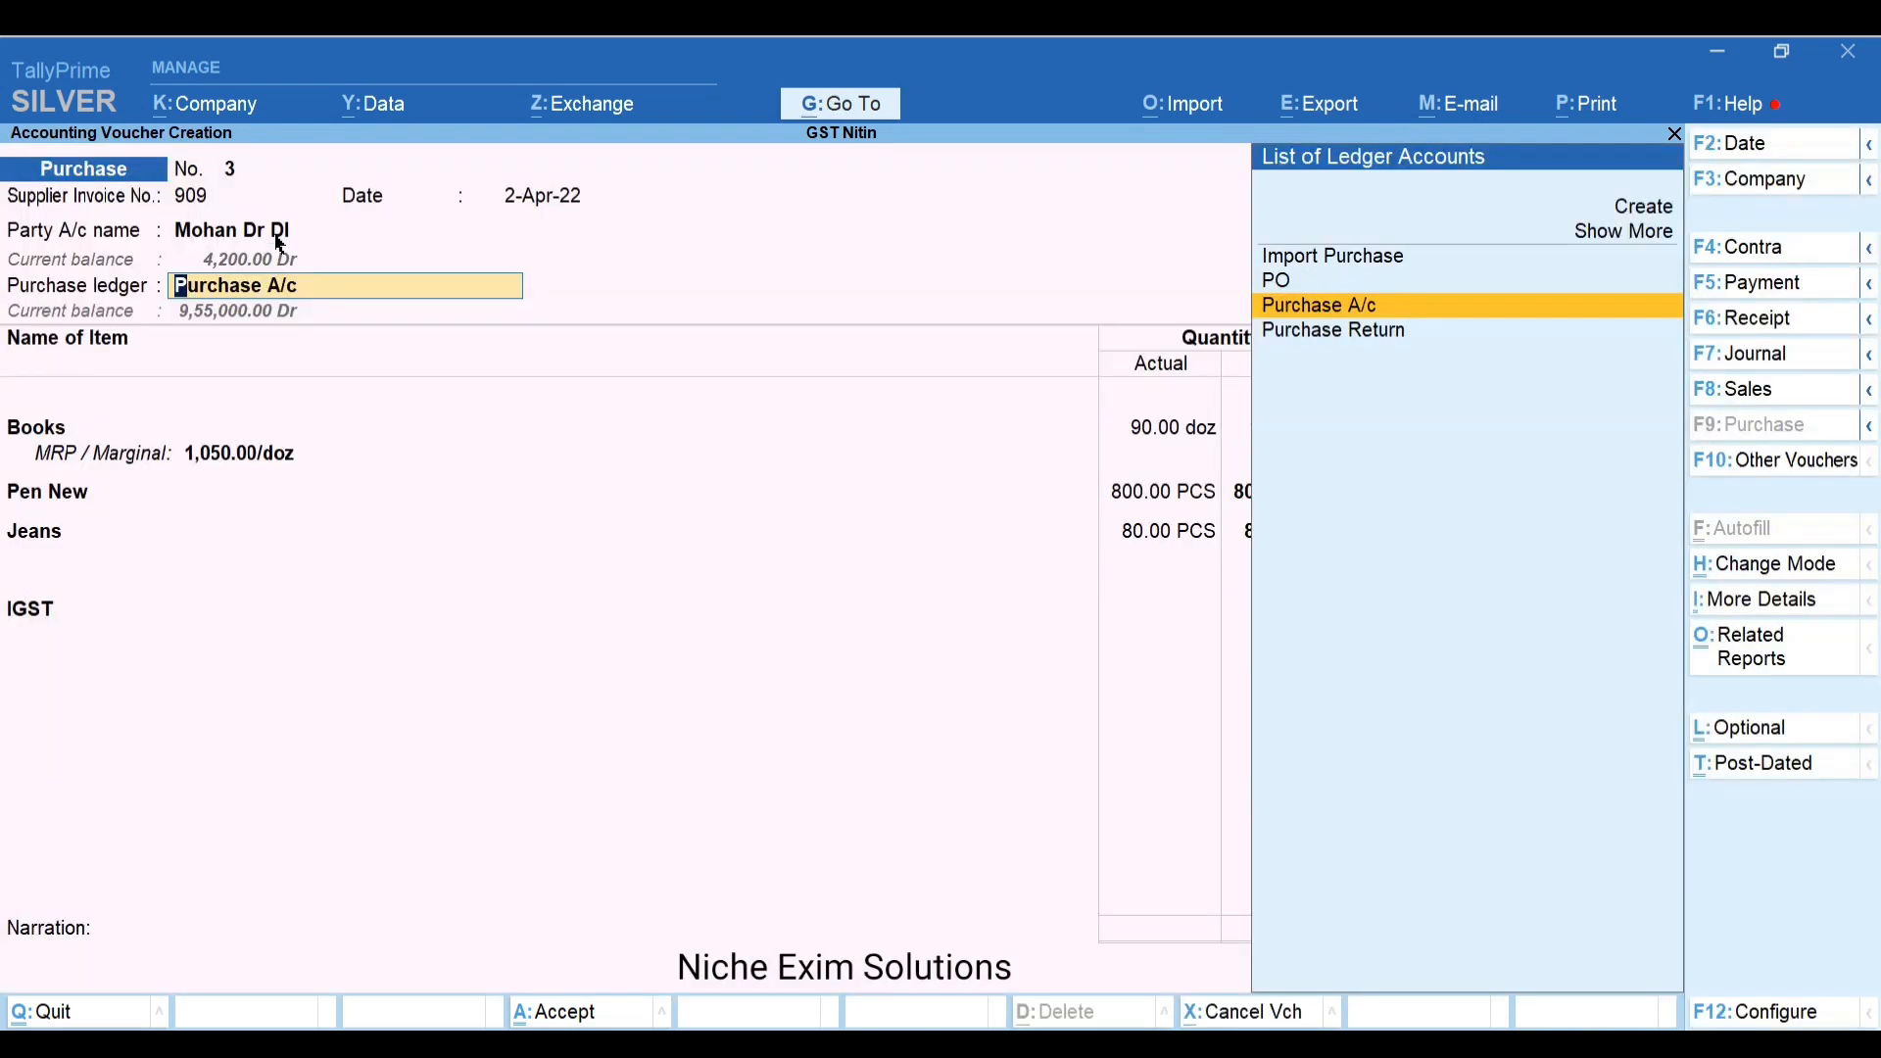
Open the party's ledger master to check its state and GST registration type, then return to the party account selection
{"action": "left_click", "coordinate": [275, 236]}
{"action": "key", "text": "ctrl+Return"}
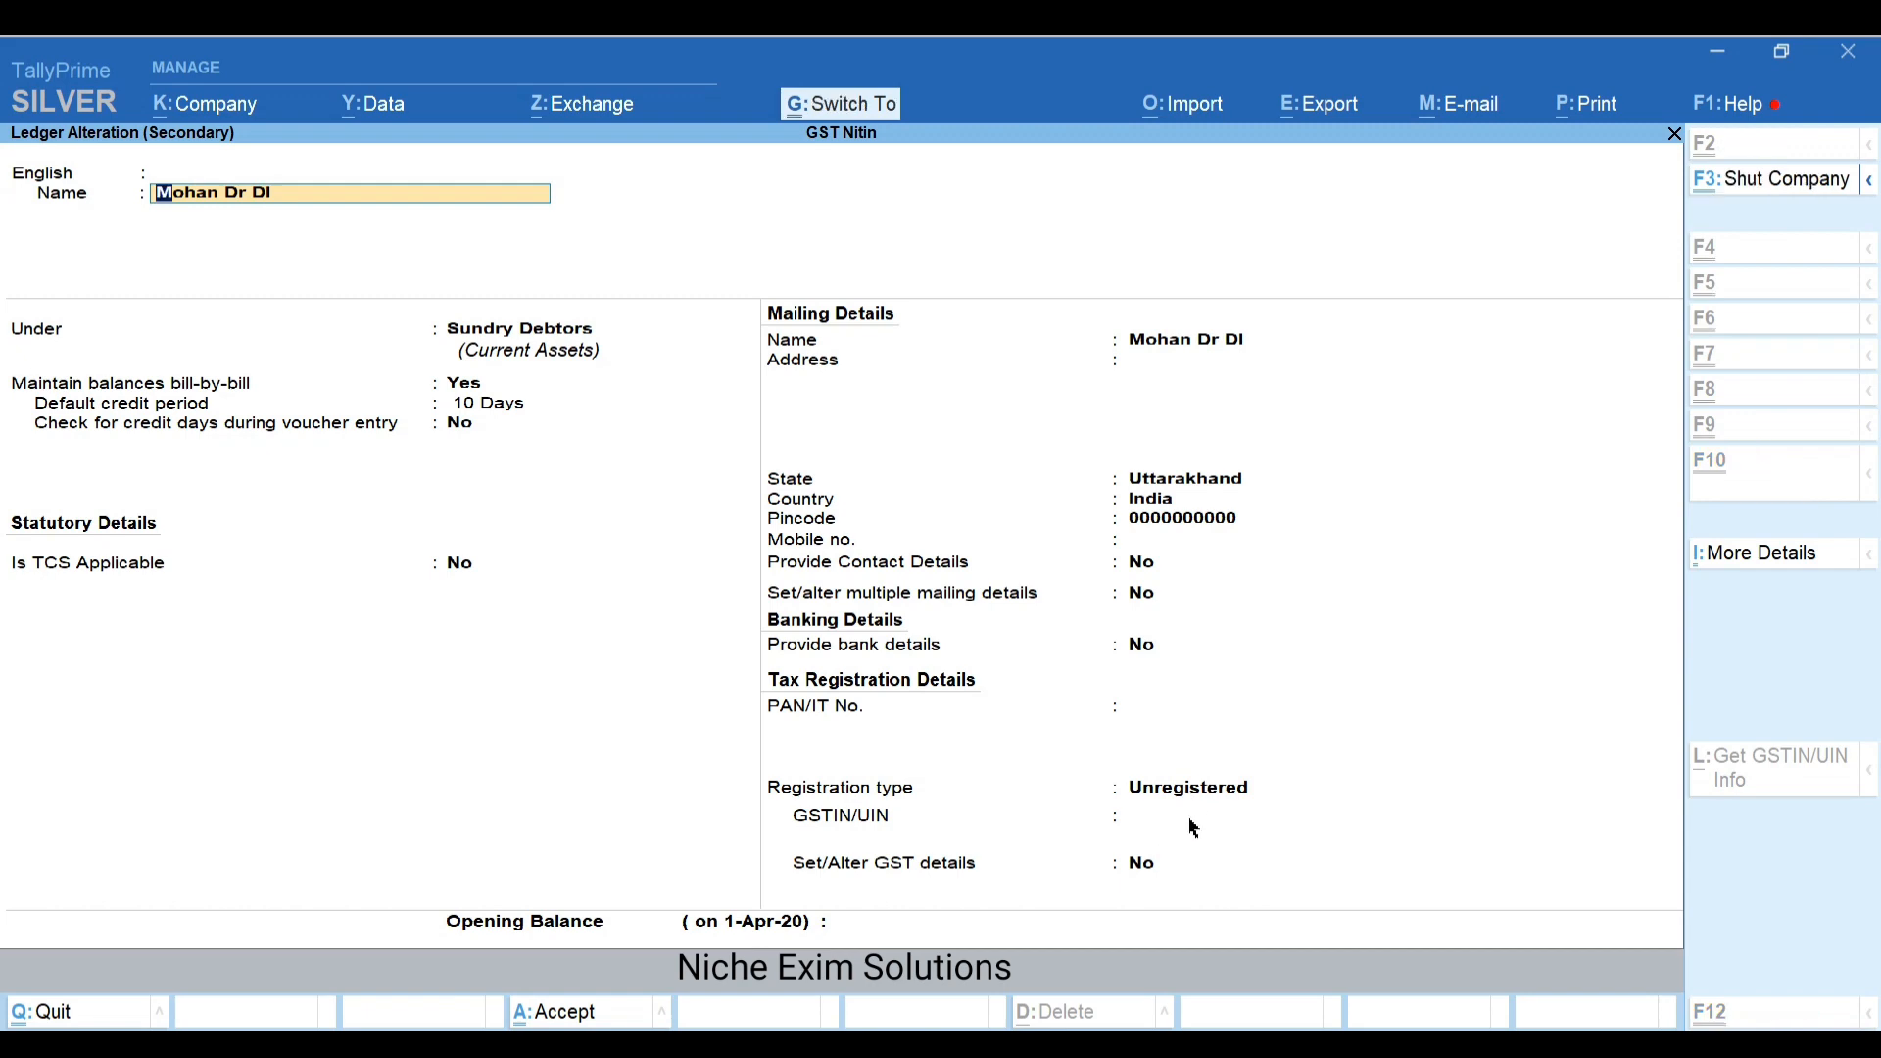
{"action": "key", "text": "ctrl+a"}
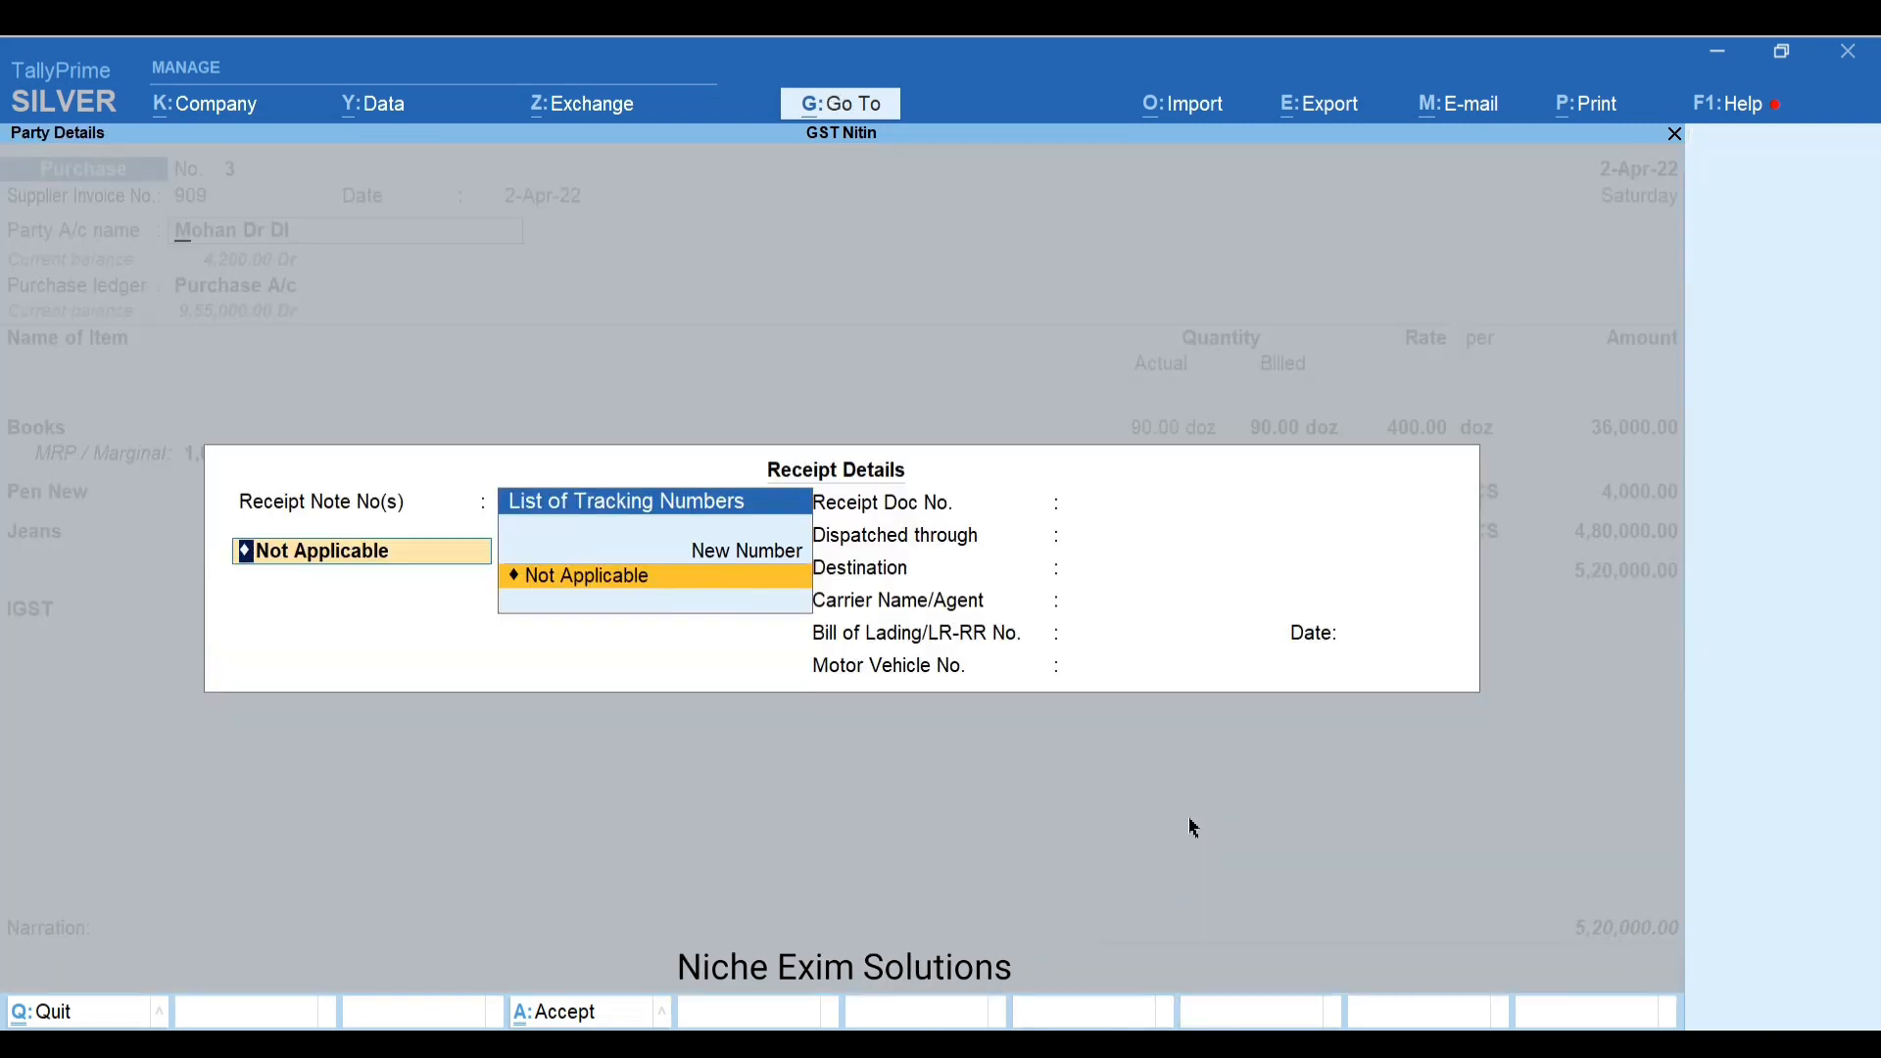
{"action": "key", "text": "Escape"}
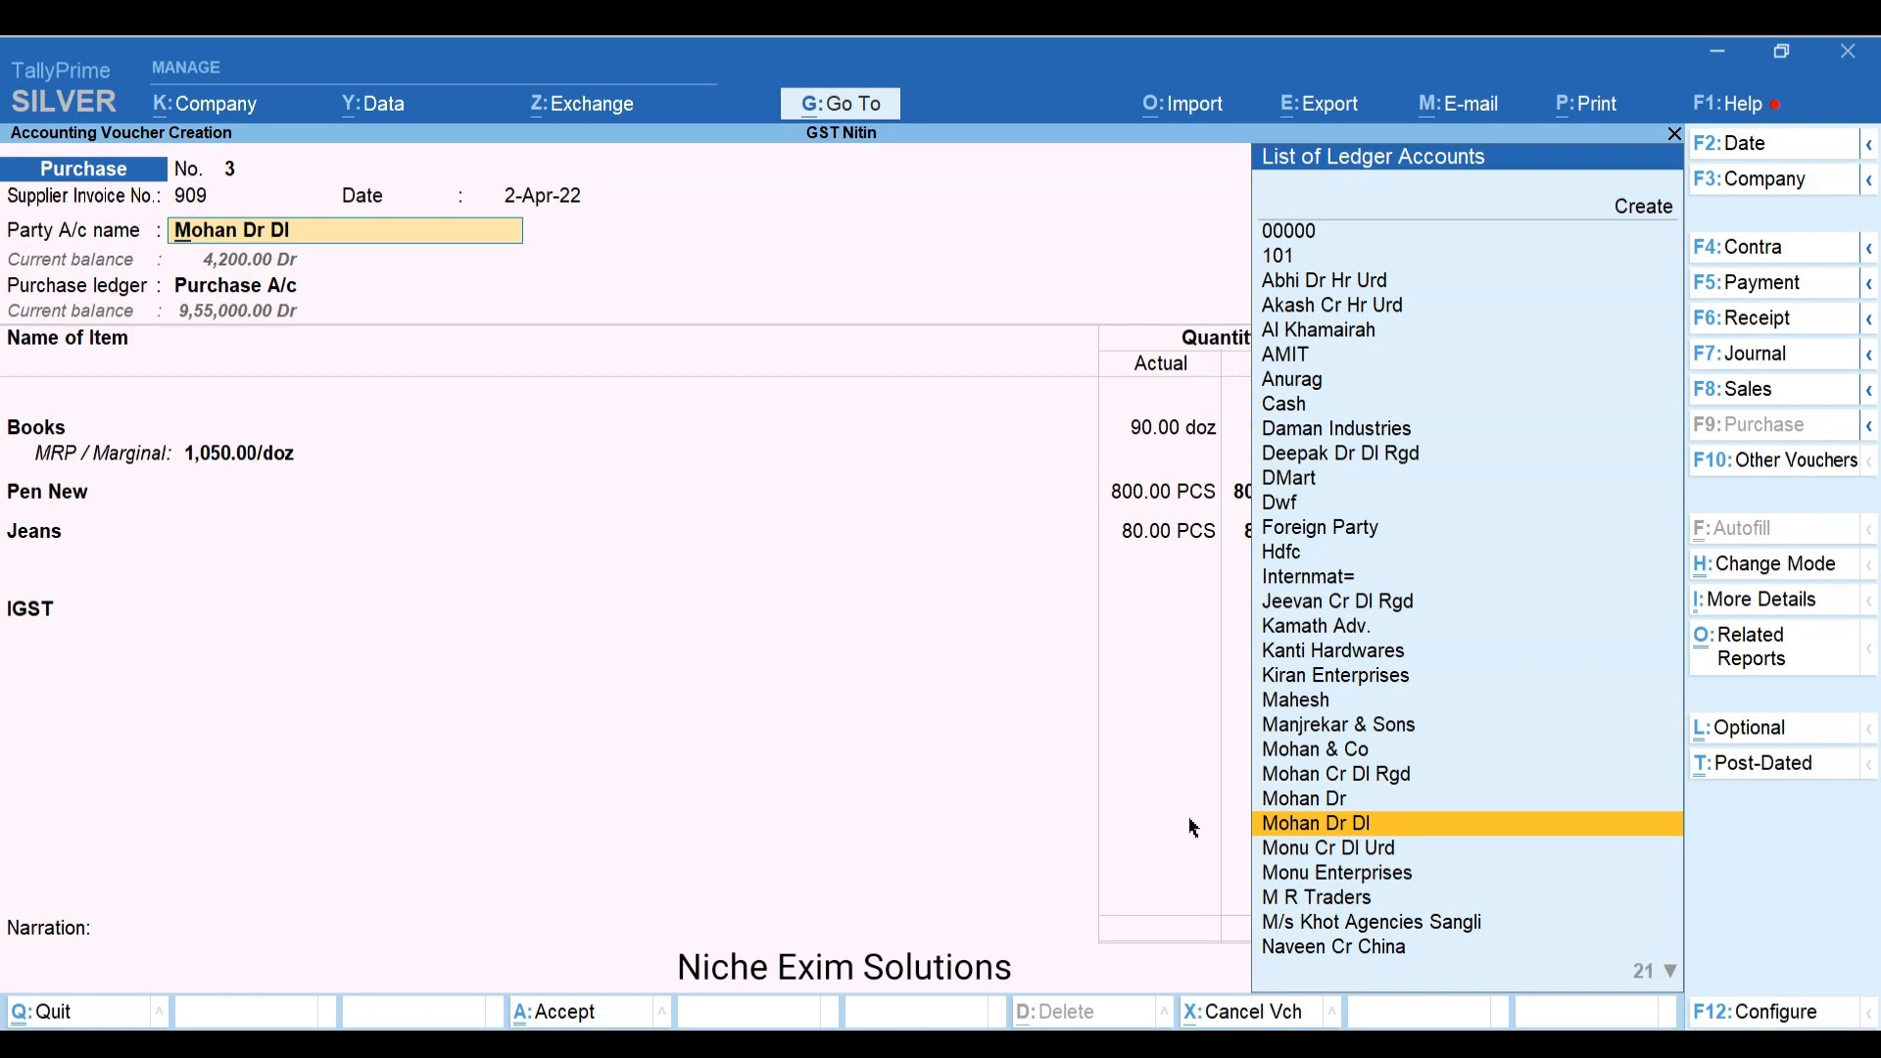
Change the party account to the Delhi "Cr Dl Rgd" creditor ledger
{"action": "type", "text": "Cr"}
{"action": "key", "text": "Down"}
{"action": "key", "text": "Down"}
{"action": "key", "text": "Down"}
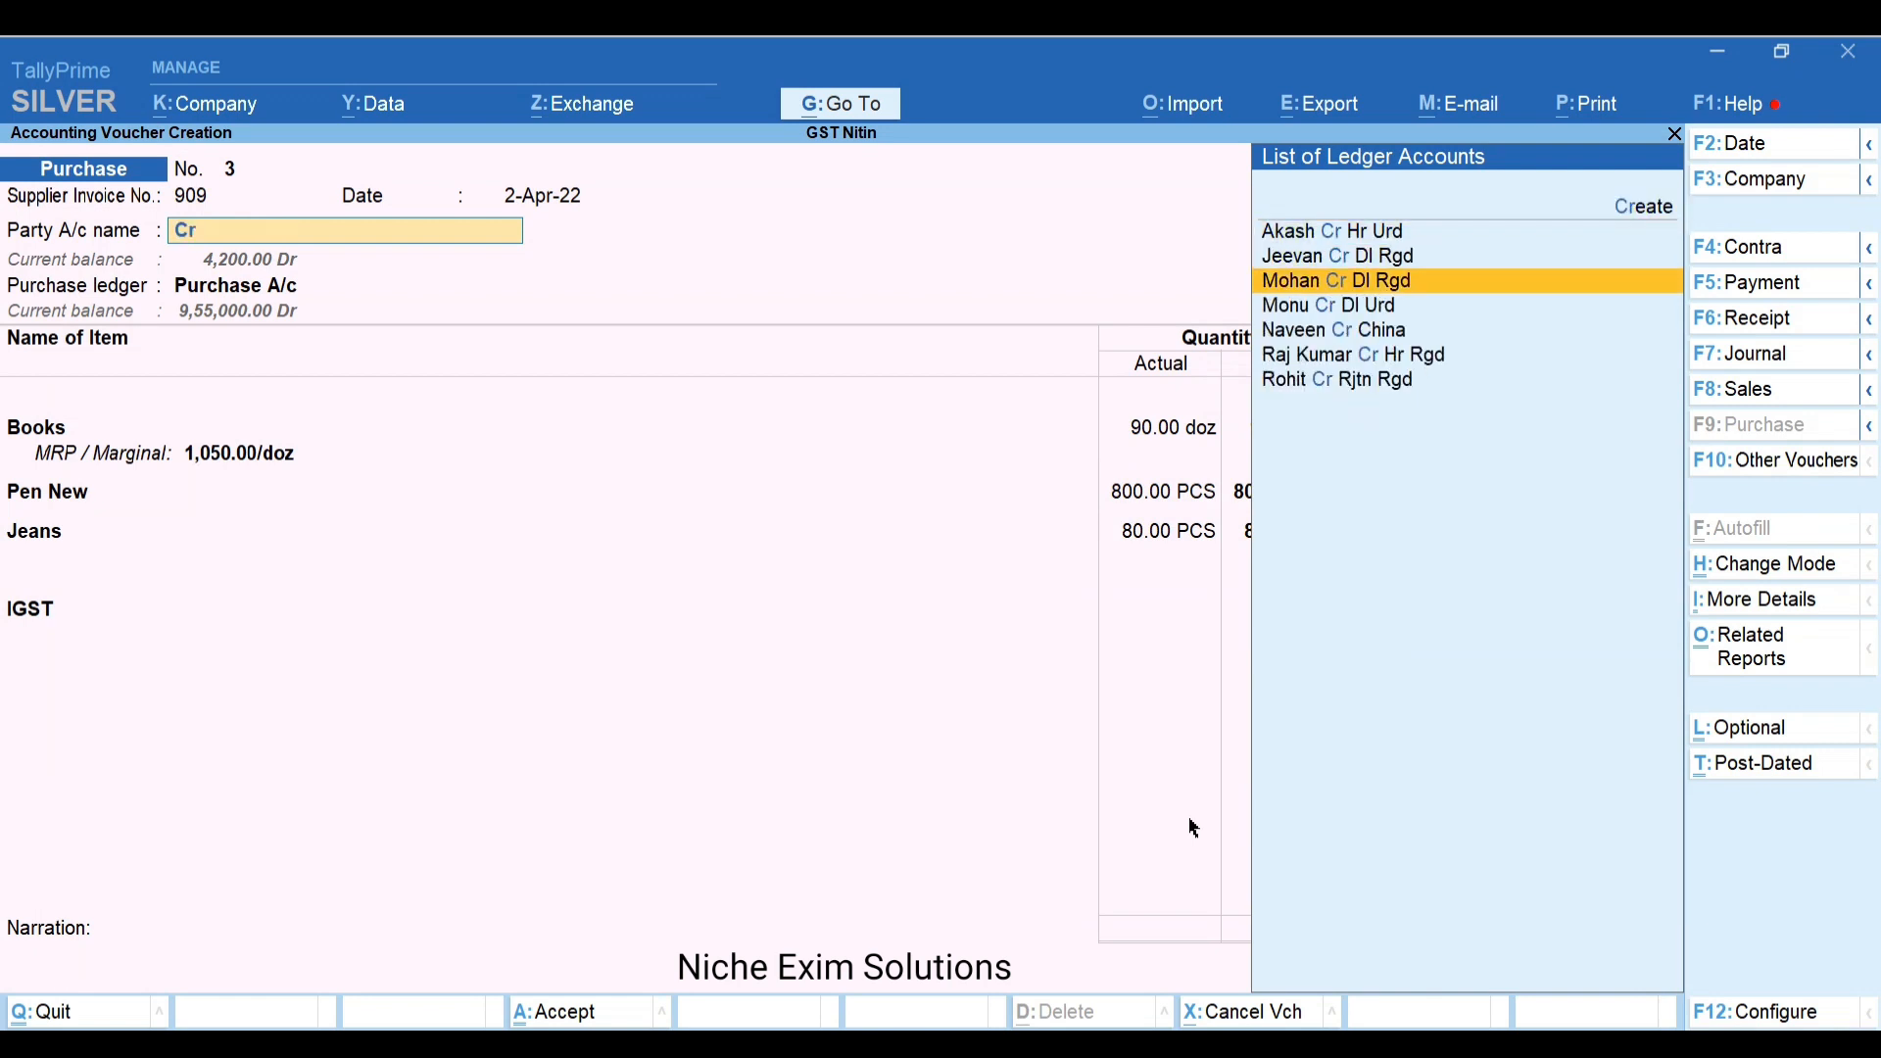
{"action": "key", "text": "Up"}
{"action": "key", "text": "Return"}
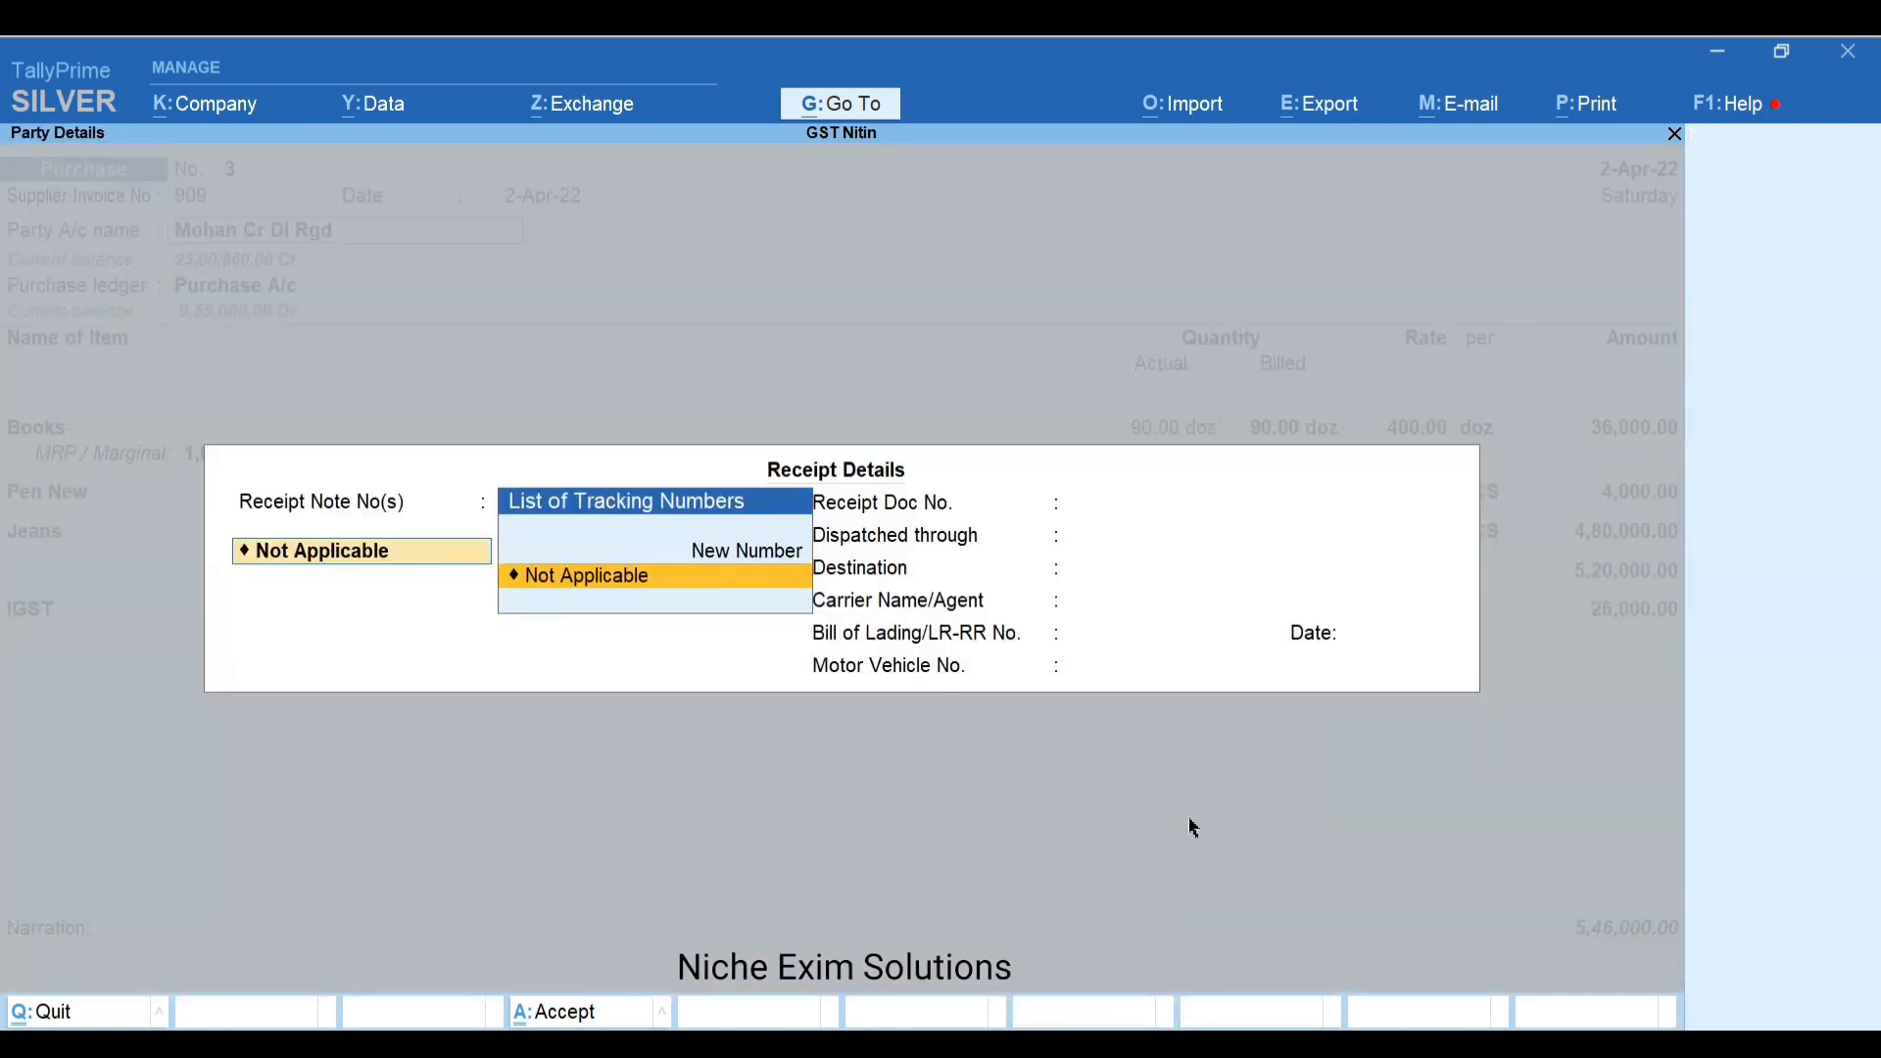
Accept the new party's default receipt and party details, and keep the existing Books allocation
{"action": "key", "text": "Return"}
{"action": "key", "text": "ctrl+a"}
{"action": "key", "text": "Return"}
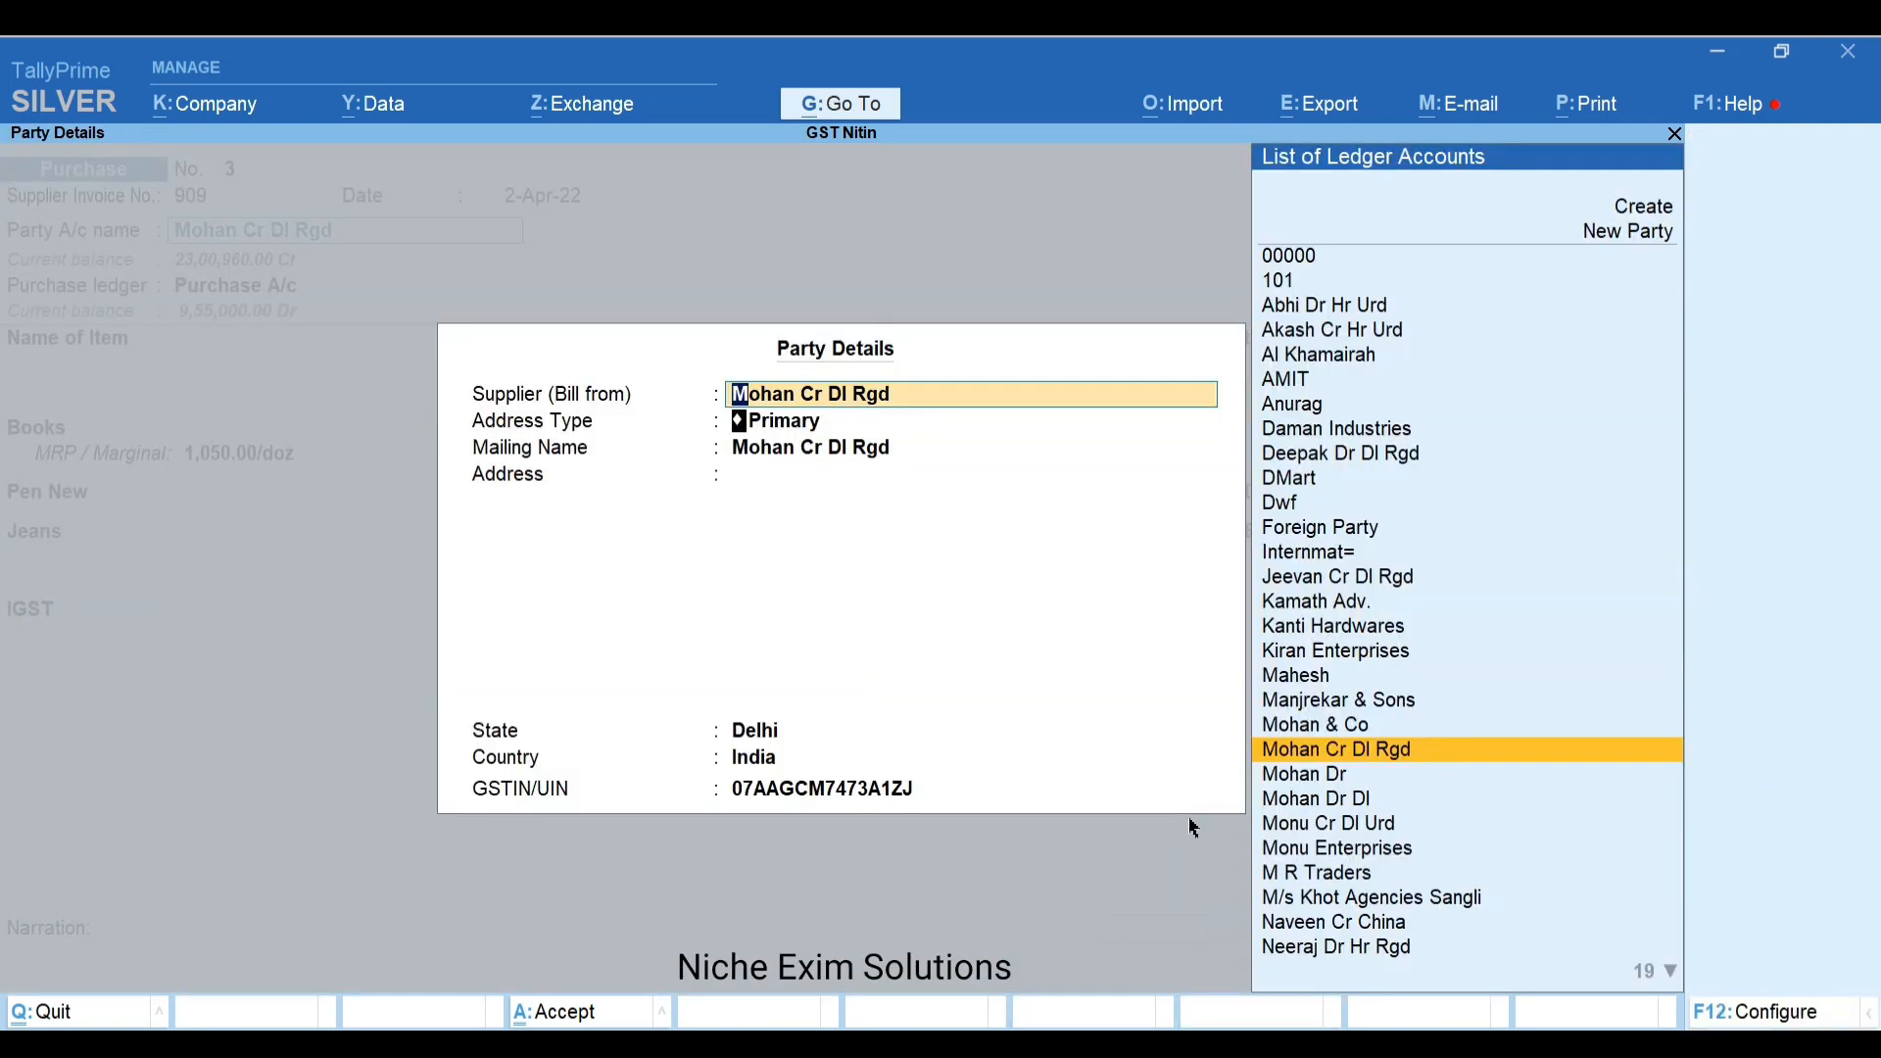
{"action": "key", "text": "Return"}
{"action": "key", "text": "Return"}
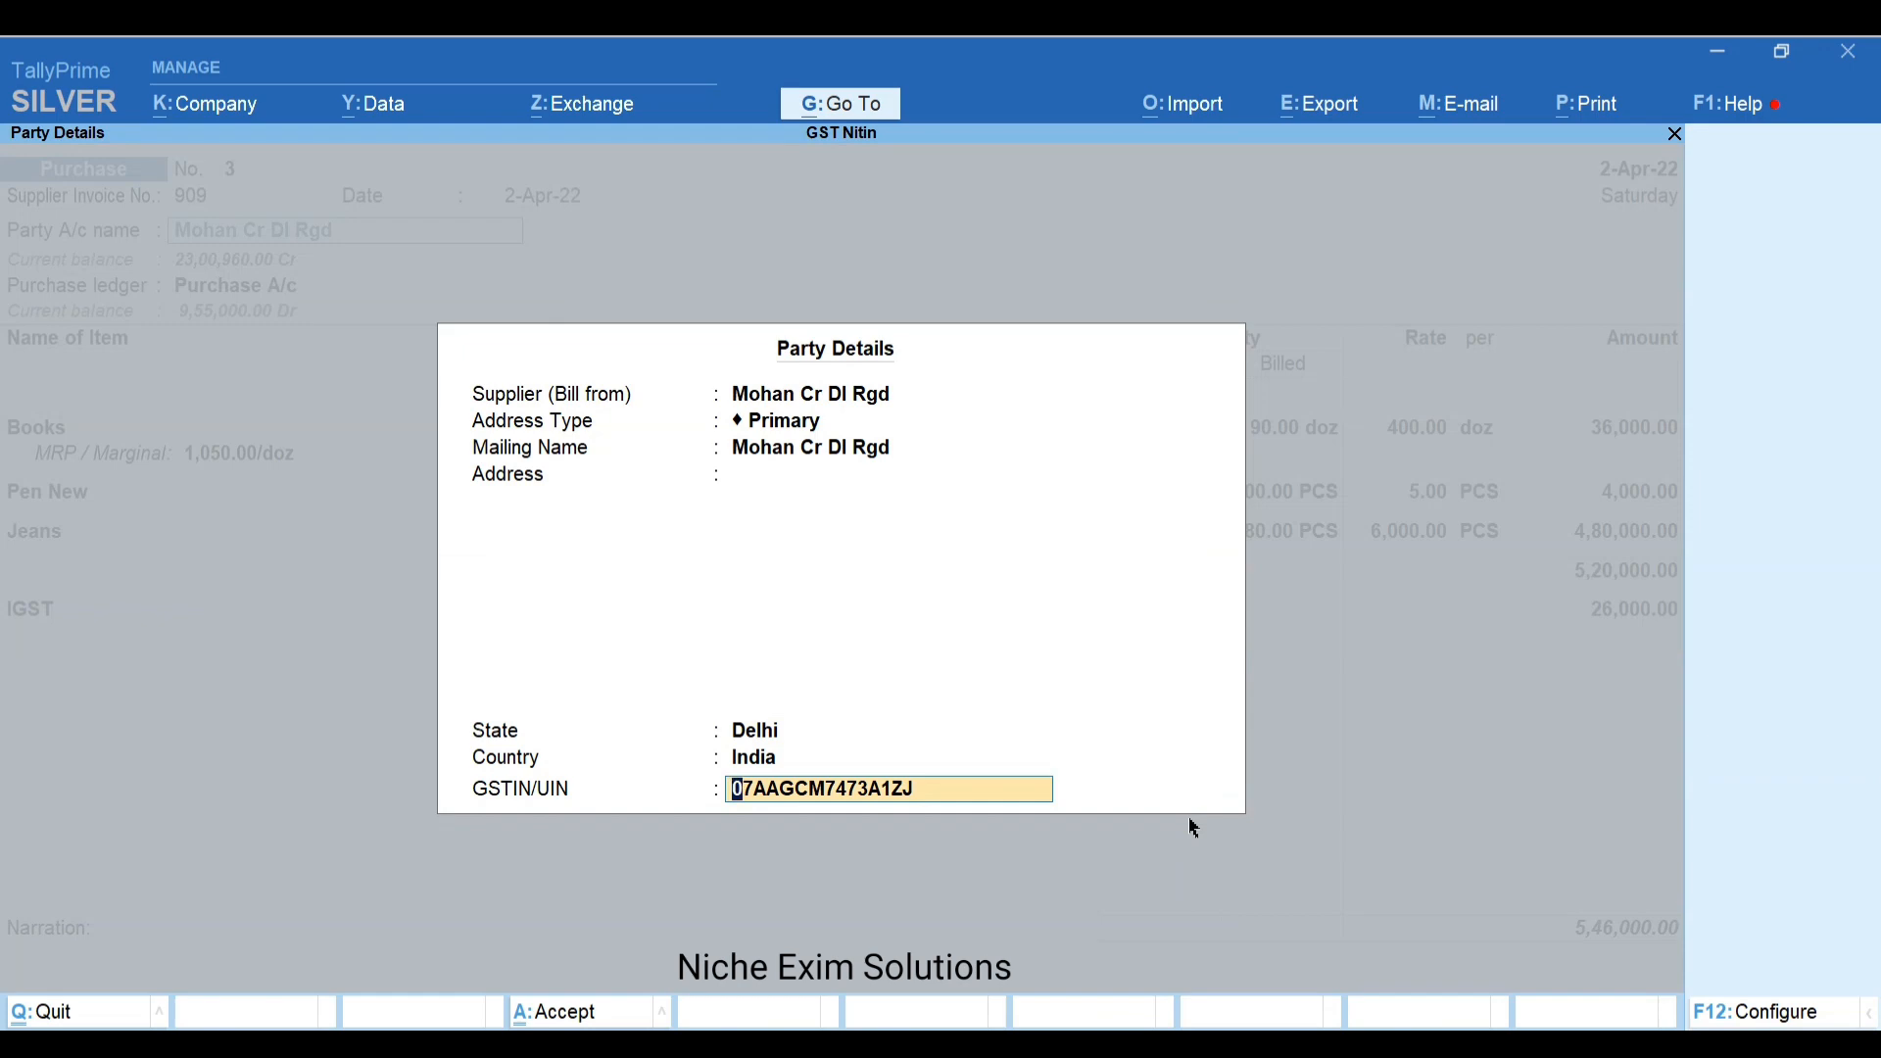
{"action": "key", "text": "Return"}
{"action": "key", "text": "Return"}
{"action": "key", "text": "Return"}
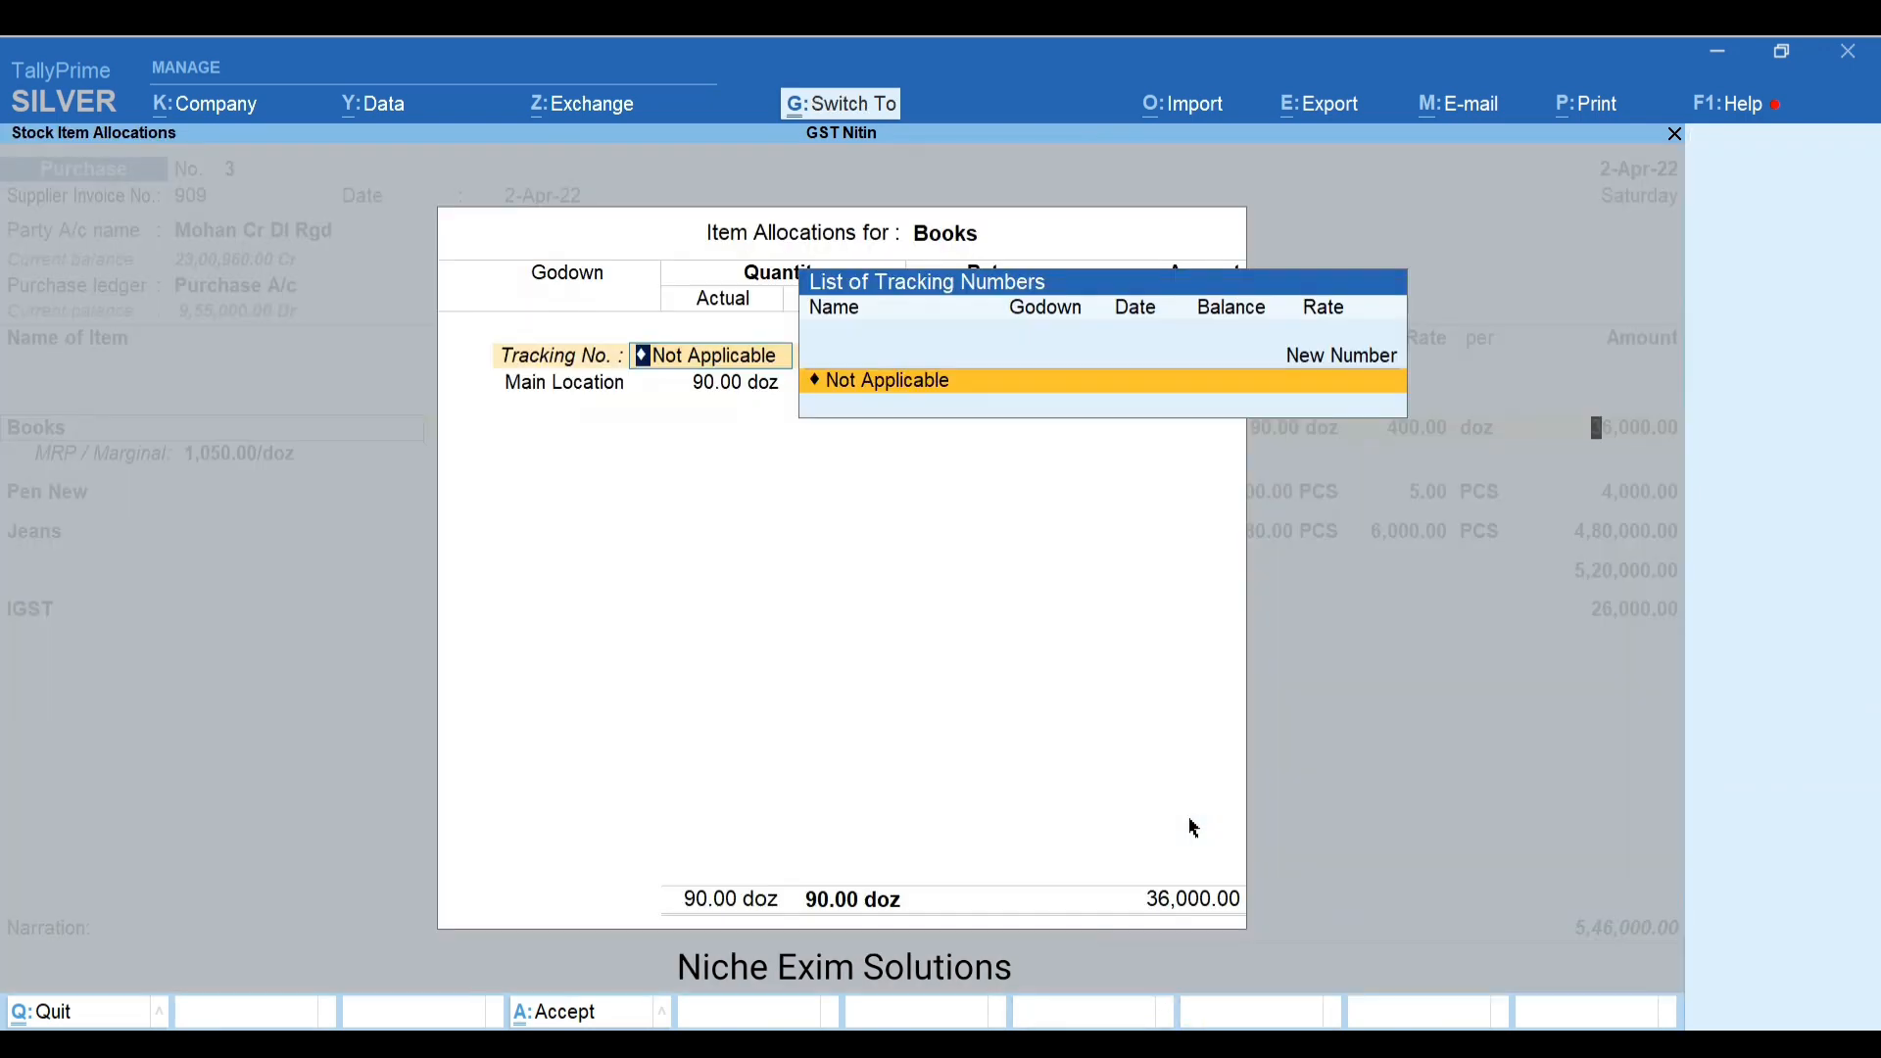
{"action": "key", "text": "ctrl+a"}
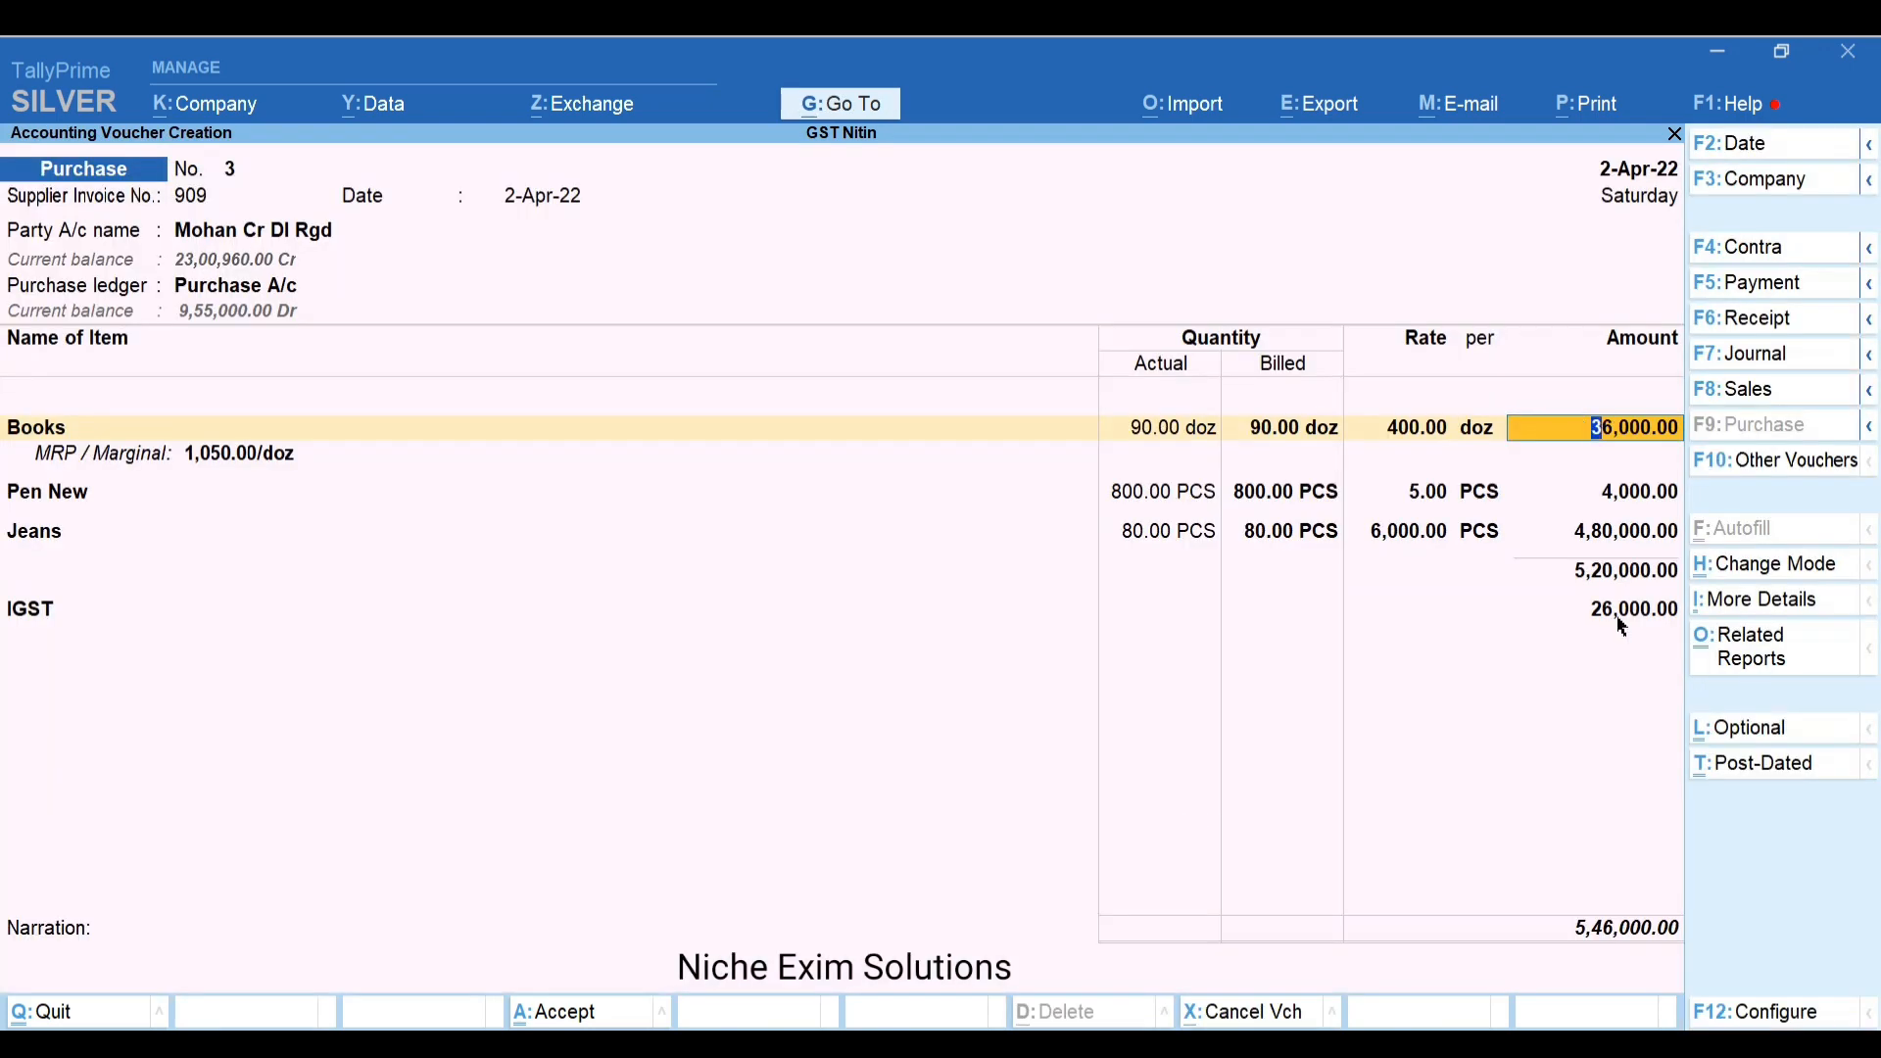
Recheck the GST tax analysis with the Delhi registered supplier as party, and return to the voucher
{"action": "key", "text": "ctrl+o"}
{"action": "key", "text": "F5"}
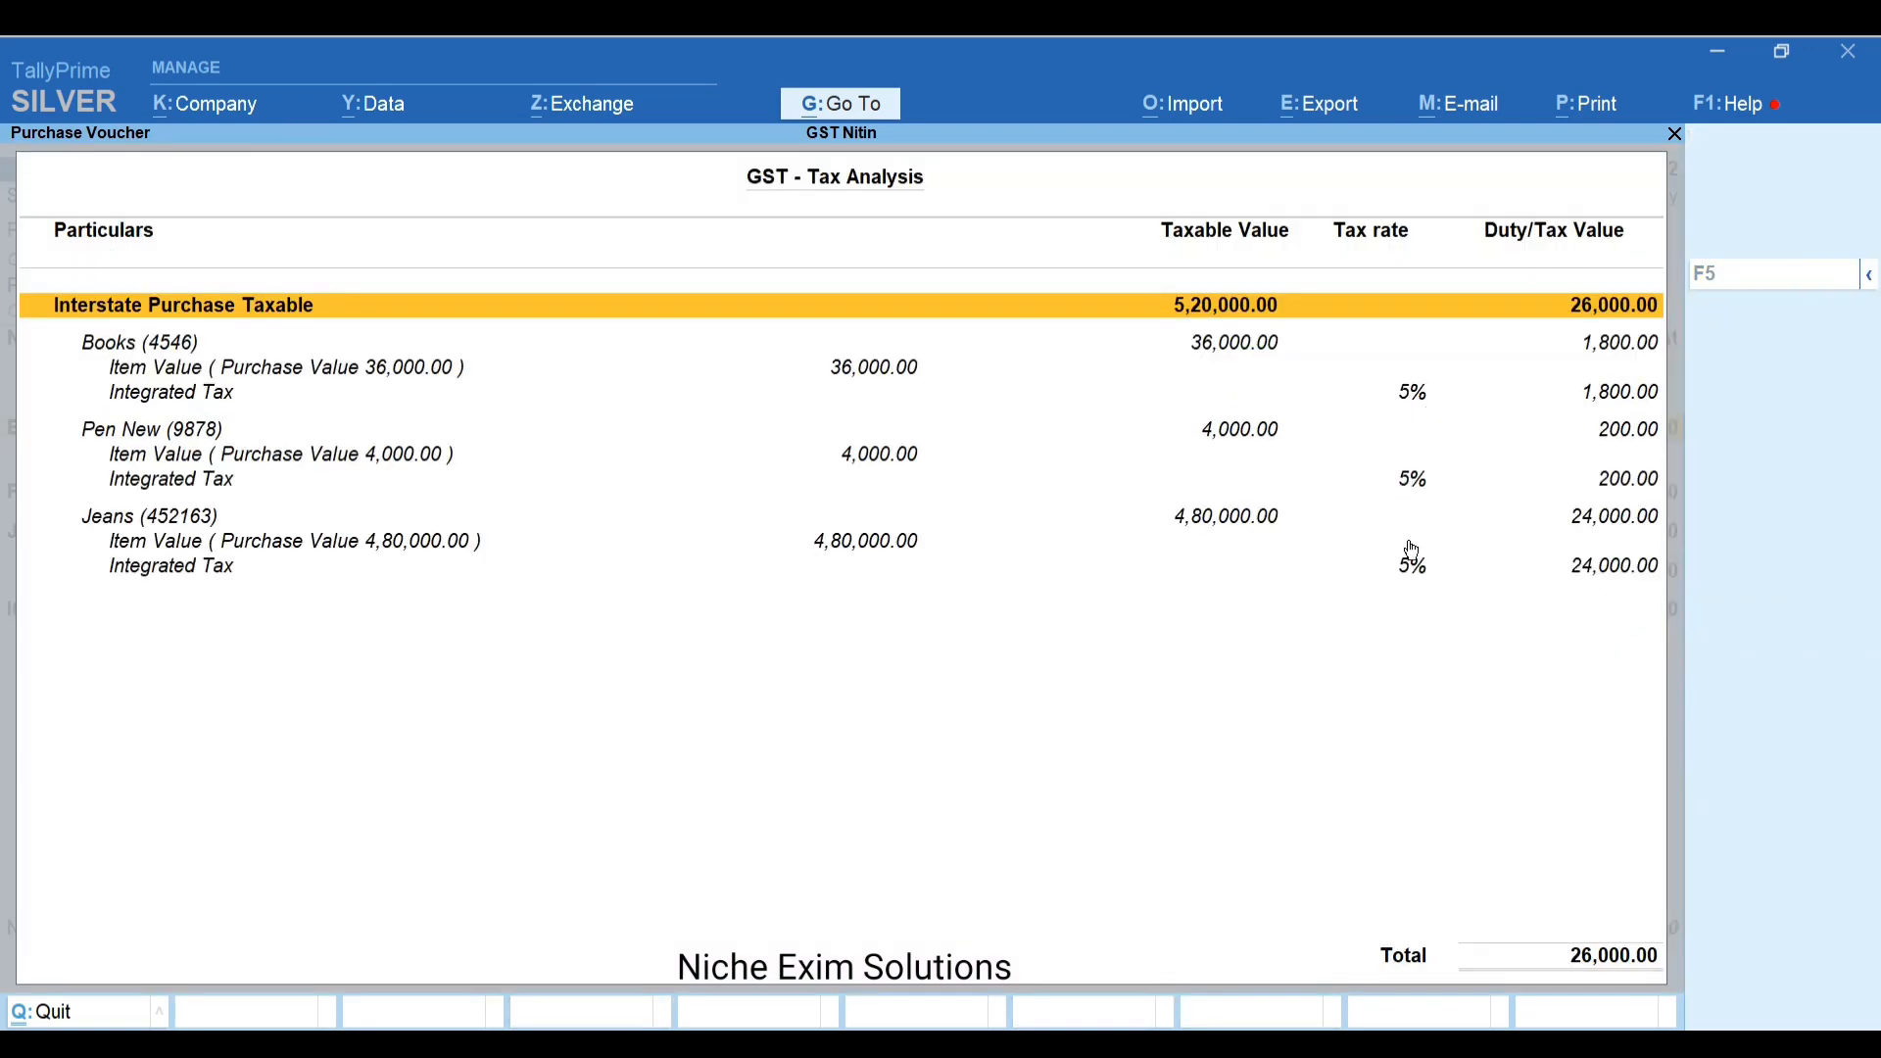
{"action": "key", "text": "Escape"}
Accept the Pen New line again with its existing allocation
{"action": "key", "text": "Return"}
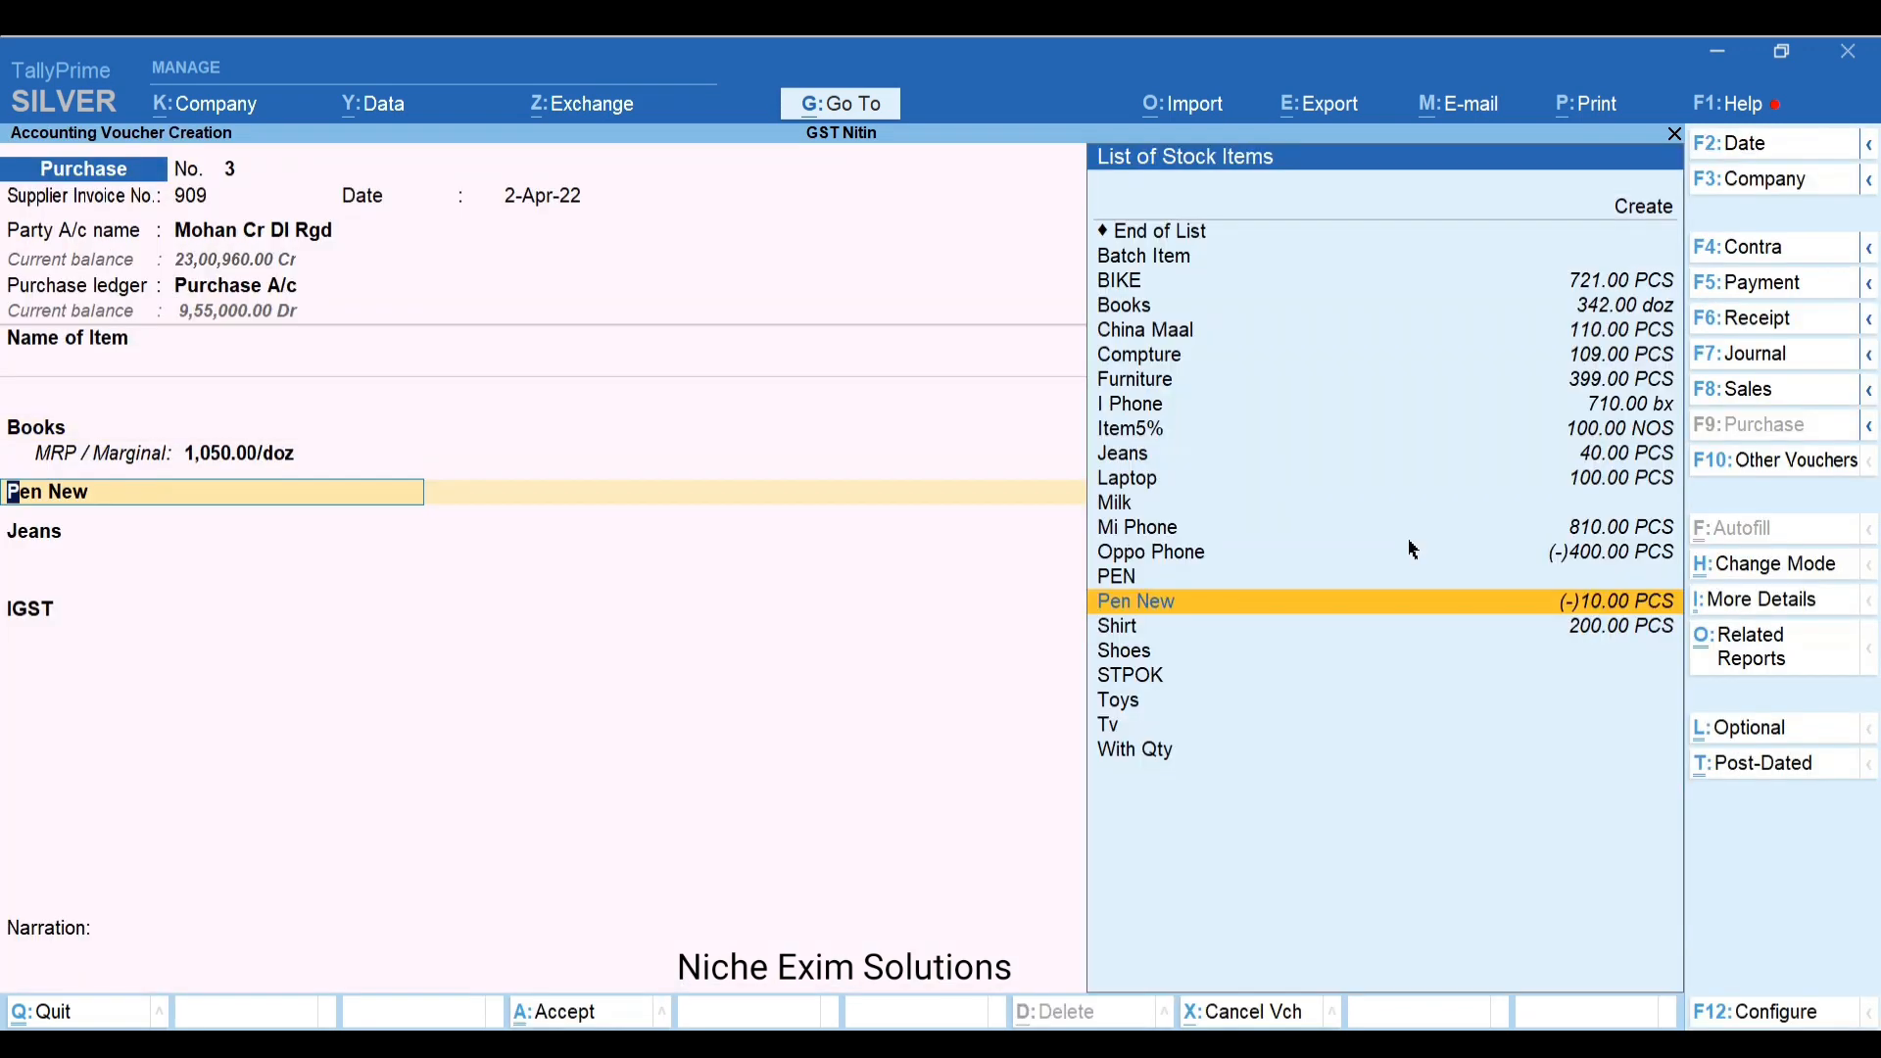
{"action": "key", "text": "Return"}
{"action": "key", "text": "Return"}
{"action": "key", "text": "Return"}
{"action": "key", "text": "Return"}
{"action": "key", "text": "Return"}
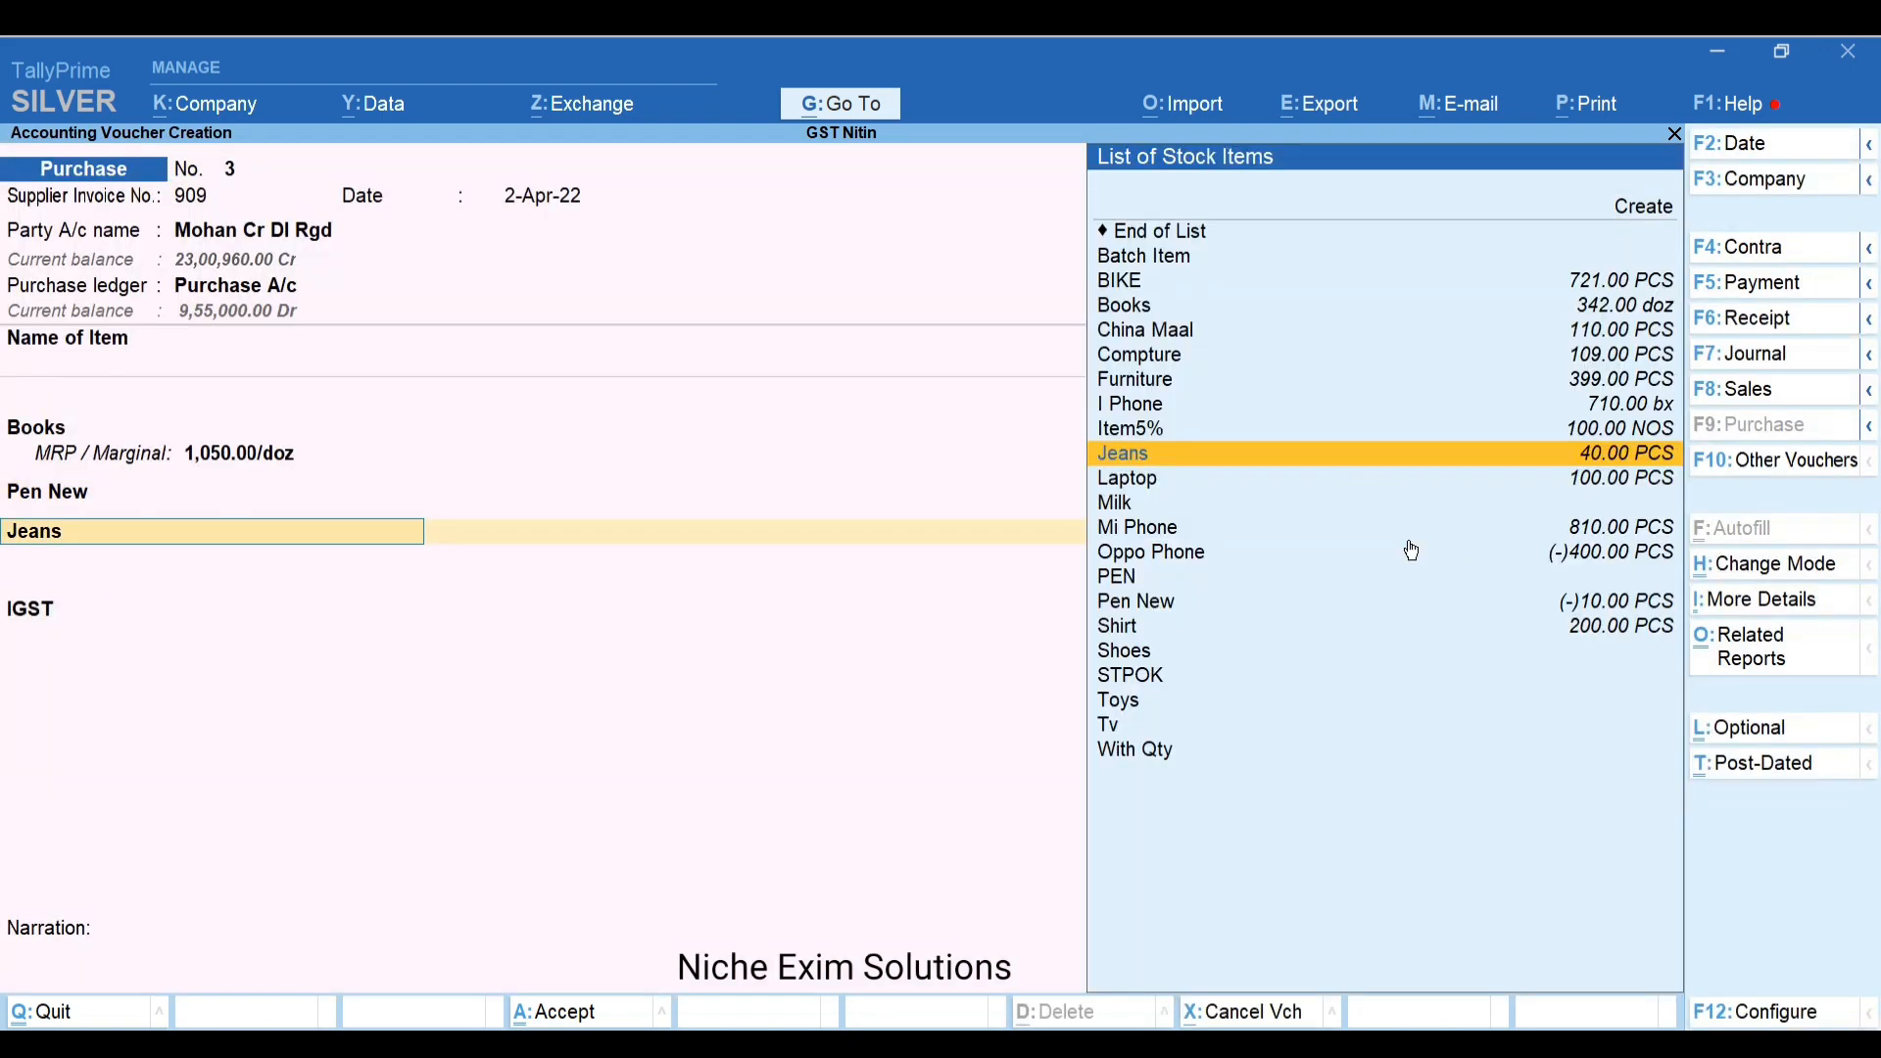
Accept the existing Jeans allocation and IGST amount, and move to the next ledger line
{"action": "key", "text": "Return"}
{"action": "key", "text": "Return"}
{"action": "key", "text": "Return"}
{"action": "key", "text": "Return"}
{"action": "key", "text": "Return"}
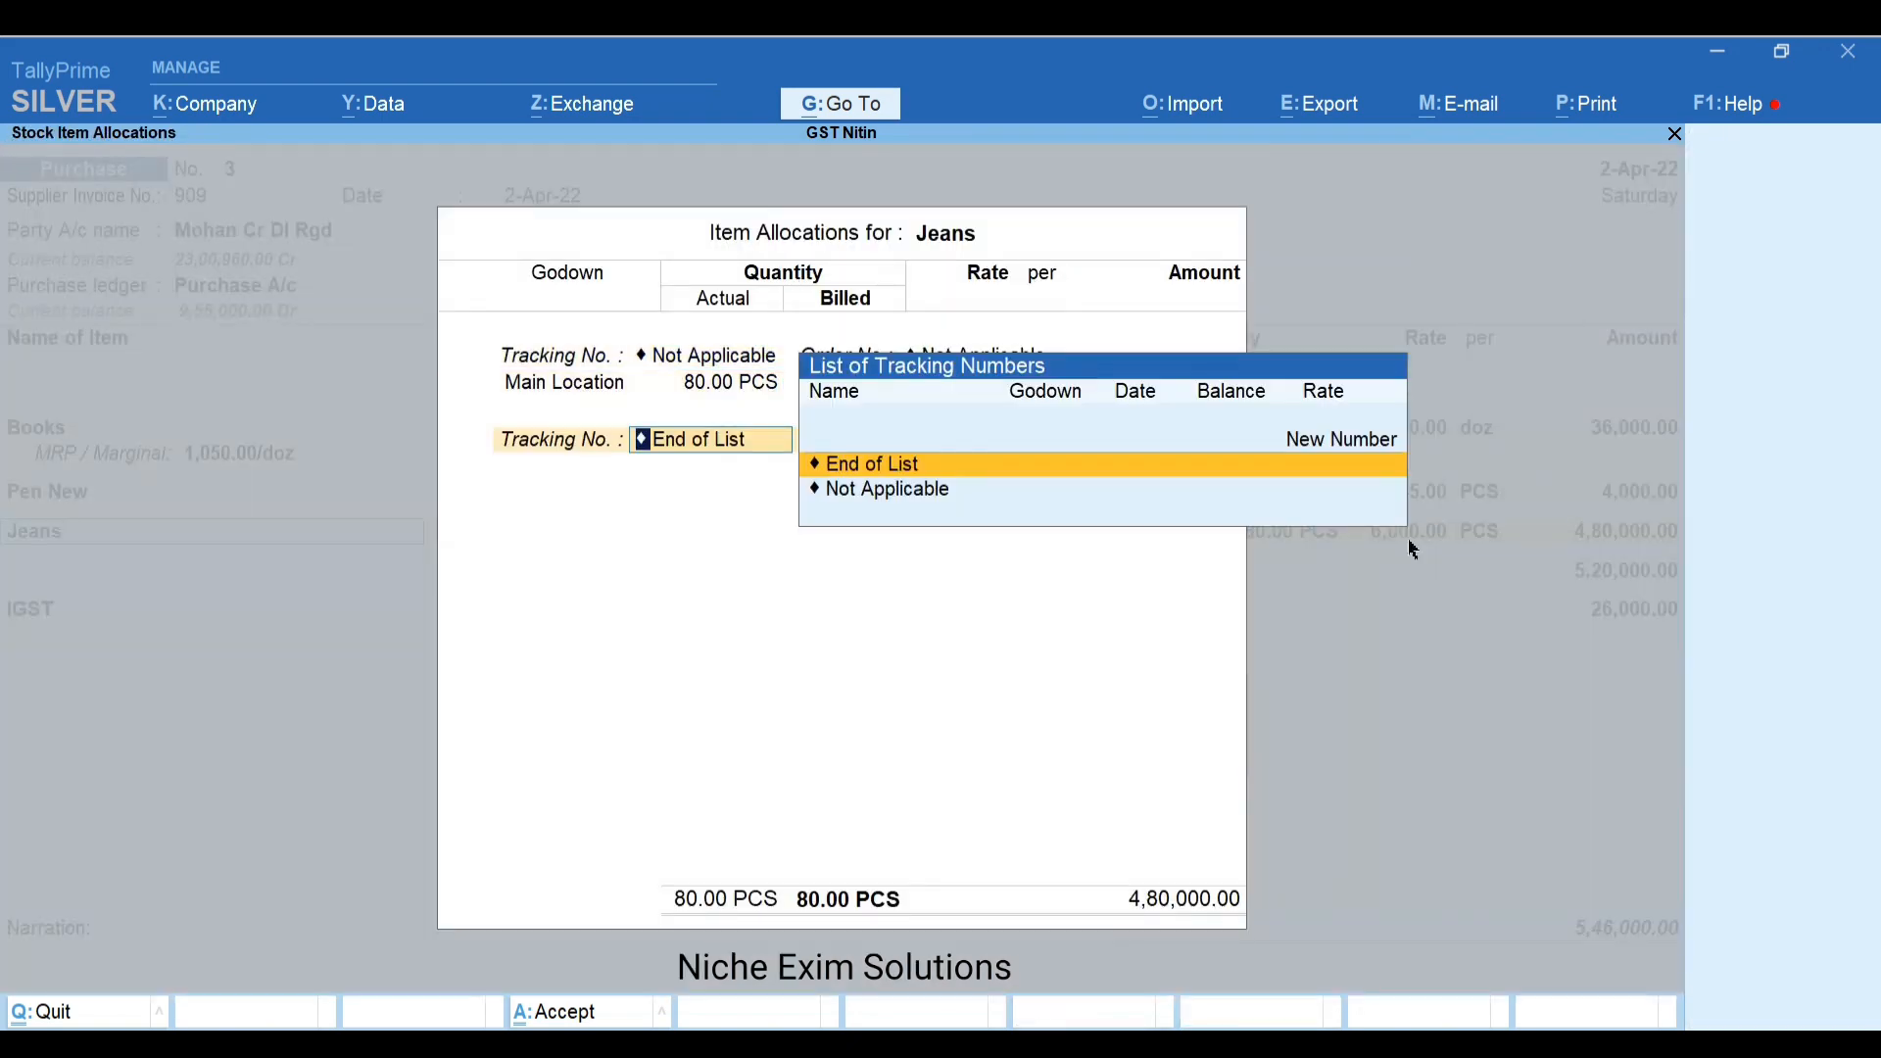
{"action": "key", "text": "Return"}
{"action": "key", "text": "Return"}
{"action": "key", "text": "Return"}
{"action": "key", "text": "Return"}
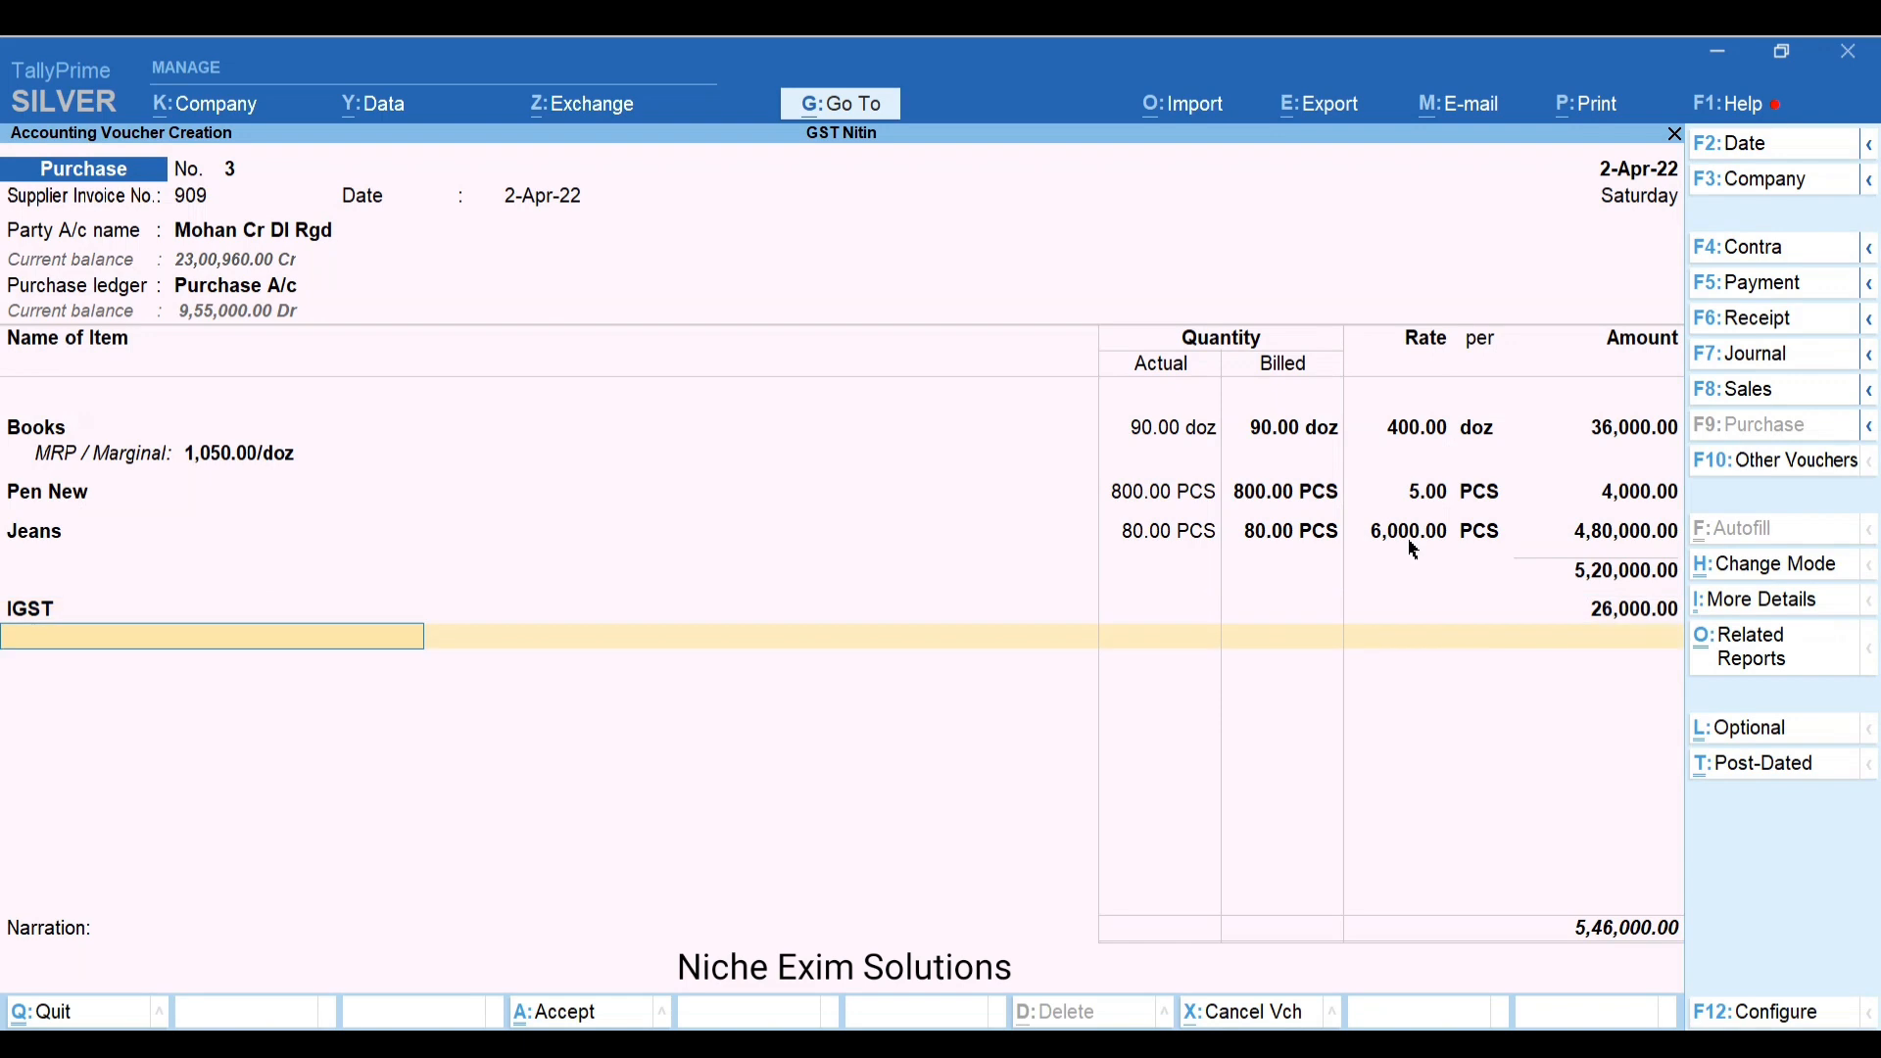
End the ledger list, leave the narration blank, and save purchase voucher 3
{"action": "key", "text": "Return"}
{"action": "key", "text": "Return"}
{"action": "key", "text": "Return"}
{"action": "key", "text": "Return"}
{"action": "key", "text": "Return"}
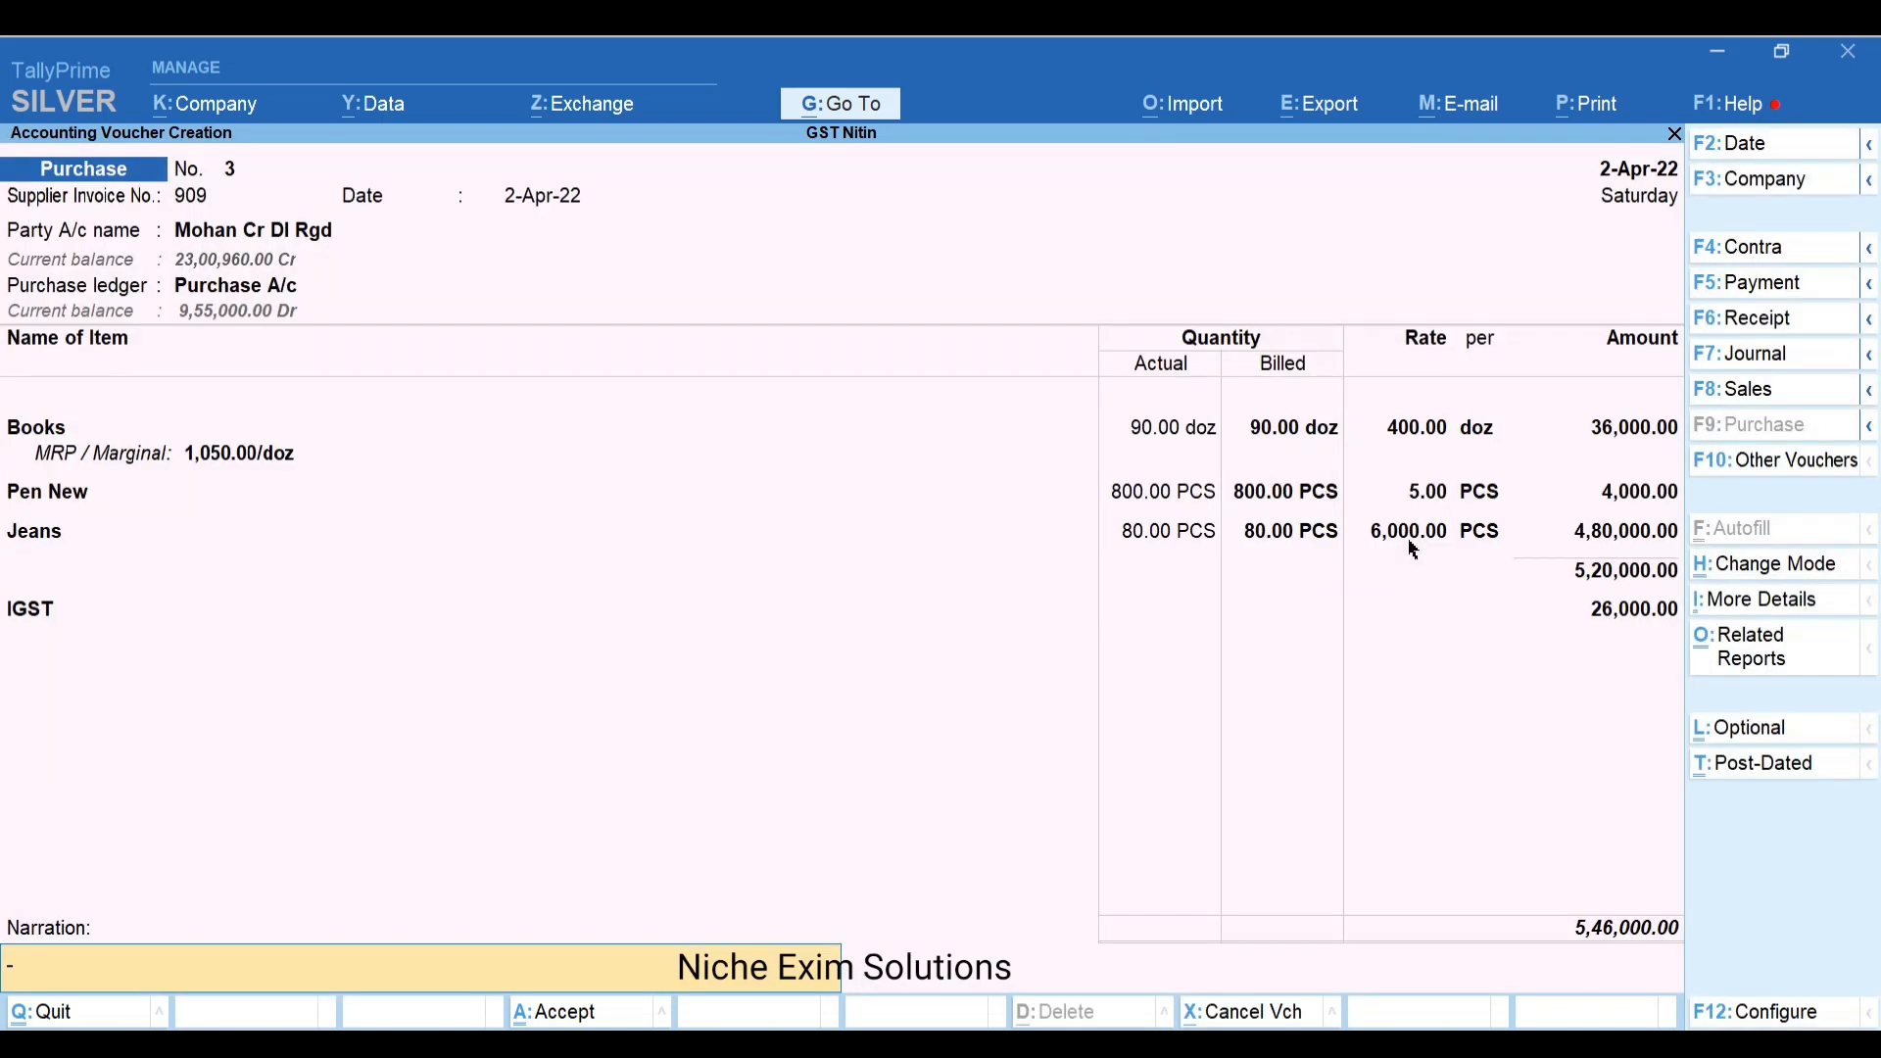
{"action": "key", "text": "Return"}
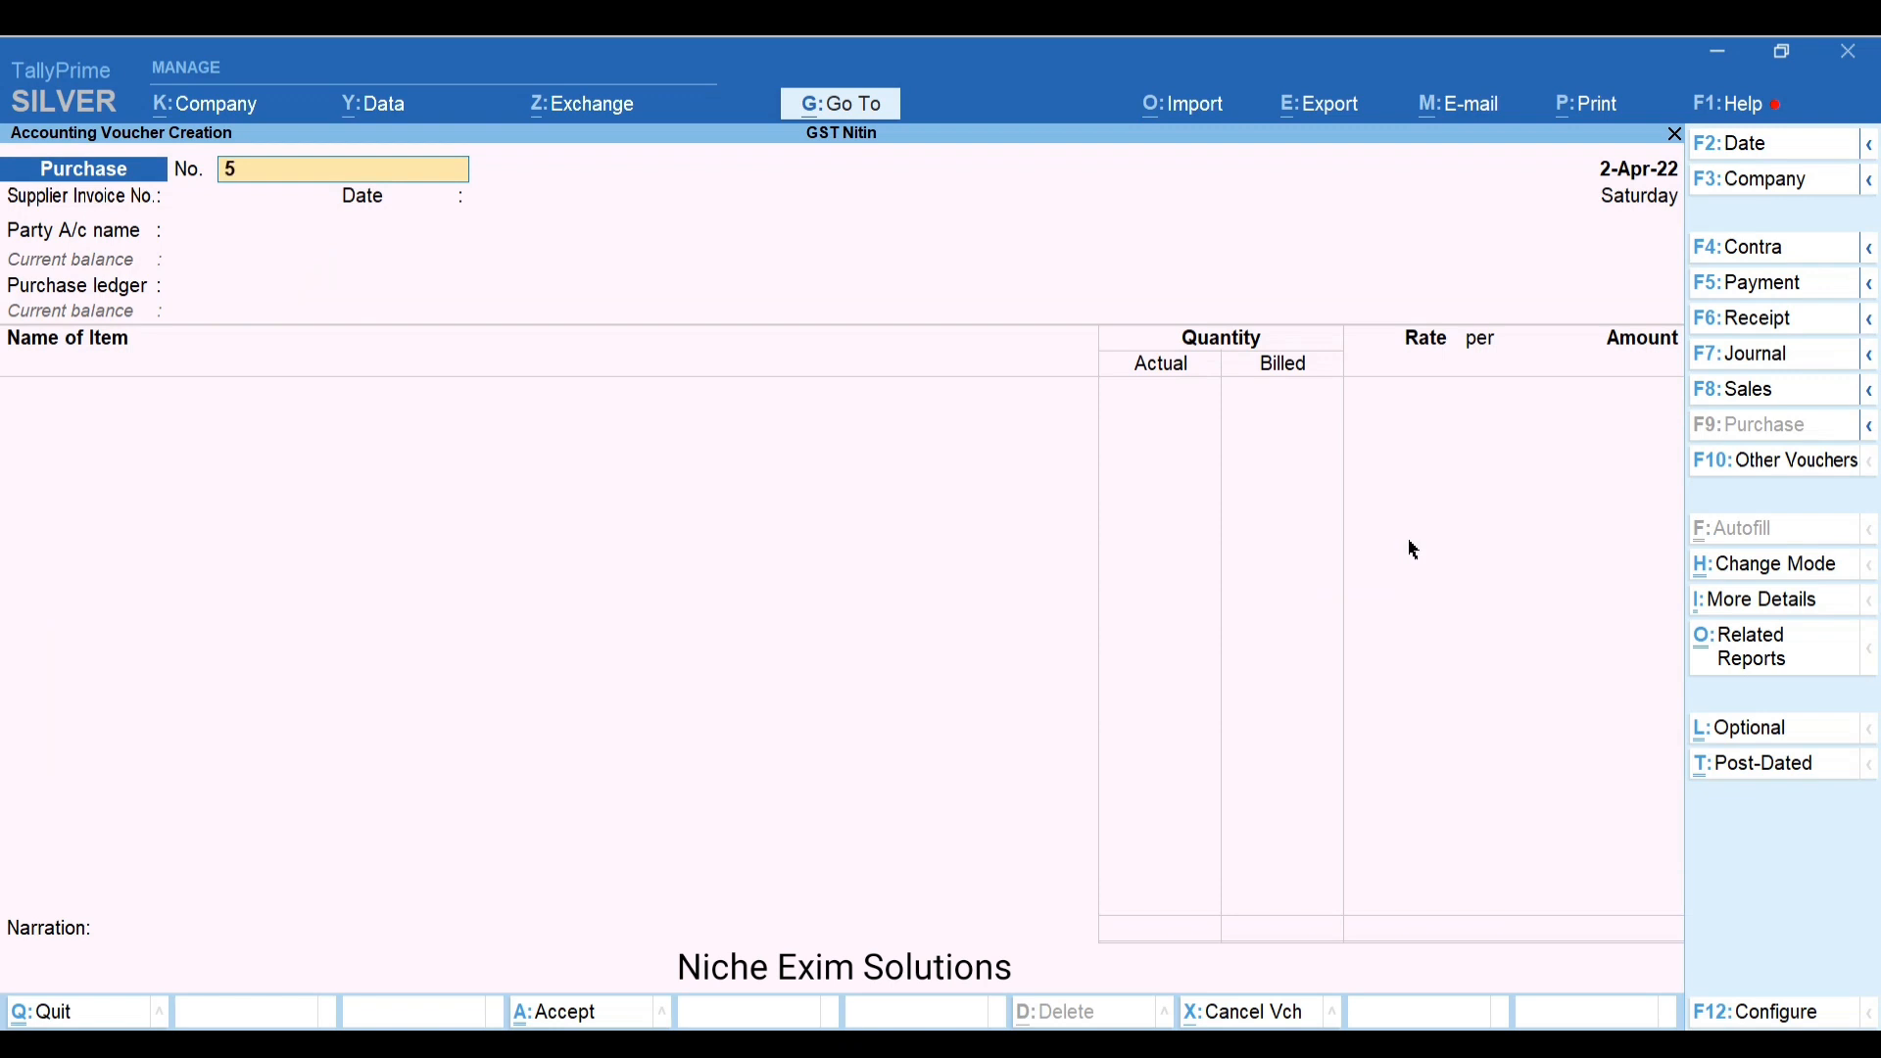
Enter supplier invoice number 1019 dated 2-Apr-22 on purchase voucher 5
{"action": "key", "text": "Return"}
{"action": "key", "text": "Return"}
{"action": "key", "text": "BackSpace"}
{"action": "type", "text": "1019"}
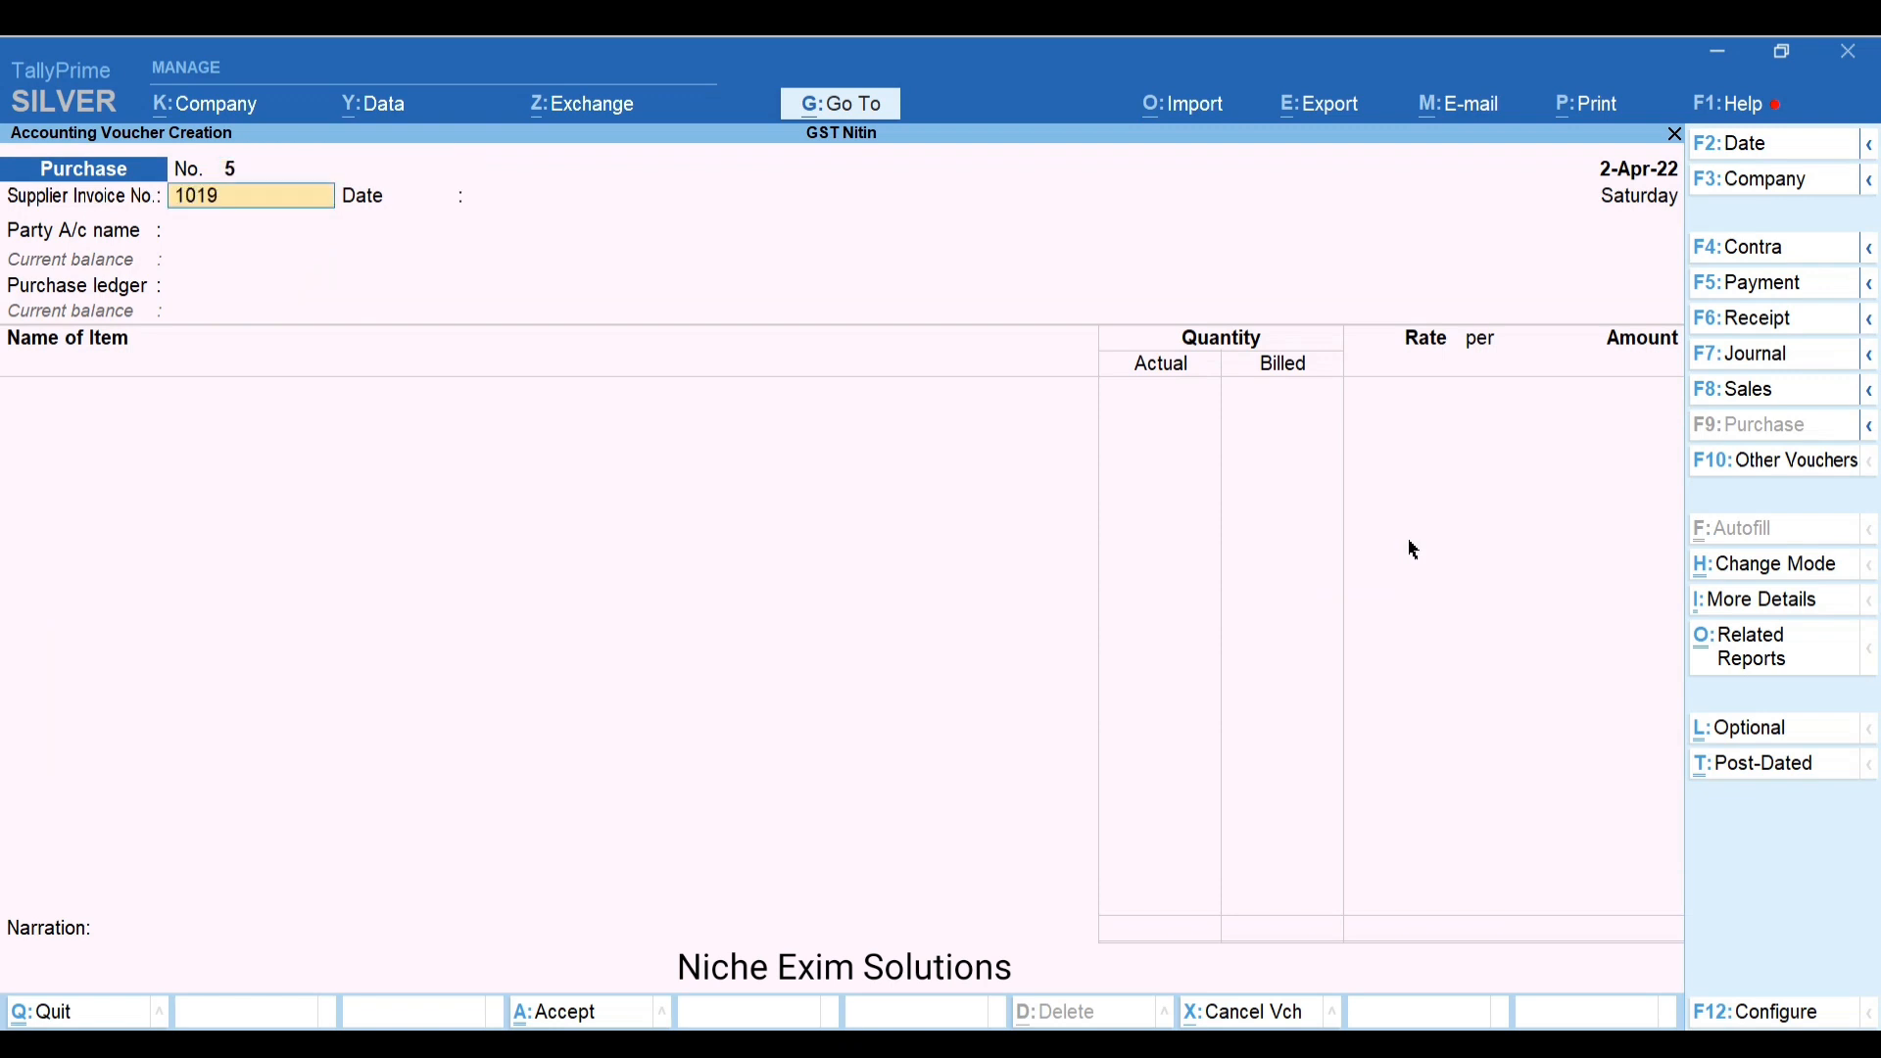
{"action": "key", "text": "Return"}
{"action": "key", "text": "Return"}
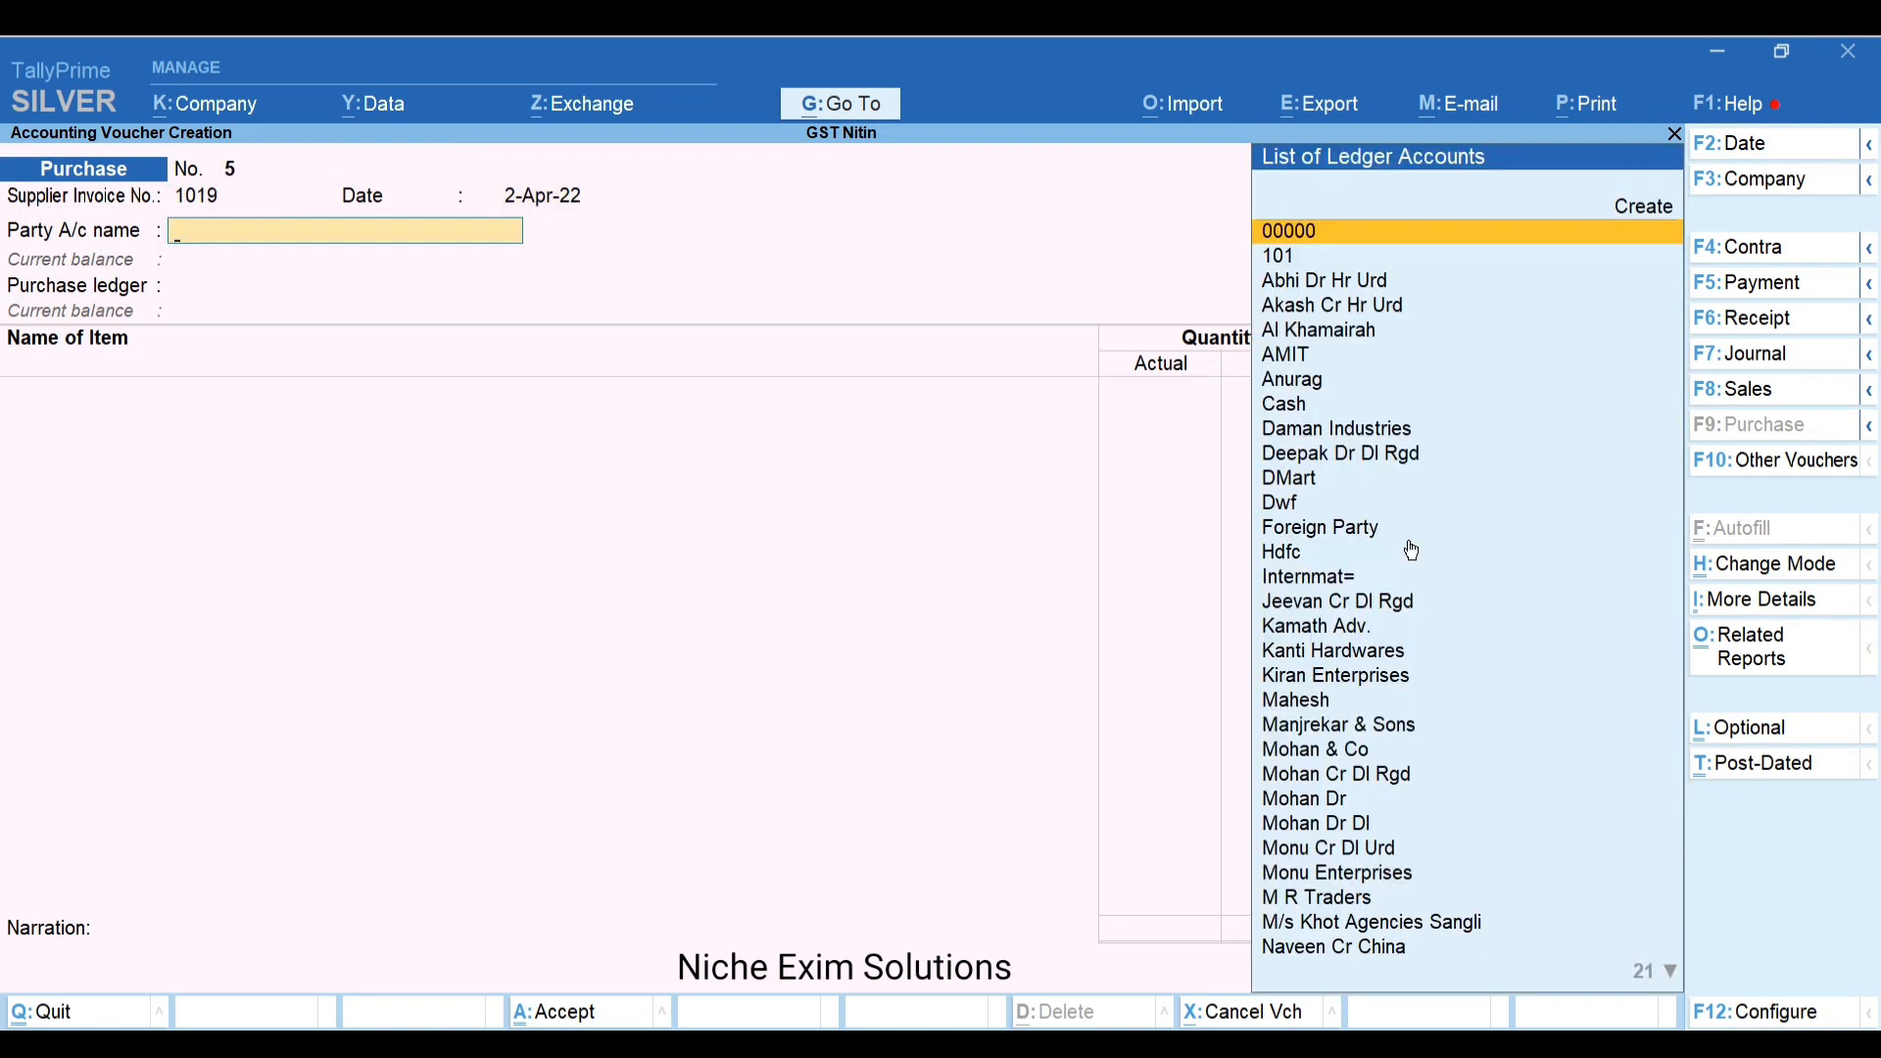
Select the unregistered Haryana supplier as party and accept its existing party details
{"action": "type", "text": "Cr"}
{"action": "key", "text": "Down"}
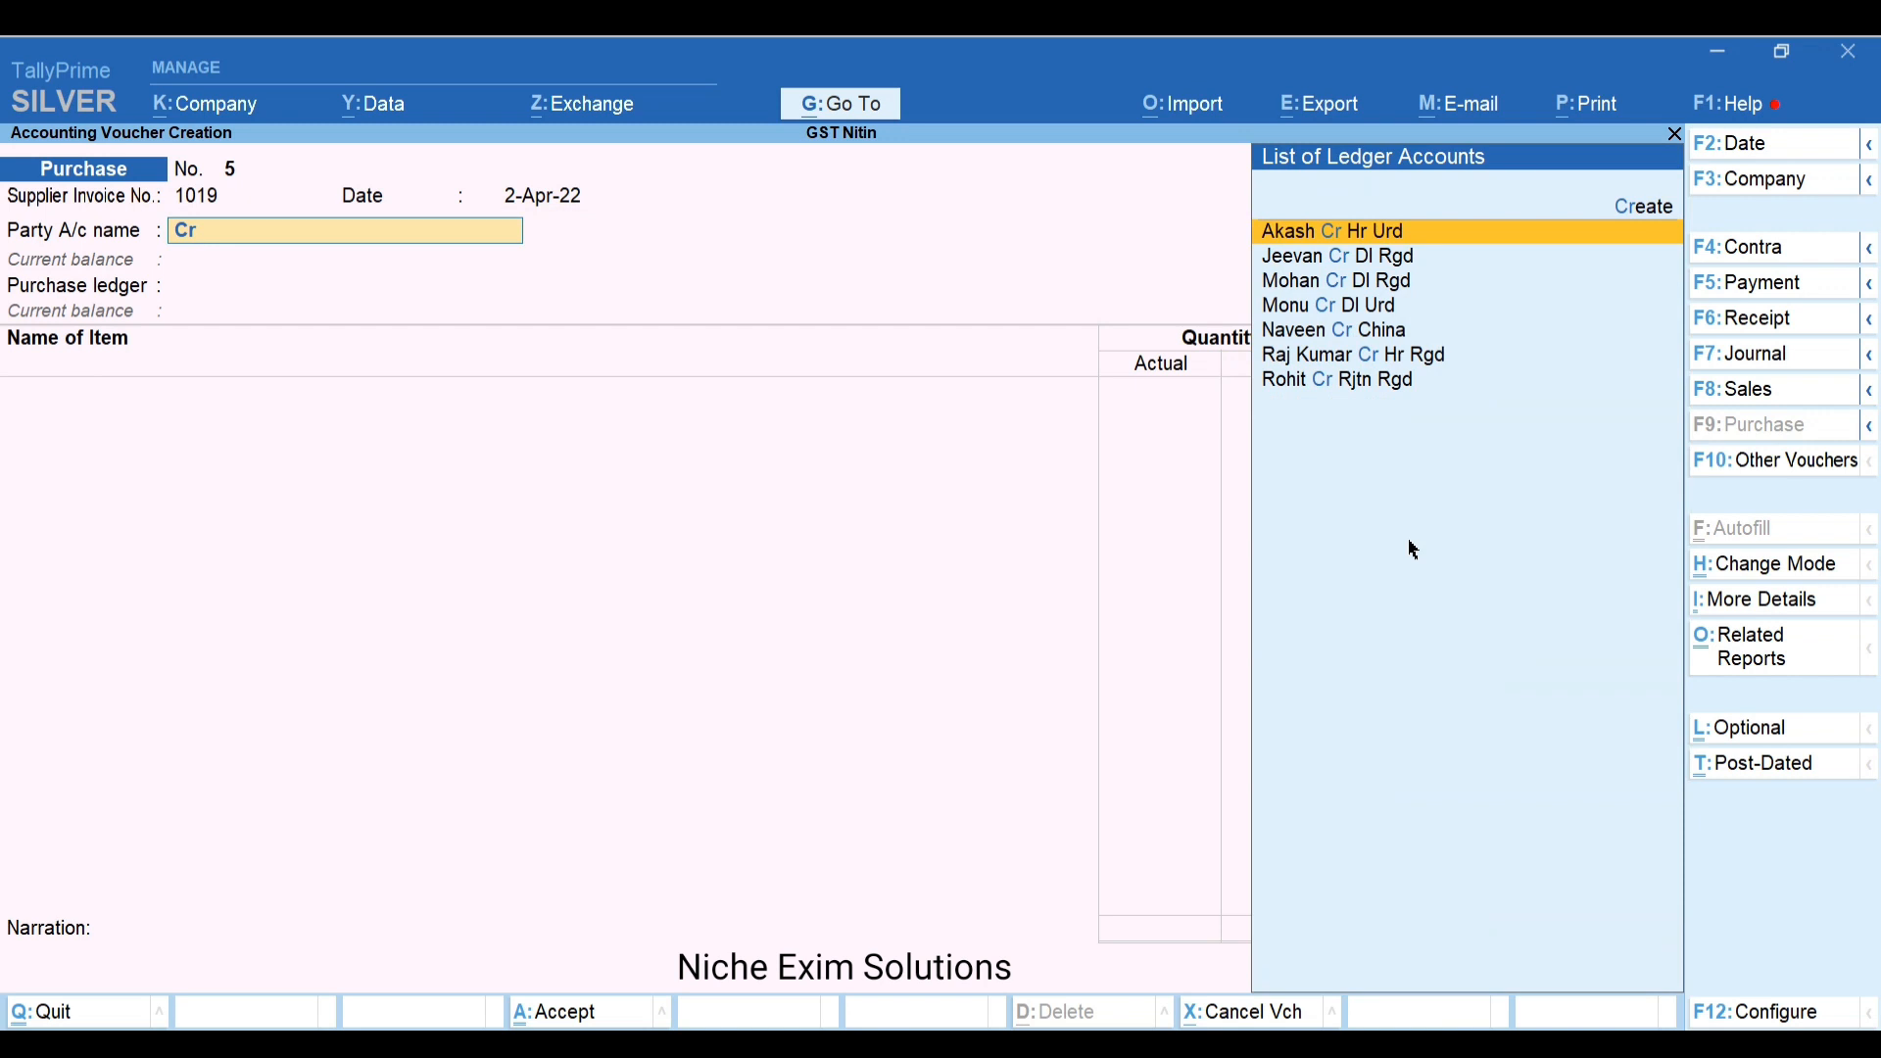
{"action": "key", "text": "Return"}
{"action": "key", "text": "ctrl+a"}
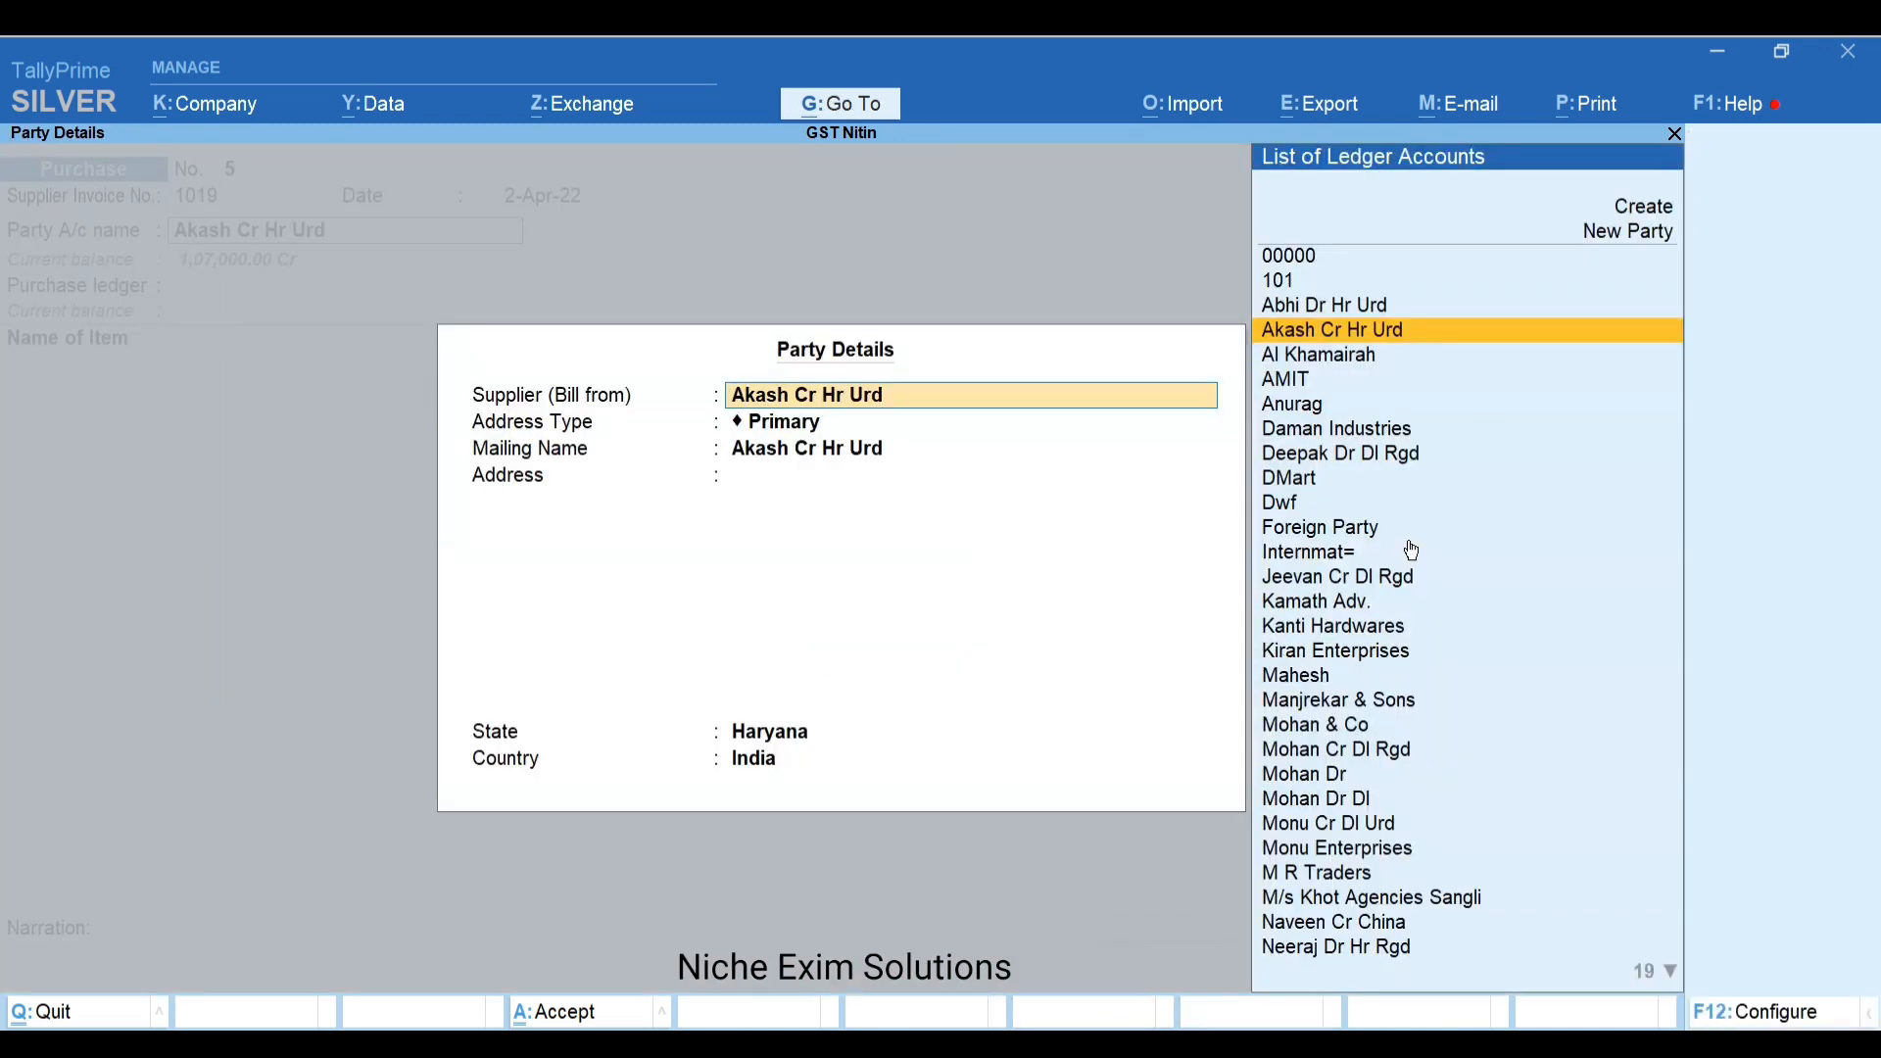
{"action": "key", "text": "Return"}
{"action": "key", "text": "Return"}
{"action": "key", "text": "Return"}
{"action": "key", "text": "Return"}
{"action": "key", "text": "Return"}
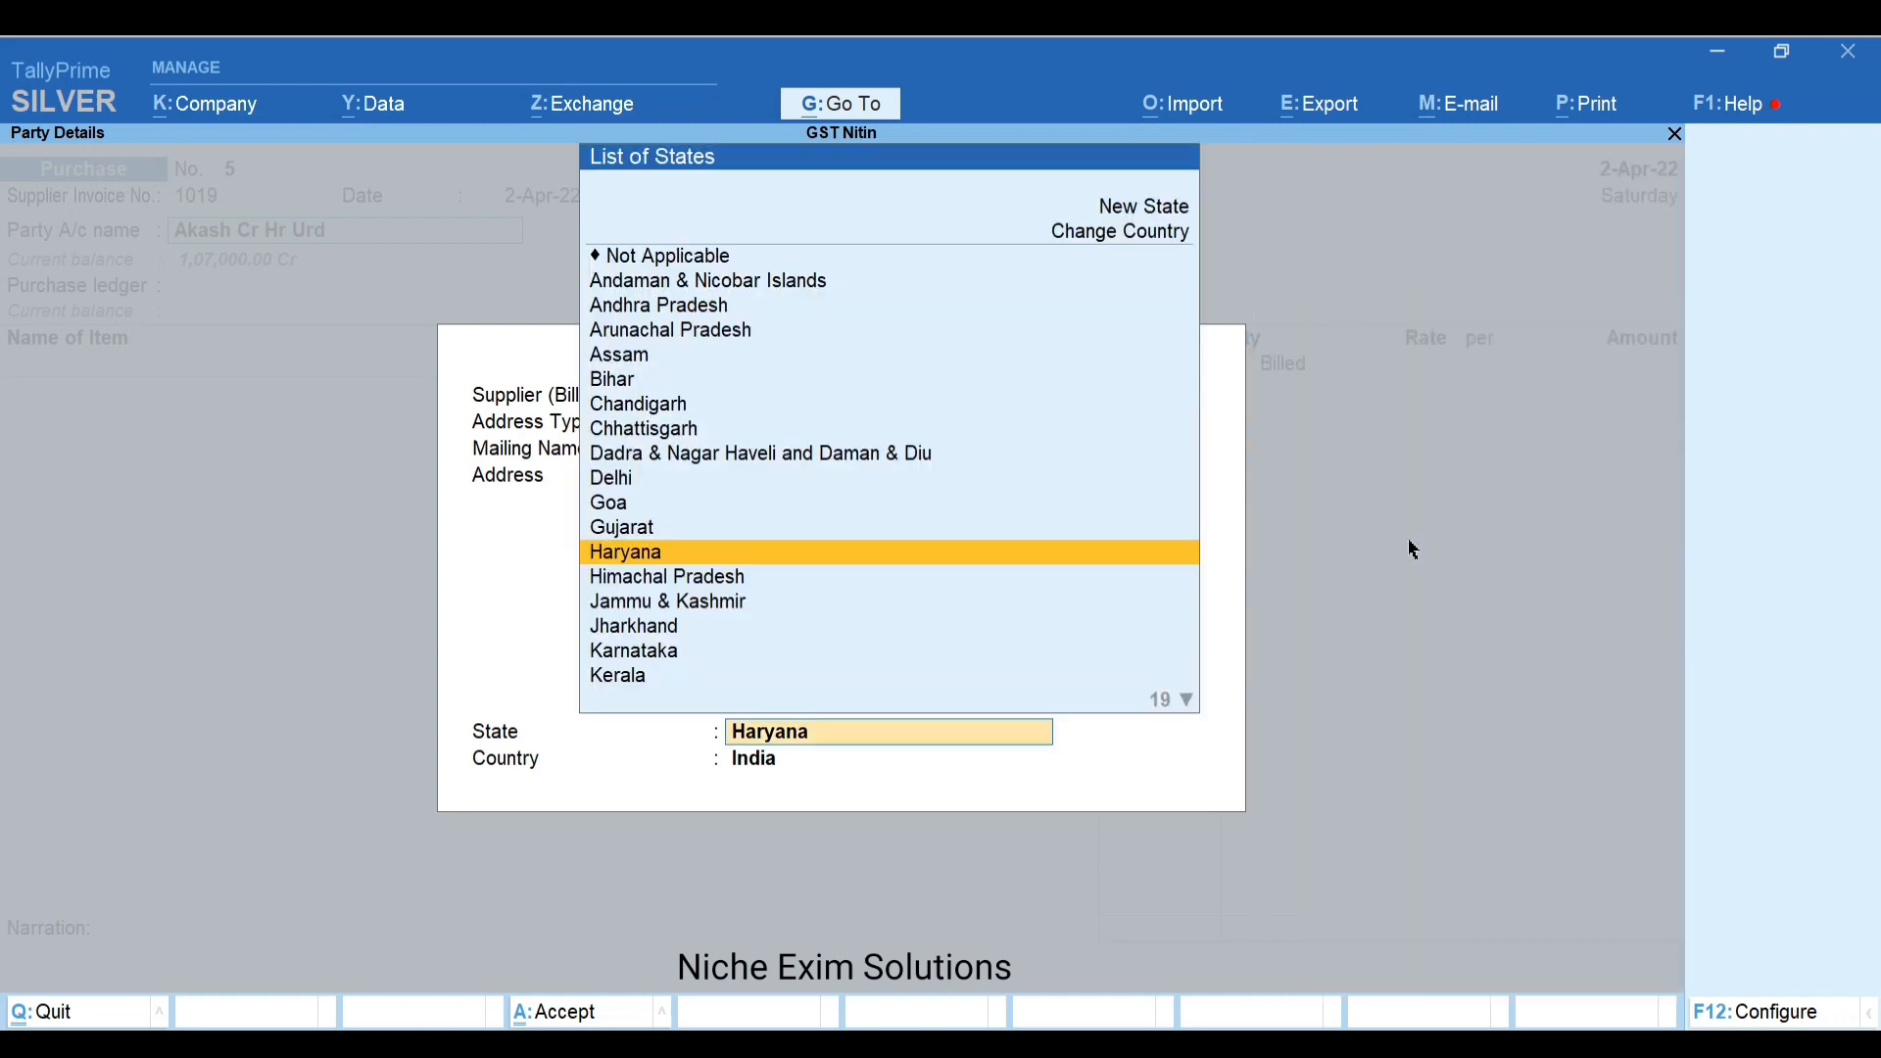
Set the purchase ledger to Purchase A/c and move to the item lines
{"action": "key", "text": "BackSpace"}
{"action": "key", "text": "Down"}
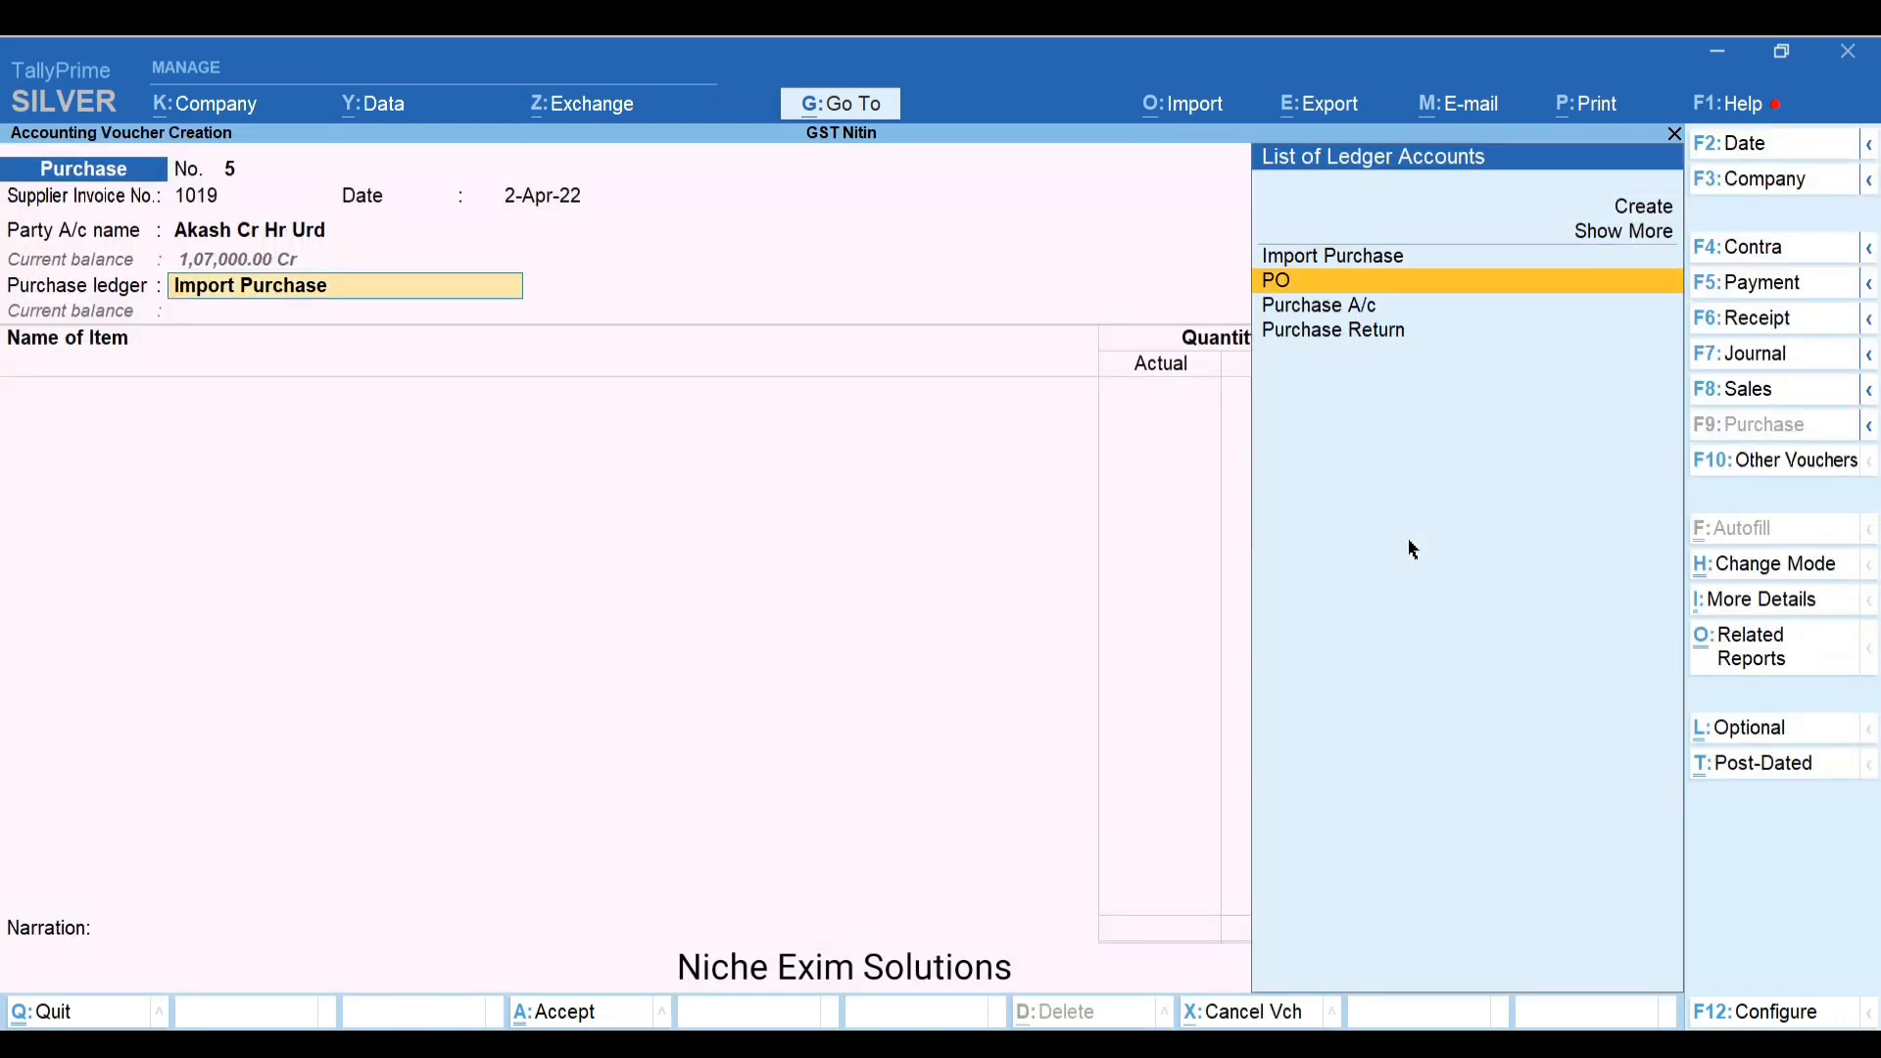
{"action": "key", "text": "Down"}
{"action": "key", "text": "Return"}
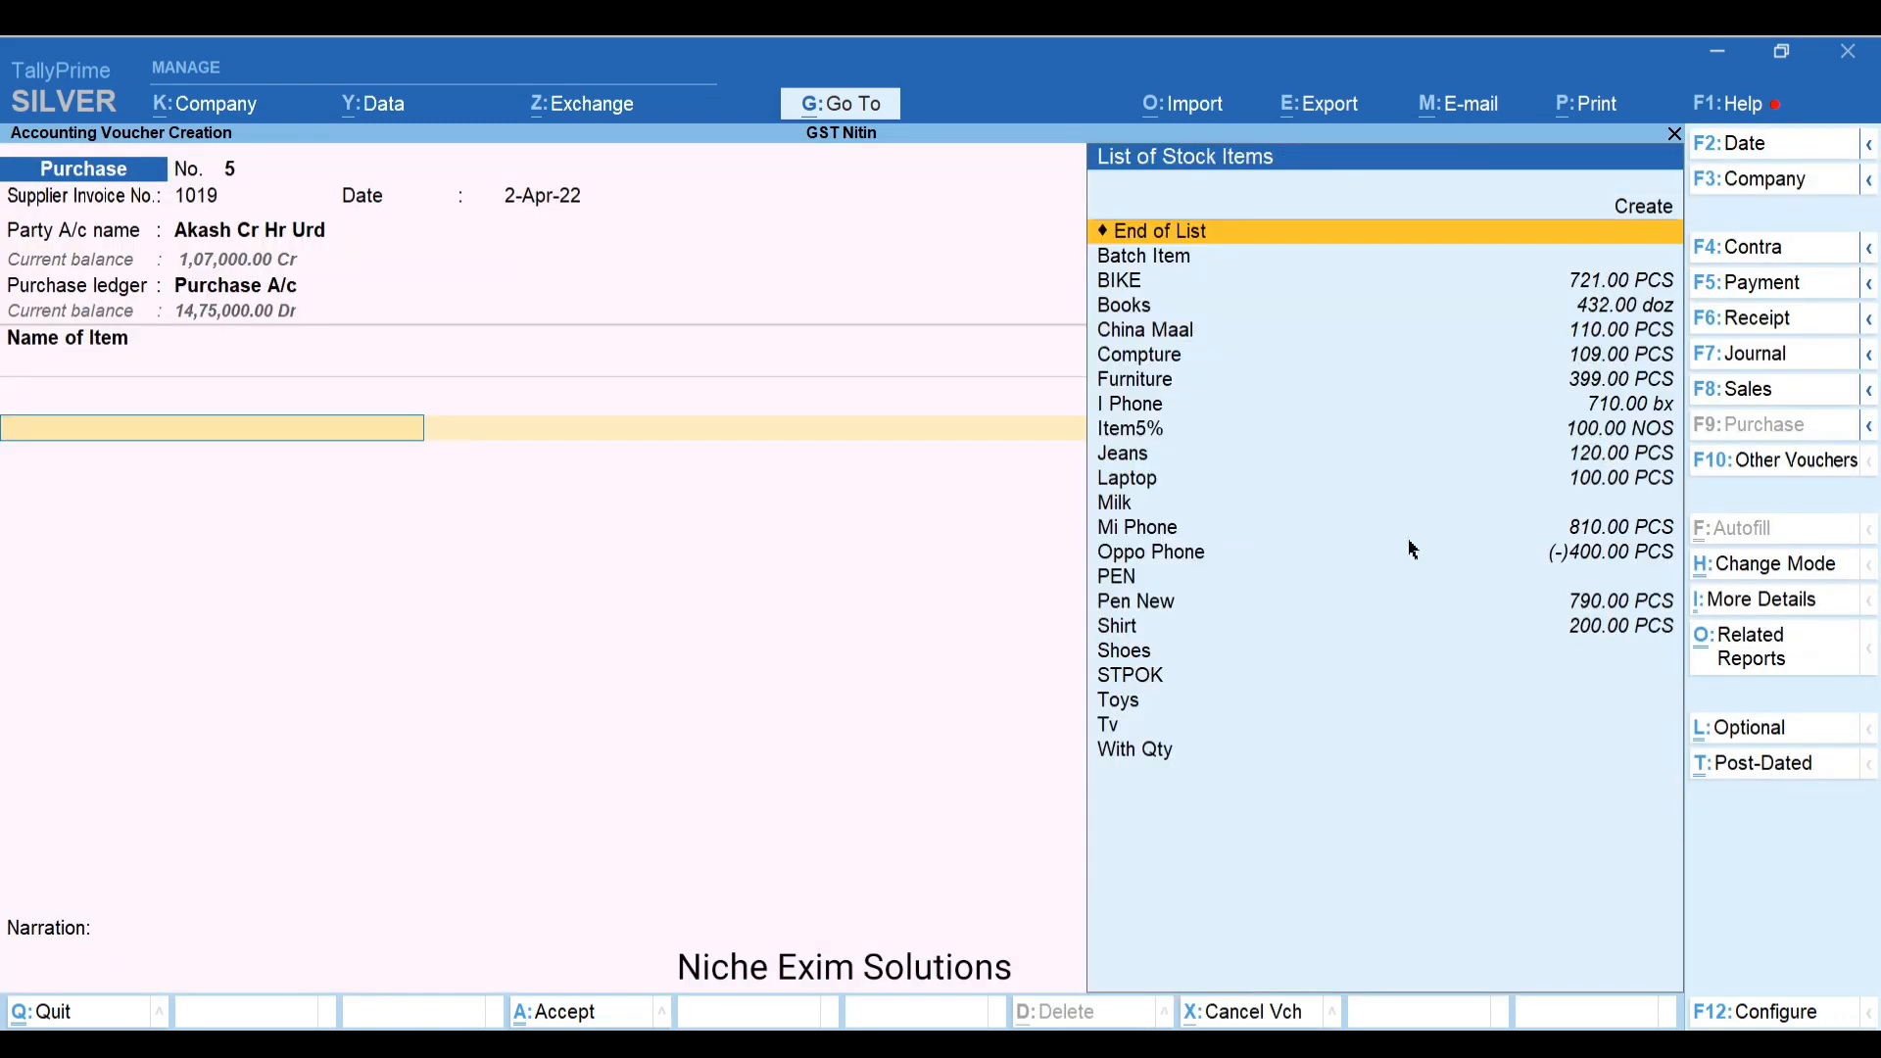
Add BIKE to the voucher with 10 PCS in Main Location at a rate of 90,000 per piece
{"action": "key", "text": "Down"}
{"action": "key", "text": "Down"}
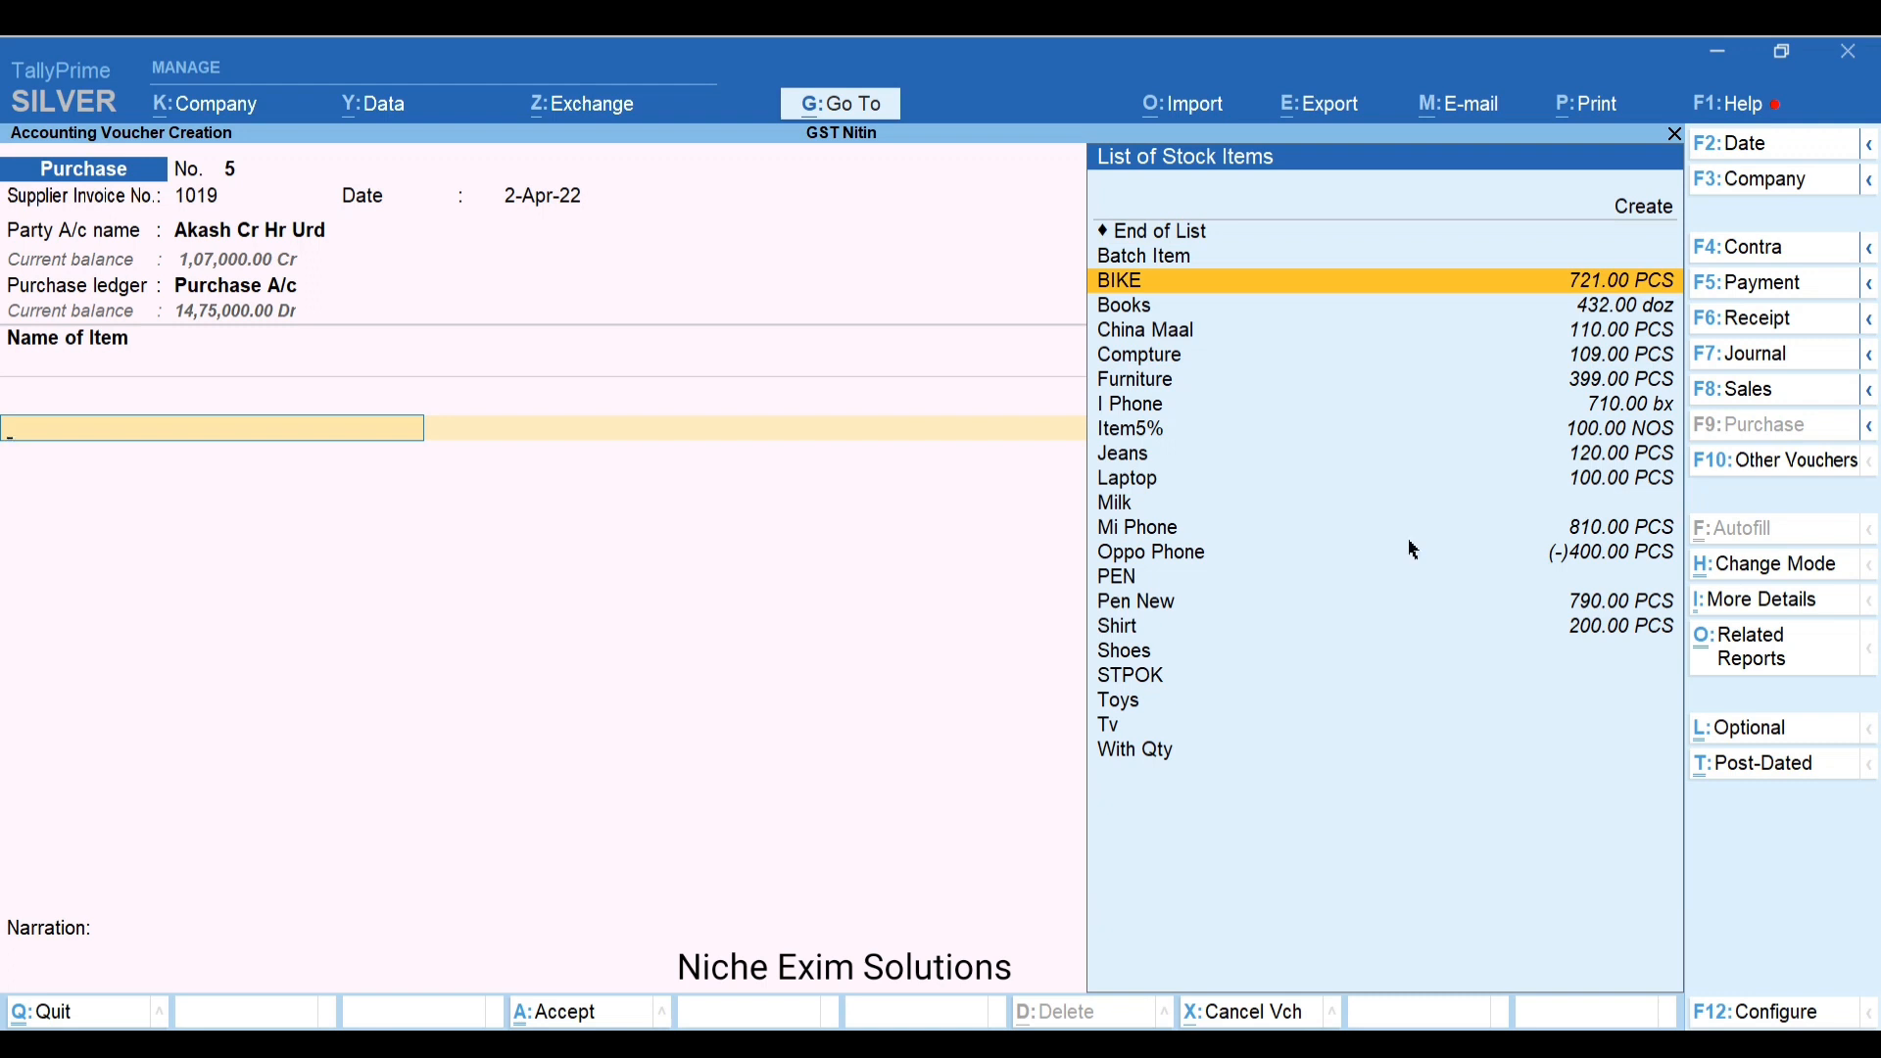
{"action": "key", "text": "Return"}
{"action": "key", "text": "Return"}
{"action": "key", "text": "Return"}
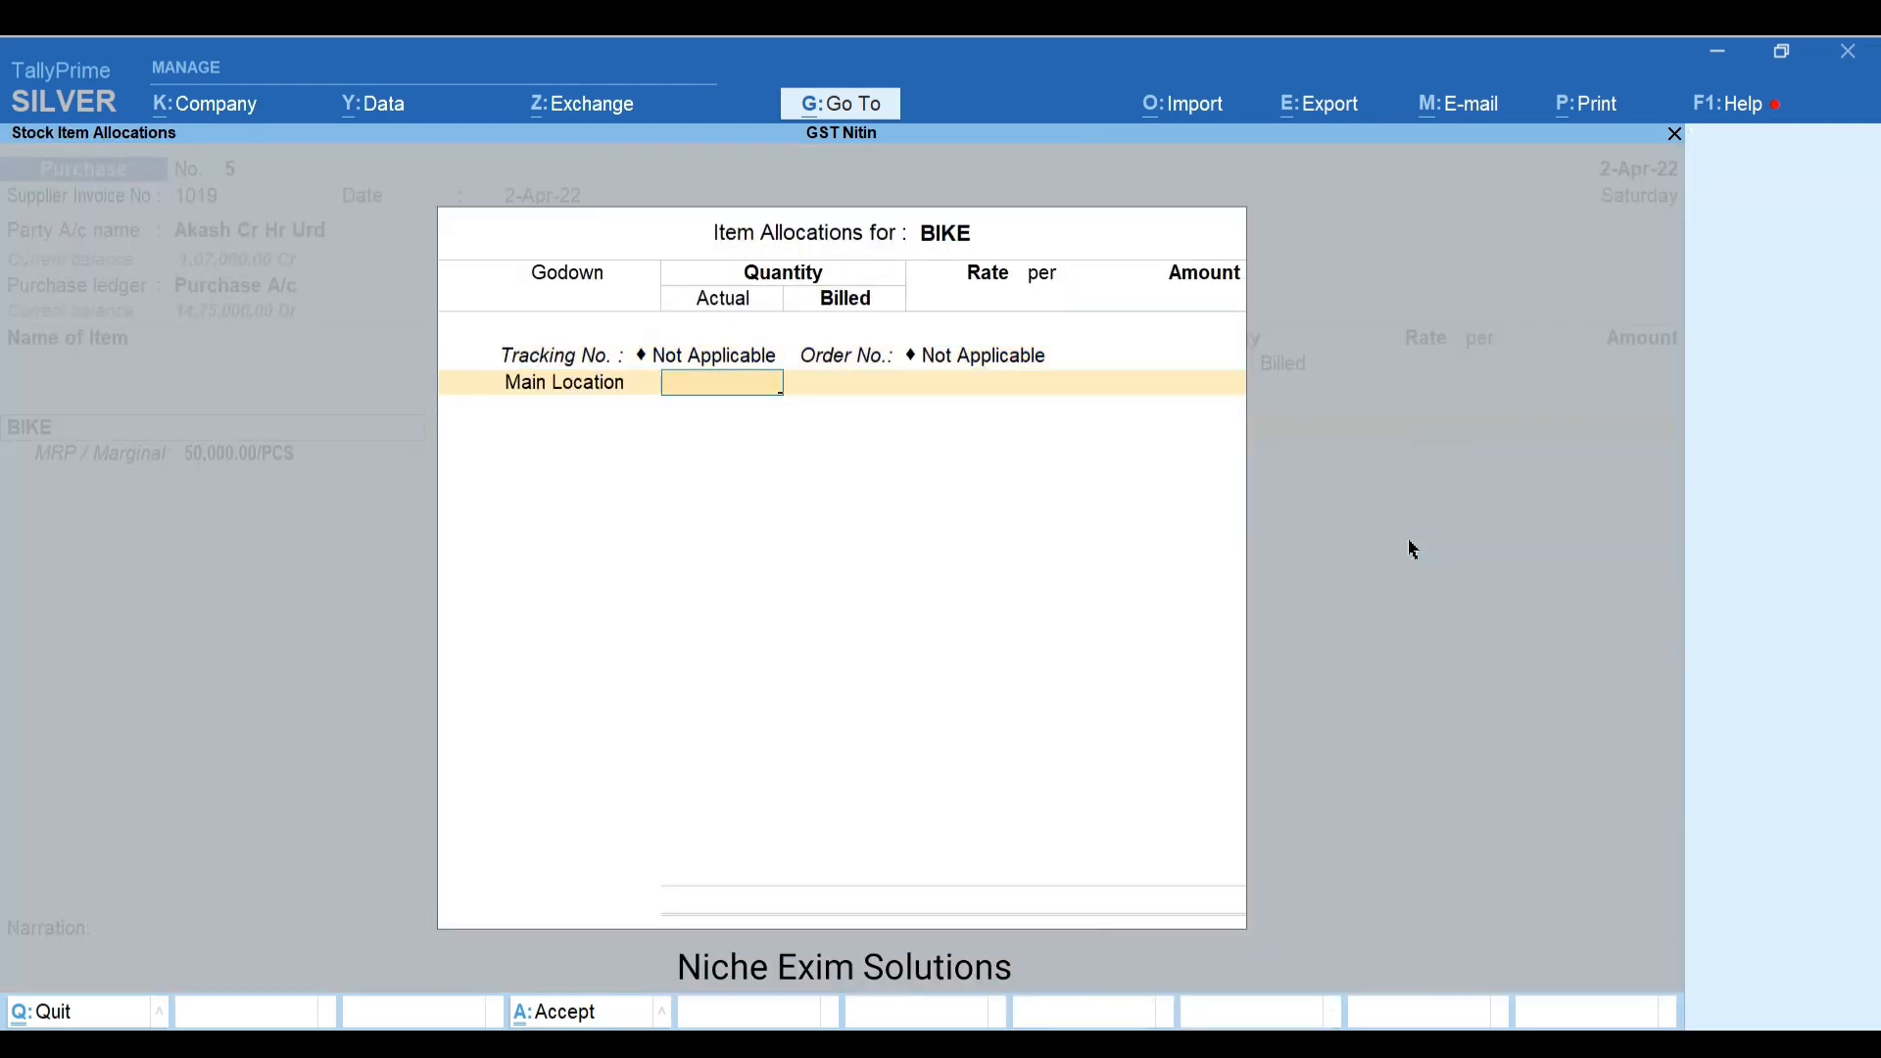
{"action": "type", "text": "10"}
{"action": "key", "text": "Return"}
{"action": "key", "text": "Return"}
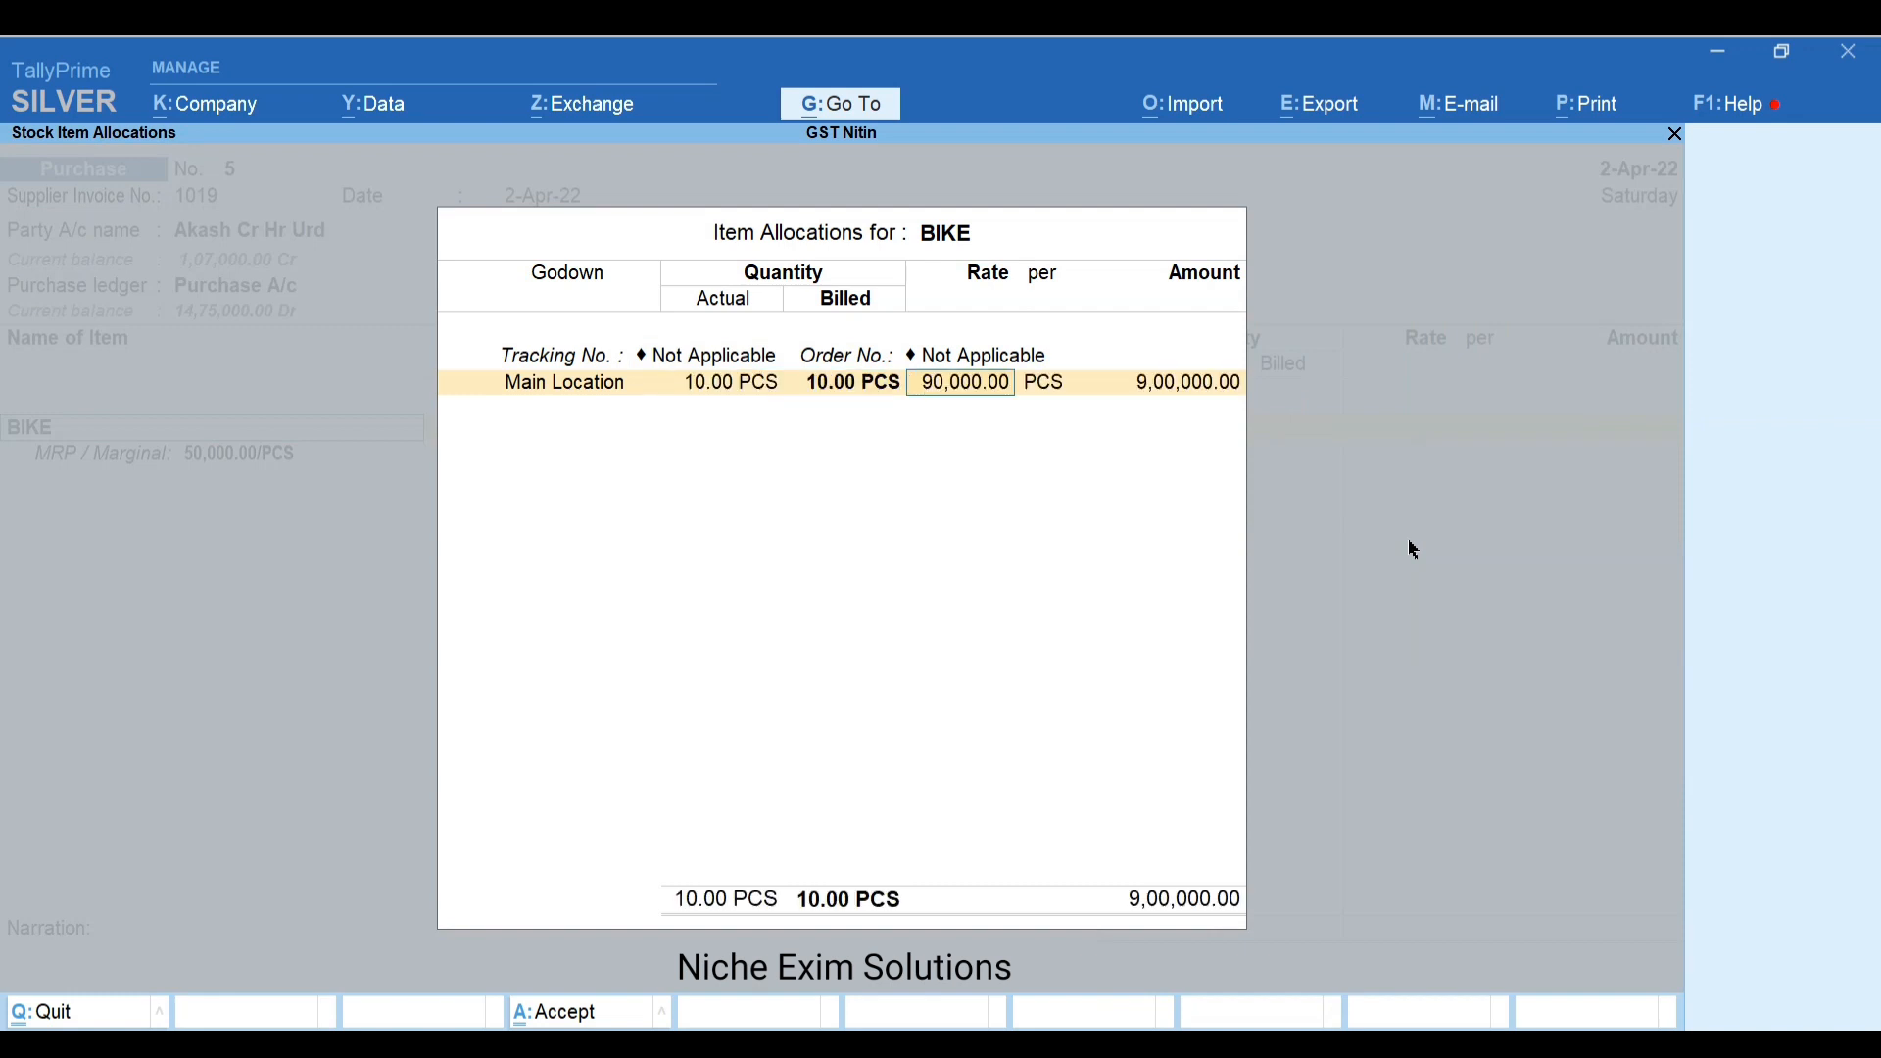
{"action": "key", "text": "Return"}
{"action": "key", "text": "Return"}
{"action": "key", "text": "Return"}
{"action": "key", "text": "Return"}
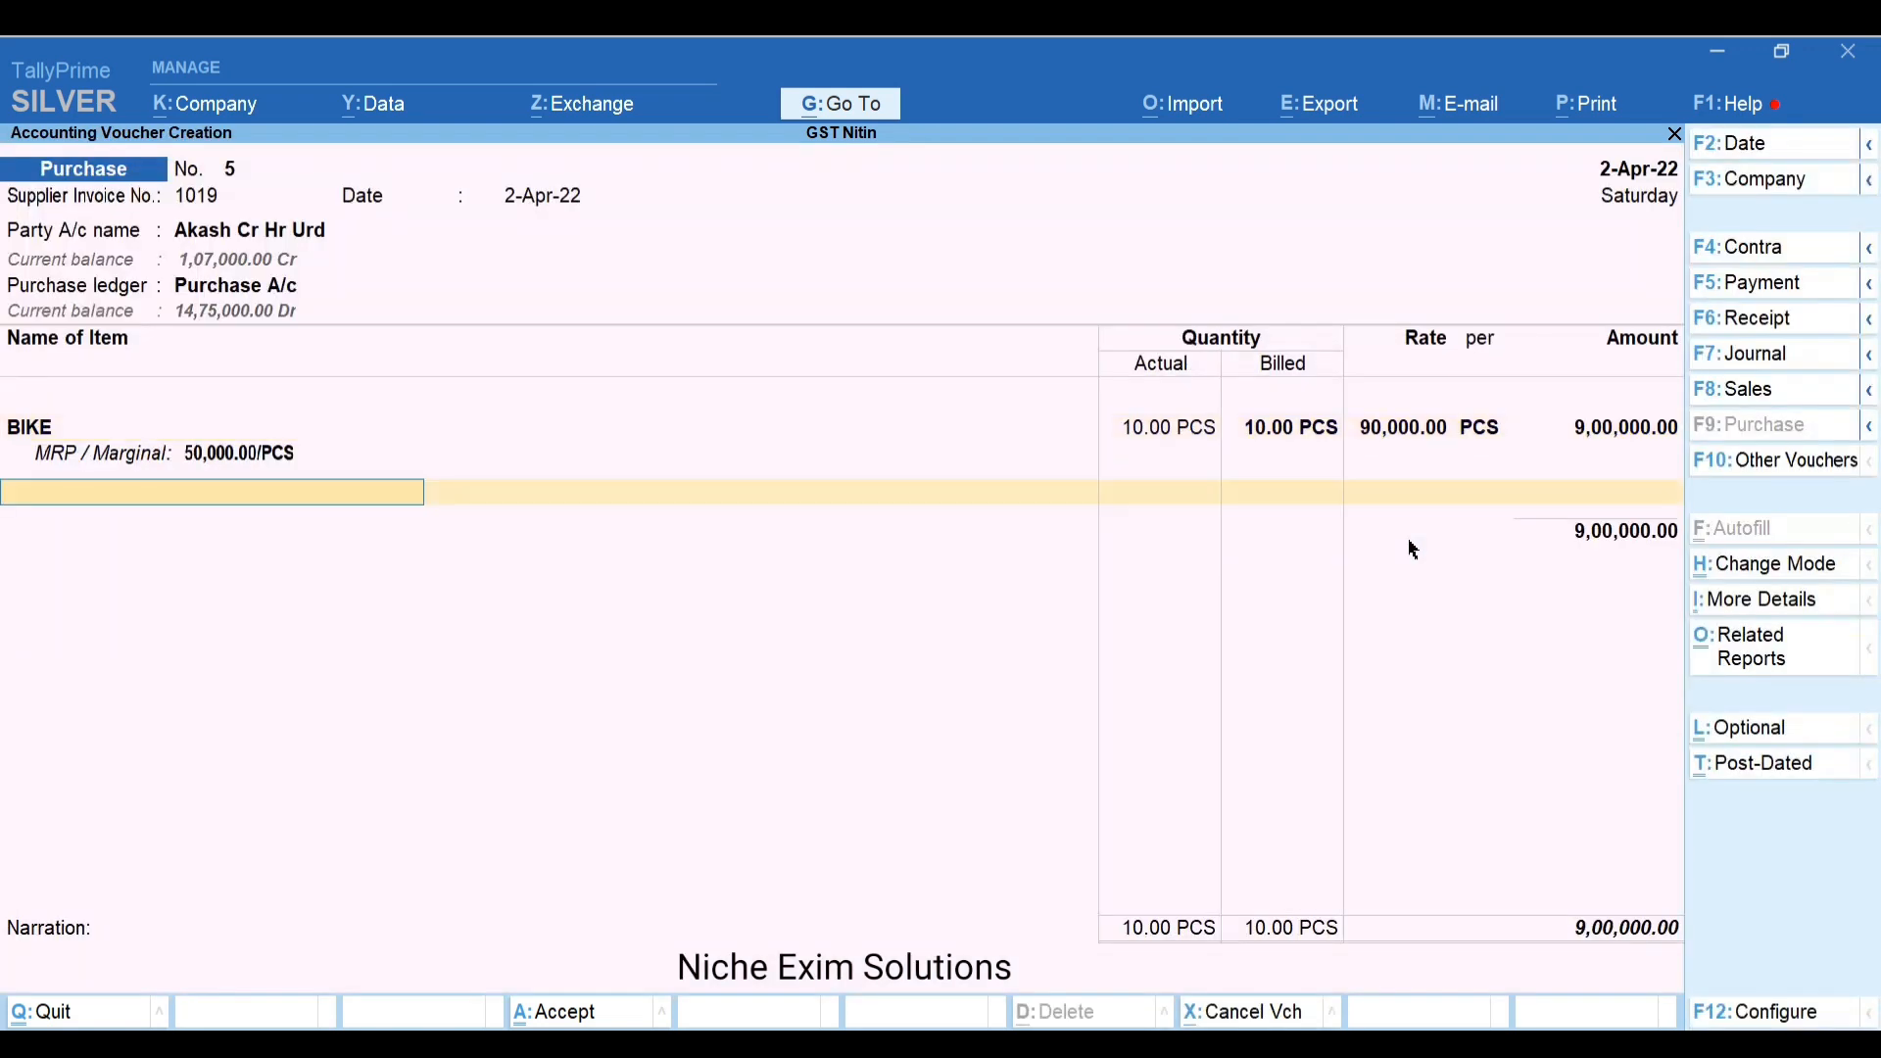
End the item list, examine the detailed GST tax analysis for BIKE, and return to the voucher
{"action": "key", "text": "Return"}
{"action": "key", "text": "ctrl+o"}
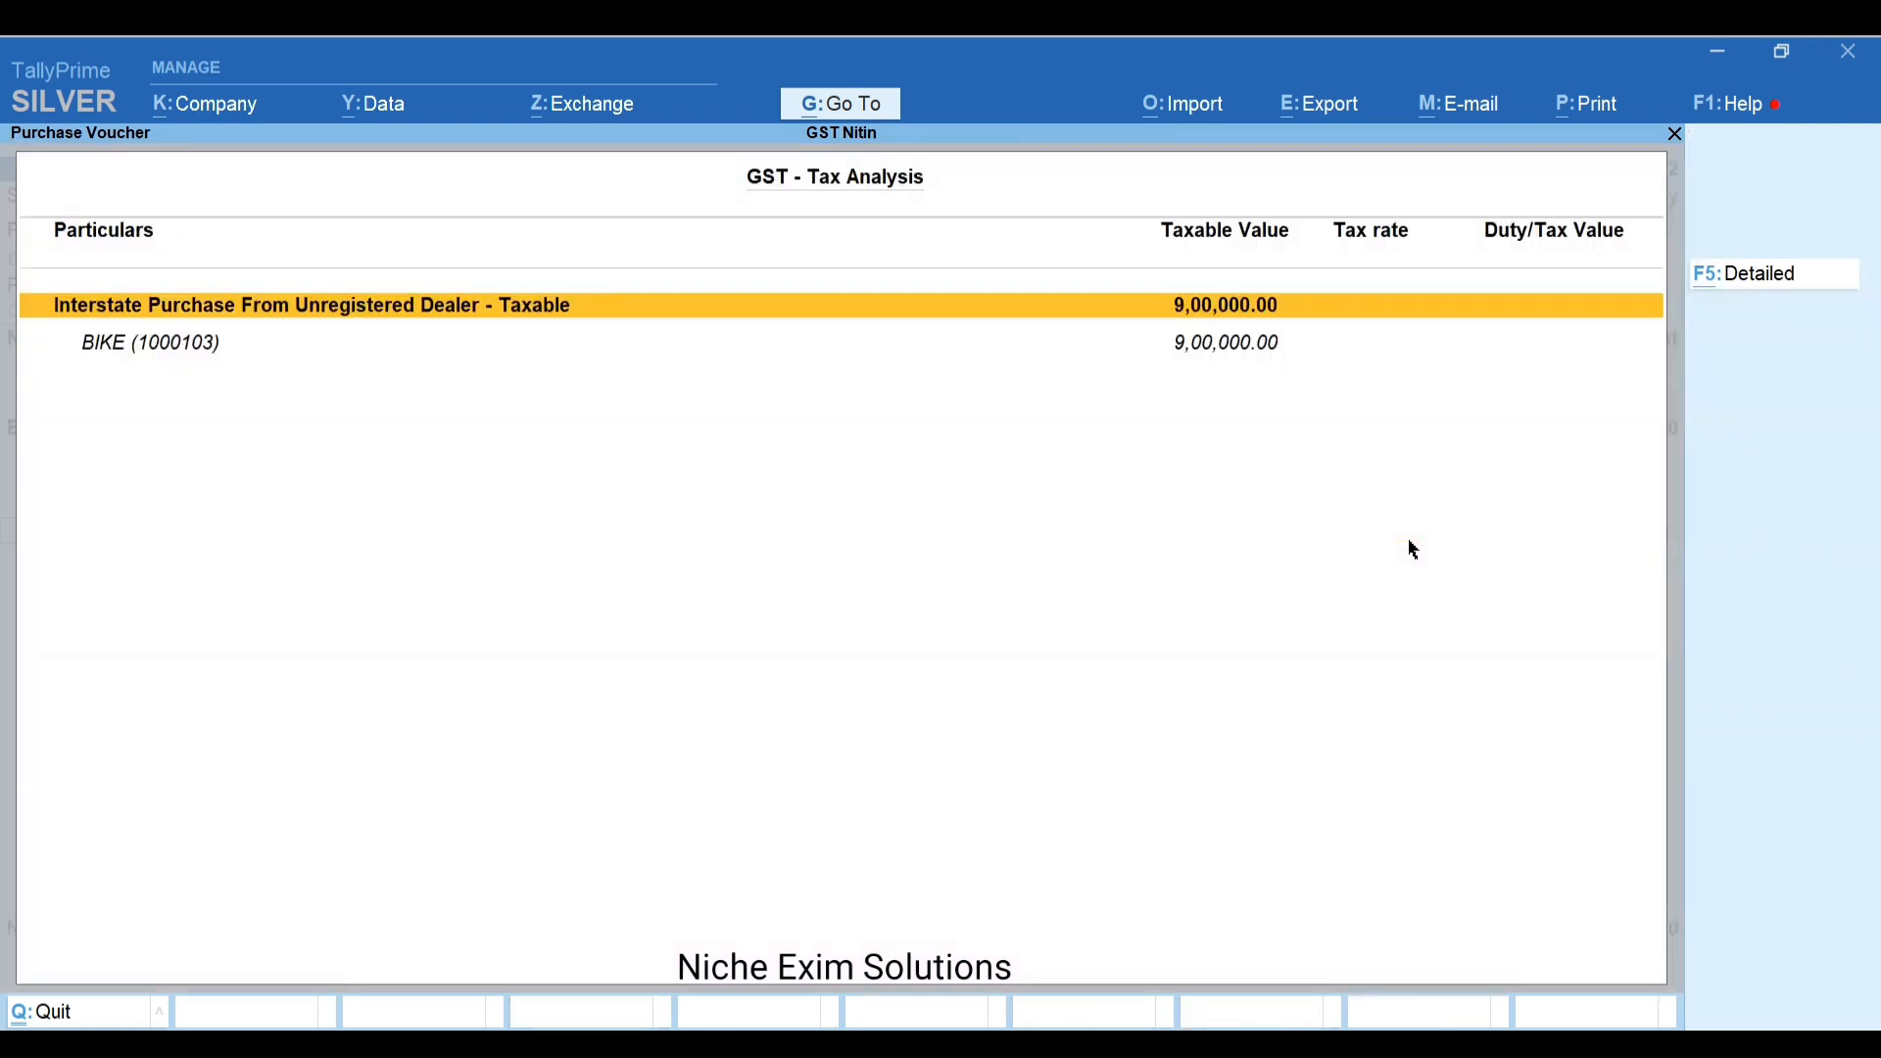
{"action": "key", "text": "F5"}
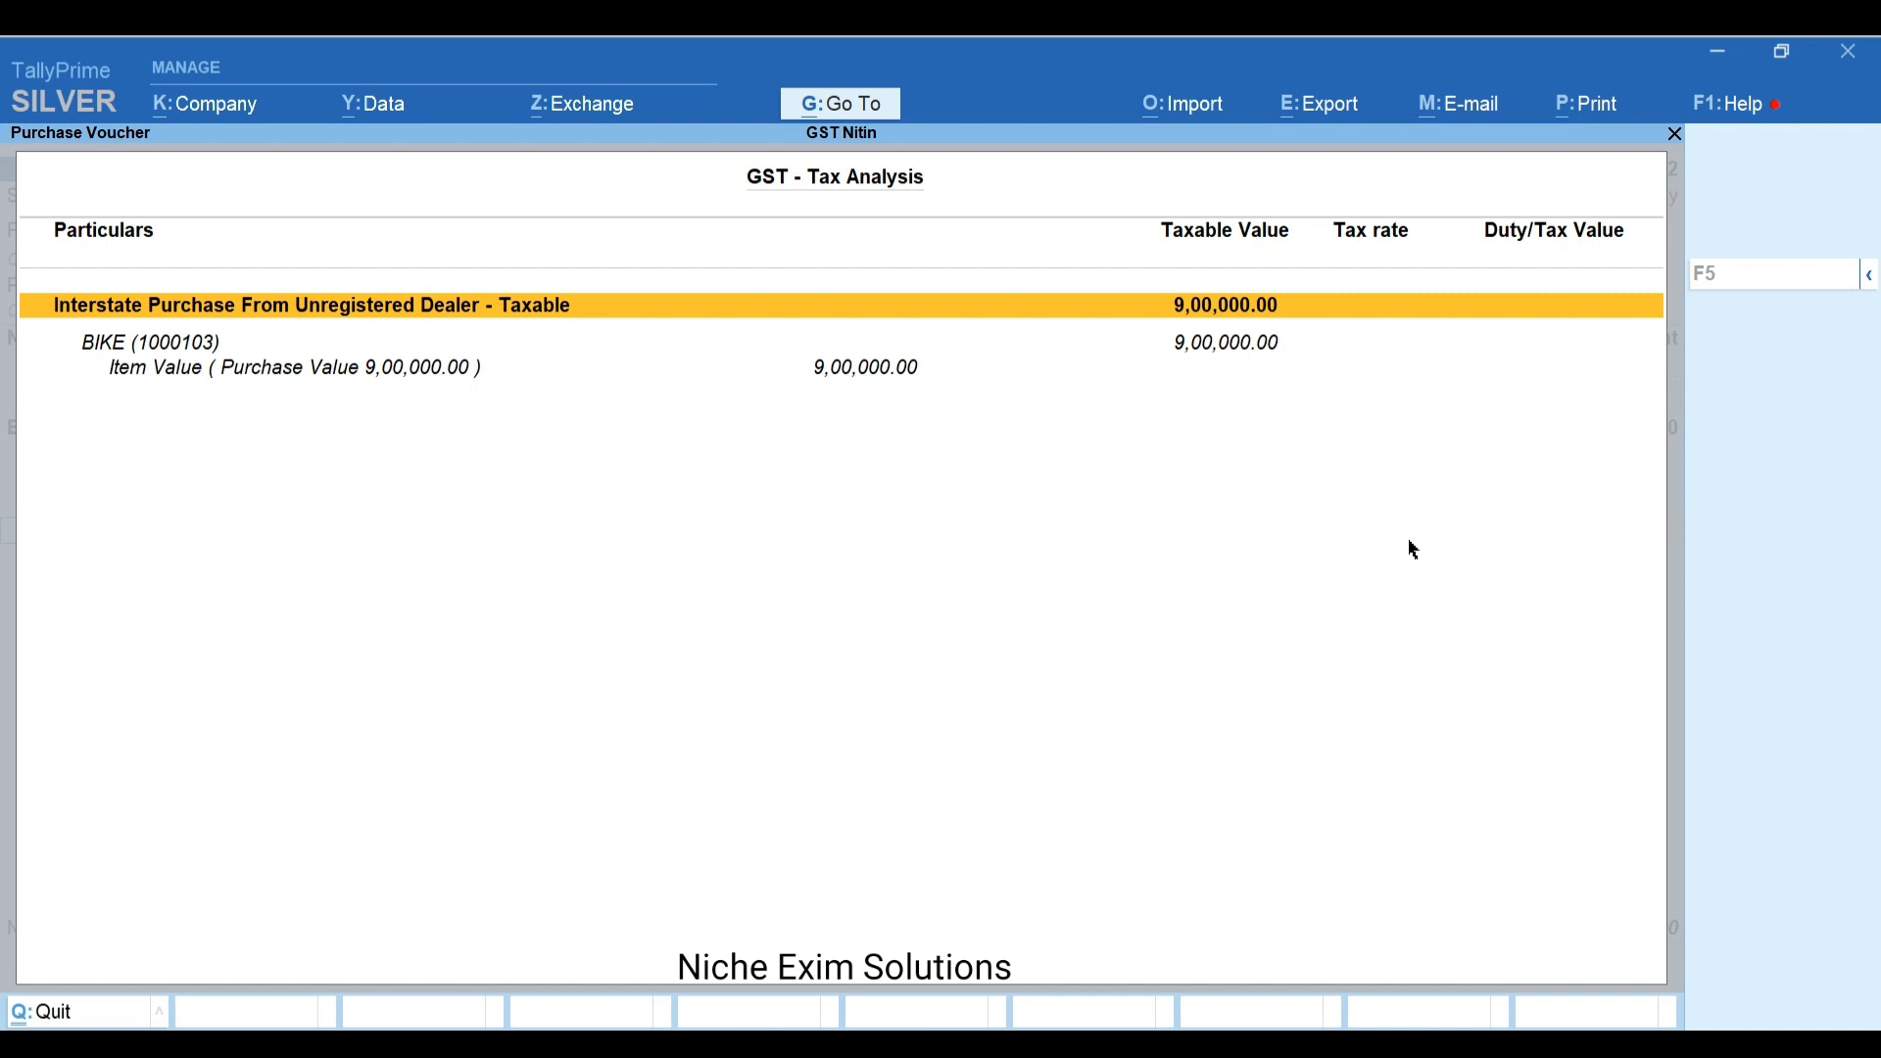
{"action": "key", "text": "Escape"}
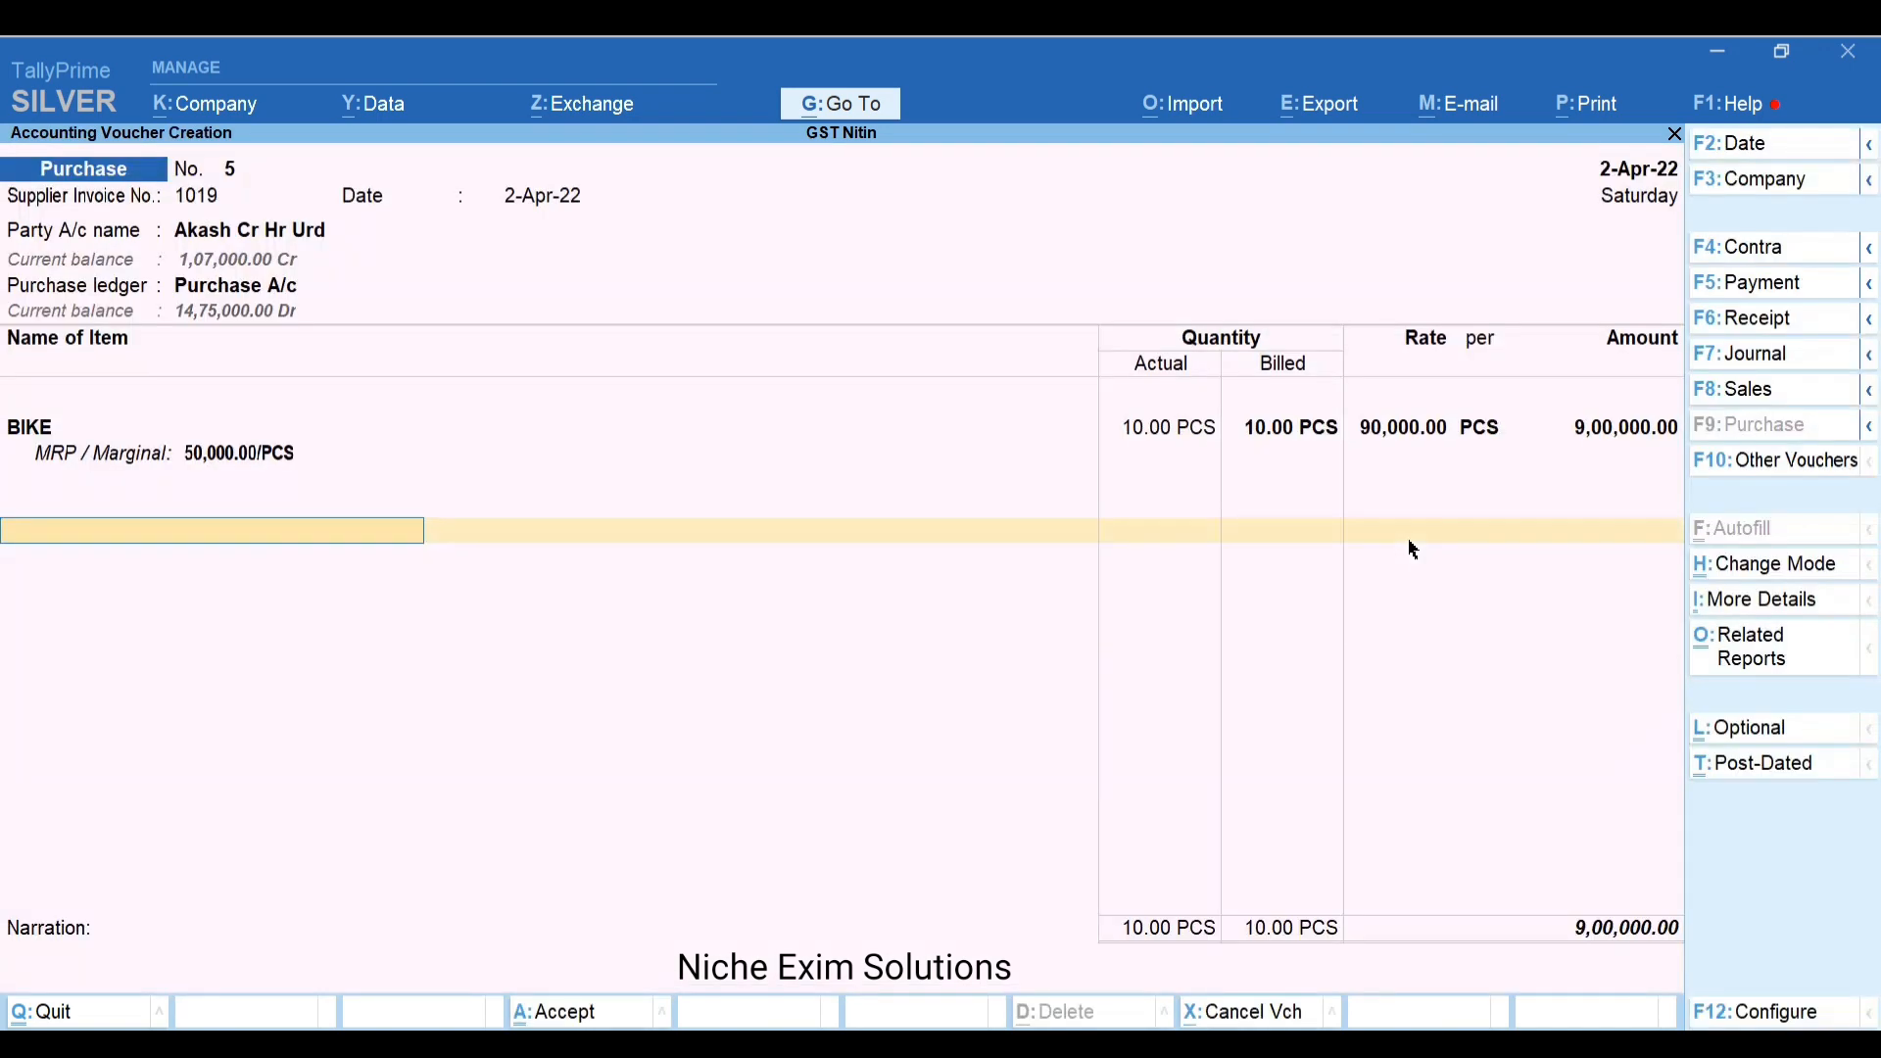
Try the CGST ledger and the IGST ledger on the tax line to see whether tax is calculated
{"action": "type", "text": "Cg"}
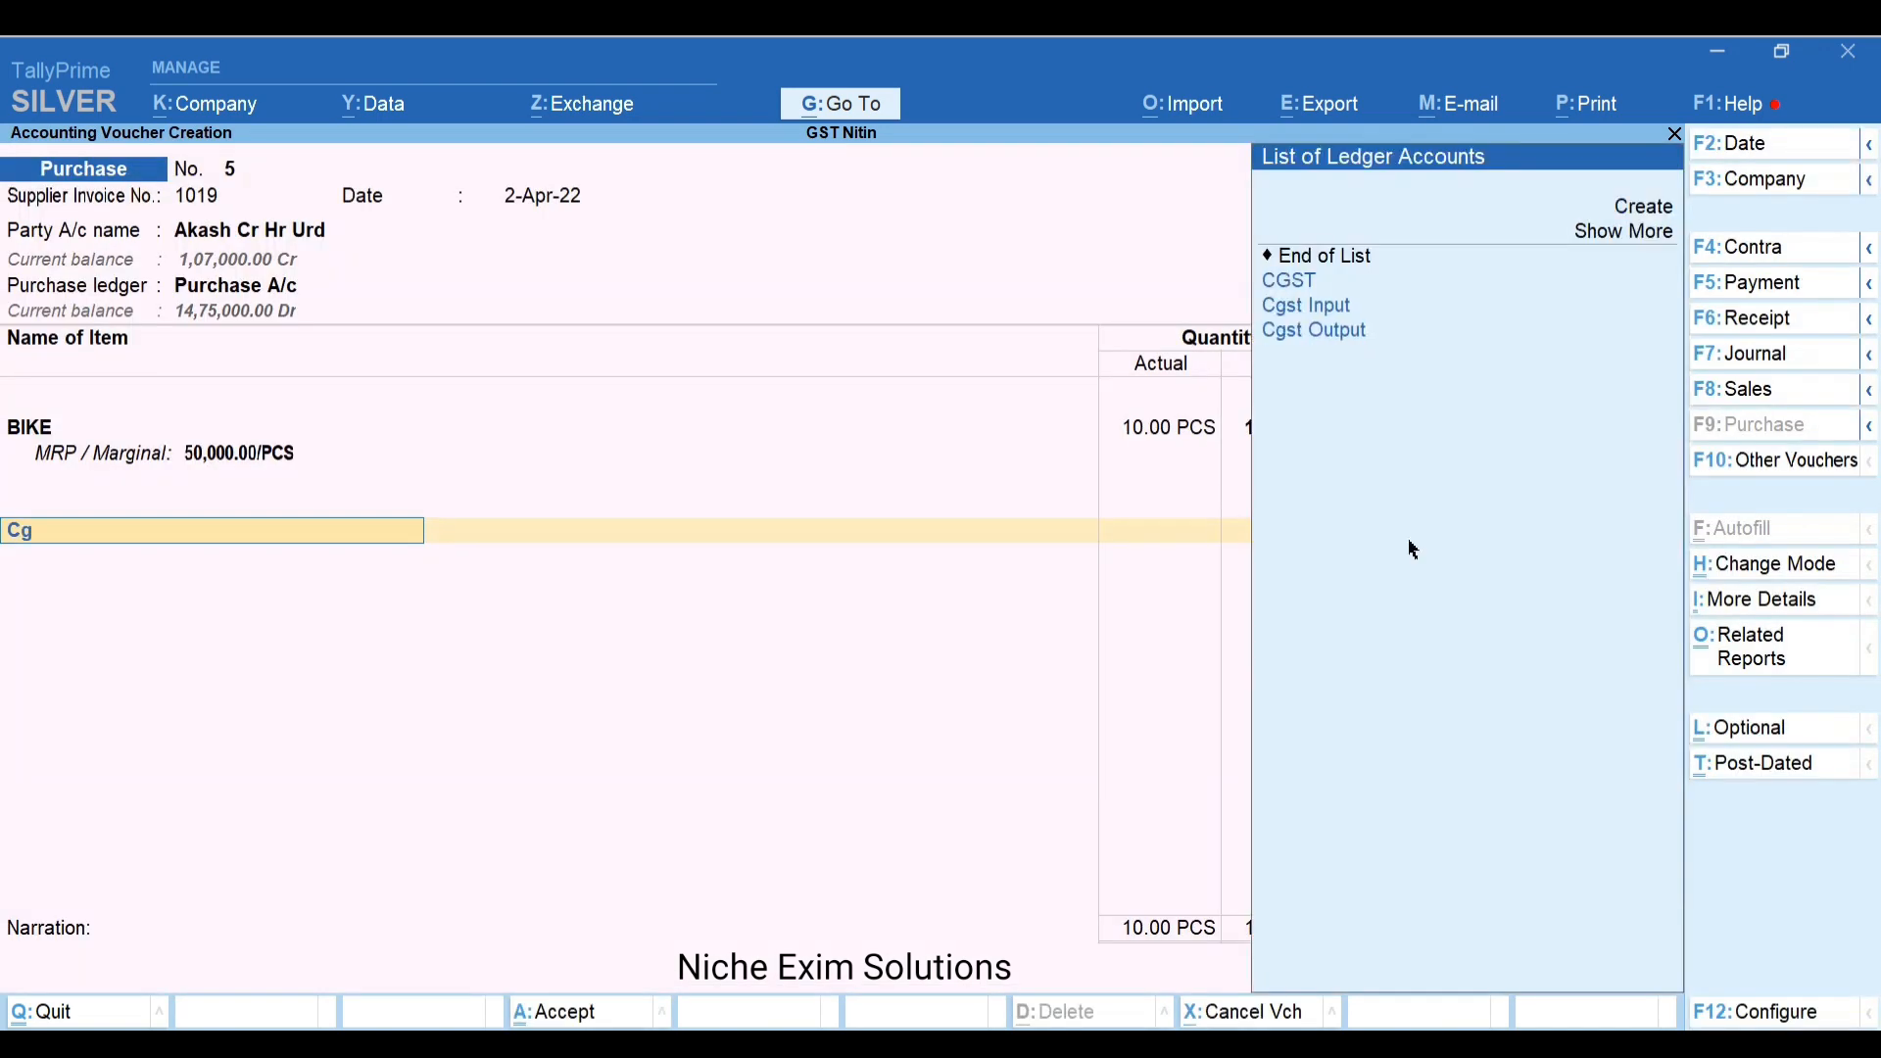
{"action": "key", "text": "Return"}
{"action": "key", "text": "Return"}
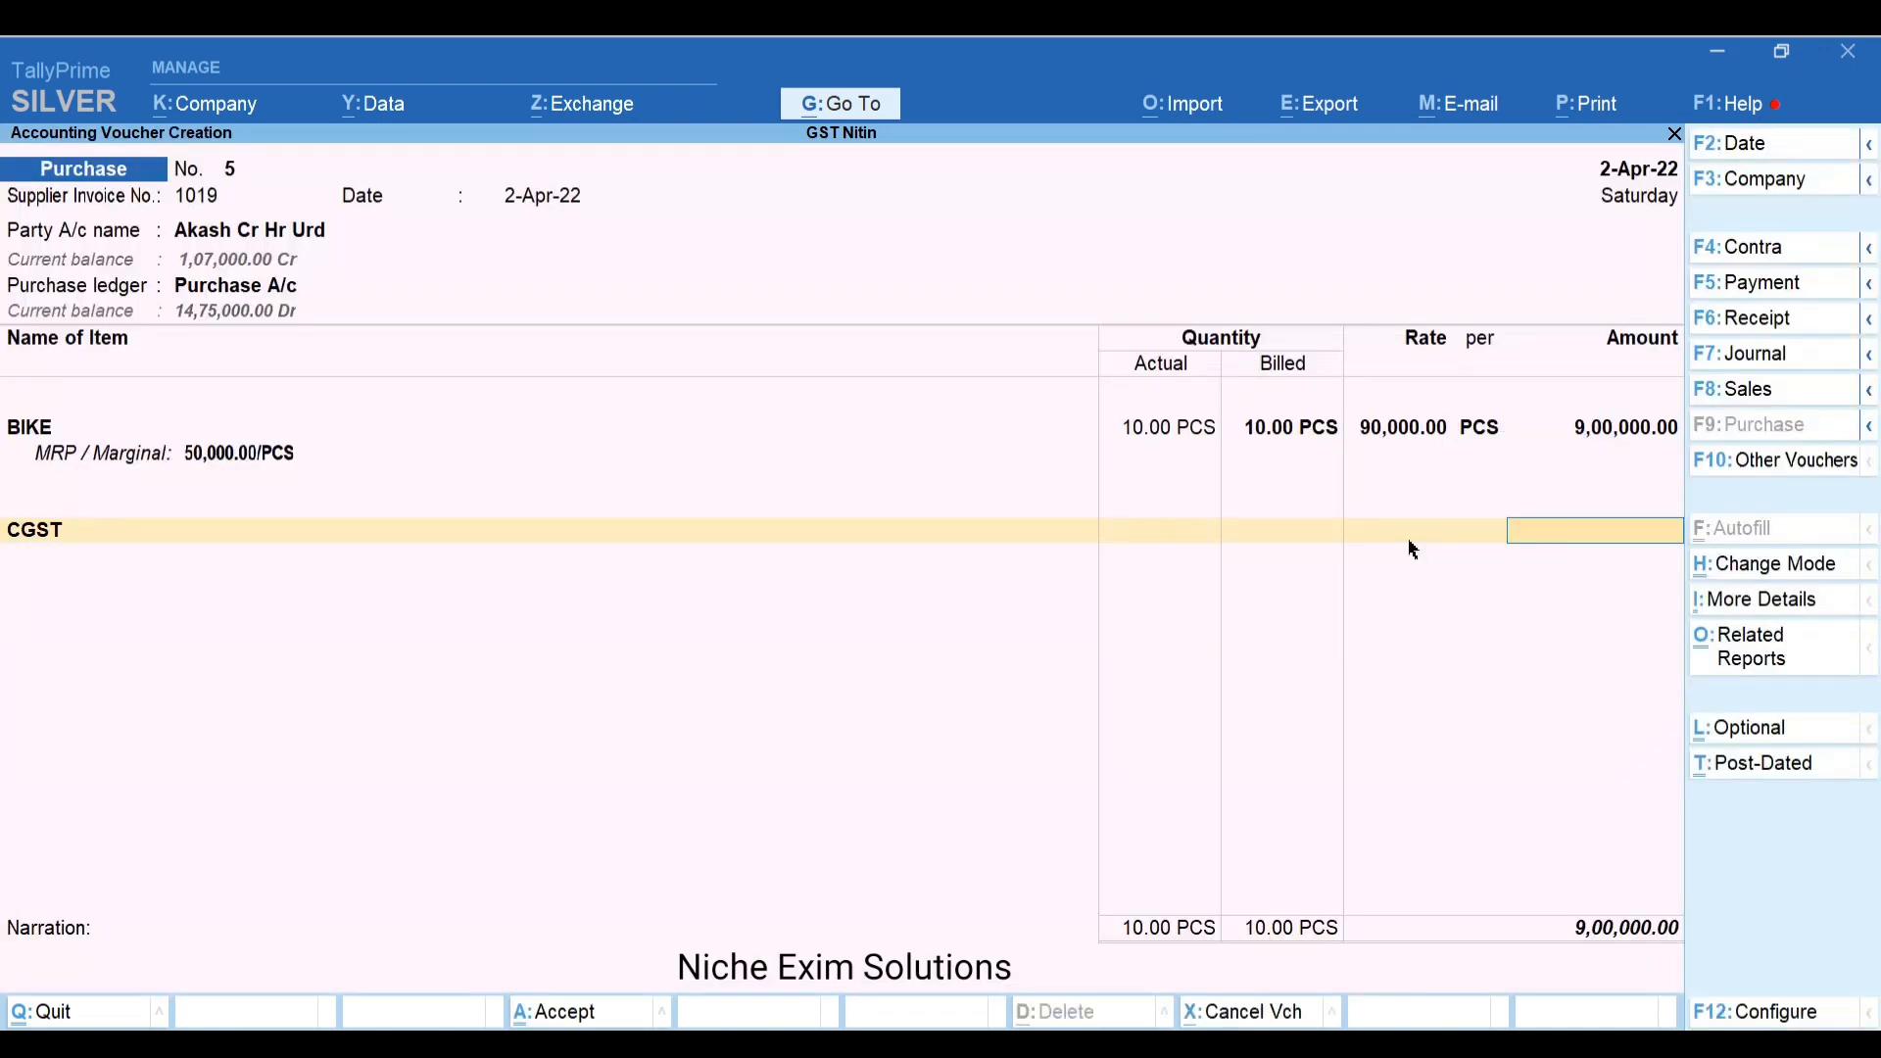
{"action": "key", "text": "BackSpace"}
{"action": "type", "text": "Ig"}
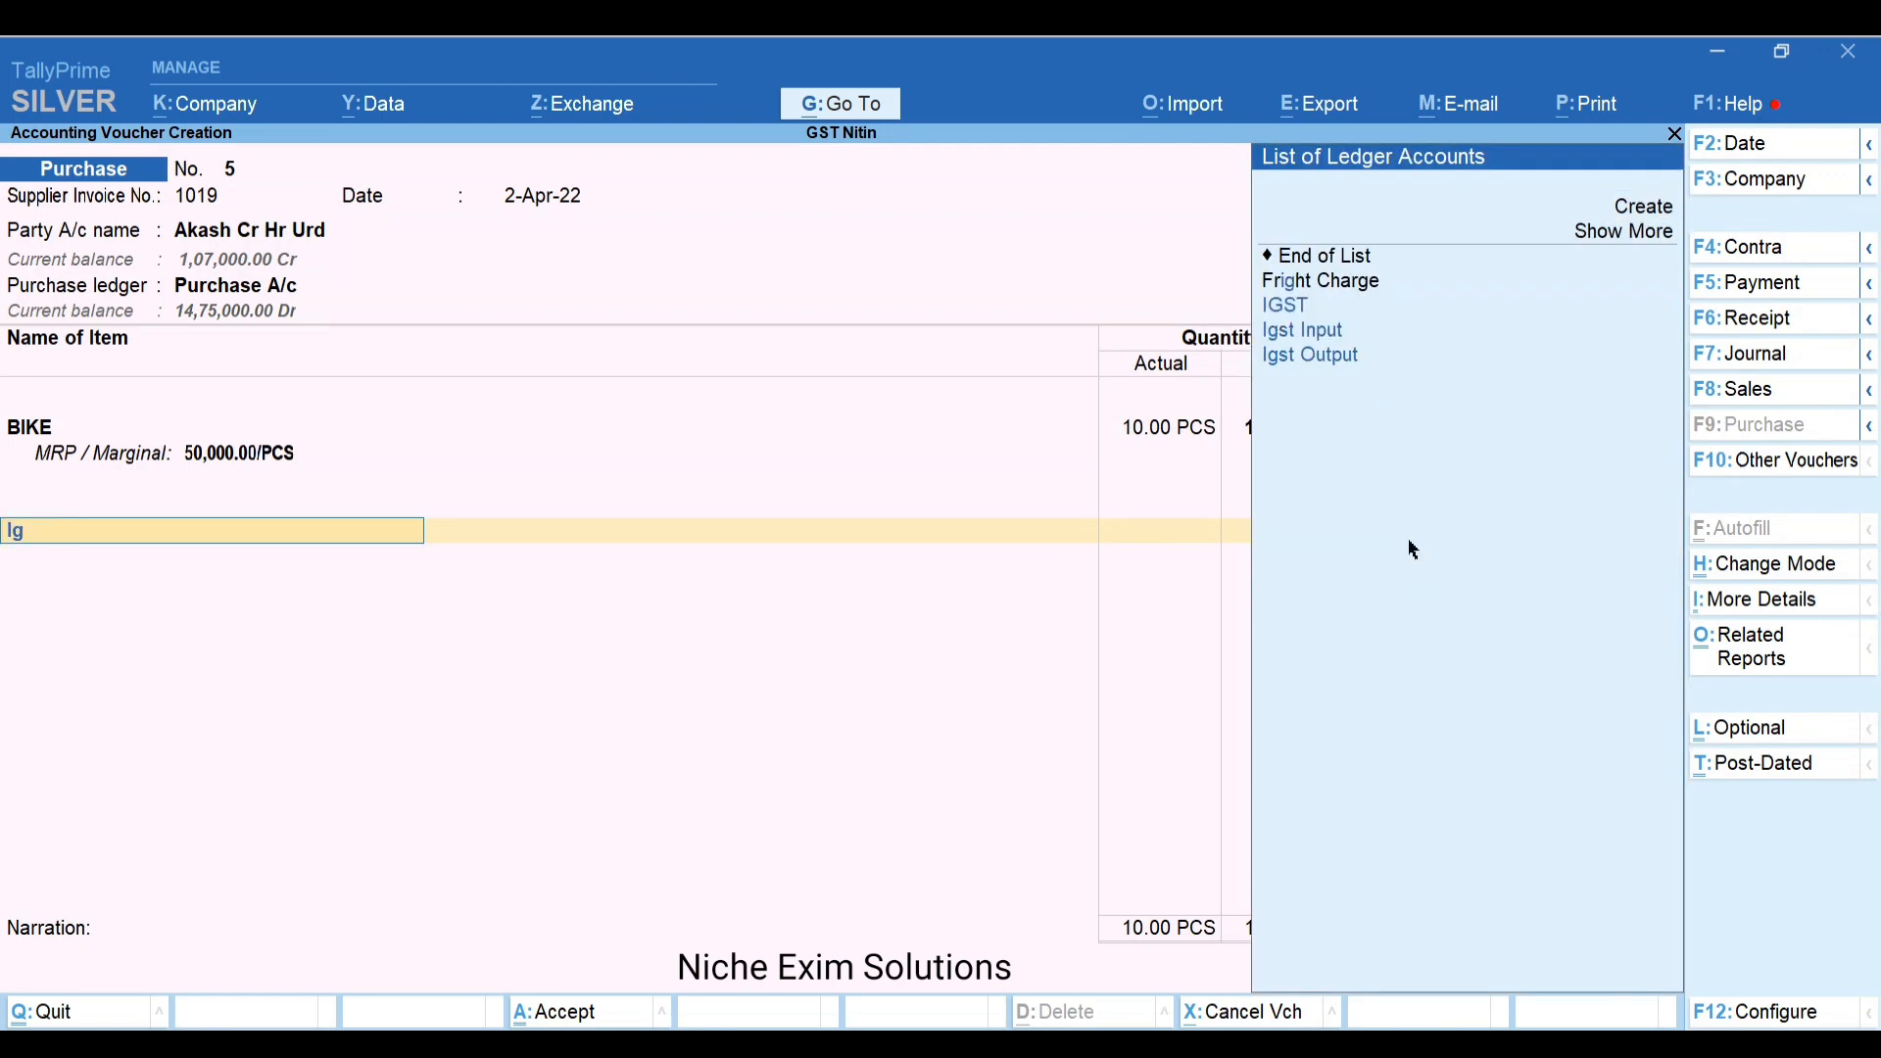
{"action": "key", "text": "Return"}
{"action": "key", "text": "Return"}
{"action": "key", "text": "BackSpace"}
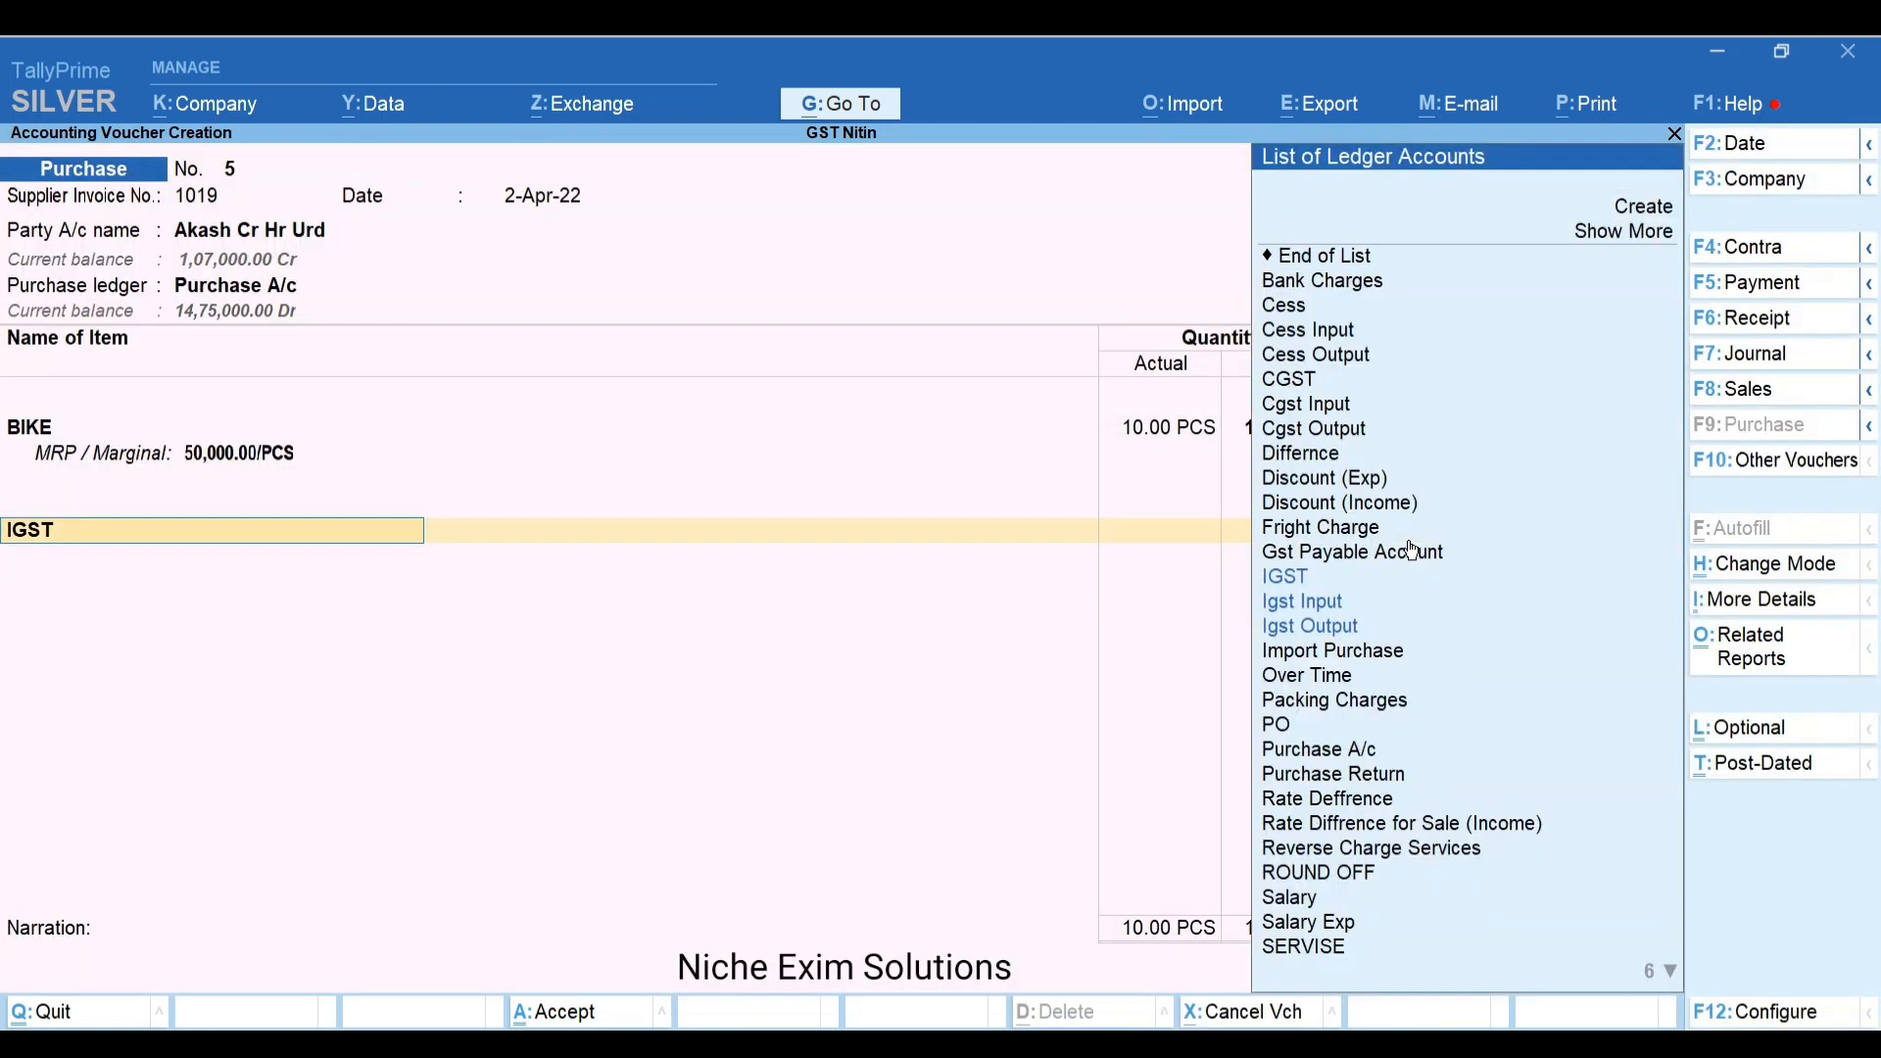
Replace the IGST ledger on the tax line with End of List
{"action": "key", "text": "Down"}
{"action": "key", "text": "Down"}
{"action": "key", "text": "Up"}
{"action": "key", "text": "Up"}
{"action": "key", "text": "Up"}
{"action": "key", "text": "Up"}
{"action": "key", "text": "Up"}
{"action": "key", "text": "Up"}
{"action": "key", "text": "Up"}
{"action": "key", "text": "Up"}
{"action": "key", "text": "Up"}
{"action": "key", "text": "Up"}
{"action": "key", "text": "Up"}
{"action": "key", "text": "Up"}
{"action": "key", "text": "Up"}
{"action": "key", "text": "Up"}
{"action": "key", "text": "Up"}
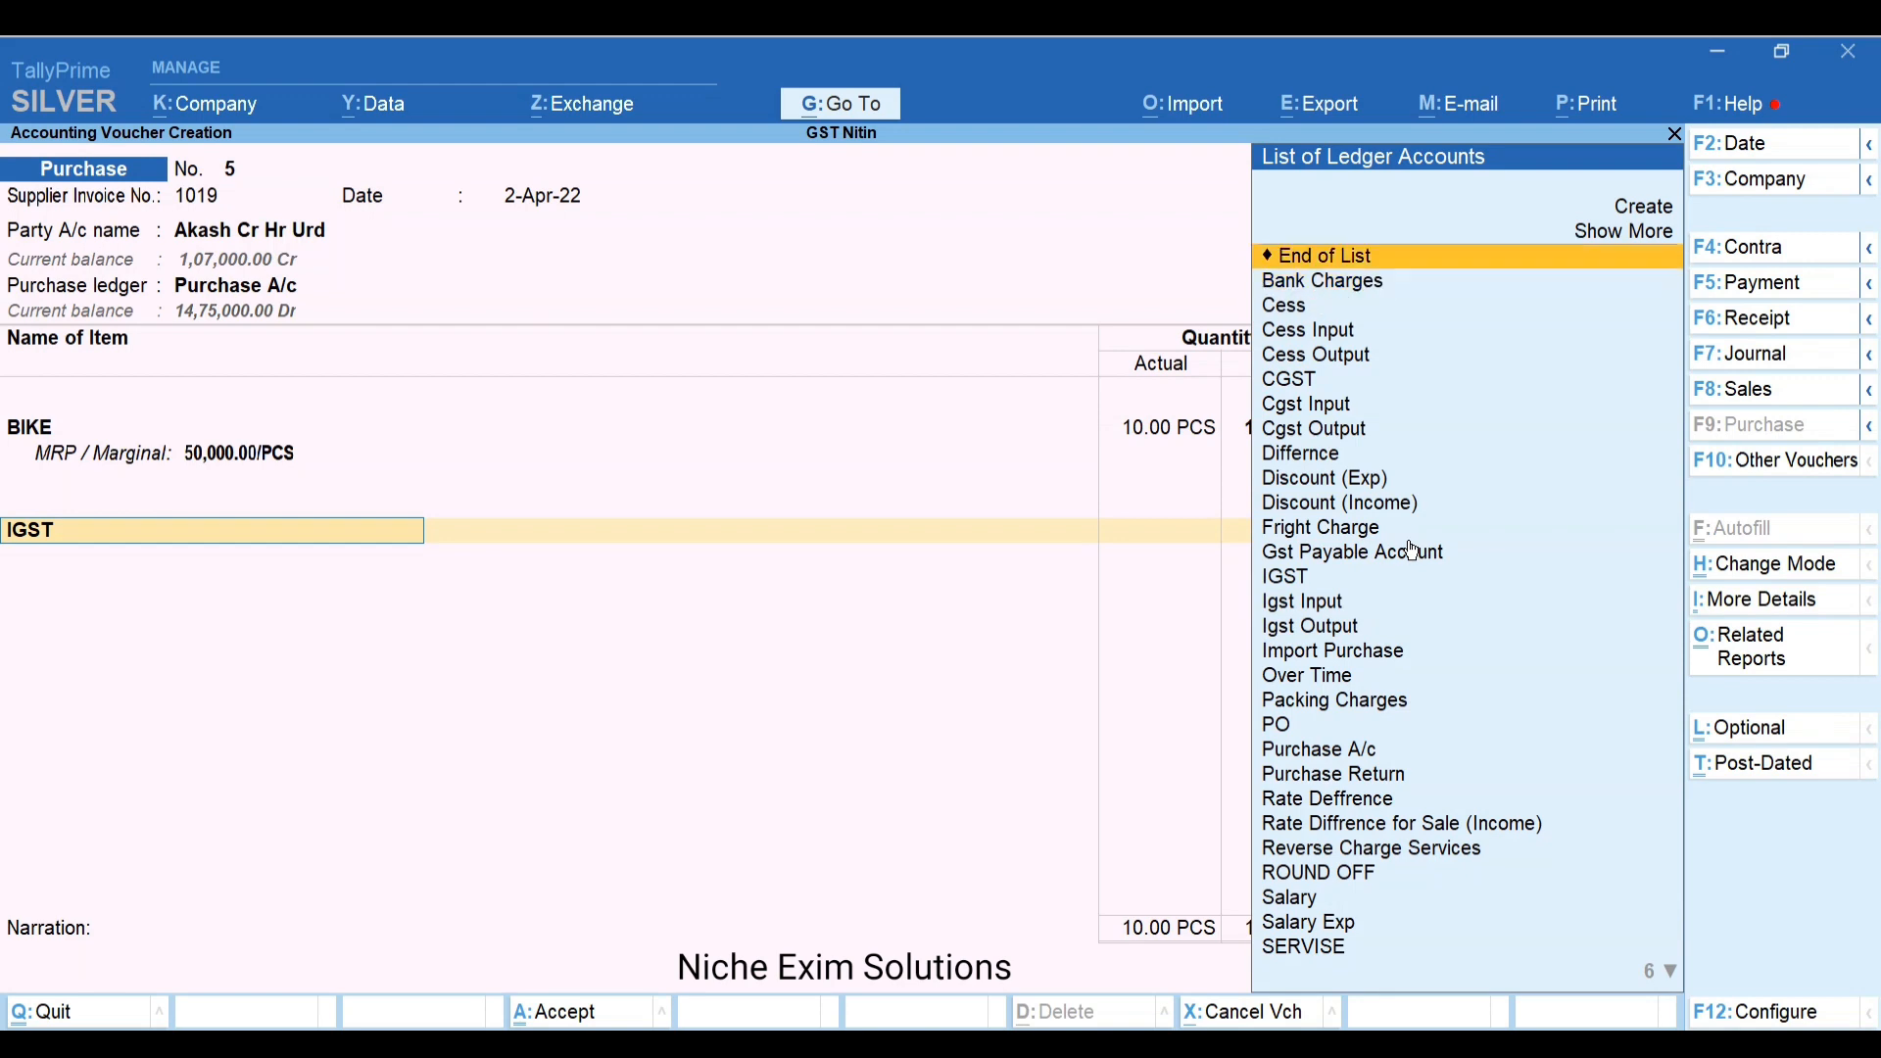
{"action": "key", "text": "Return"}
Accept the New Ref 1019 bill allocation with 60 days of credit, leave the narration blank, and save the voucher
{"action": "key", "text": "Return"}
{"action": "key", "text": "Return"}
{"action": "key", "text": "Return"}
{"action": "key", "text": "Return"}
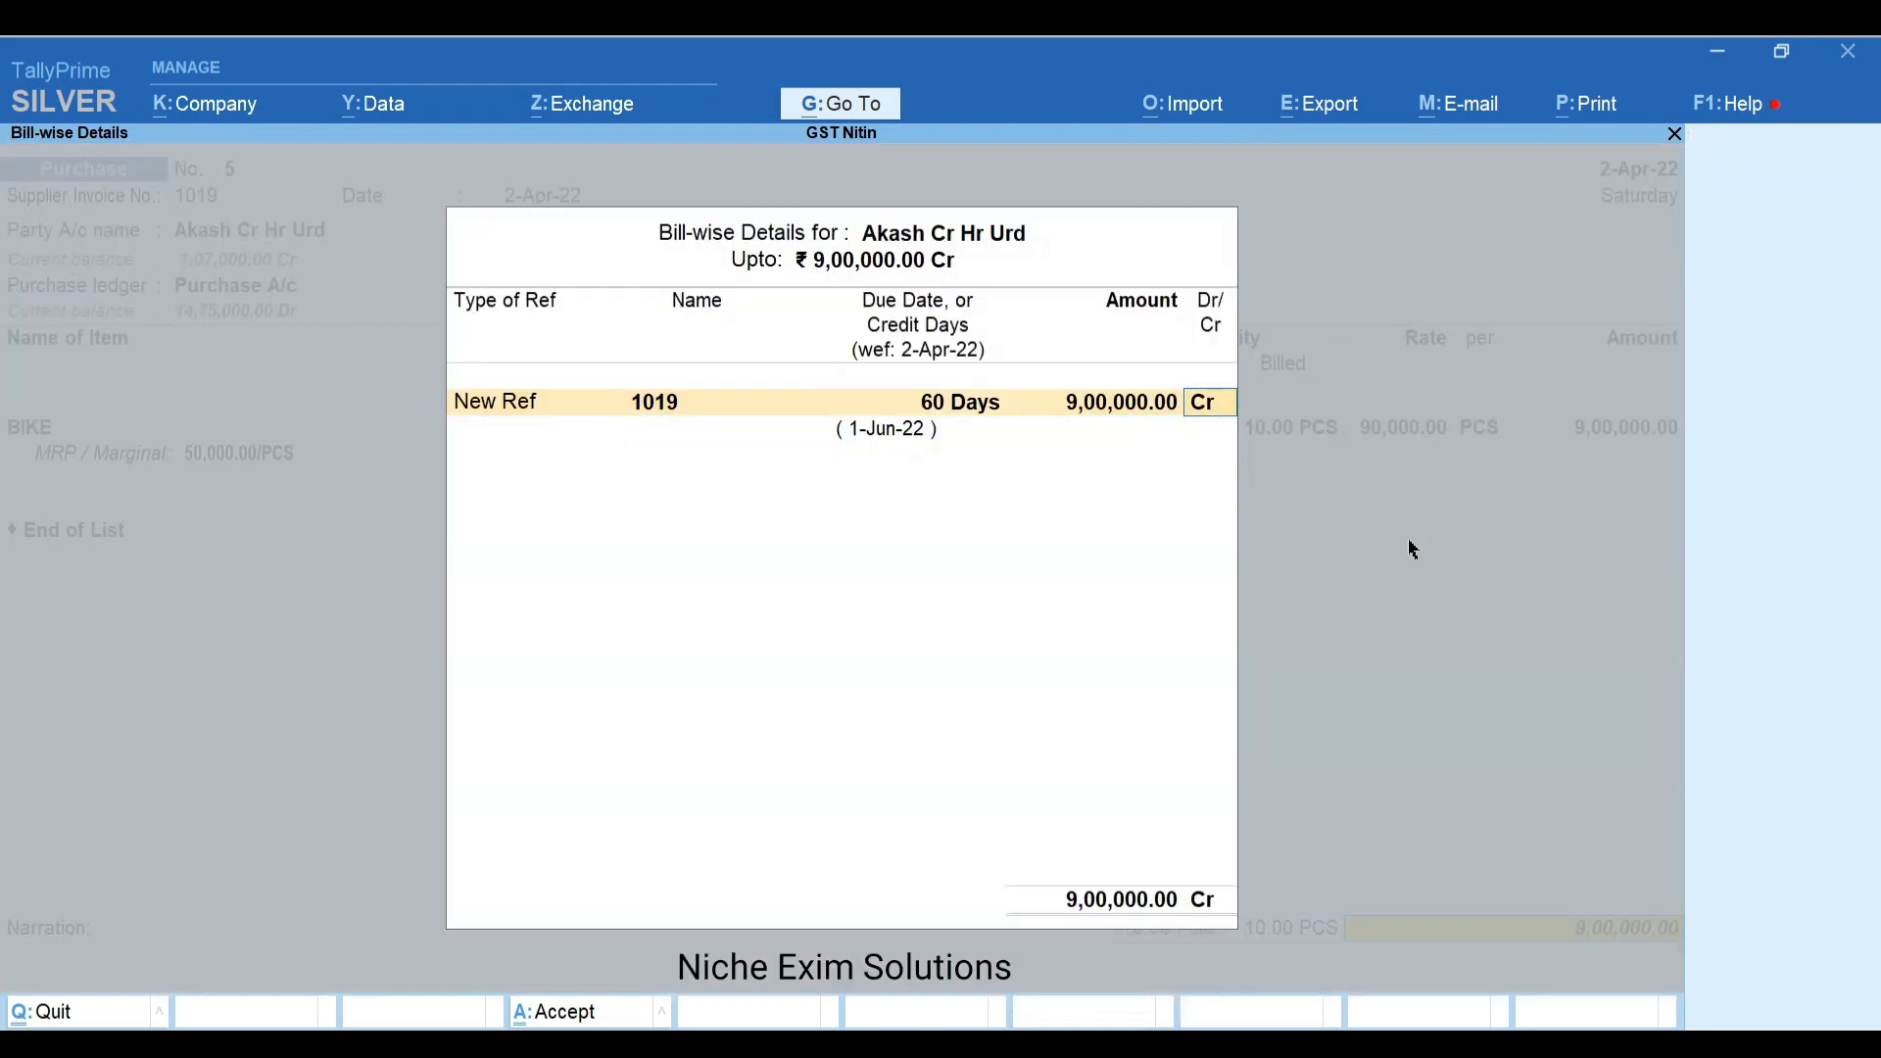
{"action": "key", "text": "Return"}
{"action": "key", "text": "Return"}
{"action": "key", "text": "Return"}
{"action": "key", "text": "Return"}
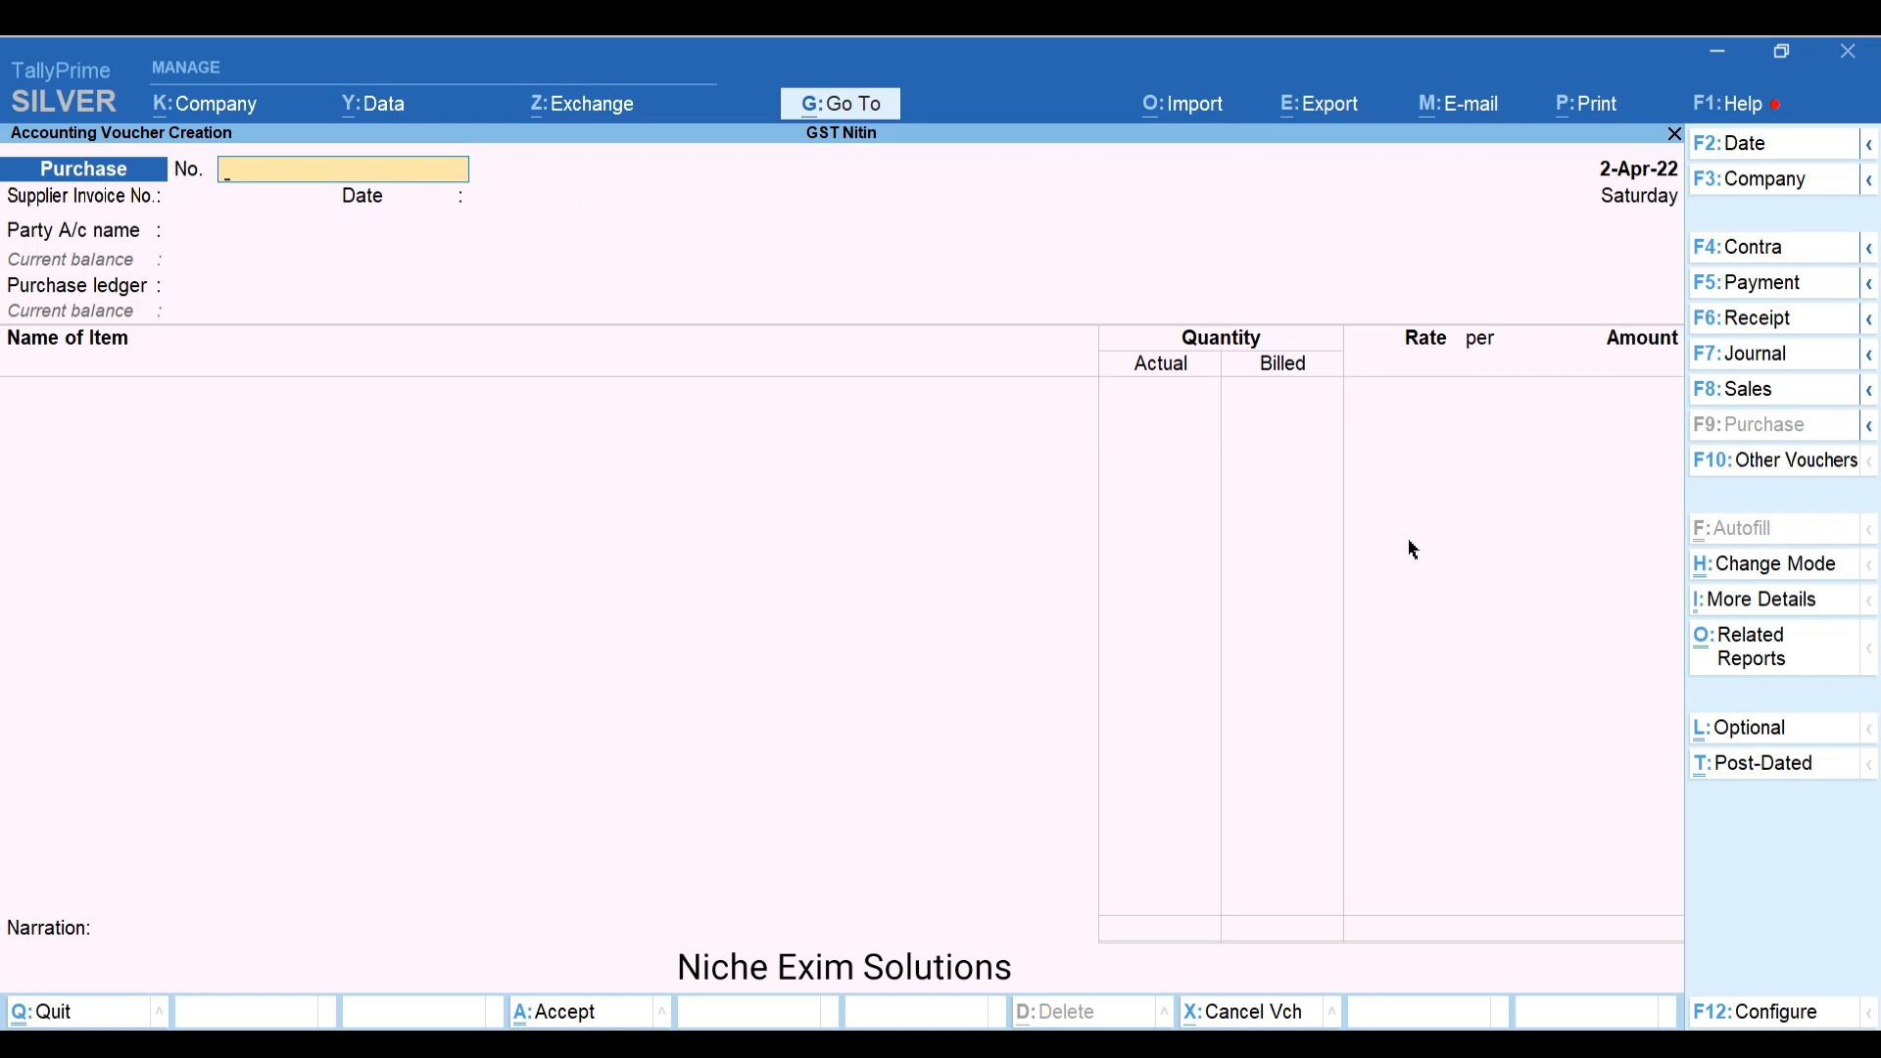
Number the new purchase voucher 6 and enter supplier invoice number 0909 dated 2-Apr-22
{"action": "type", "text": "6"}
{"action": "key", "text": "Return"}
{"action": "key", "text": "Return"}
{"action": "key", "text": "Return"}
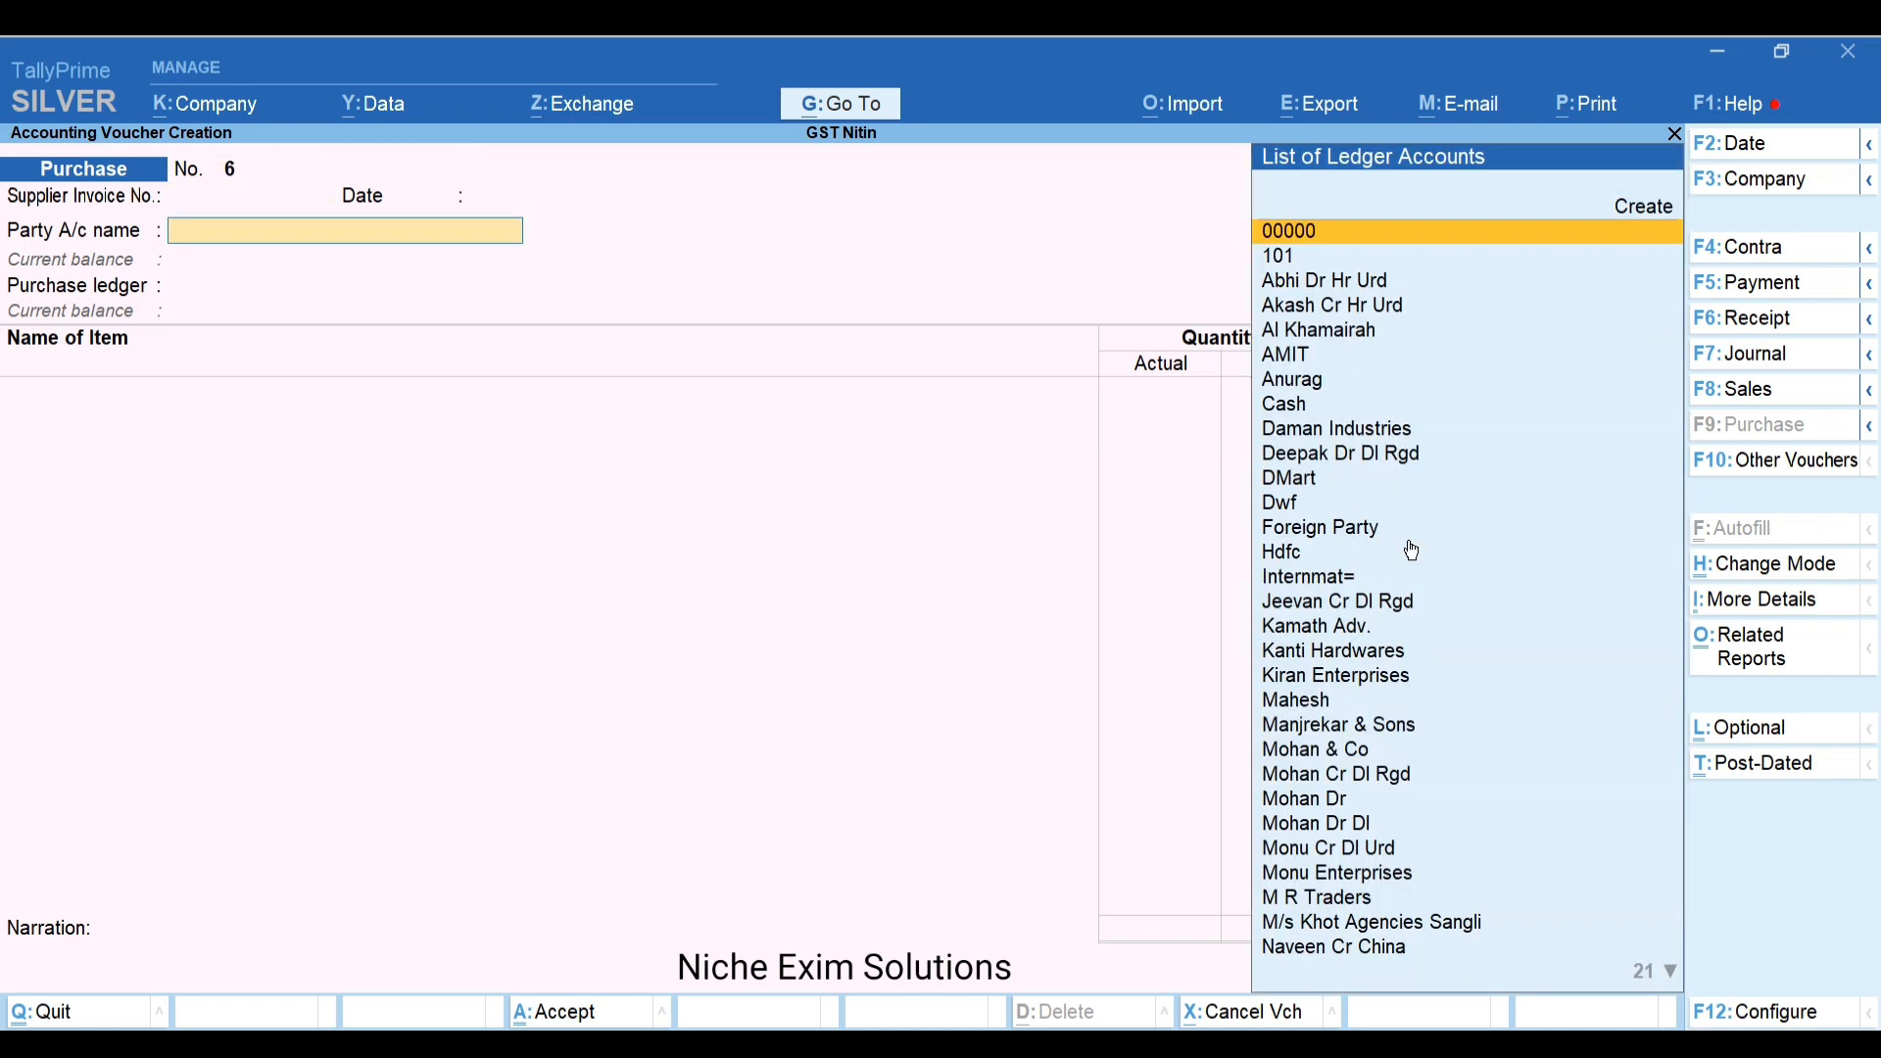
{"action": "key", "text": "BackSpace"}
{"action": "key", "text": "BackSpace"}
{"action": "type", "text": "0909"}
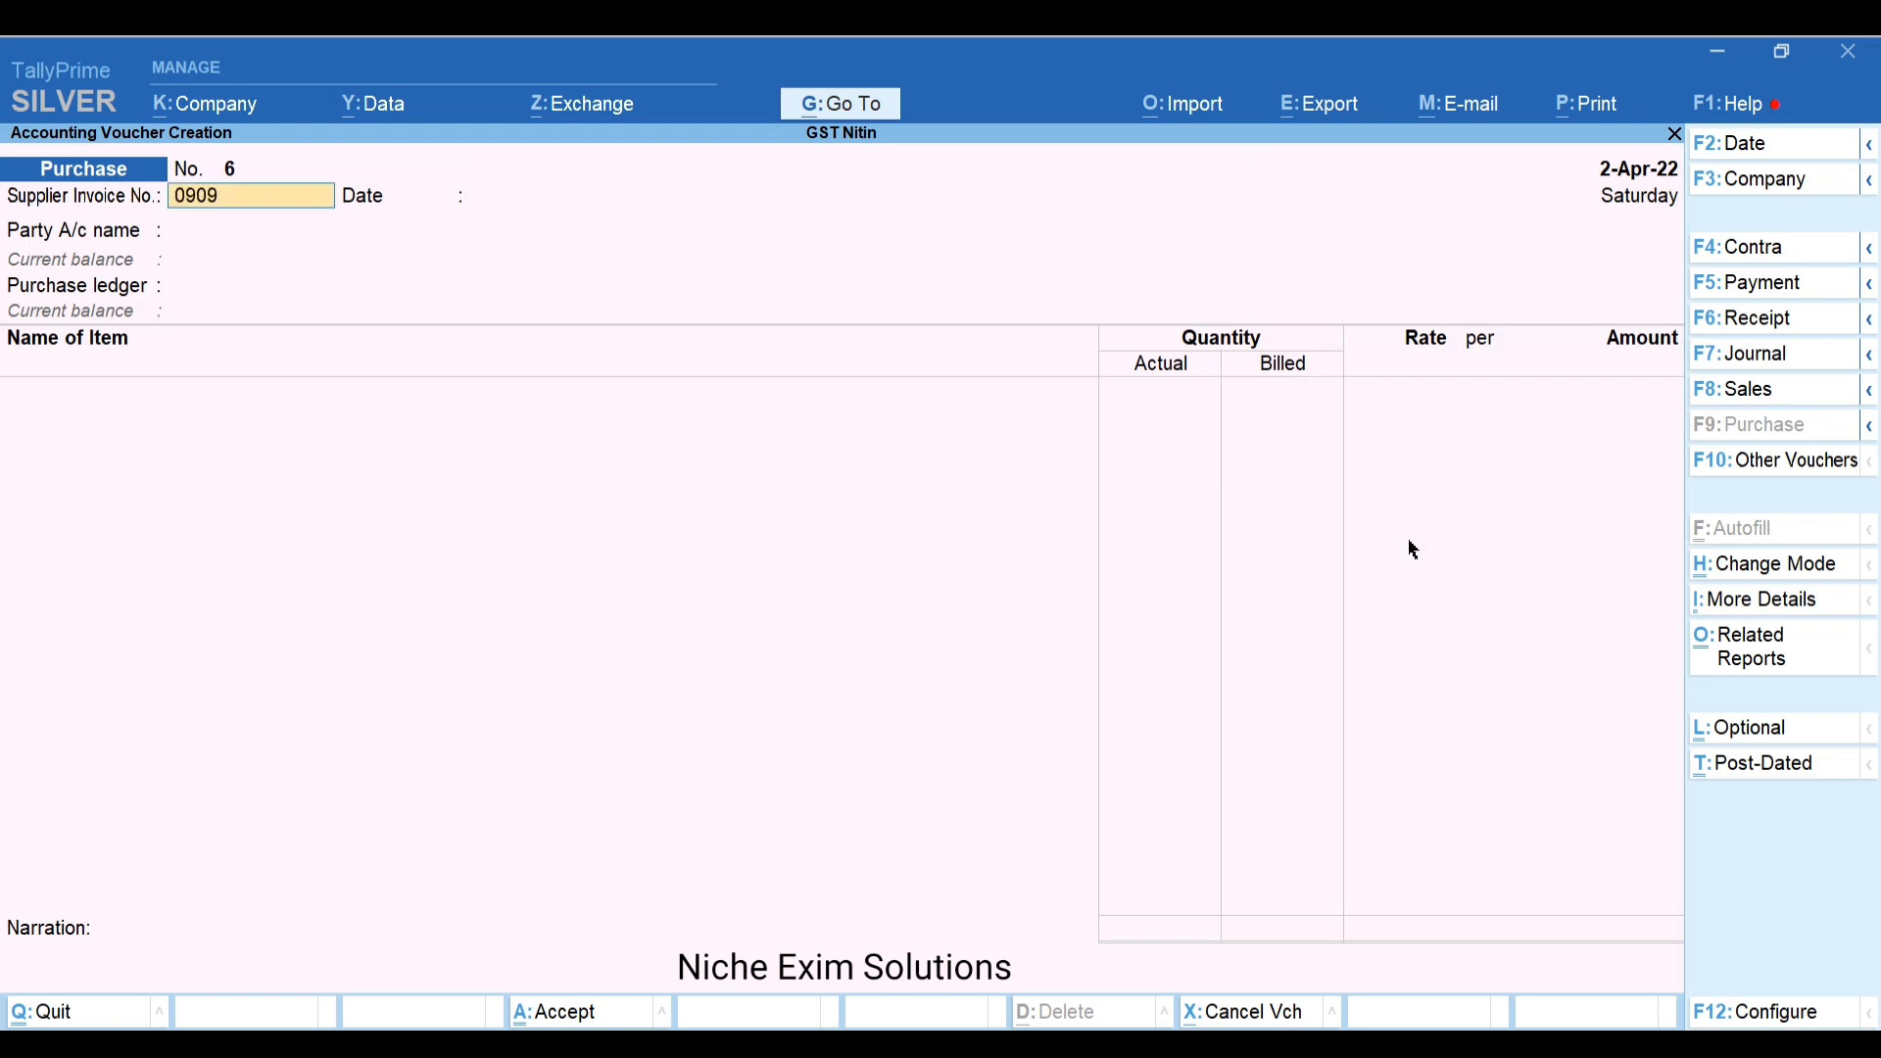
{"action": "key", "text": "Return"}
{"action": "key", "text": "Return"}
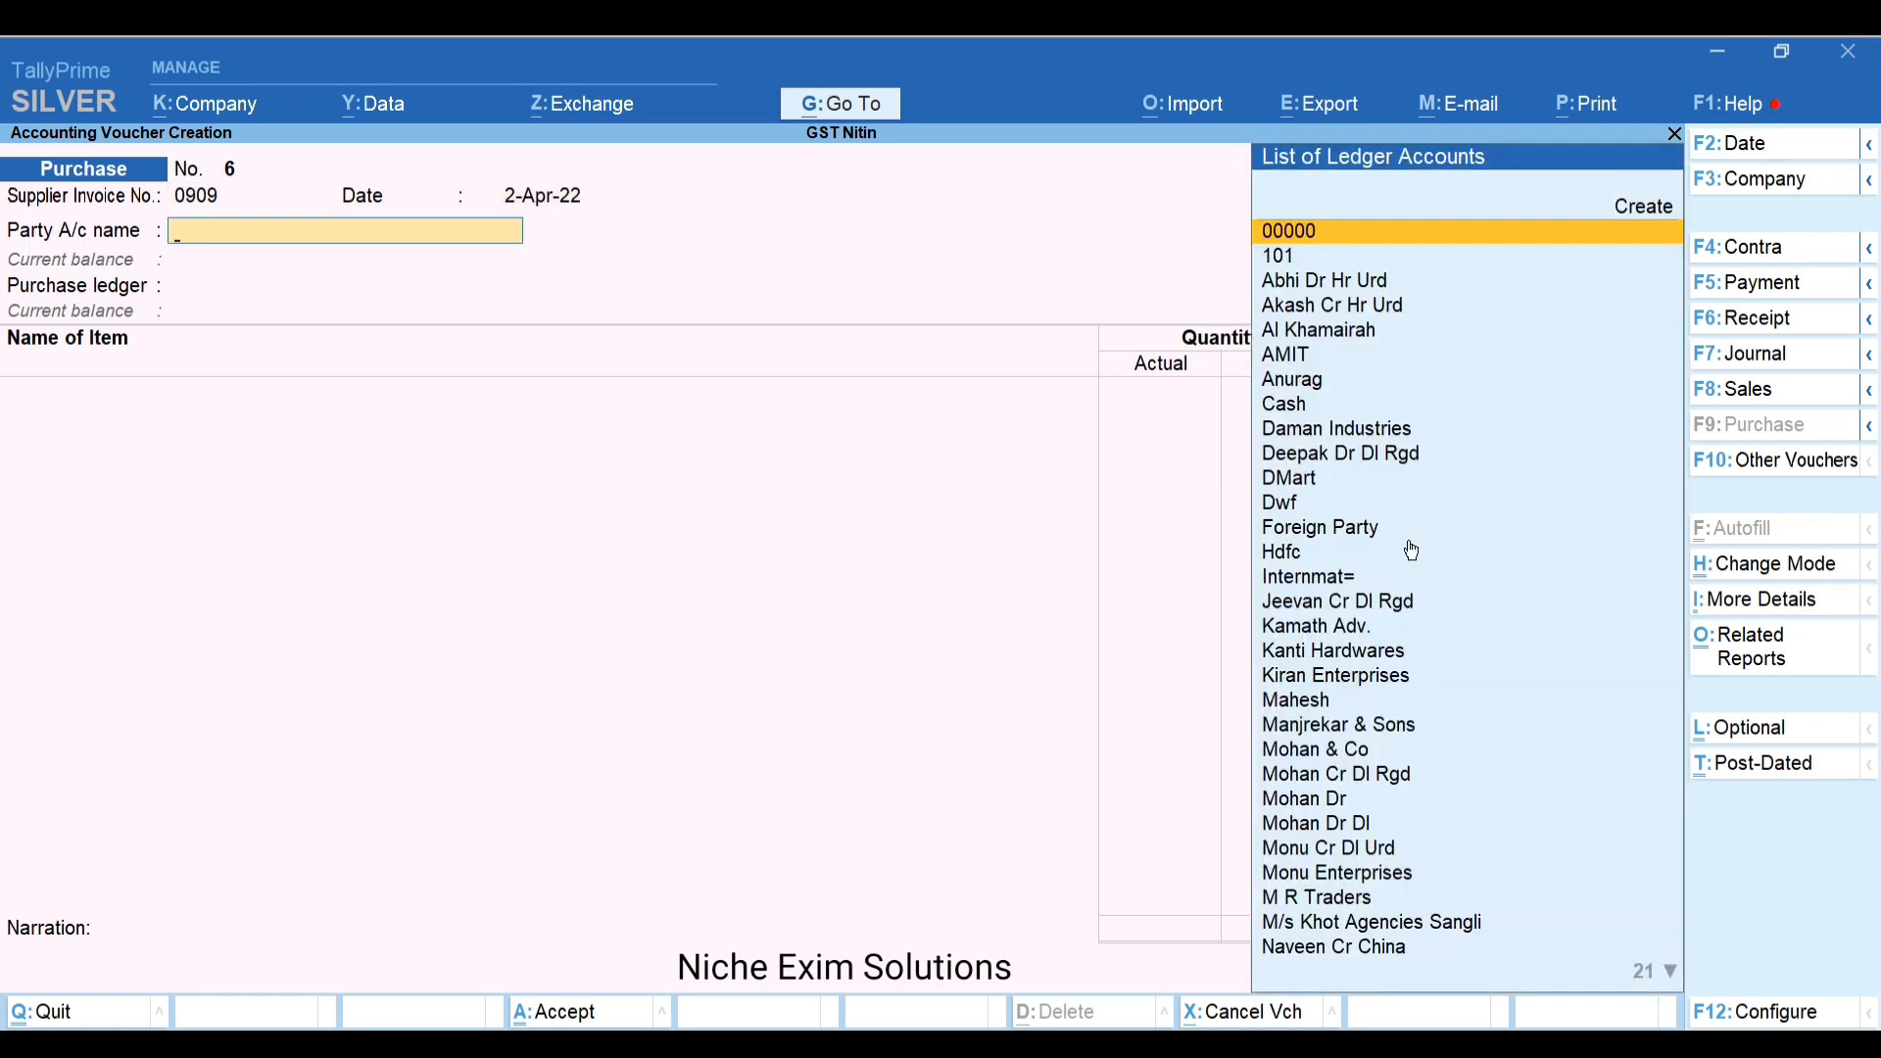
Start a new party ledger named RAJU ENTERPRICES under Sundry Creditors, keeping bill-by-bill balances on
{"action": "type", "text": "Cr"}
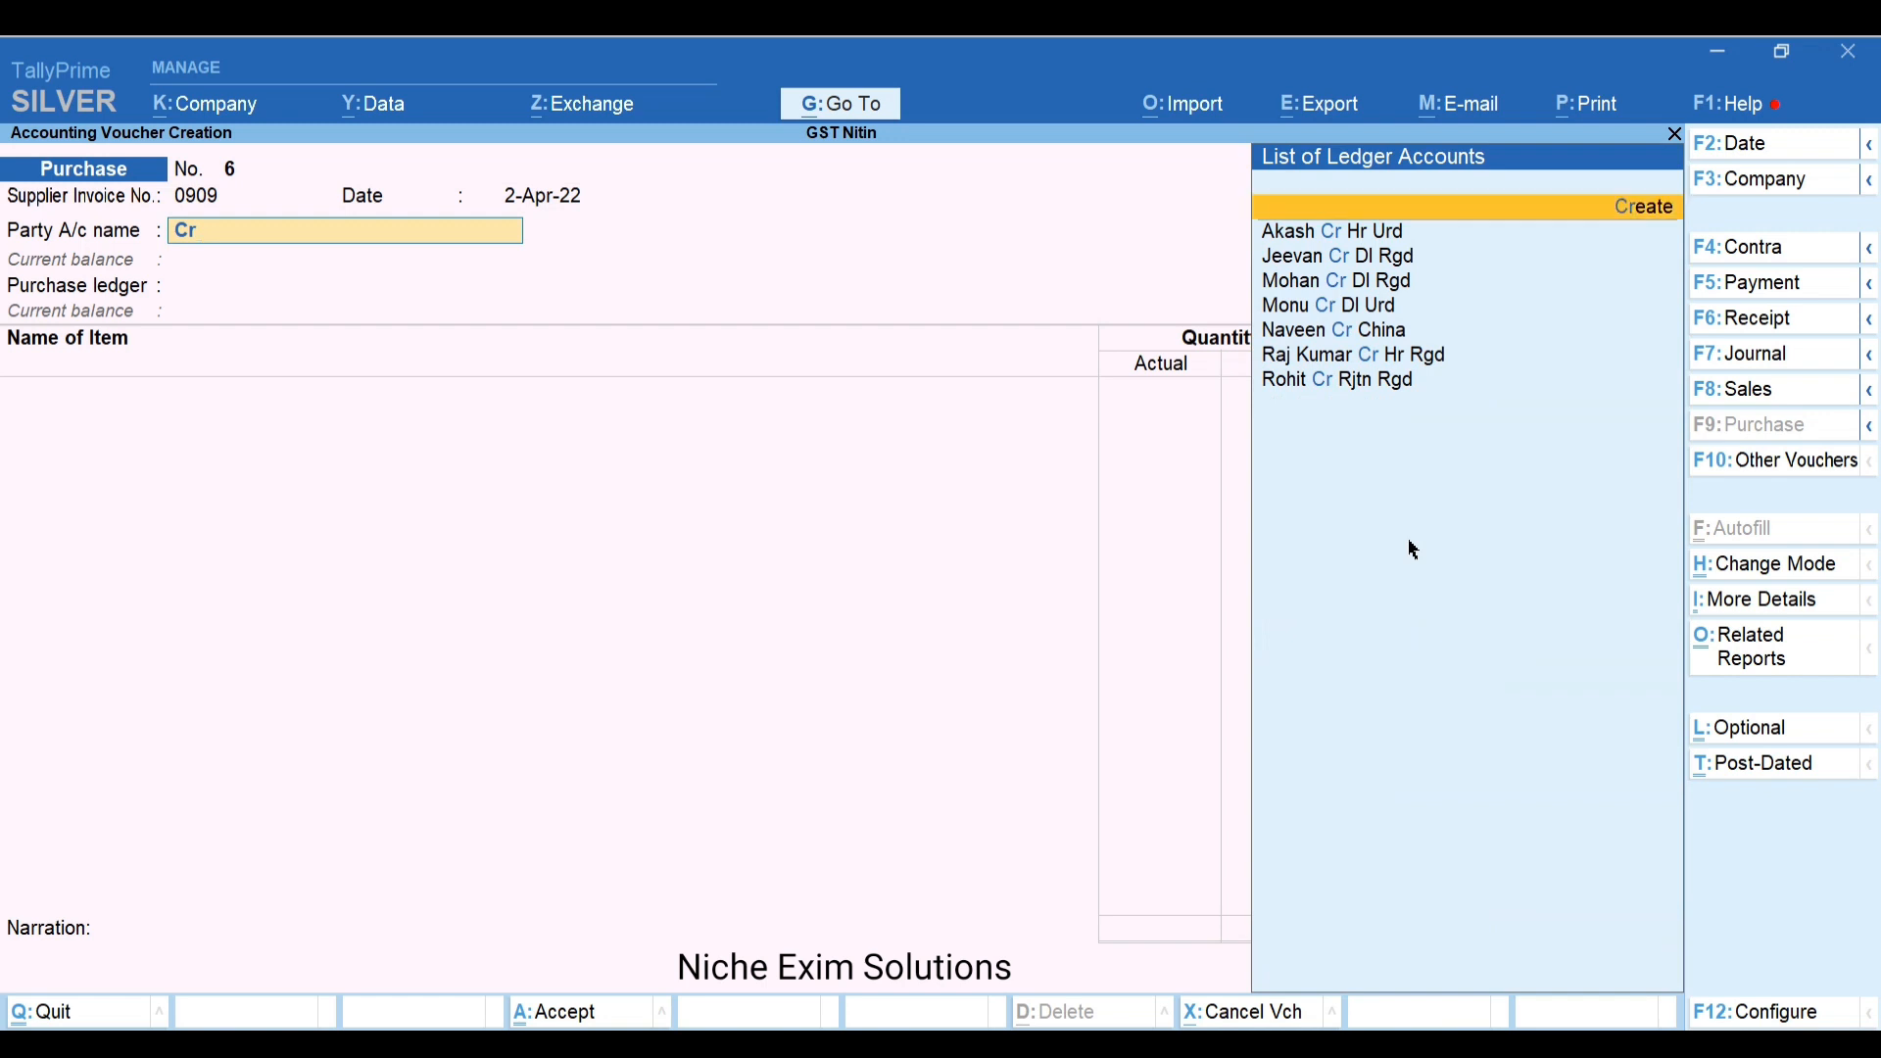
{"action": "key", "text": "Return"}
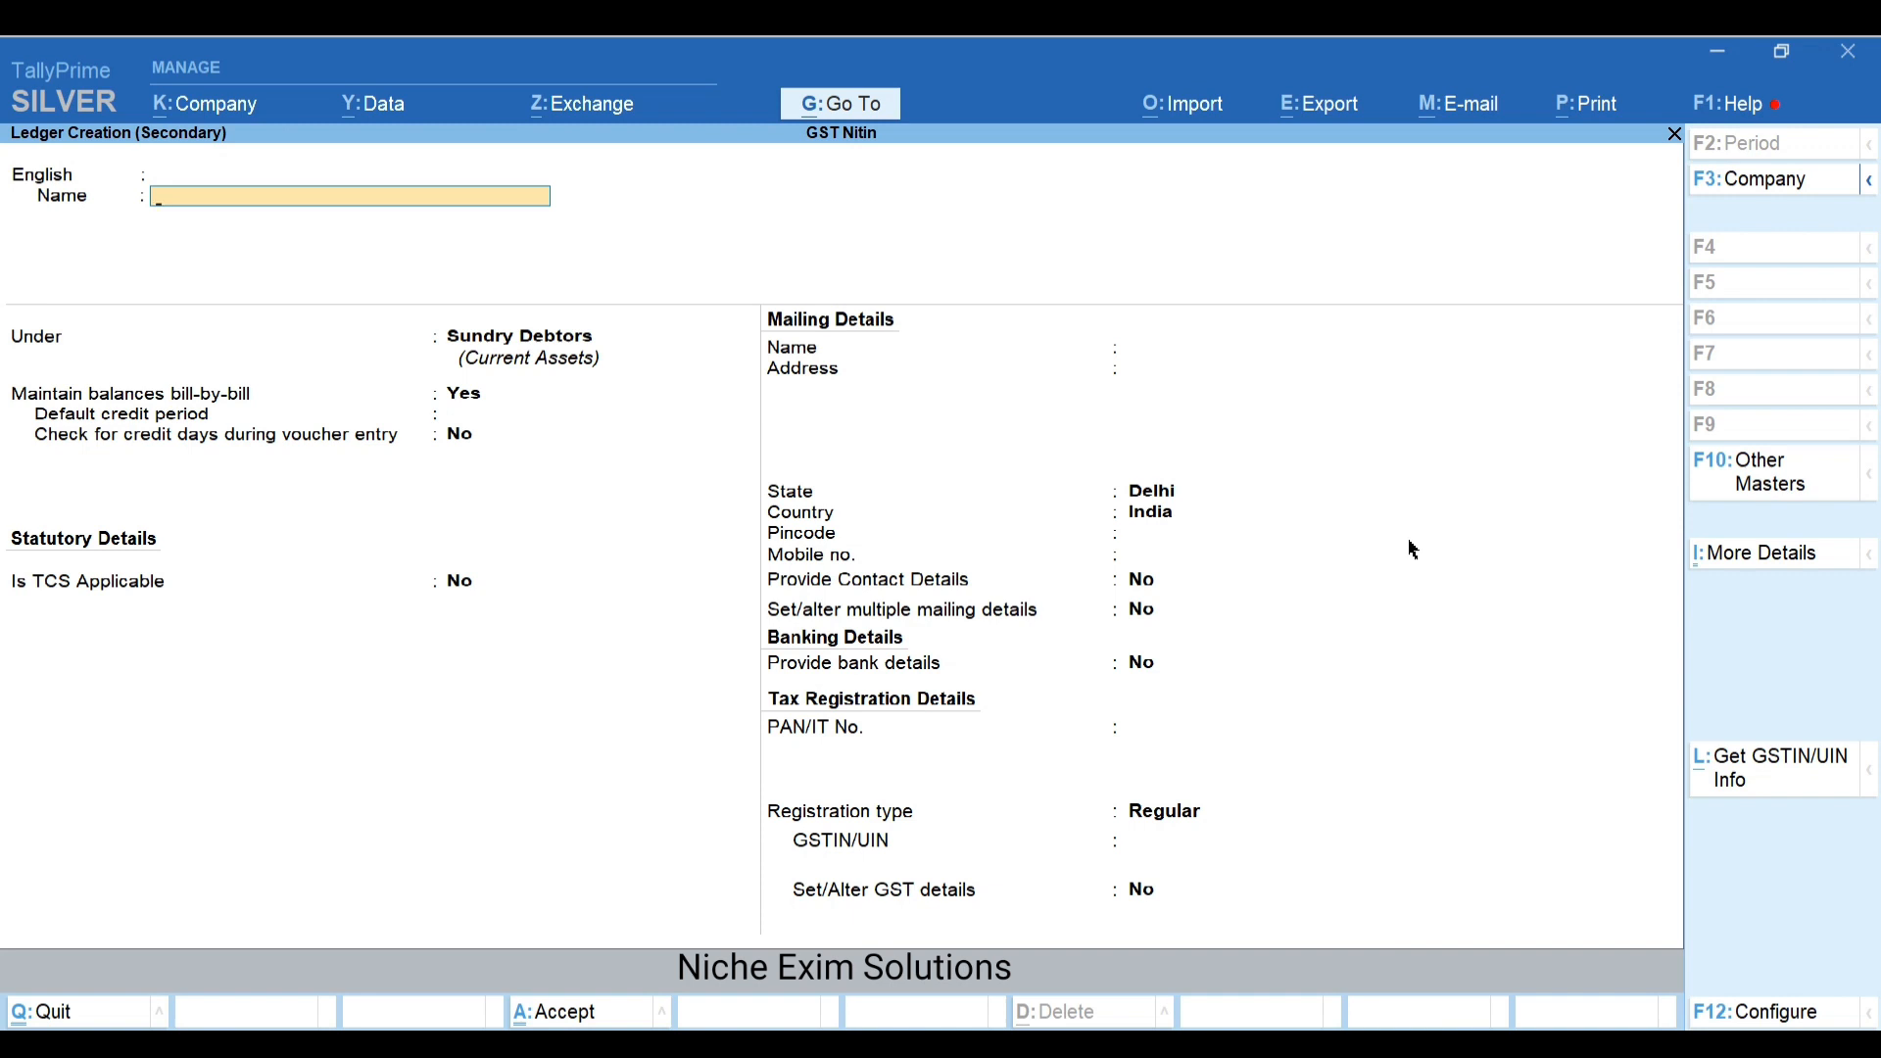
{"action": "type", "text": "RAJU eNTERPRICES"}
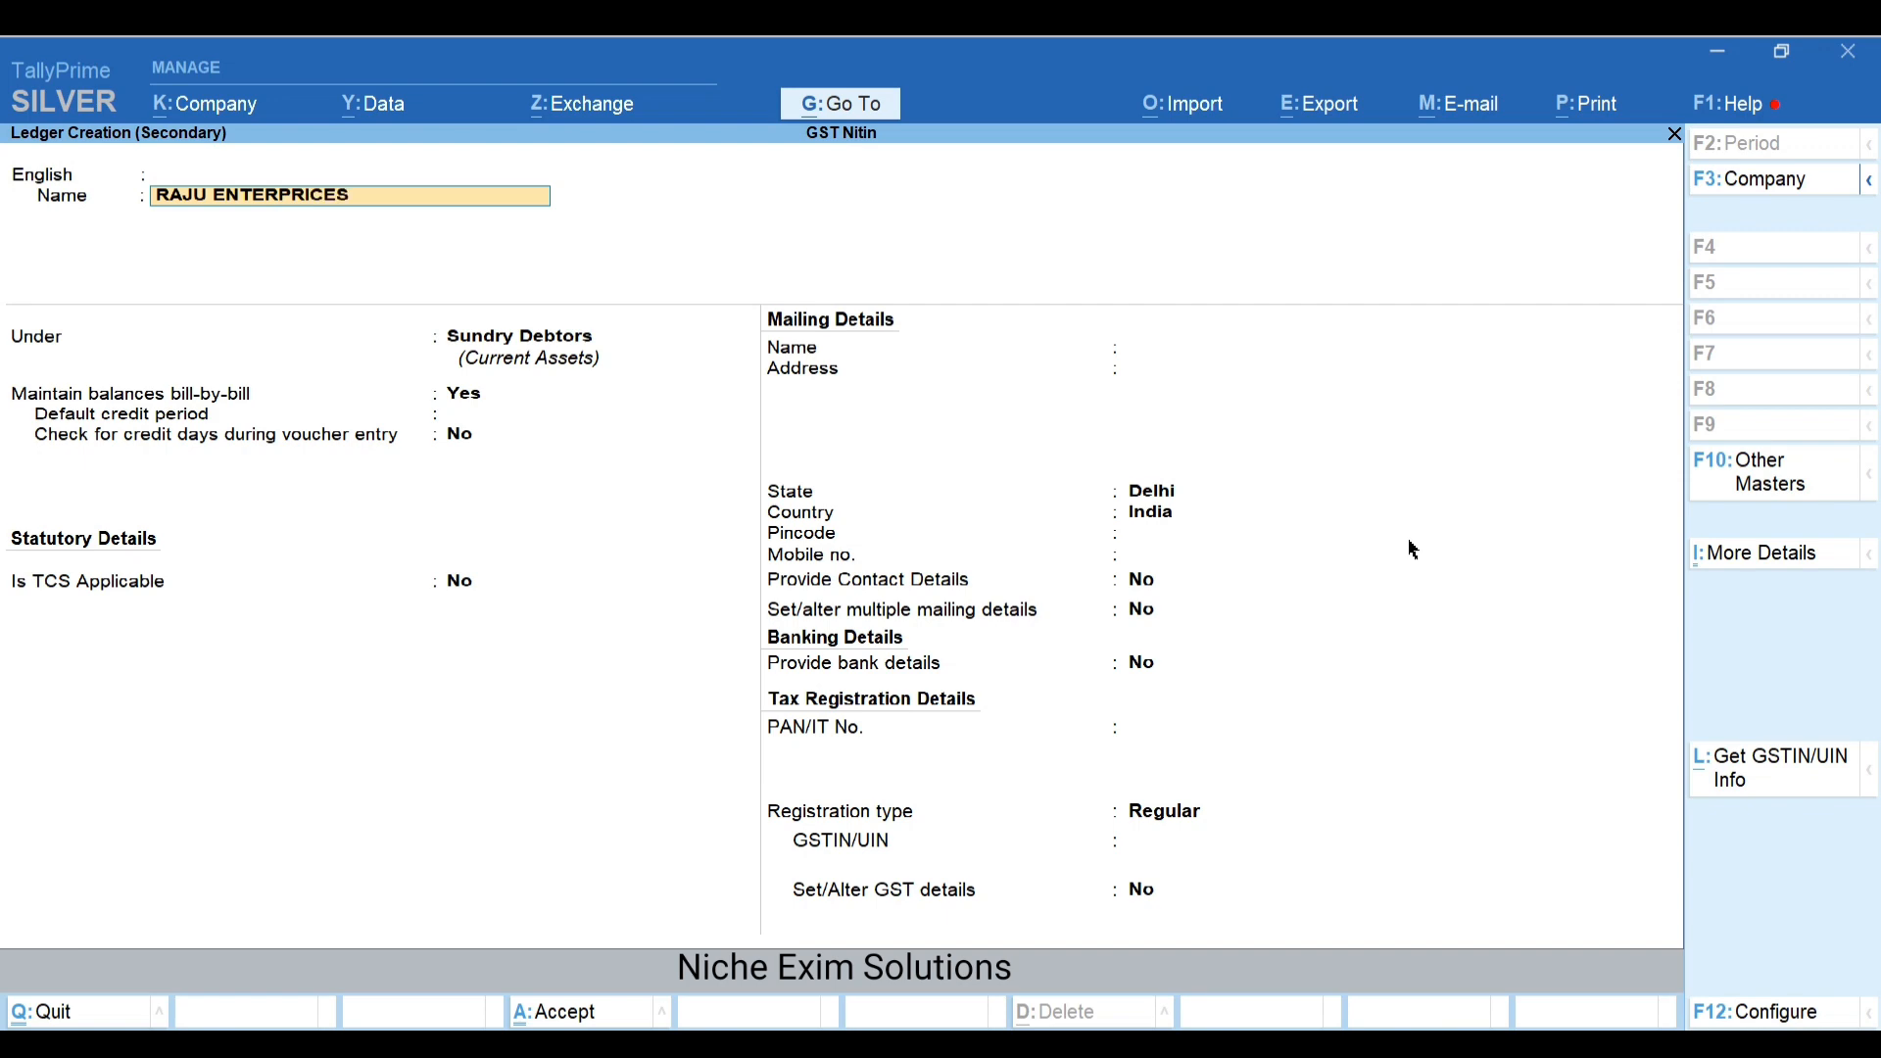
{"action": "key", "text": "Return"}
{"action": "key", "text": "Return"}
{"action": "key", "text": "Return"}
{"action": "key", "text": "BackSpace"}
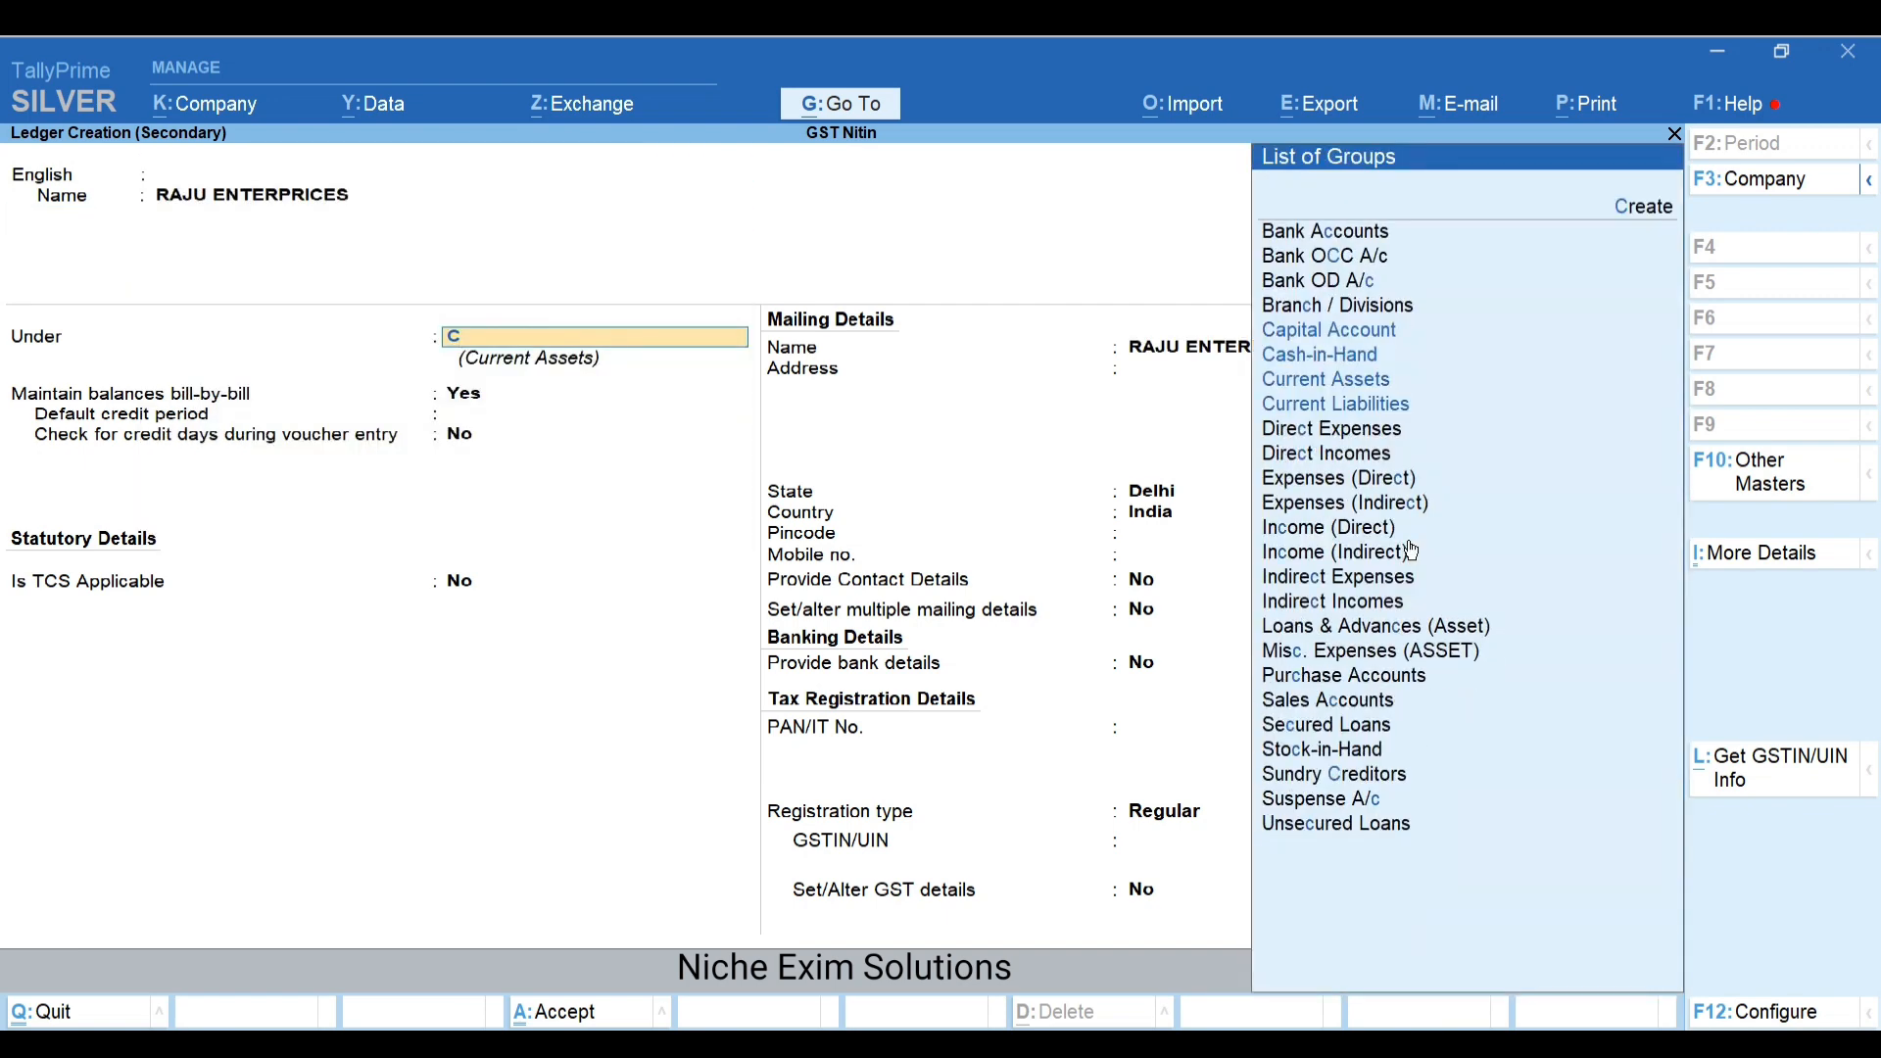
{"action": "type", "text": "s cr"}
{"action": "key", "text": "Return"}
{"action": "key", "text": "Return"}
{"action": "key", "text": "Return"}
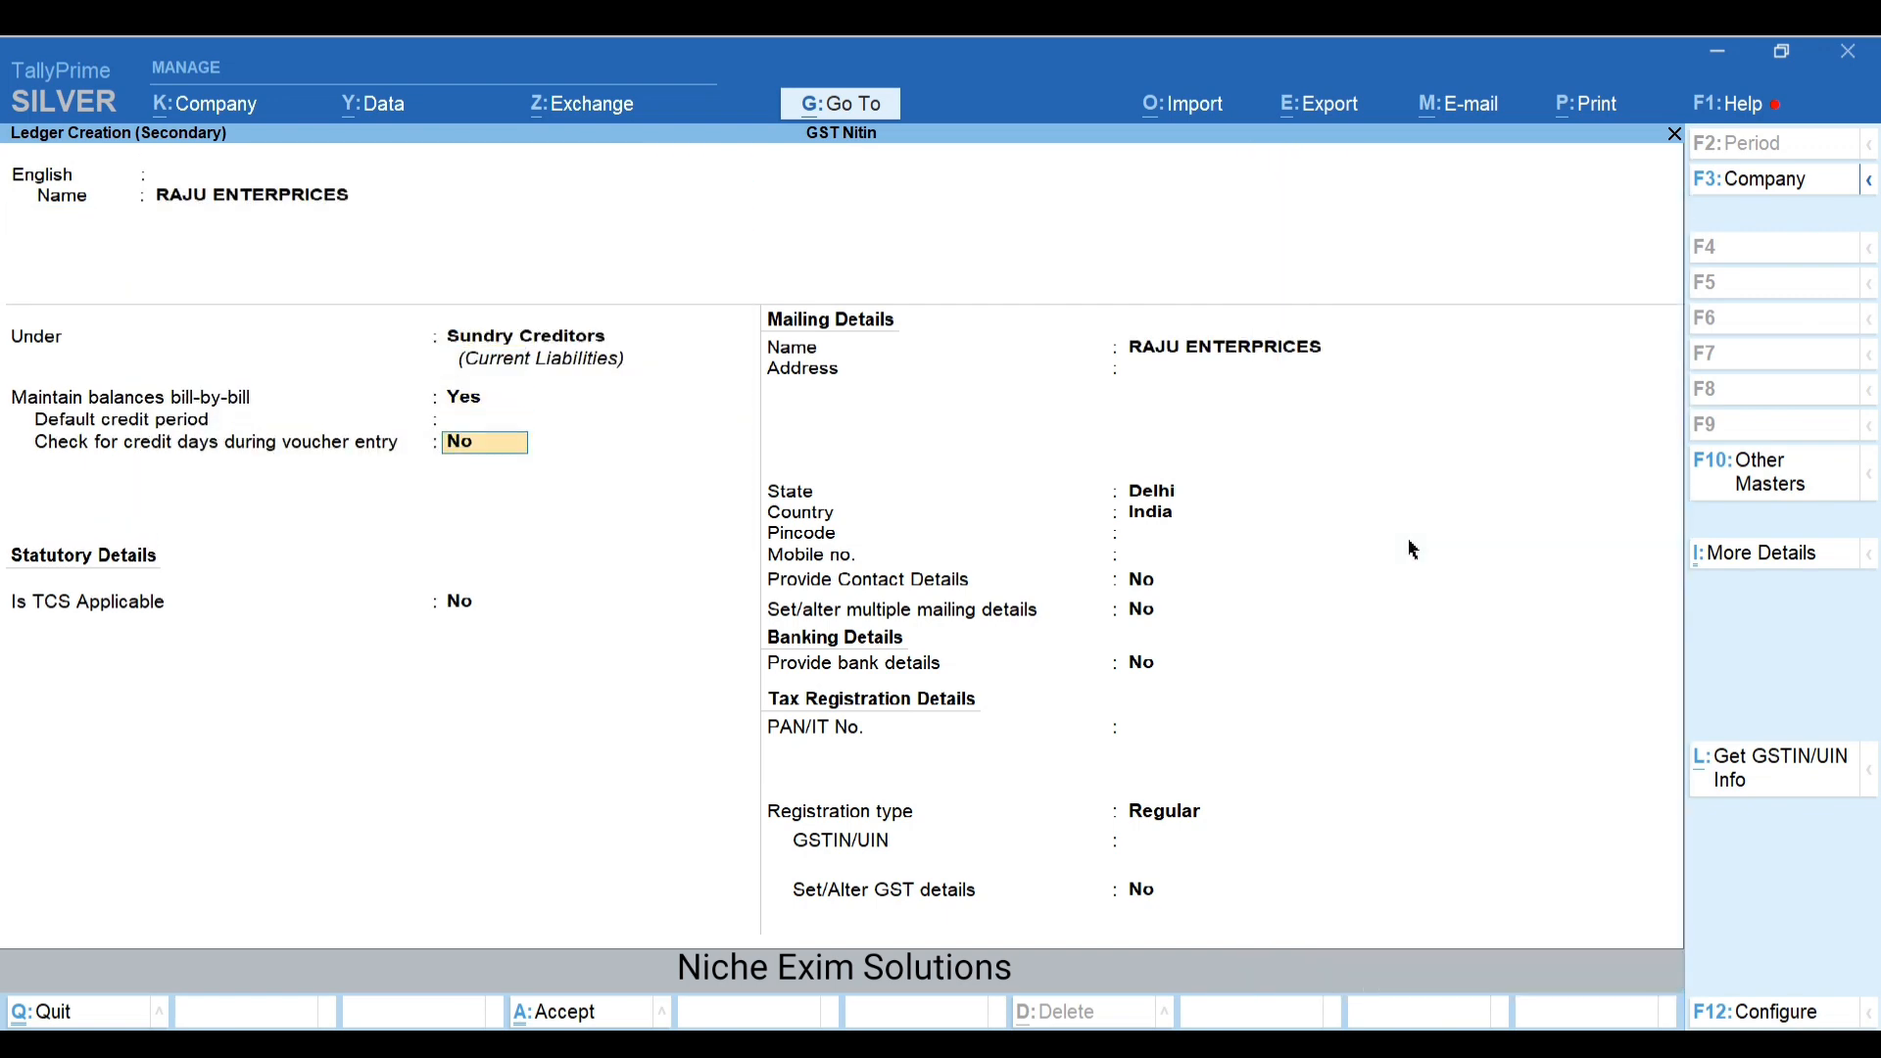
Leave the ledger's address blank, set its state to Maharashtra, and enter the pincode
{"action": "key", "text": "Return"}
{"action": "key", "text": "Return"}
{"action": "key", "text": "Return"}
{"action": "key", "text": "BackSpace"}
{"action": "key", "text": "BackSpace"}
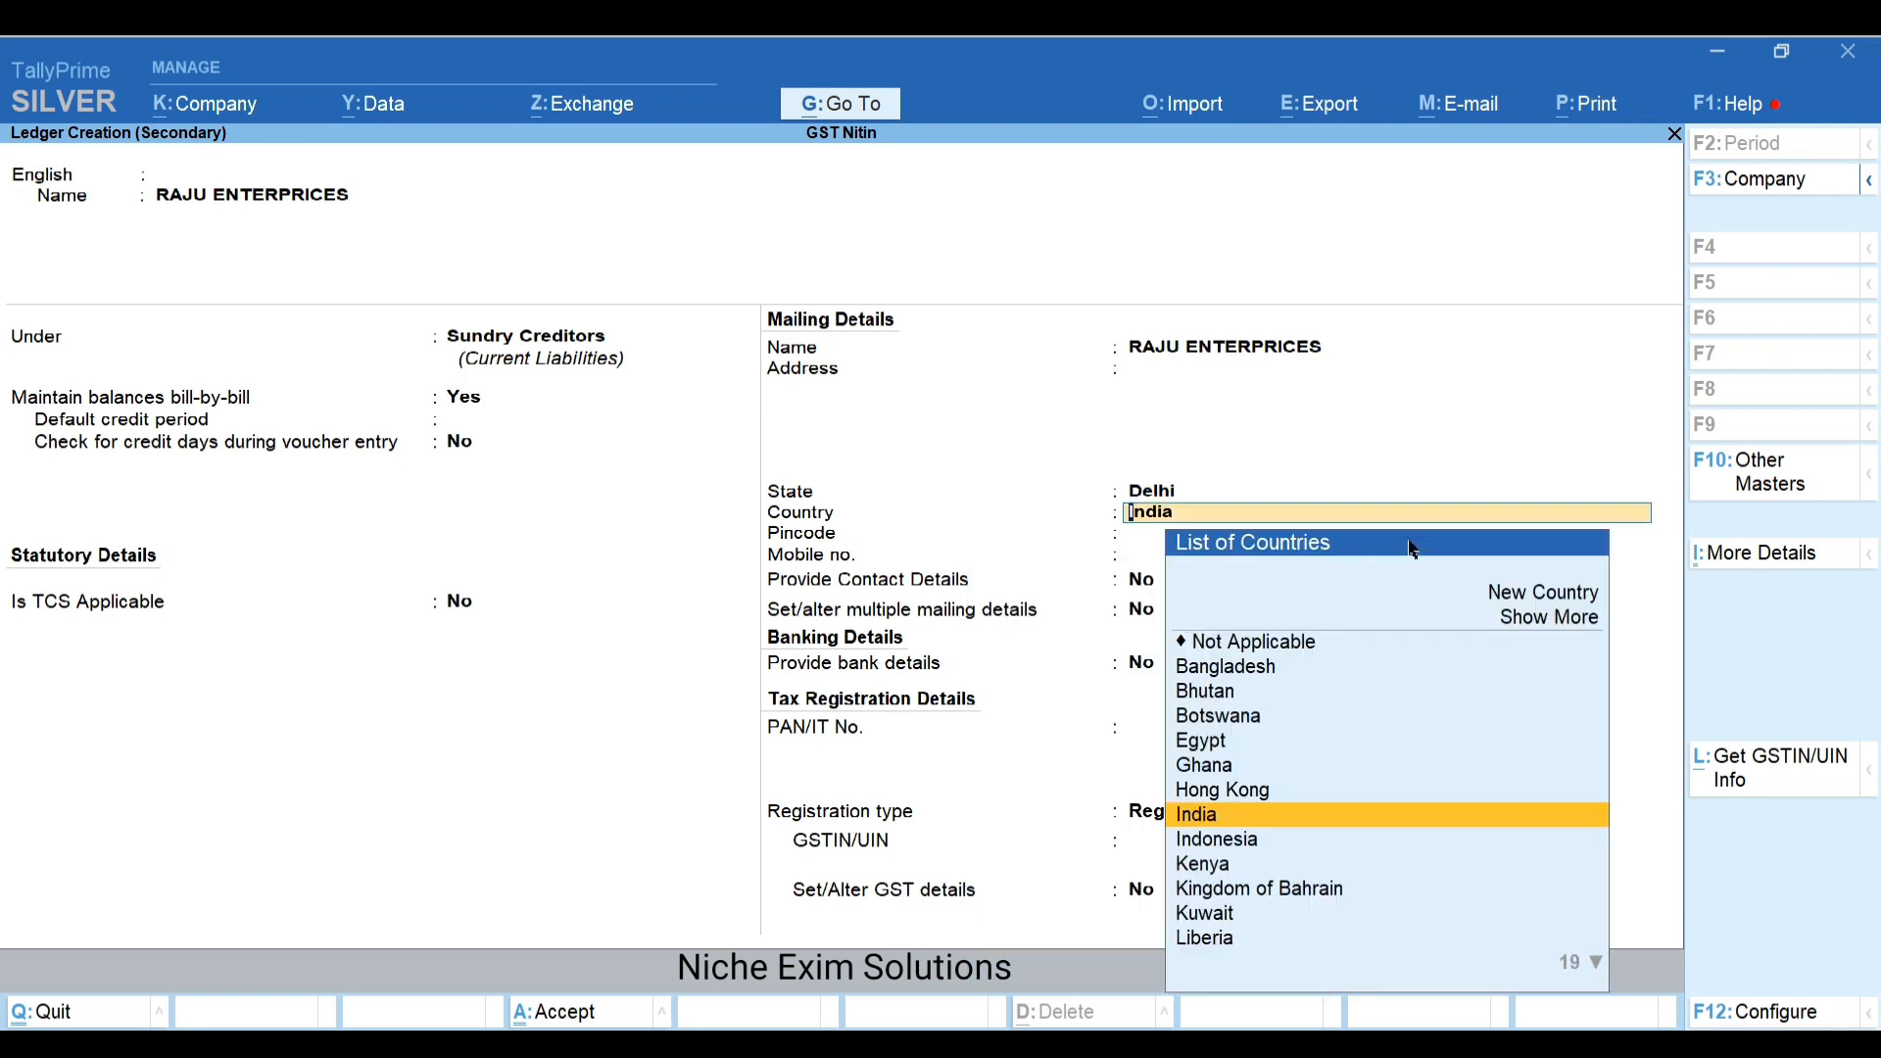
{"action": "type", "text": "MAH"}
{"action": "key", "text": "Return"}
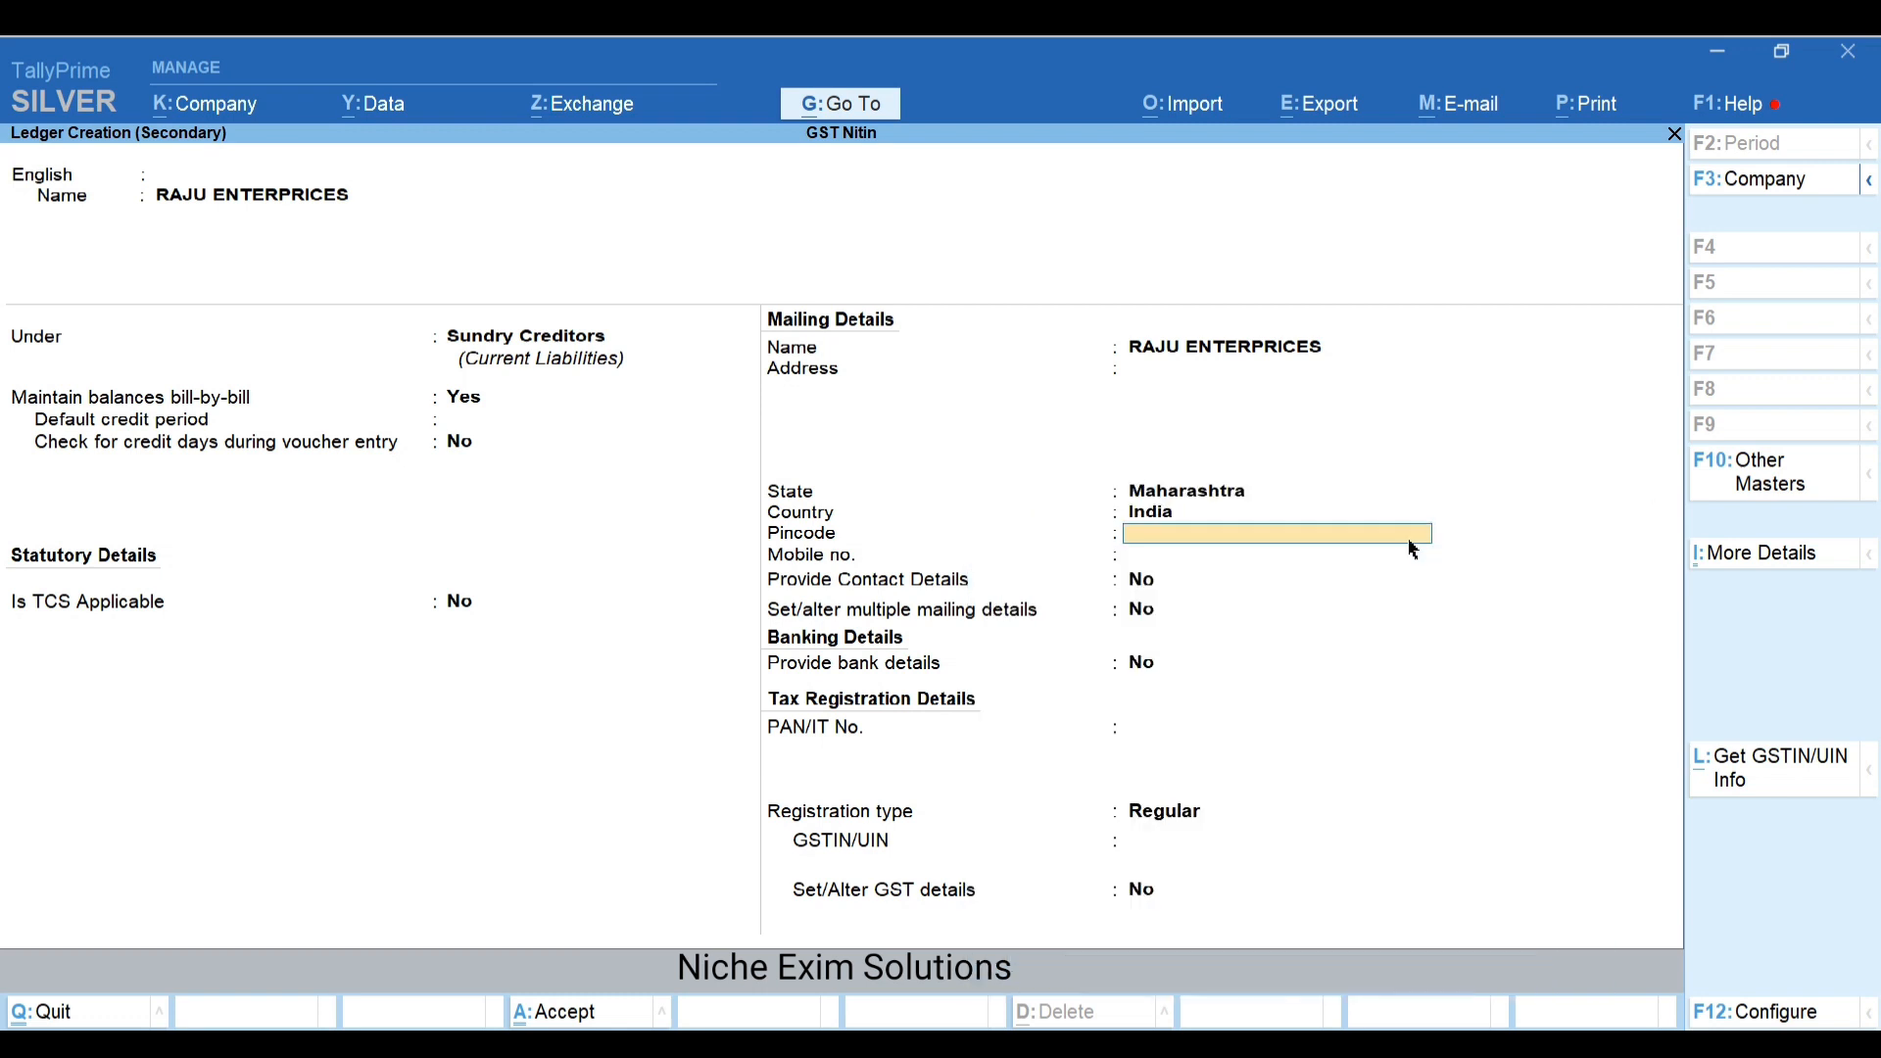
{"action": "type", "text": "989778"}
{"action": "key", "text": "Return"}
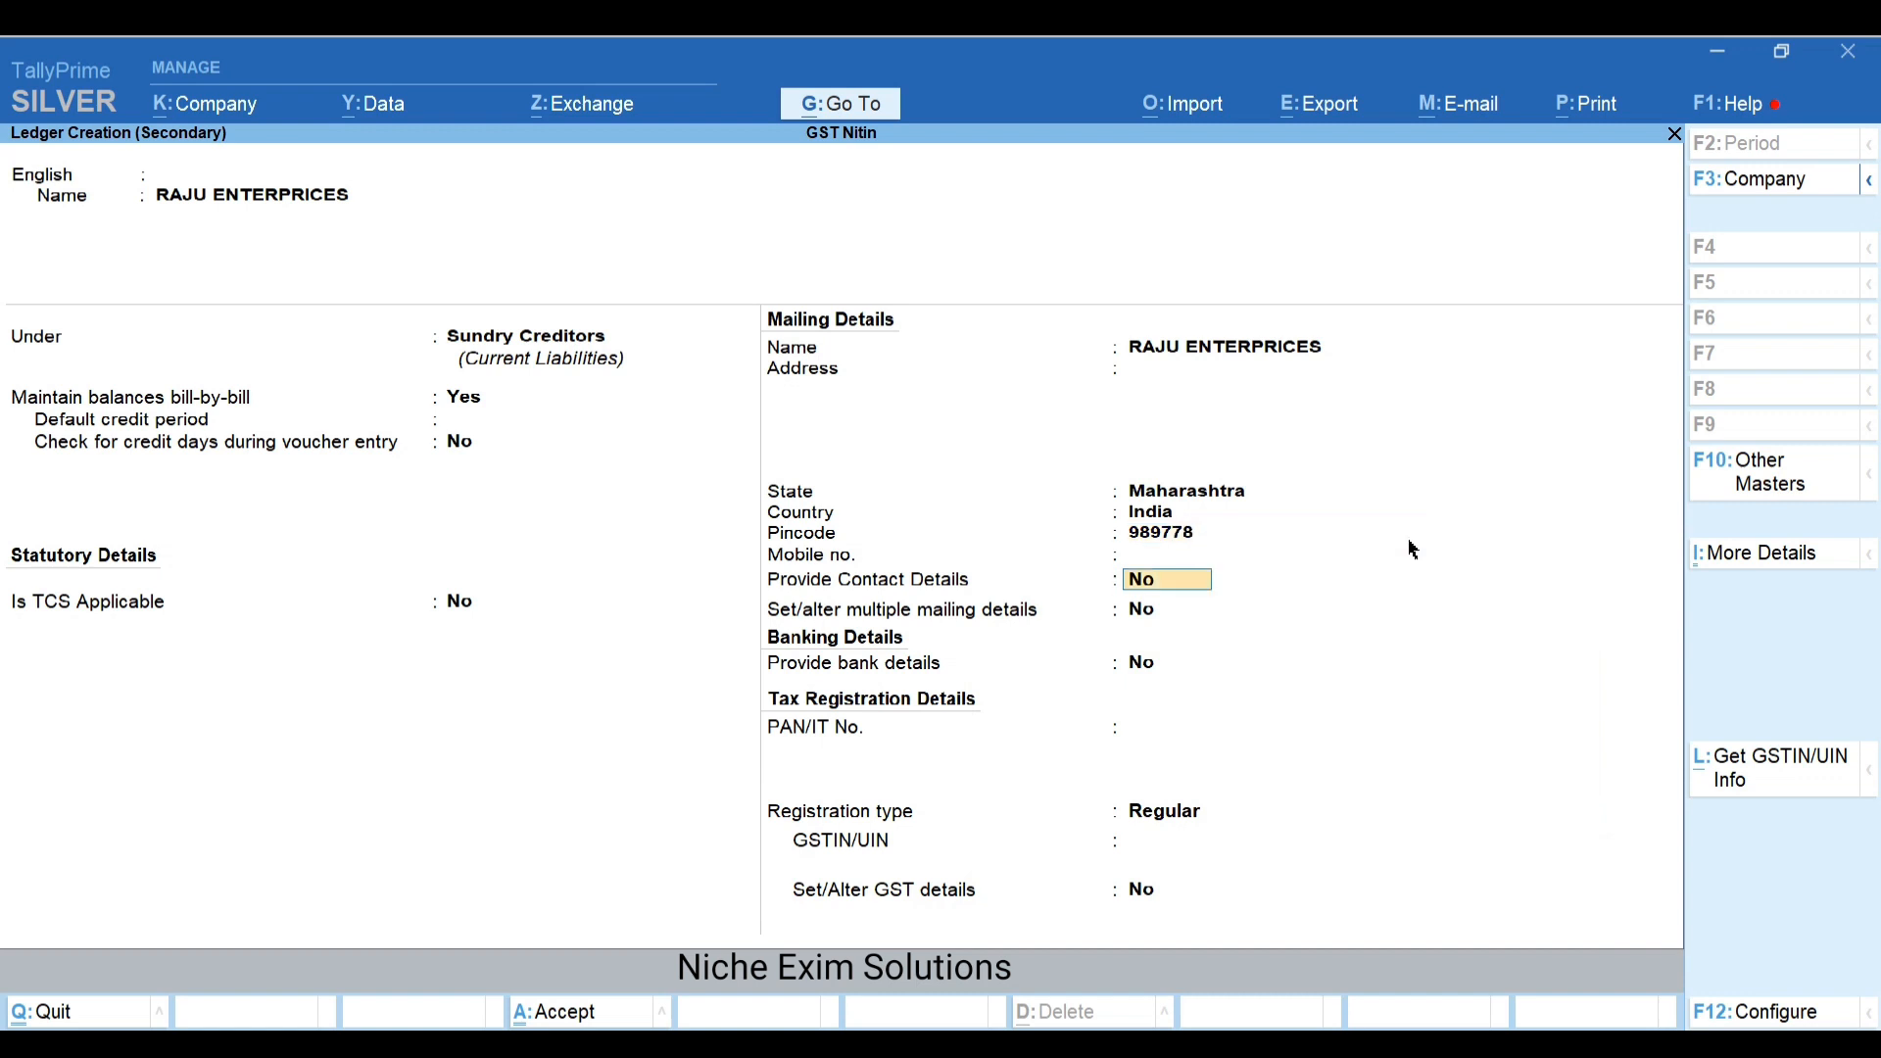
Set Provide Contact Details to Yes and leave the contact fields blank
{"action": "key", "text": "Return"}
{"action": "key", "text": "Up"}
{"action": "type", "text": "Y"}
{"action": "key", "text": "Return"}
{"action": "key", "text": "Return"}
{"action": "key", "text": "Return"}
{"action": "key", "text": "Return"}
{"action": "key", "text": "Return"}
{"action": "key", "text": "Return"}
{"action": "key", "text": "Return"}
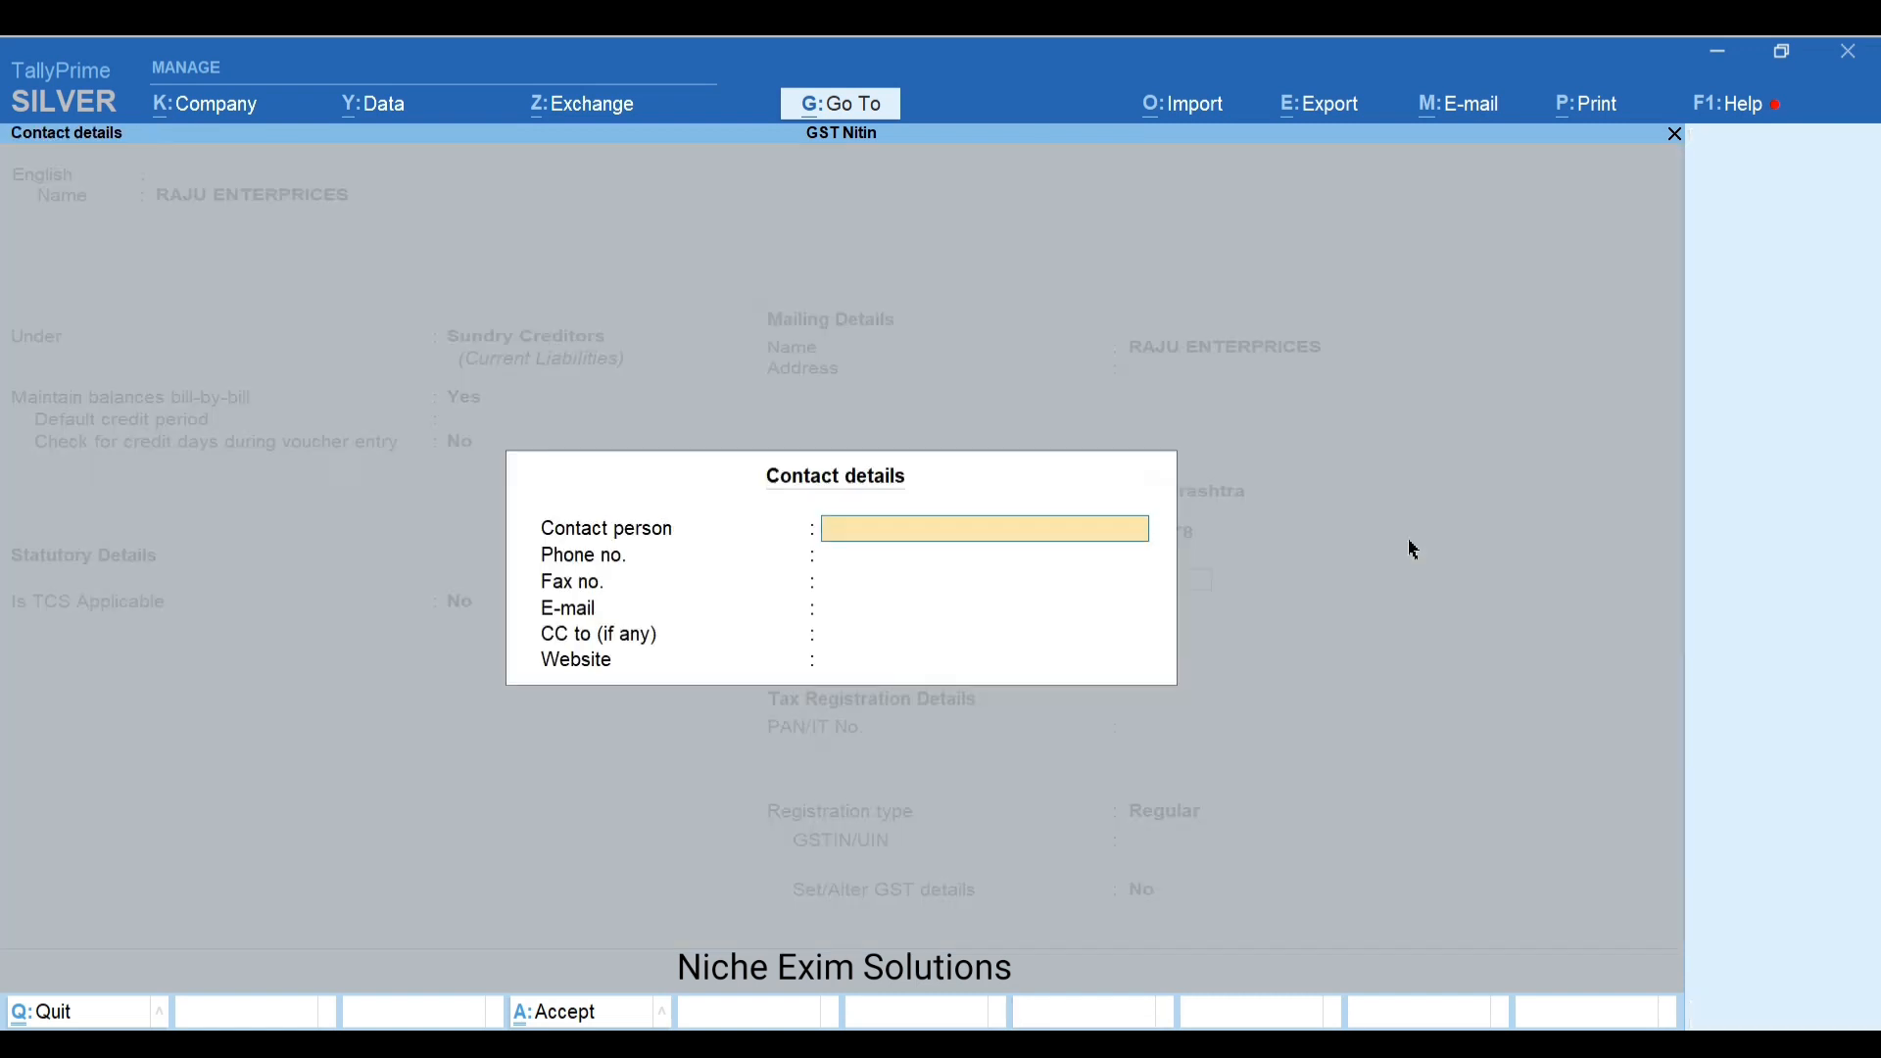
Finish the blank contact details and set the supplier's GST registration type to Regular
{"action": "key", "text": "Return"}
{"action": "key", "text": "Return"}
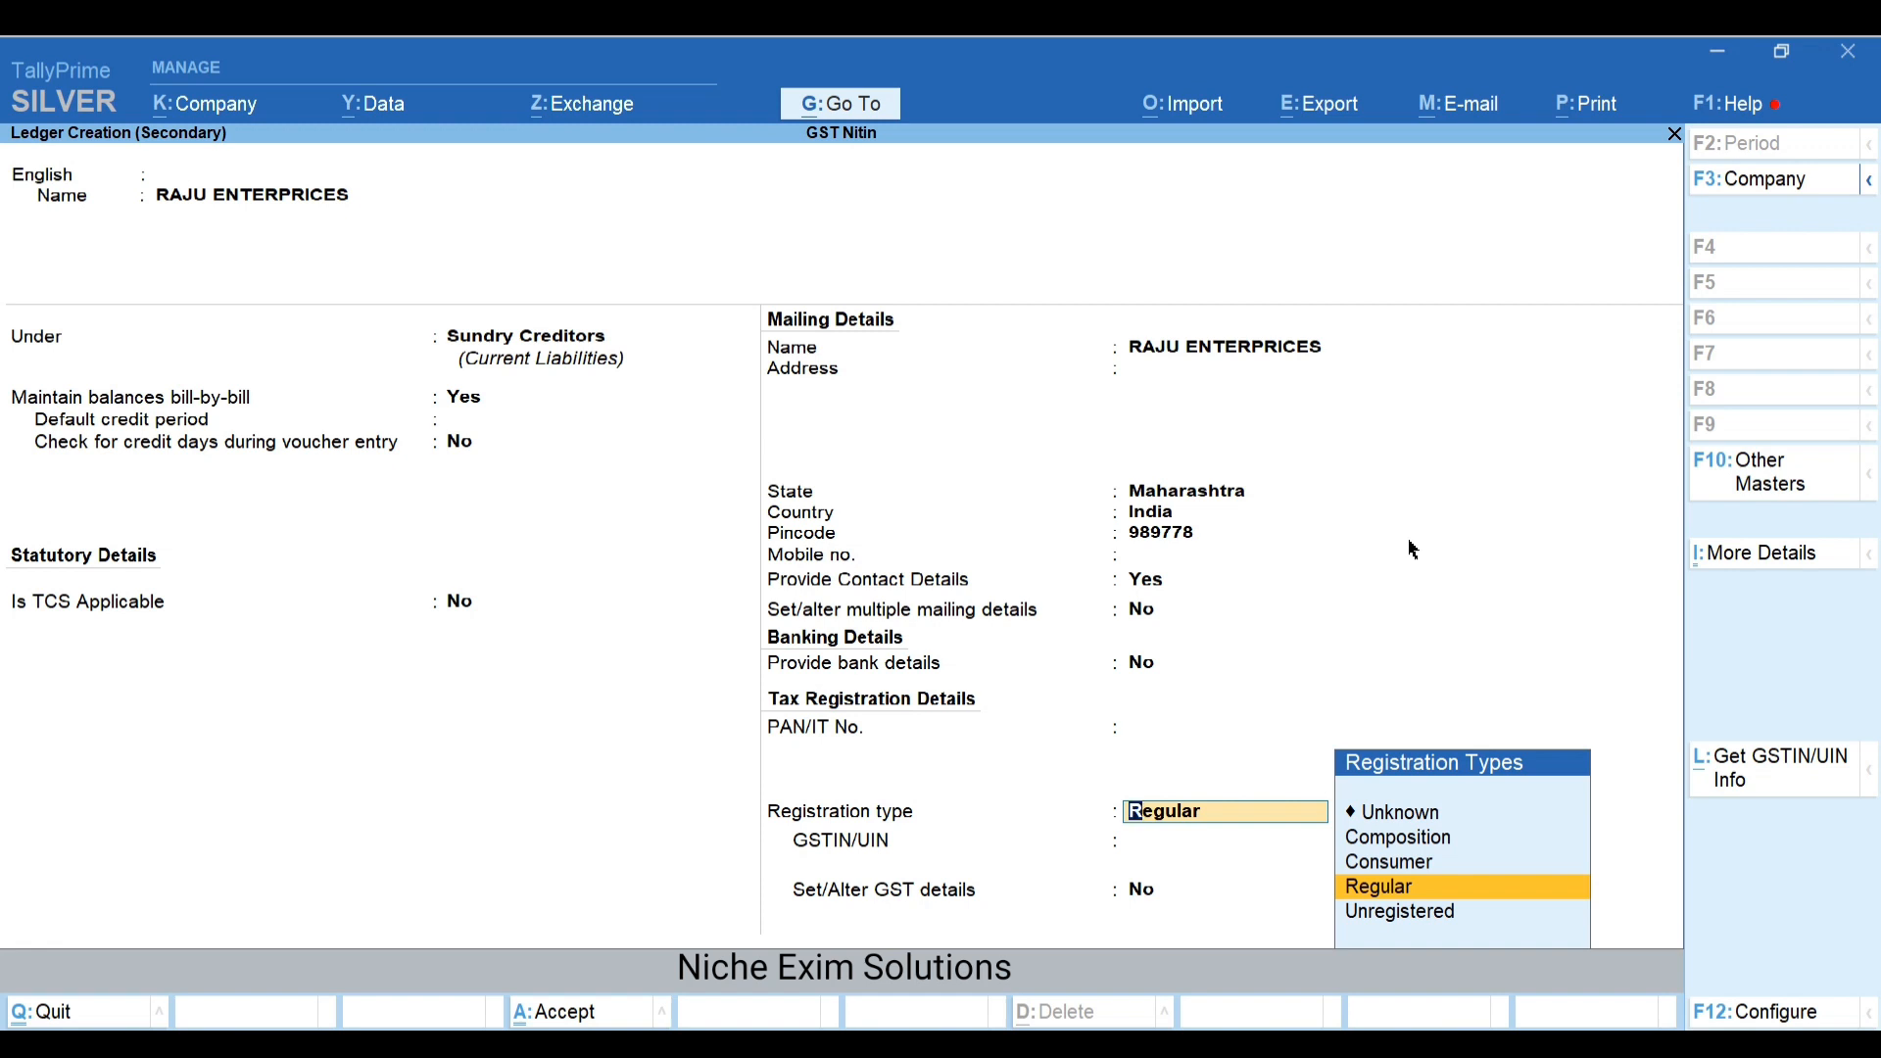
{"action": "key", "text": "Down"}
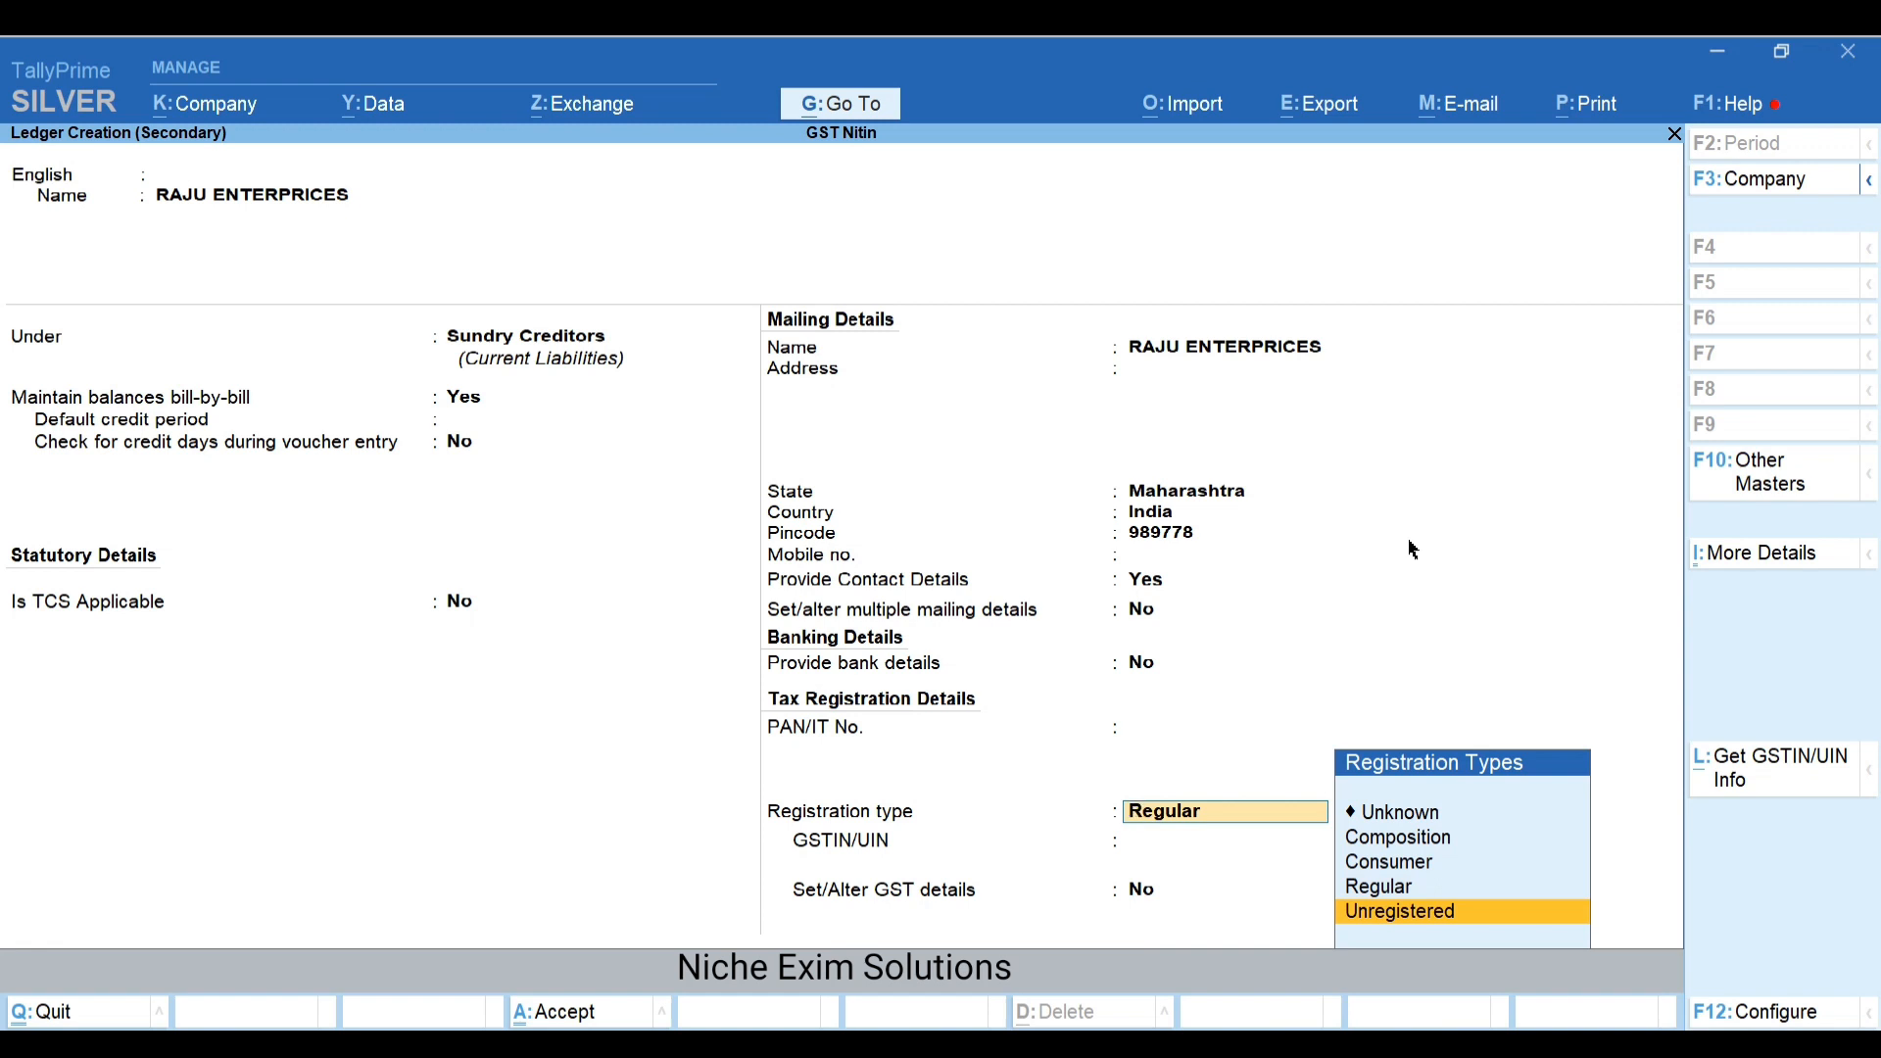
{"action": "key", "text": "Up"}
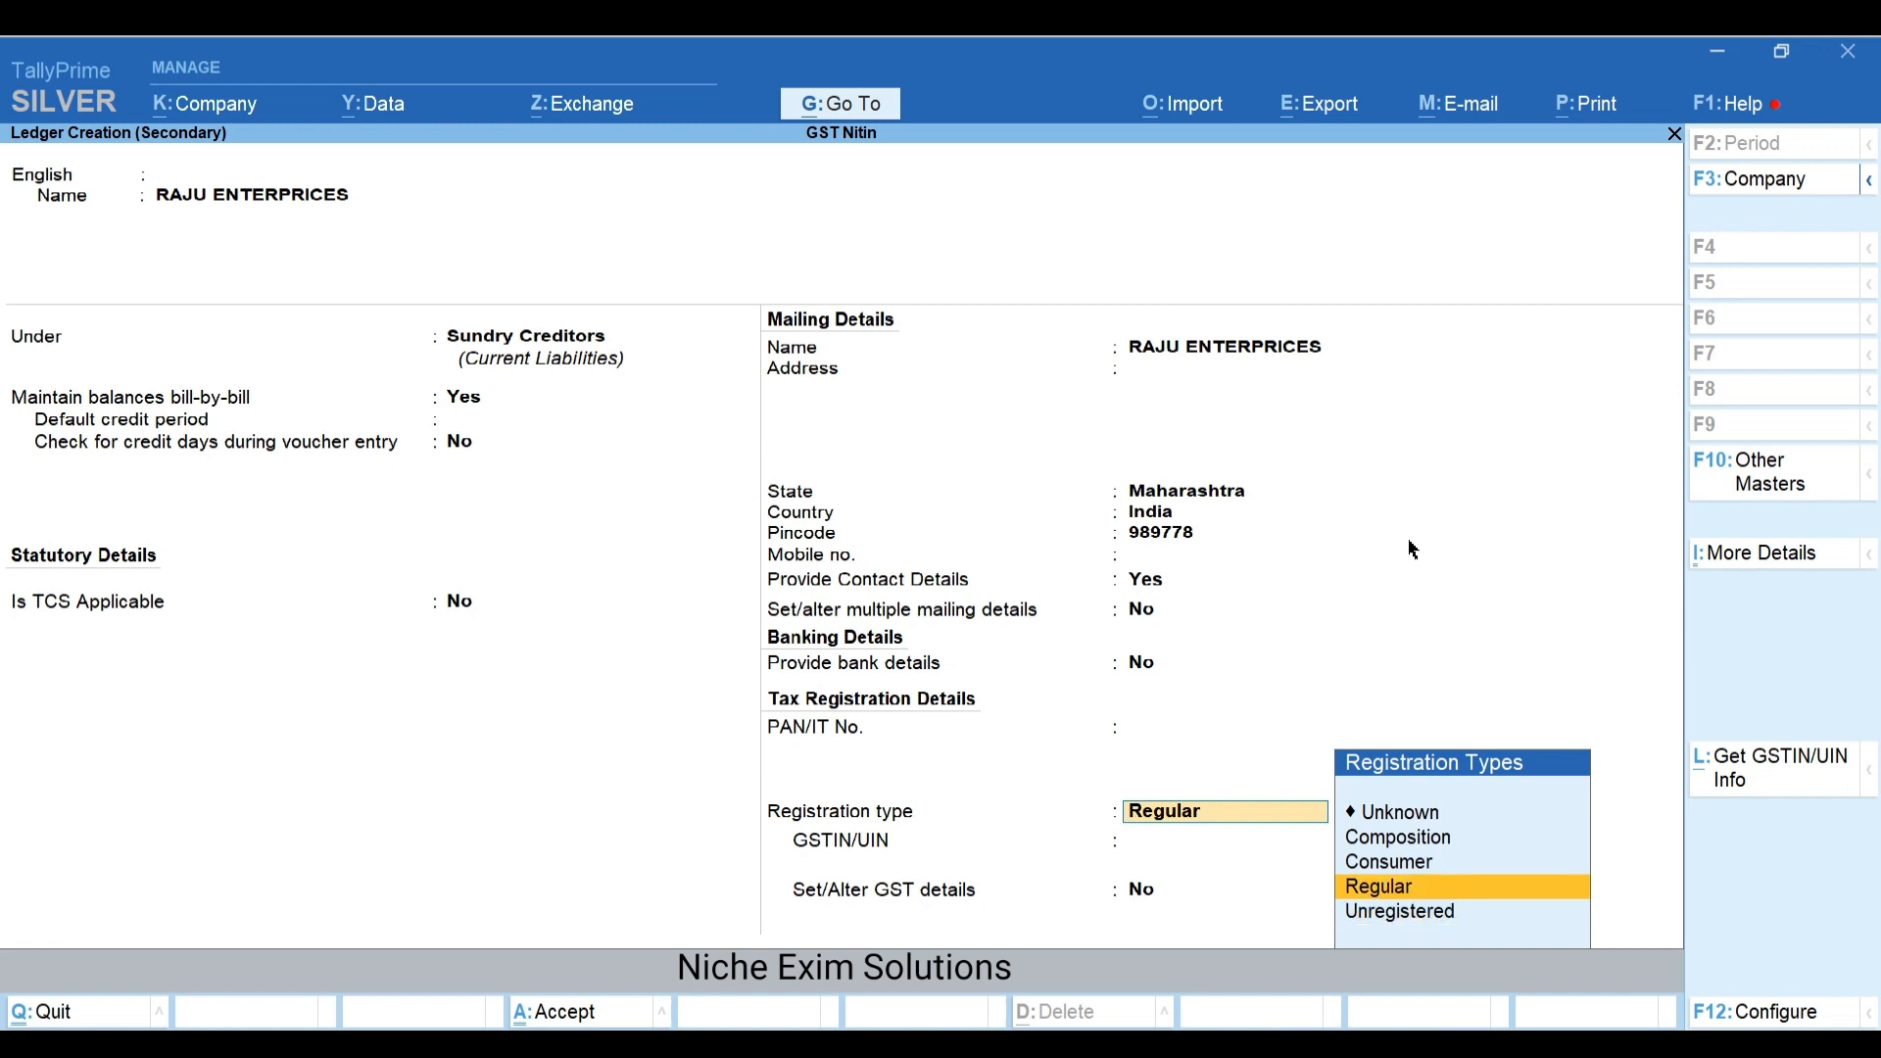
{"action": "key", "text": "Return"}
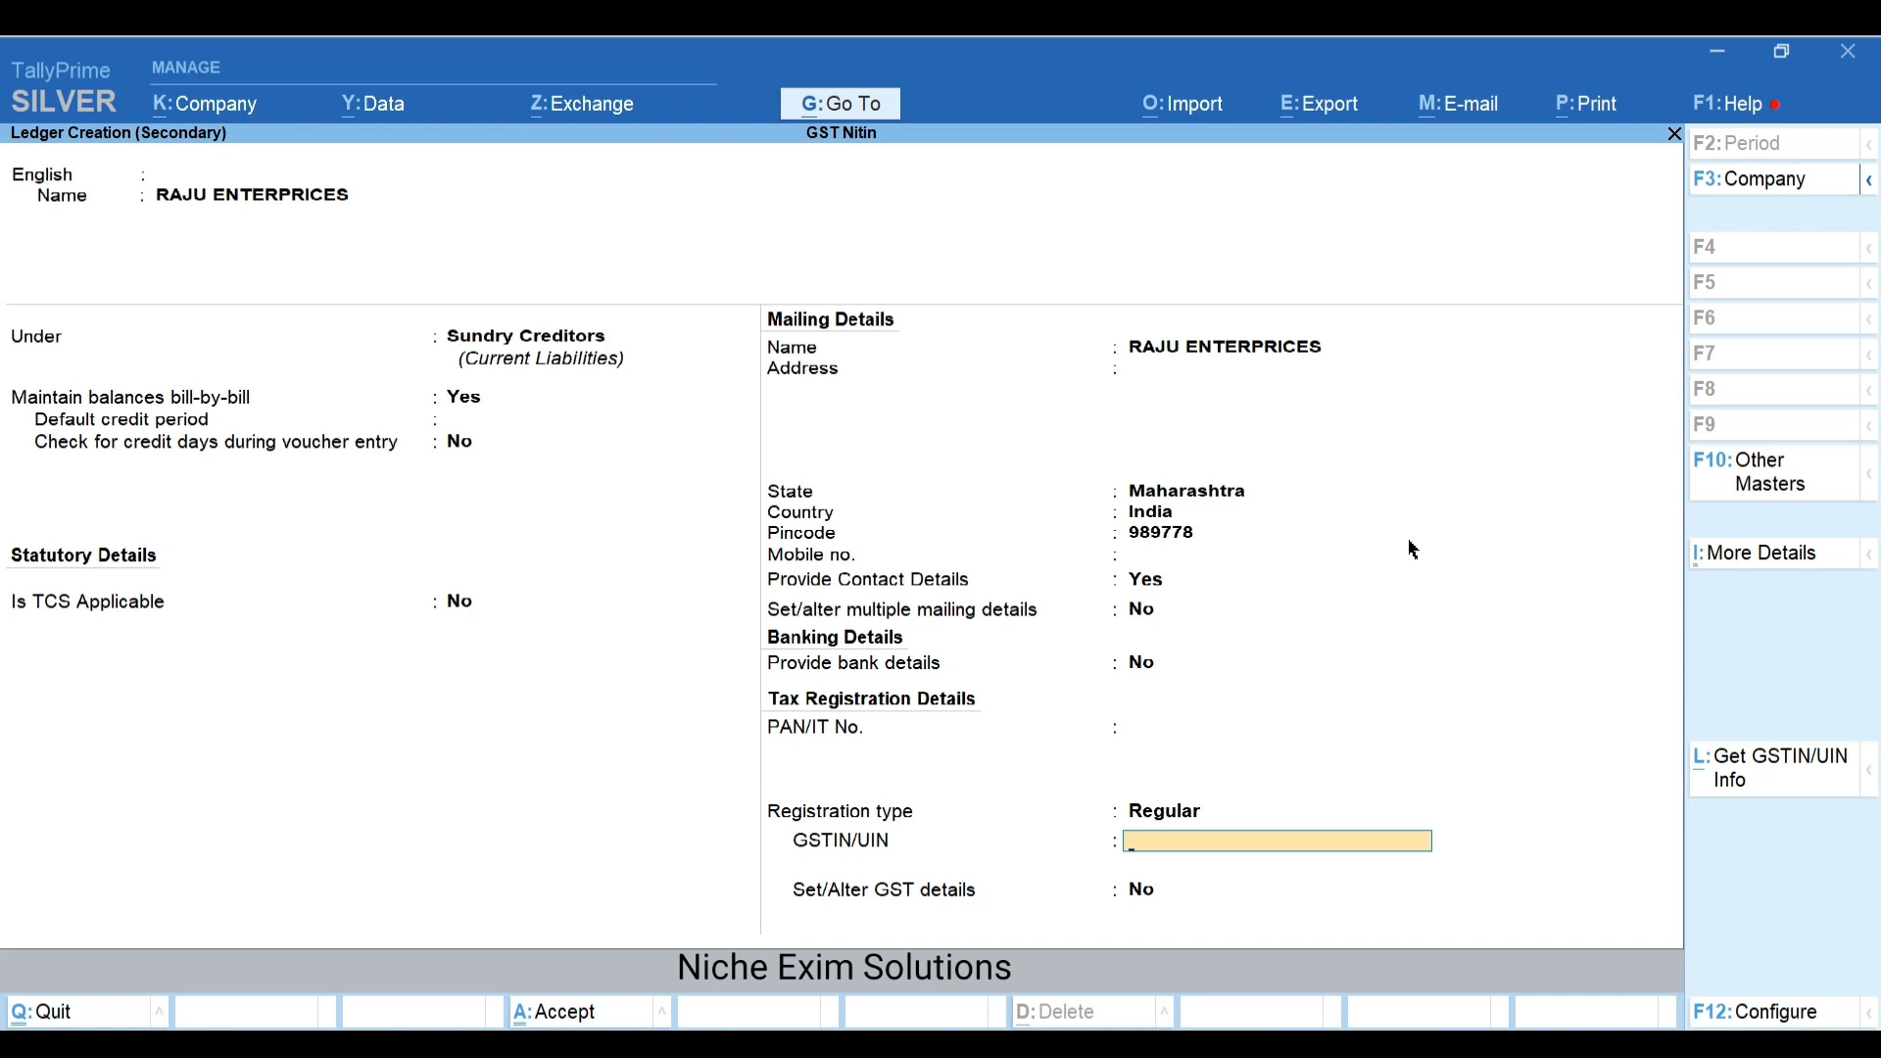
Enter the supplier's GSTIN/UIN, leave Set/Alter GST details at No, and save the ledger
{"action": "type", "text": "28AAPKO2962K1ZN"}
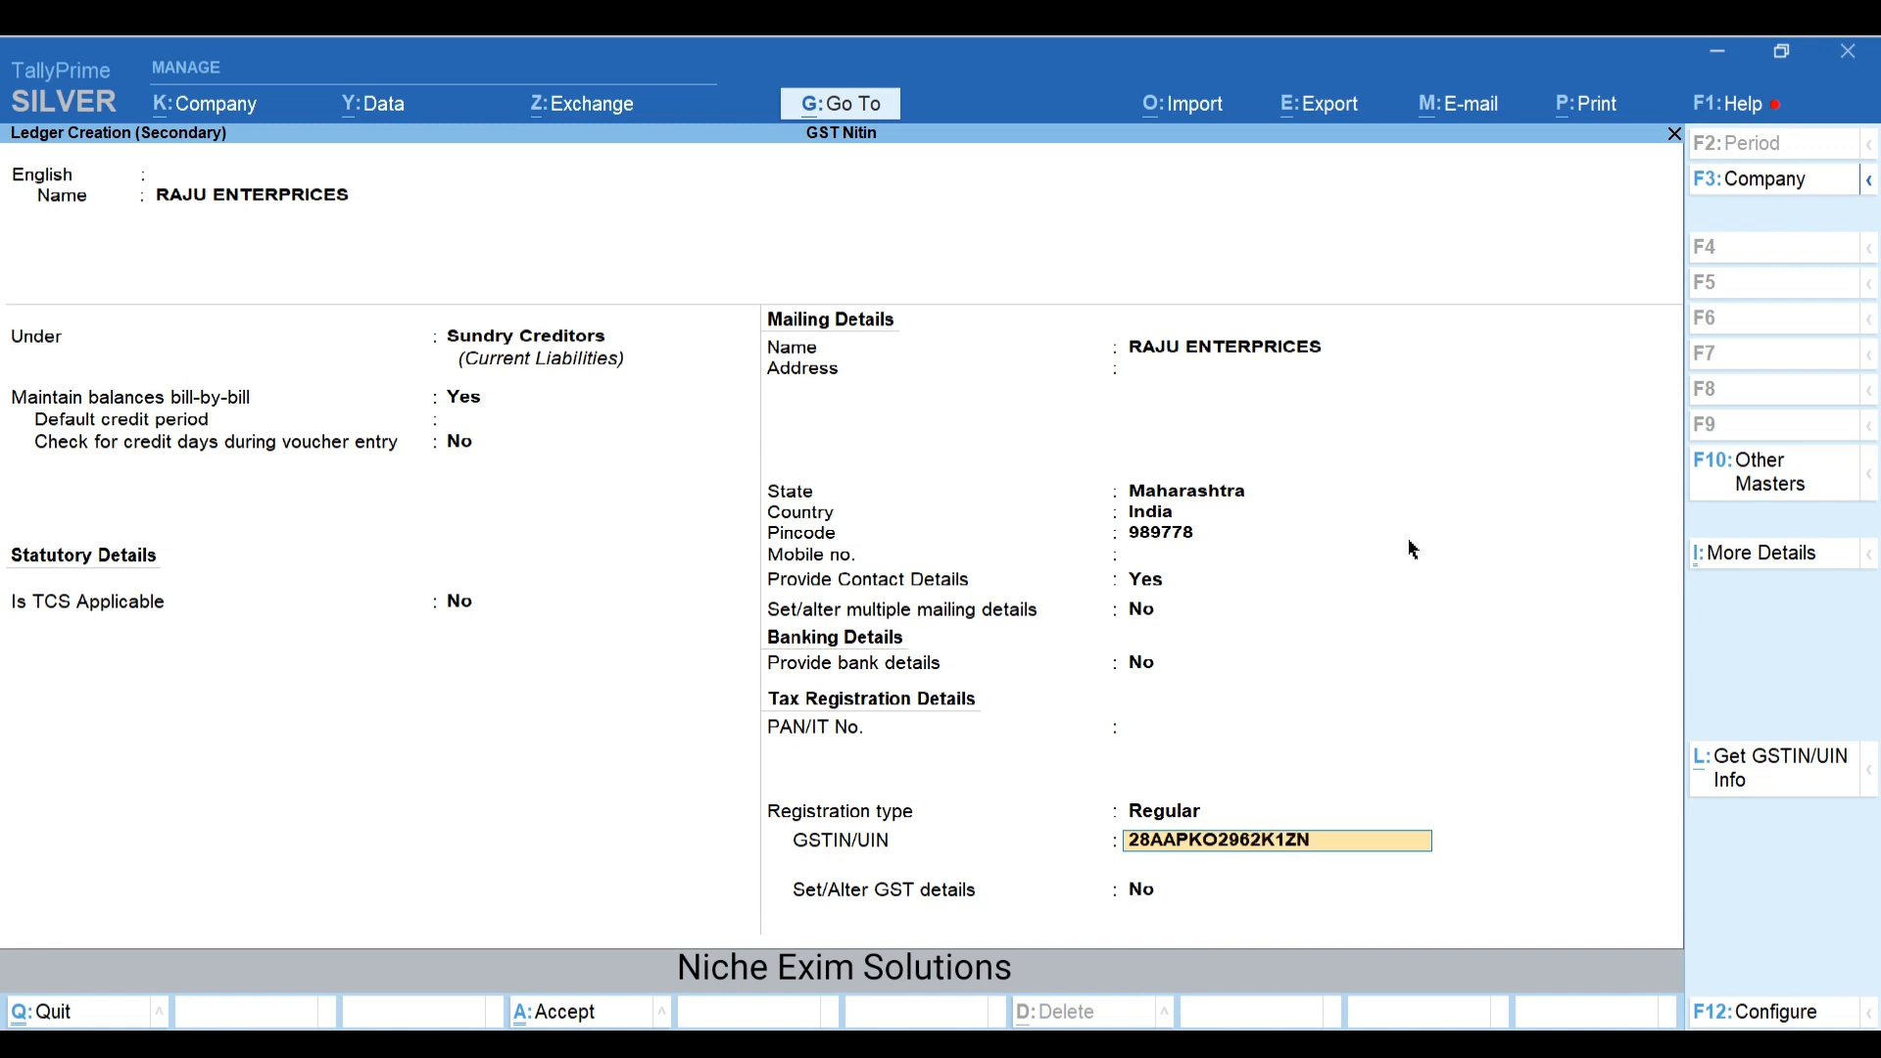
{"action": "key", "text": "Return"}
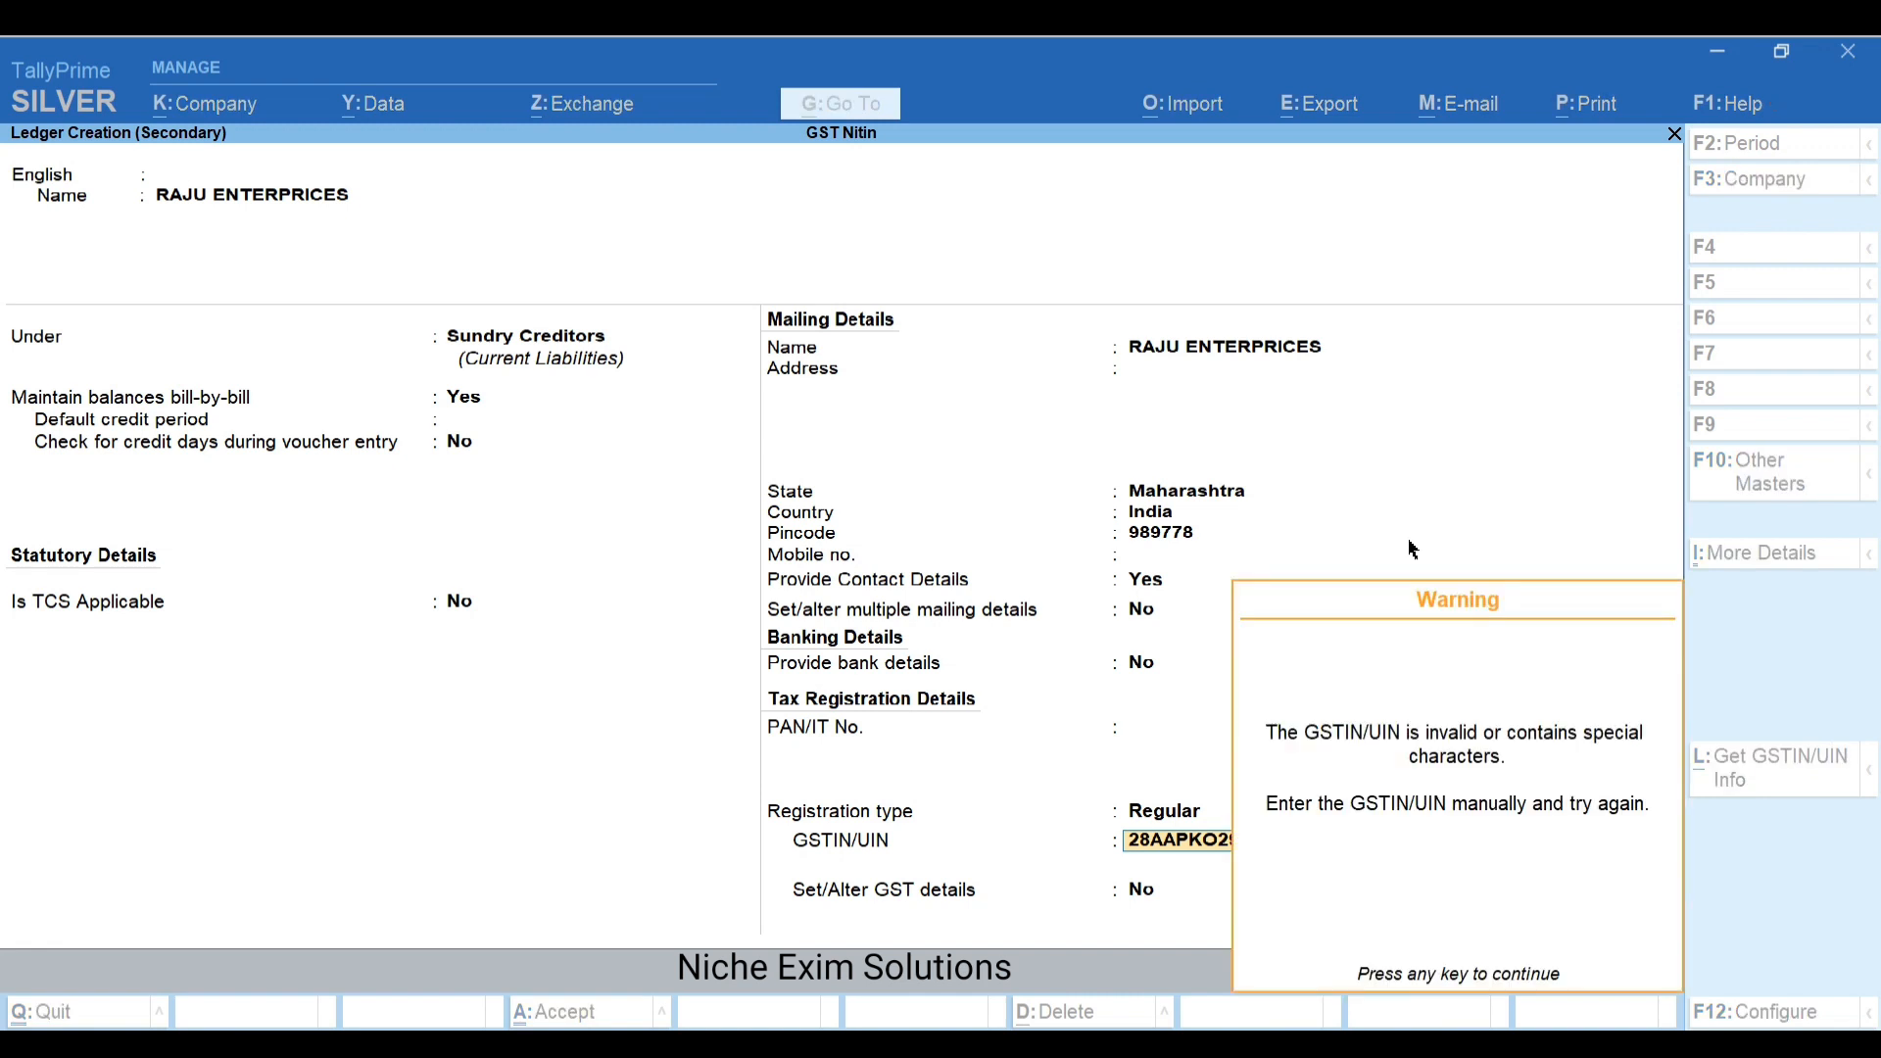
{"action": "key", "text": "Return"}
{"action": "key", "text": "Return"}
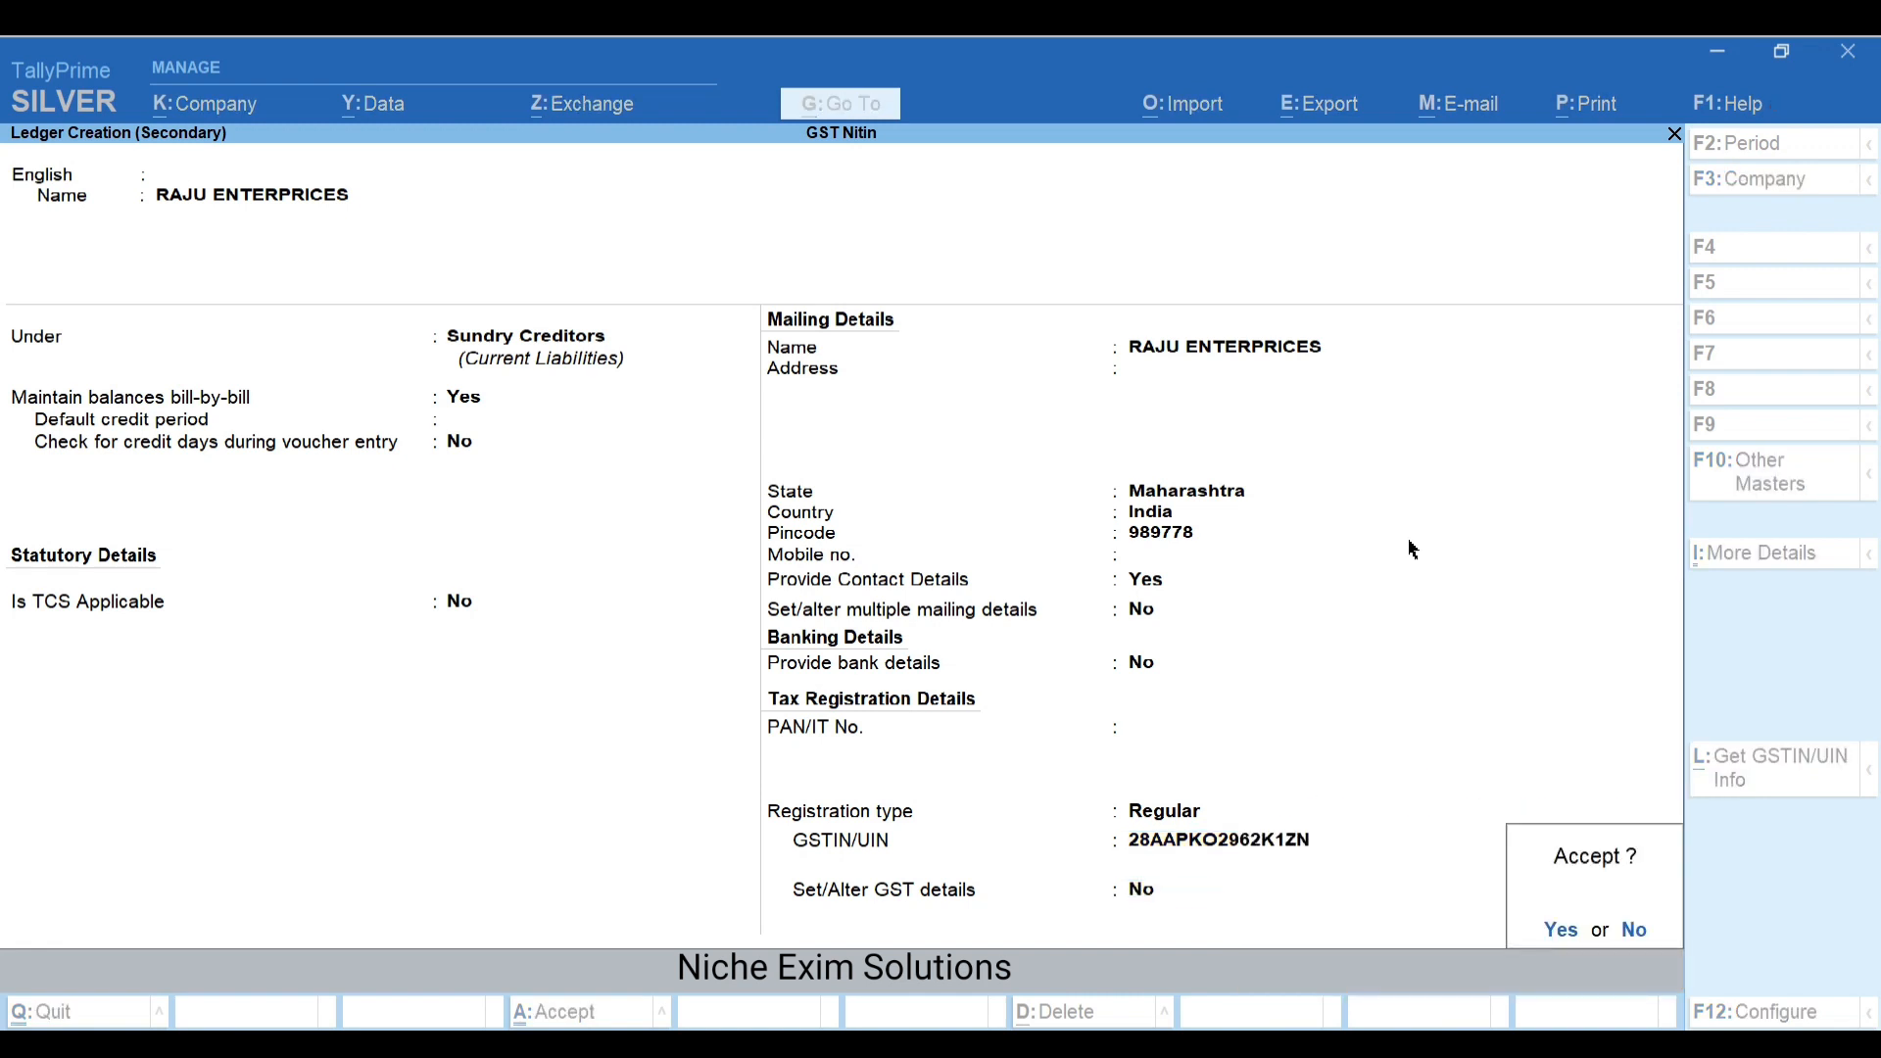
{"action": "key", "text": "Return"}
Leave the receipt details blank and accept the supplier's party details for the purchase voucher
{"action": "key", "text": "Return"}
{"action": "key", "text": "Return"}
{"action": "key", "text": "Return"}
{"action": "key", "text": "Return"}
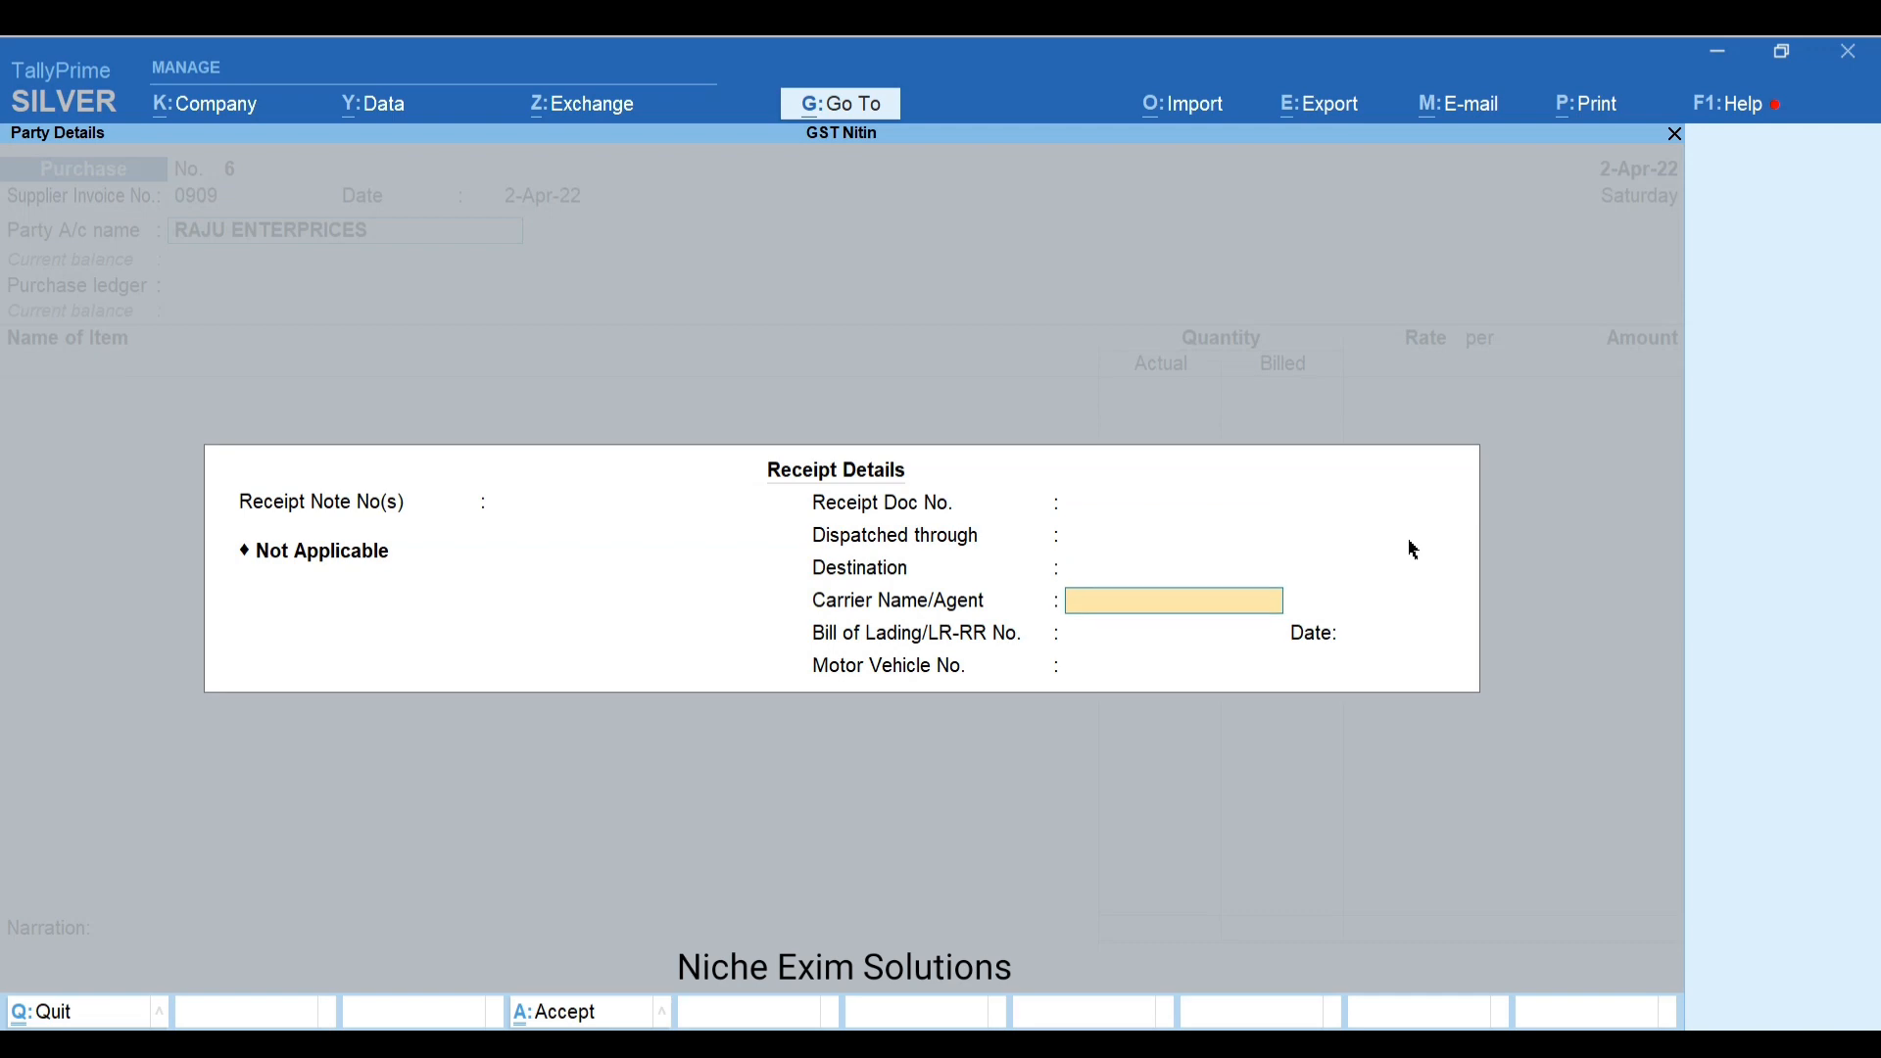
{"action": "key", "text": "Return"}
{"action": "key", "text": "Return"}
{"action": "key", "text": "Return"}
{"action": "key", "text": "Return"}
{"action": "key", "text": "Return"}
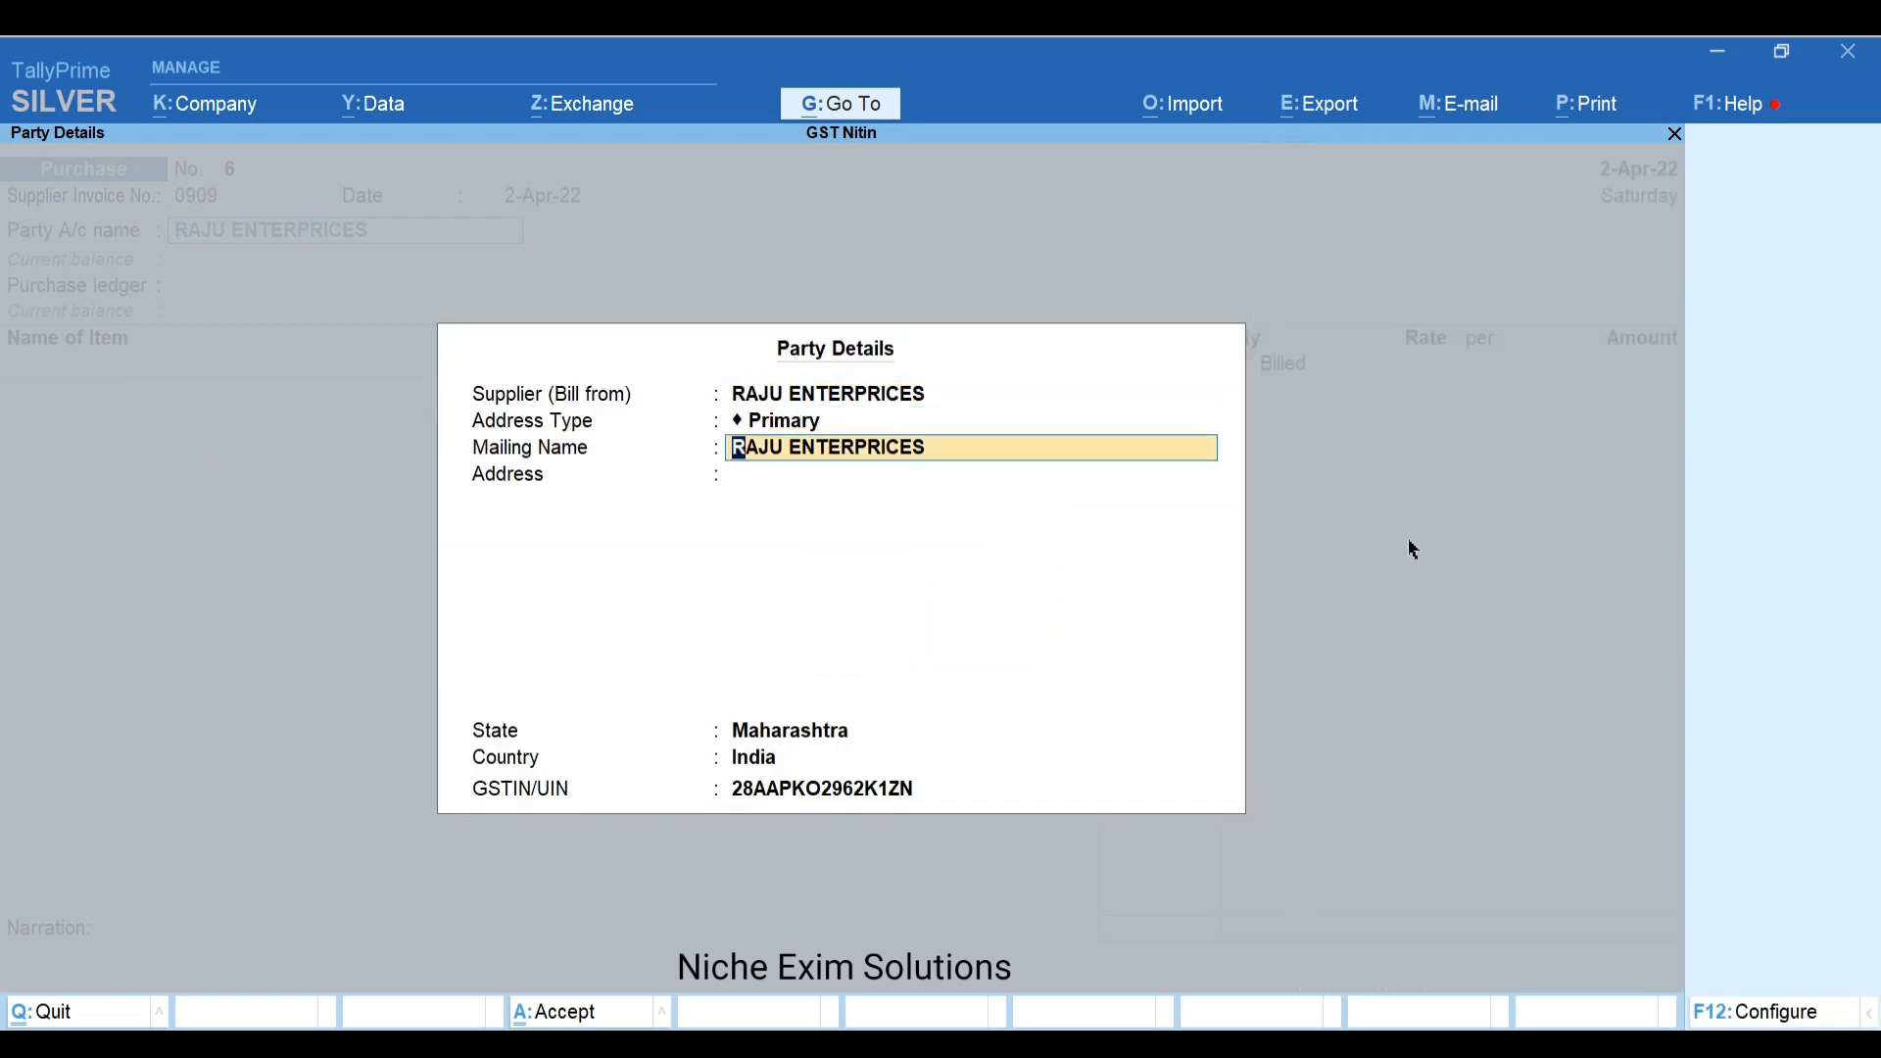
{"action": "key", "text": "Return"}
{"action": "key", "text": "Return"}
{"action": "key", "text": "Return"}
{"action": "key", "text": "Return"}
{"action": "key", "text": "Return"}
Choose Purchase A/c as the voucher's purchase ledger
{"action": "key", "text": "Down"}
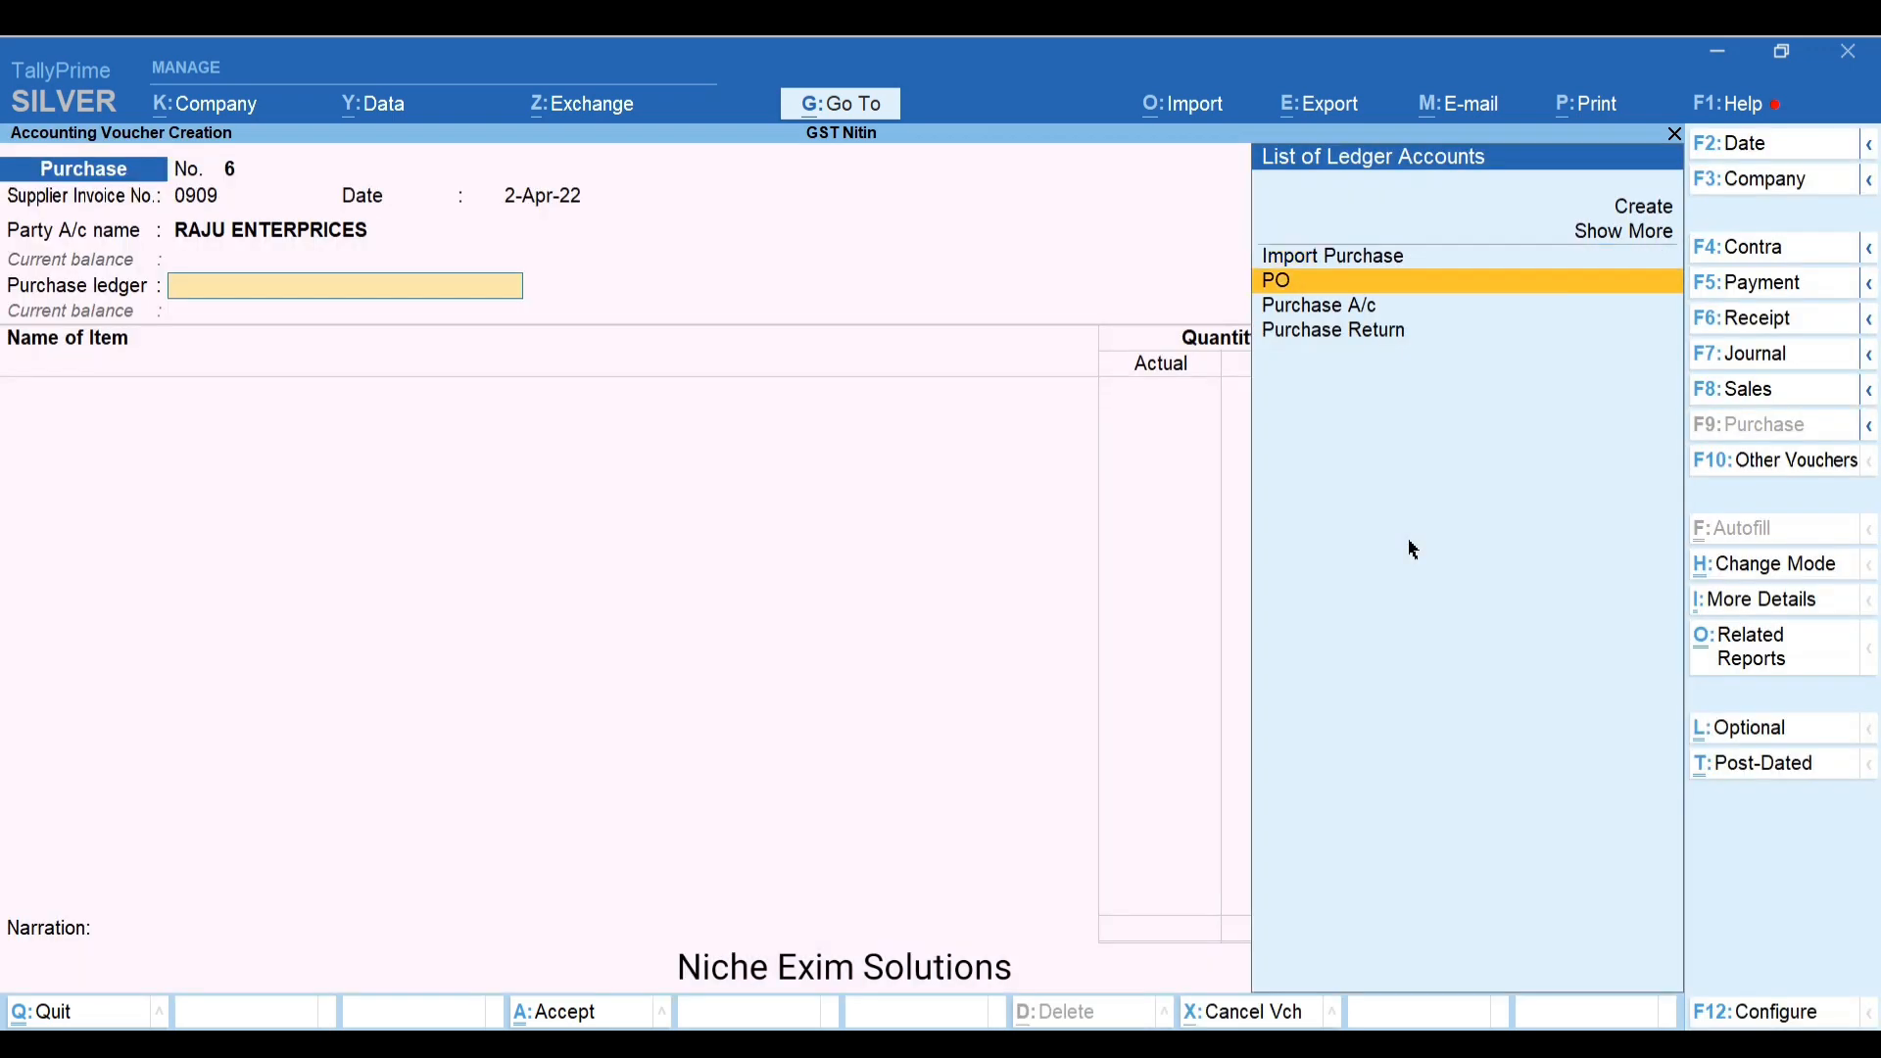
{"action": "key", "text": "Down"}
{"action": "key", "text": "Return"}
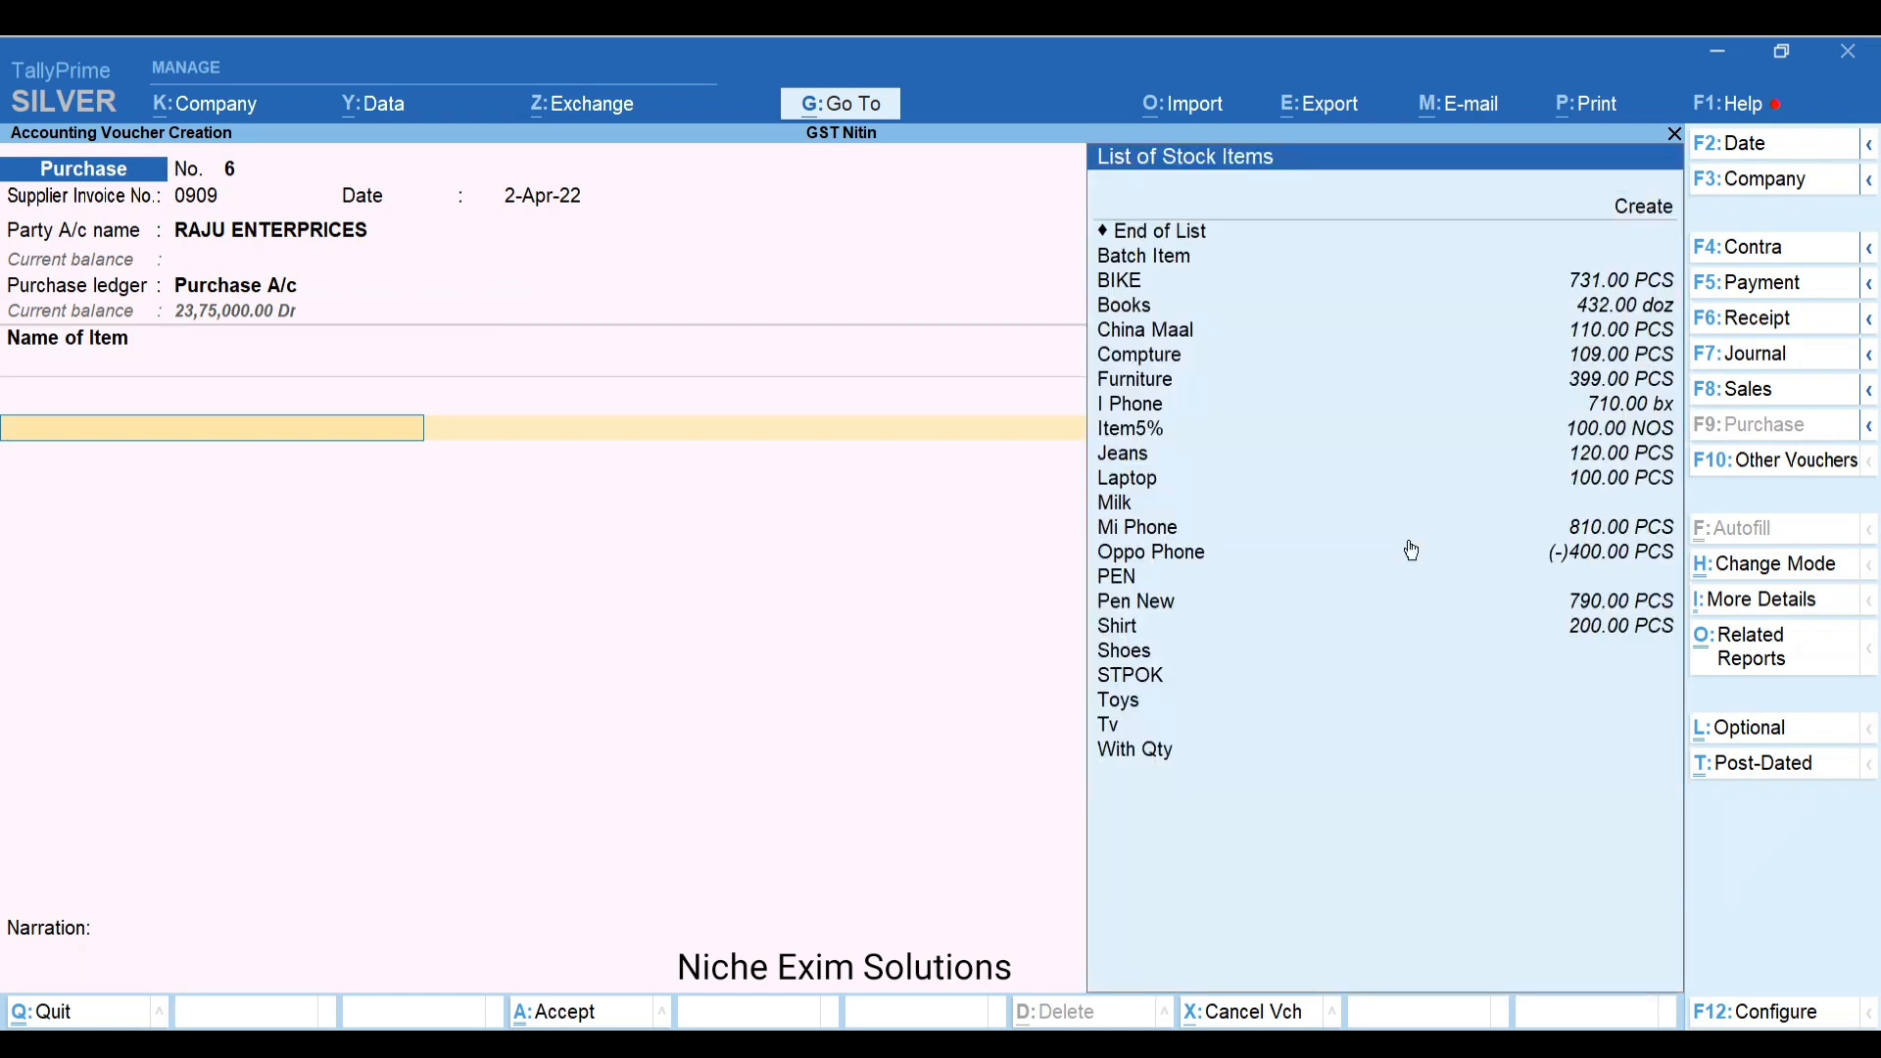
Add the stock item Shoes to the voucher, with tracking and order numbers Not Applicable
{"action": "key", "text": "Down"}
{"action": "key", "text": "Down"}
{"action": "key", "text": "Down"}
{"action": "key", "text": "Down"}
{"action": "key", "text": "Down"}
{"action": "key", "text": "Down"}
{"action": "key", "text": "Down"}
{"action": "key", "text": "Down"}
{"action": "key", "text": "Down"}
{"action": "key", "text": "Down"}
{"action": "key", "text": "Down"}
{"action": "key", "text": "Down"}
{"action": "key", "text": "Down"}
{"action": "key", "text": "Down"}
{"action": "key", "text": "Down"}
{"action": "key", "text": "Down"}
{"action": "key", "text": "Down"}
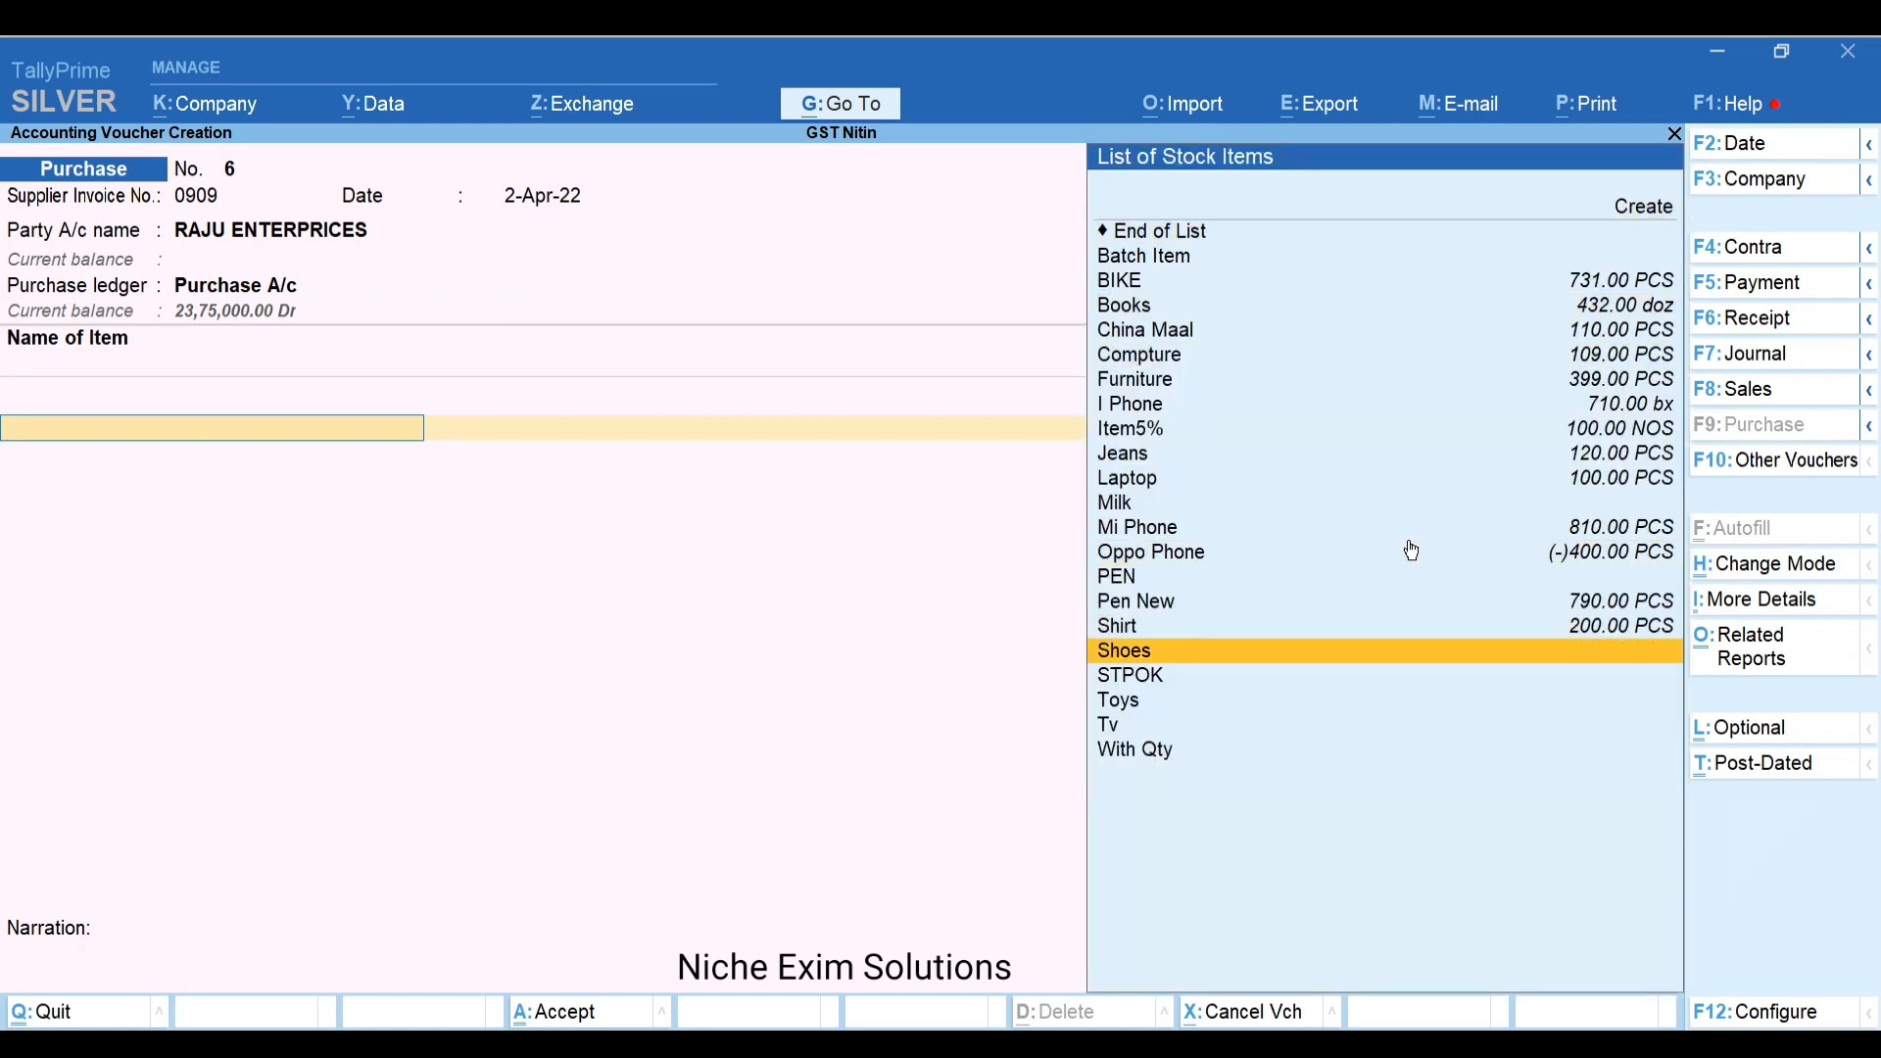
{"action": "key", "text": "Return"}
{"action": "key", "text": "Return"}
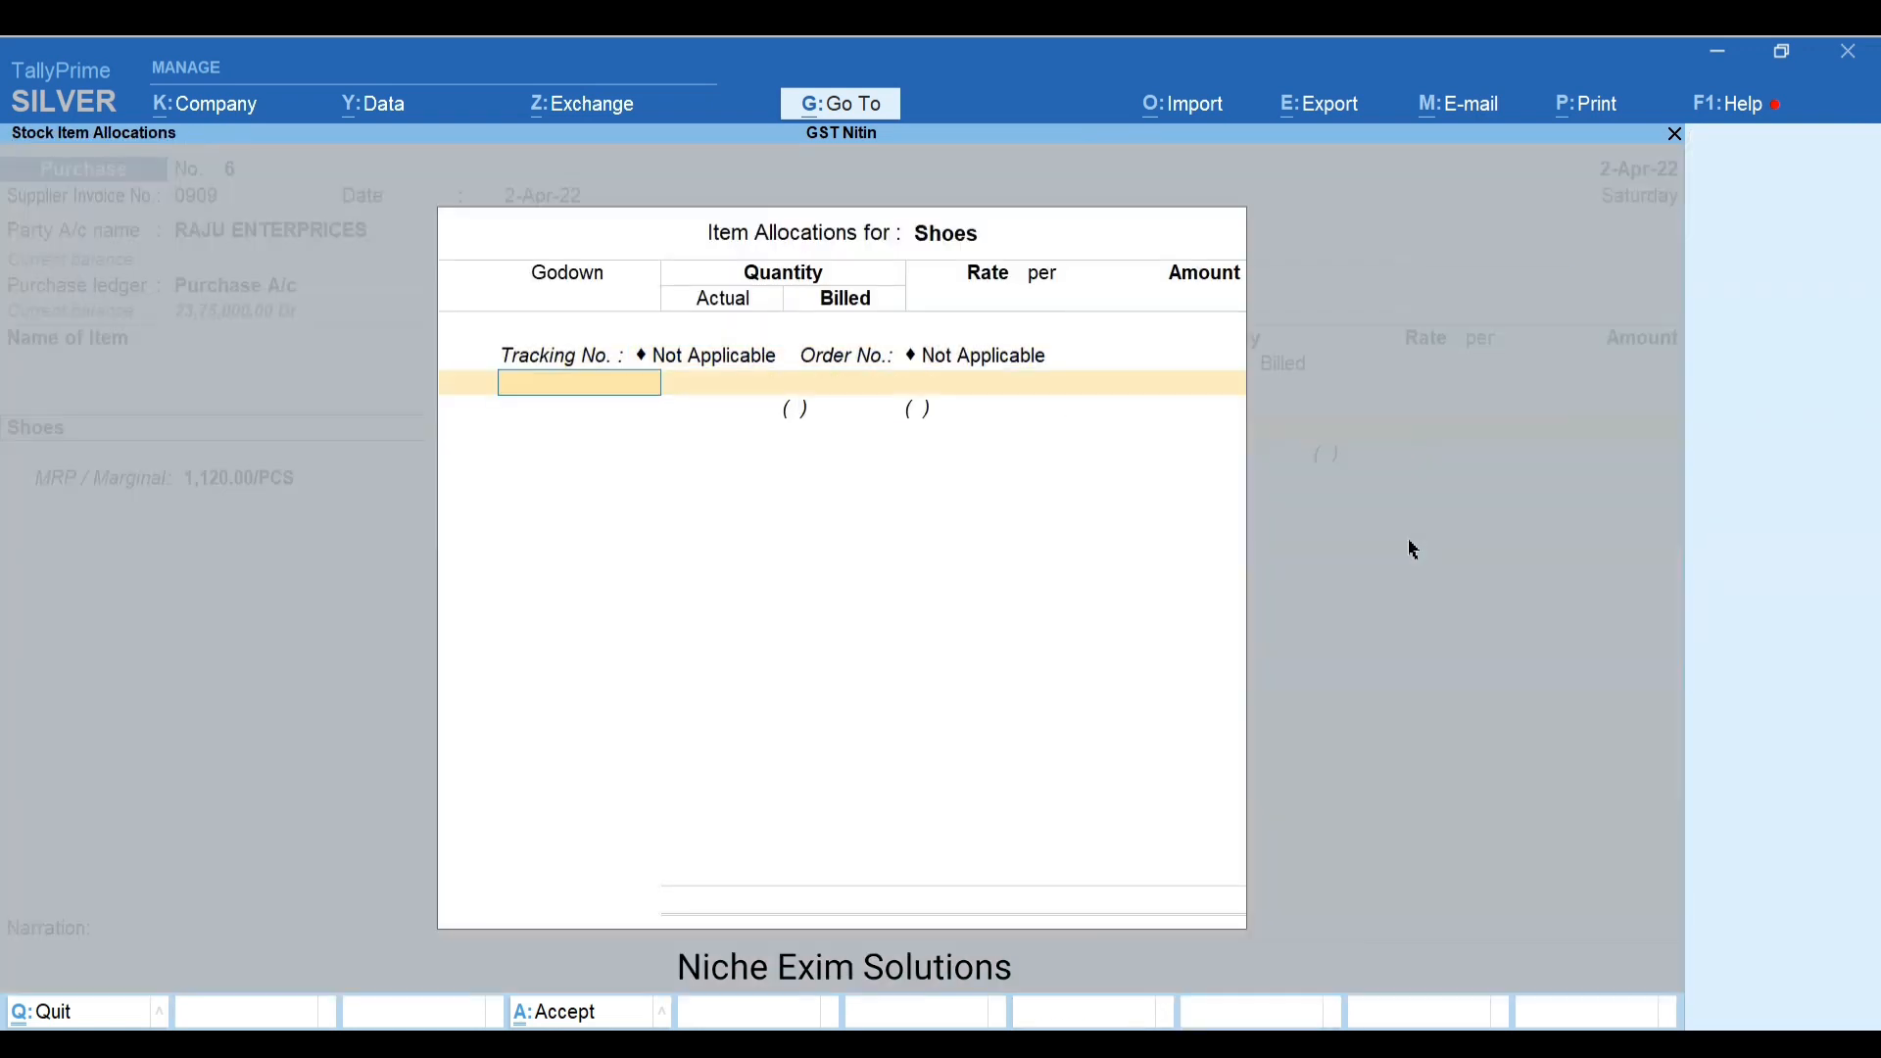
Allocate 800 PCS of Shoes to Main Location at a rate of 400, then end the item list
{"action": "key", "text": "Return"}
{"action": "type", "text": "800"}
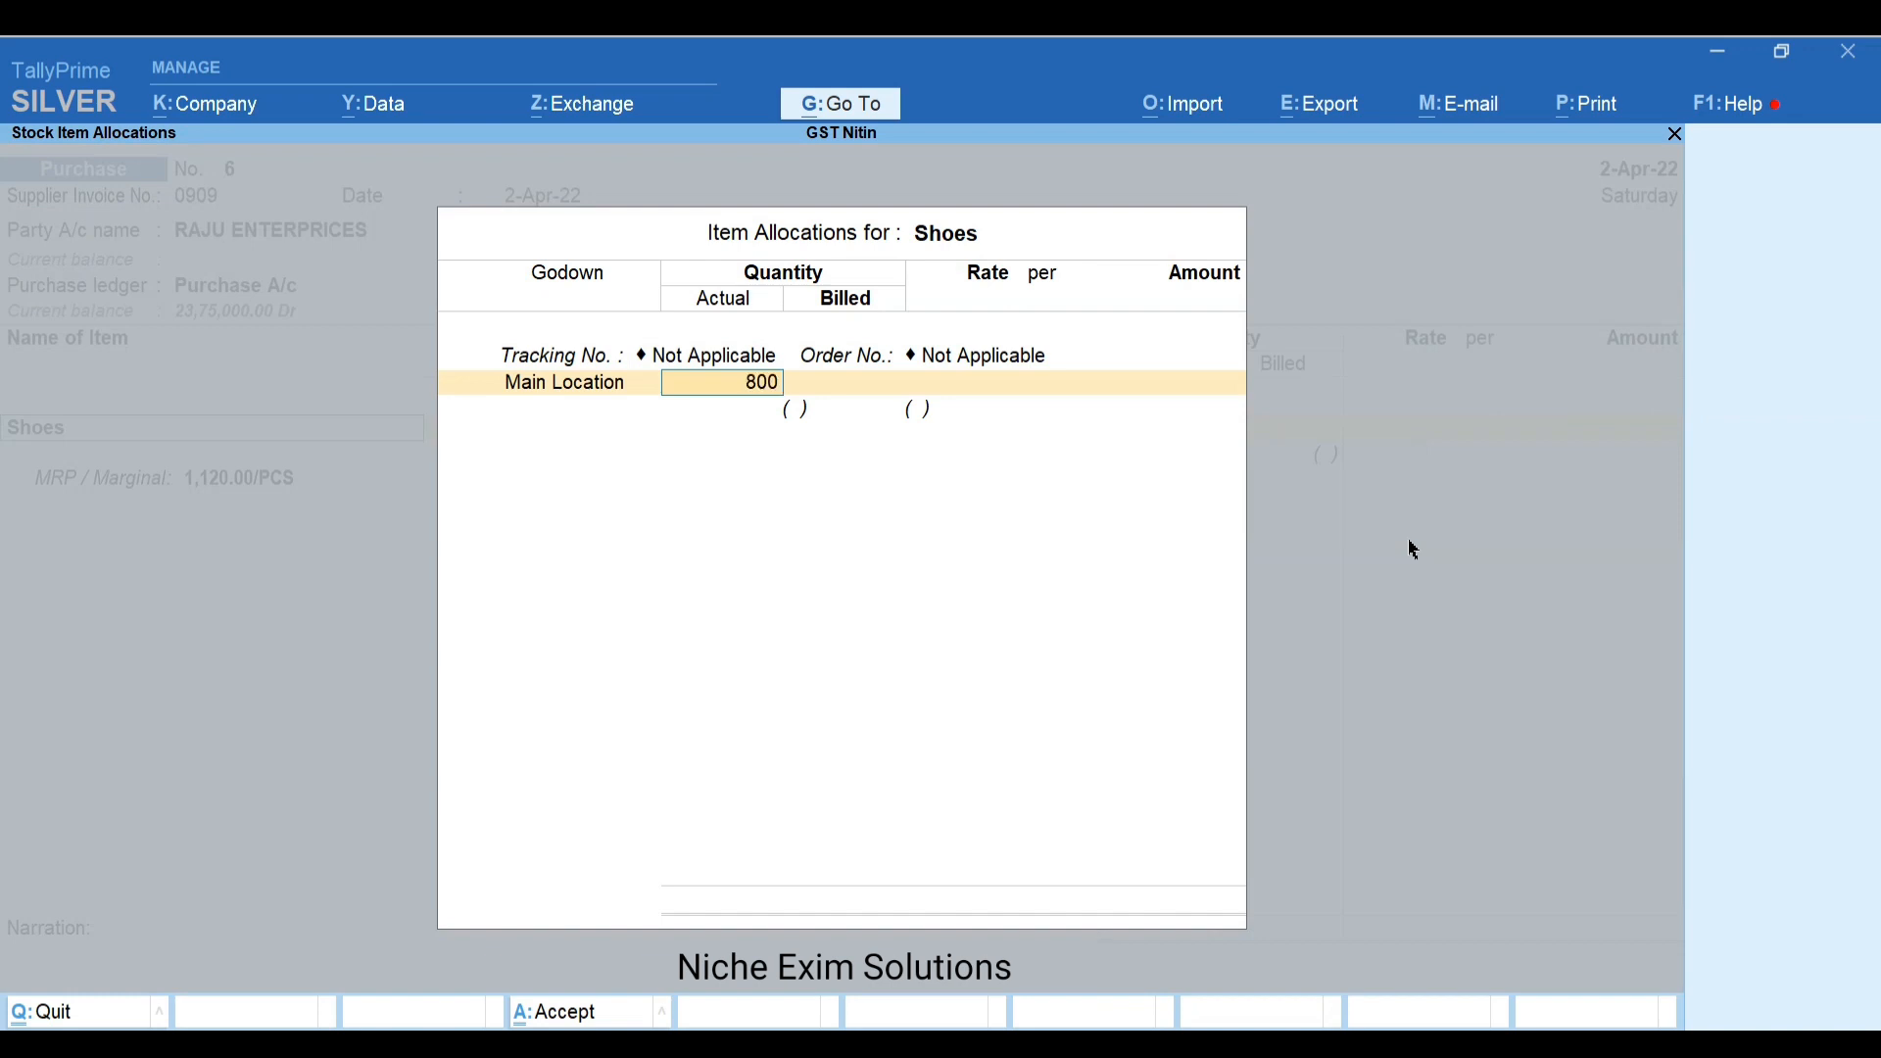
{"action": "key", "text": "Return"}
{"action": "key", "text": "Return"}
{"action": "type", "text": "400"}
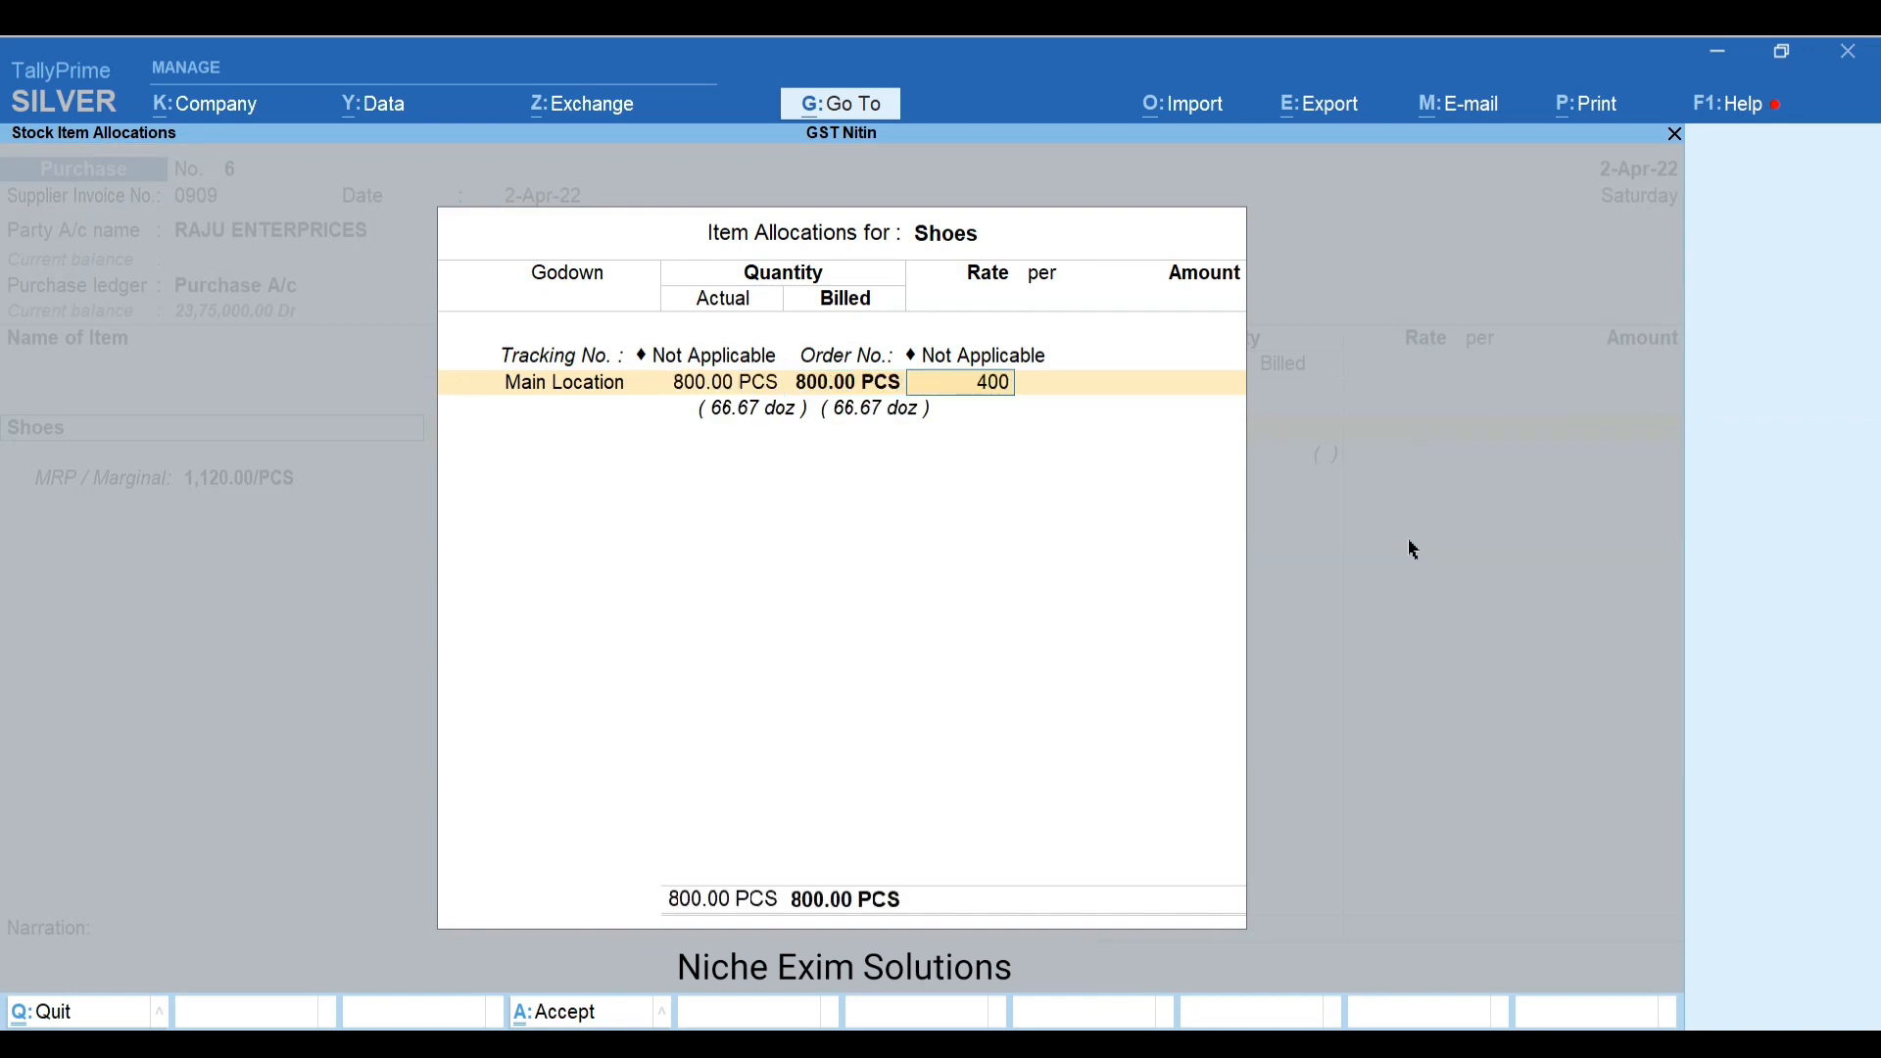
{"action": "key", "text": "Return"}
{"action": "key", "text": "Return"}
{"action": "key", "text": "Return"}
{"action": "key", "text": "Return"}
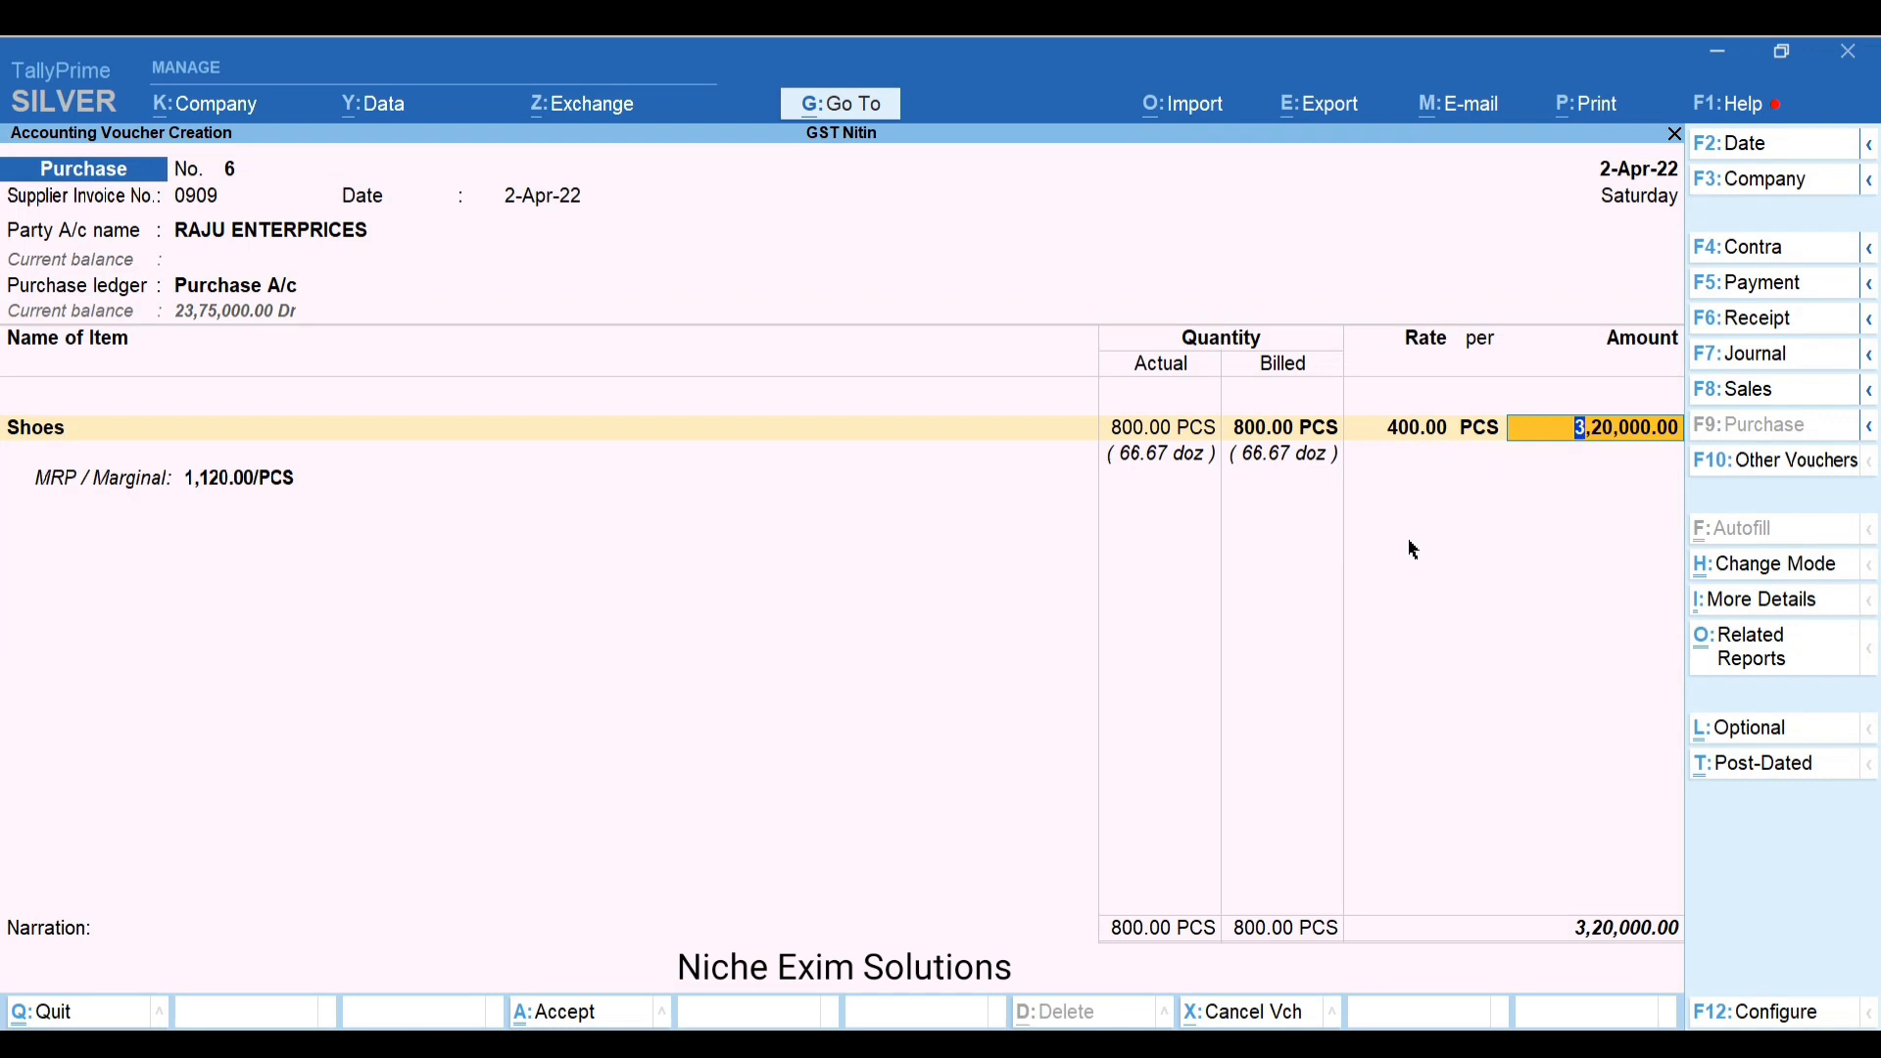
{"action": "key", "text": "Return"}
{"action": "key", "text": "Return"}
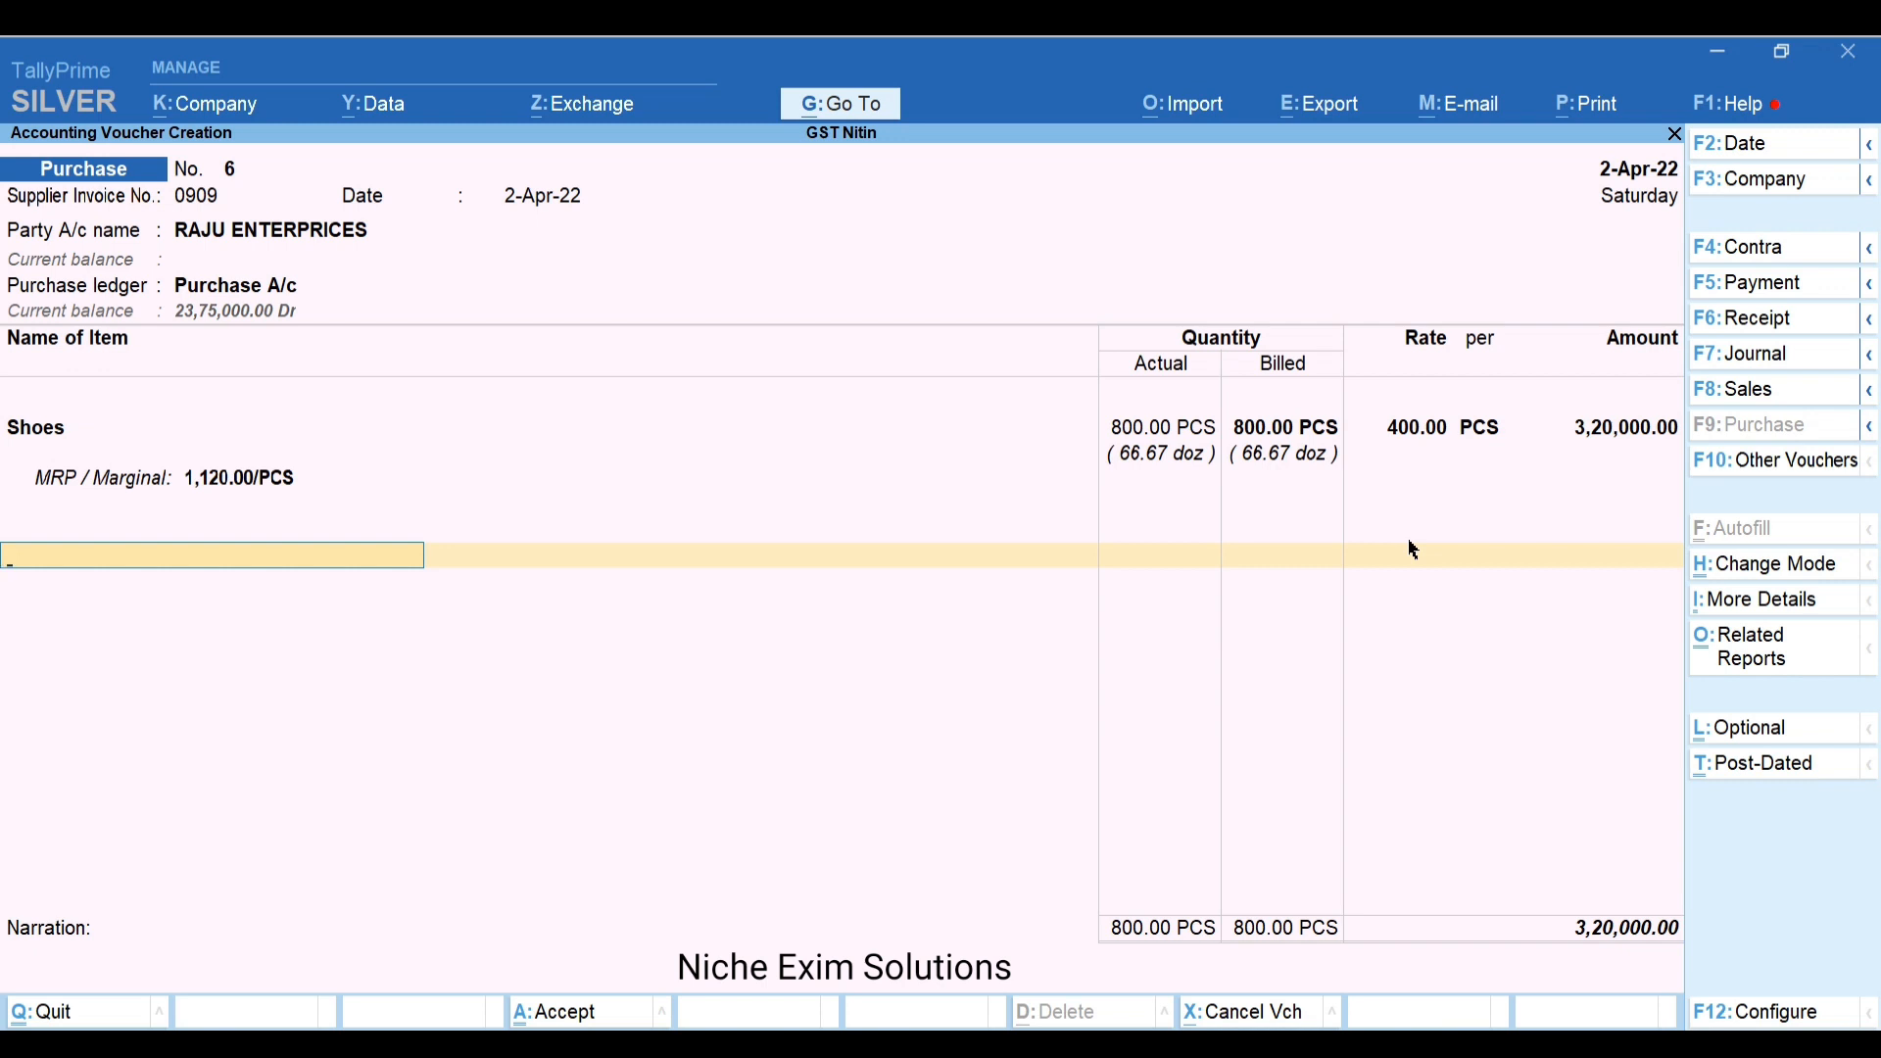
Add the CGST and SGST tax ledgers to the purchase voucher without ledger descriptions
{"action": "type", "text": "CG"}
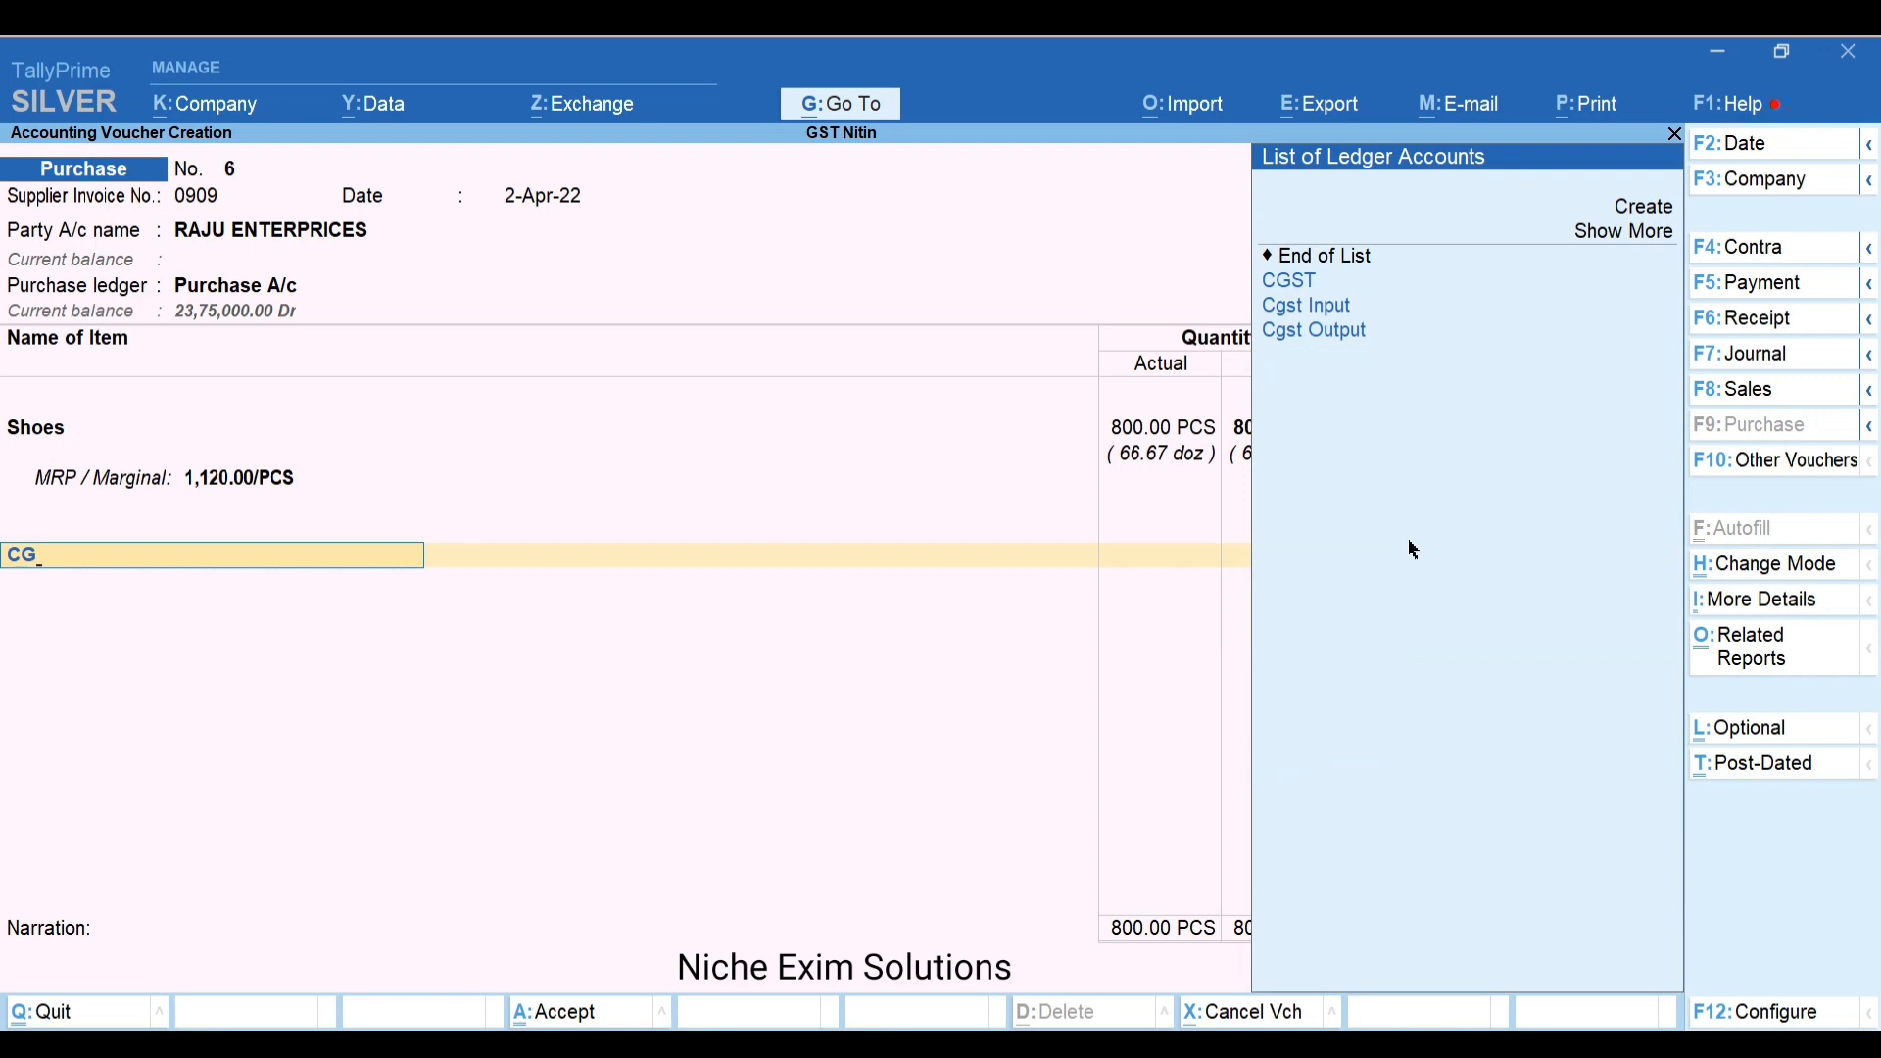
{"action": "key", "text": "Return"}
{"action": "key", "text": "Return"}
{"action": "key", "text": "Return"}
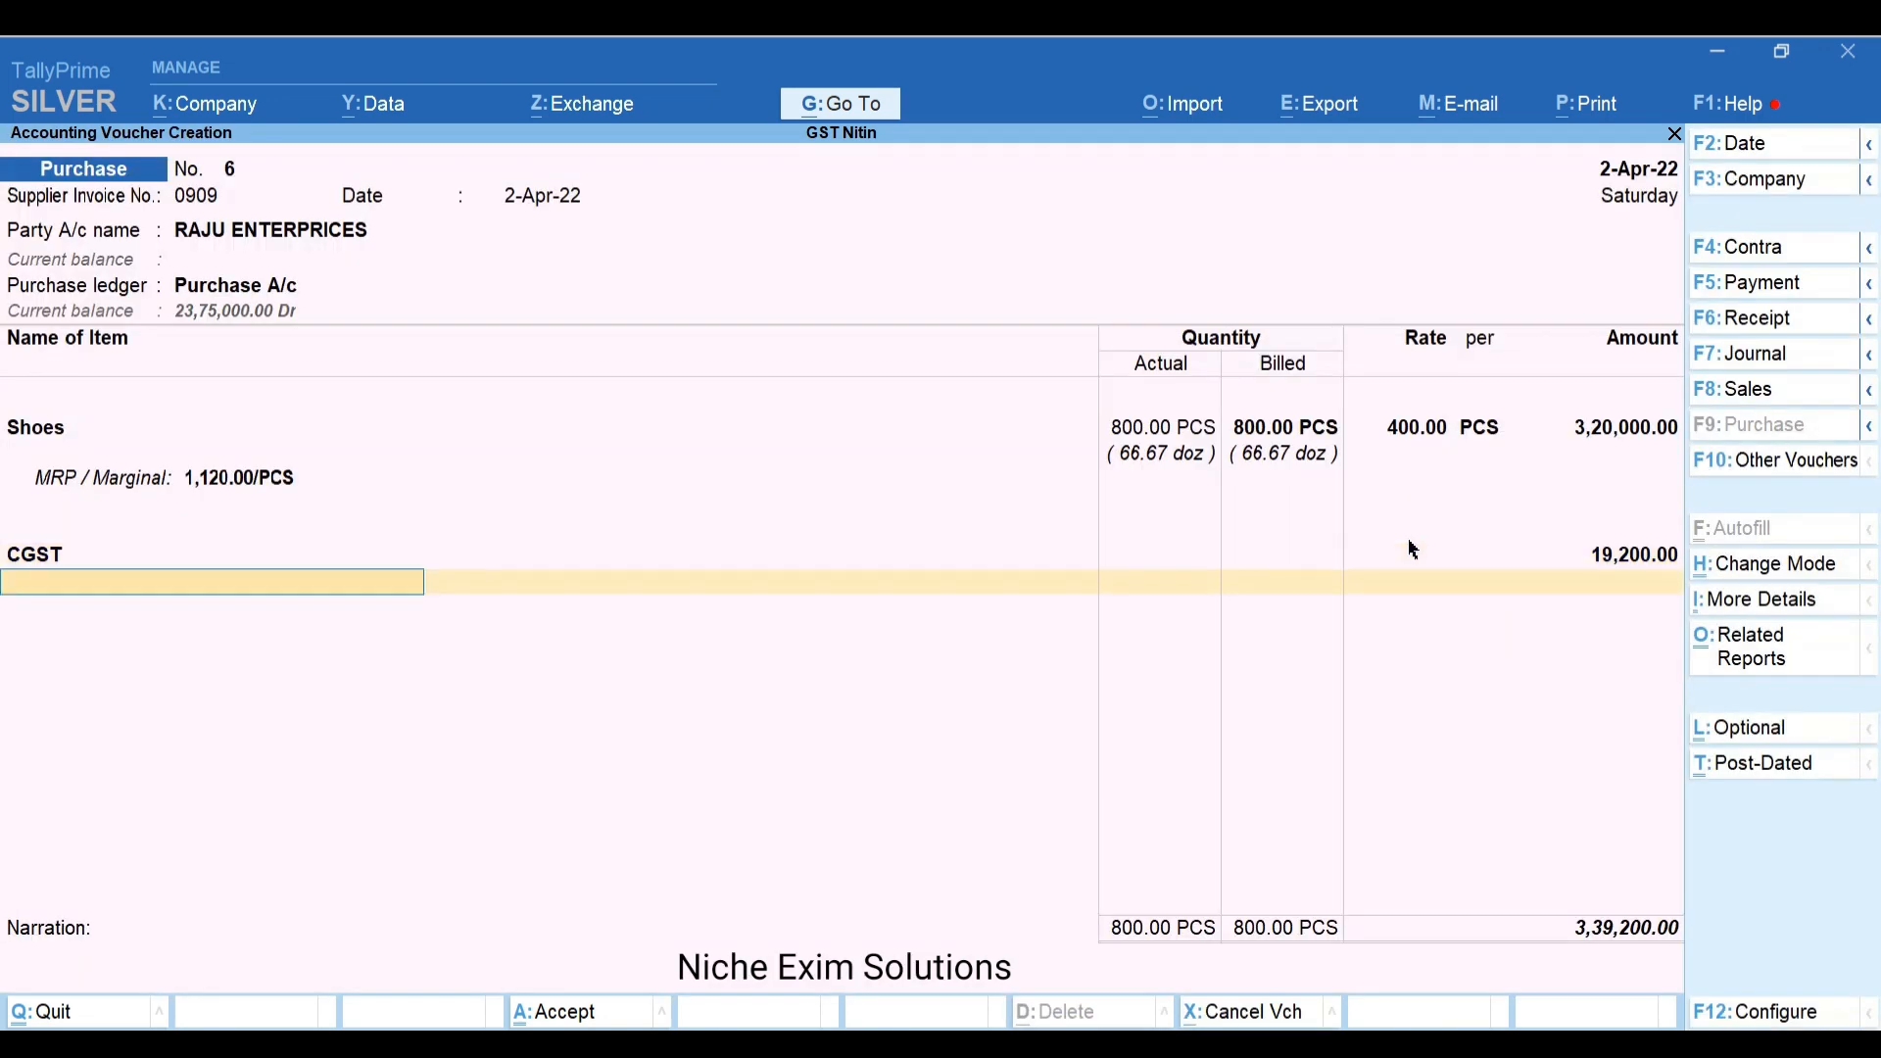
{"action": "type", "text": "SG"}
{"action": "key", "text": "Return"}
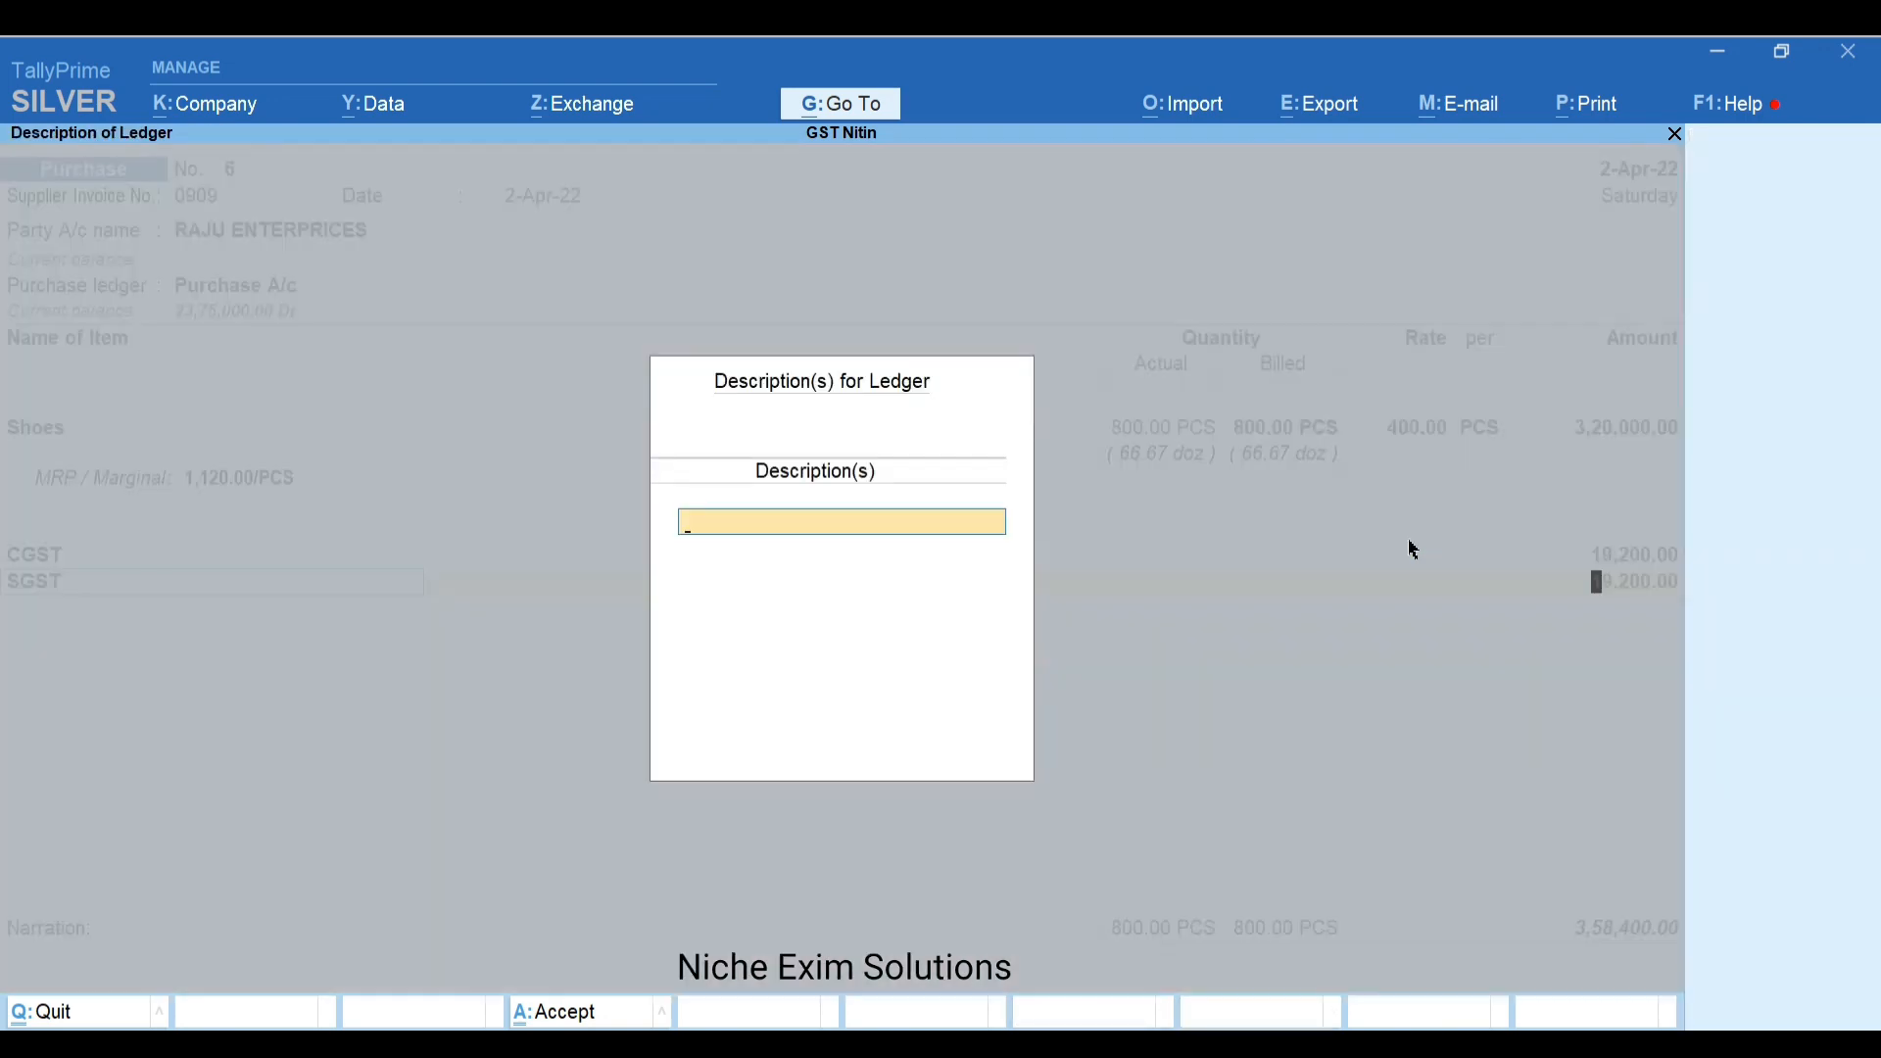
{"action": "key", "text": "Return"}
{"action": "key", "text": "Return"}
{"action": "key", "text": "Return"}
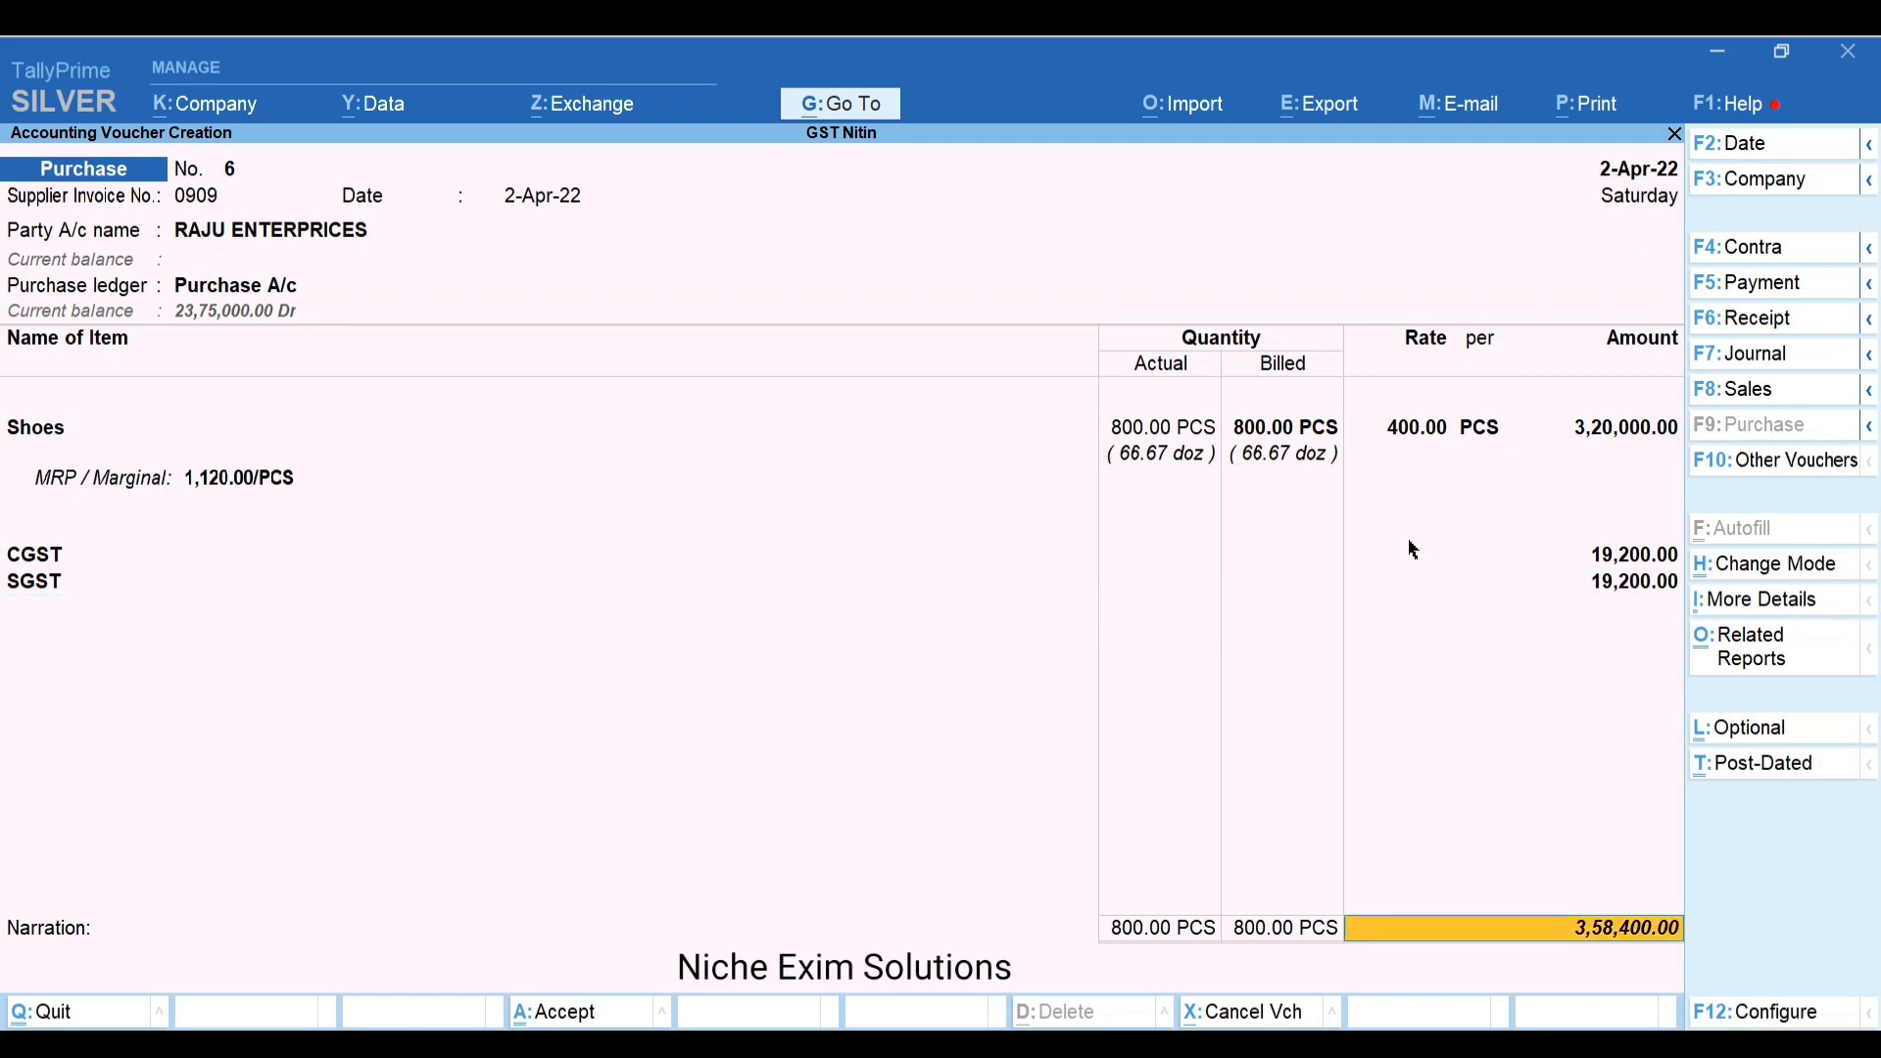
Allocate the full bill to New Ref 0909 and save purchase voucher 6
{"action": "key", "text": "Return"}
{"action": "key", "text": "Return"}
{"action": "key", "text": "Return"}
{"action": "key", "text": "Return"}
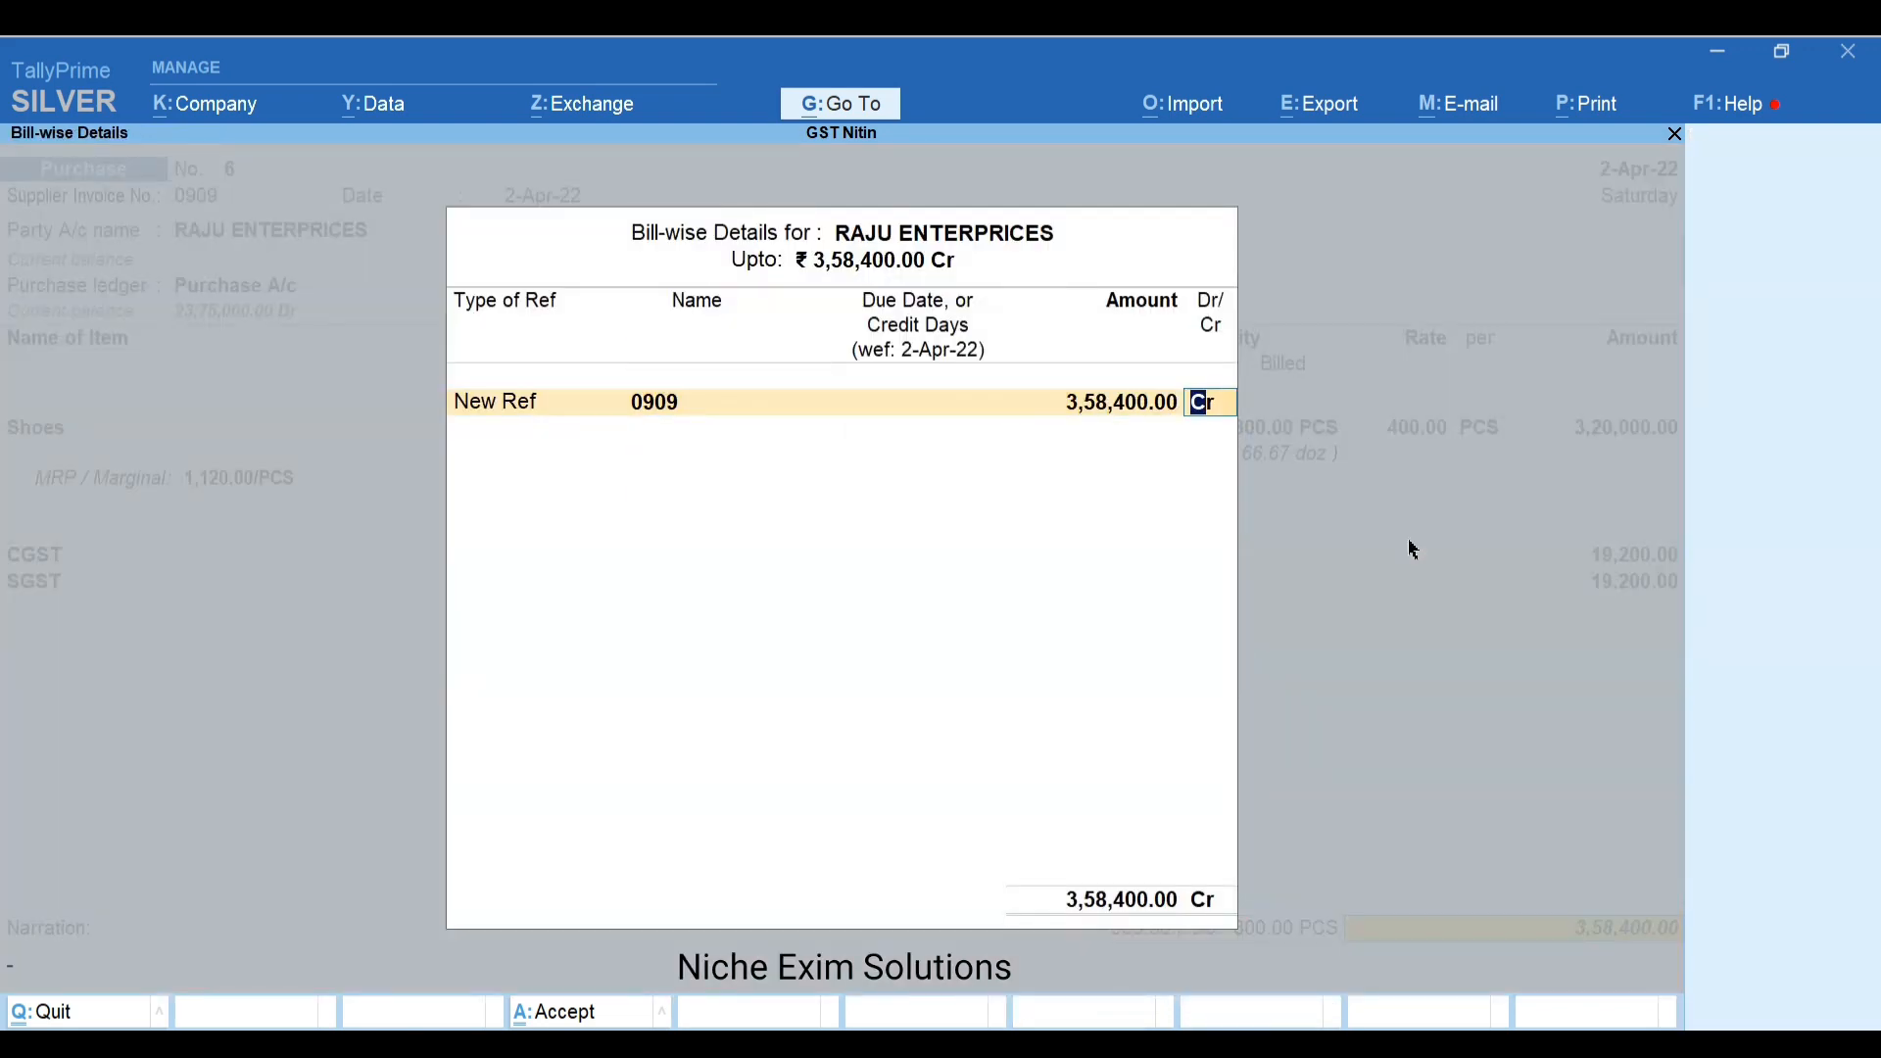
{"action": "key", "text": "Return"}
{"action": "key", "text": "Return"}
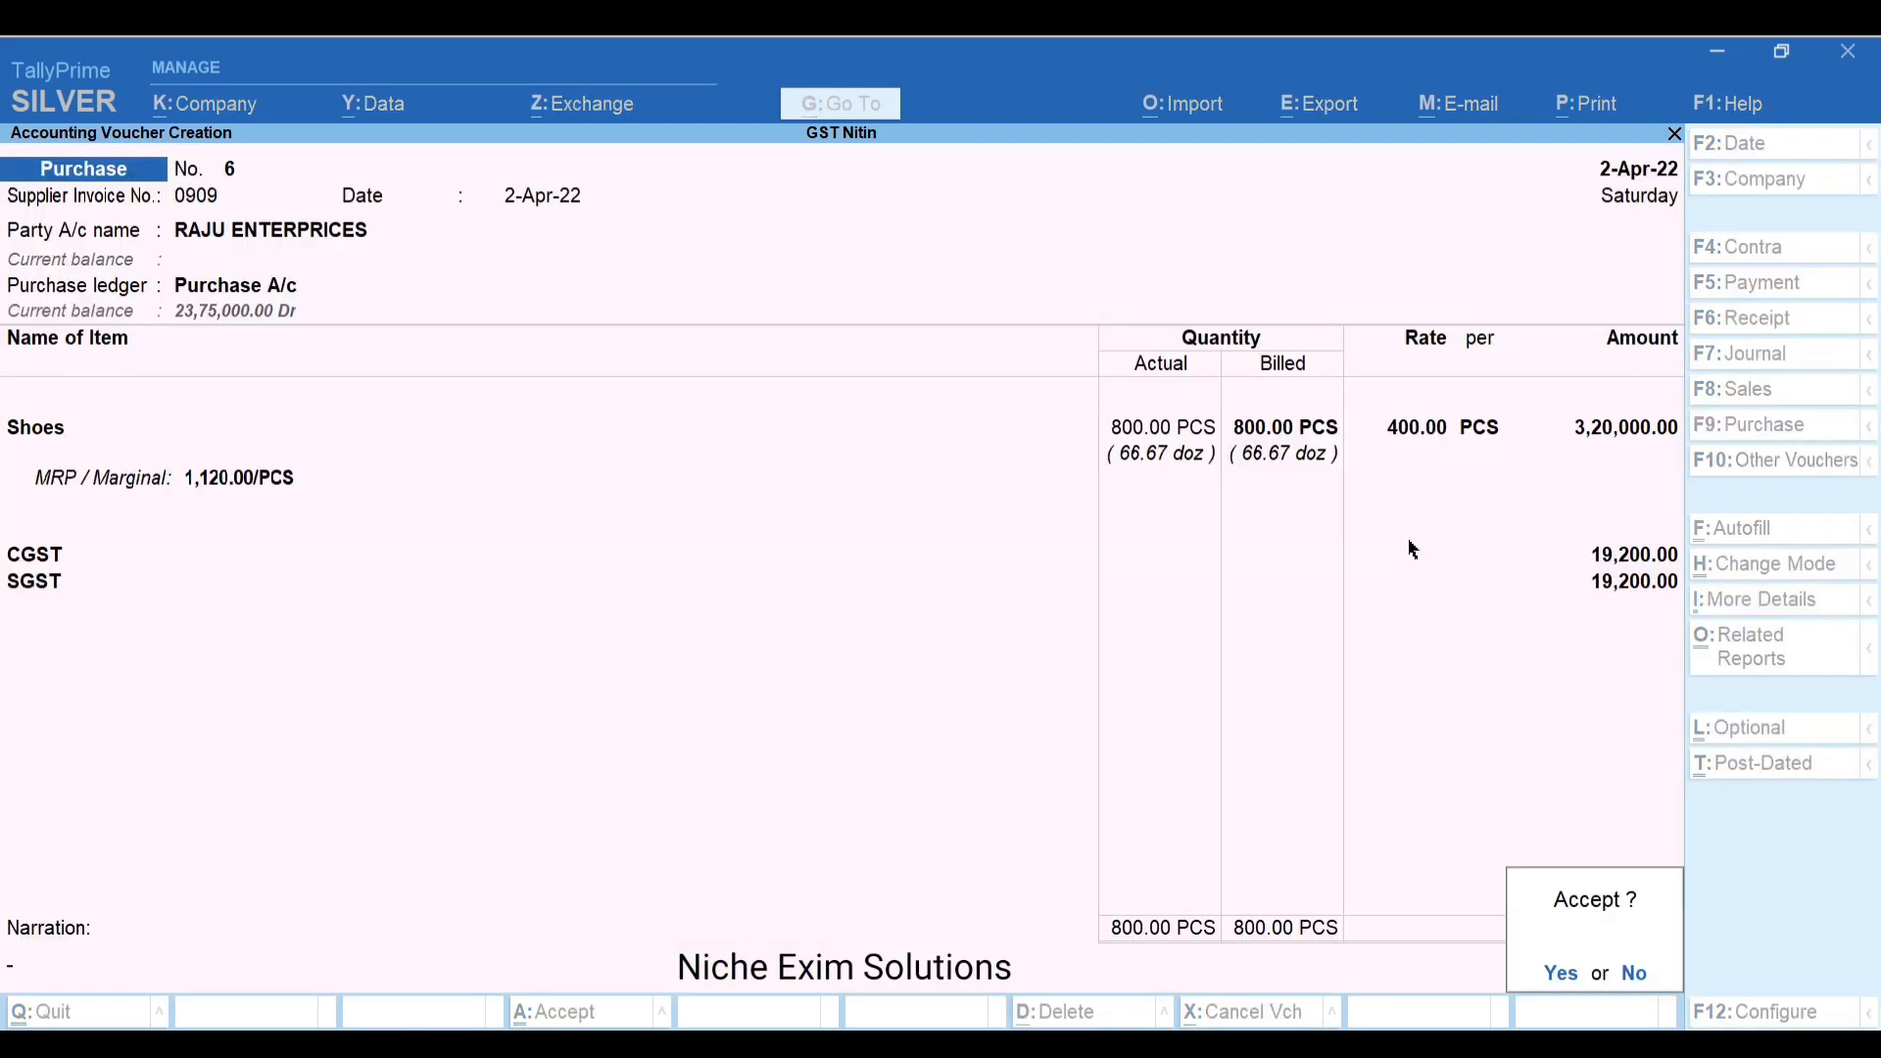
{"action": "key", "text": "Return"}
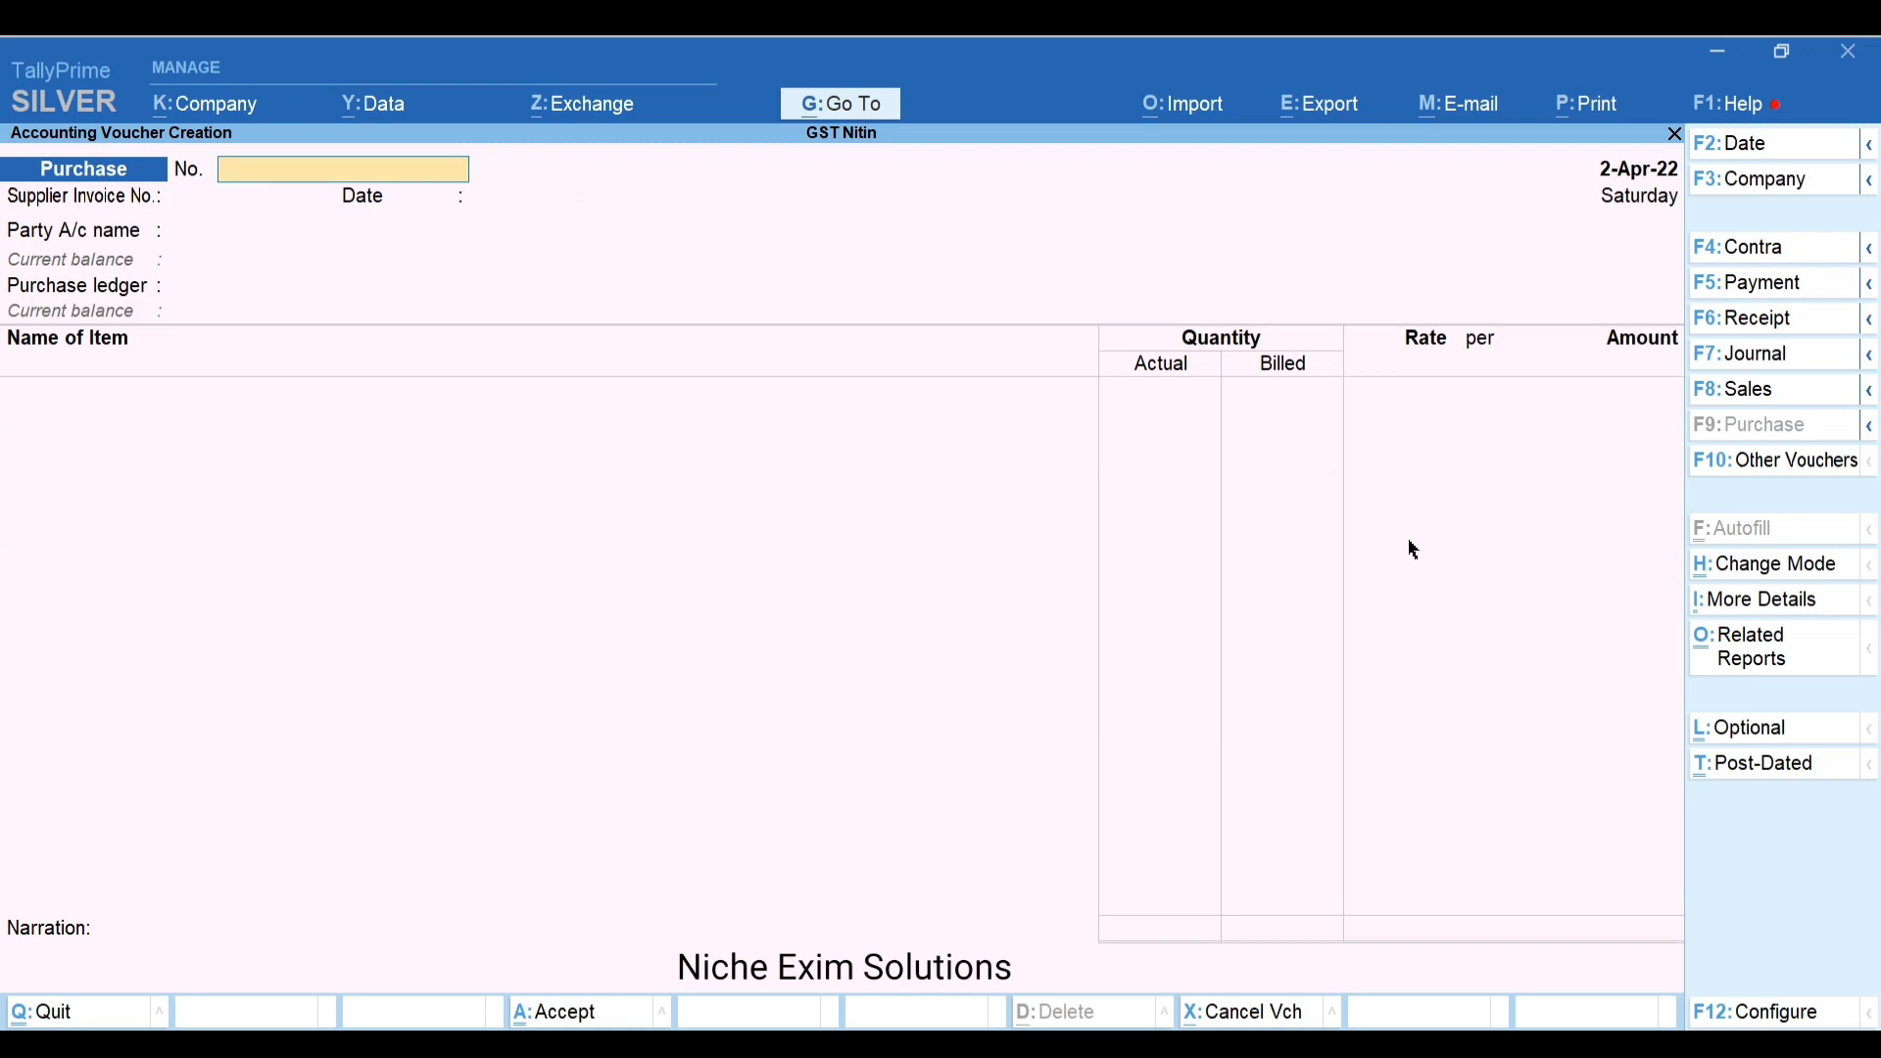
Change the voucher type to Debit Note
{"action": "left_click", "coordinate": [1757, 472]}
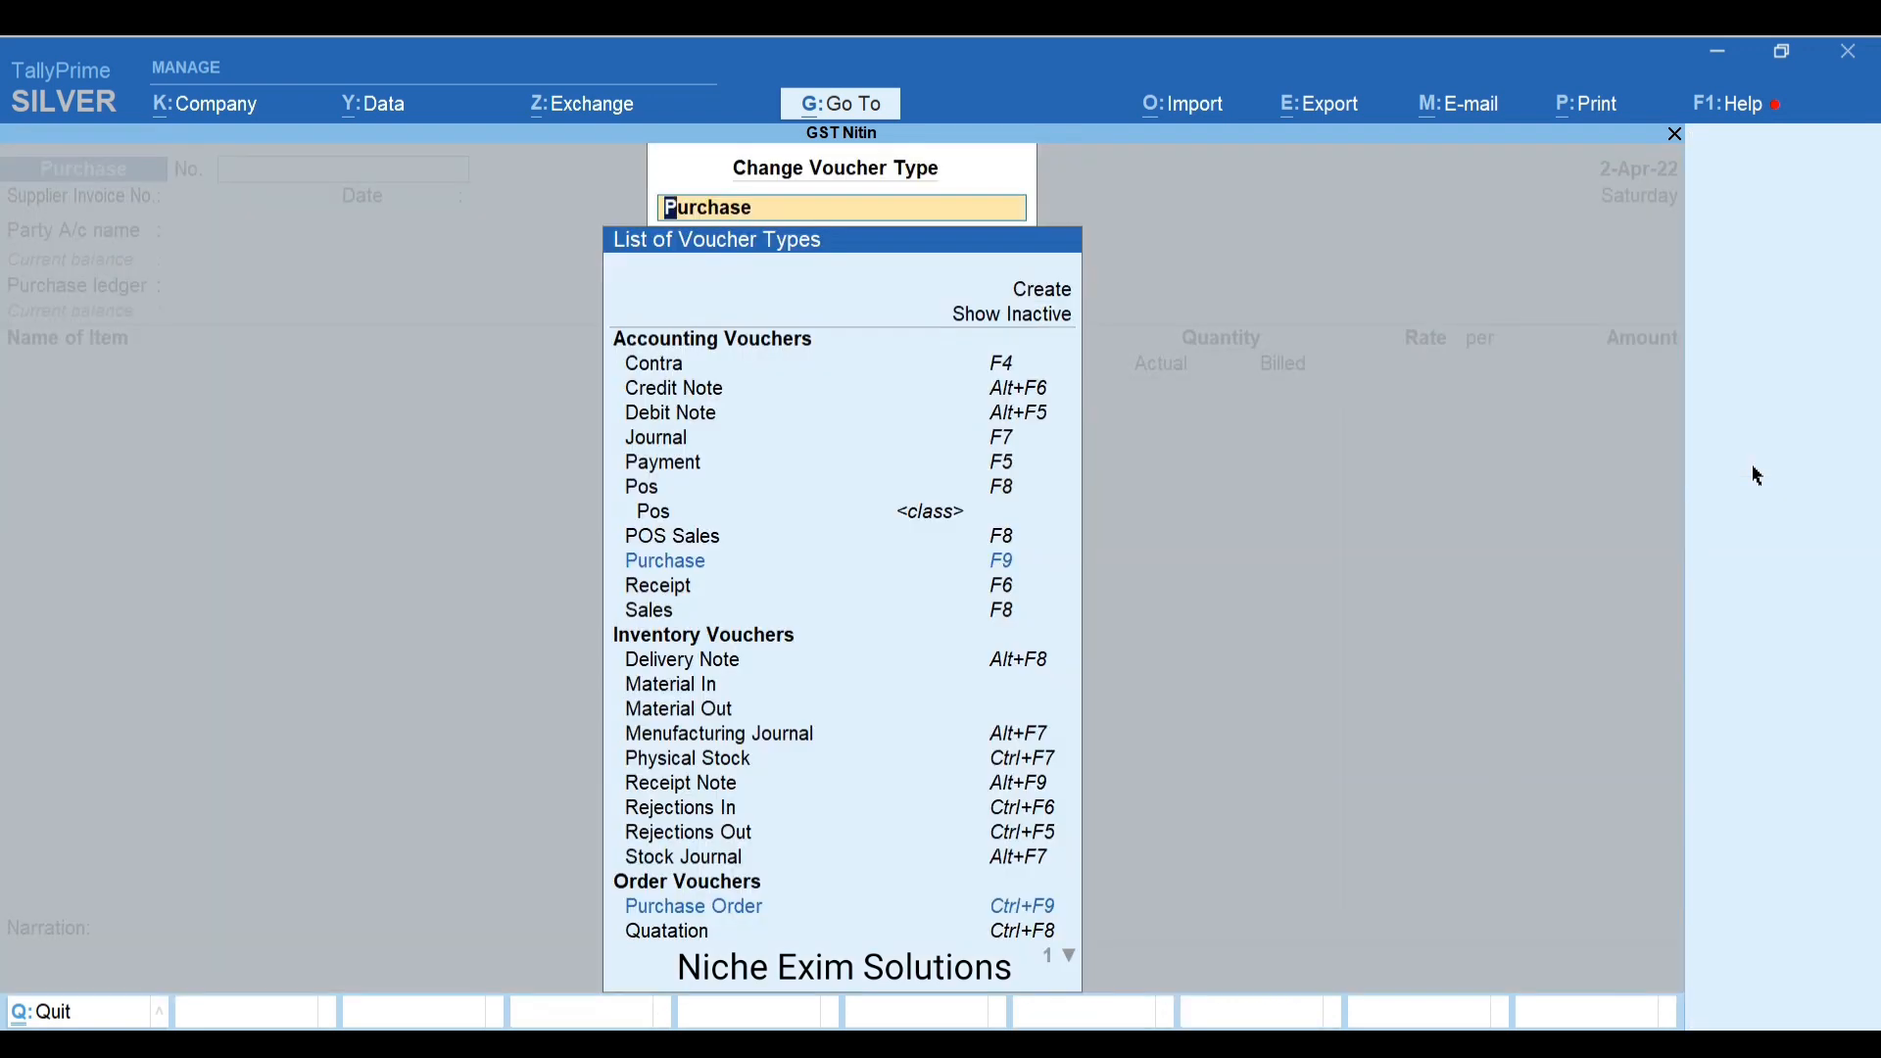
{"action": "type", "text": "P"}
{"action": "key", "text": "BackSpace"}
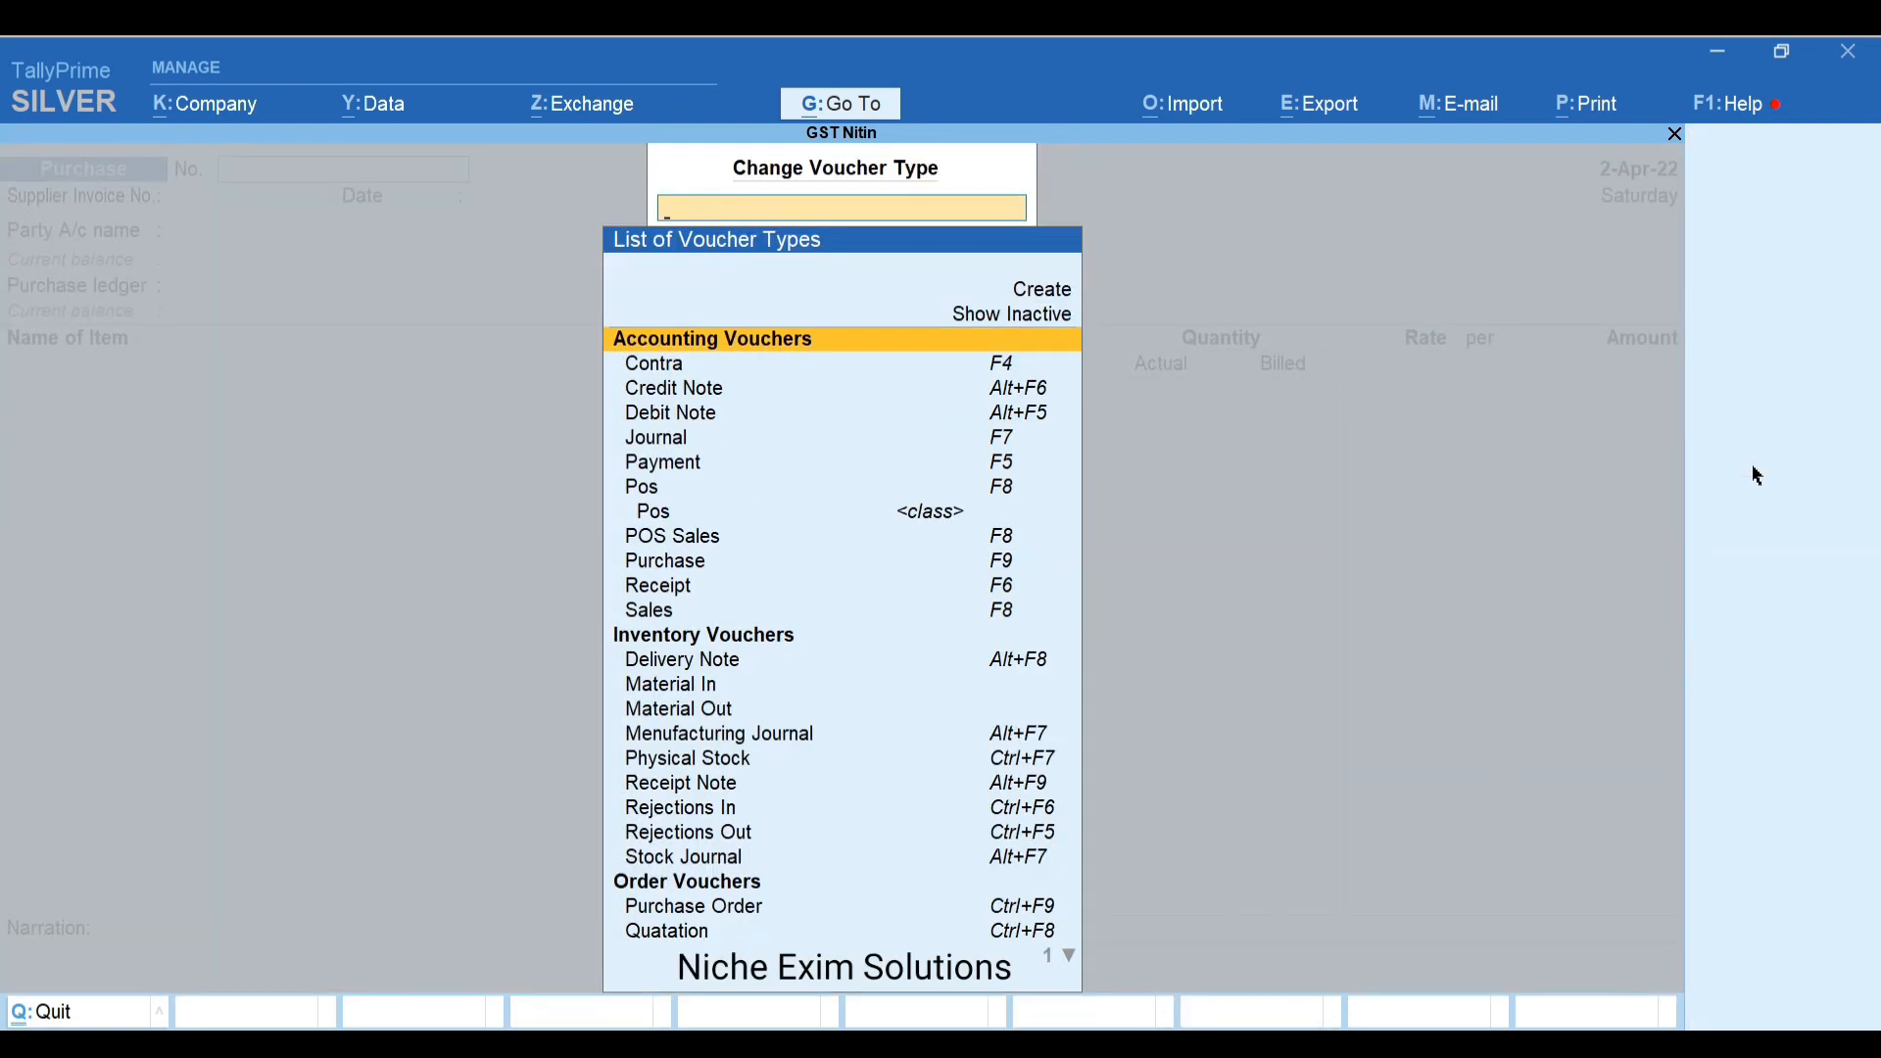
{"action": "type", "text": "DEB"}
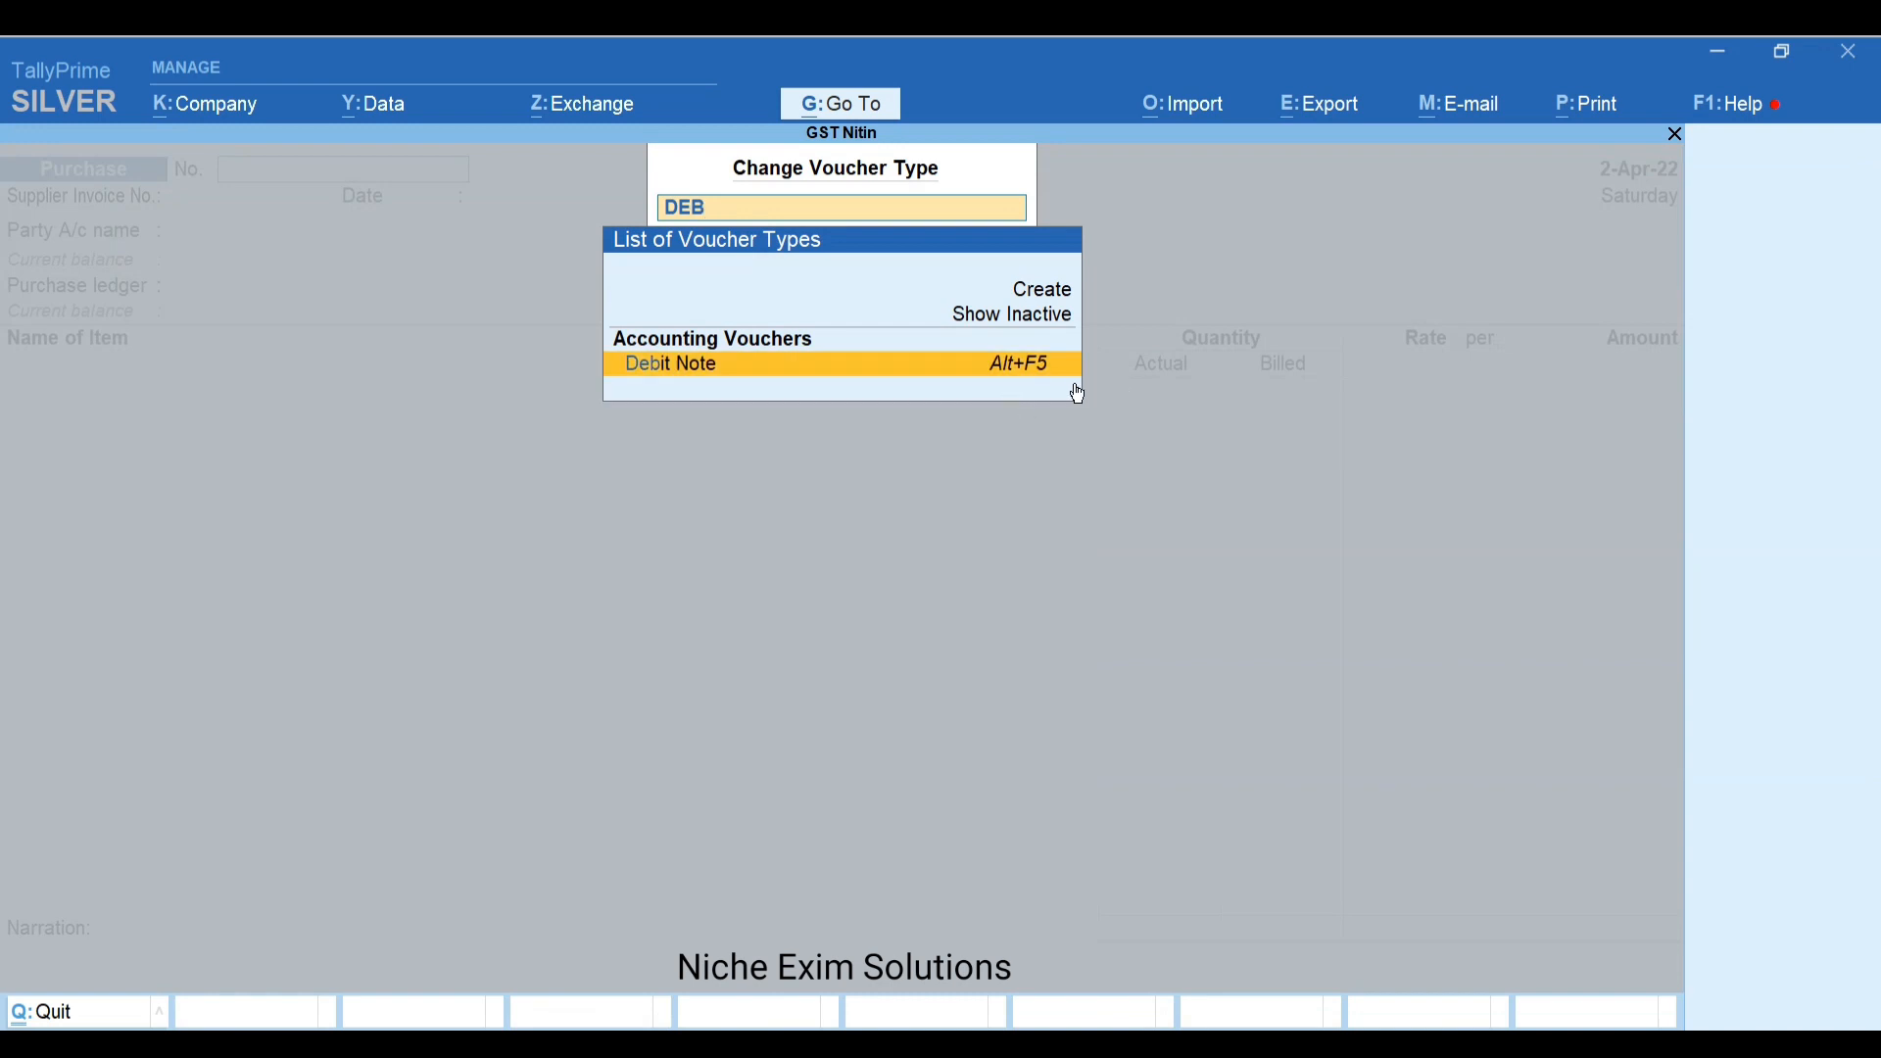
{"action": "key", "text": "Return"}
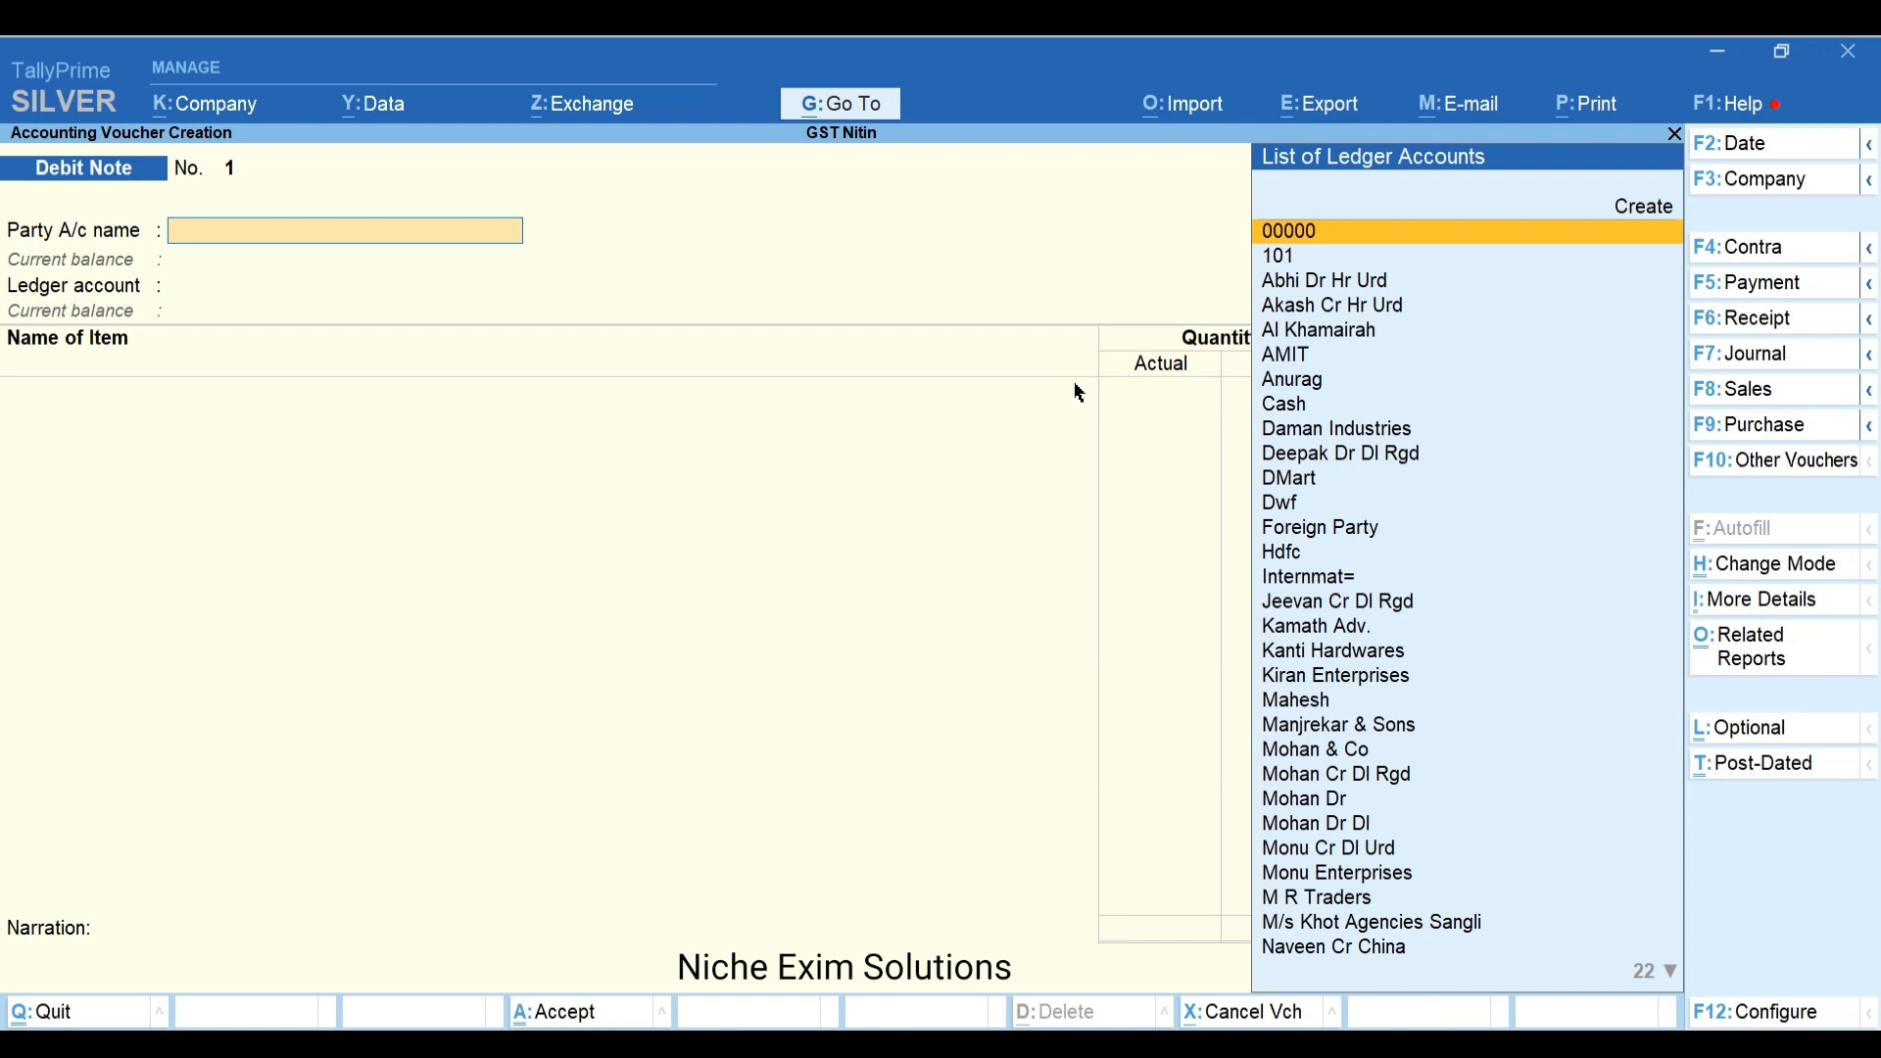
{"action": "type", "text": "CR"}
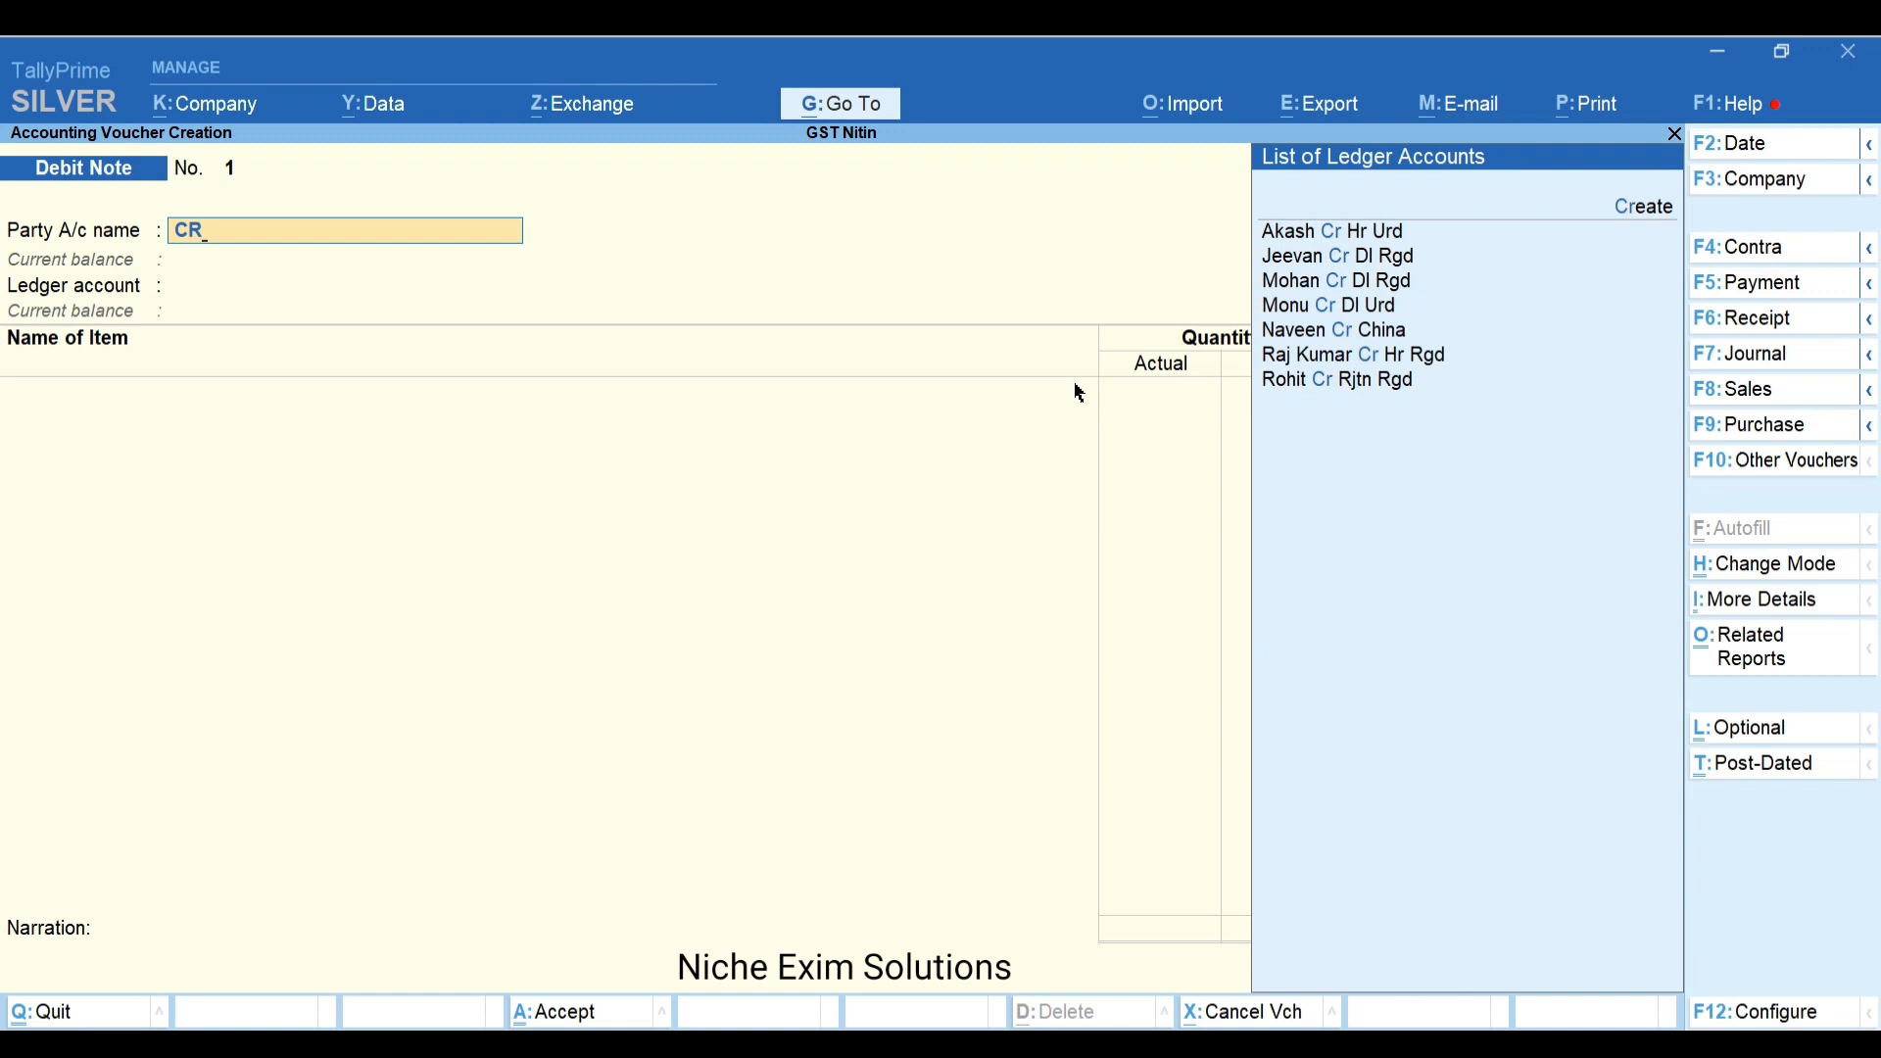
{"action": "key", "text": "Down"}
{"action": "key", "text": "Down"}
{"action": "key", "text": "Down"}
{"action": "key", "text": "Down"}
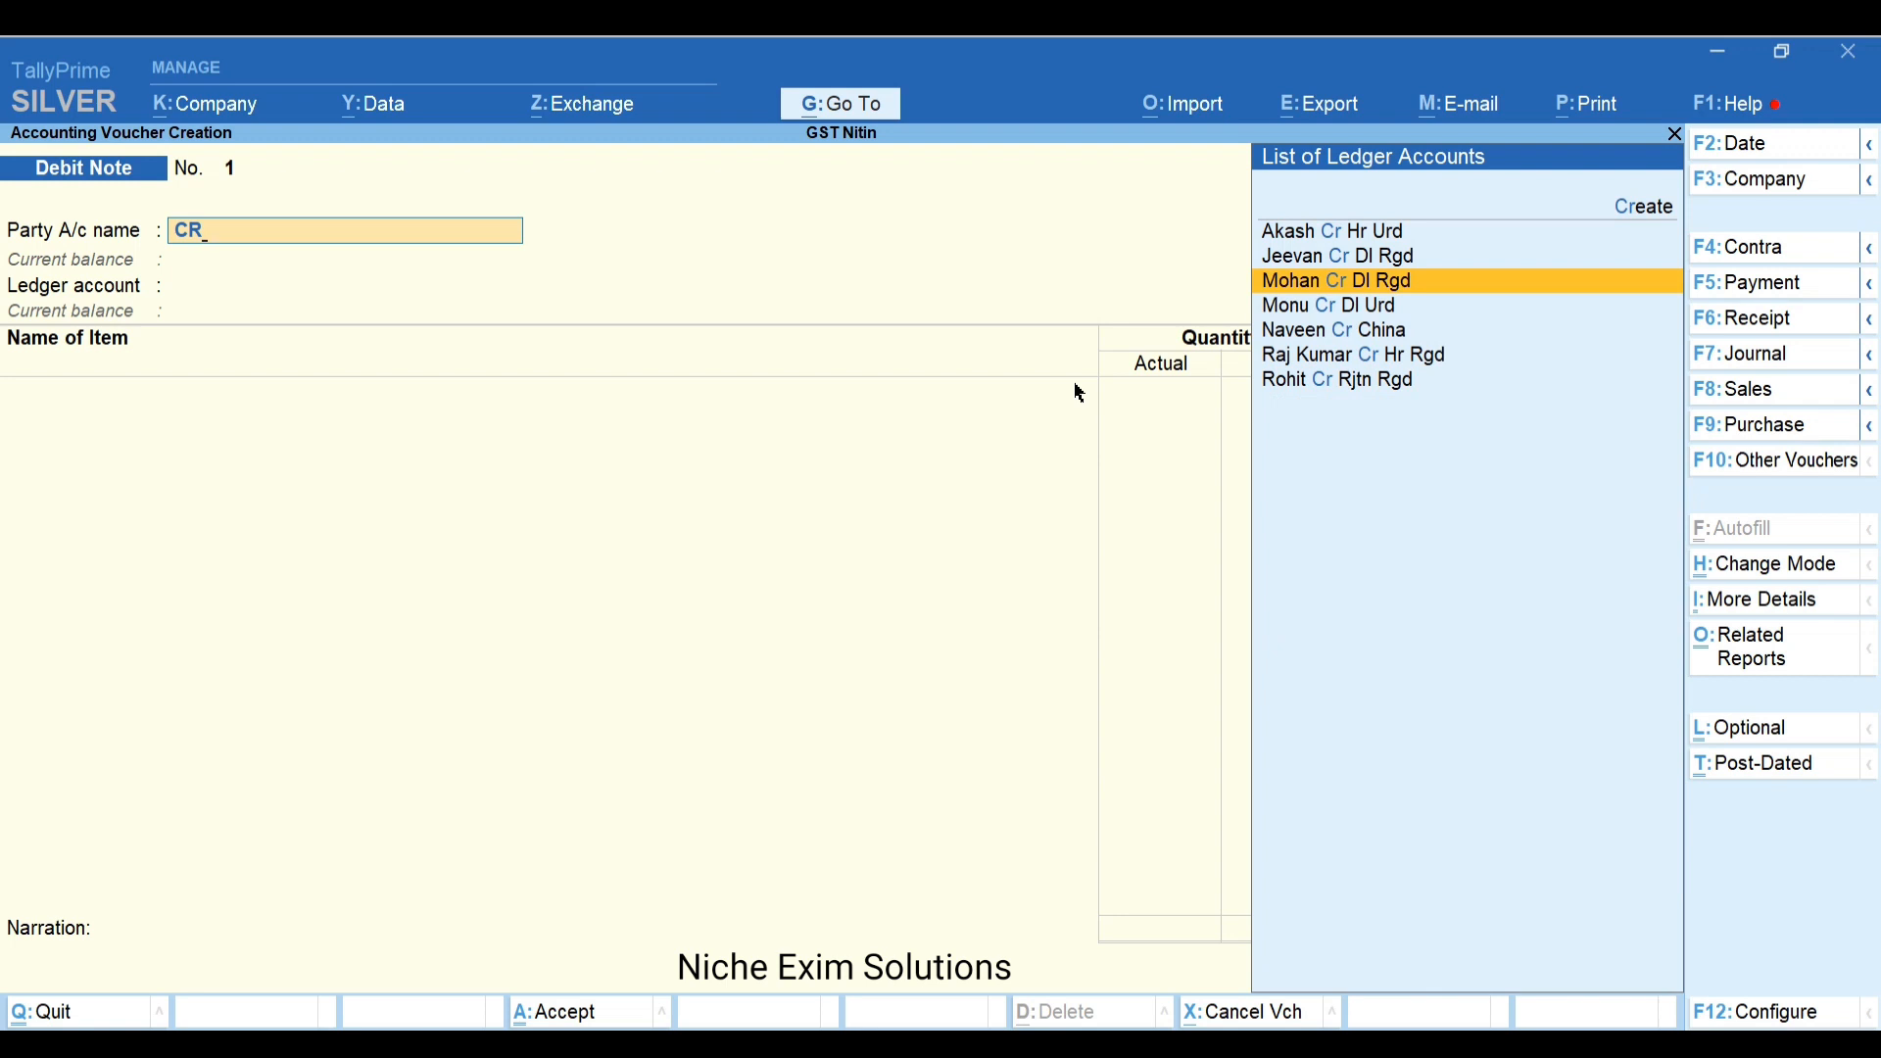
{"action": "key", "text": "Down"}
{"action": "key", "text": "Down"}
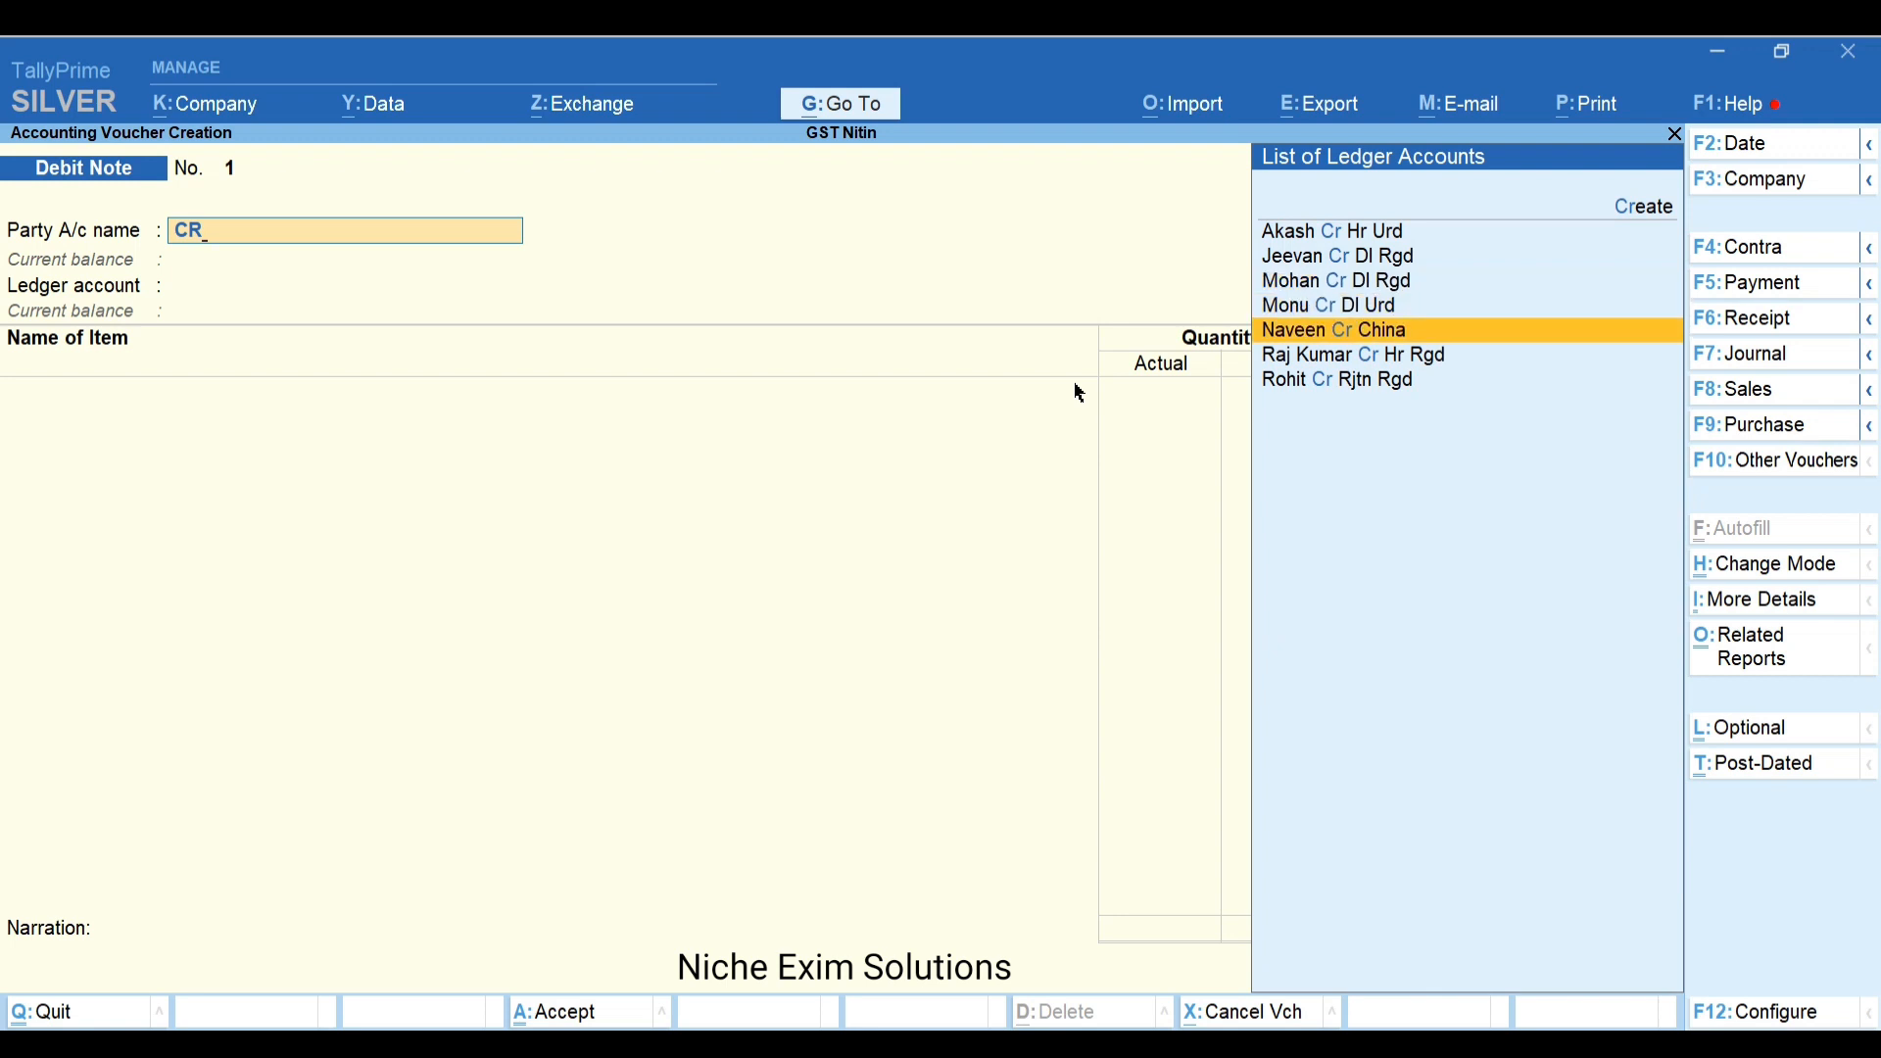
{"action": "key", "text": "BackSpace"}
{"action": "key", "text": "BackSpace"}
Select RAJU ENTERPRICES as the debit note's party account
{"action": "type", "text": "RAJ"}
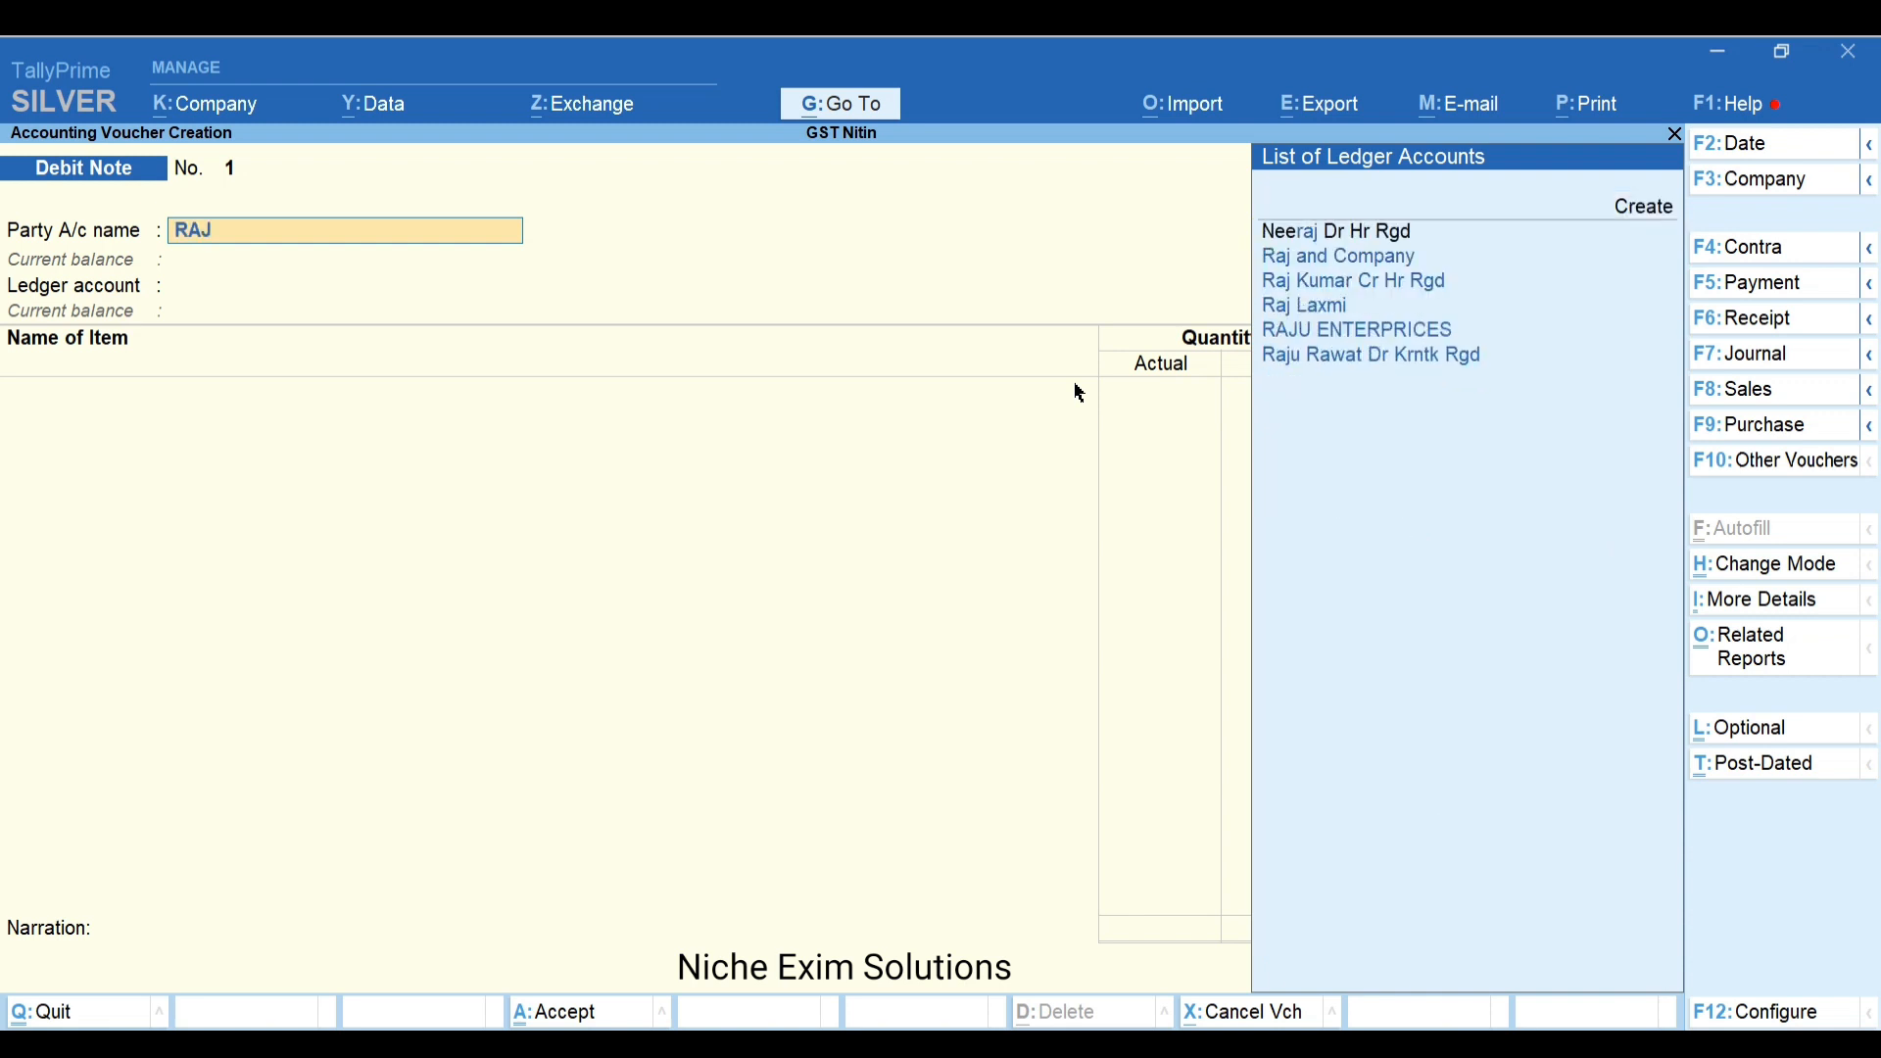
{"action": "type", "text": "U"}
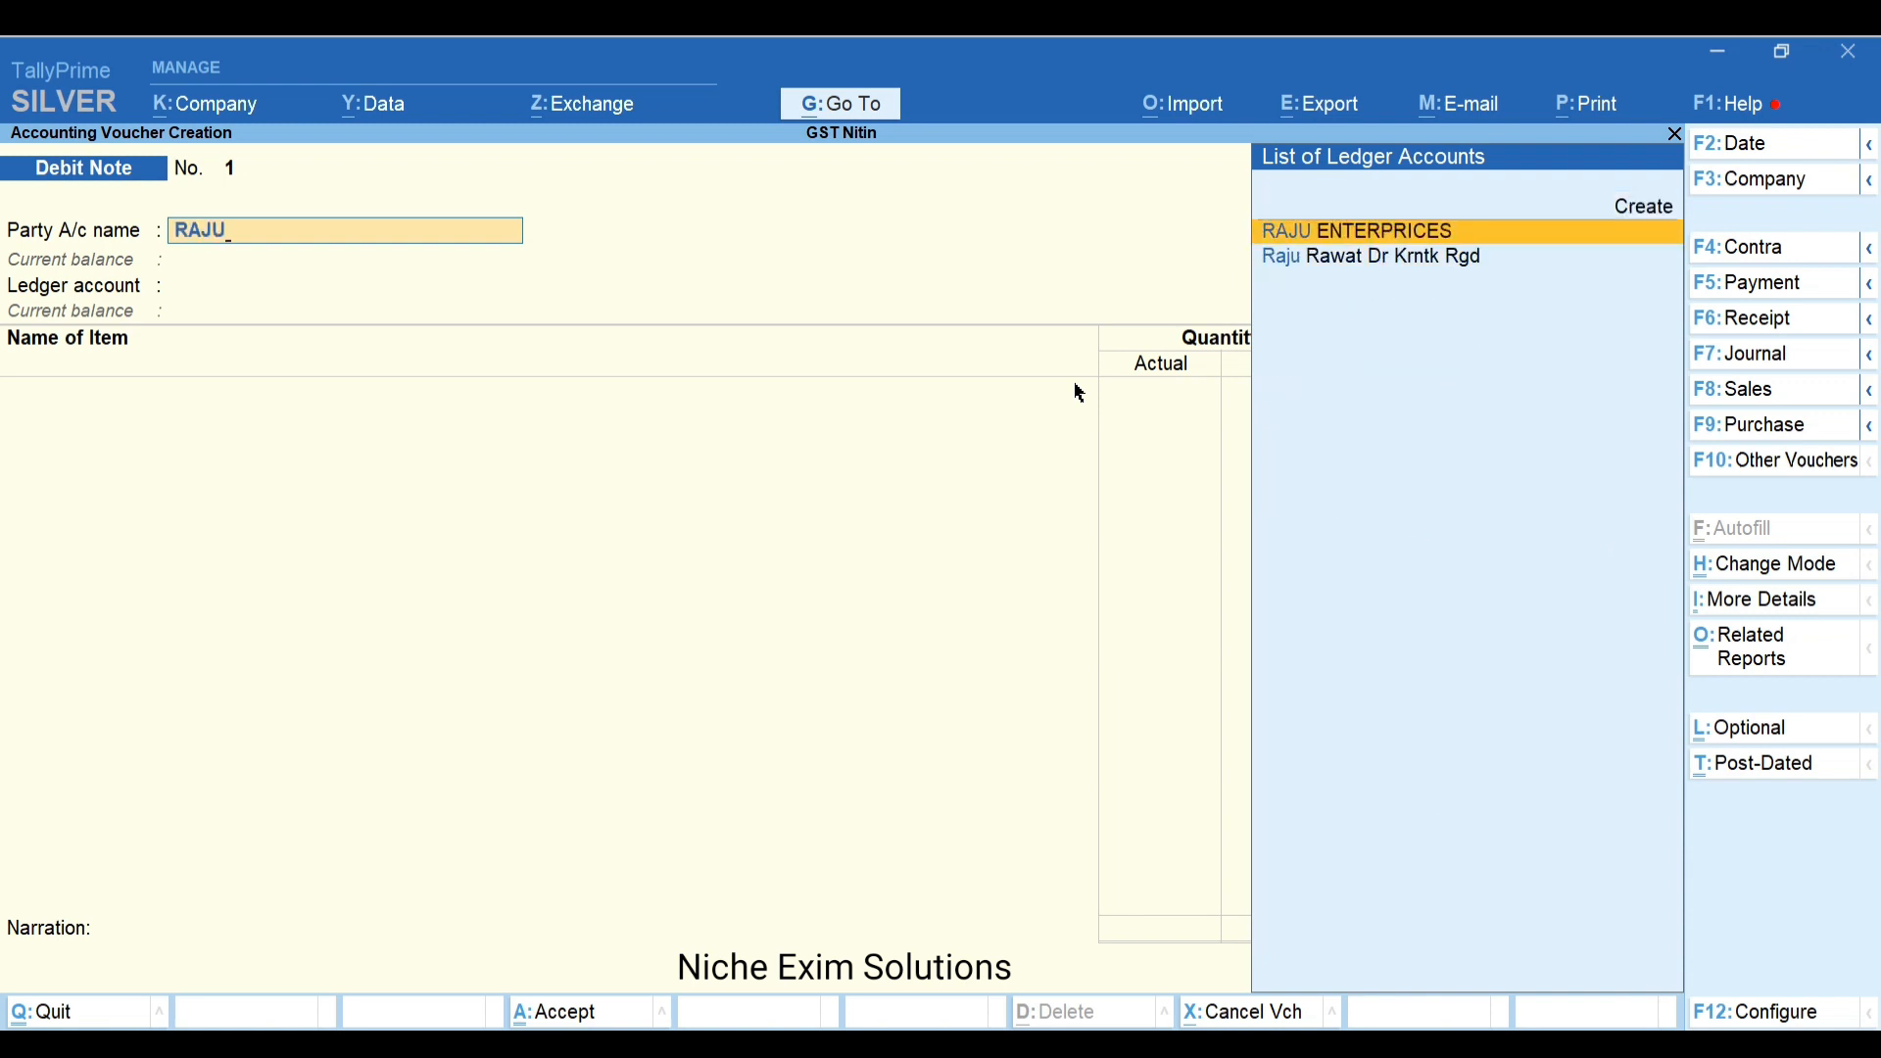
{"action": "key", "text": "Return"}
Skip the dispatch details and enter 8972 as the original invoice number for RAJU ENTERPRICES's debit note
{"action": "key", "text": "Return"}
{"action": "key", "text": "Return"}
{"action": "key", "text": "Return"}
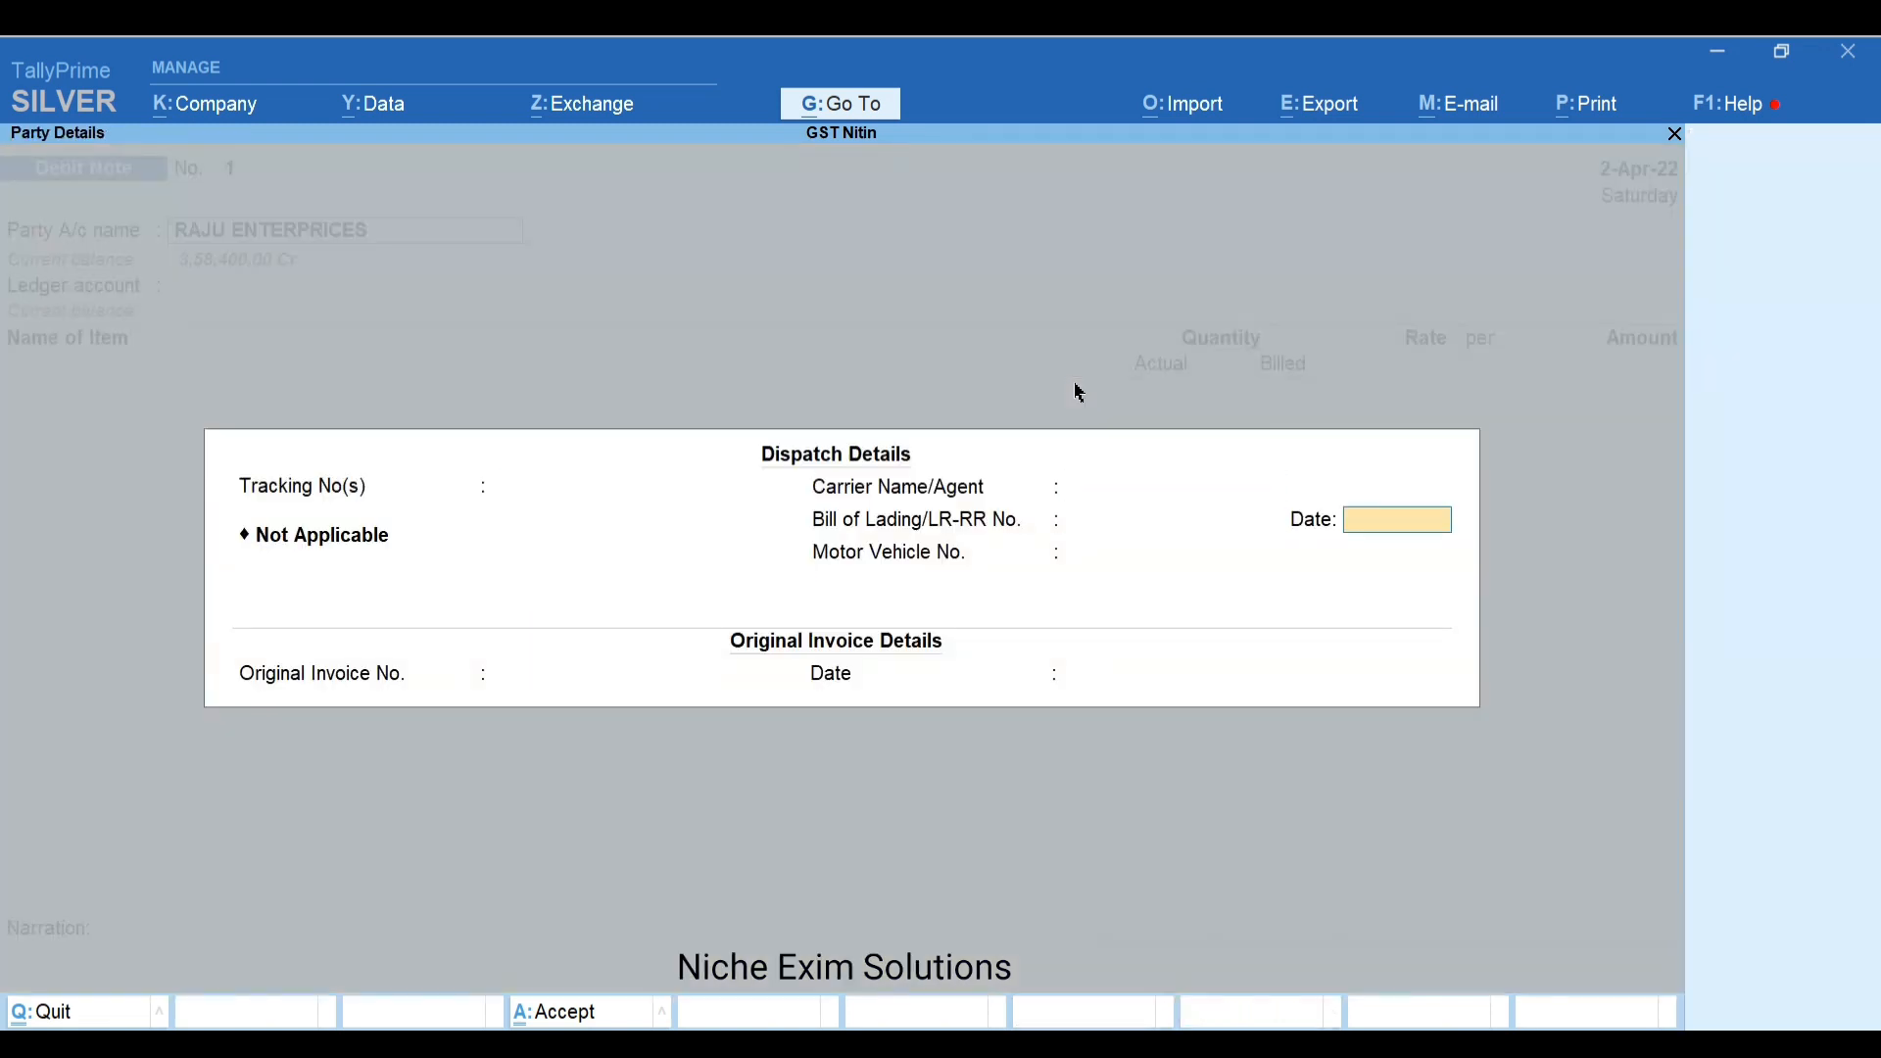
{"action": "key", "text": "Return"}
{"action": "key", "text": "Return"}
{"action": "key", "text": "Return"}
{"action": "key", "text": "BackSpace"}
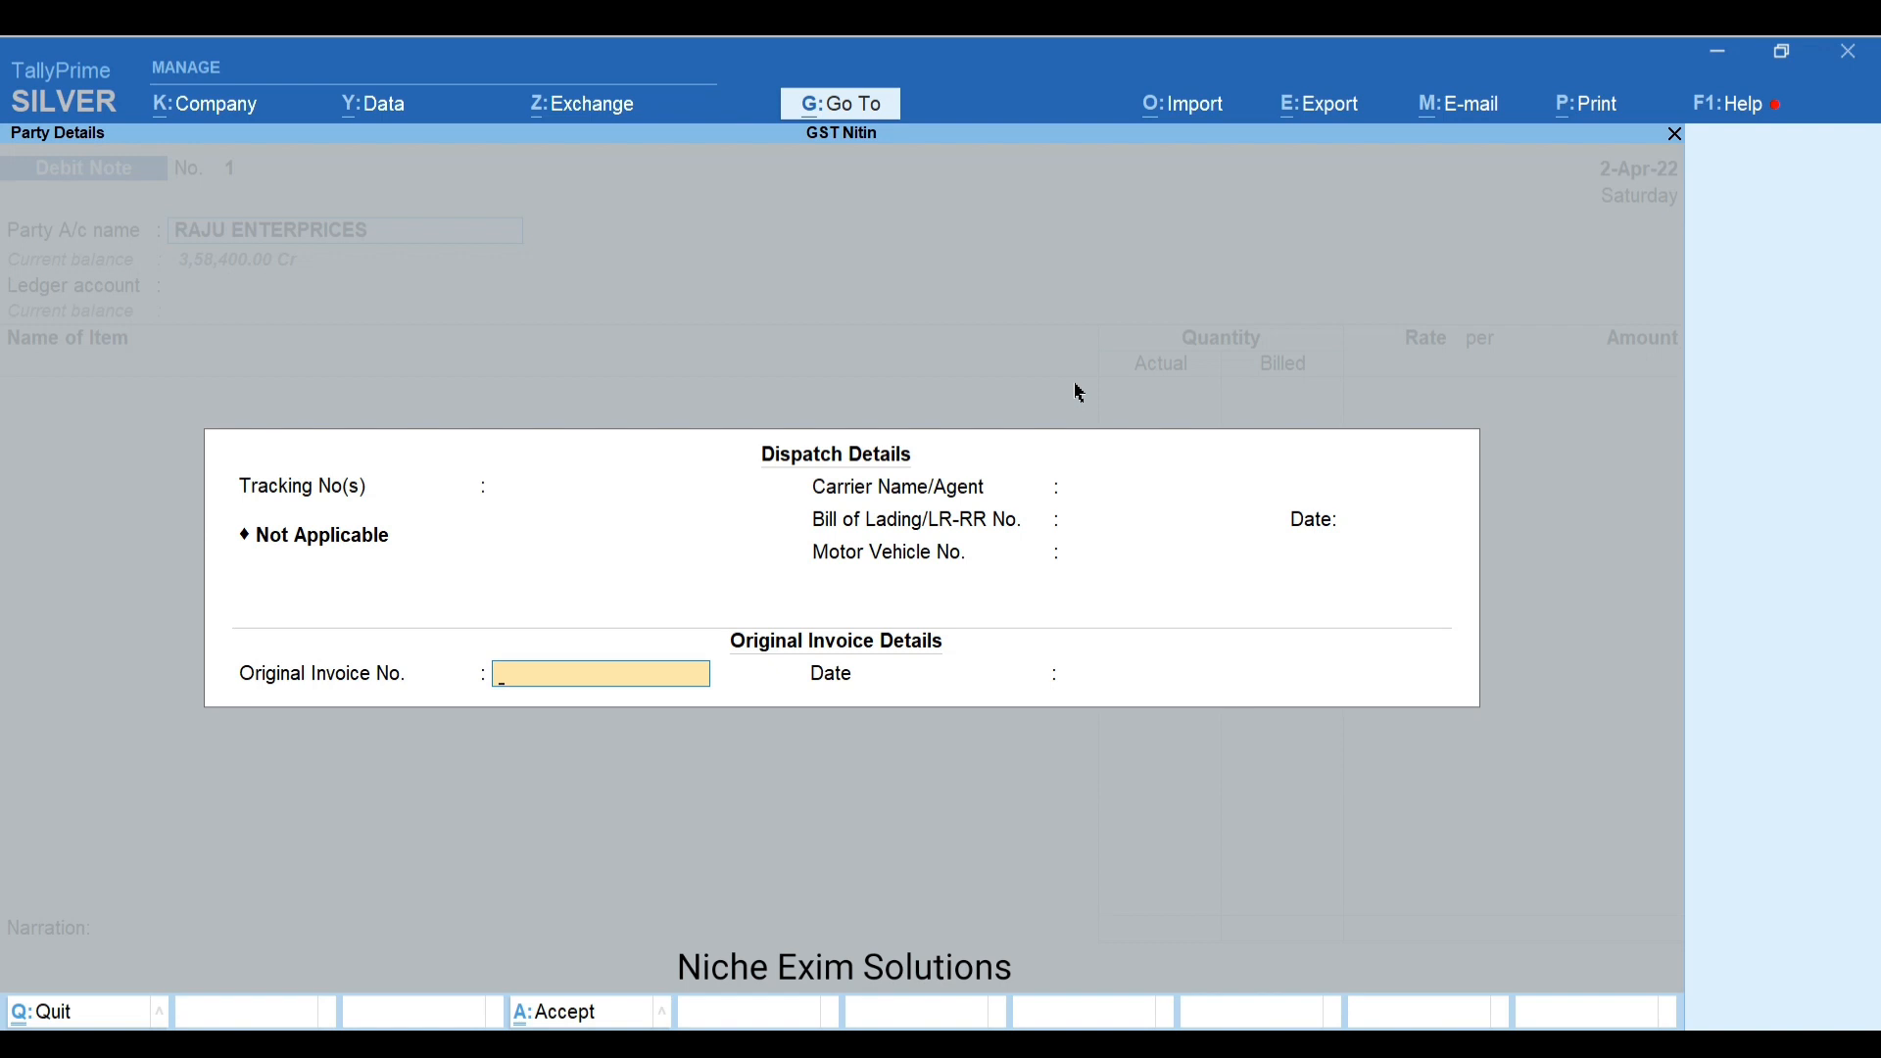
{"action": "type", "text": "8972"}
{"action": "key", "text": "Return"}
{"action": "key", "text": "Return"}
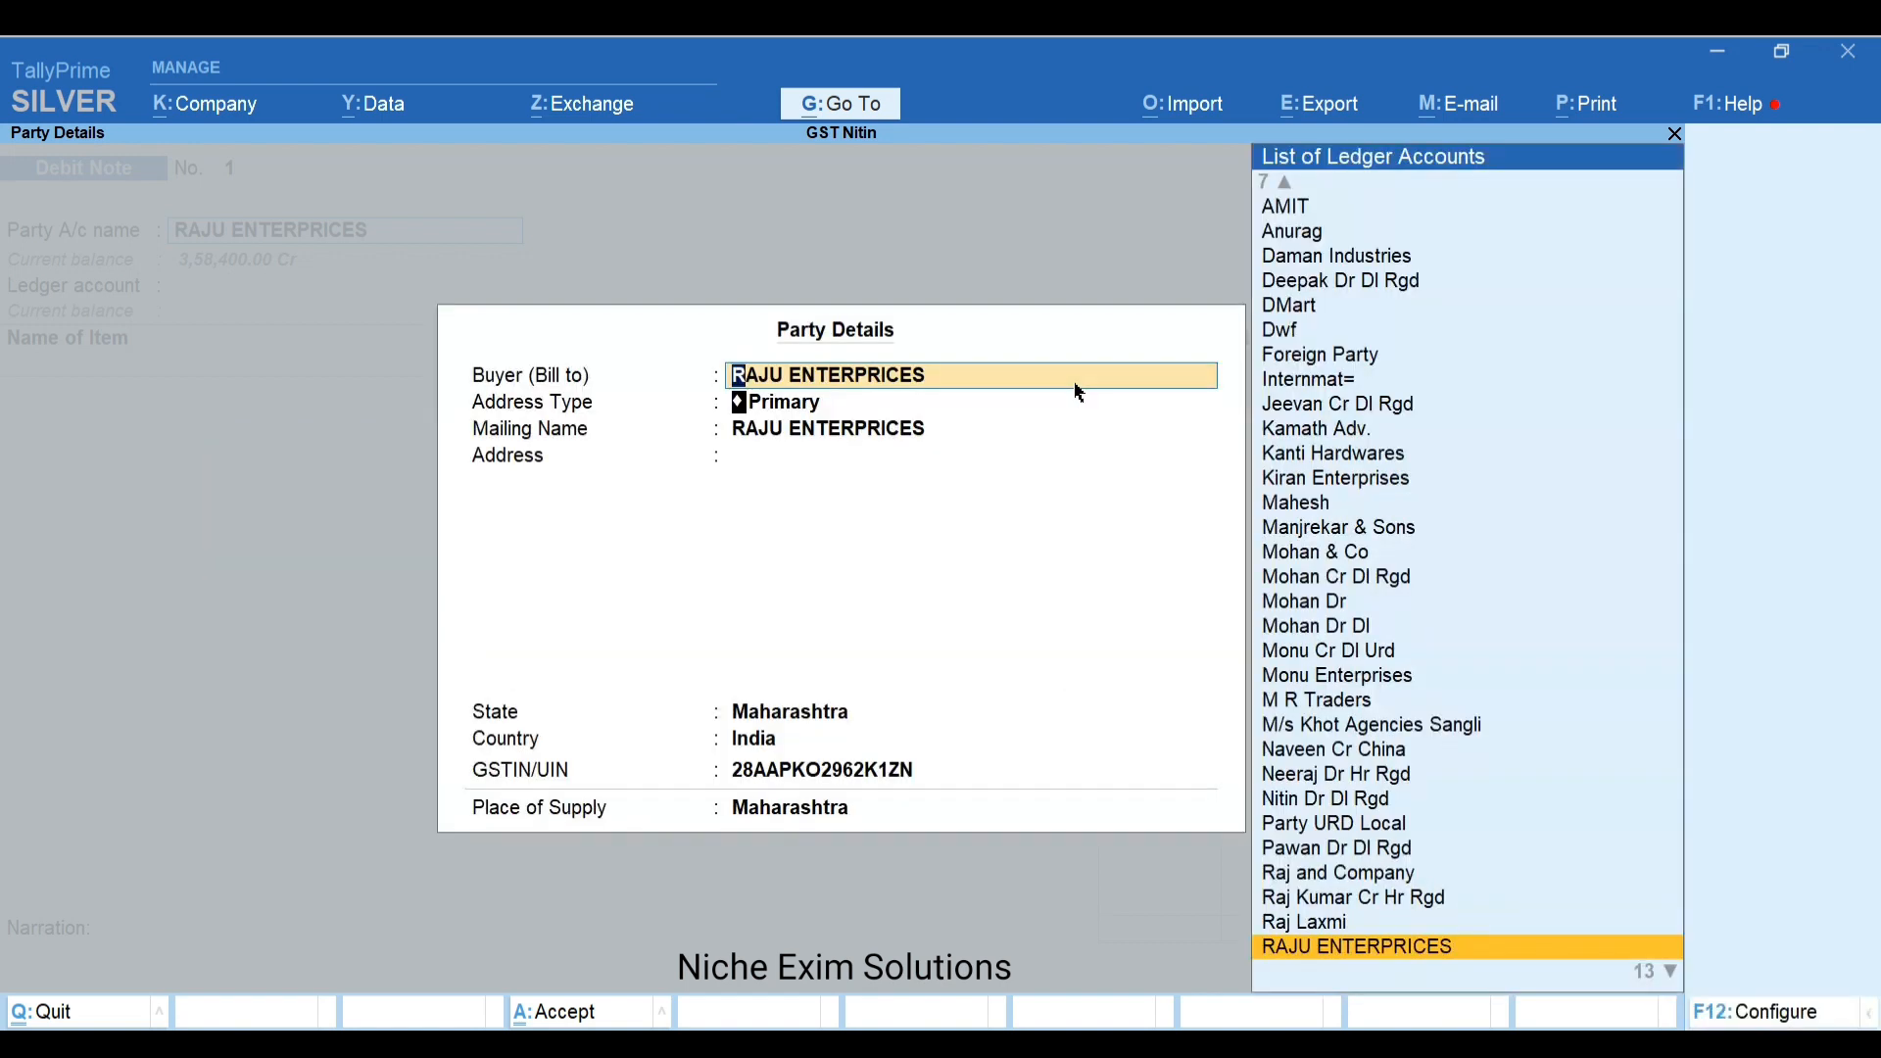
Accept RAJU ENTERPRICES's party details with Maharashtra as place of supply, and choose Purchase A/c as the ledger account
{"action": "key", "text": "Return"}
{"action": "key", "text": "Return"}
{"action": "key", "text": "Return"}
{"action": "key", "text": "Return"}
{"action": "key", "text": "Return"}
{"action": "key", "text": "Return"}
{"action": "key", "text": "Return"}
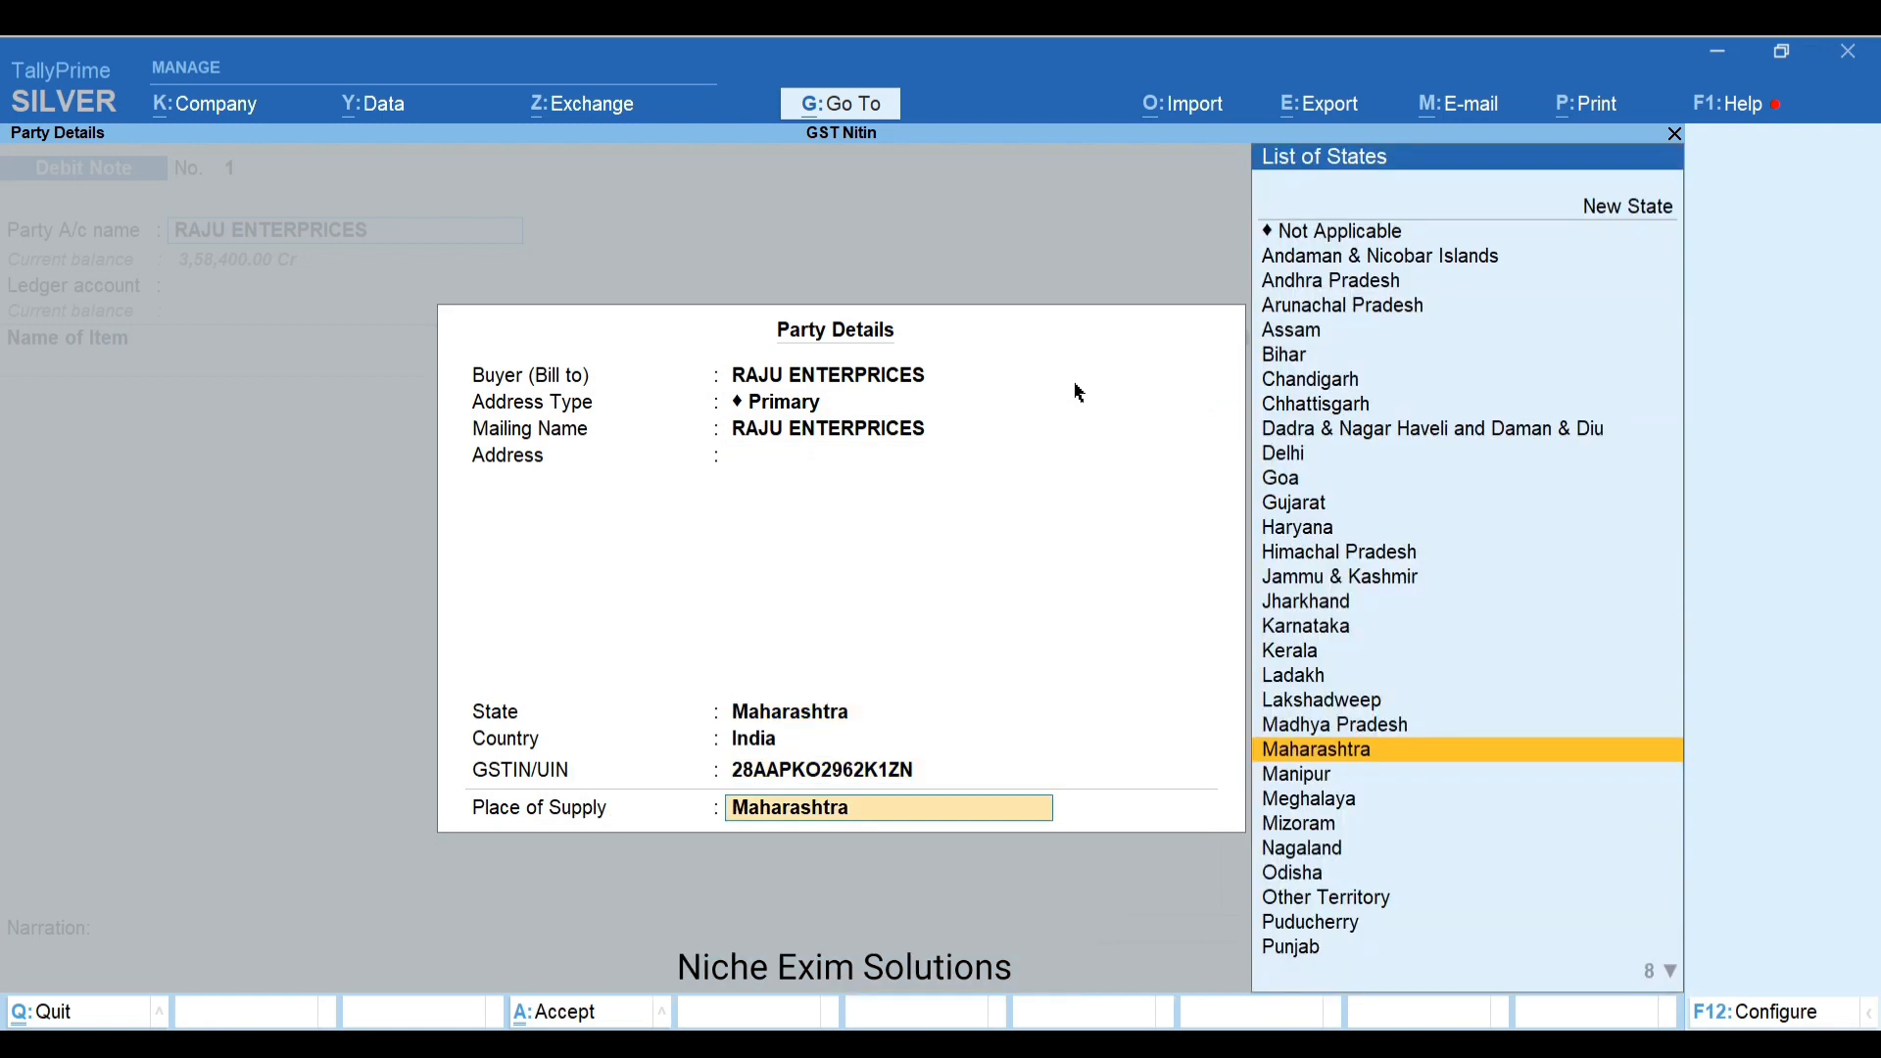
{"action": "key", "text": "Down"}
{"action": "key", "text": "Down"}
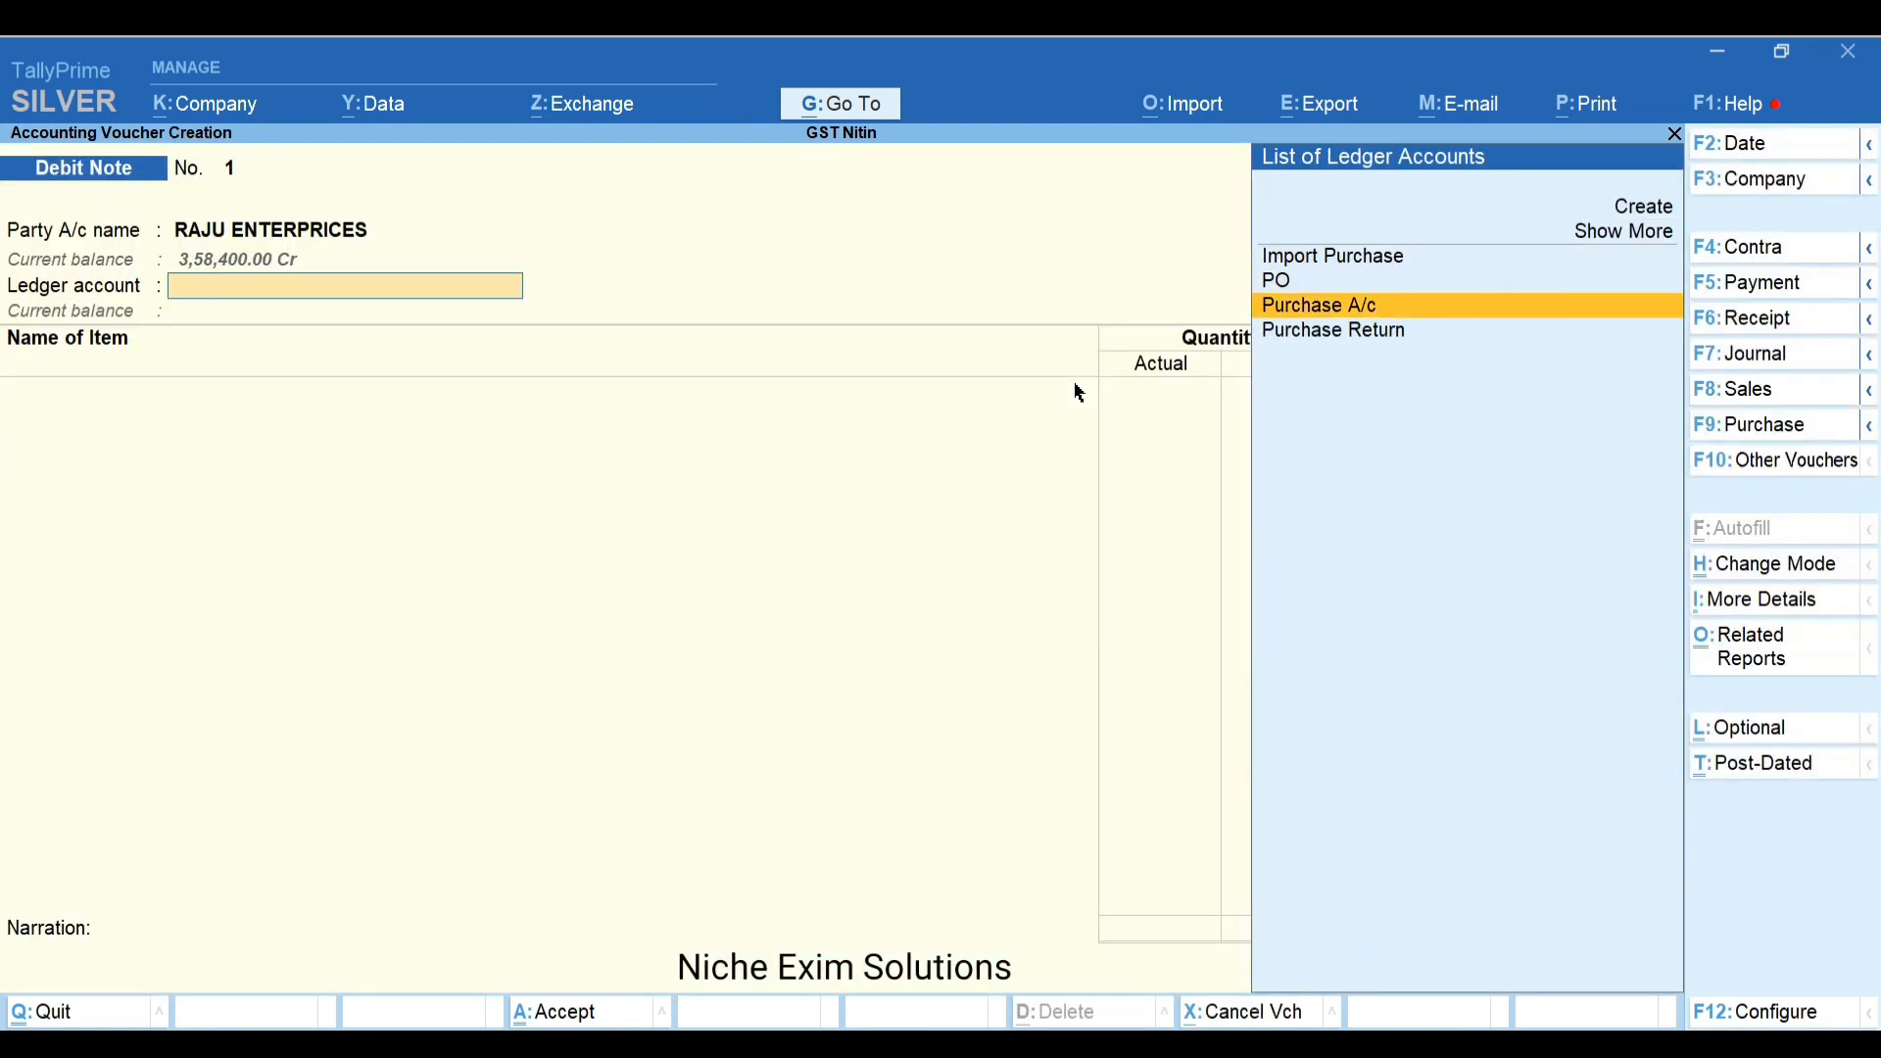
{"action": "key", "text": "Return"}
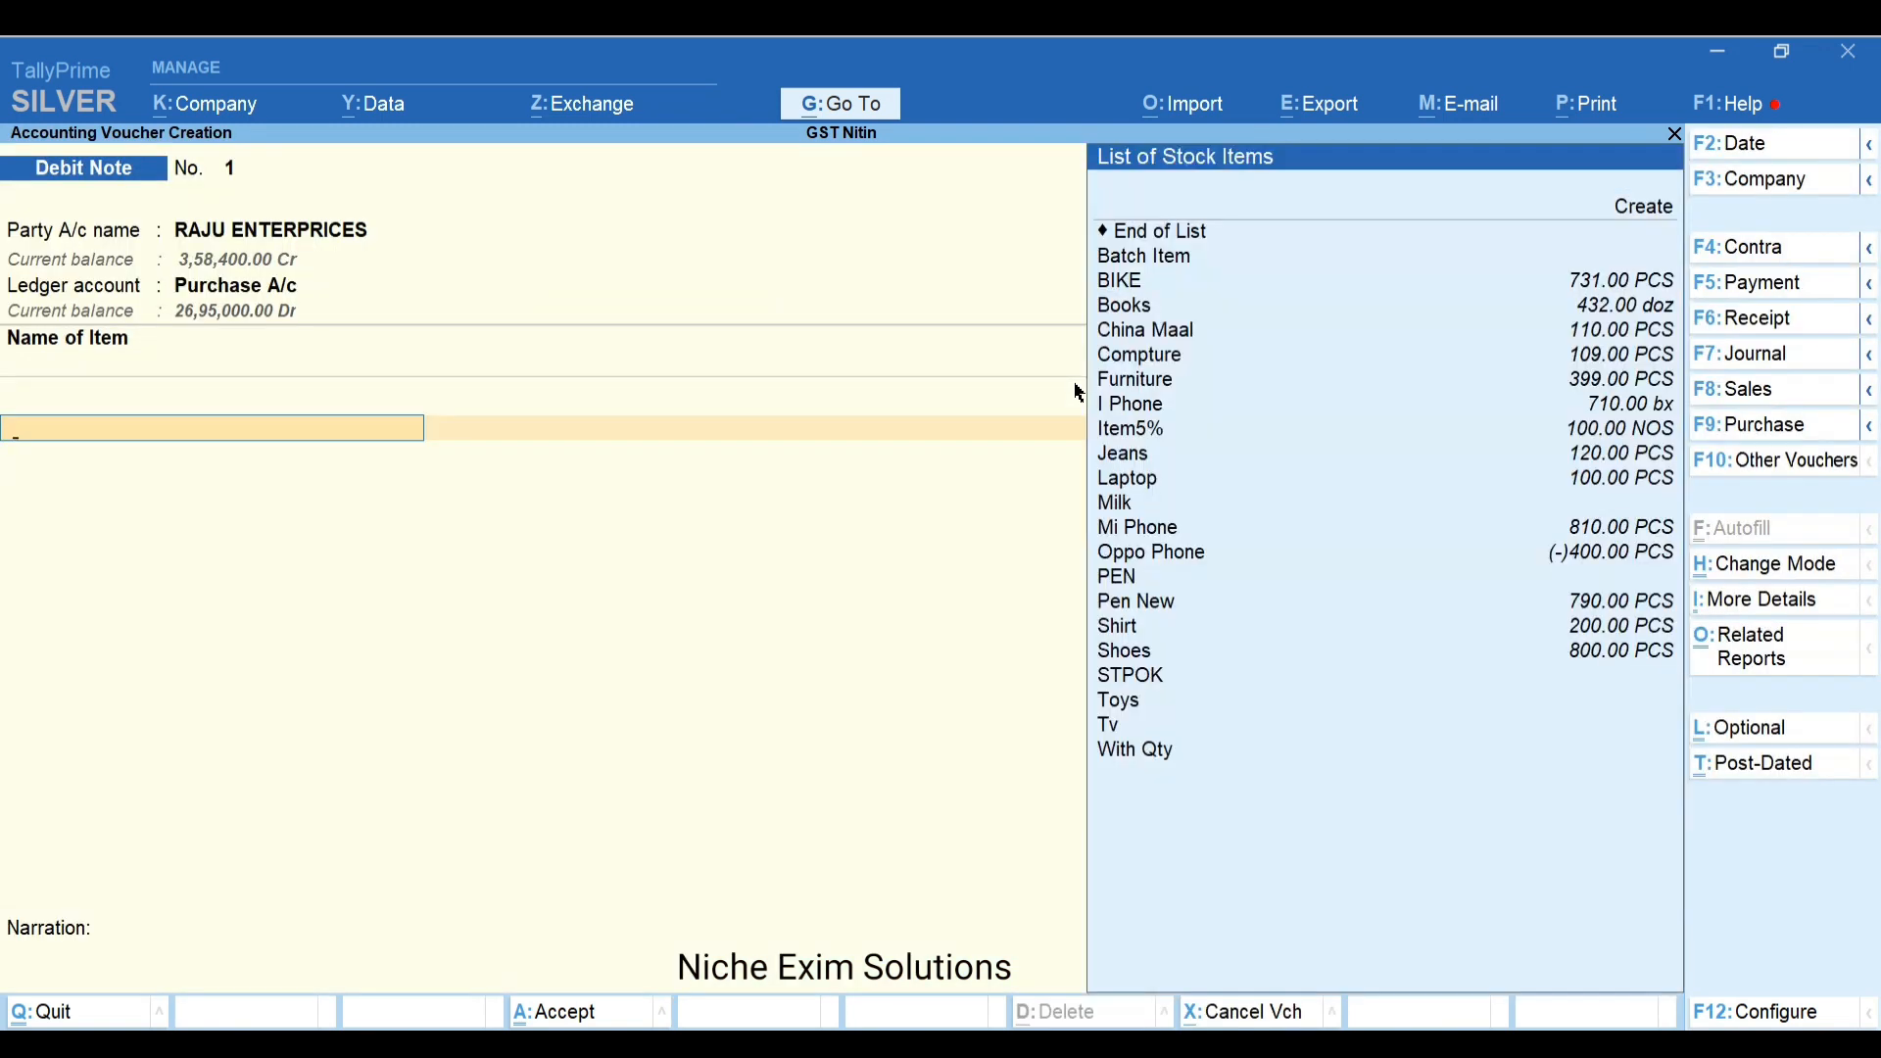
Choose Shoes as the returned item, with tracking and order numbers Not Applicable and Main Location as the godown
{"action": "key", "text": "Down"}
{"action": "key", "text": "Down"}
{"action": "key", "text": "Down"}
{"action": "key", "text": "Down"}
{"action": "key", "text": "Down"}
{"action": "key", "text": "Down"}
{"action": "key", "text": "Down"}
{"action": "key", "text": "Down"}
{"action": "key", "text": "Down"}
{"action": "key", "text": "Down"}
{"action": "key", "text": "Down"}
{"action": "key", "text": "Down"}
{"action": "key", "text": "Down"}
{"action": "key", "text": "Down"}
{"action": "key", "text": "Down"}
{"action": "key", "text": "Down"}
{"action": "key", "text": "Down"}
{"action": "key", "text": "Down"}
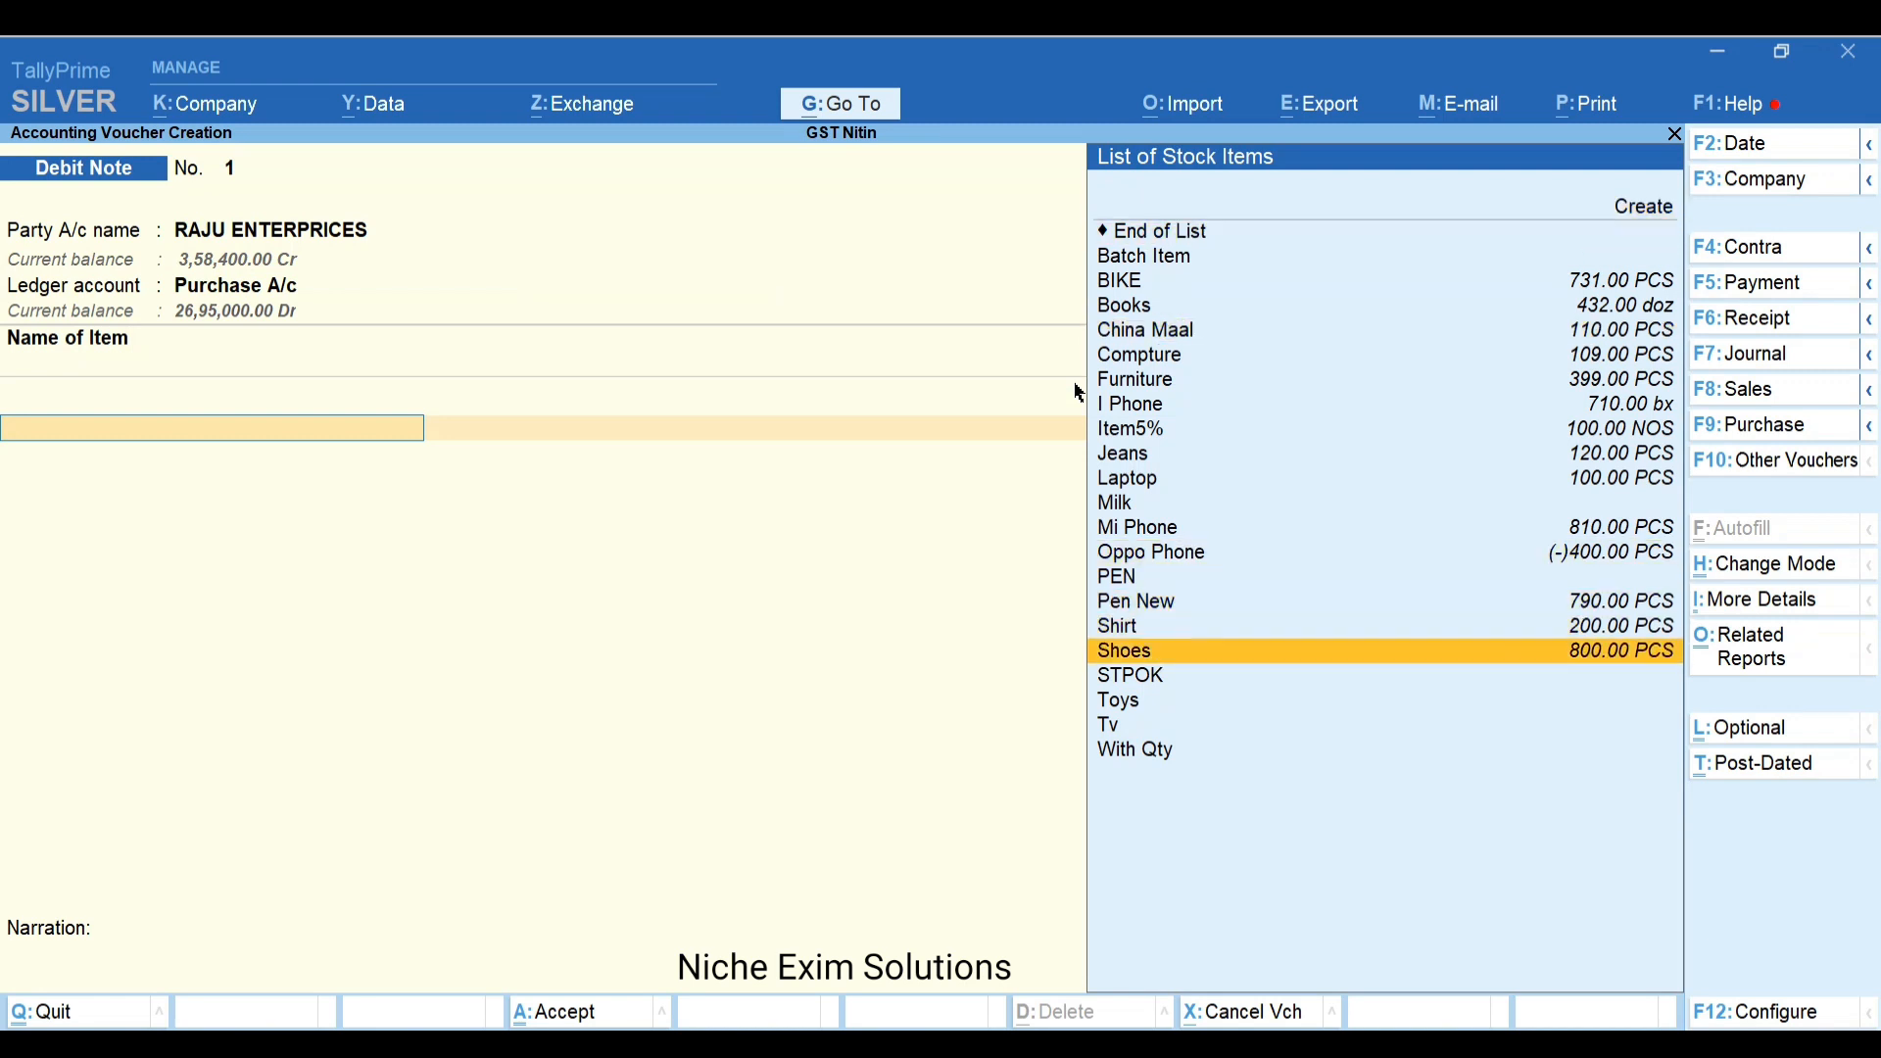
{"action": "key", "text": "Return"}
{"action": "key", "text": "Return"}
{"action": "key", "text": "Return"}
{"action": "key", "text": "Return"}
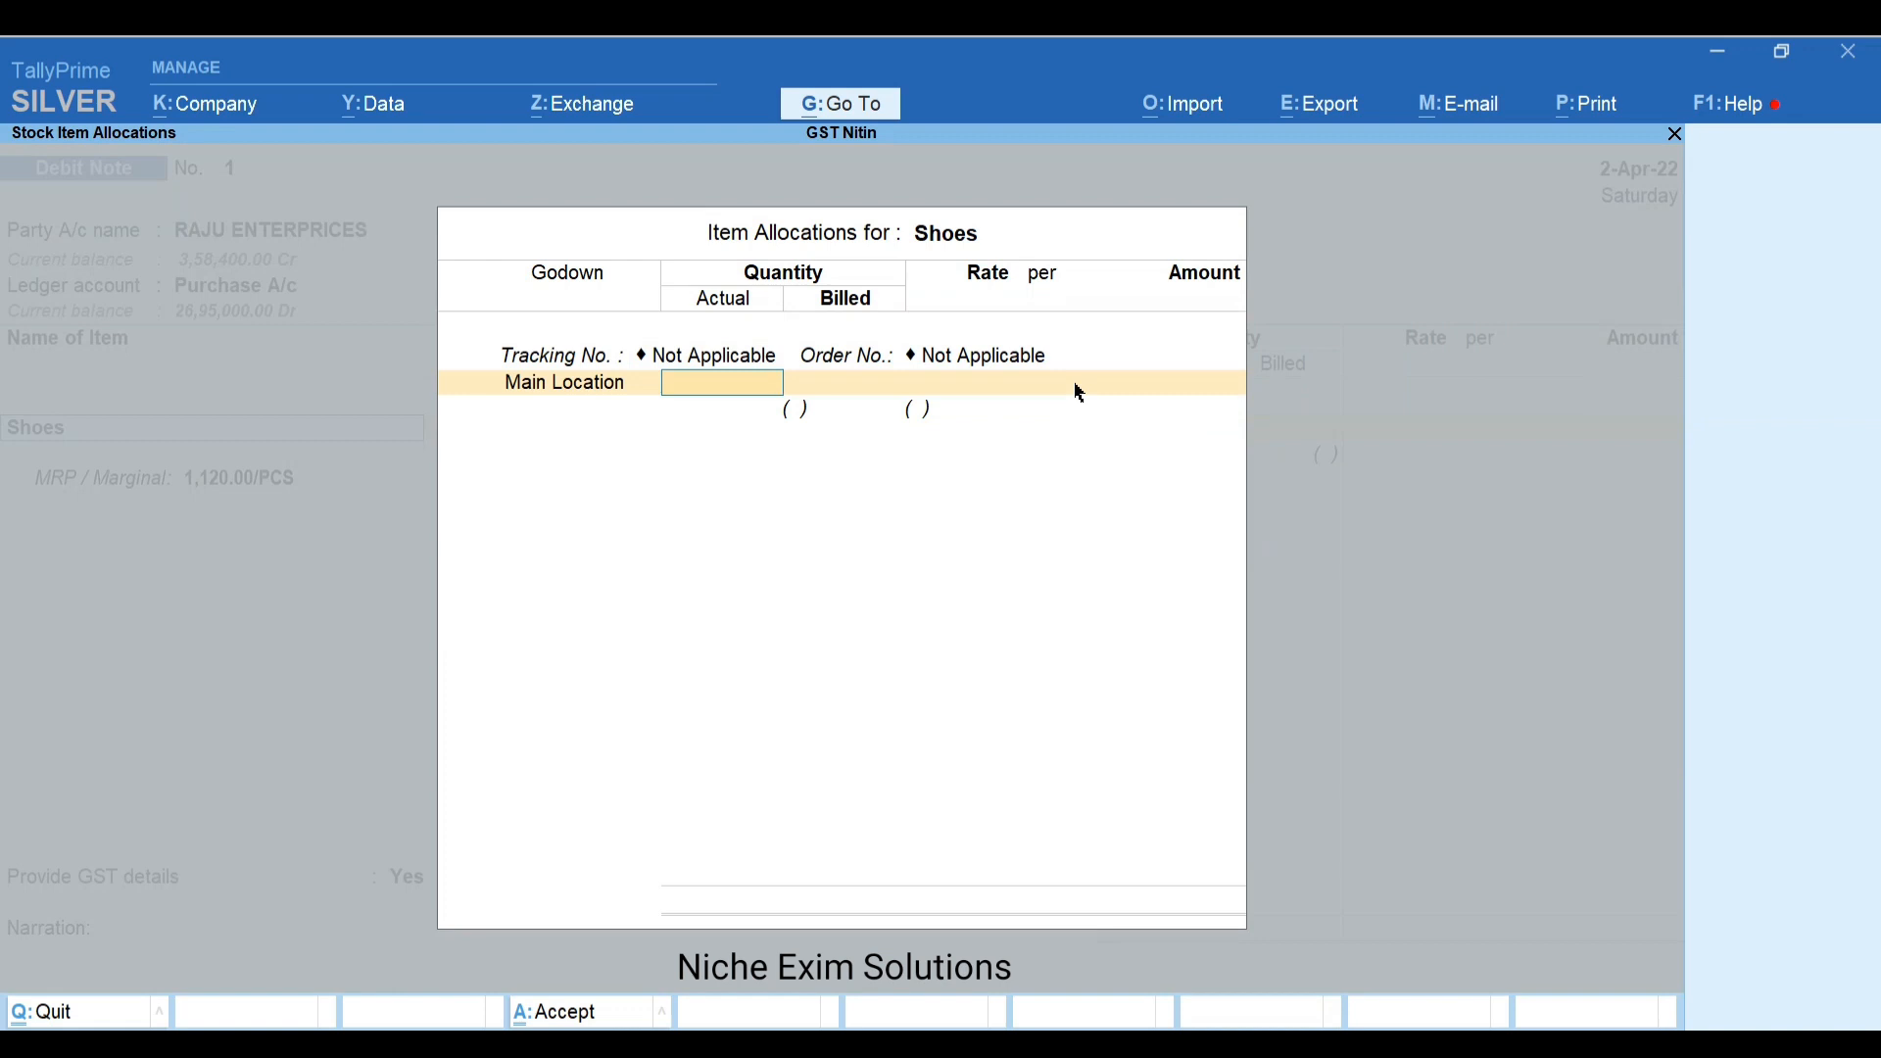
Allocate 10 PCS of Shoes at 400.00 per PCS and finish the item entry on the debit note
{"action": "type", "text": "10"}
{"action": "key", "text": "Return"}
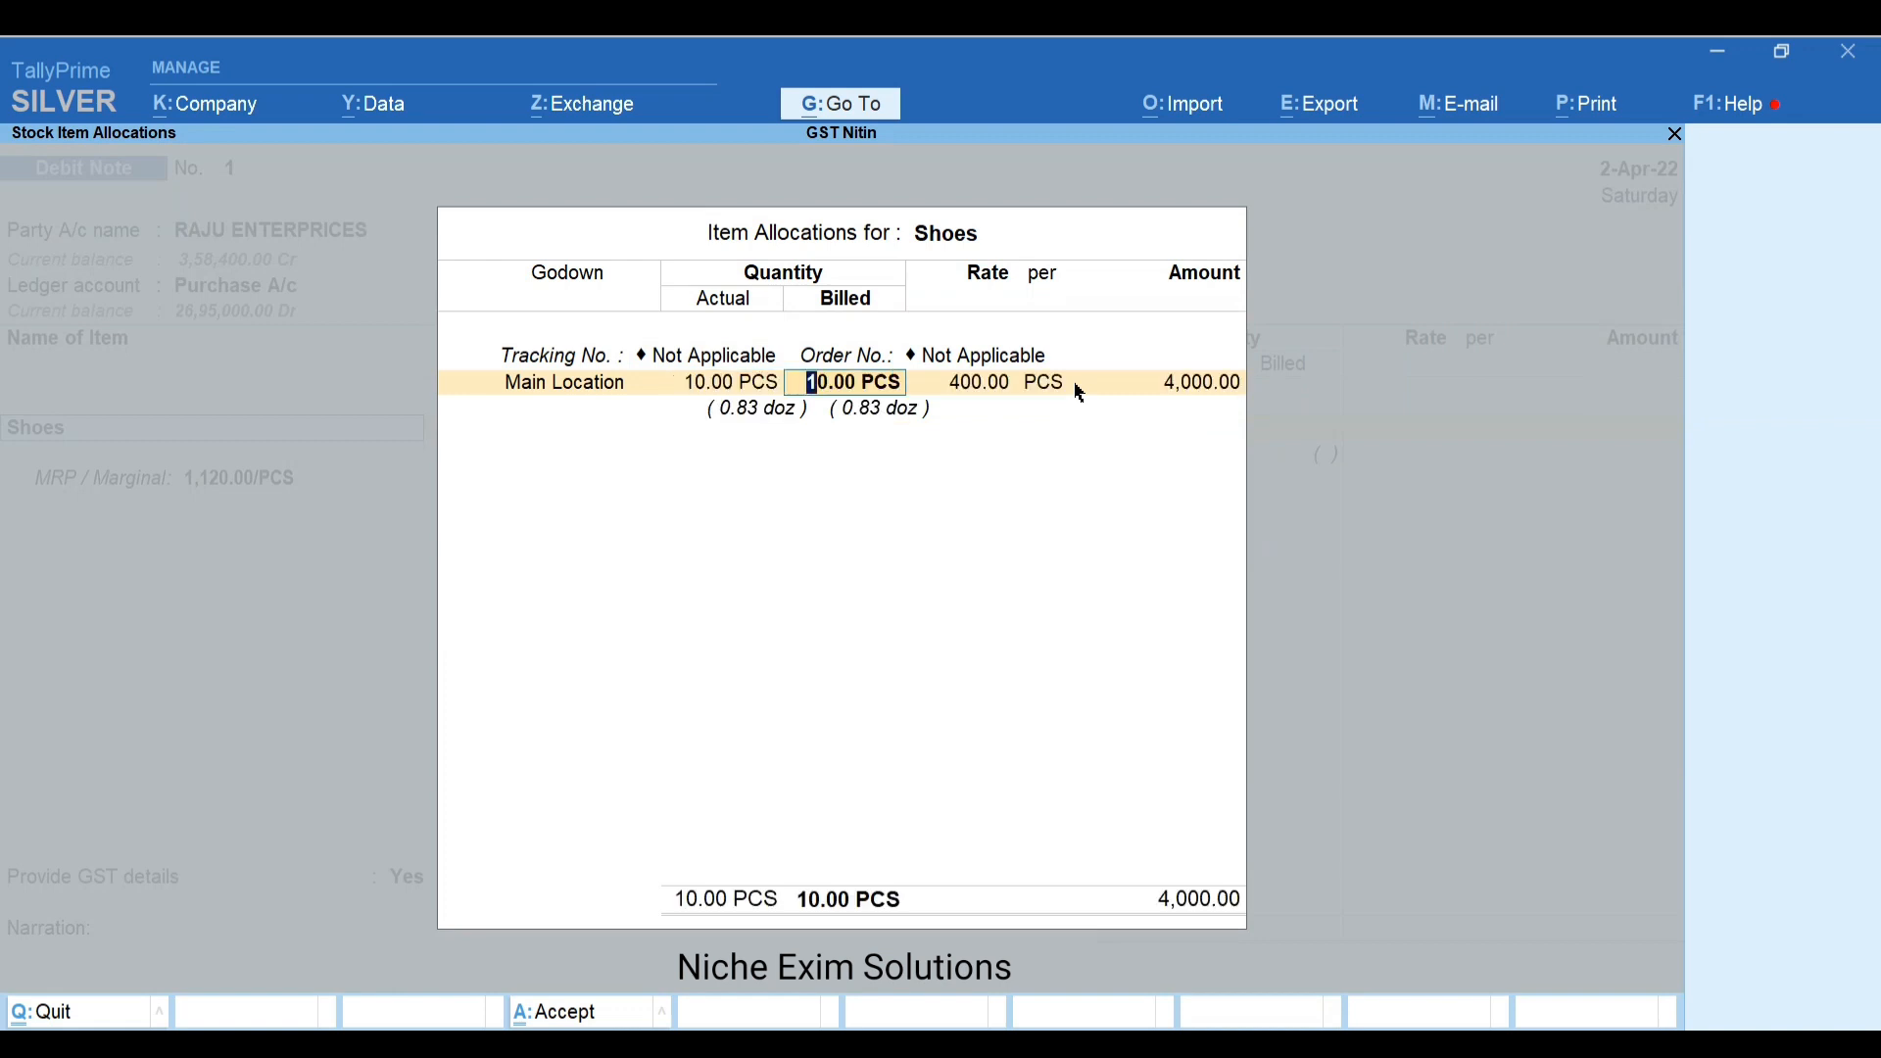
{"action": "key", "text": "Return"}
{"action": "key", "text": "Return"}
{"action": "key", "text": "Return"}
{"action": "key", "text": "Return"}
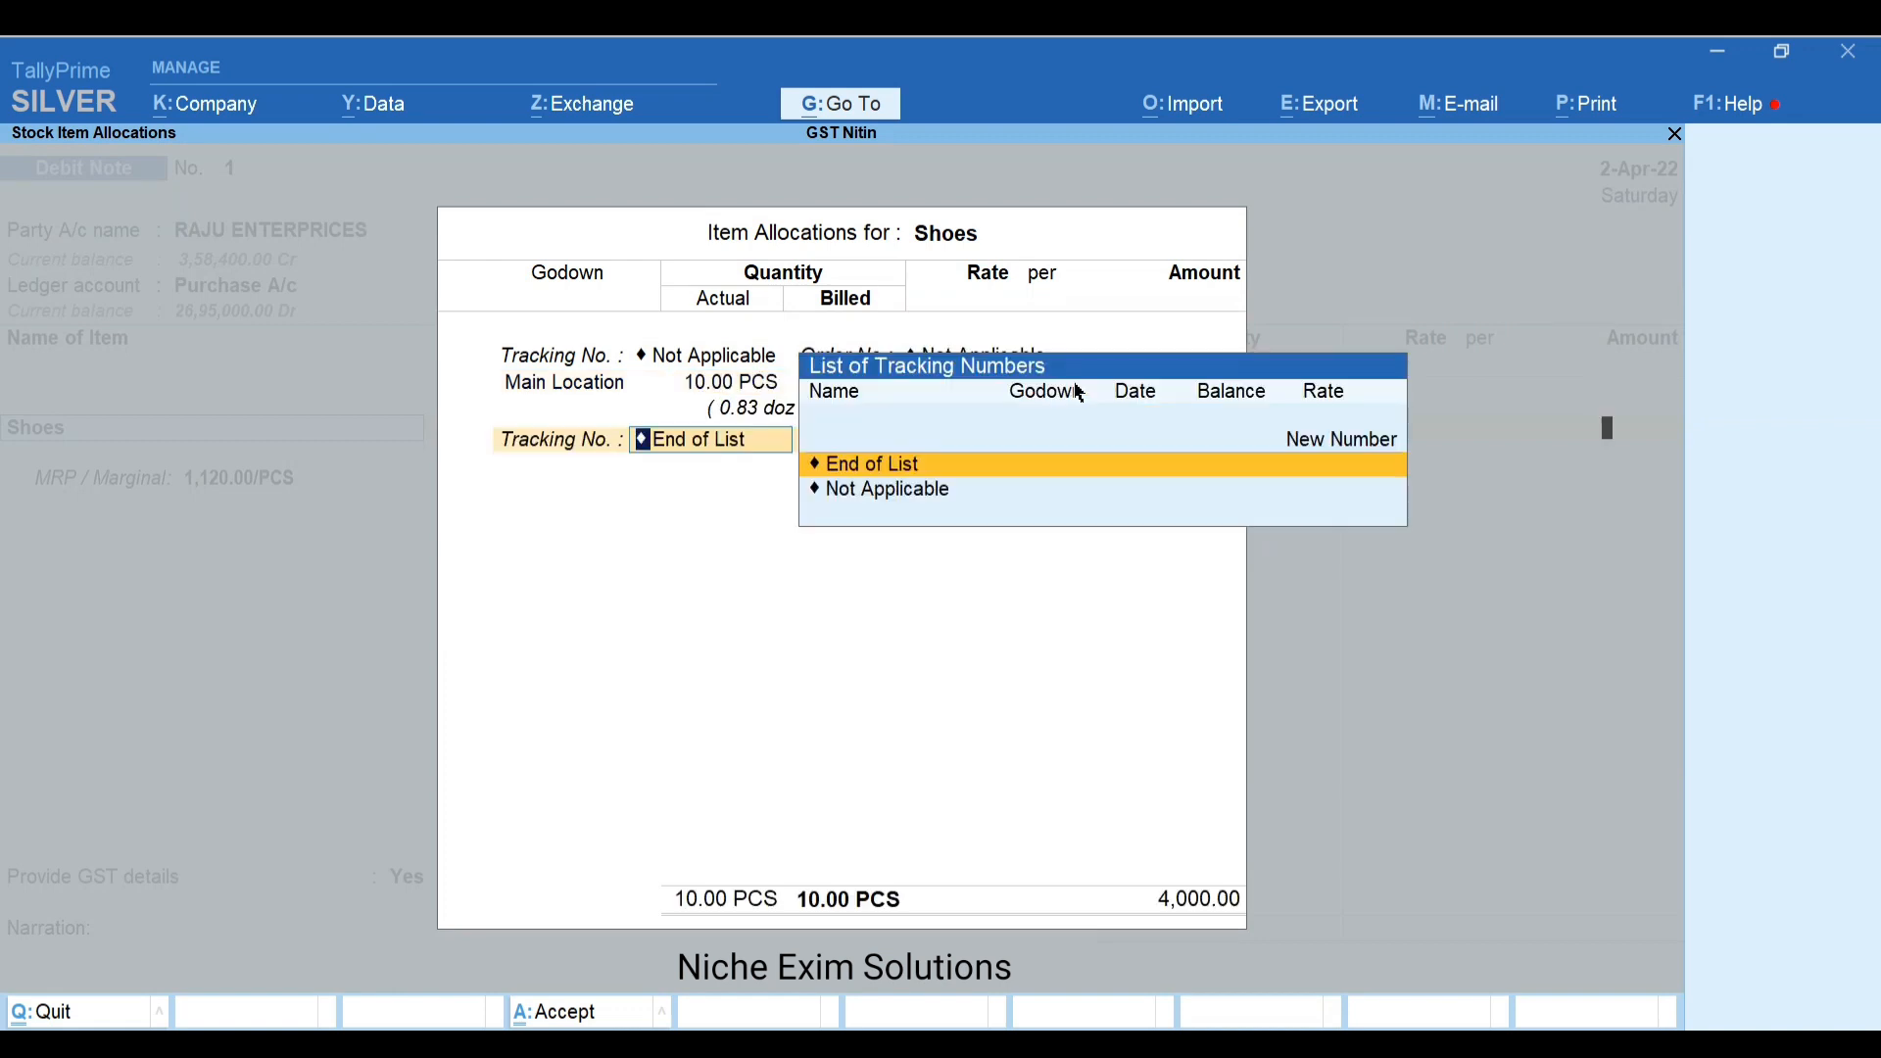
{"action": "key", "text": "Return"}
{"action": "key", "text": "Return"}
{"action": "key", "text": "Return"}
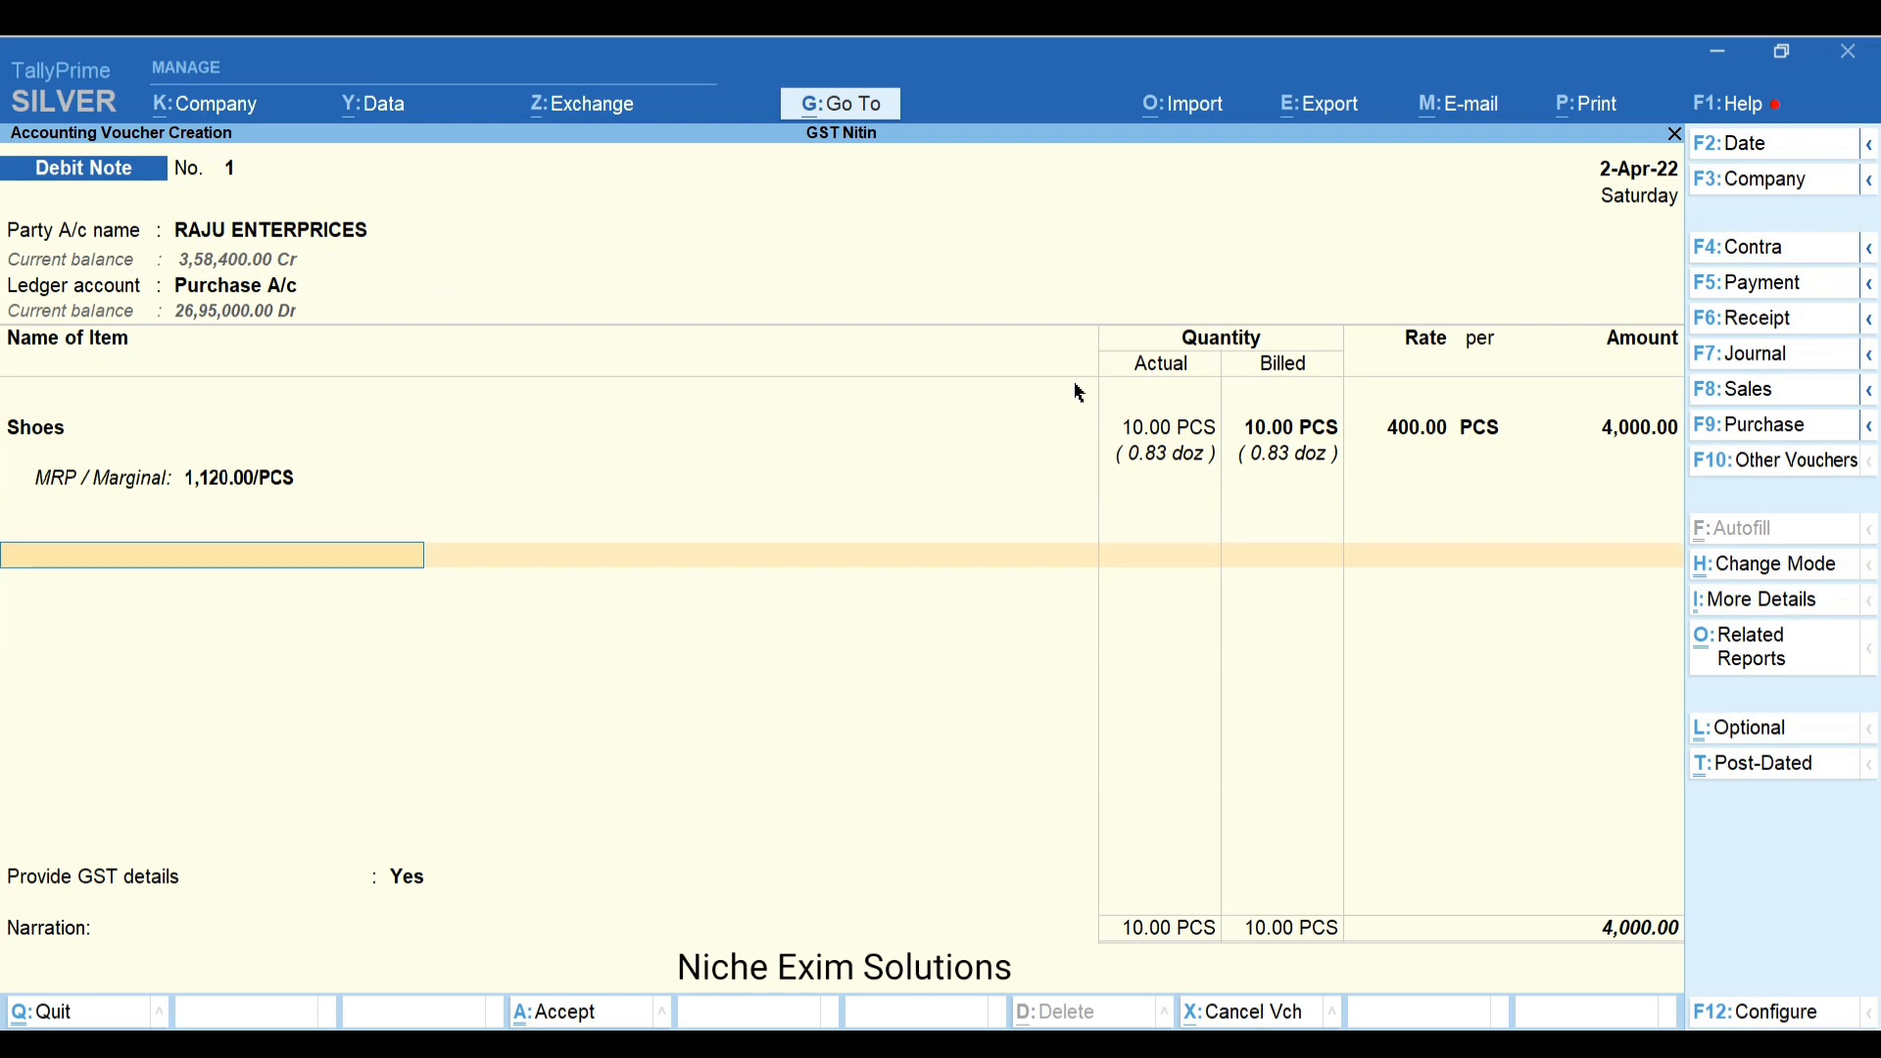
Add the CGST and SGST tax ledgers to the debit note below the Shoes item
{"action": "type", "text": "CG"}
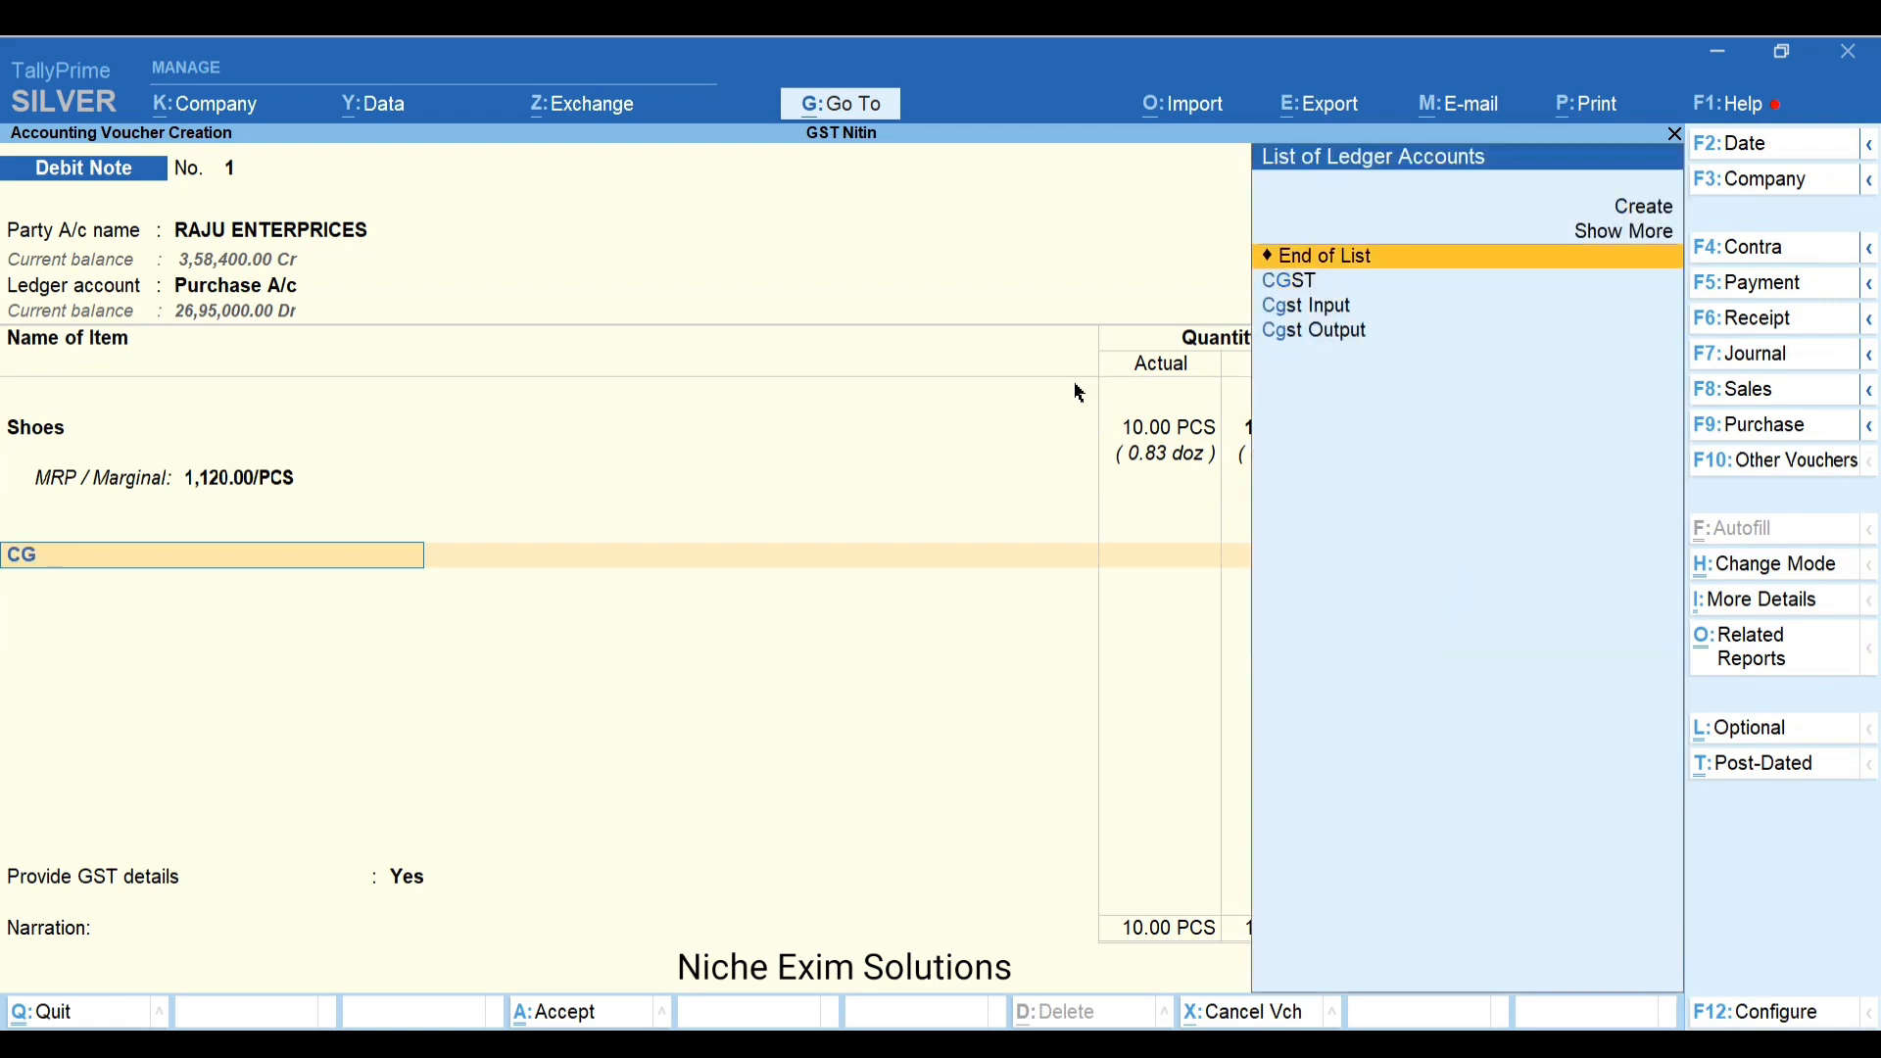
{"action": "key", "text": "Return"}
{"action": "key", "text": "Return"}
{"action": "key", "text": "Return"}
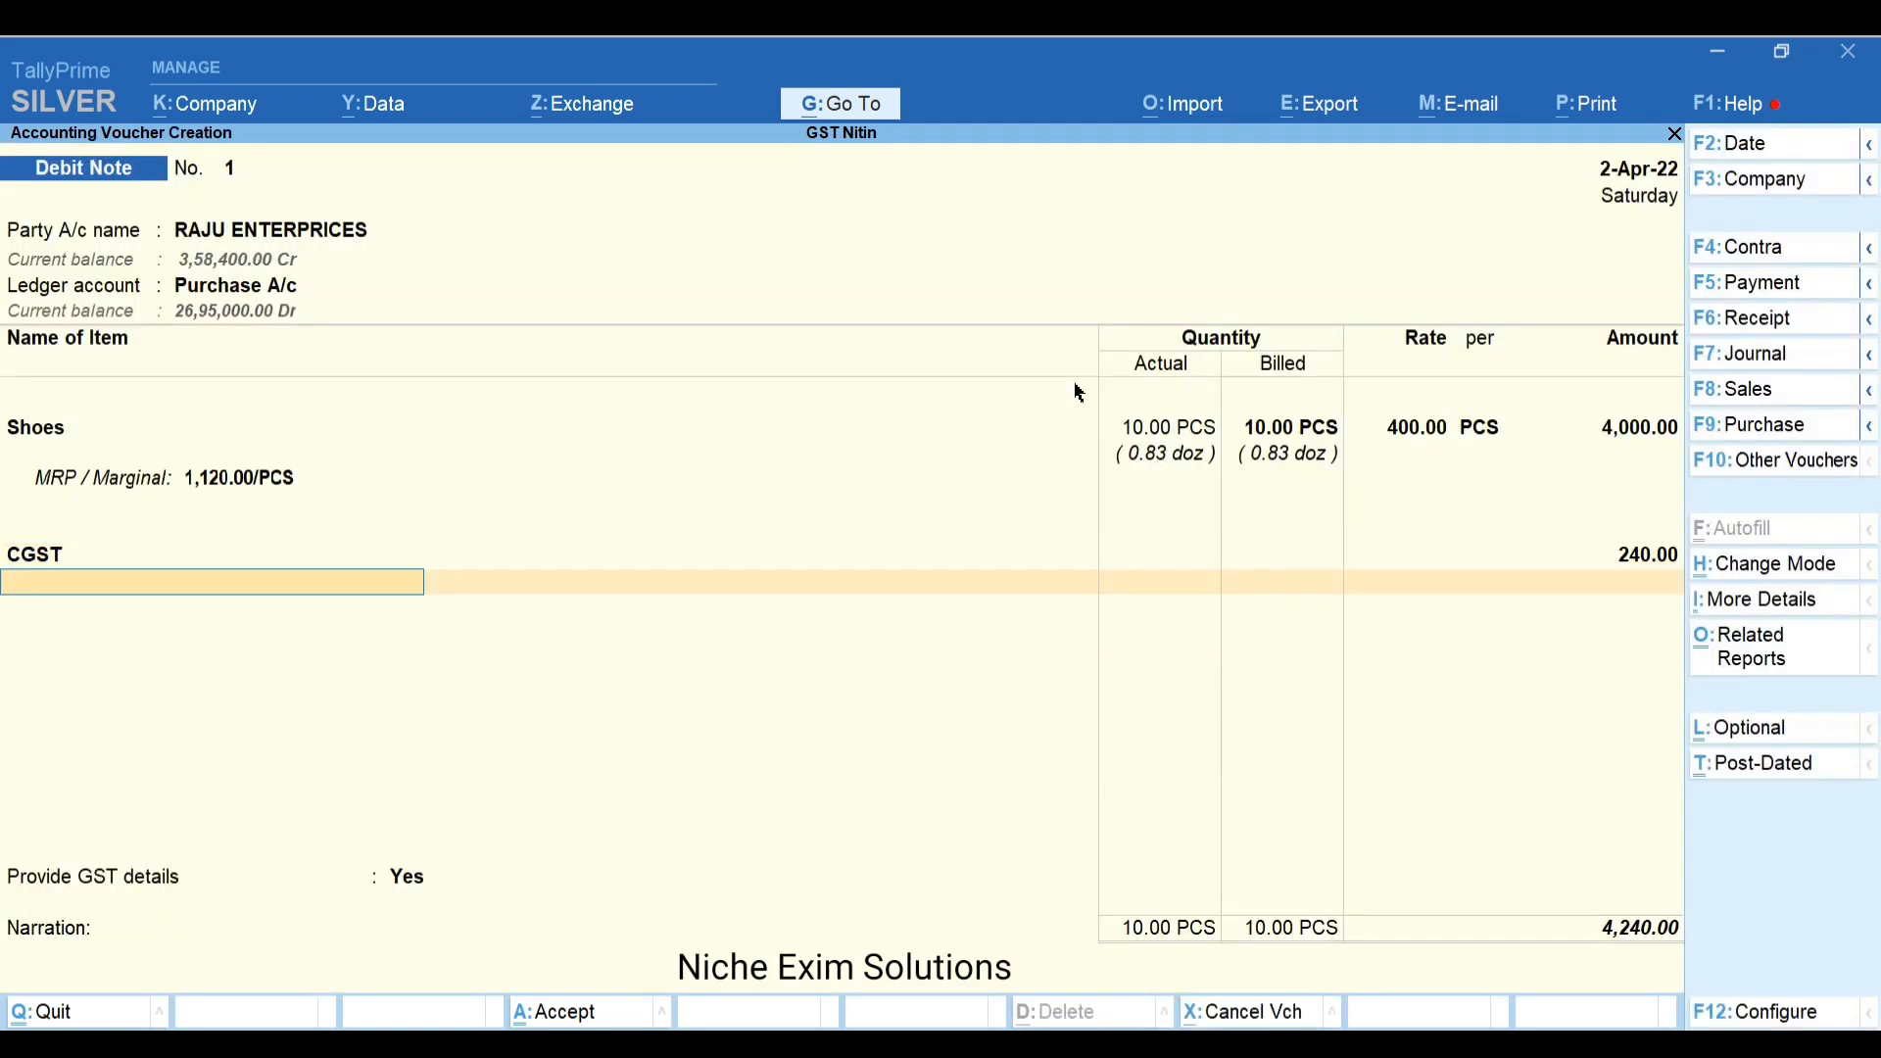
{"action": "type", "text": "SG"}
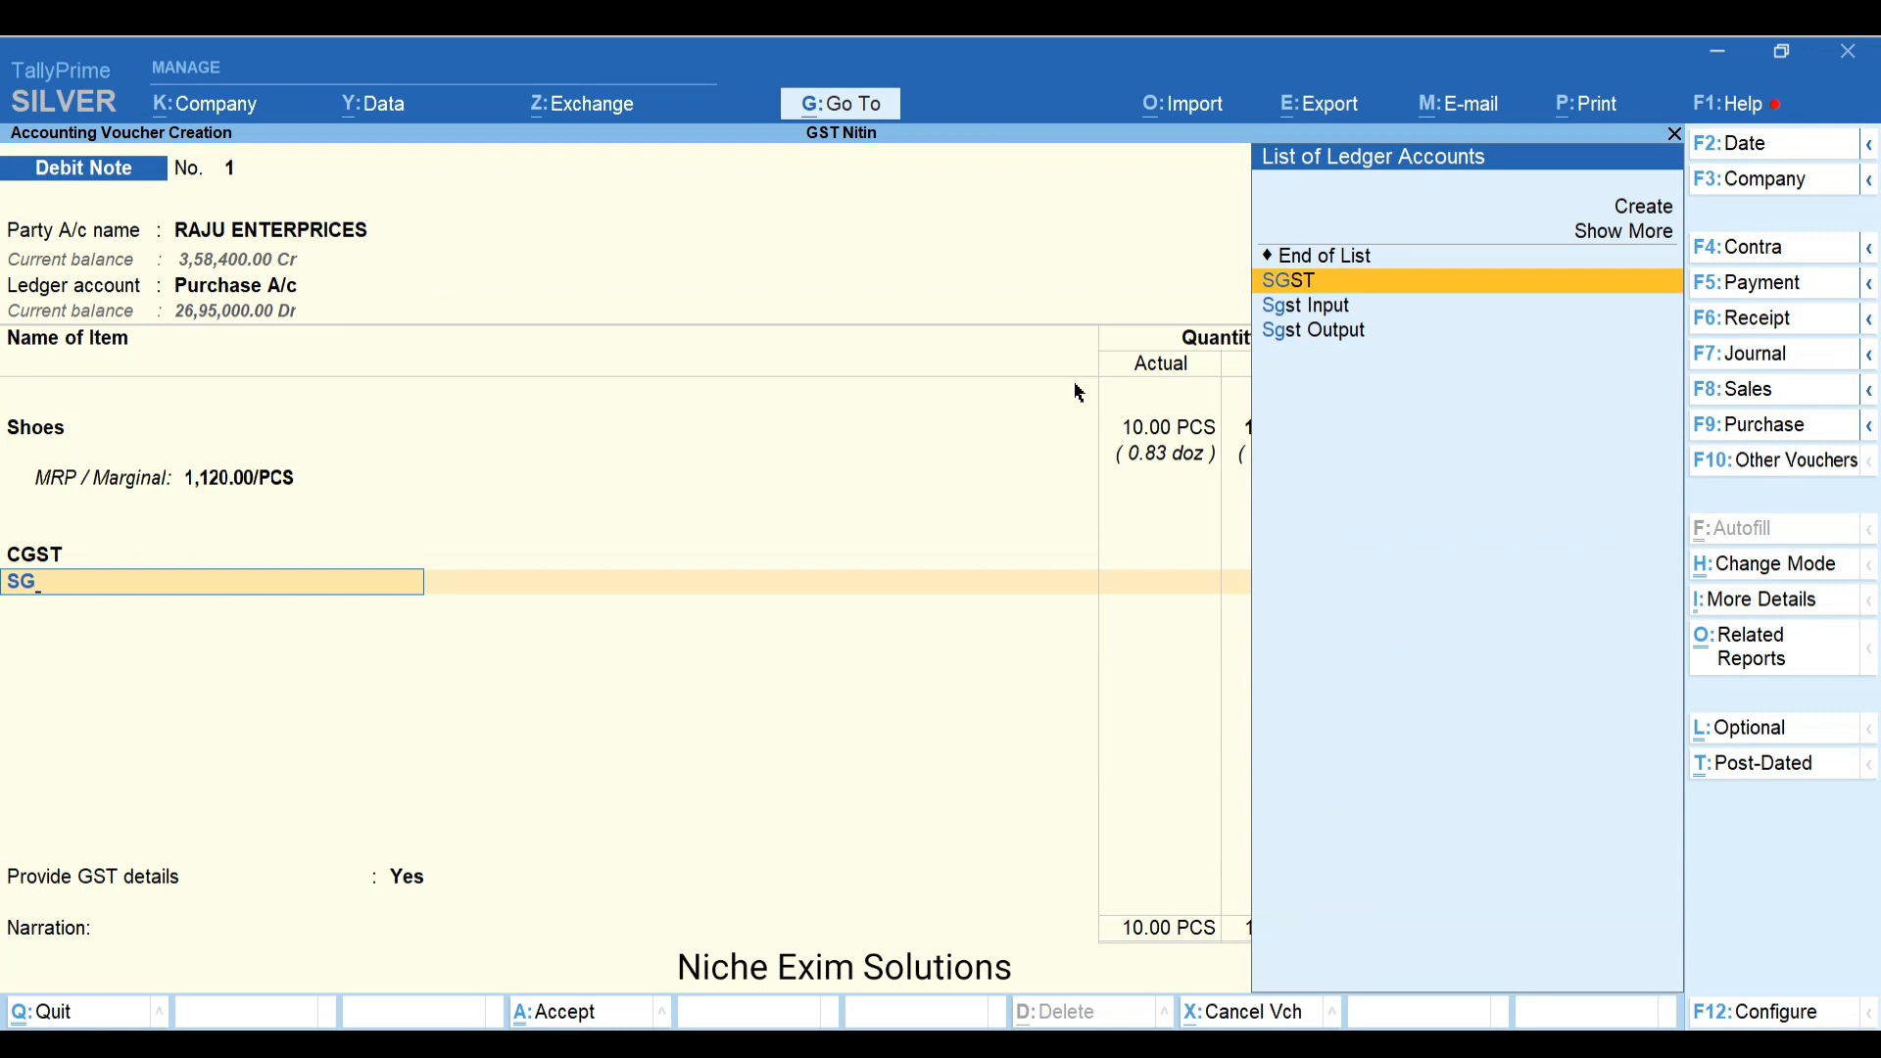
{"action": "key", "text": "Return"}
{"action": "key", "text": "Return"}
{"action": "key", "text": "Return"}
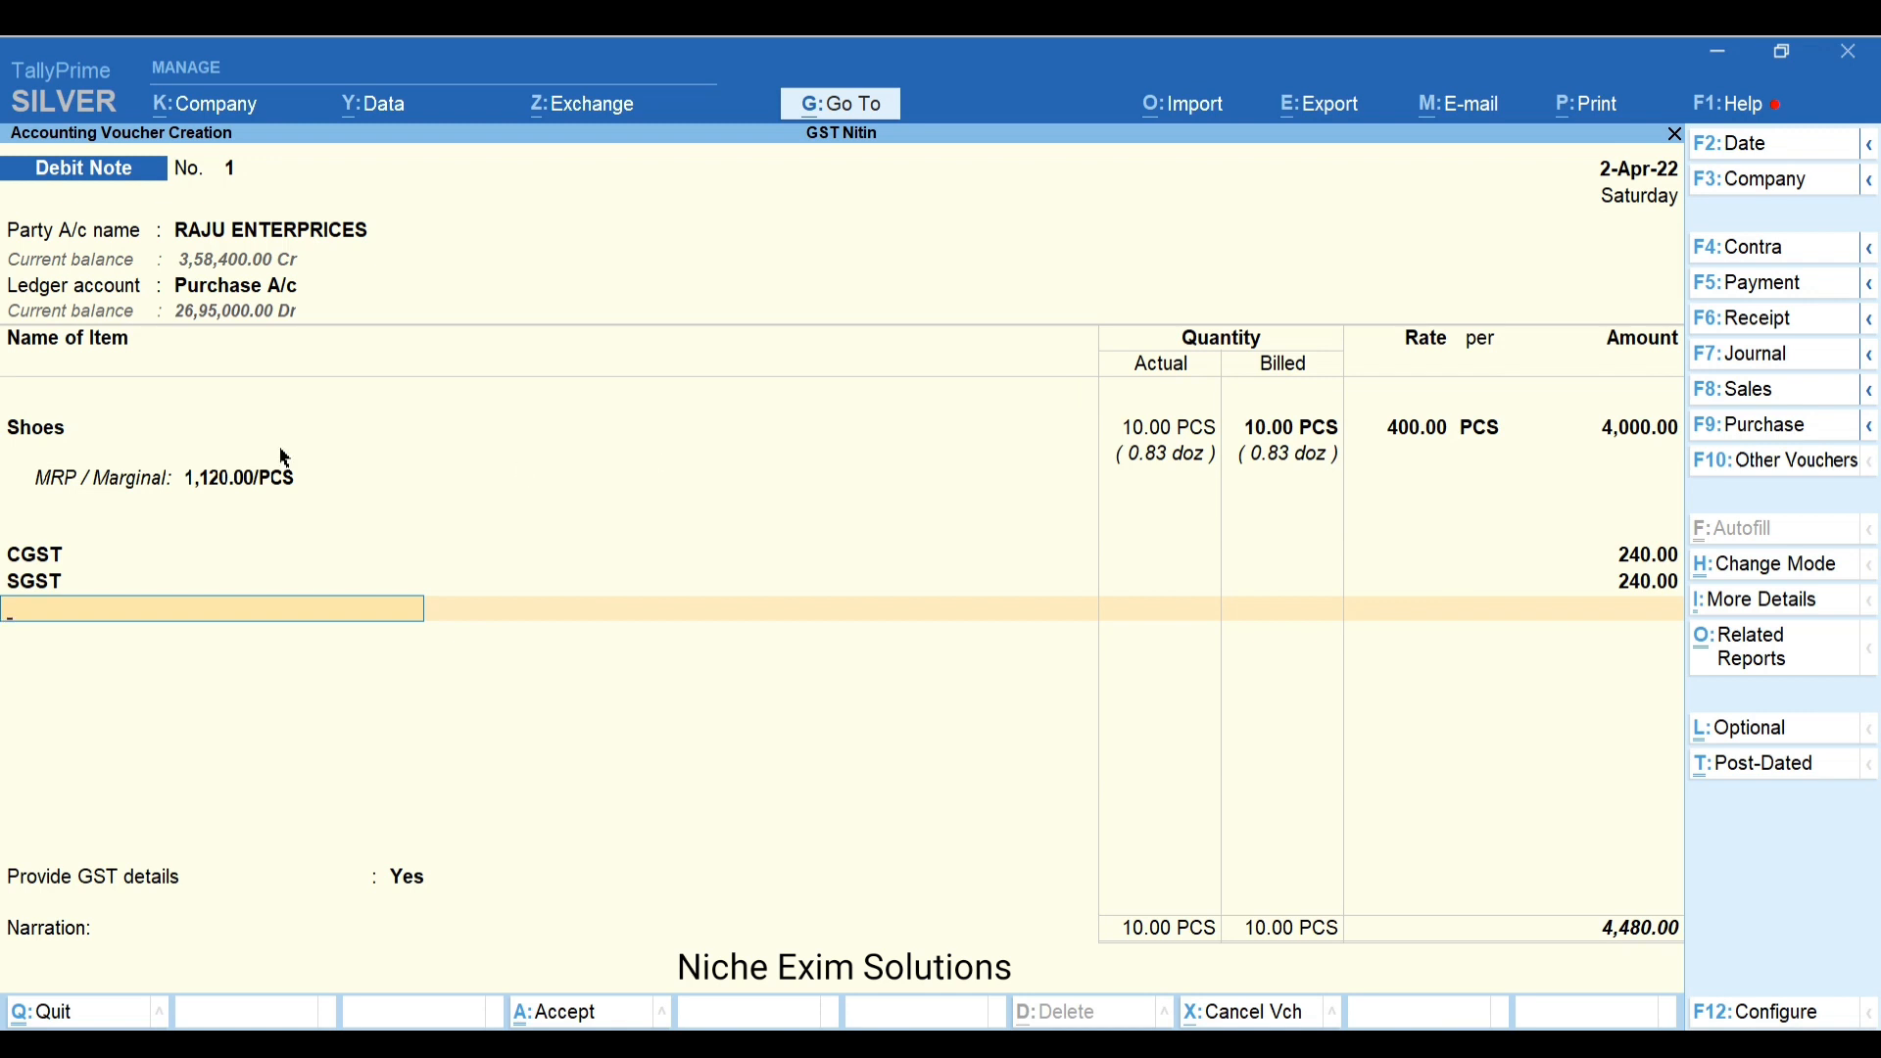
Examine the GST rates in the Shoes stock item's master, and return through its allocation to the debit note
{"action": "left_click", "coordinate": [33, 441]}
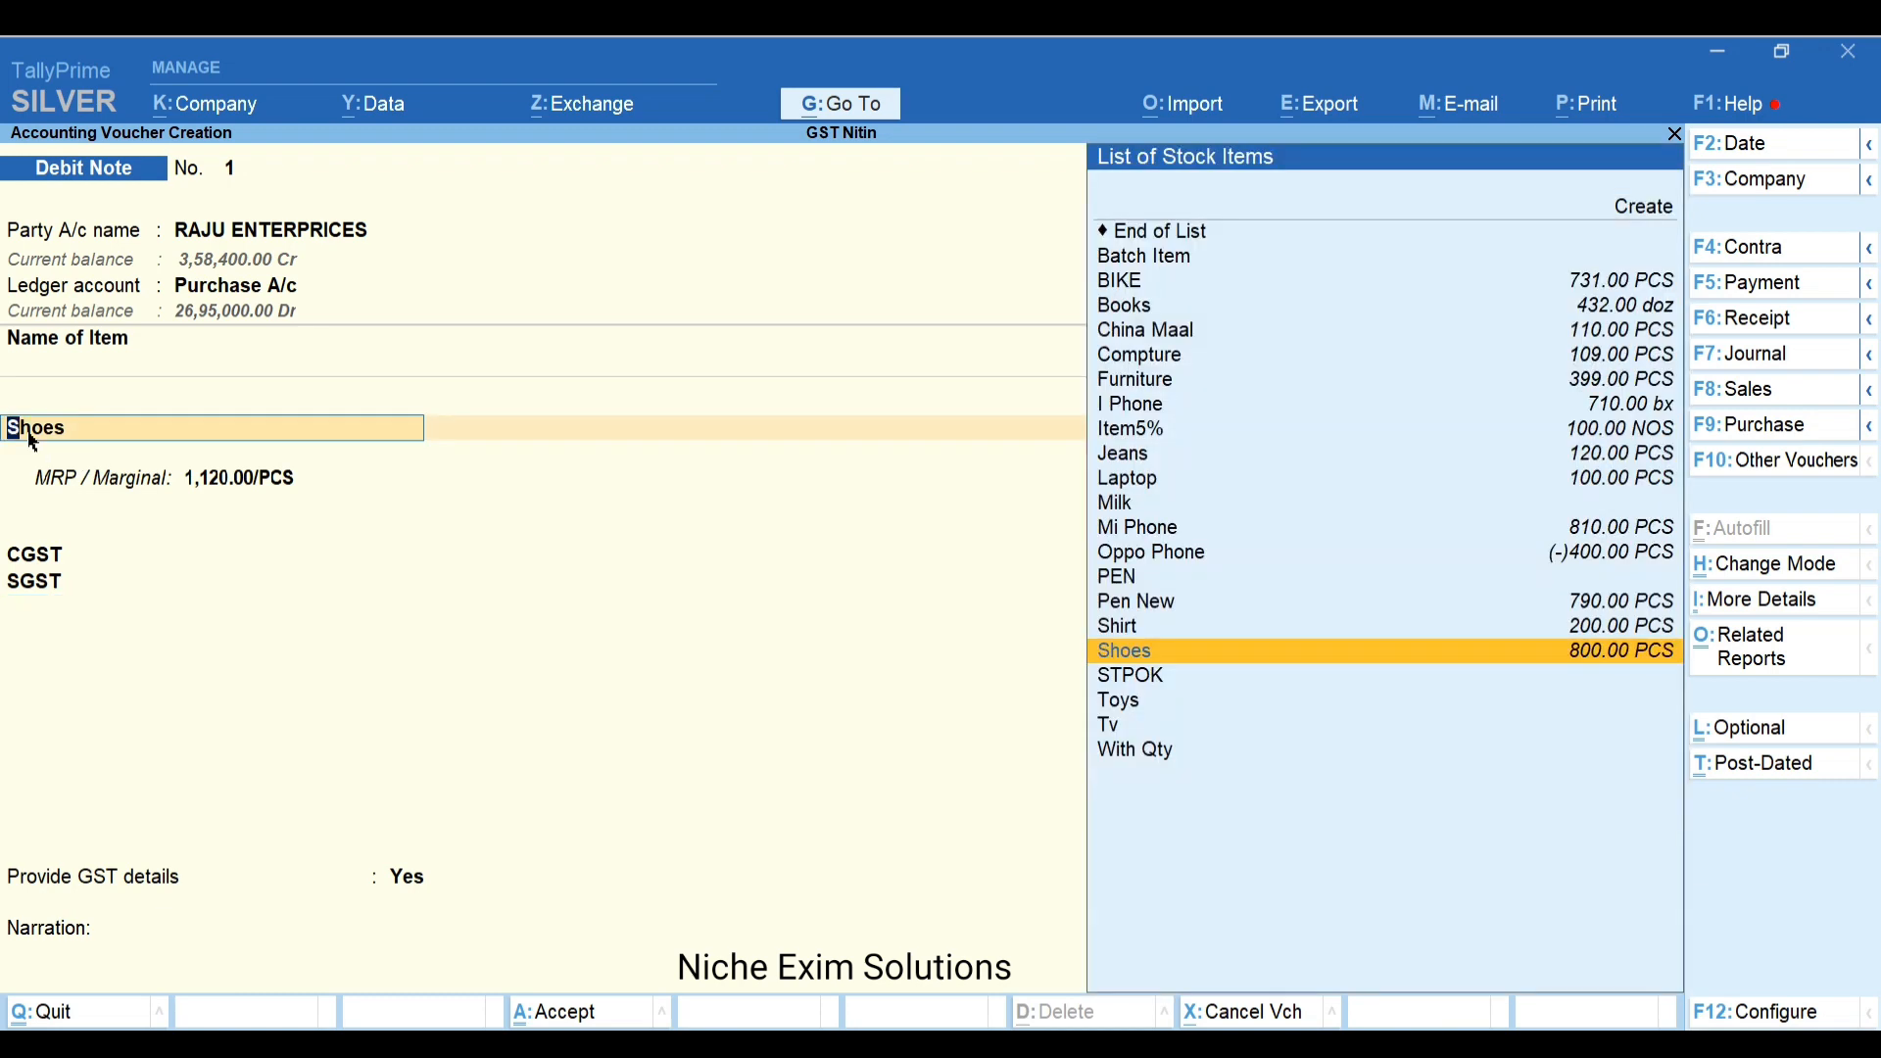
{"action": "key", "text": "ctrl"}
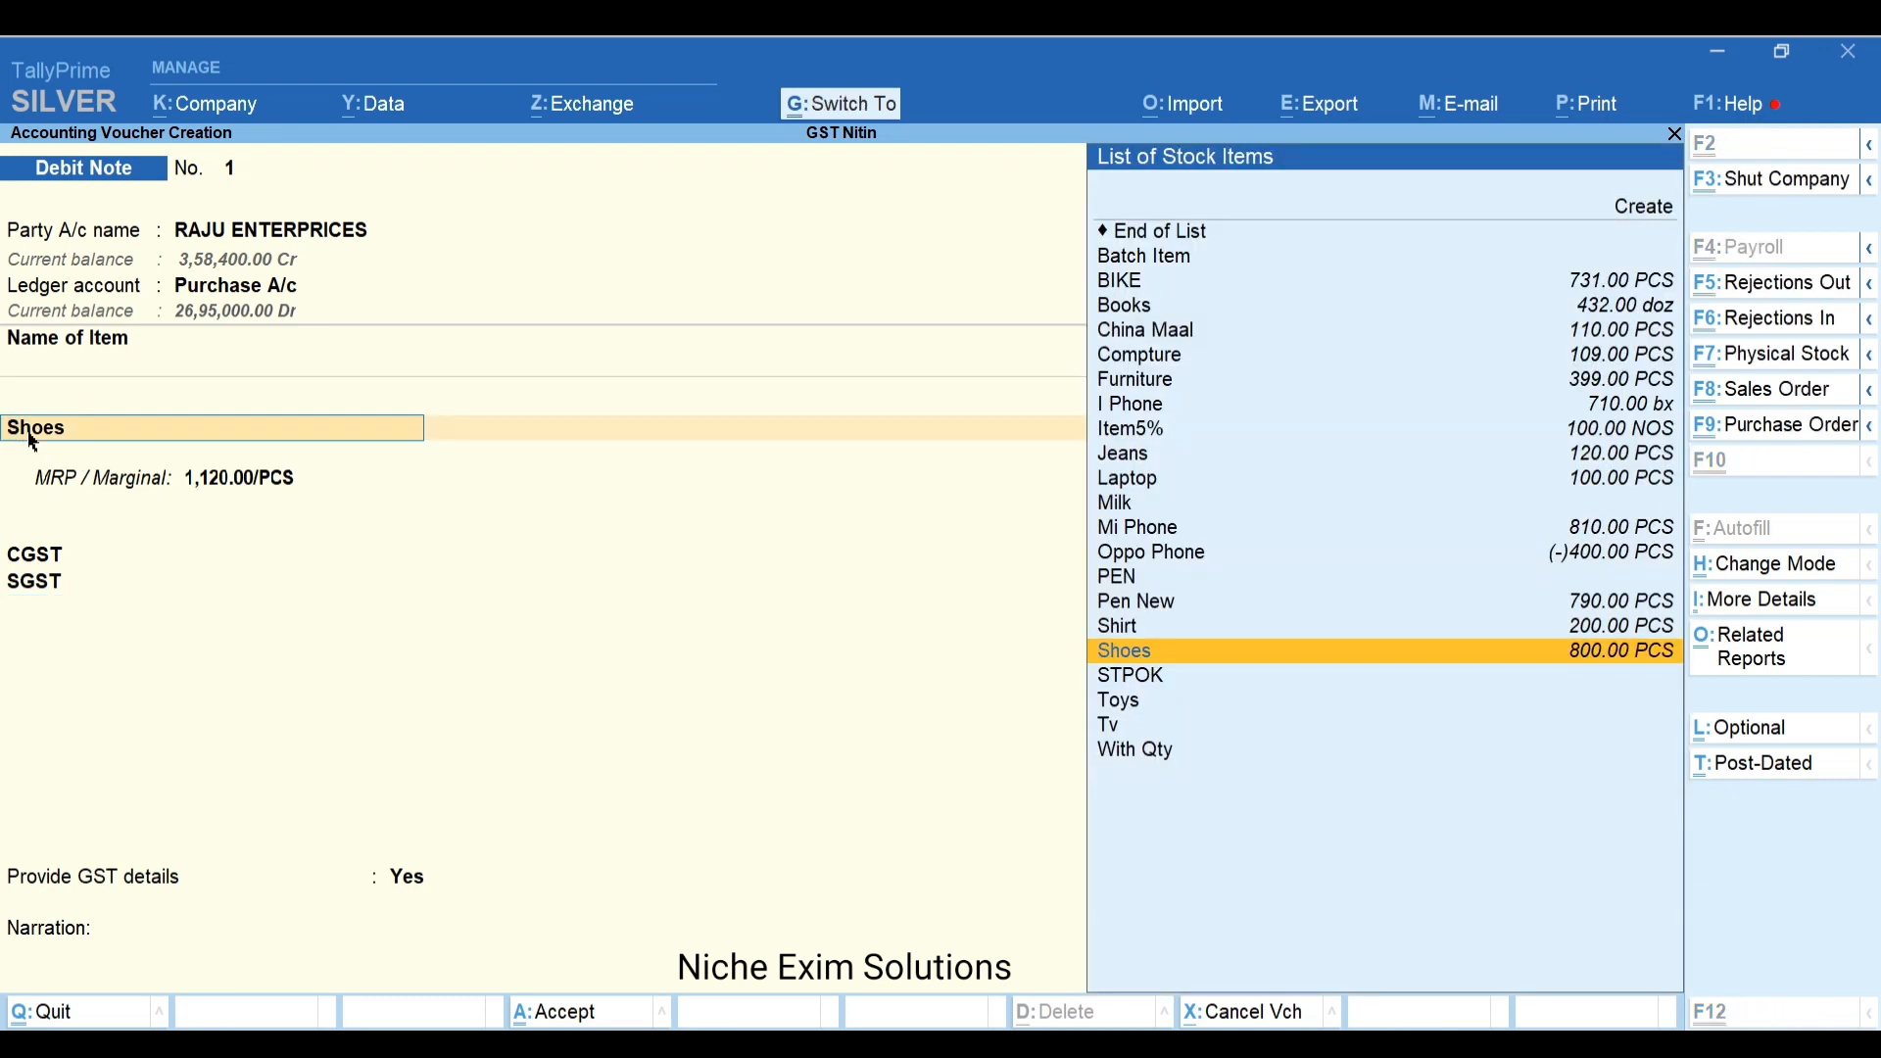
{"action": "key", "text": "ctrl+Return"}
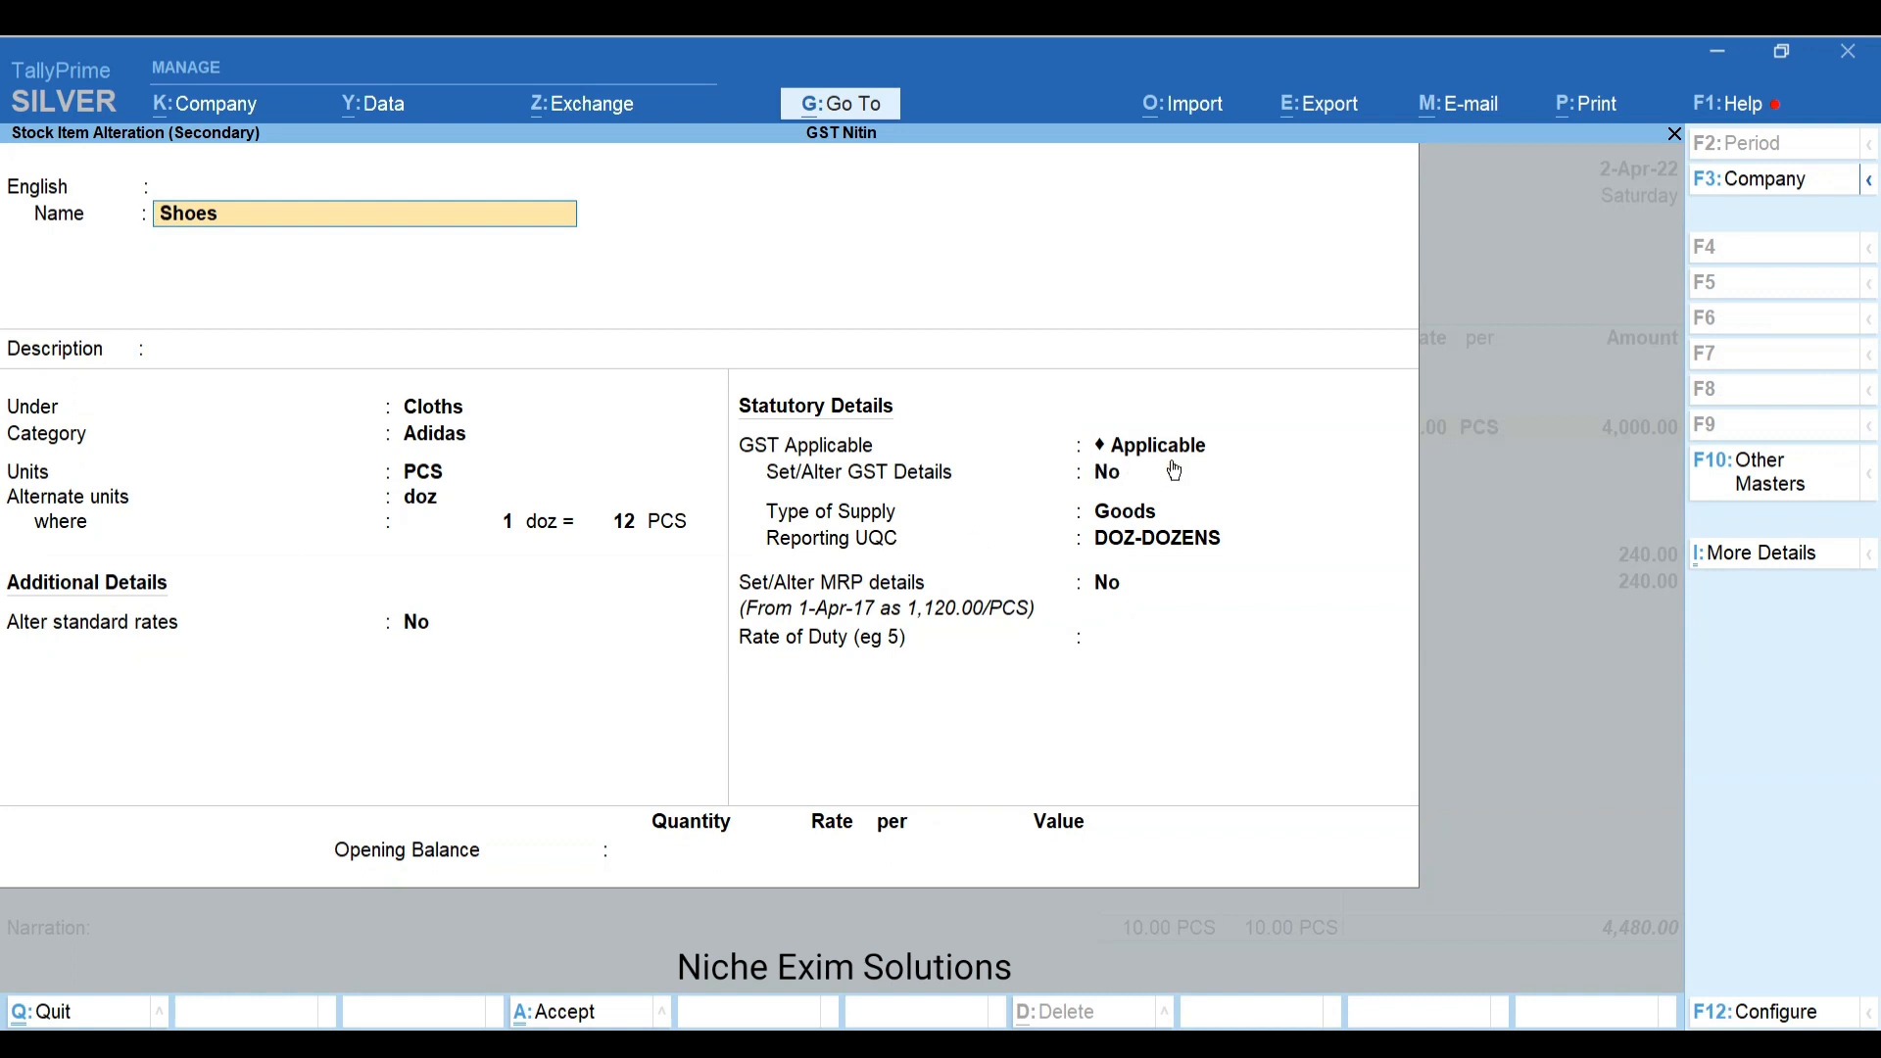
{"action": "left_click", "coordinate": [1124, 482]}
{"action": "type", "text": "Y"}
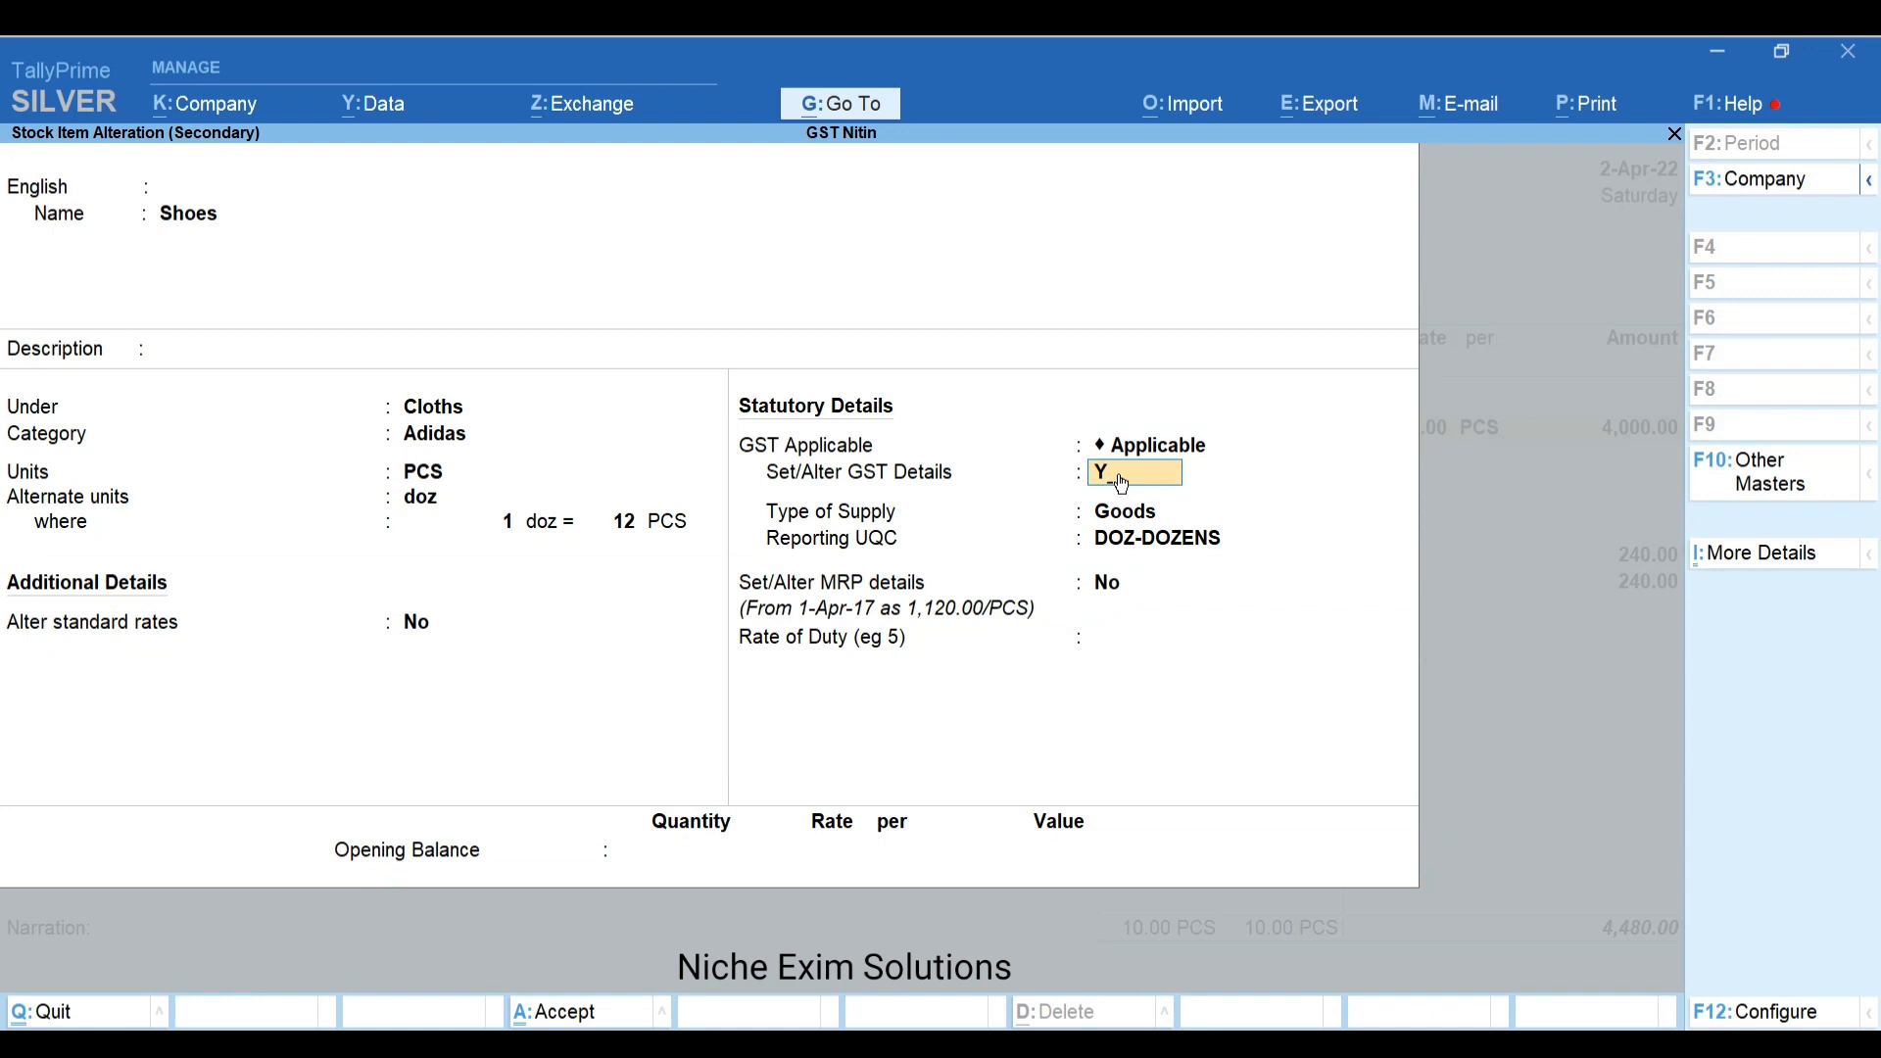
{"action": "key", "text": "Return"}
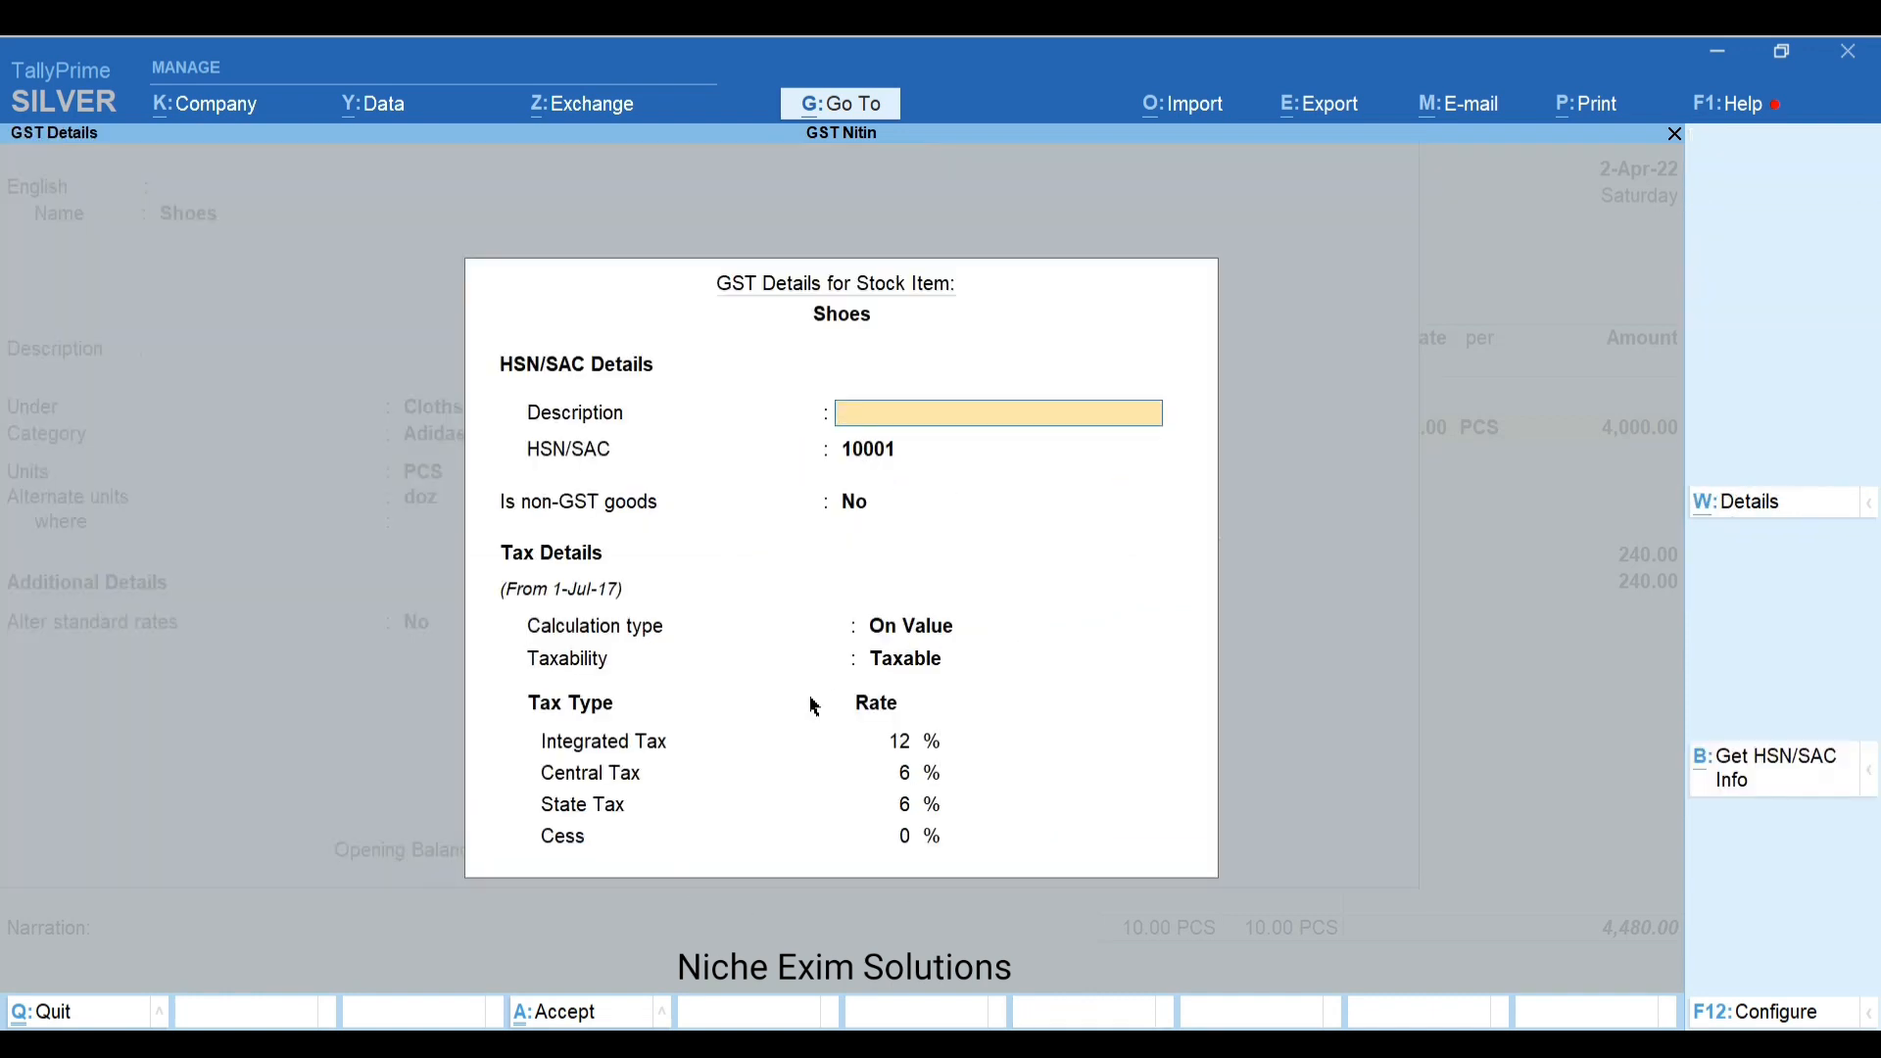
{"action": "key", "text": "ctrl+a"}
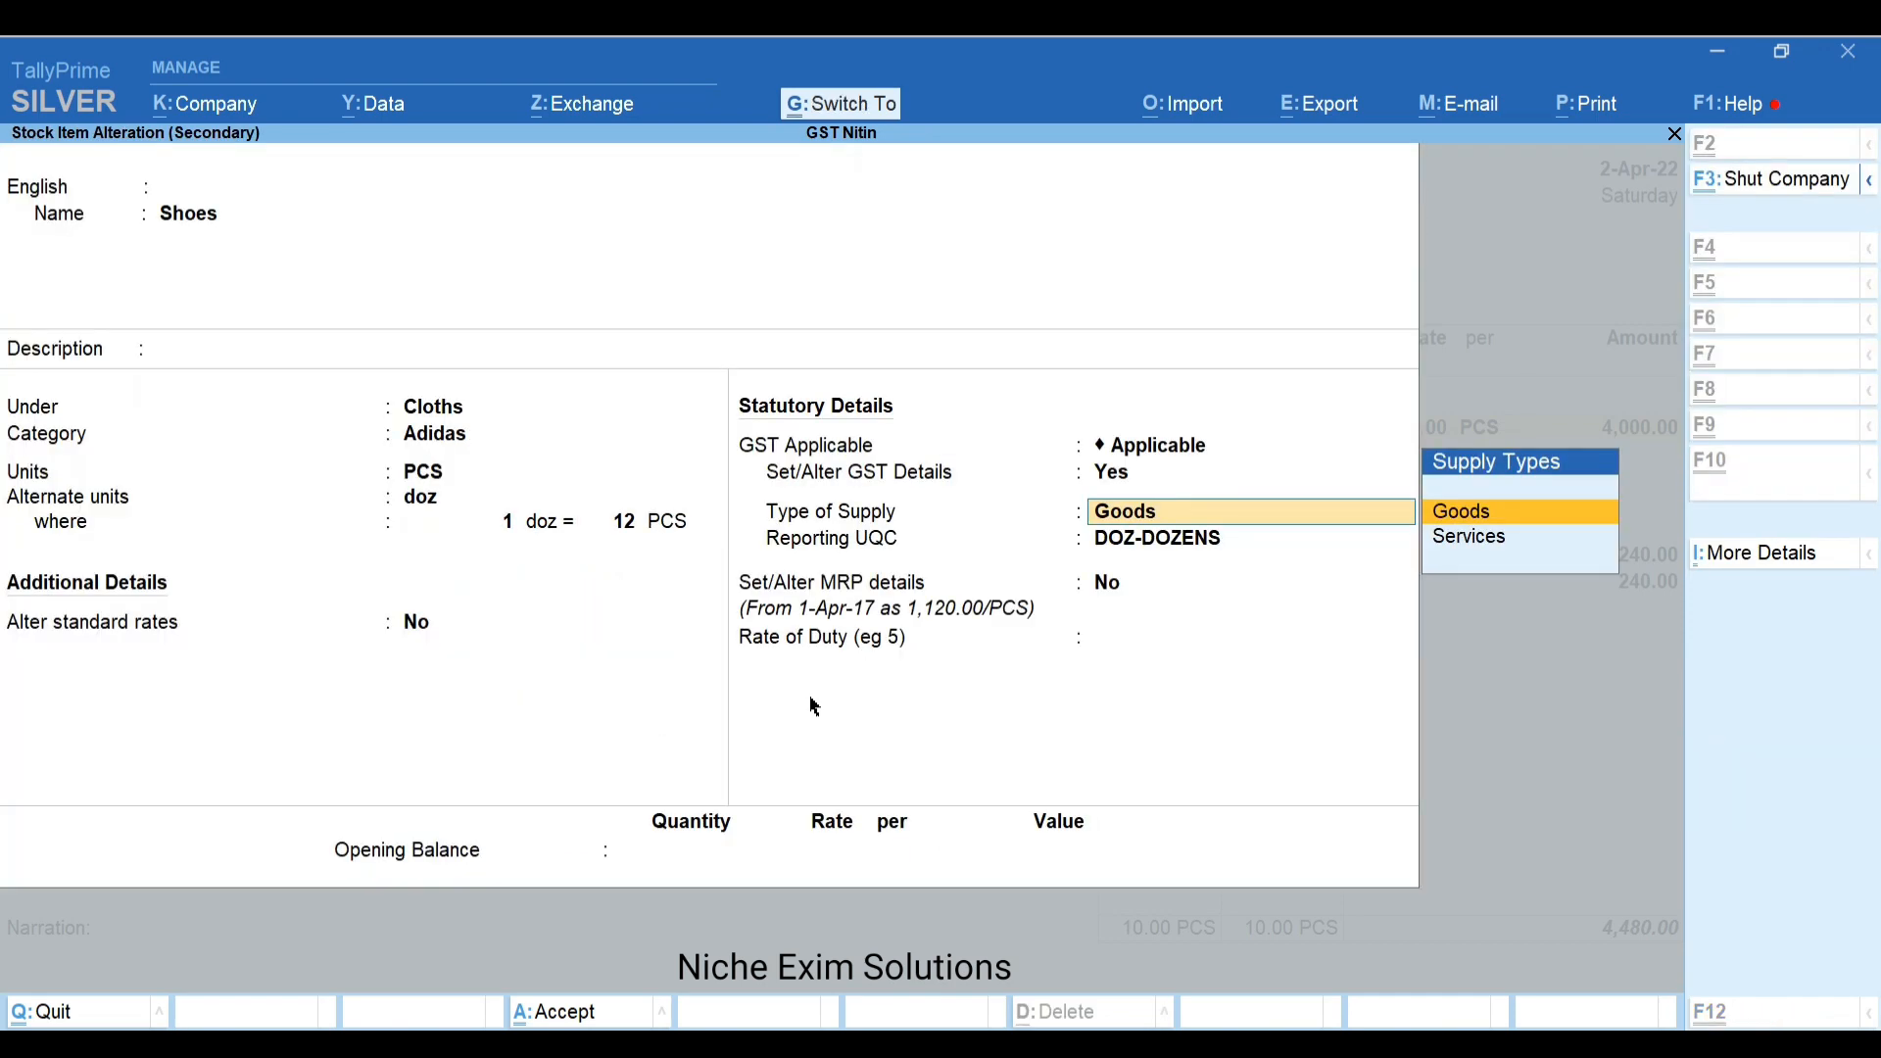
{"action": "key", "text": "ctrl+a"}
{"action": "key", "text": "Return"}
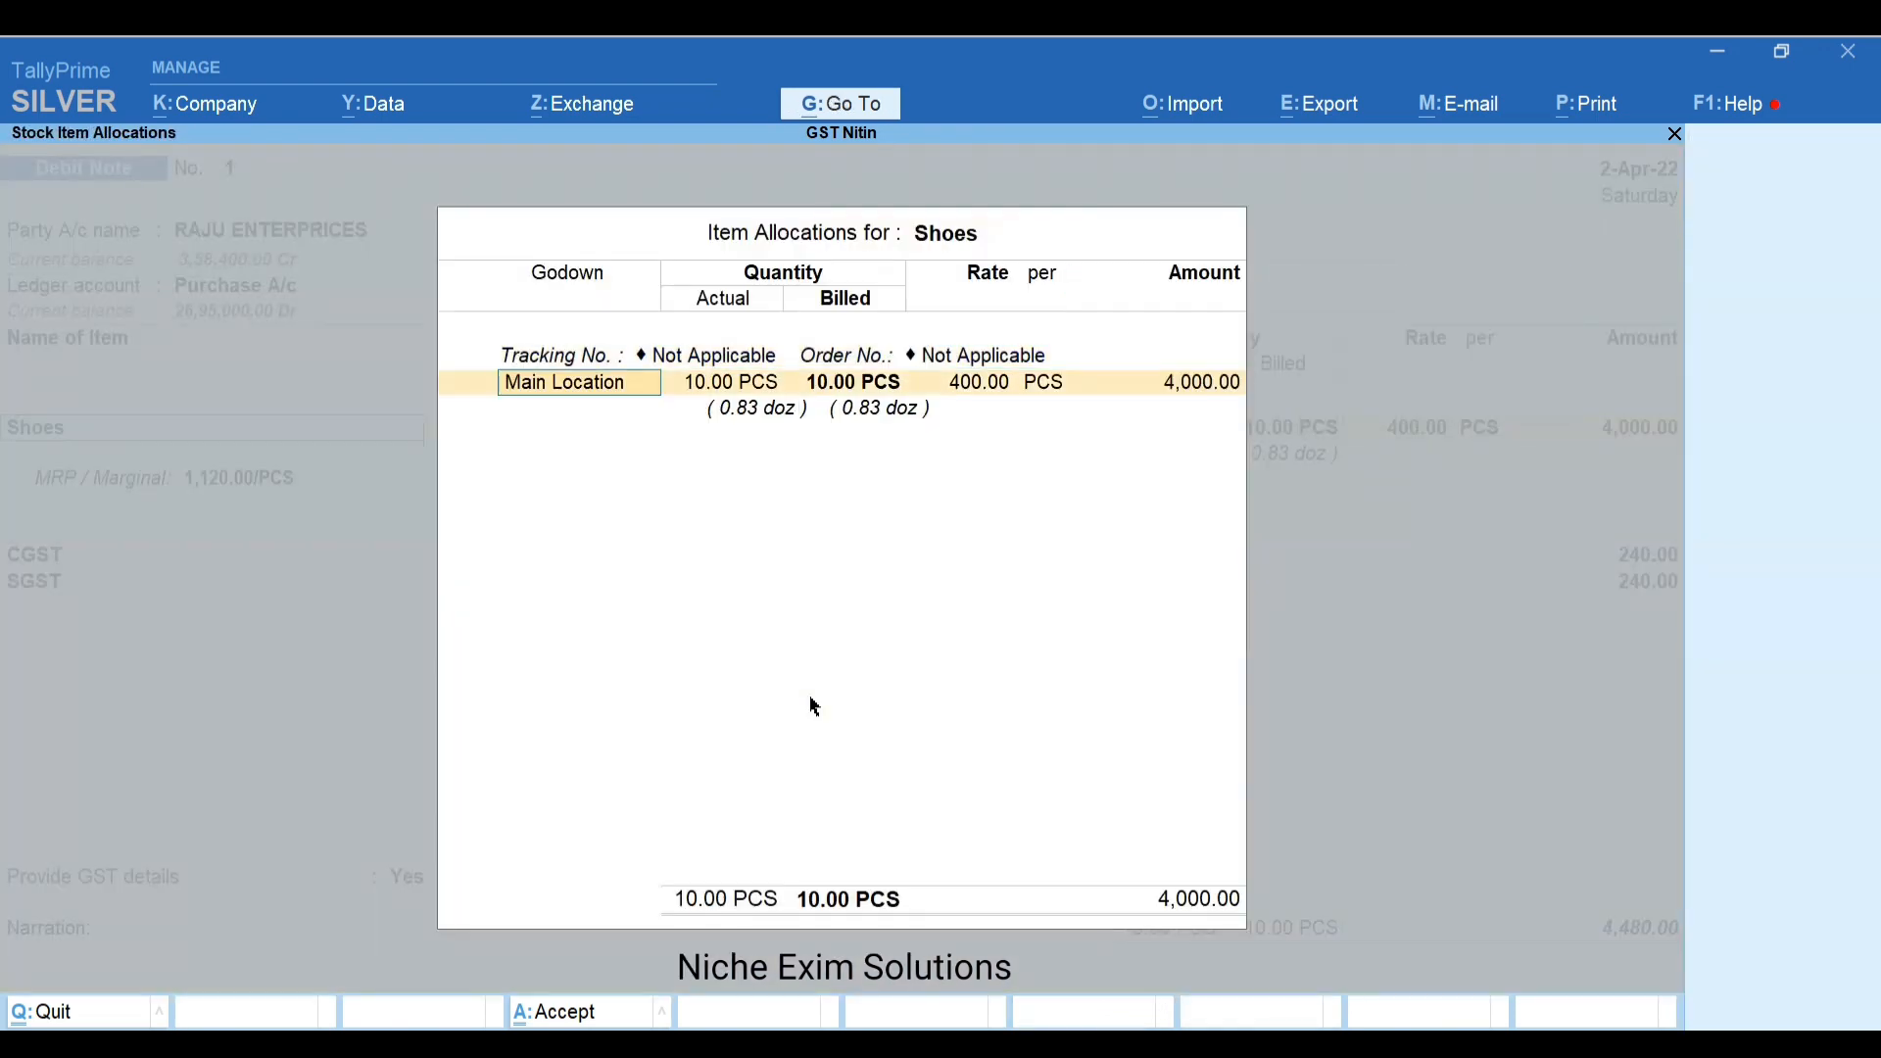
{"action": "key", "text": "Return"}
{"action": "key", "text": "Return"}
{"action": "key", "text": "Return"}
{"action": "key", "text": "Return"}
{"action": "key", "text": "Return"}
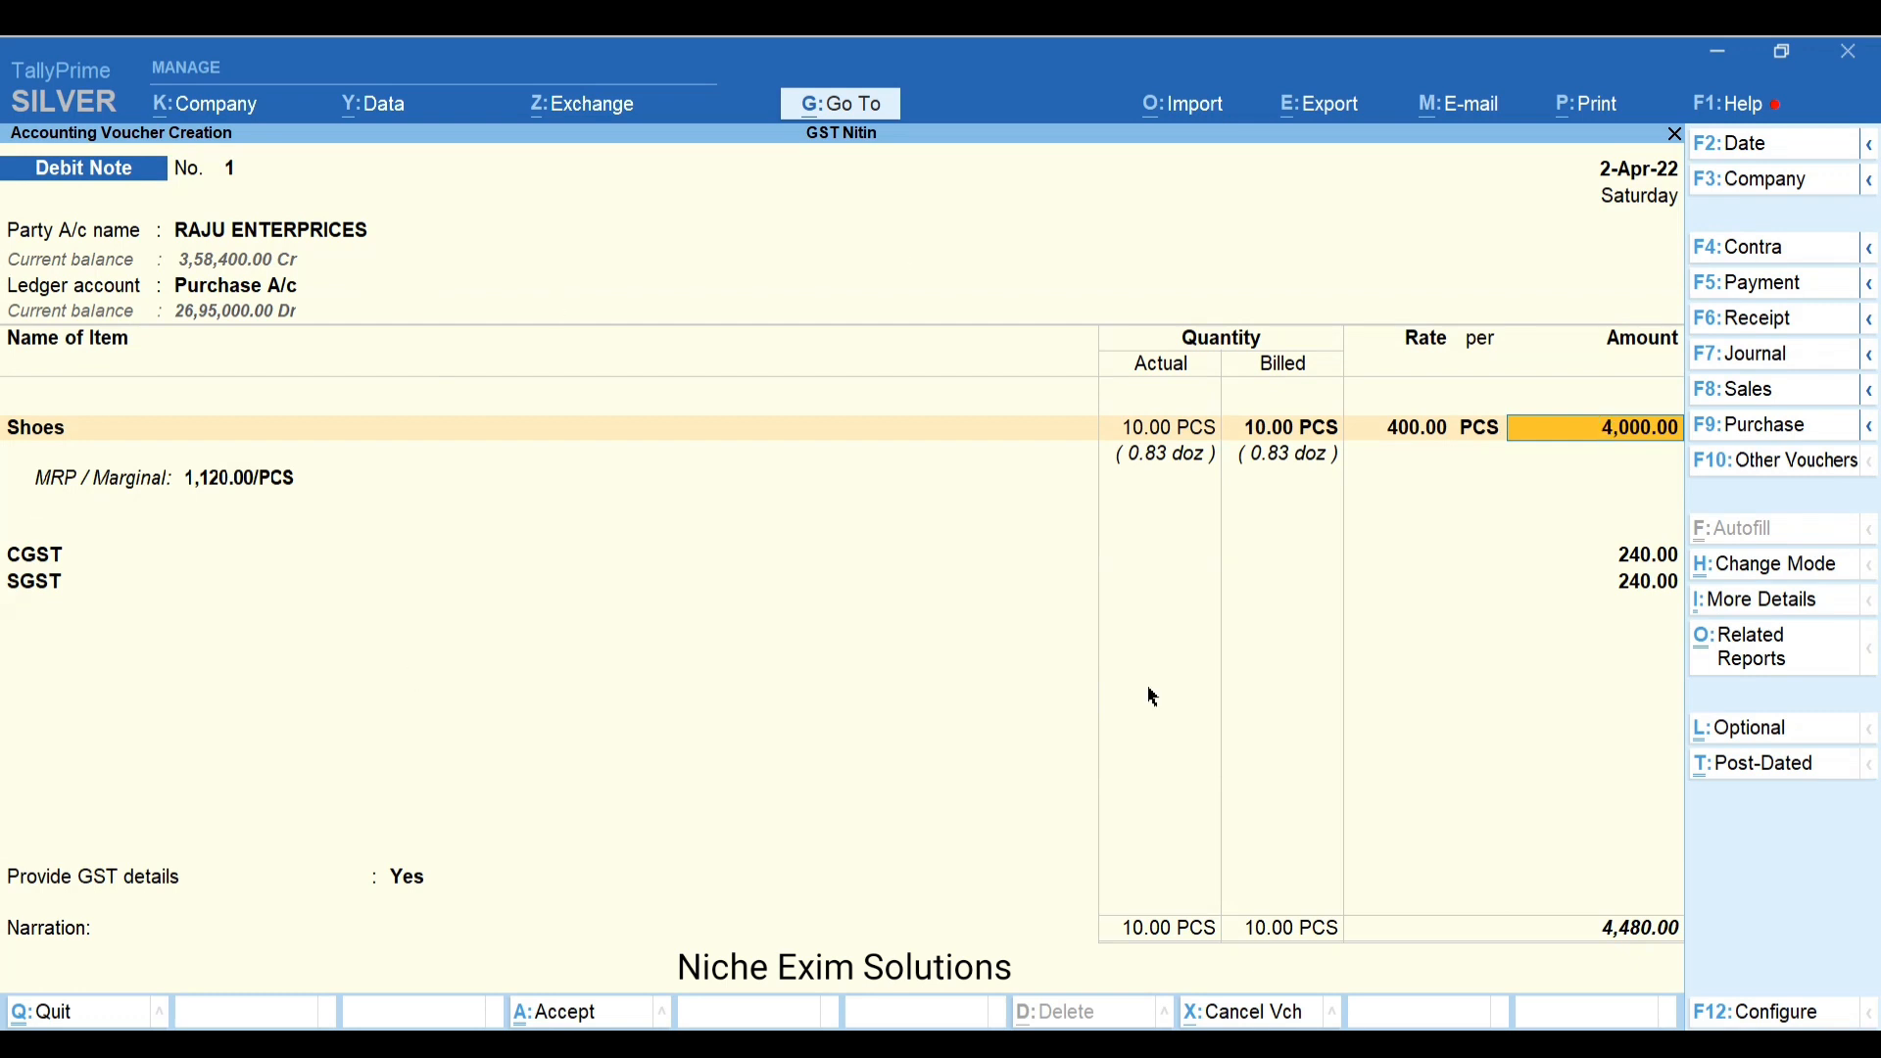
Provide GST details for the debit note with 07-Others as the reason for issuing it
{"action": "left_click", "coordinate": [1640, 592]}
{"action": "key", "text": "Return"}
{"action": "key", "text": "Return"}
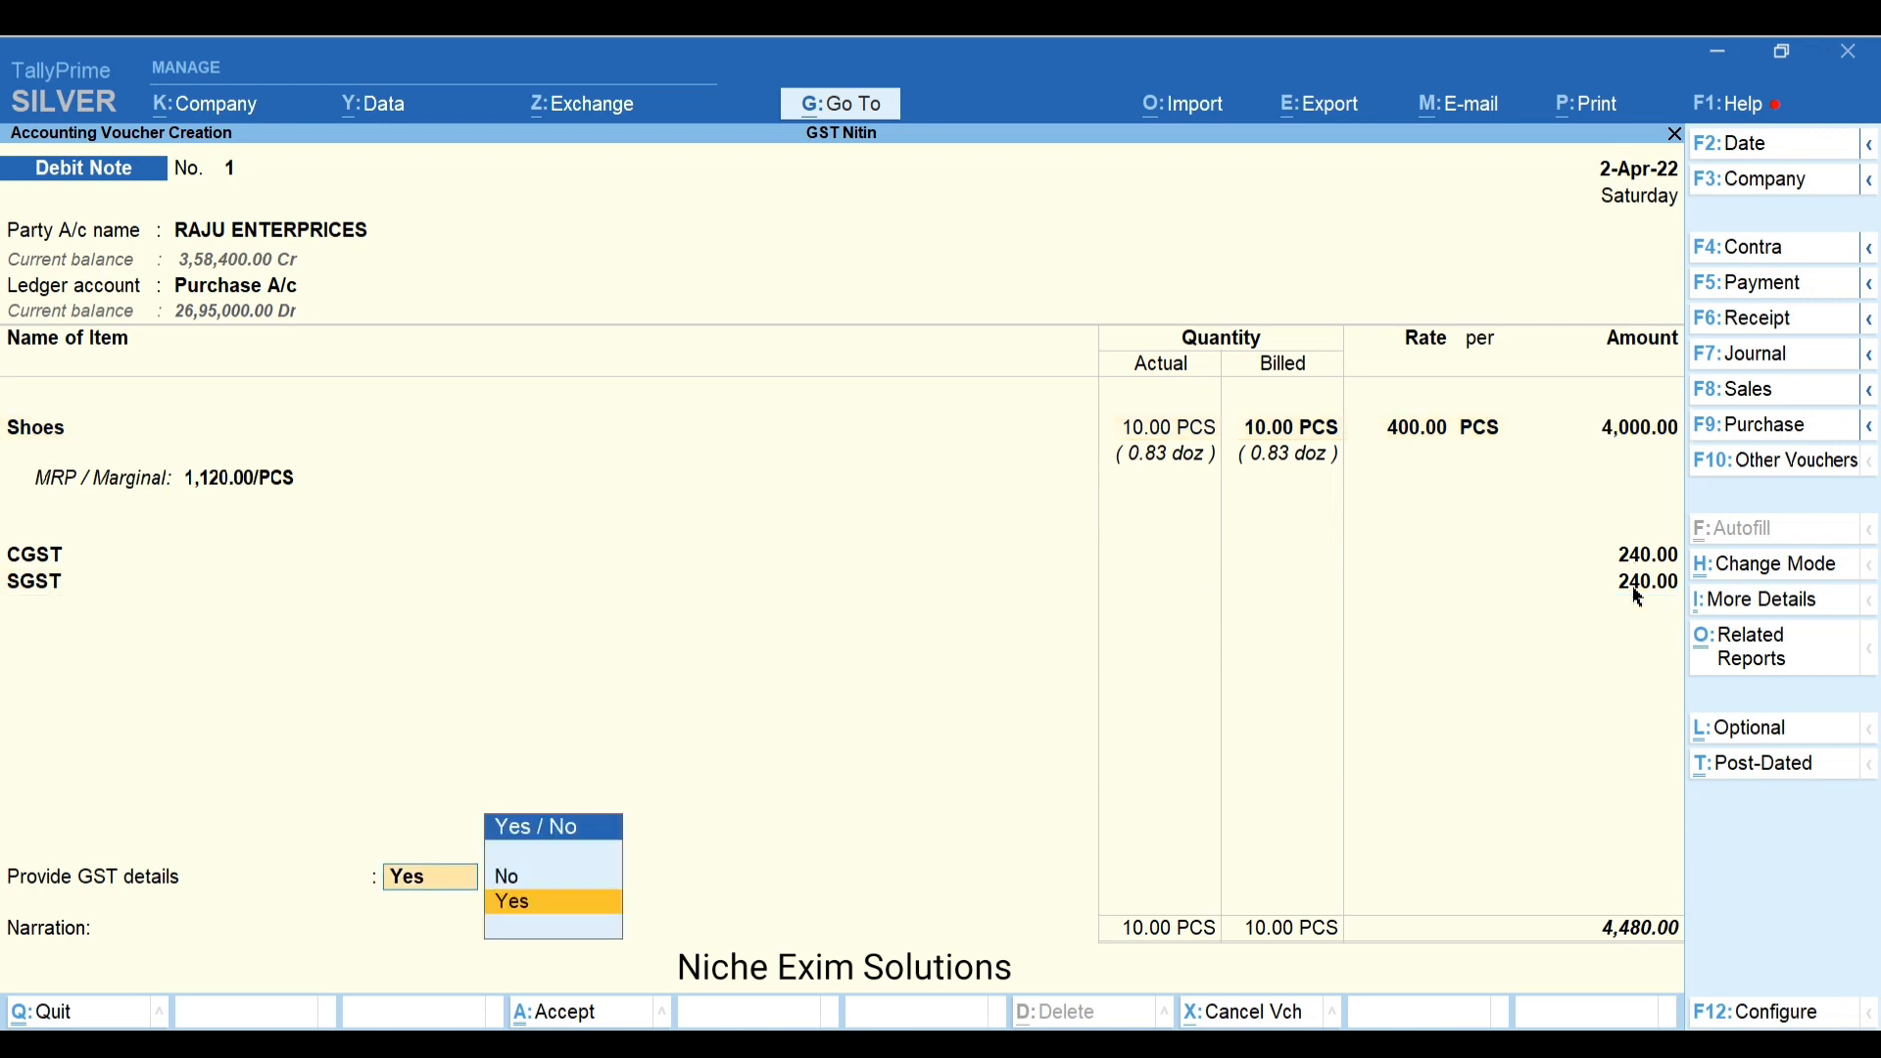
{"action": "key", "text": "Return"}
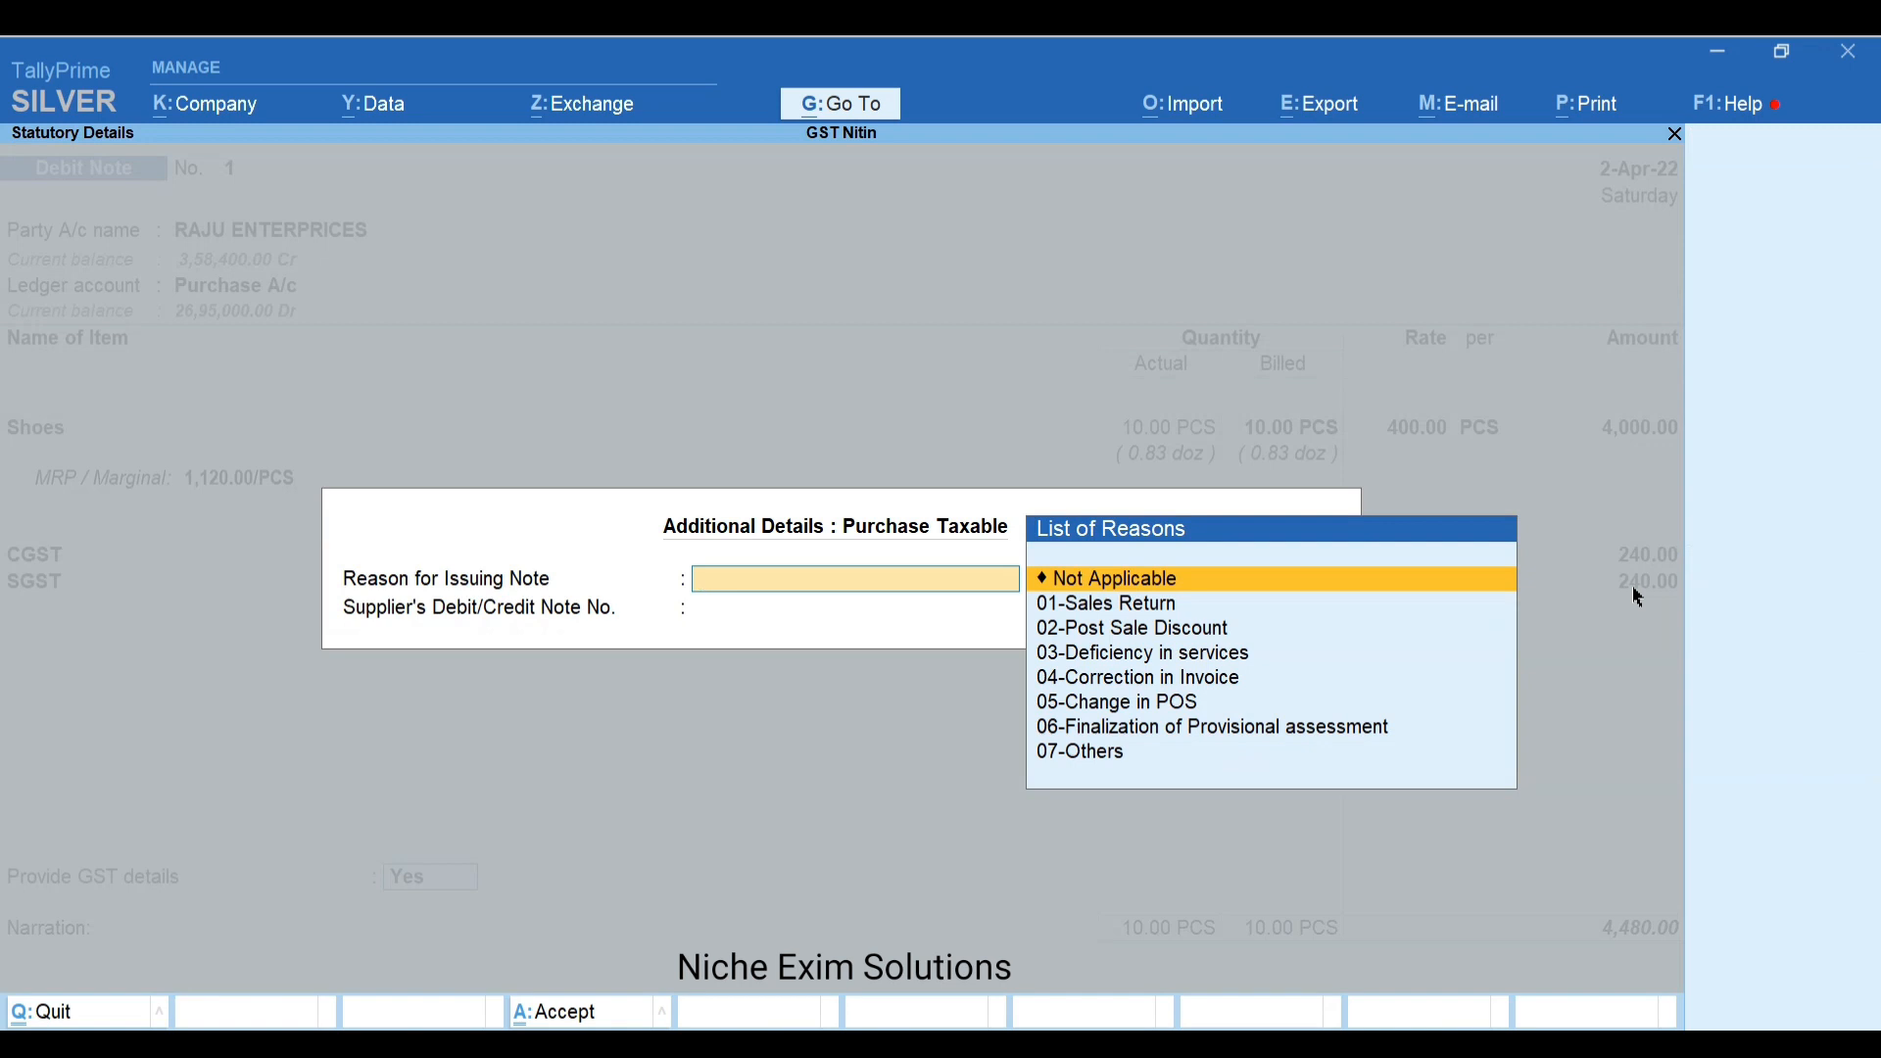
{"action": "key", "text": "Down"}
{"action": "key", "text": "Down"}
{"action": "key", "text": "Down"}
{"action": "key", "text": "Down"}
{"action": "key", "text": "Down"}
{"action": "key", "text": "Down"}
{"action": "key", "text": "Down"}
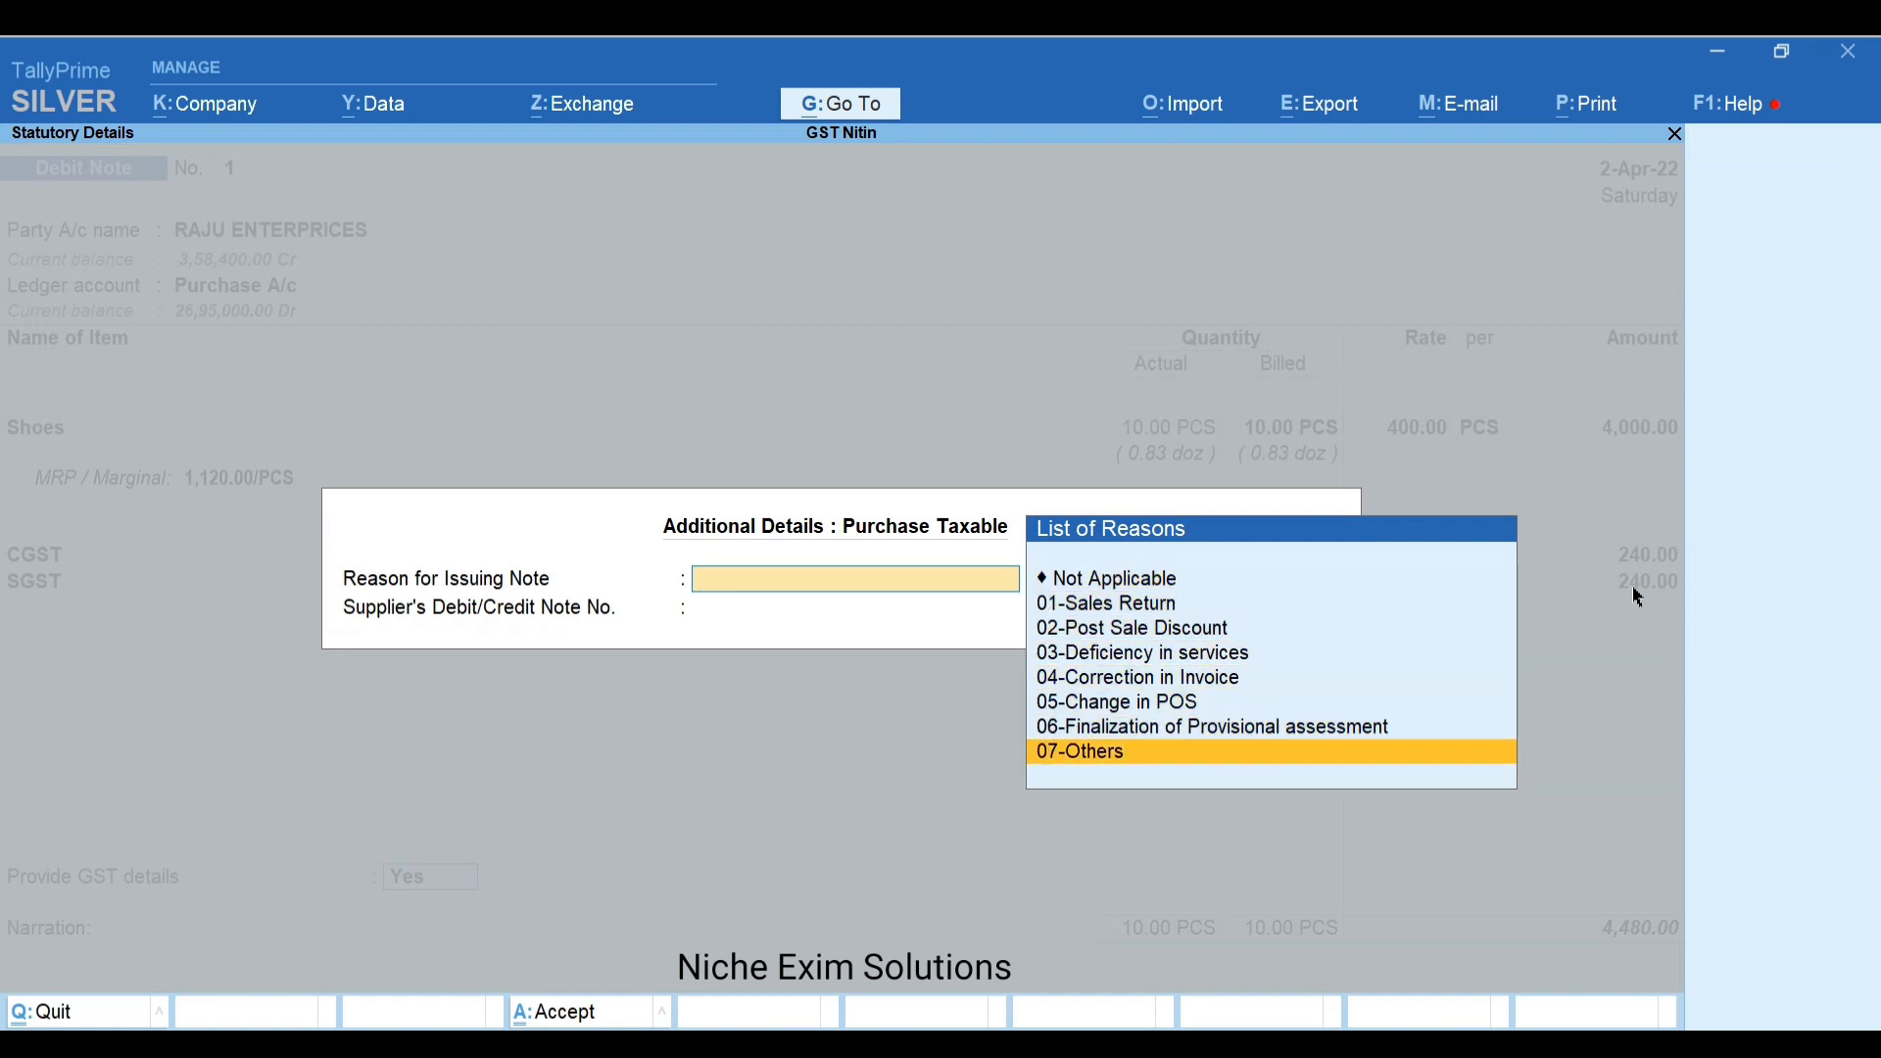
{"action": "key", "text": "Return"}
{"action": "key", "text": "Return"}
{"action": "key", "text": "BackSpace"}
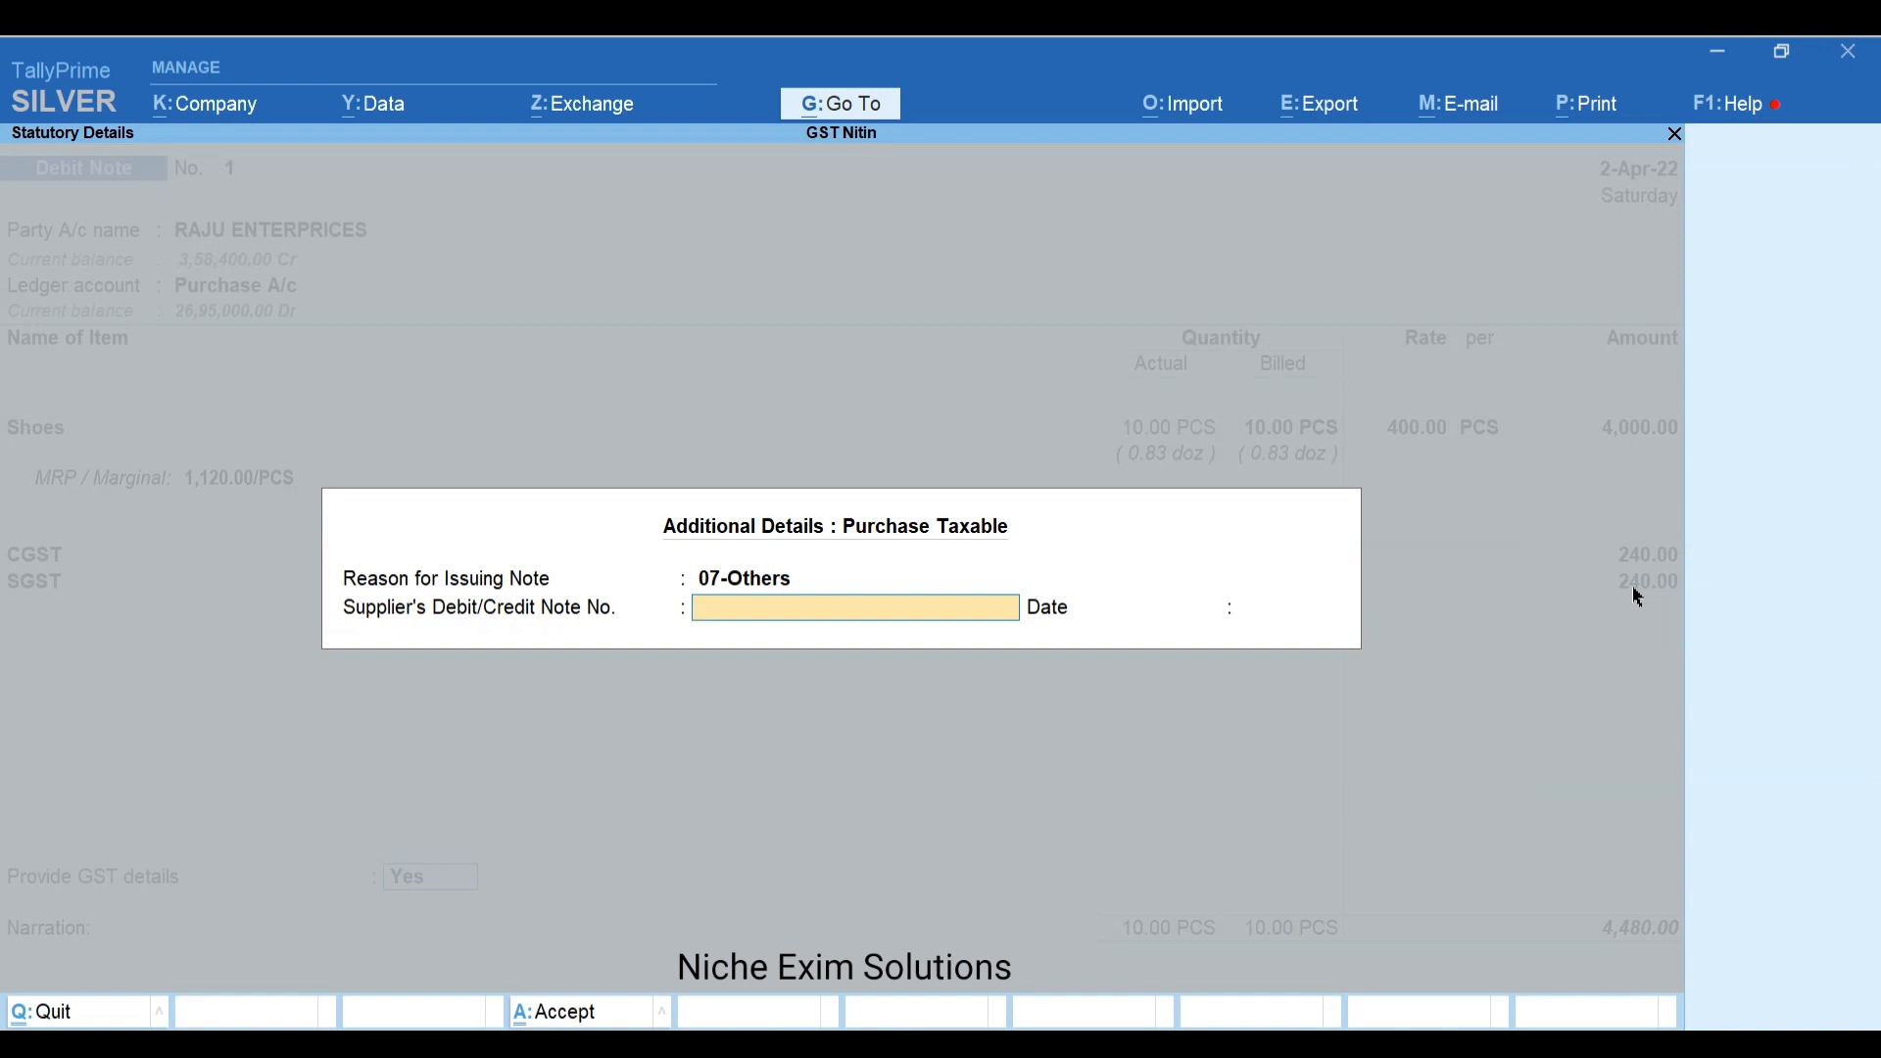
Enter 987 as the supplier's debit/credit note number and 3 as its date
{"action": "type", "text": "987"}
{"action": "key", "text": "Return"}
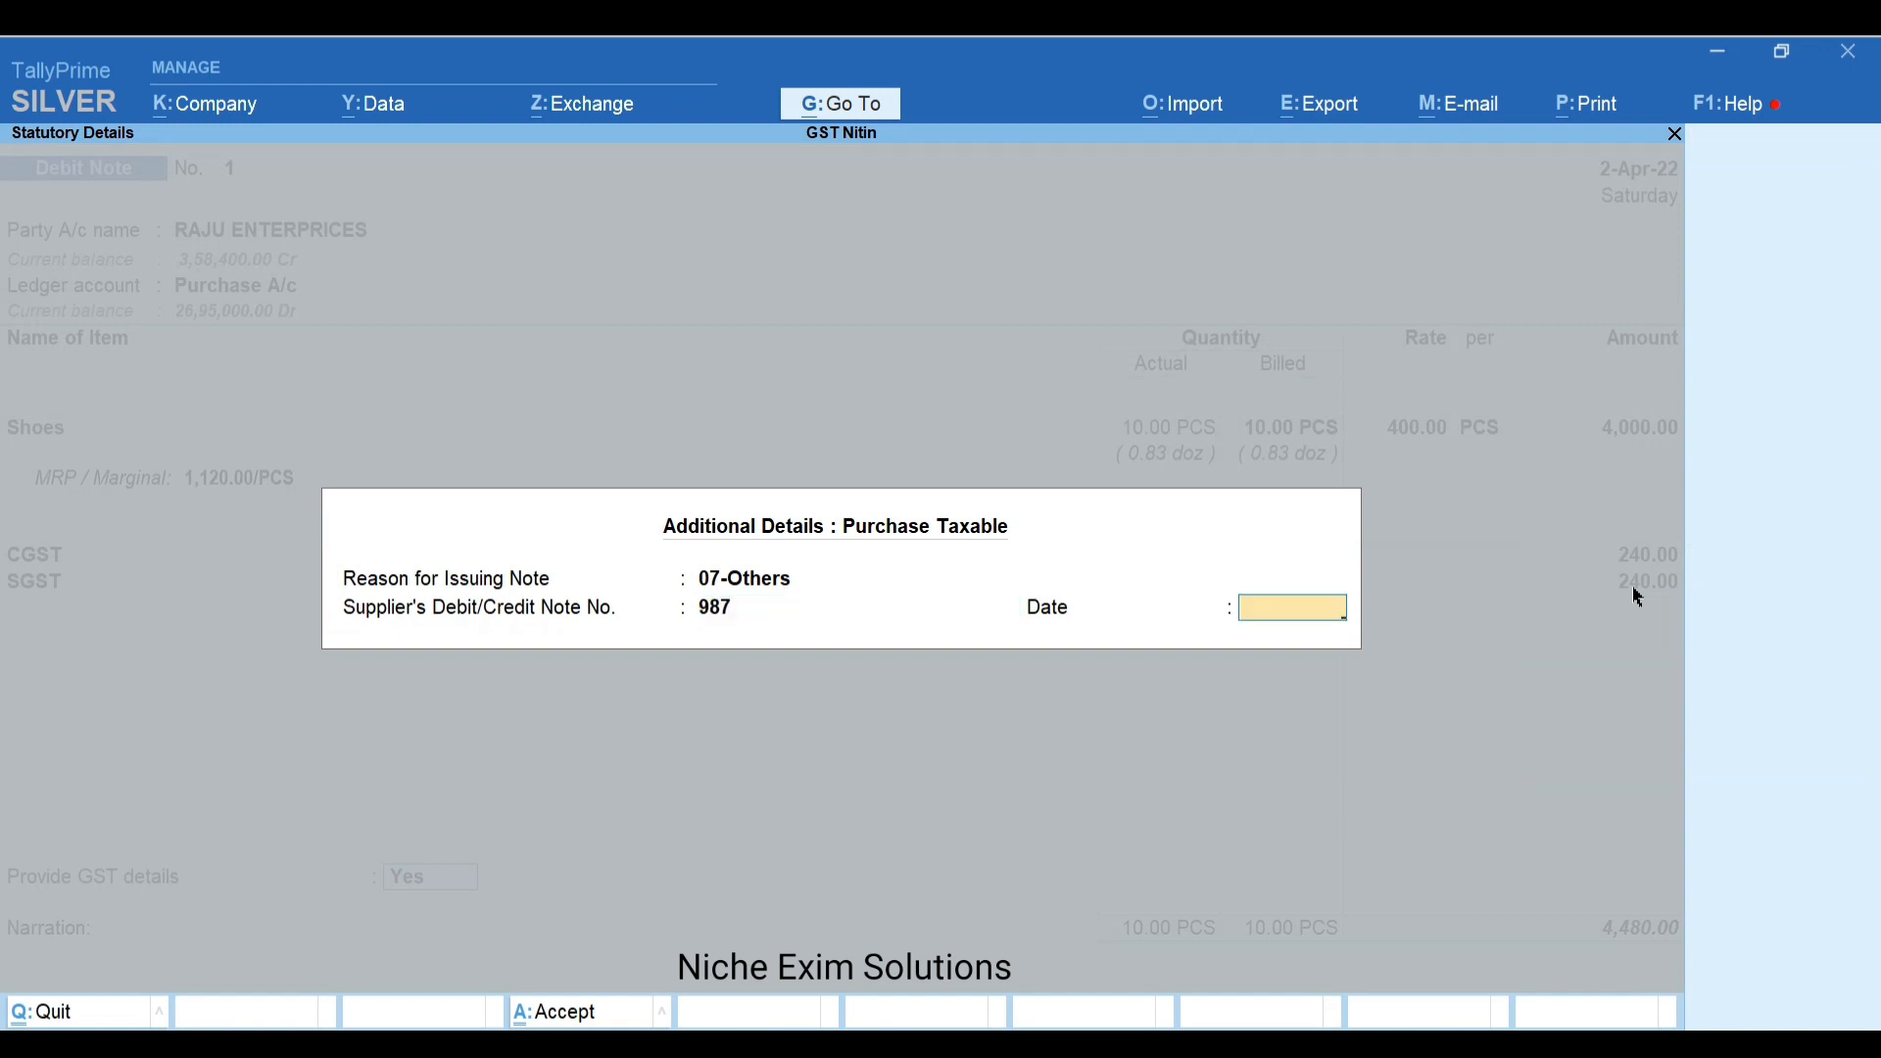
{"action": "type", "text": "3"}
{"action": "key", "text": "Return"}
{"action": "key", "text": "Return"}
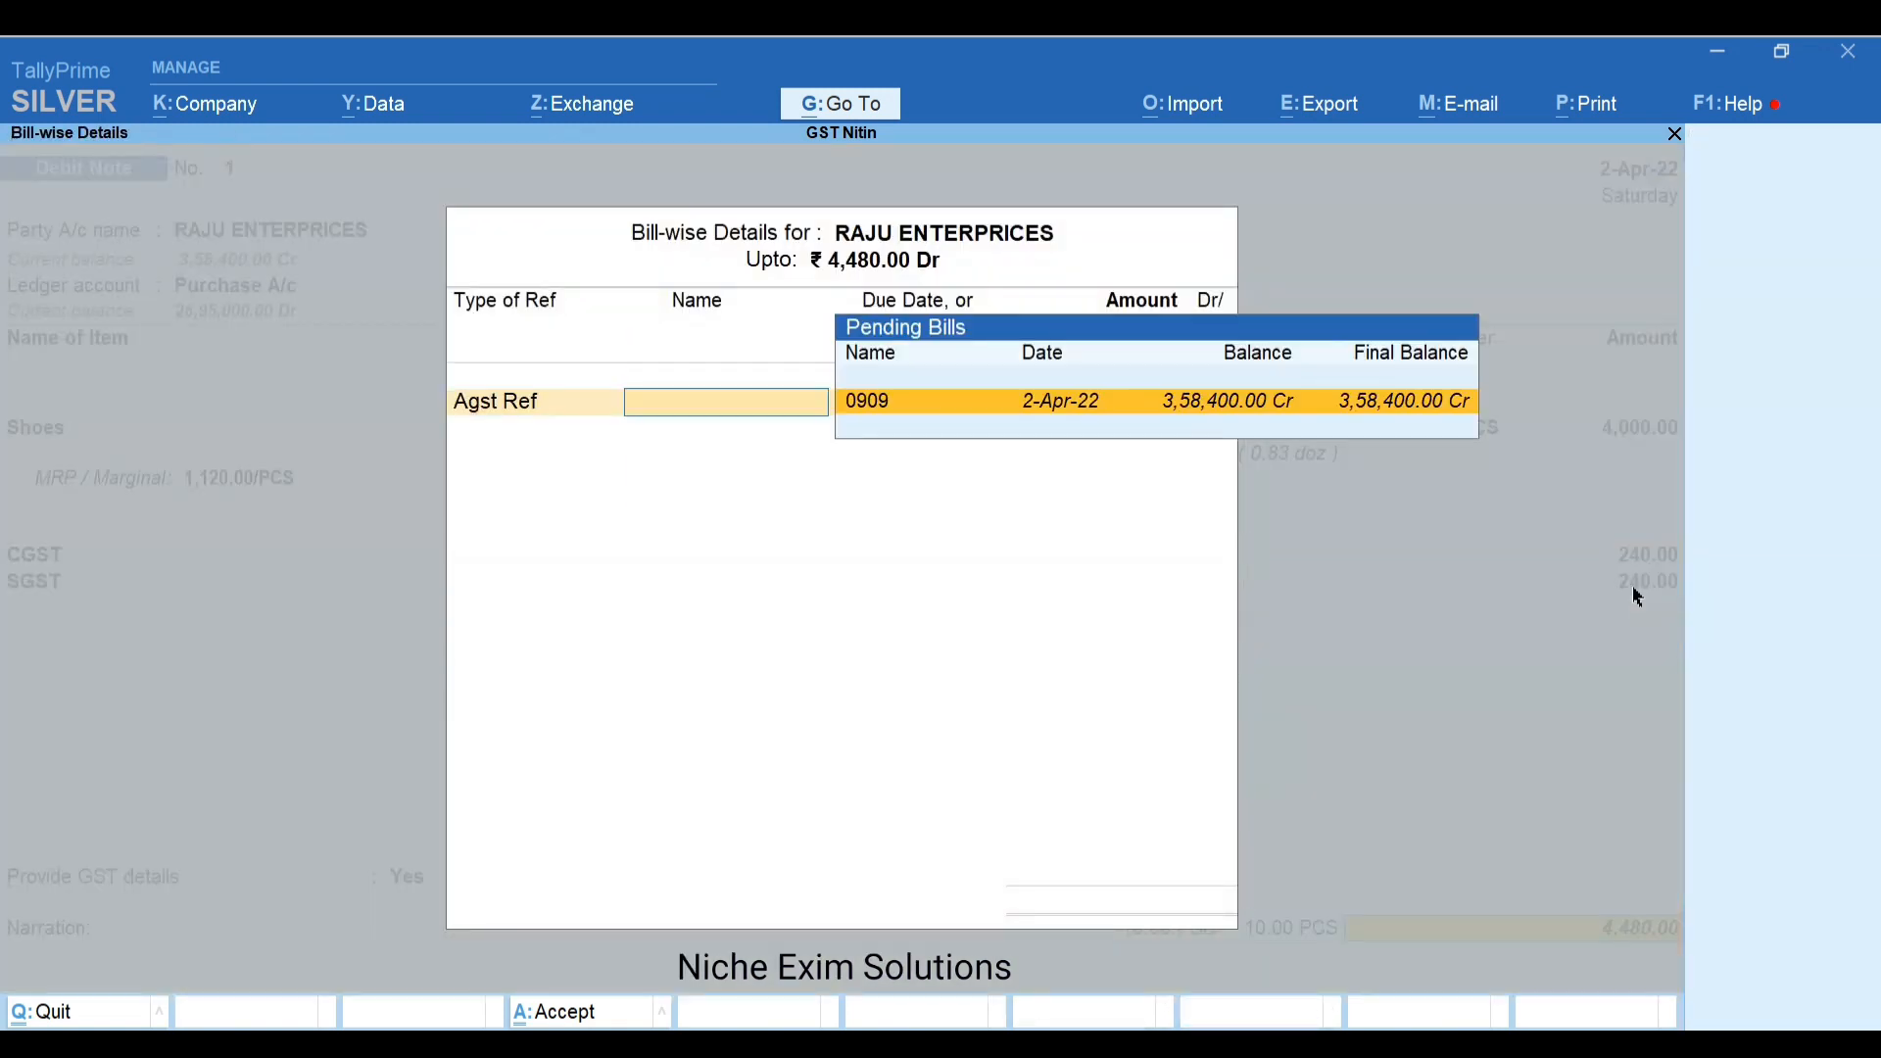
Allocate the full amount against pending bill 0909 and save the debit note without a narration
{"action": "key", "text": "Return"}
{"action": "key", "text": "Return"}
{"action": "key", "text": "Return"}
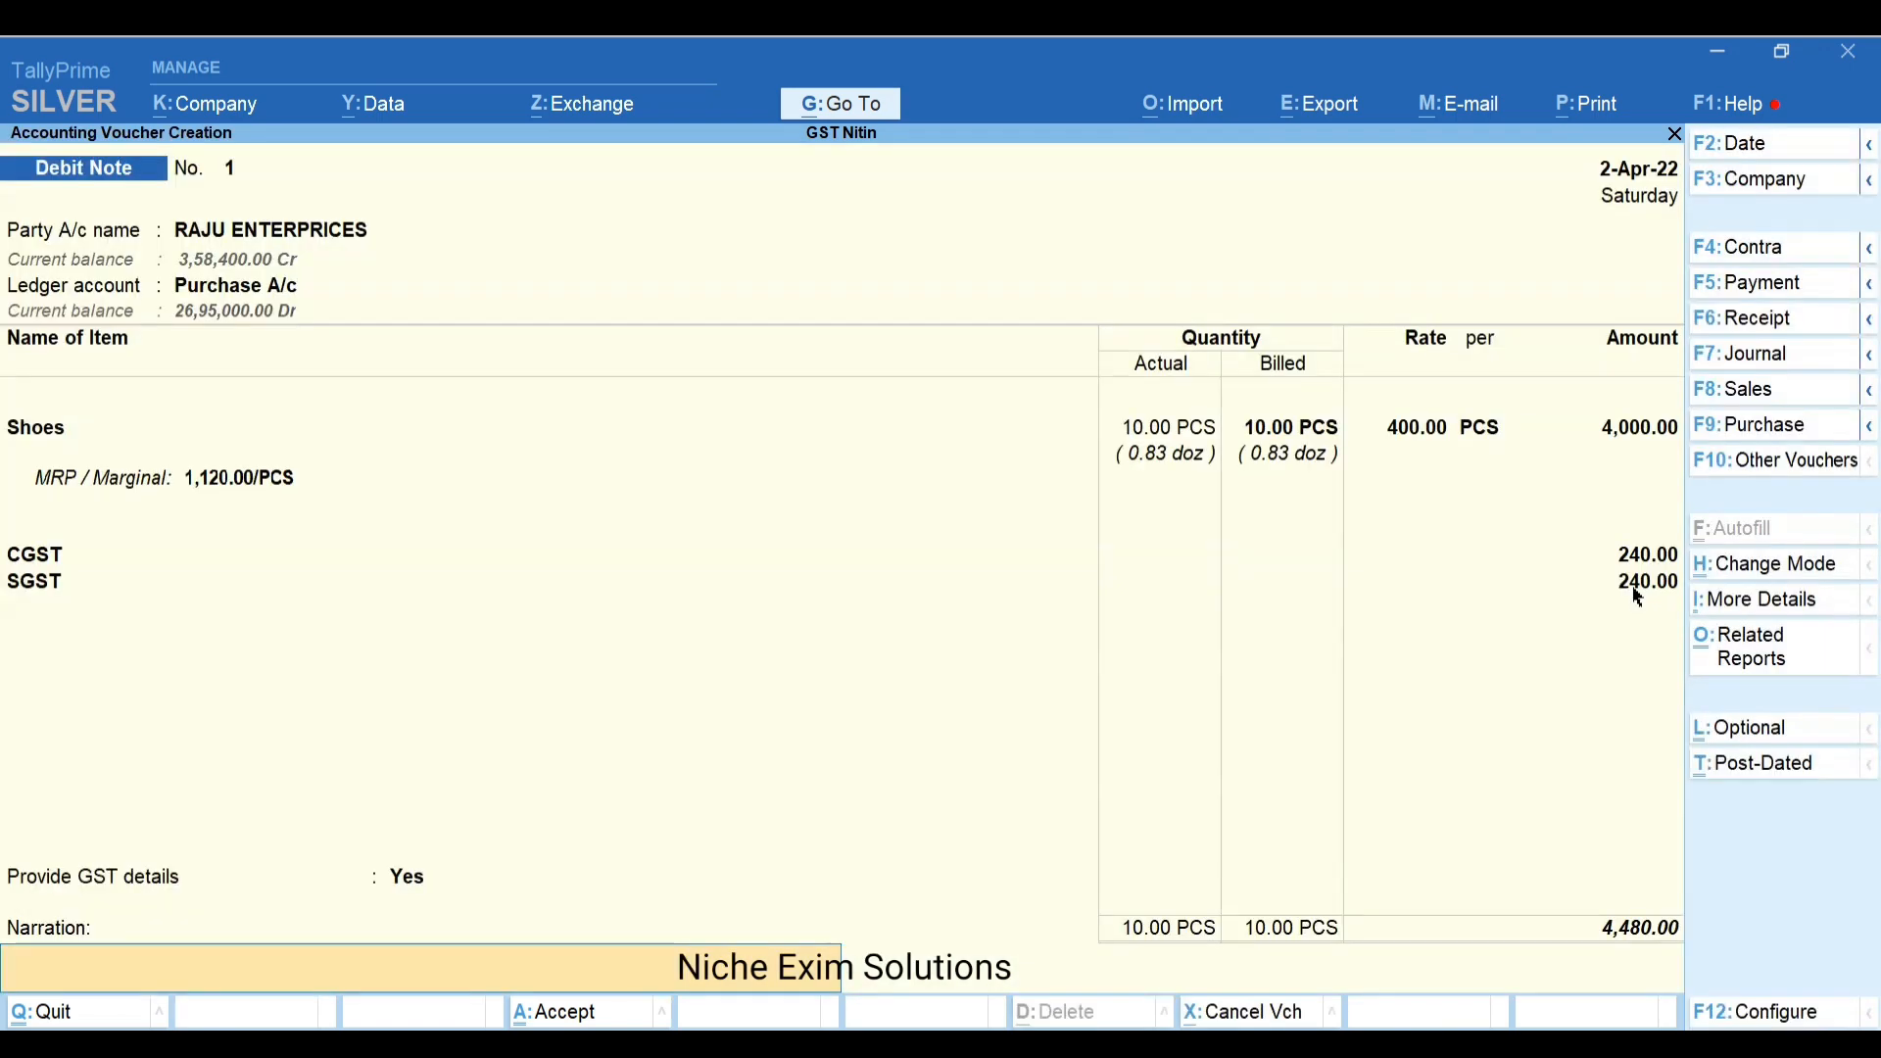
{"action": "key", "text": "Return"}
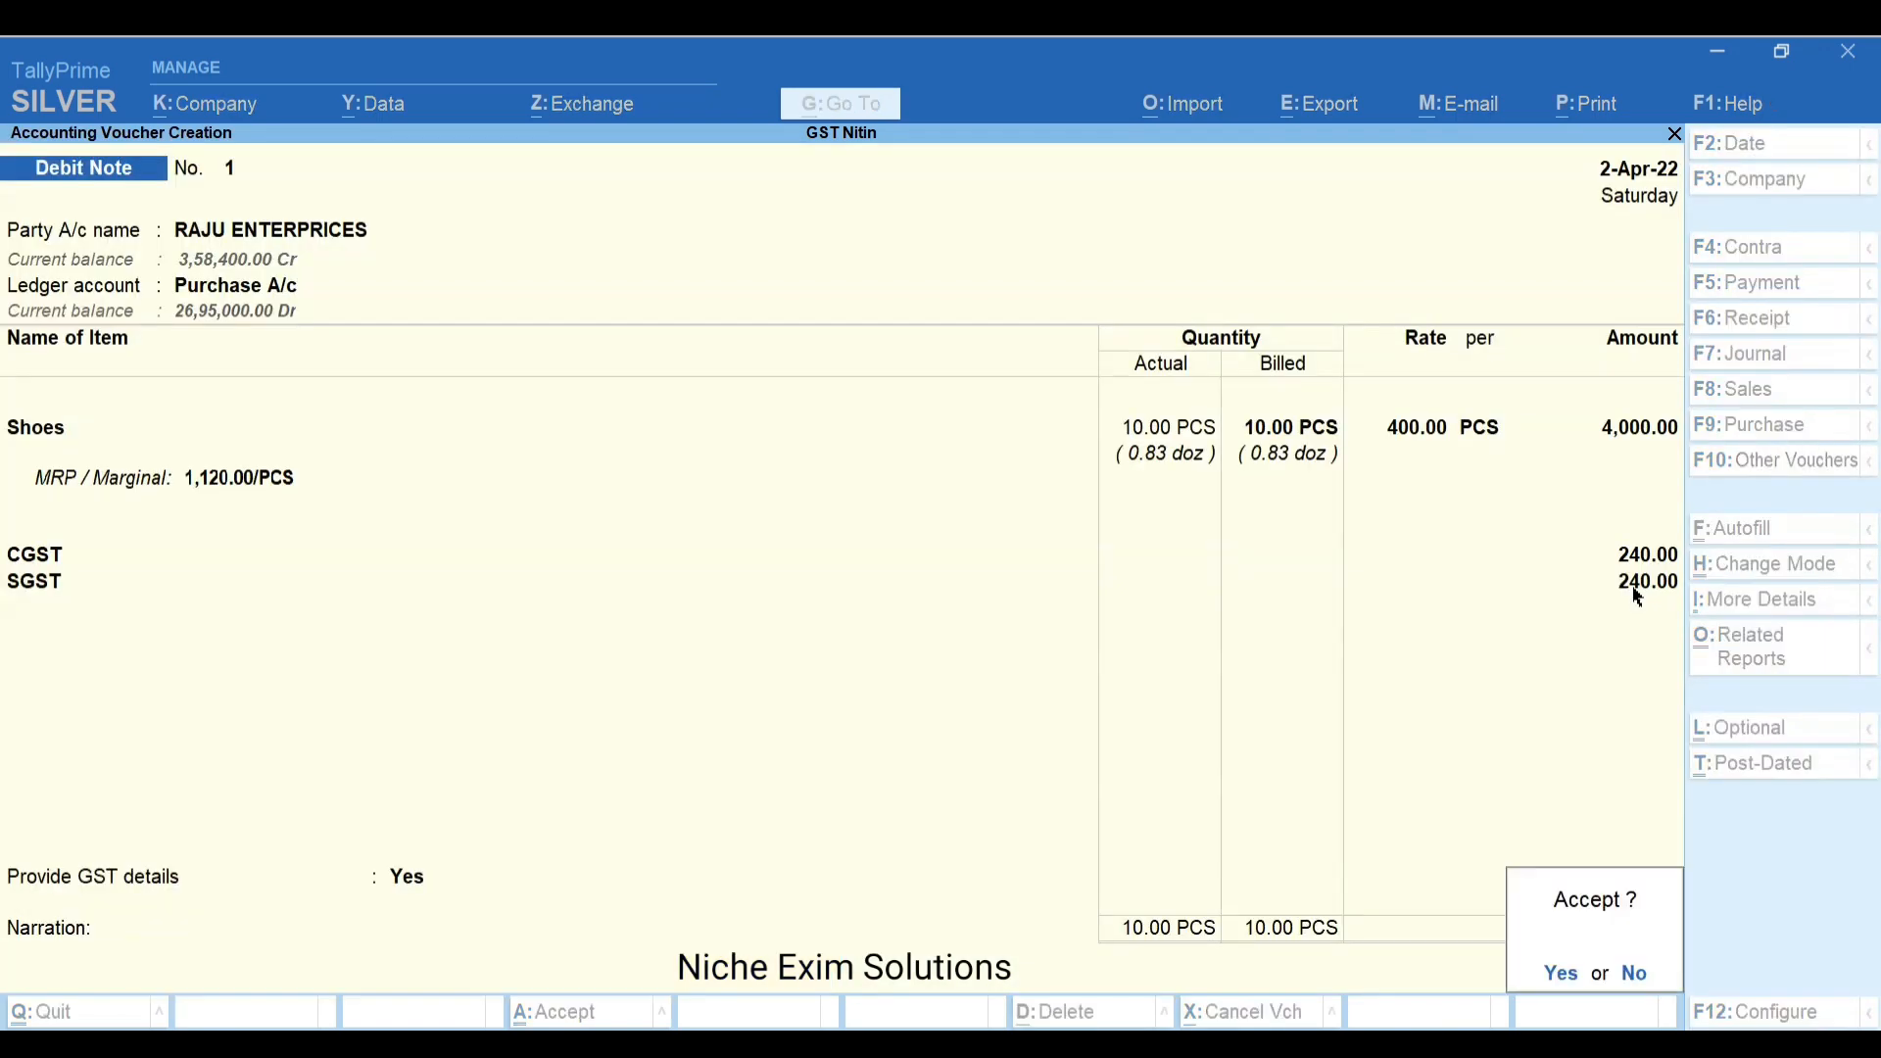
{"action": "key", "text": "y"}
Reopen the saved debit note and examine its zoomed print preview
{"action": "key", "text": "Page_Up"}
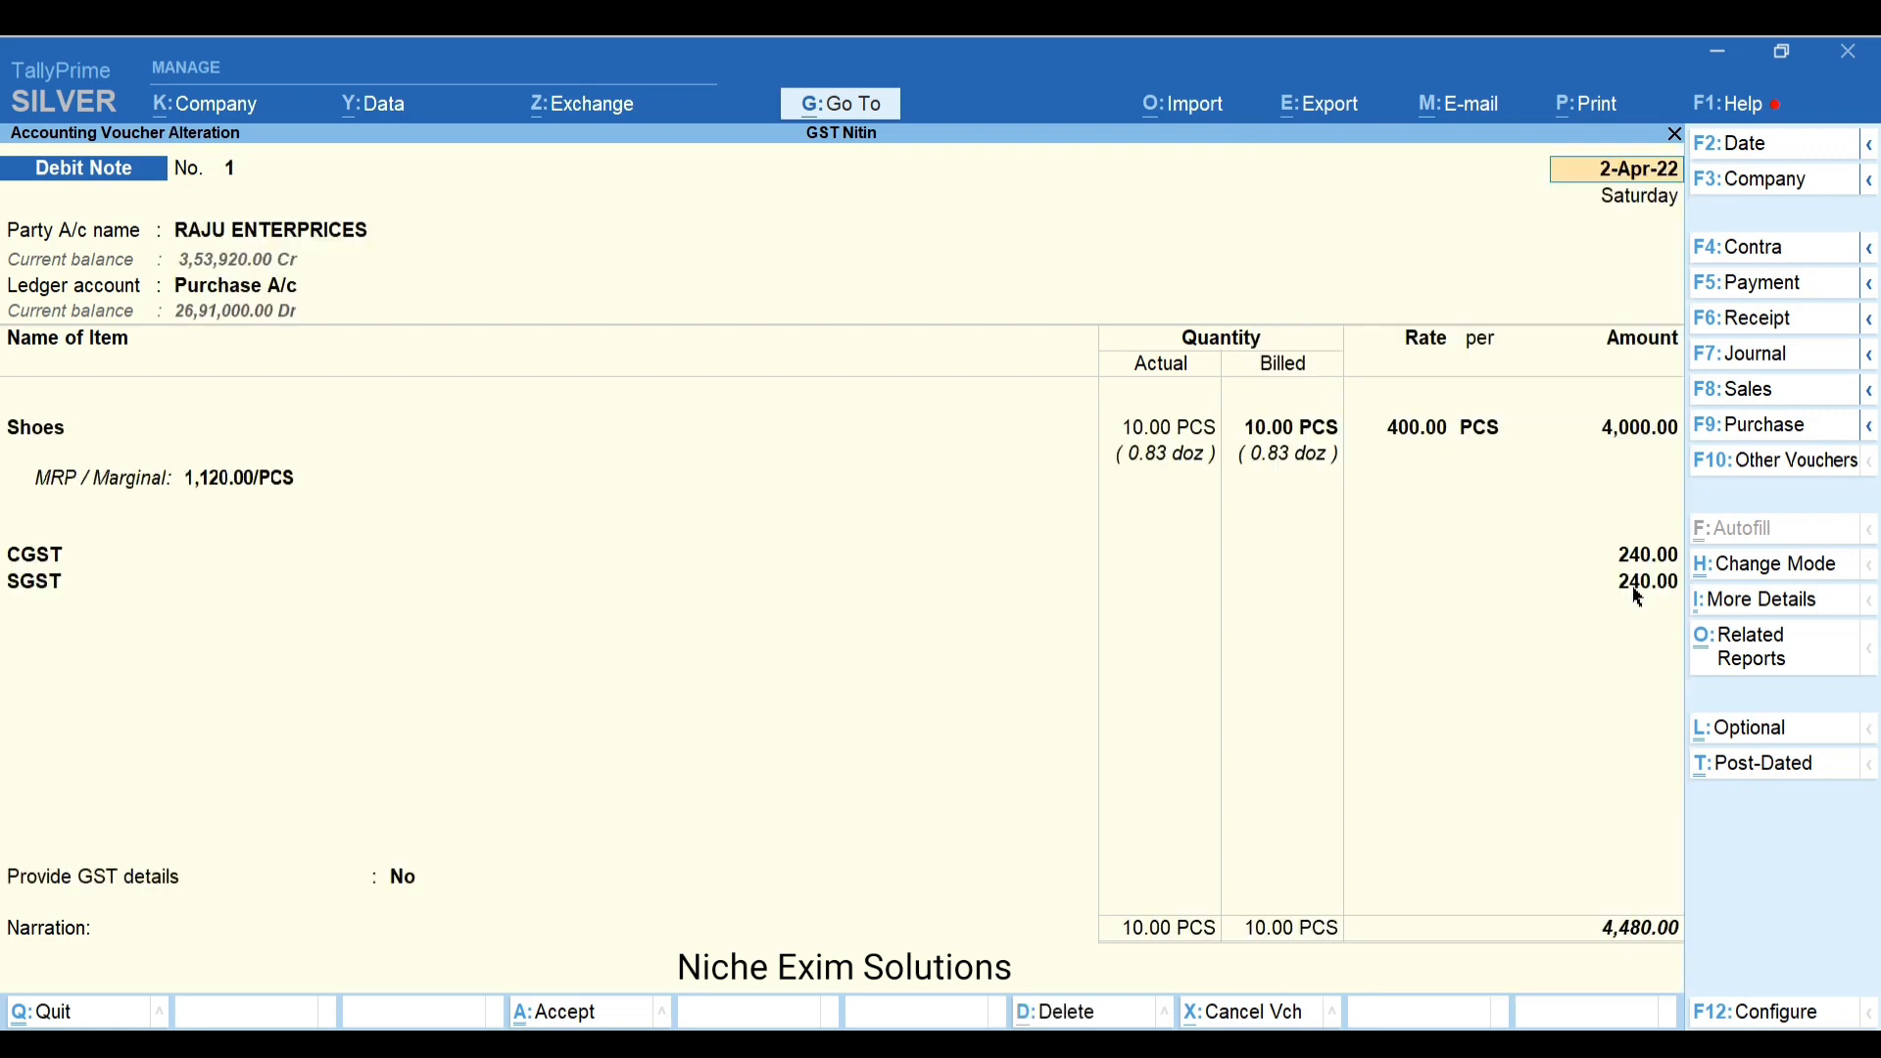
{"action": "key", "text": "ctrl"}
{"action": "key", "text": "alt+p"}
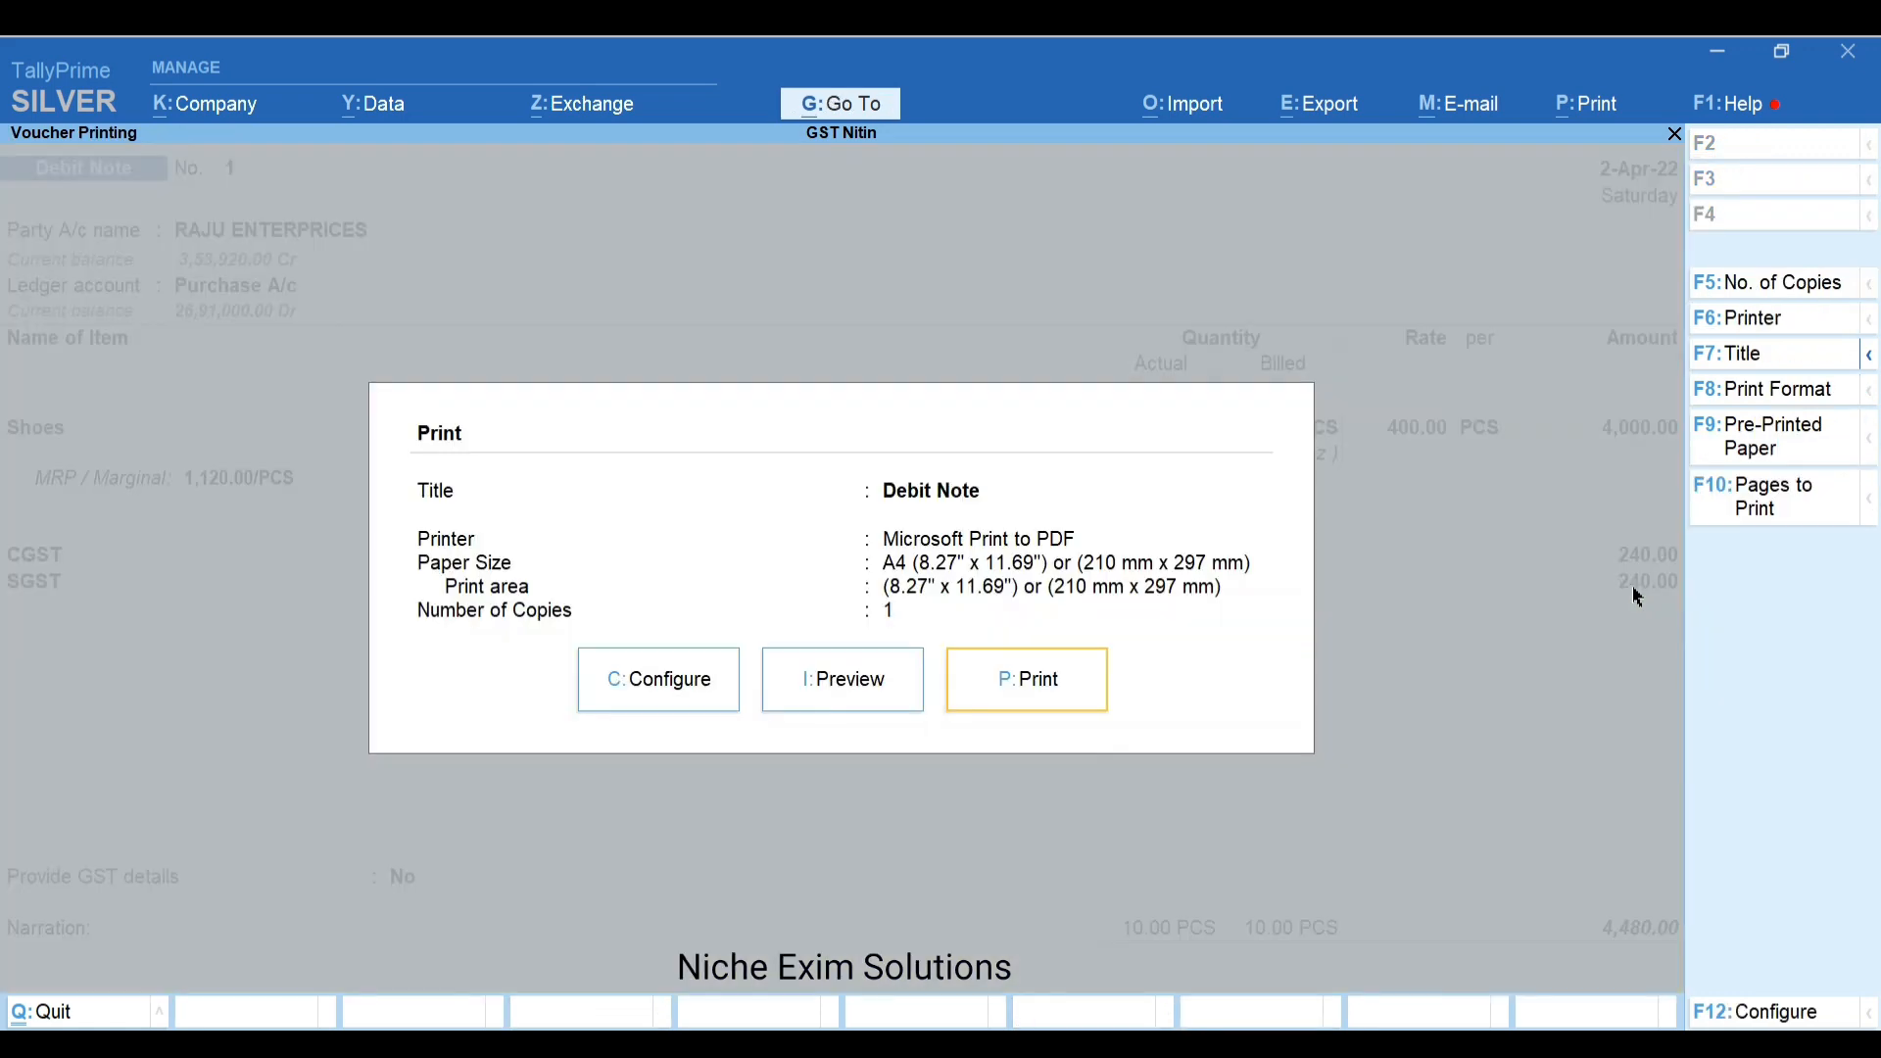
{"action": "key", "text": "i"}
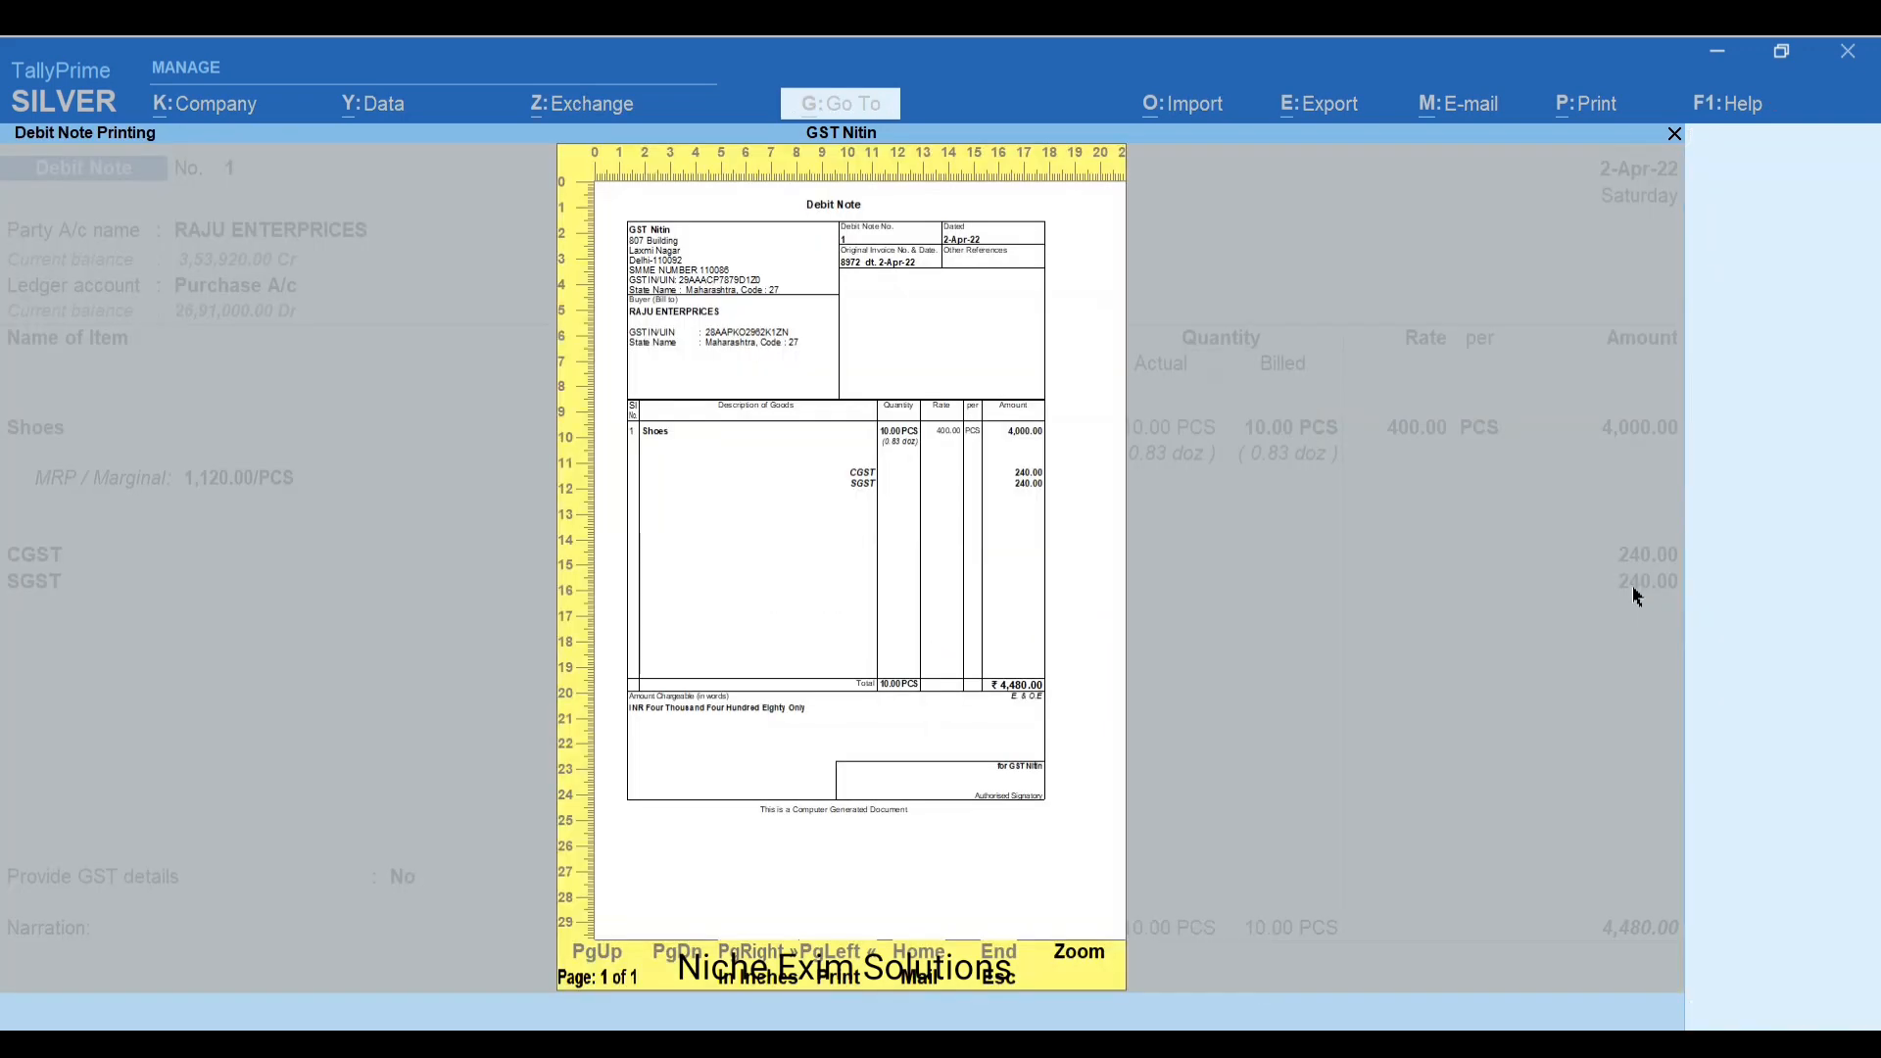
{"action": "key", "text": "Return"}
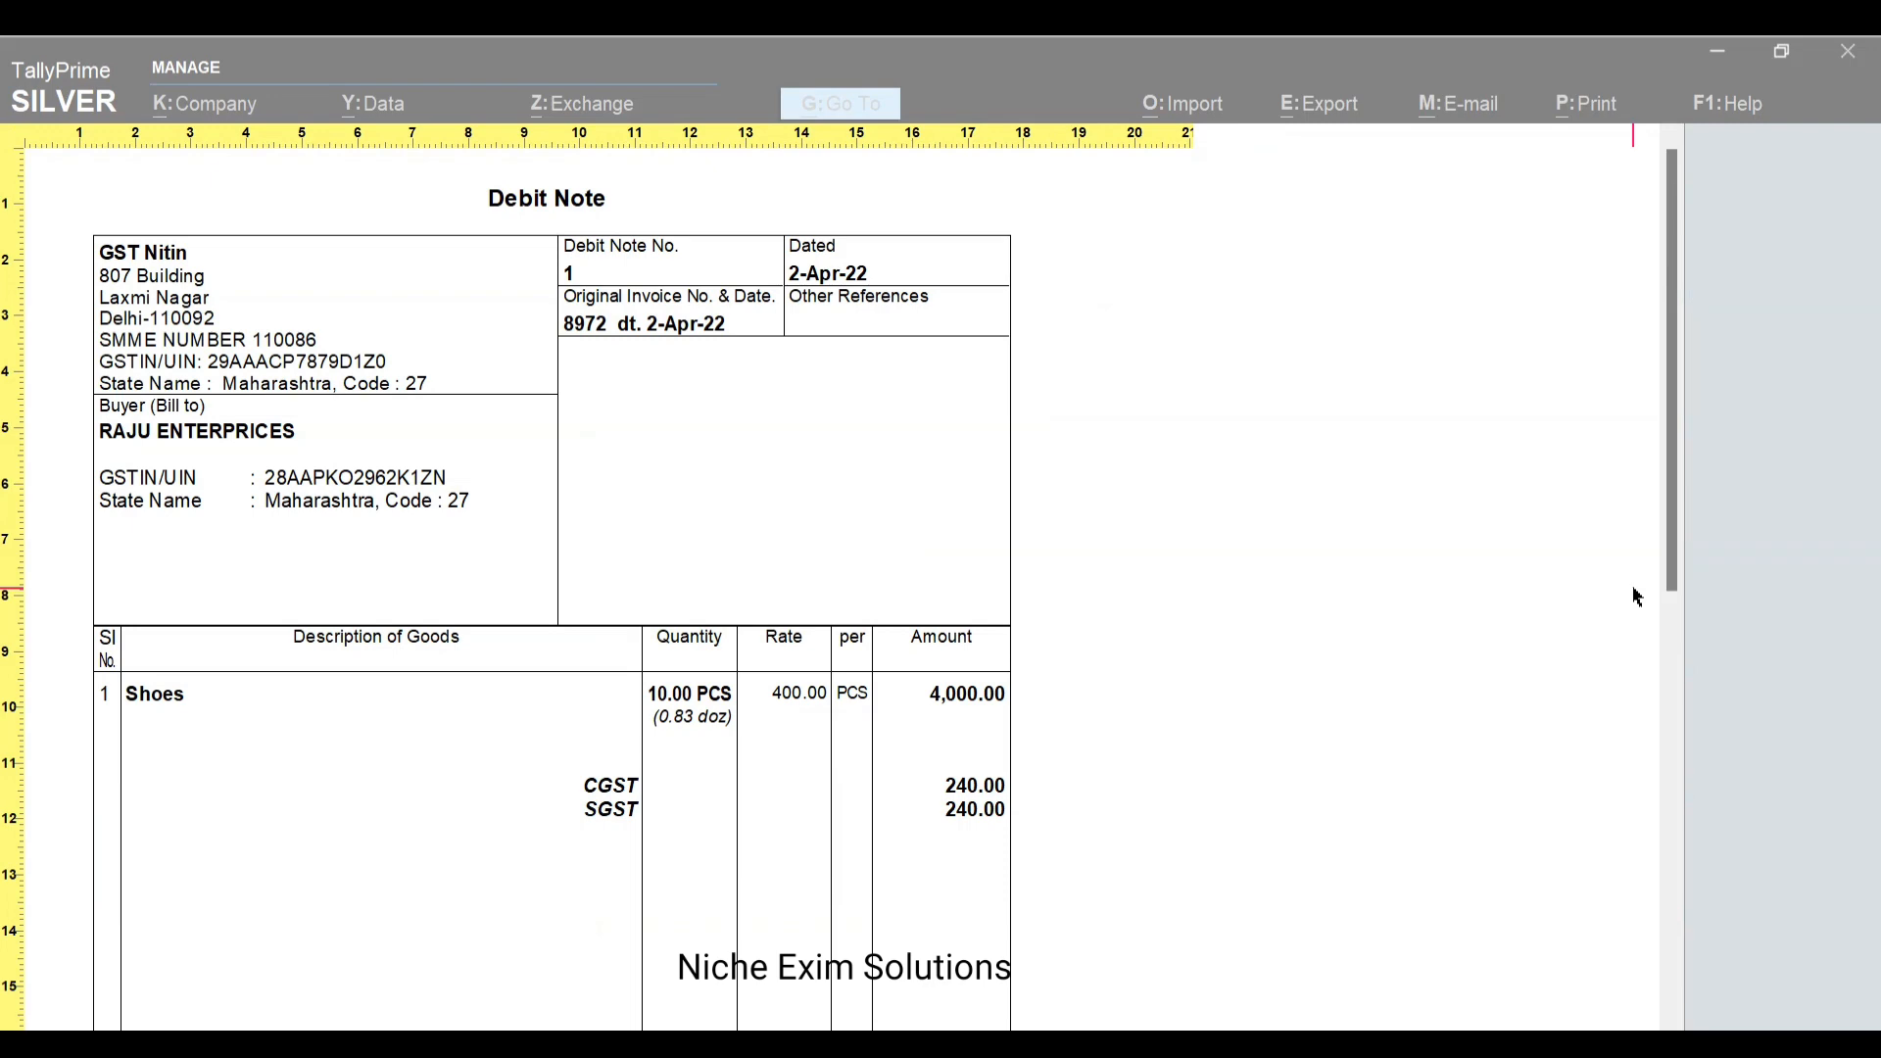
Close the print preview and the saved debit note, returning to a blank debit note
{"action": "key", "text": "Escape"}
{"action": "key", "text": "Escape"}
{"action": "key", "text": "Escape"}
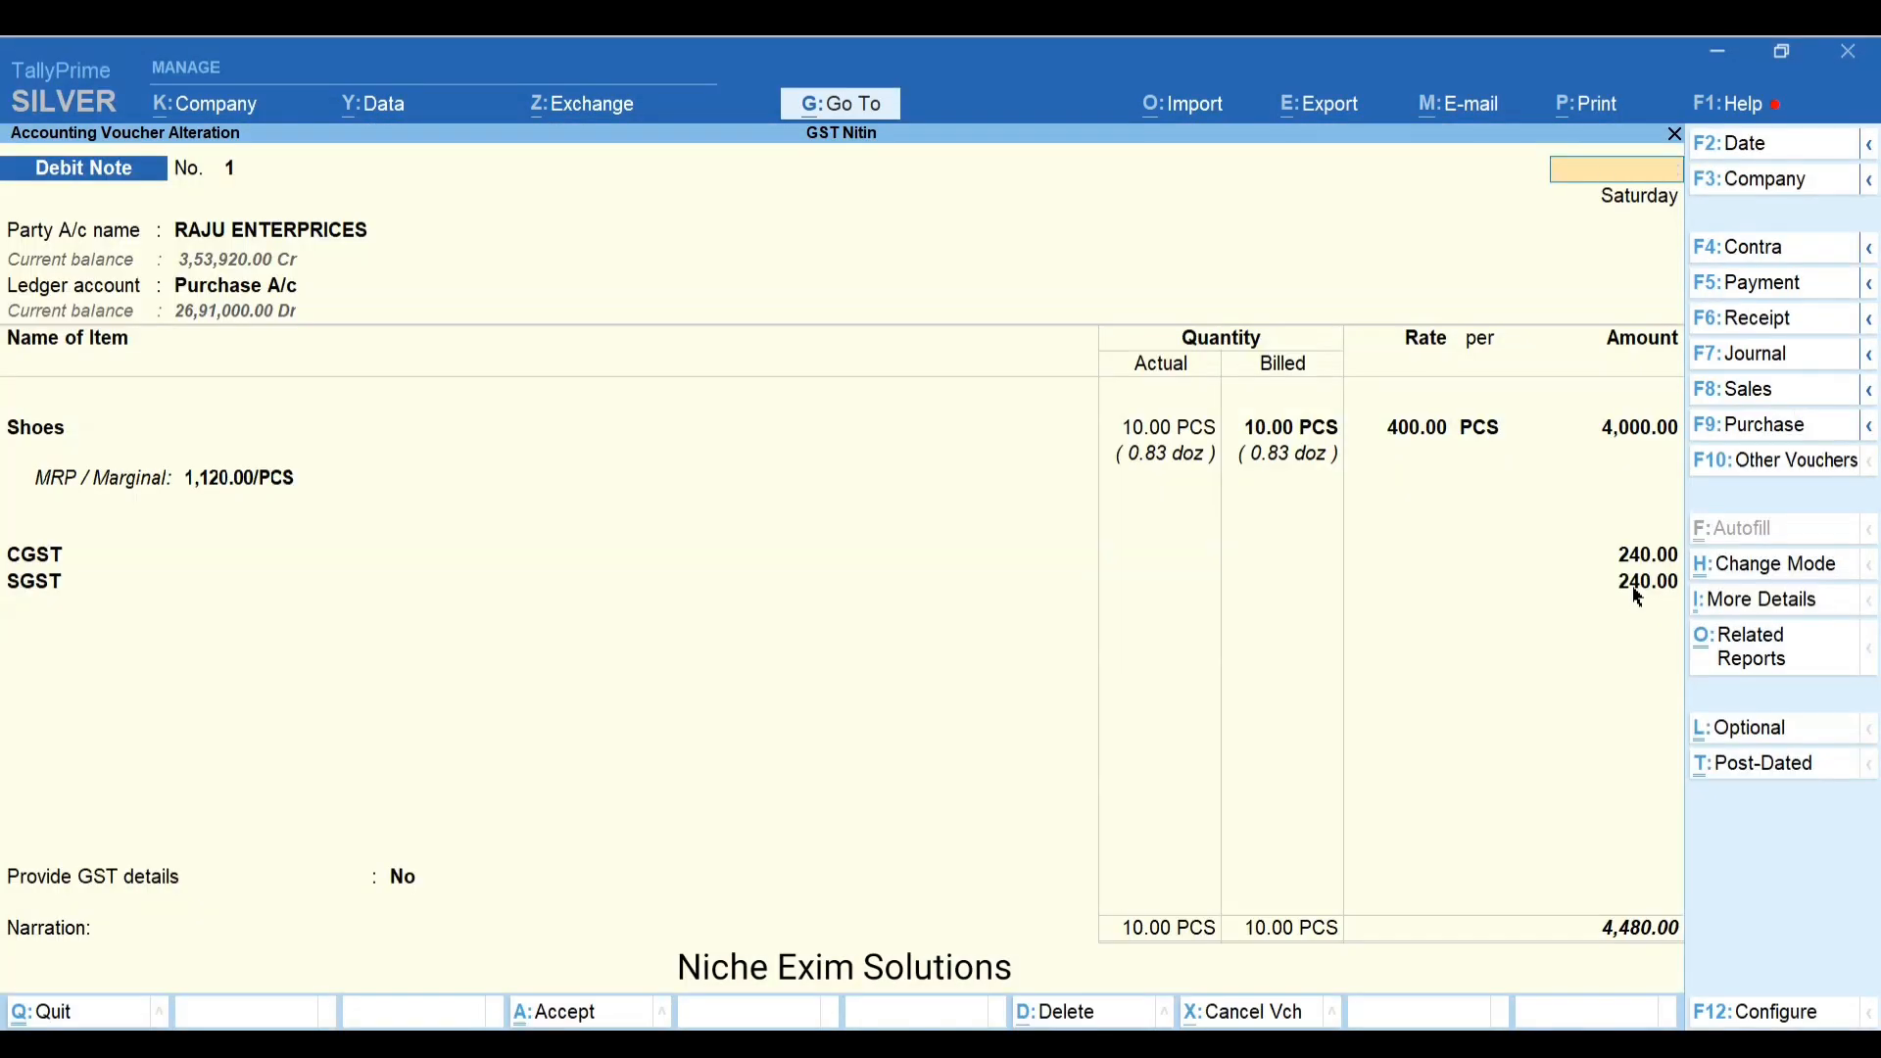
{"action": "key", "text": "Escape"}
{"action": "key", "text": "y"}
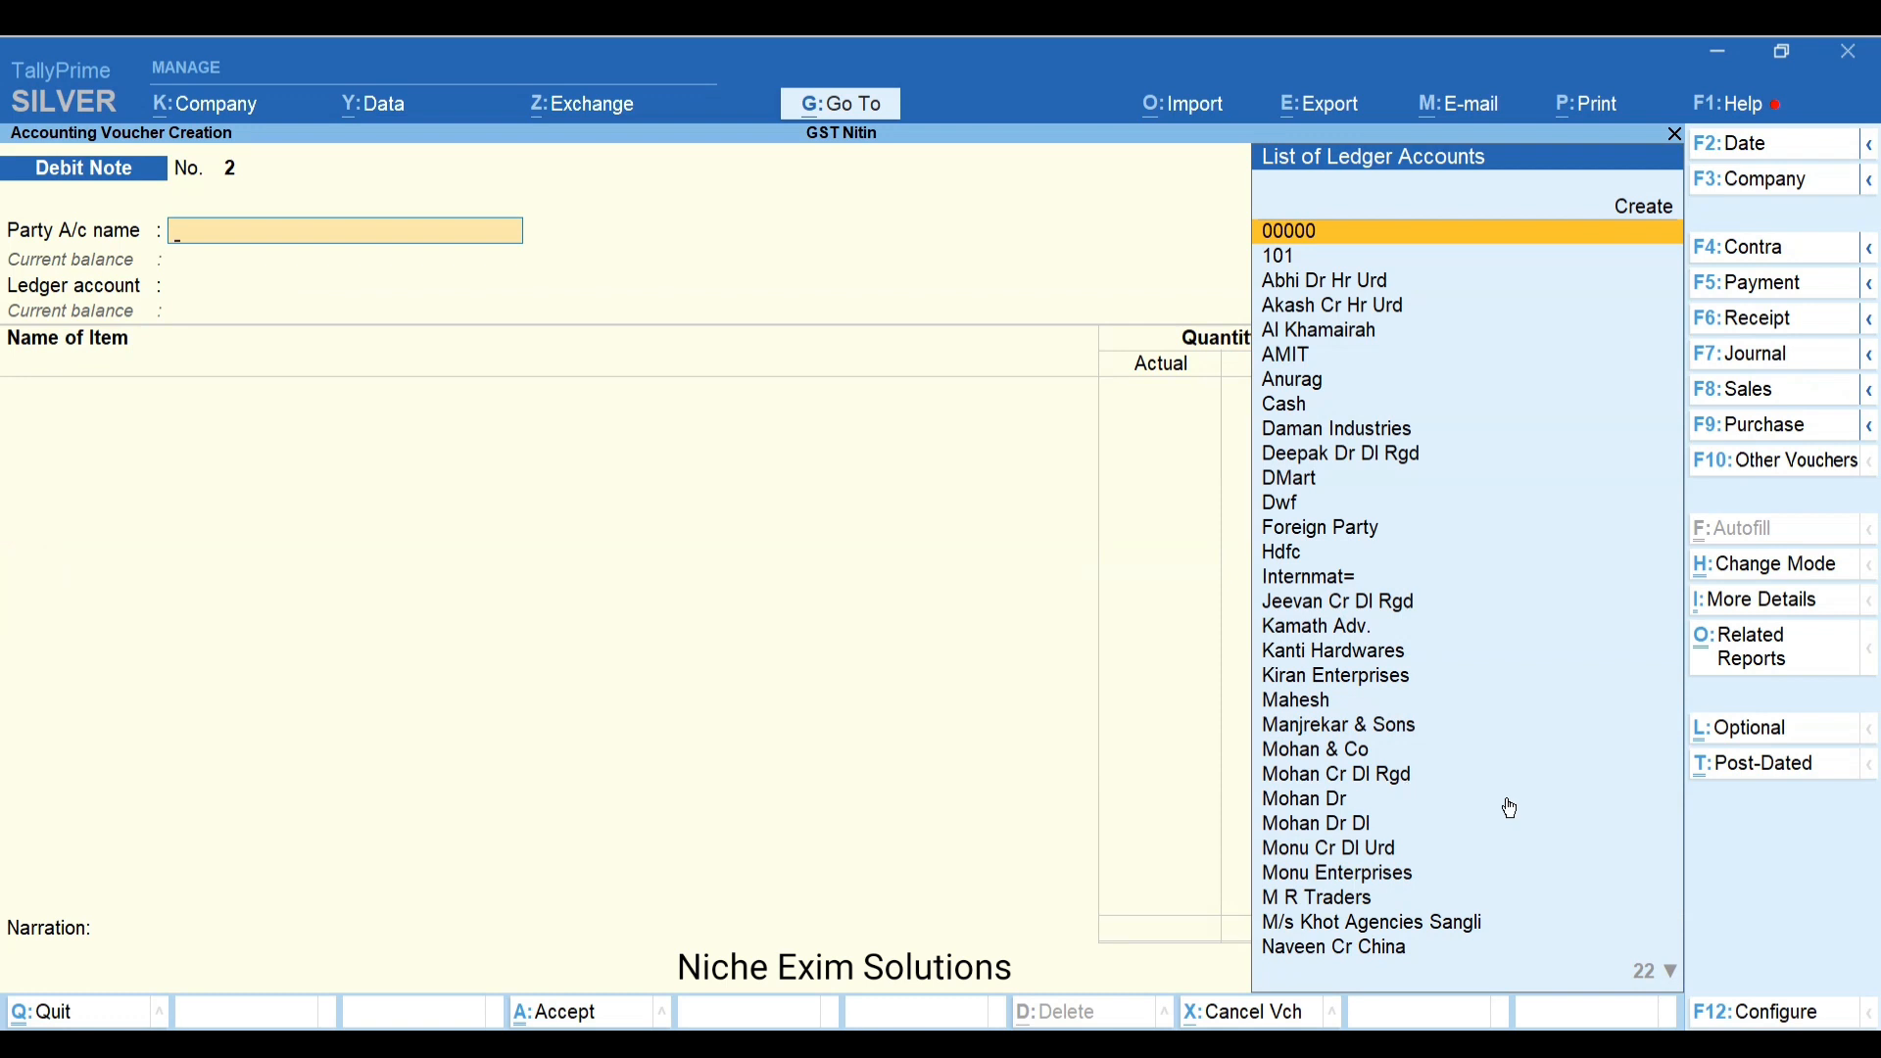
Choose the unregistered Haryana creditor (Cr Hr Urd) as the party, accepting its default dispatch and party details
{"action": "type", "text": "CR"}
{"action": "key", "text": "Down"}
{"action": "key", "text": "Down"}
{"action": "key", "text": "Down"}
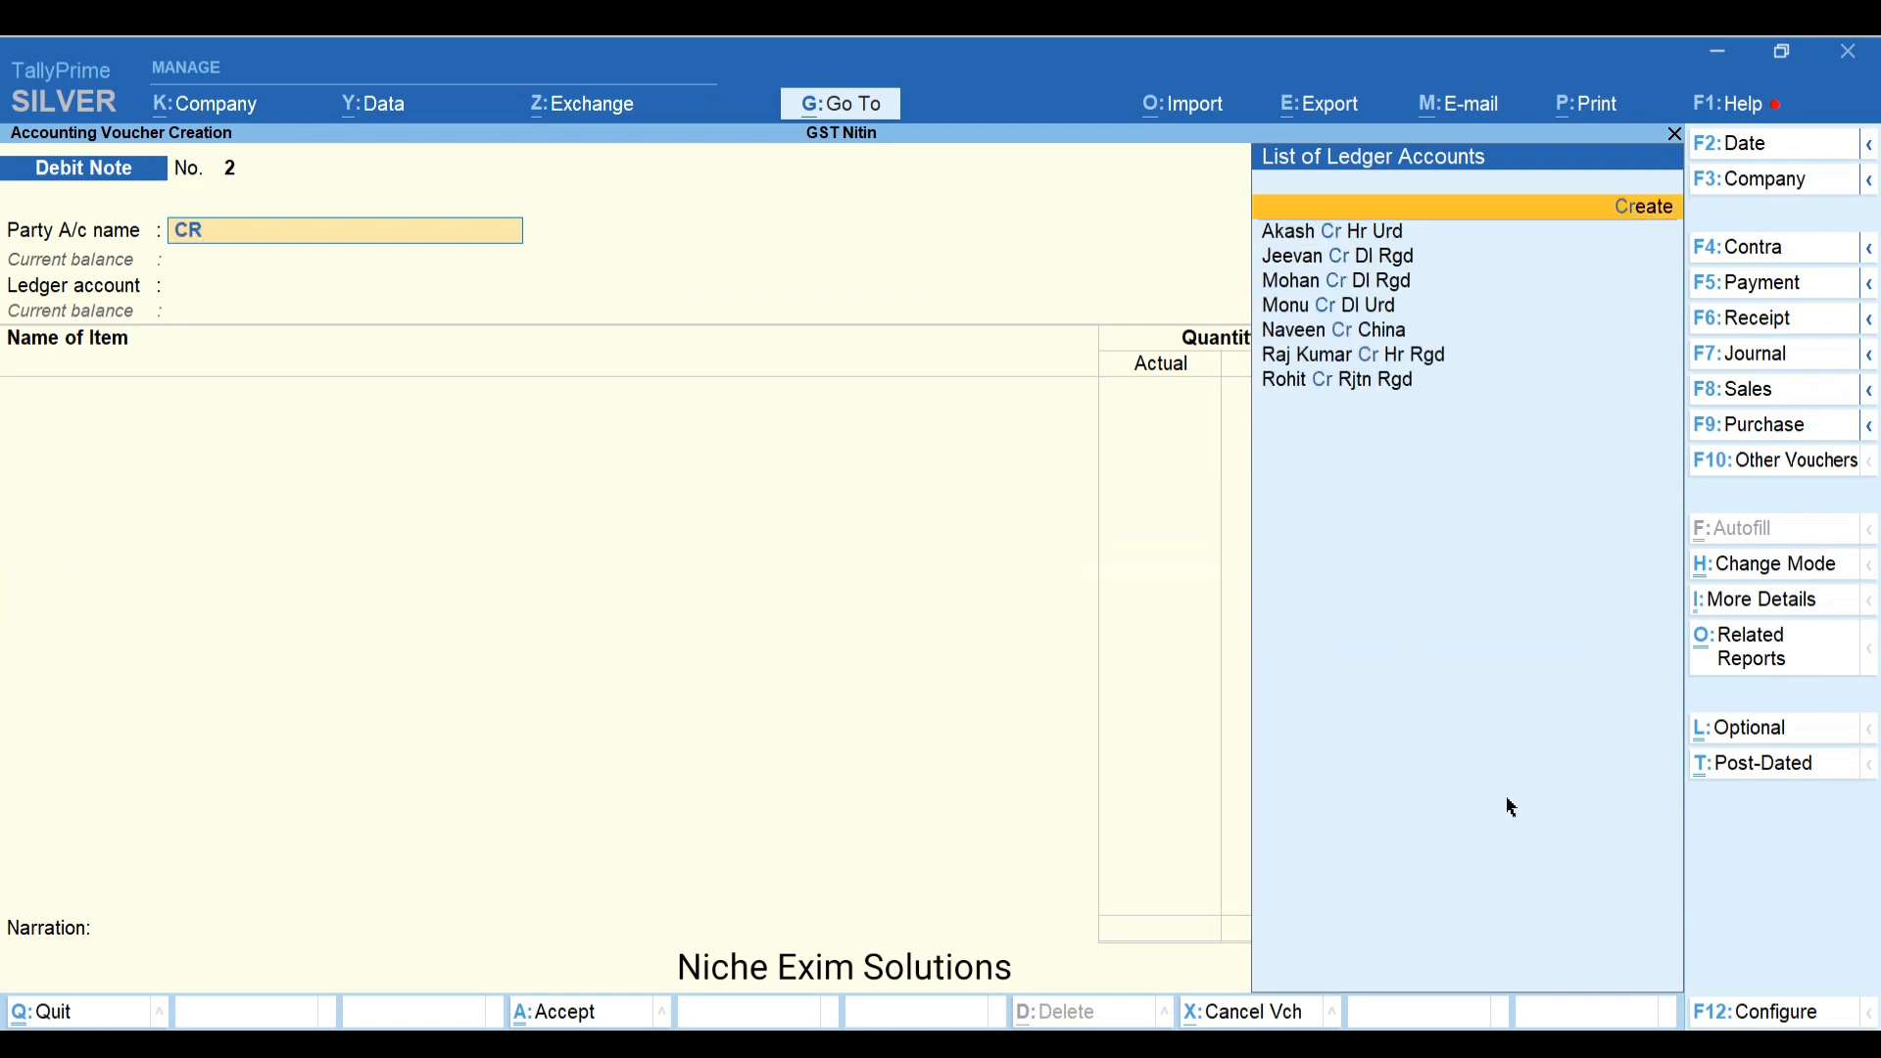
{"action": "key", "text": "Down"}
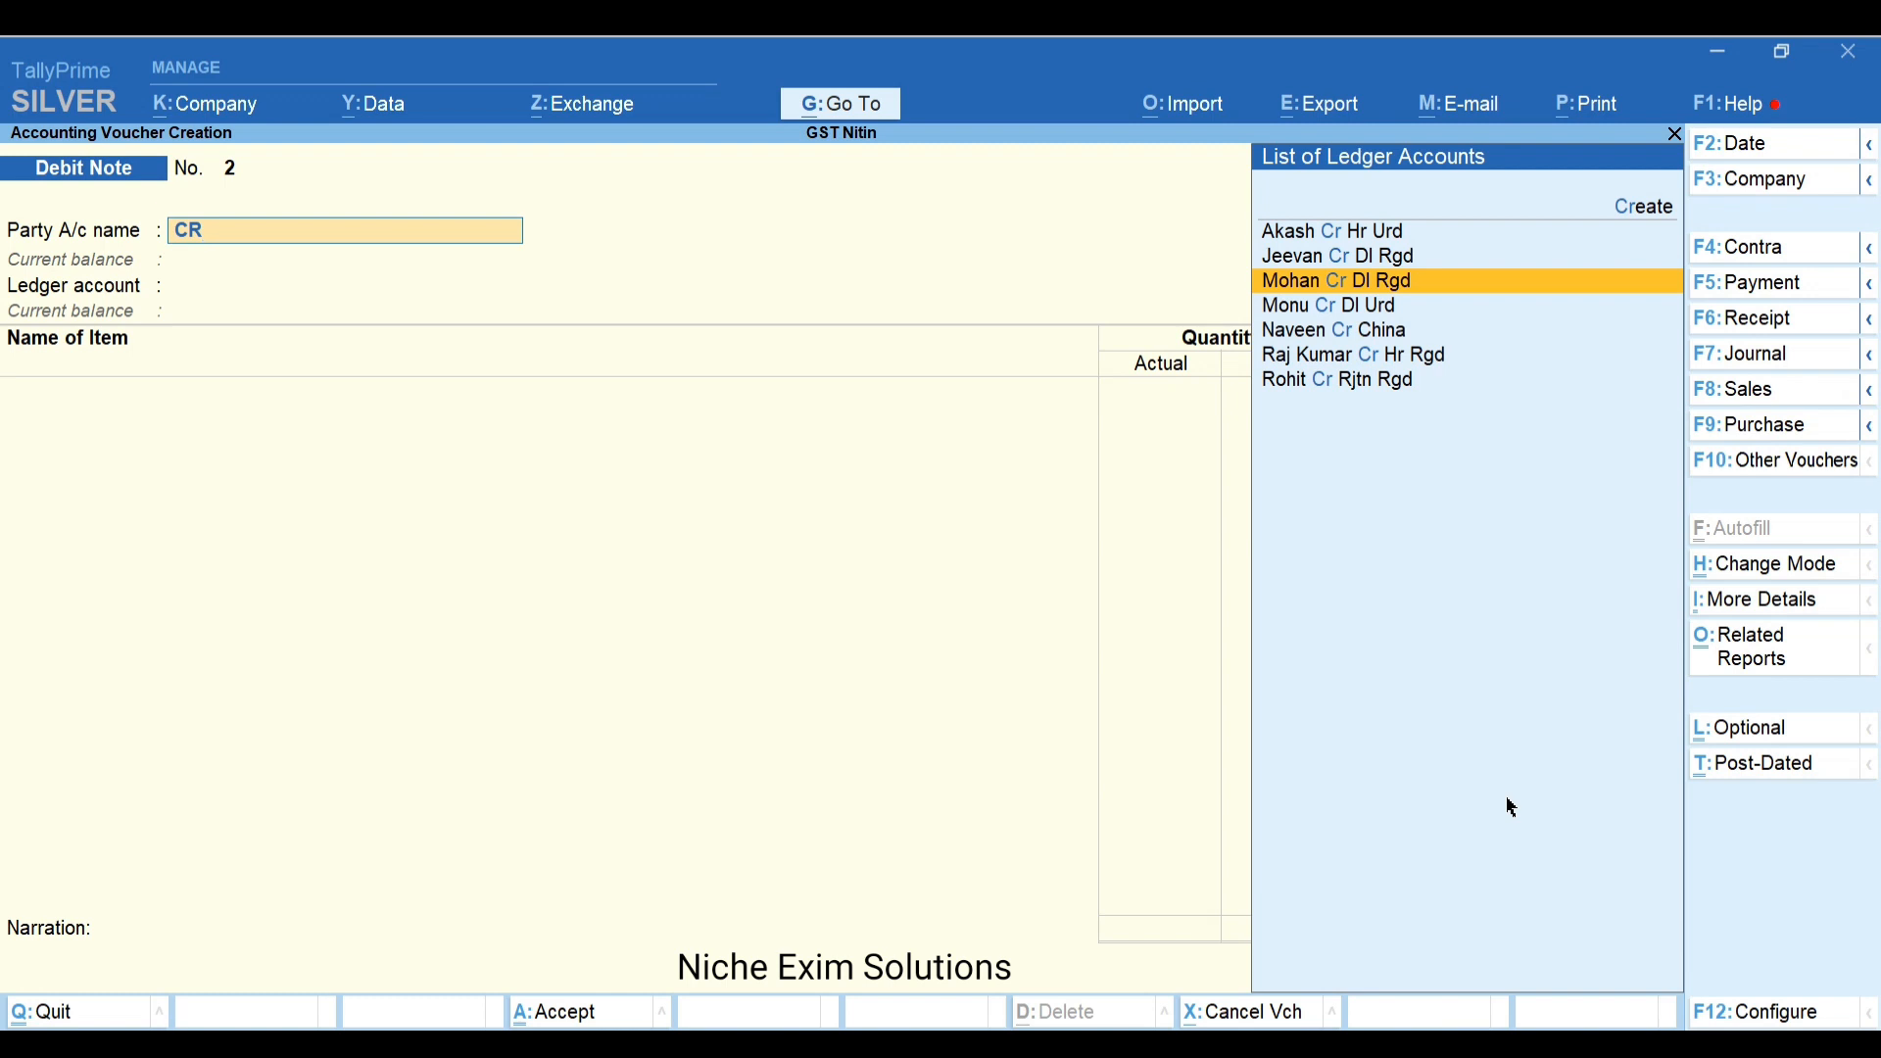
{"action": "key", "text": "Down"}
{"action": "key", "text": "Down"}
{"action": "key", "text": "Up"}
{"action": "key", "text": "Up"}
{"action": "key", "text": "Up"}
{"action": "key", "text": "Up"}
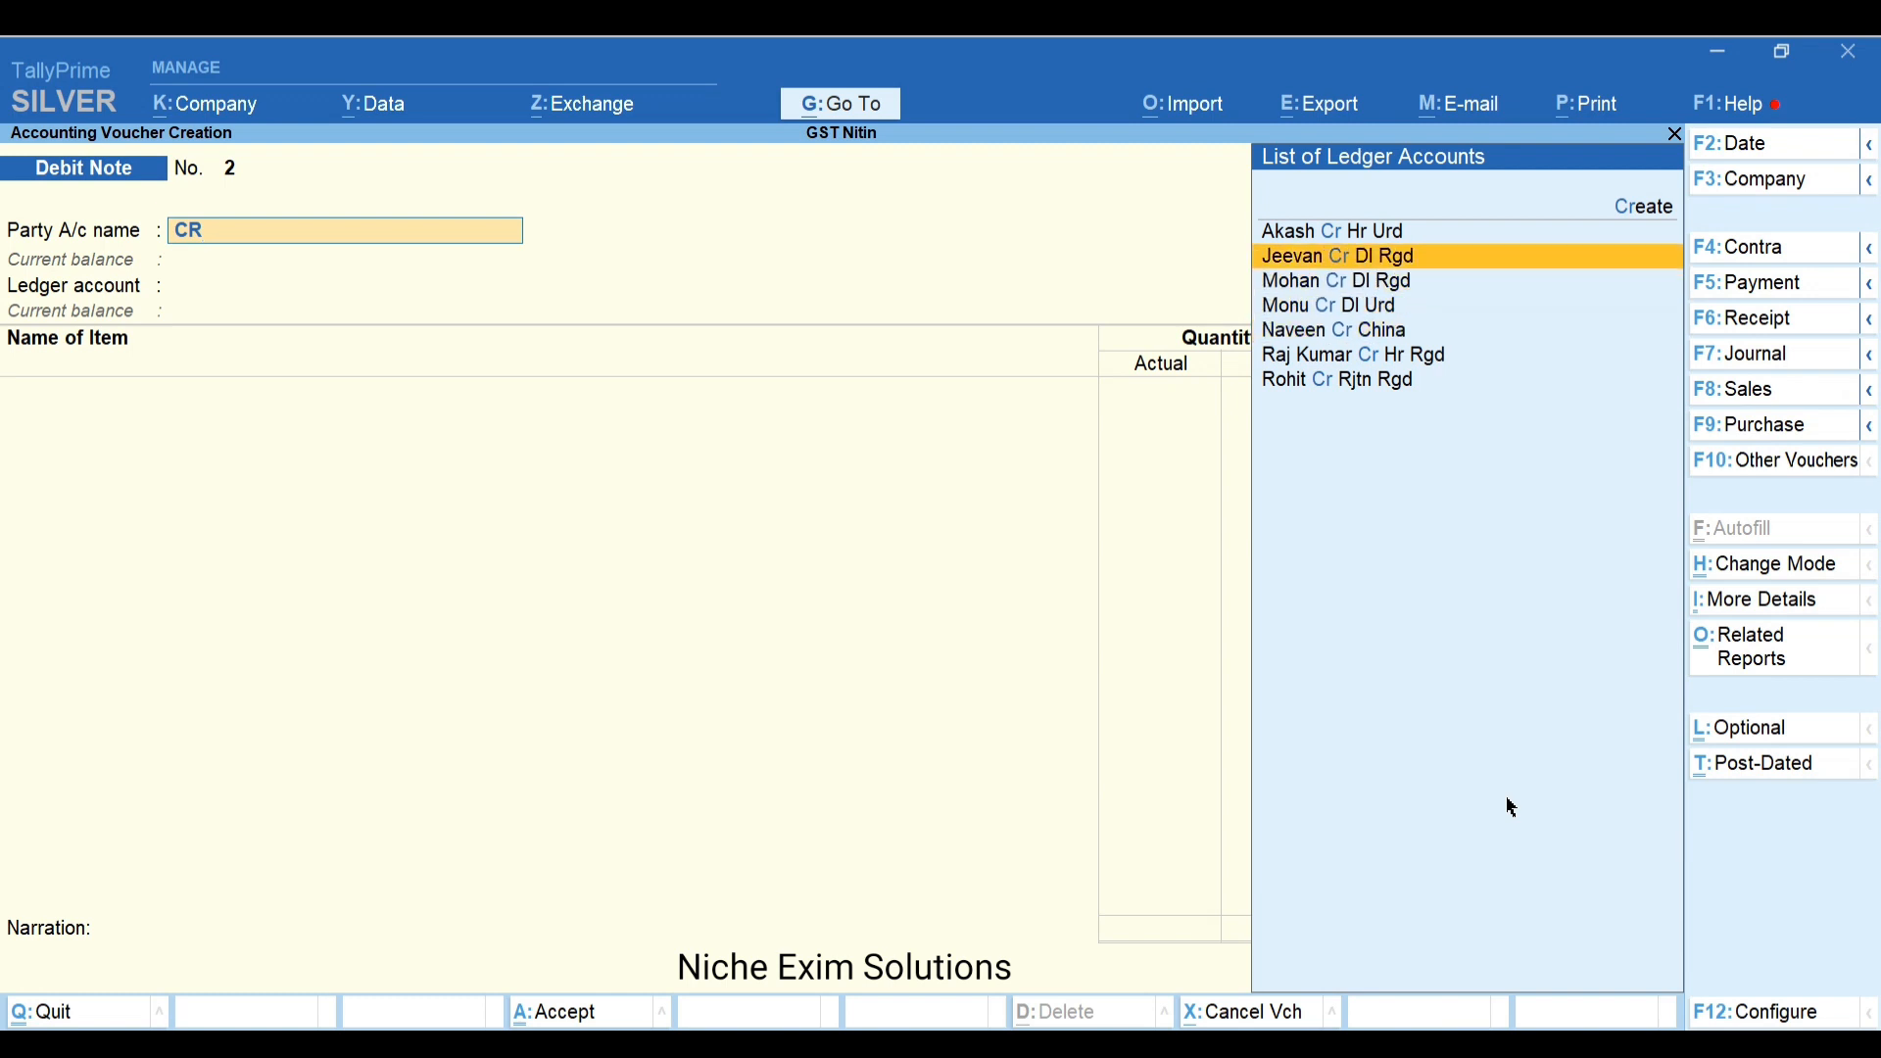
{"action": "key", "text": "Return"}
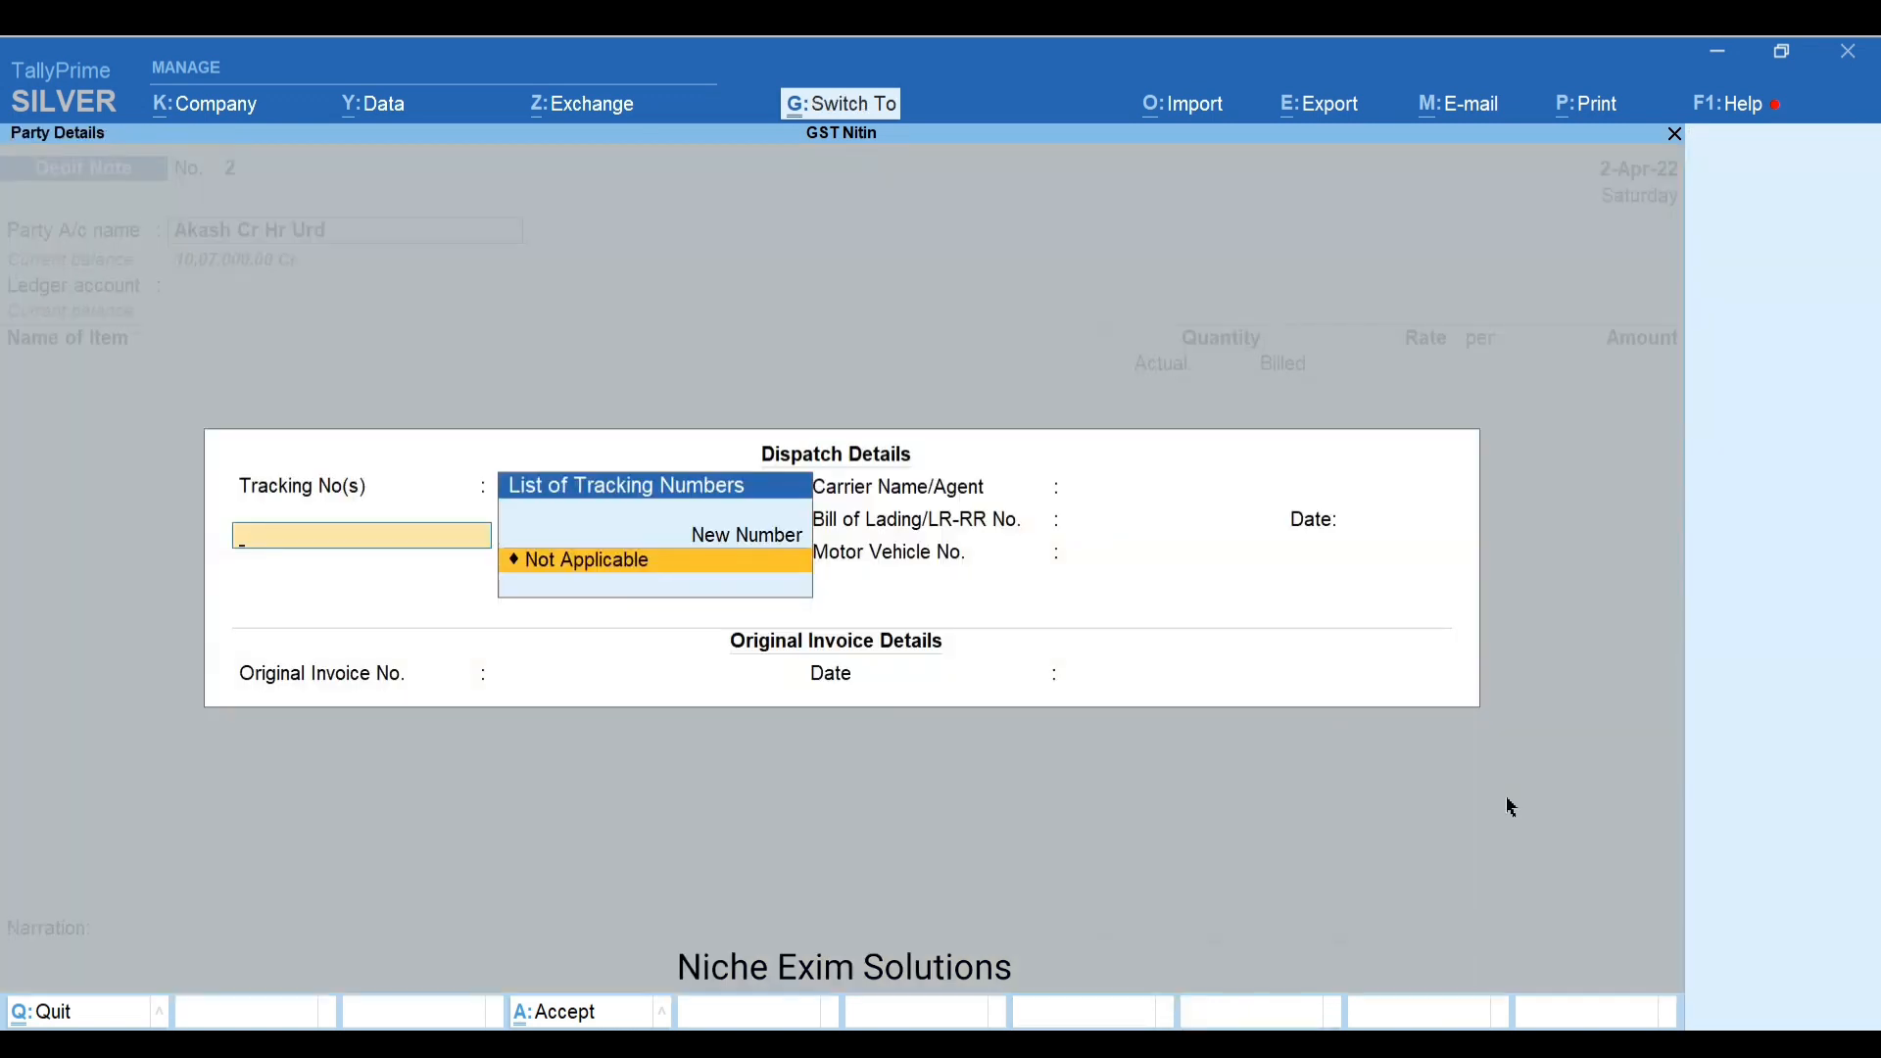
{"action": "key", "text": "ctrl+a"}
{"action": "key", "text": "ctrl+a"}
Select Purchase A/c as the ledger account and BIKE as the item being returned
{"action": "key", "text": "Down"}
{"action": "key", "text": "Down"}
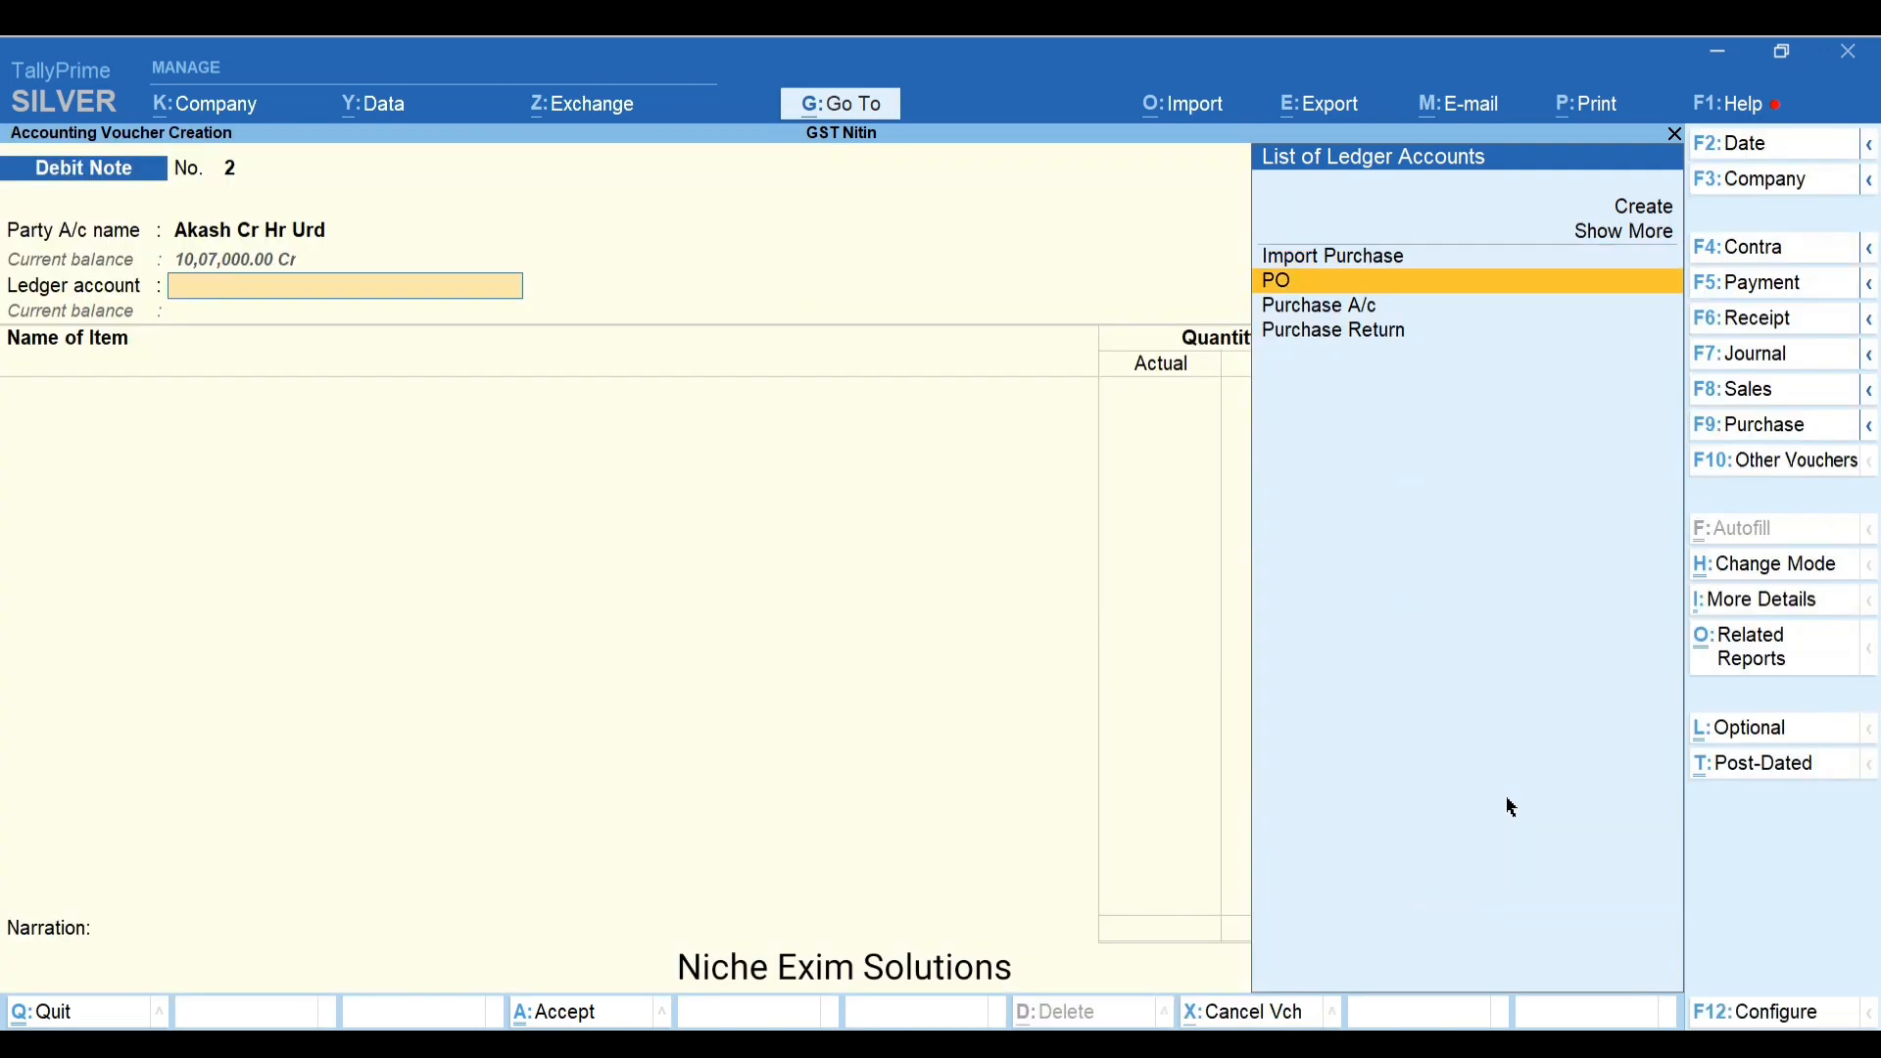
{"action": "key", "text": "Return"}
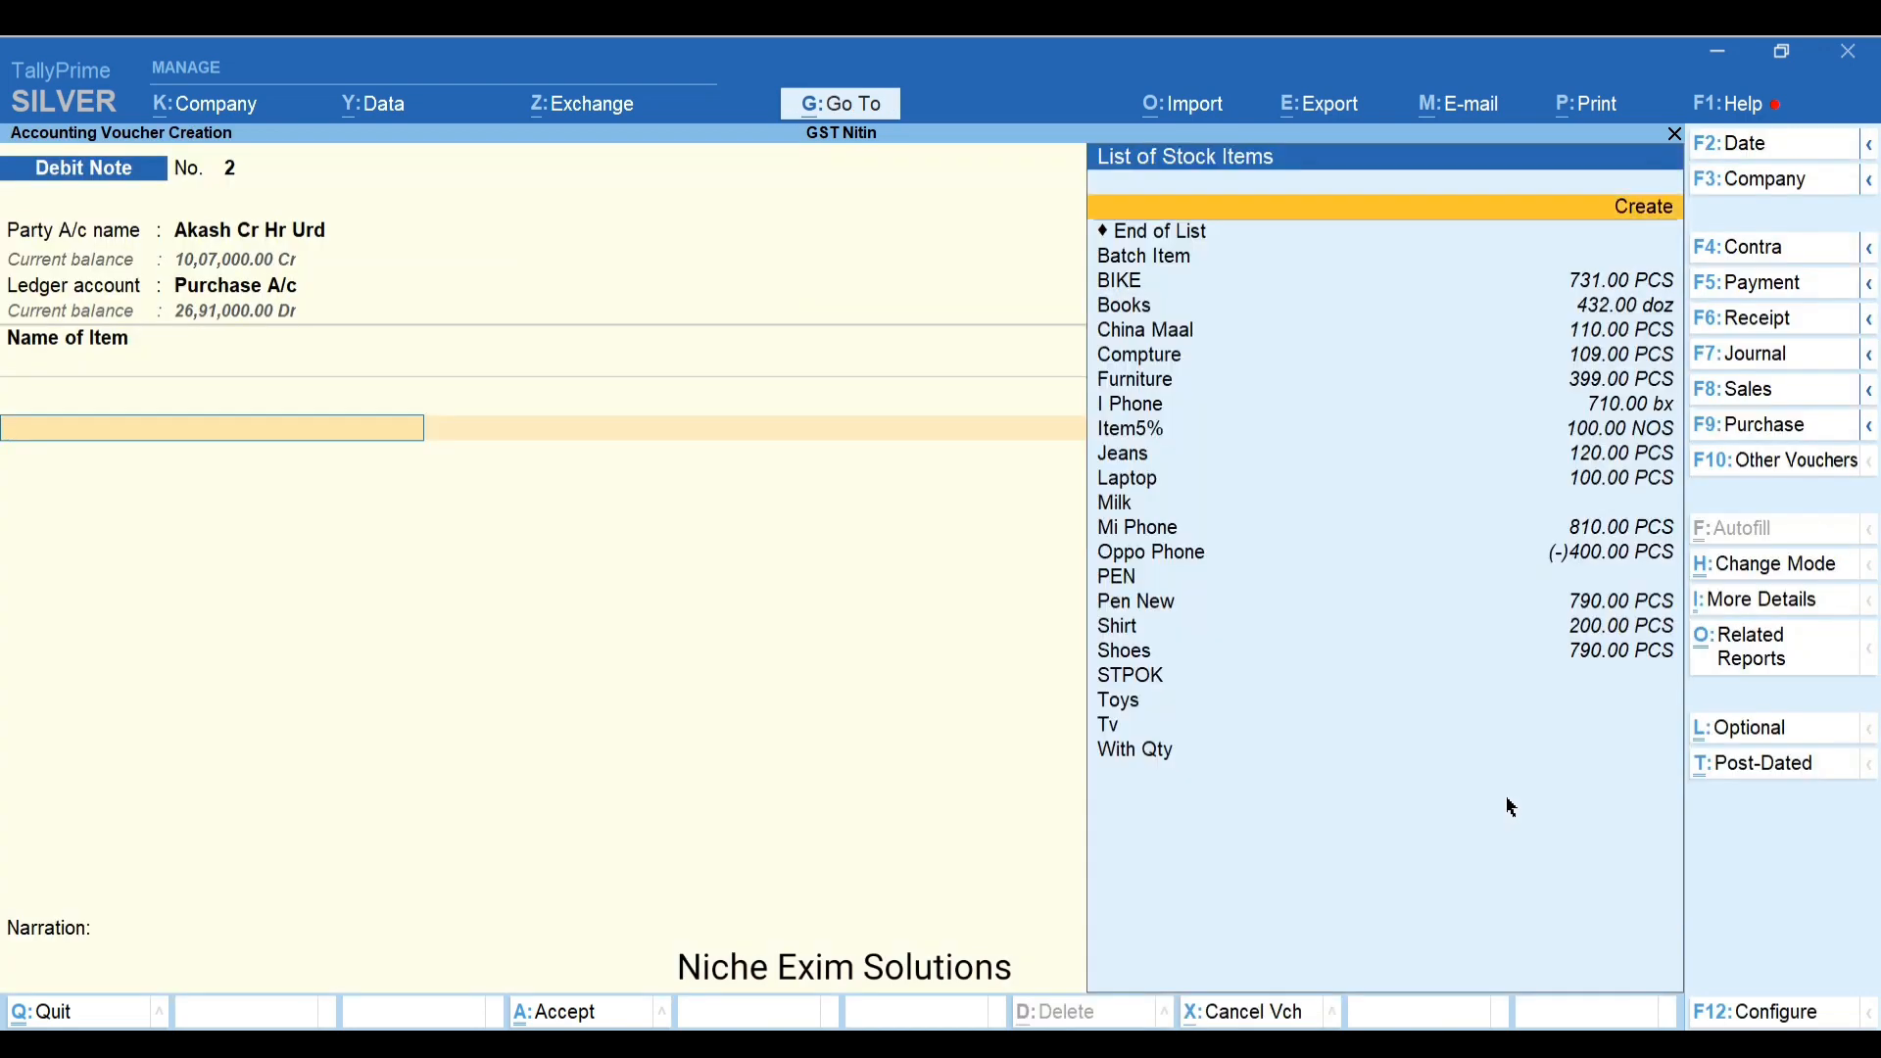
{"action": "key", "text": "Down"}
{"action": "key", "text": "Down"}
{"action": "key", "text": "Down"}
{"action": "key", "text": "Down"}
{"action": "key", "text": "Down"}
{"action": "key", "text": "Down"}
{"action": "key", "text": "Down"}
{"action": "key", "text": "Down"}
{"action": "key", "text": "Down"}
{"action": "key", "text": "Down"}
{"action": "key", "text": "Down"}
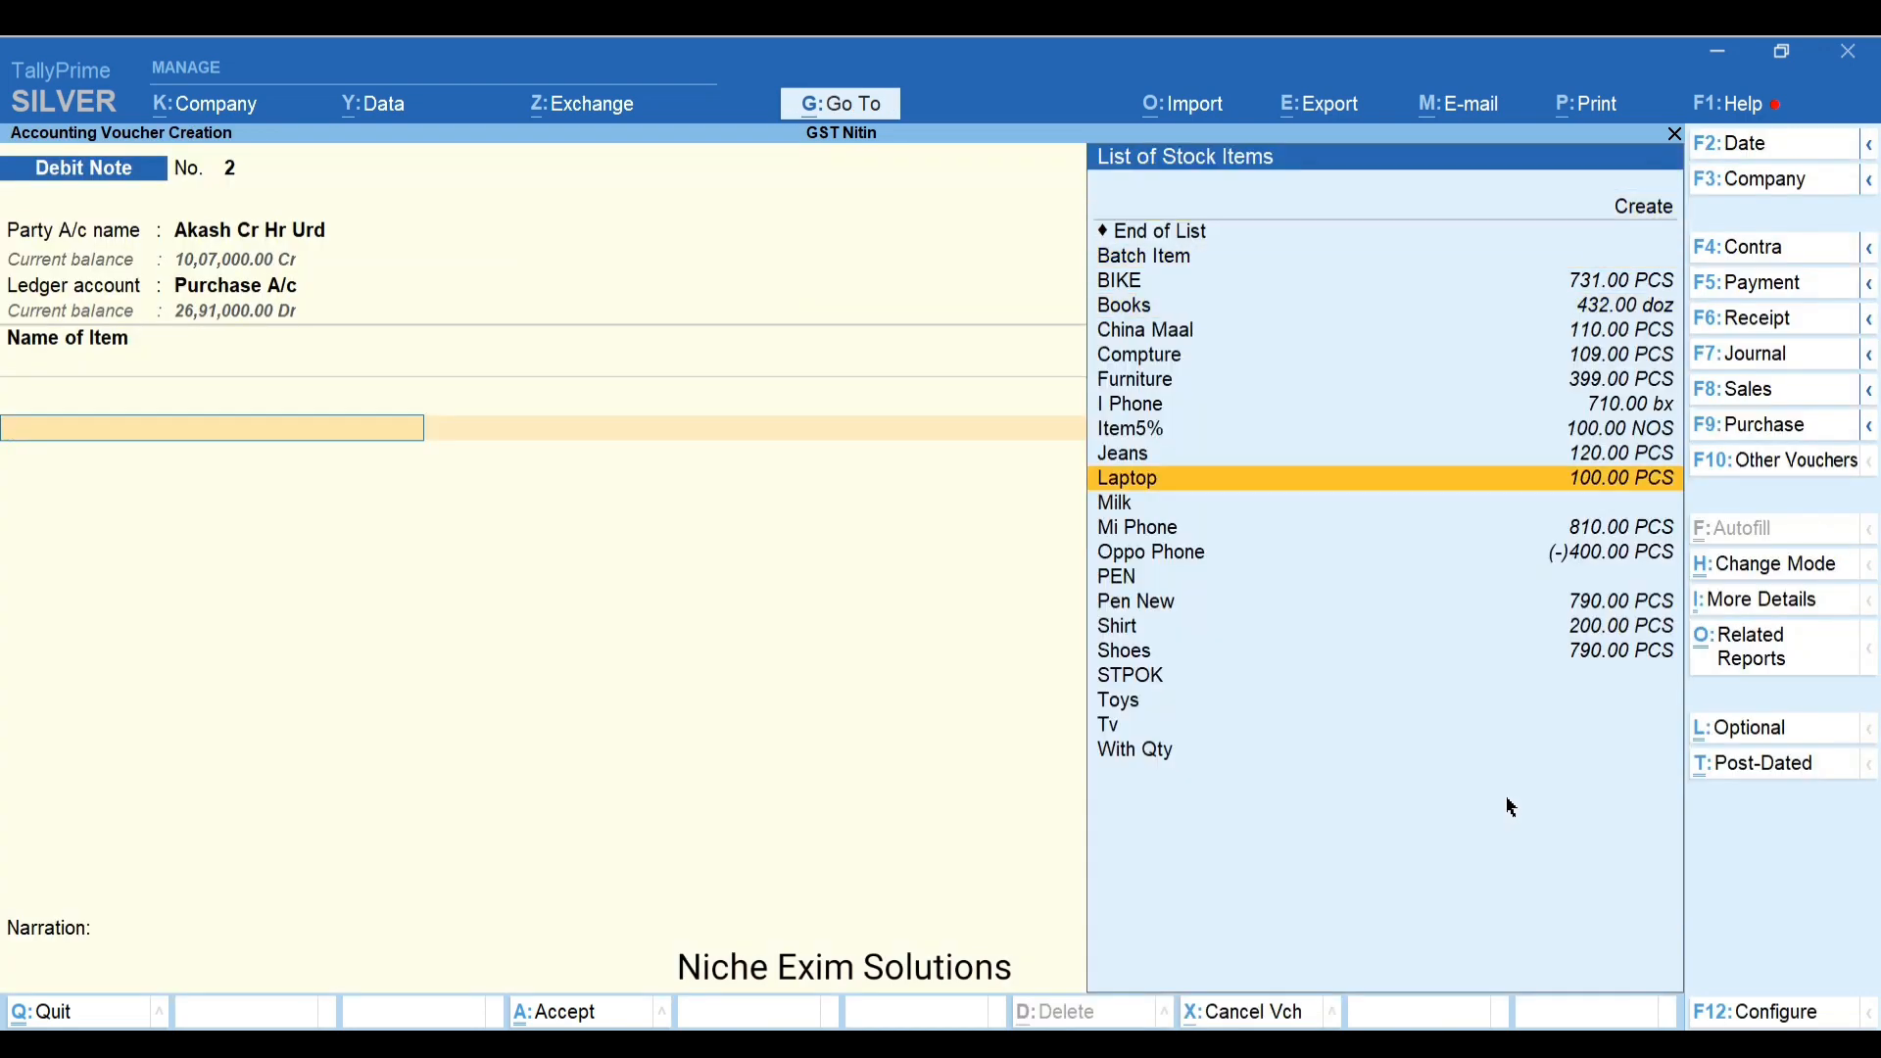
{"action": "key", "text": "Up"}
{"action": "key", "text": "Up"}
{"action": "key", "text": "Up"}
{"action": "key", "text": "Up"}
{"action": "key", "text": "Up"}
{"action": "key", "text": "Up"}
{"action": "key", "text": "Up"}
{"action": "key", "text": "Up"}
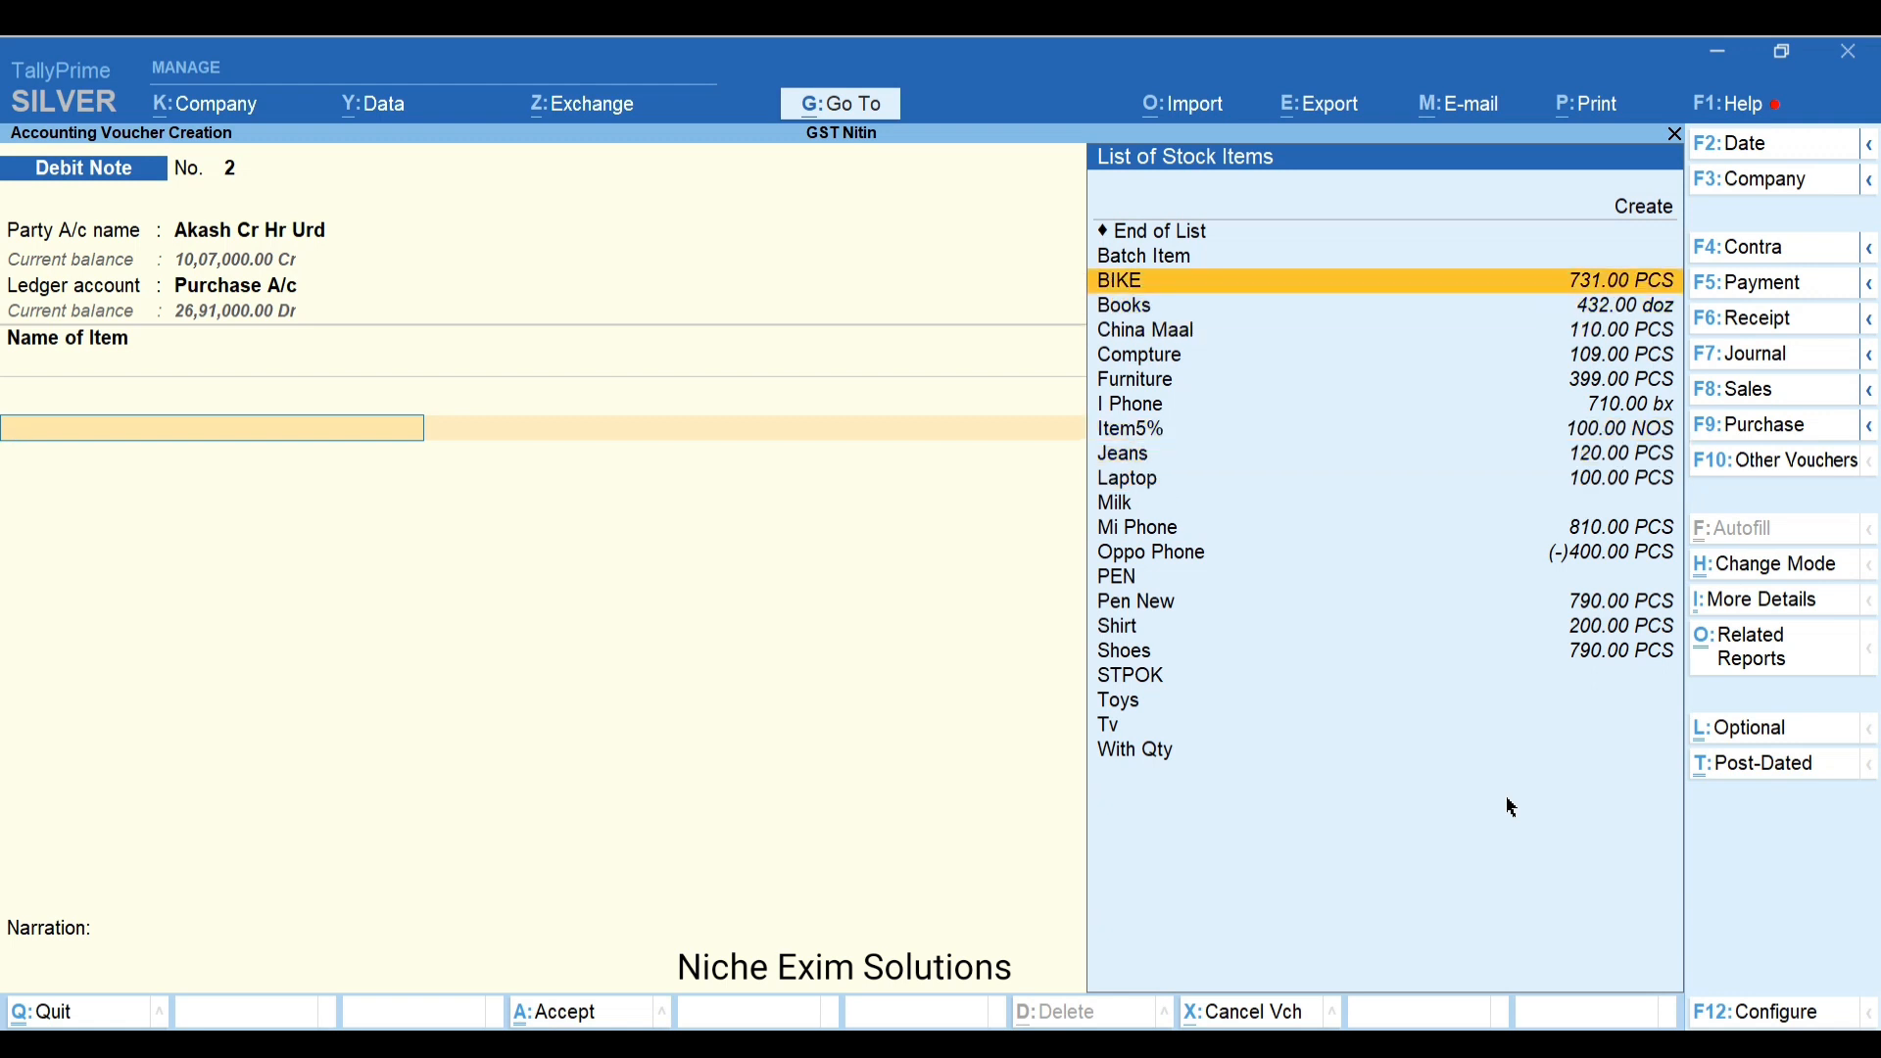
{"action": "key", "text": "Return"}
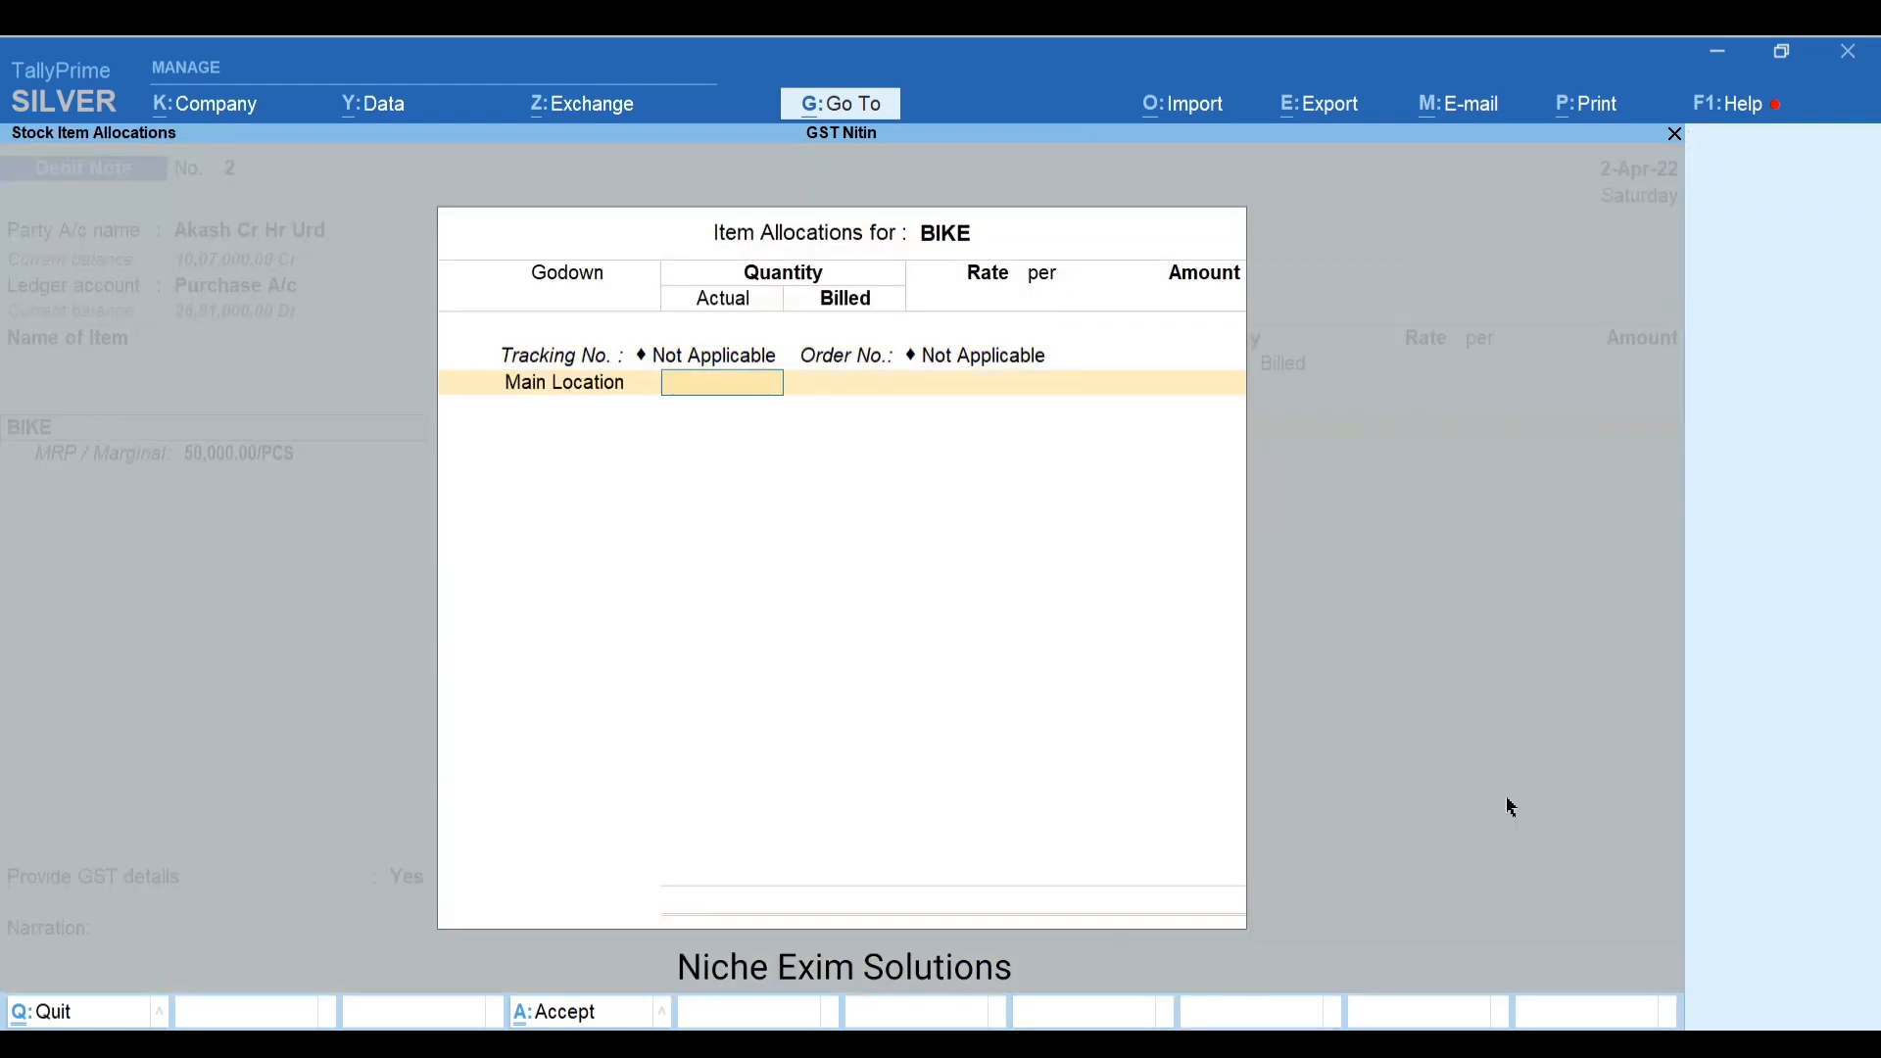
Allocate 1 PCS of BIKE at Main Location with the default rate of 90,000
{"action": "type", "text": "1"}
{"action": "key", "text": "Return"}
{"action": "key", "text": "Return"}
{"action": "key", "text": "Return"}
{"action": "key", "text": "Return"}
{"action": "key", "text": "Return"}
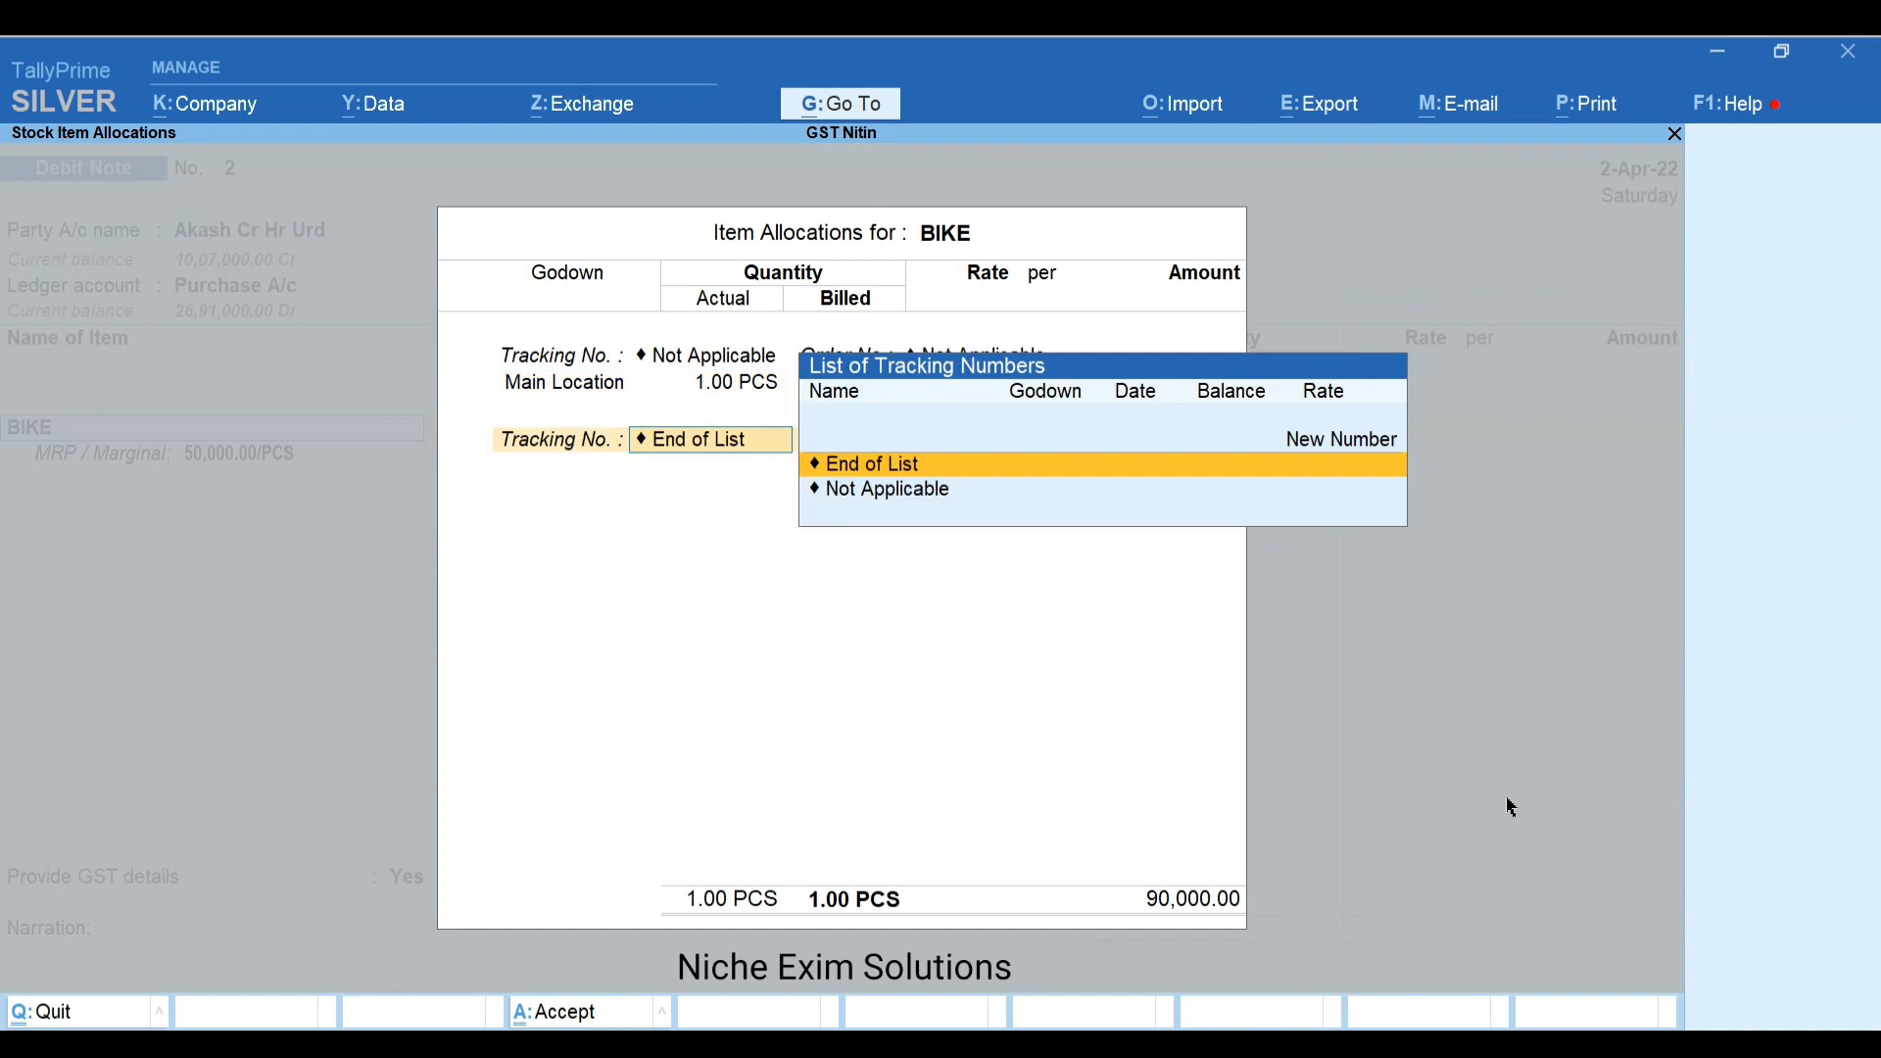
{"action": "key", "text": "Return"}
{"action": "key", "text": "Return"}
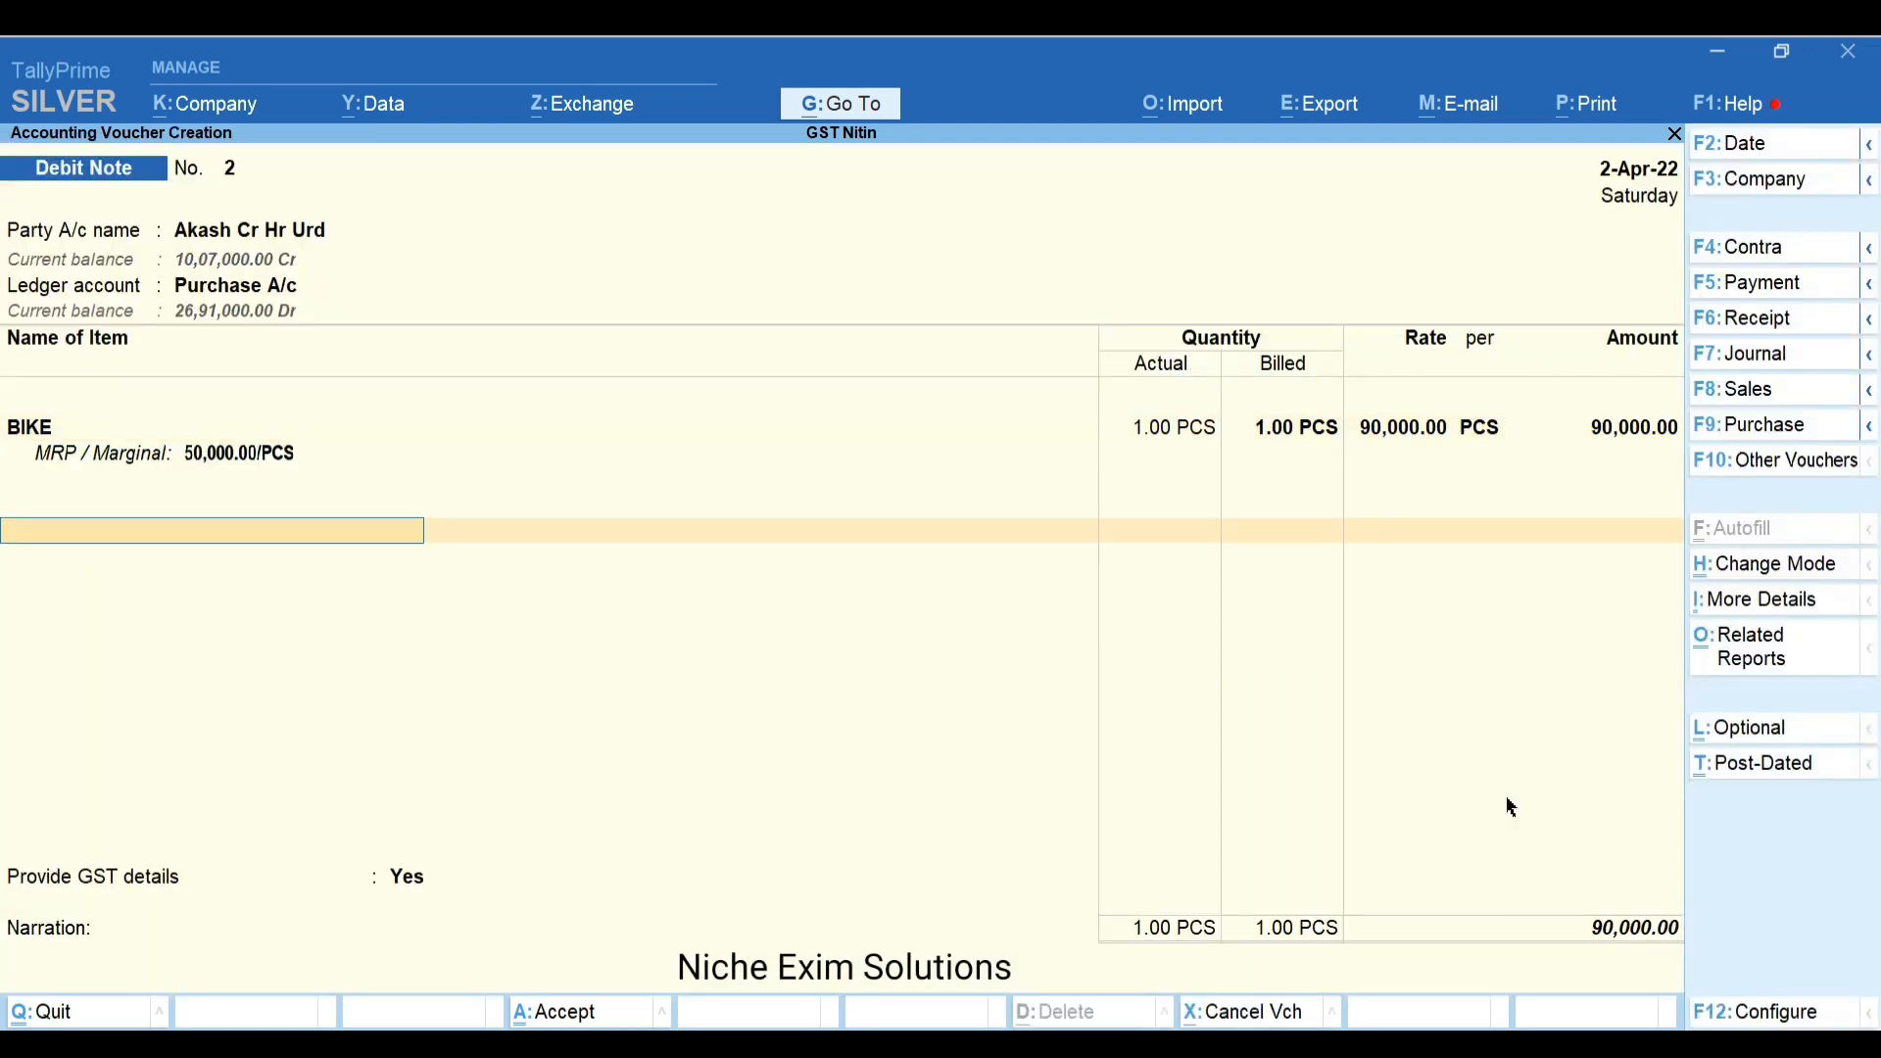
Reopen the party details to check the state and place of supply, keeping the ledger and BIKE allocation as entered
{"action": "left_click", "coordinate": [293, 241]}
{"action": "key", "text": "Return"}
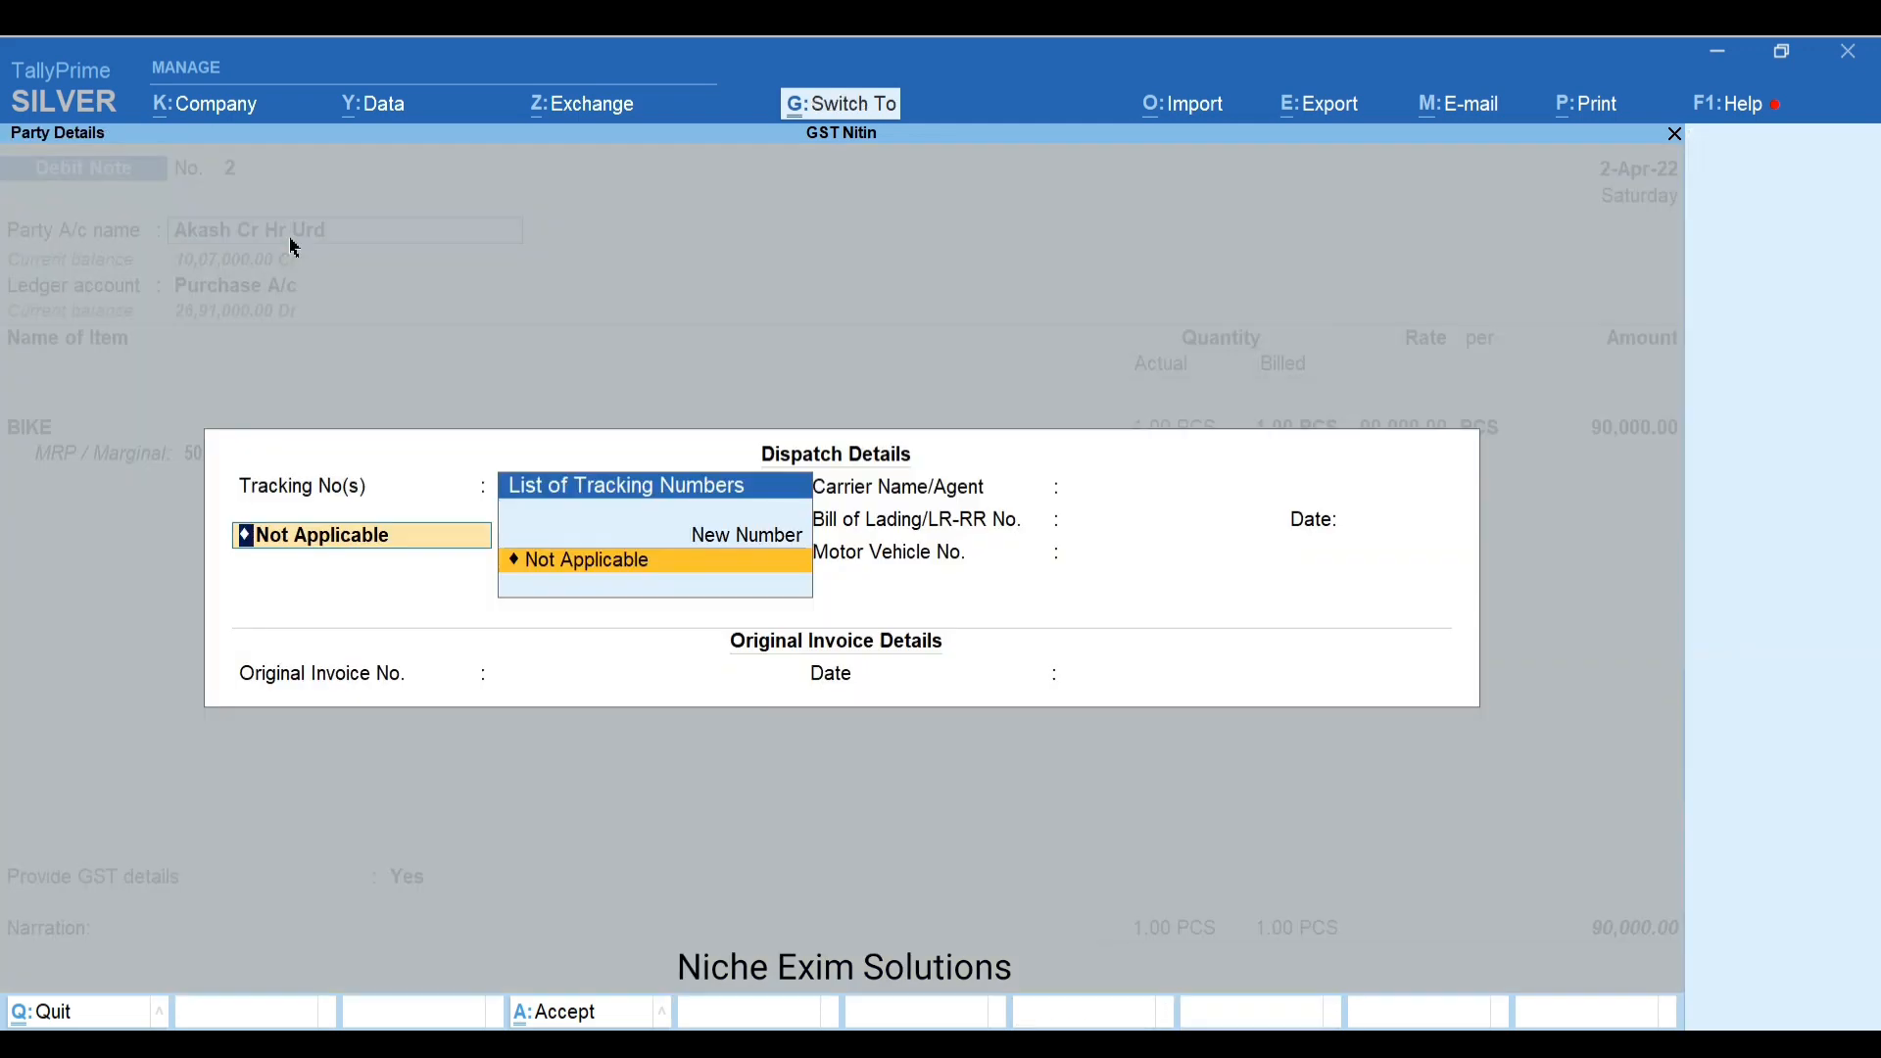
{"action": "key", "text": "ctrl+a"}
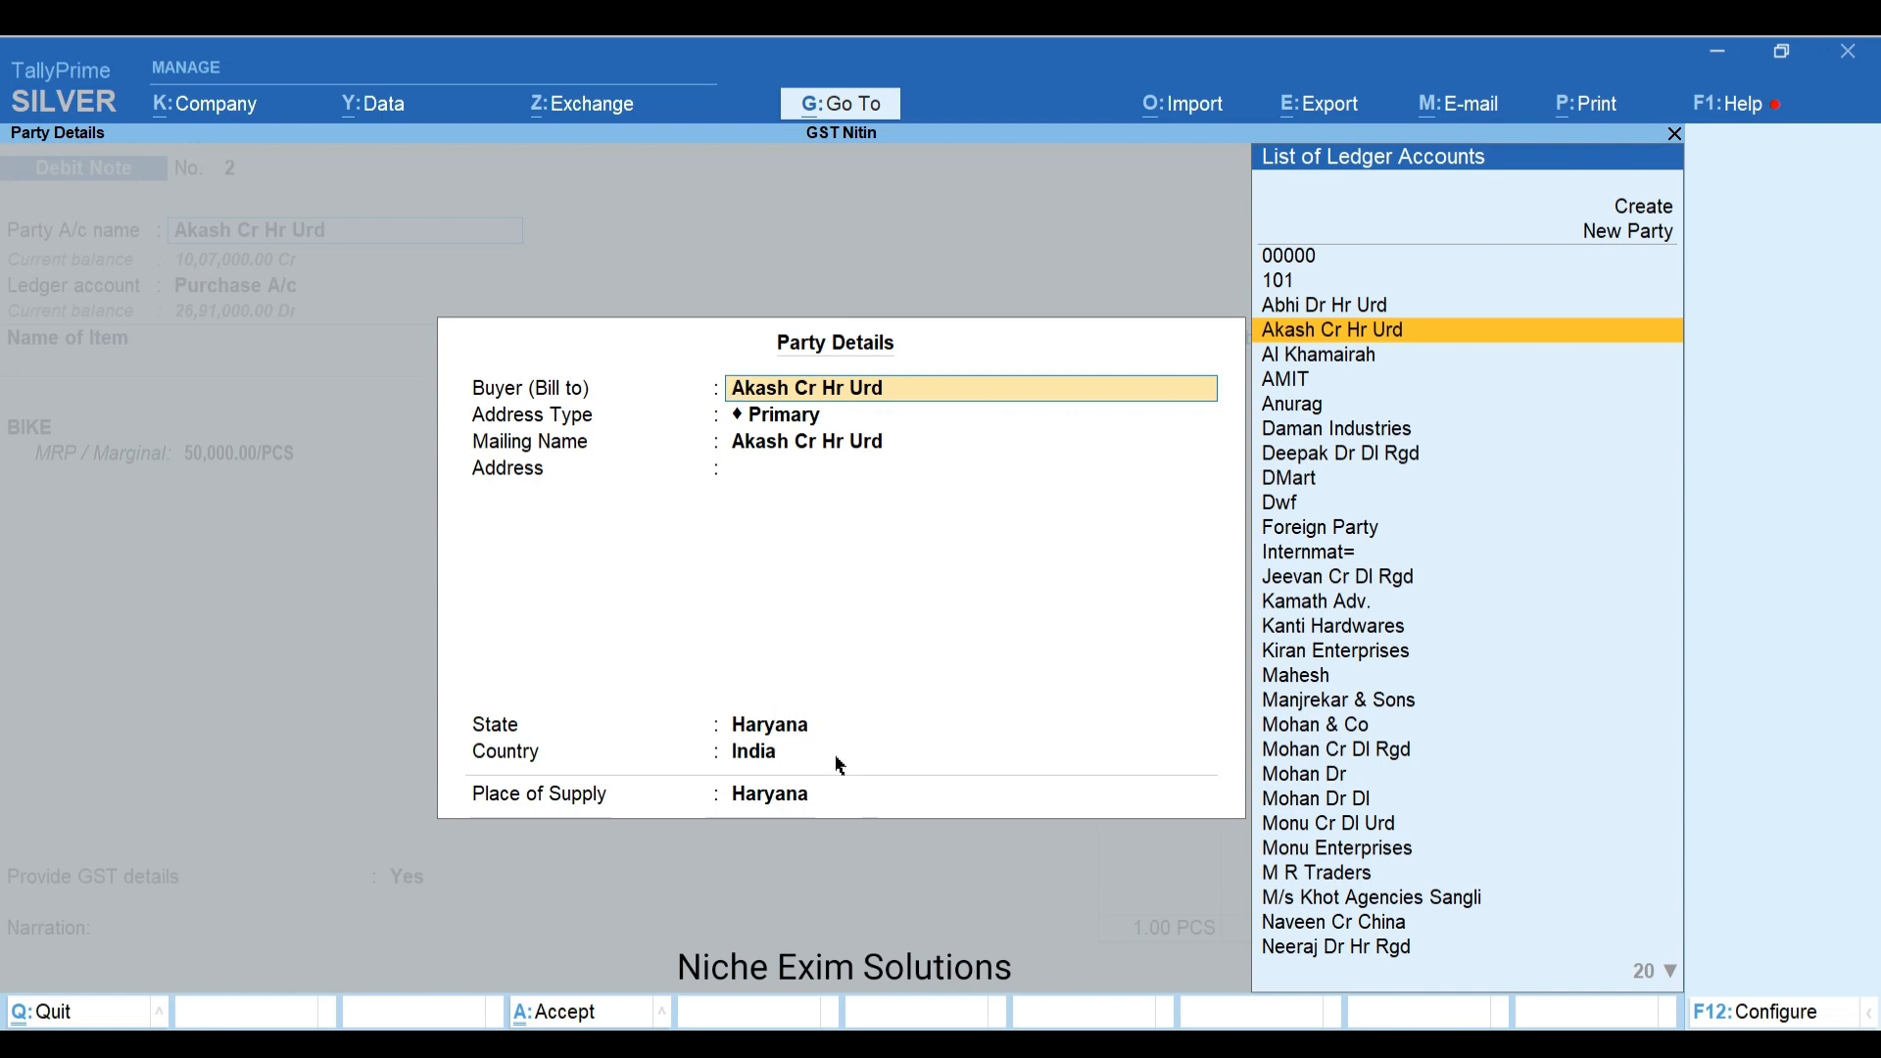
{"action": "key", "text": "Return"}
{"action": "key", "text": "Return"}
{"action": "key", "text": "Return"}
{"action": "key", "text": "Return"}
{"action": "key", "text": "Return"}
{"action": "key", "text": "Return"}
{"action": "key", "text": "Return"}
{"action": "key", "text": "Return"}
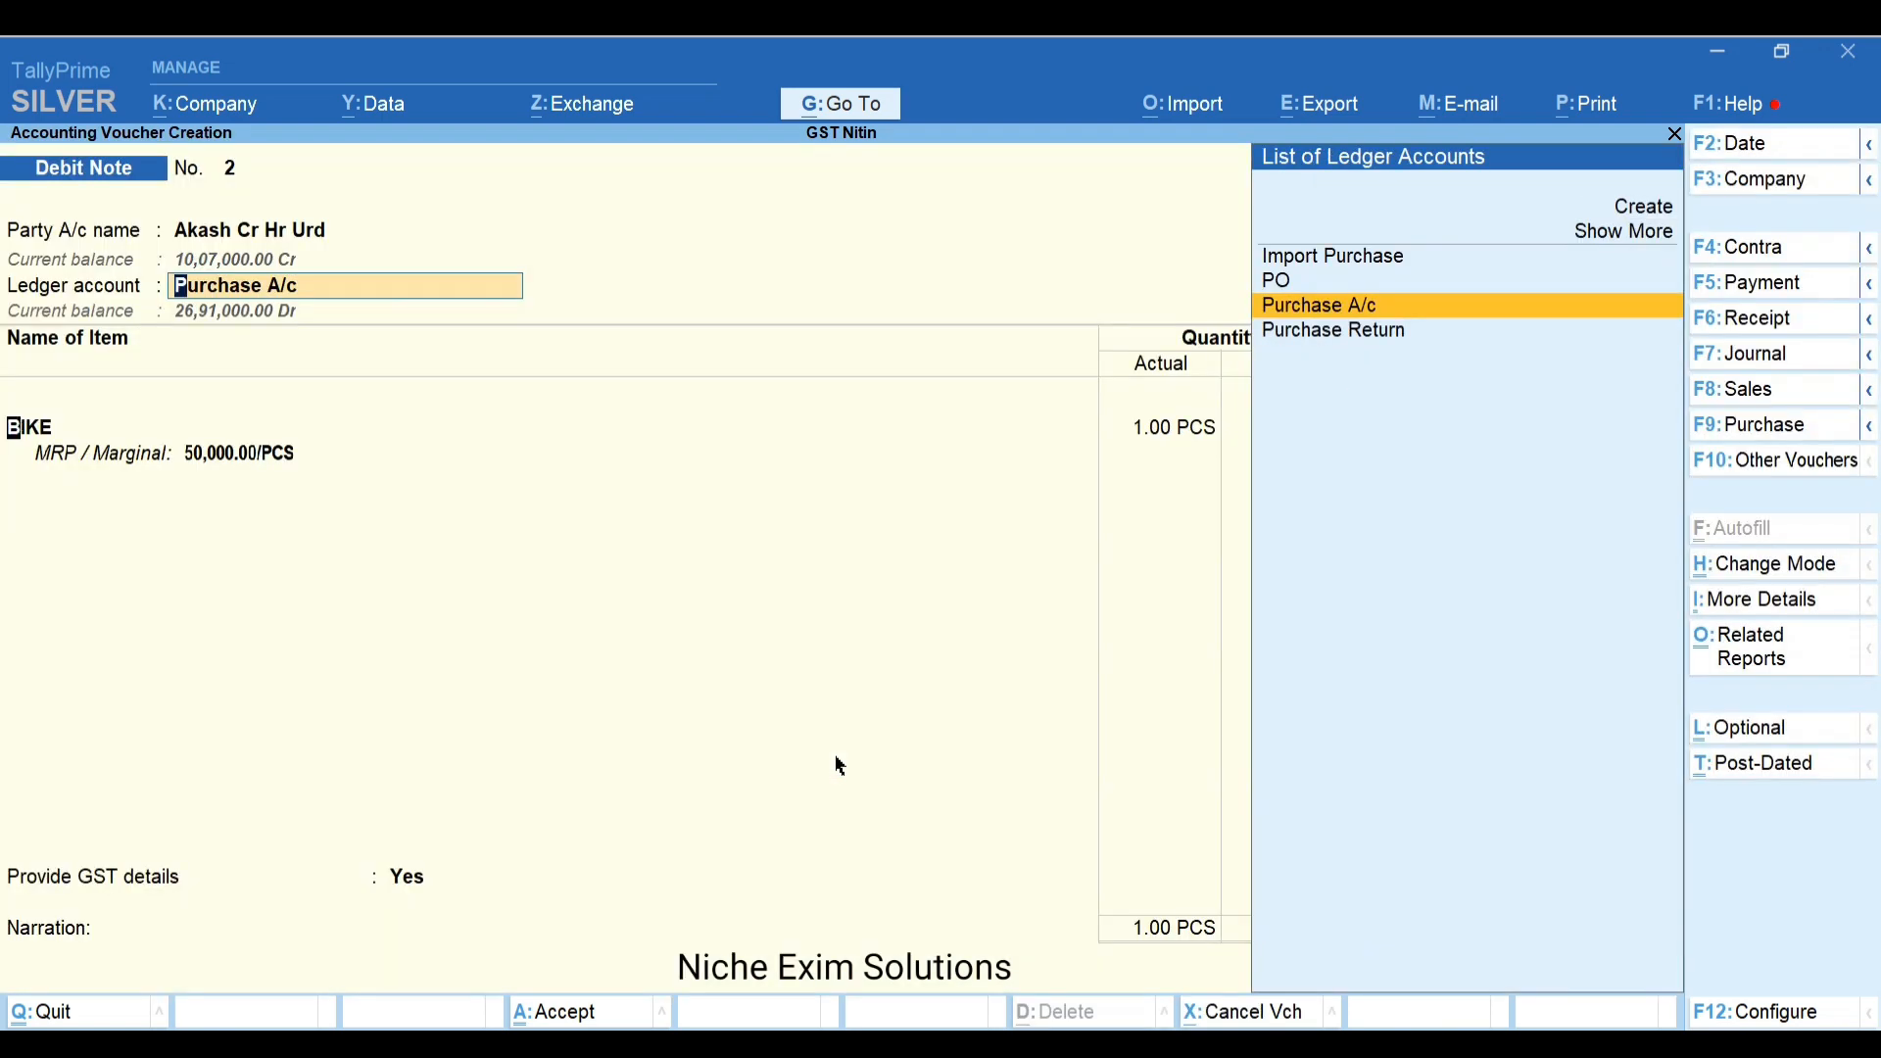
{"action": "key", "text": "Return"}
{"action": "key", "text": "Return"}
{"action": "key", "text": "Return"}
{"action": "key", "text": "Return"}
{"action": "key", "text": "Return"}
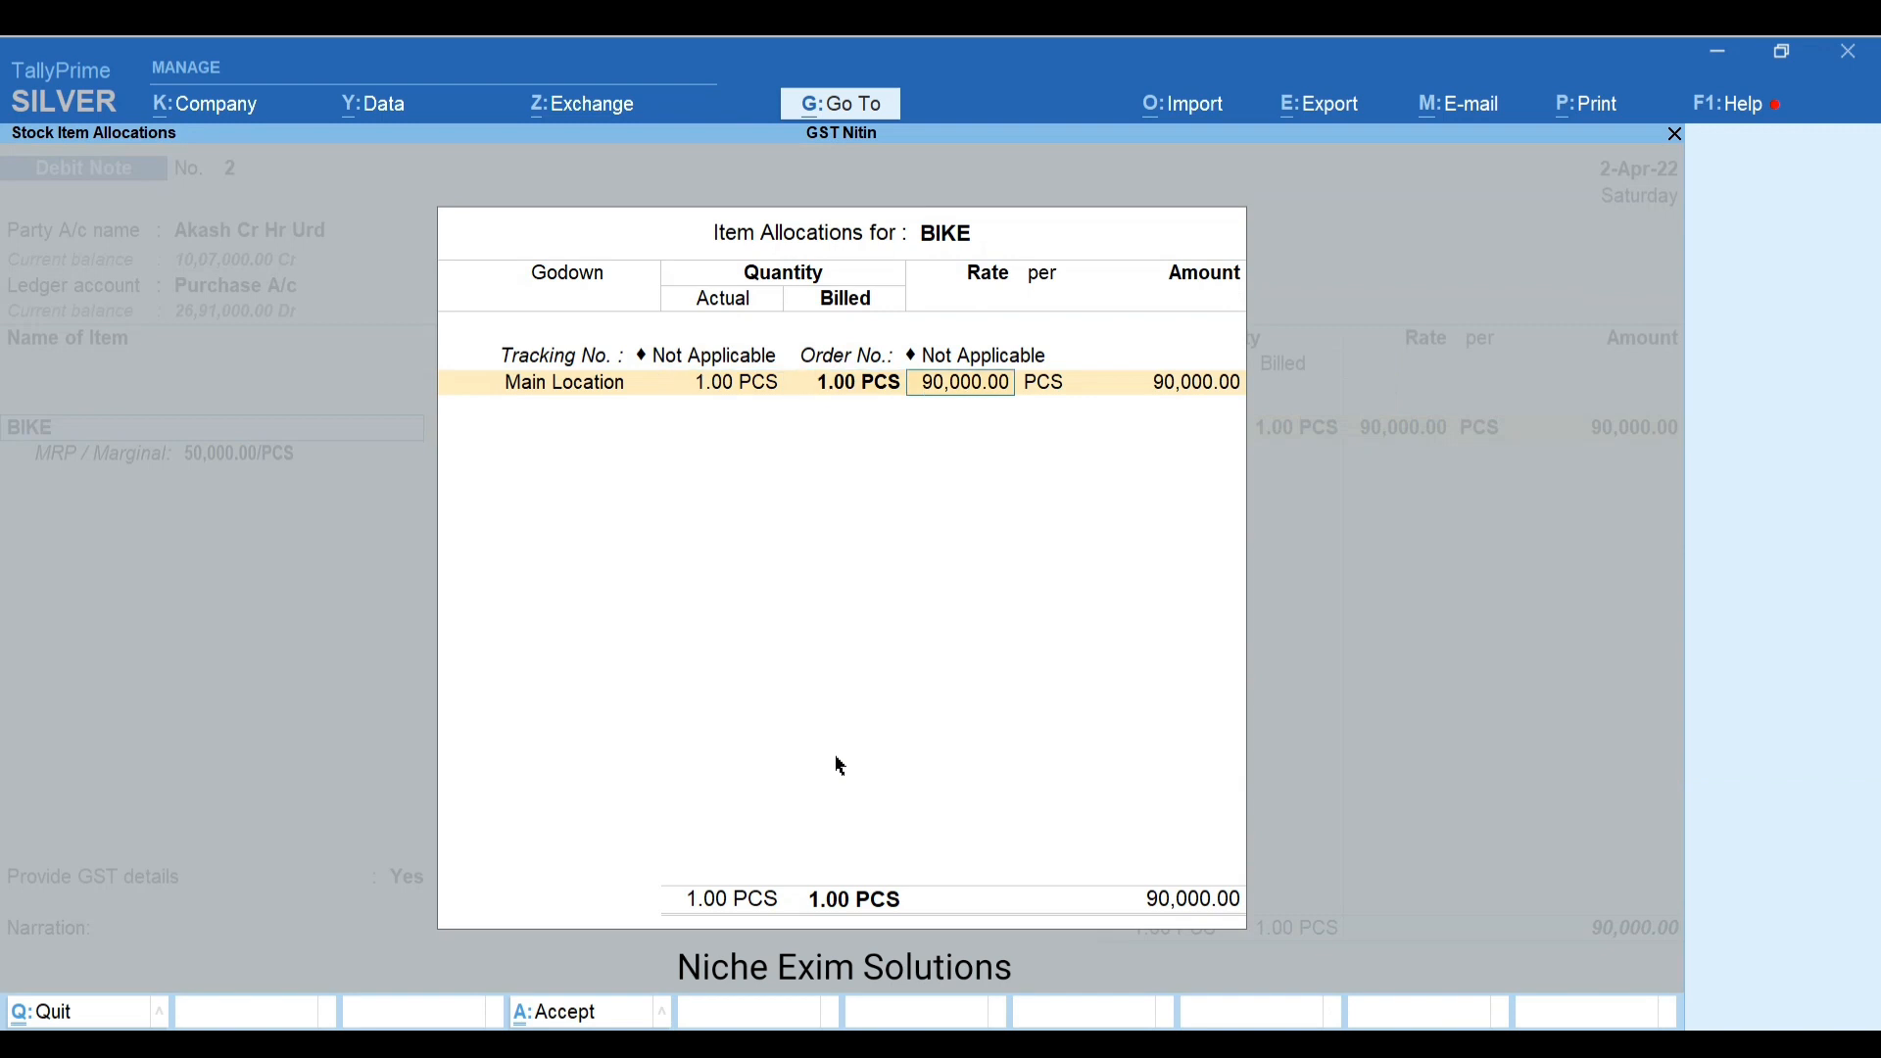
{"action": "key", "text": "Return"}
{"action": "key", "text": "Return"}
{"action": "key", "text": "Return"}
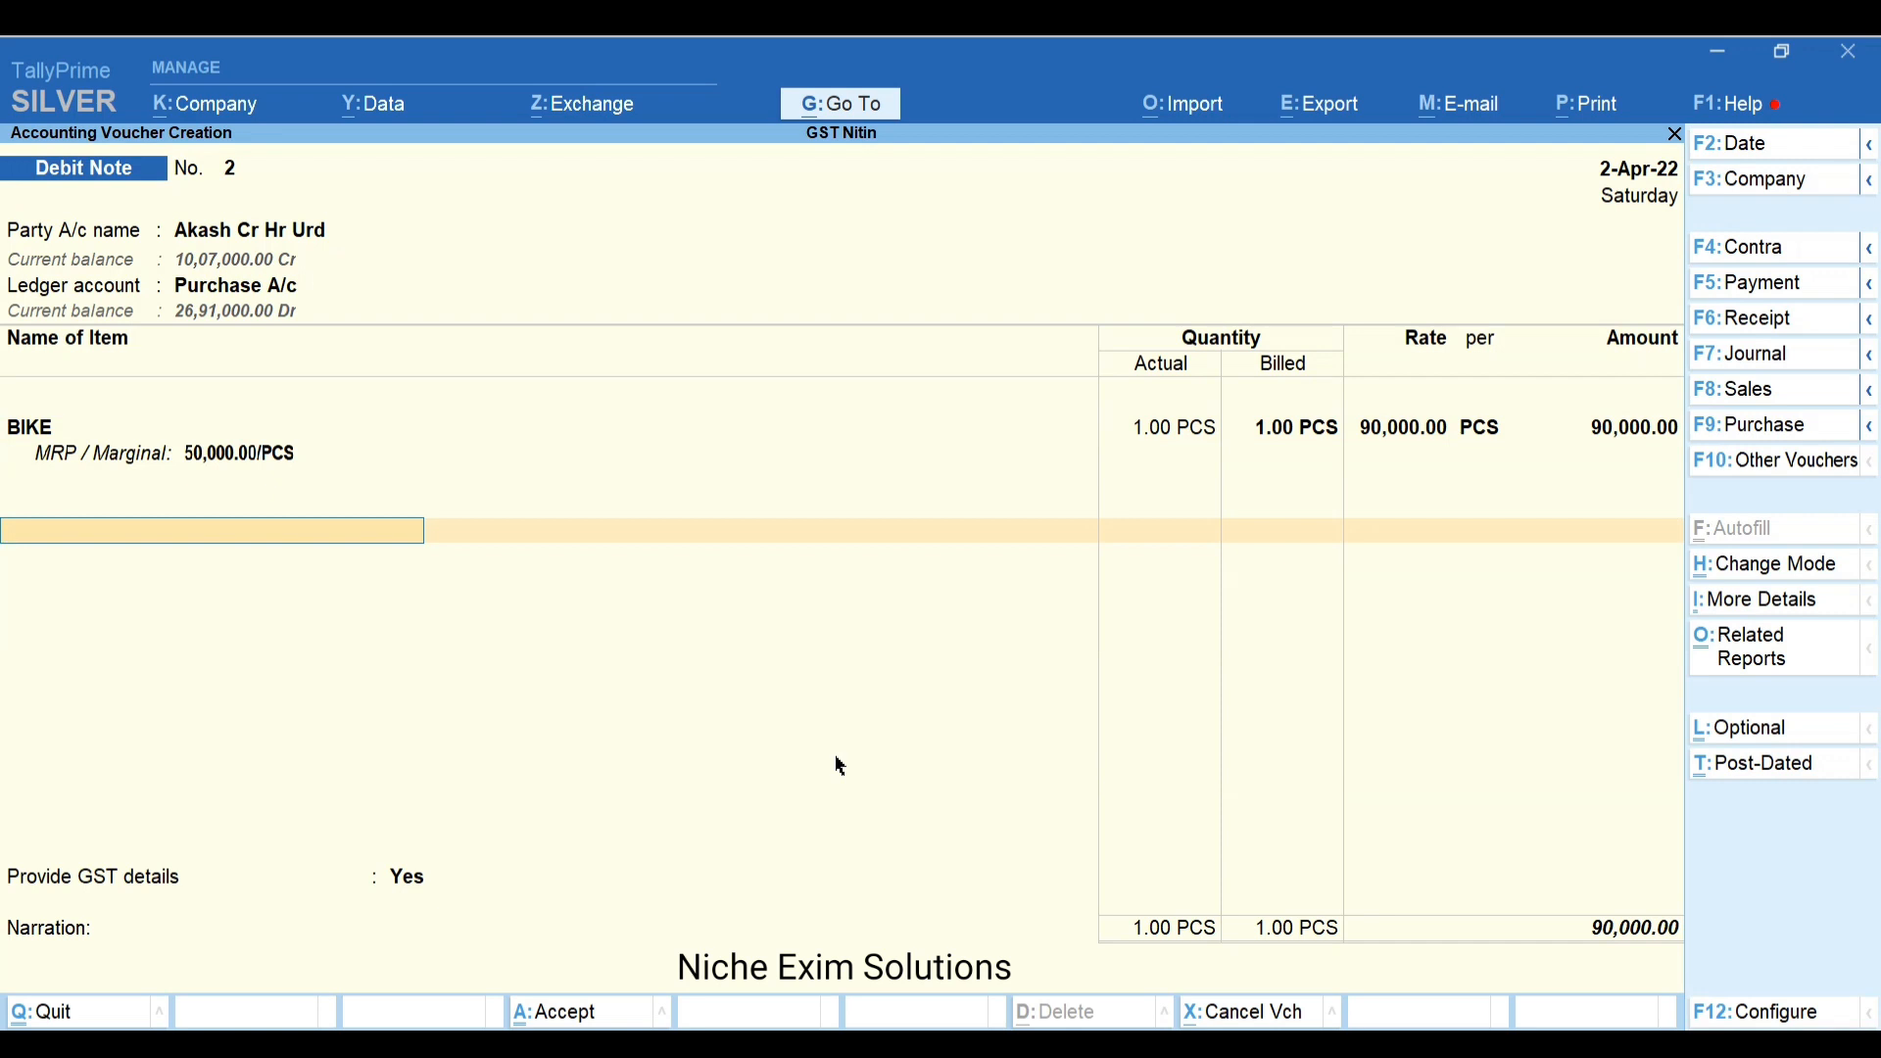
Try adding the IGST ledger and replacing it with CGST on the BIKE return
{"action": "type", "text": "IG"}
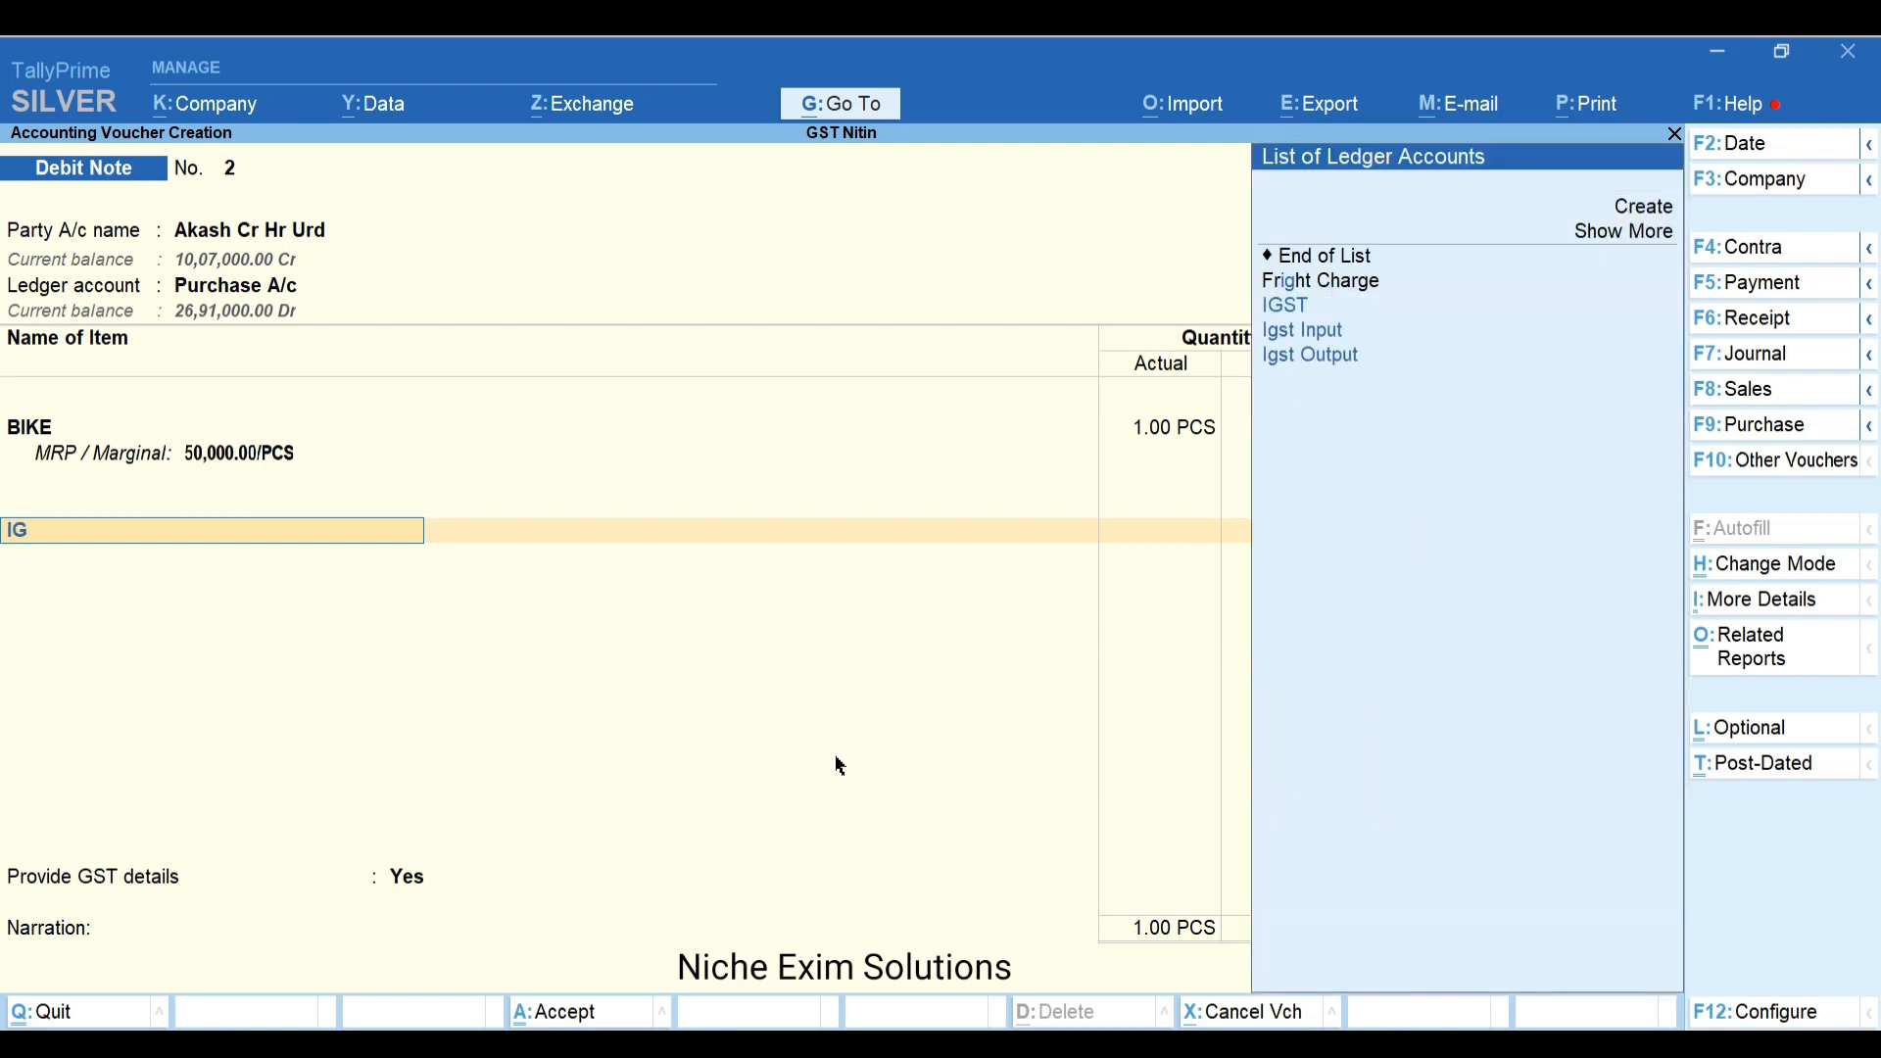
{"action": "key", "text": "Down"}
{"action": "key", "text": "Return"}
{"action": "key", "text": "Return"}
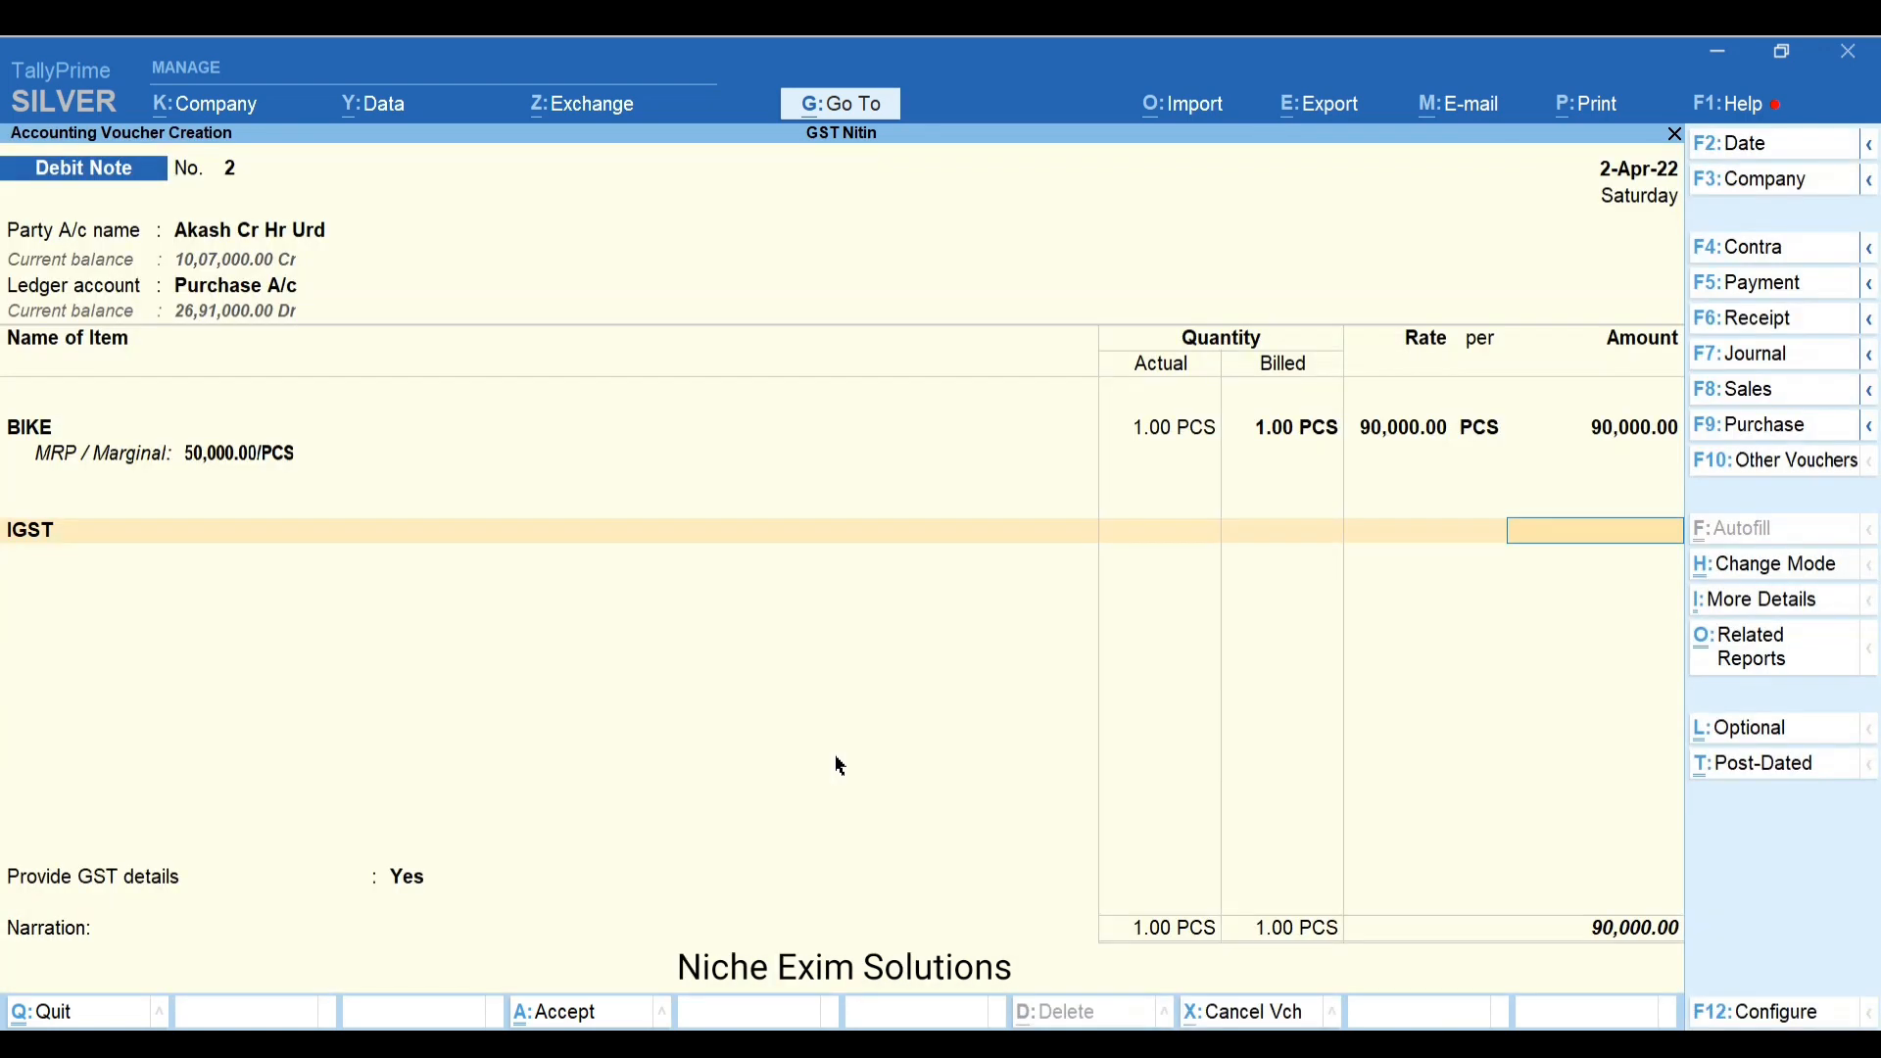
{"action": "key", "text": "BackSpace"}
{"action": "type", "text": "CG"}
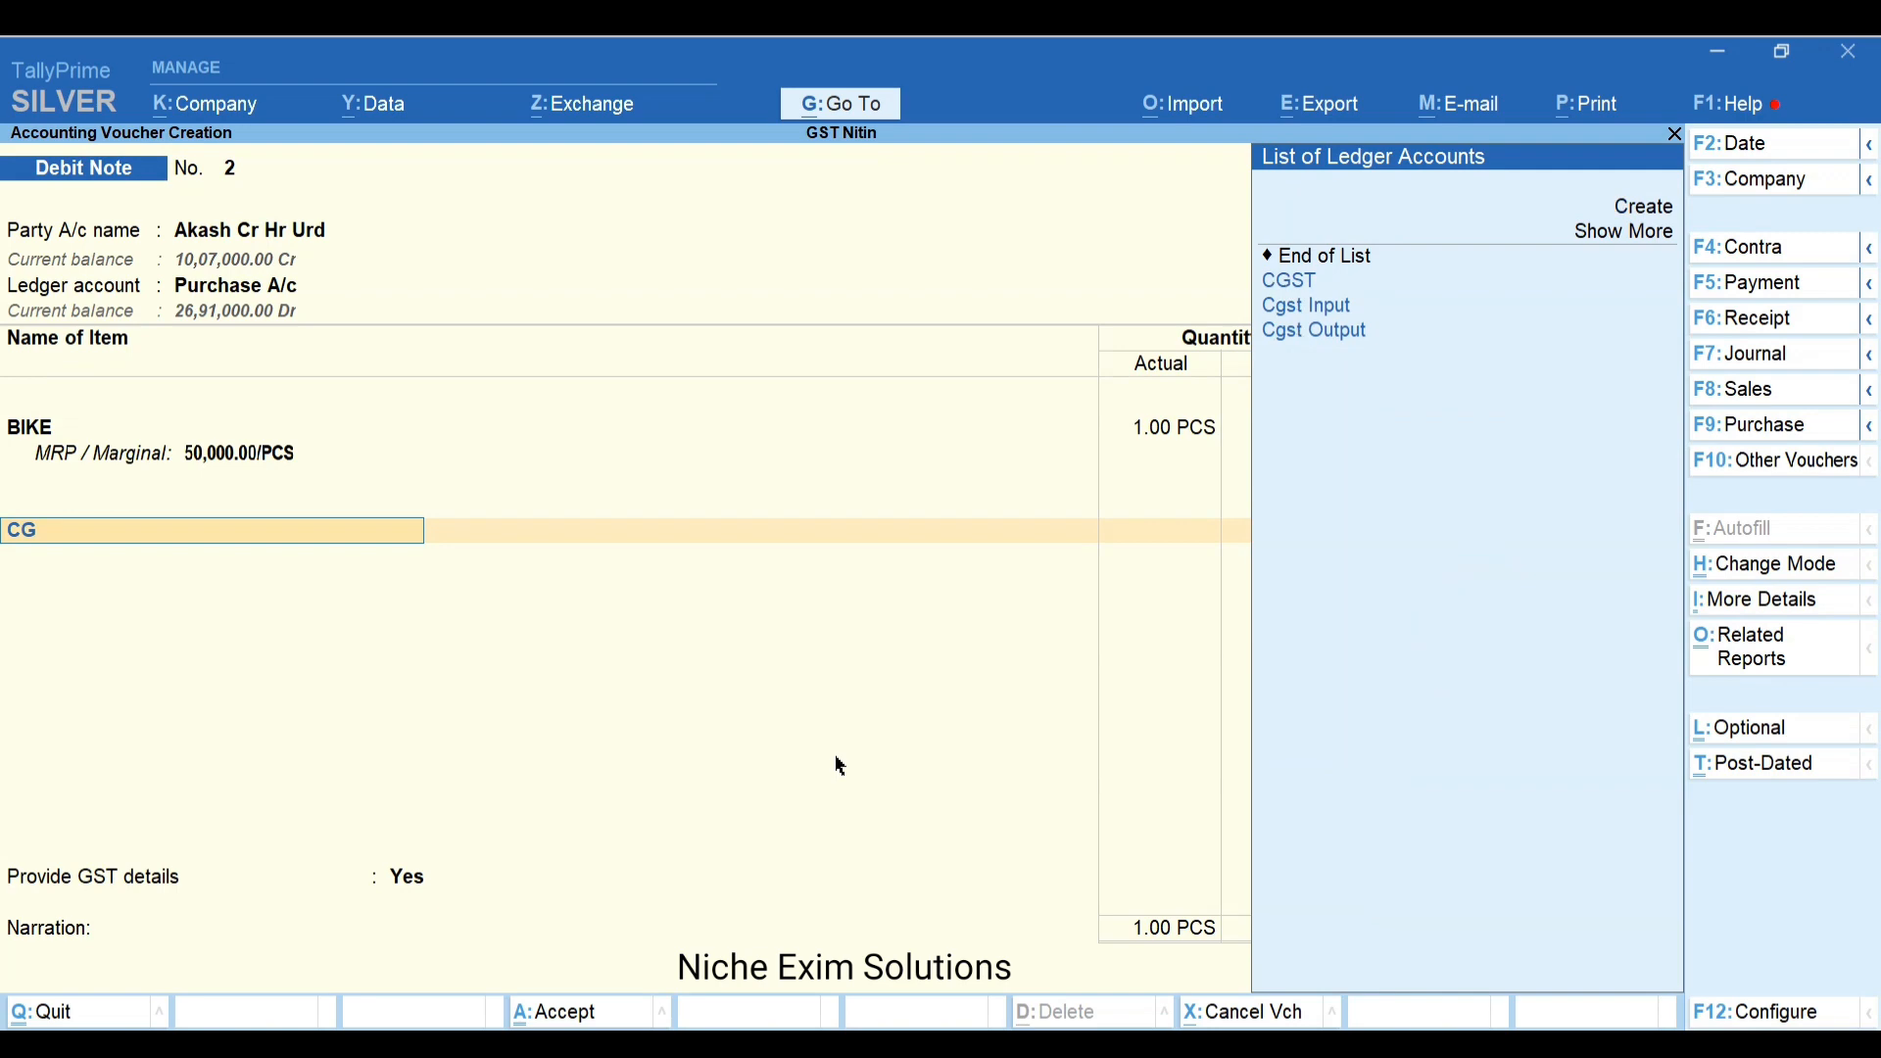
{"action": "key", "text": "Return"}
{"action": "key", "text": "Return"}
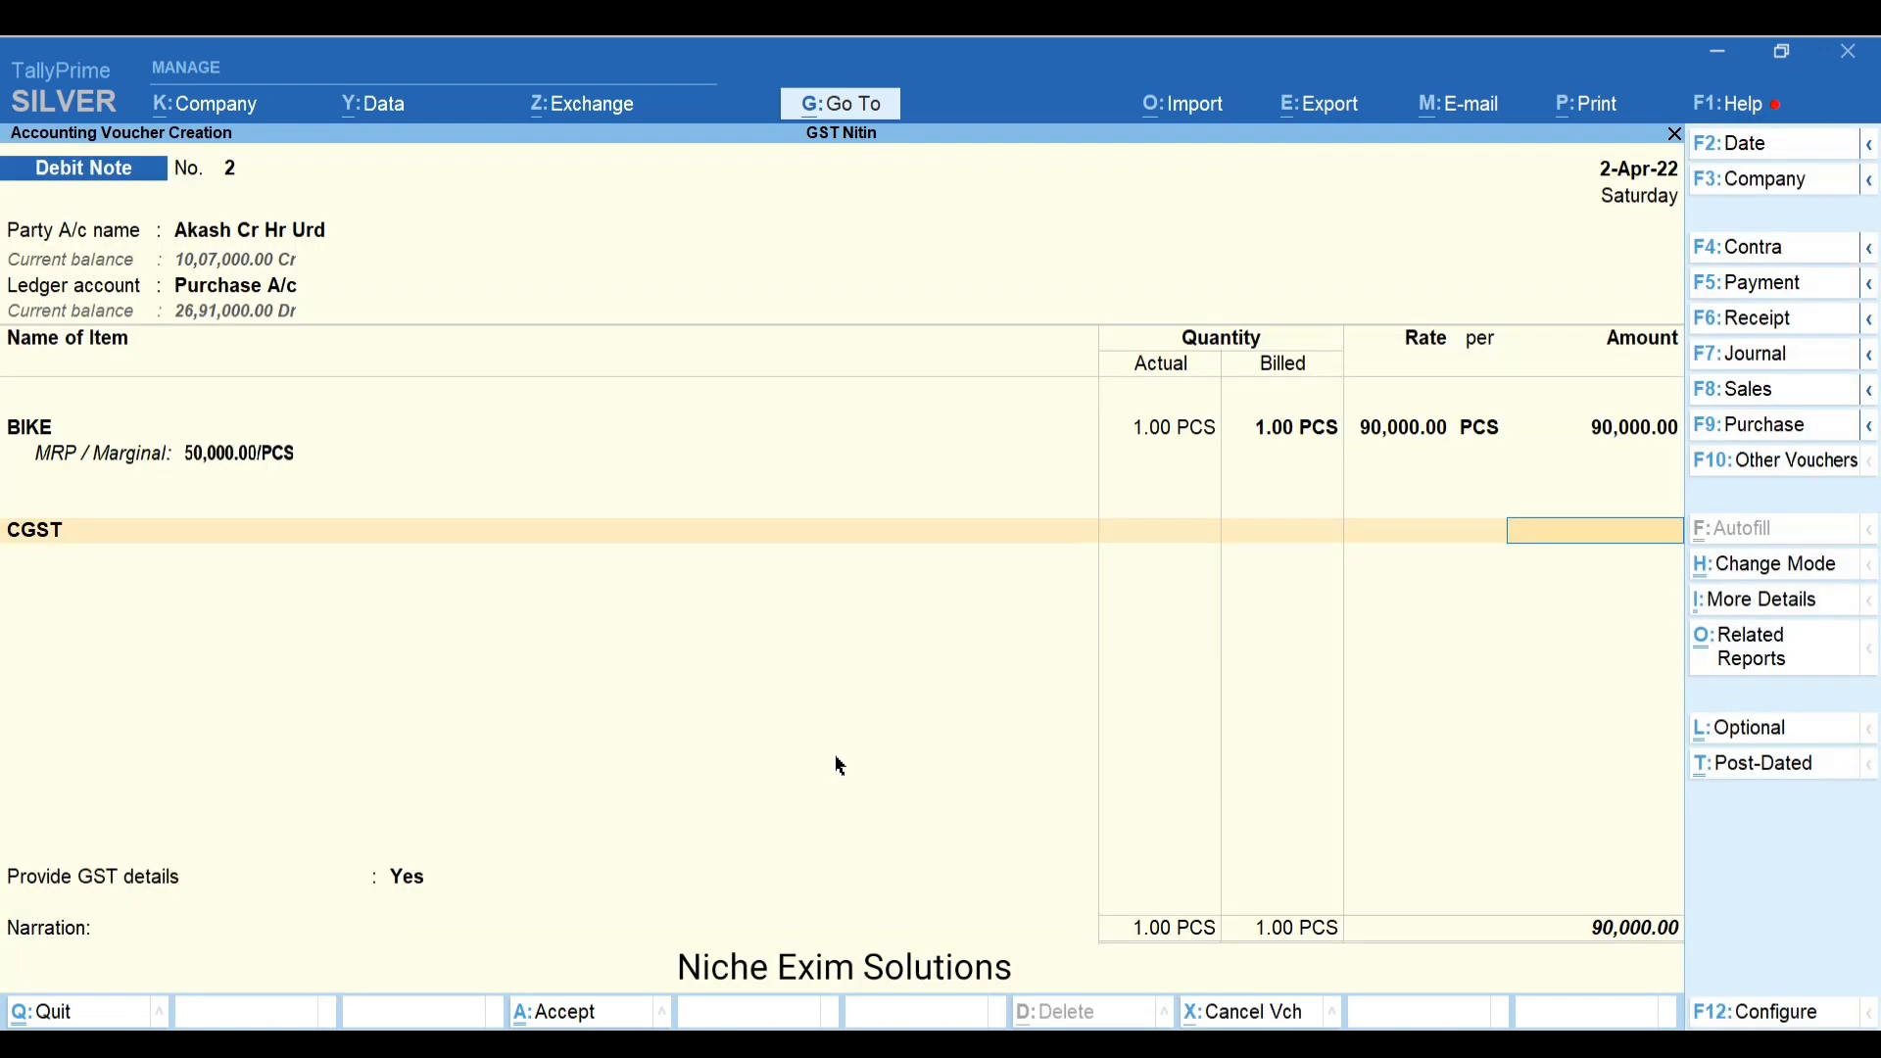
Replace the CGST line with End of List and set Provide GST details to No
{"action": "key", "text": "BackSpace"}
{"action": "key", "text": "Down"}
{"action": "key", "text": "Down"}
{"action": "key", "text": "Up"}
{"action": "key", "text": "Up"}
{"action": "key", "text": "Up"}
{"action": "key", "text": "Up"}
{"action": "key", "text": "Up"}
{"action": "key", "text": "Up"}
{"action": "key", "text": "Up"}
{"action": "key", "text": "Up"}
{"action": "key", "text": "Down"}
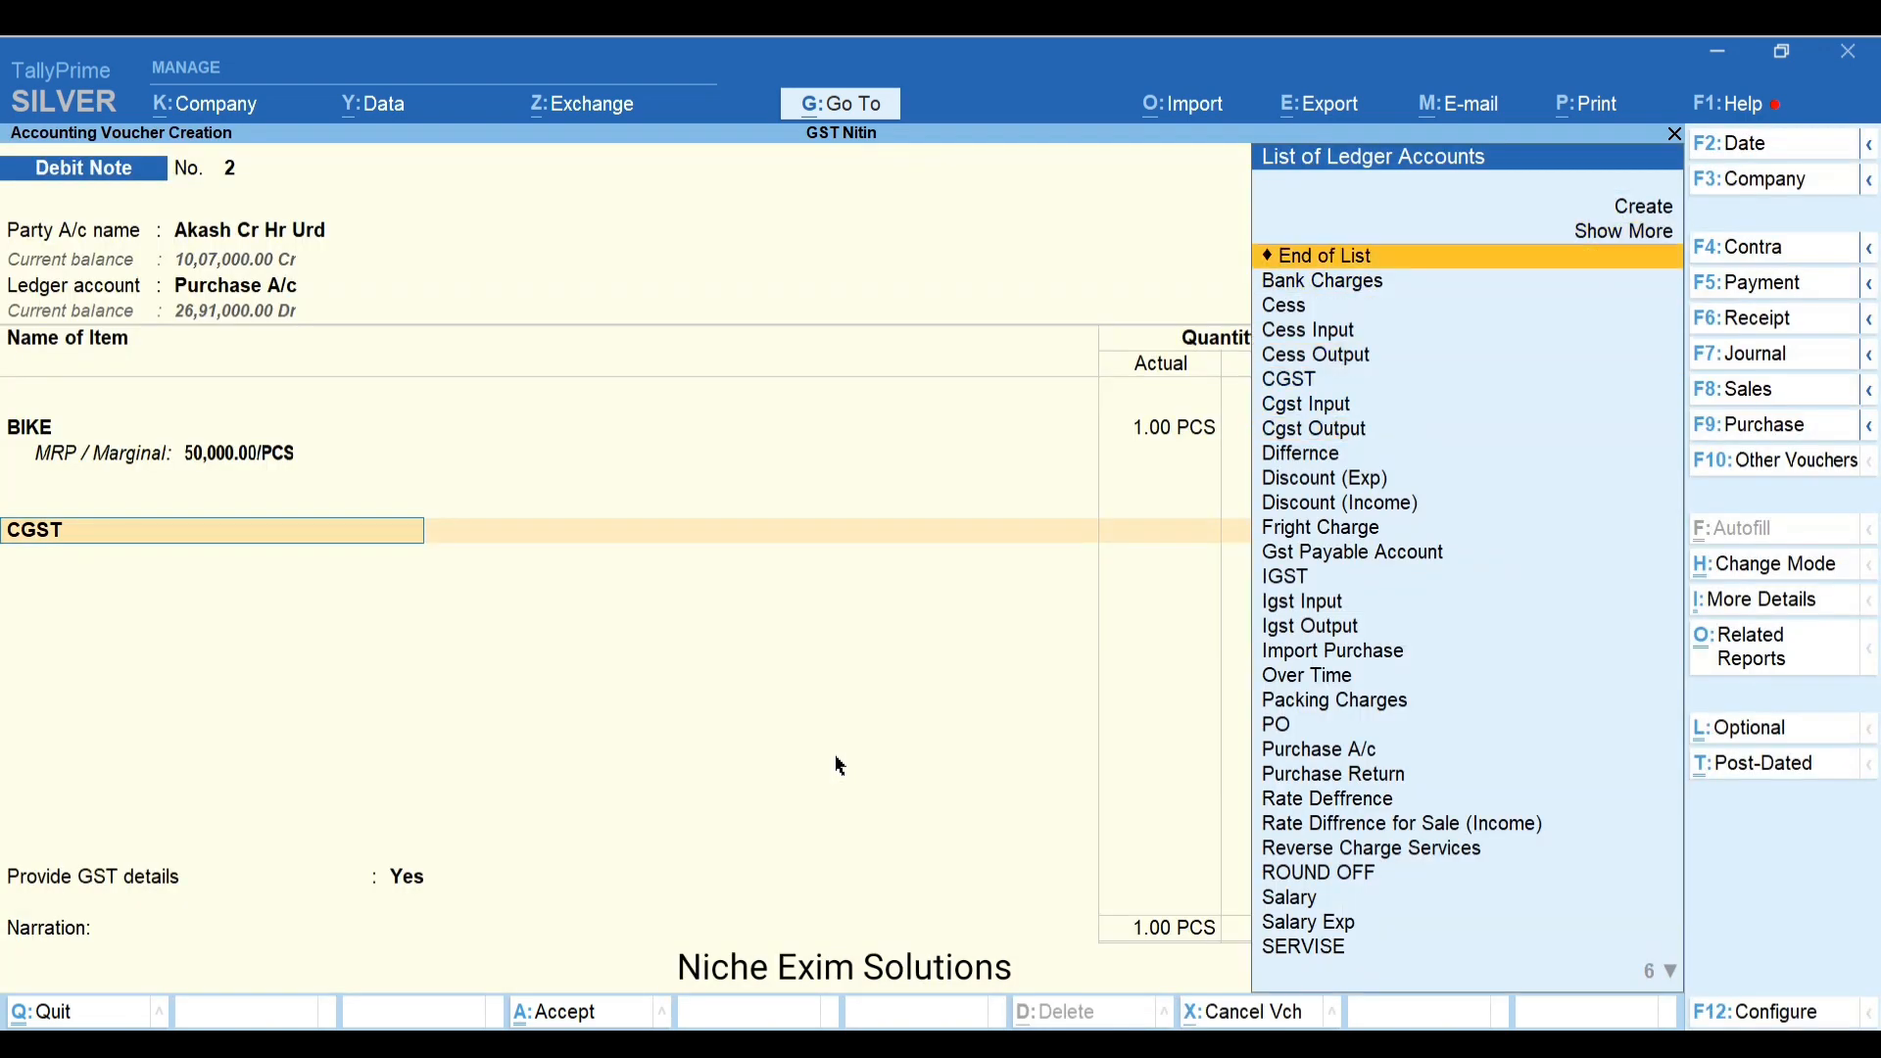
{"action": "key", "text": "Return"}
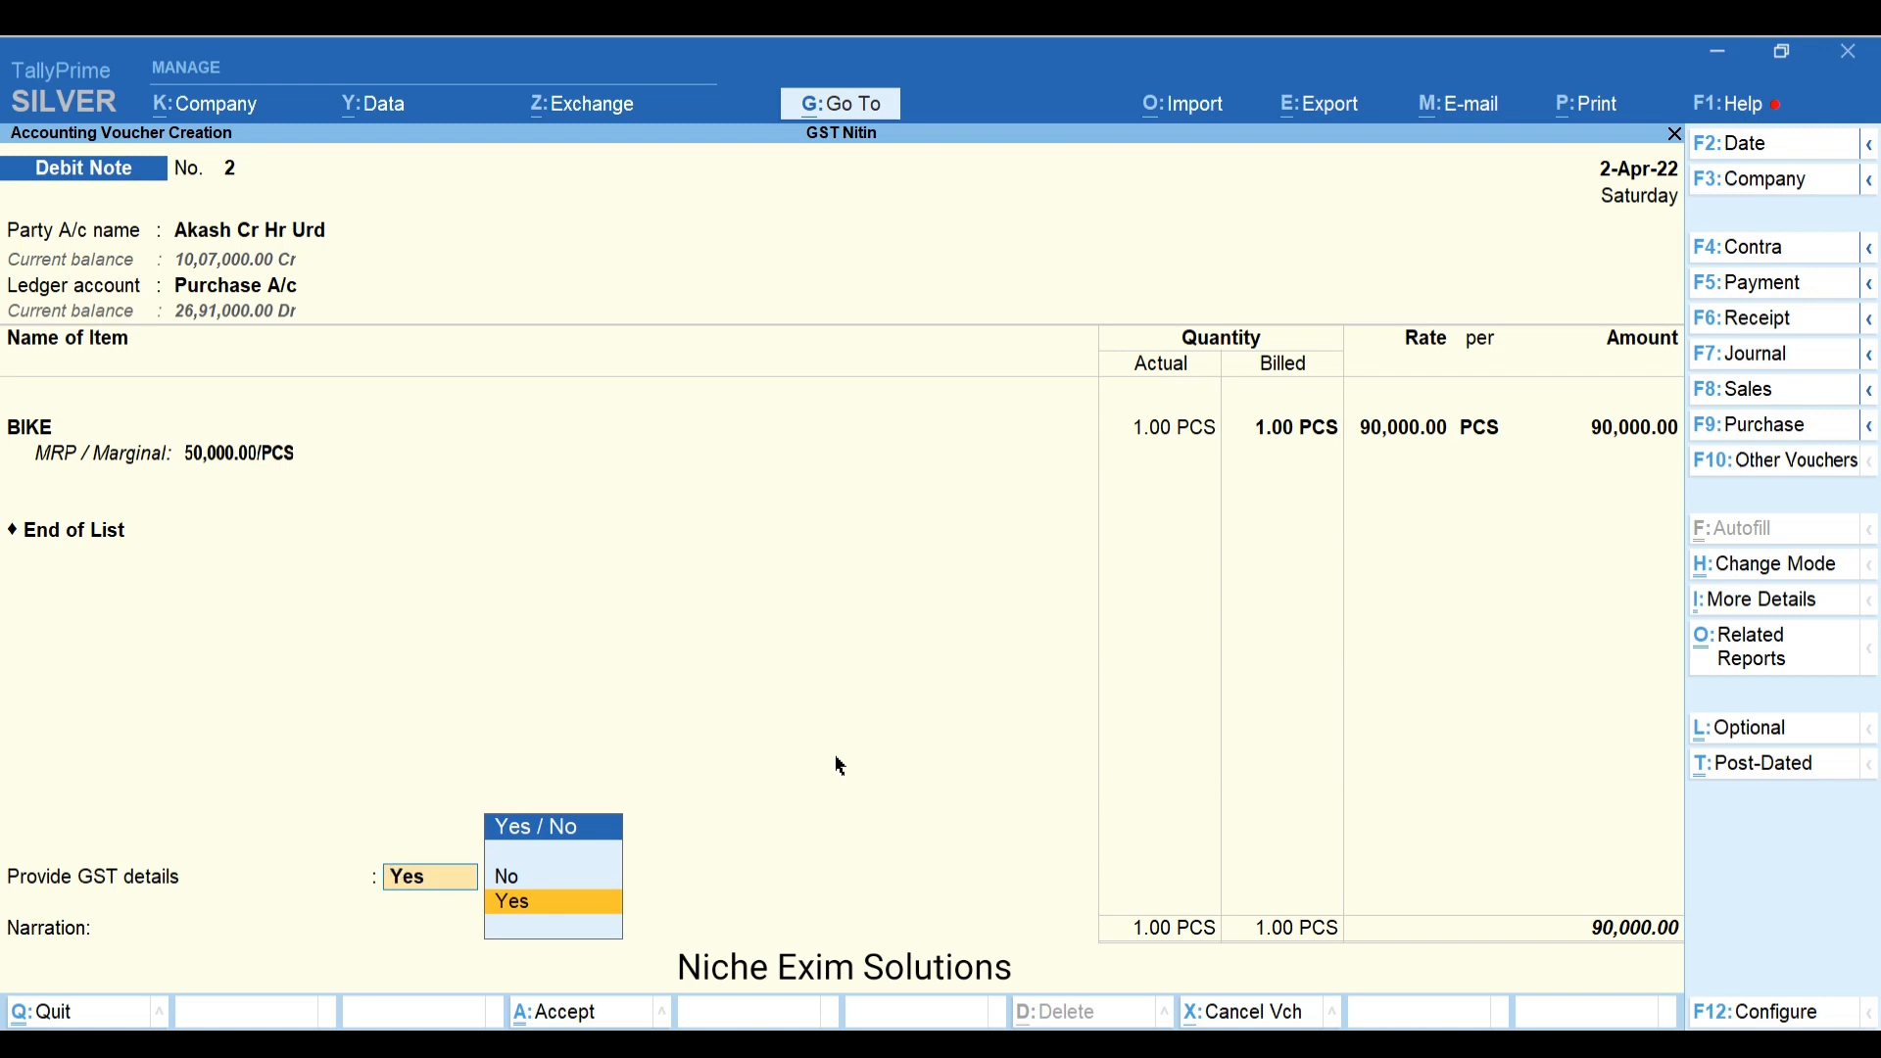
{"action": "key", "text": "Up"}
{"action": "key", "text": "Return"}
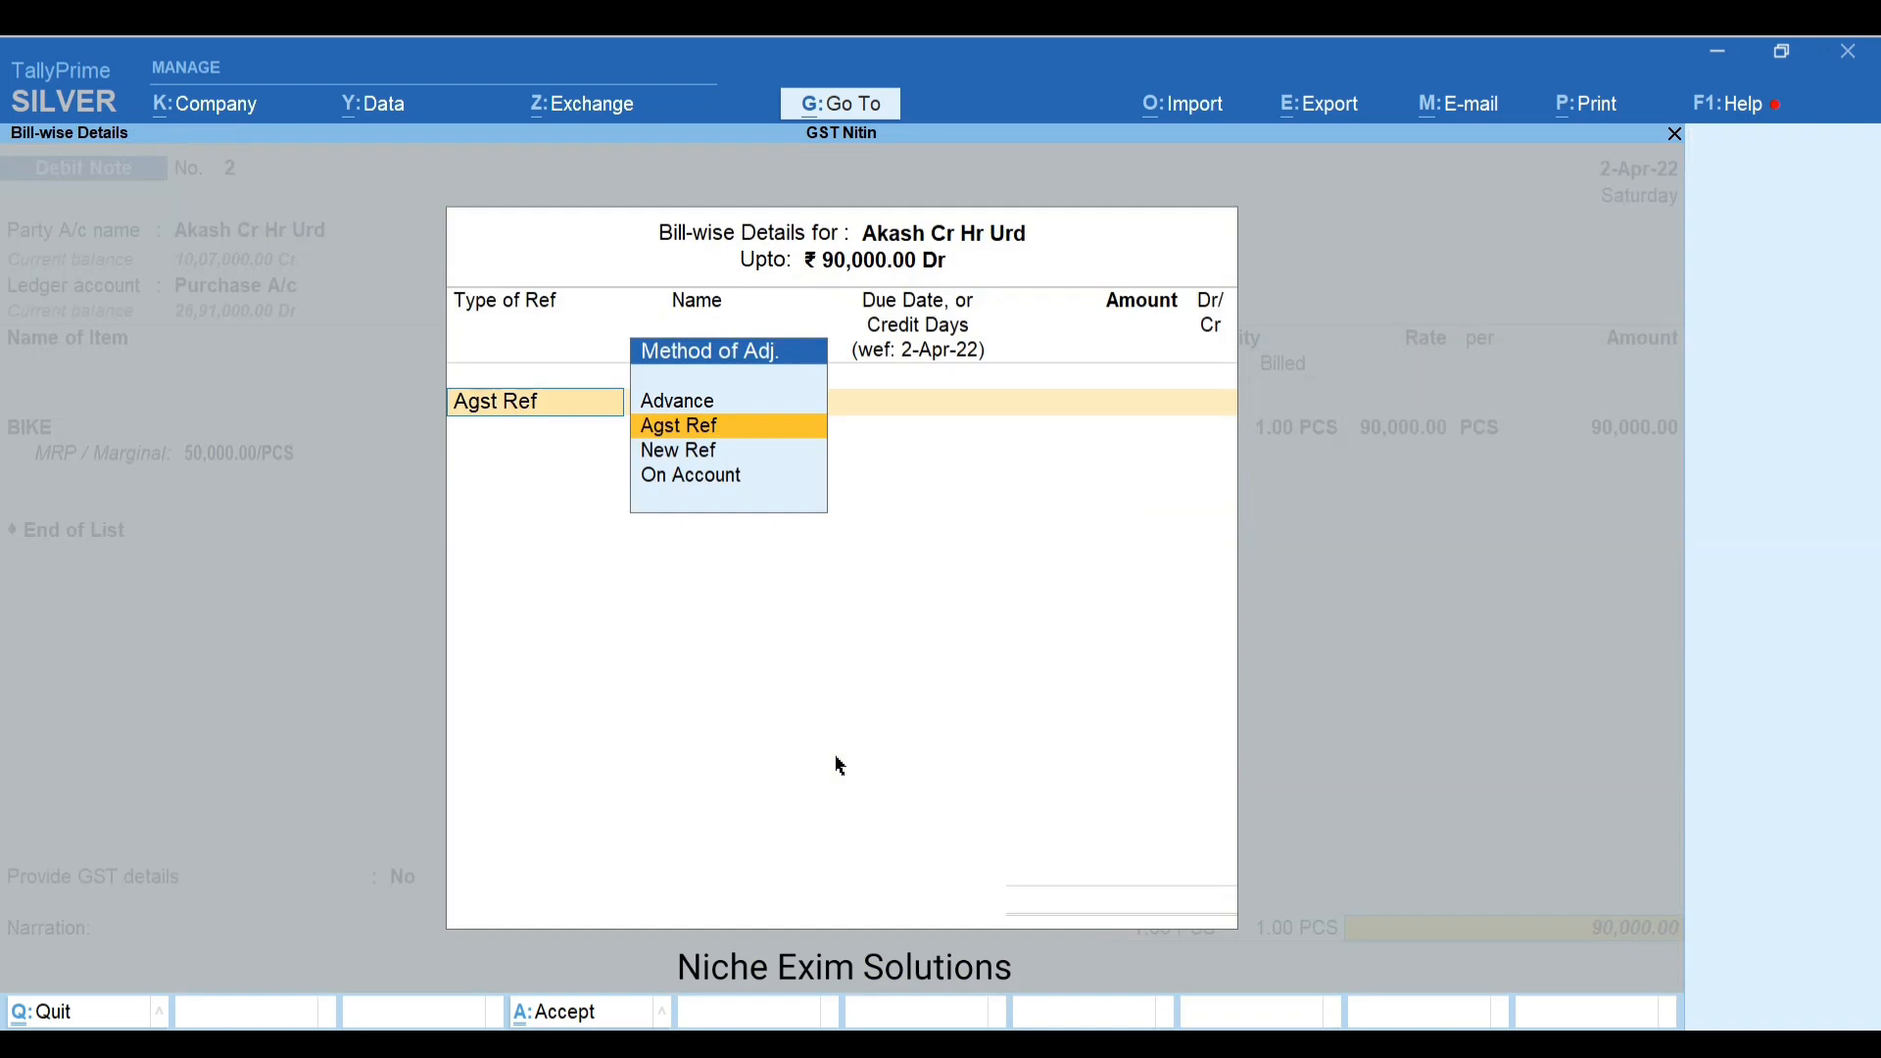
Adjust the full 90,000 using Agst Ref in the bill-wise details and save the debit note without a narration
{"action": "key", "text": "Return"}
{"action": "key", "text": "Return"}
{"action": "key", "text": "Return"}
{"action": "key", "text": "Return"}
{"action": "key", "text": "Return"}
{"action": "key", "text": "Return"}
{"action": "key", "text": "Return"}
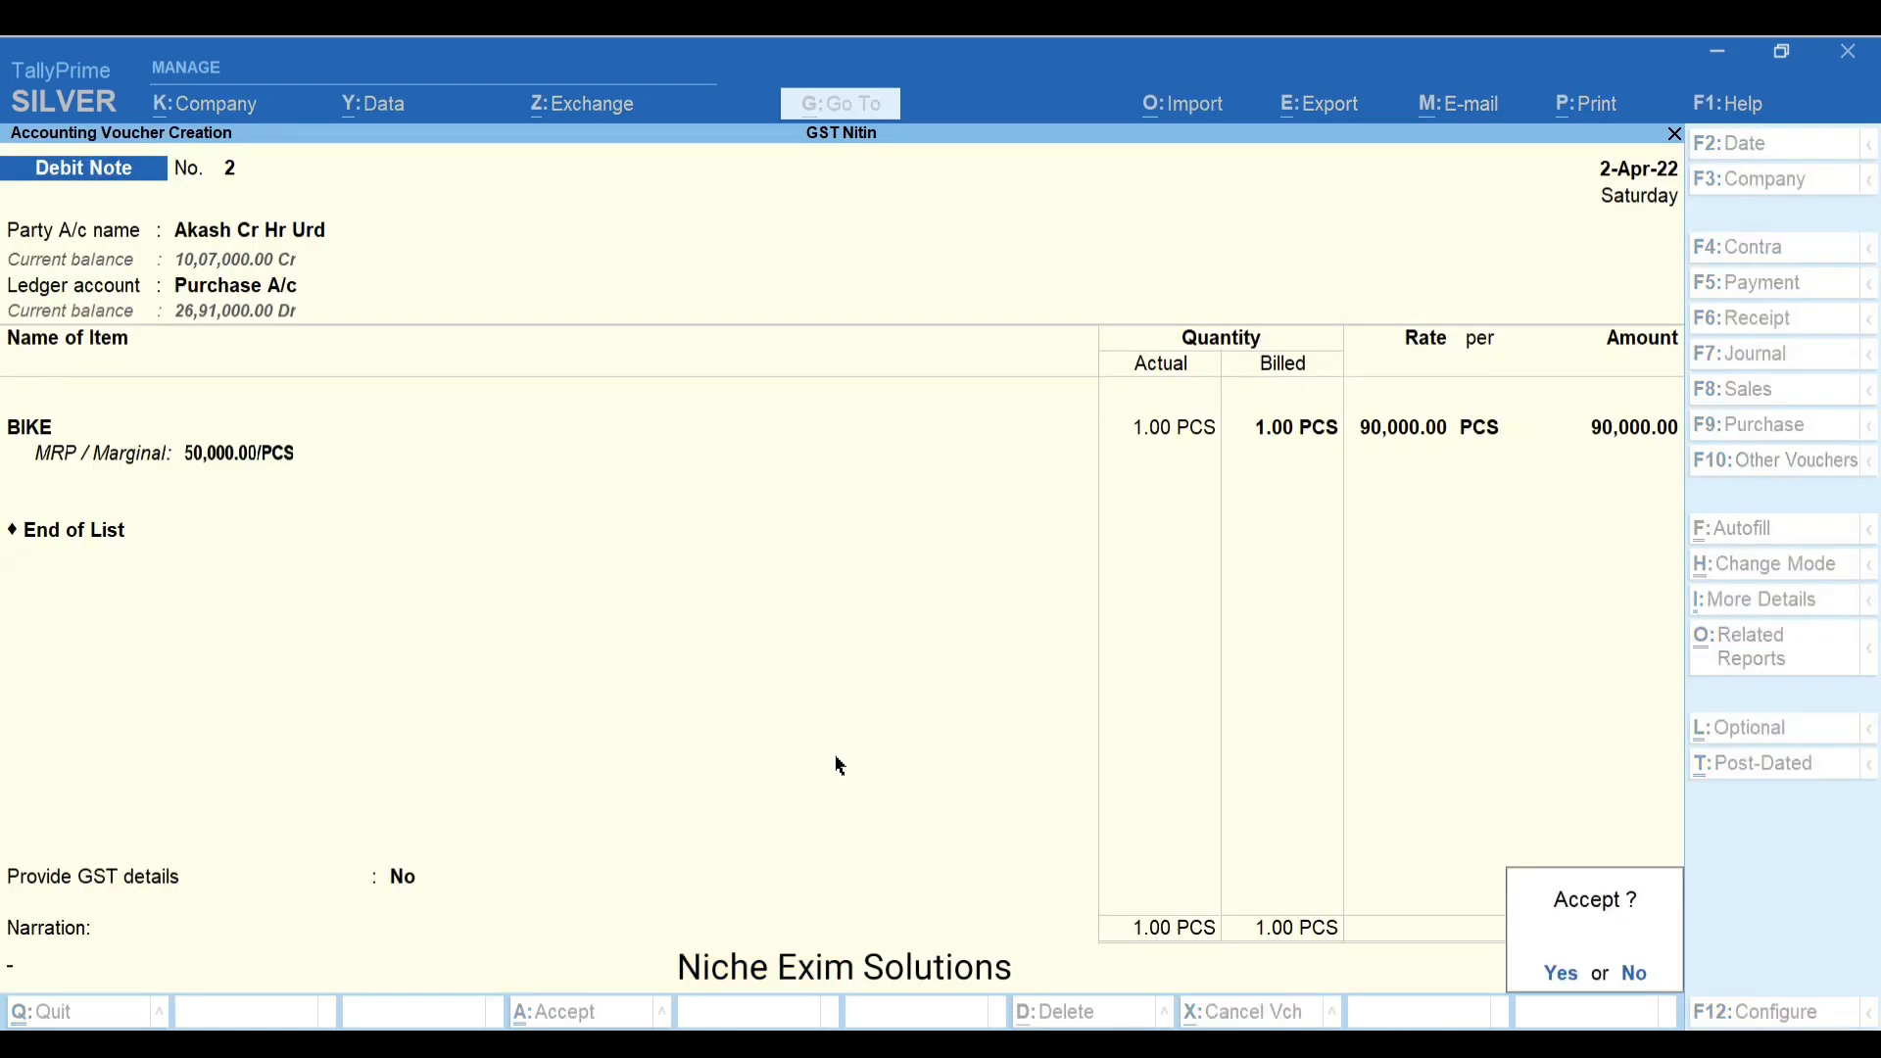
{"action": "key", "text": "Return"}
Reopen the saved BIKE debit note and examine its detailed GST tax analysis
{"action": "key", "text": "Page_Up"}
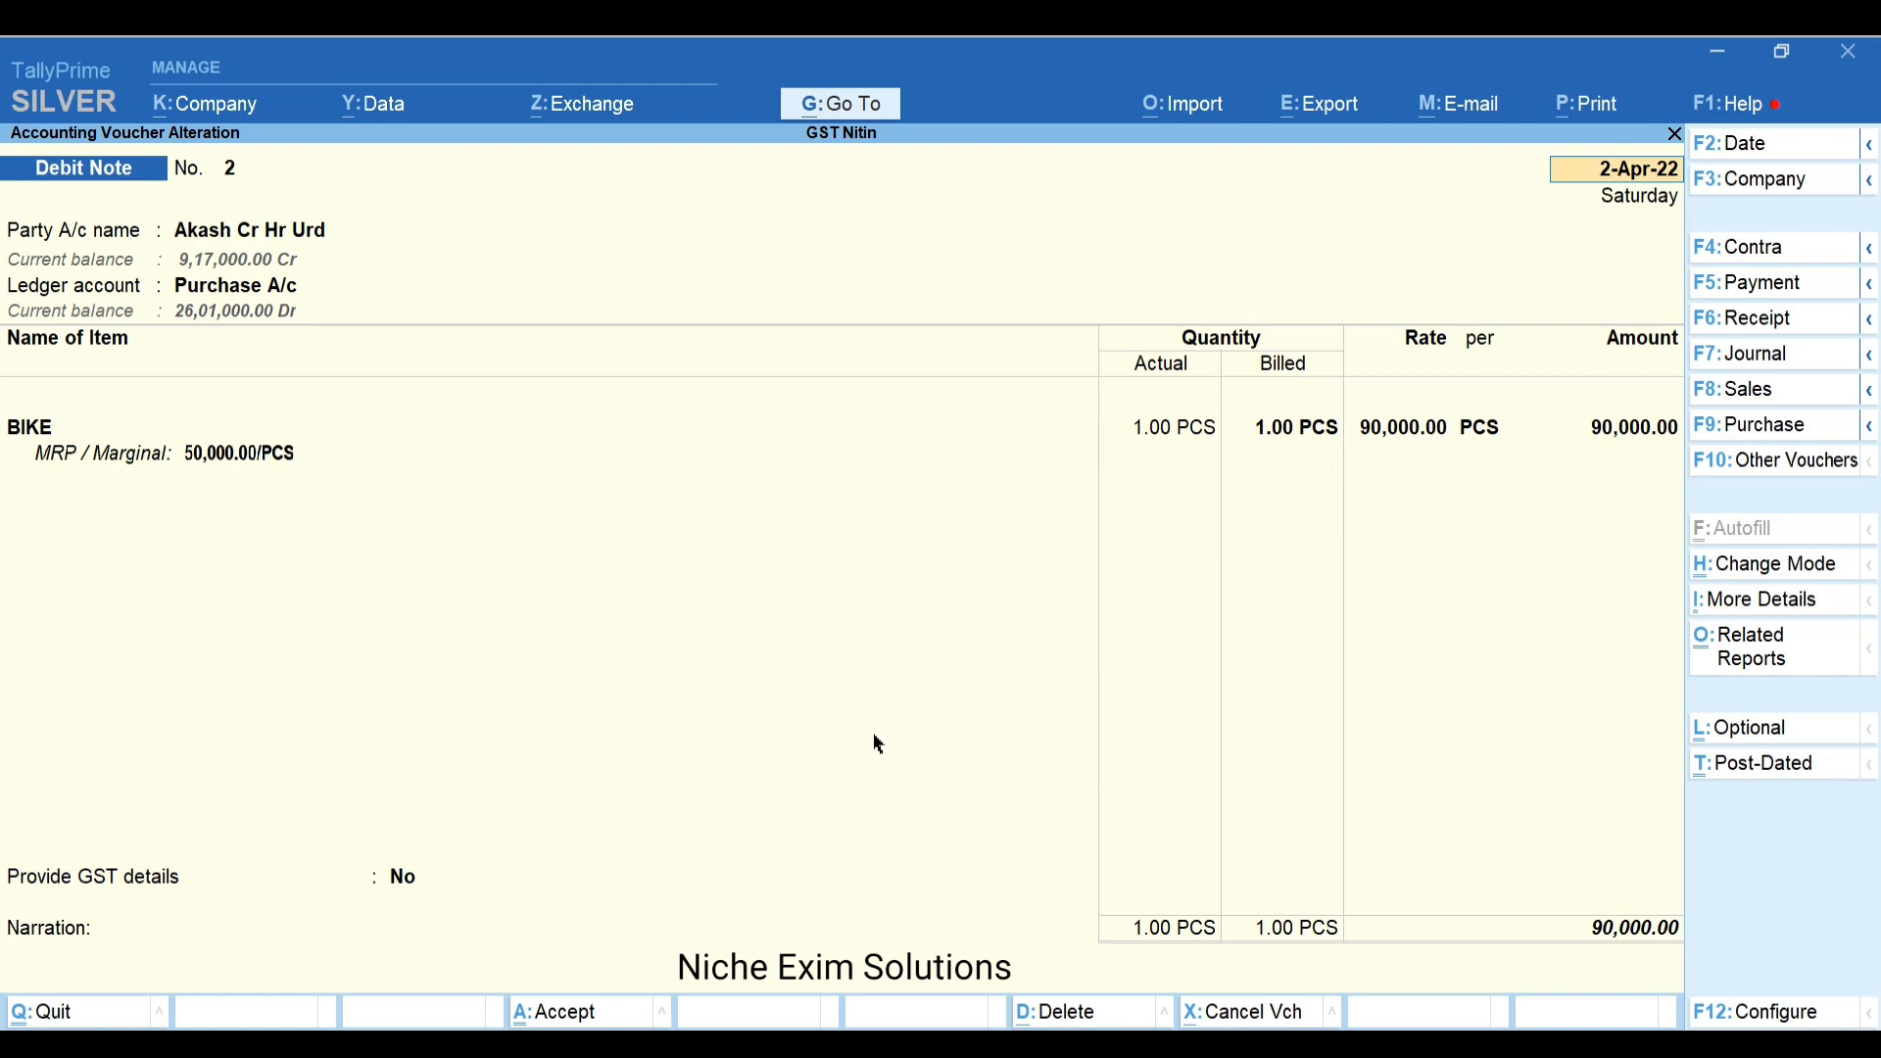
{"action": "key", "text": "alt"}
{"action": "key", "text": "ctrl+o"}
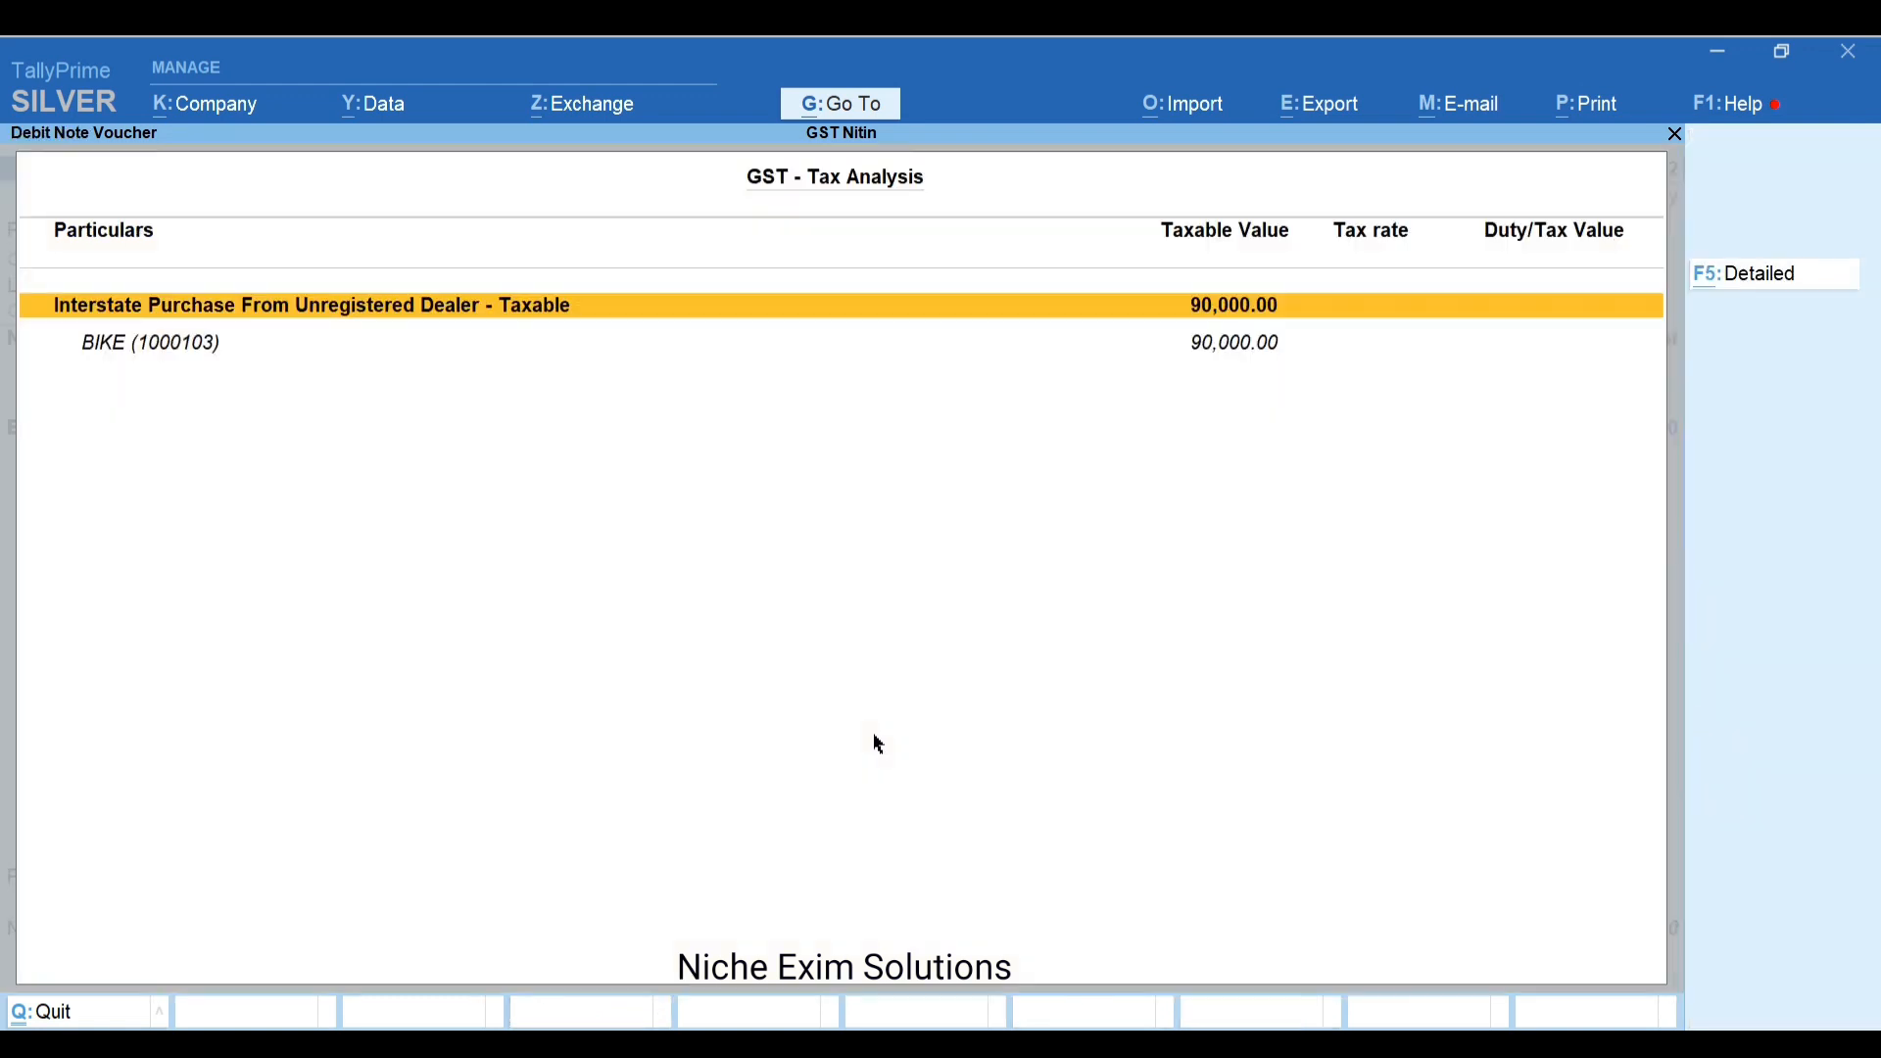
{"action": "key", "text": "F5"}
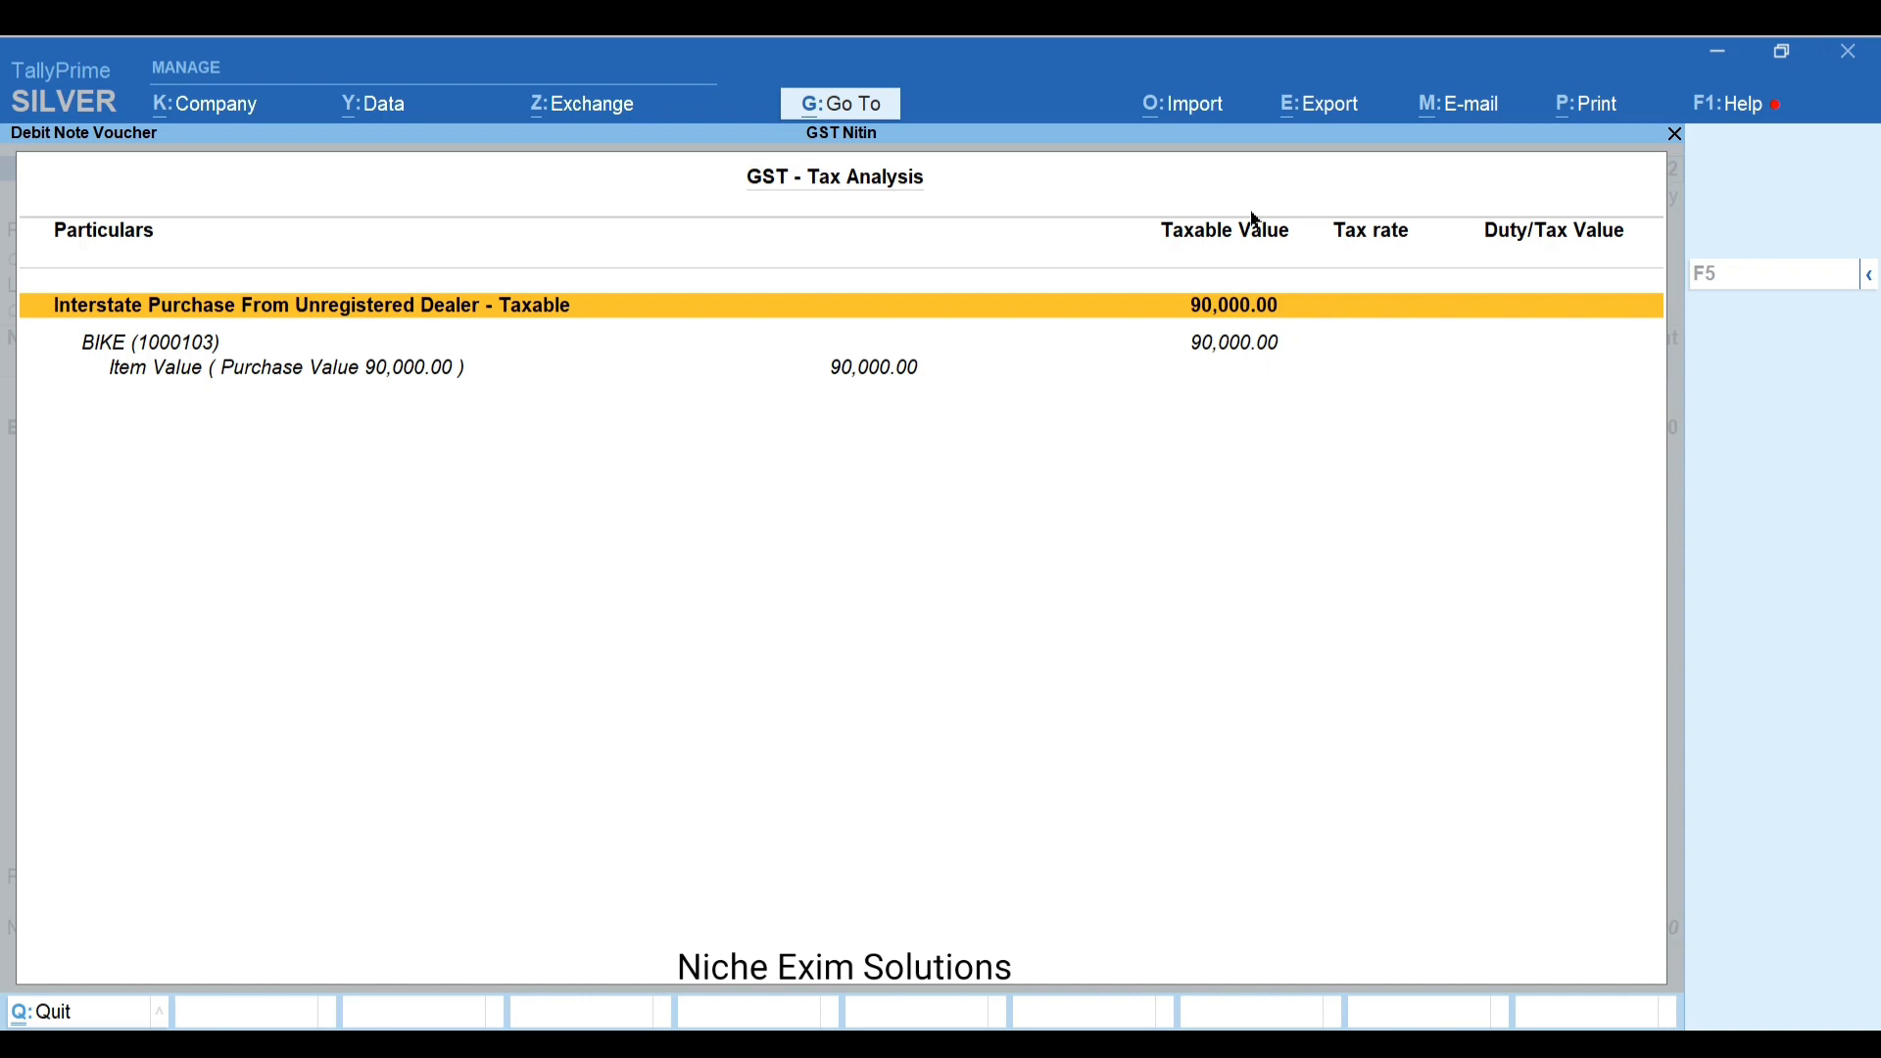
{"action": "key", "text": "Escape"}
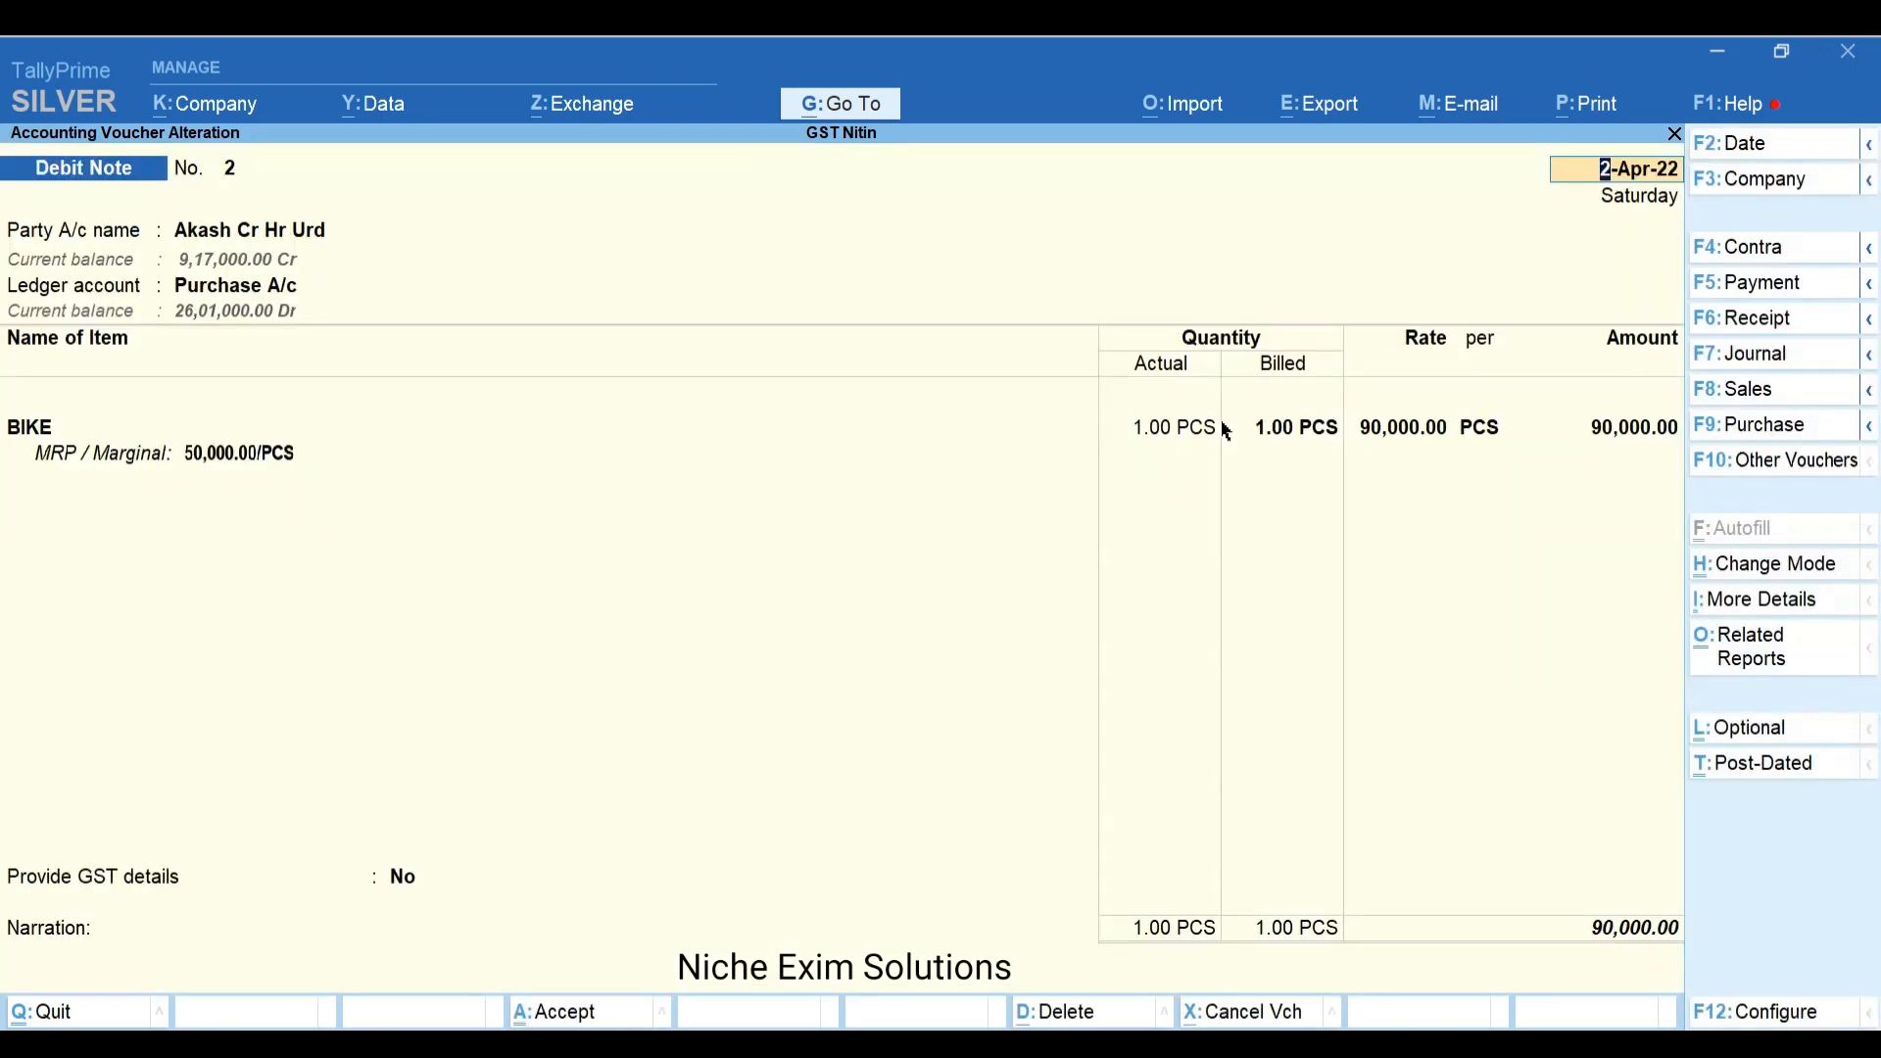
Preview the BIKE debit note's printout, checking it both zoomed and as a full page
{"action": "key", "text": "ctrl+p"}
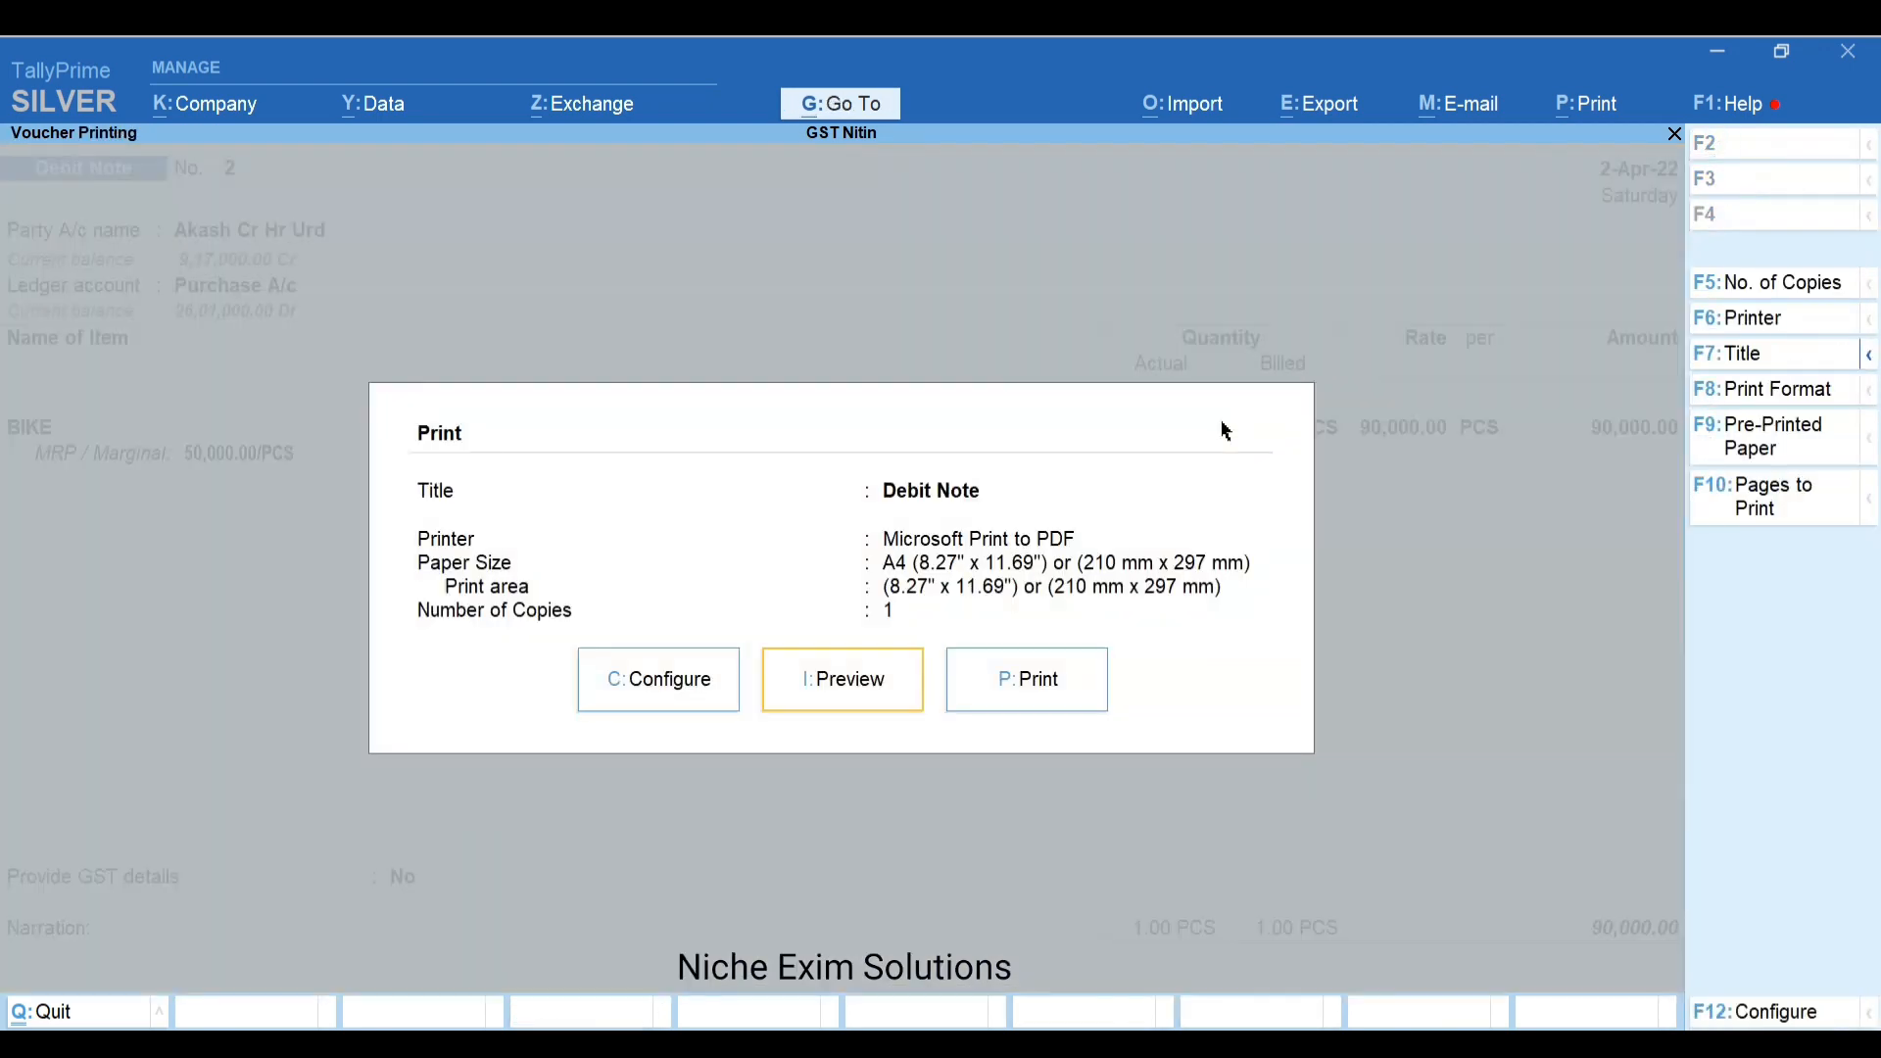
{"action": "key", "text": "i"}
{"action": "key", "text": "Return"}
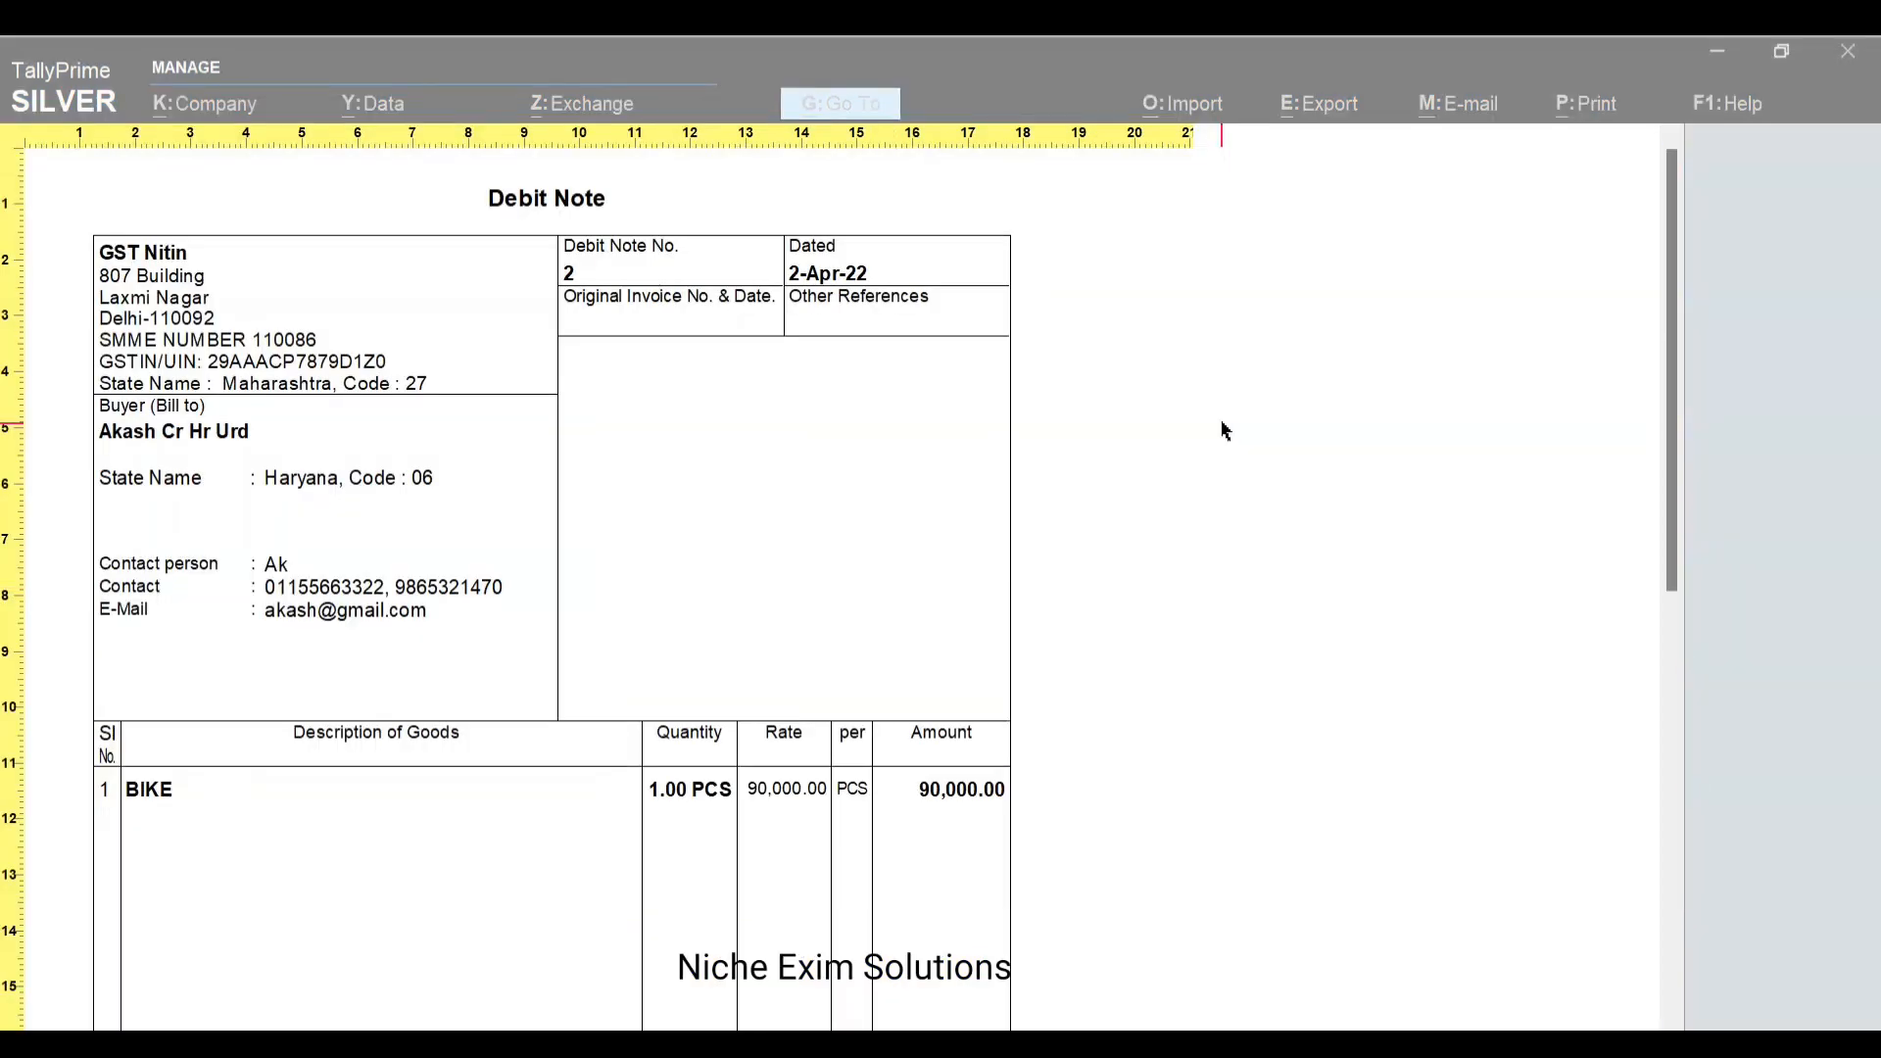
{"action": "key", "text": "Return"}
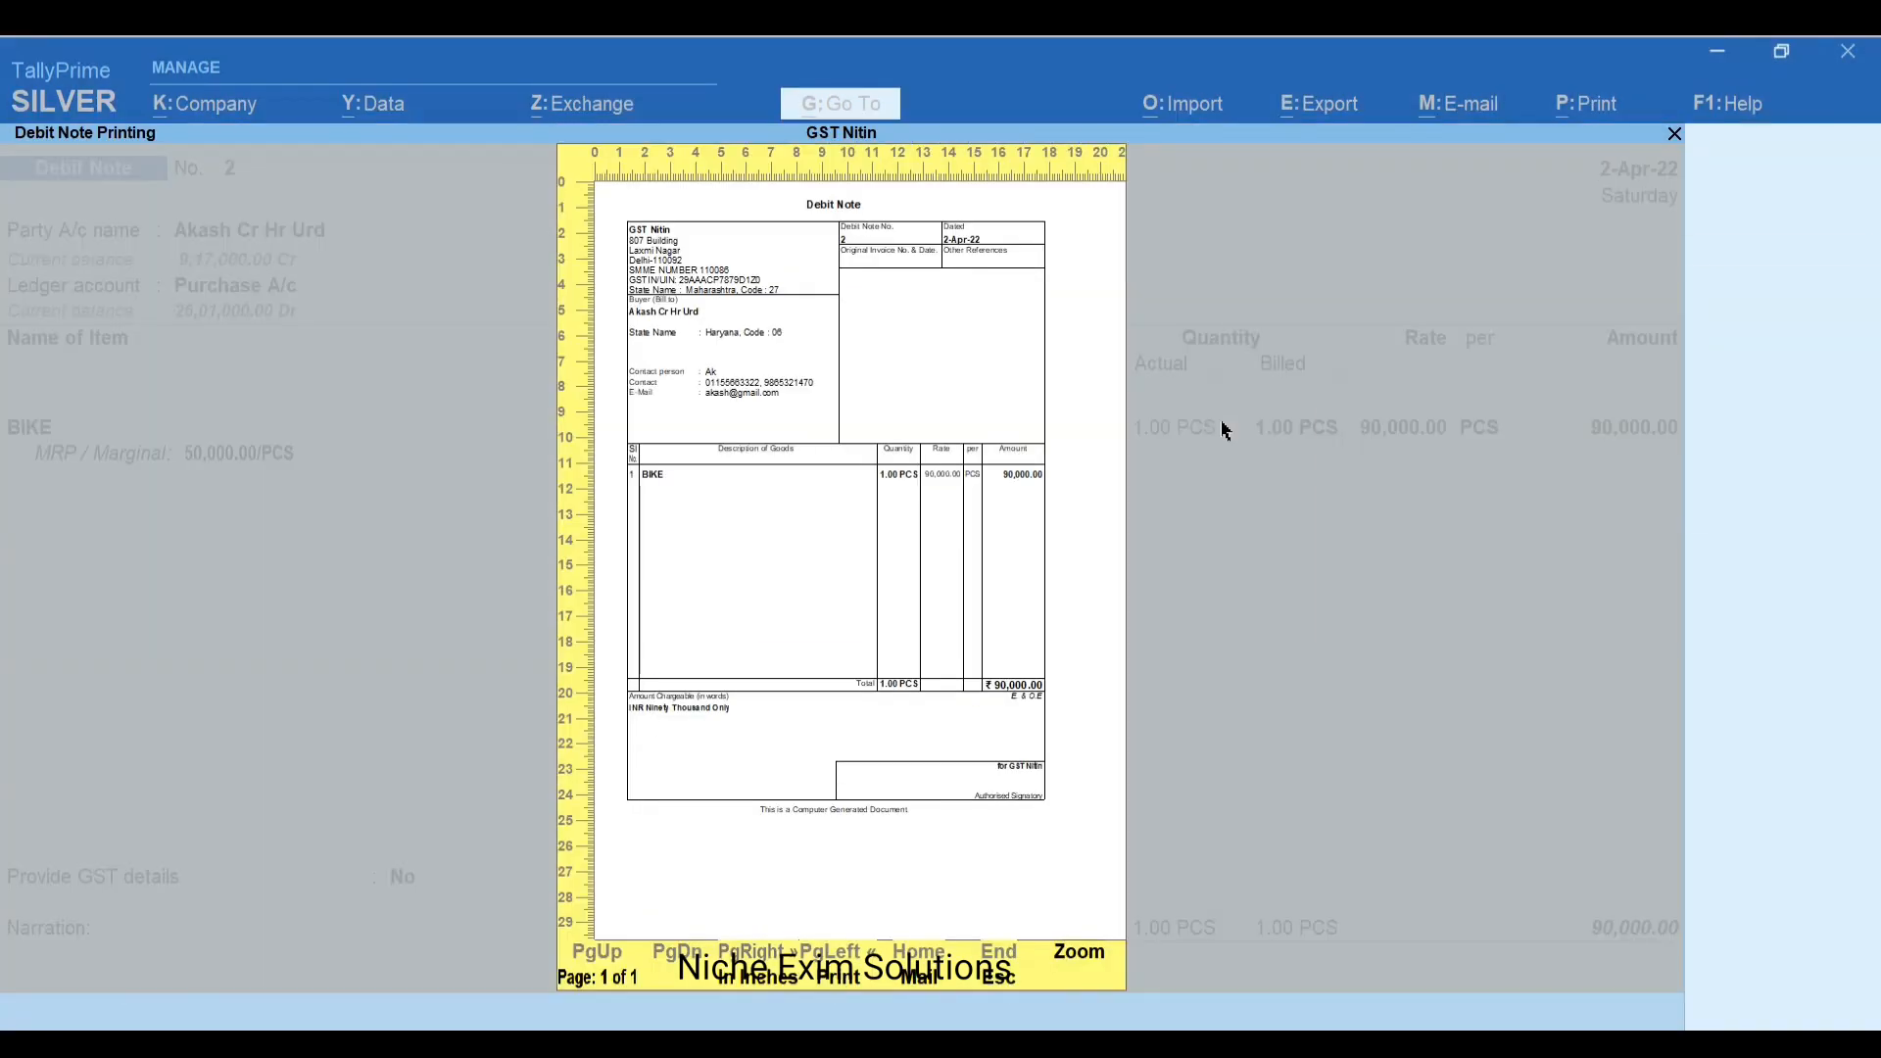
Close the print preview and quit voucher entry to return to the Gateway of Tally
{"action": "key", "text": "Escape"}
{"action": "key", "text": "Escape"}
{"action": "key", "text": "Escape"}
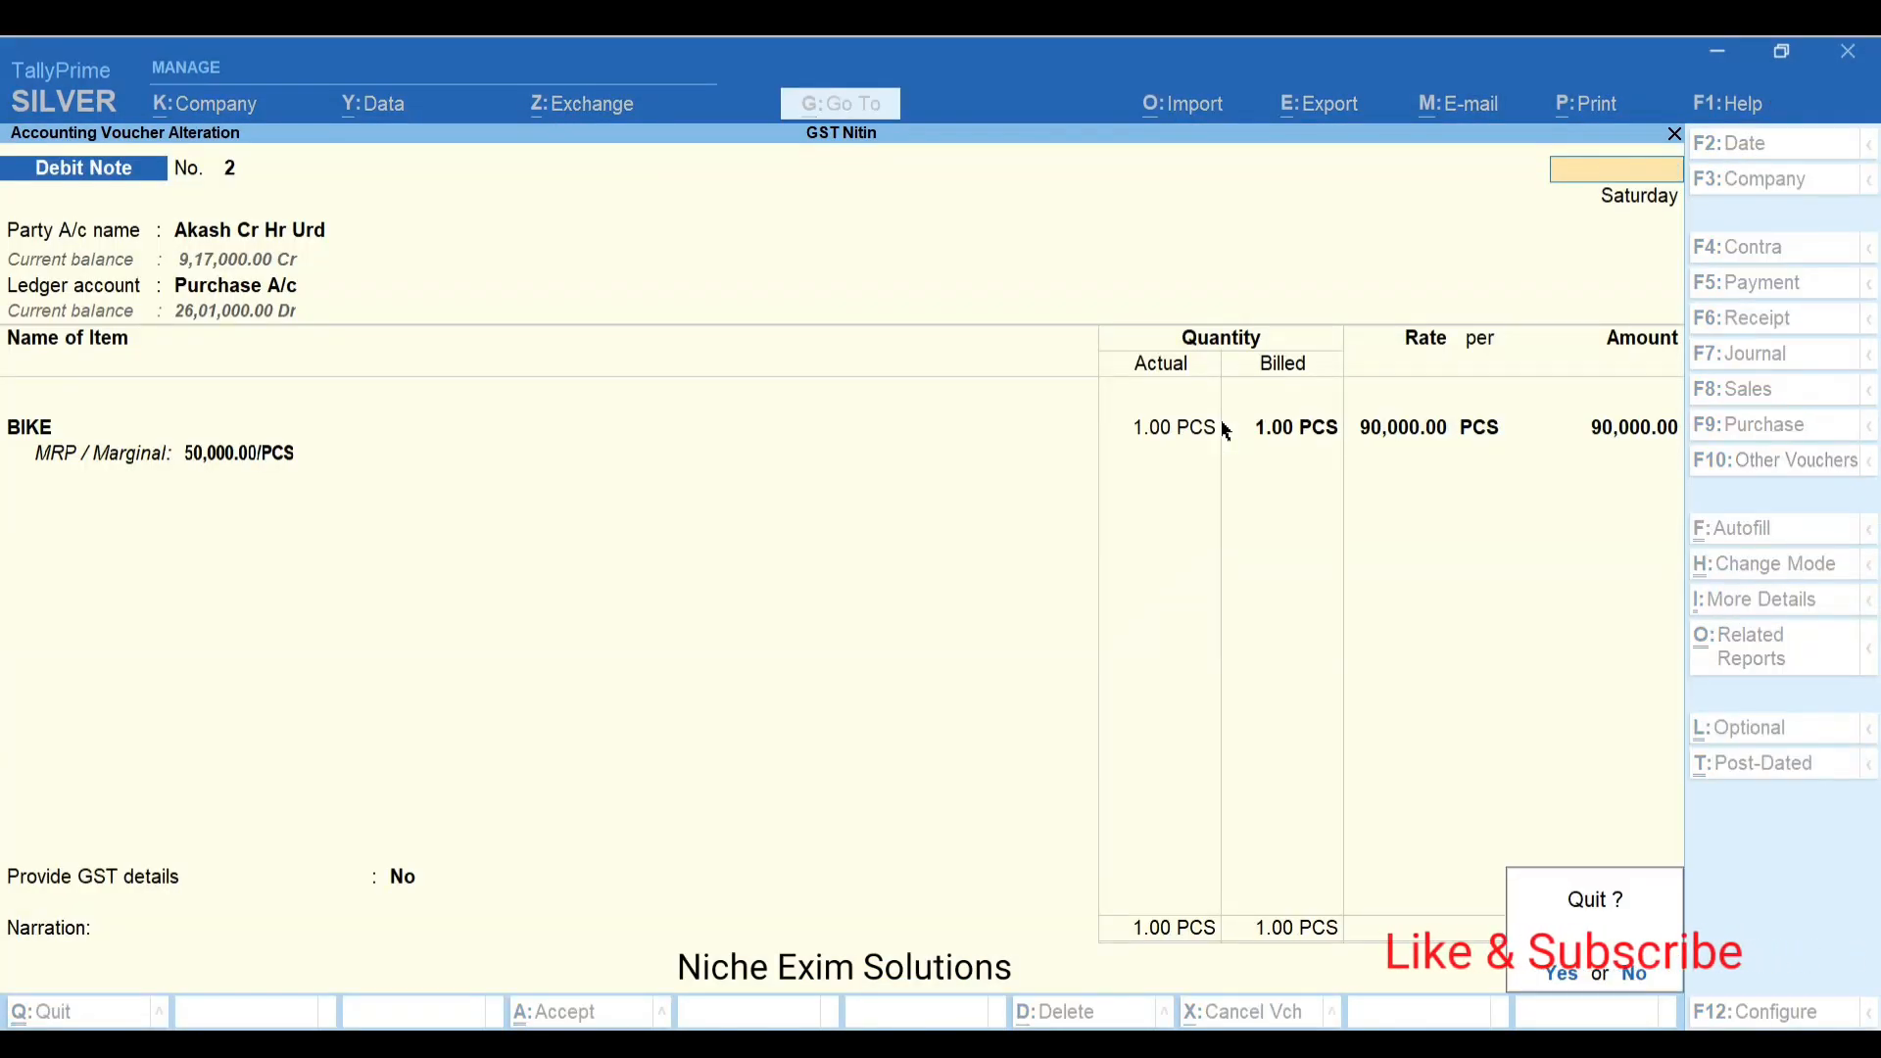
{"action": "key", "text": "Return"}
{"action": "key", "text": "Escape"}
{"action": "key", "text": "Return"}
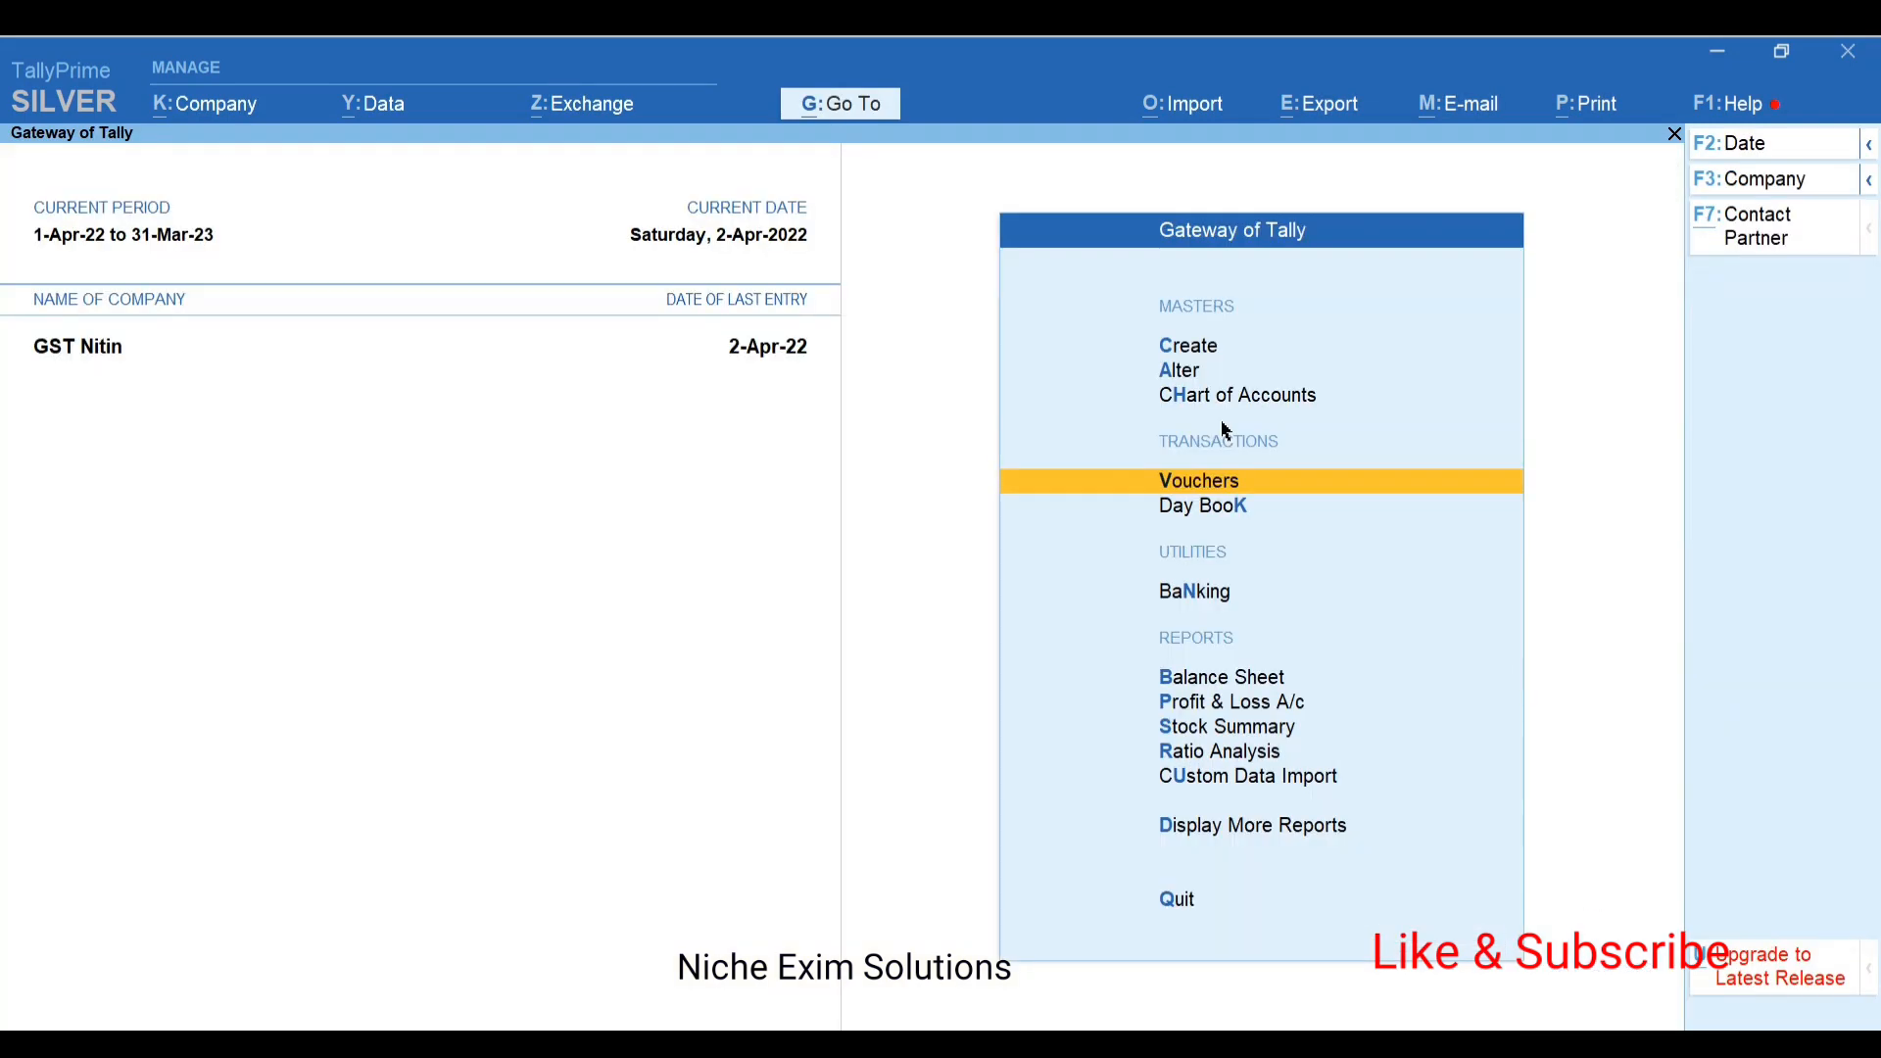